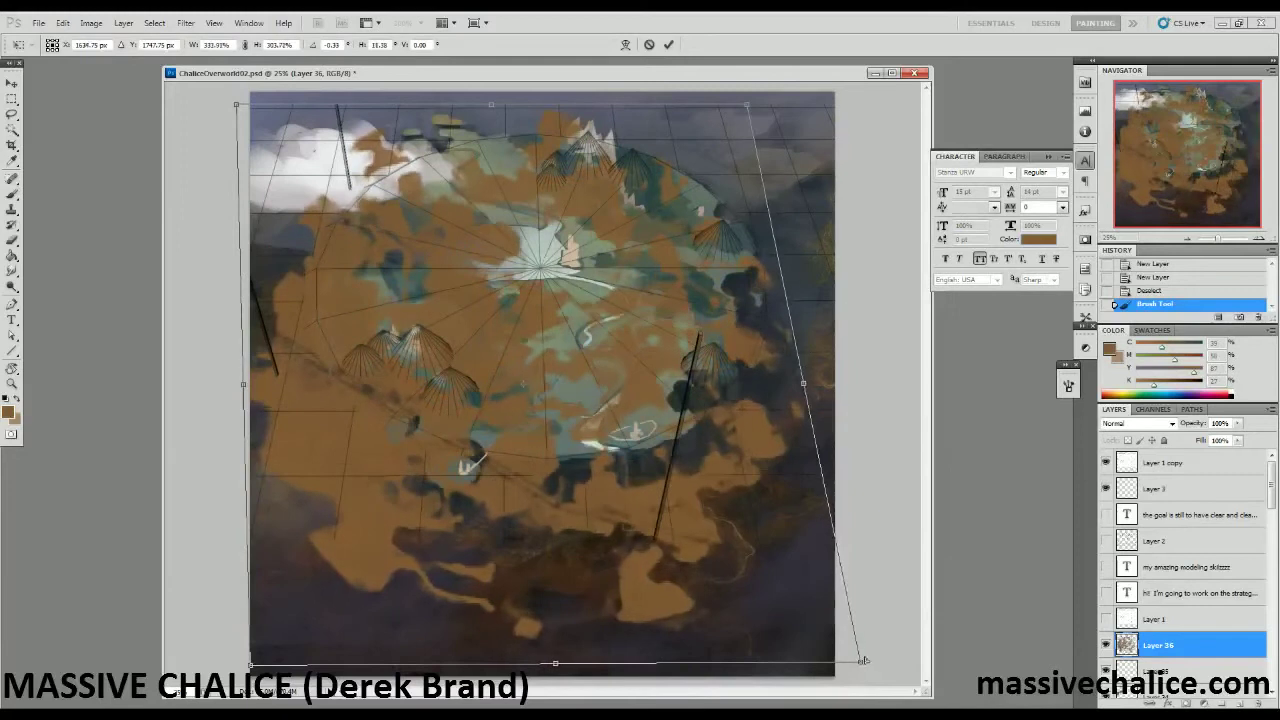
Distort the brown patches on Layer 36 into perspective, narrower at the far edge and wider at the near edge.
drag(747, 105, 717, 108)
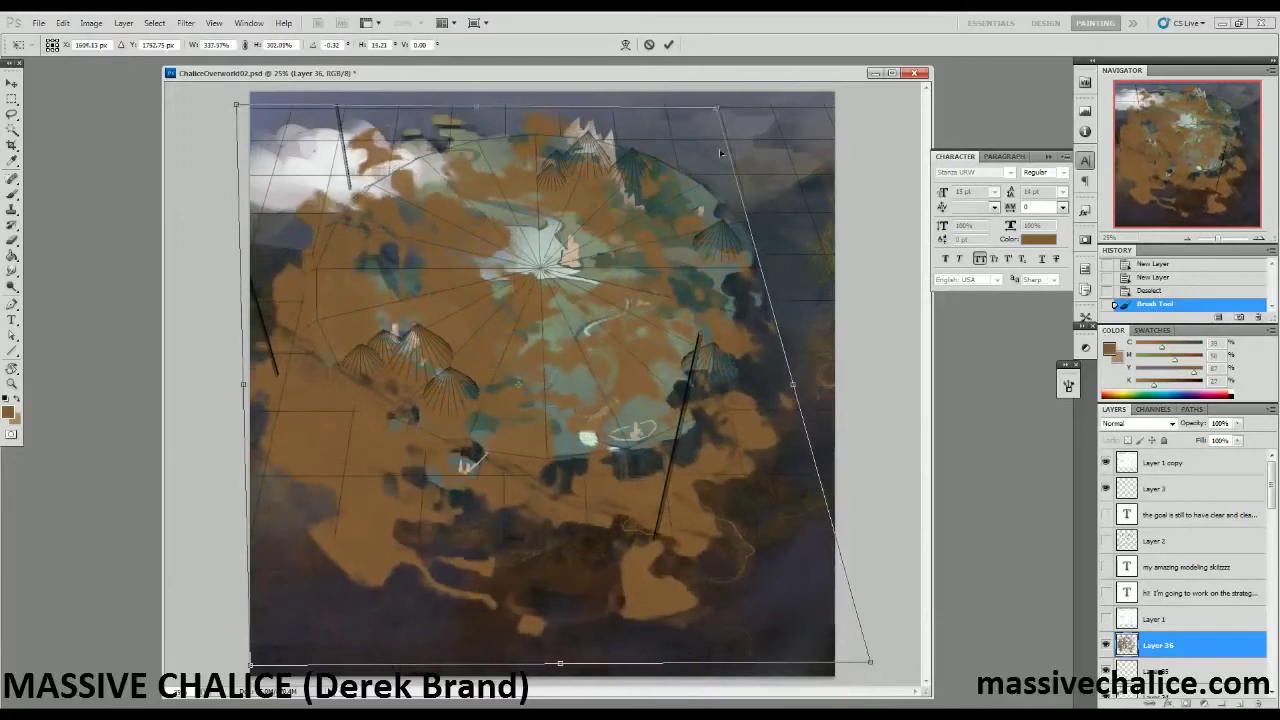
drag(870, 662, 885, 662)
drag(237, 105, 352, 100)
drag(250, 663, 213, 670)
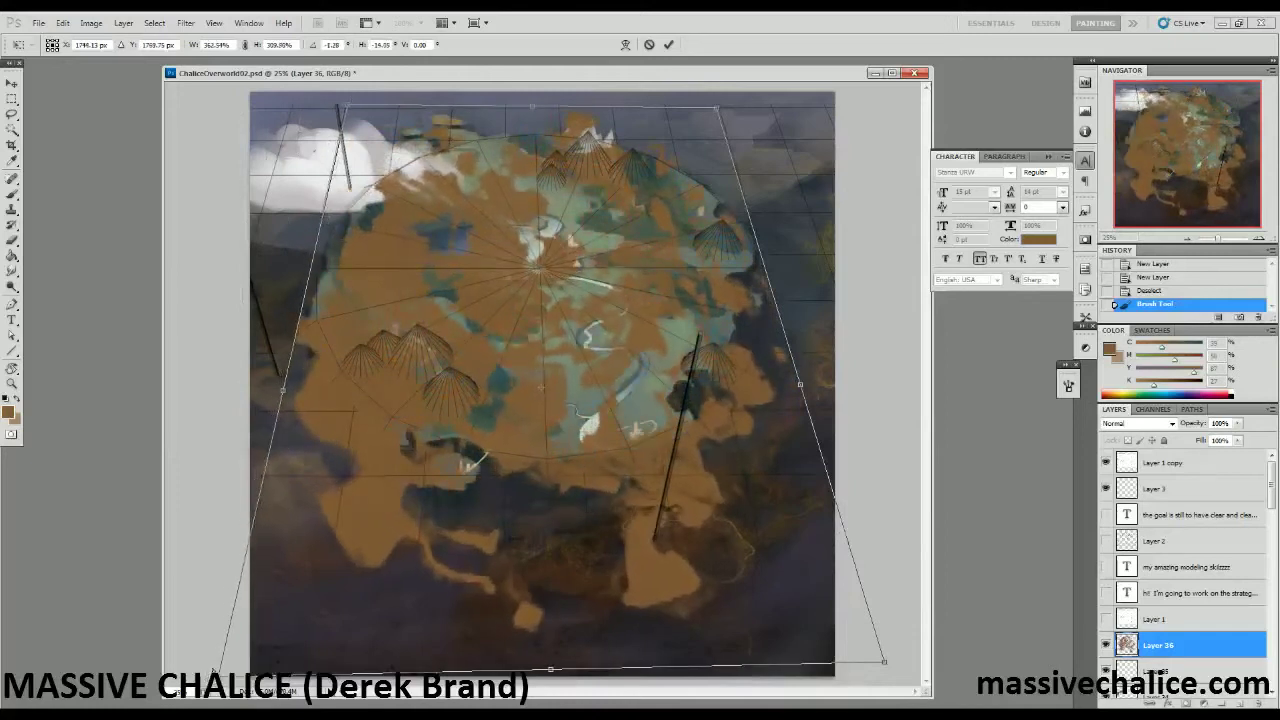
Stretch the transformed brown patches outward on all four sides to cover the canvas, and apply the transform.
right_click(467, 375)
click(503, 391)
drag(278, 388, 165, 374)
drag(802, 381, 976, 380)
drag(553, 106, 552, 59)
drag(585, 667, 580, 705)
key(Return)
key(b)
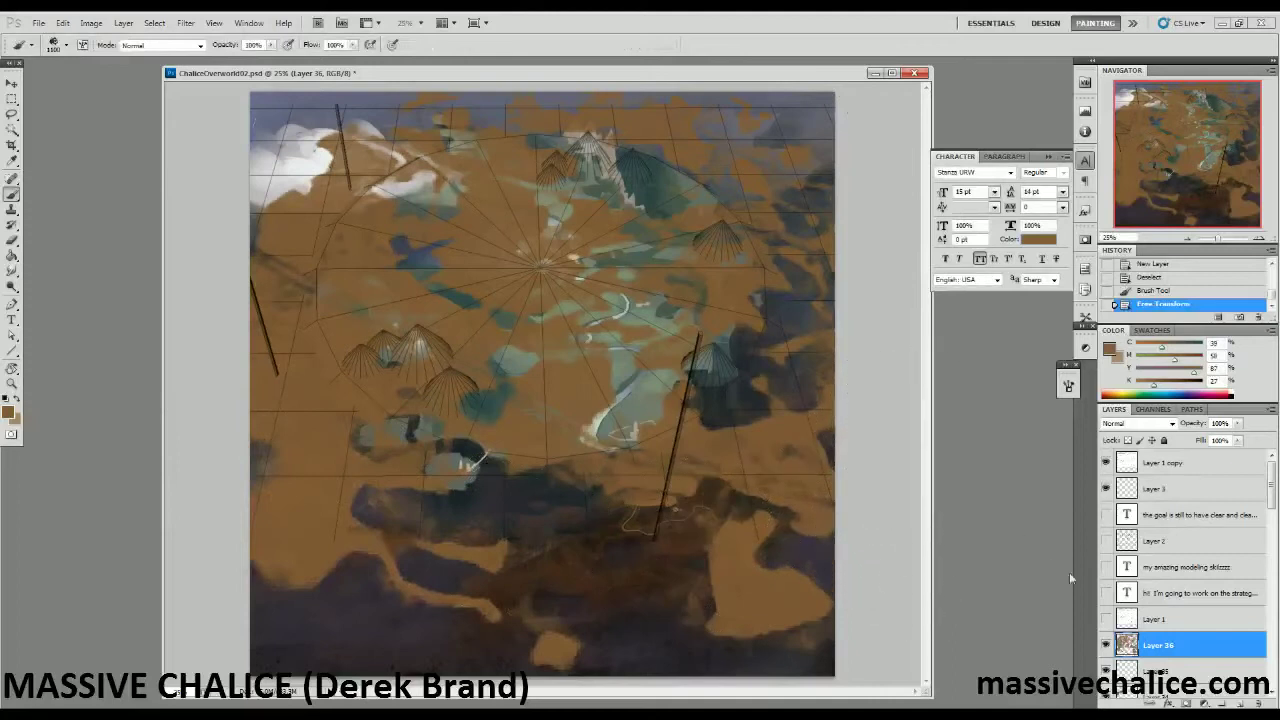
Erase the brown paint covering the lake, river bends and far mountains with a progressively smaller eraser.
key(e)
click(30, 45)
click(60, 72)
mouse_move(466, 212)
mouse_down()
mouse_move(600, 320)
mouse_move(520, 178)
mouse_move(525, 160)
mouse_move(572, 176)
mouse_move(594, 128)
mouse_move(602, 136)
mouse_move(573, 124)
mouse_move(610, 146)
mouse_up()
key([)
key([)
key([)
key([)
key([)
key([)
key([)
key([)
key([)
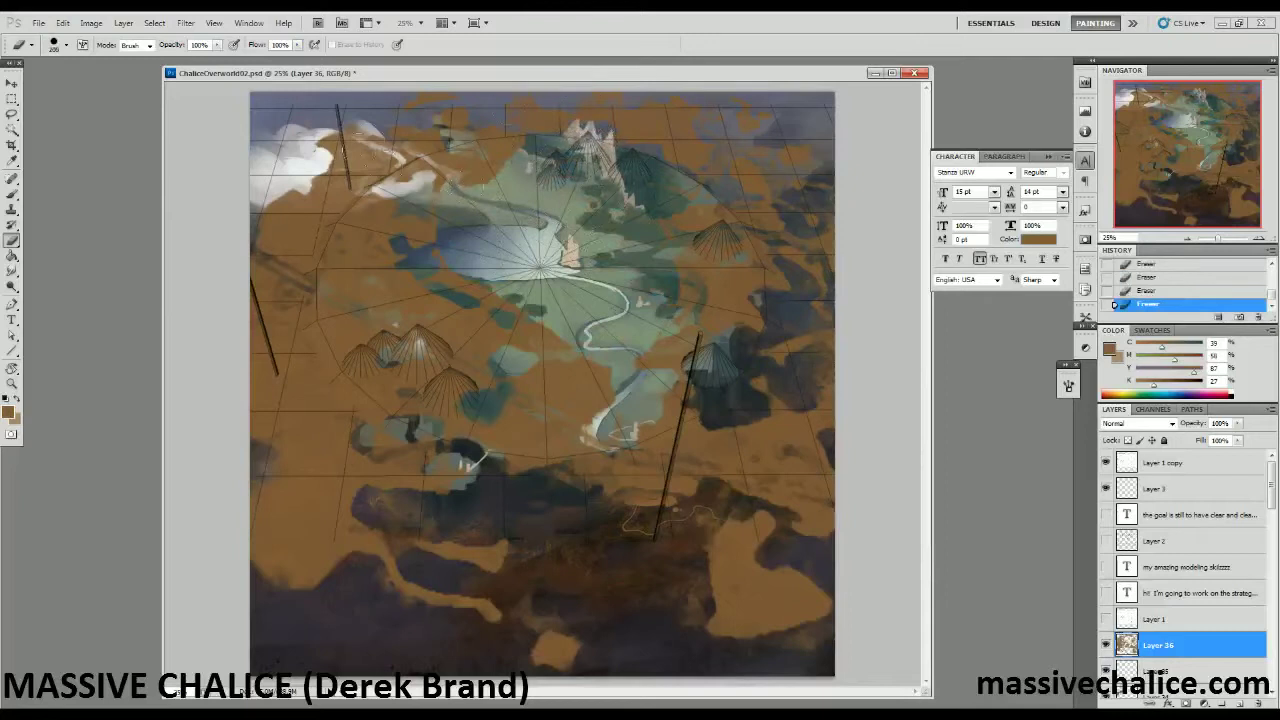
mouse_move(474, 155)
mouse_down()
mouse_move(494, 147)
mouse_move(450, 120)
mouse_up()
key([)
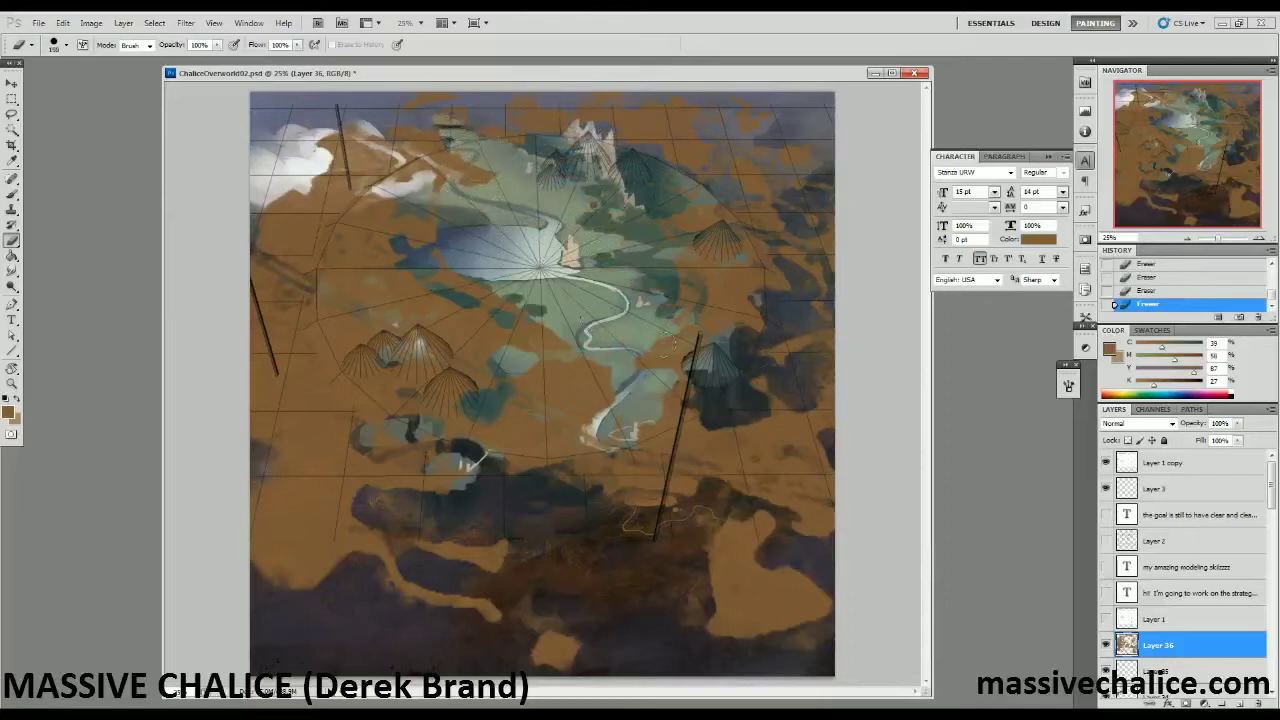
Lower Layer 36's opacity to 61% and erase the remaining brown paint from the island's surface and the cloud.
drag(1186, 425, 1075, 400)
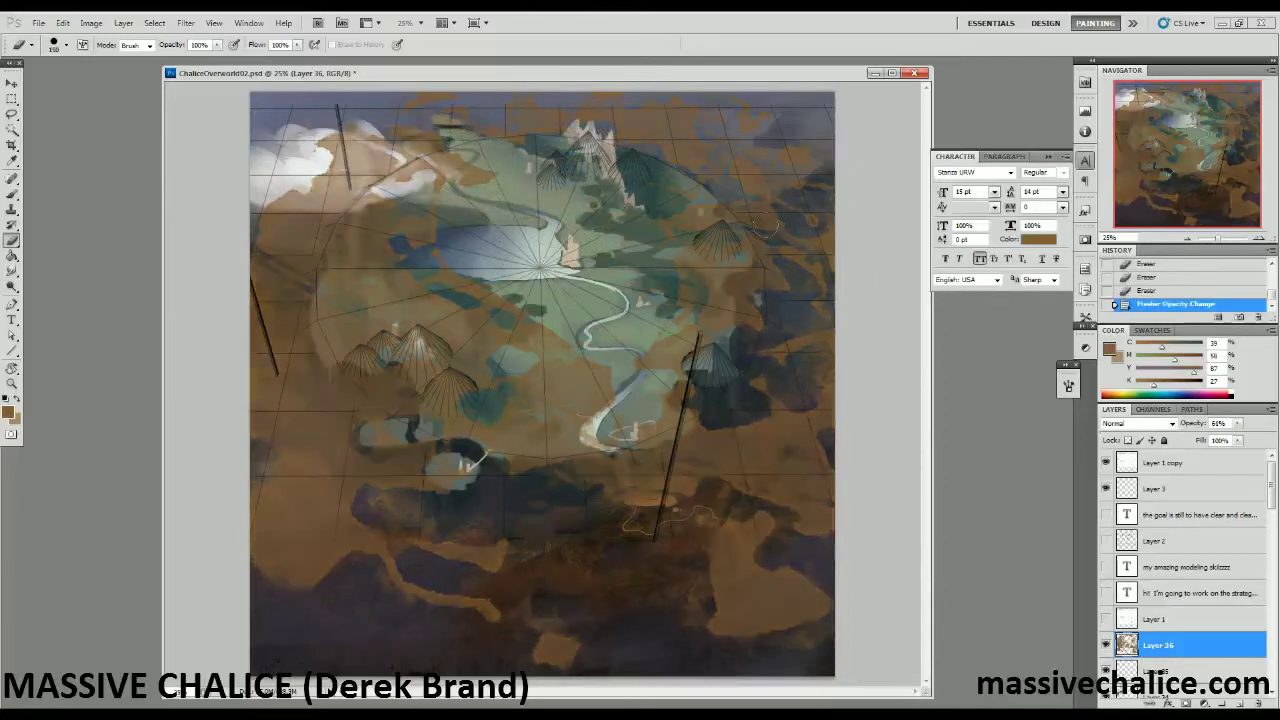
mouse_move(460, 174)
mouse_down()
mouse_move(416, 150)
mouse_move(446, 138)
mouse_move(334, 150)
mouse_move(330, 190)
mouse_move(269, 195)
mouse_move(350, 203)
mouse_up()
key(])
key(])
key(])
key(])
key(])
key(])
key(])
drag(361, 150, 392, 146)
key(bracketright)
key(bracketright)
key(bracketright)
mouse_move(370, 230)
mouse_down()
mouse_move(292, 255)
mouse_move(337, 245)
mouse_move(332, 325)
mouse_move(332, 312)
mouse_move(432, 285)
mouse_move(412, 205)
mouse_move(452, 232)
mouse_move(477, 215)
mouse_move(482, 290)
mouse_move(432, 310)
mouse_move(482, 400)
mouse_move(447, 420)
mouse_move(347, 330)
mouse_move(390, 396)
mouse_move(335, 381)
mouse_move(382, 428)
mouse_move(372, 470)
mouse_move(447, 472)
mouse_move(375, 438)
mouse_move(344, 397)
mouse_move(422, 450)
mouse_move(502, 465)
mouse_move(580, 448)
mouse_move(677, 292)
mouse_move(687, 190)
mouse_move(697, 200)
mouse_move(682, 255)
mouse_move(707, 255)
mouse_move(722, 305)
mouse_move(697, 320)
mouse_move(697, 375)
mouse_move(644, 420)
mouse_move(682, 410)
mouse_move(630, 425)
mouse_move(647, 458)
mouse_move(630, 442)
mouse_move(602, 470)
mouse_move(559, 482)
mouse_move(692, 440)
mouse_move(647, 410)
mouse_up()
key(bracketright)
key(bracketright)
key(bracketright)
key(bracketleft)
key(bracketleft)
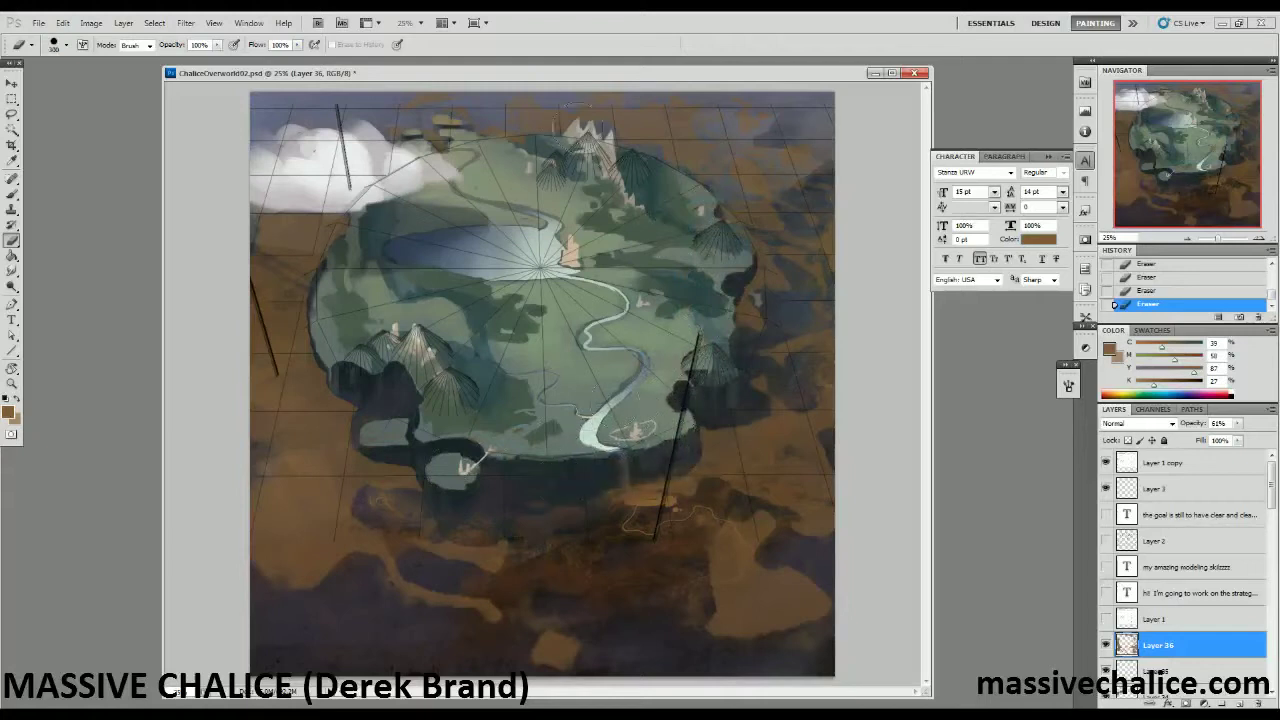
Erase the leftover brown paint along the island's cliffs on both sides with a small eraser.
drag(737, 282, 739, 331)
drag(324, 366, 338, 399)
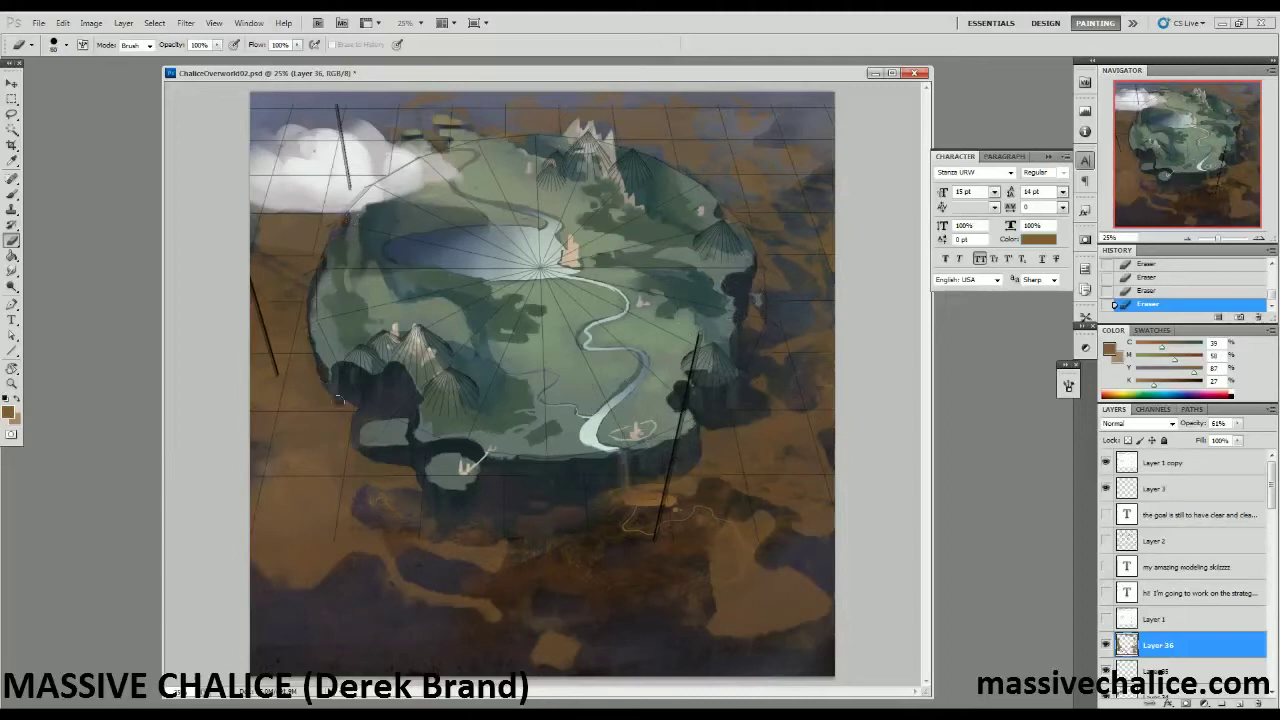
mouse_move(318, 316)
mouse_down()
mouse_move(314, 368)
mouse_move(354, 414)
mouse_up()
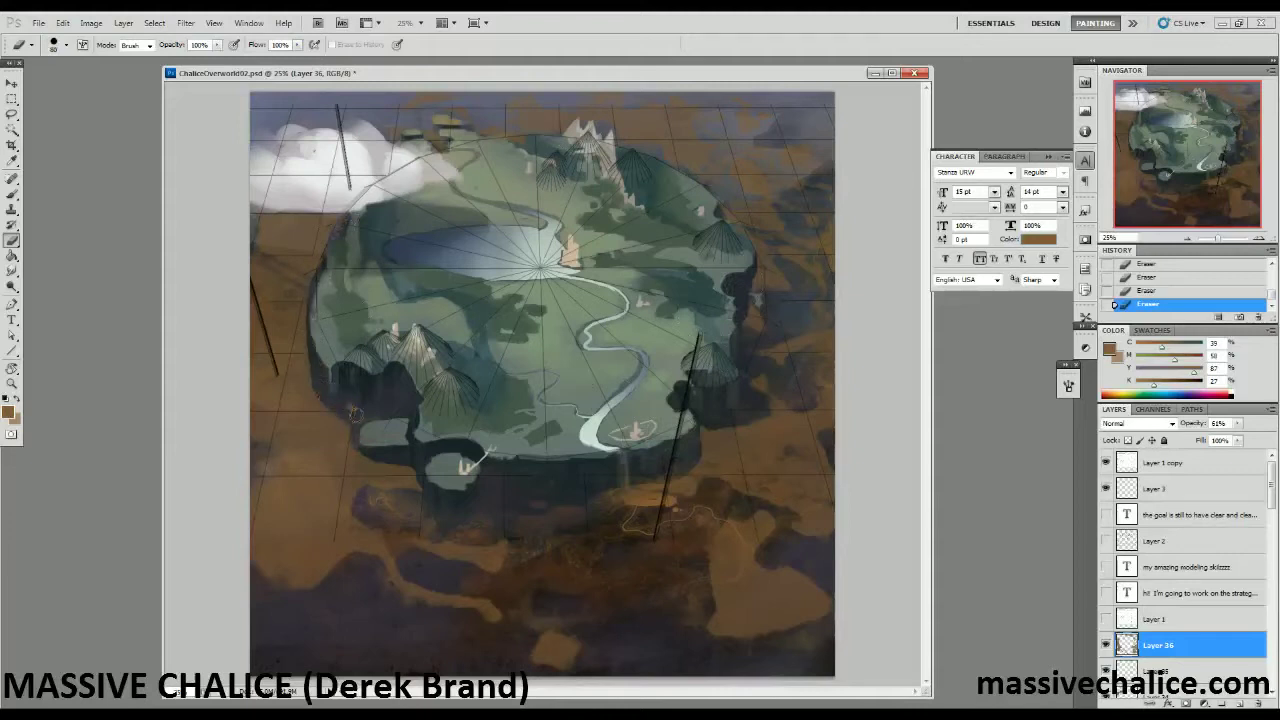
Reduce Layer 36's opacity to 30% and hide the perspective grid on Layer 1 copy.
drag(1194, 427, 1175, 427)
click(1105, 463)
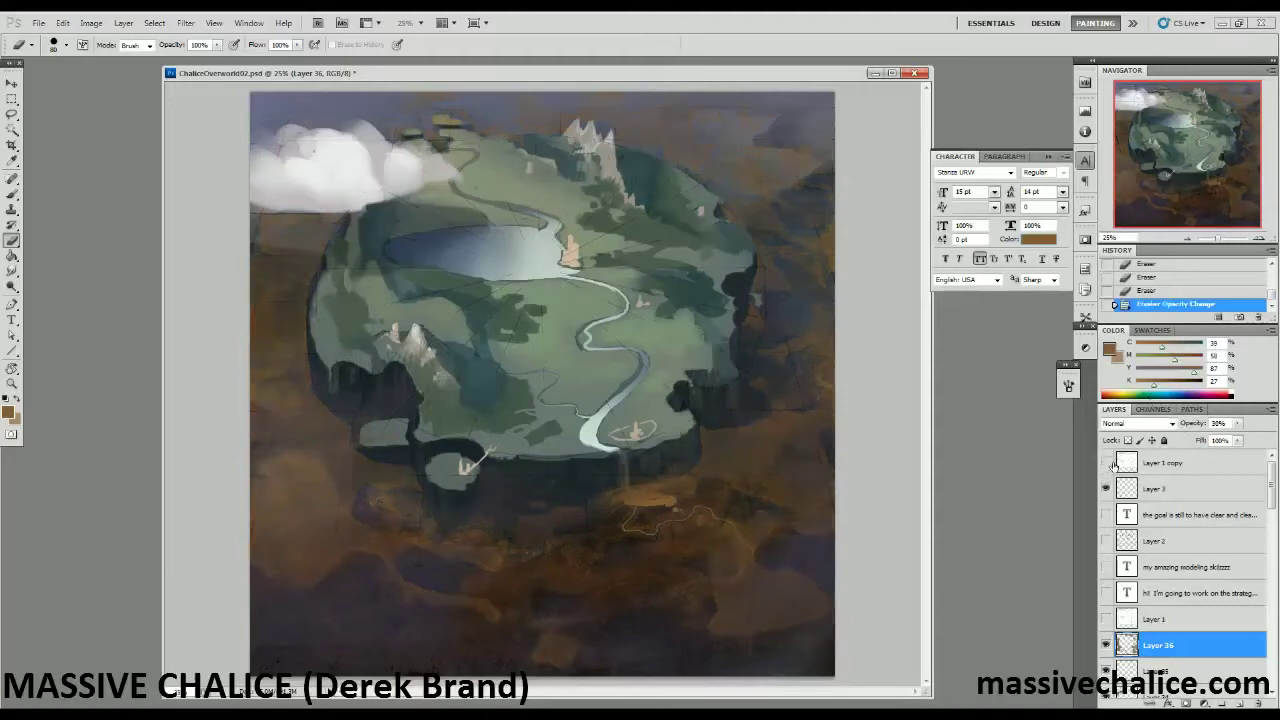
Try successive blending modes on Layer 36, starting with Color Dodge and cycling through the list back to Normal.
click(1137, 423)
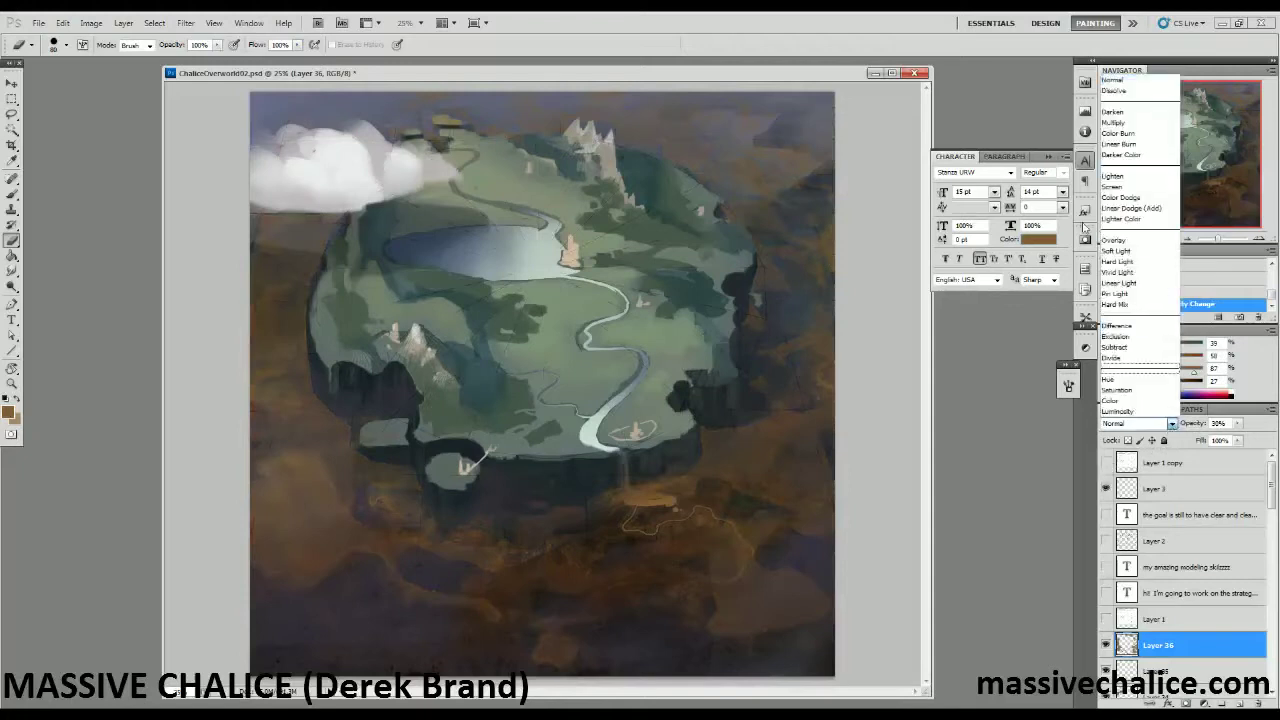
click(1140, 194)
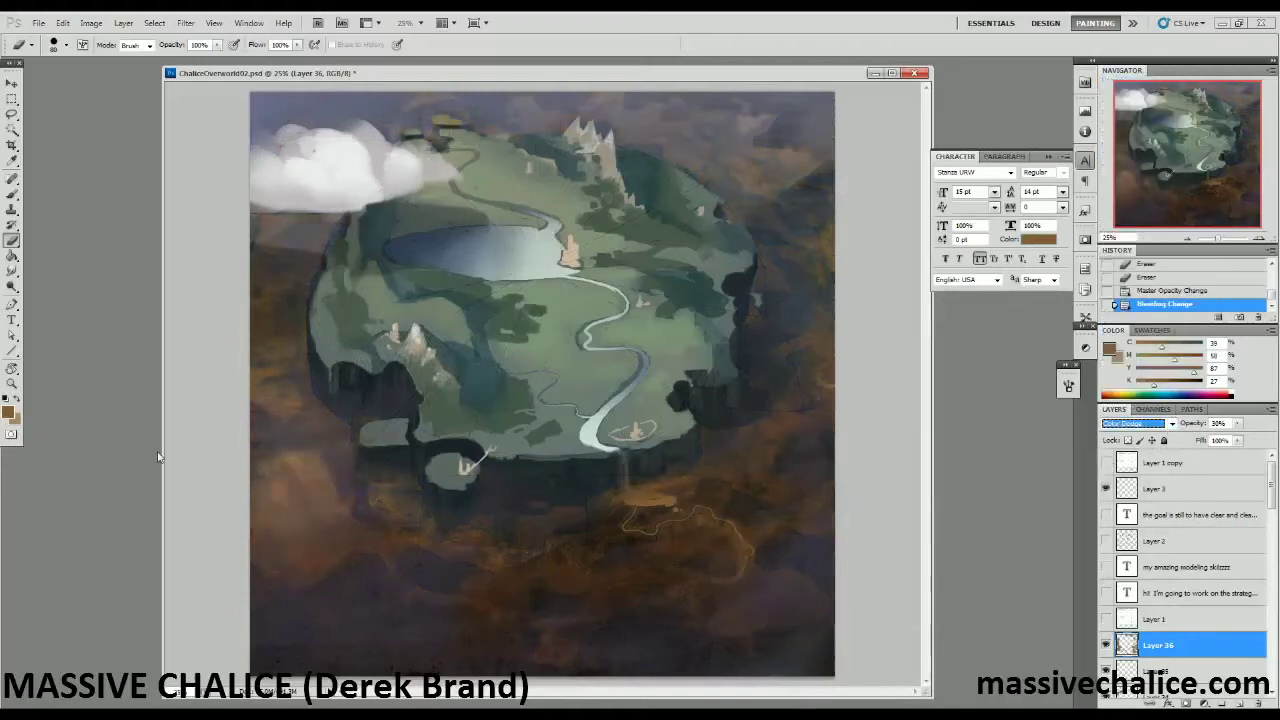
key(Down)
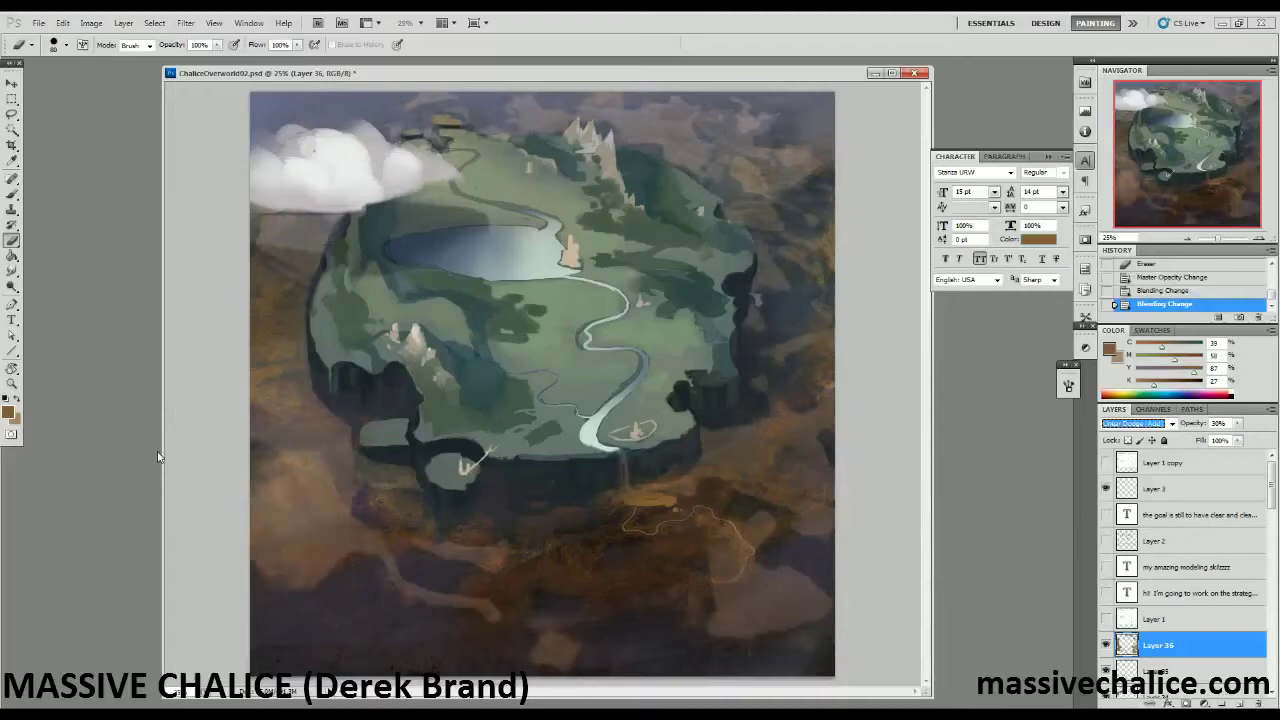
key(Down)
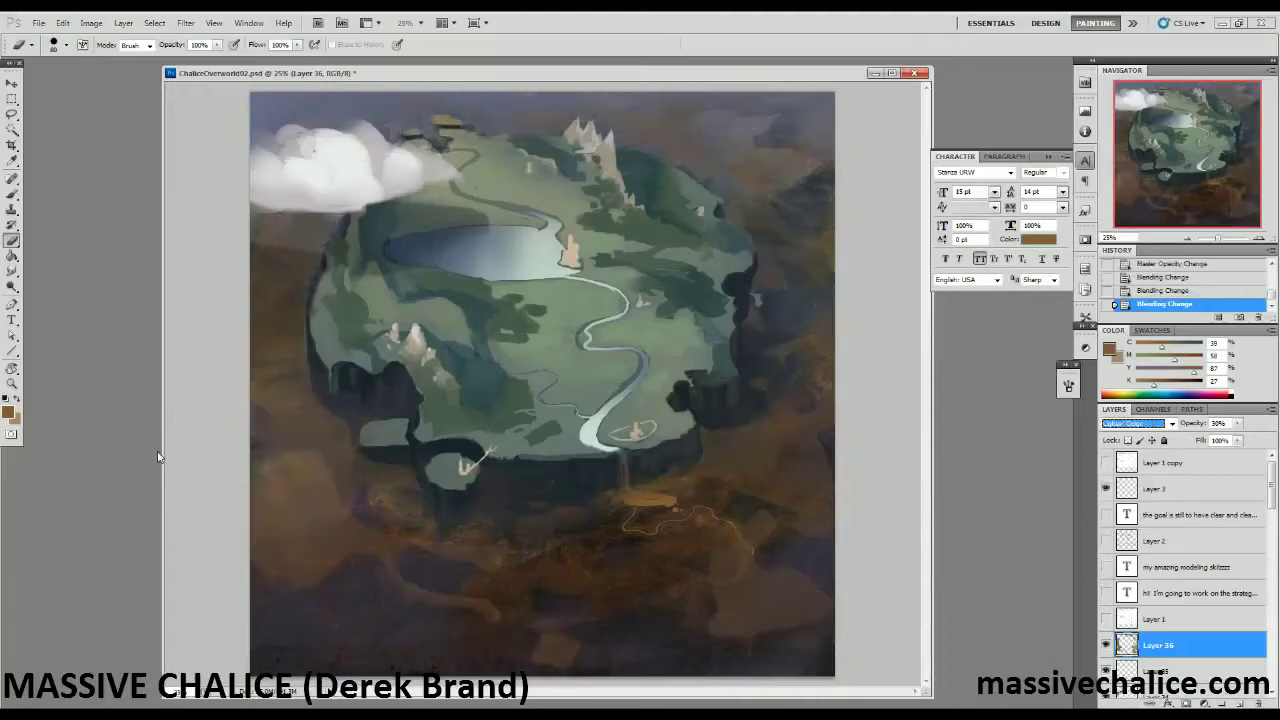
key(Down)
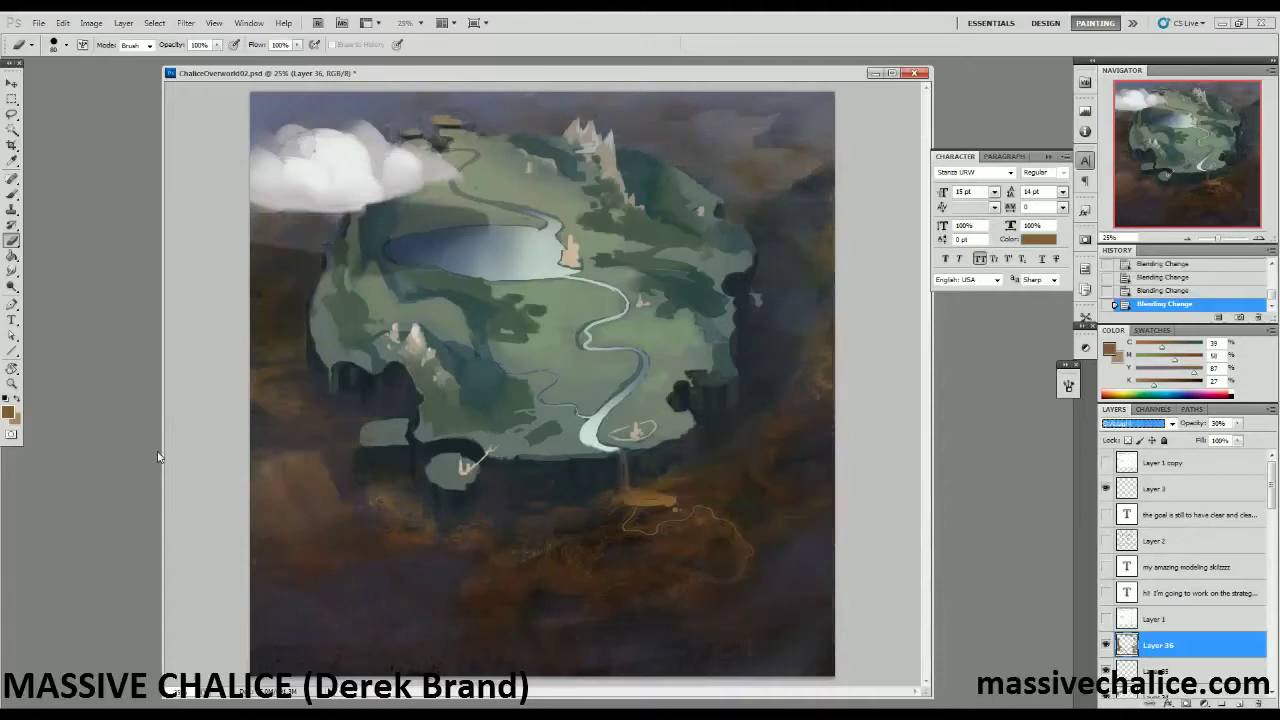
key(Down)
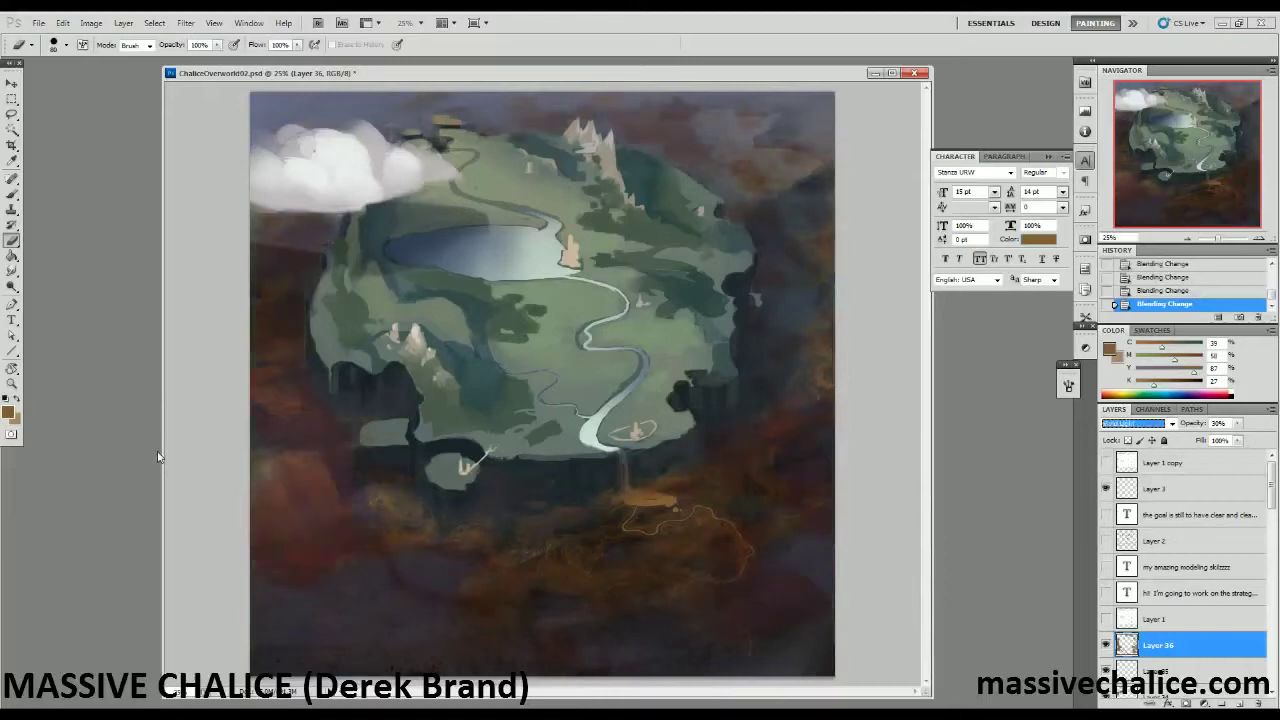
key(Down)
key(Down)
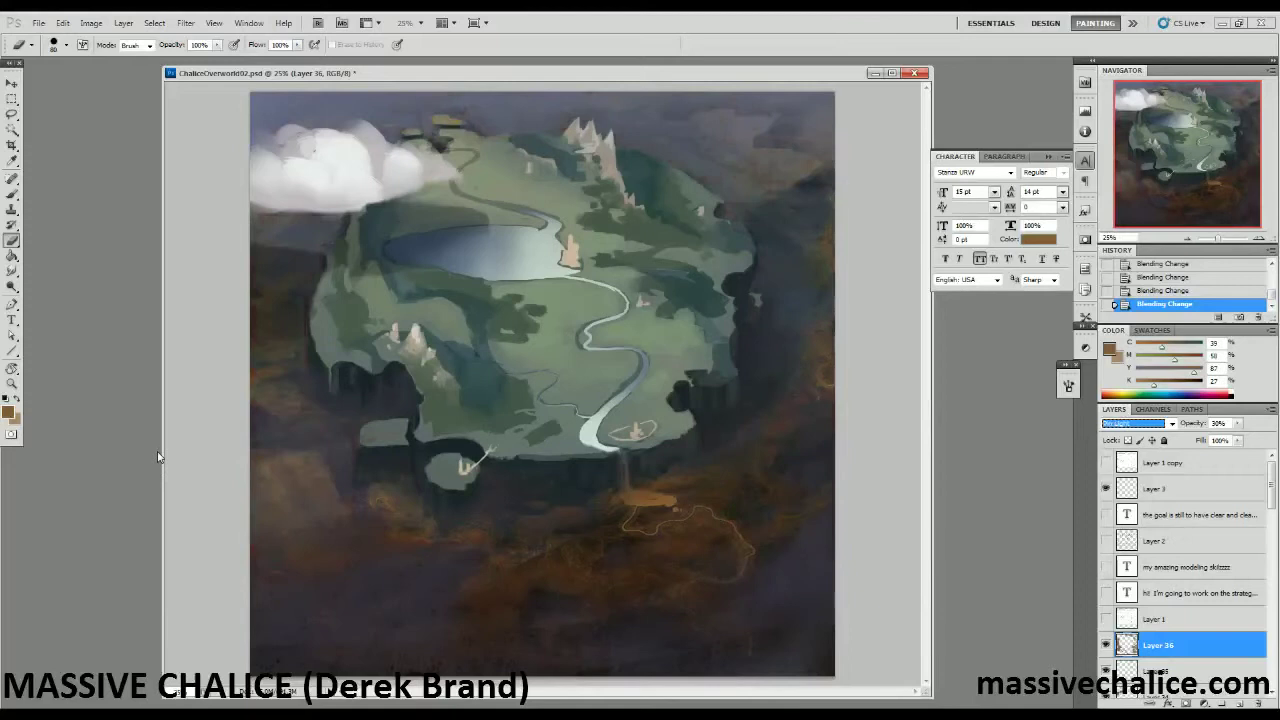
key(Down)
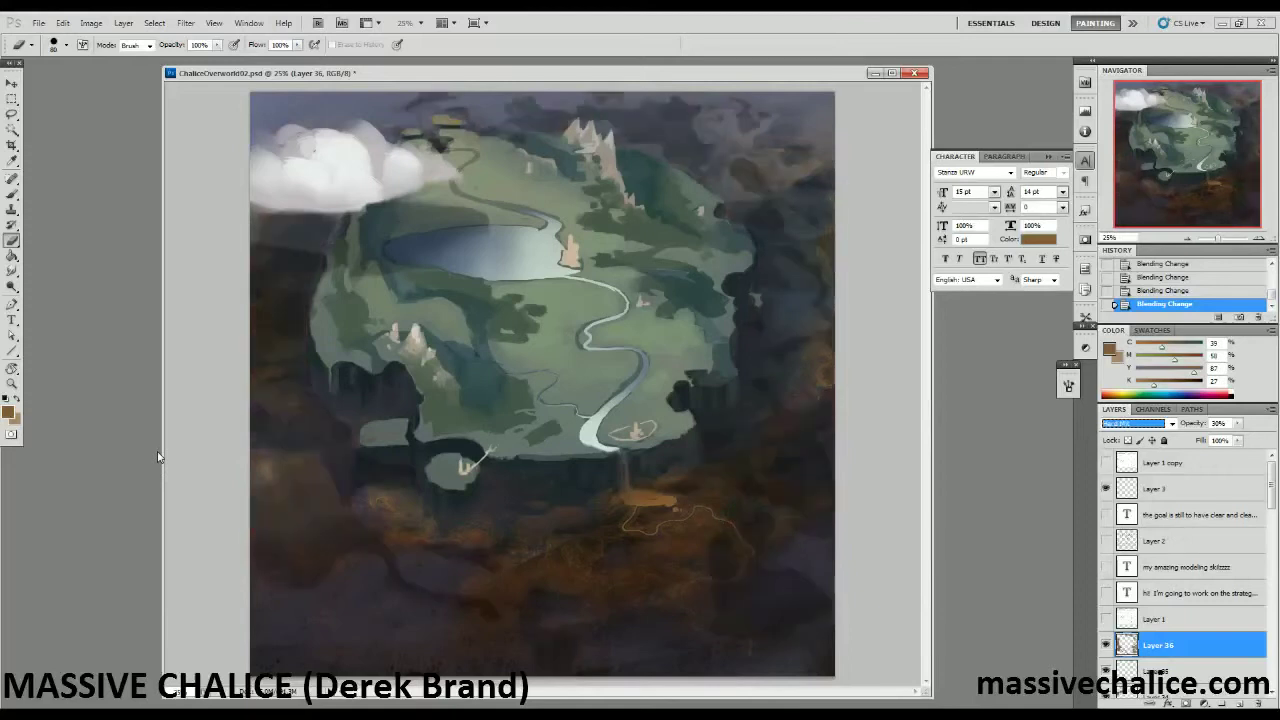
key(Down)
key(Down)
key(Down)
key(Down)
key(Down)
key(Down)
key(Down)
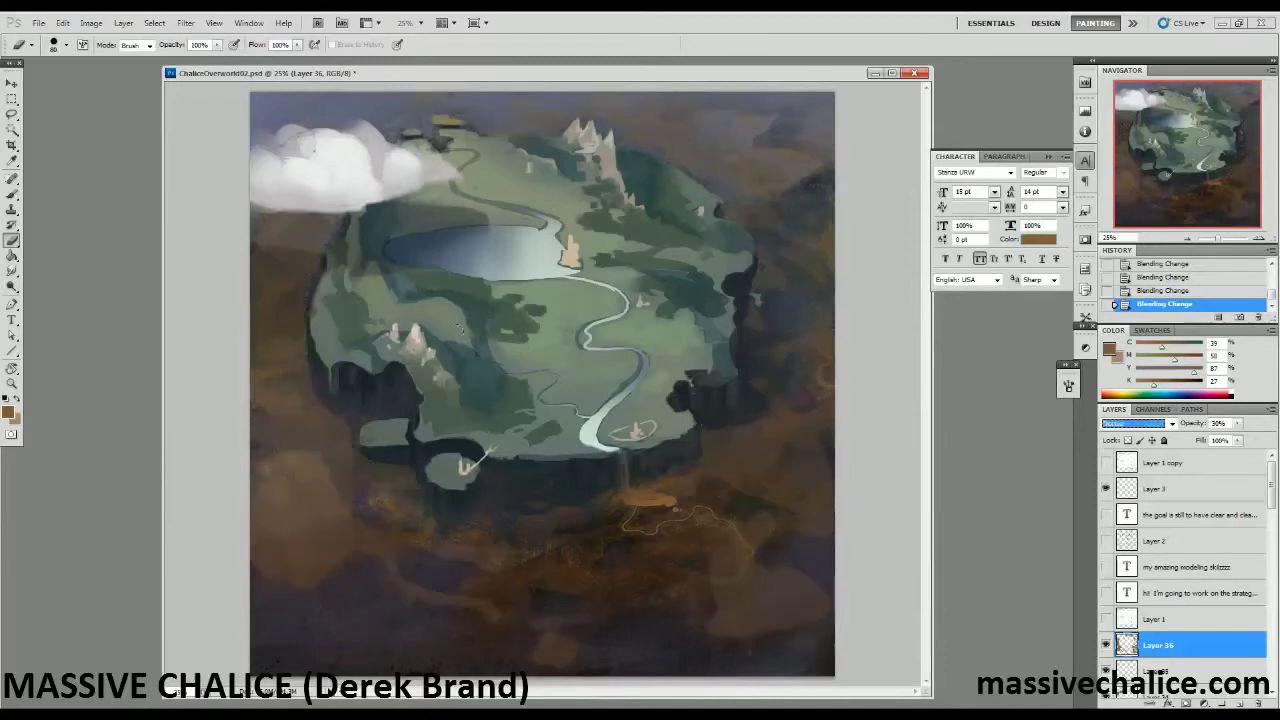
Soften the brown patches around and below the island with a large eraser preset so they fade into the dark background.
click(31, 45)
click(38, 105)
click(31, 45)
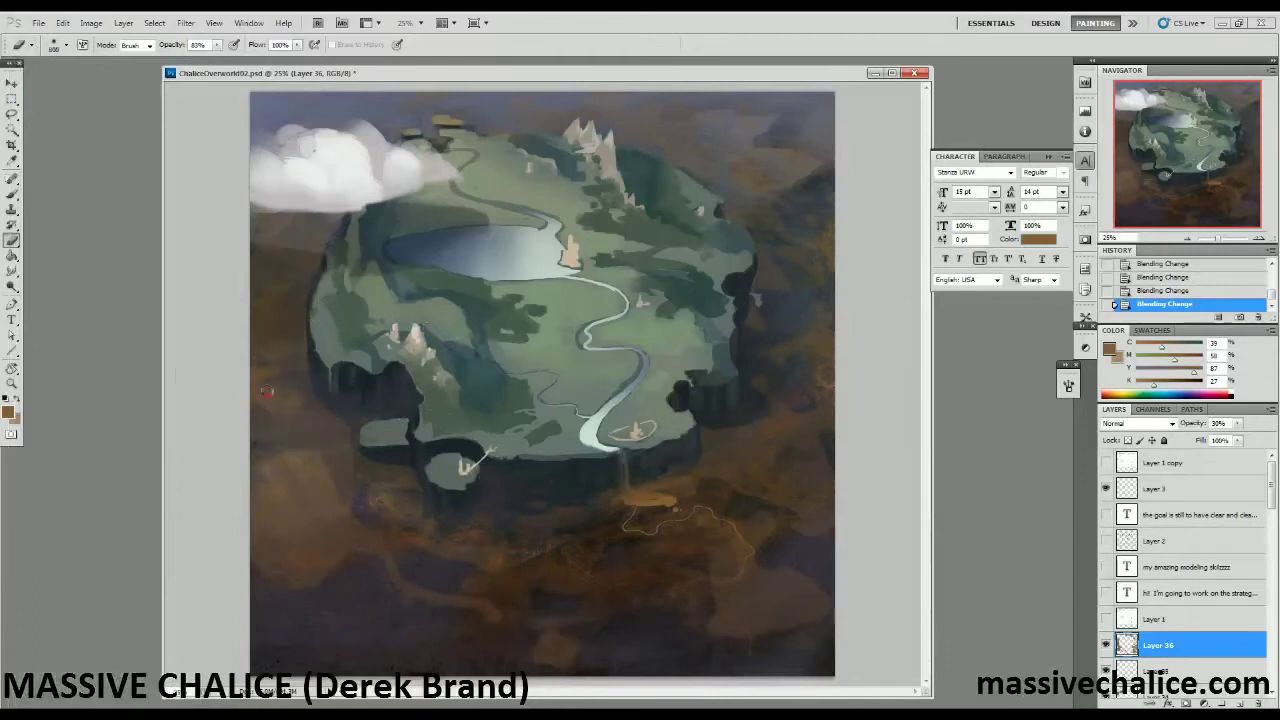
key([)
drag(360, 510, 385, 488)
drag(385, 488, 400, 458)
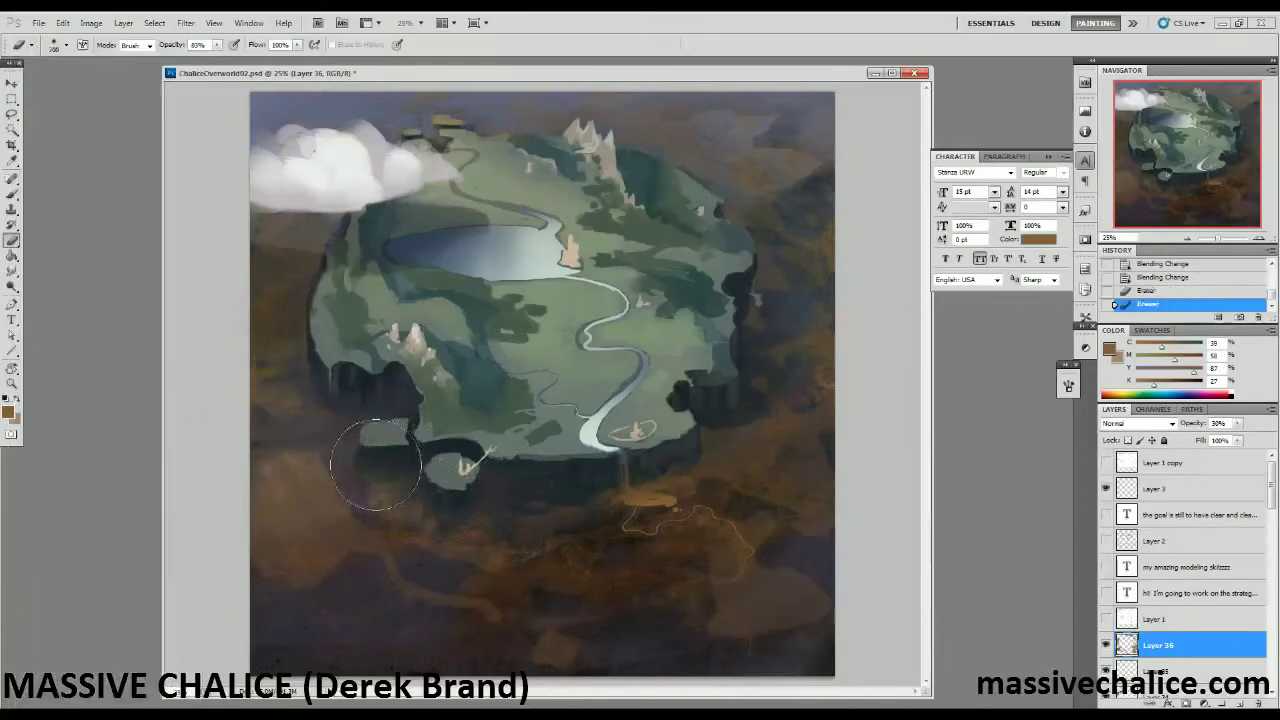
drag(327, 521, 345, 560)
drag(320, 500, 285, 450)
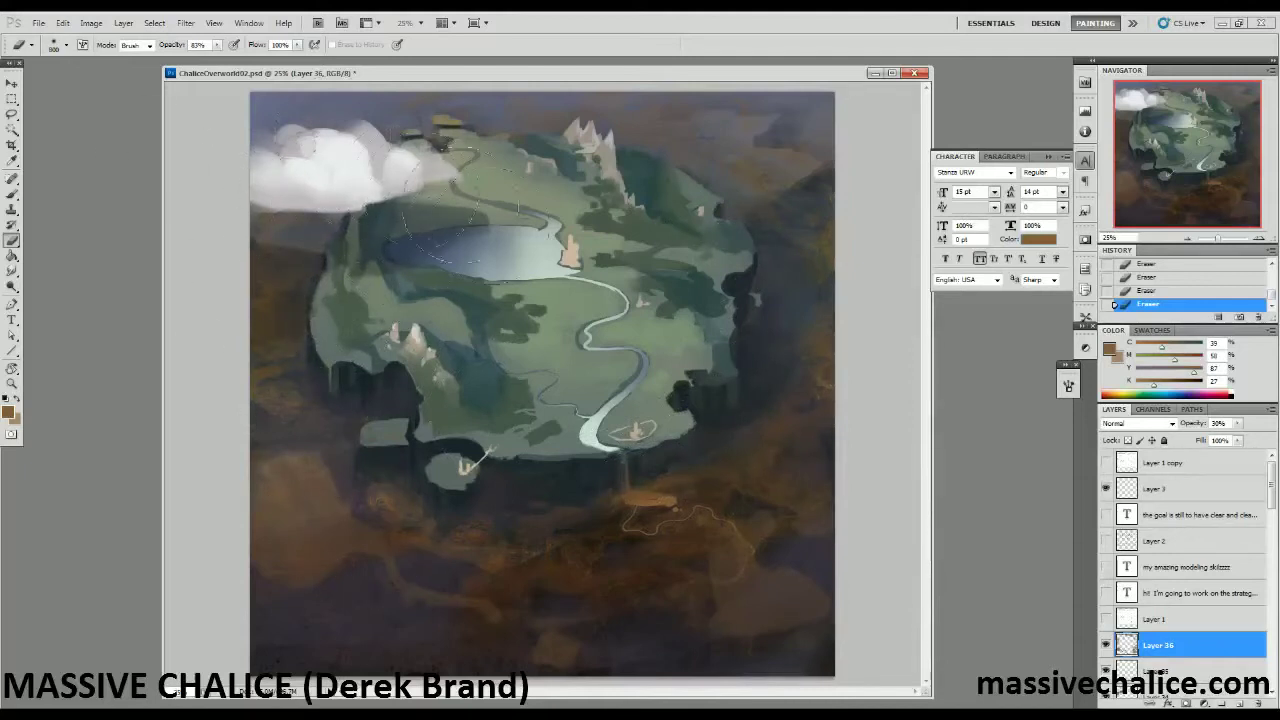
key([)
key([)
key([)
key([)
key([)
key(])
key(])
key(])
key(])
key(])
key(b)
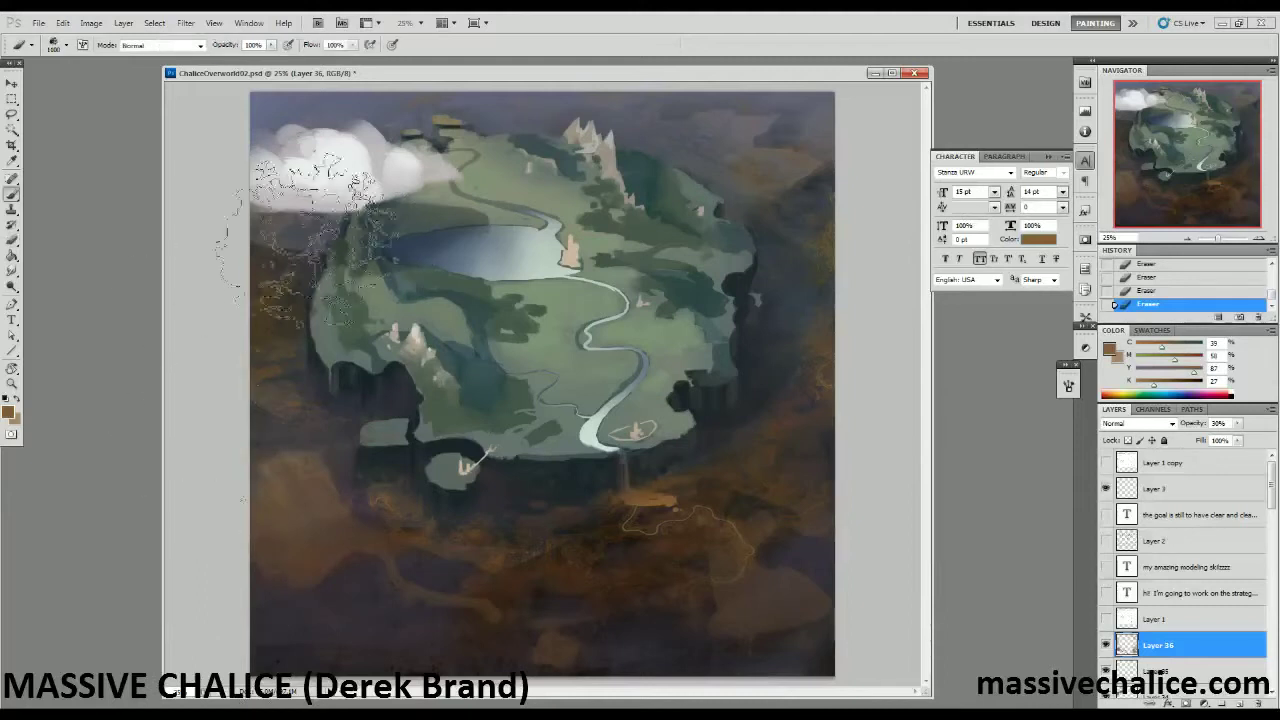
key(bracketleft)
key(bracketleft)
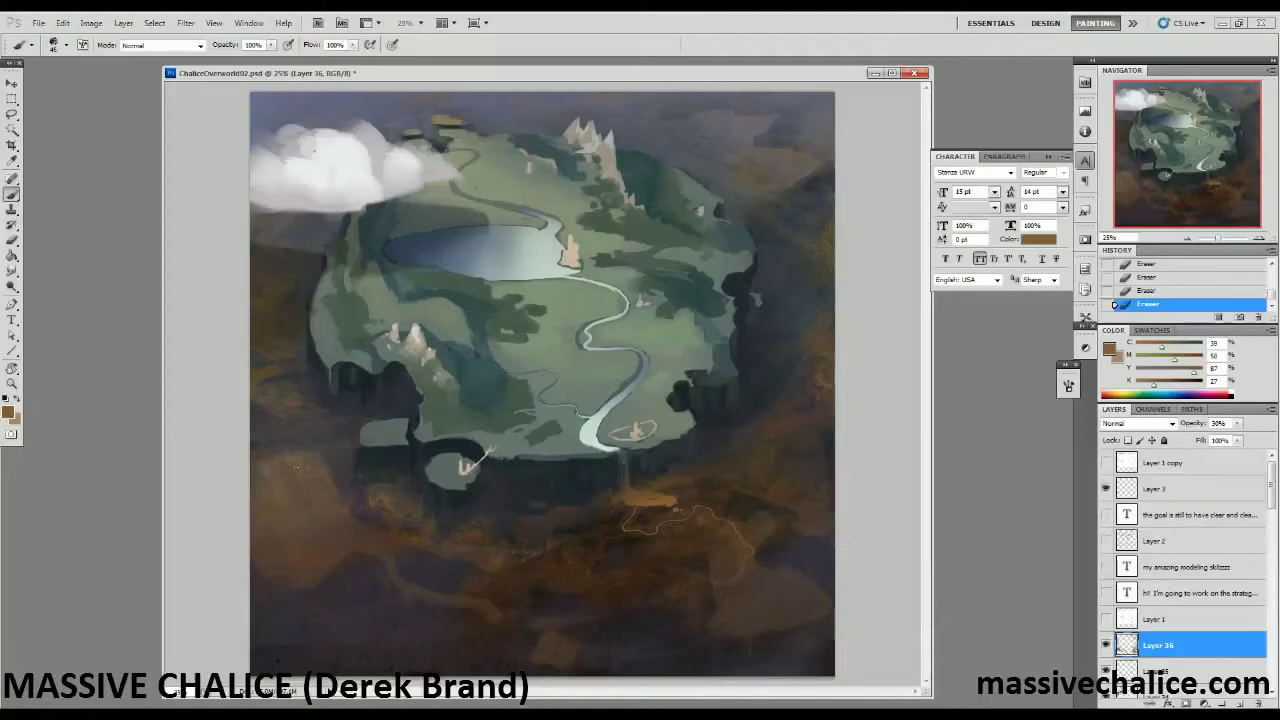
Turn off snapping and crop the painting, trimming a thin strip off the right edge and a wider strip off the bottom.
key(z)
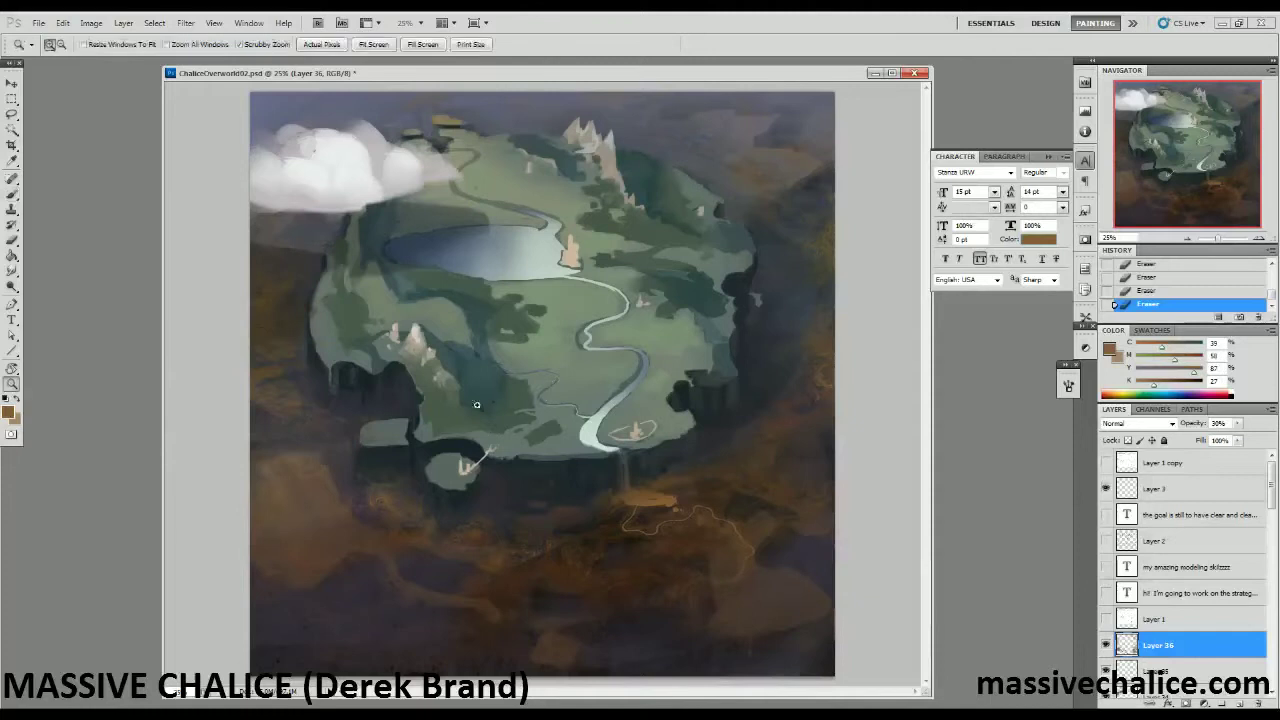
alt+click(488, 396)
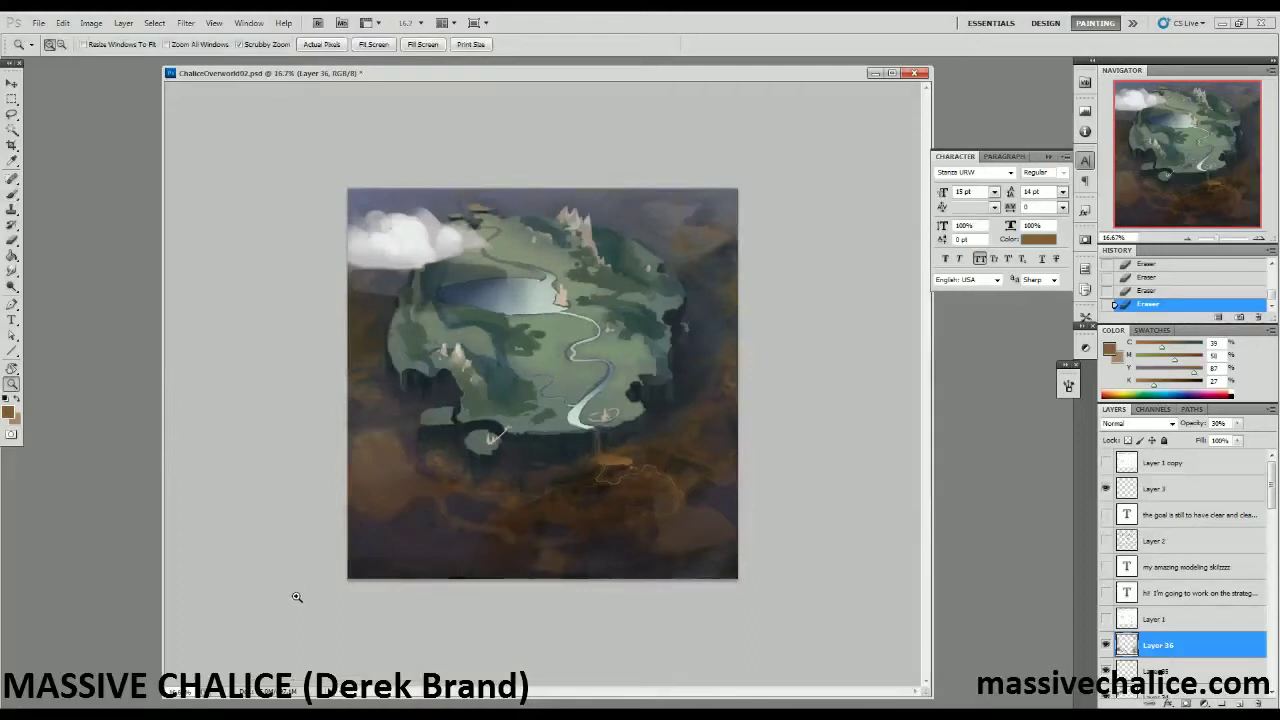
click(12, 145)
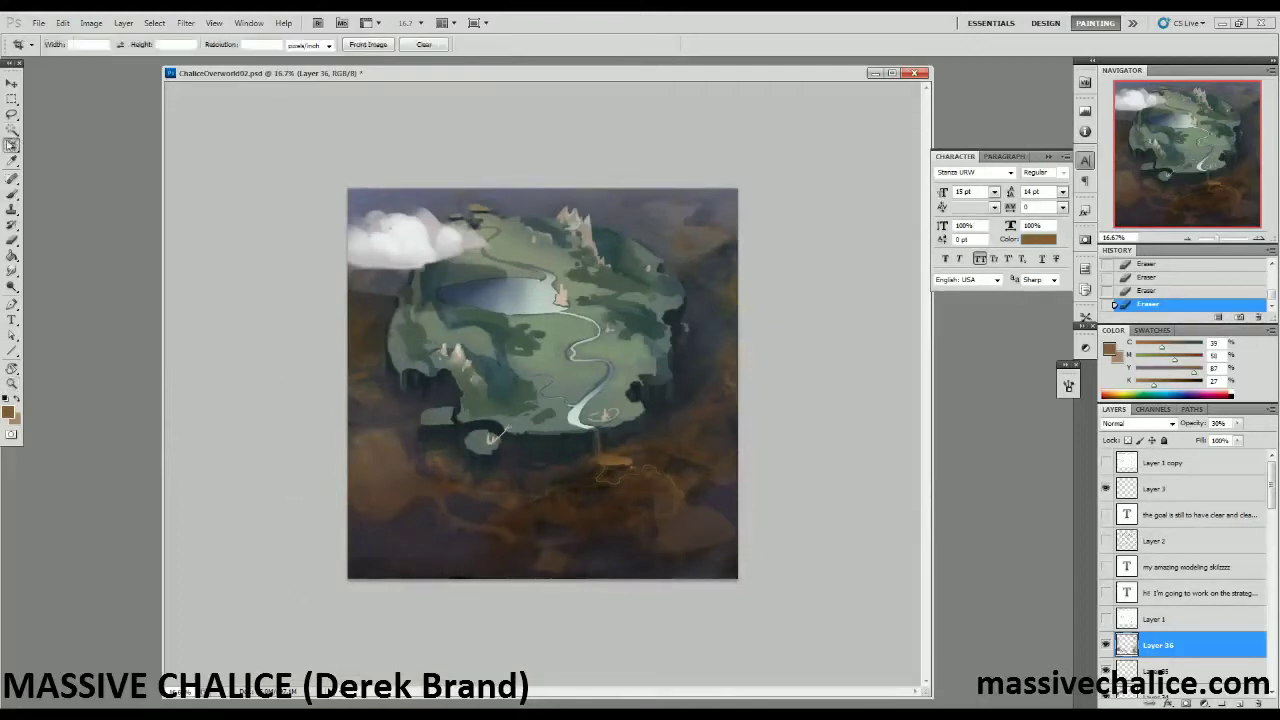
drag(212, 172, 791, 651)
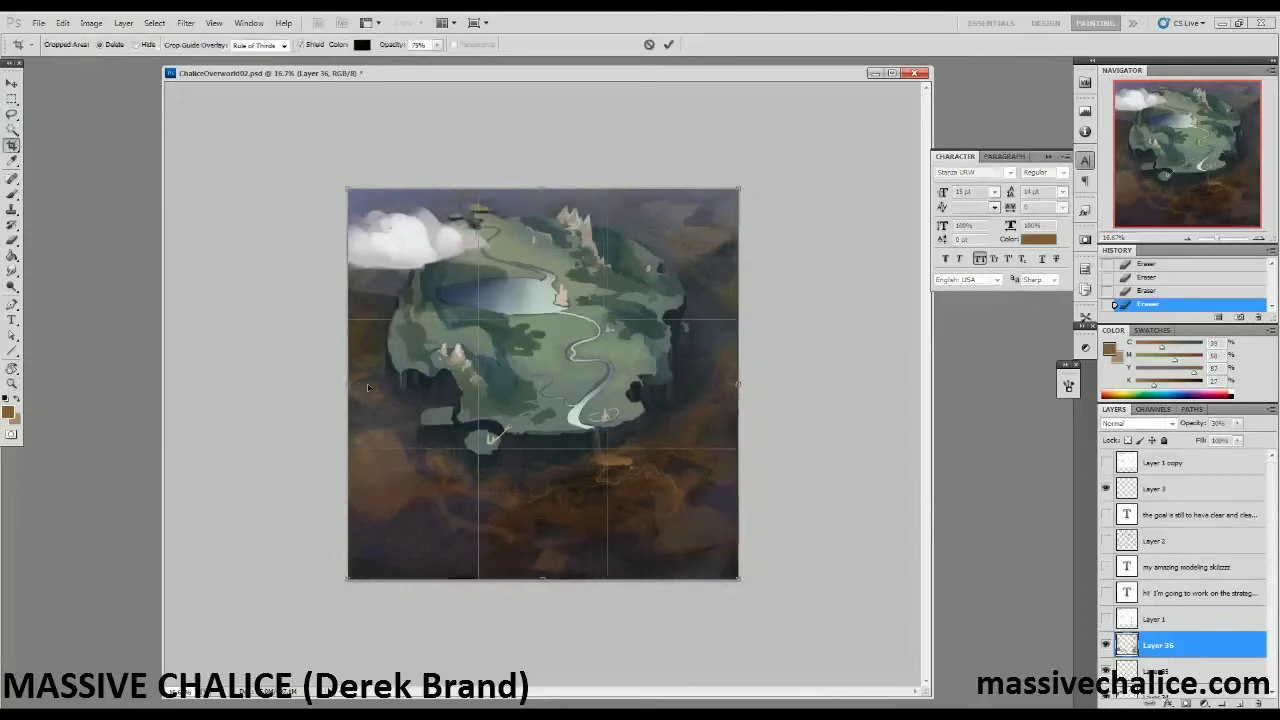
click(213, 23)
click(229, 257)
drag(740, 383, 729, 384)
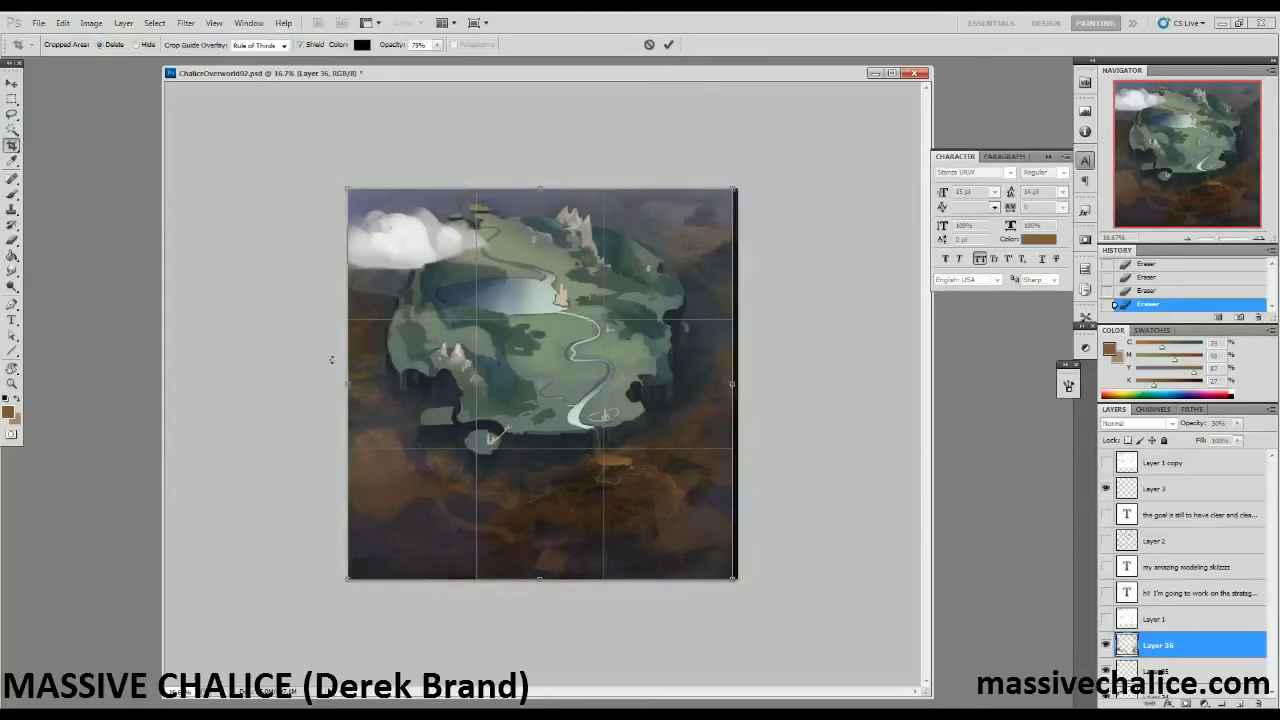
drag(537, 577, 539, 544)
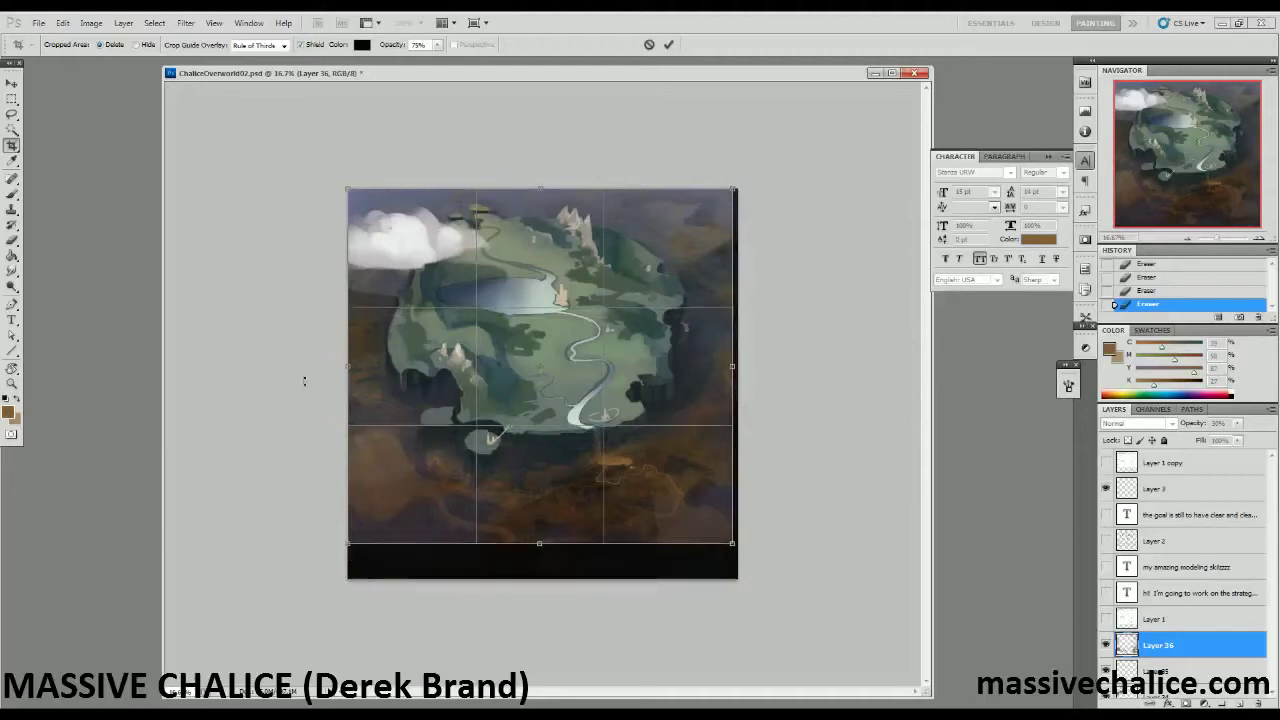
key(Escape)
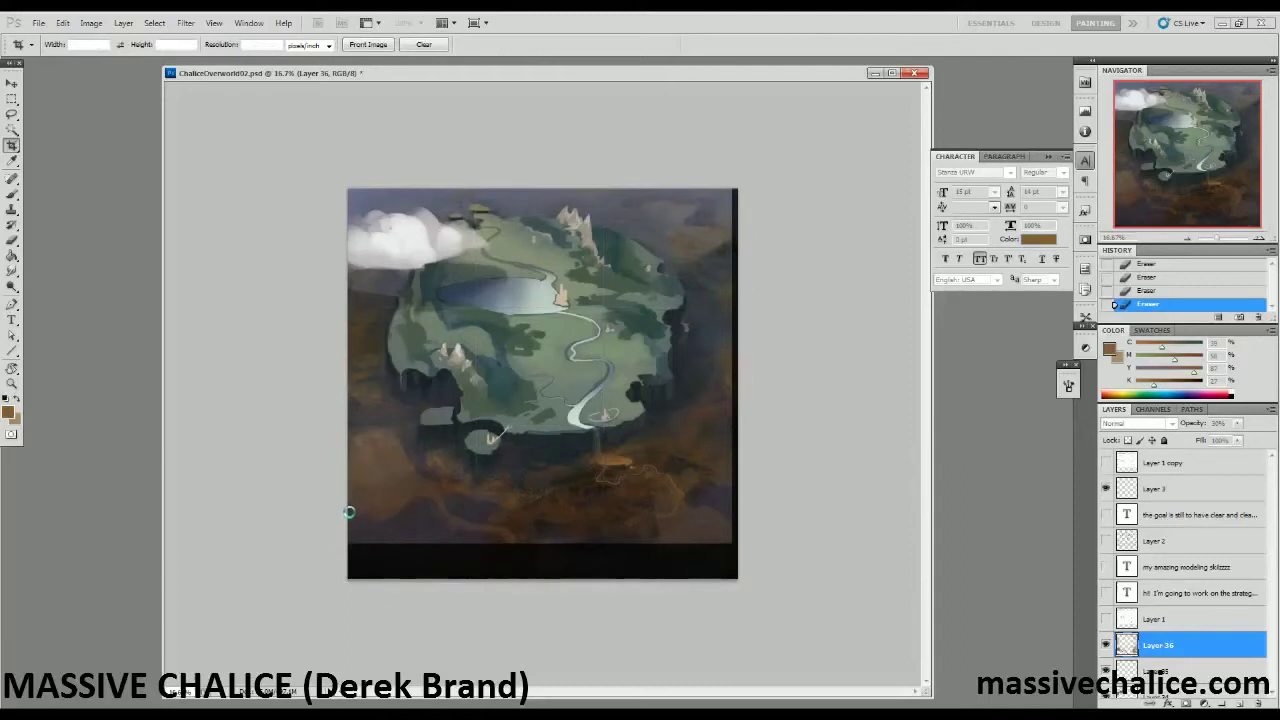
key(Return)
key(b)
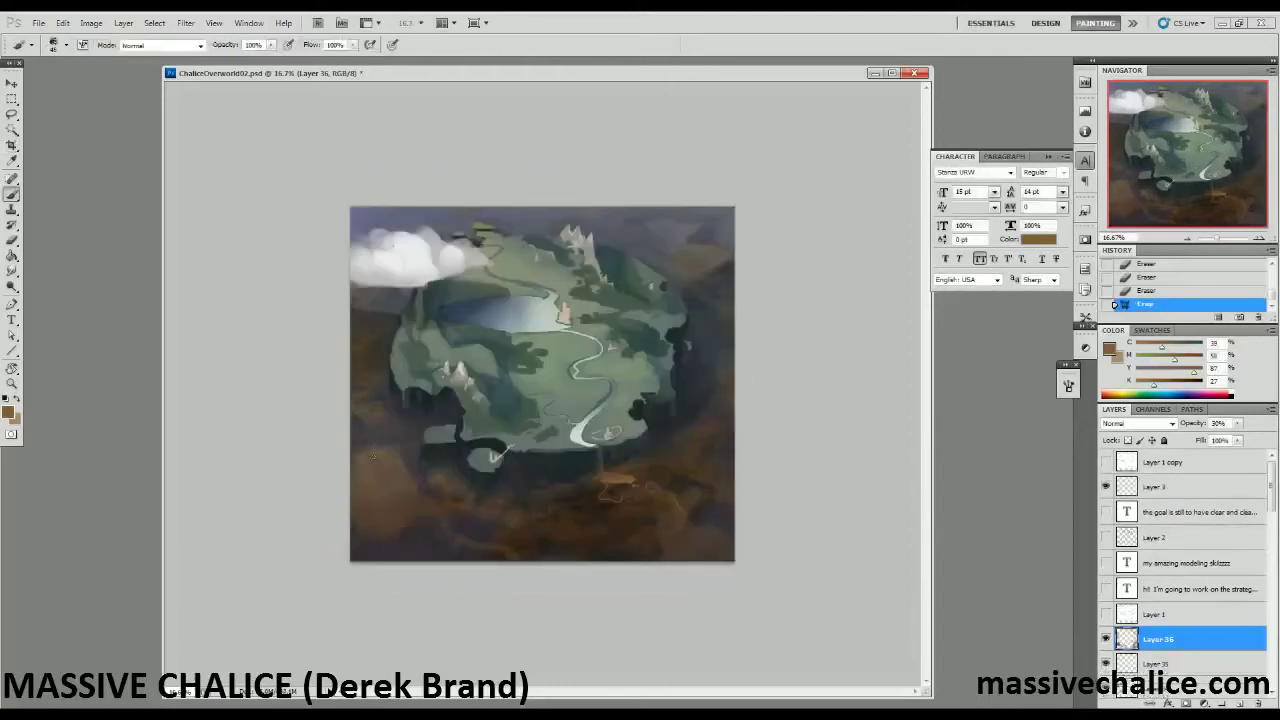
key(z)
click(352, 532)
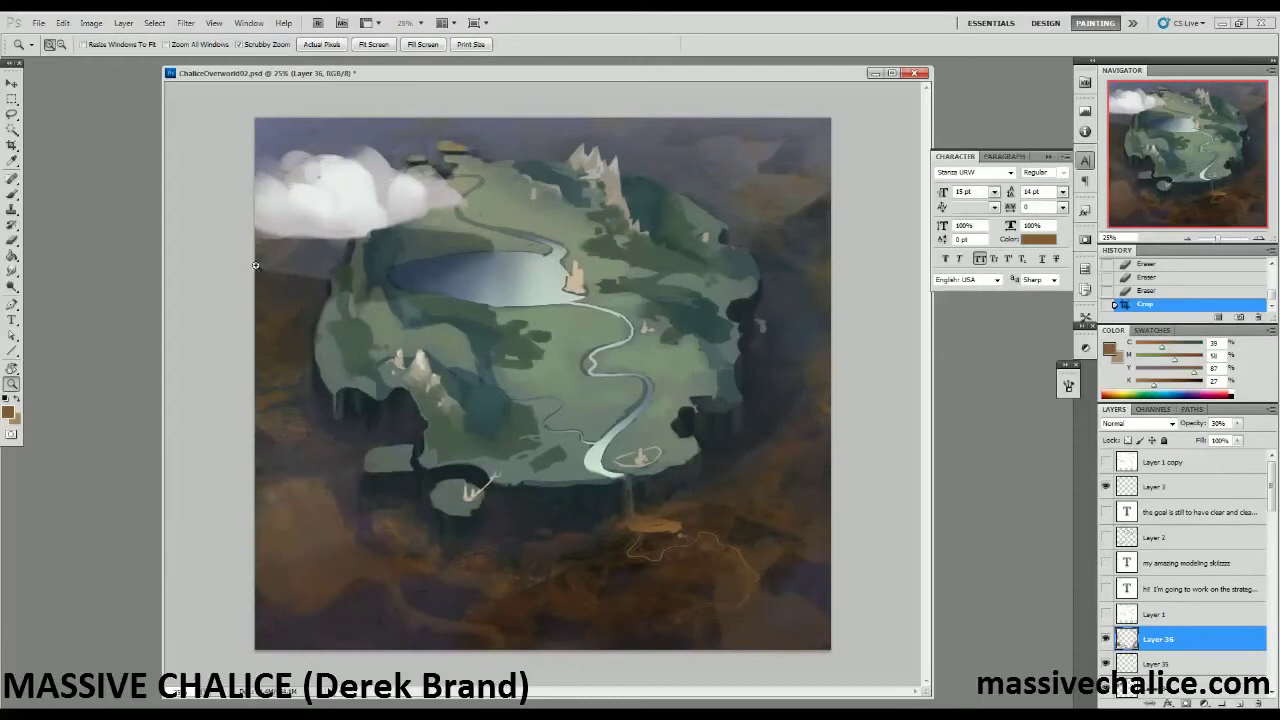
double_click(240, 75)
drag(240, 82, 242, 76)
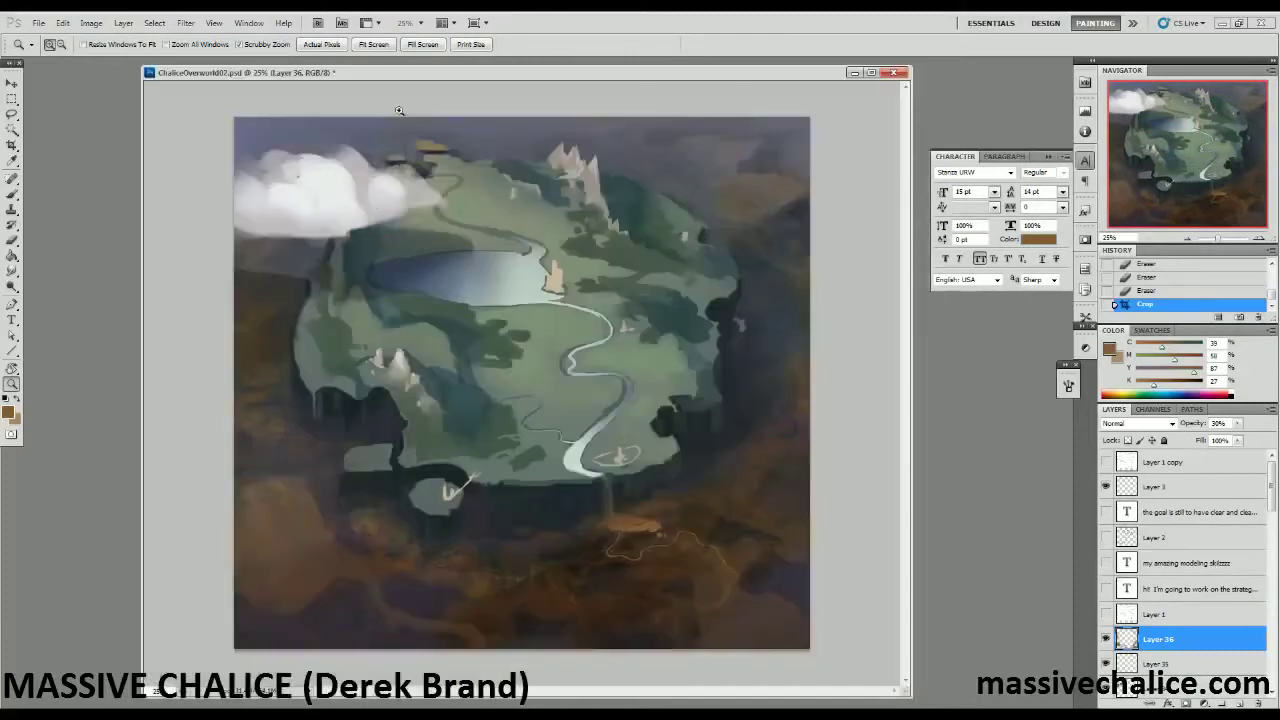
drag(451, 78, 463, 76)
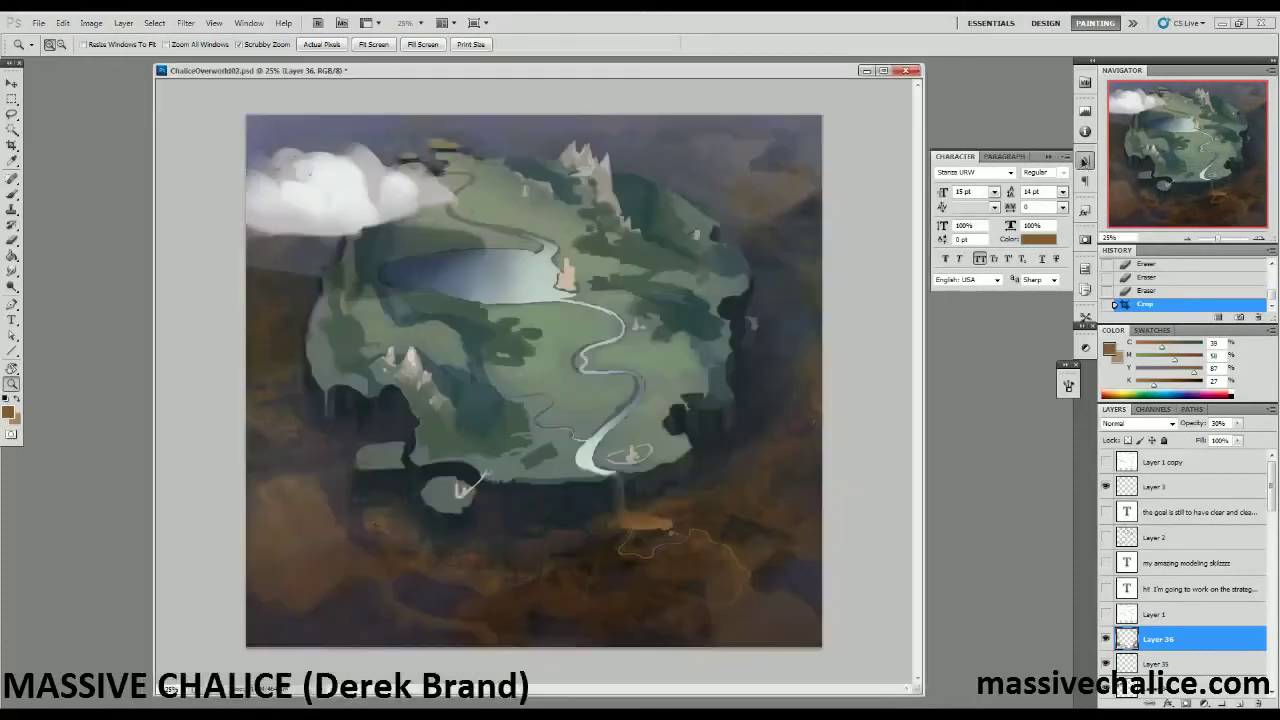
Add a new layer directly above Layer 36 for more painting on the island.
drag(896, 412, 409, 73)
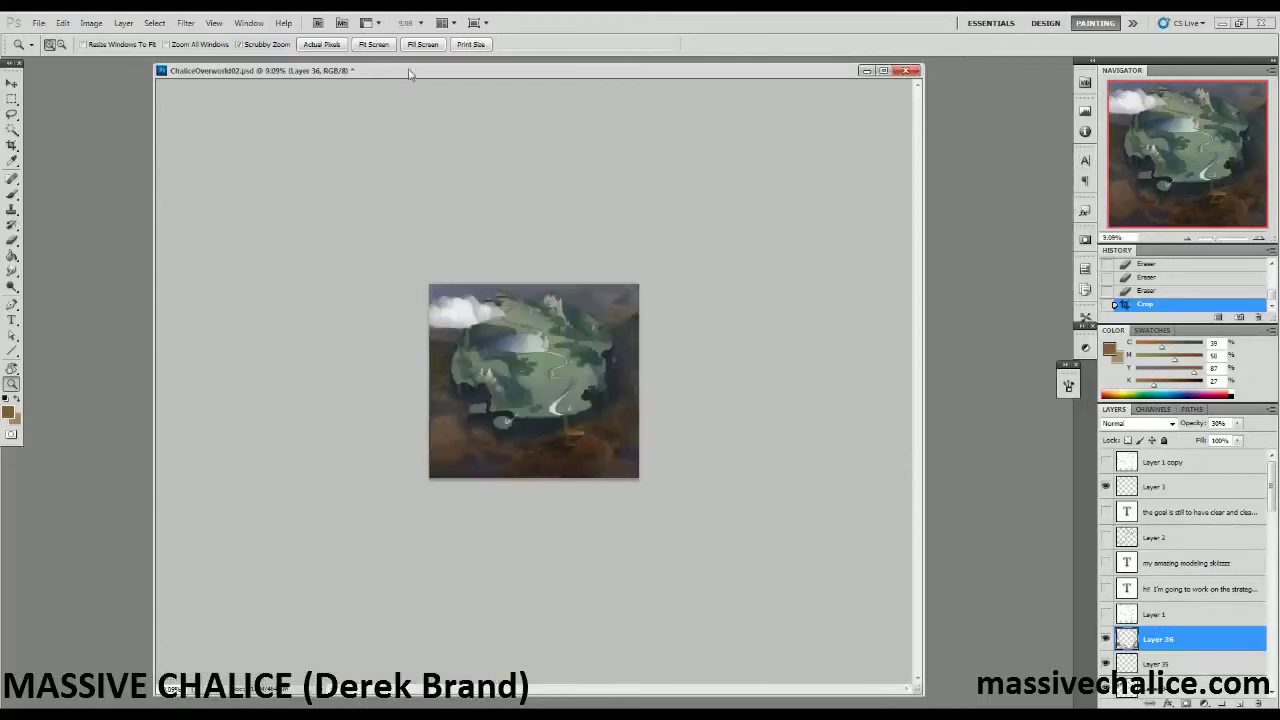
click(435, 491)
click(434, 513)
drag(360, 69, 456, 68)
key(b)
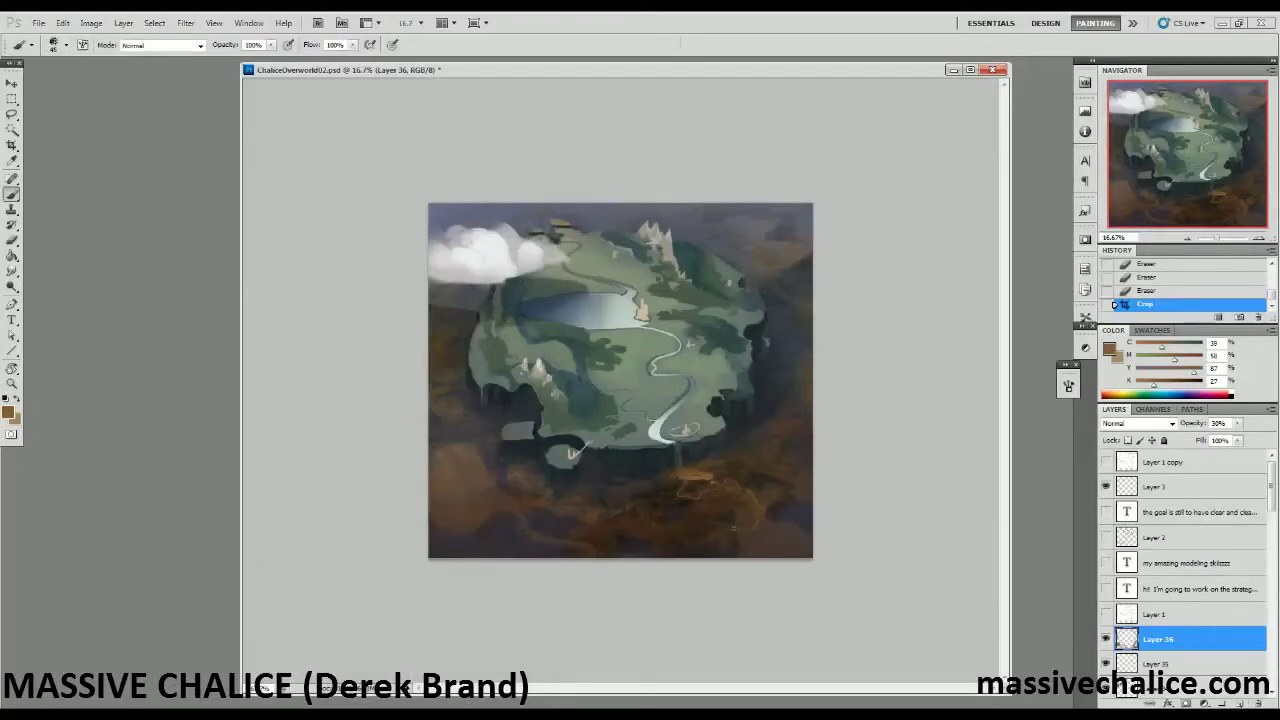
click(1239, 704)
Paint over the land along the lake's near shore on Layer 37 with greens sampled from the surrounding terrain.
key(z)
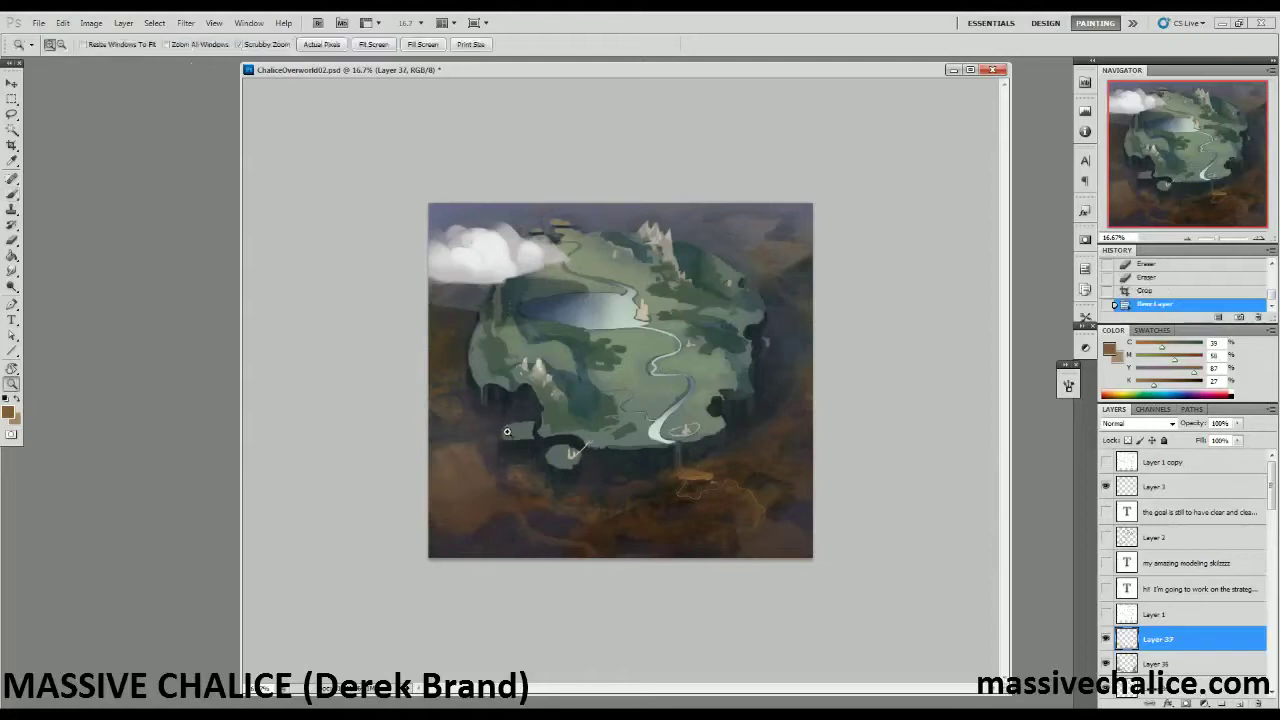
click(498, 454)
key(b)
alt+click(560, 312)
mouse_move(572, 340)
mouse_down()
mouse_move(537, 298)
mouse_move(569, 362)
mouse_move(501, 286)
mouse_move(508, 304)
mouse_move(566, 321)
mouse_up()
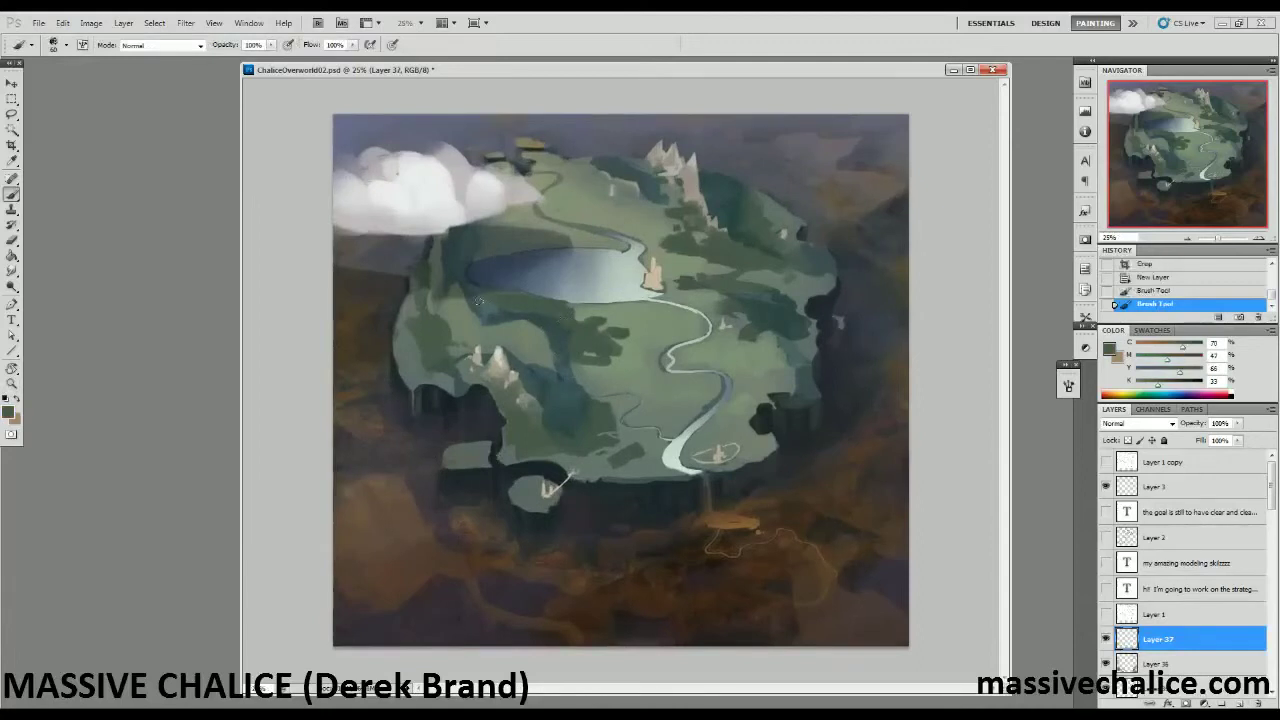
click(516, 307)
alt+click(474, 297)
drag(482, 302, 496, 319)
alt+click(495, 308)
Retouch the central grove and the field below it with sampled greens and a warmer mix with less cyan.
alt+click(603, 316)
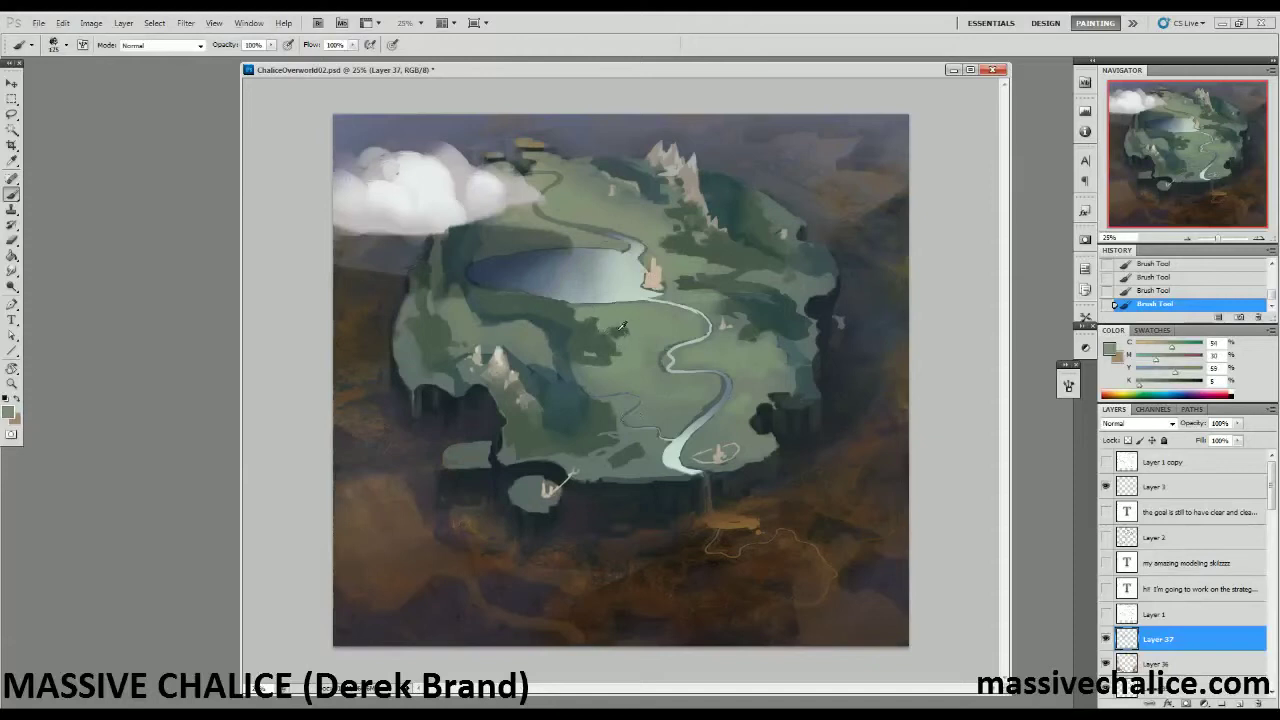
alt+click(618, 340)
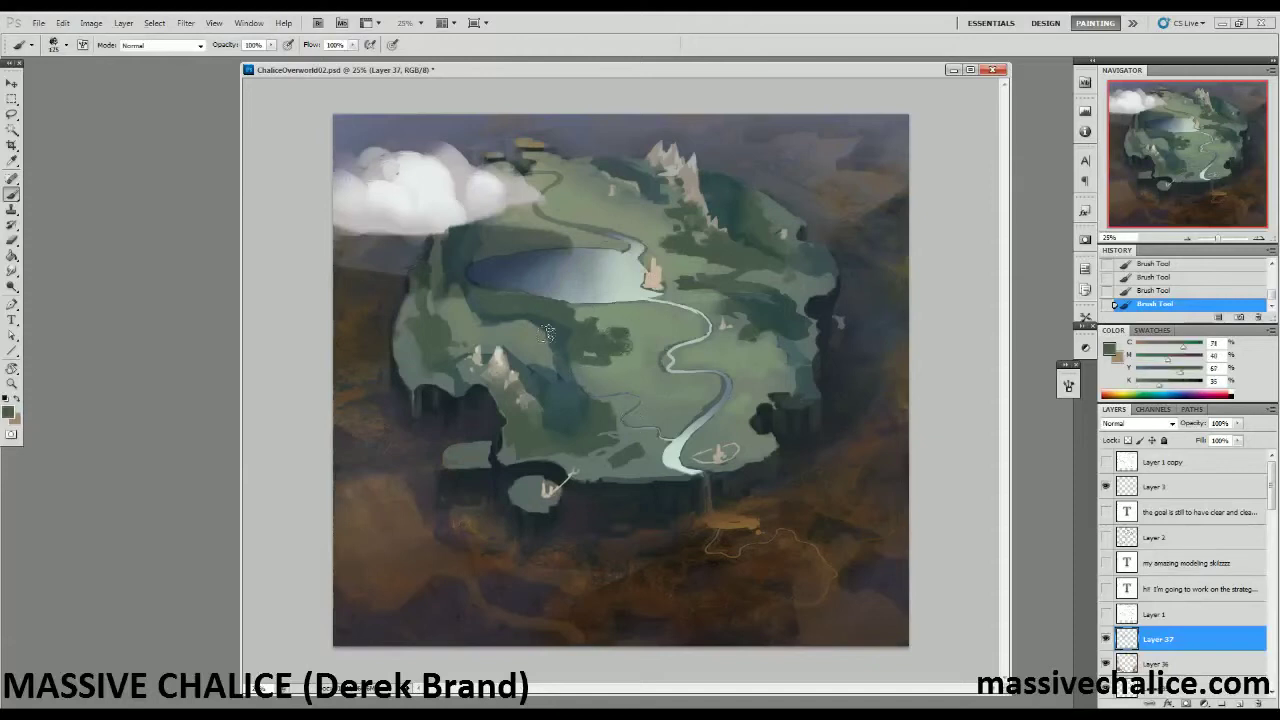
alt+click(600, 372)
alt+click(600, 382)
alt+click(603, 376)
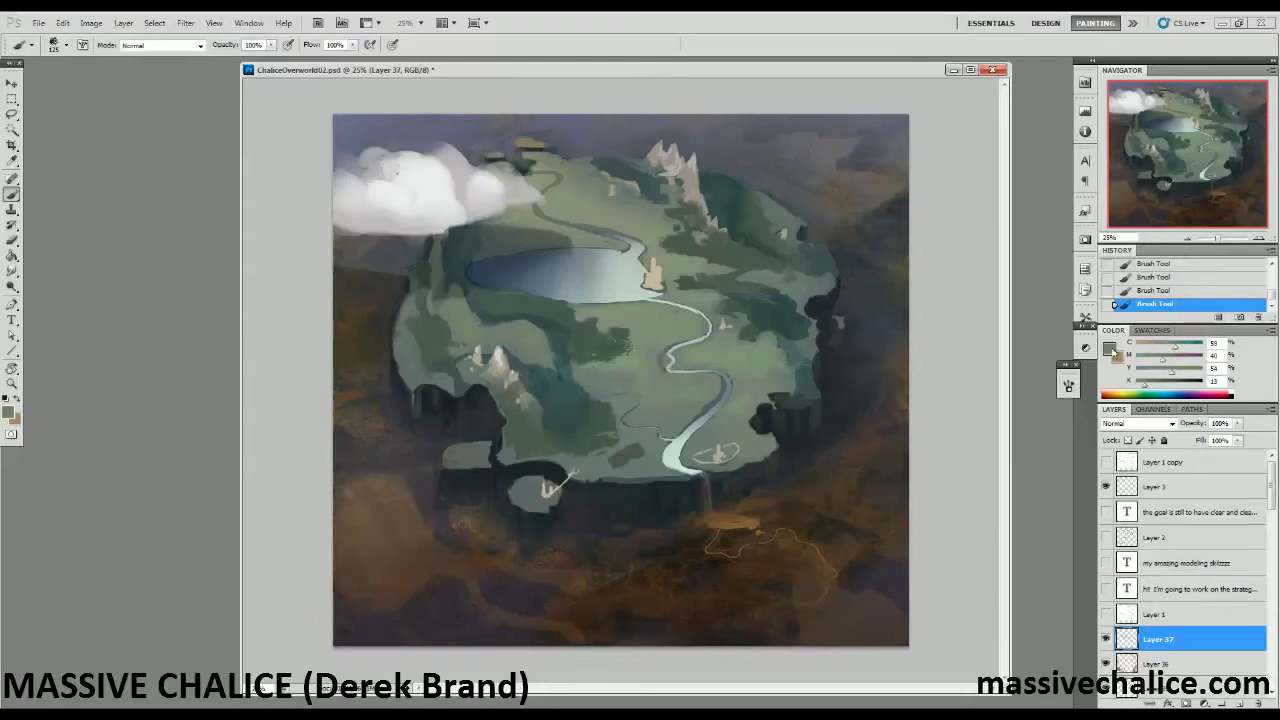
drag(1175, 348, 1167, 348)
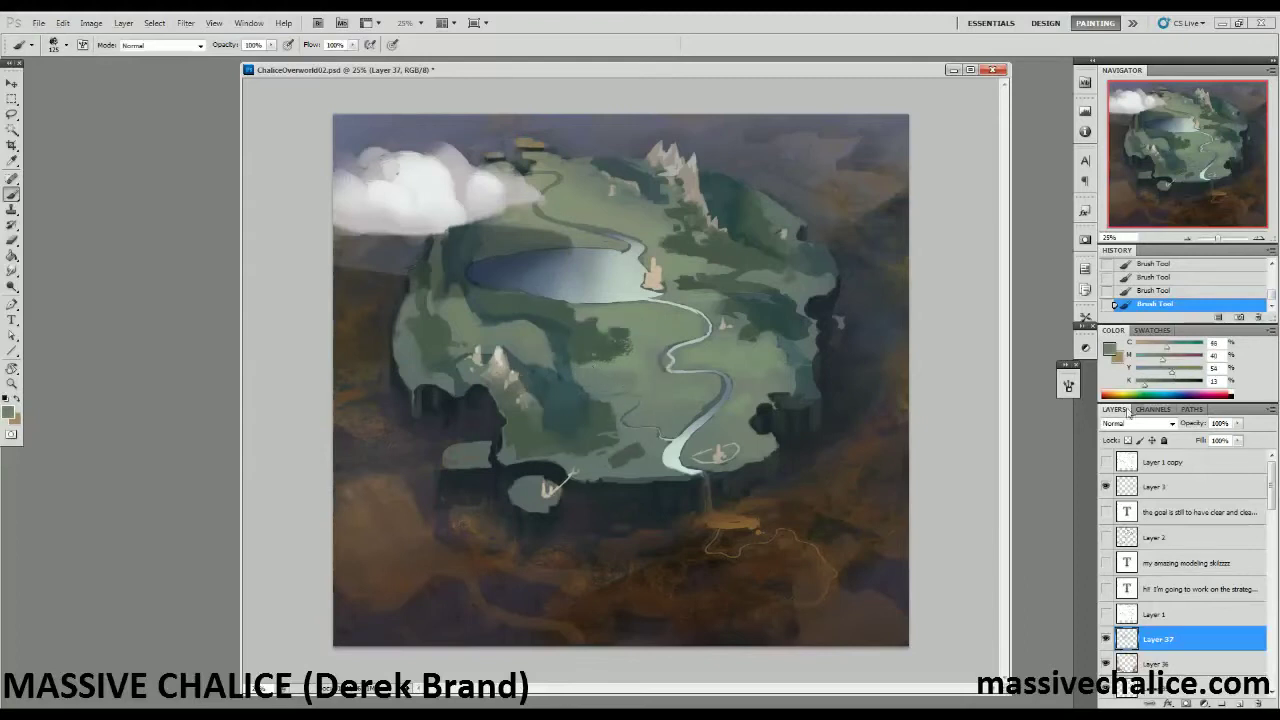
alt+click(607, 372)
key([)
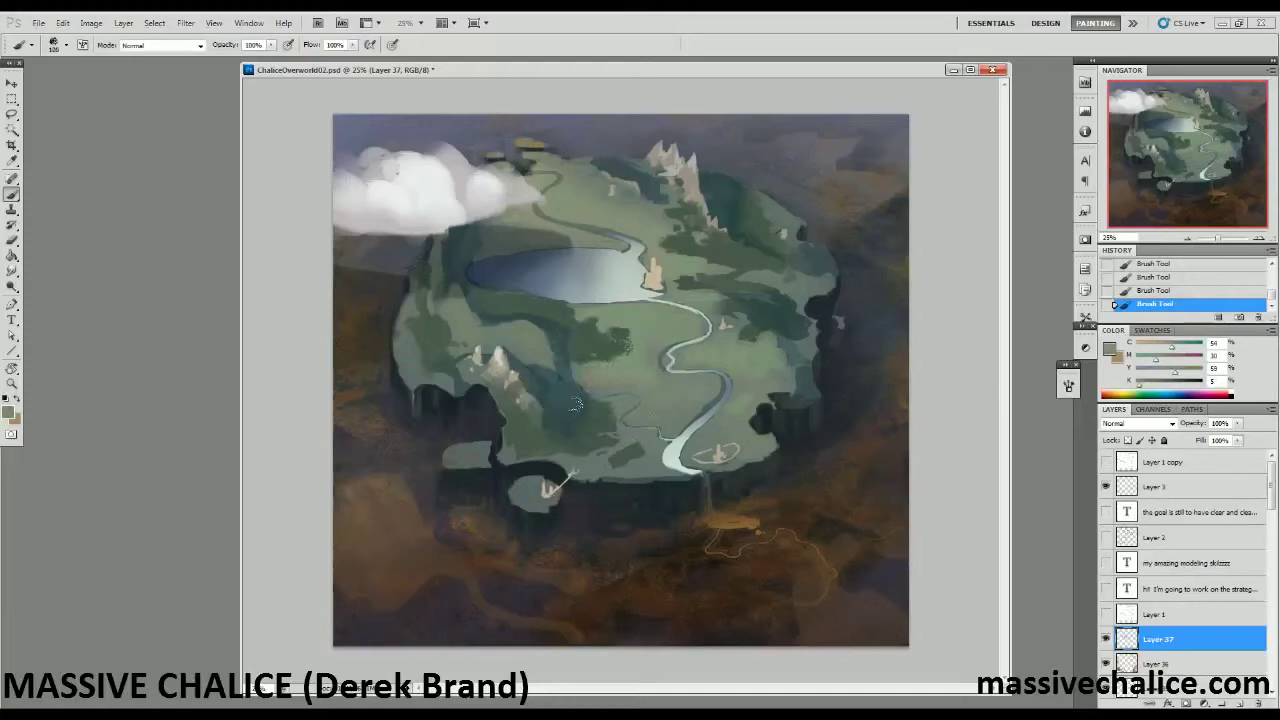
Refine the lake's shoreline with a sampled green, and switch to a different brush preset for edge work.
alt+click(631, 248)
key(z)
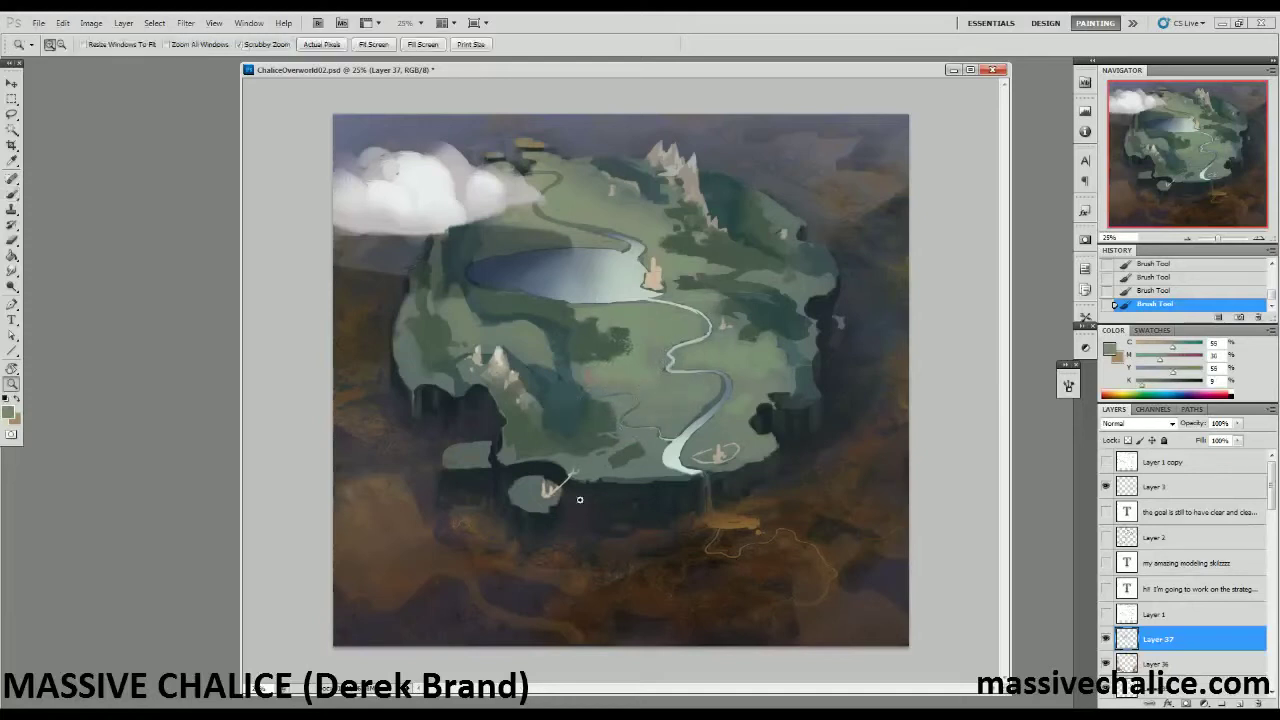
click(609, 408)
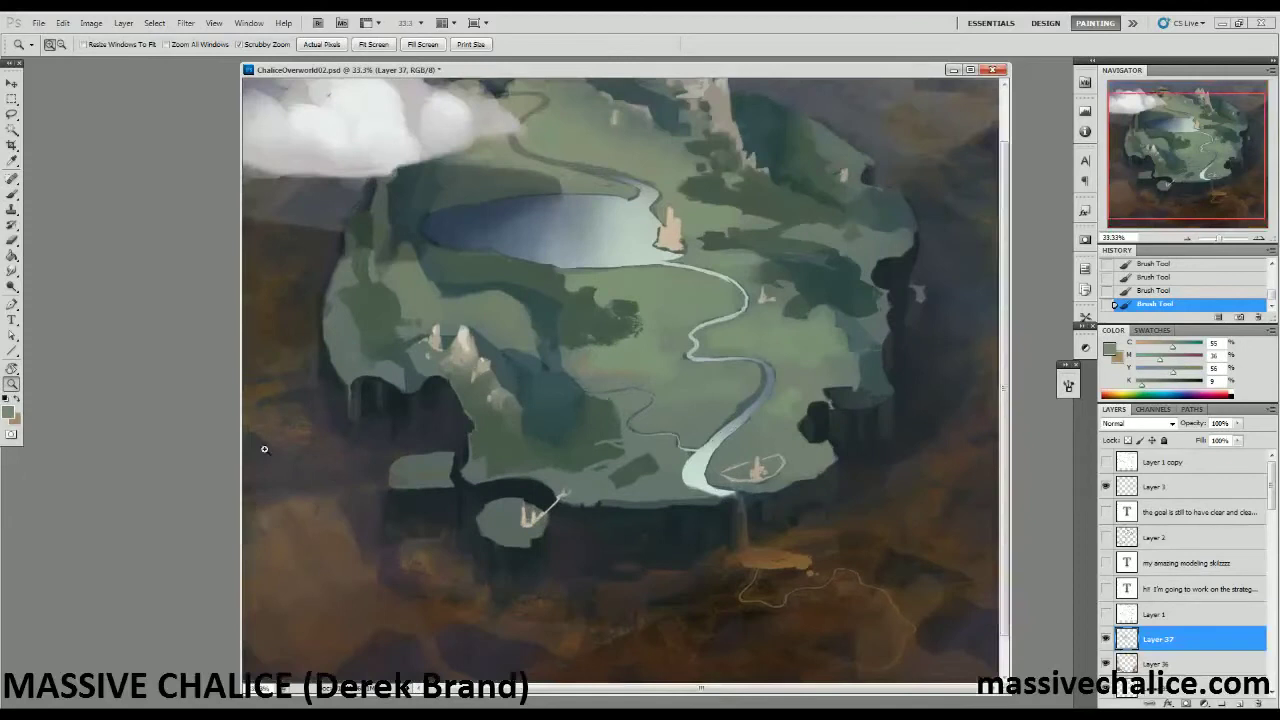
scroll(658, 263, up, 2)
key(b)
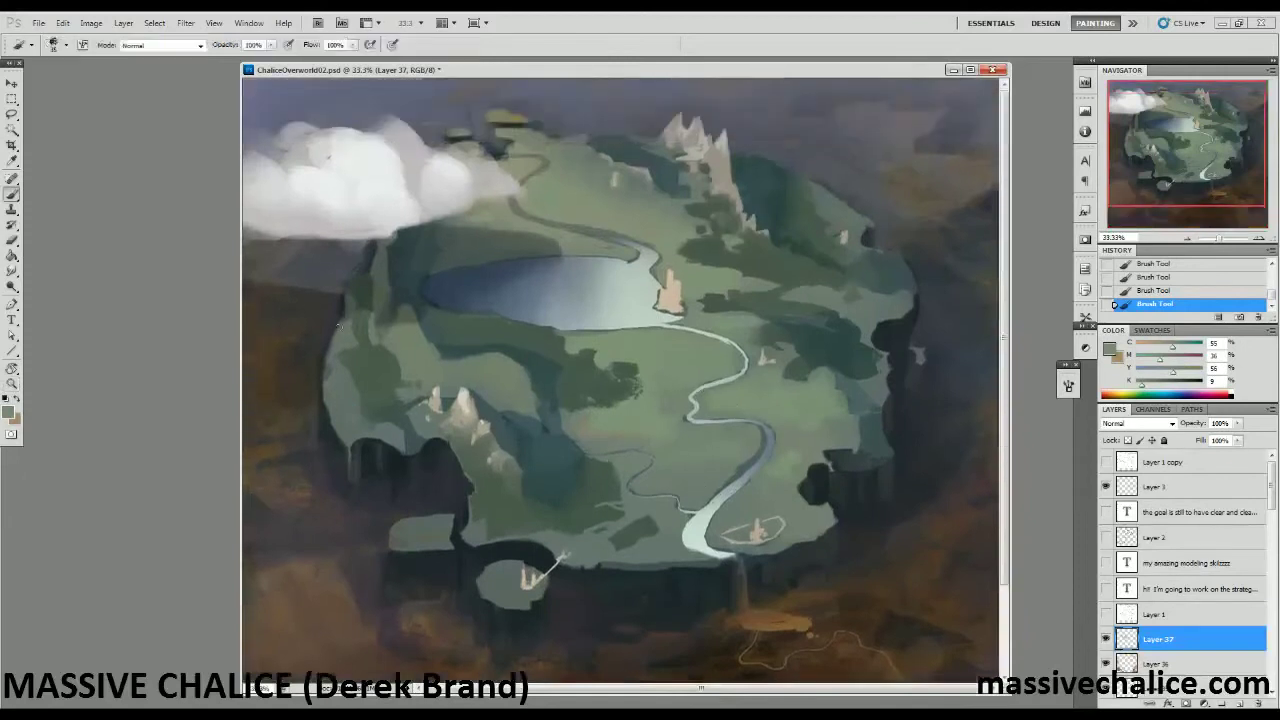
click(55, 46)
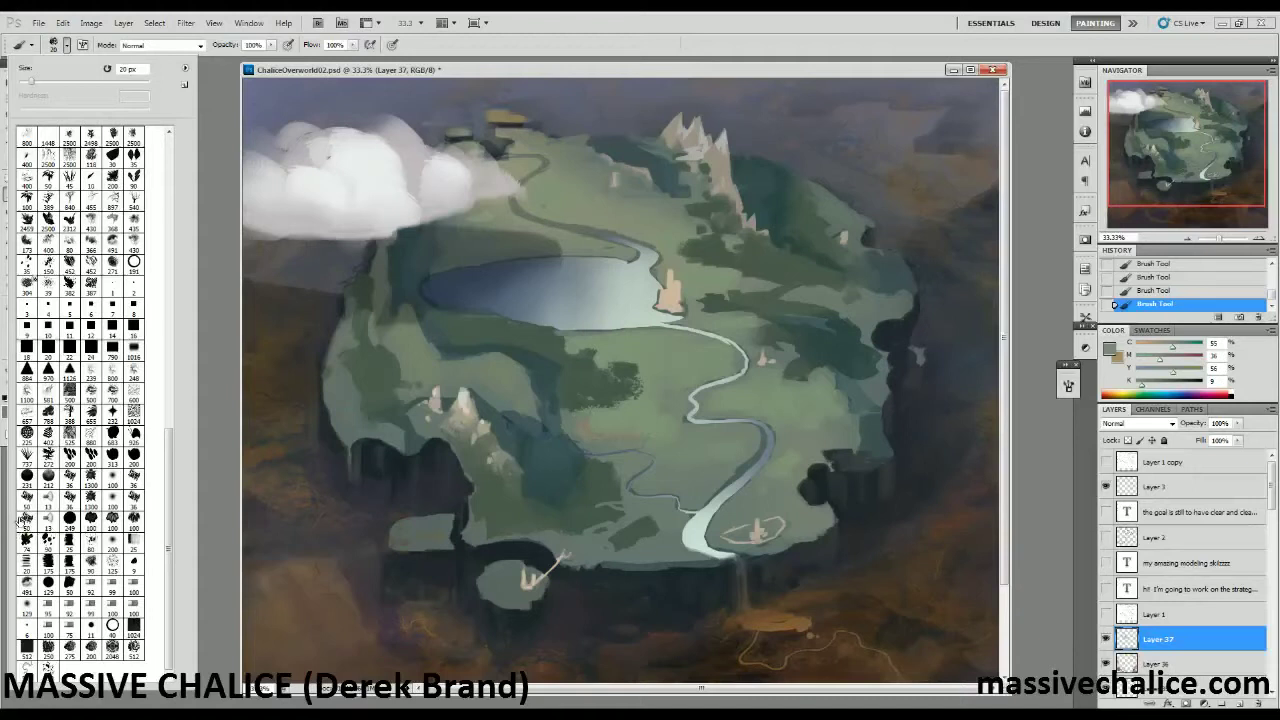
click(69, 581)
click(67, 45)
Reshape the island's far right edge near the small tower with sampled greens and the dark background color.
alt+click(762, 252)
alt+click(843, 207)
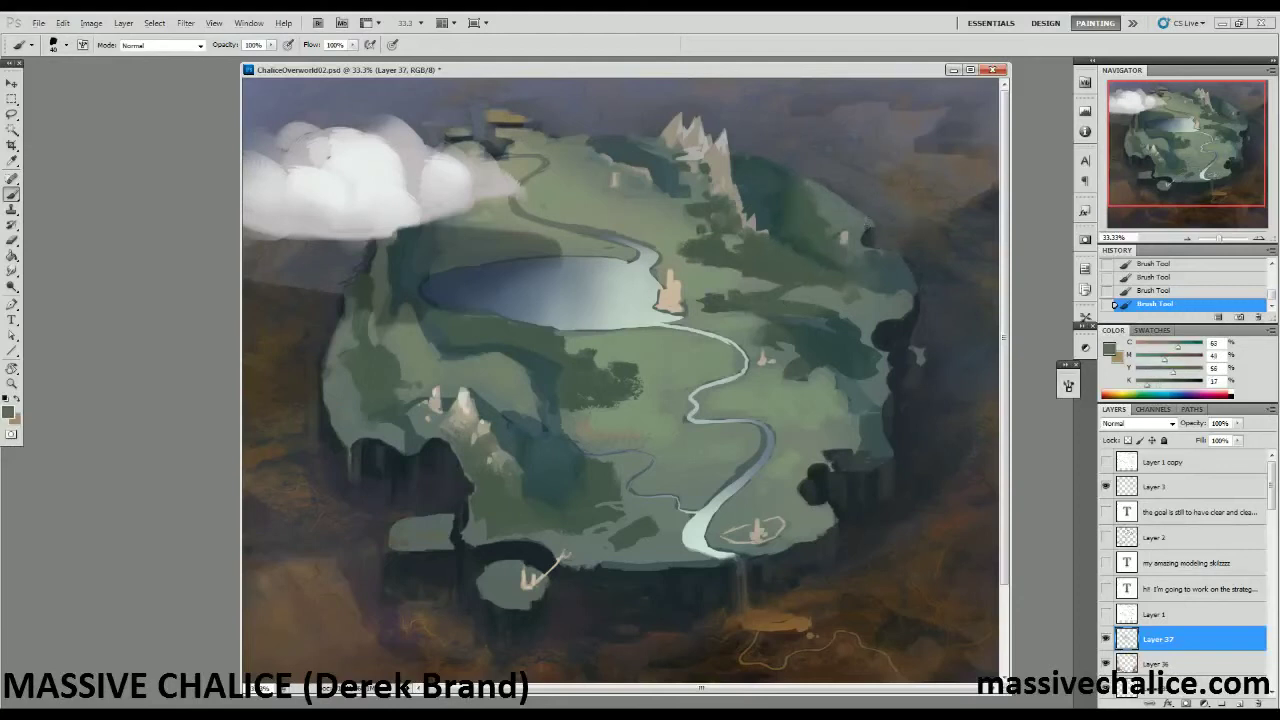
alt+click(885, 224)
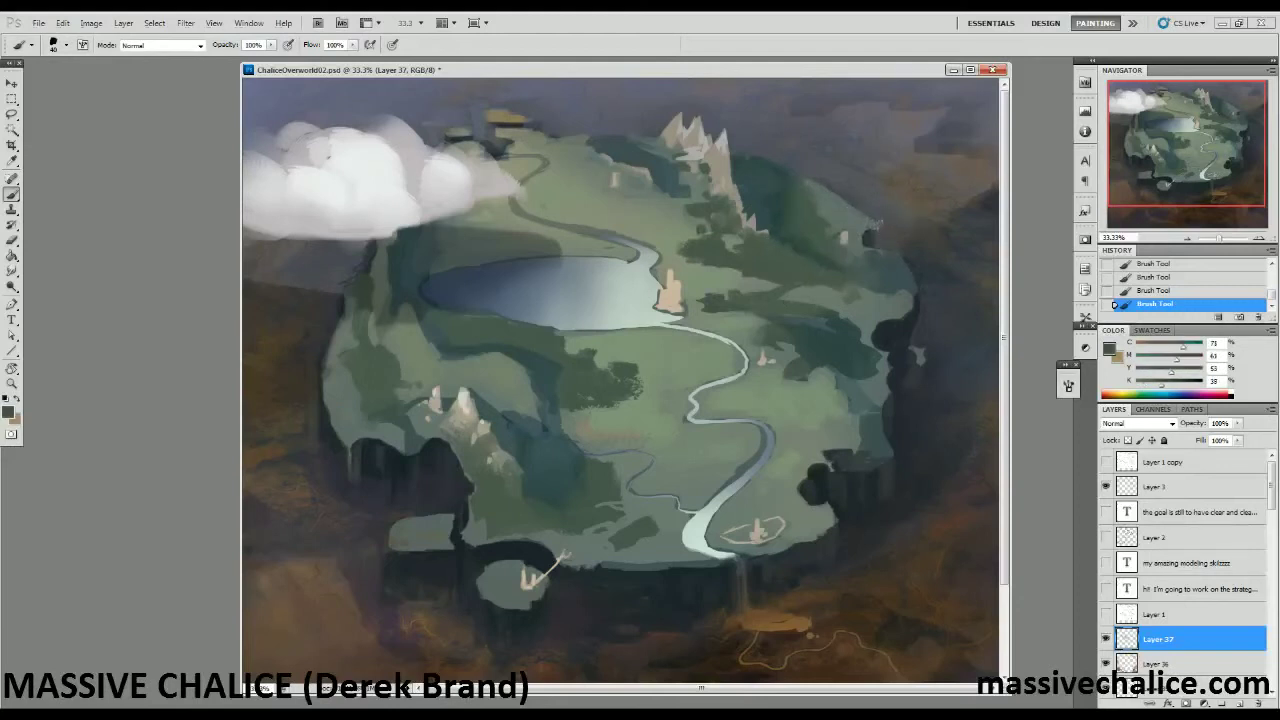
alt+click(871, 211)
alt+click(867, 238)
alt+click(860, 248)
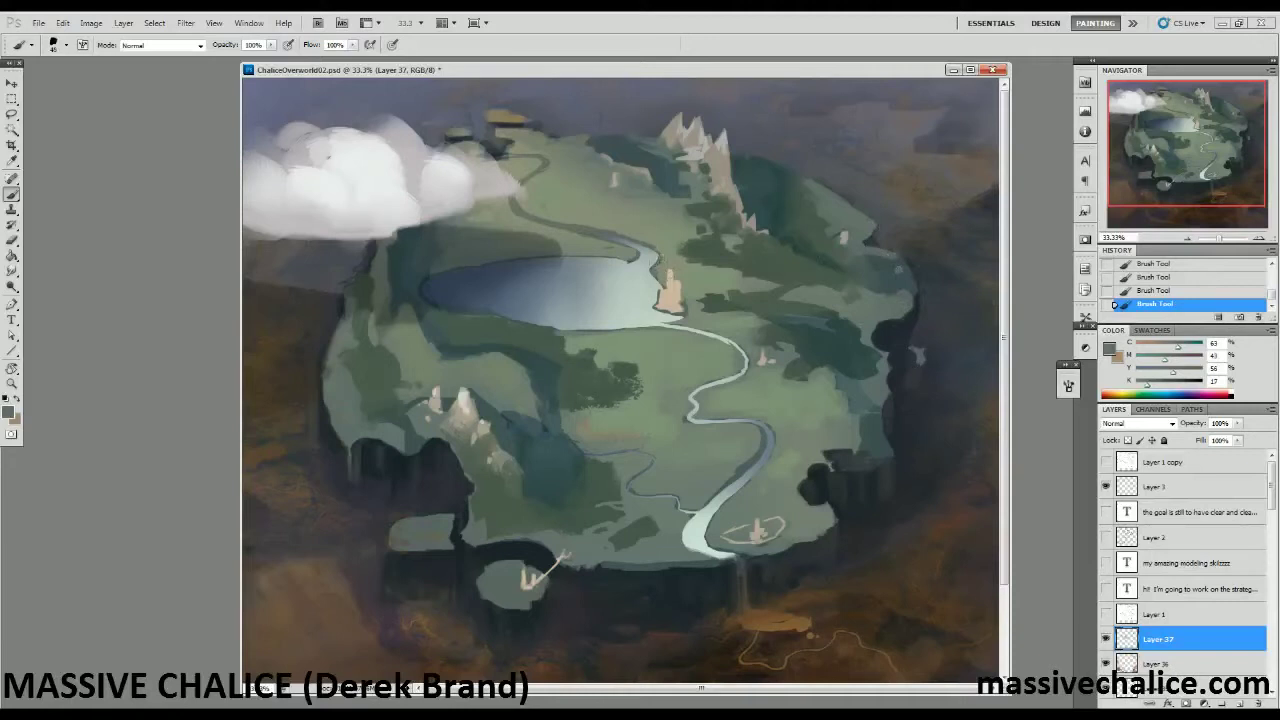
Slim the tan tower beside the lake with sampled green and retouch the dark vegetation to its right.
alt+click(688, 277)
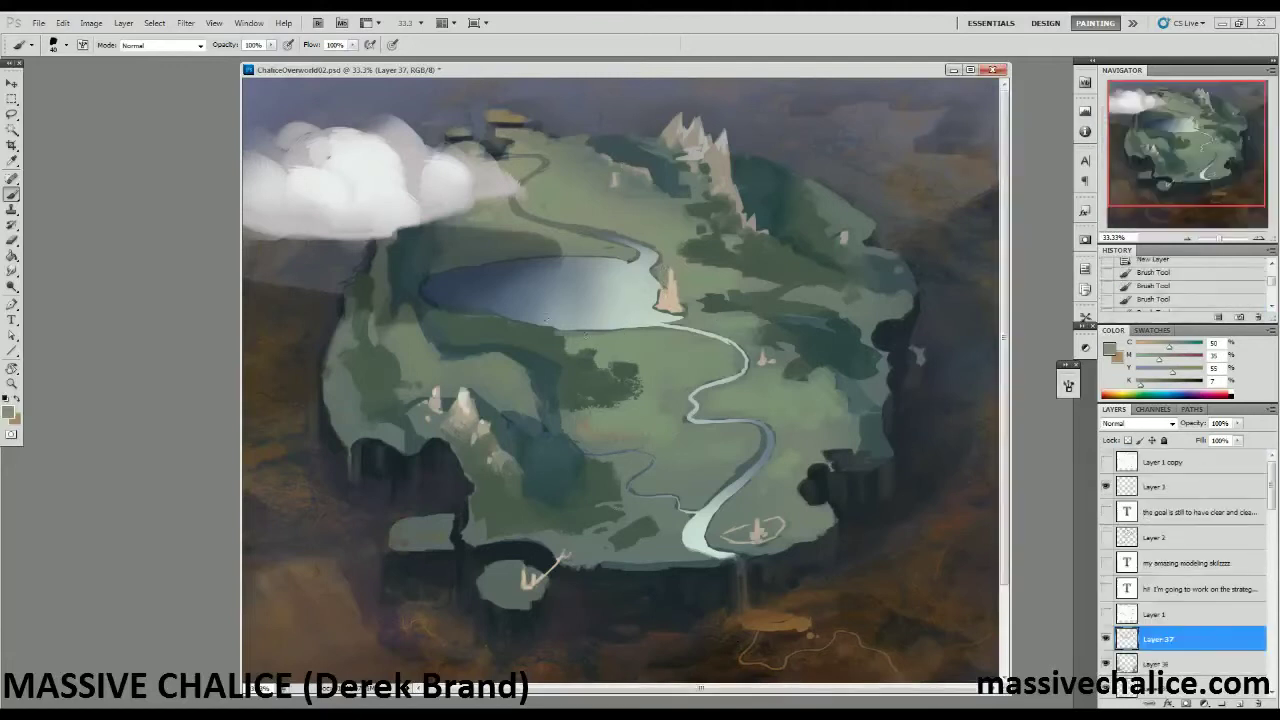
alt+click(763, 289)
mouse_move(722, 266)
mouse_down()
mouse_move(741, 267)
mouse_move(705, 269)
mouse_move(755, 280)
mouse_up()
alt+click(703, 272)
alt+click(738, 261)
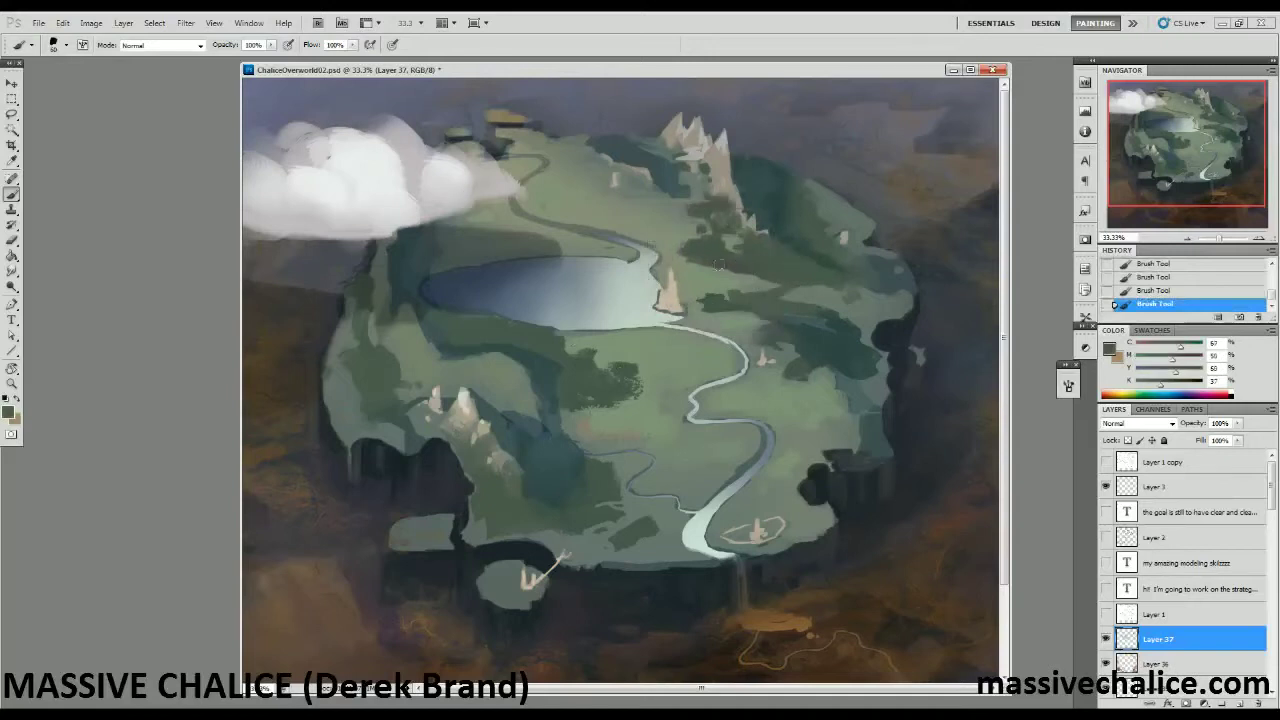
Mix a muted reddish brown and paint an earthy patch right of the lakeside tower, blending it with sampled neighboring colors.
drag(1161, 385, 1171, 348)
alt+click(726, 268)
alt+click(695, 275)
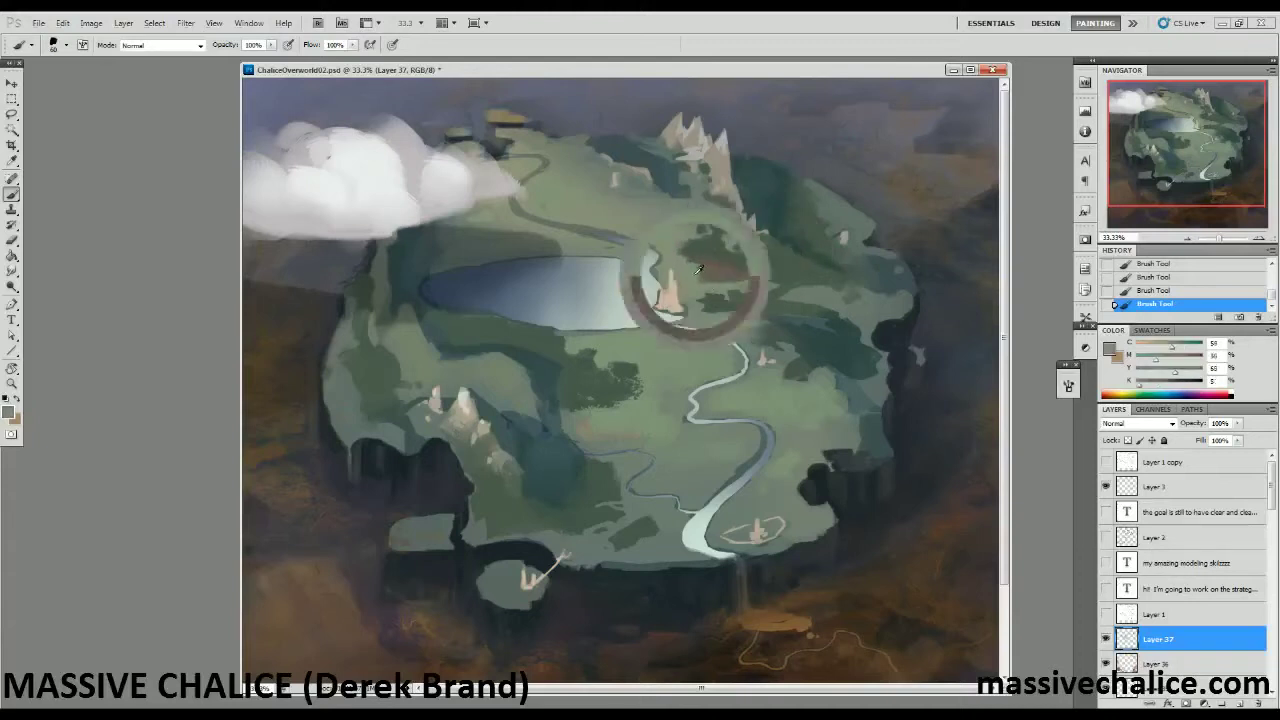
alt+click(727, 268)
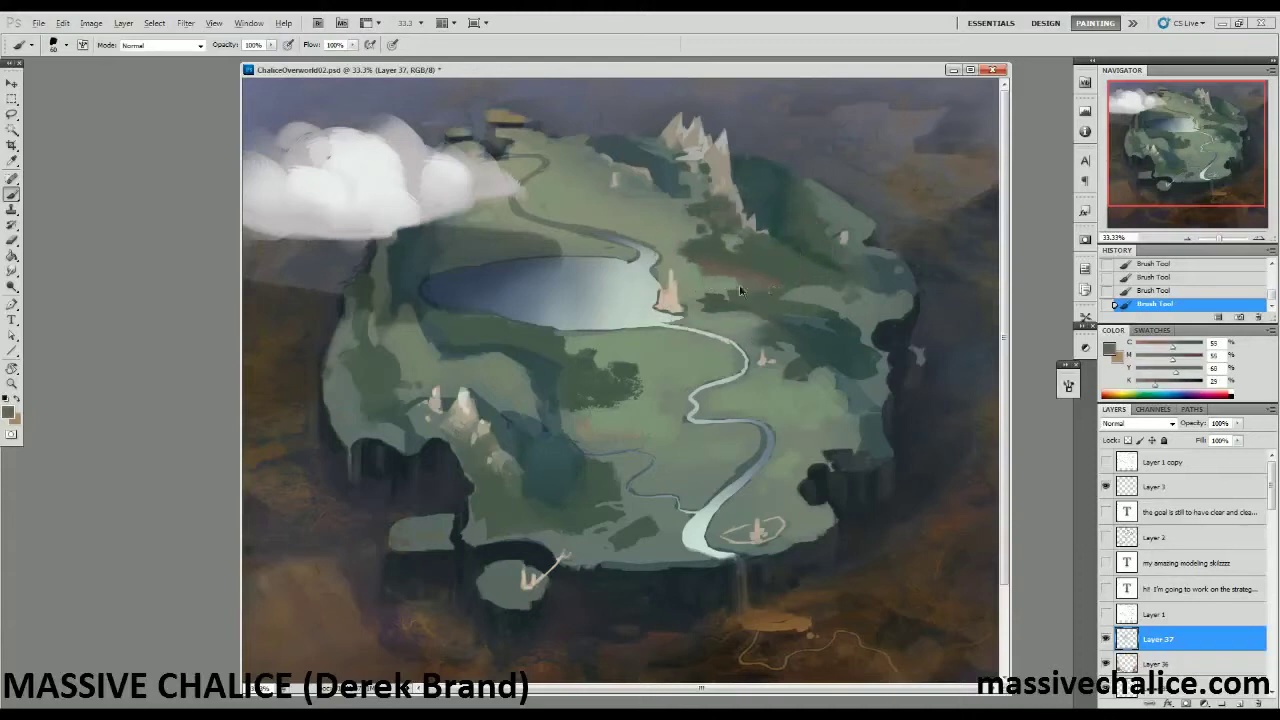
alt+click(714, 271)
alt+click(762, 266)
alt+click(726, 251)
drag(703, 267, 730, 282)
Add a new layer and set up a speckled texture brush at 50% roundness and 900 px.
click(1238, 705)
click(53, 47)
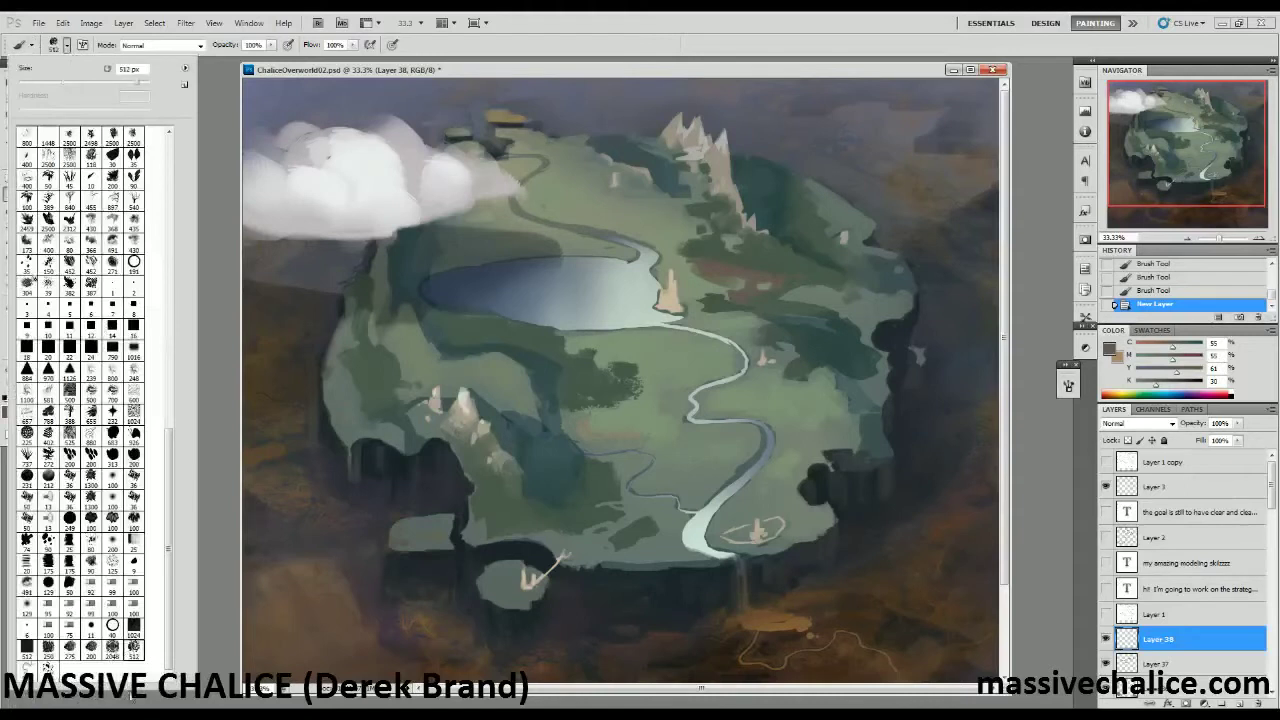
click(53, 47)
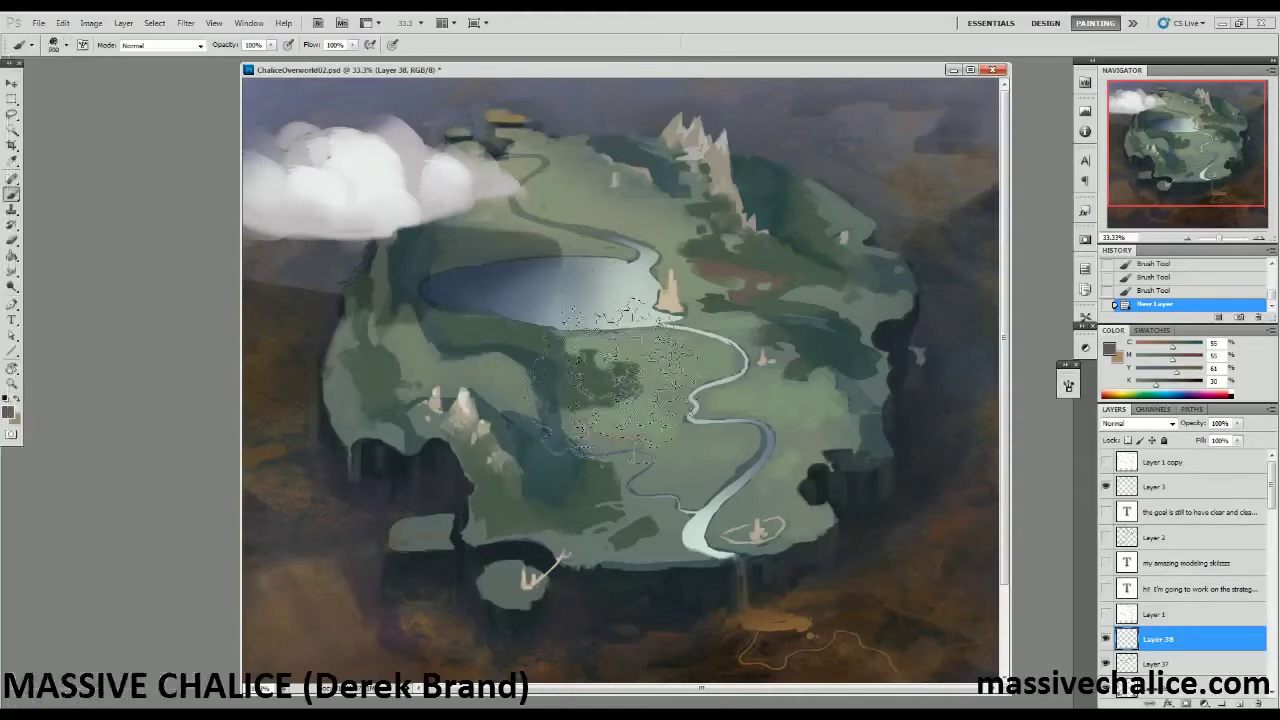
key(F5)
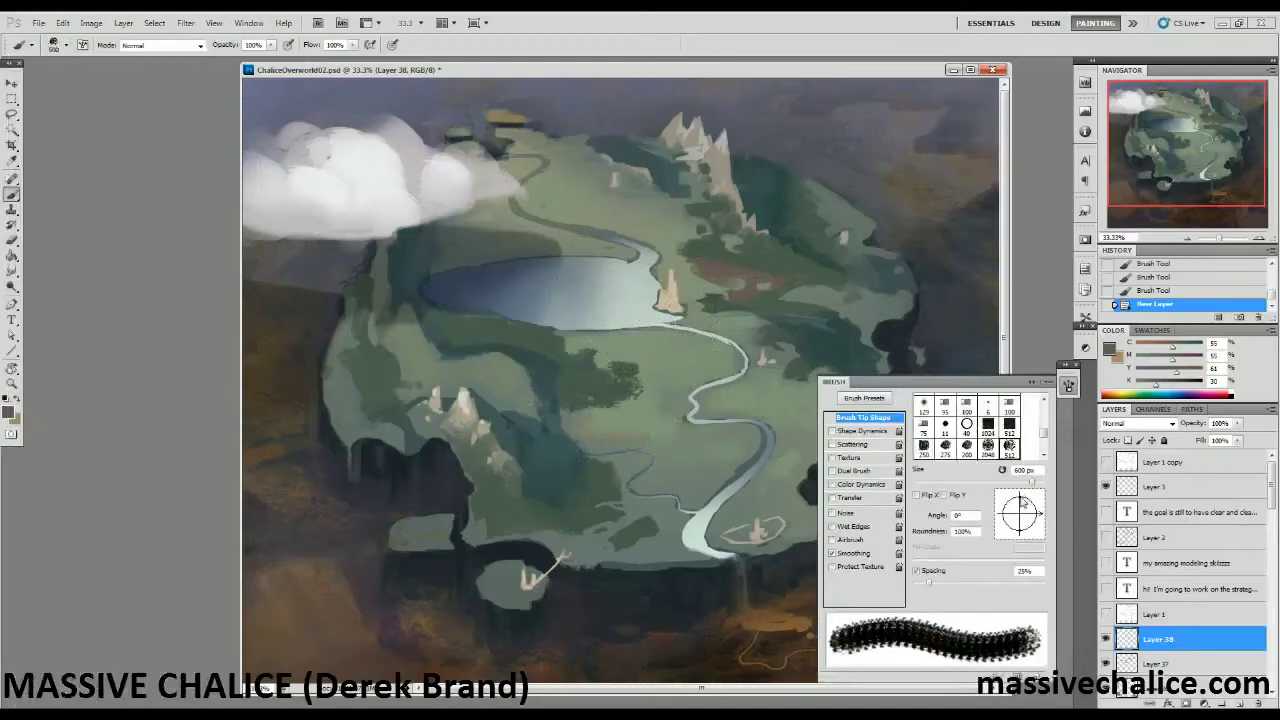
key(bracketright)
key(bracketright)
key(bracketright)
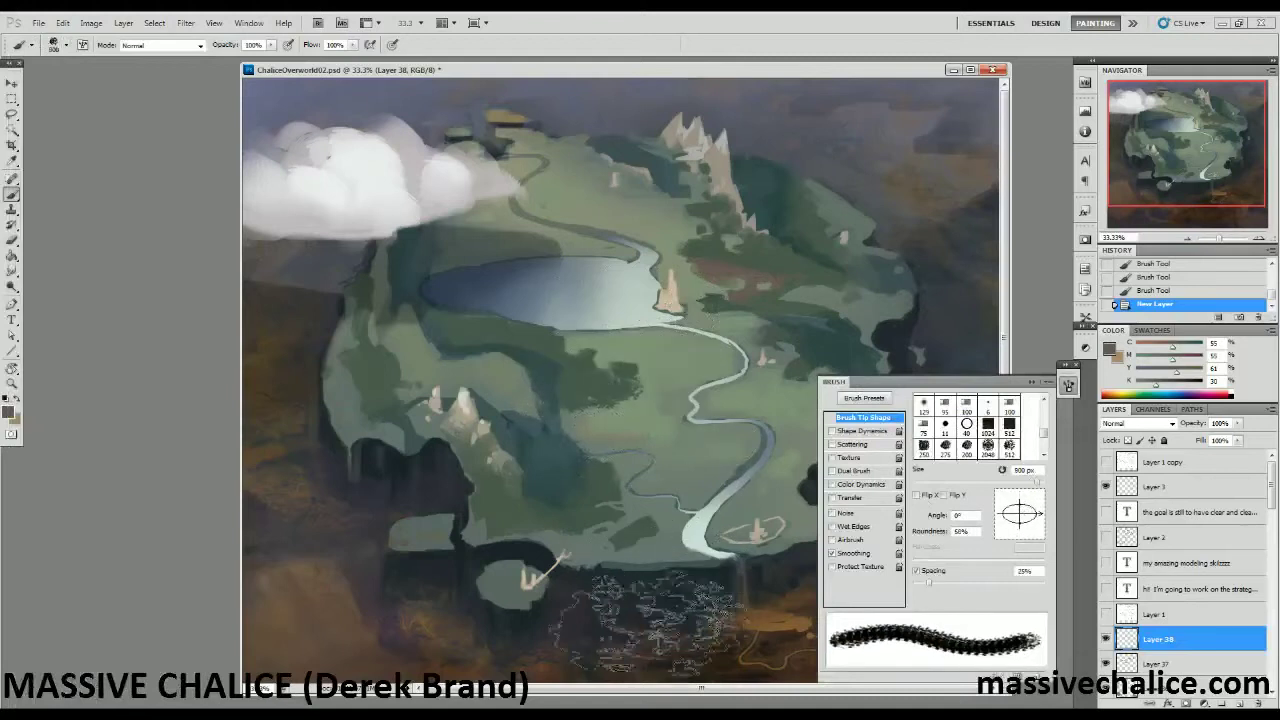
Test the texture brush in sampled forest green, settling on a 700 px tip and 26% opacity for Layer 38.
click(636, 378)
key(ctrl+z)
alt+click(570, 371)
drag(1189, 424, 1152, 424)
click(651, 360)
key(ctrl+z)
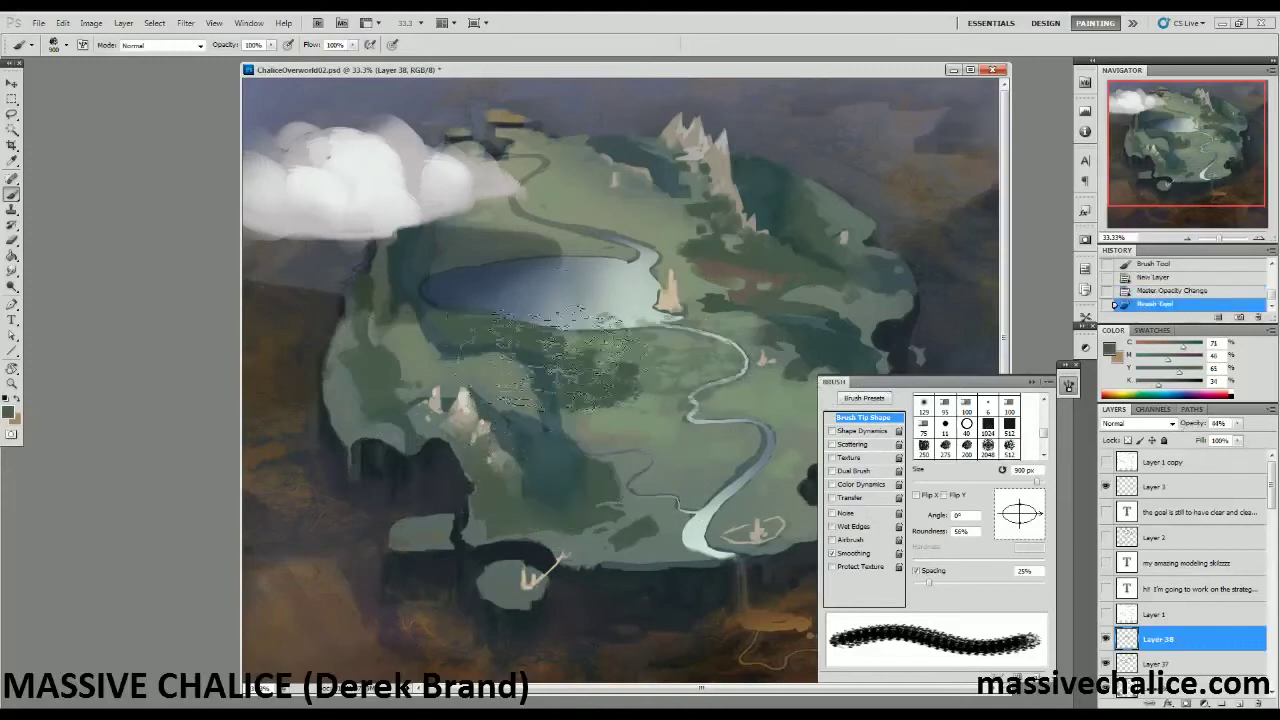
key(bracketleft)
key(bracketleft)
drag(1192, 425, 1176, 436)
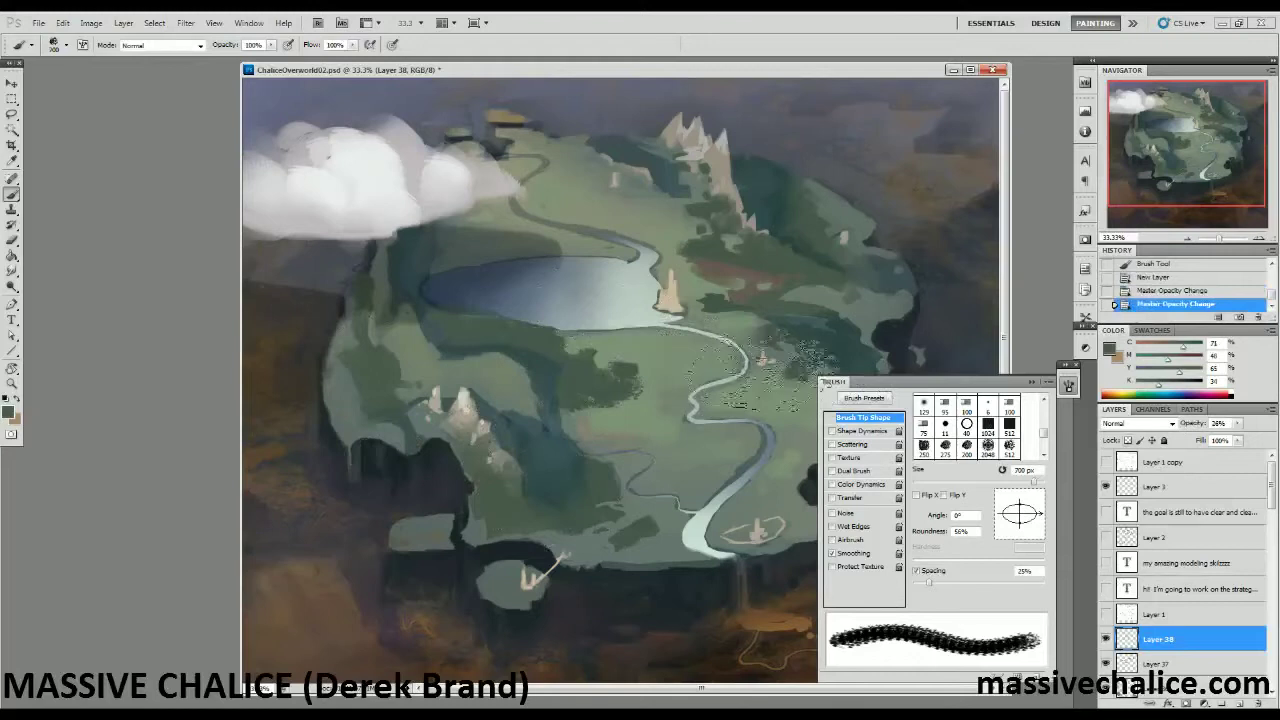
Texture the central and lower fields of the island with speckled strokes in dark green and a sampled lighter green.
mouse_move(648, 371)
mouse_down()
mouse_move(580, 486)
mouse_move(575, 545)
mouse_up()
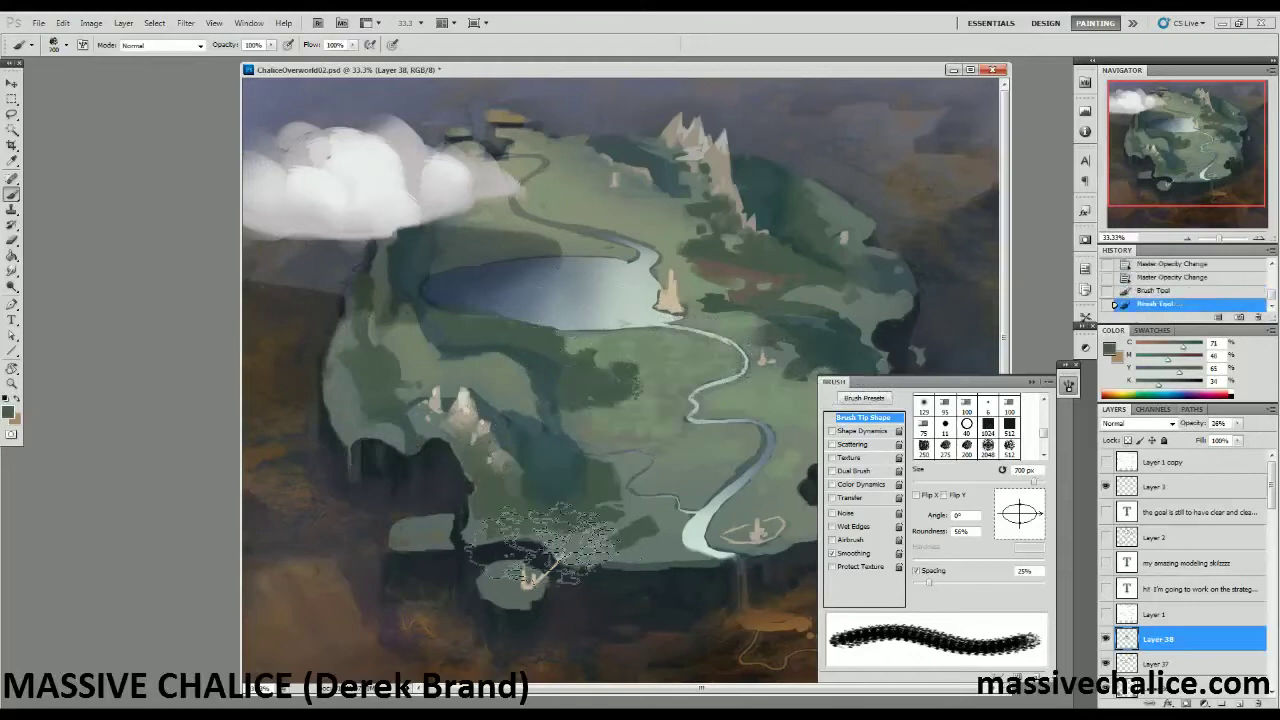
mouse_move(771, 405)
mouse_down()
mouse_move(643, 429)
mouse_move(562, 420)
mouse_up()
click(1068, 387)
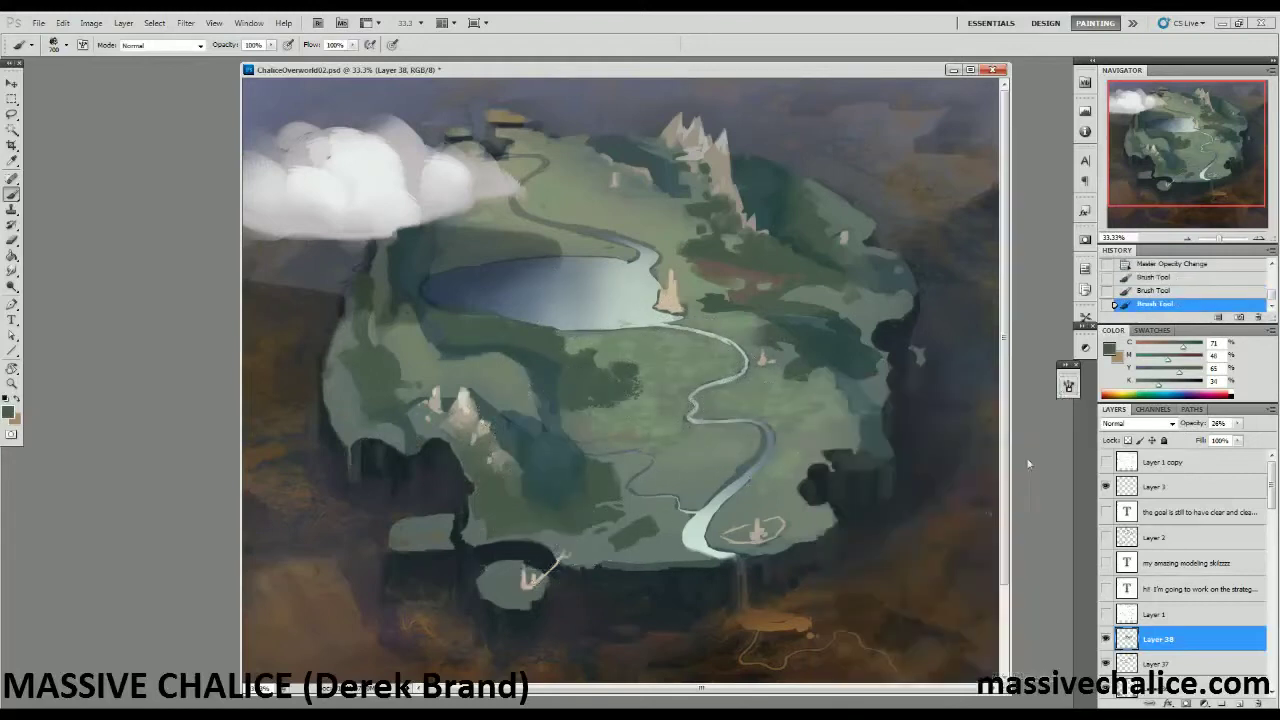
drag(700, 492, 662, 447)
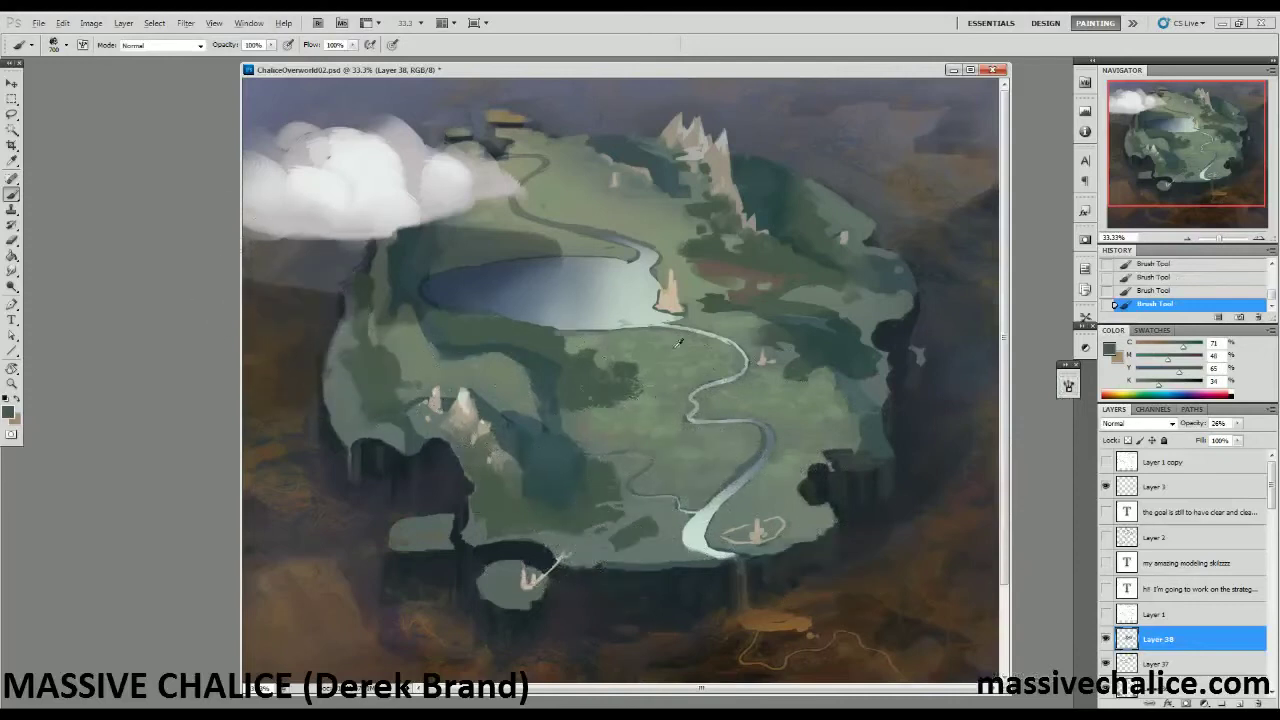
alt+click(668, 380)
mouse_move(592, 507)
mouse_down()
mouse_move(589, 428)
mouse_move(622, 400)
mouse_up()
alt+click(583, 431)
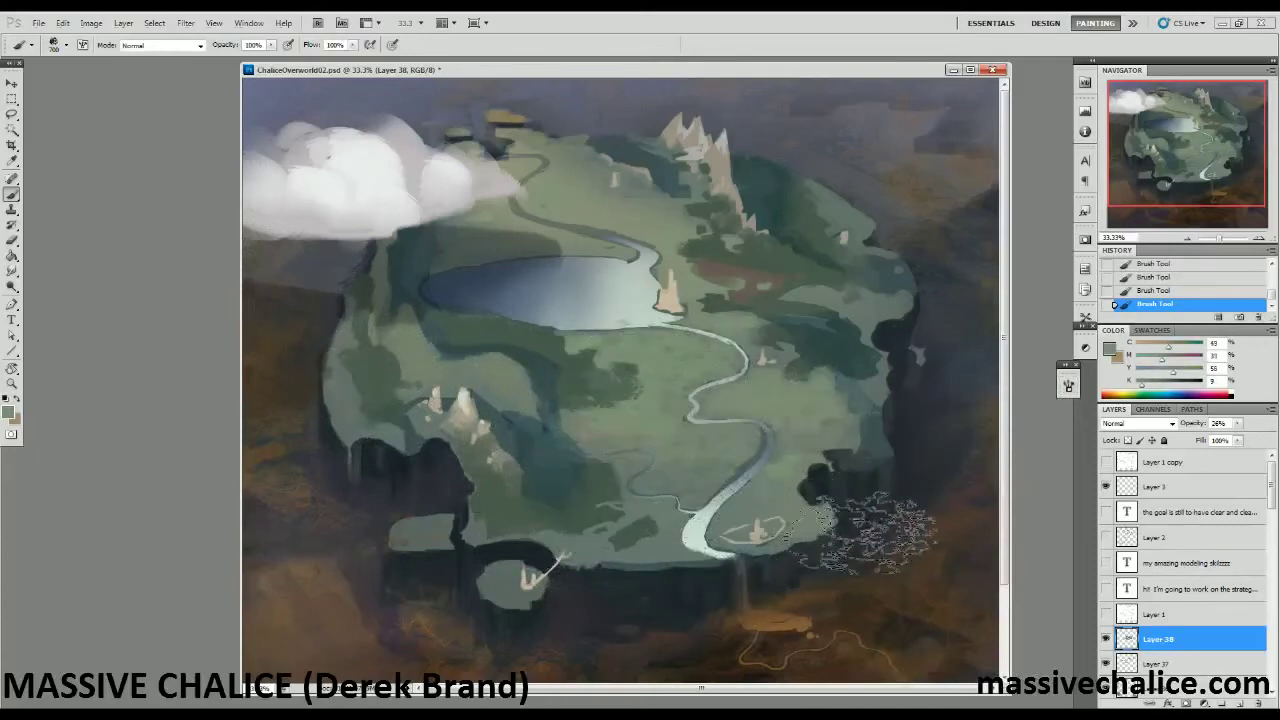
Texture the meadows with a warm tan at 23% cyan, and erase the spill over the lake and cloud.
drag(1162, 360, 1159, 360)
drag(1168, 347, 1151, 347)
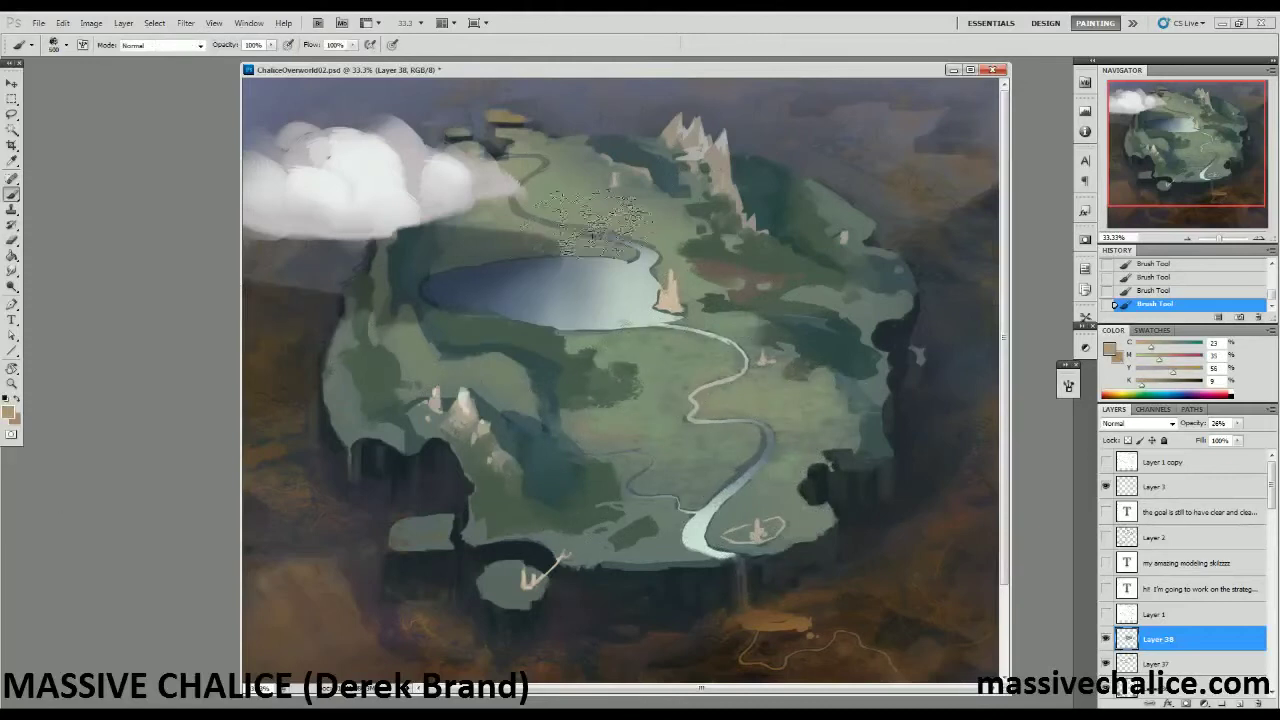
key(e)
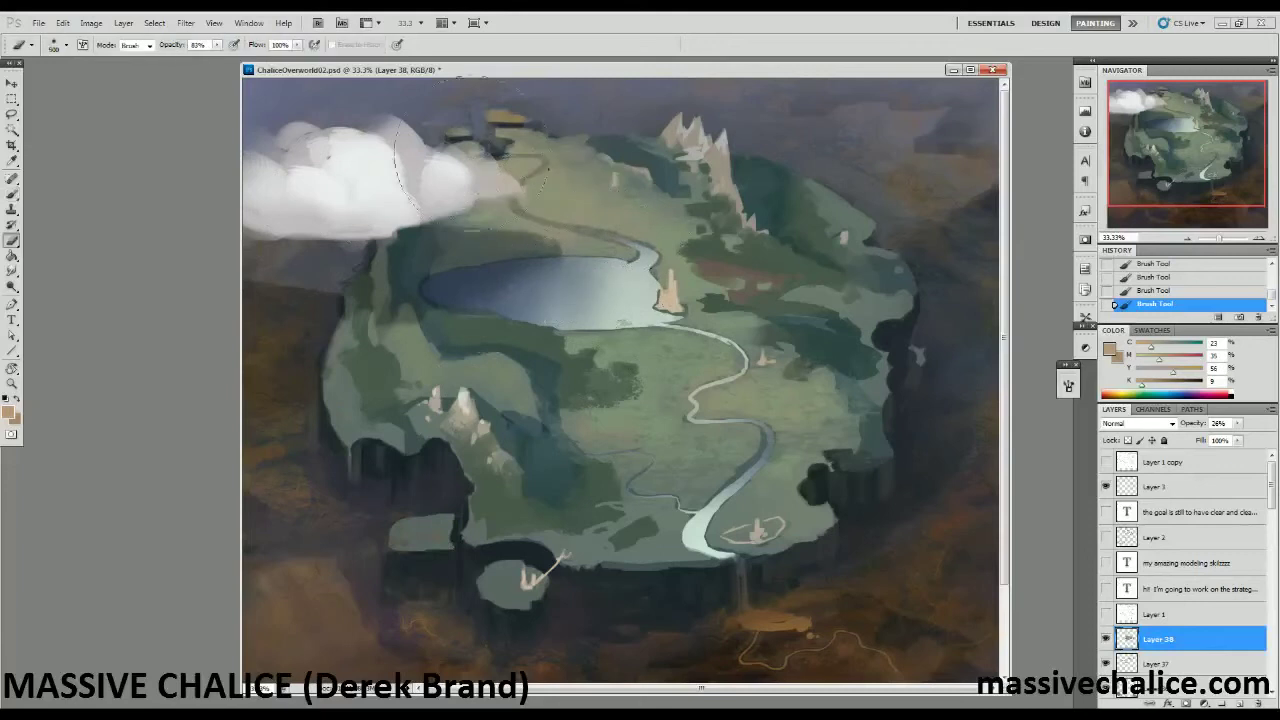
drag(635, 292, 510, 273)
drag(537, 382, 430, 285)
drag(400, 245, 352, 200)
click(352, 195)
Texture the lake's far shore with a sampled dark green, and erase the strokes that overlap the water.
key(b)
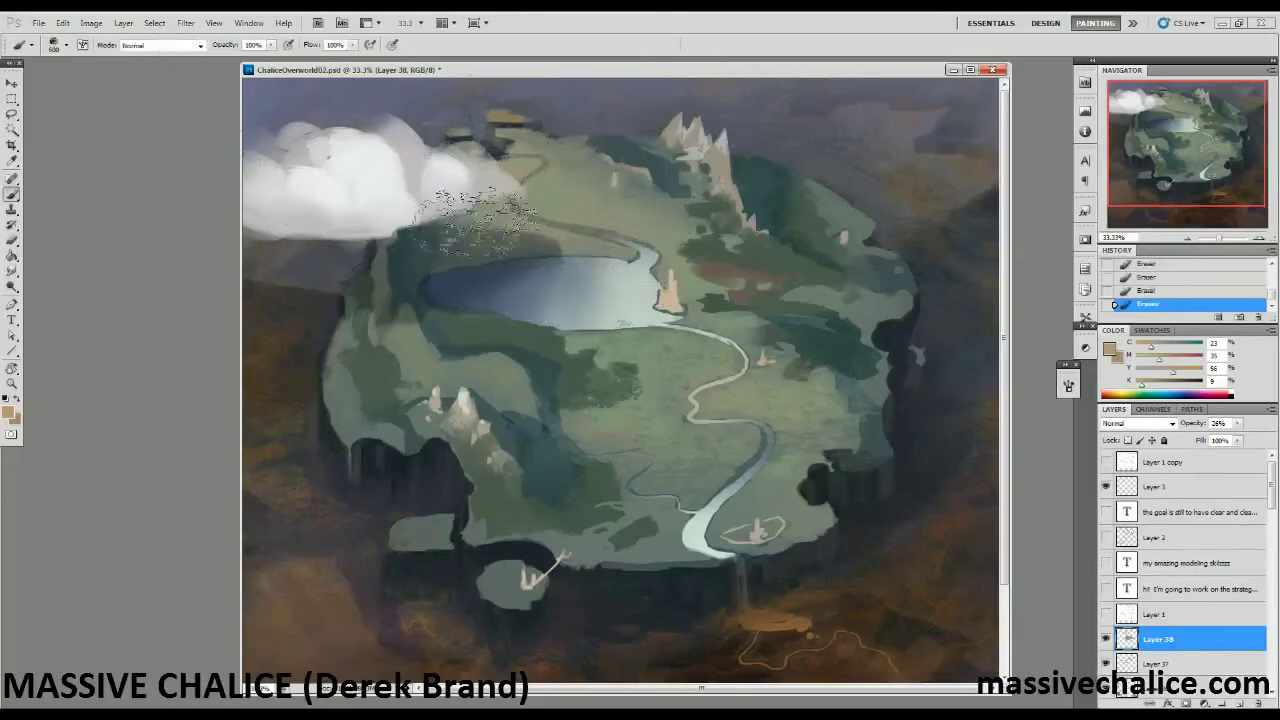
alt+click(498, 232)
mouse_move(502, 245)
mouse_down()
mouse_move(530, 290)
mouse_move(560, 250)
mouse_up()
drag(588, 255, 605, 265)
key(e)
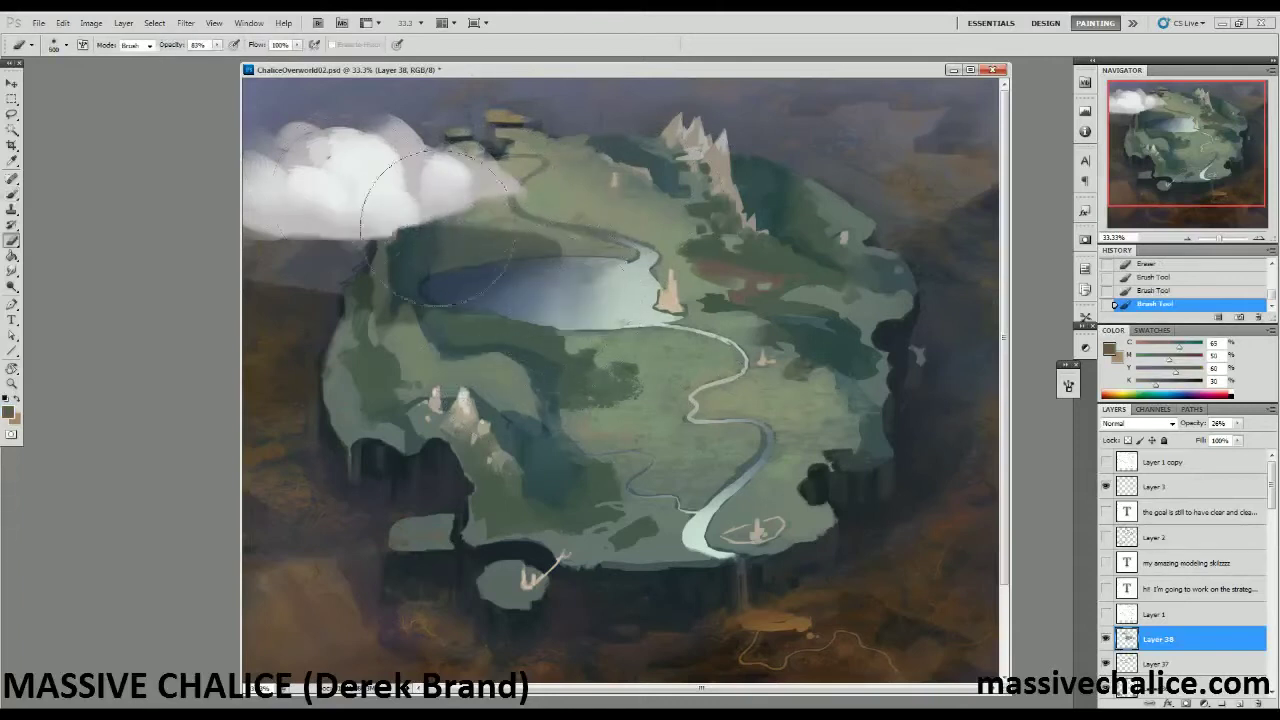
mouse_move(568, 298)
mouse_down()
mouse_move(590, 280)
mouse_move(530, 285)
mouse_up()
Texture the dark wooded slopes below the rear peaks with speckled strokes in a sampled forest green.
key(b)
alt+click(702, 205)
mouse_move(692, 211)
mouse_down()
mouse_move(712, 300)
mouse_move(527, 200)
mouse_move(702, 230)
mouse_move(785, 308)
mouse_up()
drag(802, 218, 812, 222)
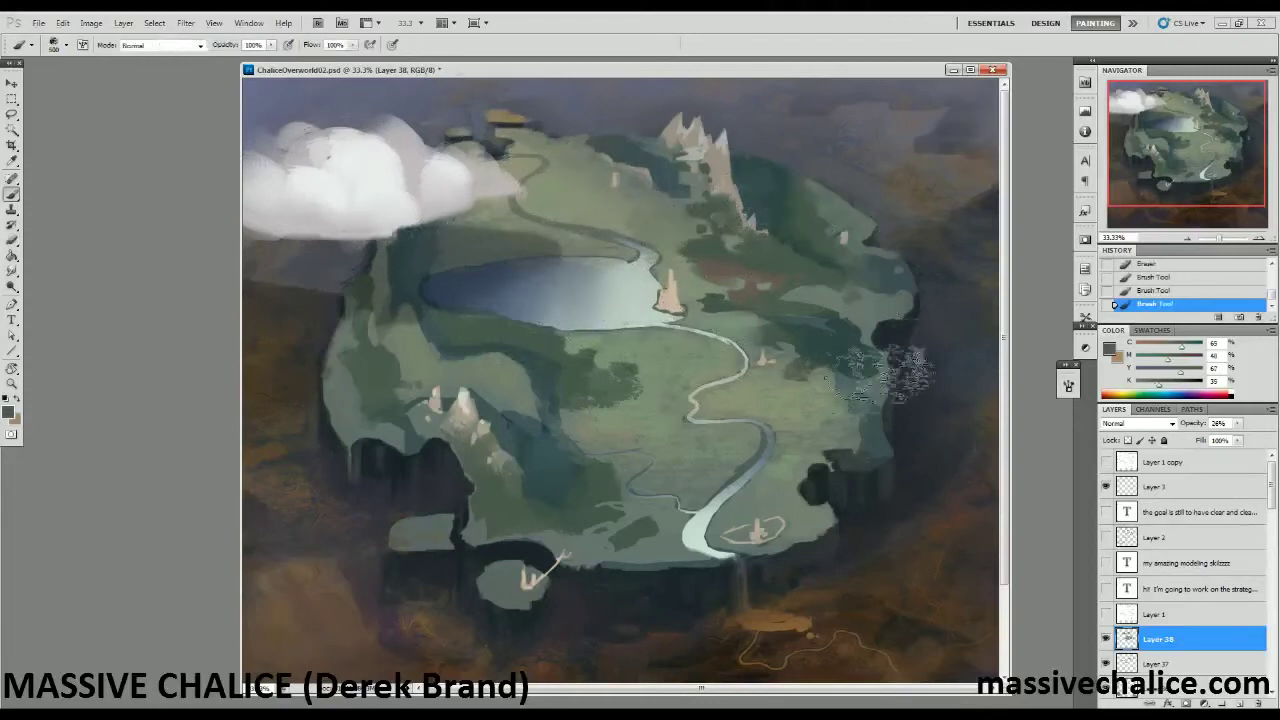
Examine the textured island as a whole and up close around the lake and central fields.
key(z)
alt+click(293, 486)
alt+click(293, 486)
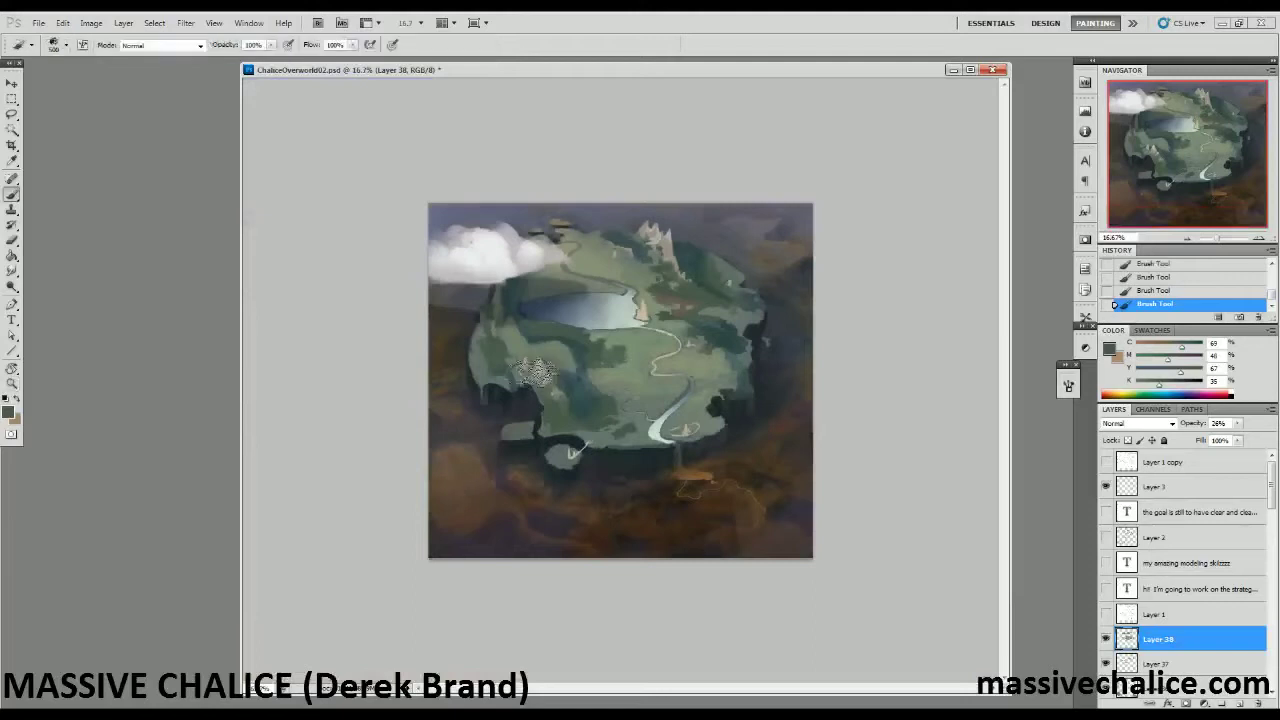
key(ctrl+plus)
key(ctrl+plus)
click(501, 355)
drag(506, 296, 500, 366)
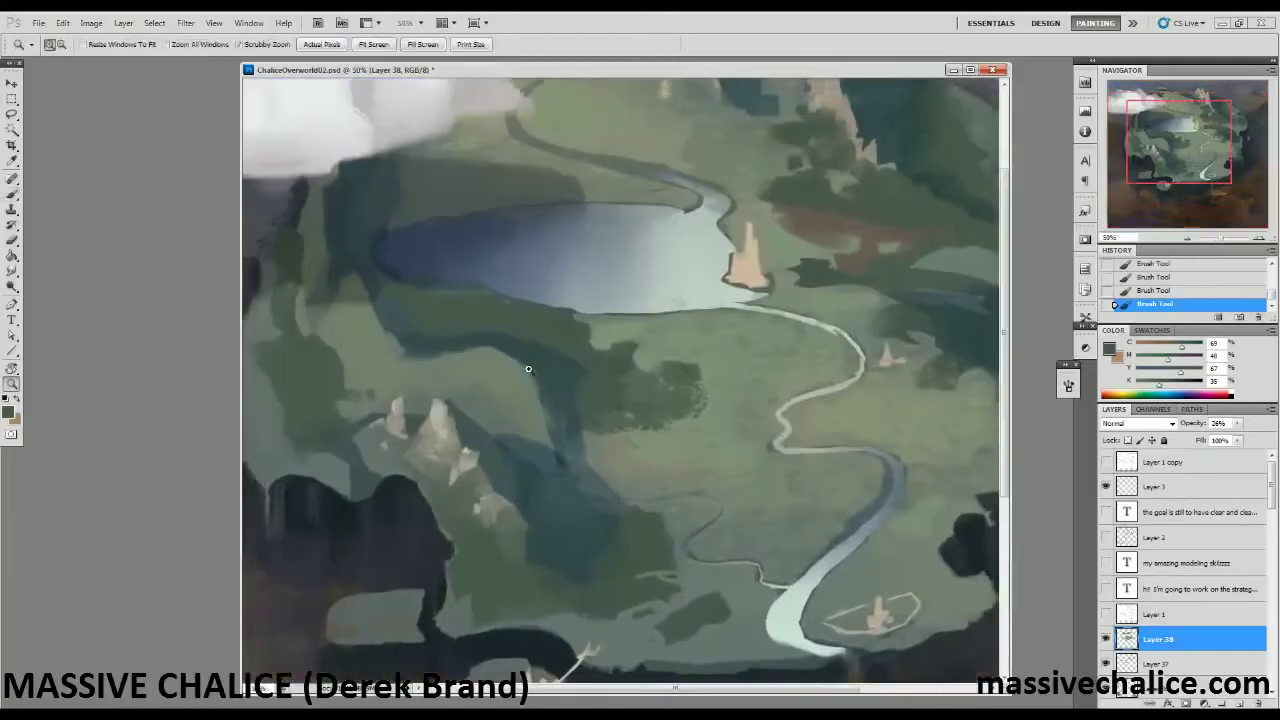
alt+click(520, 369)
Switch to the "a square chisel / hard" brush preset and reduce its size.
key(b)
click(53, 44)
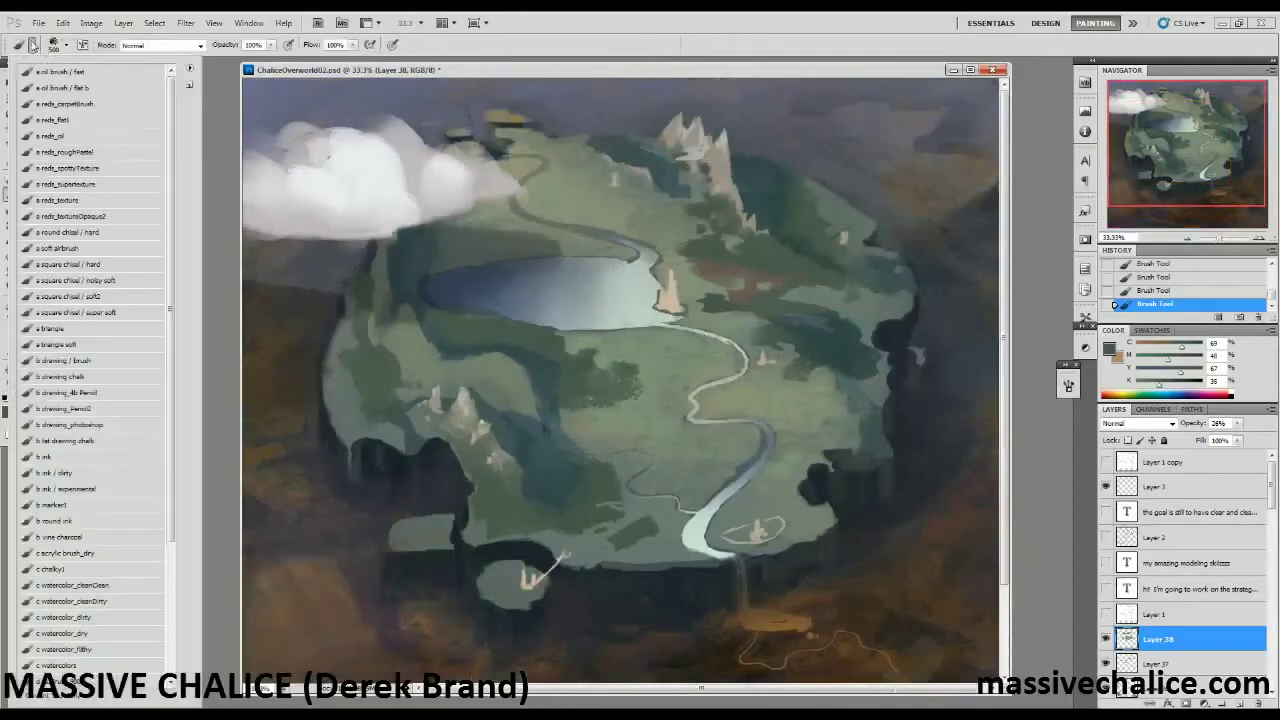
click(67, 264)
click(53, 44)
key(bracketleft)
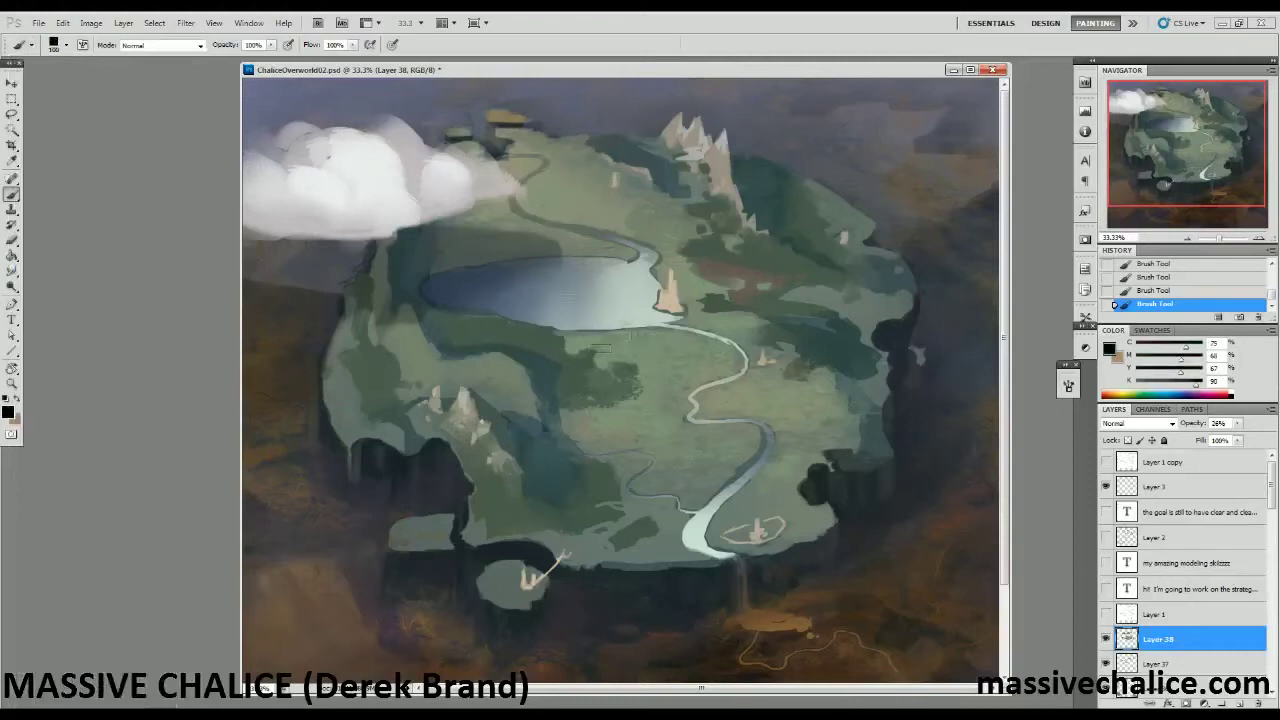
Show the brush settings beside a narrower document window with the whole painting in view, and set the 70 px tip's roundness to 36%.
key(F5)
drag(1008, 253, 845, 253)
key(z)
alt+click(246, 390)
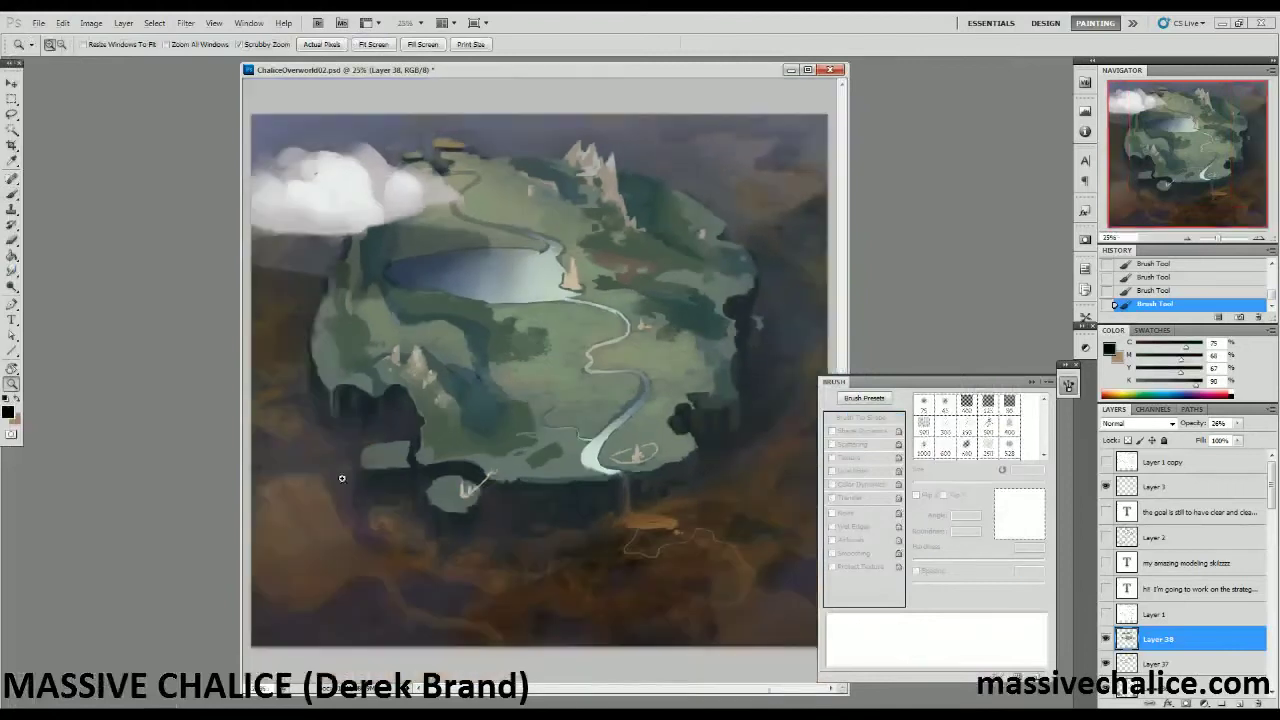
drag(238, 398, 163, 398)
key(b)
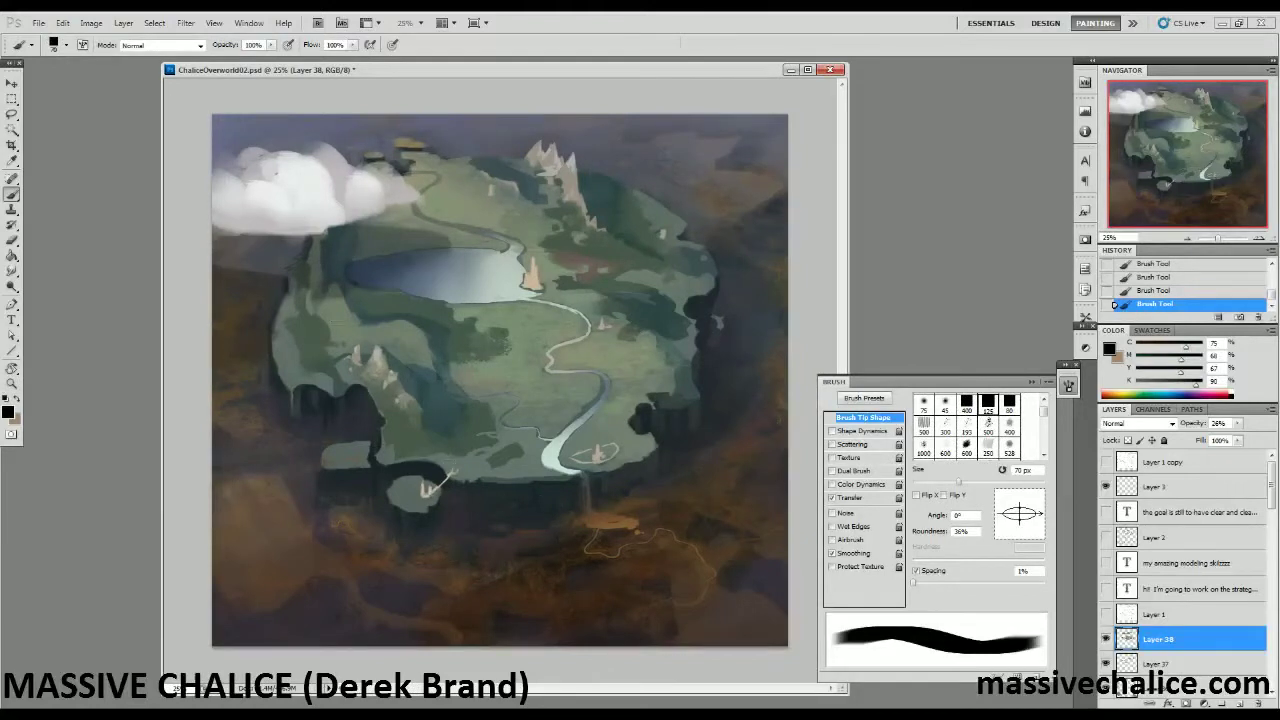
Mix a brownish grey at 50% cyan and 45% magenta from a sampled green, and paint below the lake's outlet on a new layer.
alt+click(512, 314)
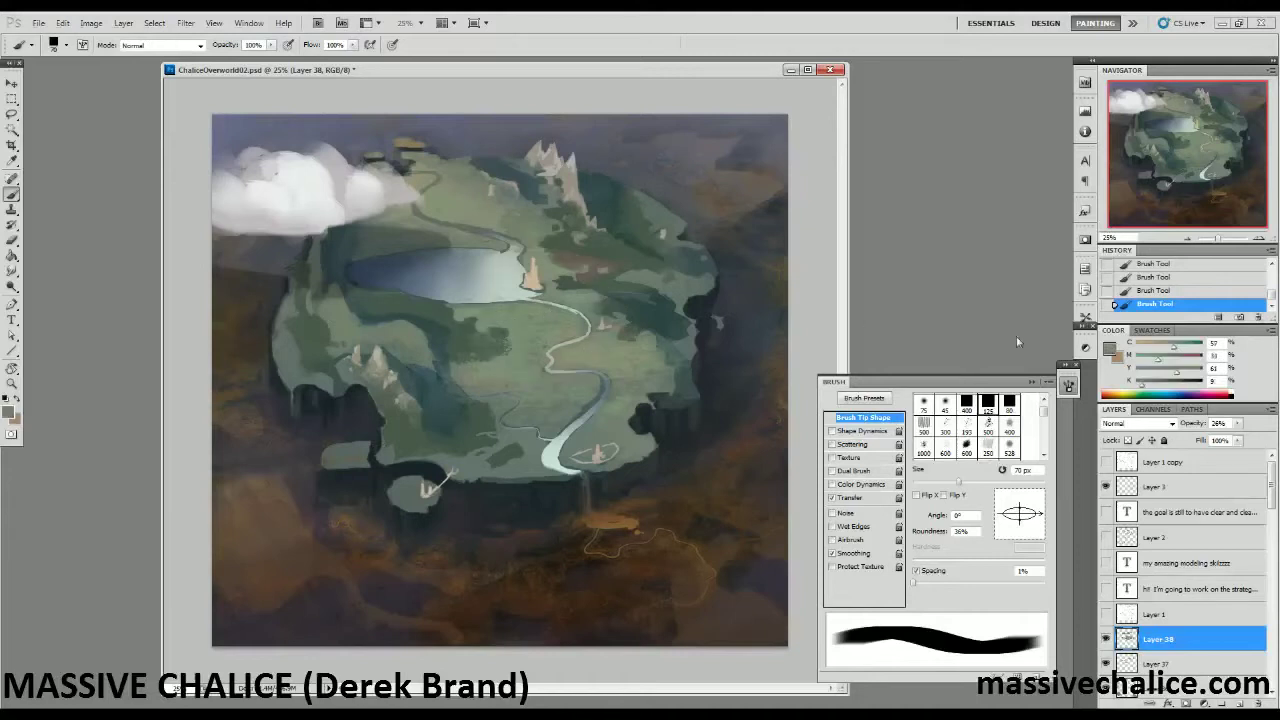
drag(1174, 348, 1156, 389)
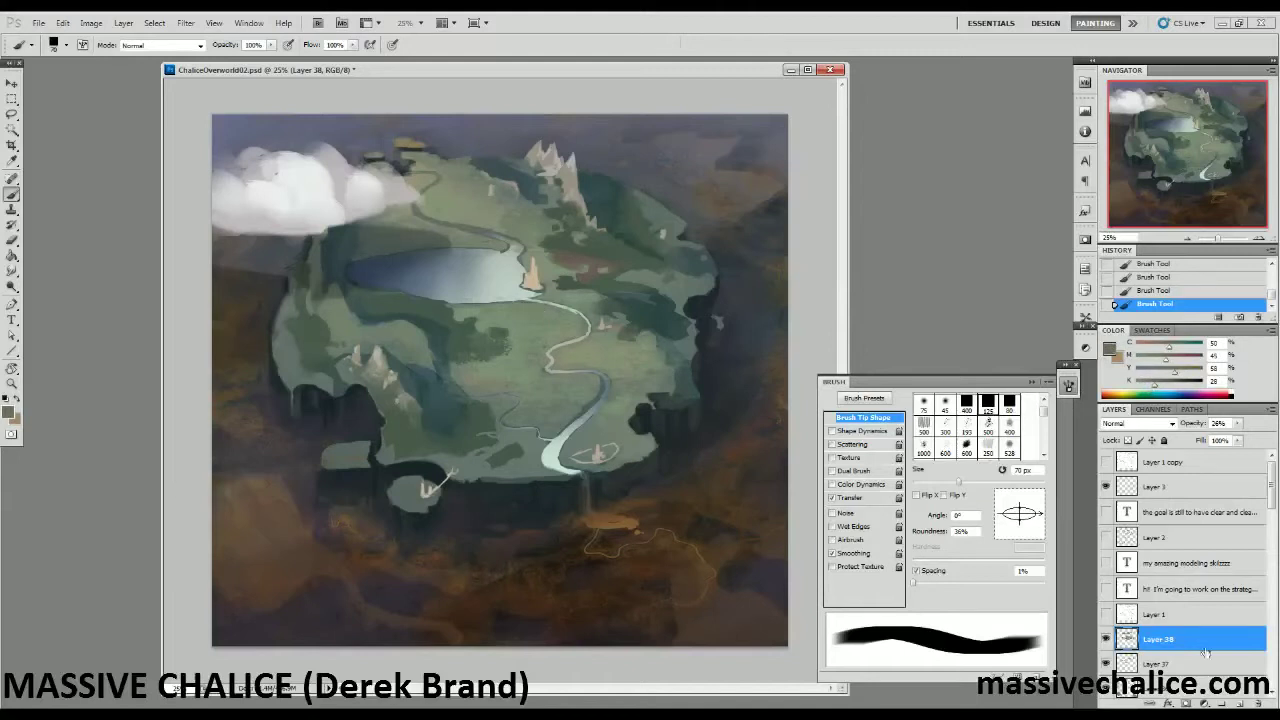
click(1240, 705)
mouse_move(542, 314)
mouse_down()
mouse_move(522, 309)
mouse_move(526, 343)
mouse_up()
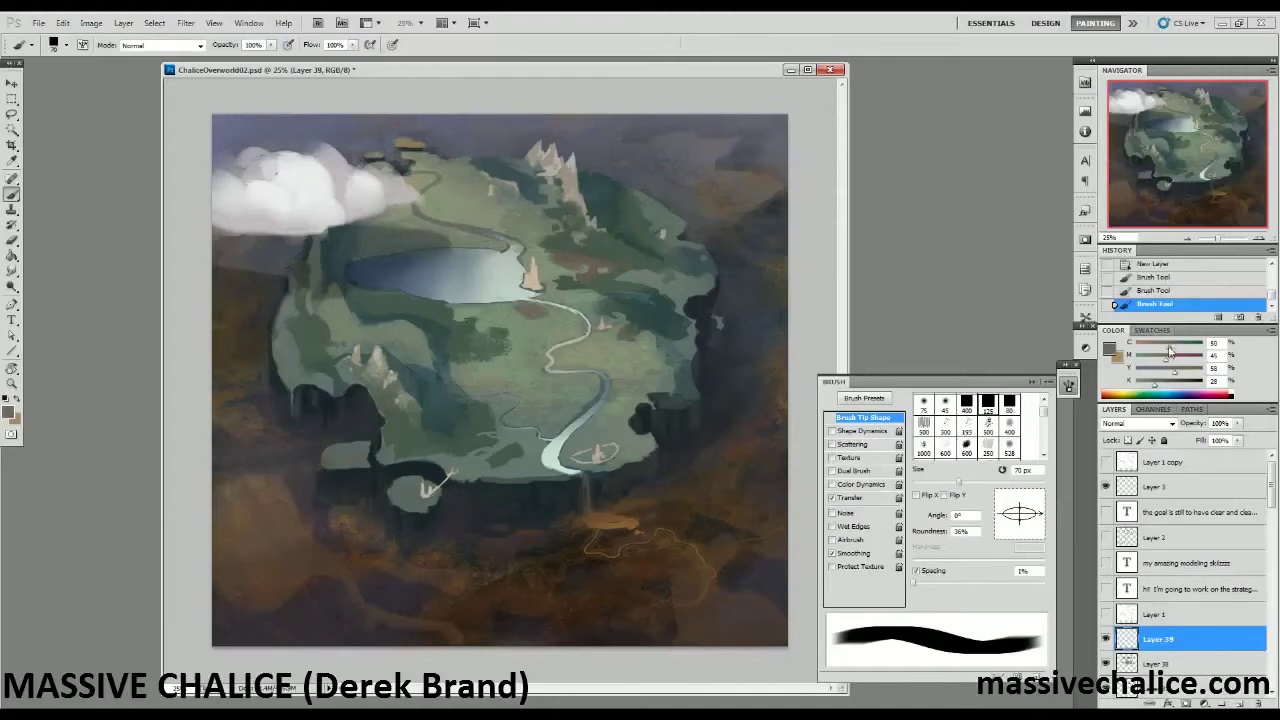
Rotate the brush tip to -114° and paint reddish-brown patches beside the river just below the lake's outlet.
click(1148, 393)
drag(534, 316, 544, 318)
drag(1001, 523, 1012, 532)
drag(1161, 358, 1148, 360)
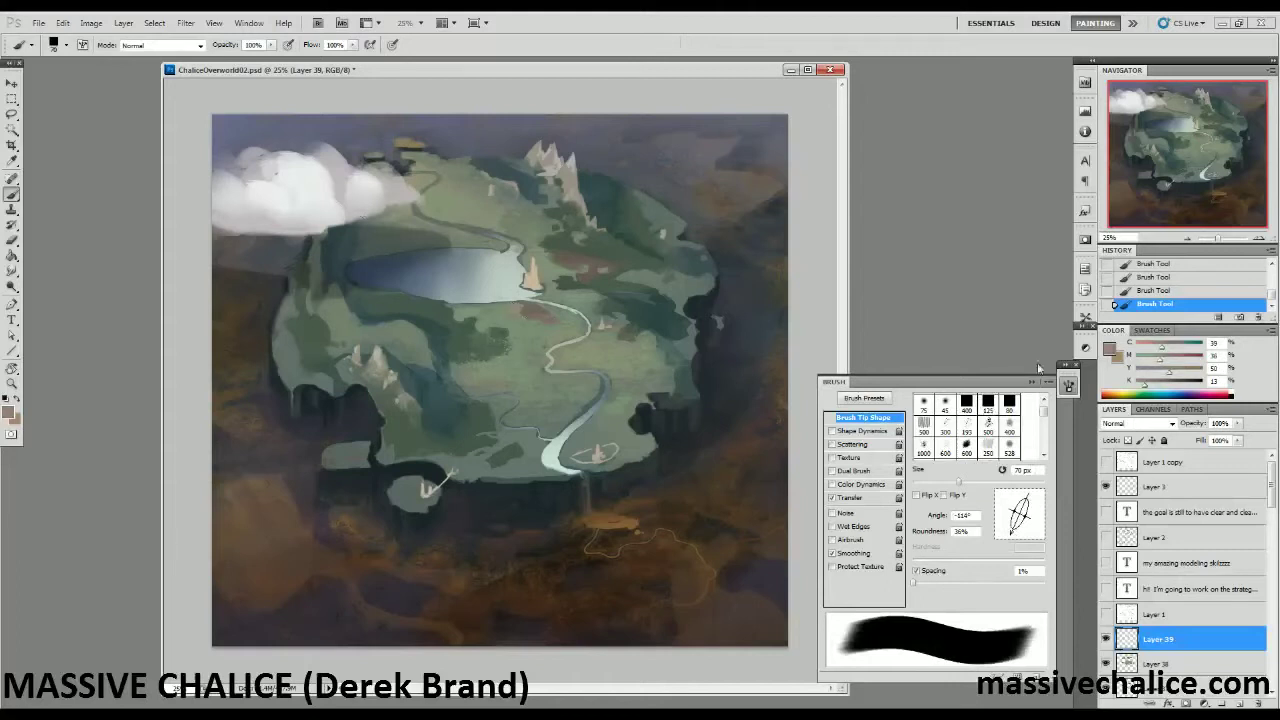
drag(1162, 344, 1160, 373)
drag(1154, 361, 1147, 361)
Refine the reddish patches below the lake's outlet with a 20 px brush, using colors sampled from the patches and surrounding ground.
alt+click(530, 292)
key(bracketleft)
key(bracketleft)
key(bracketleft)
key(bracketleft)
key(bracketleft)
alt+click(550, 310)
alt+click(489, 290)
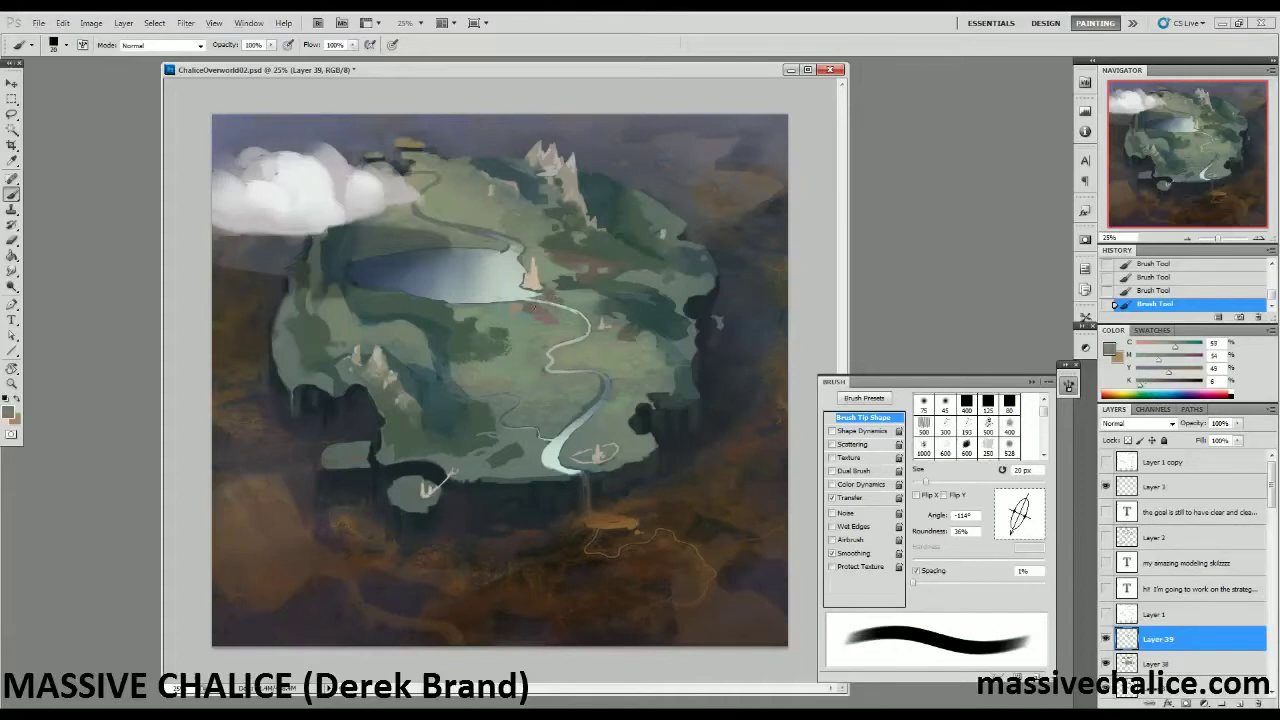
alt+click(541, 313)
alt+click(549, 311)
alt+click(537, 314)
alt+click(545, 315)
alt+click(538, 317)
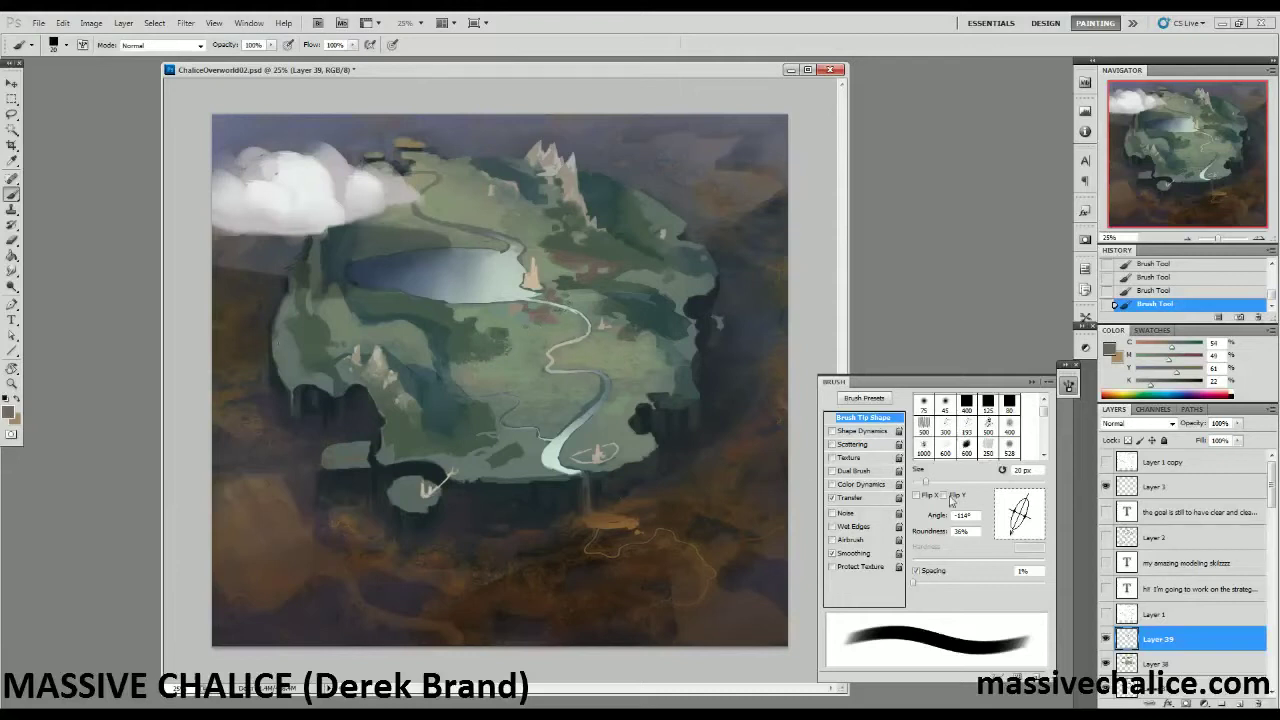
Lower the patch layer's opacity to 69% and erase the reddish patches near the lake's outlet with the soft eraser.
drag(1200, 430, 1177, 430)
key(e)
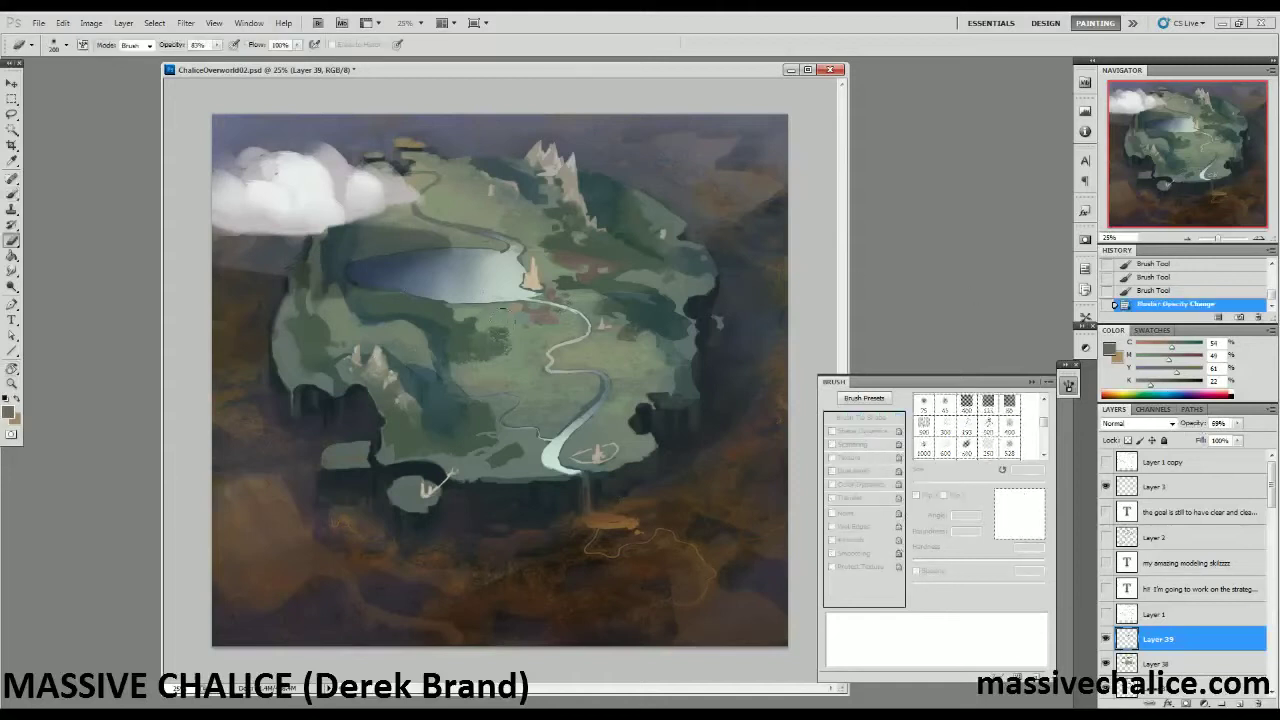
drag(566, 336, 562, 298)
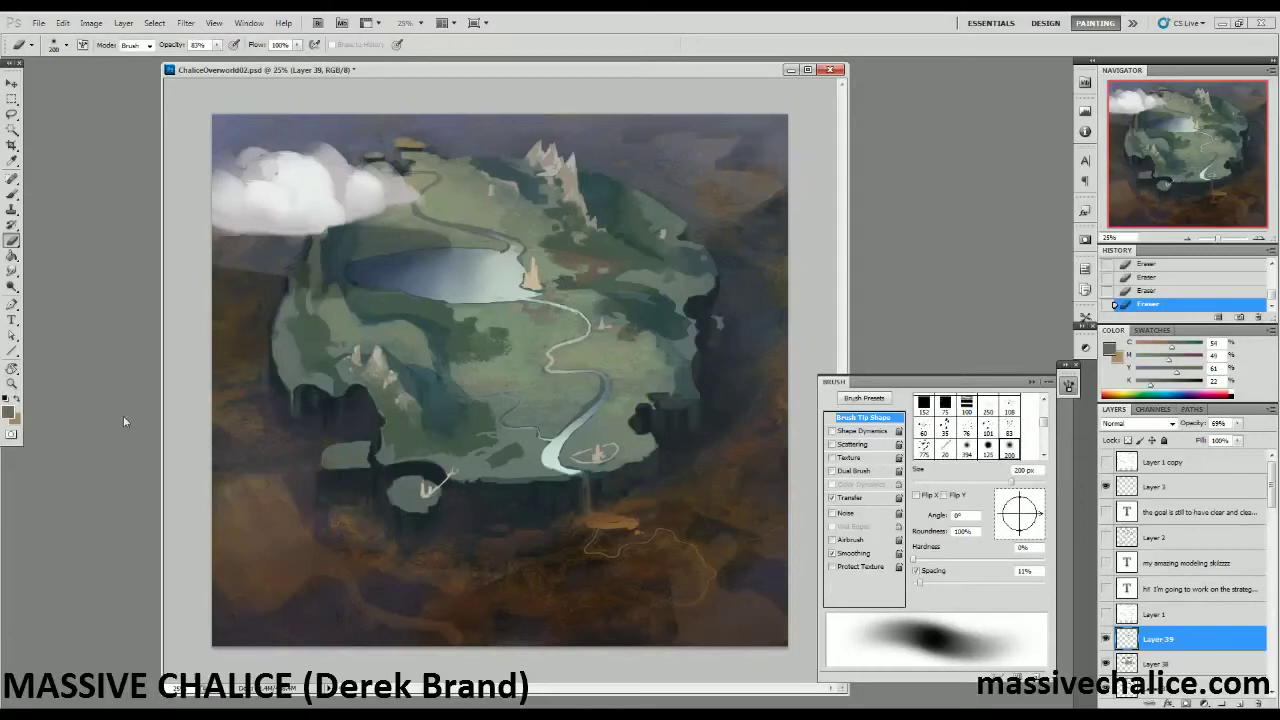
Paint fine strokes along the river's upper bend with a 10 px brush in colors sampled around the lake's outlet.
key(b)
key(bracketleft)
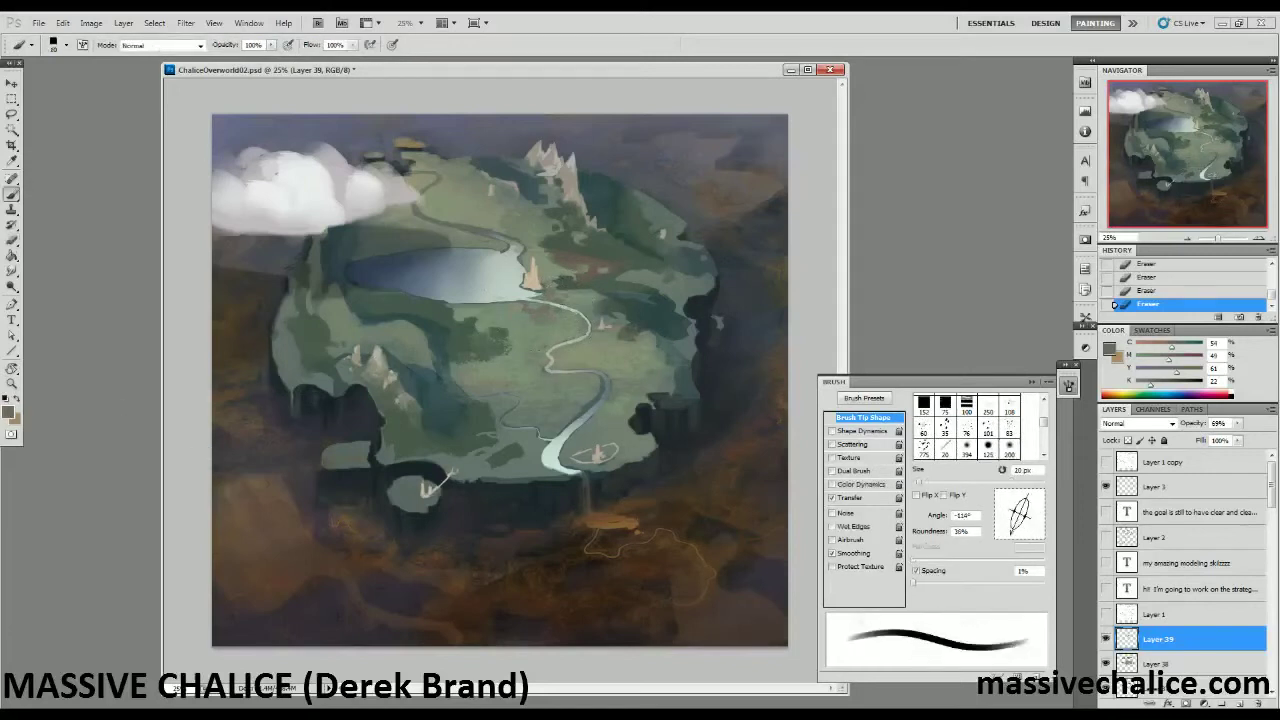
key(bracketright)
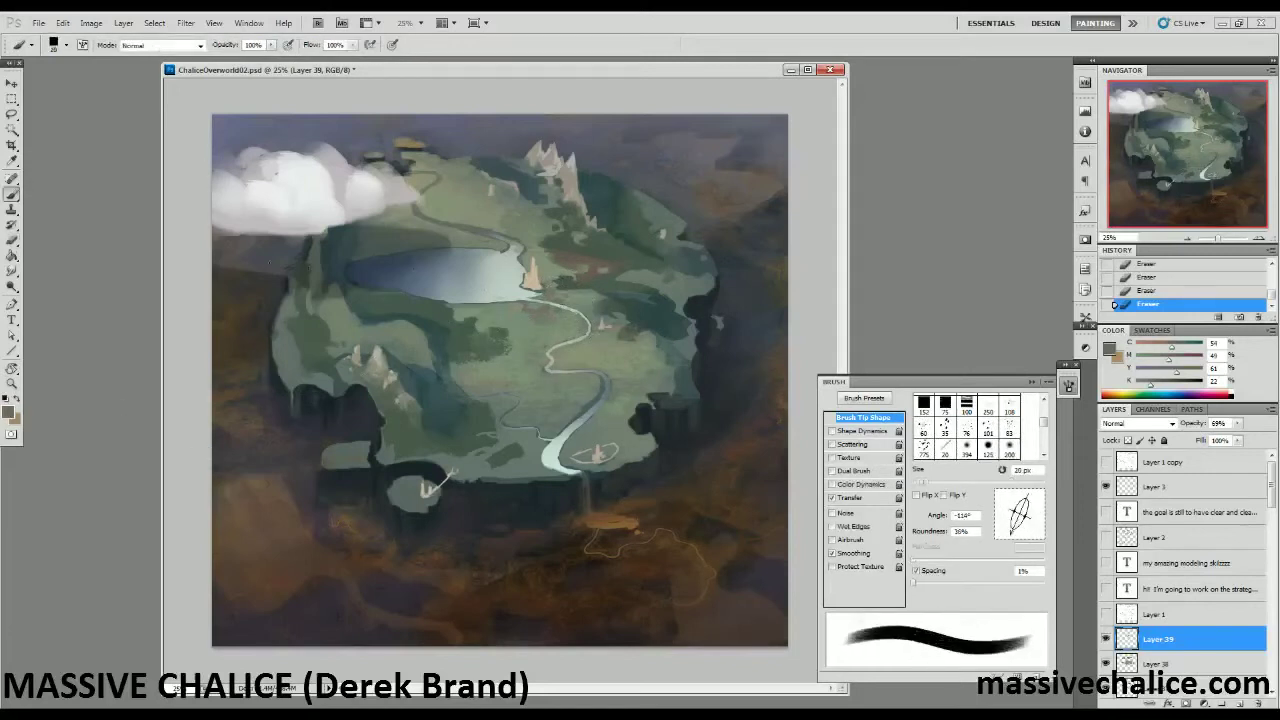
alt+click(540, 300)
key(bracketleft)
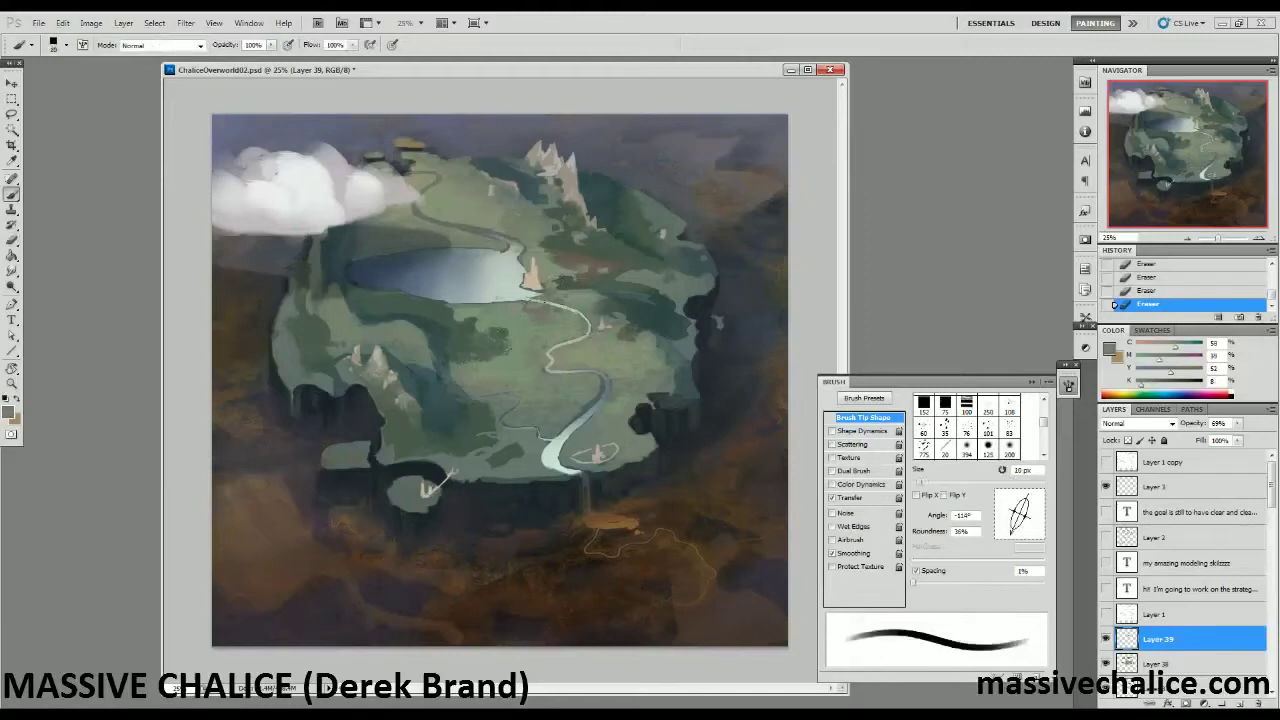
alt+click(535, 303)
alt+click(578, 318)
drag(578, 315, 587, 324)
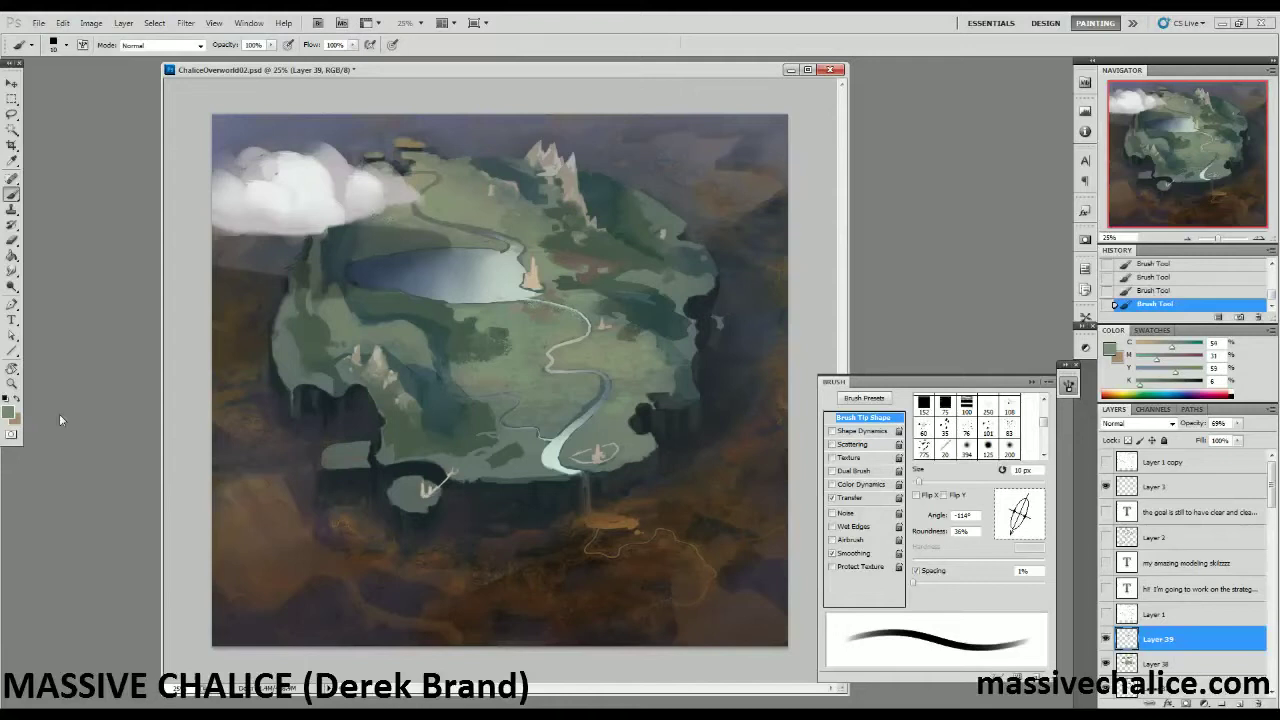
Enlarge the brush and mix a darker green from a color sampled at the ringed settlement by the lower river.
key(bracketright)
key(bracketright)
alt+click(608, 442)
drag(1146, 383, 1170, 373)
drag(1162, 360, 1154, 361)
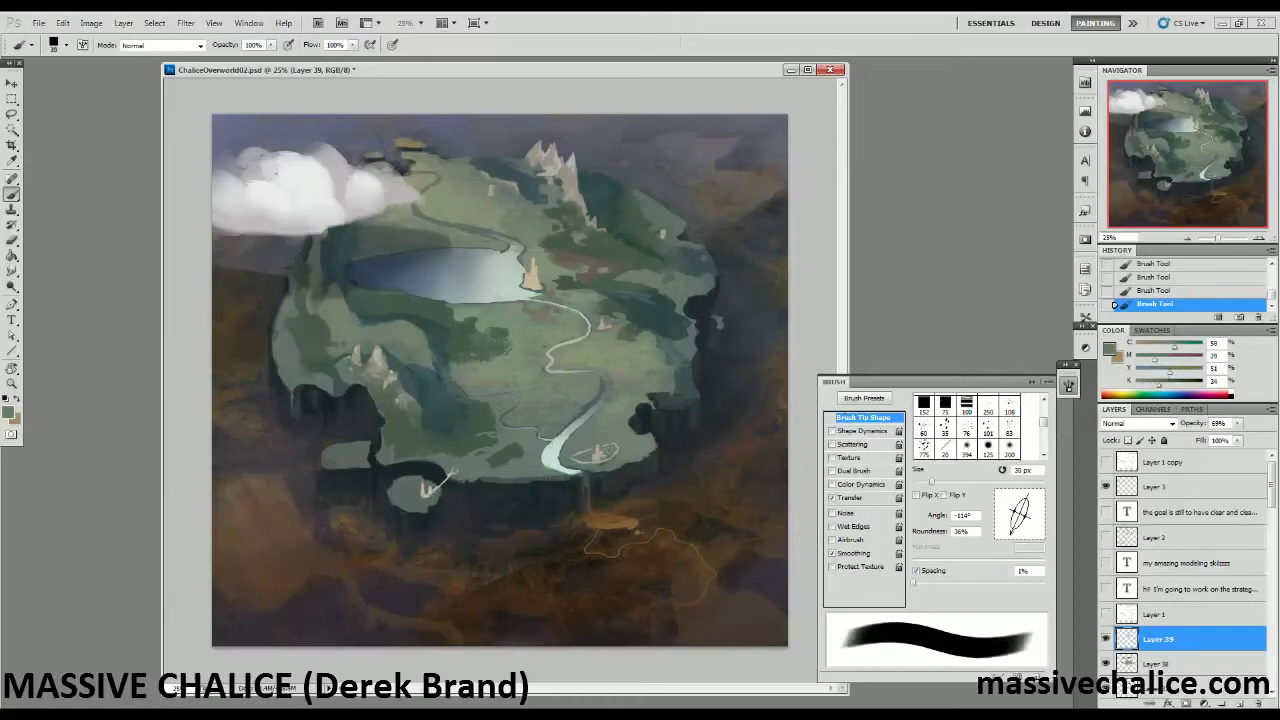
Shift the paint color to a muted dark brown and reduce the brush to 15 px for detailing the ground.
drag(1154, 360, 1166, 347)
drag(1170, 373, 1168, 360)
drag(1166, 347, 1159, 348)
key(bracketleft)
key(bracketleft)
key(bracketleft)
drag(1159, 348, 1179, 373)
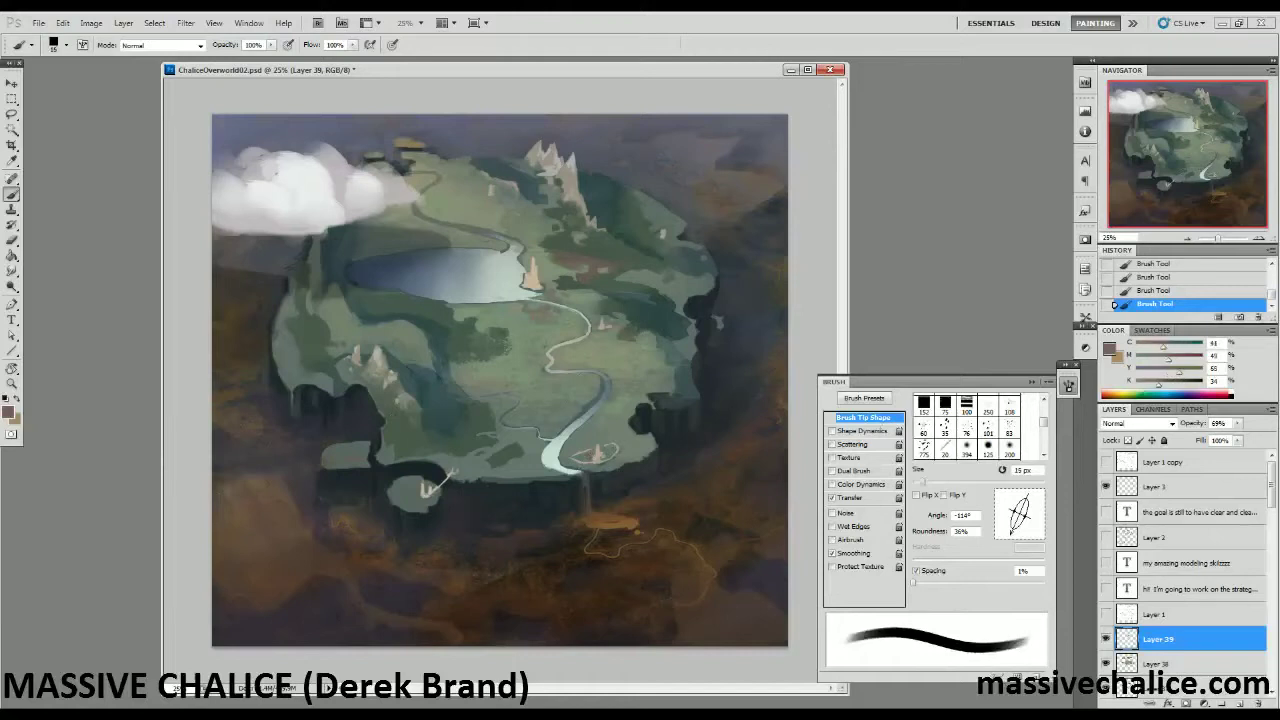
Repaint the river-facing side of the settlement's ring with small strokes in sampled tans and grey-greens.
alt+click(604, 442)
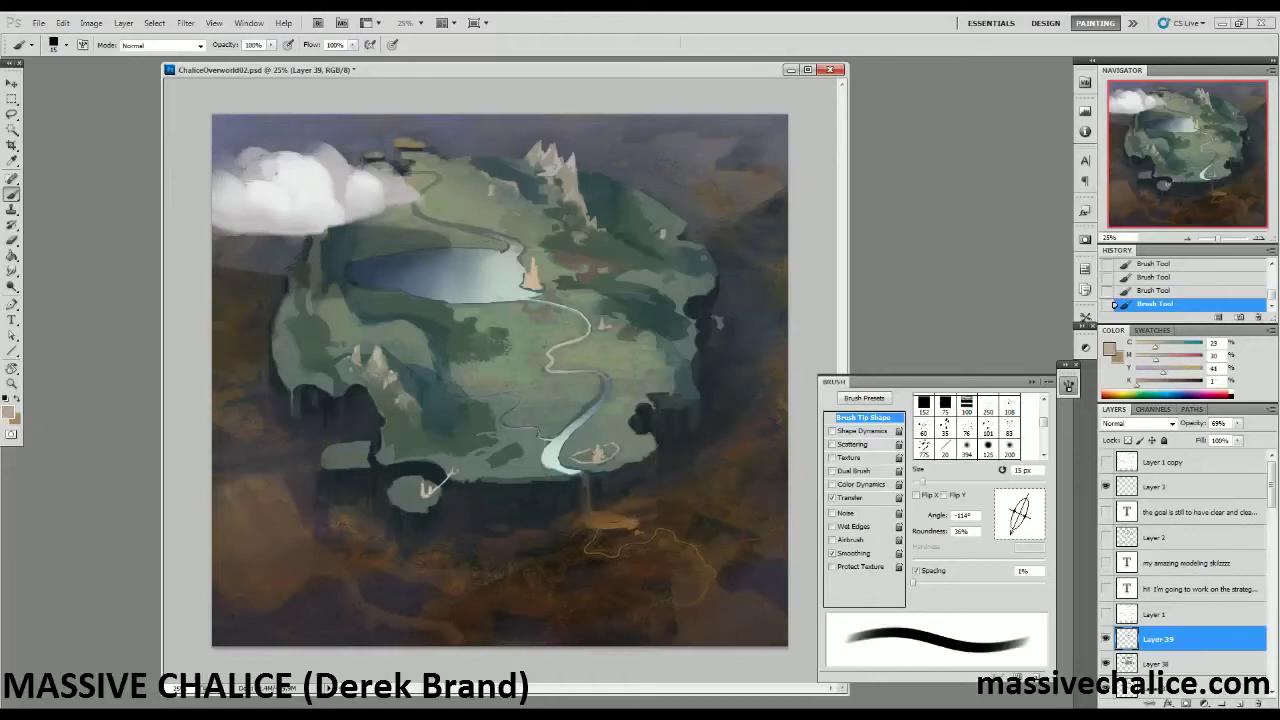
alt+click(601, 442)
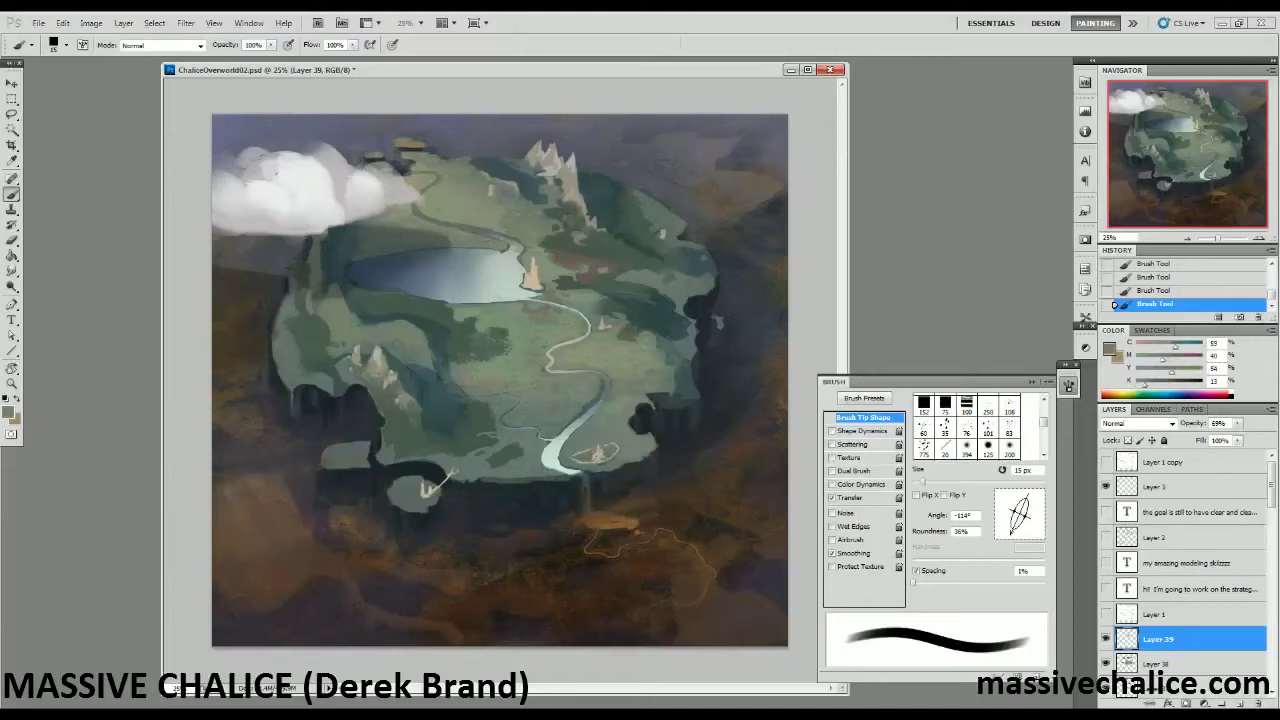
alt+click(599, 452)
alt+click(597, 440)
alt+click(592, 447)
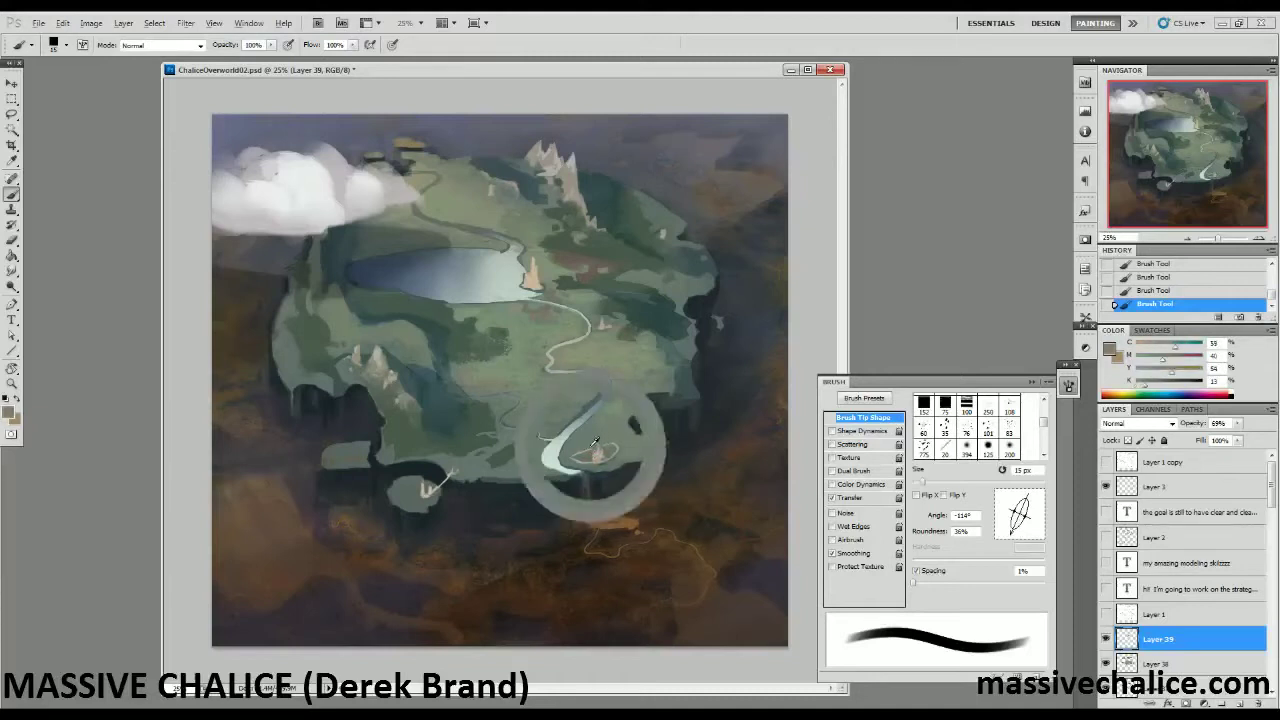
alt+click(576, 455)
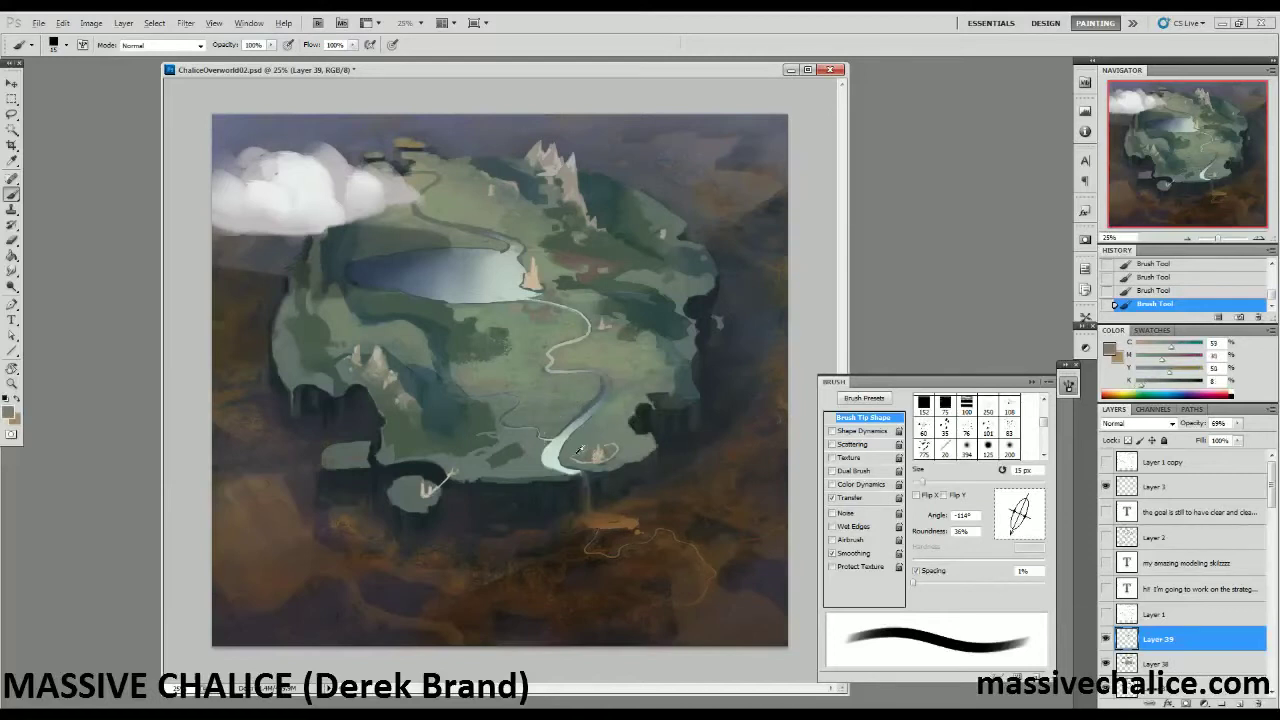
alt+click(589, 452)
alt+click(590, 450)
alt+click(577, 461)
alt+click(576, 458)
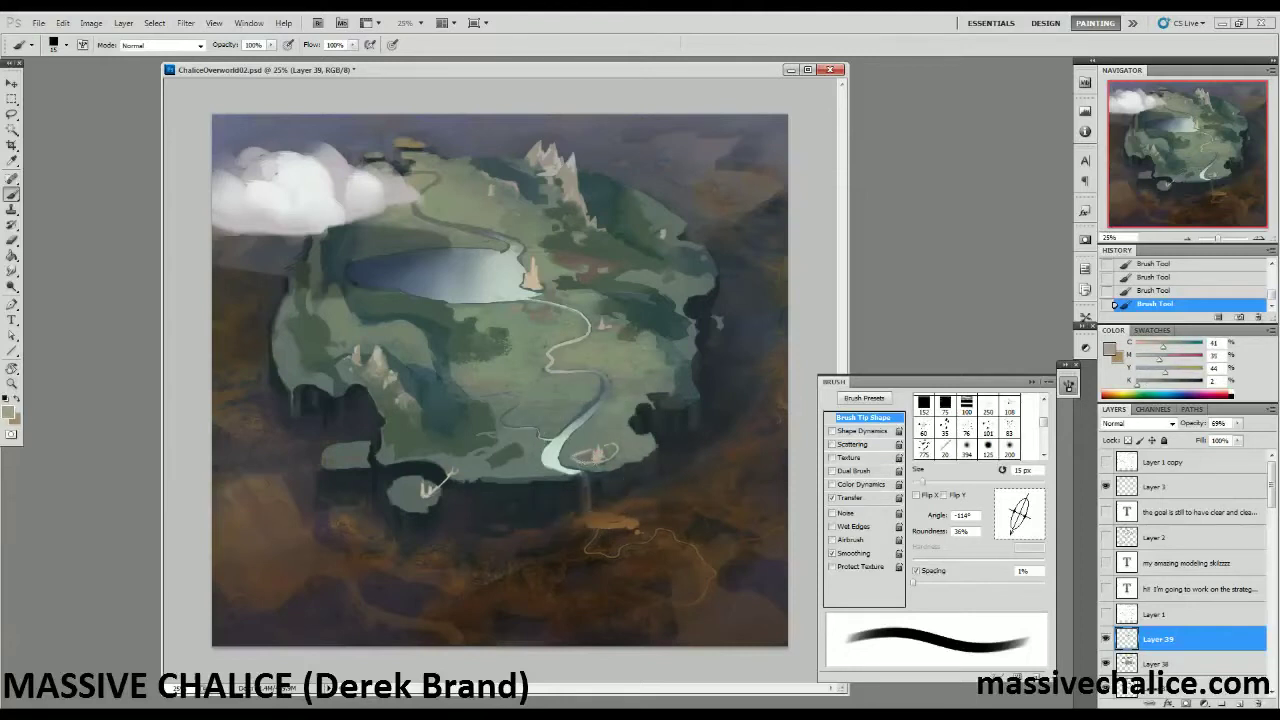
Refine the outer side of the settlement's ring with strokes in sampled grey-green and dark green.
alt+click(617, 457)
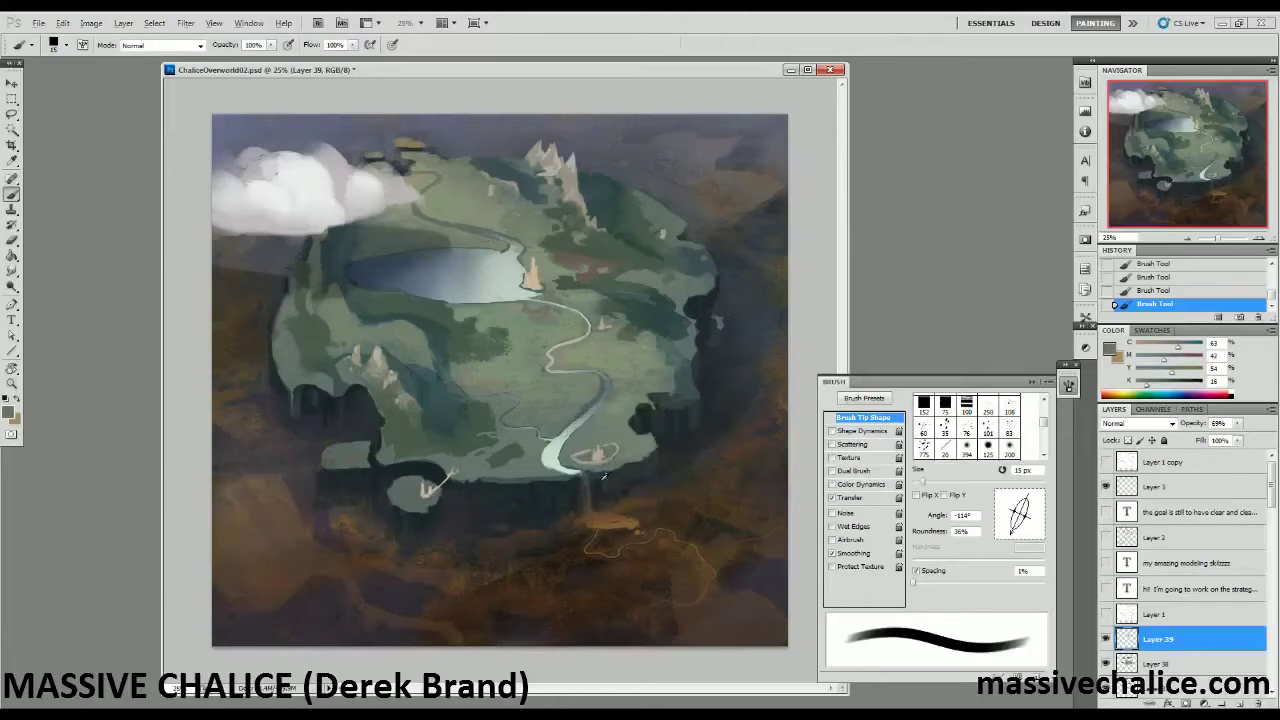
alt+click(614, 444)
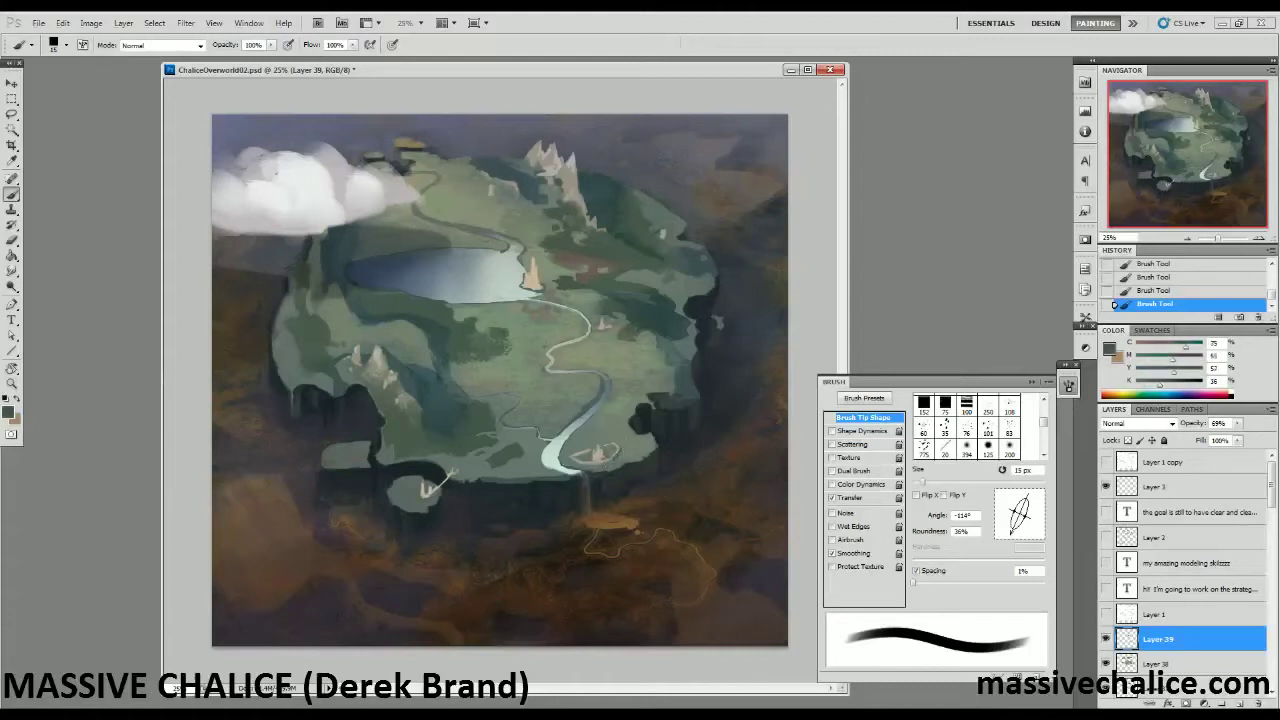
mouse_move(614, 441)
mouse_down()
mouse_move(600, 447)
mouse_move(622, 456)
mouse_up()
alt+click(625, 462)
alt+click(624, 448)
alt+click(626, 447)
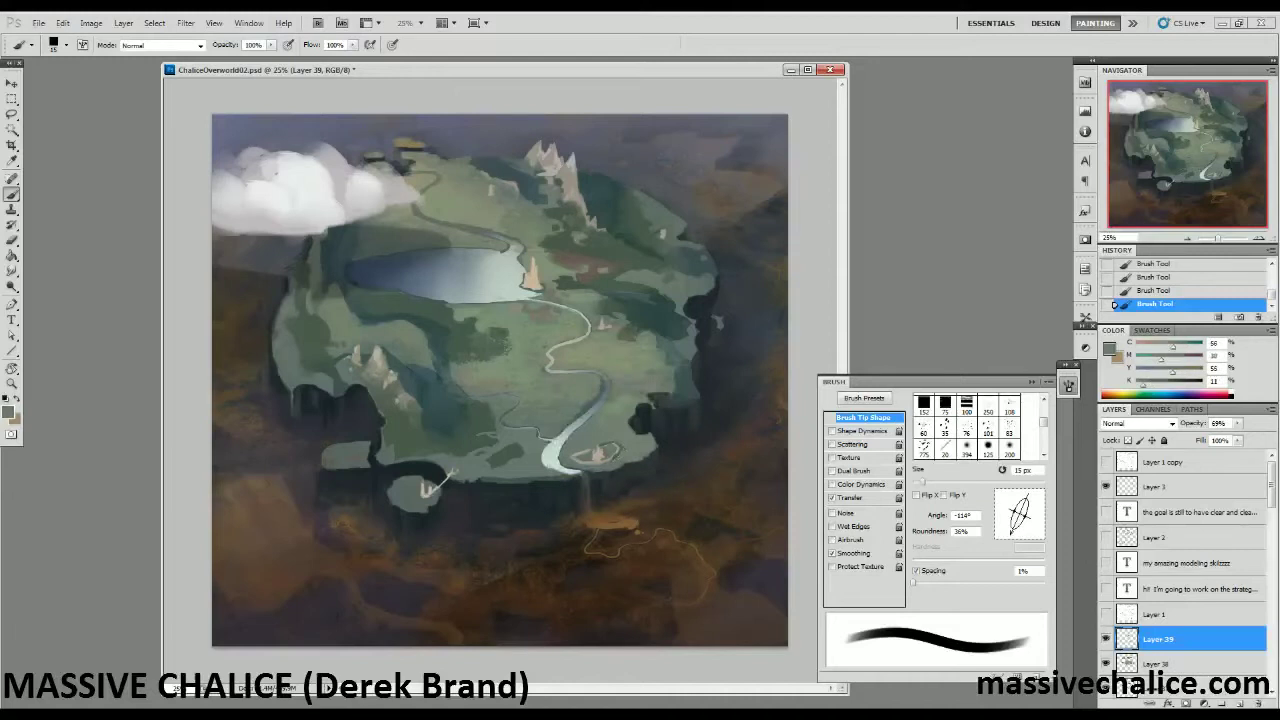
alt+click(616, 442)
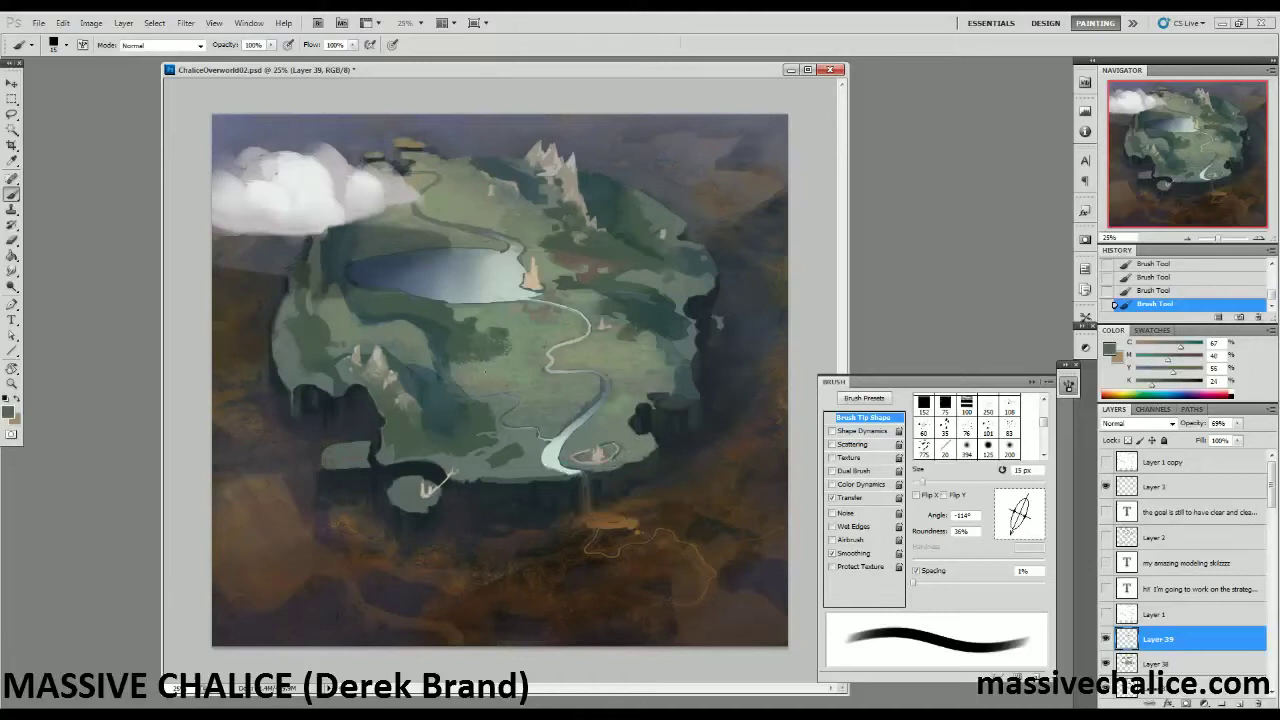
Mix a reddish brown at 47% cyan, 66% magenta, 60% yellow and 25% black, and enlarge the brush to 35 px.
alt+click(617, 452)
drag(1181, 347, 1167, 348)
drag(1168, 359, 1176, 371)
key(bracketright)
key(bracketright)
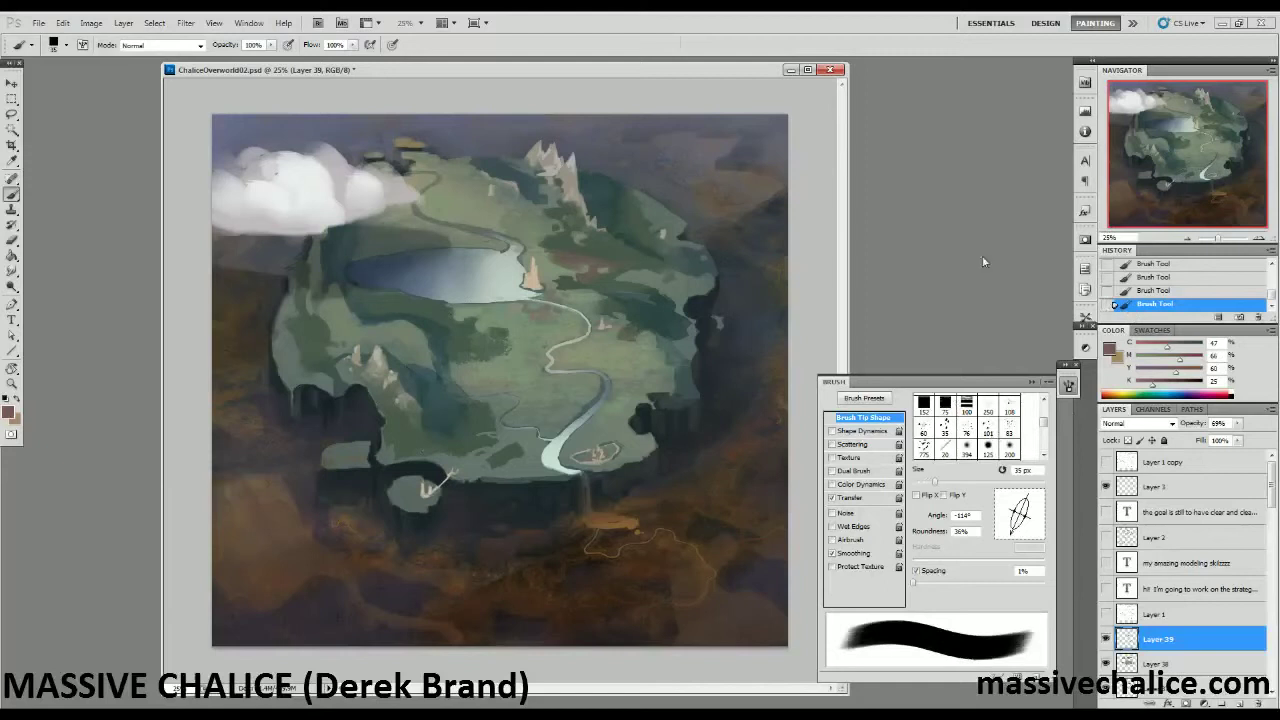
Pick up a yellow-green from the upper meadow and enlarge the brush considerably for broad strokes.
alt+click(450, 186)
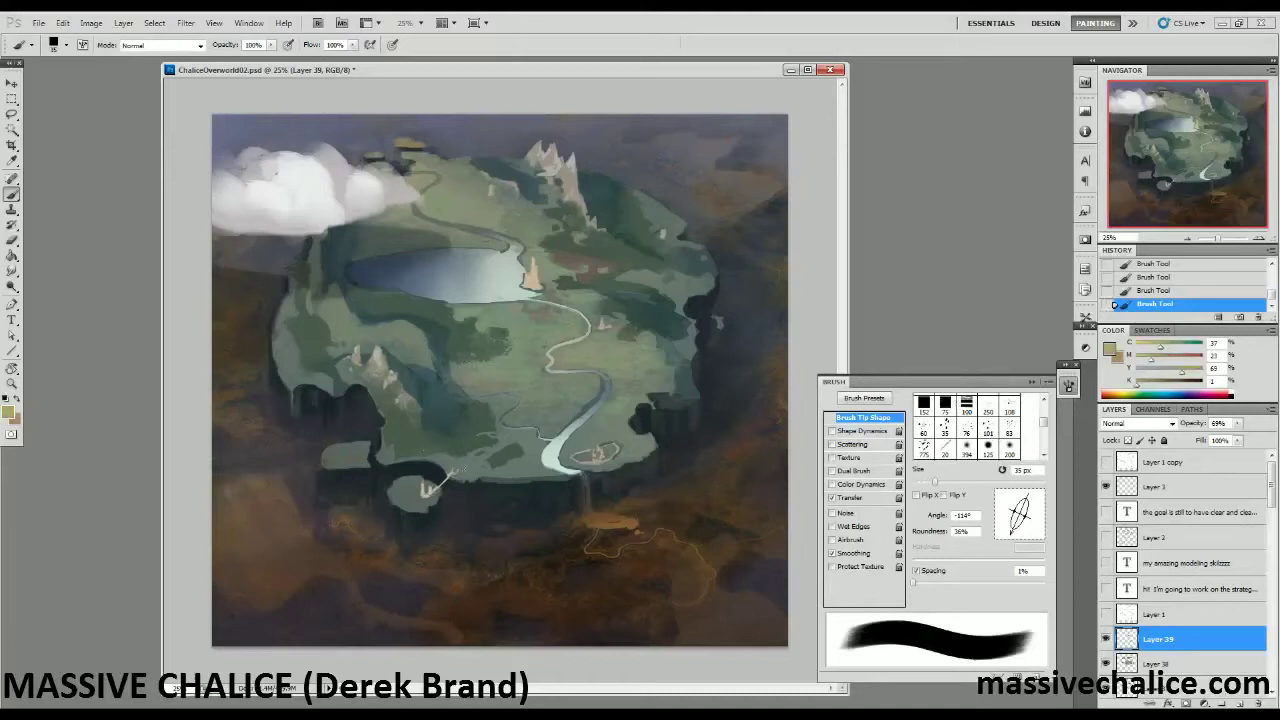
key(bracketright)
key(bracketright)
key(bracketright)
key(bracketright)
key(bracketright)
key(bracketright)
key(bracketright)
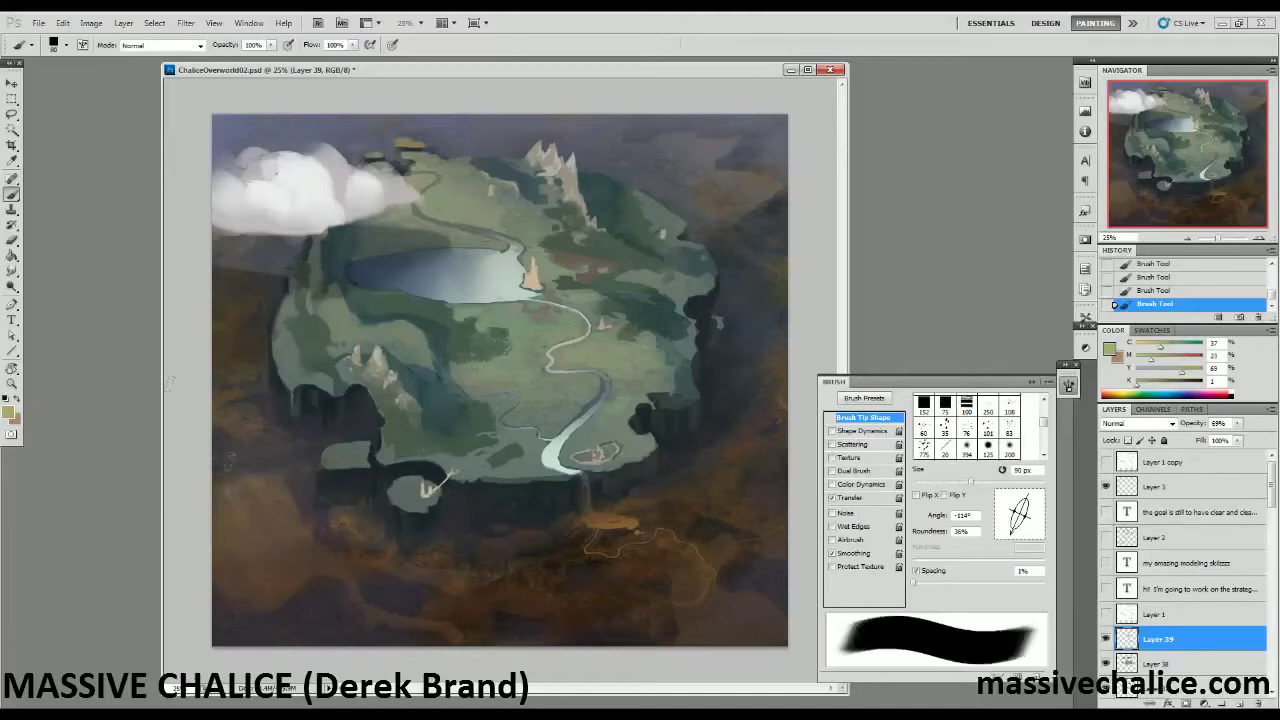
key(bracketright)
key(bracketright)
key(bracketright)
key(bracketright)
Lasso the central meadow between the lake and the lower river, and extend the selection along its upper far edge.
key(l)
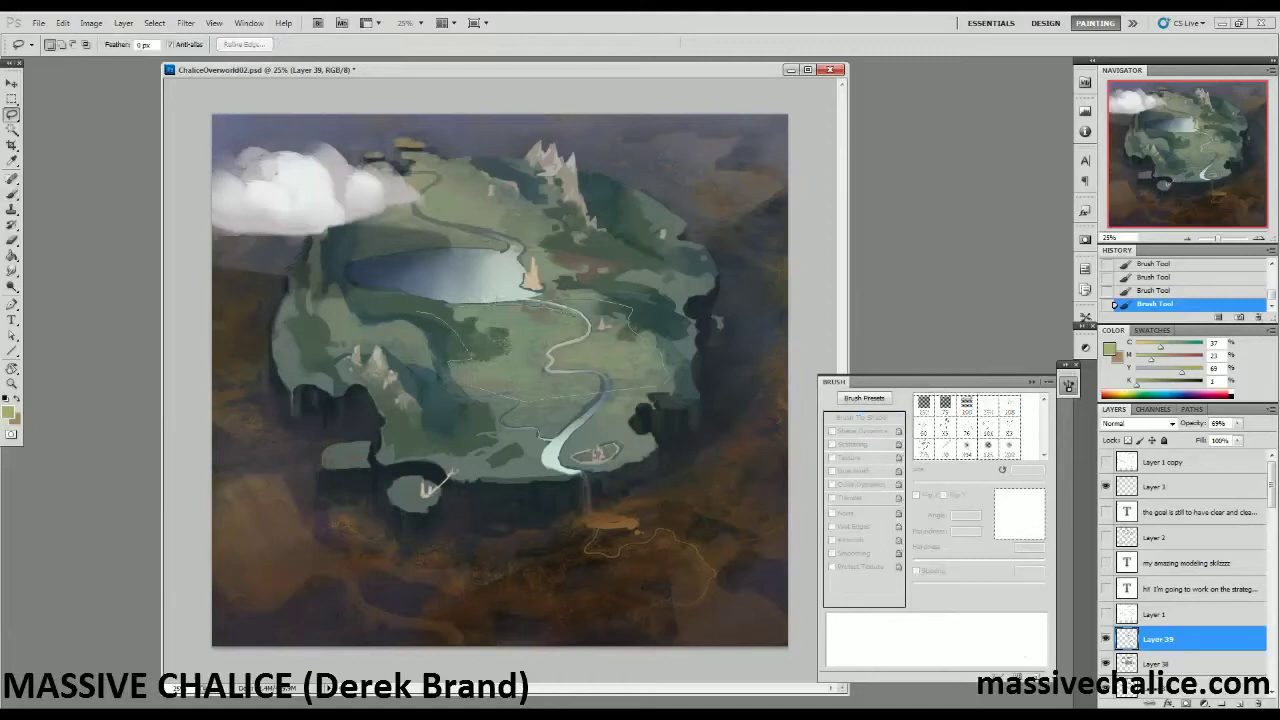
drag(468, 392, 460, 362)
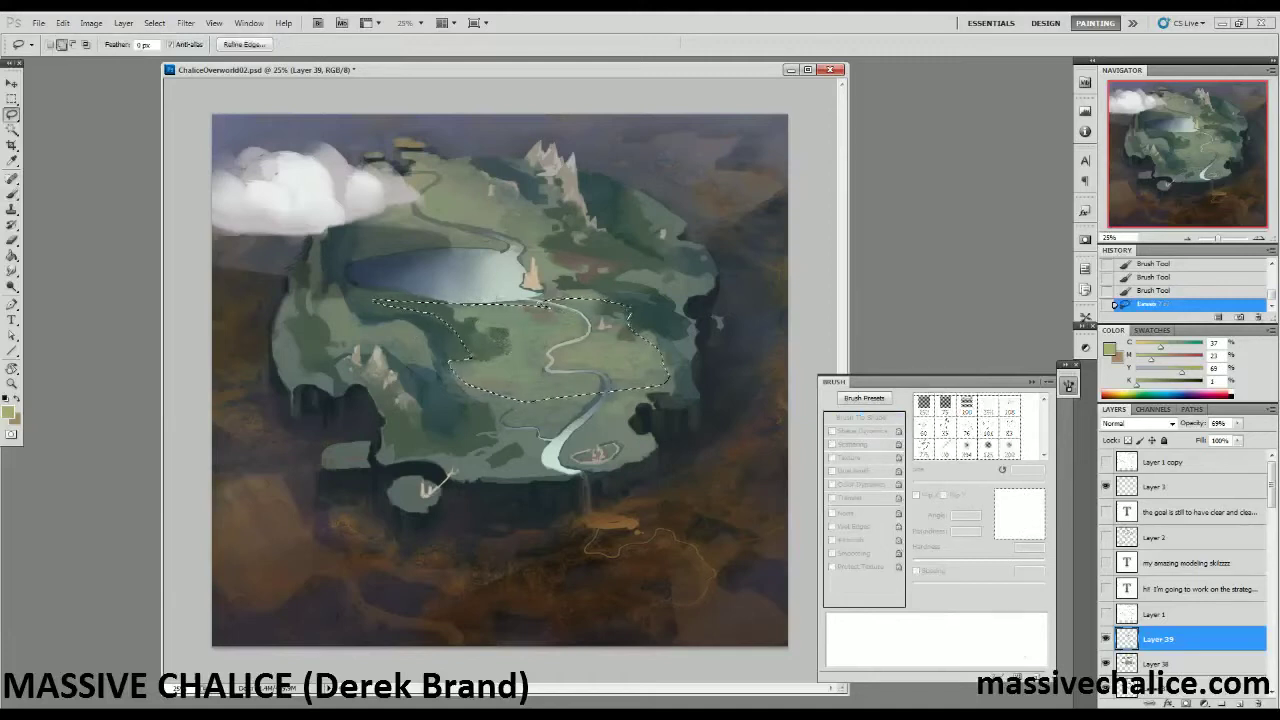
drag(548, 298, 634, 312)
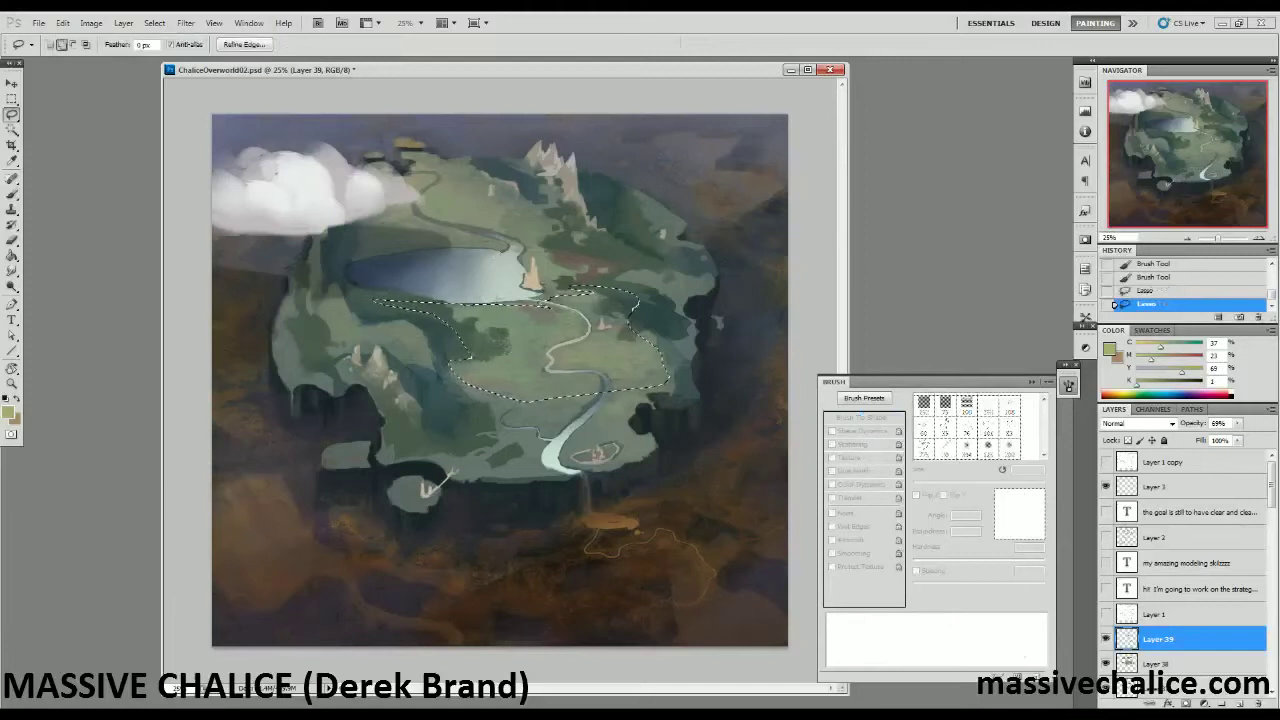
Extend the lasso selection over the meadow east of the lake and the upper meadow beyond the lake's far shore.
drag(526, 300, 592, 296)
drag(560, 226, 528, 252)
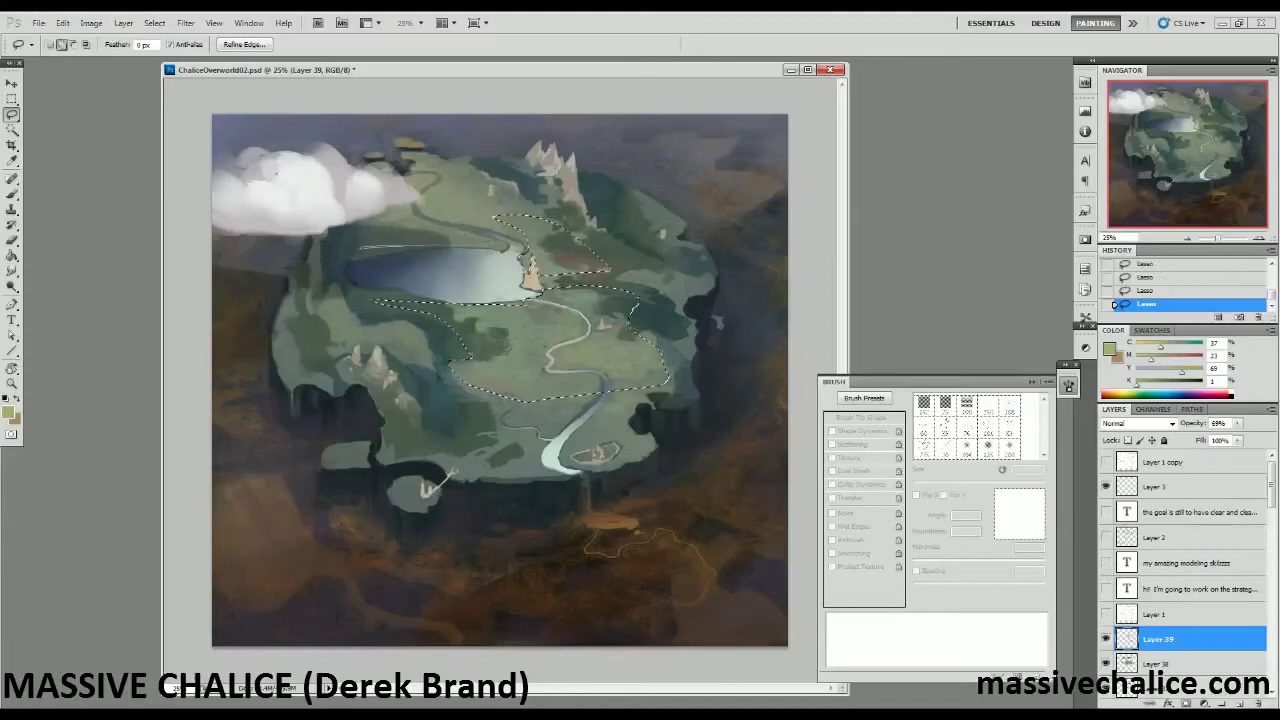
mouse_move(362, 247)
mouse_down()
mouse_move(462, 240)
mouse_move(380, 221)
mouse_move(470, 172)
mouse_move(547, 218)
mouse_up()
drag(462, 244, 378, 254)
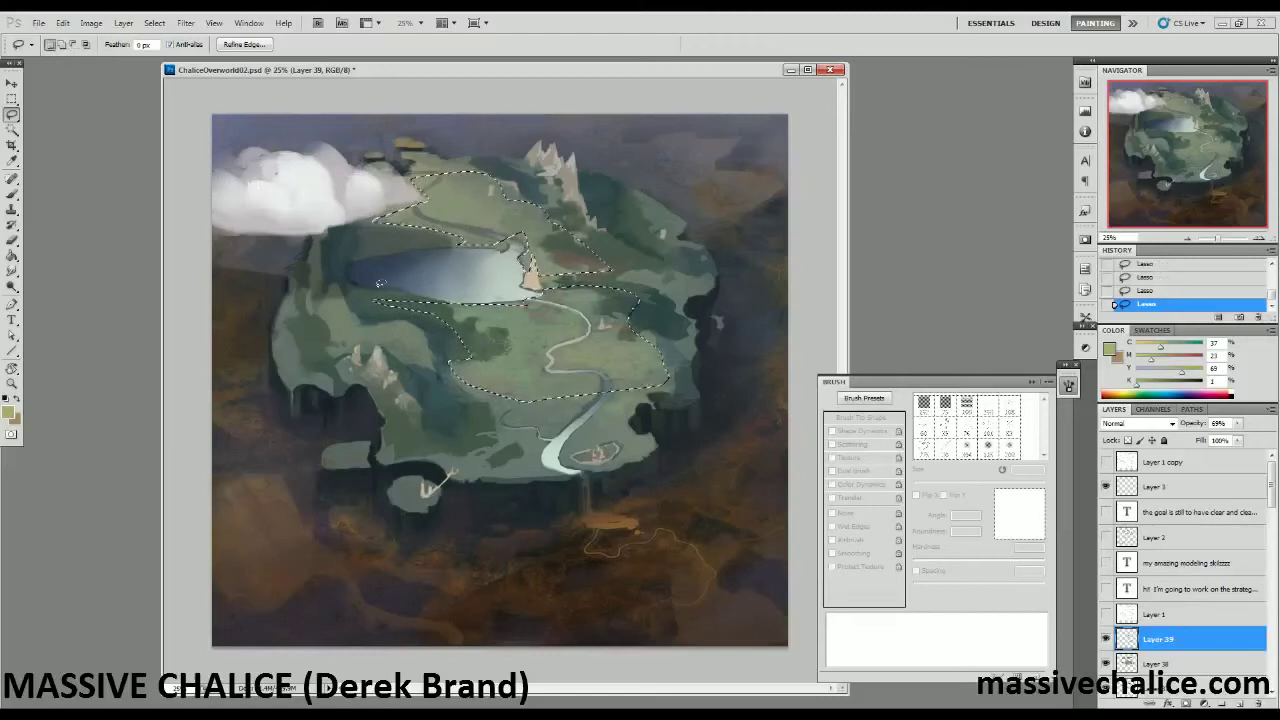
Add a Levels adjustment layer to the selected meadows with input black at 15 and input white at 216.
click(1204, 703)
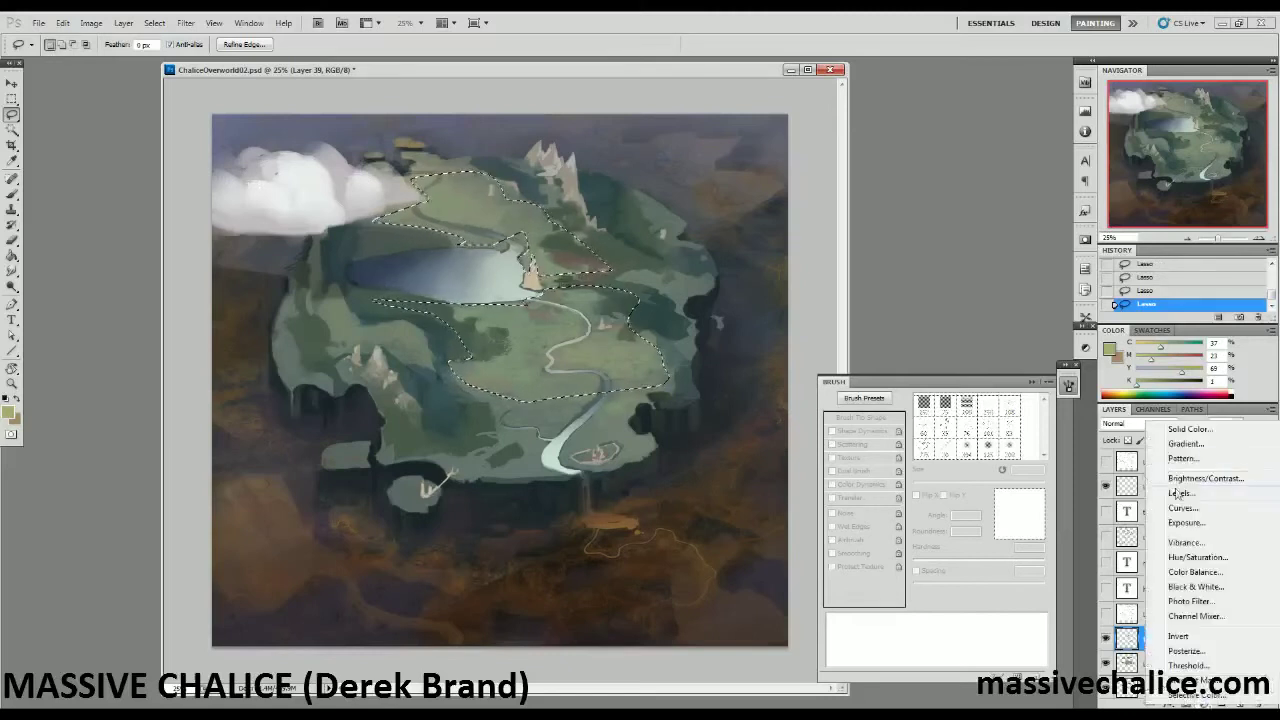
click(1178, 494)
drag(1009, 456, 1054, 458)
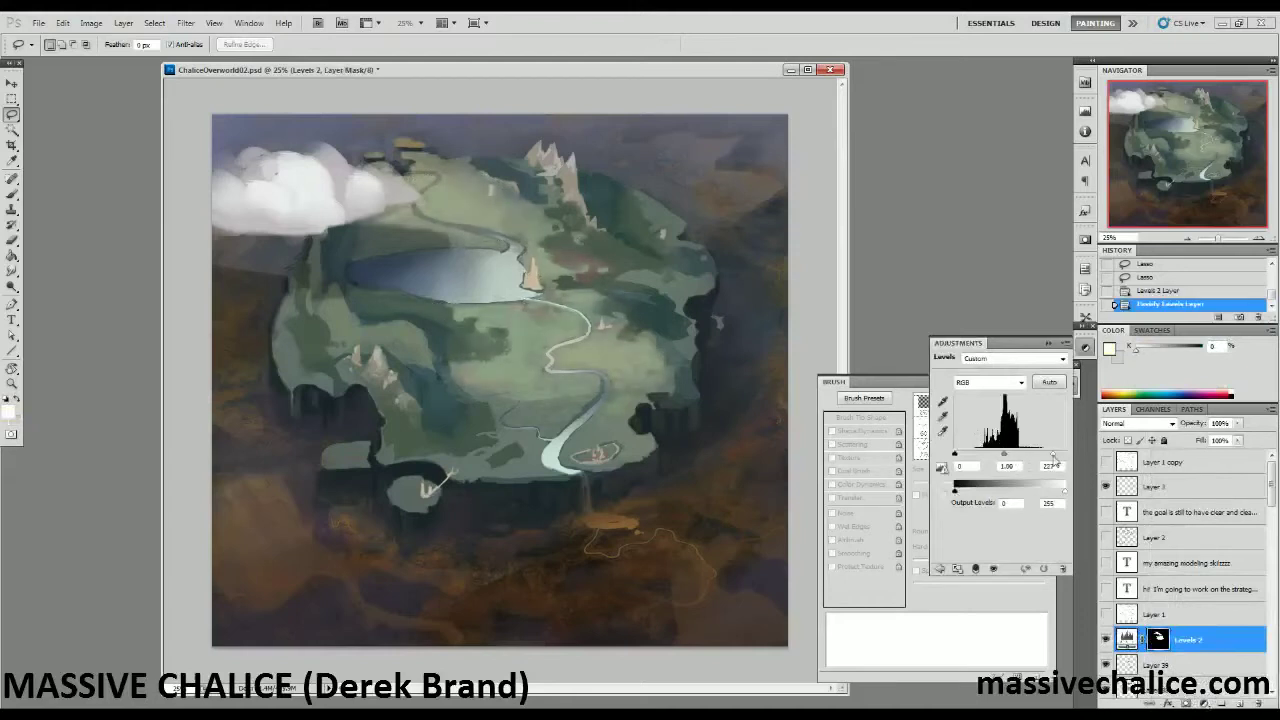
drag(958, 457, 962, 458)
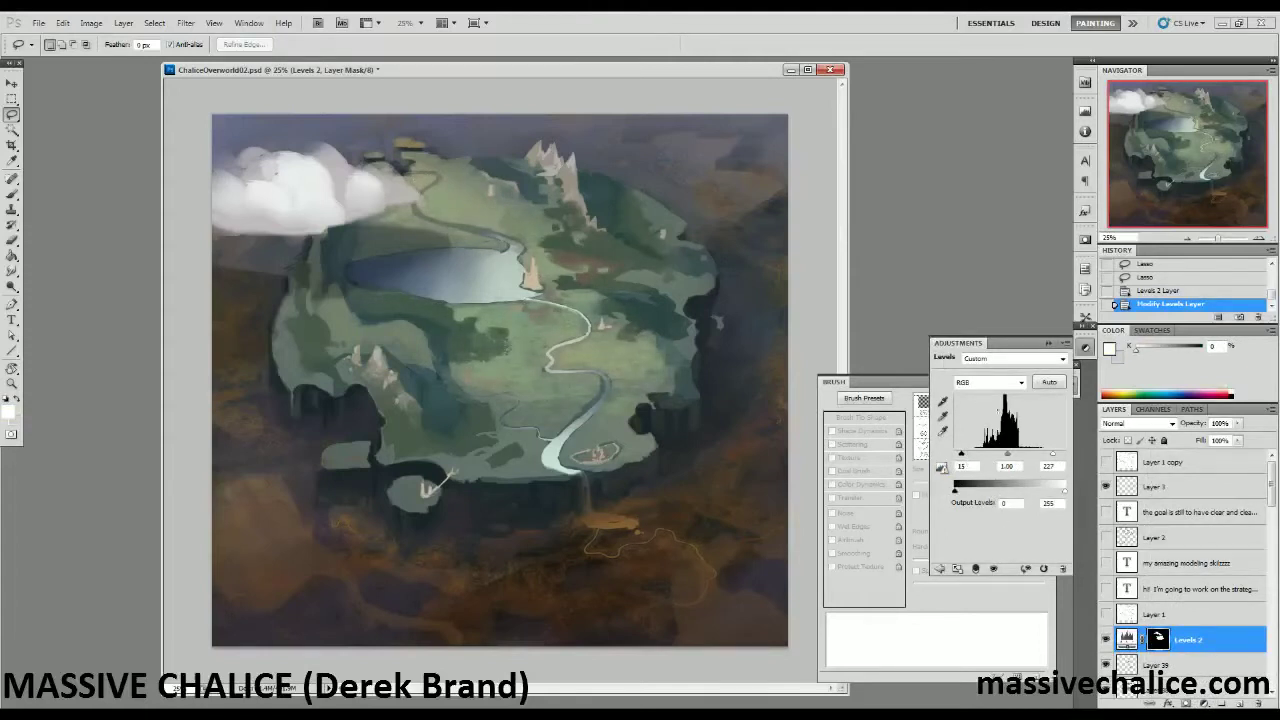
drag(1053, 456, 1048, 457)
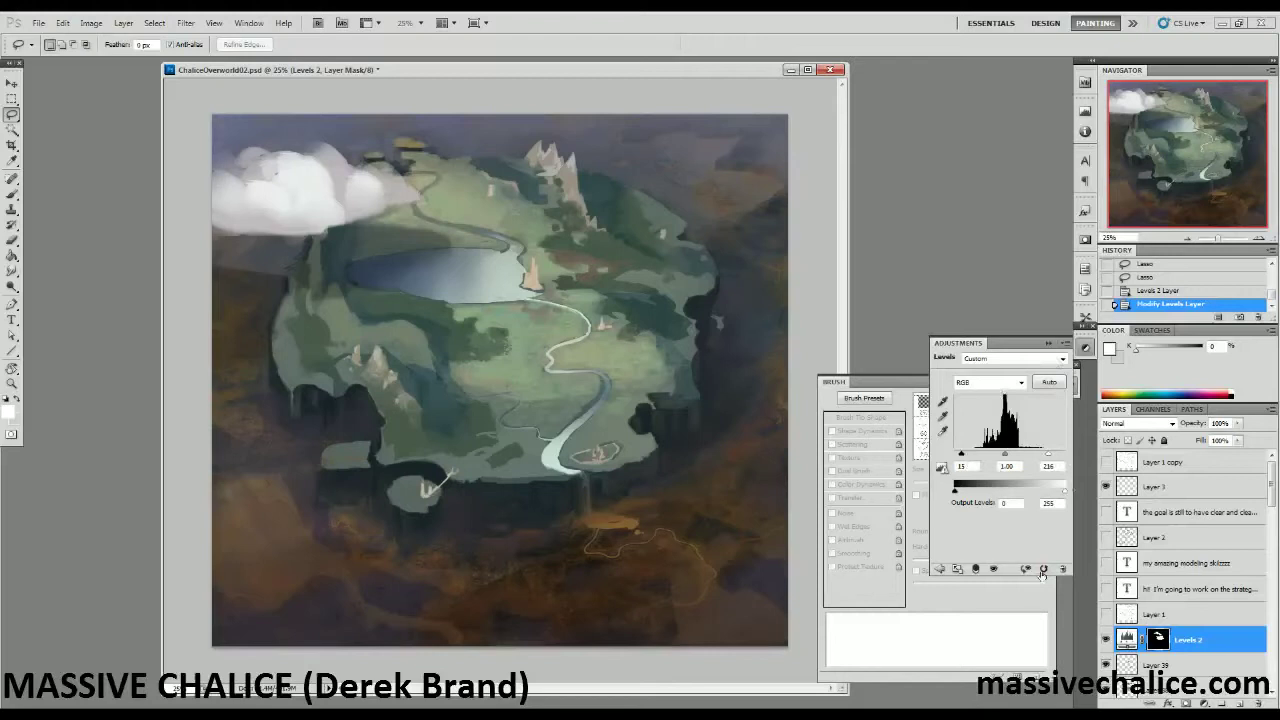
click(1084, 350)
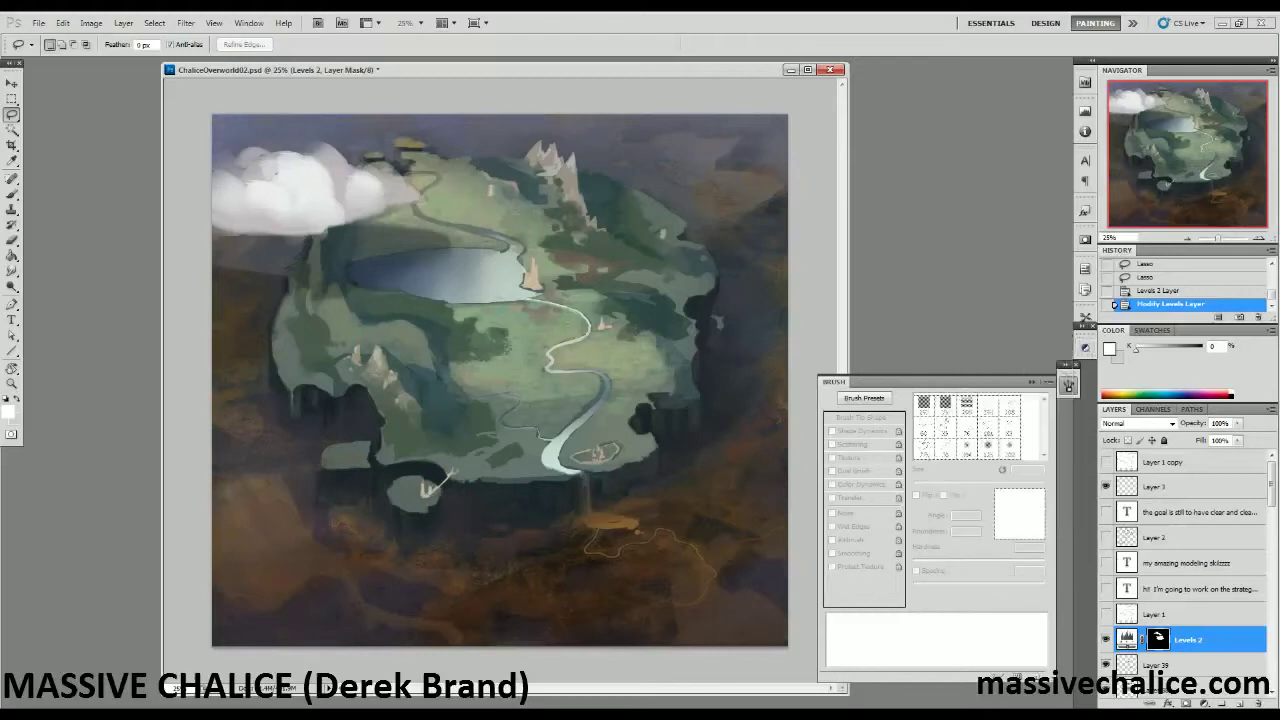
Paint white on the Levels mask over the rocky peaks on the island's near west side, progressively reducing the brush.
key(b)
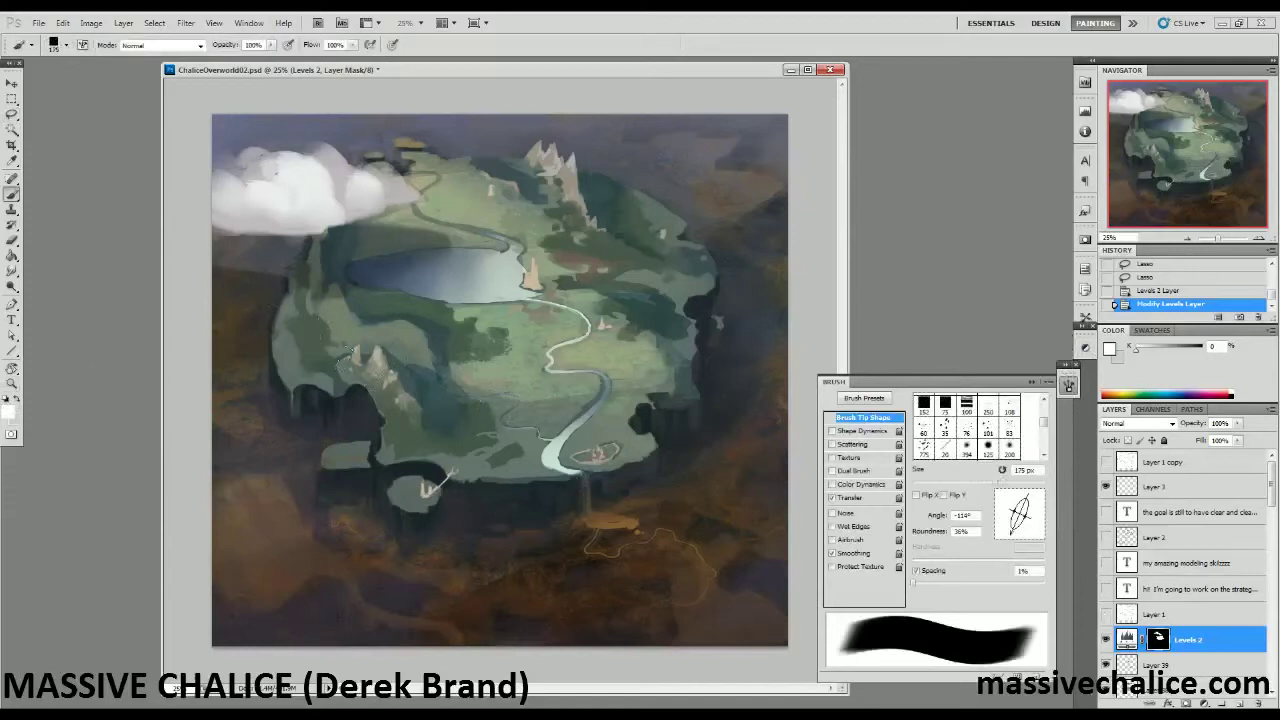
key(bracketleft)
drag(378, 354, 396, 403)
key(bracketleft)
mouse_move(376, 355)
mouse_down()
mouse_move(373, 373)
mouse_move(345, 368)
mouse_up()
key(bracketleft)
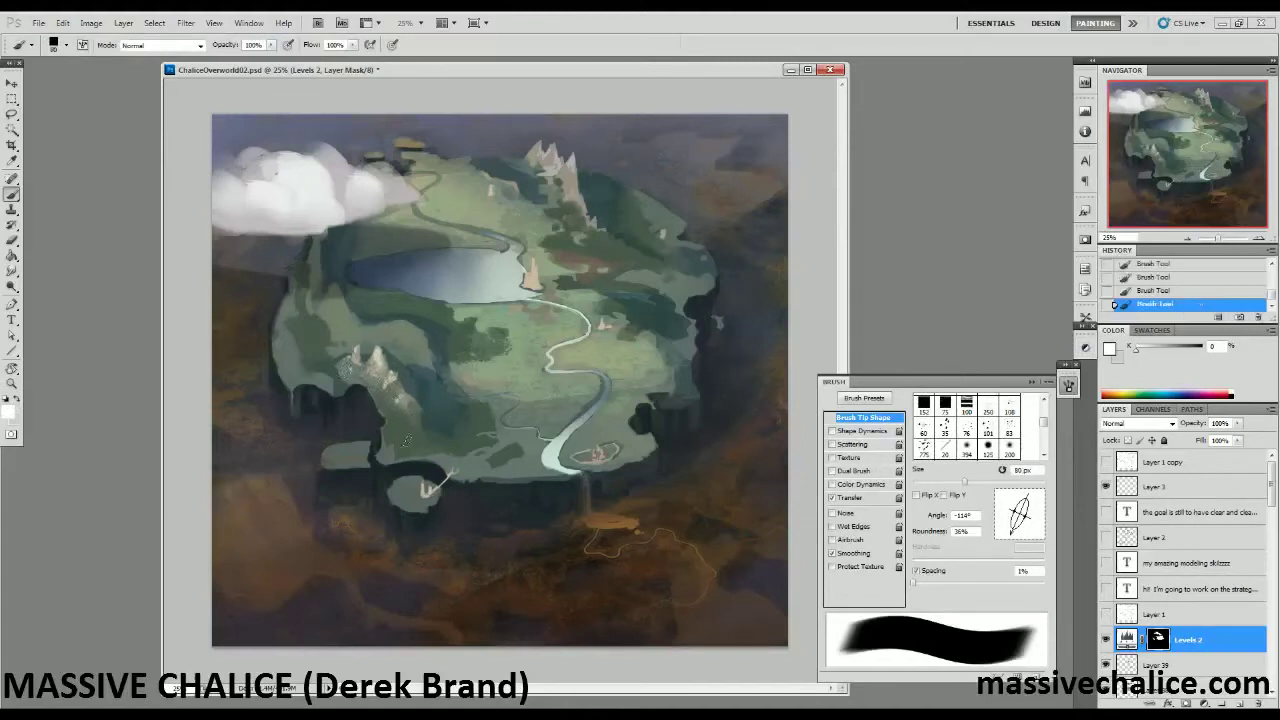
Extend the white masking to the slope below the western peaks and the terrain just beside them, varying the brush size.
drag(412, 434, 409, 426)
key(bracketright)
key(bracketright)
drag(338, 352, 345, 340)
key(bracketleft)
key(bracketleft)
key(bracketleft)
key(bracketleft)
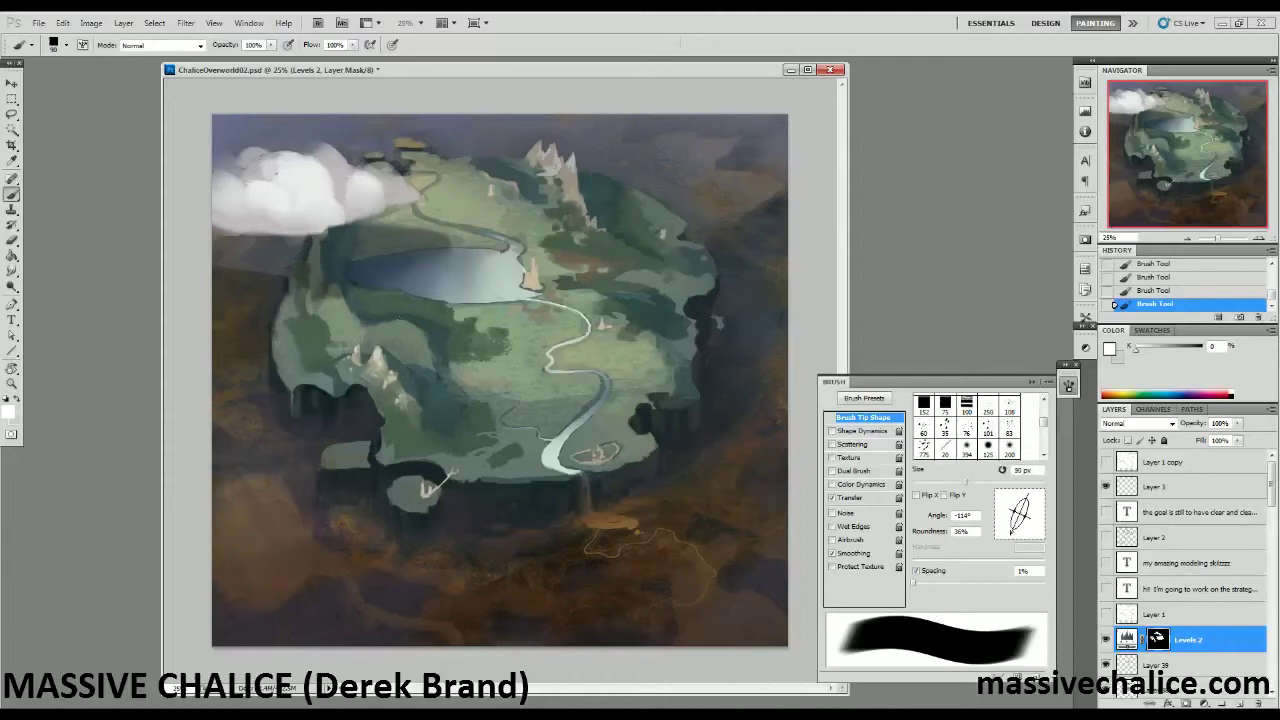
Paint white on the Levels mask over the far mountain peaks and the small tower near the island's eastern edge.
key(bracketright)
drag(566, 156, 560, 170)
key(bracketright)
key(bracketright)
key(bracketright)
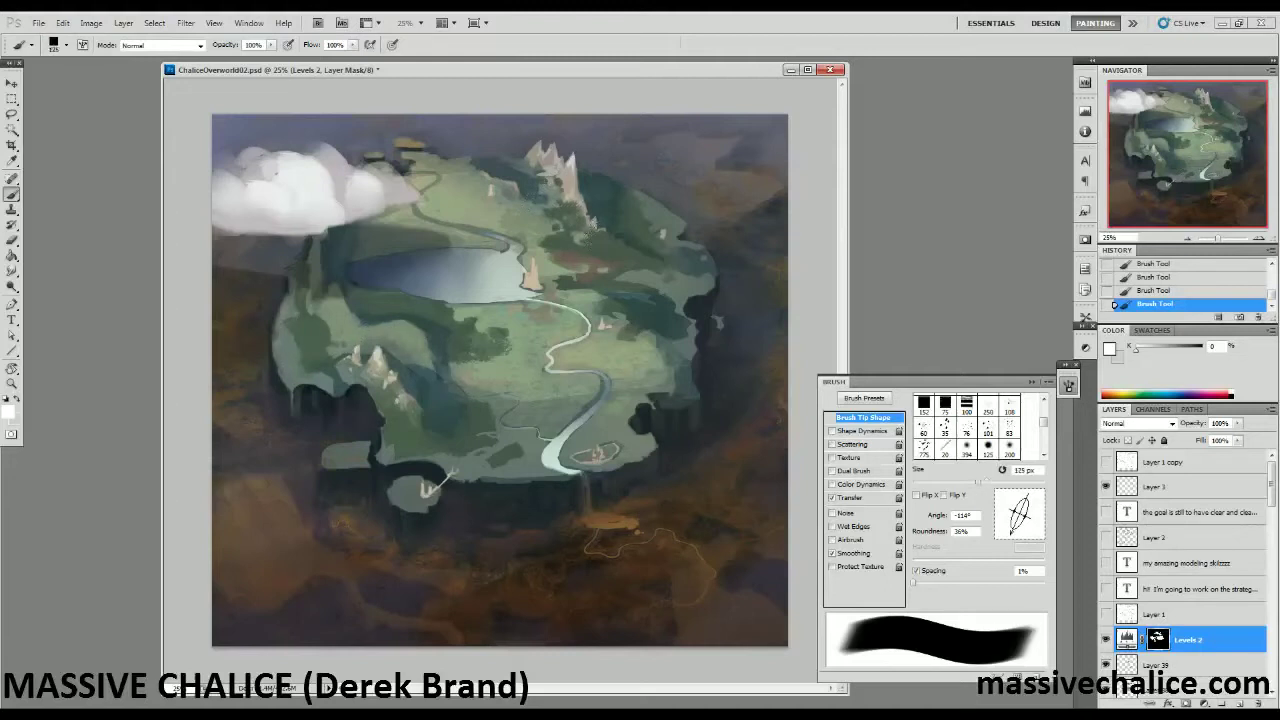
key(bracketleft)
key(bracketleft)
drag(664, 230, 662, 238)
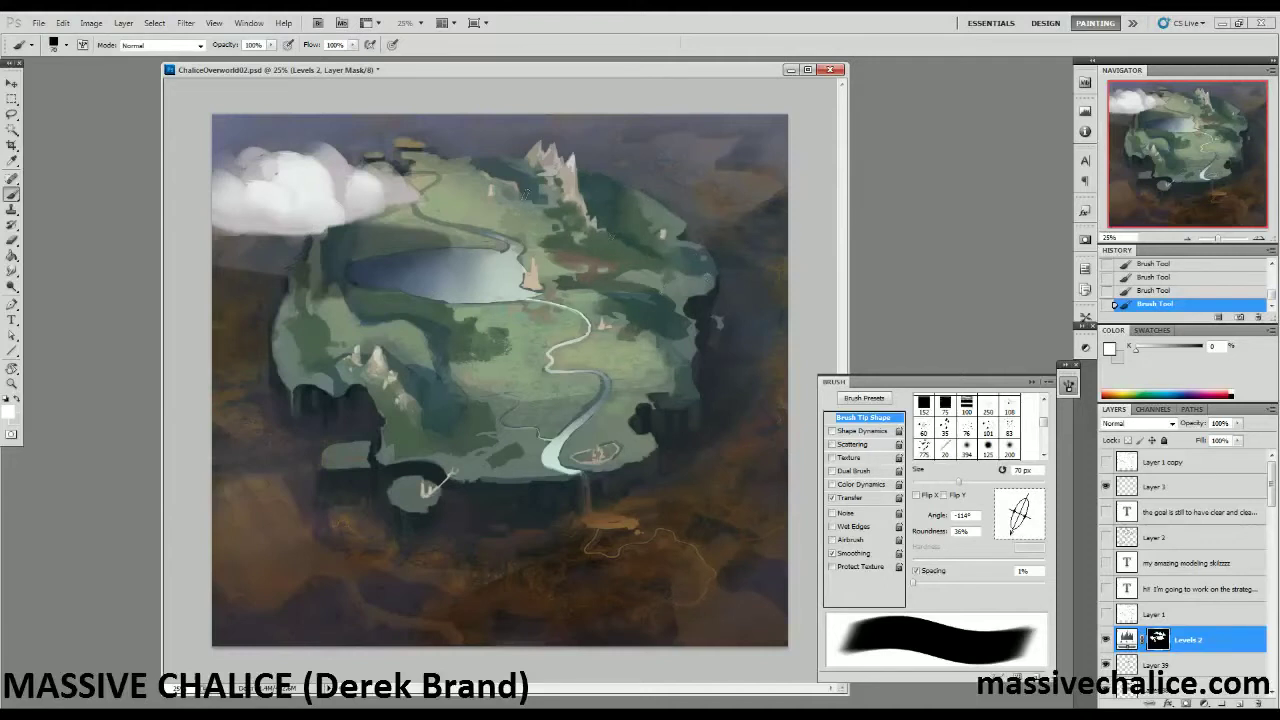
Enlarge the brush and paint the Levels mask white along the small near-side stream and the bridge to the islet.
key(bracketright)
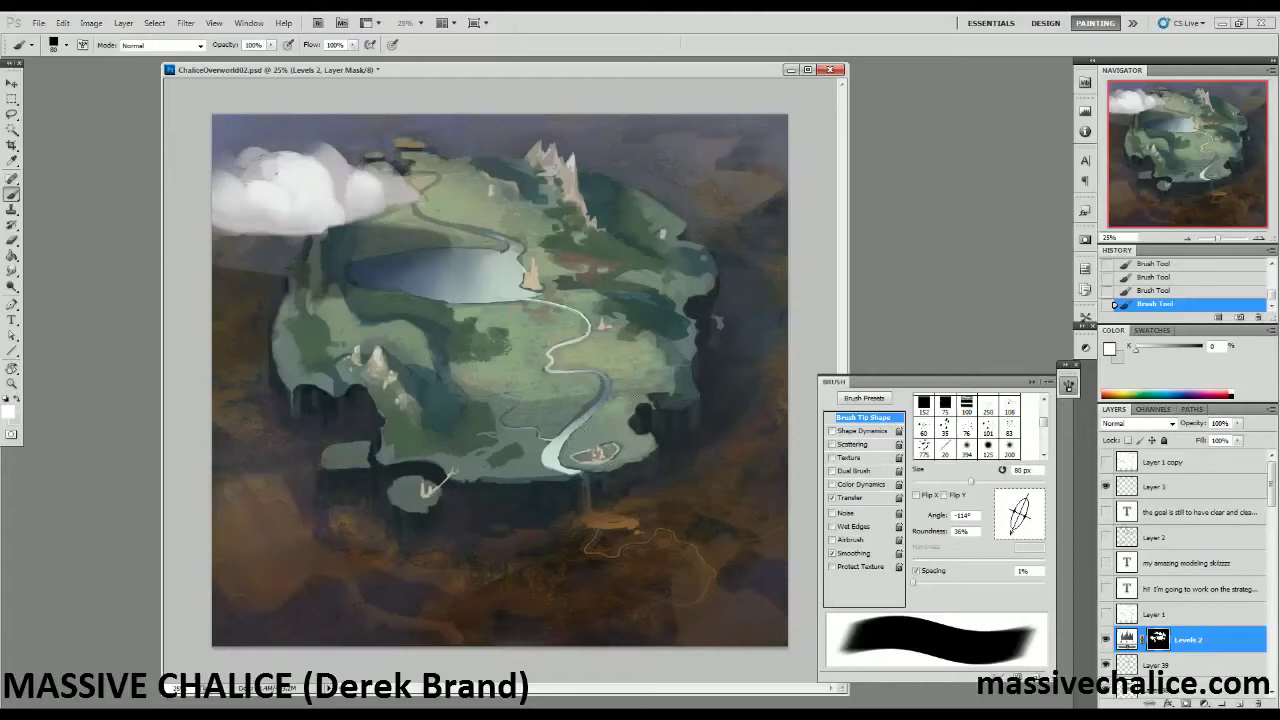
key(bracketright)
key(bracketright)
key(bracketright)
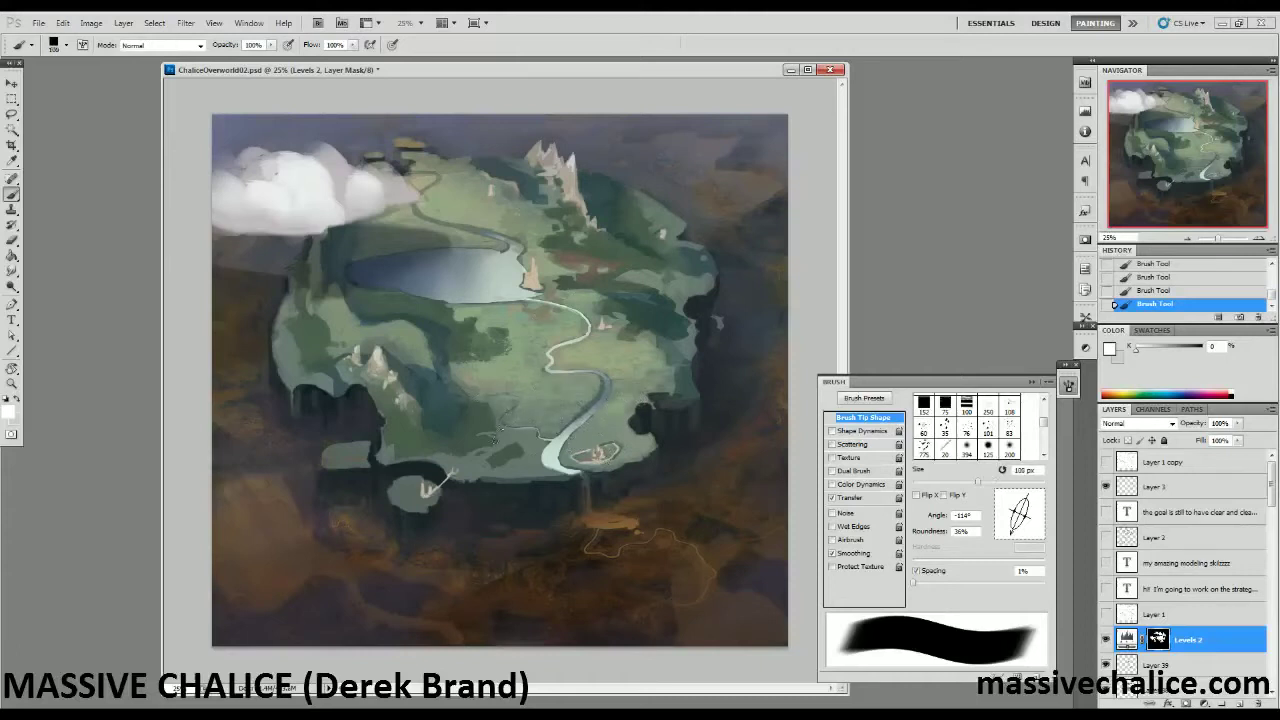
drag(498, 430, 544, 442)
drag(444, 478, 453, 474)
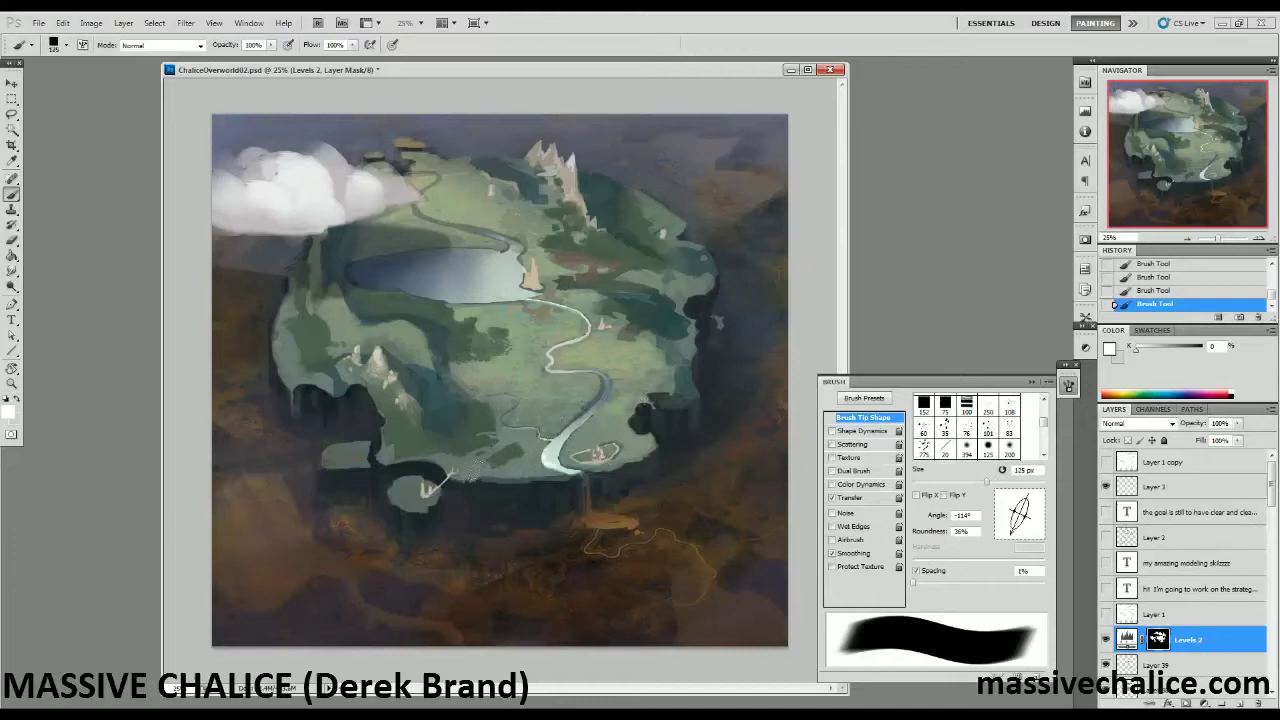
Brighten the lower river where it reaches the island's near edge by painting white on the Levels mask.
key(bracketright)
key(bracketright)
key(bracketright)
mouse_move(551, 463)
mouse_down()
mouse_move(579, 421)
mouse_move(568, 470)
mouse_up()
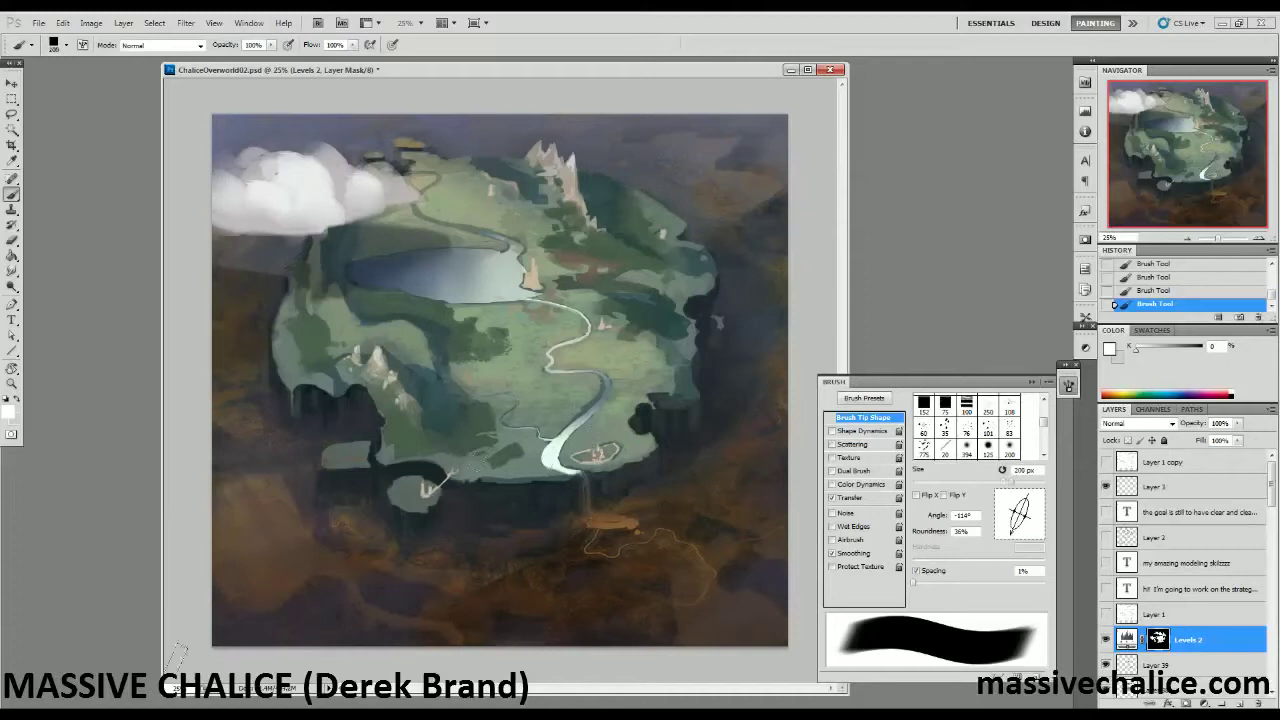
Brighten the lake's eastern end beside the tower with a large white mask stroke, and set the brush to 175 px.
key(bracketright)
key(bracketright)
mouse_move(501, 287)
mouse_down()
mouse_move(524, 262)
mouse_move(518, 280)
mouse_move(528, 274)
mouse_move(514, 286)
mouse_move(510, 262)
mouse_move(482, 280)
mouse_move(512, 292)
mouse_up()
key(bracketleft)
key(bracketleft)
key(bracketleft)
key(bracketright)
key(bracketright)
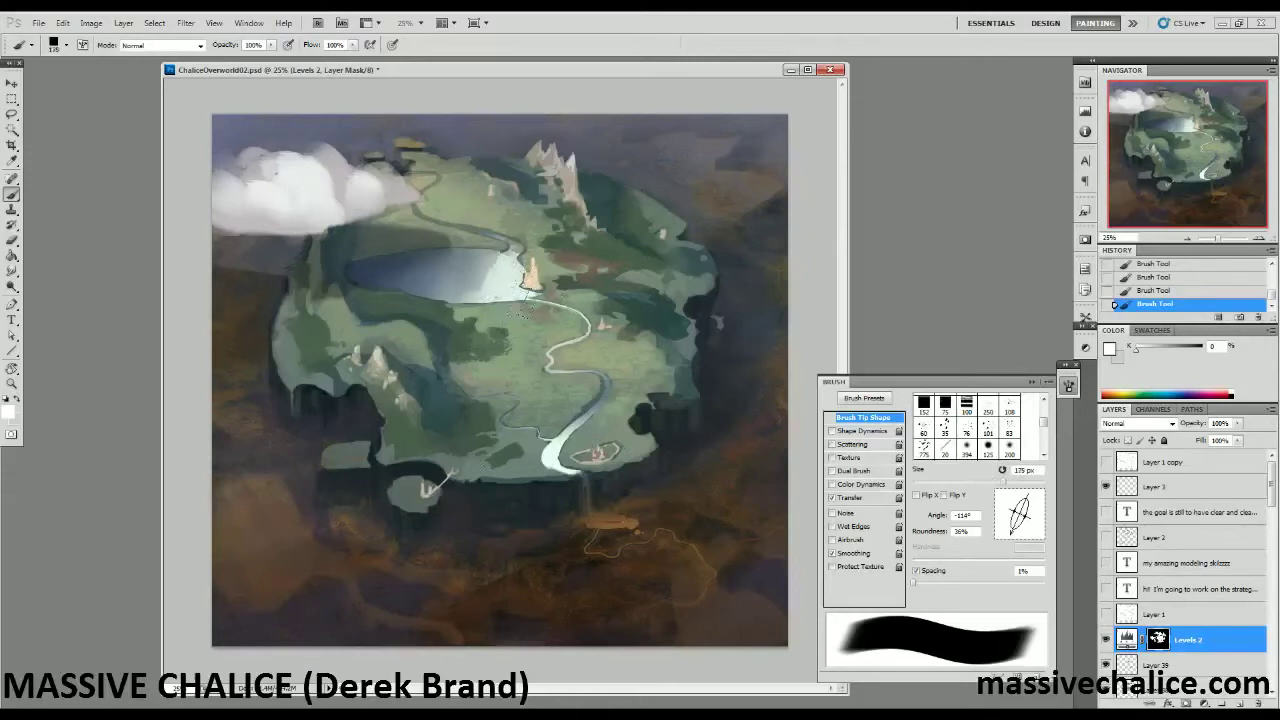
Switch the painting colour to black and choose the "a soft airbrush" preset.
click(16, 398)
click(20, 45)
click(51, 200)
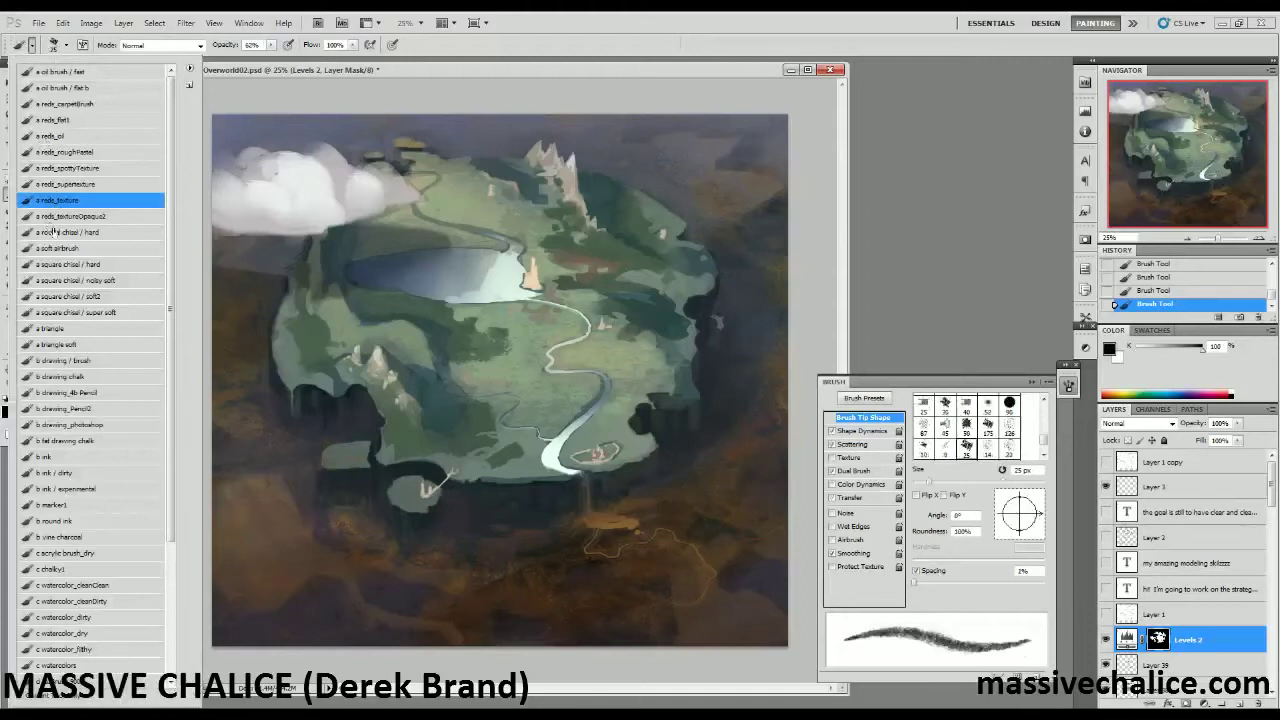
click(32, 47)
click(32, 47)
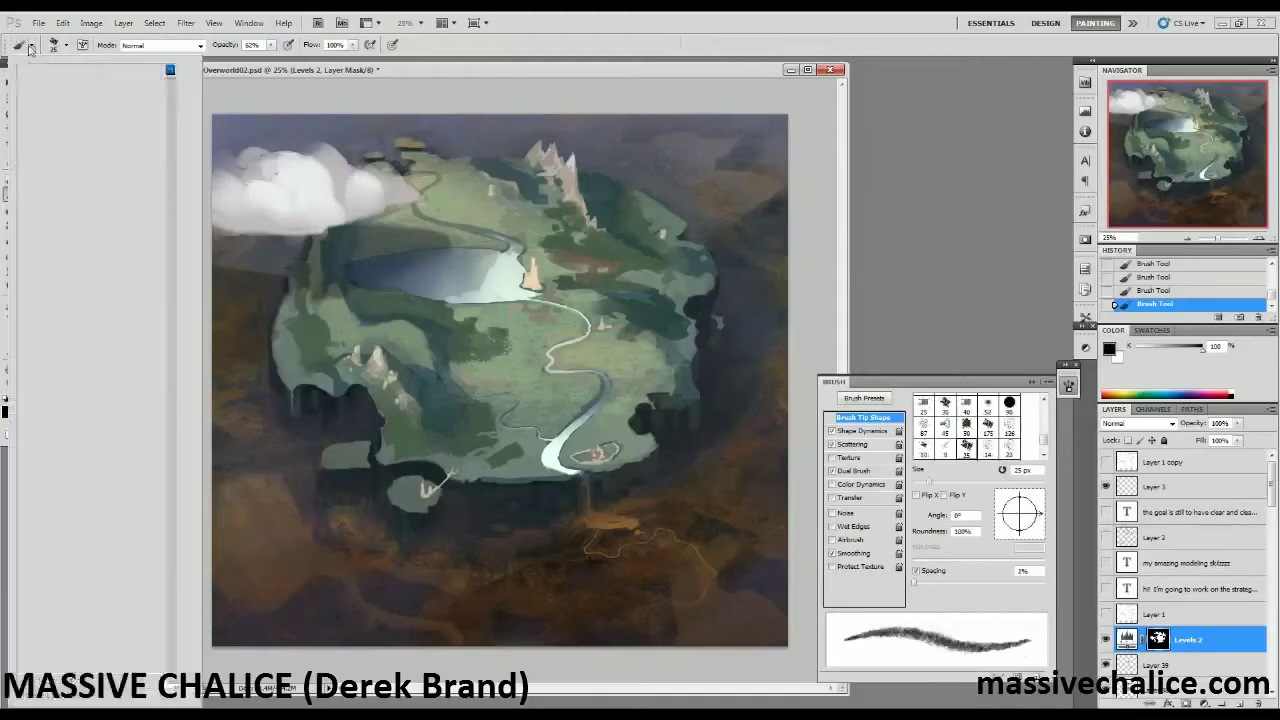
click(52, 247)
key(Return)
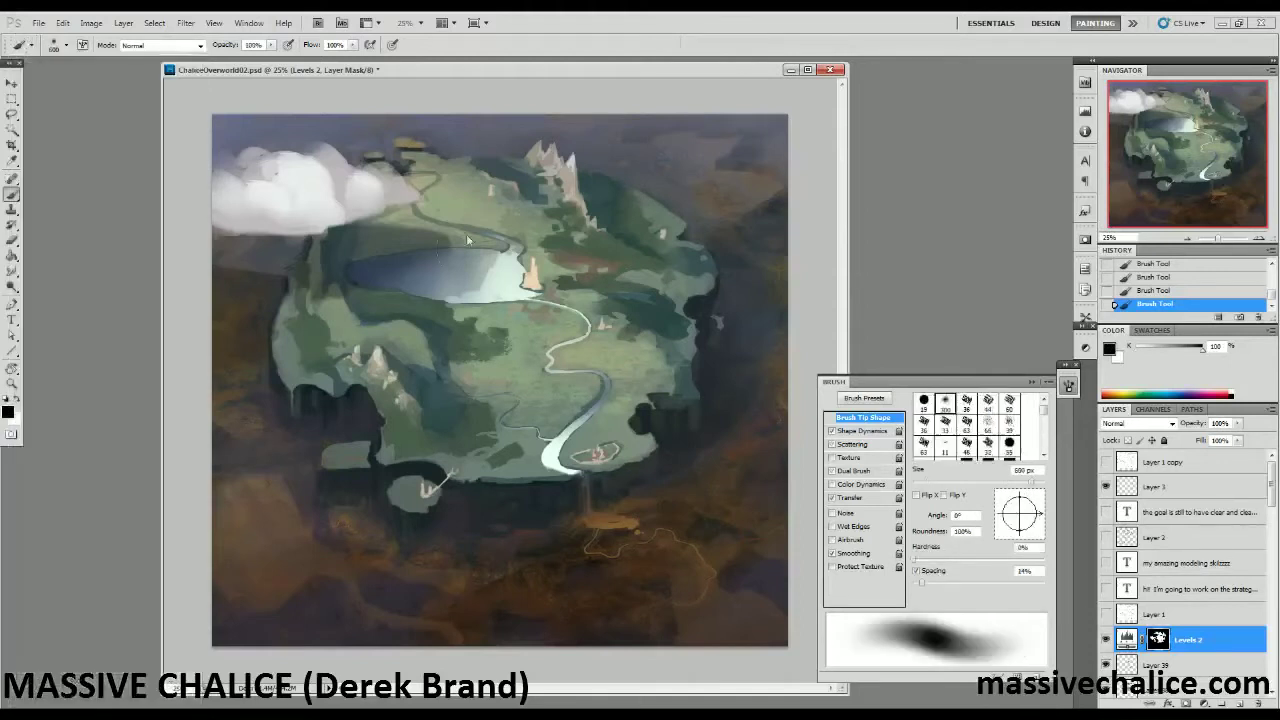
Soften the brightening at the lake's eastern end with black airbrush strokes at 175 px on the Levels mask, and shrink the brush considerably.
key(bracketleft)
key(bracketleft)
key(bracketleft)
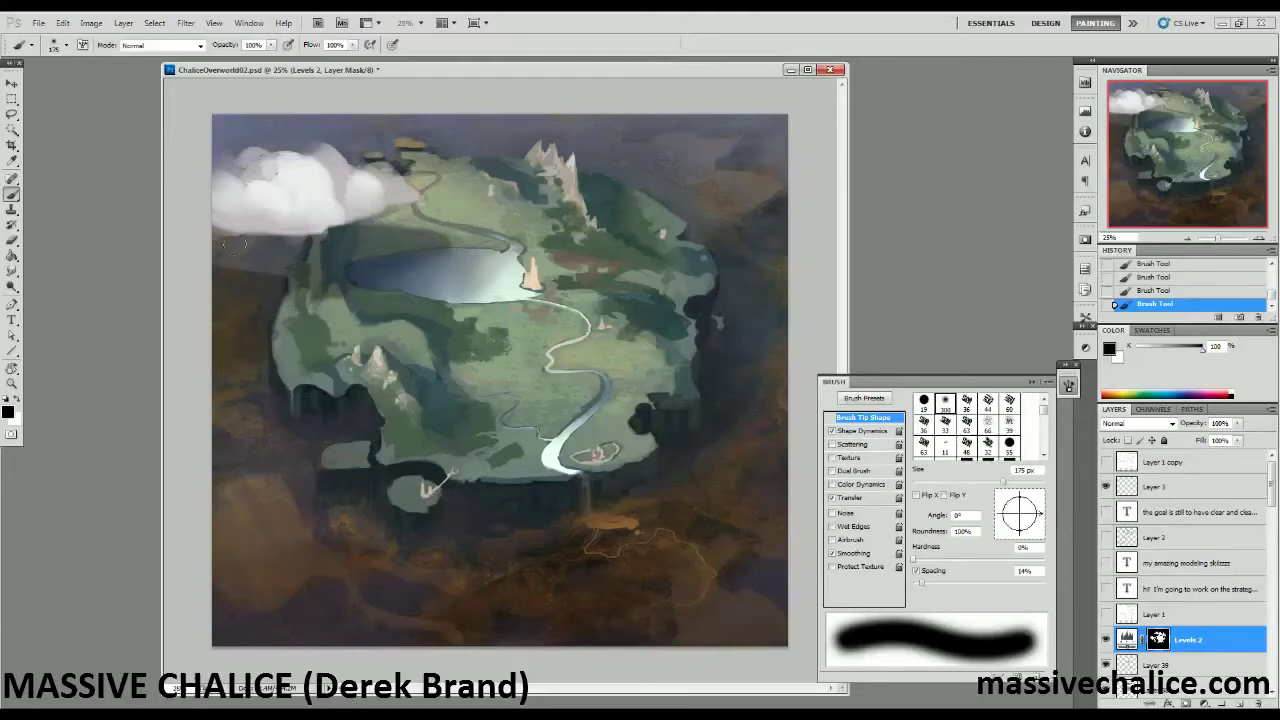
key(bracketleft)
key(bracketleft)
key(bracketleft)
key(bracketleft)
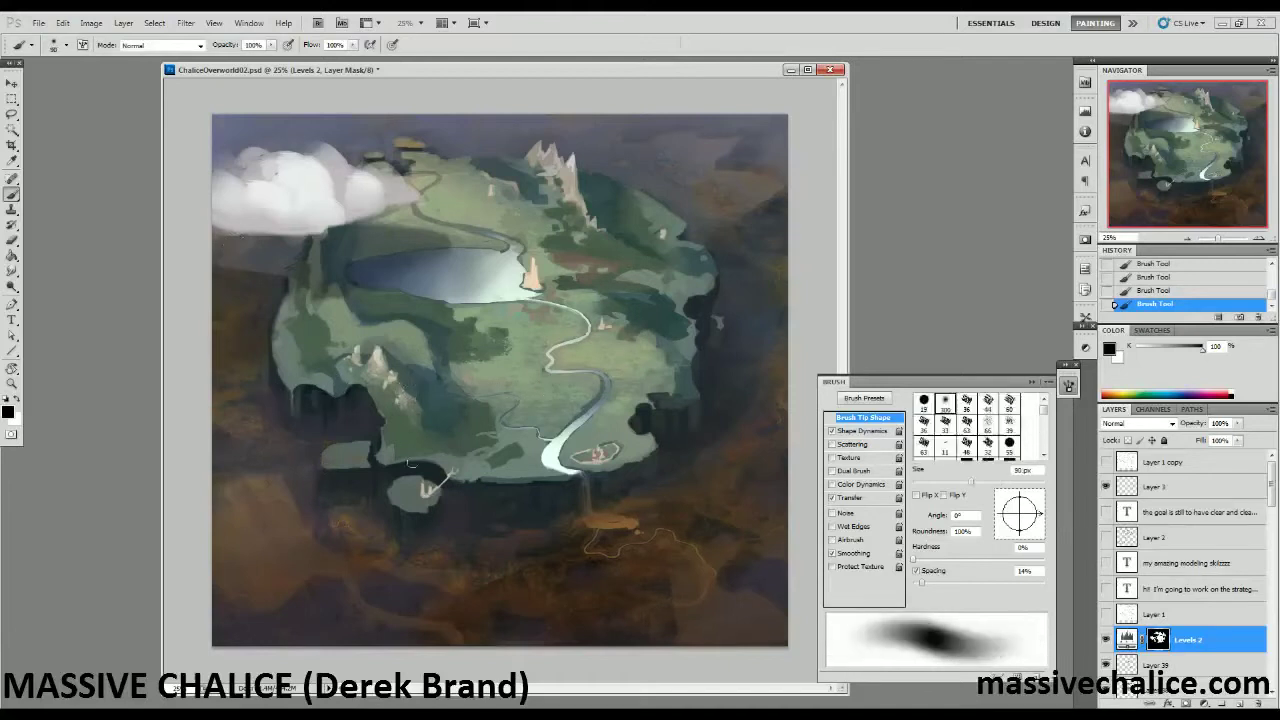
key(bracketleft)
key(bracketleft)
key(bracketleft)
key(bracketleft)
key(bracketleft)
key(bracketleft)
key(bracketleft)
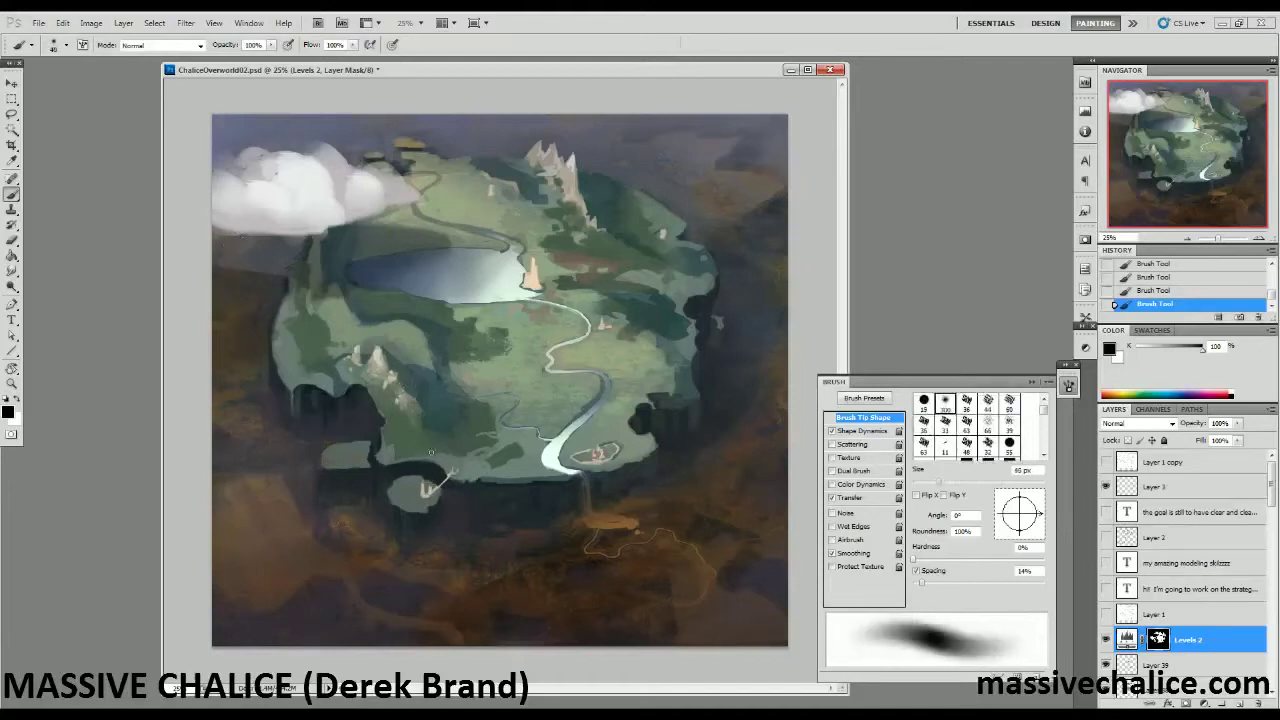
Examine the whole painting at thumbnail size to judge its overall light and contrast.
click(11, 384)
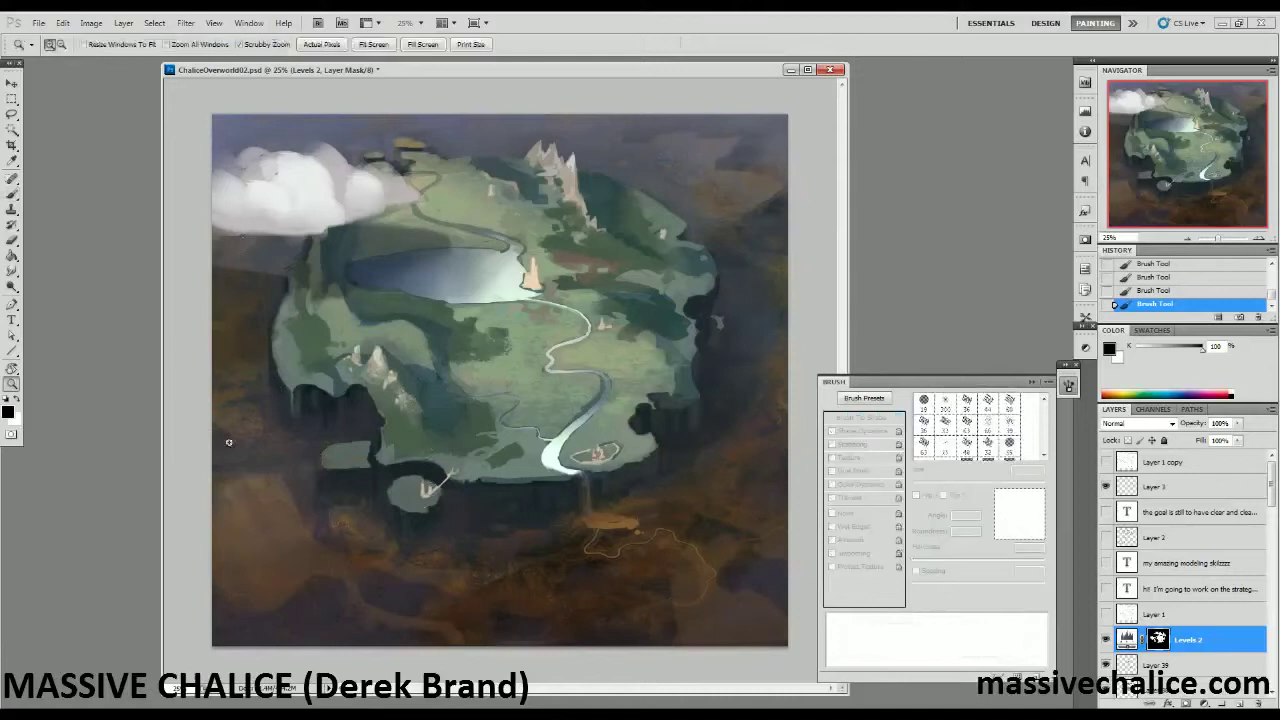
alt+click(246, 472)
alt+click(202, 368)
alt+click(200, 366)
alt+click(200, 366)
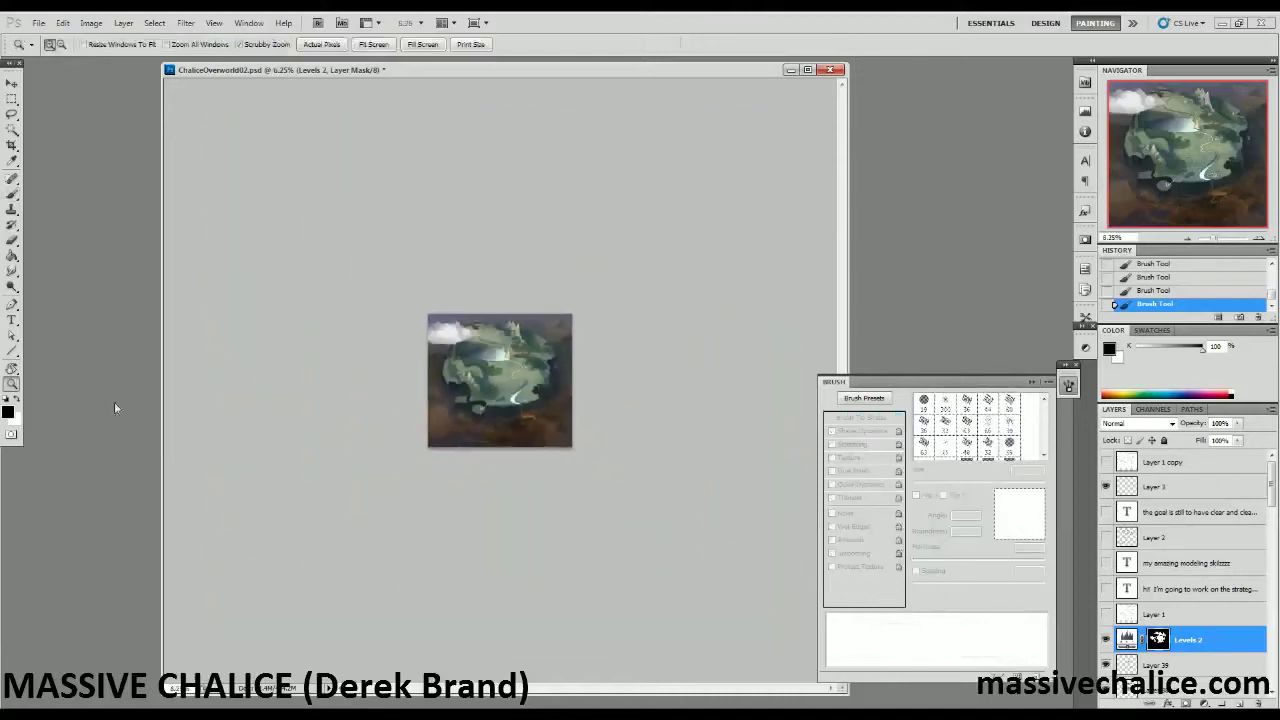
click(438, 473)
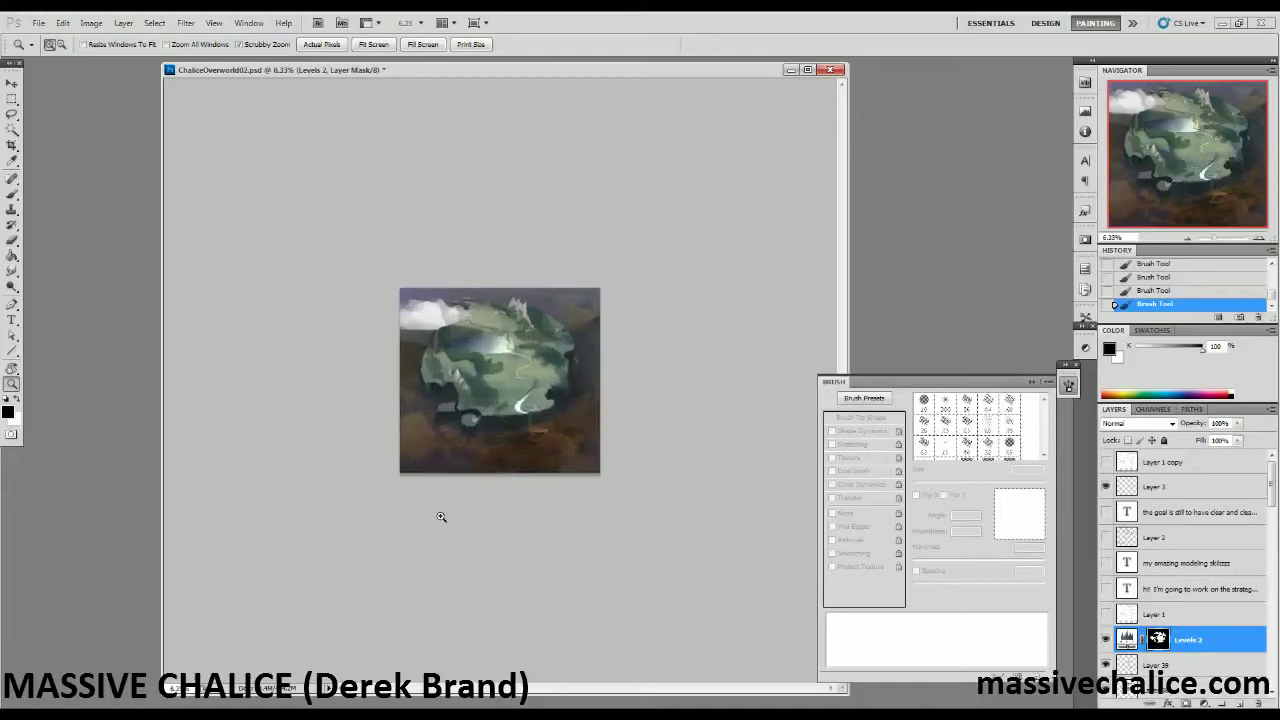
click(341, 540)
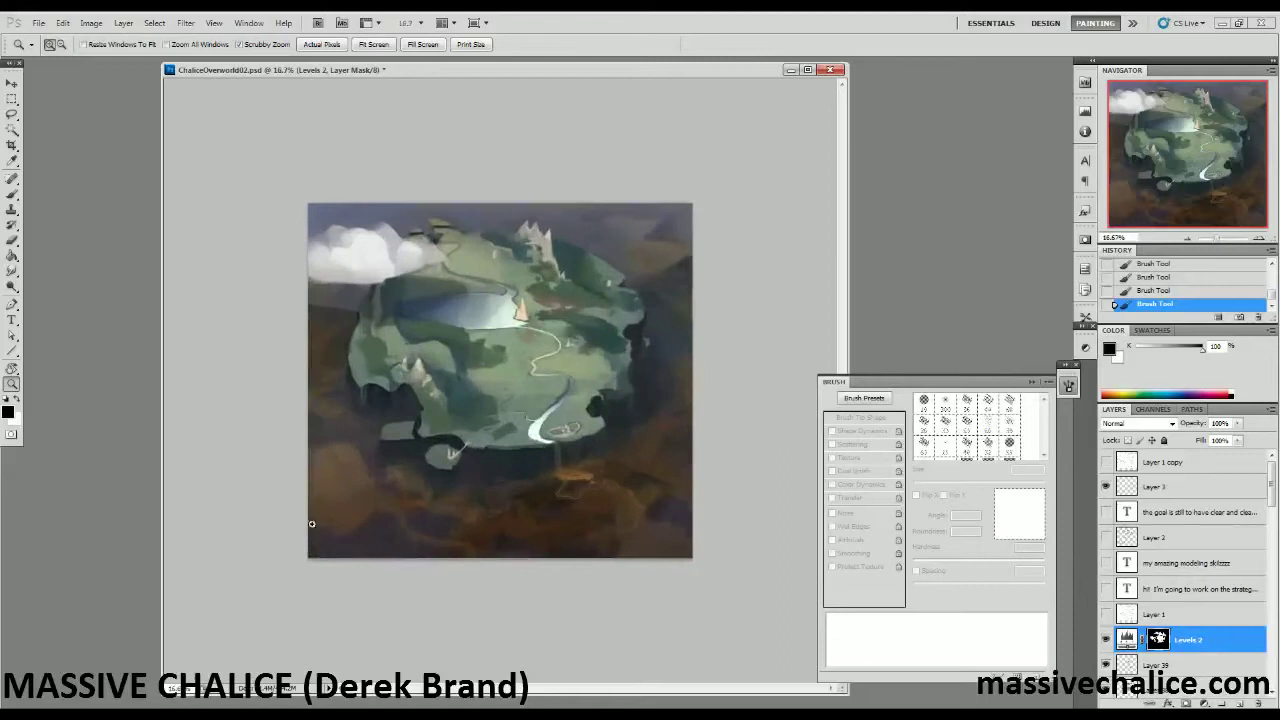
Lasso the brown landscape below and around the floating island, following the island's underside down to the canvas edges.
key(l)
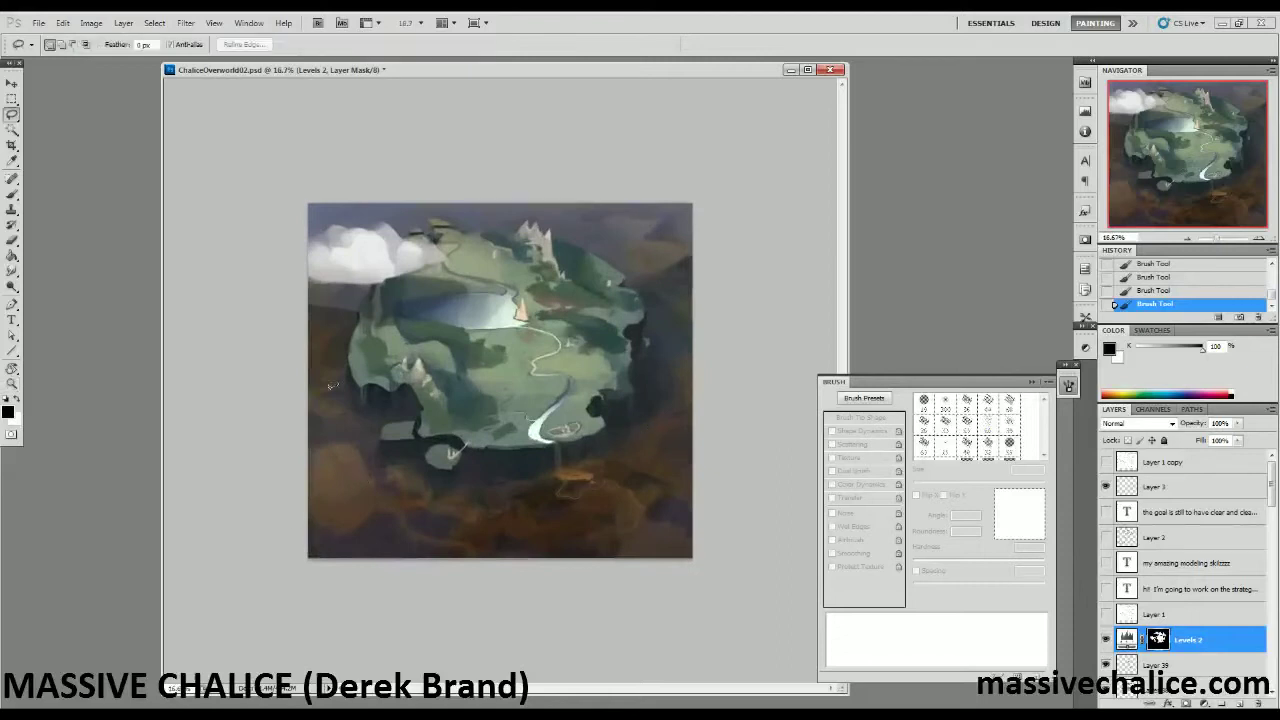
mouse_move(705, 334)
mouse_down()
mouse_move(659, 352)
mouse_move(646, 424)
mouse_move(618, 444)
mouse_up()
mouse_move(520, 489)
mouse_down()
mouse_move(431, 498)
mouse_move(408, 468)
mouse_move(389, 443)
mouse_up()
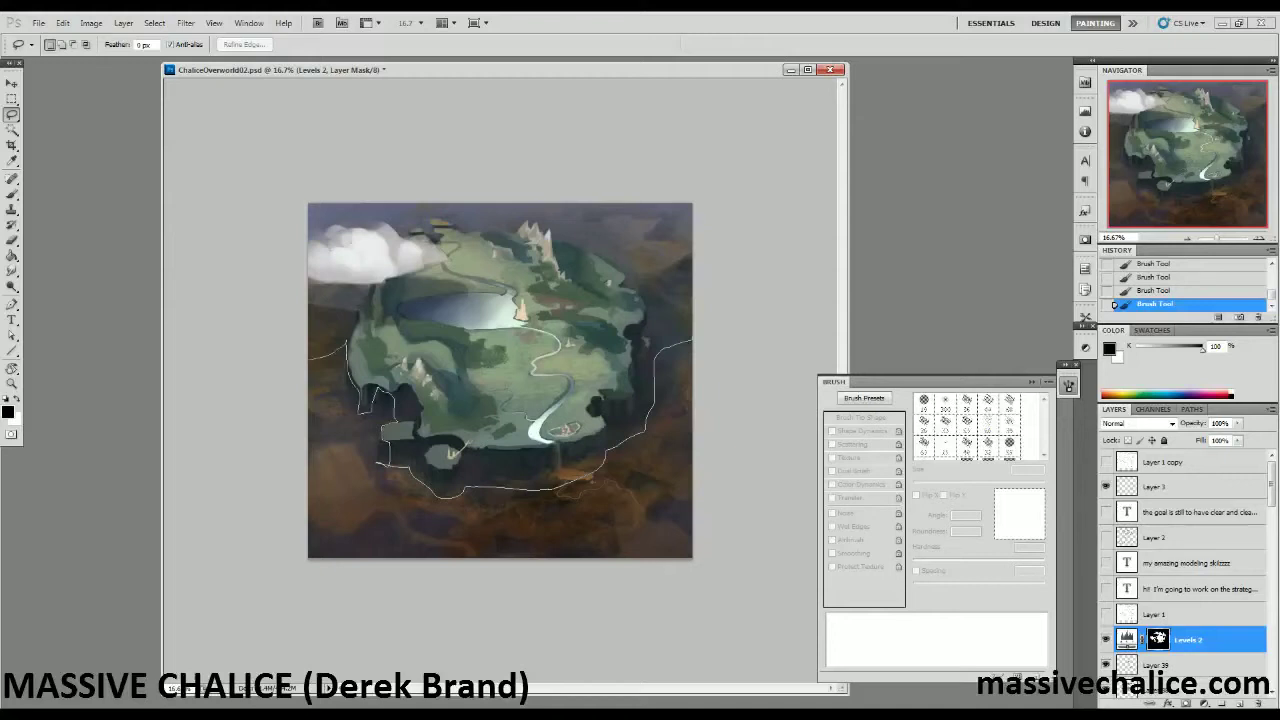
mouse_move(548, 560)
mouse_down()
mouse_move(688, 560)
mouse_move(694, 341)
mouse_up()
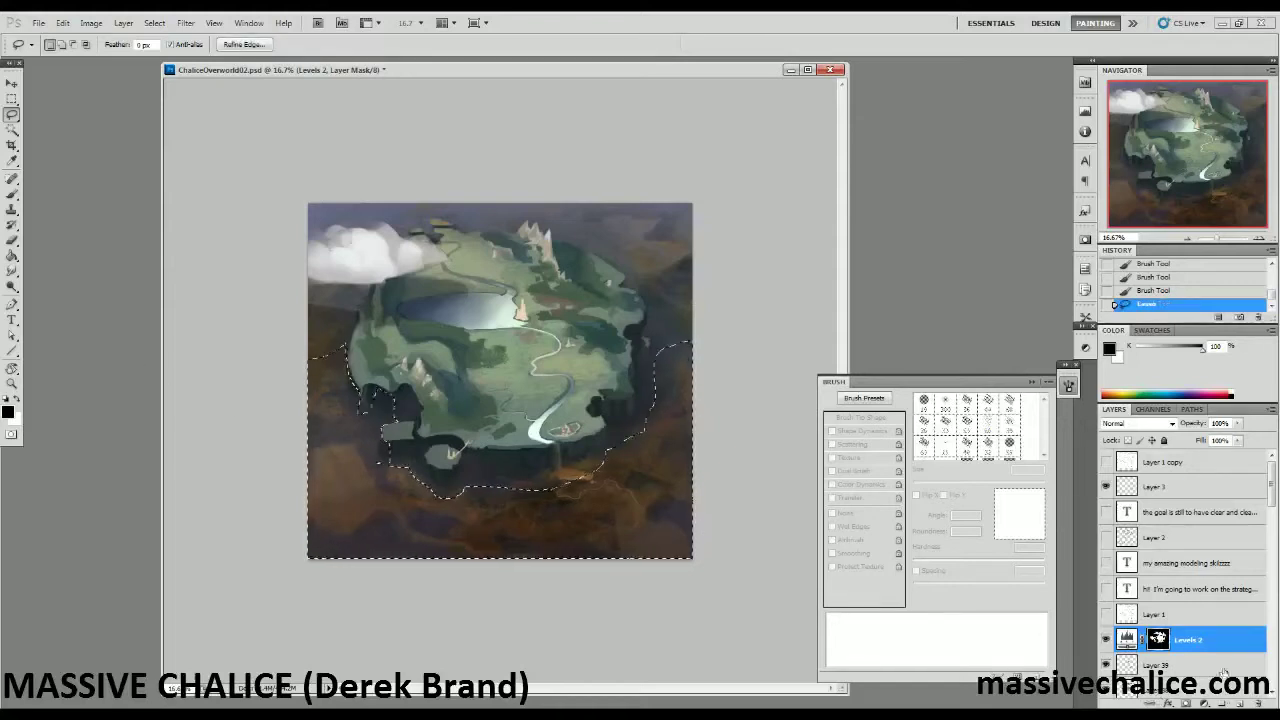
Add a Levels adjustment layer to the selected brown landscape with input black at 12 and input white at 215.
click(1205, 703)
click(1145, 491)
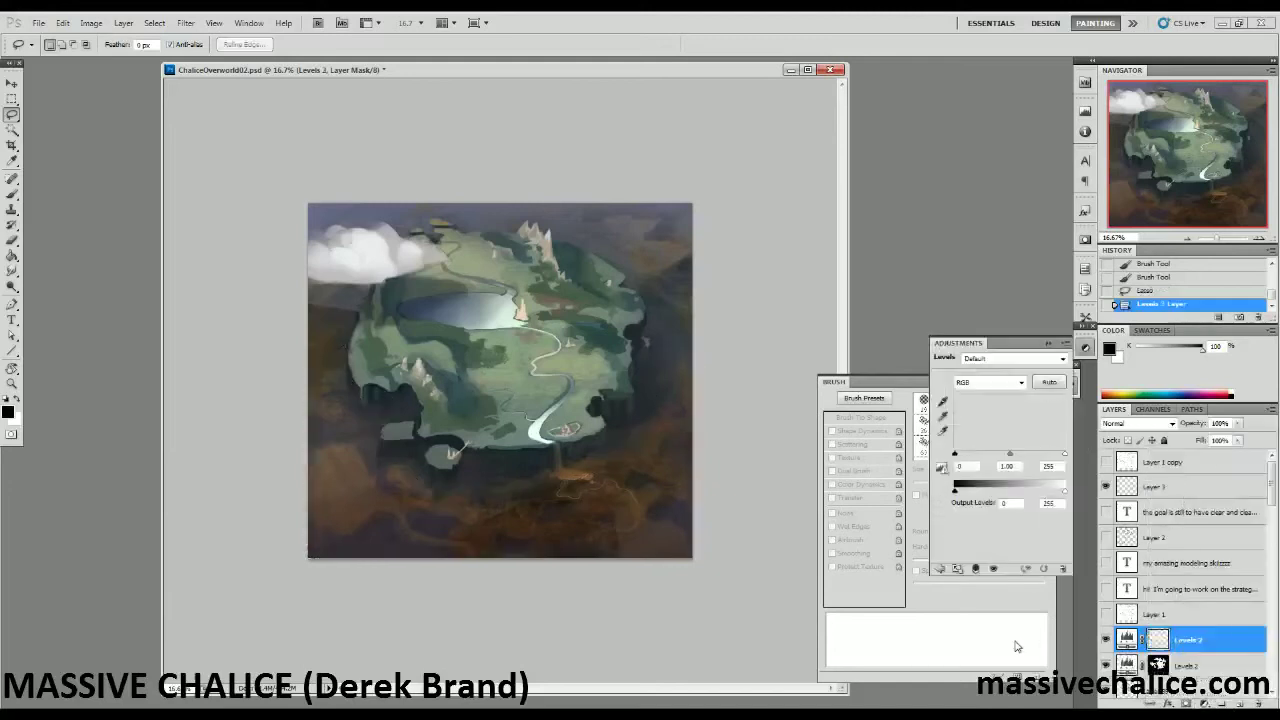
mouse_move(1009, 454)
mouse_down()
mouse_move(1024, 458)
mouse_move(1008, 458)
mouse_up()
drag(1063, 455, 1047, 455)
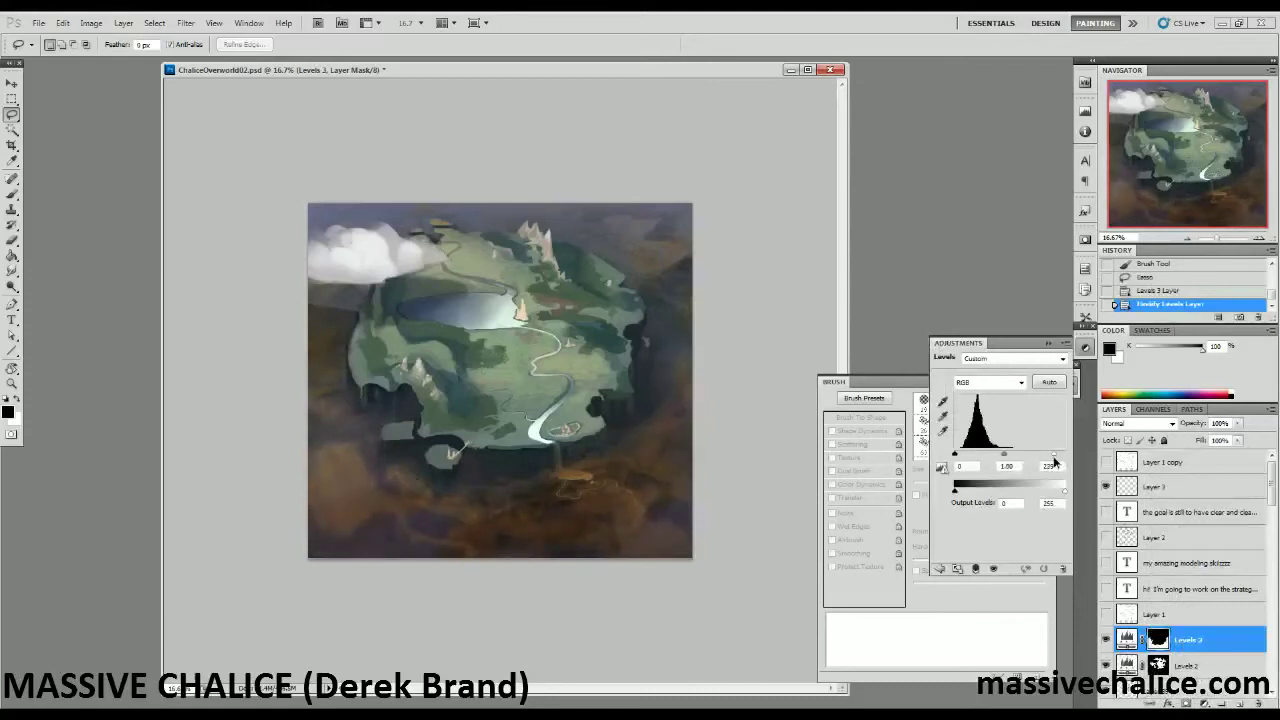
drag(957, 459, 962, 466)
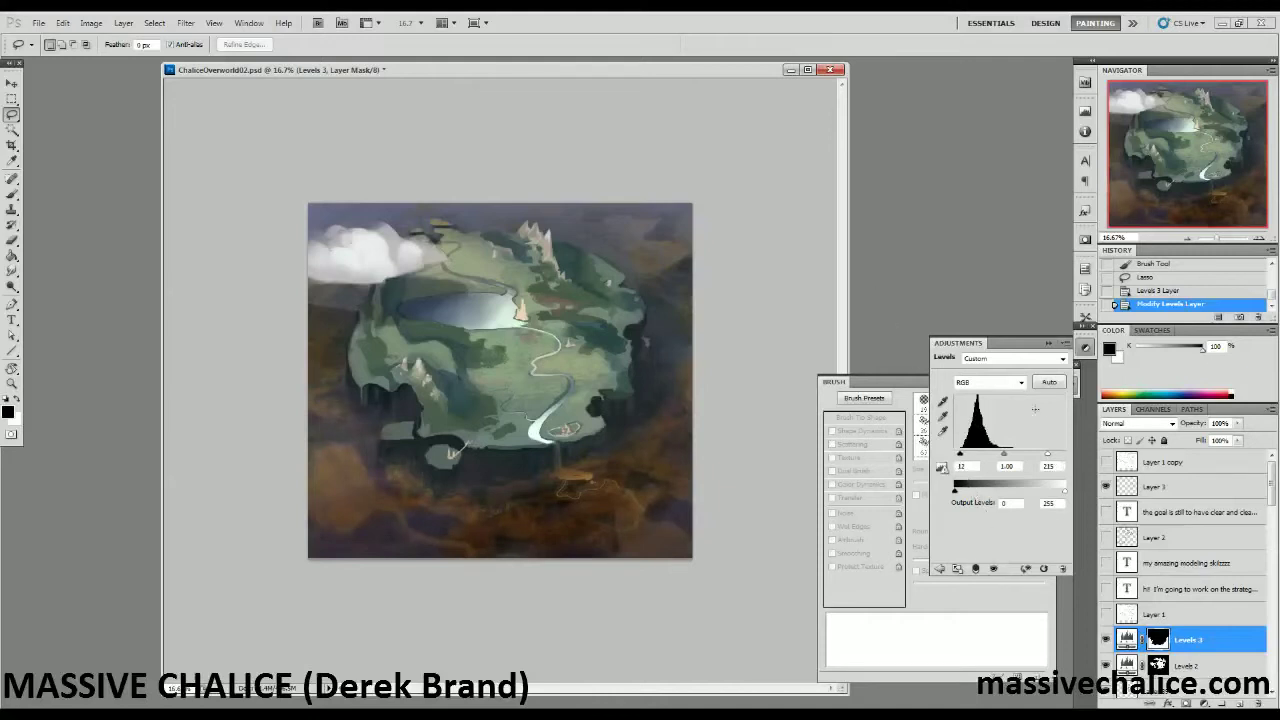
click(1083, 347)
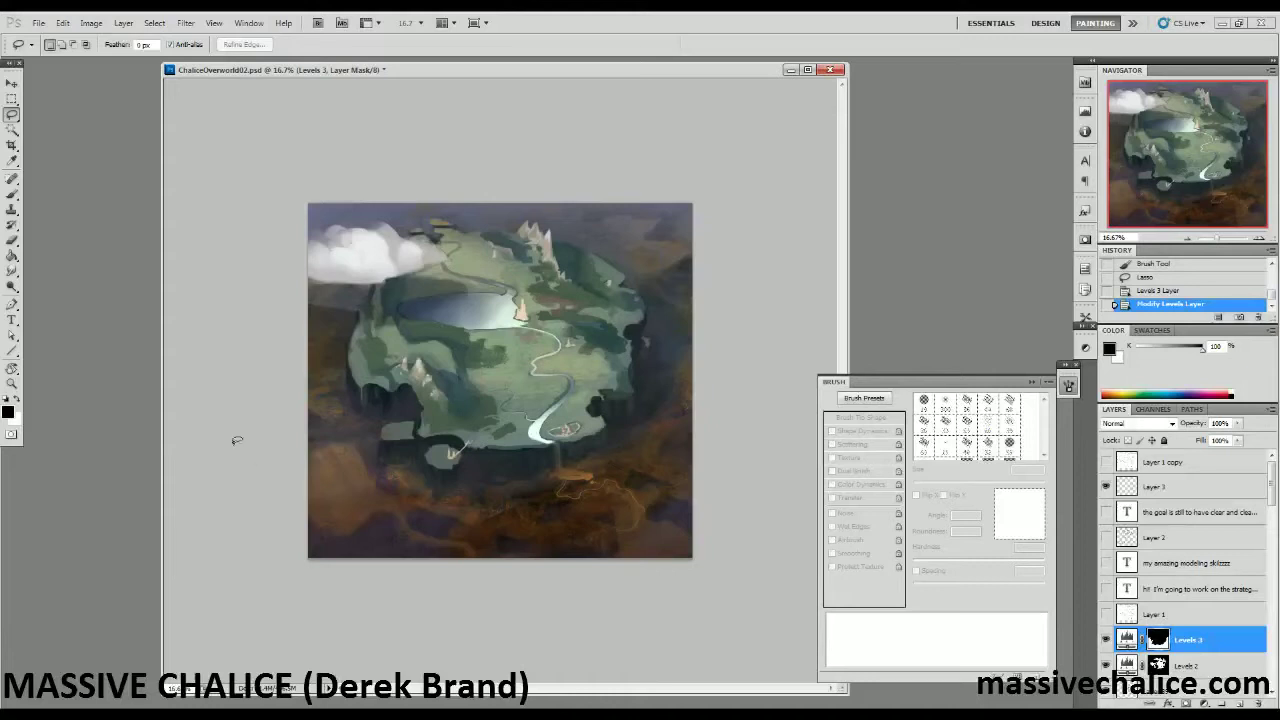
key(z)
click(280, 474)
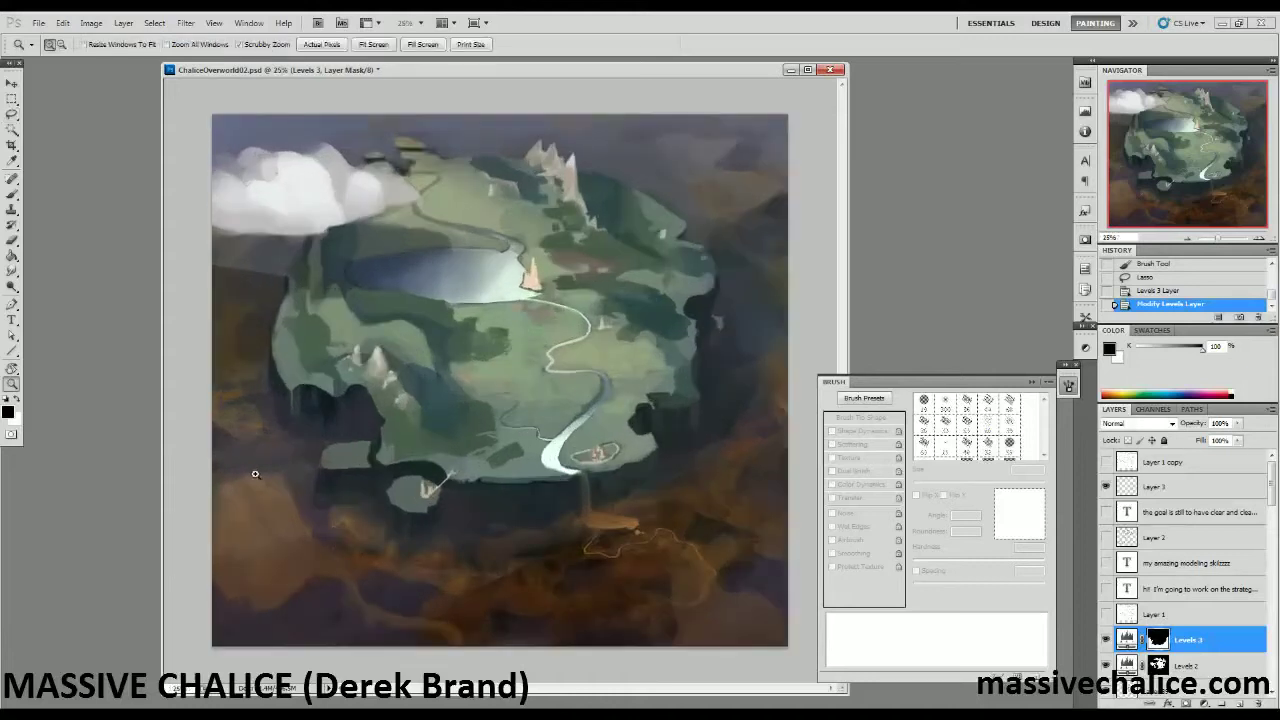
Add a new layer above the landscape's Levels adjustment and load a hard-edged, angled brush preset for painting on it.
alt+click(232, 508)
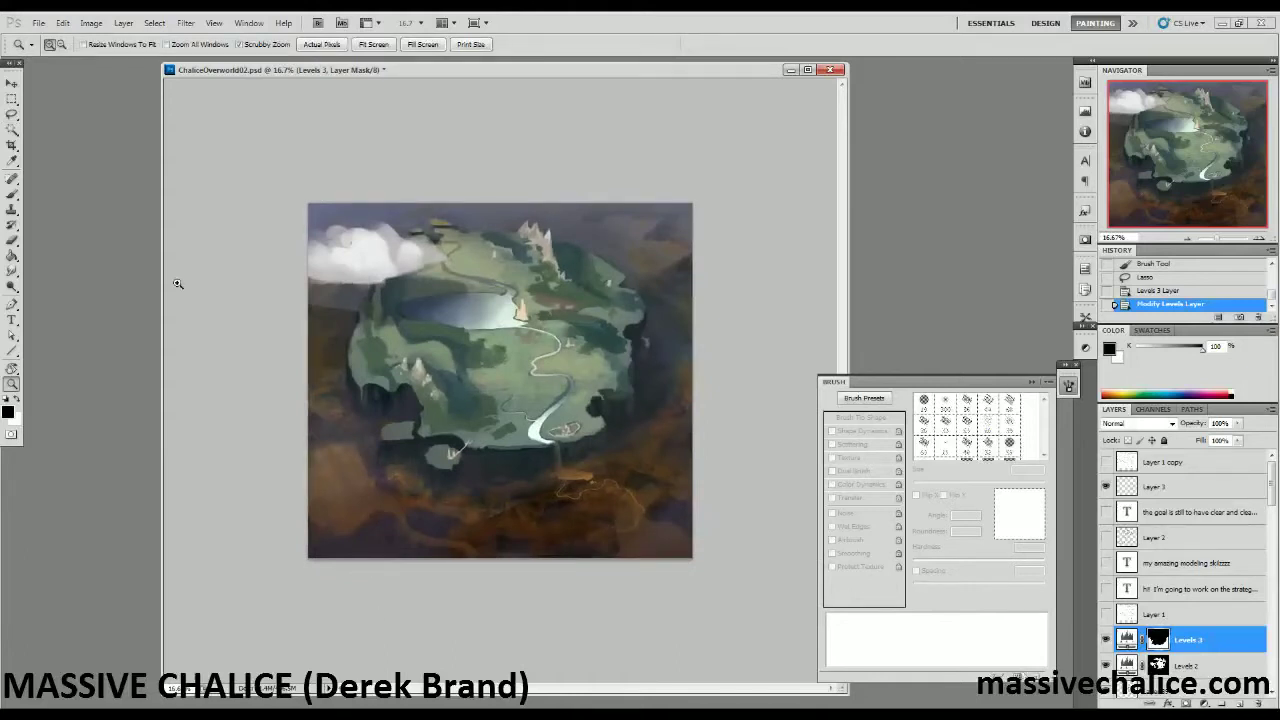
click(342, 452)
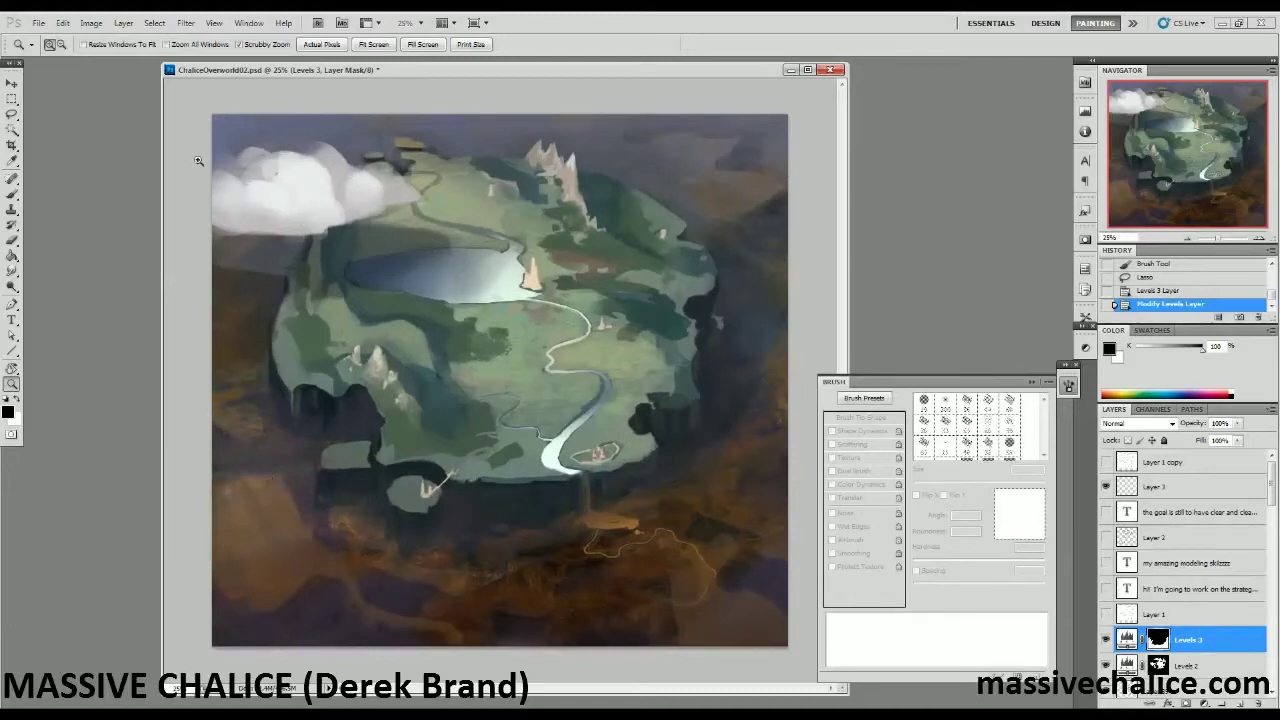
click(455, 325)
key(b)
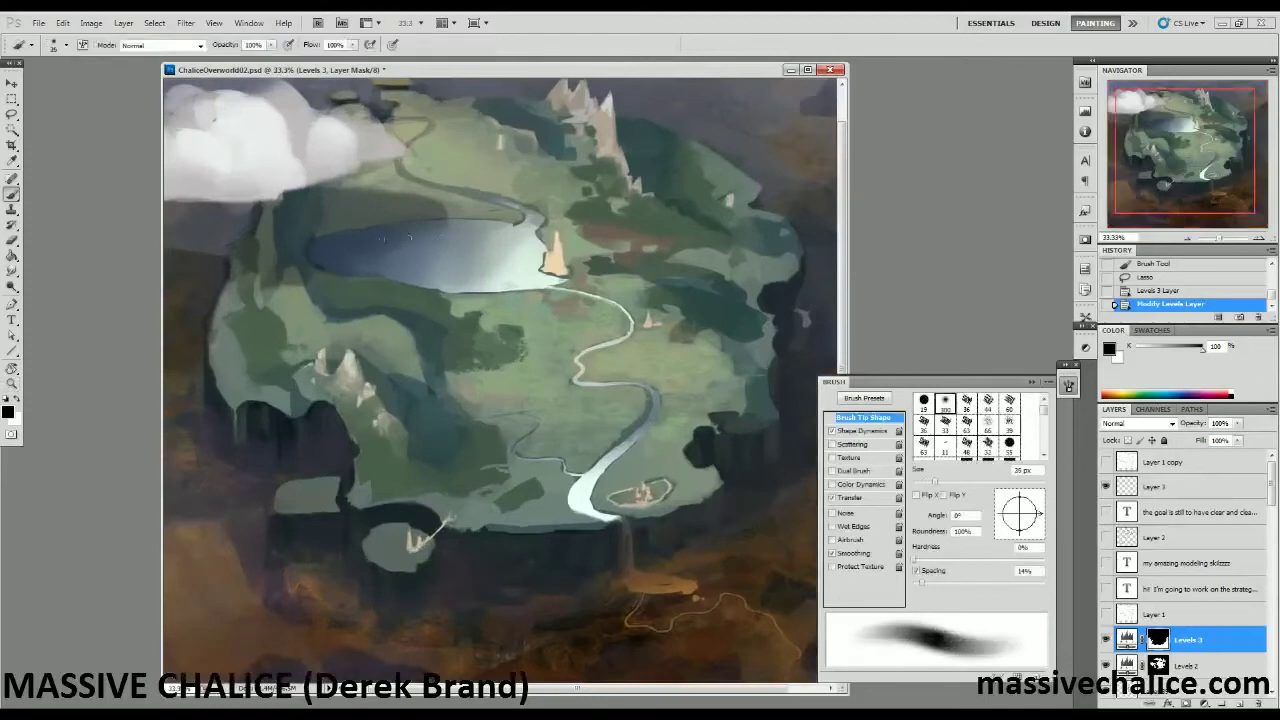
click(1240, 705)
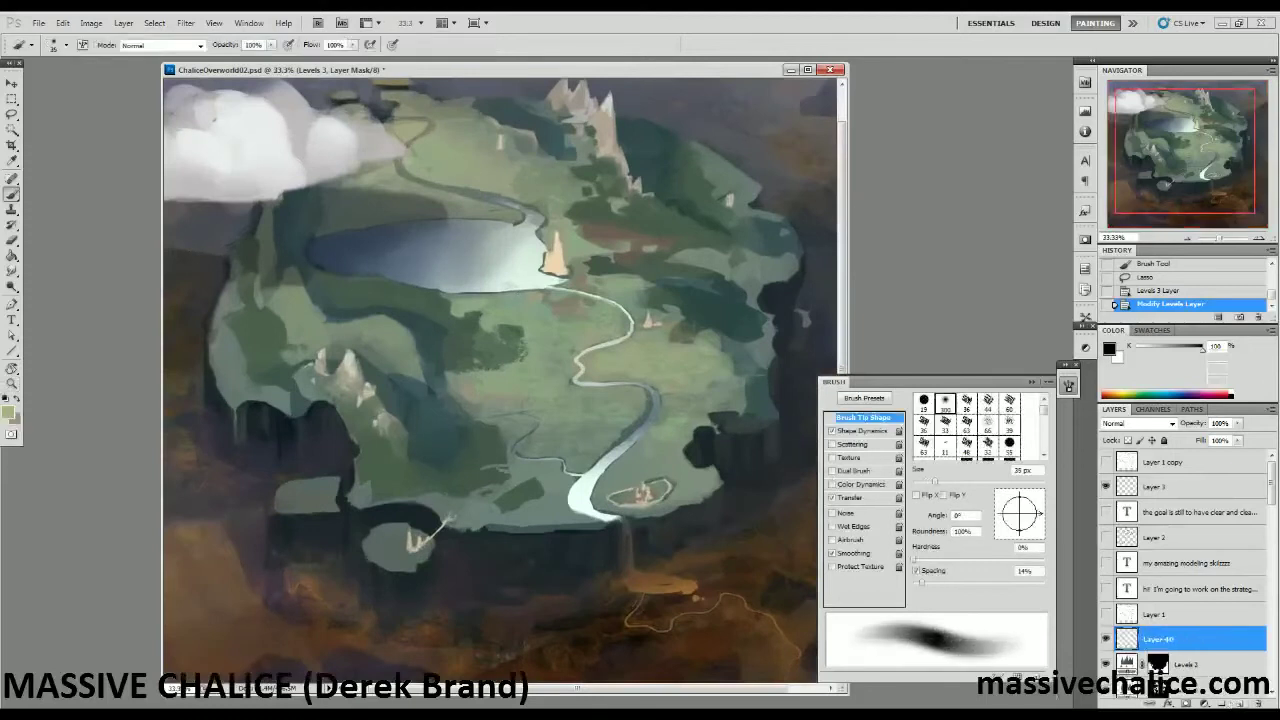
click(31, 45)
click(31, 45)
click(66, 45)
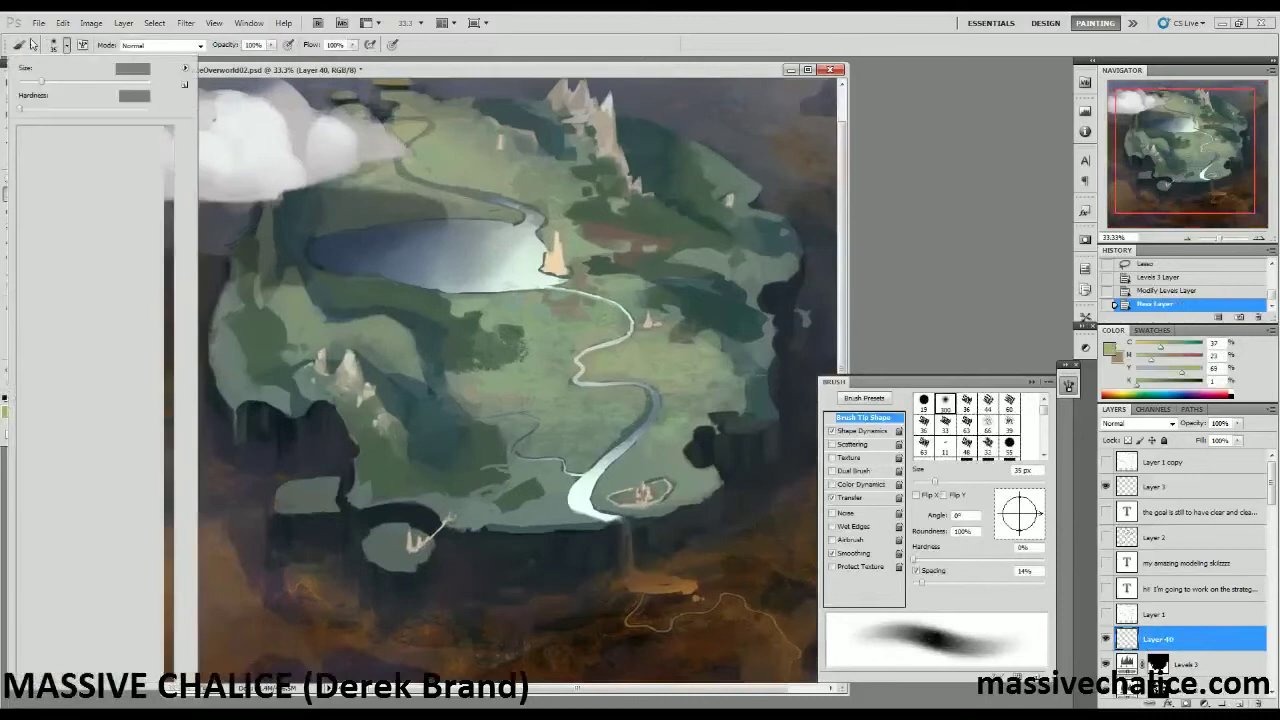
click(58, 586)
click(62, 46)
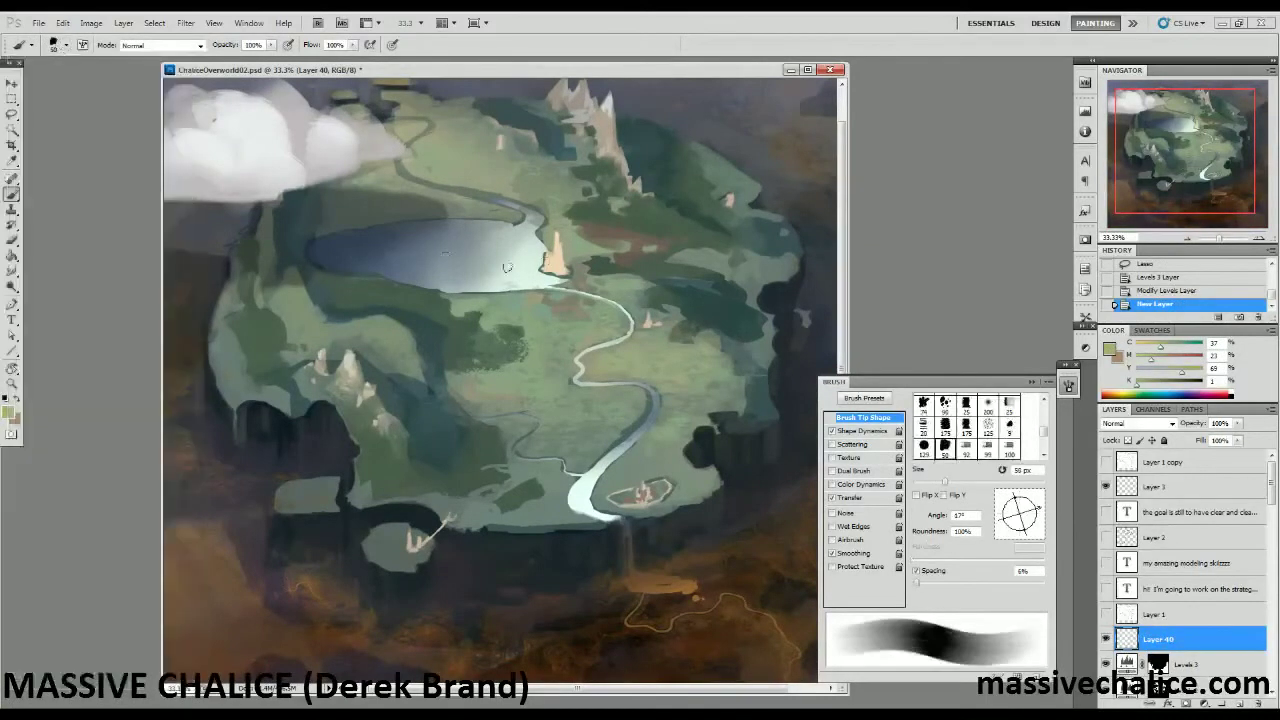
Repaint the lake's southern shoreline with greens and pale water tones sampled nearby, reducing the brush from 30 to 20 px.
alt+click(579, 271)
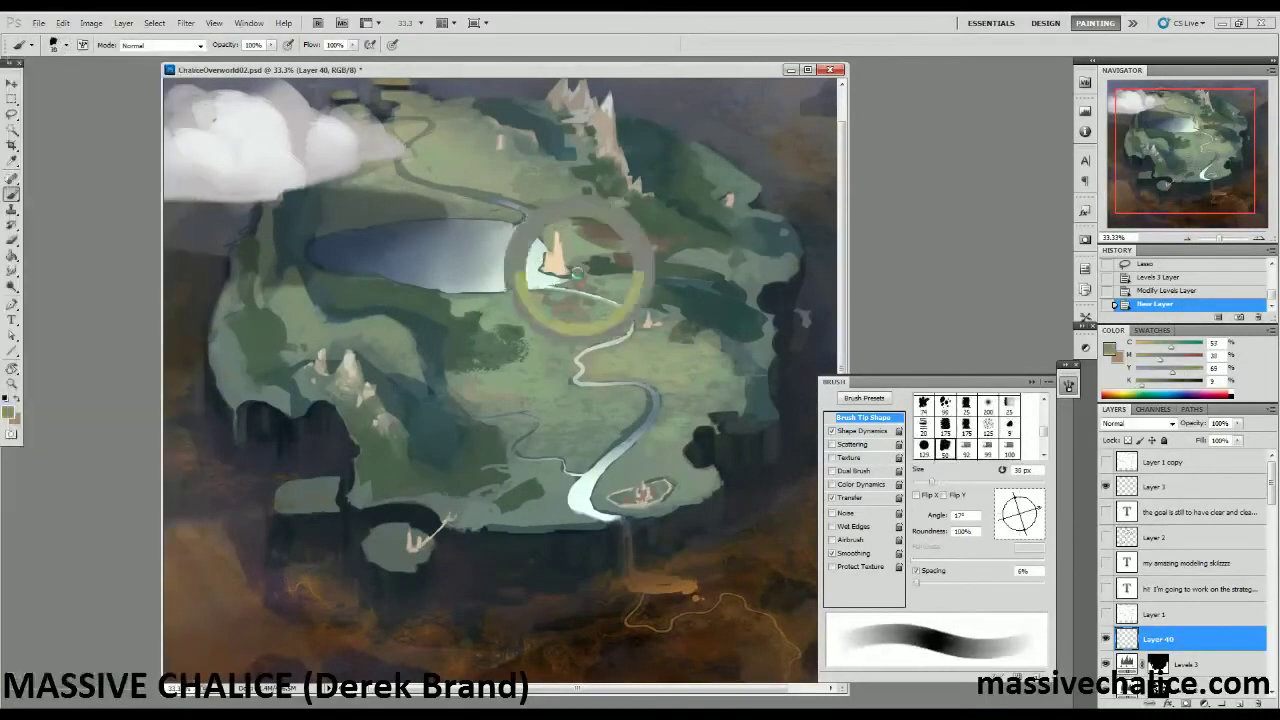
key([)
drag(484, 292, 517, 298)
mouse_move(517, 299)
mouse_down()
mouse_move(464, 294)
mouse_move(478, 293)
mouse_up()
alt+click(462, 296)
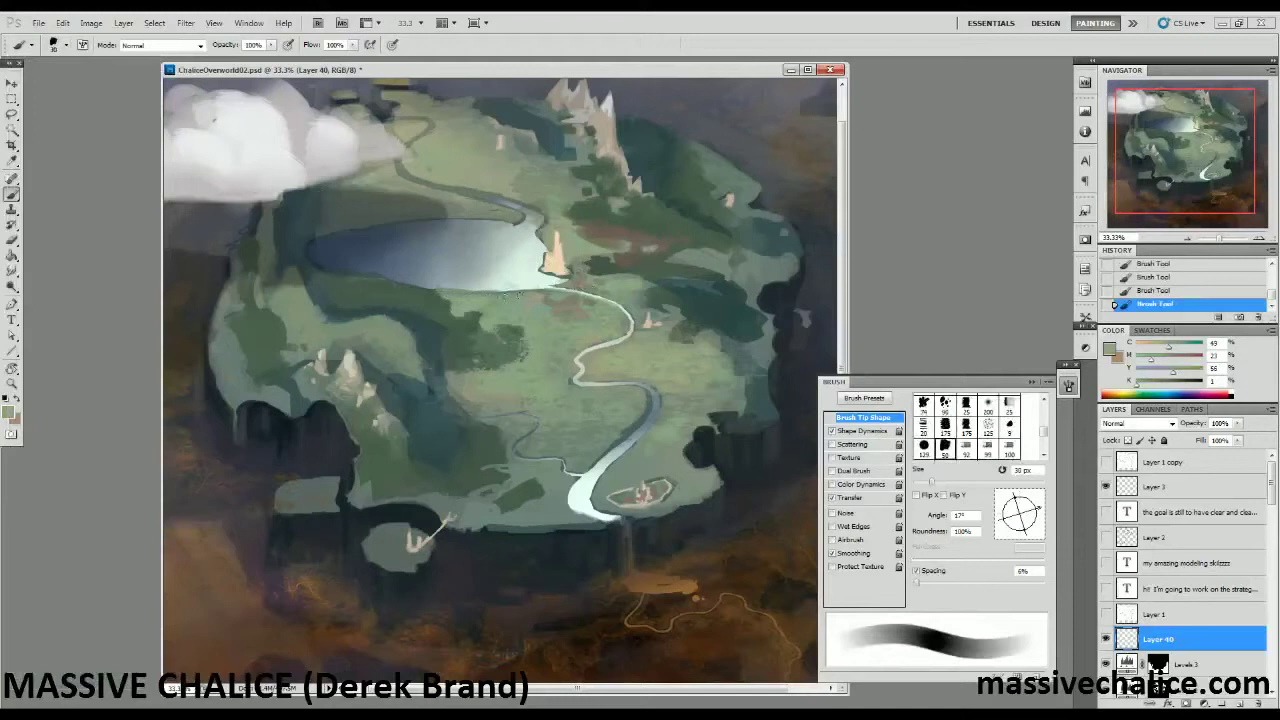
alt+click(502, 292)
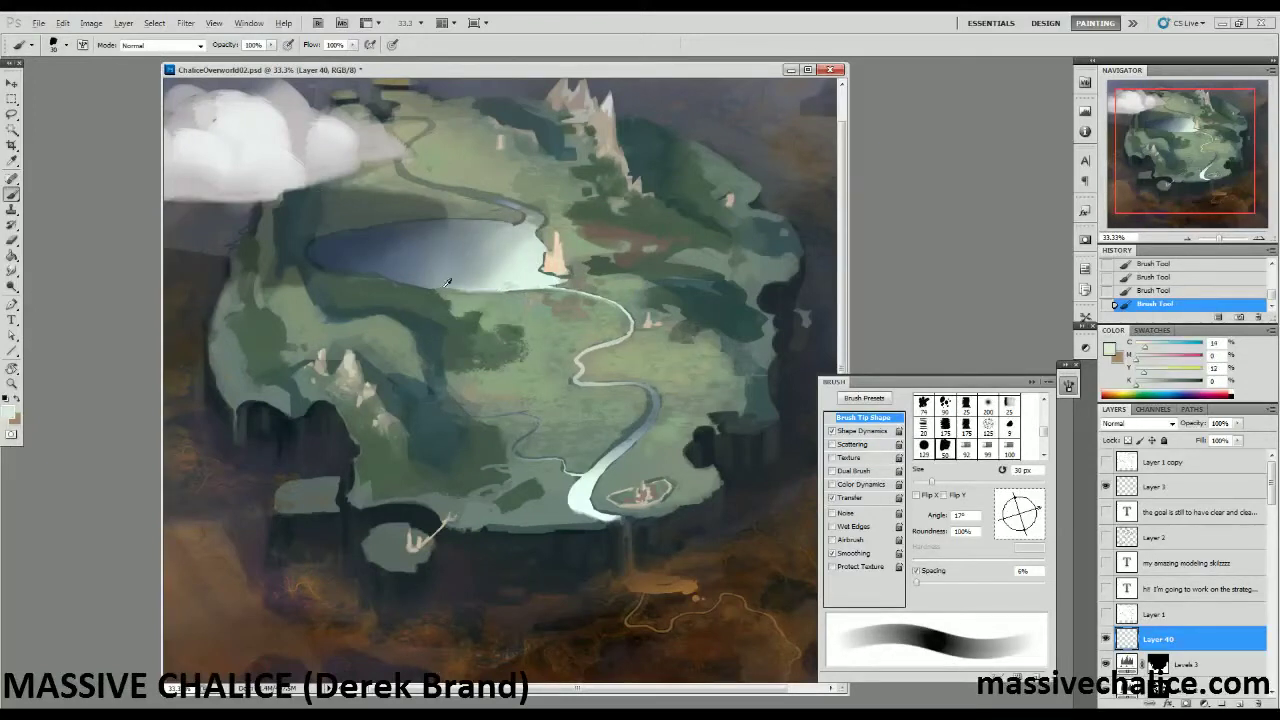
alt+click(447, 289)
drag(464, 292, 486, 292)
key(bracketleft)
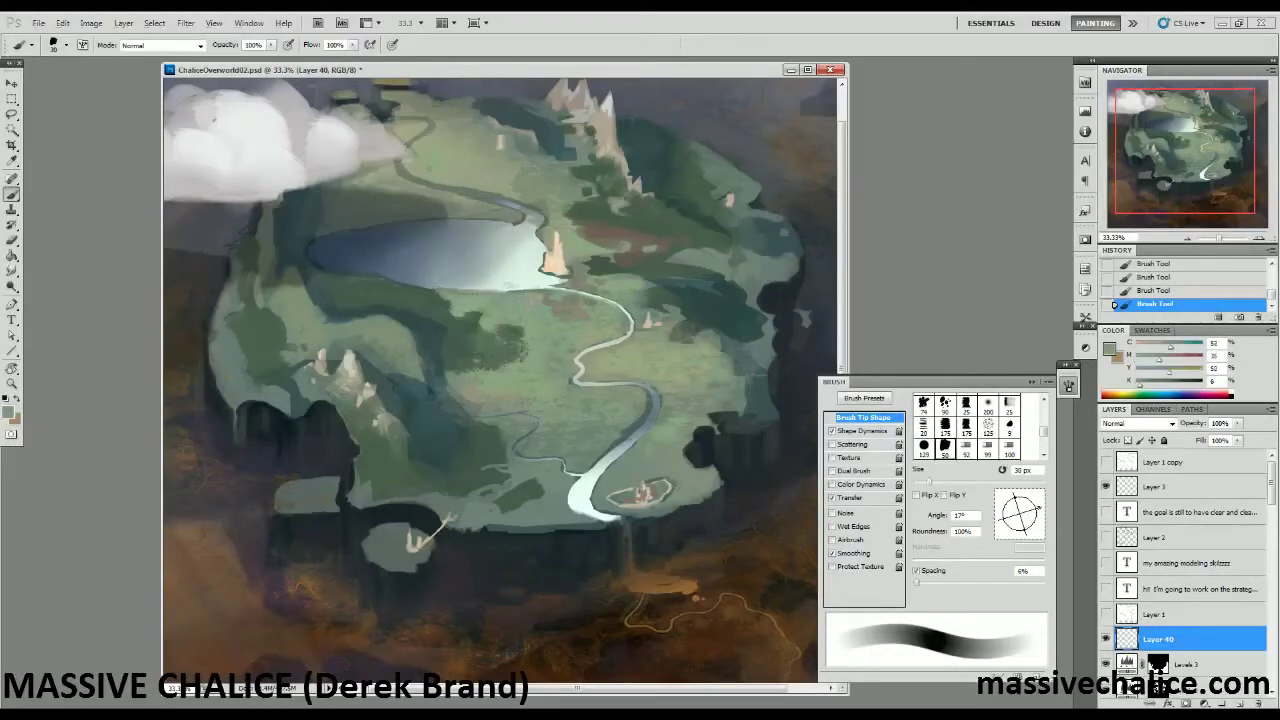
alt+click(432, 300)
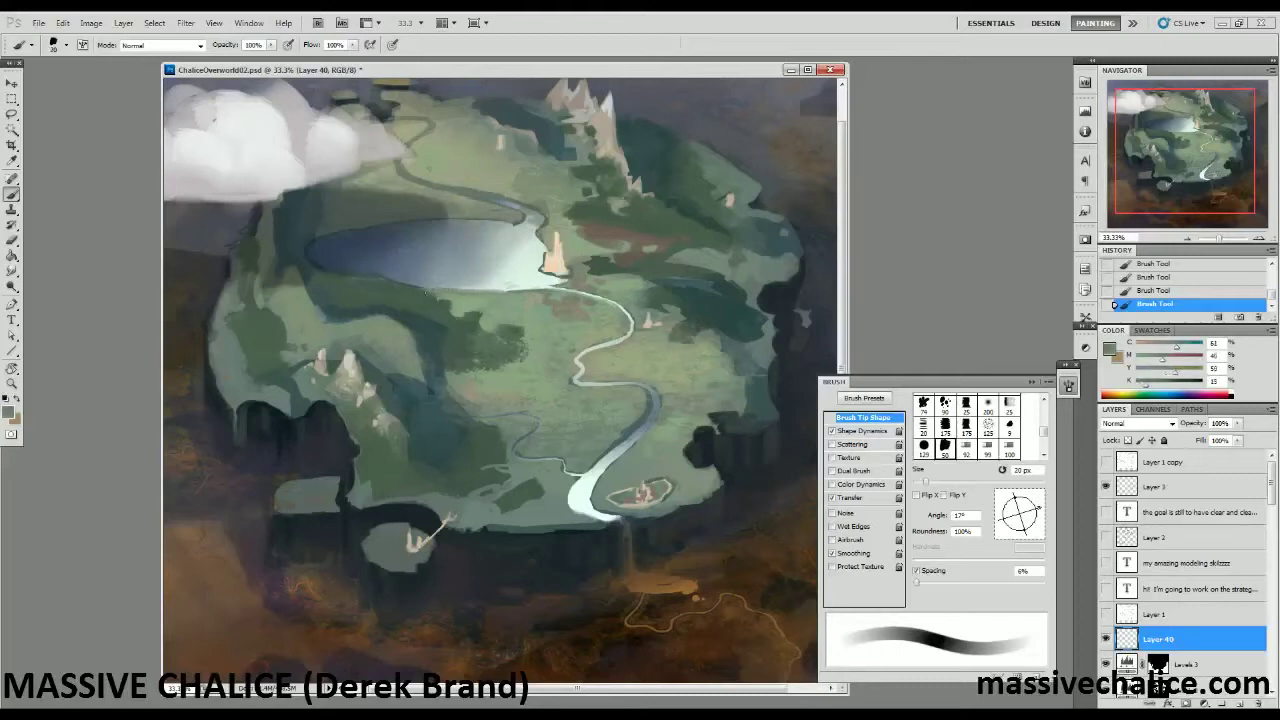
drag(434, 304, 454, 299)
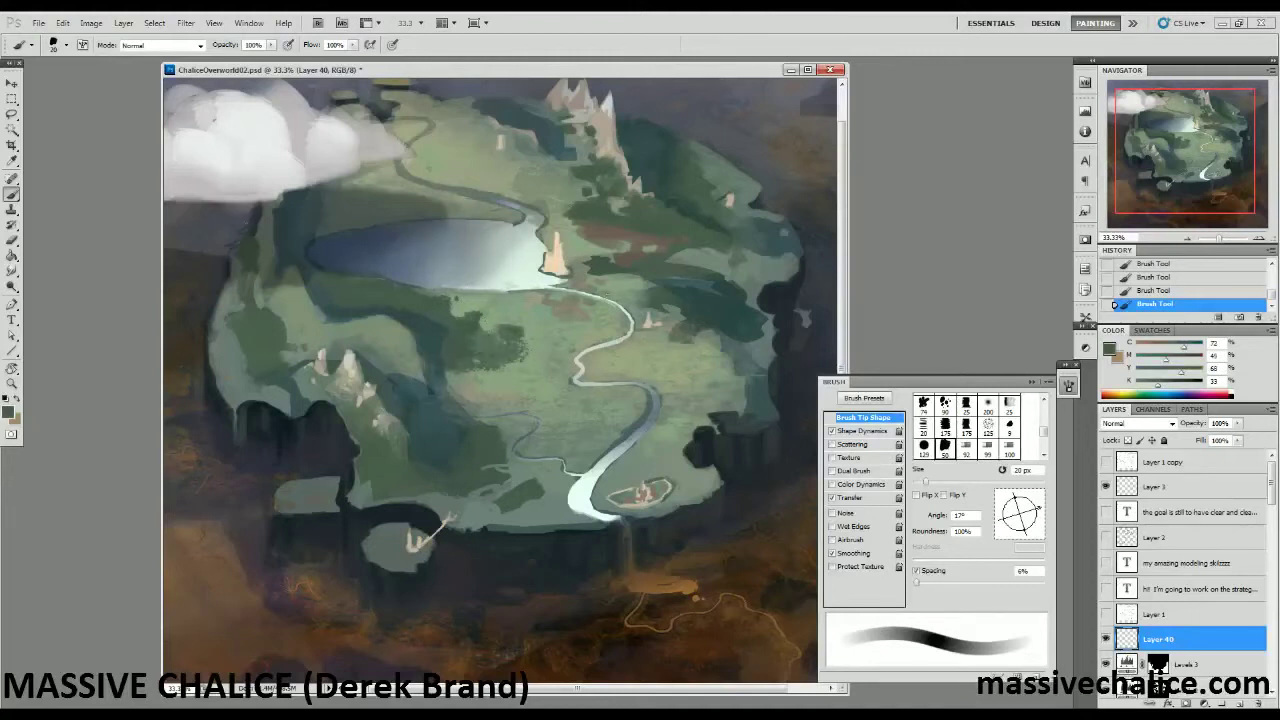
Refine the ground at the river mouth beside the tower with sampled green and a 7 px brush.
alt+click(557, 298)
key(bracketleft)
key(bracketleft)
key(bracketleft)
key(bracketleft)
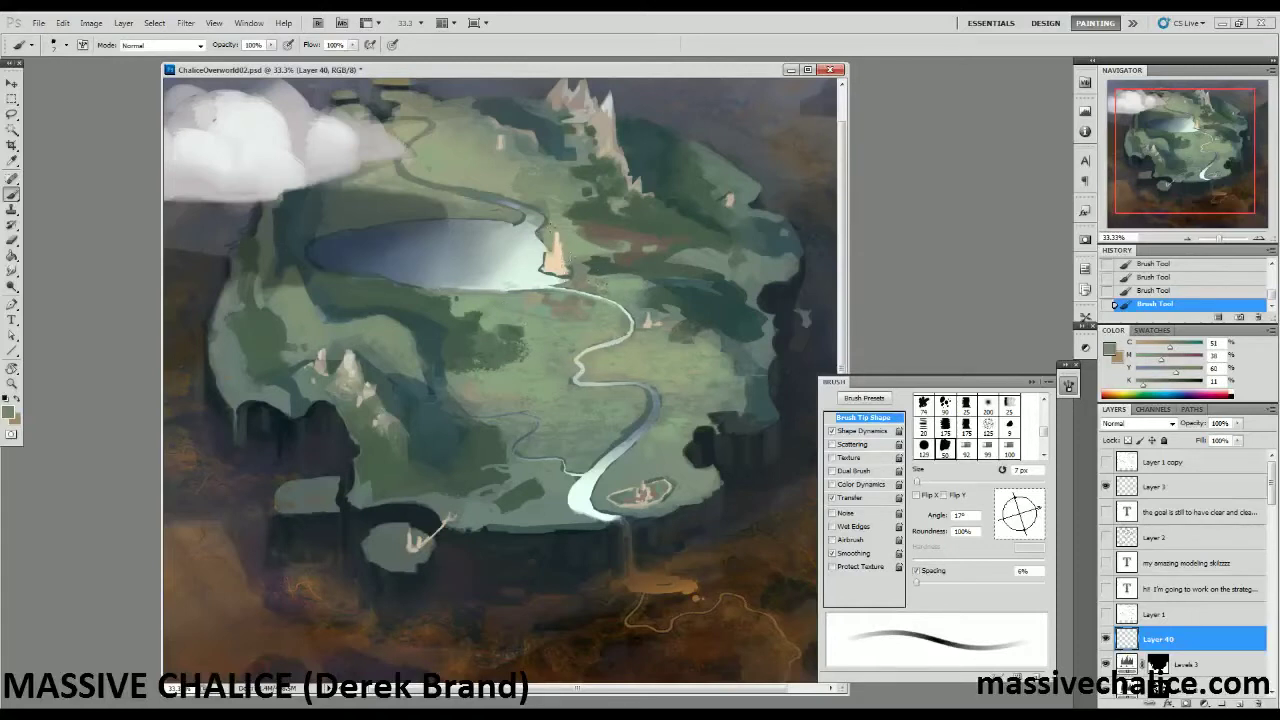
Paint thin path lines across the plain in a muted tower colour with cyan at 20% and black at 15%, down to a 3 px brush.
alt+click(562, 257)
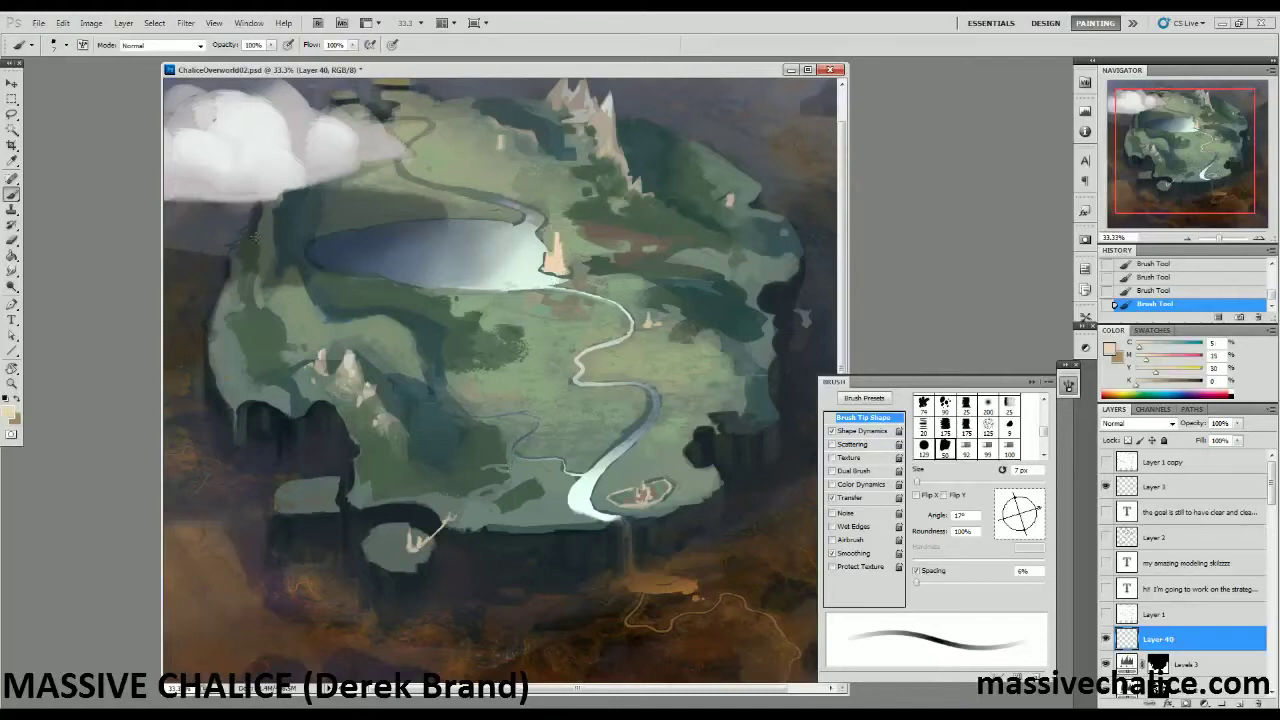
alt+click(569, 268)
drag(1142, 382, 1151, 382)
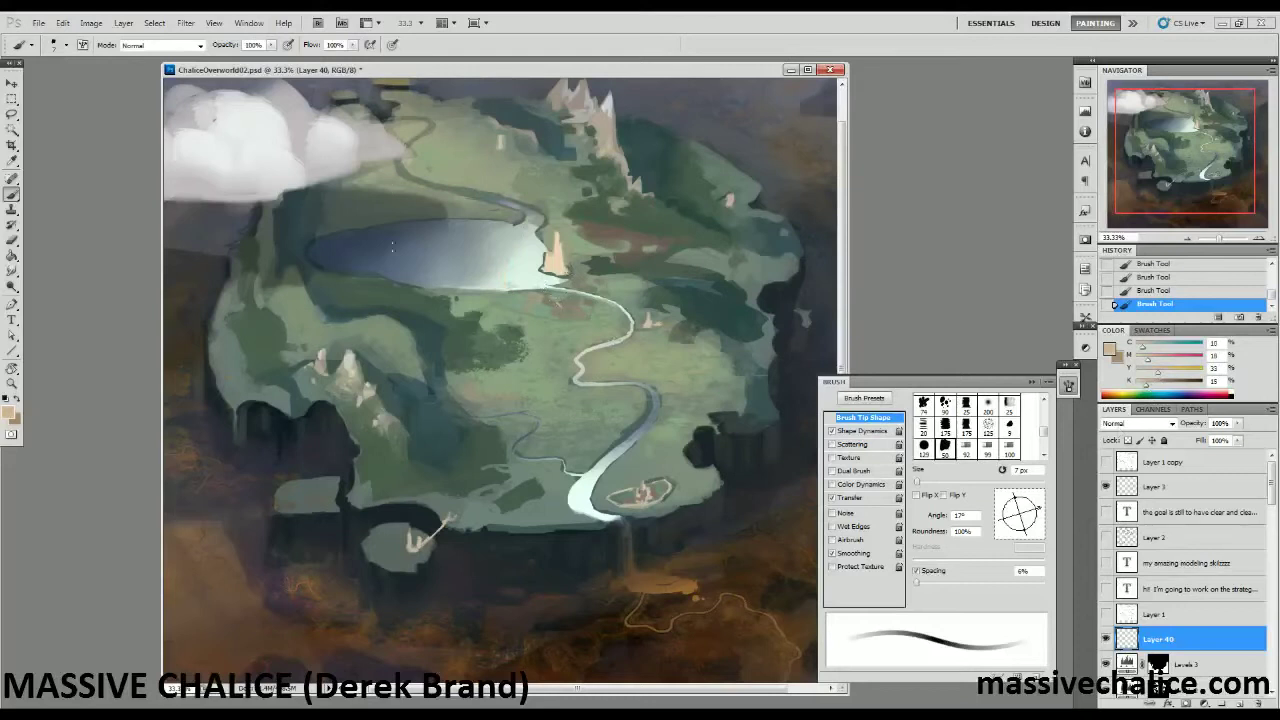
key([)
drag(1143, 347, 1149, 347)
key(bracketleft)
key([)
key(bracketleft)
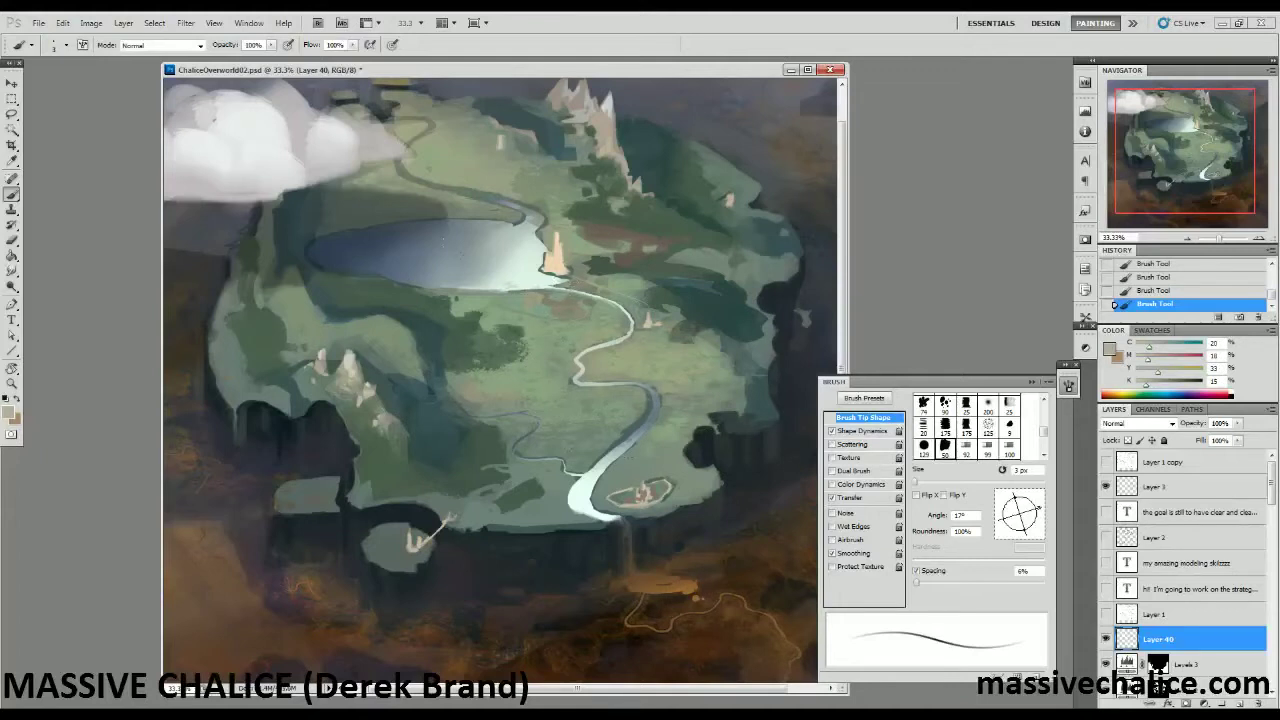
Fade parts of the thin path lines around the river with a soft 200 px eraser and touch them up at 3 px.
key(e)
drag(560, 466, 586, 479)
drag(580, 385, 592, 358)
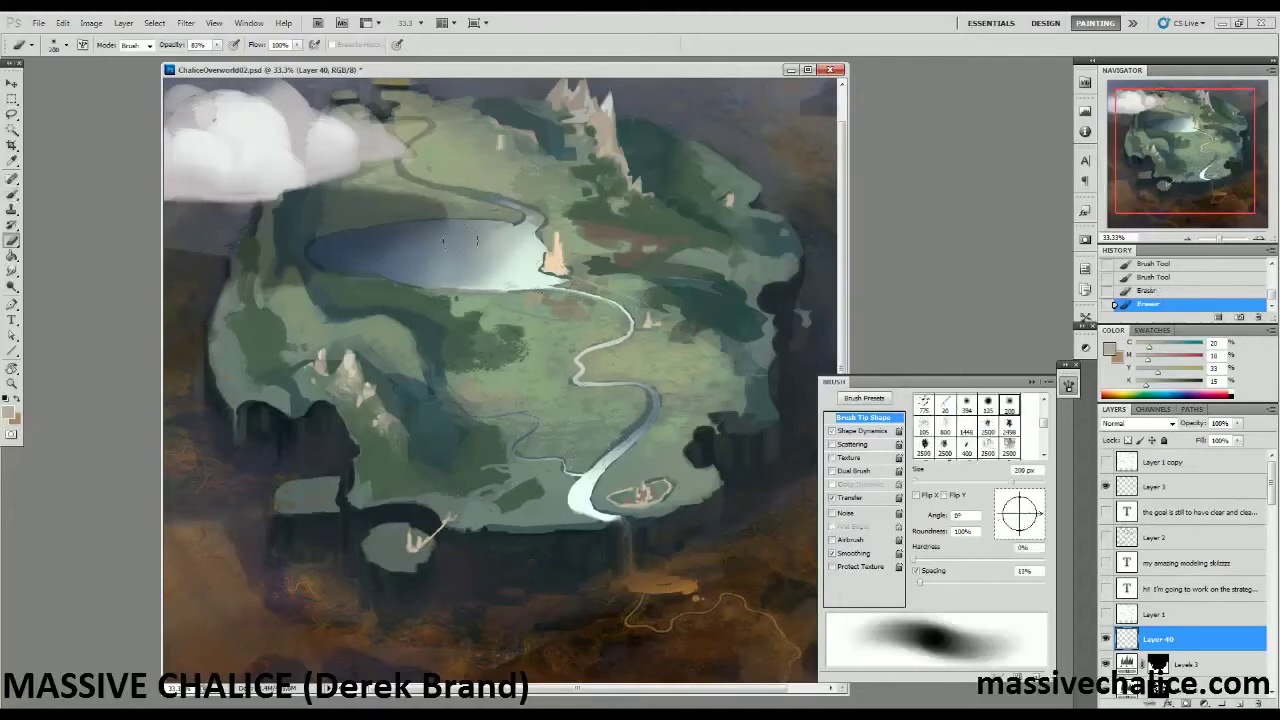
key(b)
key(e)
key(b)
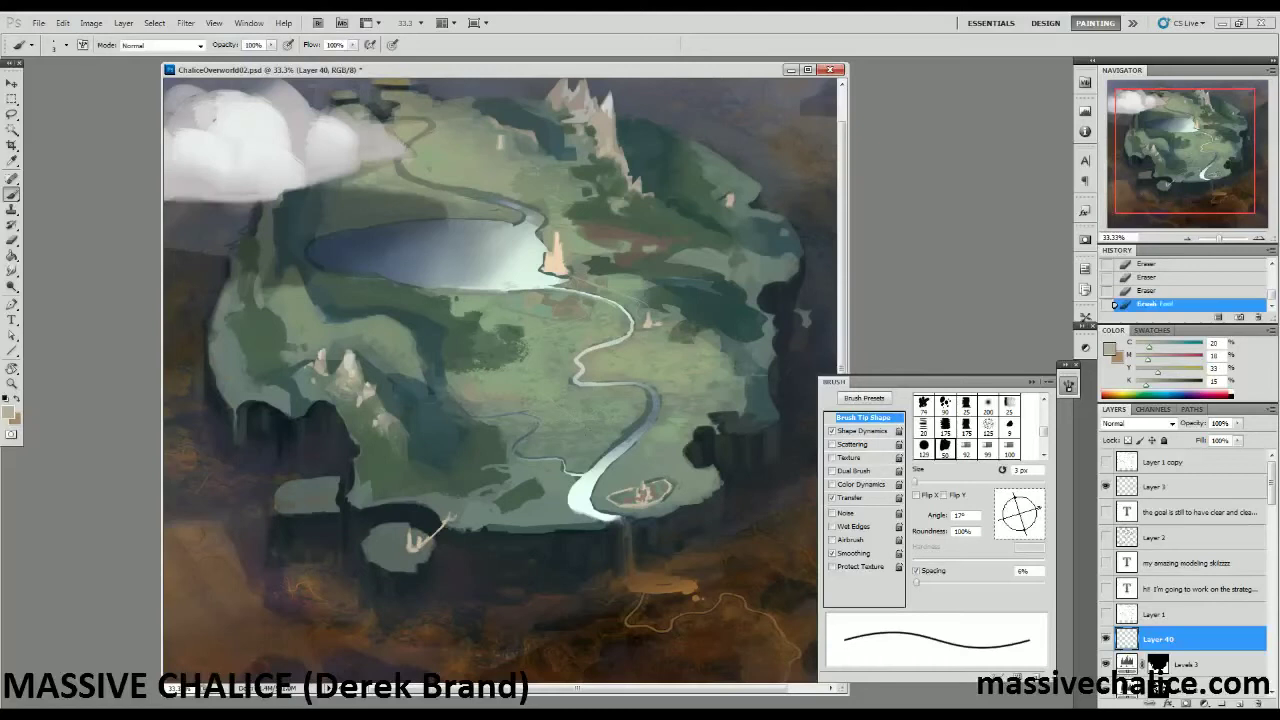
click(700, 388)
Paint a dark green vegetation patch on the plain east of the river with a sampled colour at 35 px.
key(z)
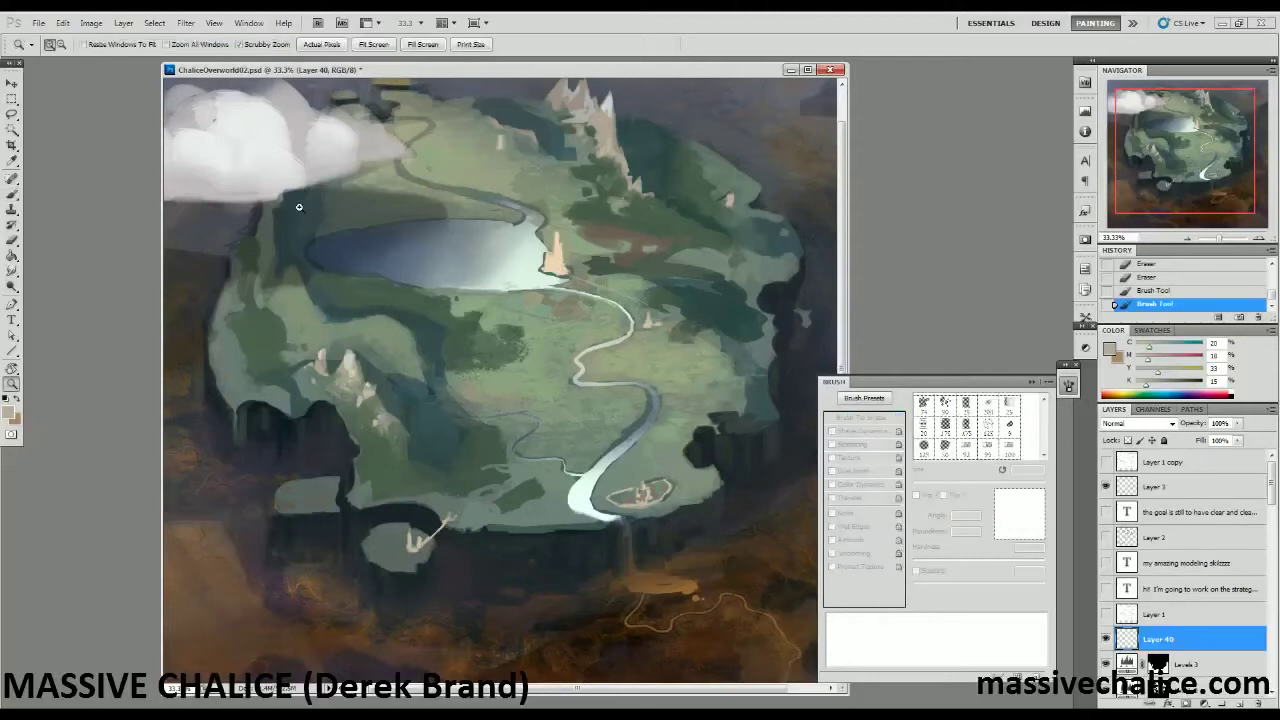
alt+click(457, 393)
key(b)
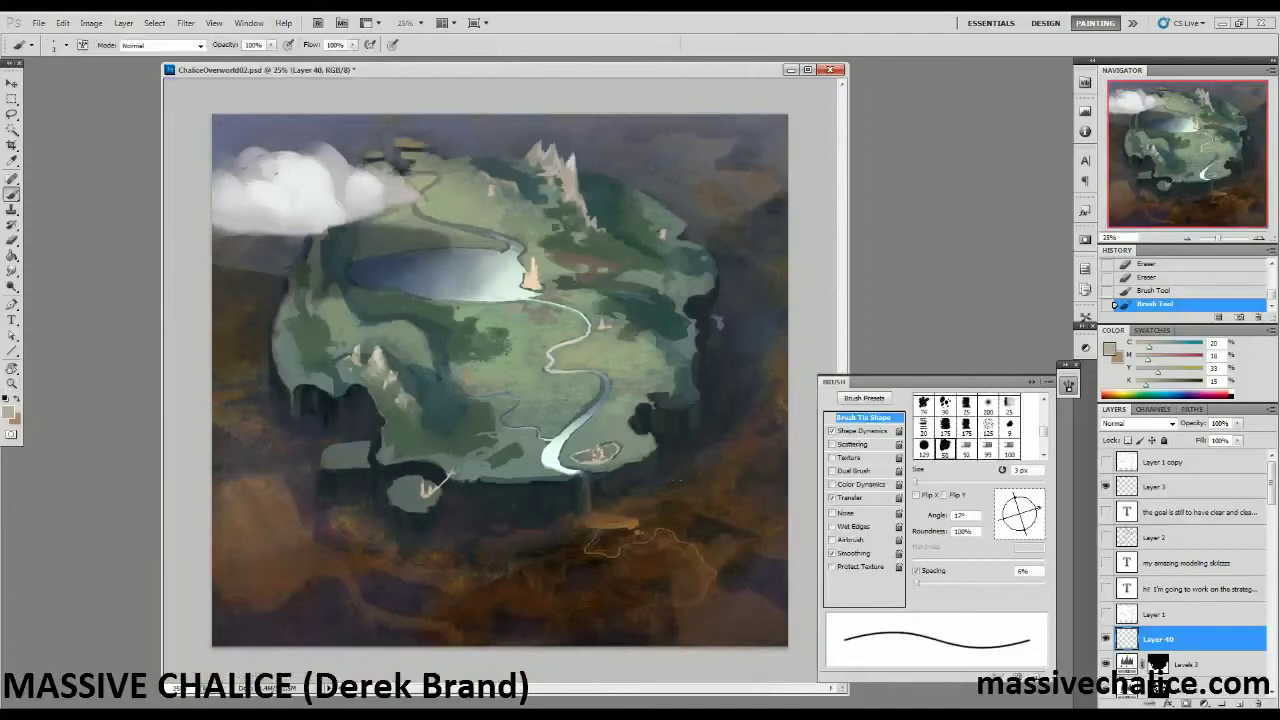
key(bracketright)
key(bracketright)
key(bracketright)
key(bracketright)
key(bracketright)
key(bracketright)
key(bracketright)
key(bracketright)
key(bracketright)
key(bracketright)
key(bracketright)
key(bracketright)
alt+click(604, 322)
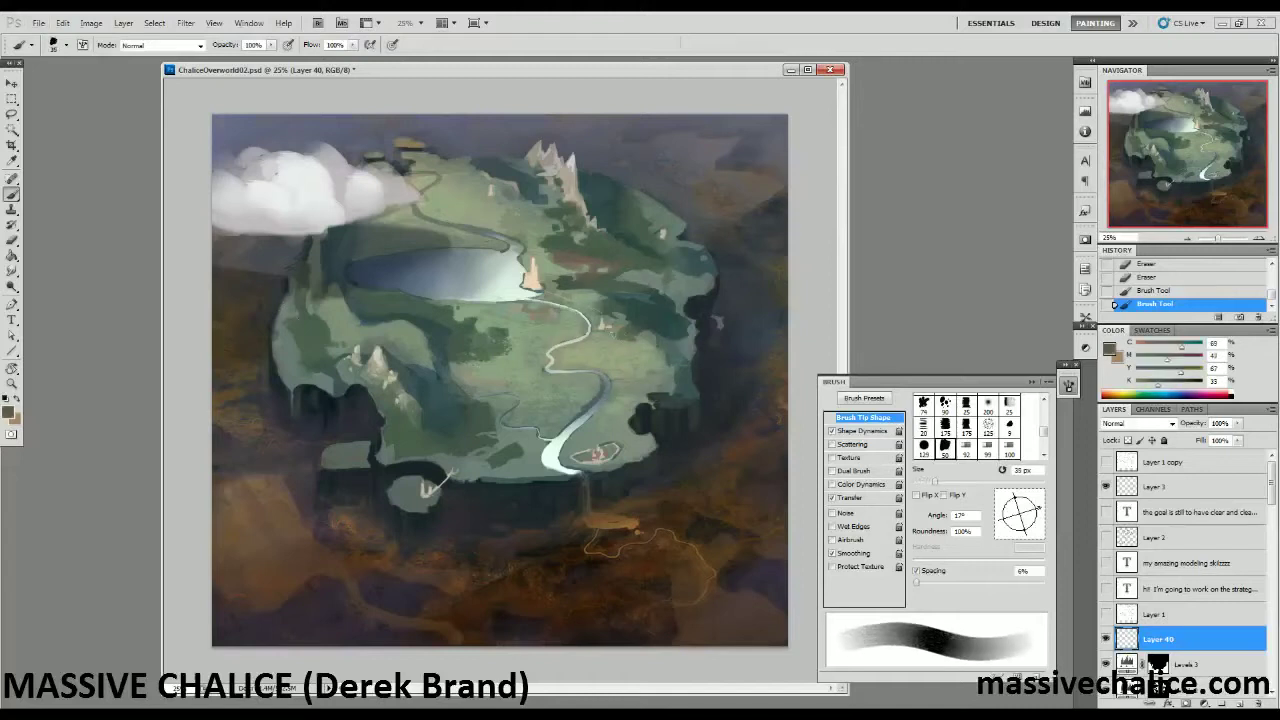
mouse_move(643, 354)
mouse_down()
mouse_move(626, 358)
mouse_move(638, 359)
mouse_up()
Trim the new vegetation patch east of the river with a hard round eraser preset reduced to 15 px.
key(e)
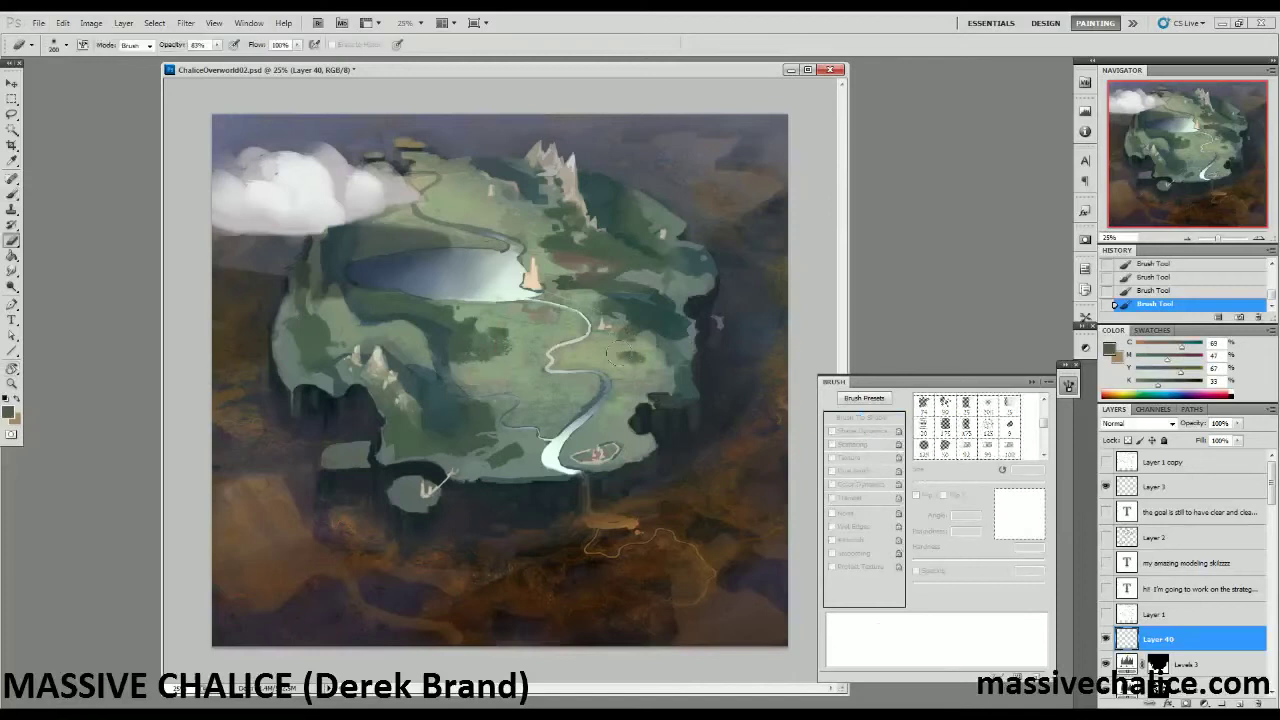
click(603, 370)
click(24, 45)
double_click(44, 70)
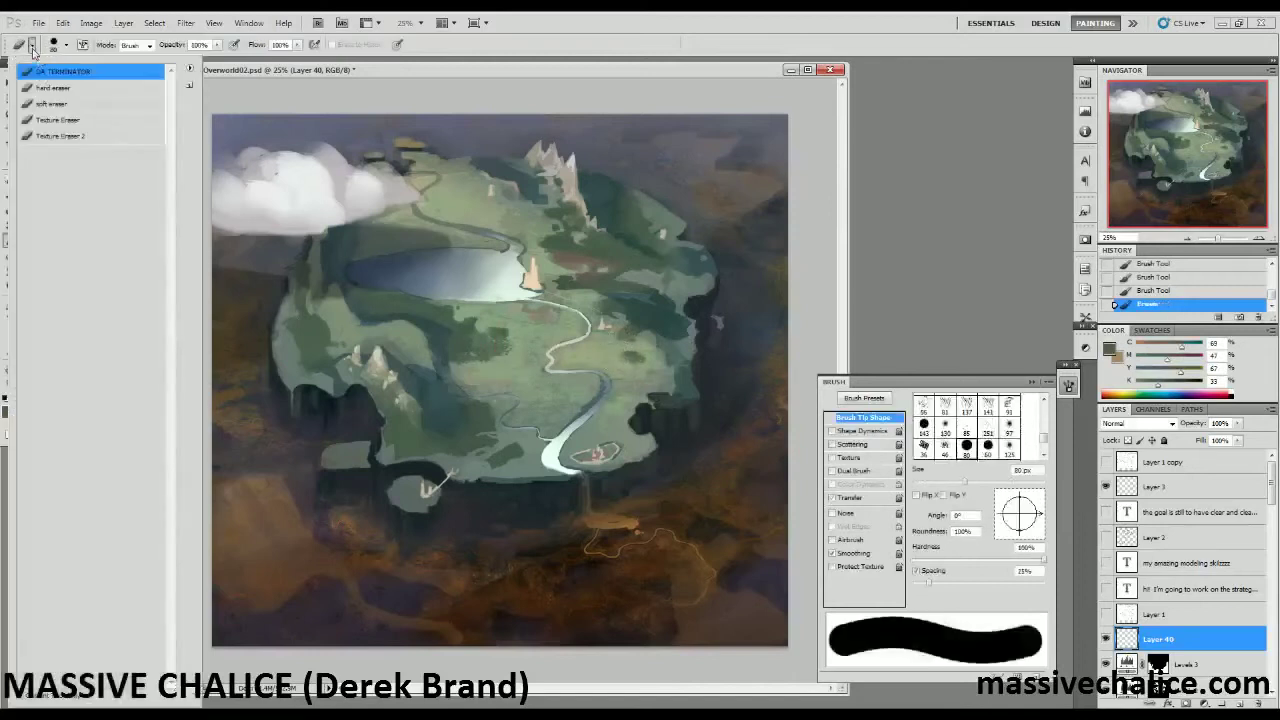
key(bracketleft)
key(bracketleft)
key(bracketleft)
key(bracketleft)
key(bracketleft)
key(bracketleft)
key(bracketleft)
key(bracketleft)
key(bracketleft)
mouse_move(638, 354)
mouse_down()
mouse_move(625, 354)
mouse_move(644, 360)
mouse_up()
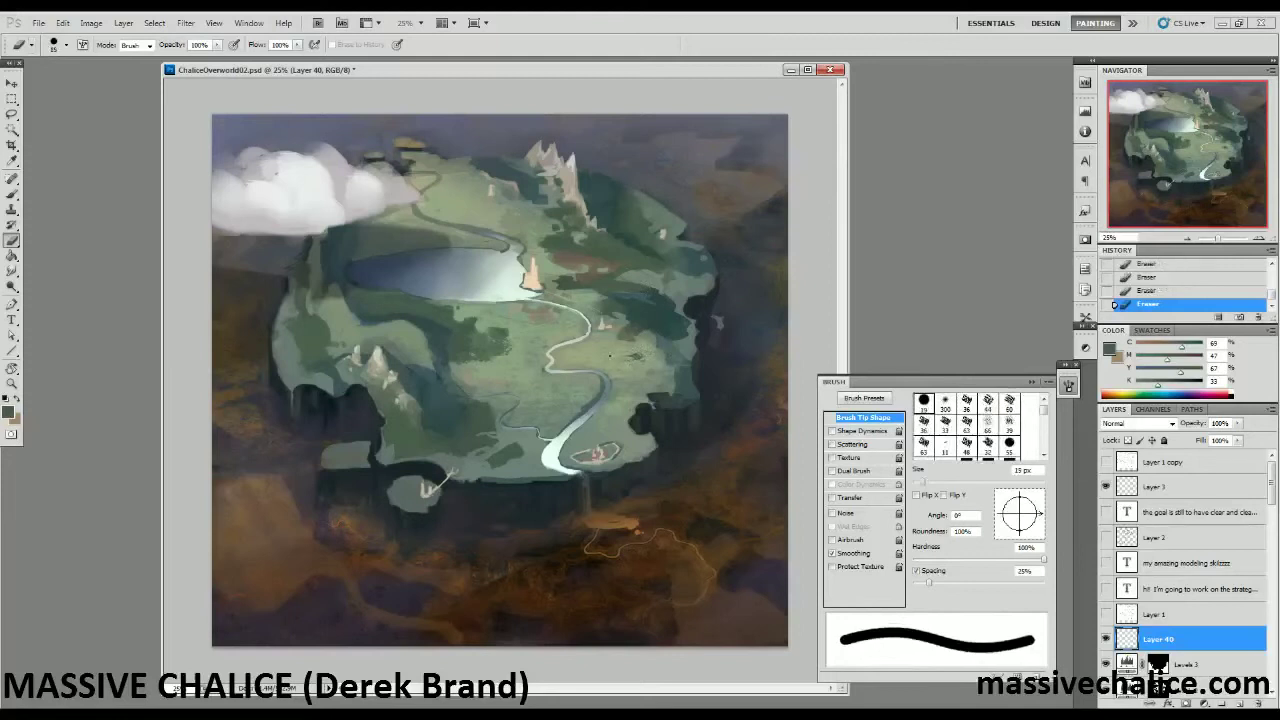
Paint further dark green vegetation across the central plain and along the river bends with sampled green at 35 px.
key(b)
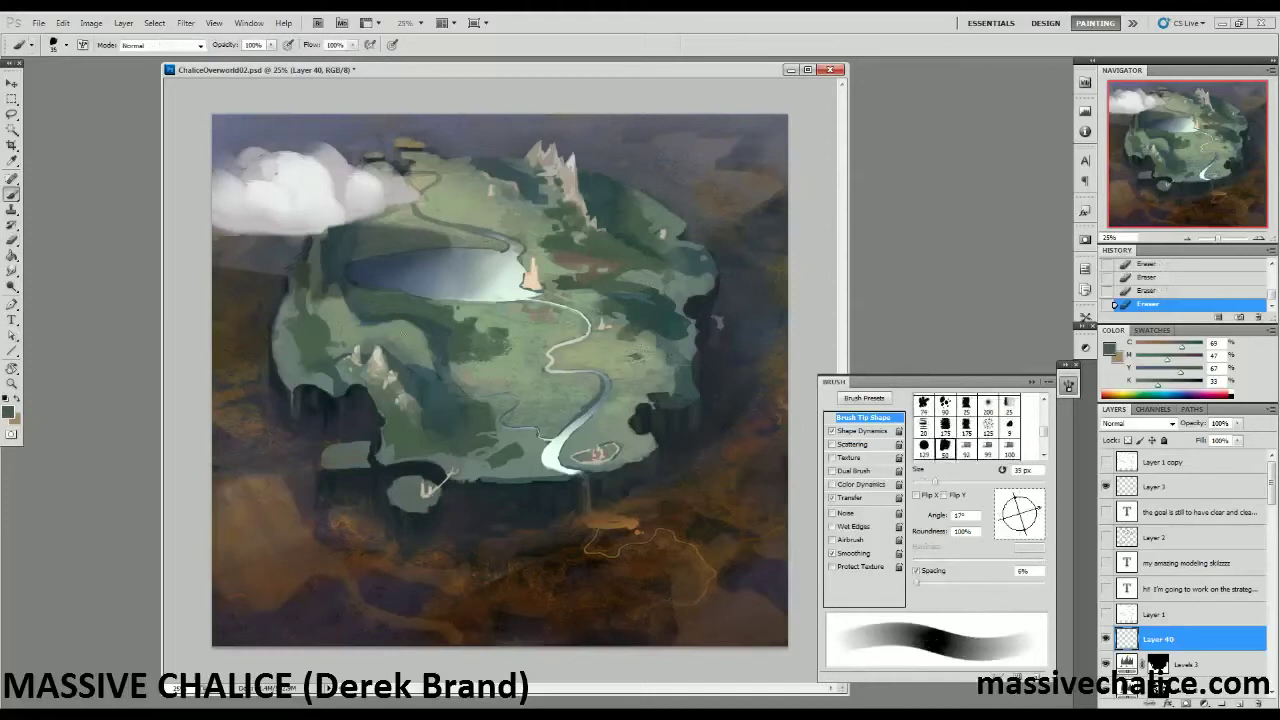
alt+click(336, 374)
mouse_move(553, 375)
mouse_down()
mouse_move(595, 380)
mouse_move(548, 387)
mouse_move(580, 400)
mouse_move(608, 382)
mouse_move(602, 406)
mouse_move(608, 380)
mouse_move(636, 378)
mouse_move(626, 388)
mouse_move(638, 396)
mouse_move(620, 396)
mouse_move(650, 386)
mouse_move(616, 375)
mouse_up()
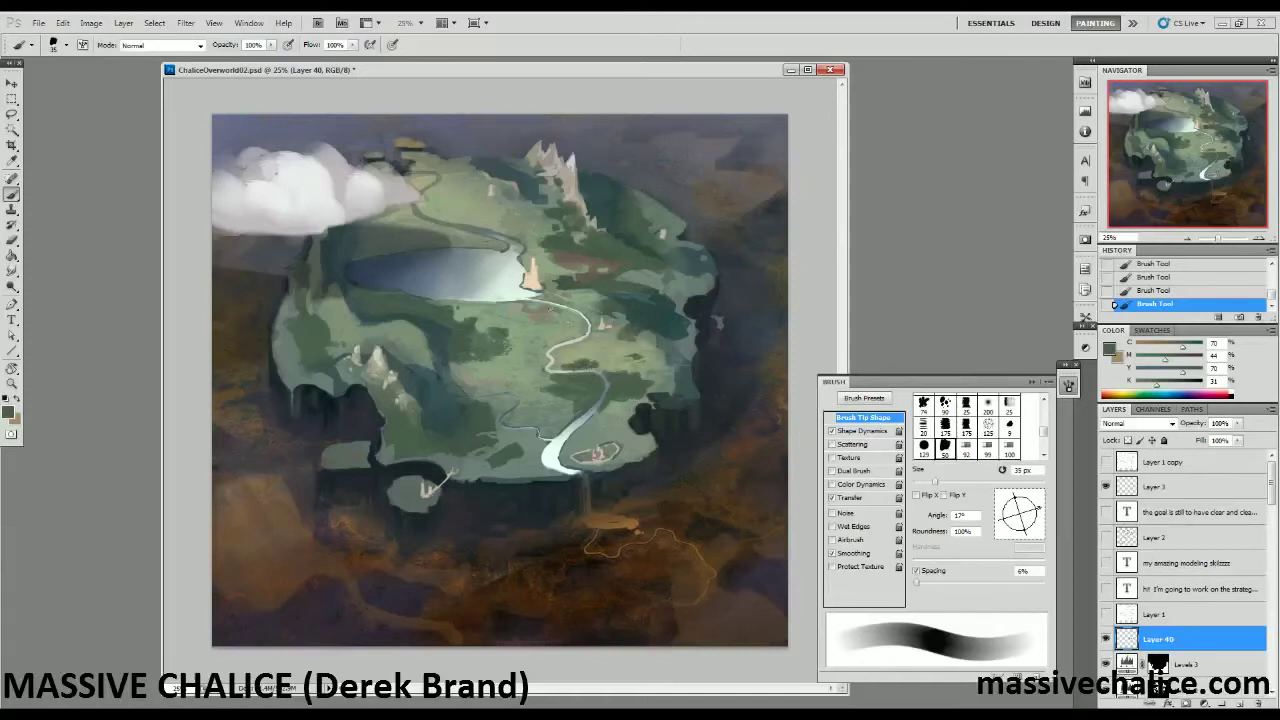
Carve back the edges of the central vegetation patches with the hard eraser, starting at 9 px and enlarging it to 30 px.
key(e)
click(578, 360)
click(578, 360)
click(578, 359)
click(530, 267)
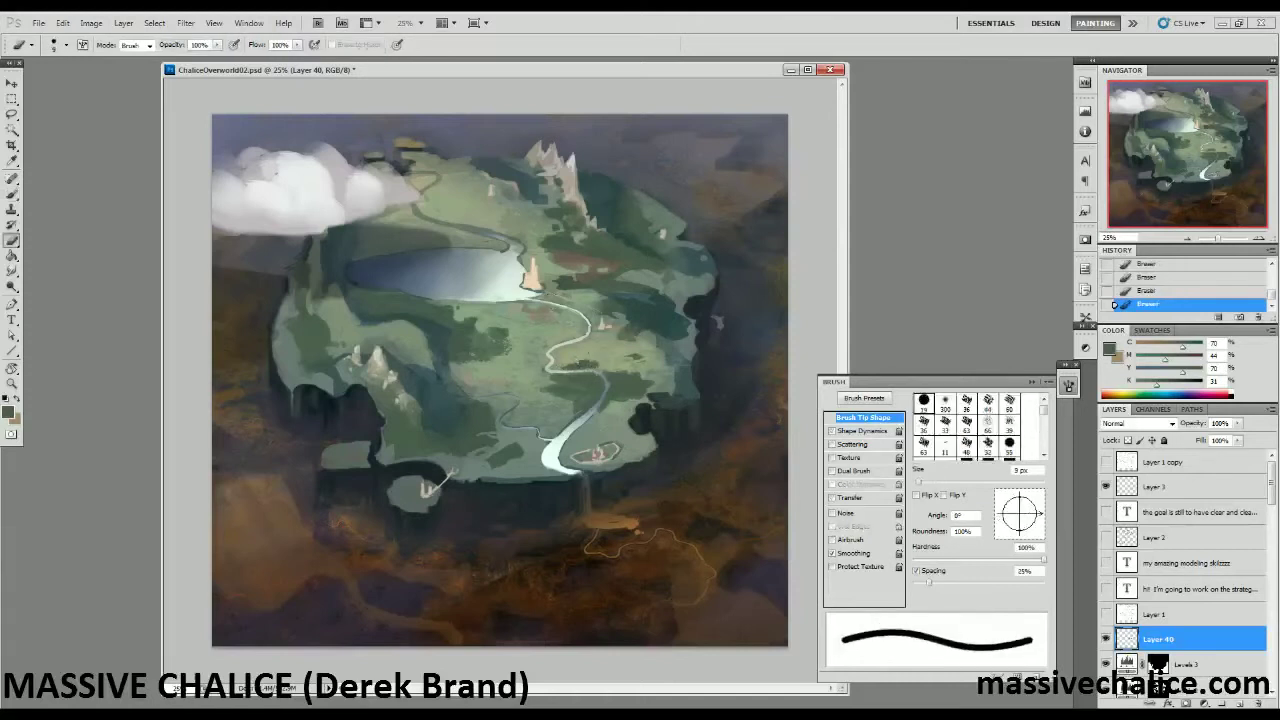
key(bracketright)
key(bracketright)
key(bracketright)
key(bracketright)
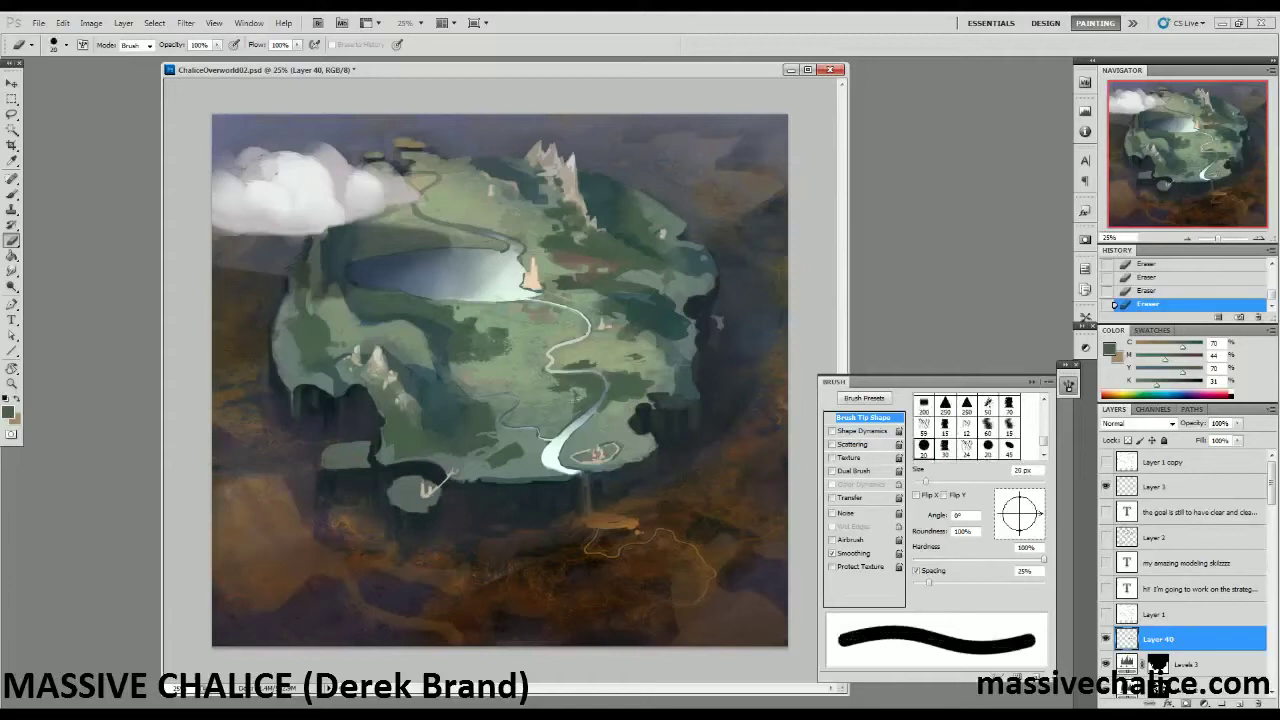
key(bracketright)
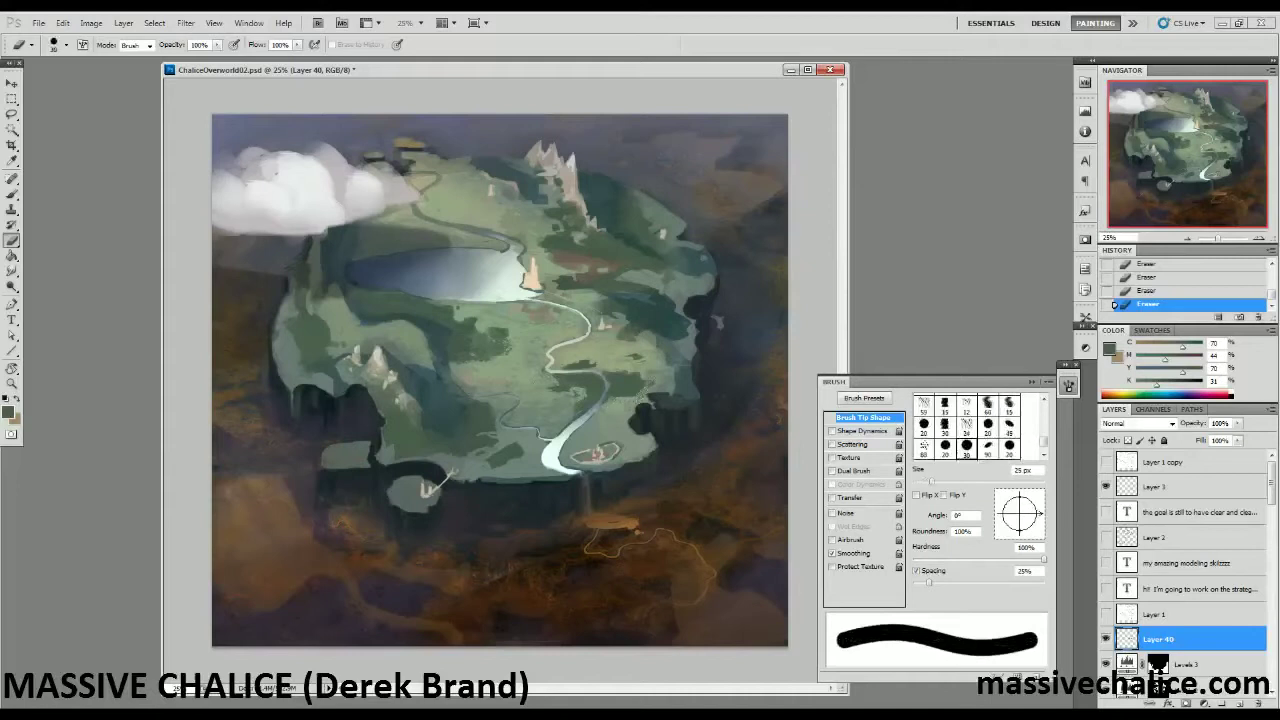
key(bracketright)
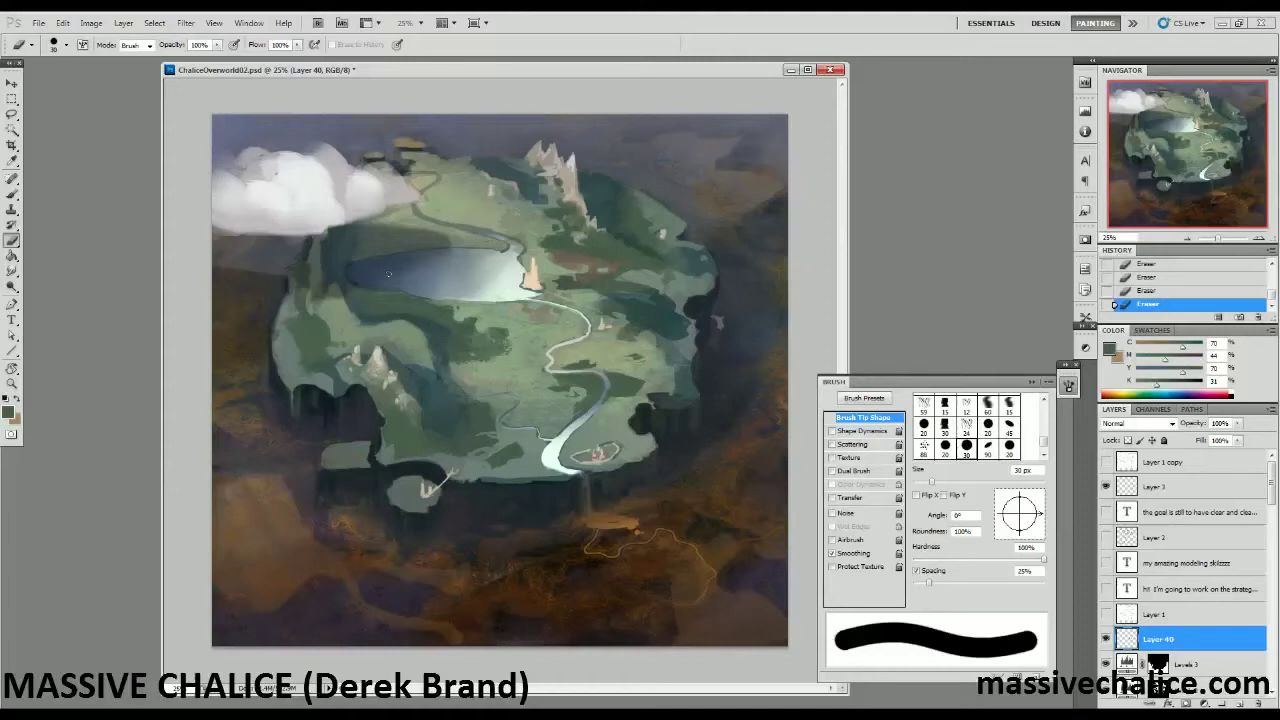
Add small dark green vegetation strokes to the eastern plain and the patch beside the river at 35 px.
key(b)
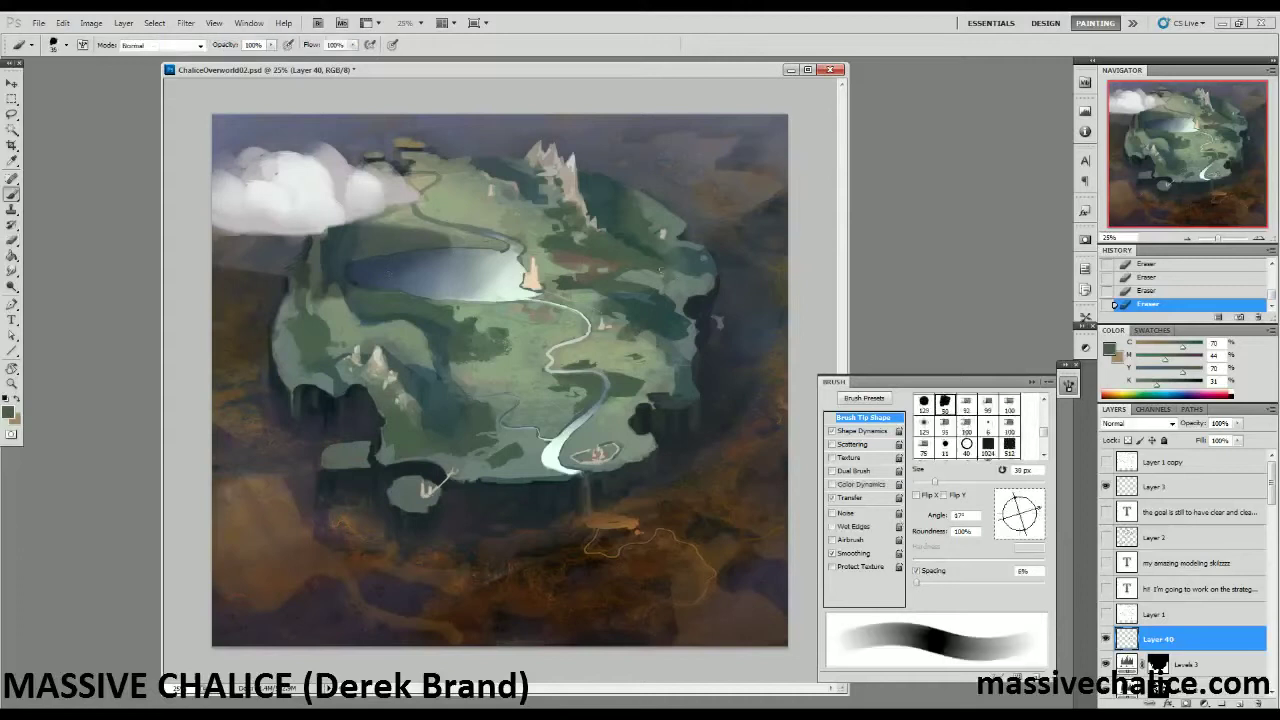
alt+click(646, 257)
mouse_move(659, 272)
mouse_down()
mouse_move(676, 279)
mouse_move(655, 274)
mouse_up()
drag(608, 350, 622, 353)
drag(630, 356, 648, 358)
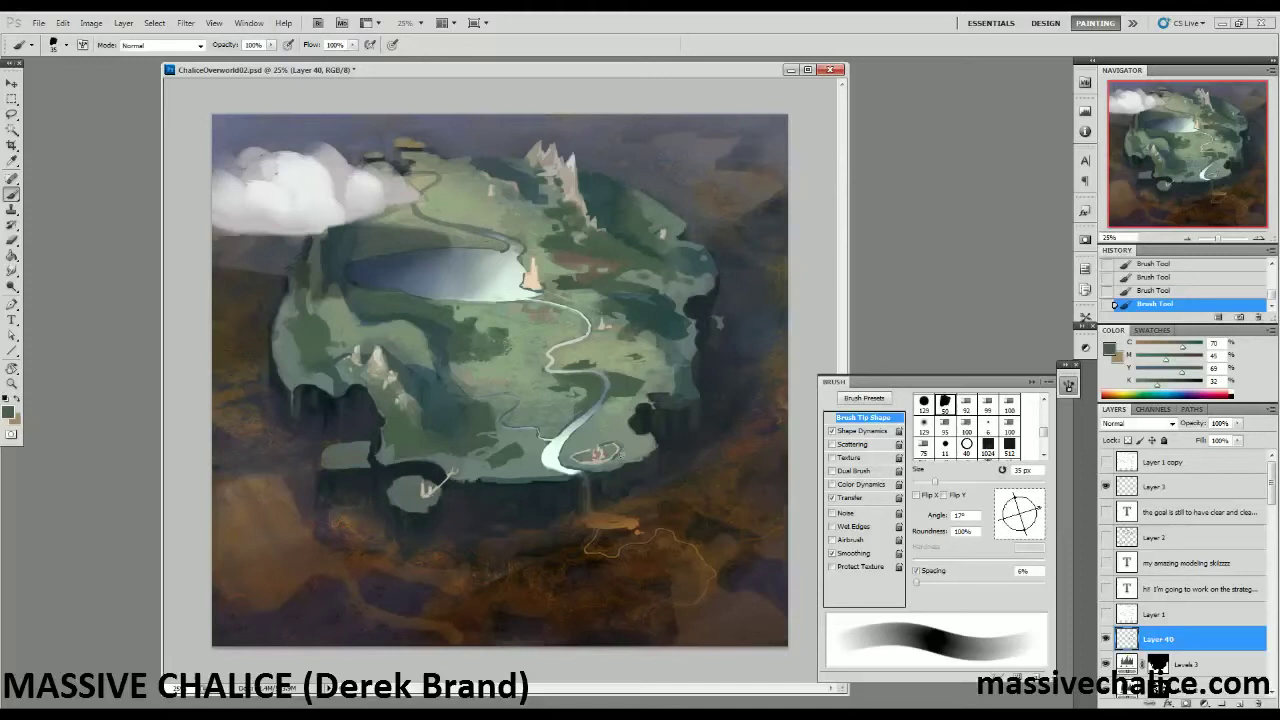
Examine the whole painting at reduced size to judge the distribution of the vegetation patches.
key(z)
alt+click(247, 191)
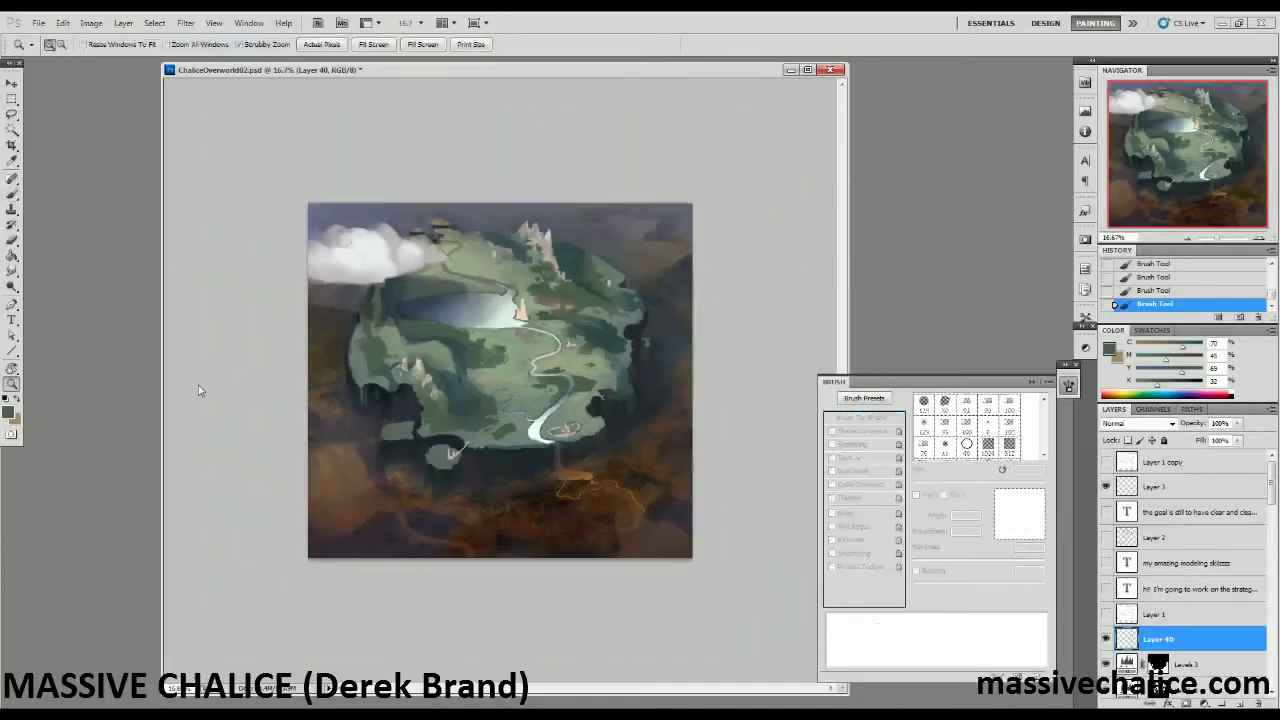
click(459, 345)
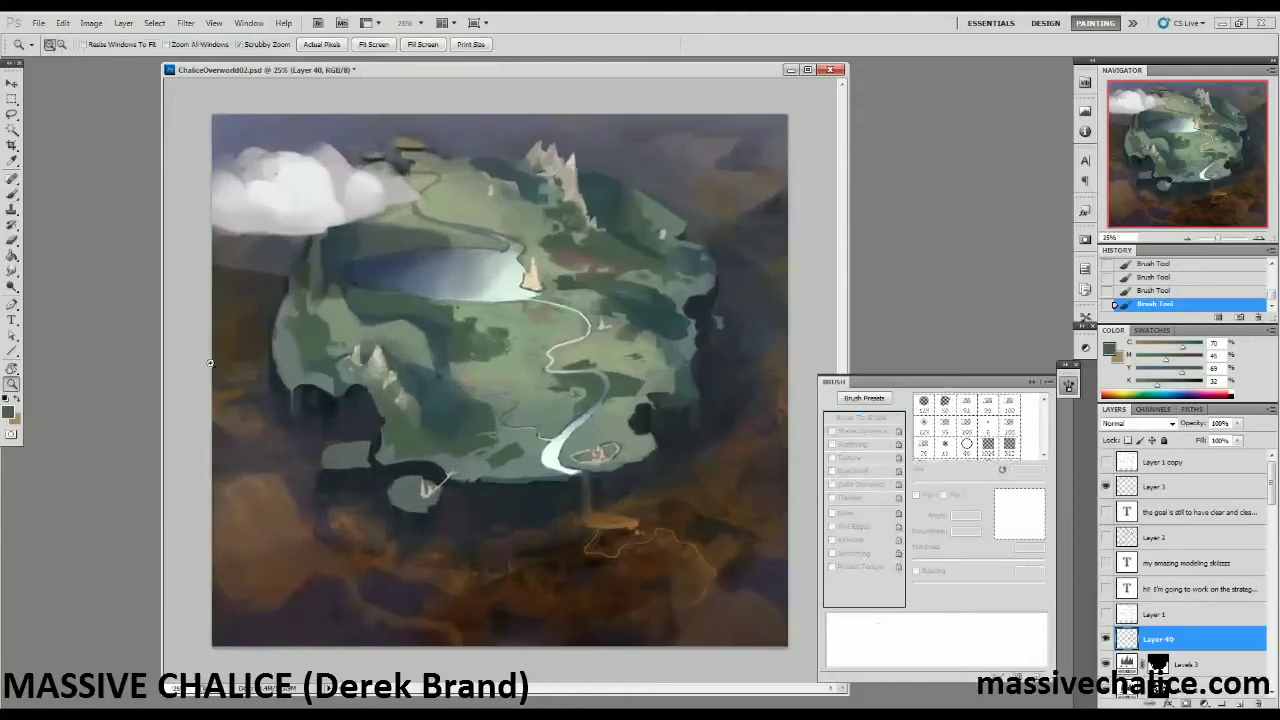
alt+click(256, 265)
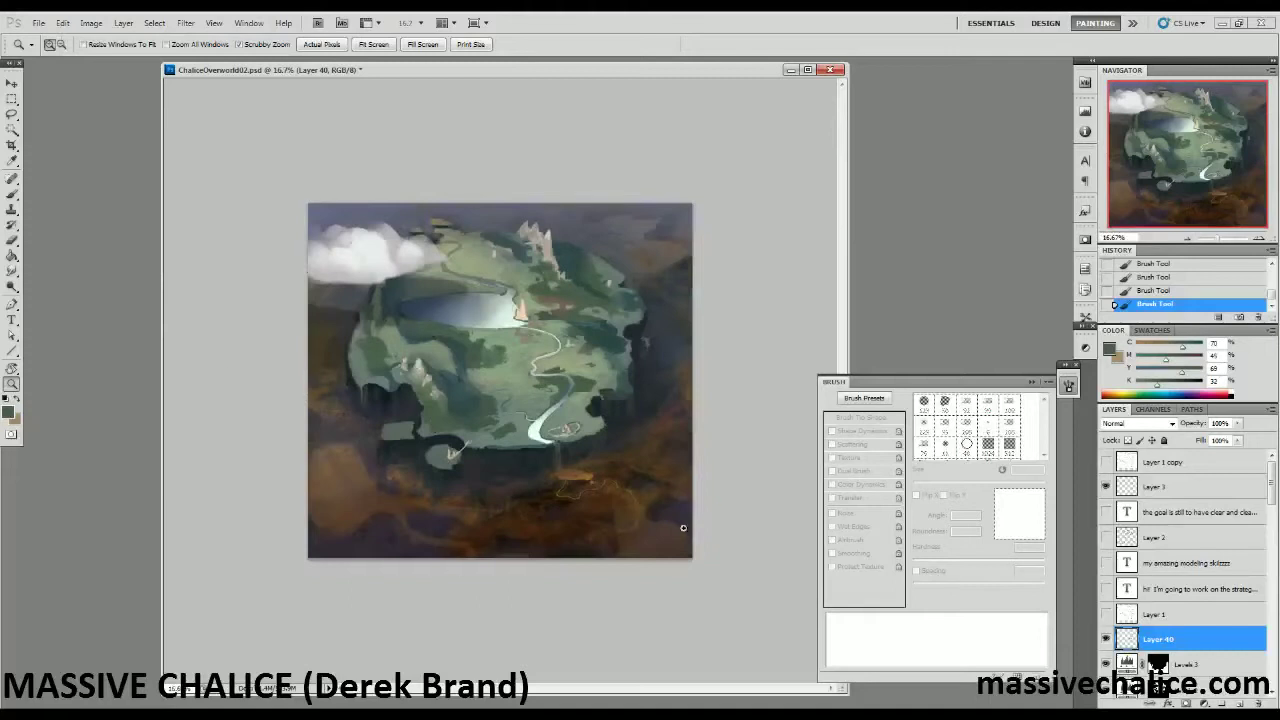
Paint sampled greyish tones into the background beside the island's western edge at 46% opacity, enlarging the brush to 200 px.
click(484, 567)
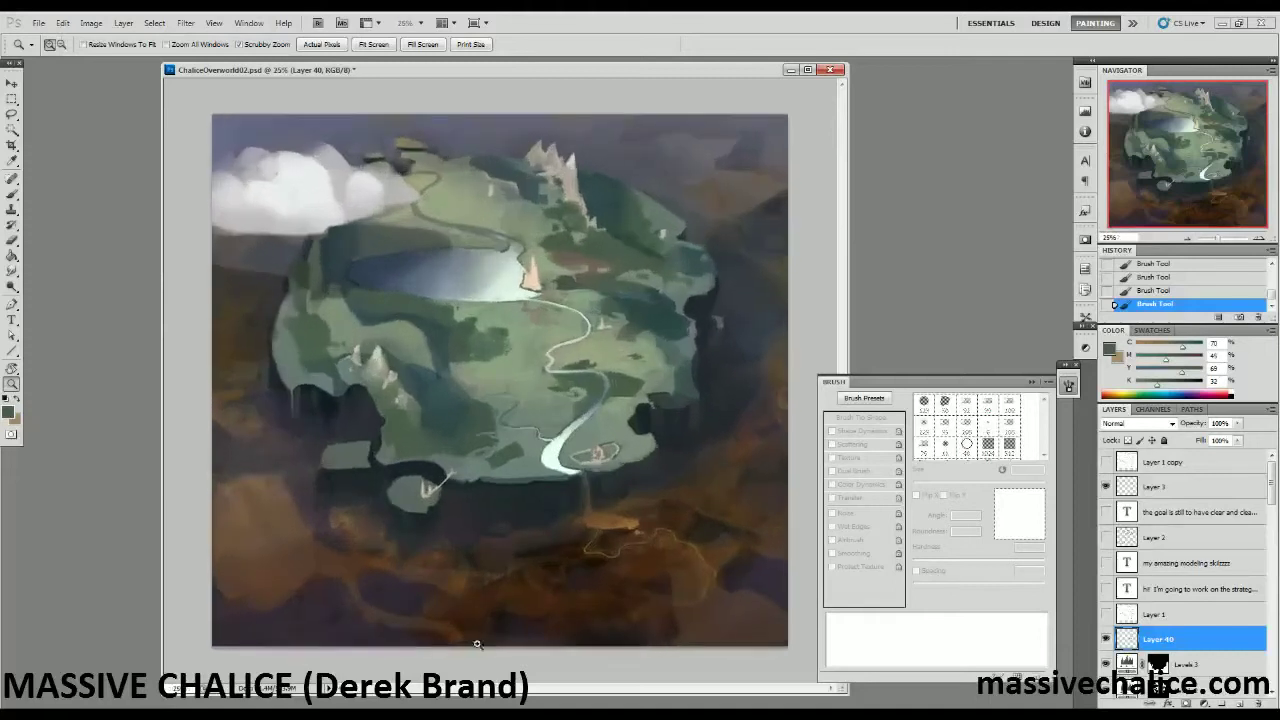
key(b)
alt+click(248, 262)
key(bracketright)
key(bracketright)
key(bracketright)
key(bracketright)
key(4)
key(6)
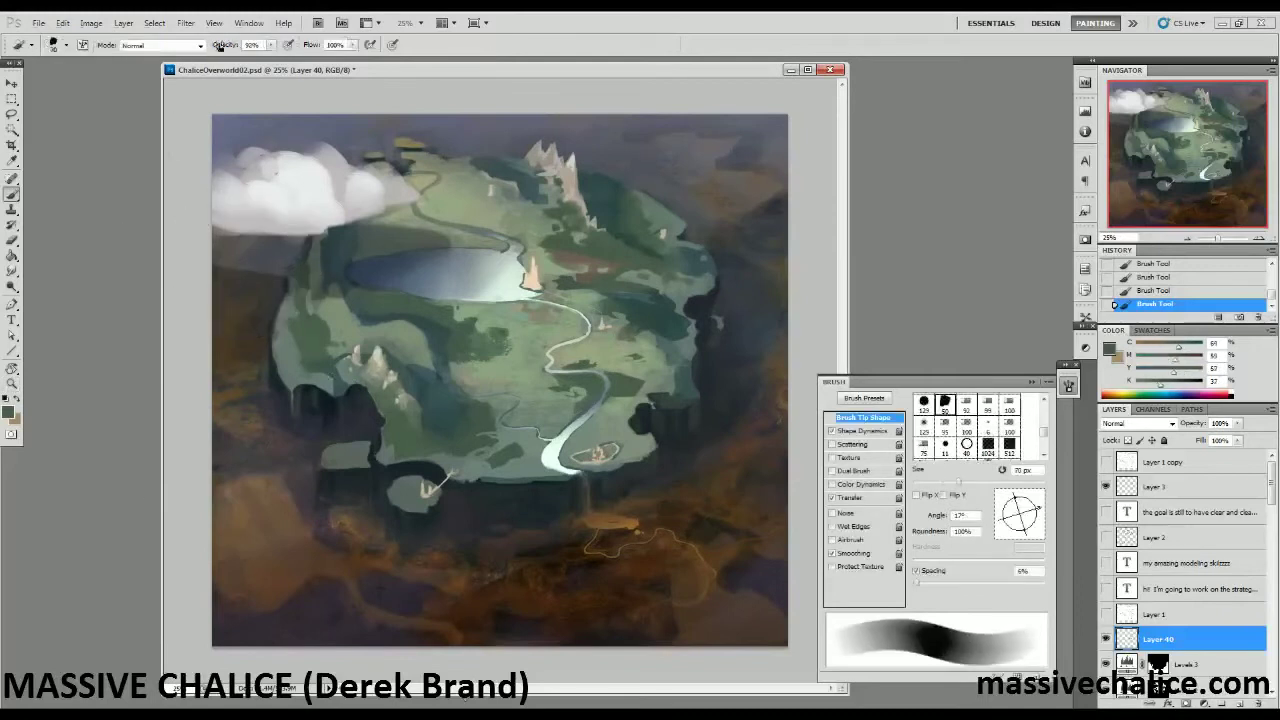
key(bracketright)
key(bracketright)
key(bracketright)
key(bracketright)
key(bracketright)
alt+click(279, 248)
key(bracketleft)
key(bracketleft)
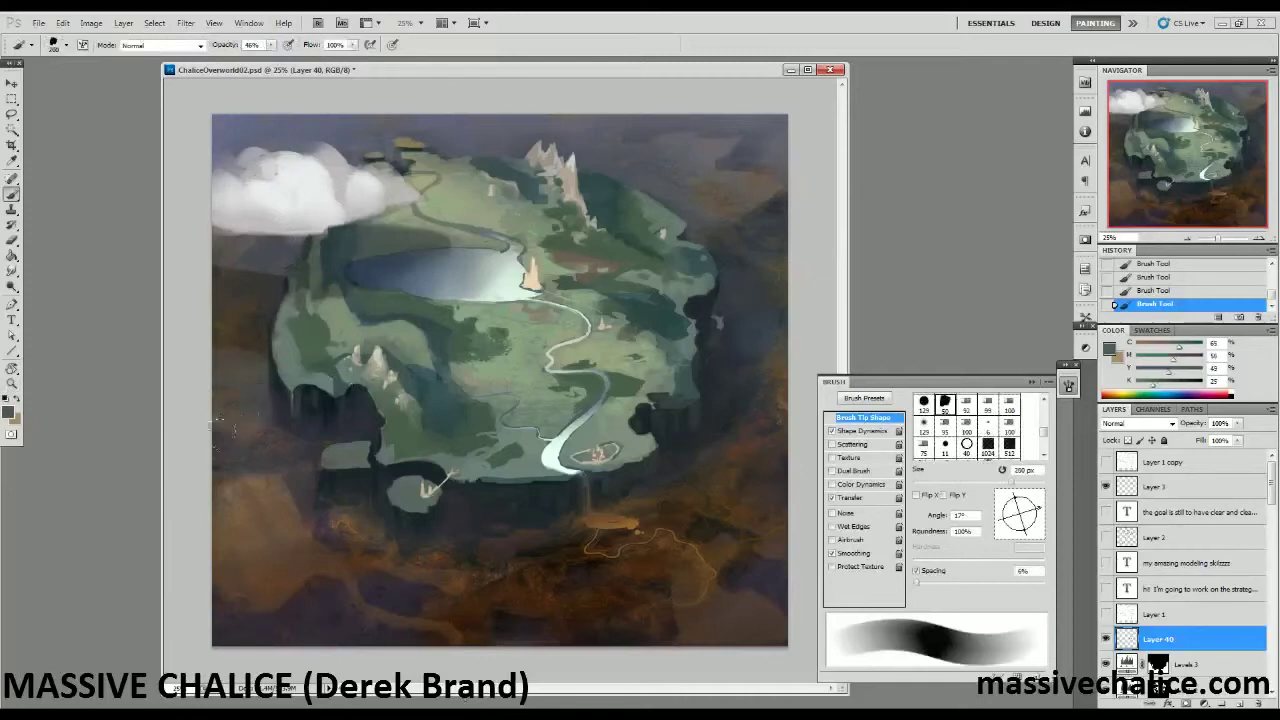
Blend the clouds below the island's western edge, sampling a dark tone from the island's underside.
key(e)
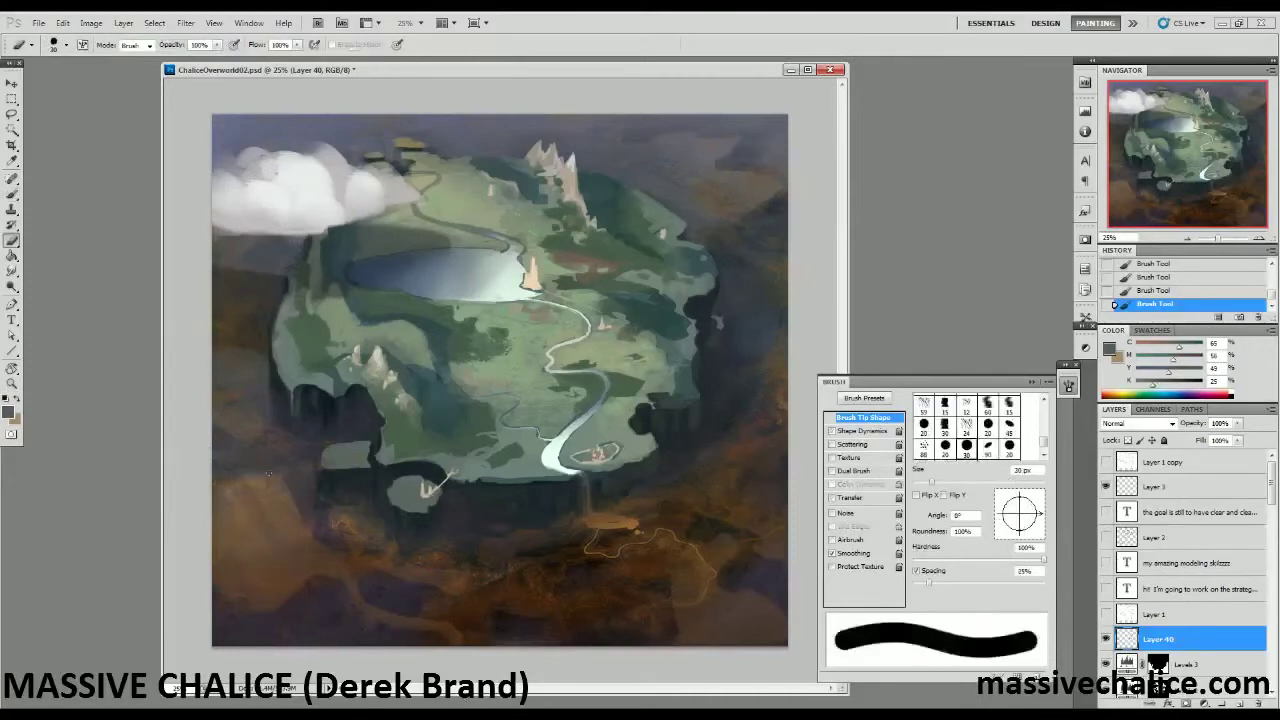
key(z)
key(b)
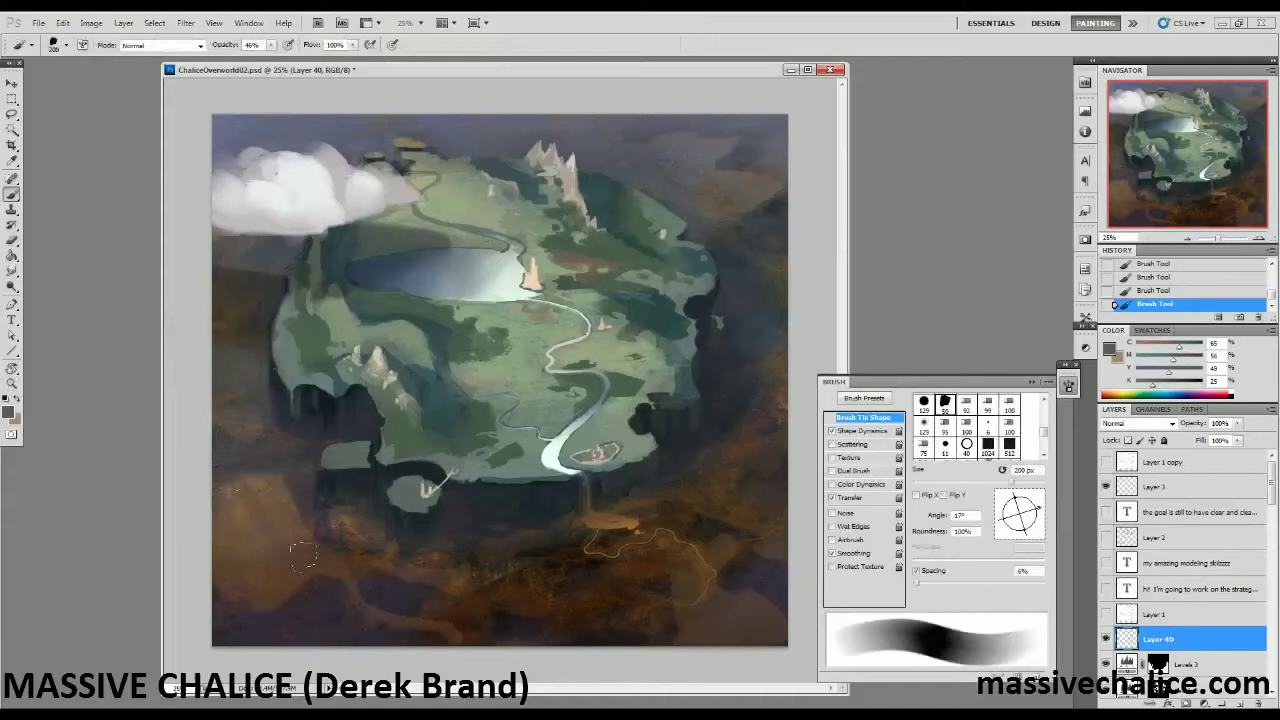
alt+click(316, 426)
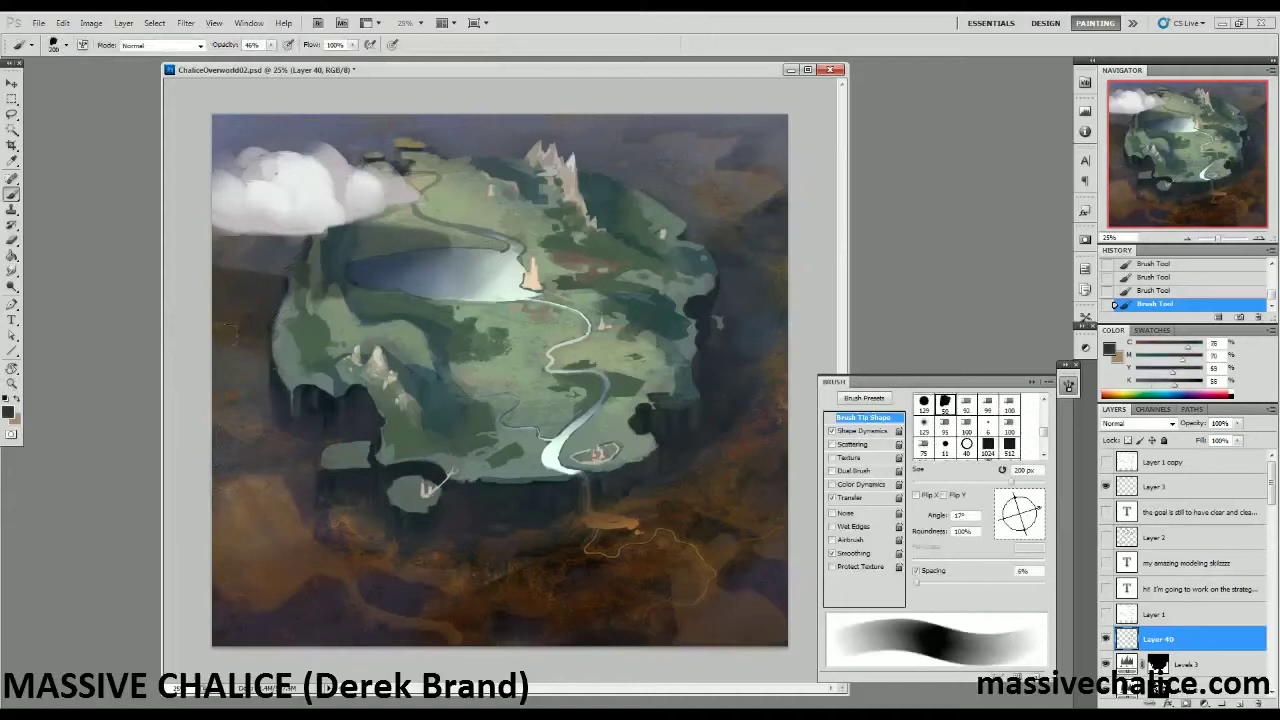
Paint sampled grey and brown tones over the background along the island's eastern side with the 200 px brush.
key(z)
alt+click(189, 374)
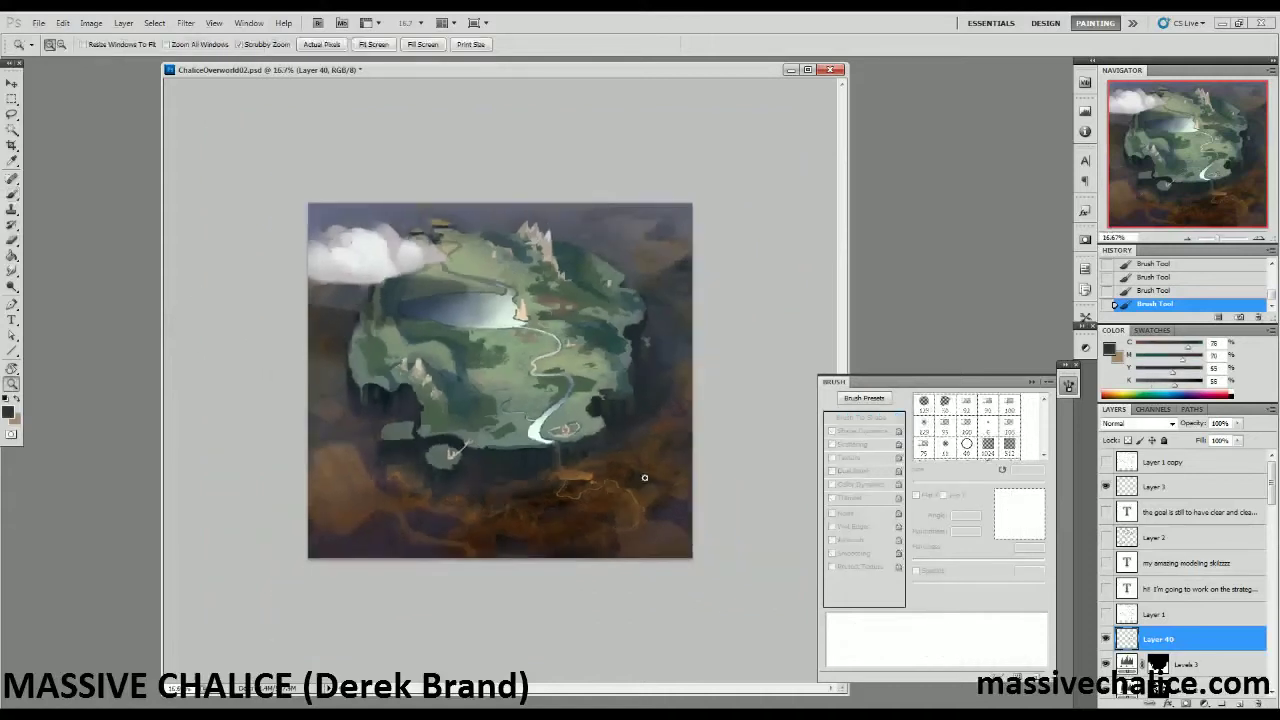
key(b)
alt+click(670, 260)
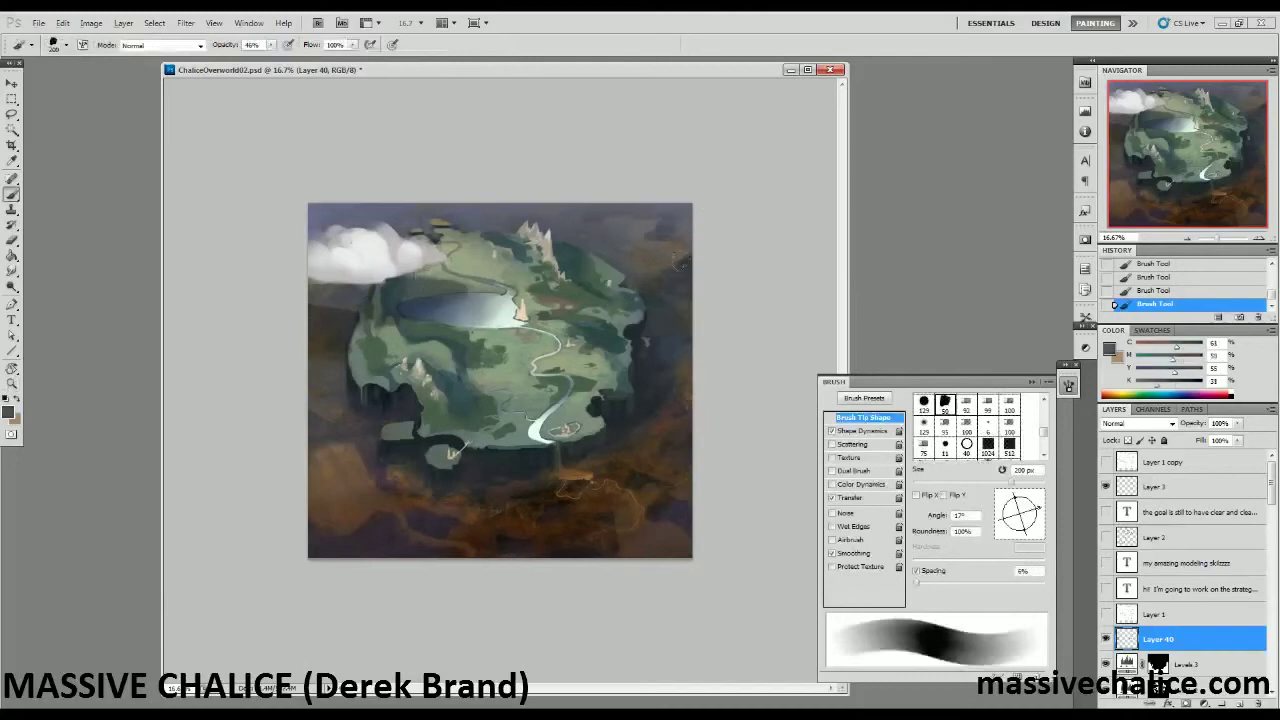
alt+click(676, 254)
drag(626, 271, 637, 285)
alt+click(678, 355)
alt+click(640, 407)
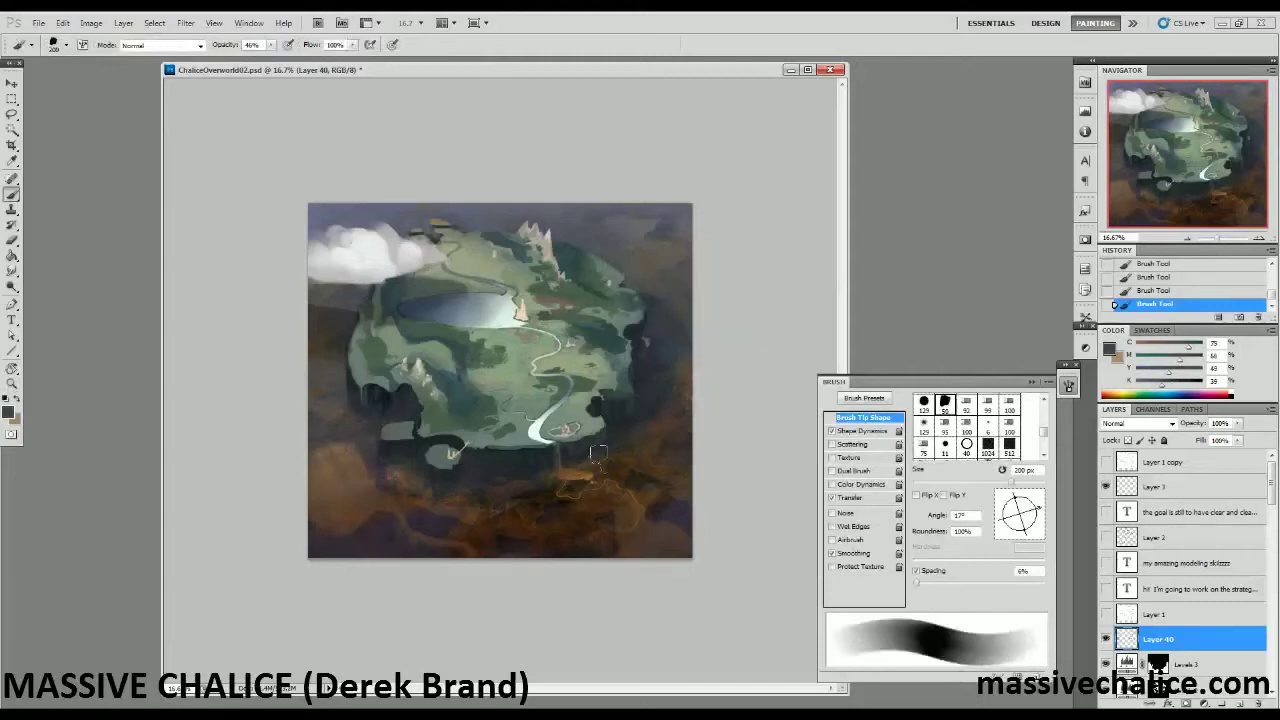
Blend sampled browns into the clouds southeast of and below the island with the 200 px brush at 46% opacity.
alt+click(675, 436)
alt+click(595, 462)
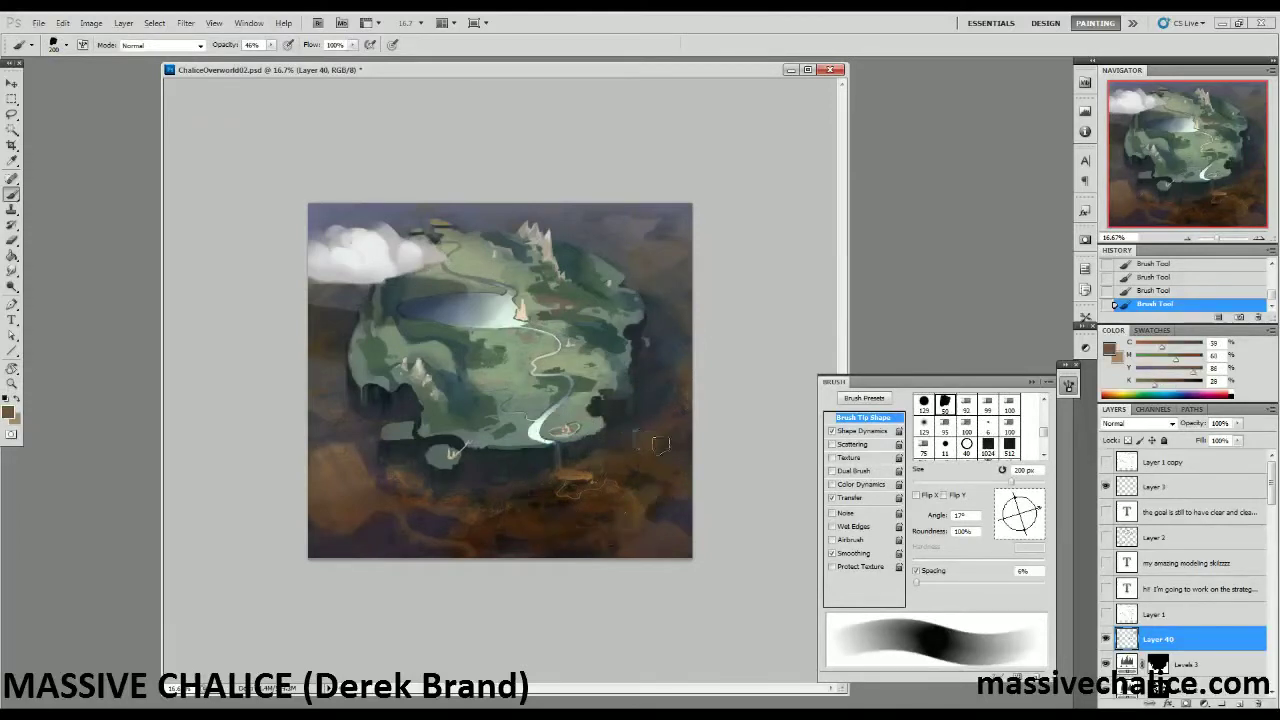
alt+click(490, 511)
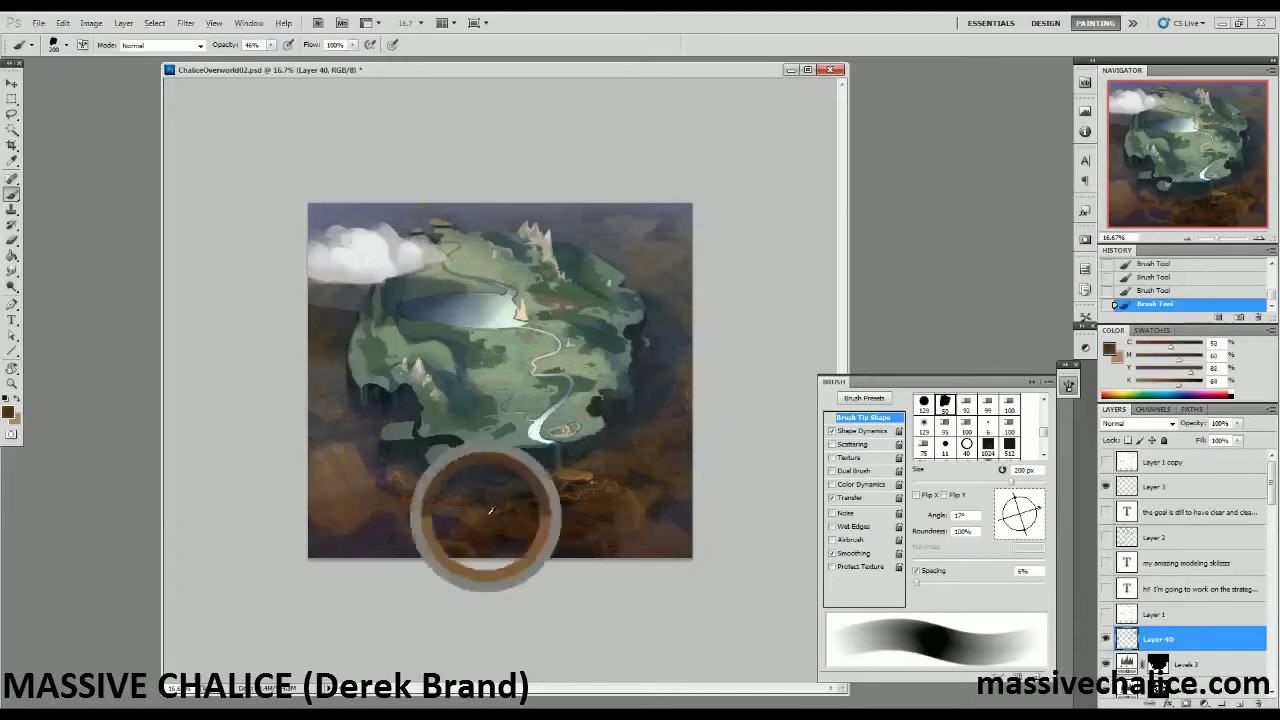
alt+click(478, 511)
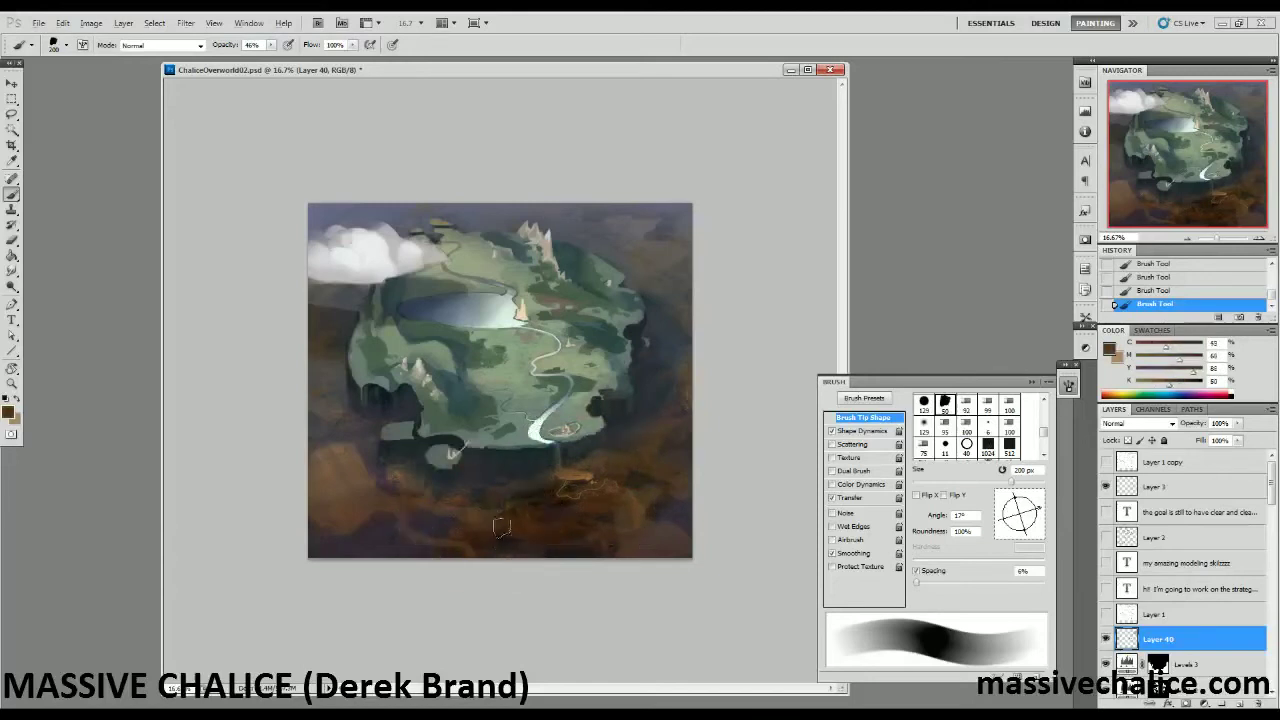
Try to paint a broad orange-brown cloud mass below the island's southeastern side with a 900 px brush.
alt+click(577, 474)
key(bracketright)
key(bracketright)
alt+click(590, 478)
key(bracketright)
key(bracketright)
key(bracketright)
key(bracketright)
key(bracketright)
key(bracketright)
drag(570, 517, 671, 586)
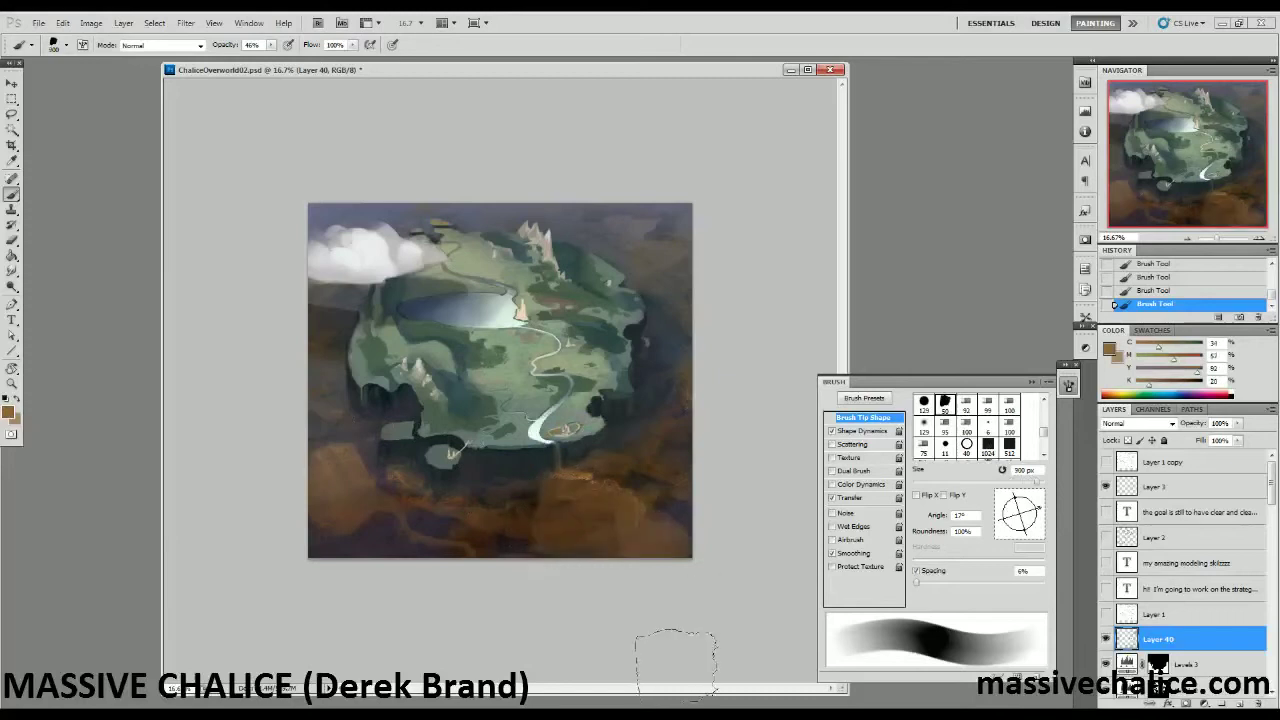
key(ctrl+z)
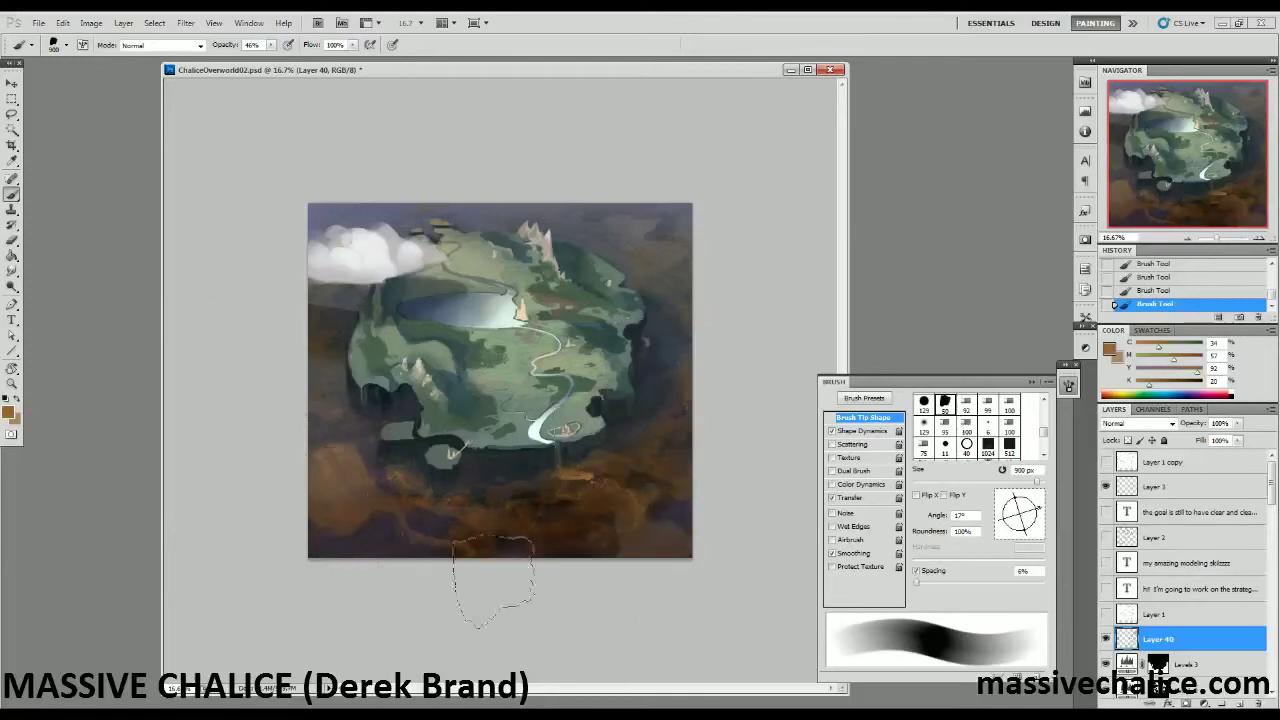
Touch up the cloud background with dark purple-brown sampled below the island, reducing the brush to 100 px and then 60 px.
key(ctrl+equal)
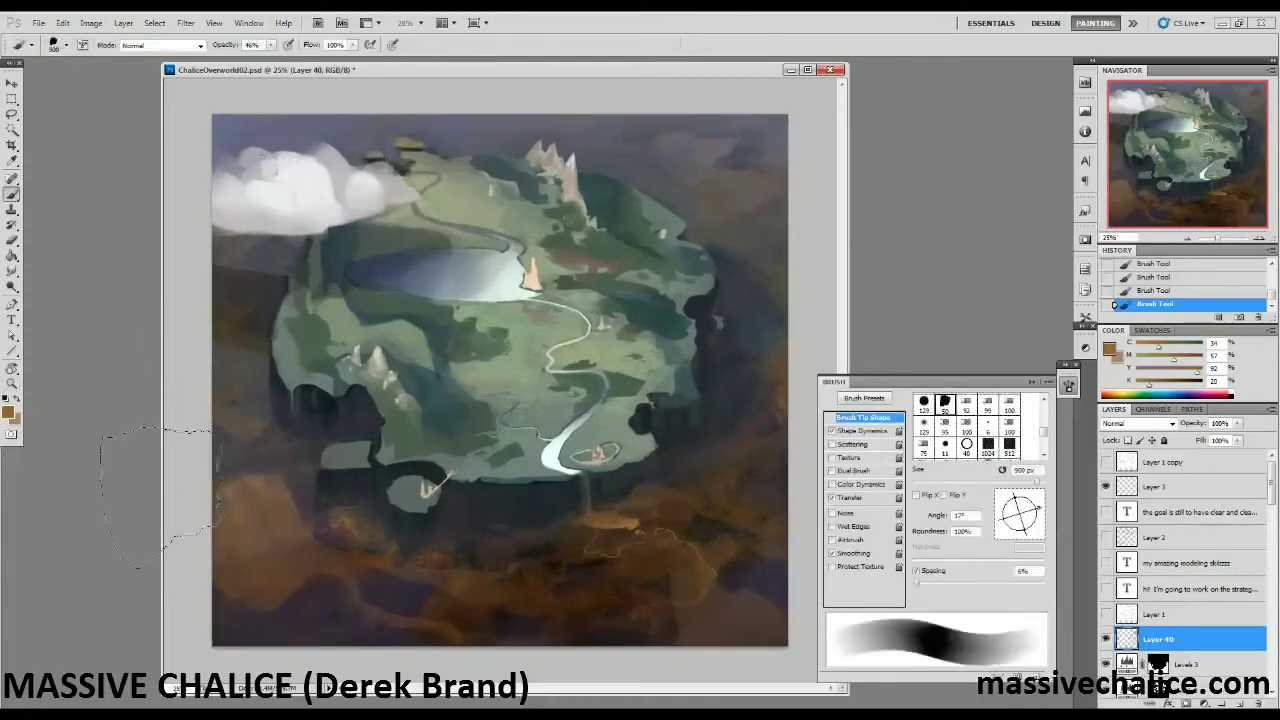
alt+click(328, 536)
key(bracketleft)
key(bracketleft)
key(bracketleft)
key(bracketleft)
key(bracketleft)
key(bracketleft)
key(bracketleft)
key(bracketleft)
key(bracketleft)
key(bracketleft)
key(shift+bracketleft)
key(shift+bracketleft)
key(shift+bracketleft)
key(shift+bracketleft)
key(bracketleft)
key(bracketleft)
key(shift+bracketright)
key(shift+bracketright)
key(shift+bracketright)
key(shift+bracketright)
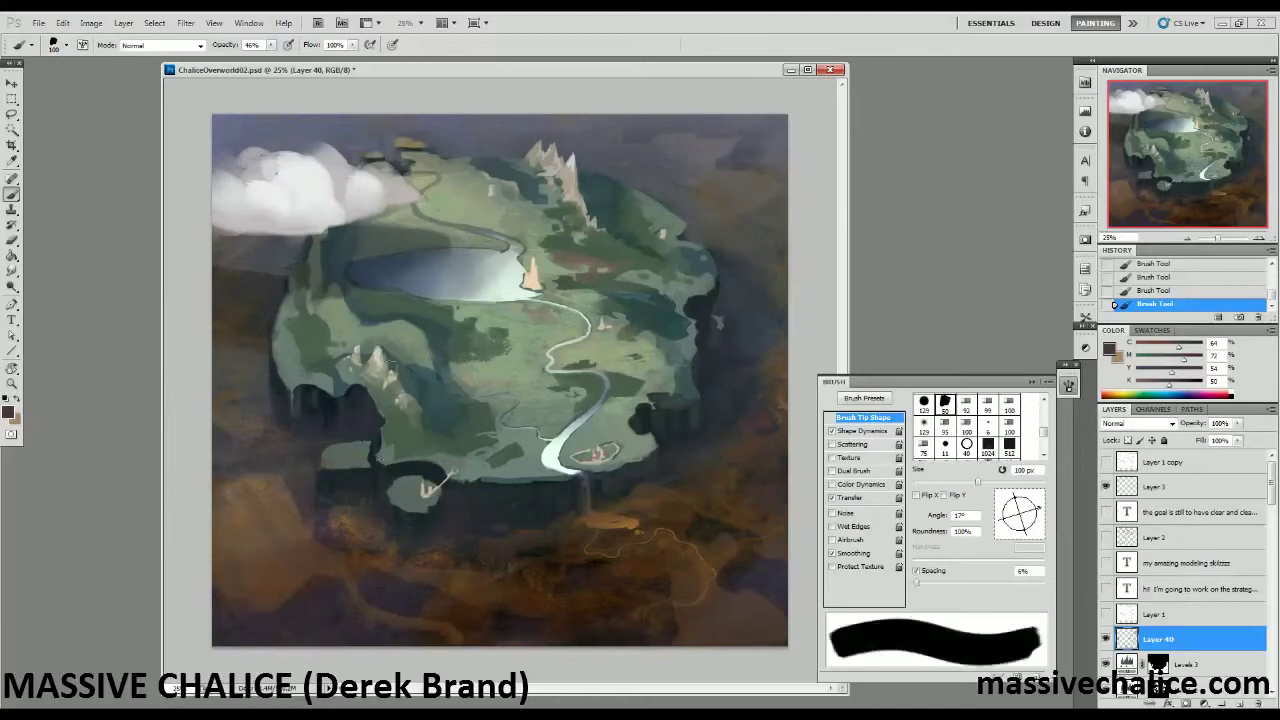
key(shift+bracketleft)
key(shift+bracketleft)
key(shift+bracketleft)
key(shift+bracketleft)
key(bracketleft)
key(bracketleft)
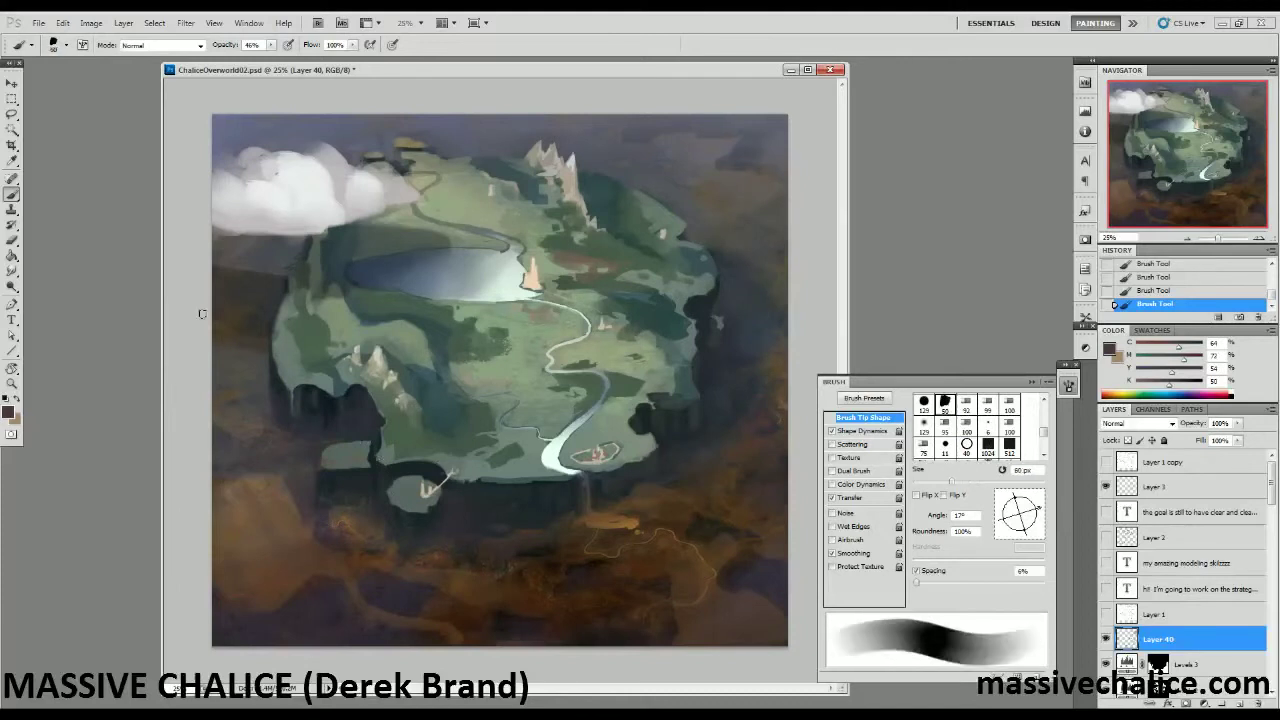
Paint small light green accents along the lake's southern shore with sampled plain green at 10 px and 100% opacity.
alt+click(481, 314)
key(0)
key(bracketleft)
key(bracketleft)
key(bracketleft)
key(bracketleft)
key(bracketleft)
key(bracketleft)
key(bracketleft)
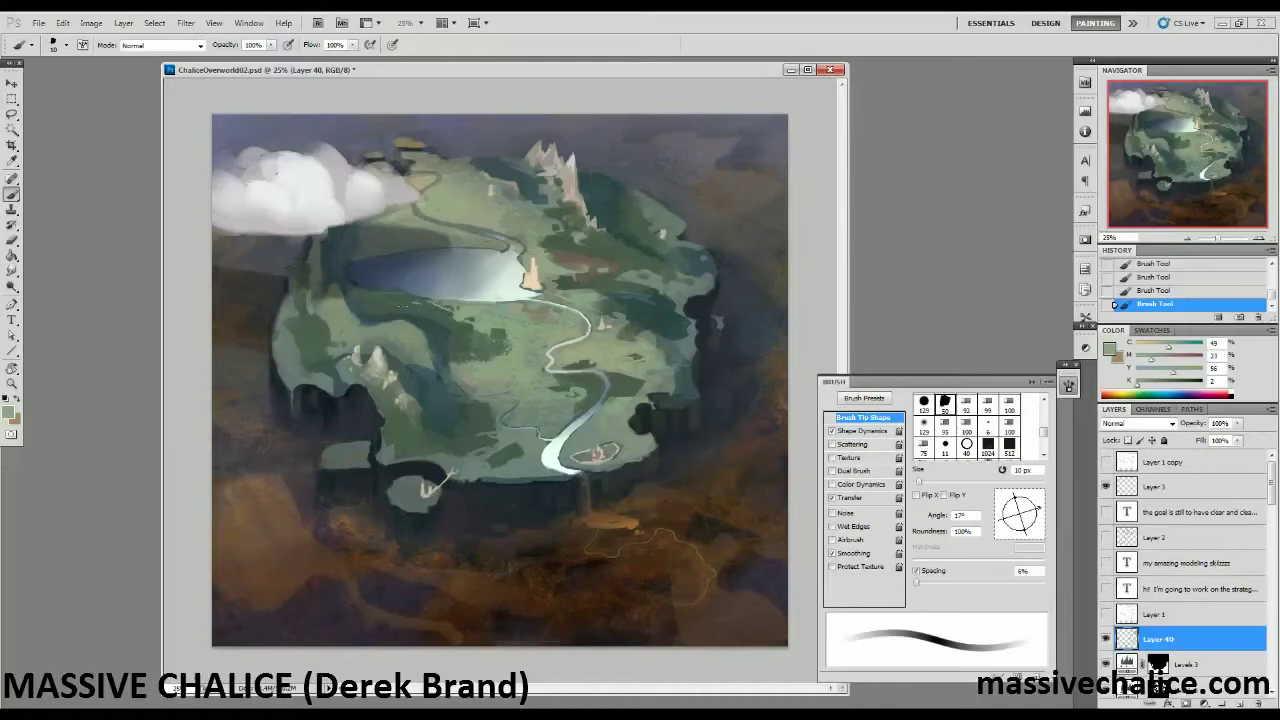
drag(414, 305, 416, 304)
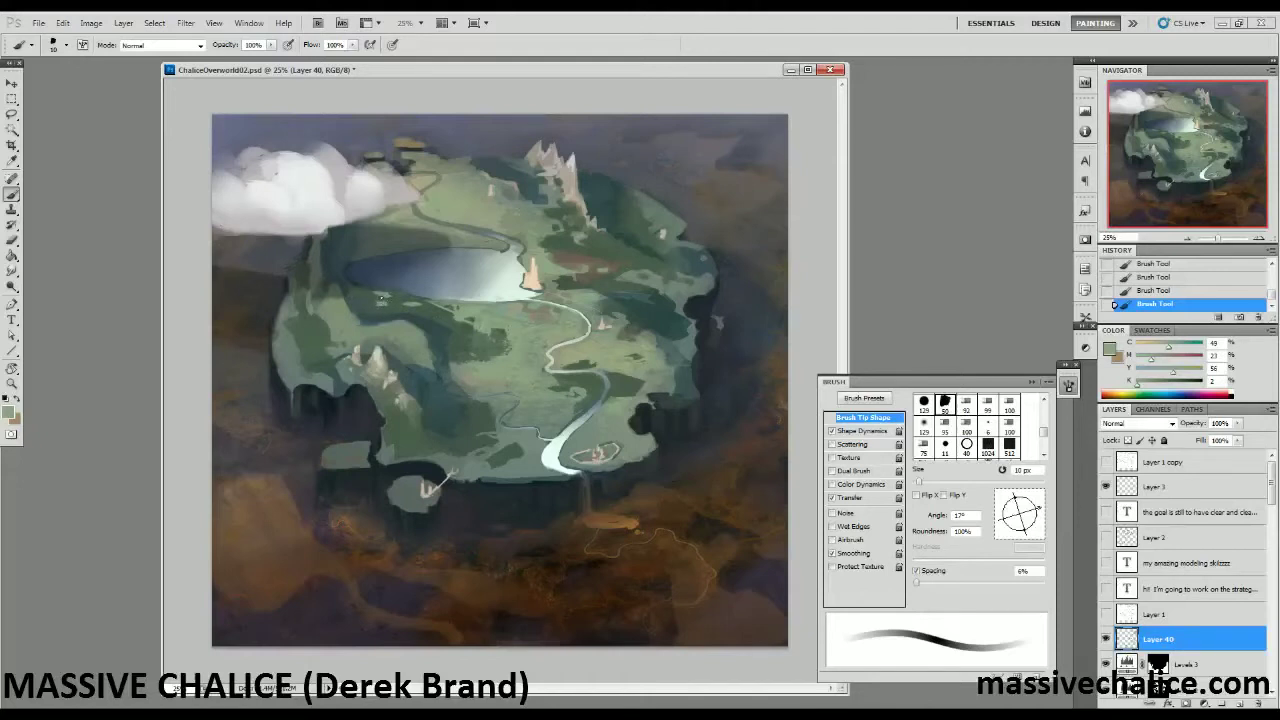
Repaint the small structure on the northern plain as a beige settlement at 10 px, sampling colours from the lakeside tower and surroundings.
alt+click(534, 282)
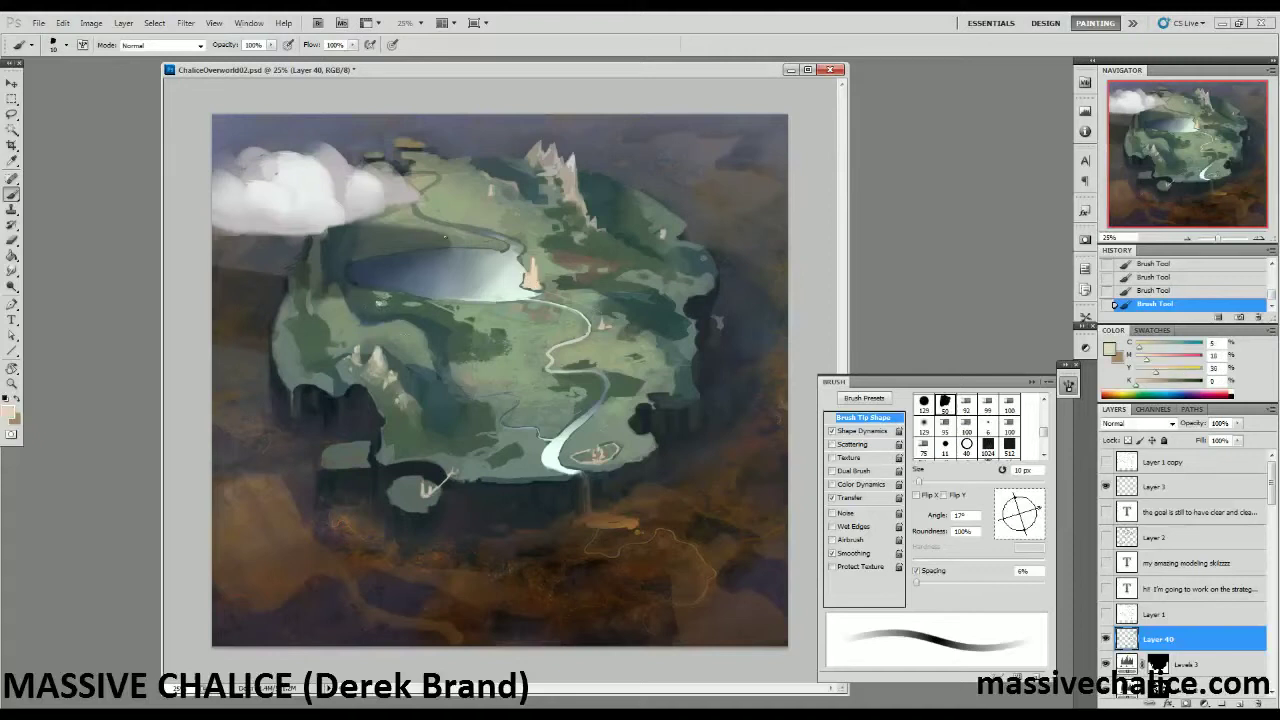
alt+click(589, 255)
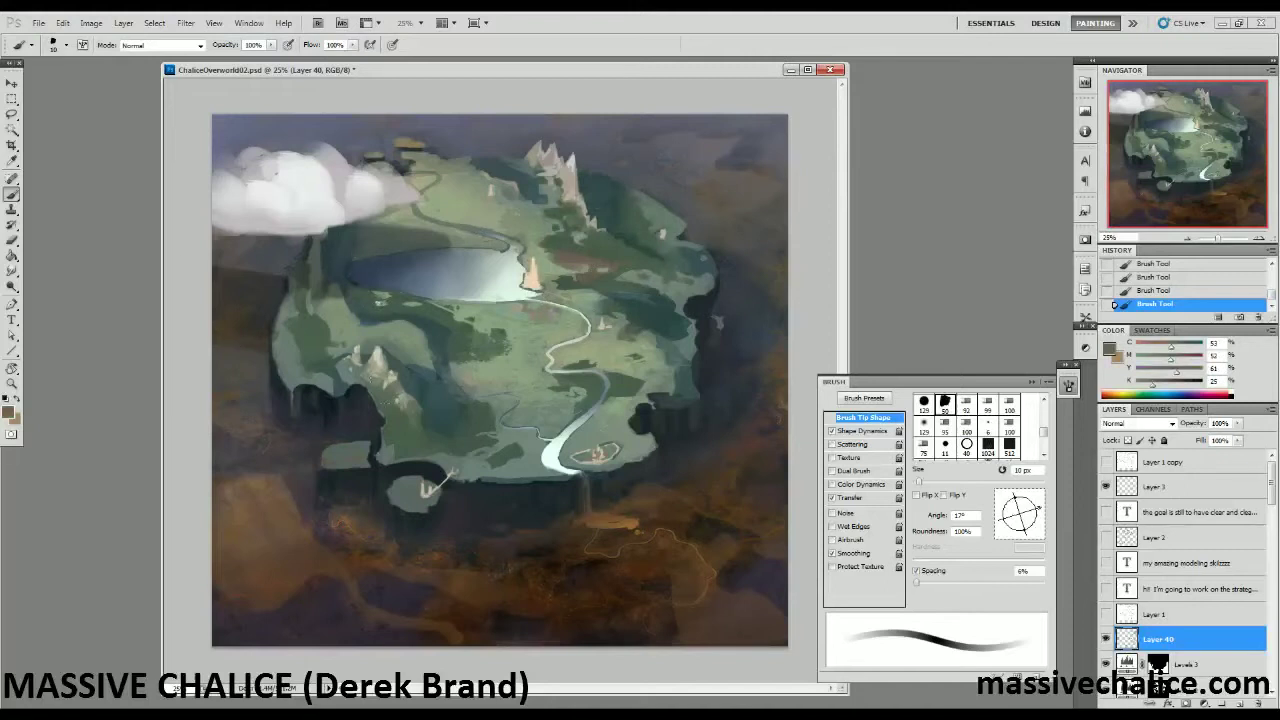
key(z)
click(497, 534)
drag(316, 438, 338, 464)
key(b)
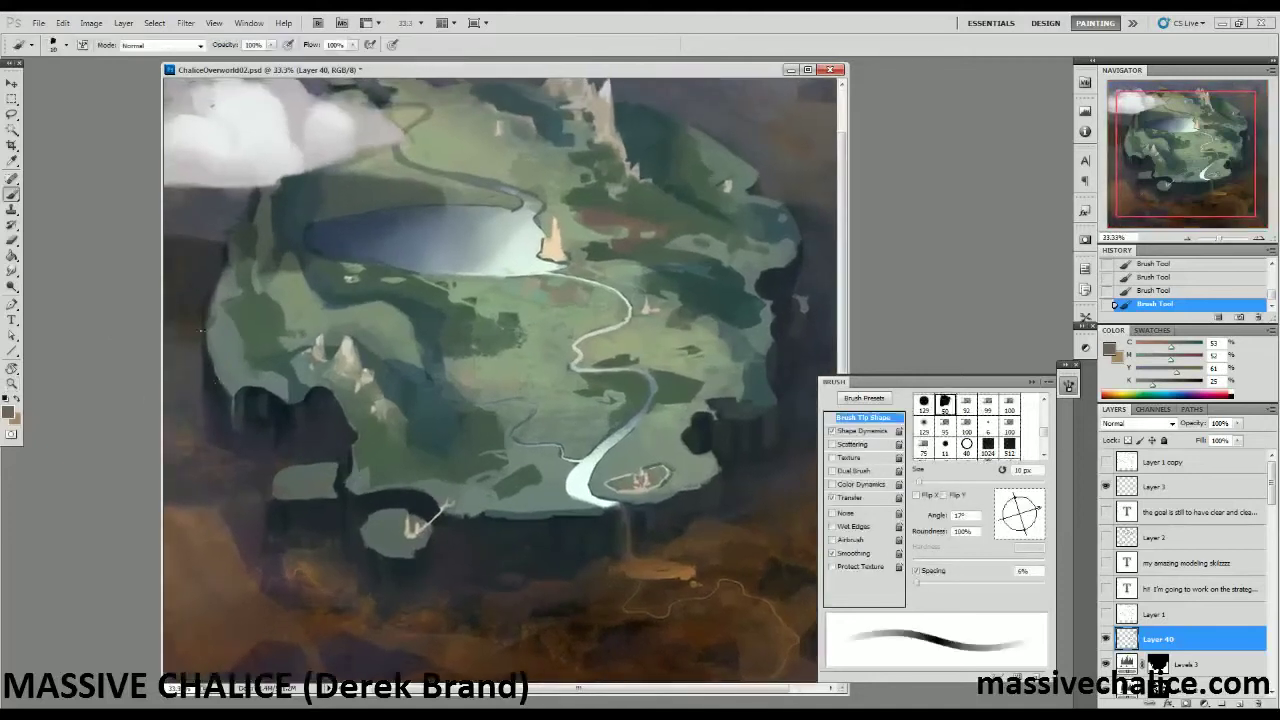
drag(536, 393, 540, 437)
alt+click(570, 232)
alt+click(571, 232)
alt+click(503, 170)
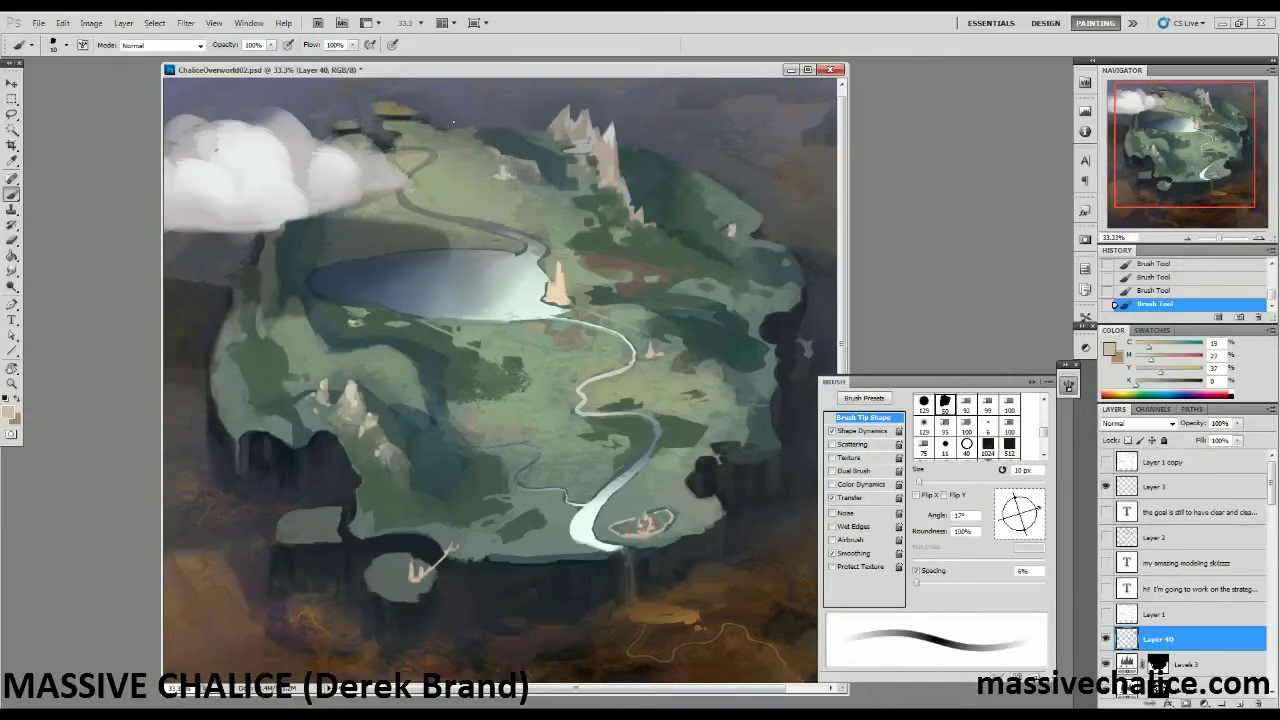
alt+click(500, 165)
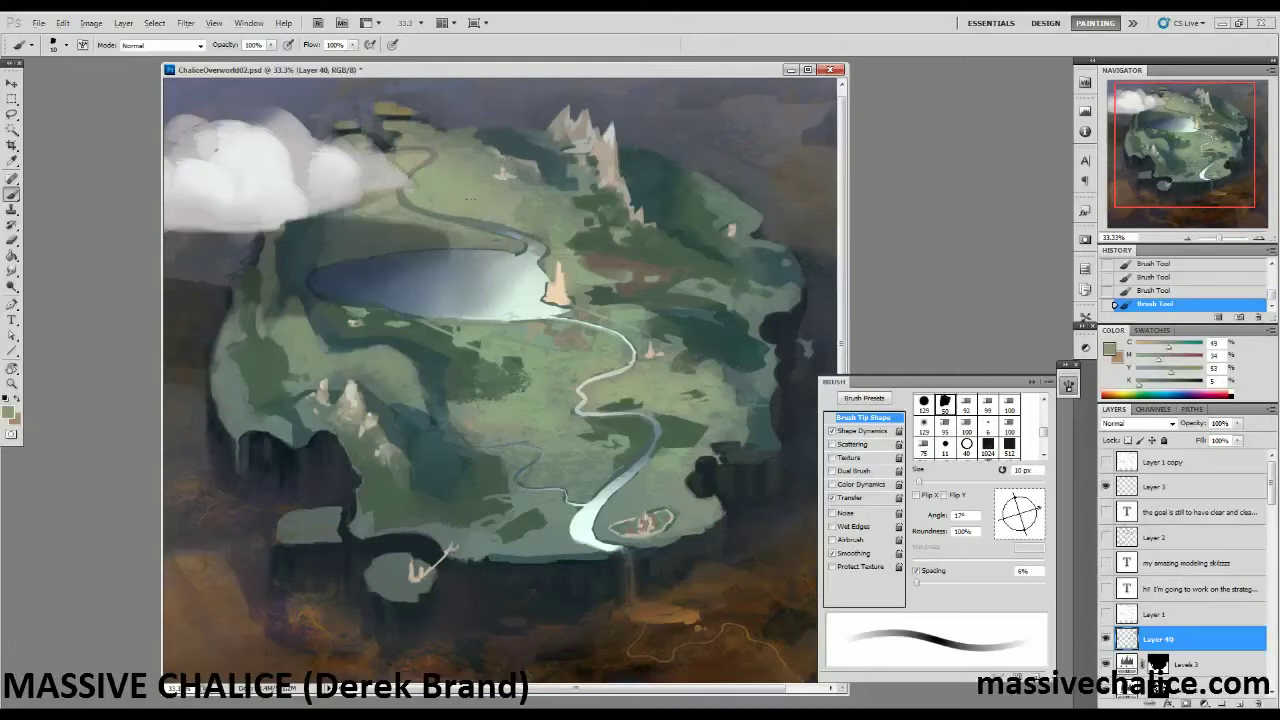
Mix a teal of C 69, M 27, Y 20, K 23 and add a small accent to the northern settlement.
alt+click(503, 171)
drag(1137, 385, 1151, 385)
drag(1159, 372, 1182, 347)
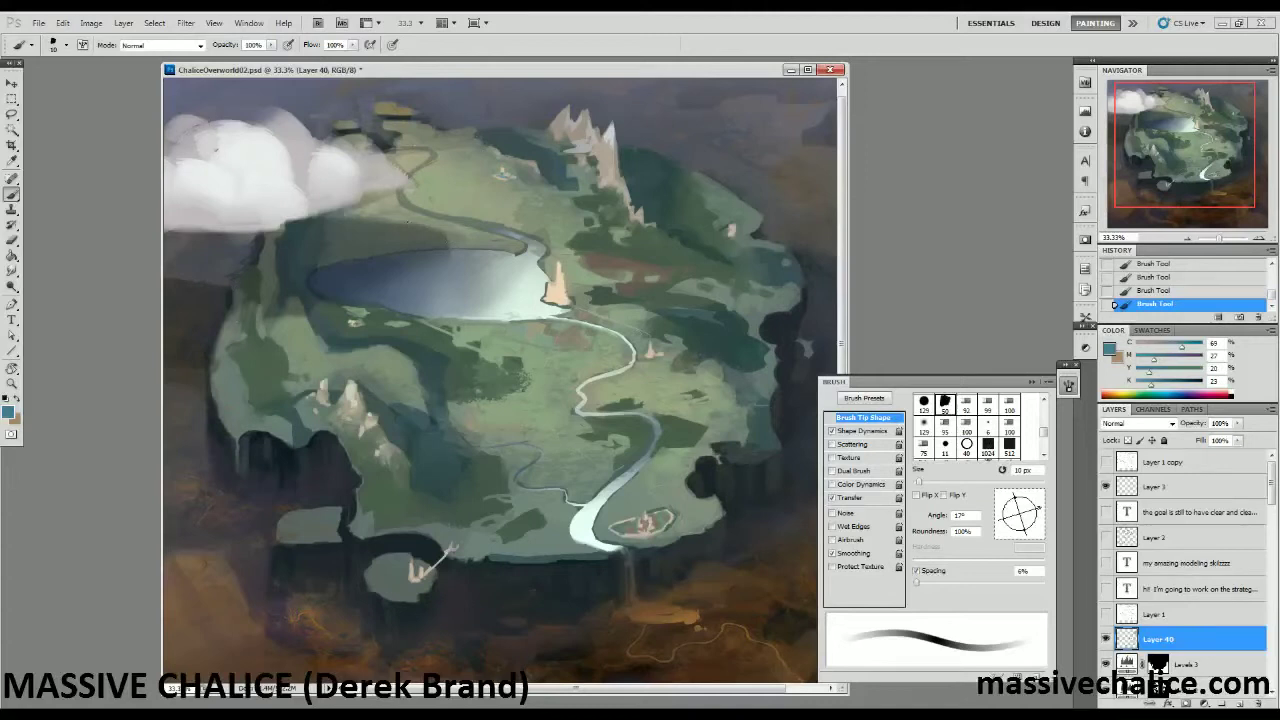
Start painting out the river where it meets the lake beside the tower with sampled greens, enlarging the brush to 50 px.
alt+click(402, 215)
key(bracketright)
key(bracketright)
key(bracketright)
key(bracketright)
key(bracketright)
key(bracketright)
key(bracketright)
key(bracketright)
key(bracketright)
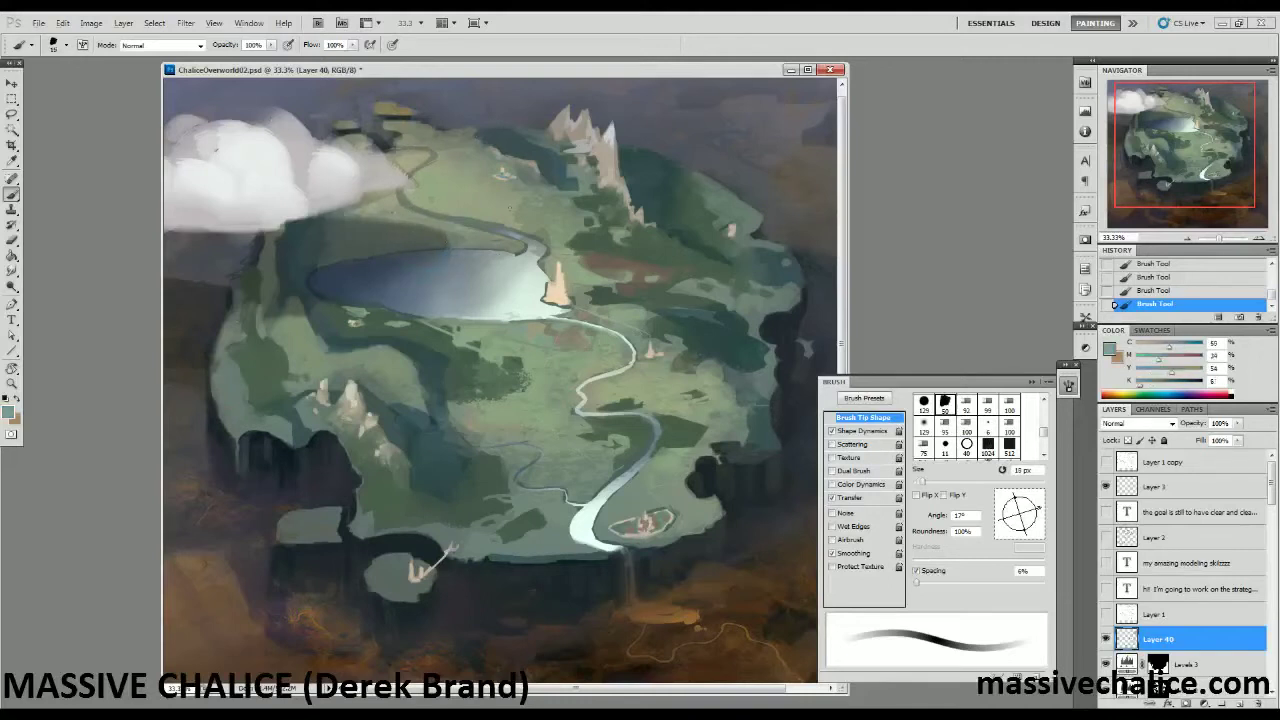
alt+click(540, 266)
key(shift+bracketleft)
key(shift+bracketleft)
key(shift+bracketleft)
key(shift+bracketleft)
alt+click(472, 234)
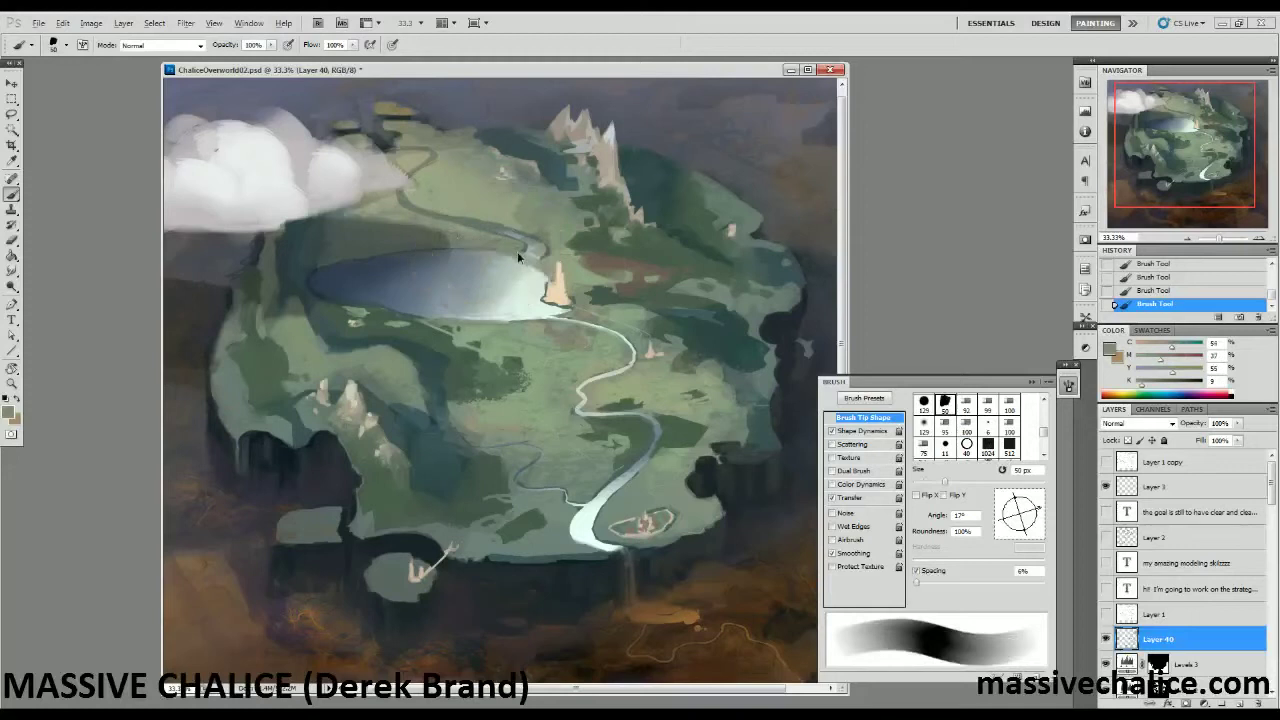
Paint out the river's course across the plain north of the lake with sampled greens at 50 px.
alt+click(527, 244)
alt+click(482, 242)
alt+click(554, 260)
alt+click(420, 217)
alt+click(400, 204)
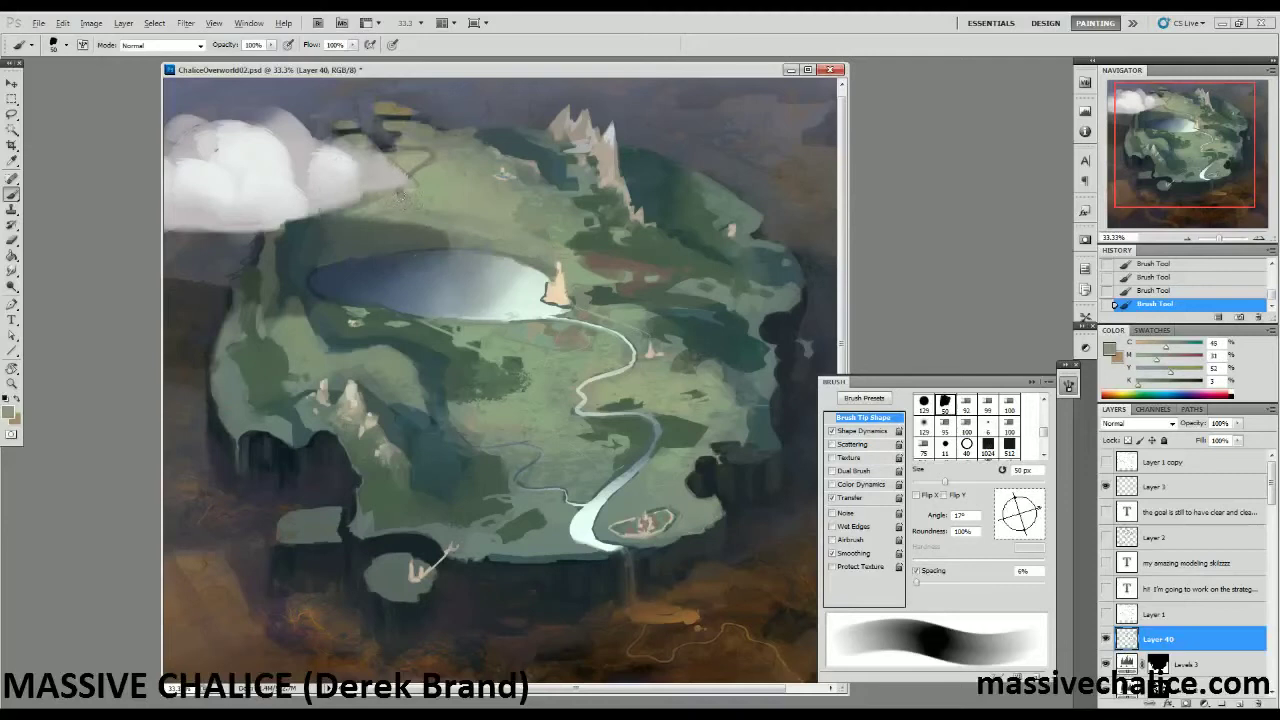
Cover the remaining winding river bend beside the cloud near the island's northern tip with sampled greens.
alt+click(420, 176)
alt+click(420, 148)
alt+click(388, 152)
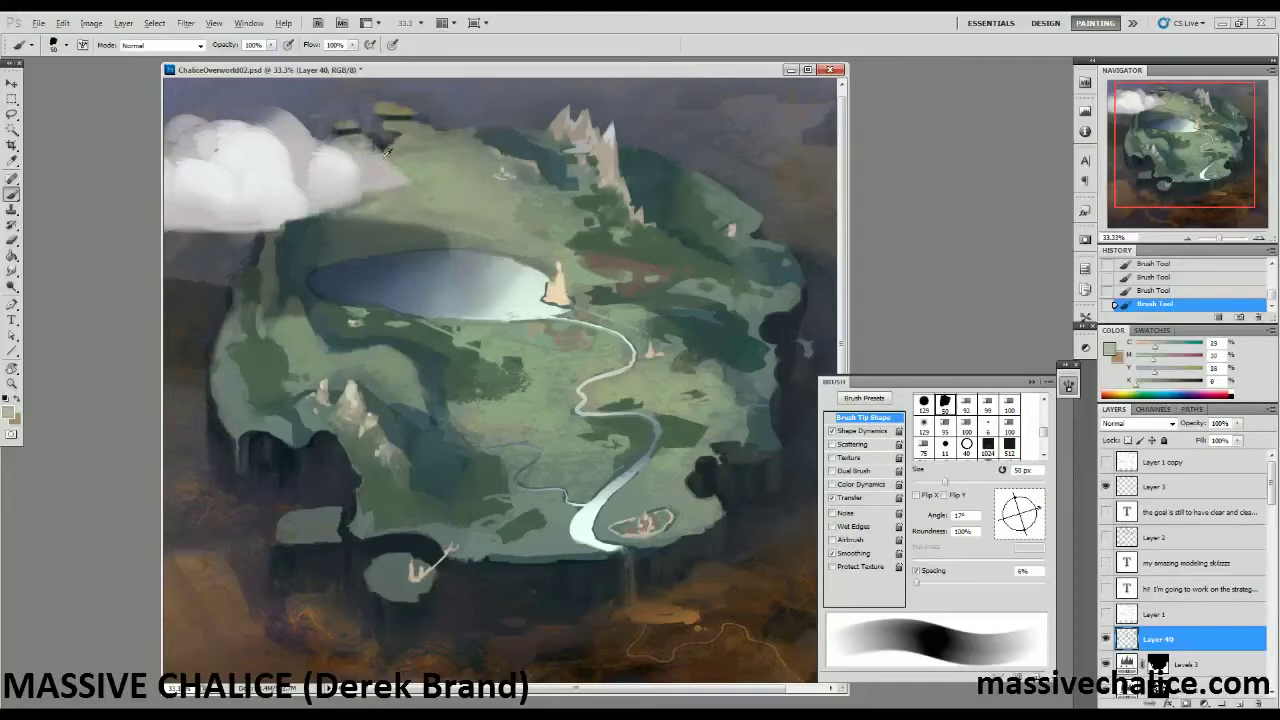
alt+click(388, 159)
Smooth the repainted northern plain with sampled light greens using an 80 px brush.
key(z)
alt+click(242, 281)
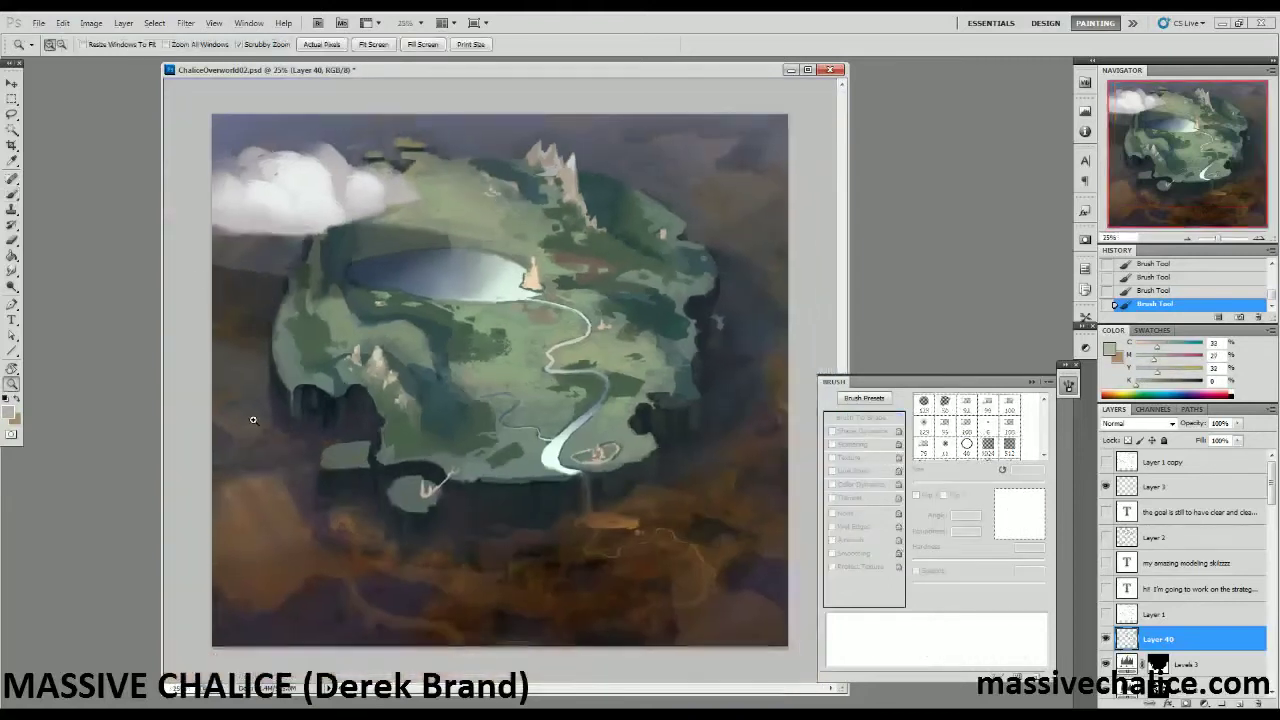
click(416, 299)
key(b)
key(bracketright)
alt+click(420, 182)
alt+click(440, 166)
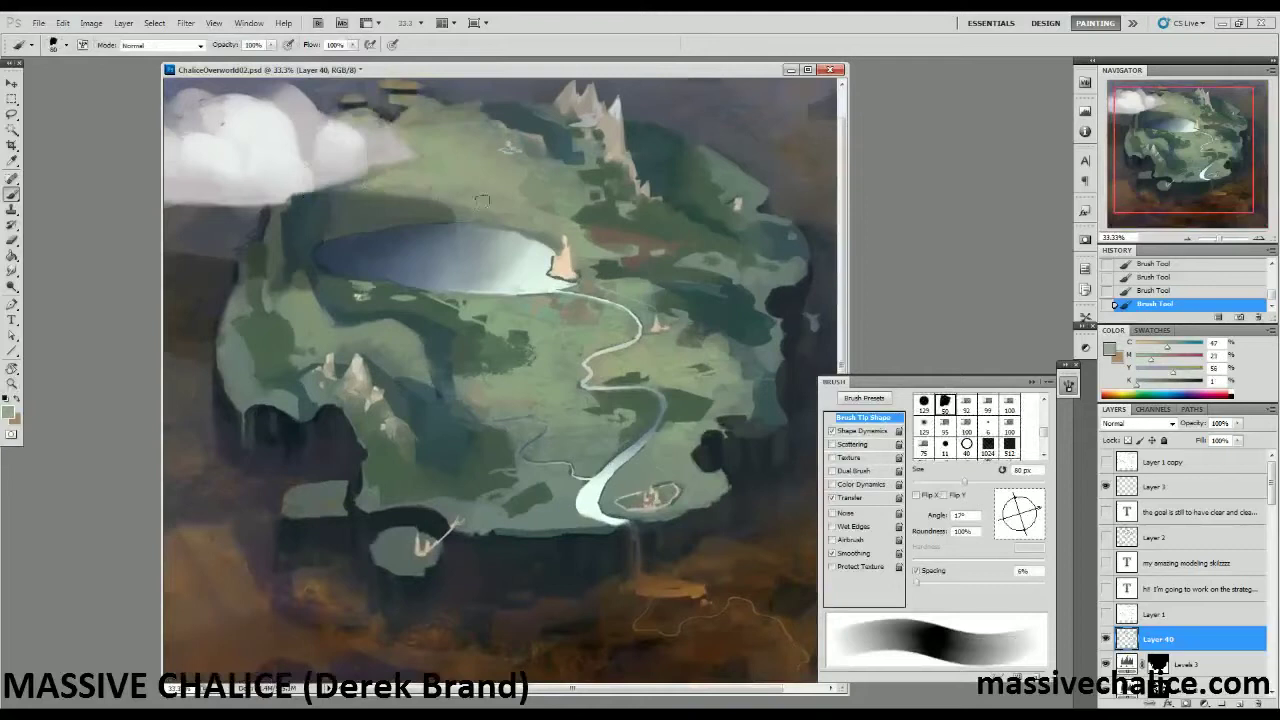
Examine the whole painting at reduced size to judge the northern plain without the upper river.
key(z)
alt+click(228, 175)
alt+click(283, 537)
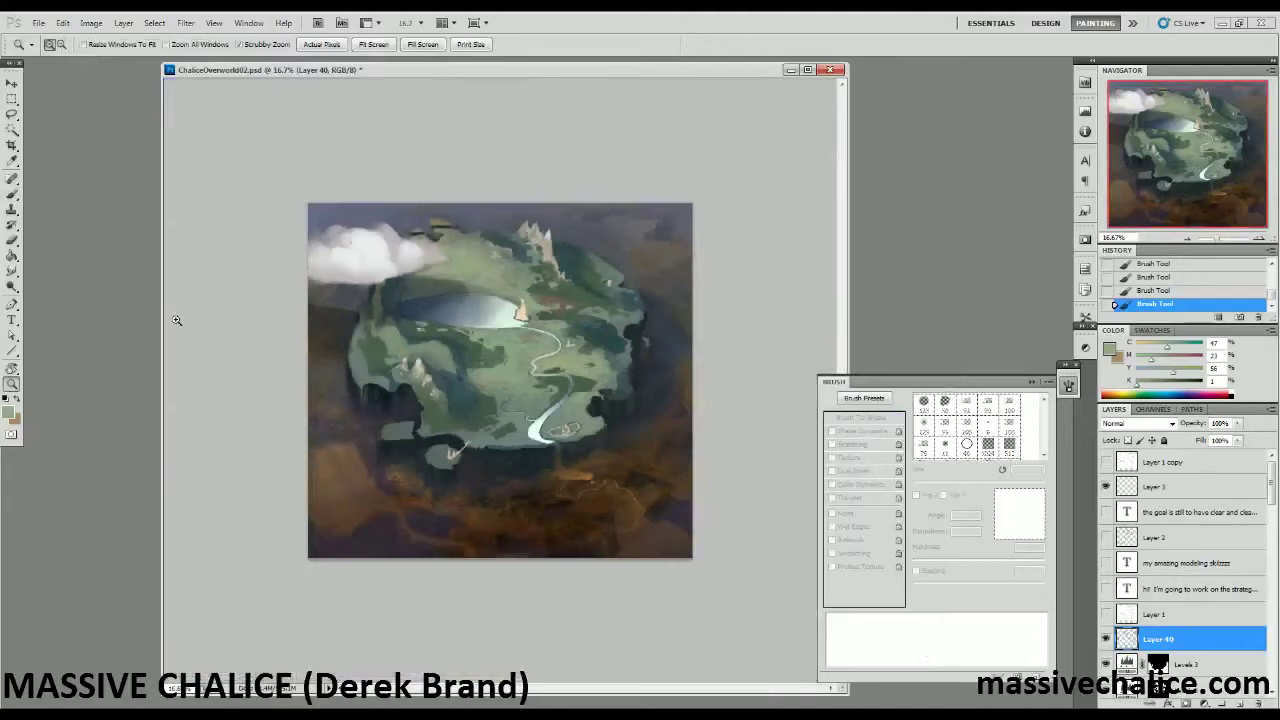
click(441, 542)
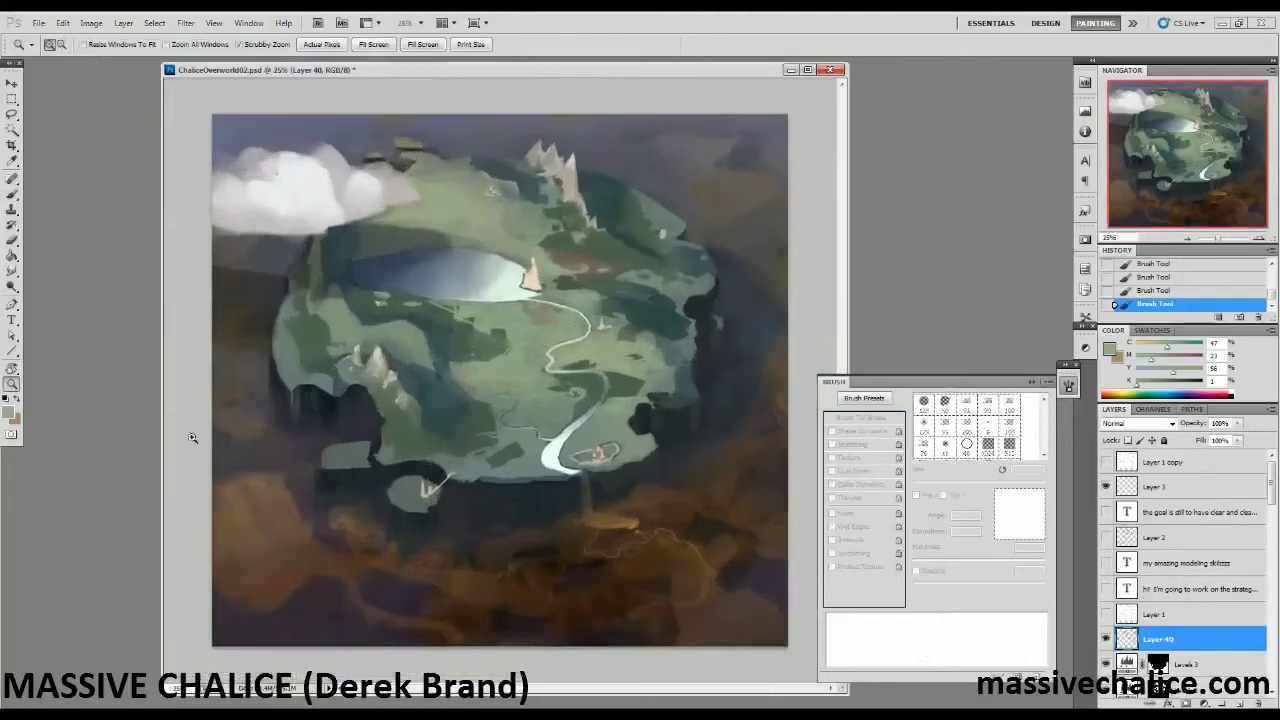
alt+click(270, 473)
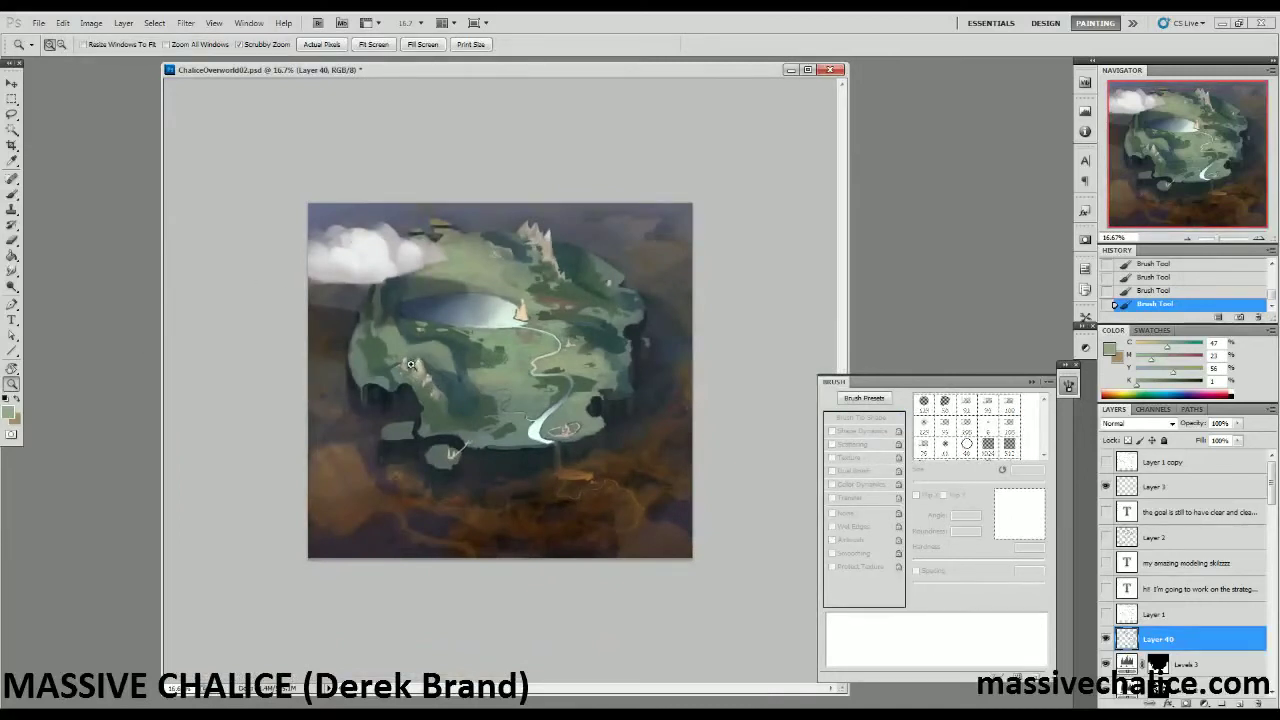
key(ctrl+plus)
key(b)
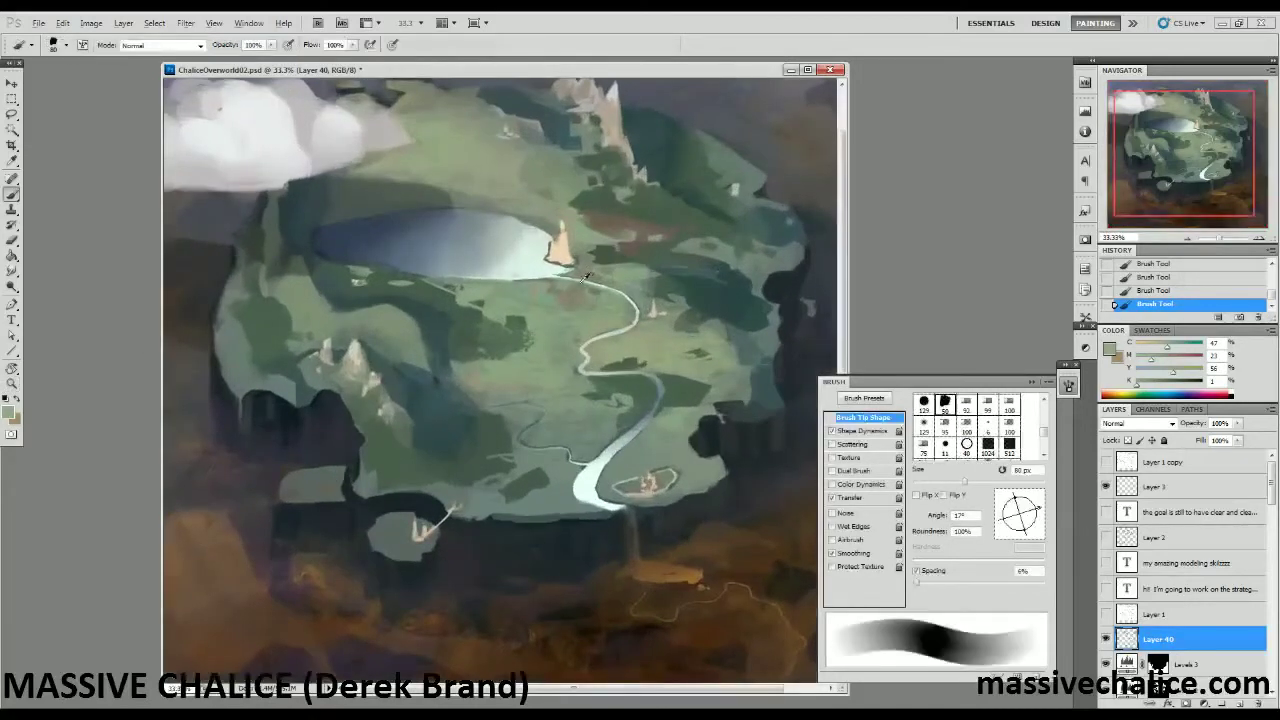
Reduce the brush to 10 px and refine the shoreline where the river leaves the lake below the castle with sampled tones.
alt+click(556, 270)
key(bracketleft)
key(bracketleft)
key(bracketleft)
key(bracketleft)
key(bracketleft)
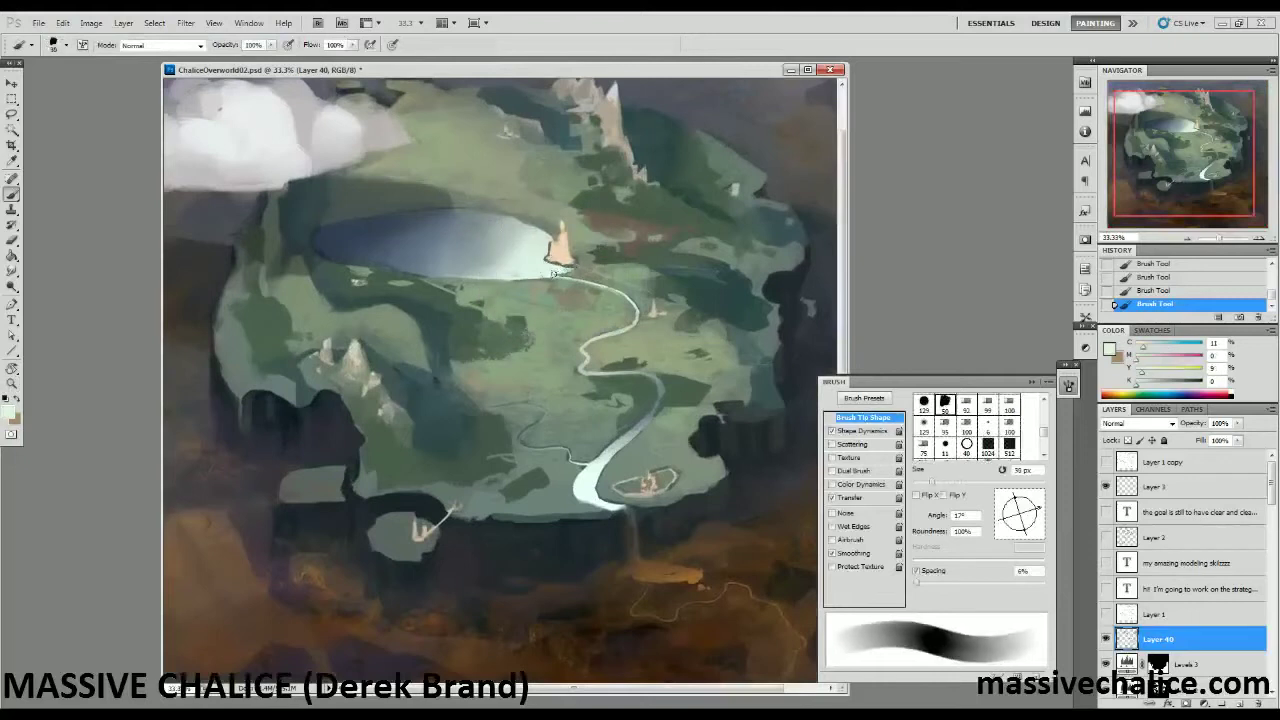
key(bracketleft)
key(bracketleft)
alt+click(560, 272)
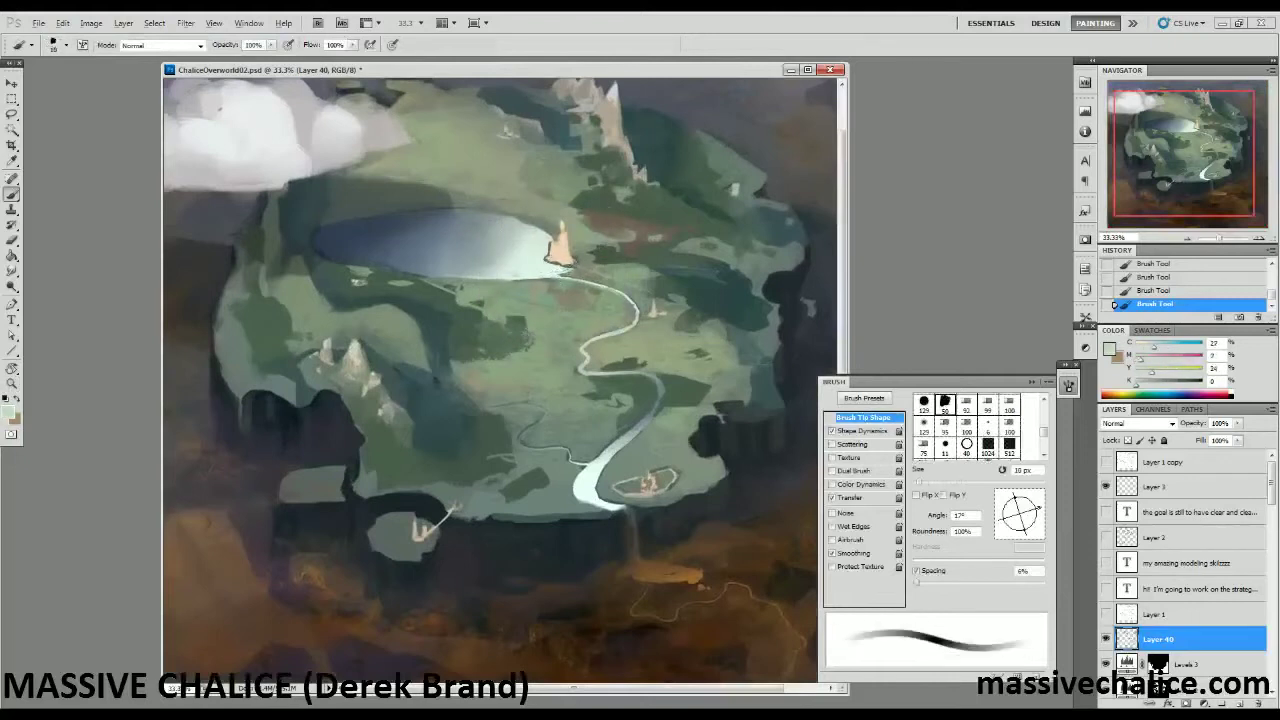
alt+click(557, 268)
alt+click(556, 263)
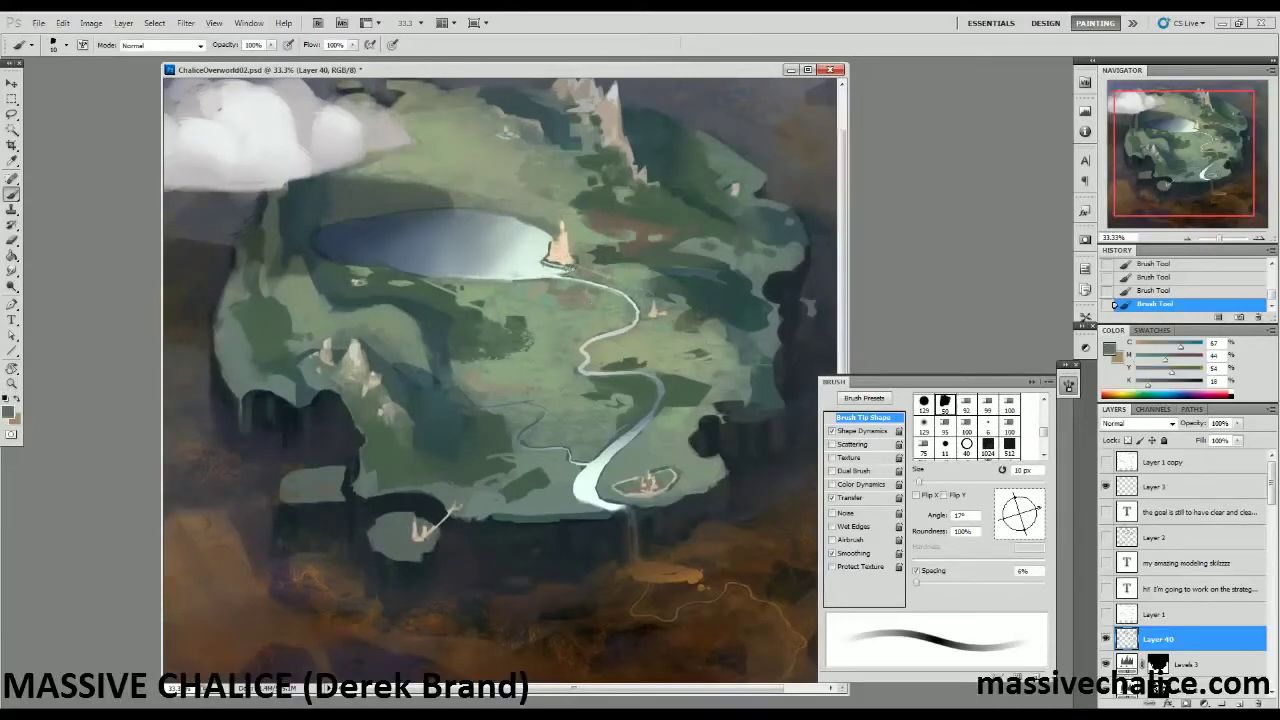
Clean up the water's edge and define the rim around the lakeside castle's base with sampled light water and land colours.
alt+click(540, 262)
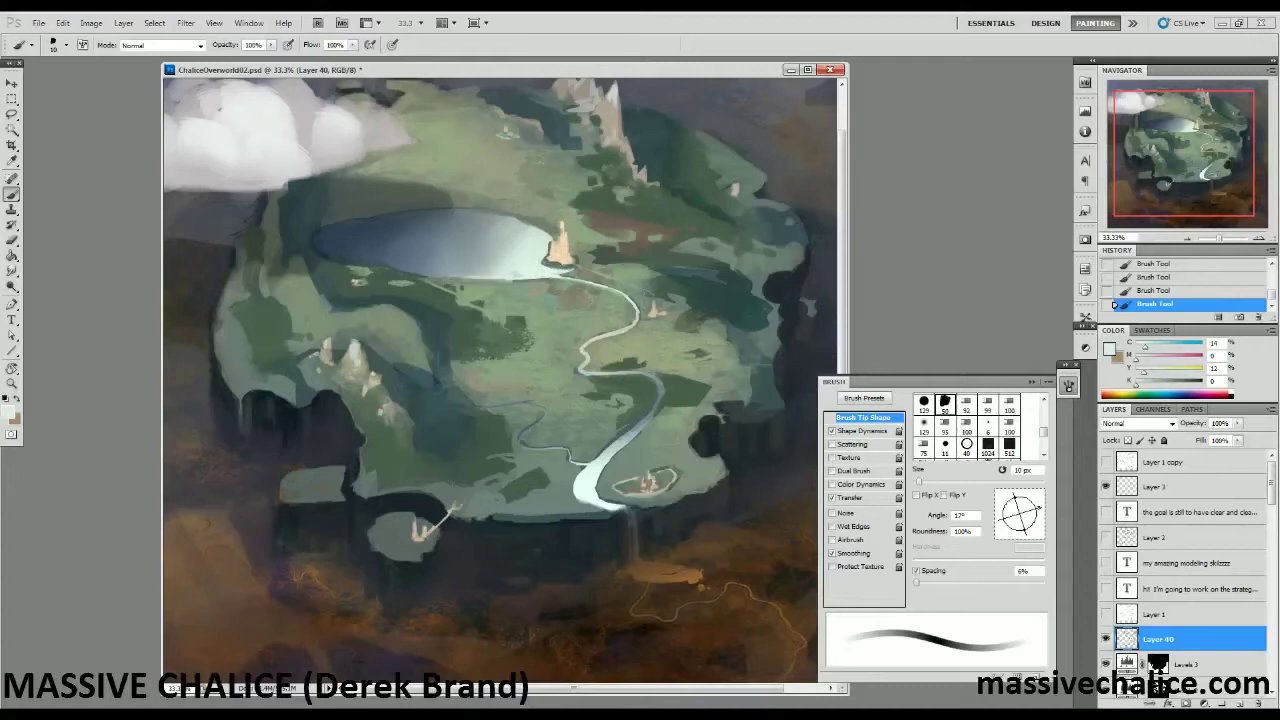
alt+click(533, 263)
alt+click(541, 241)
alt+click(548, 258)
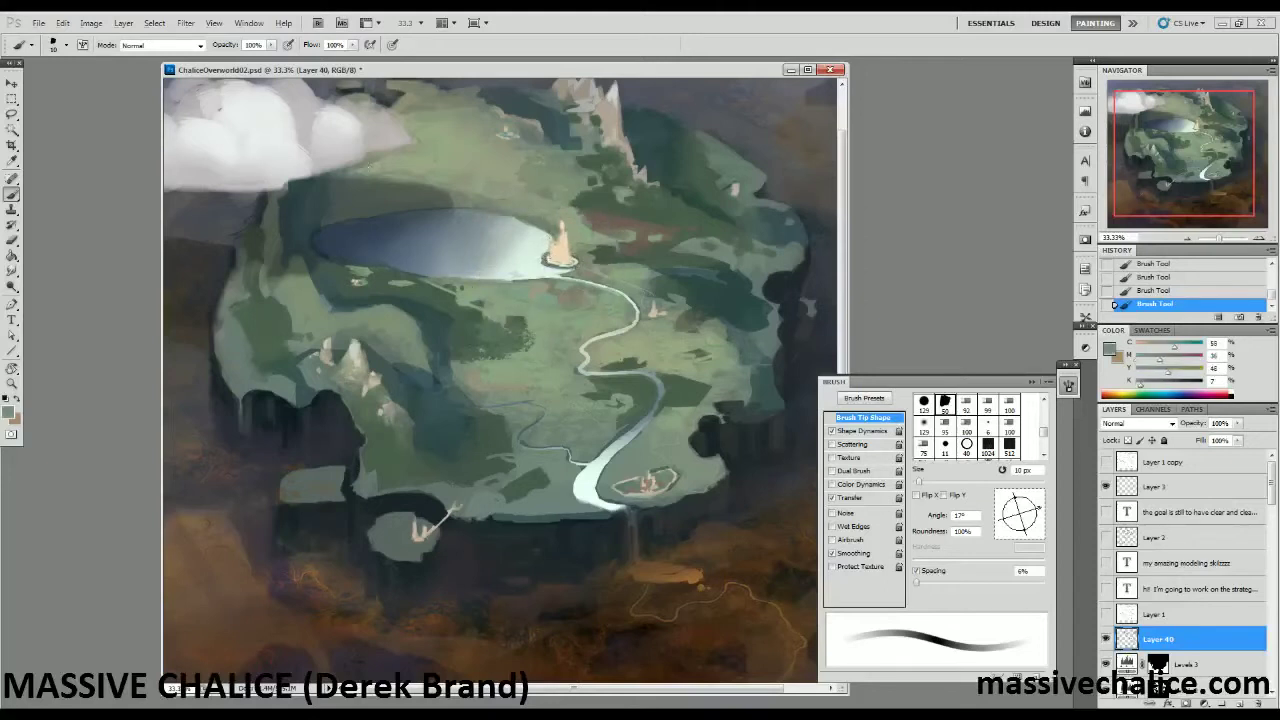
alt+click(576, 248)
alt+click(570, 256)
alt+click(572, 264)
Reshape the castle's tower with short strokes of sampled peach and surrounding tones.
alt+click(563, 226)
alt+click(560, 234)
drag(561, 234, 562, 248)
alt+click(562, 242)
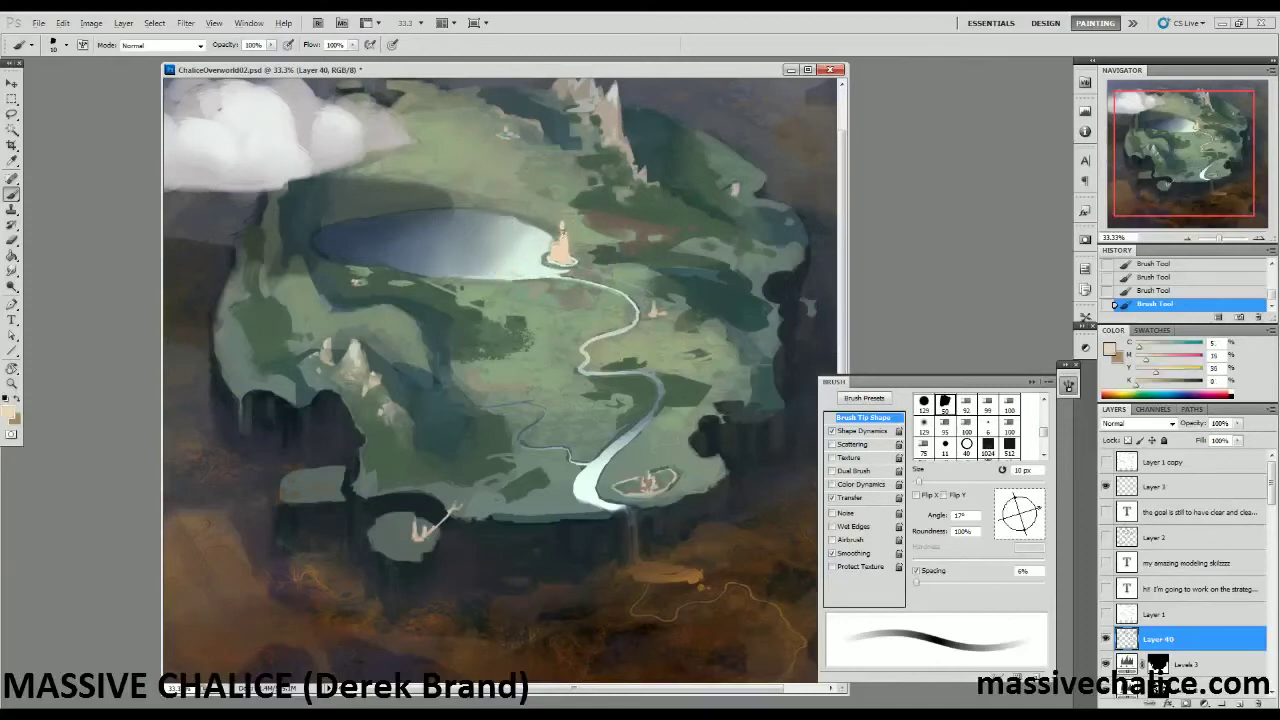
alt+click(562, 238)
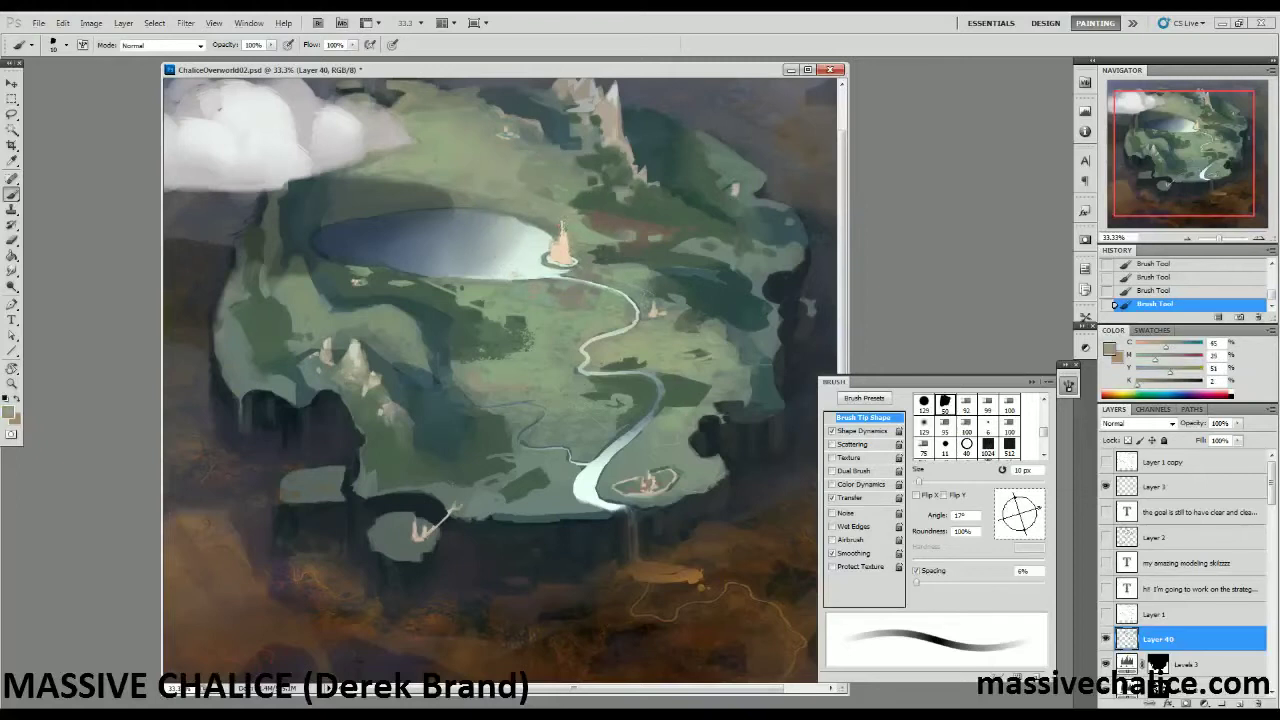
alt+click(562, 243)
Mix reddish-brown and darker muted colours and paint roof and shadow details on the castle.
drag(1139, 384, 1169, 361)
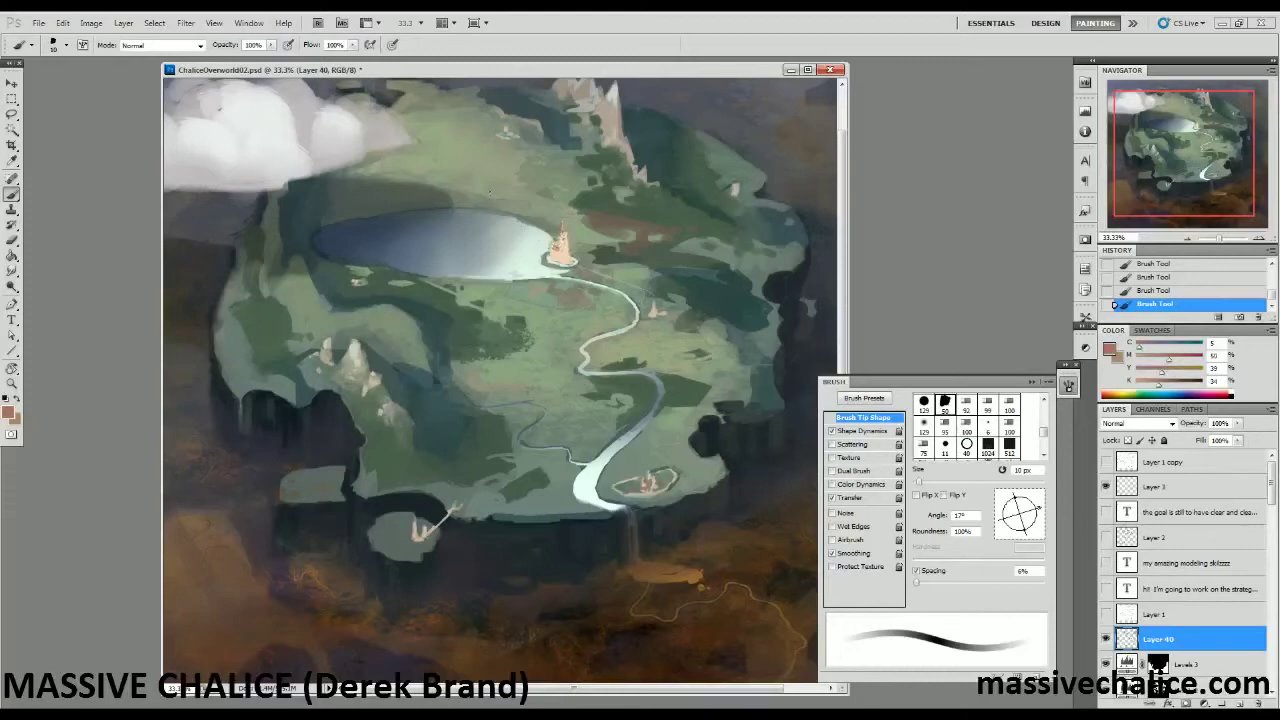
drag(1139, 347, 1161, 347)
mouse_move(1169, 360)
mouse_down()
mouse_move(1178, 348)
mouse_move(1148, 360)
mouse_up()
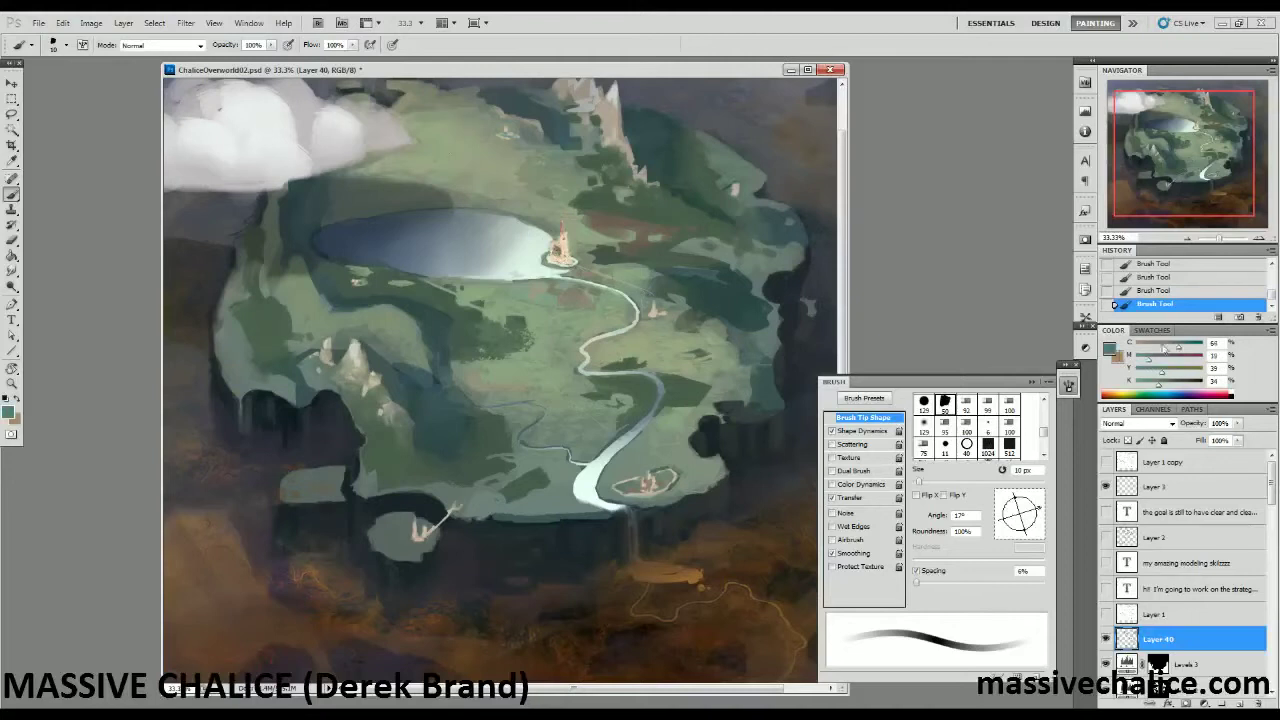
drag(1148, 359, 1174, 375)
drag(565, 252, 564, 254)
Darken a sampled pale peach slightly and paint midtones on the castle's walls and tower.
alt+click(556, 262)
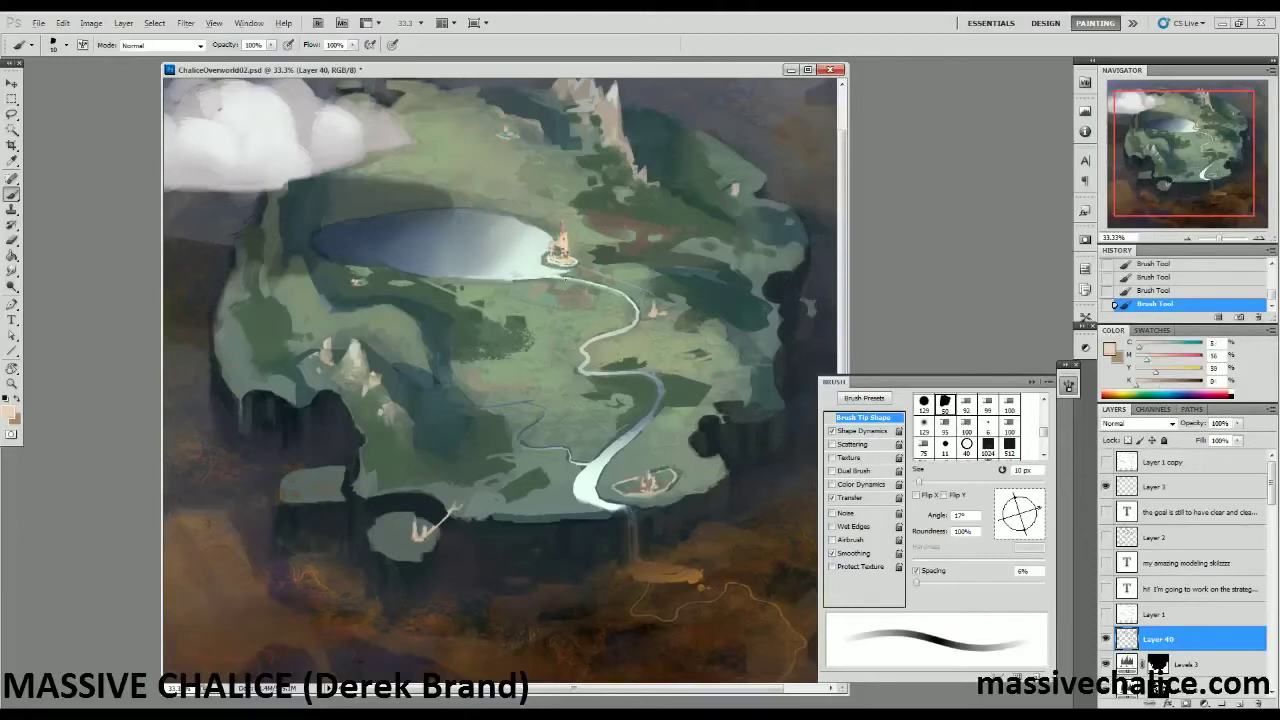
mouse_move(1139, 349)
mouse_down()
mouse_move(1153, 371)
mouse_move(1147, 348)
mouse_up()
drag(1147, 359, 1149, 372)
mouse_move(550, 252)
mouse_down()
mouse_move(573, 262)
mouse_move(566, 234)
mouse_up()
alt+click(555, 229)
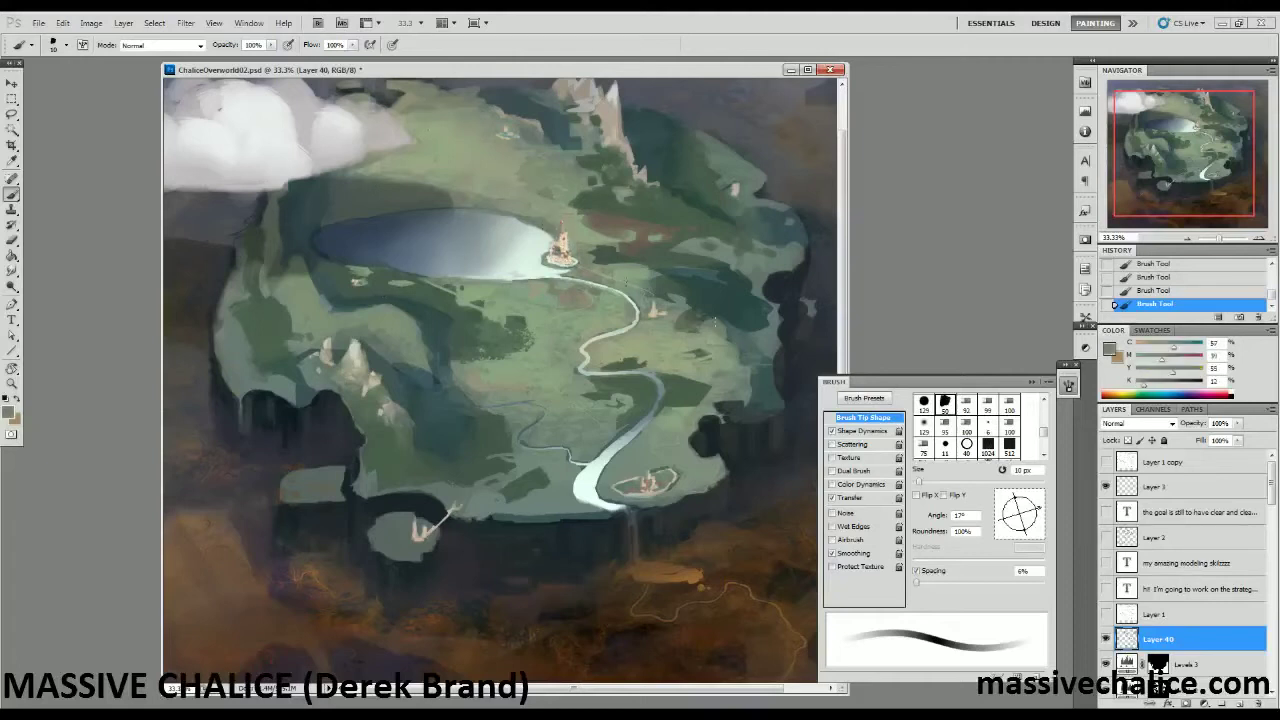
Enlarge the brush to 30 px and paint dark green vegetation just east of the castle.
alt+click(446, 388)
key(bracketright)
key(bracketright)
key(bracketright)
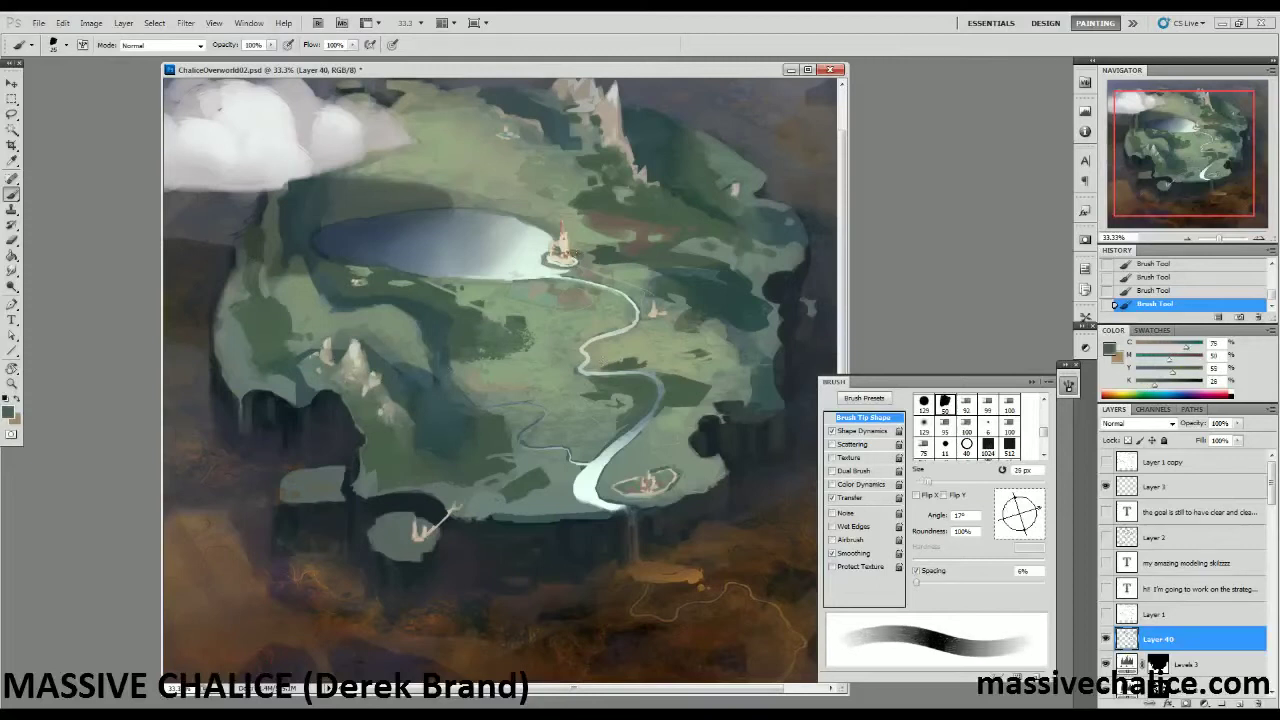
key(bracketright)
key(bracketright)
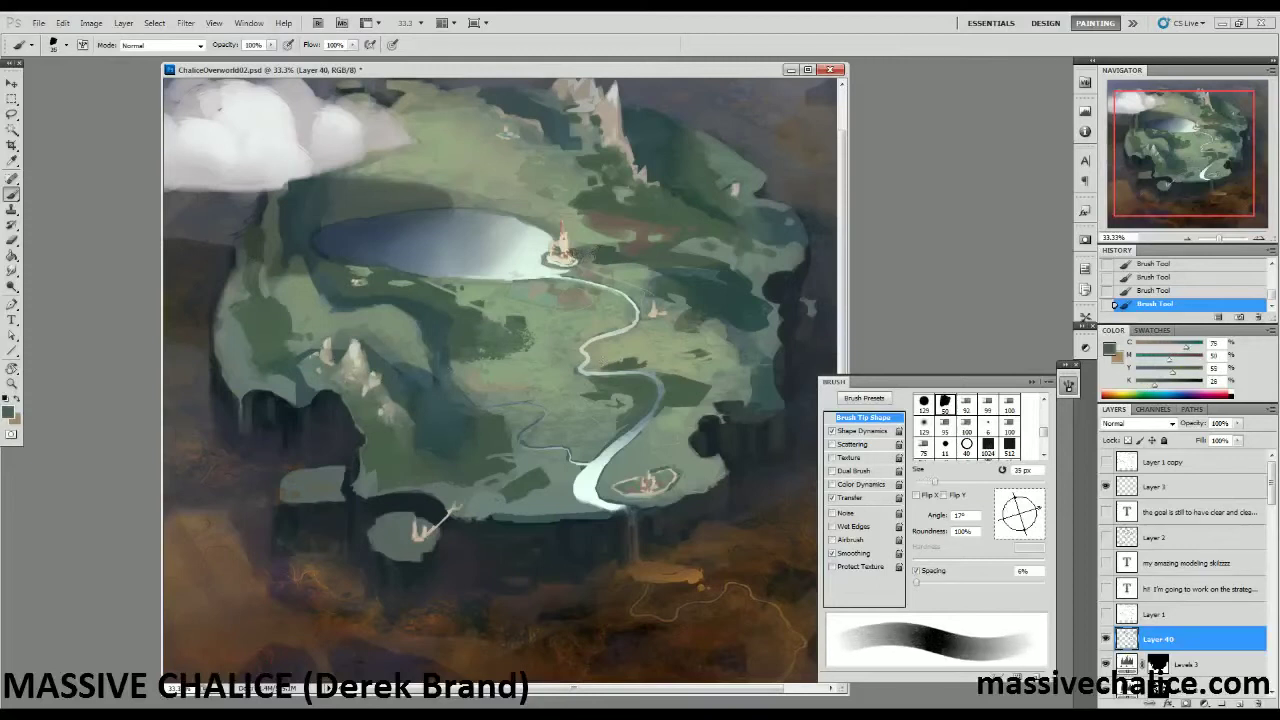
key(bracketleft)
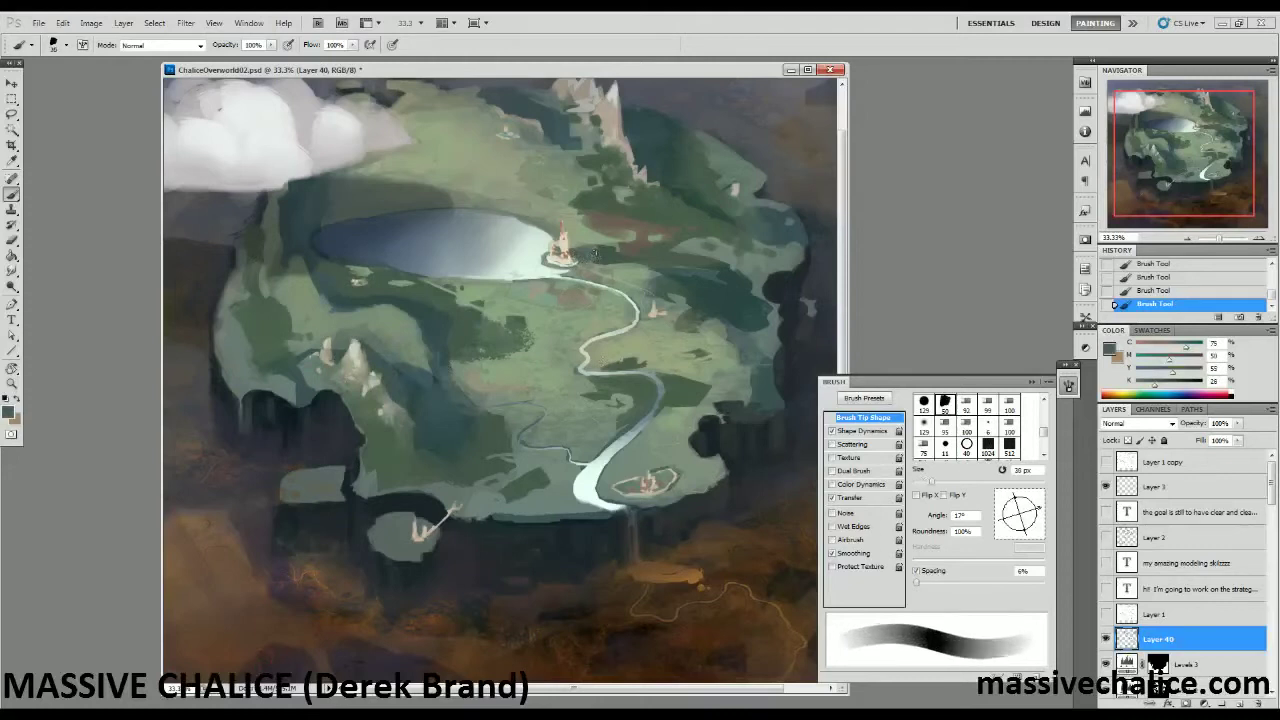
alt+click(706, 290)
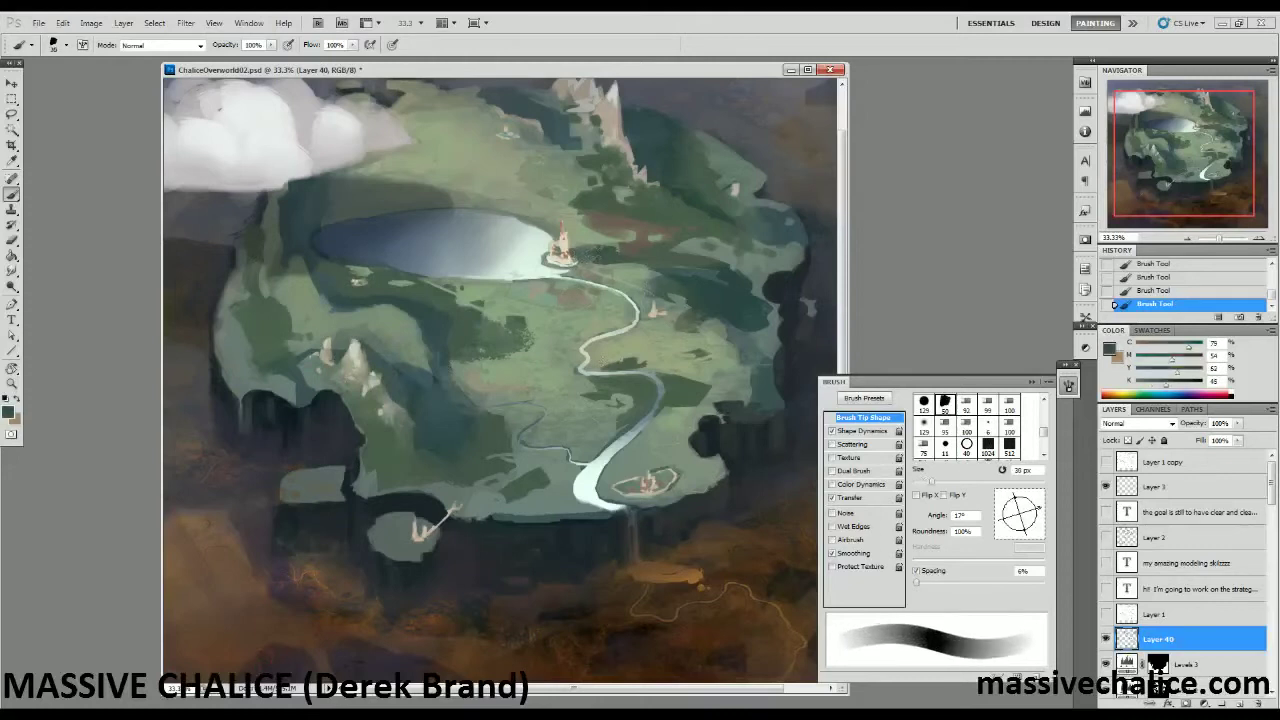
Blend the ground between the castle and the reddish patch to its east with sampled greens.
alt+click(606, 244)
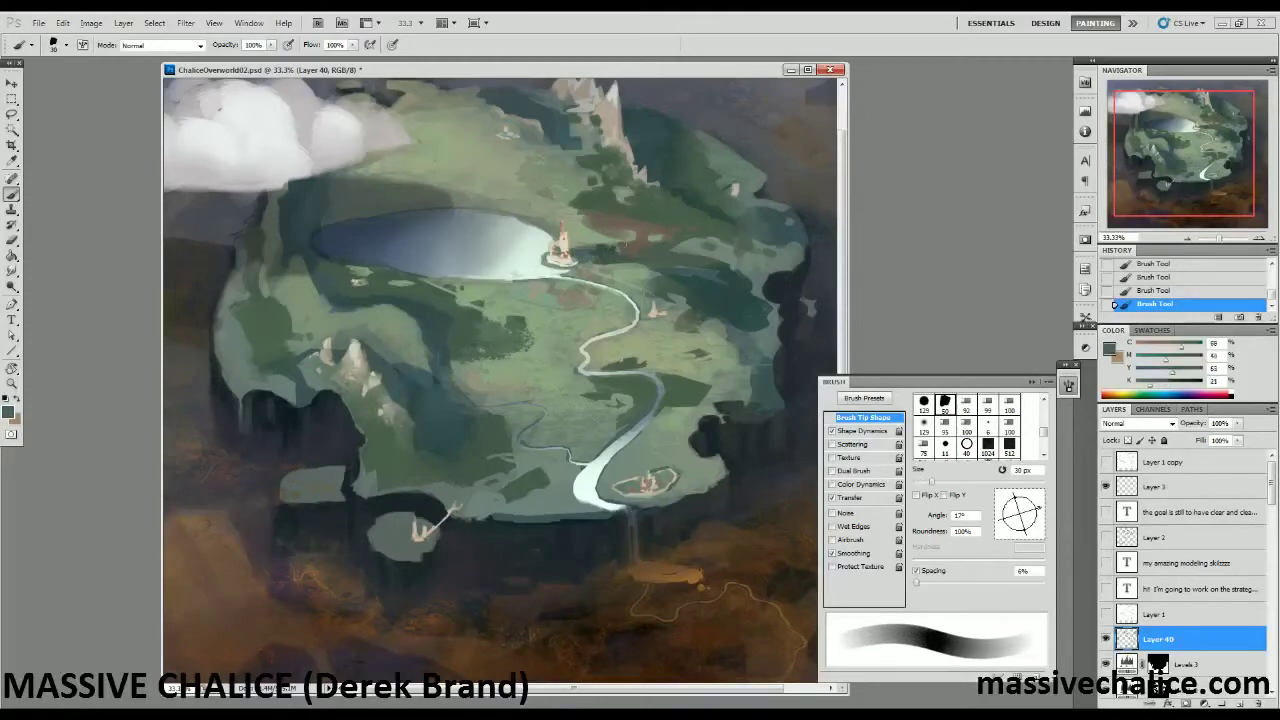
alt+click(617, 248)
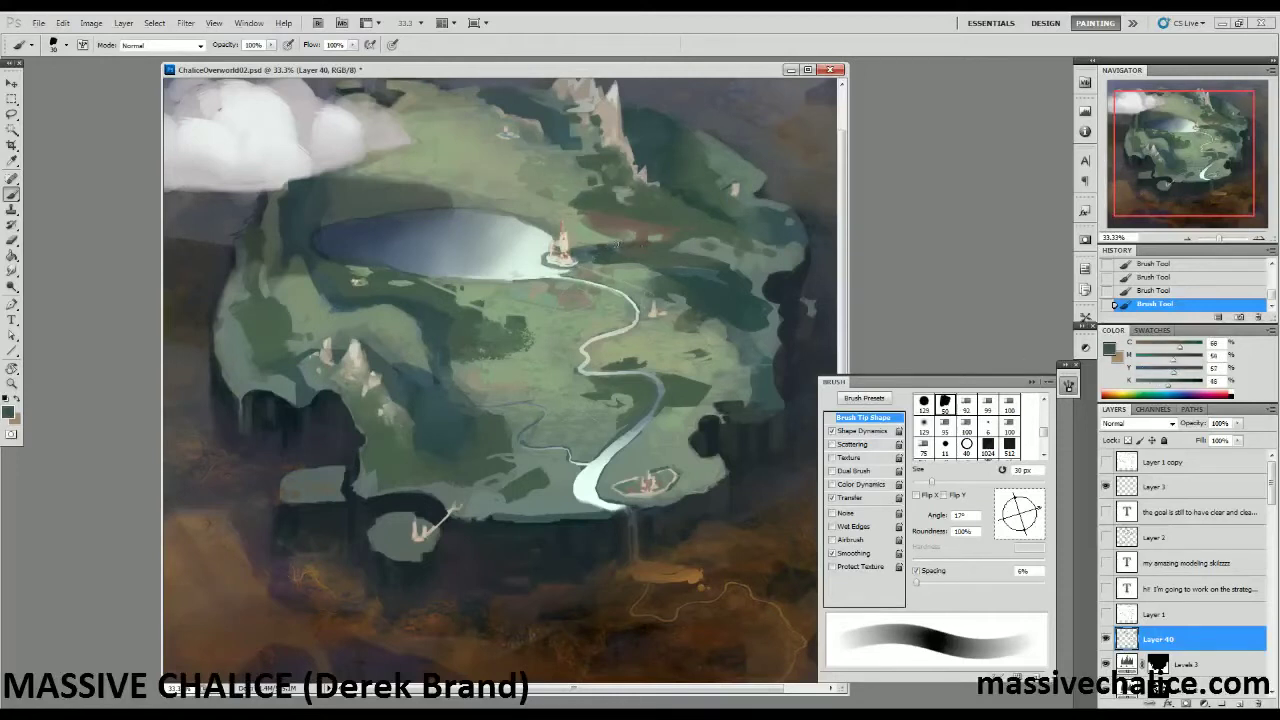
alt+click(630, 246)
alt+click(605, 237)
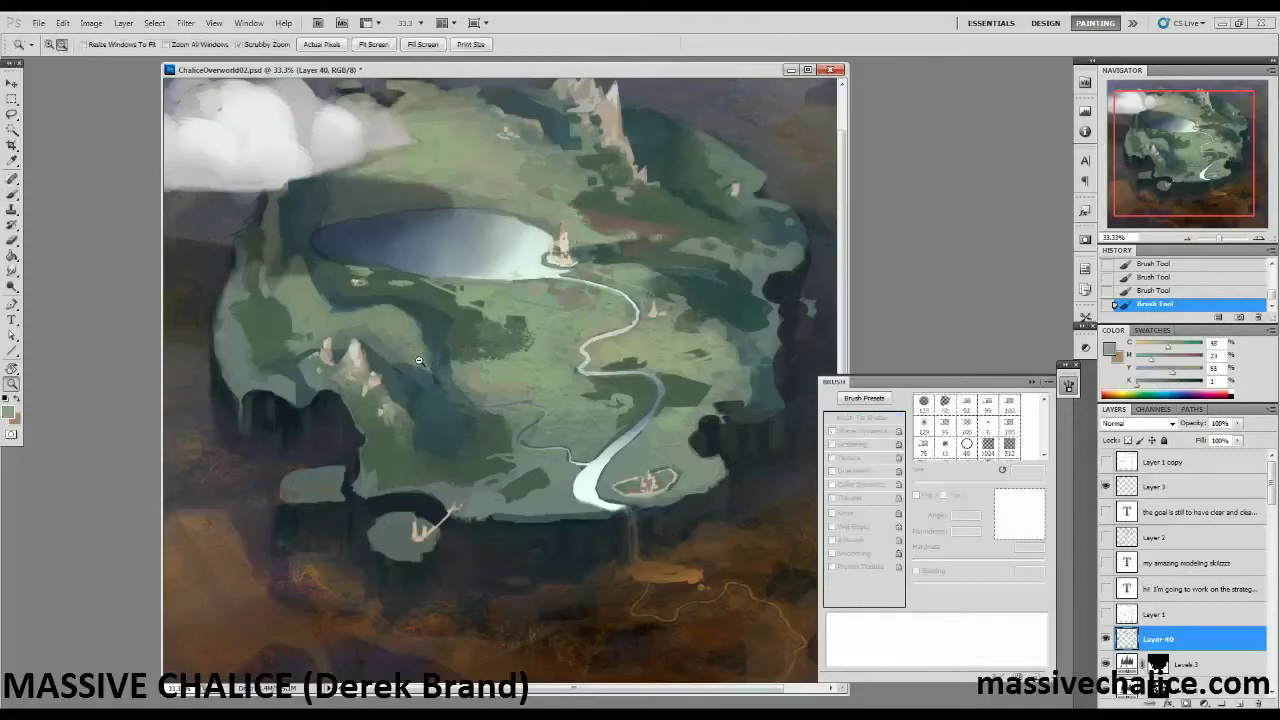
Break up the edges of the reddish patch northeast of the castle with sampled dark and light greens.
alt+click(422, 360)
alt+click(278, 420)
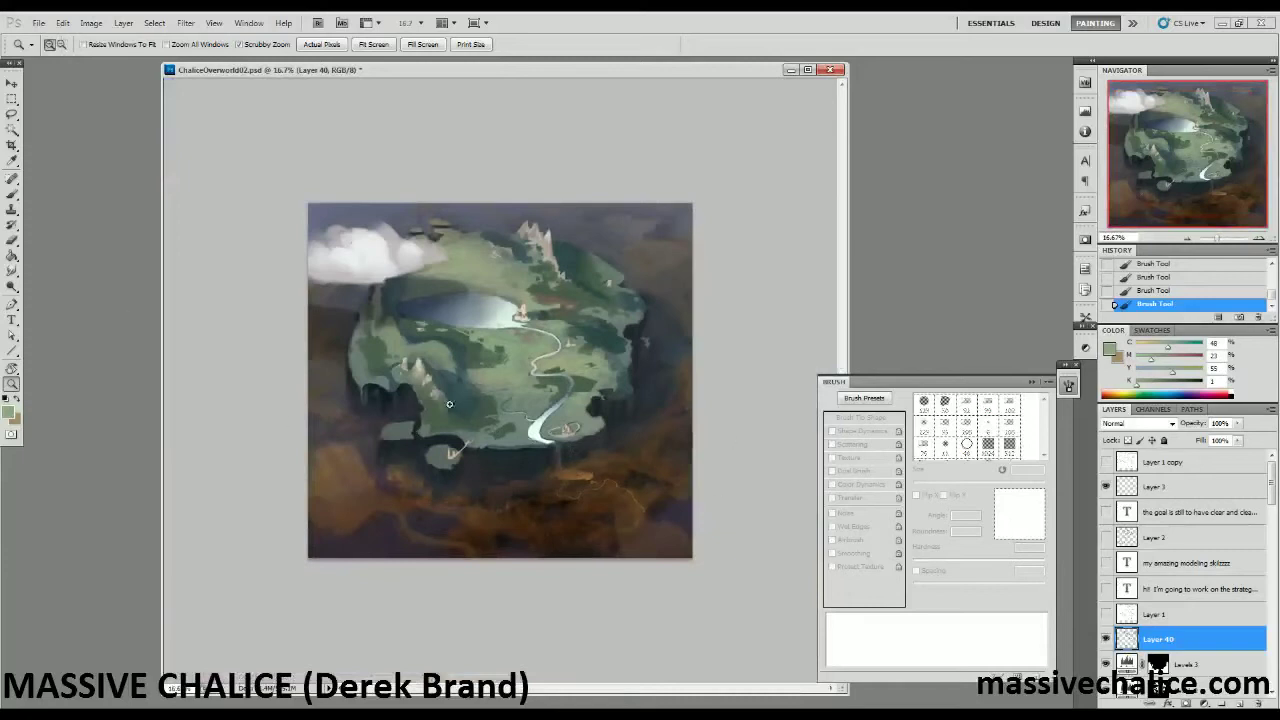
key(ctrl+plus)
key(b)
alt+click(622, 252)
alt+click(652, 248)
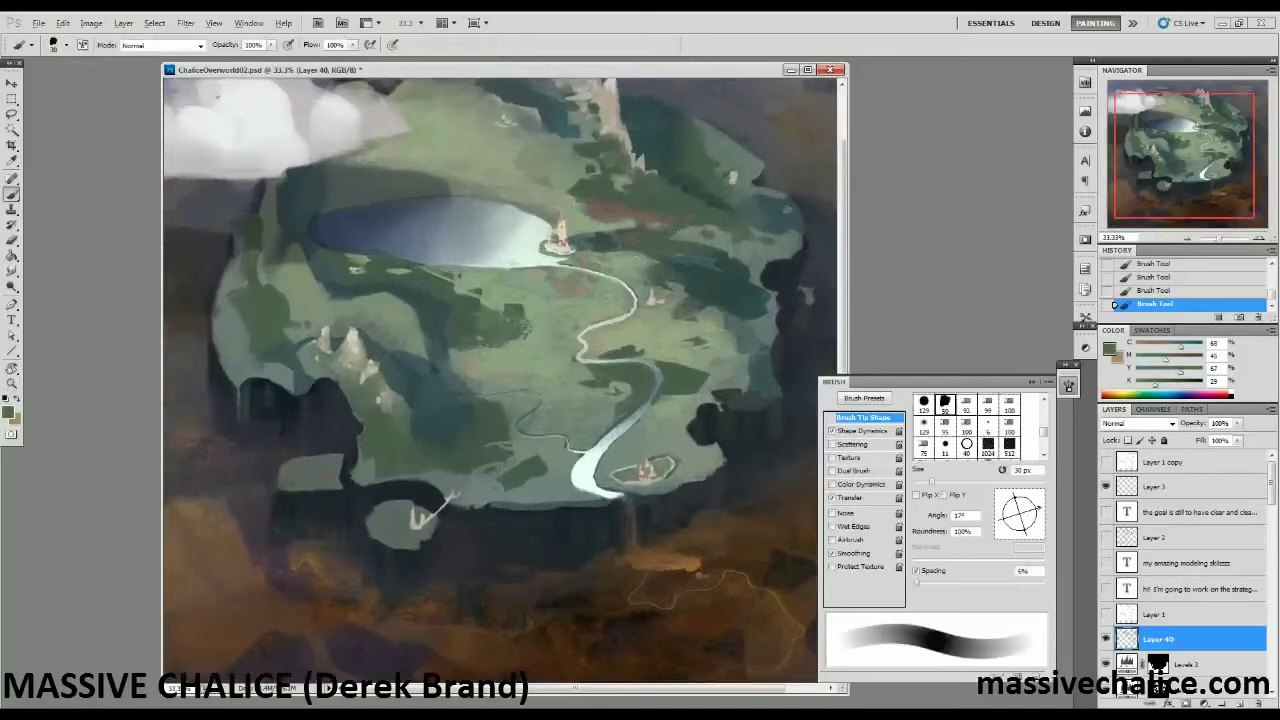
alt+click(587, 207)
alt+click(640, 224)
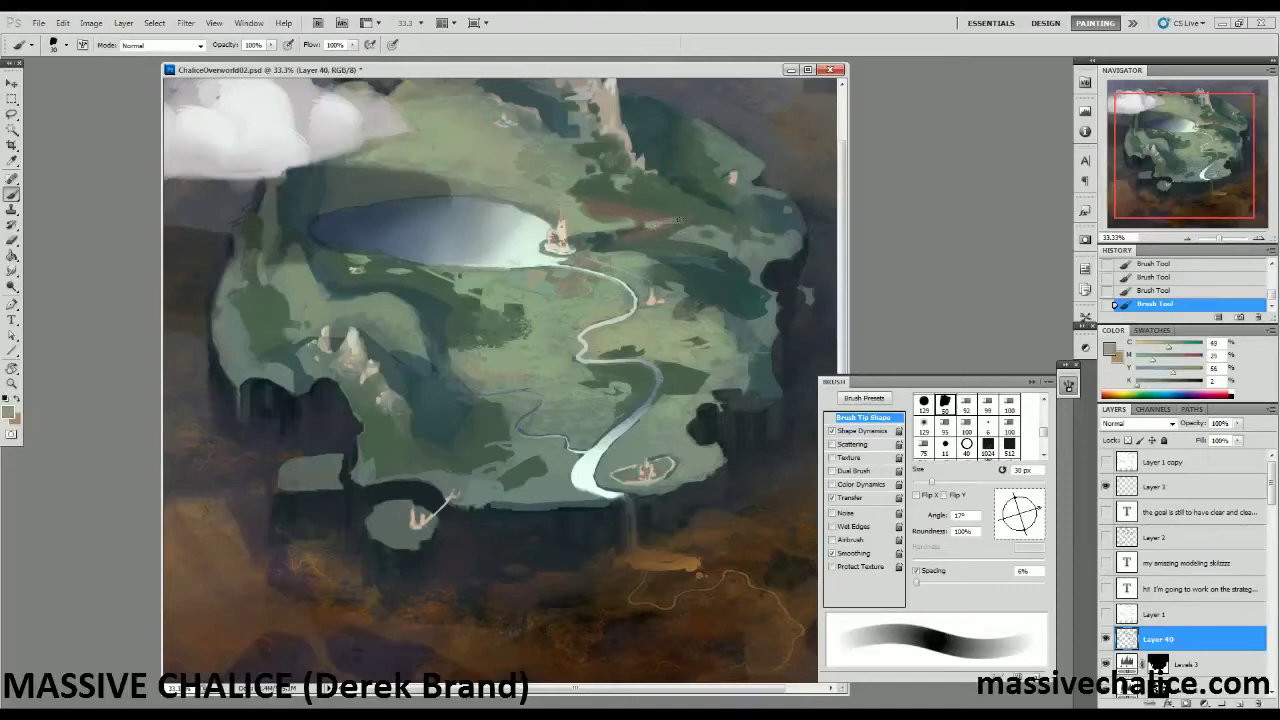
Extend the dark vegetation strip east of the castle with a stroke of sampled dark green.
key(z)
alt+click(194, 243)
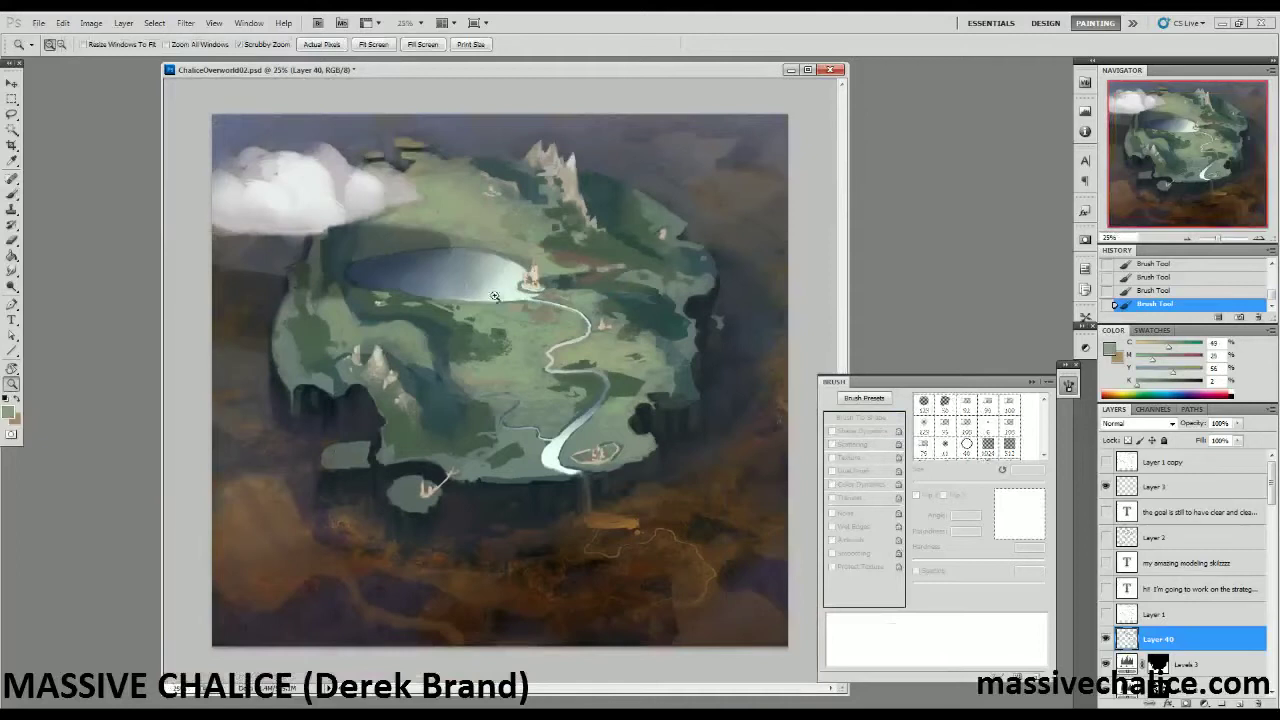
click(515, 325)
key(b)
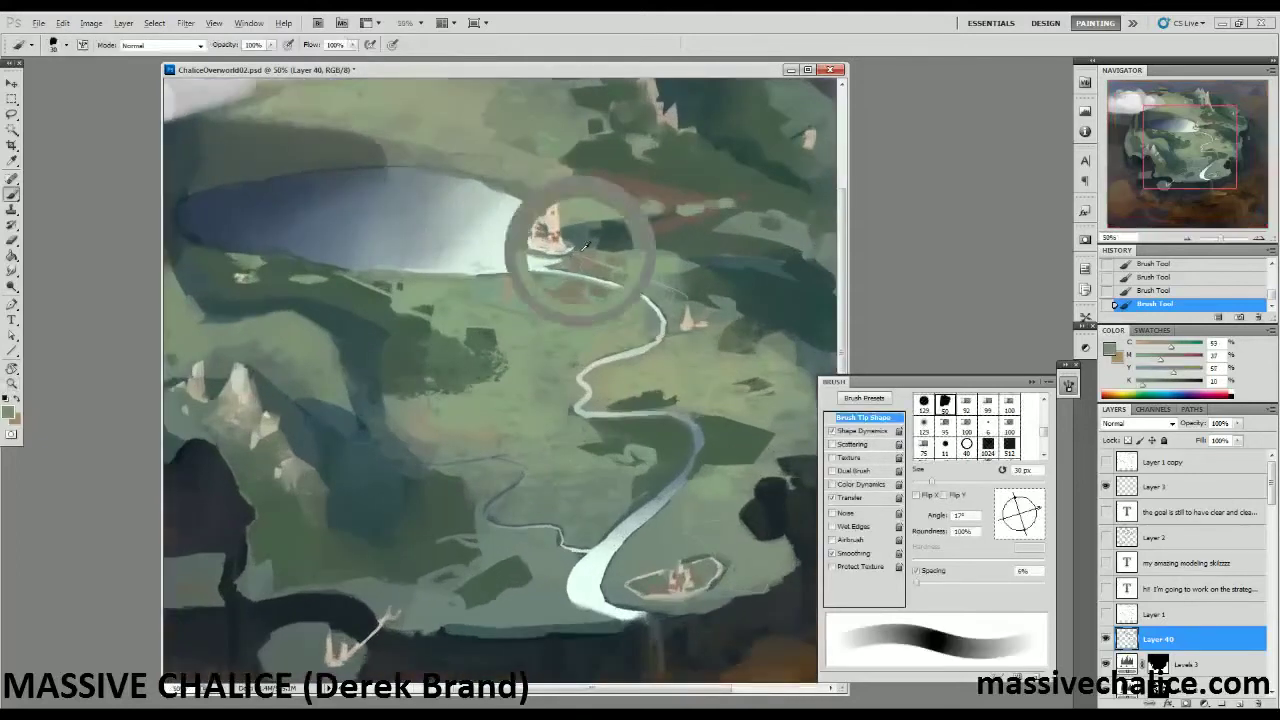
alt+click(607, 253)
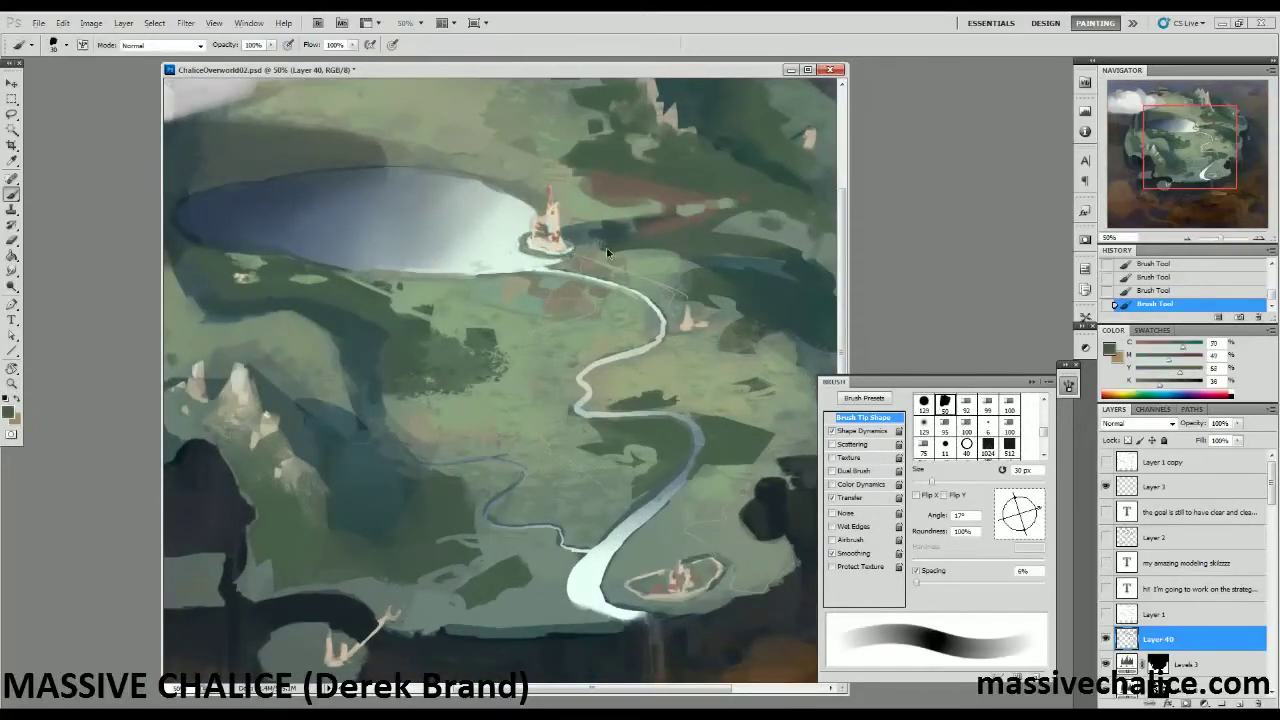
drag(609, 241, 643, 242)
Examine the whole painting at reduced sizes to judge the castle area and the island's overall read.
key(z)
alt+click(425, 337)
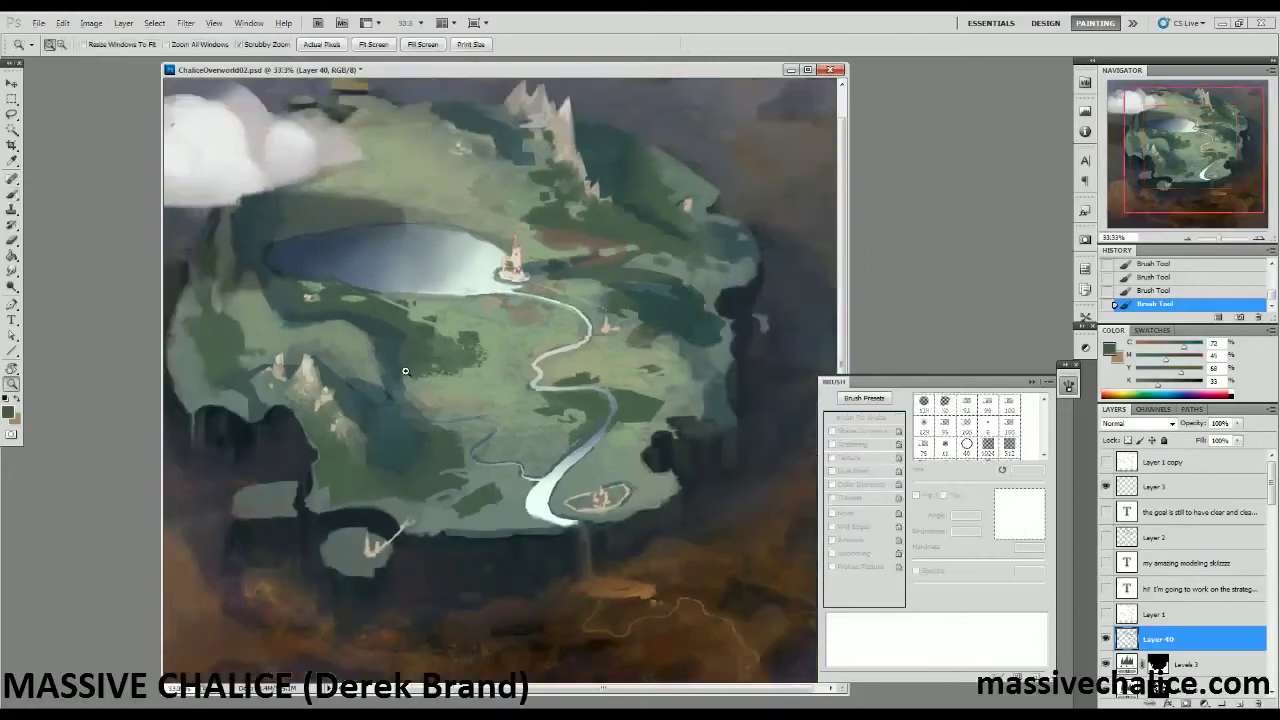
drag(285, 403, 367, 434)
alt+click(367, 433)
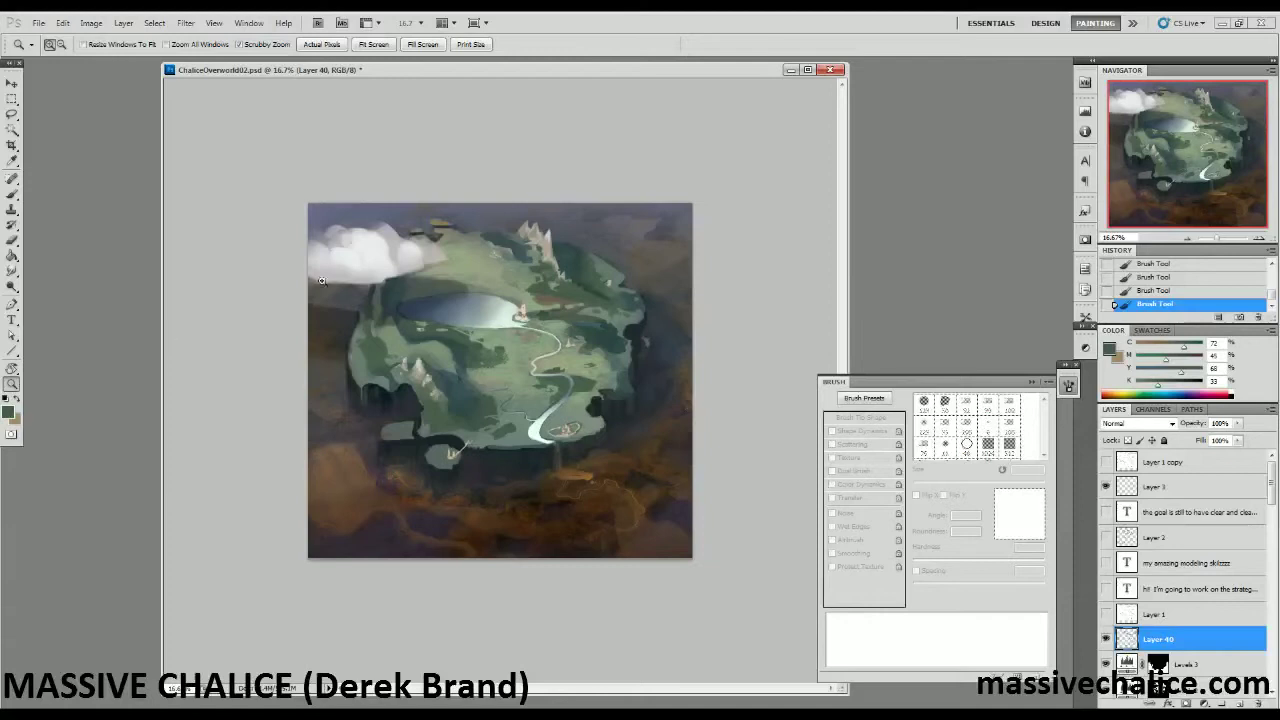
click(318, 383)
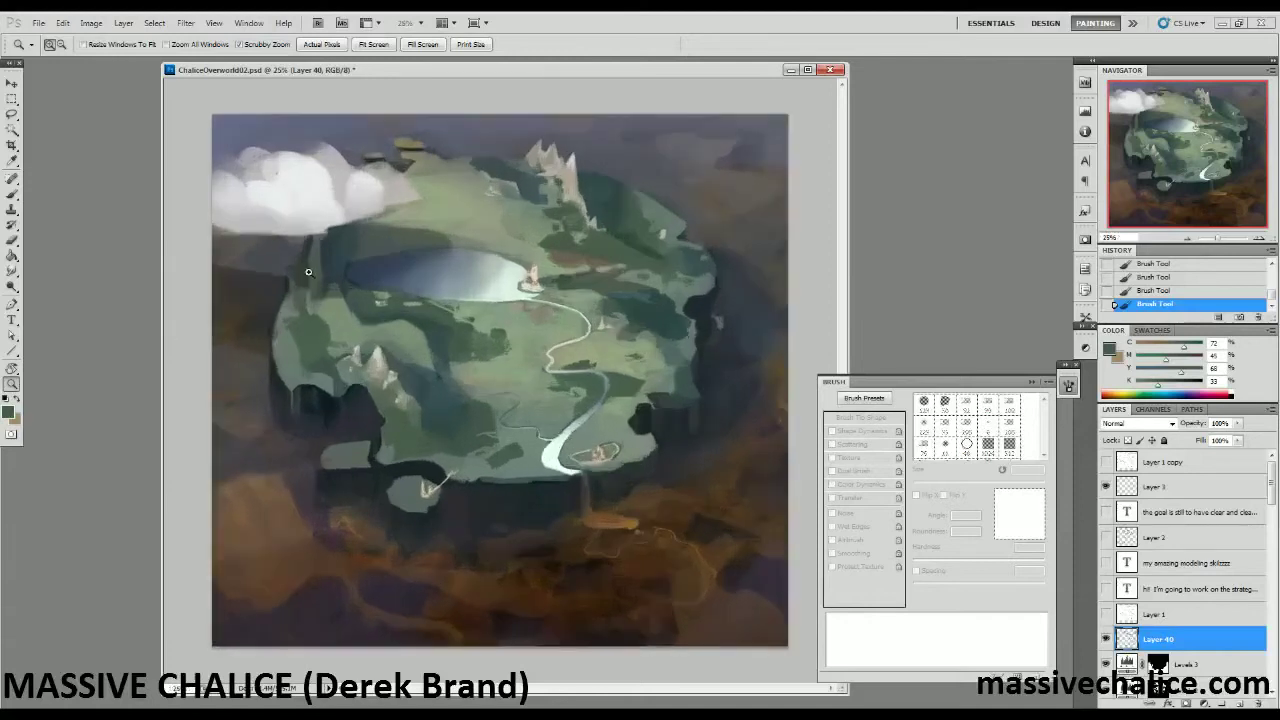
alt+click(344, 334)
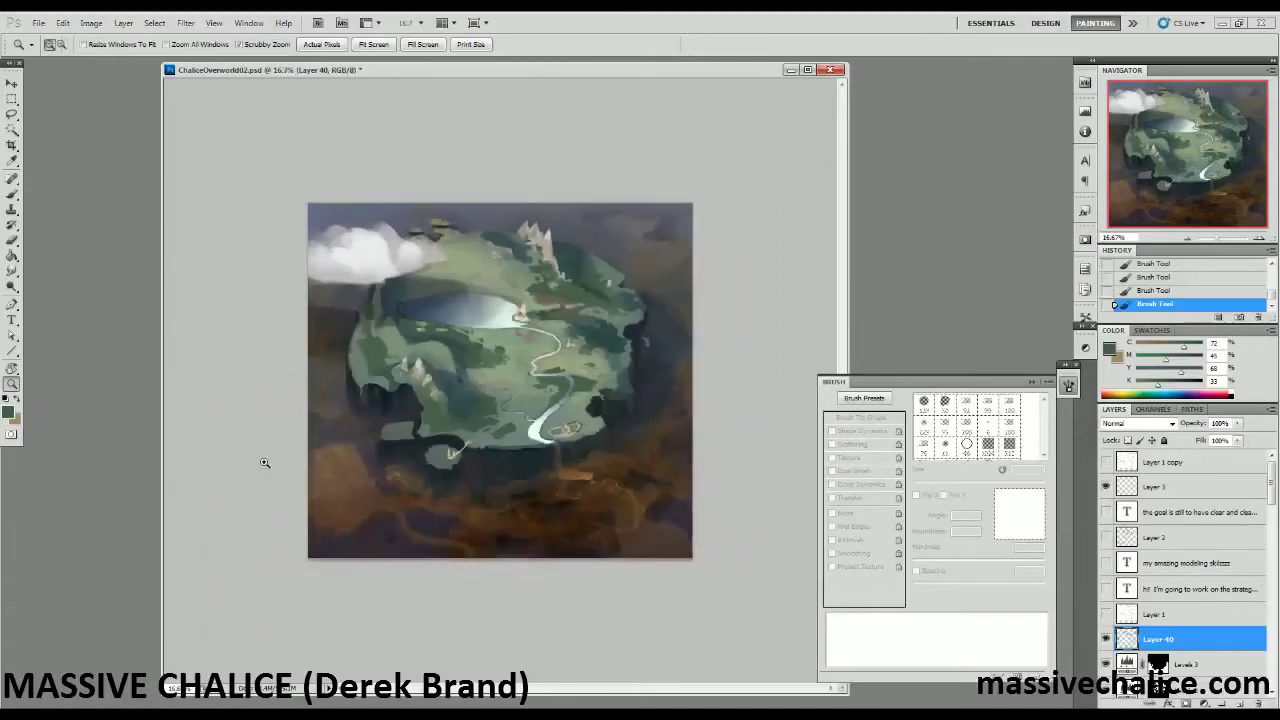
click(357, 452)
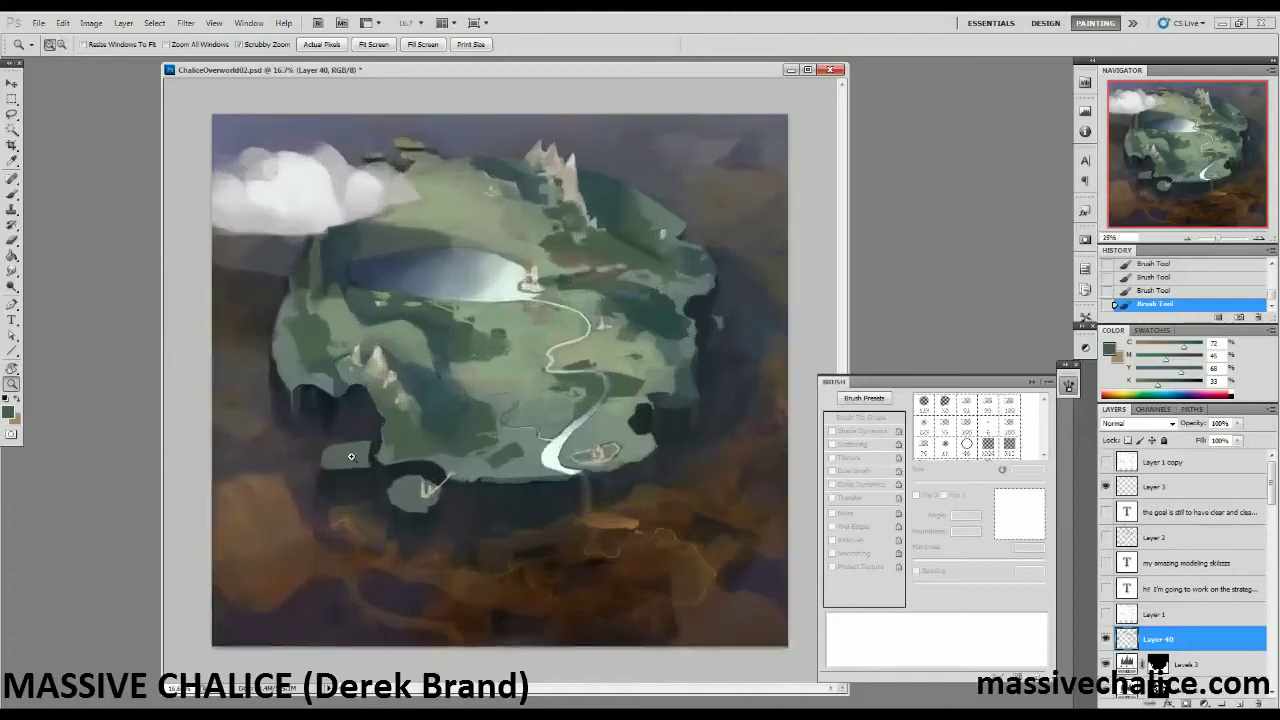
Paint shading and ground variation on the small blocky islet off the island's southwest edge with sampled greens and dark tones.
click(357, 452)
key(b)
alt+click(328, 491)
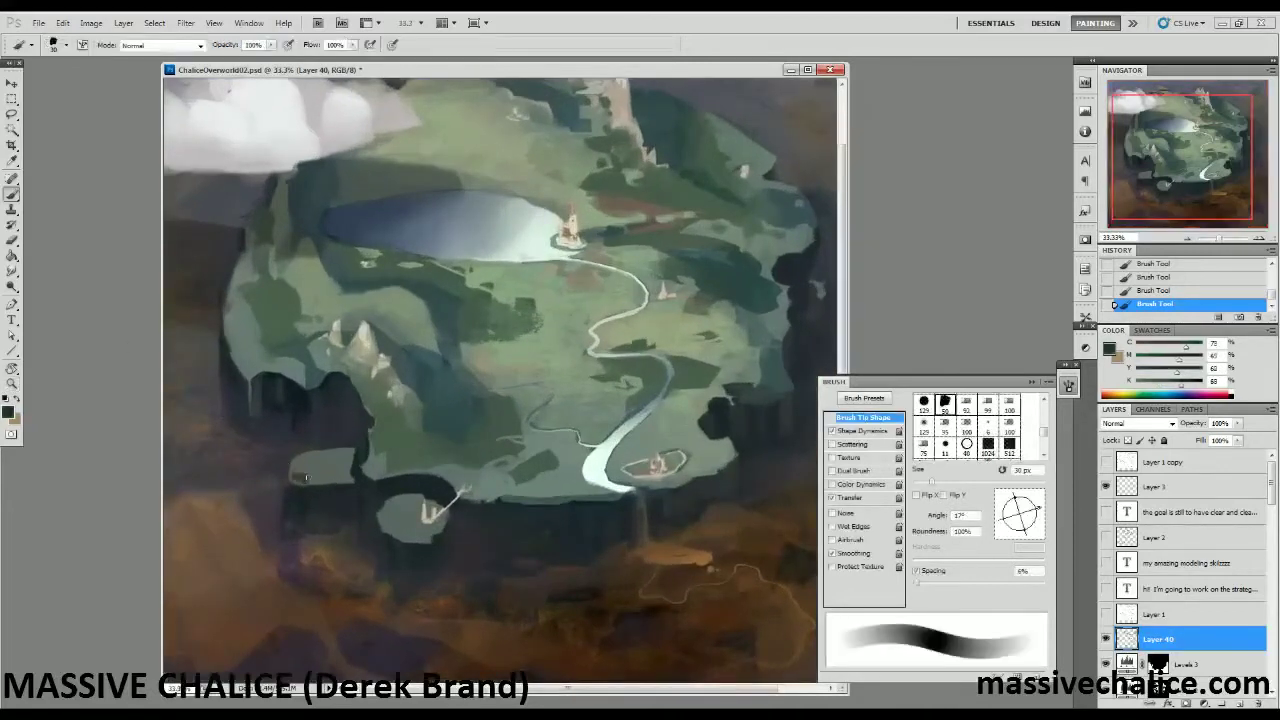
alt+click(322, 479)
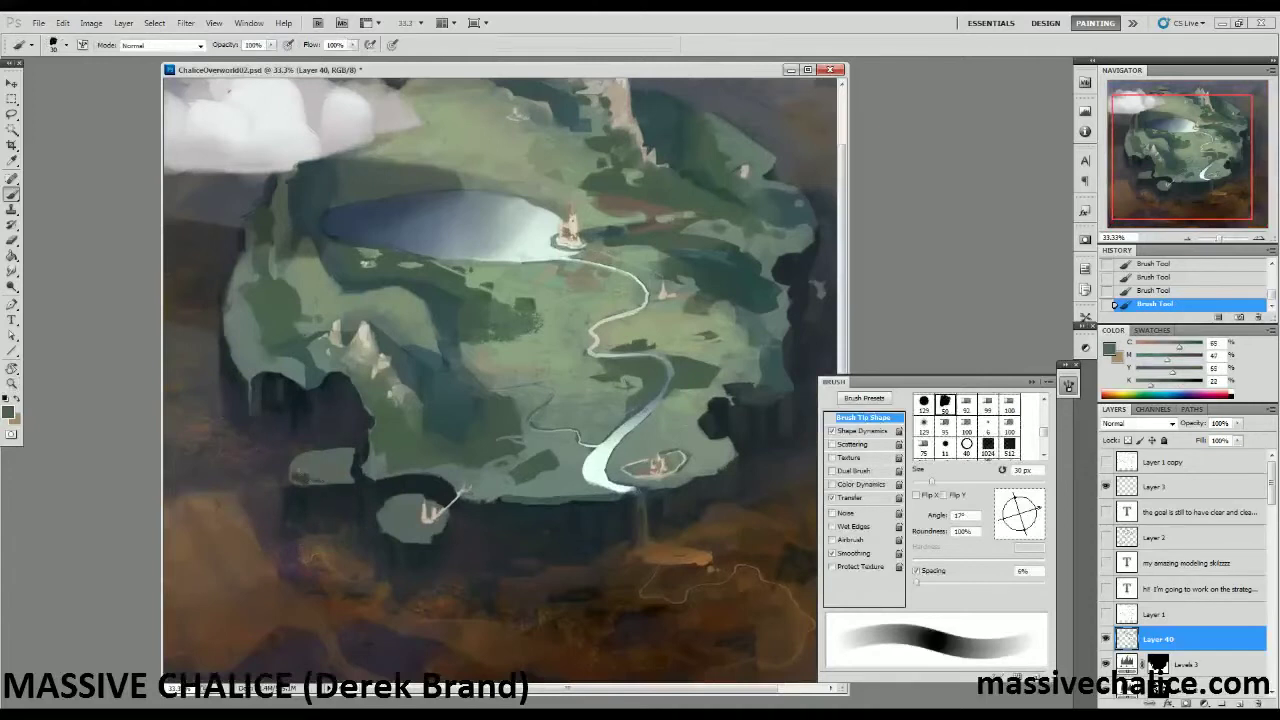
alt+click(309, 450)
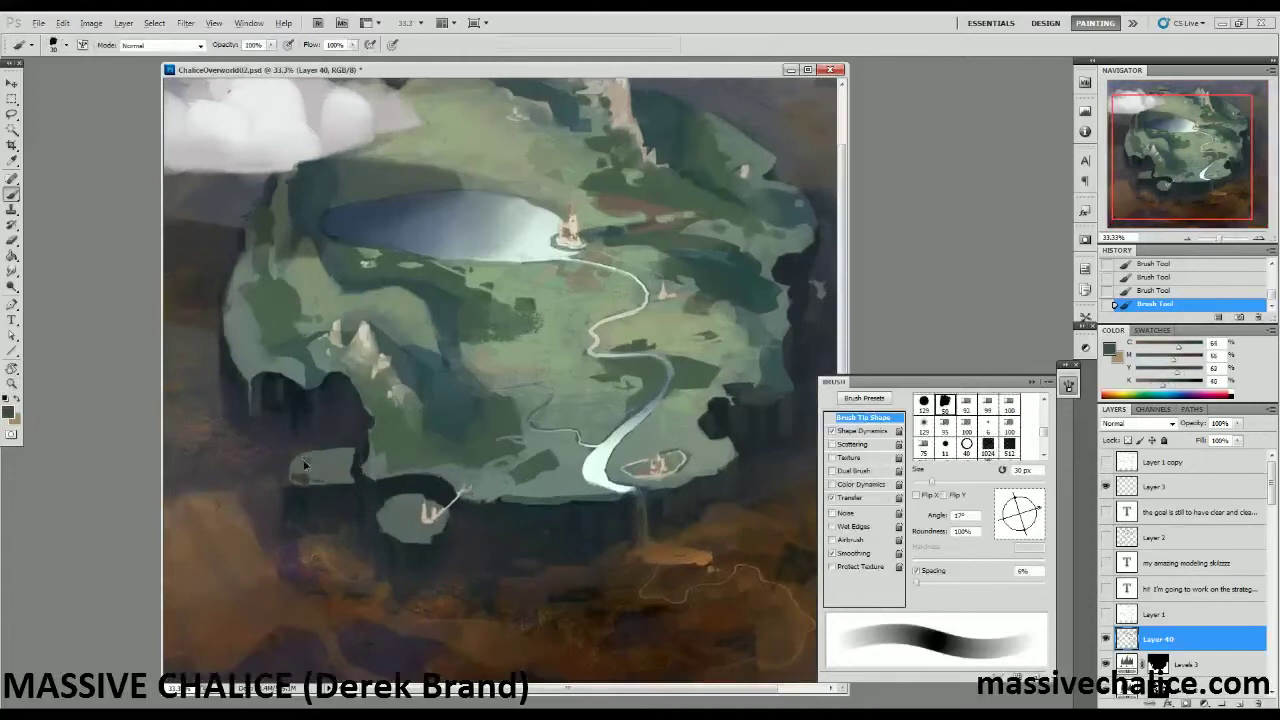
alt+click(334, 470)
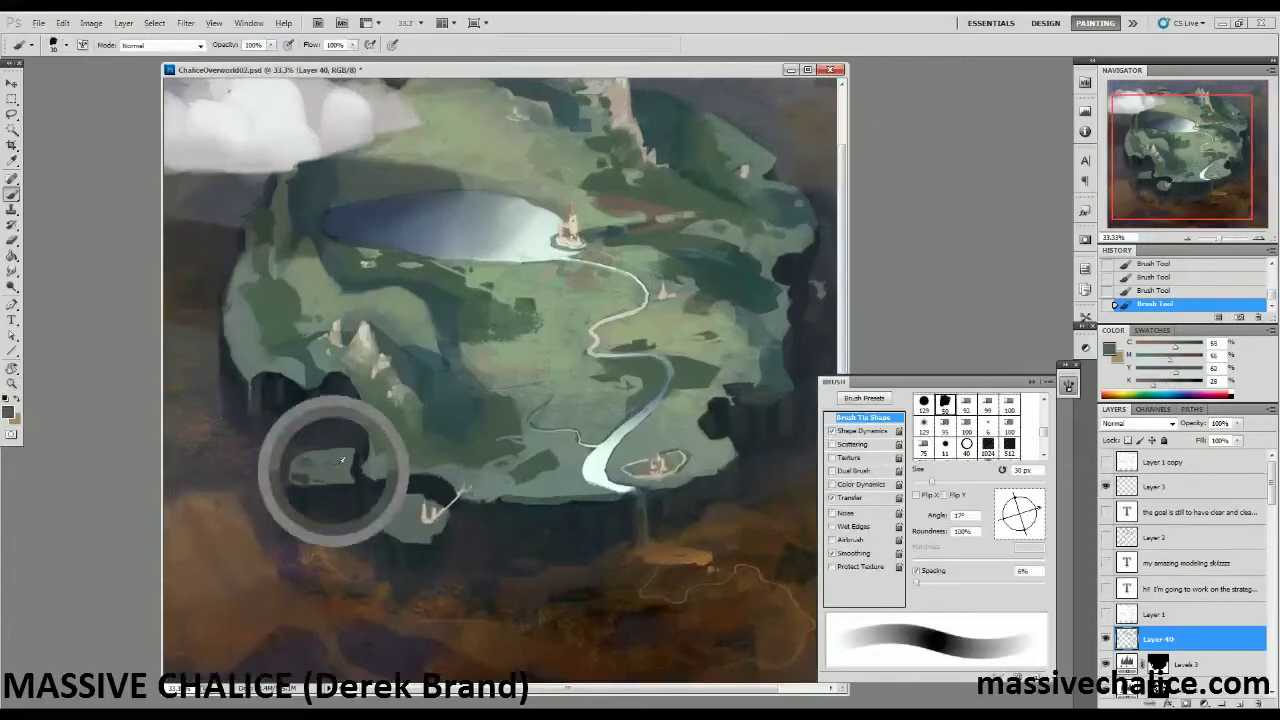
alt+click(308, 463)
alt+click(335, 451)
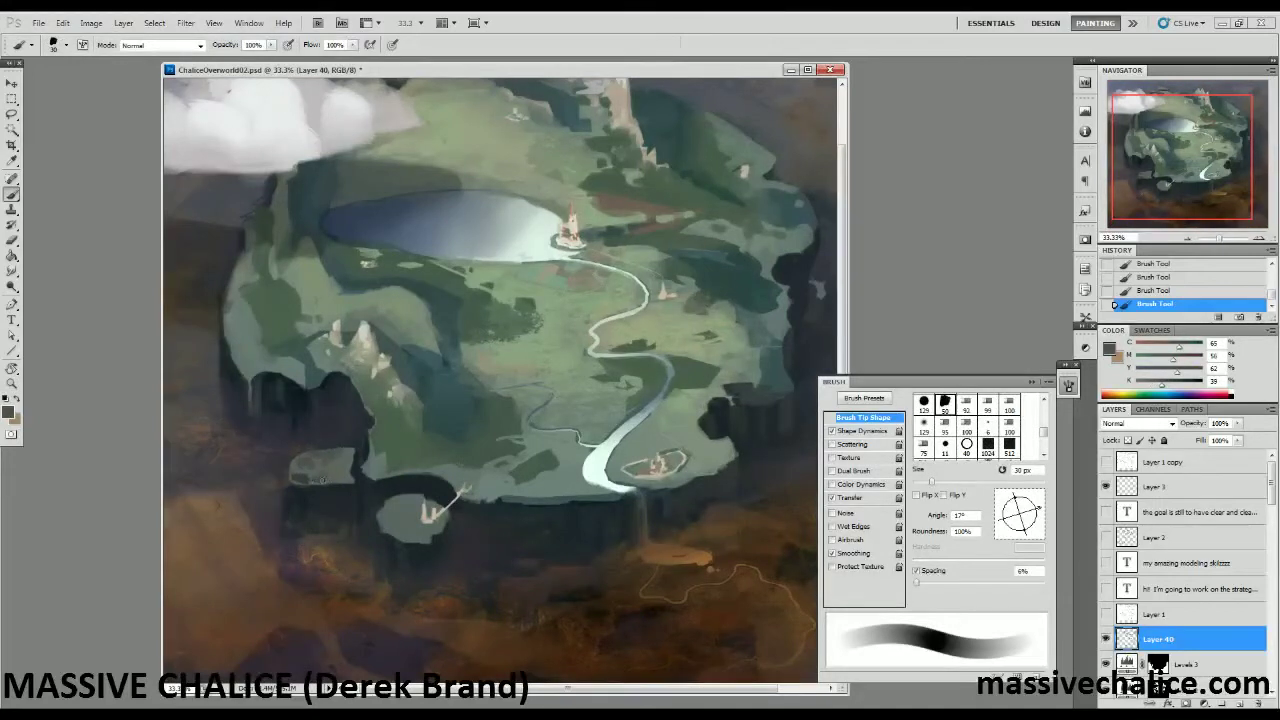
Refine the eastern side and edge of the small southwestern islet with sampled greens and dark gap colours.
alt+click(319, 468)
alt+click(344, 463)
alt+click(345, 455)
alt+click(355, 467)
alt+click(356, 467)
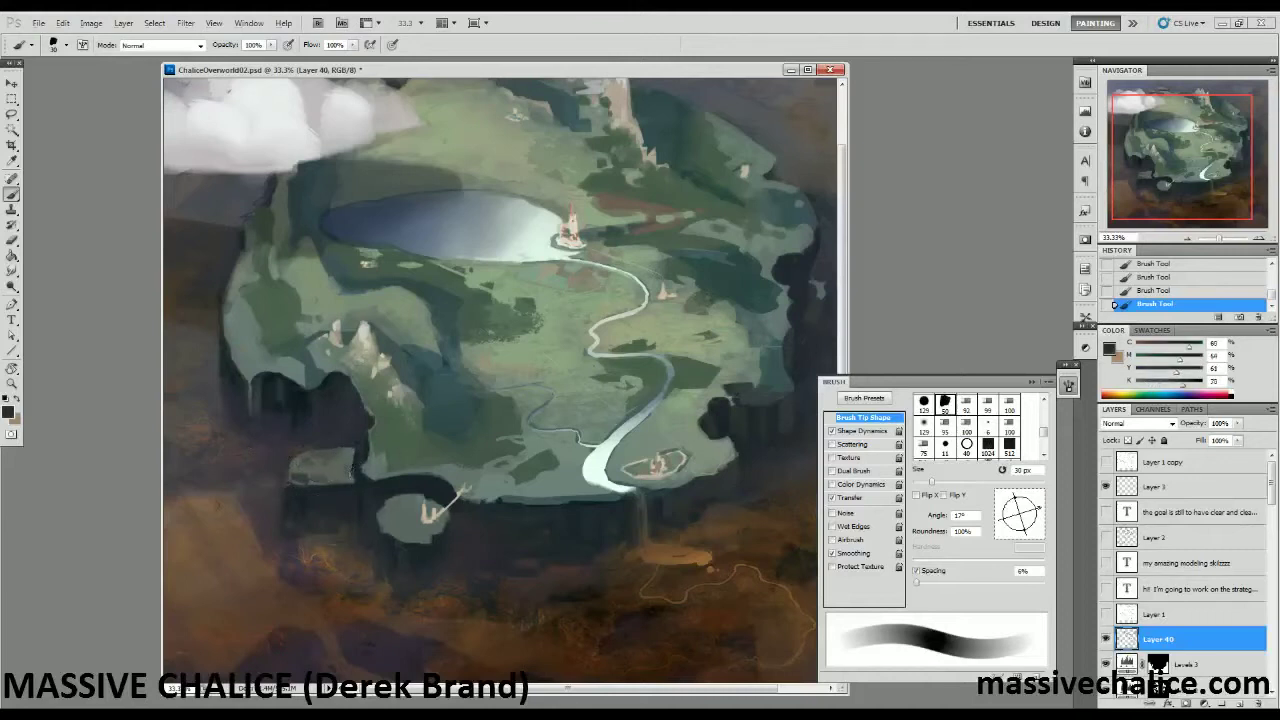
Refine the lower edge and corner of the small blocky islet off the island's southwest side with sampled greens and dark gap tones.
alt+click(340, 463)
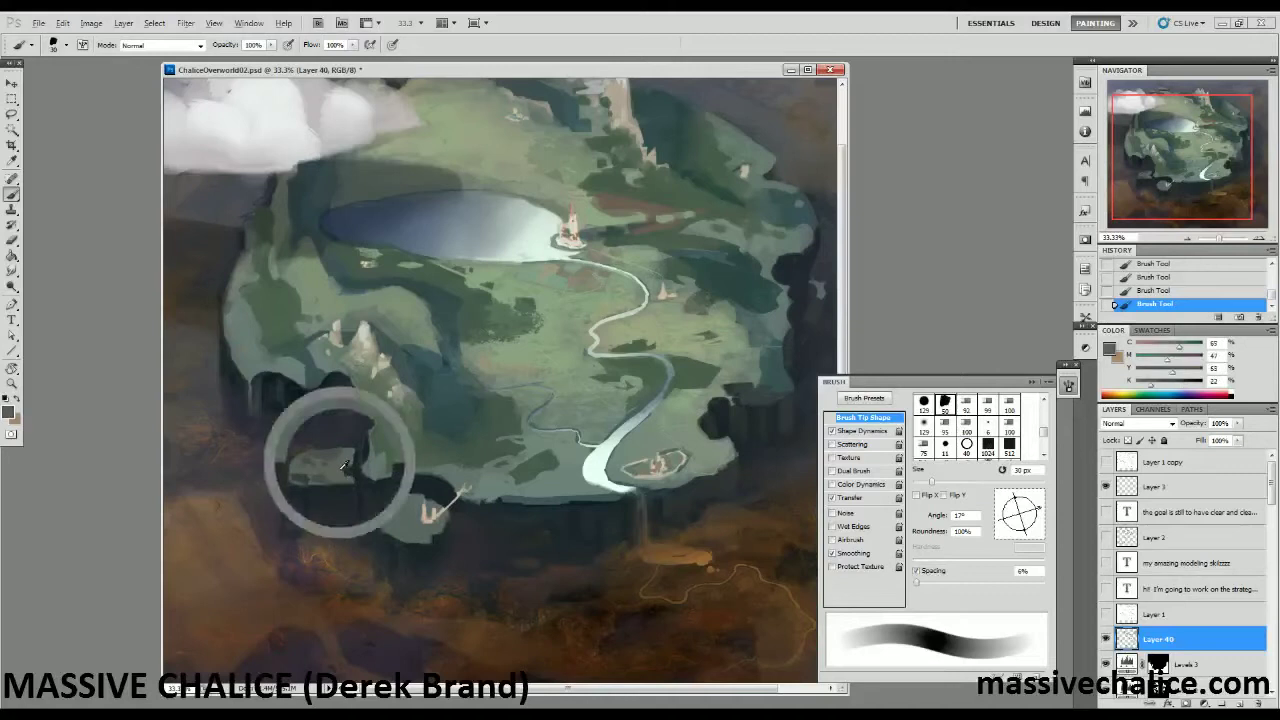
alt+click(343, 480)
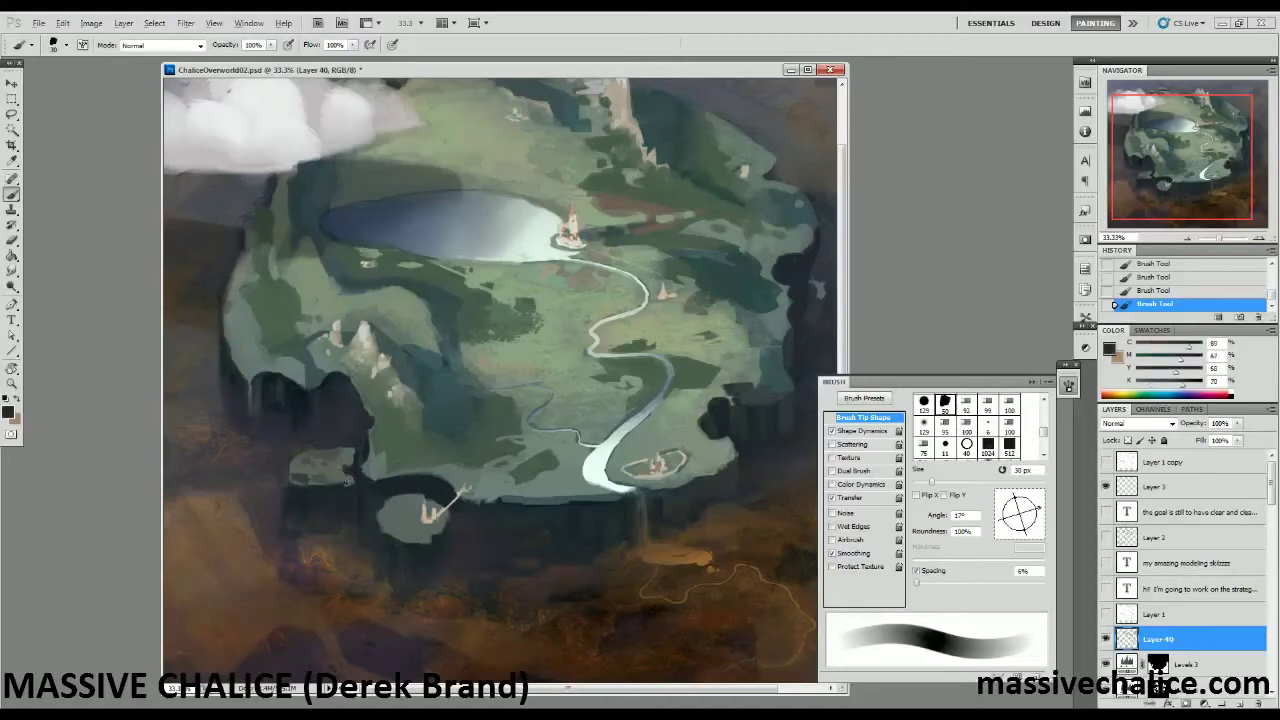
alt+click(336, 482)
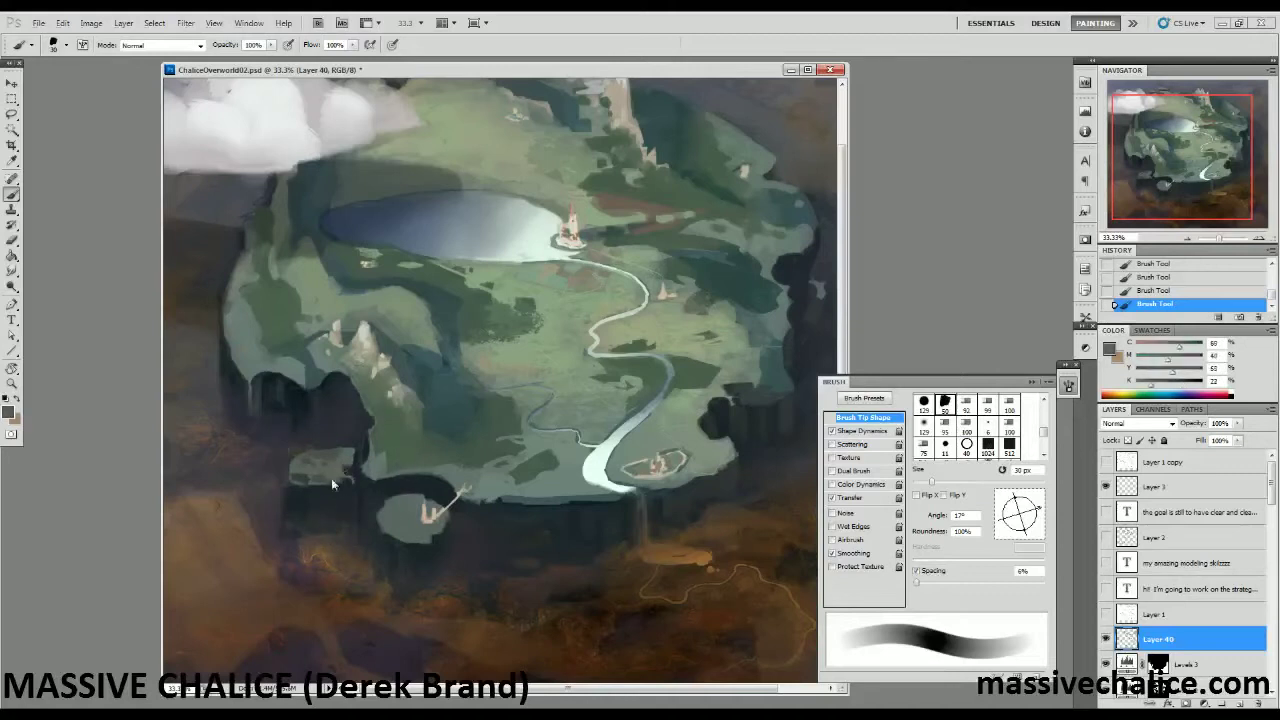
alt+click(358, 482)
alt+click(337, 493)
alt+click(354, 481)
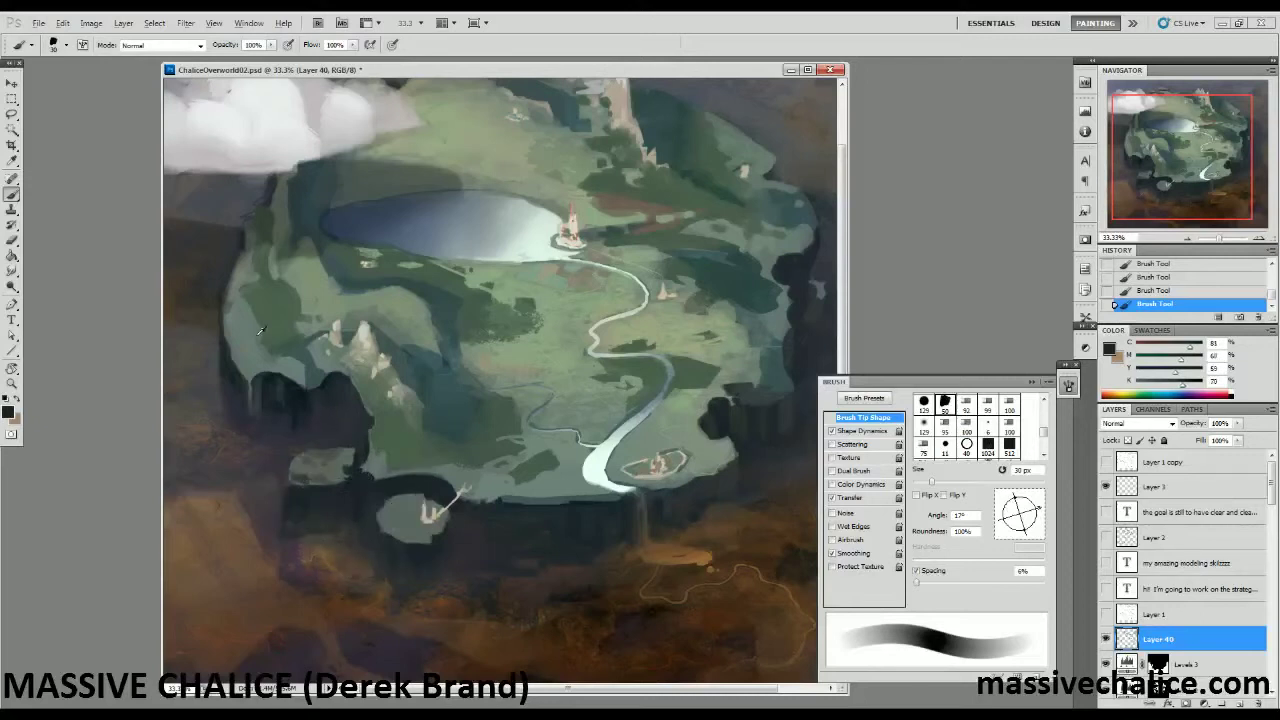
Flip the whole canvas horizontally.
key(z)
alt+click(198, 612)
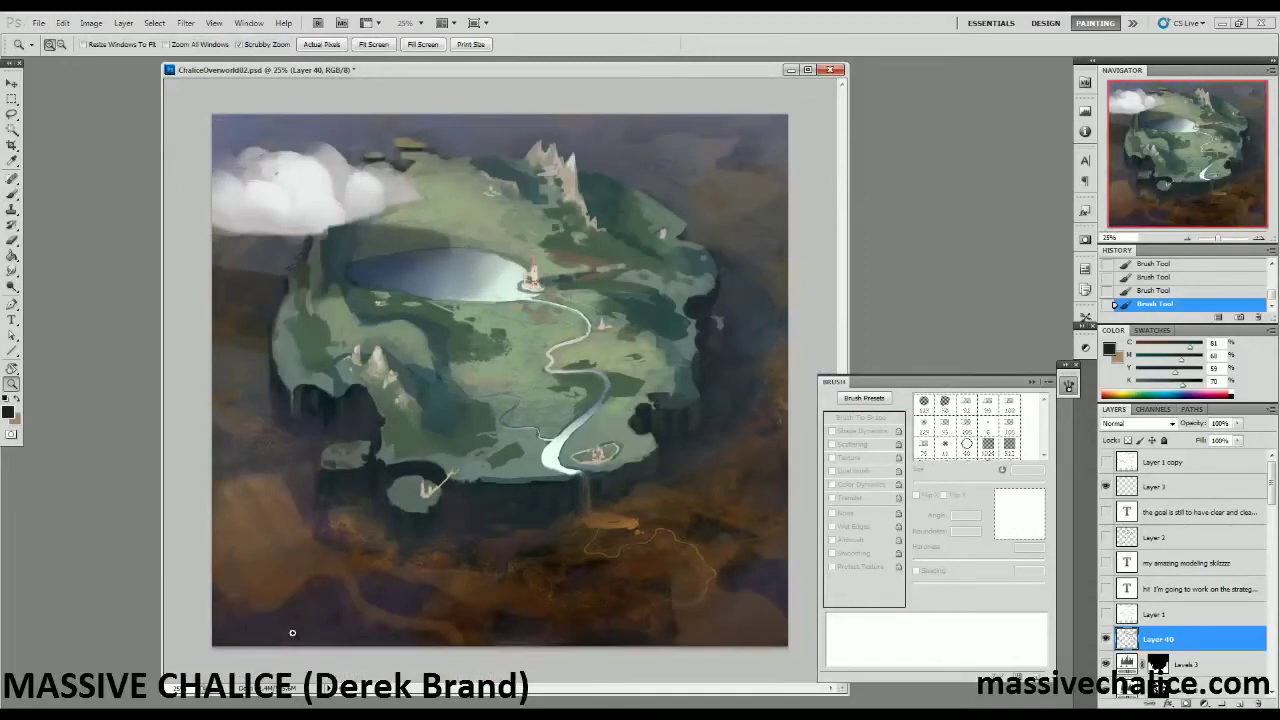
click(154, 22)
mouse_move(91, 22)
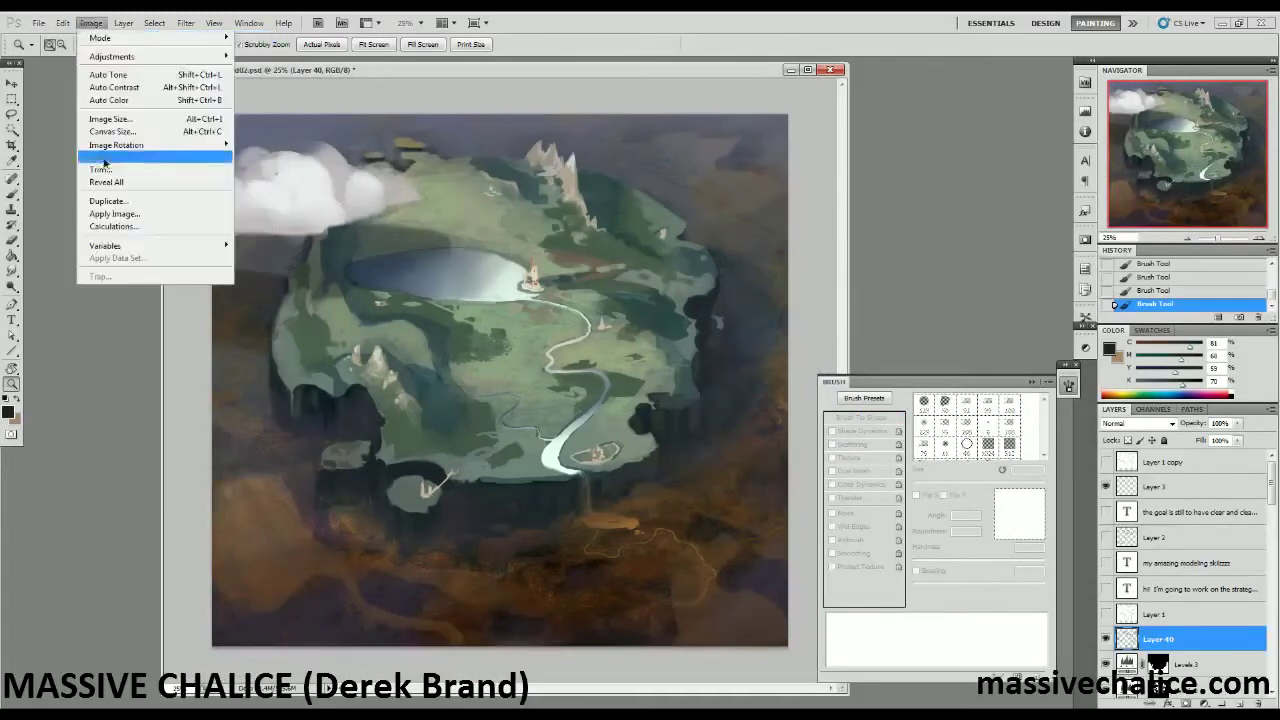
mouse_move(150, 146)
click(248, 202)
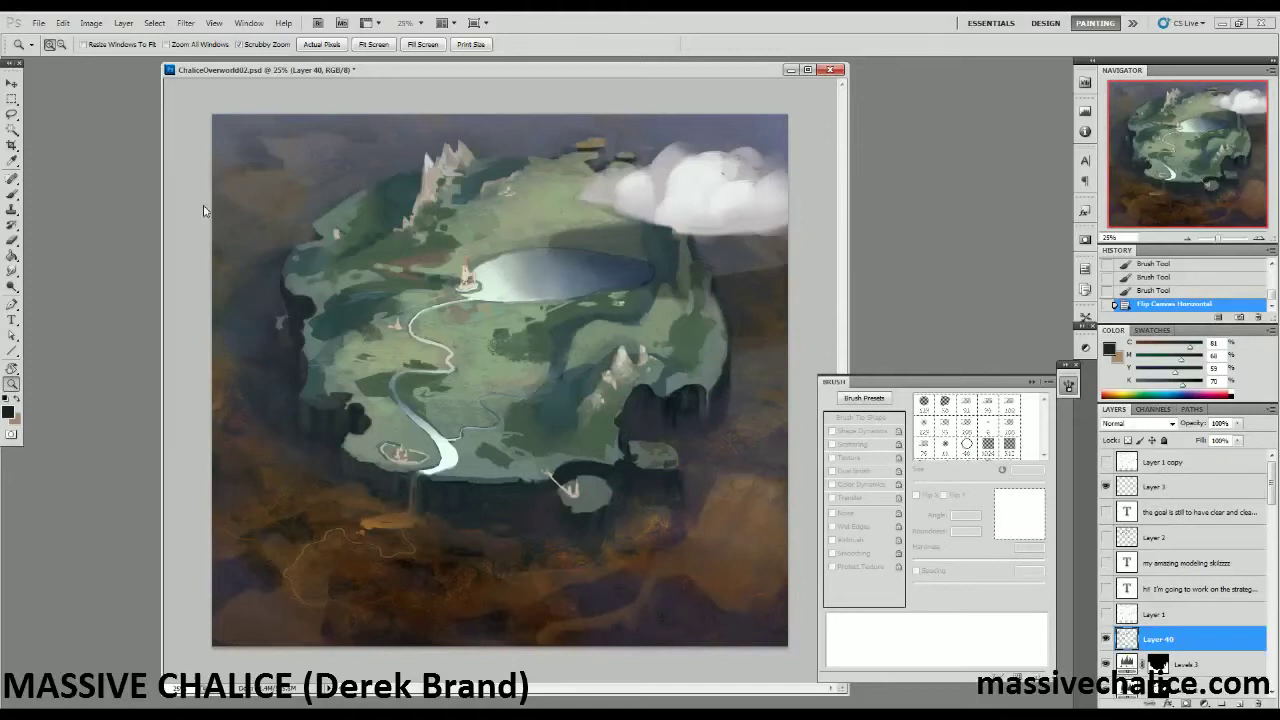
Examine the mirrored painting at reduced sizes to judge the island's composition and overall read.
key(b)
alt+click(276, 431)
key(z)
drag(248, 437, 123, 330)
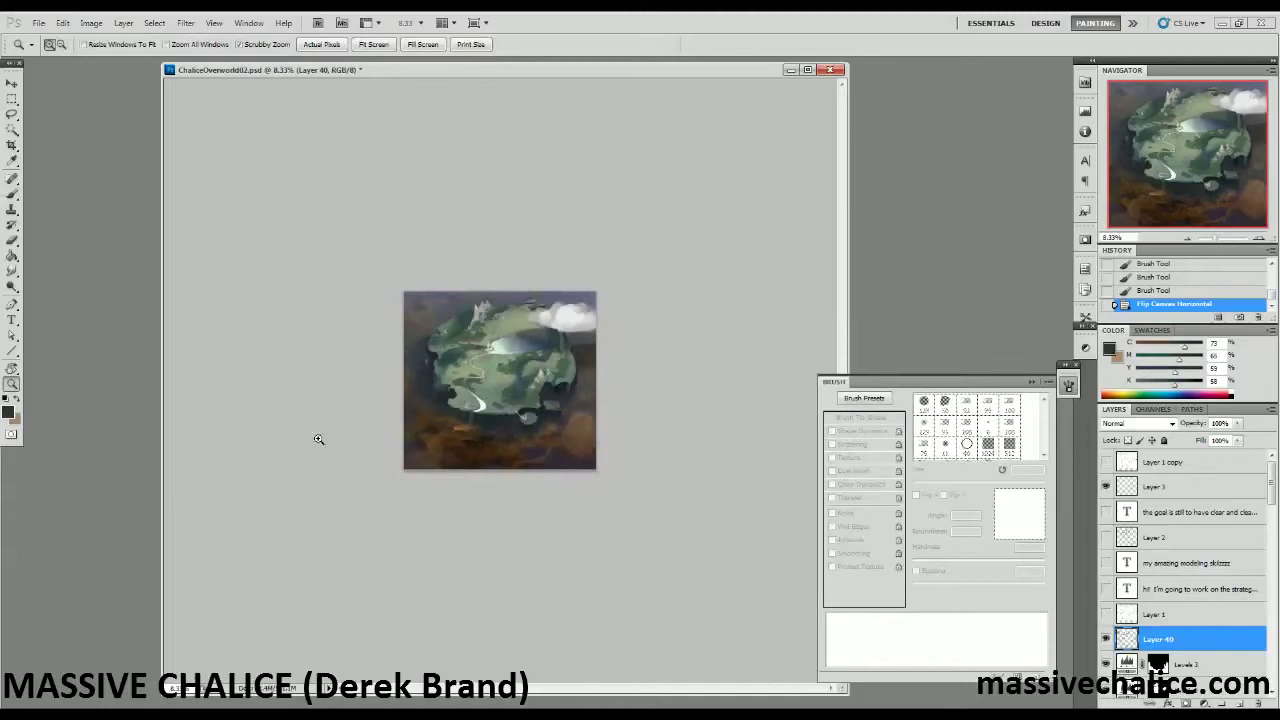
click(404, 494)
click(378, 490)
click(280, 432)
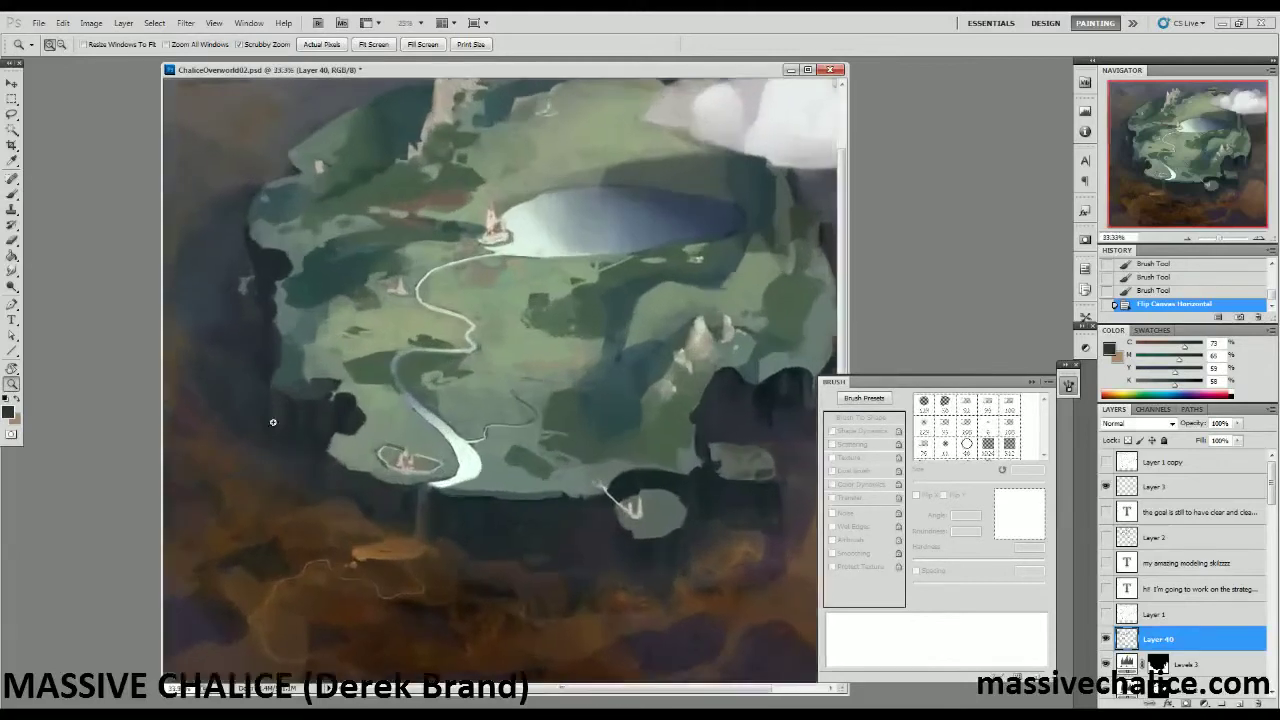
Reduce the brush to 9 px and trim the bank of the river's upper bend with sampled green.
key(b)
alt+click(420, 301)
alt+click(417, 294)
key(bracketleft)
key(bracketleft)
key(bracketleft)
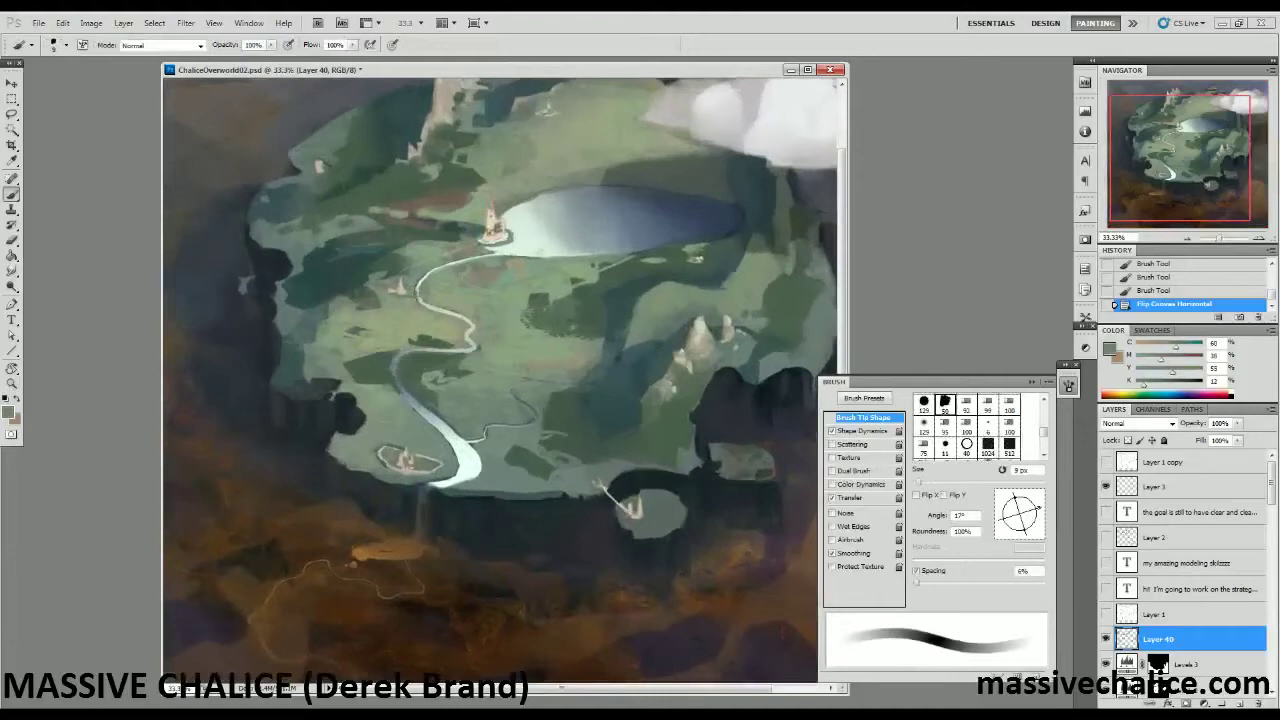
drag(417, 294, 420, 301)
drag(418, 290, 421, 300)
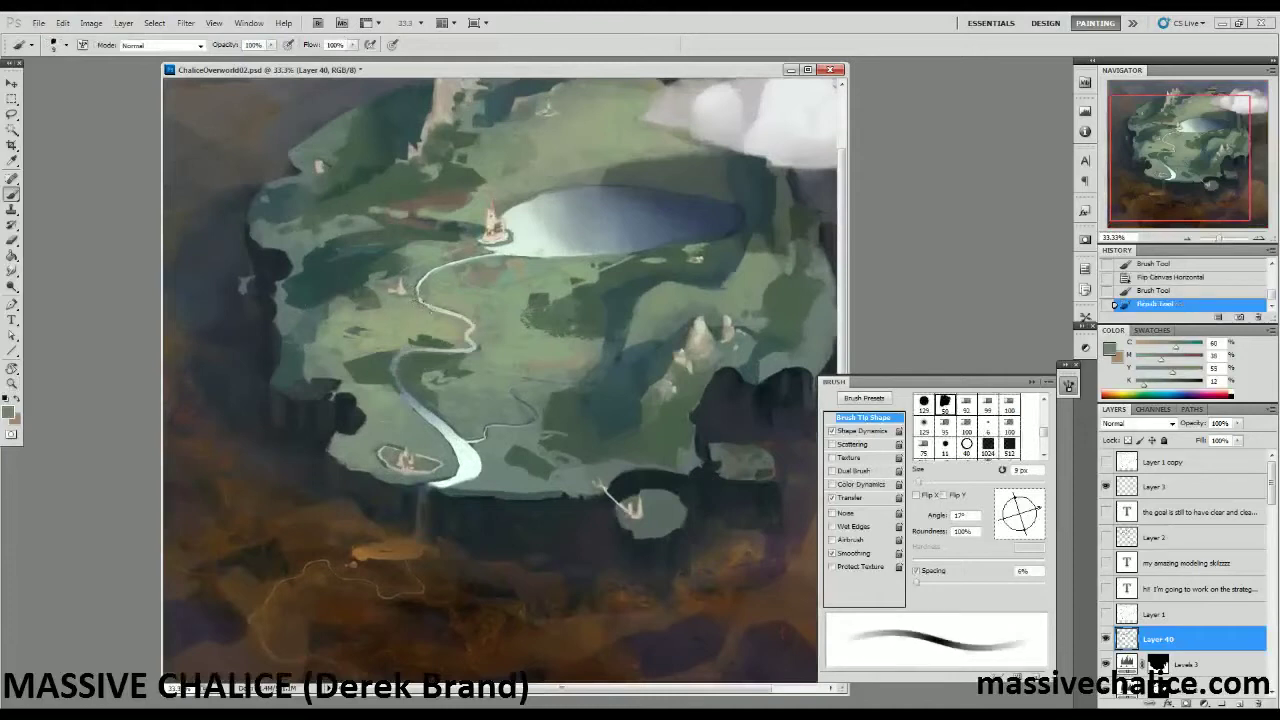
drag(430, 303, 453, 312)
Refine the banks around the river's middle bends with sampled light and dark greens.
alt+click(455, 303)
alt+click(465, 317)
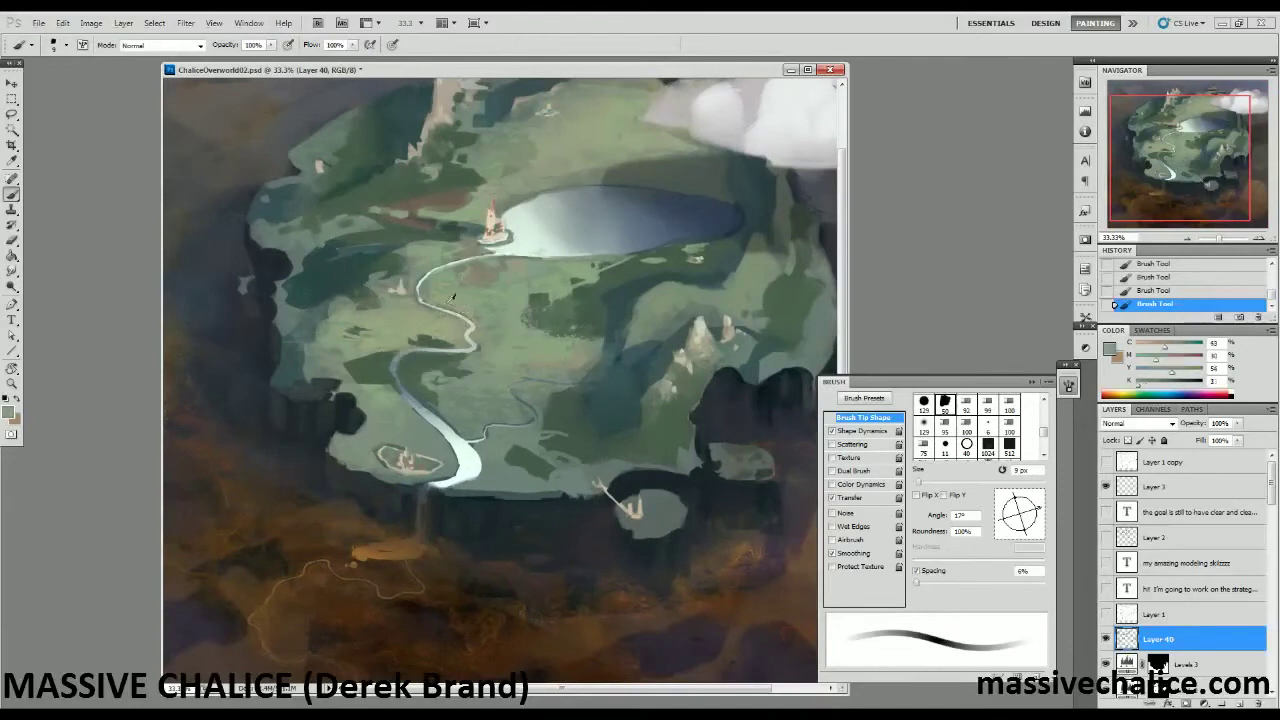
alt+click(477, 333)
alt+click(460, 336)
alt+click(445, 340)
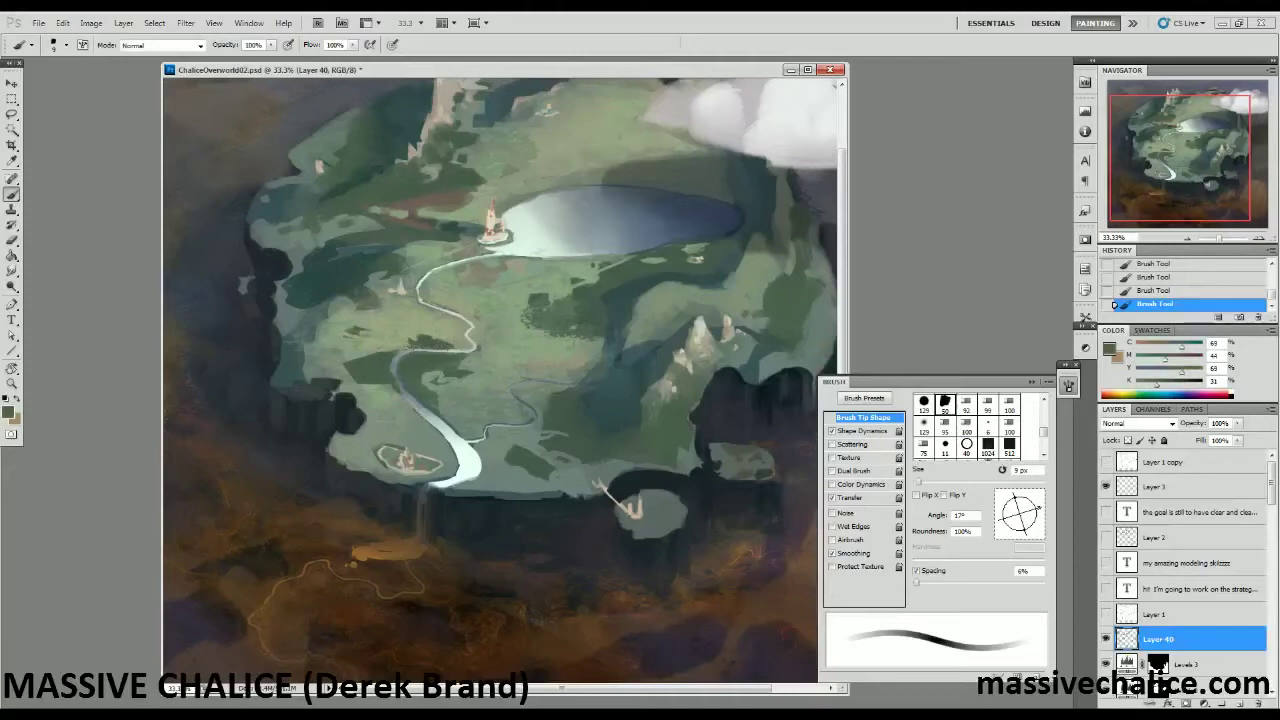
Rework the edges of the river's lower bend using sampled bank greens and grey-blue water colour.
key(z)
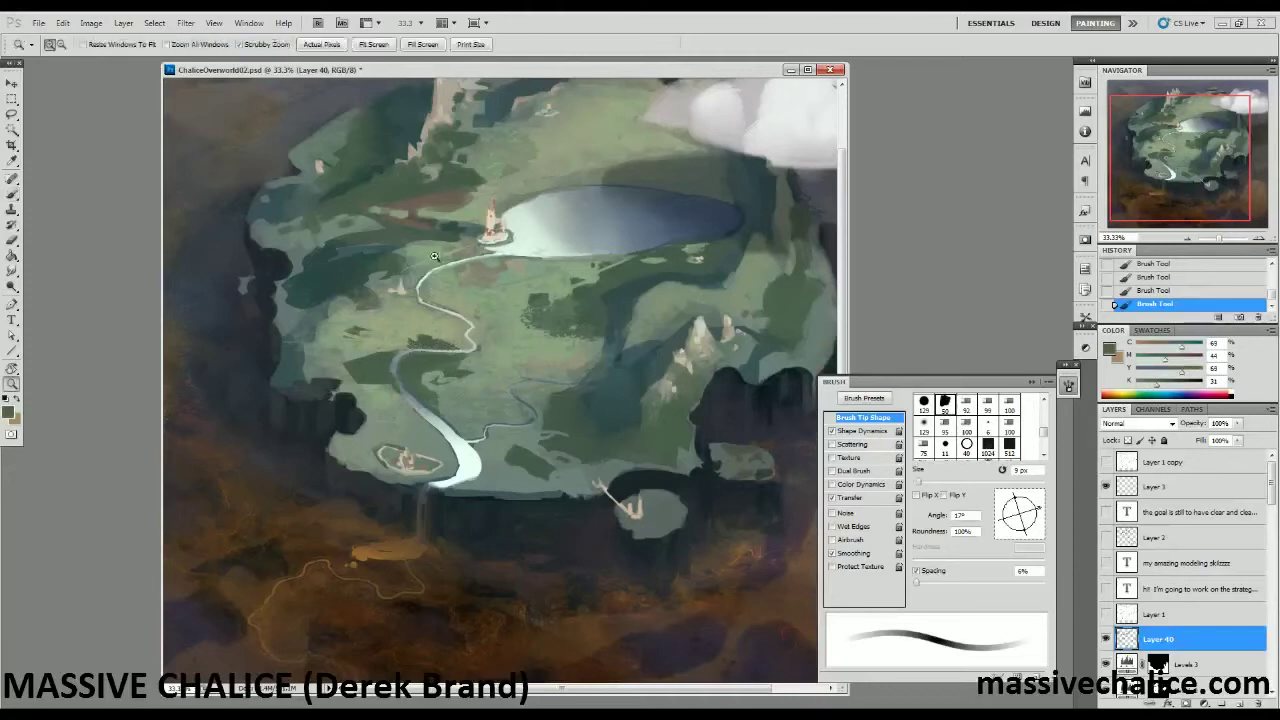
alt+click(243, 285)
alt+click(243, 285)
click(374, 348)
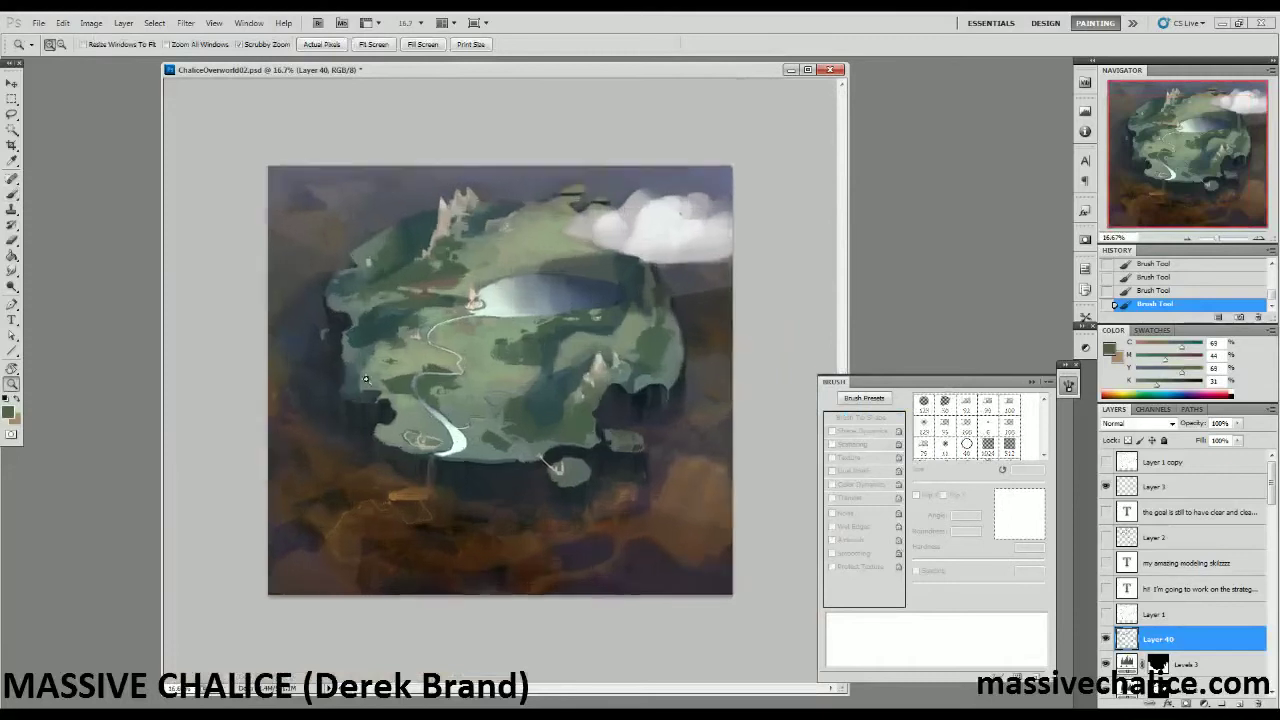
key(b)
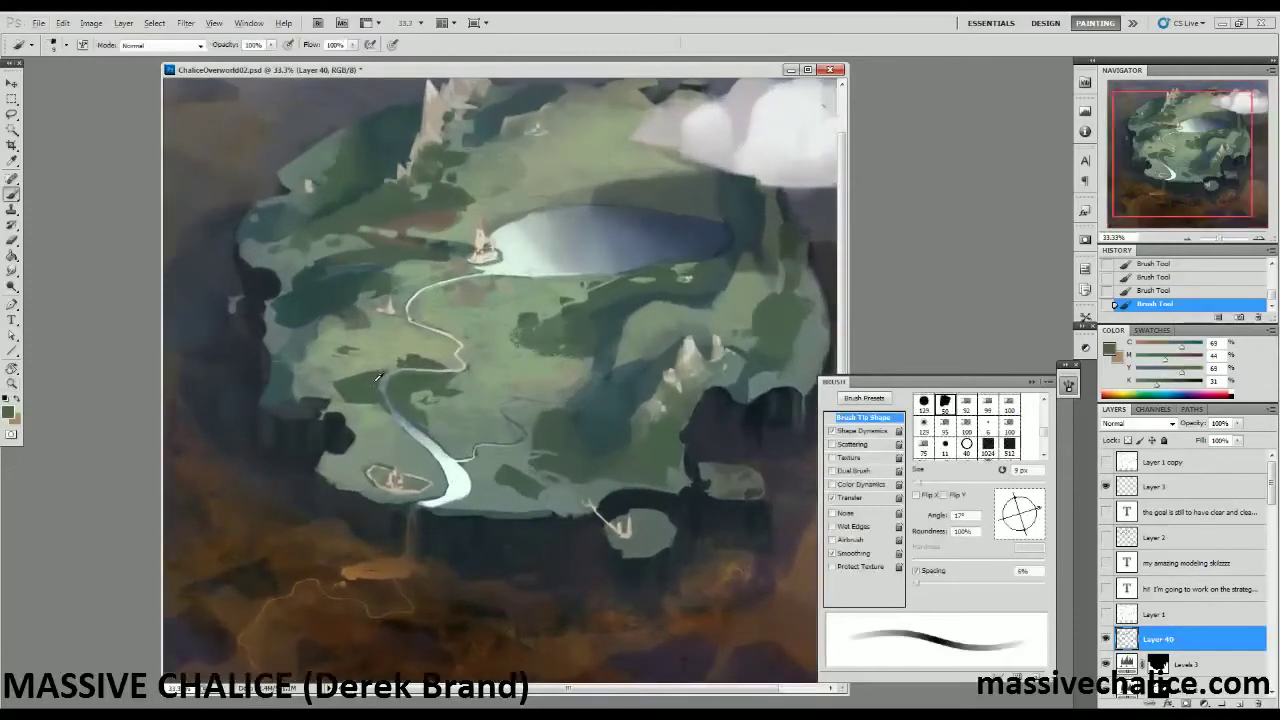
alt+click(405, 395)
drag(412, 398, 418, 400)
alt+click(379, 406)
alt+click(379, 398)
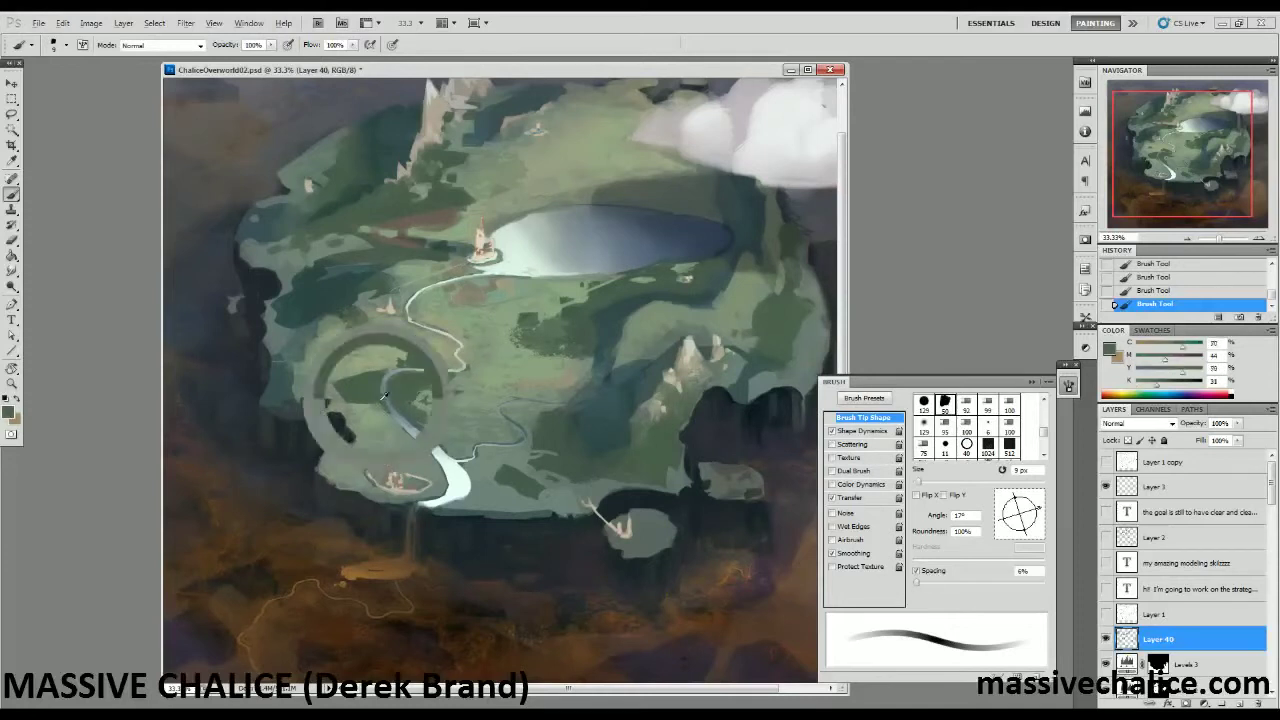
alt+click(396, 406)
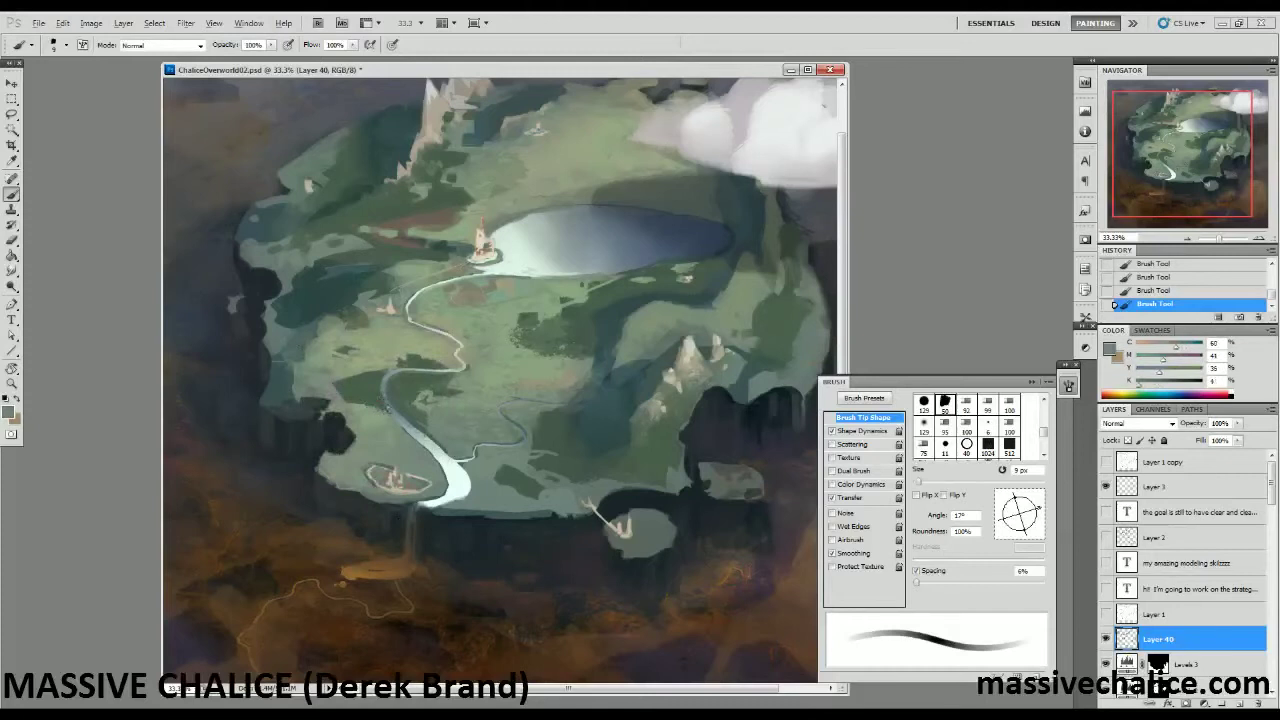
alt+click(378, 388)
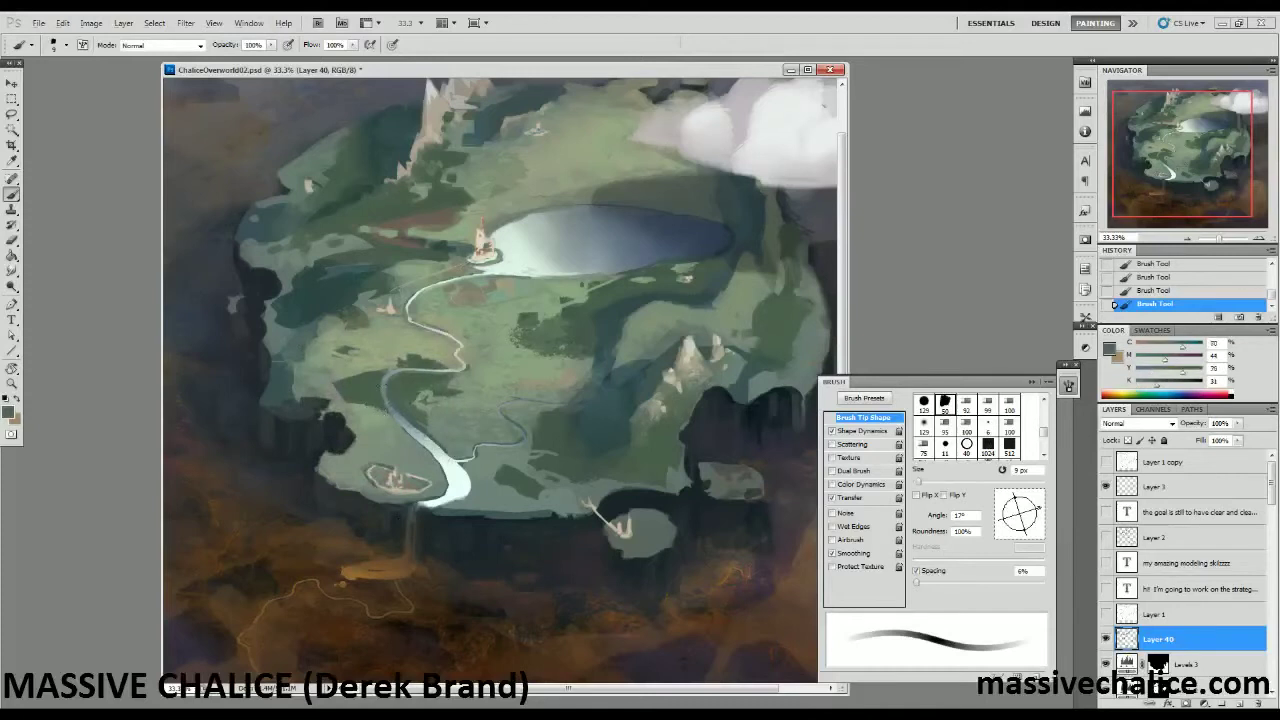
Narrow the river's lower stretch and paint a small green islet that splits its wide mouth.
alt+click(409, 421)
drag(390, 413, 428, 446)
alt+click(459, 484)
mouse_move(459, 484)
mouse_down()
mouse_move(460, 498)
mouse_move(454, 472)
mouse_move(462, 487)
mouse_up()
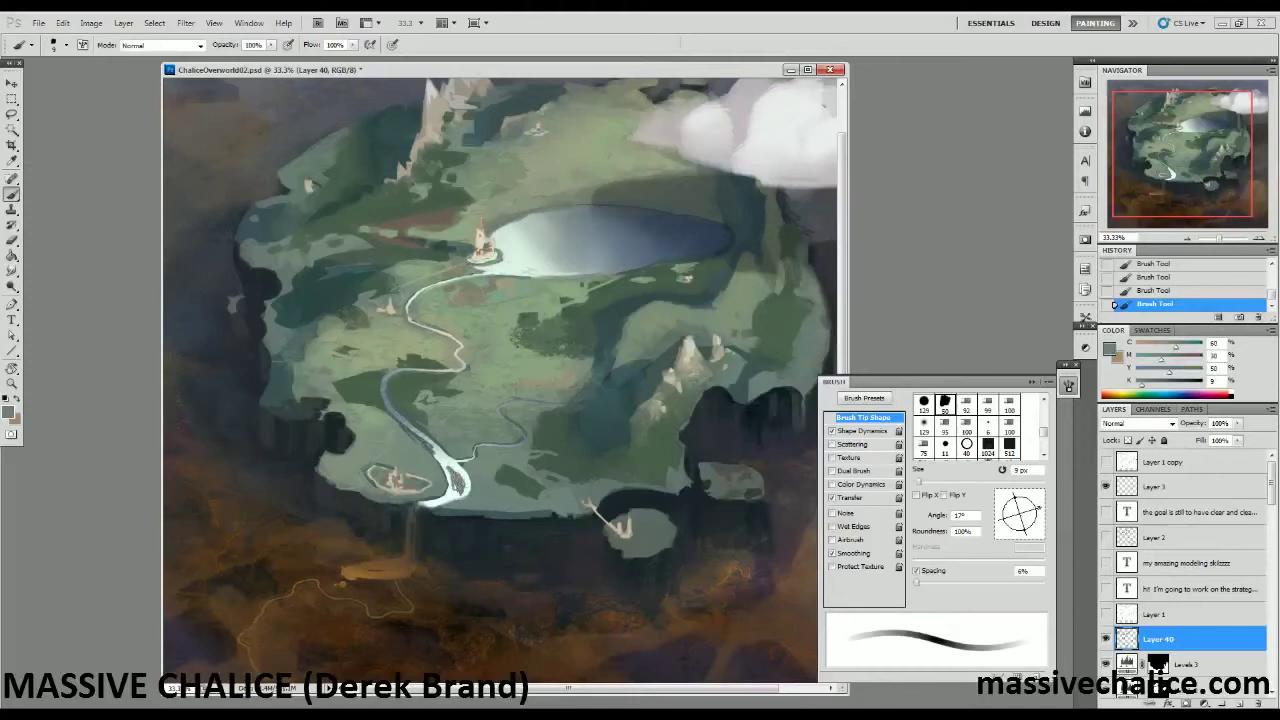
Refine the islet in the river mouth with sampled pale water and grey-green tones.
alt+click(447, 450)
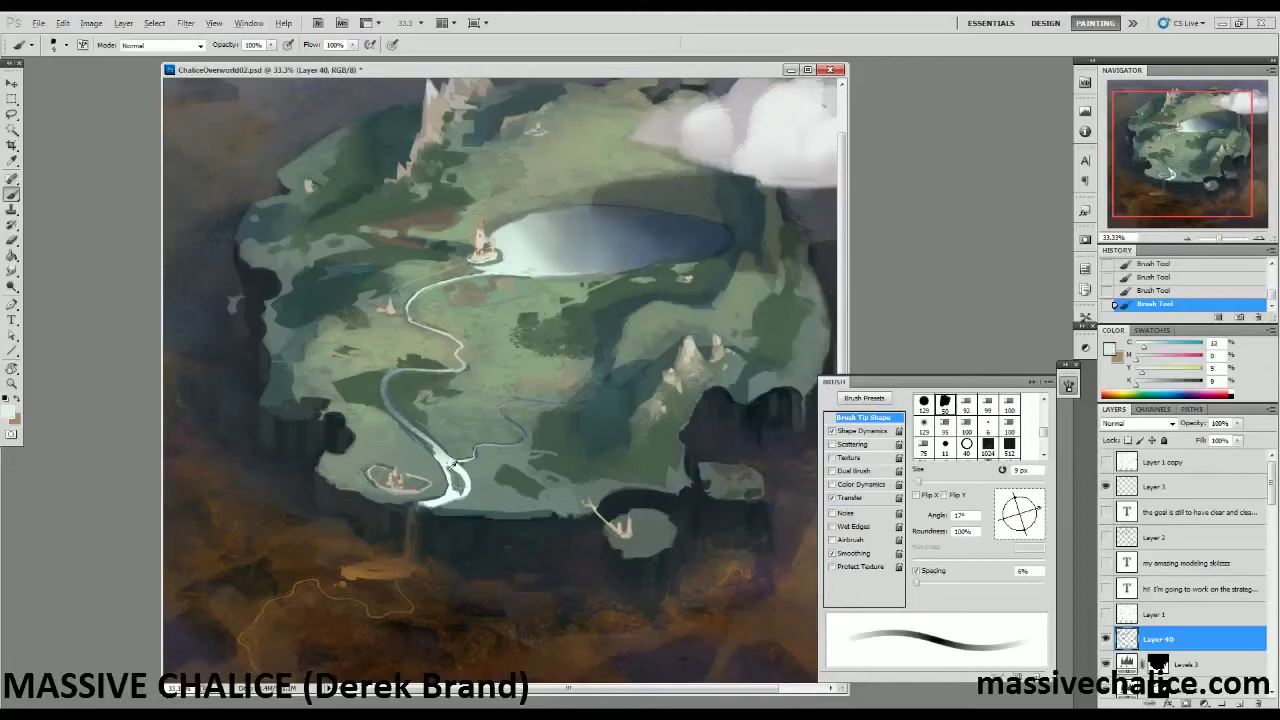
alt+click(462, 482)
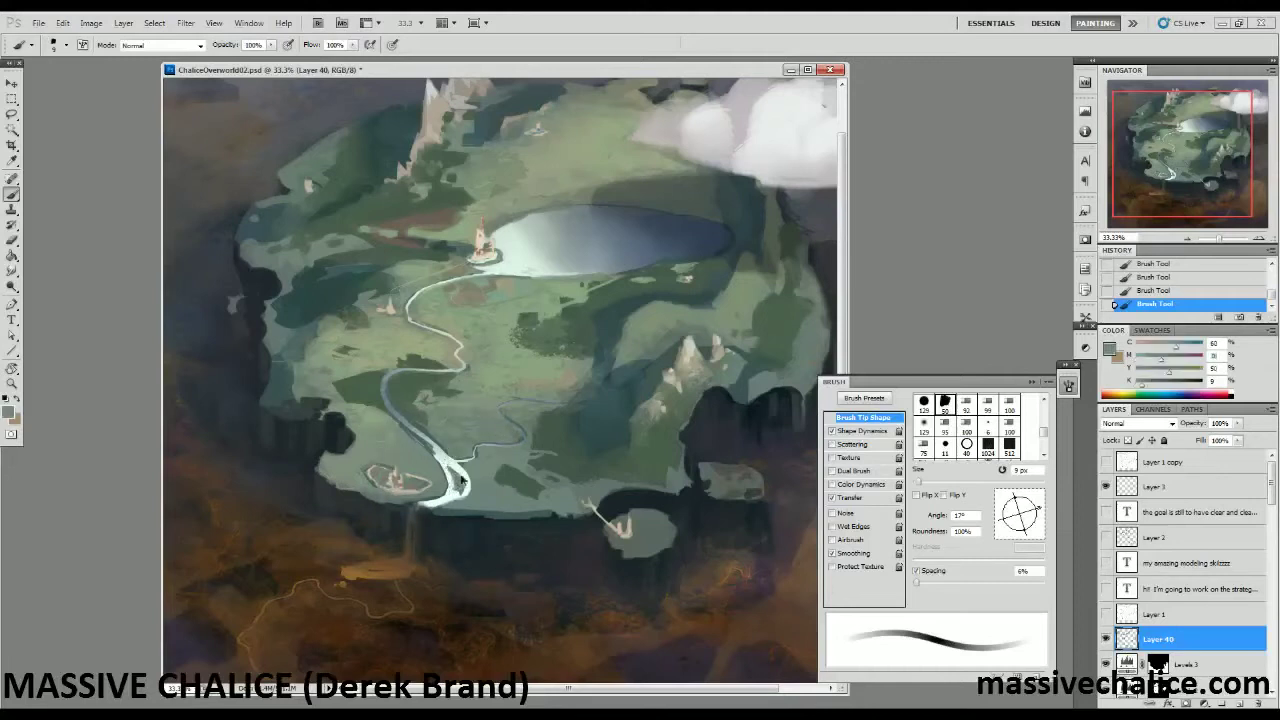
alt+click(462, 477)
alt+click(462, 480)
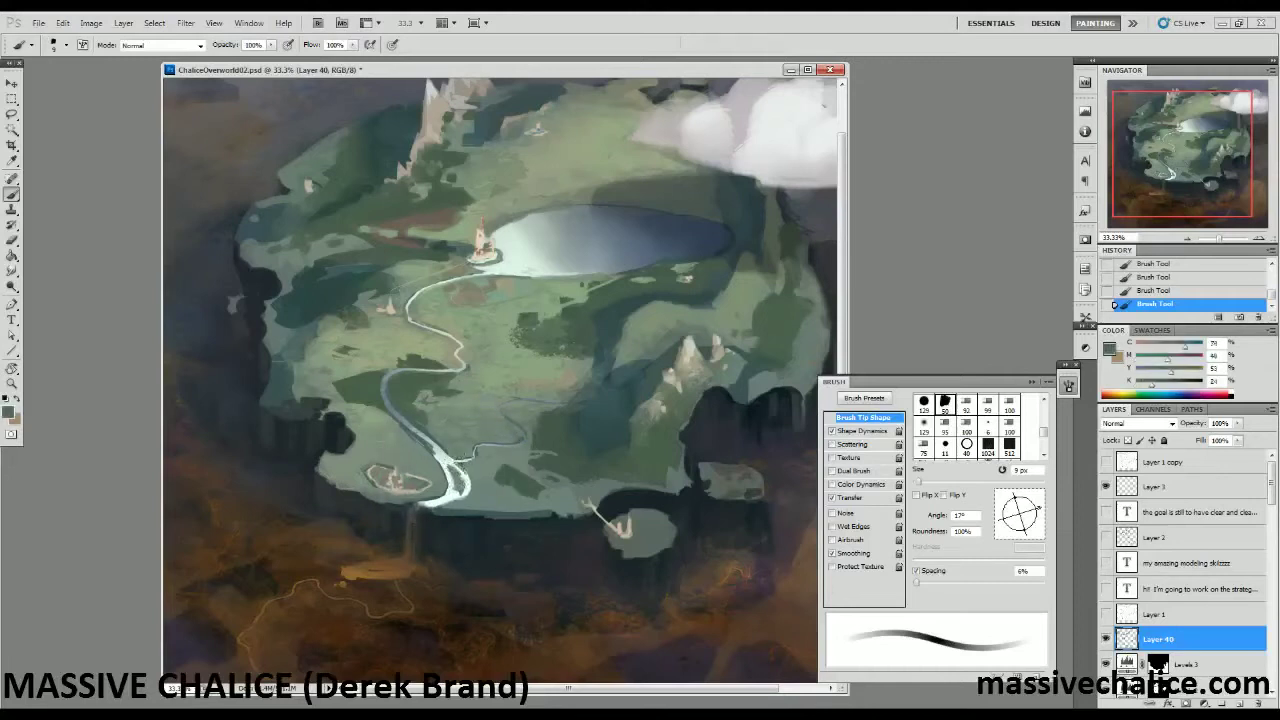
alt+click(464, 478)
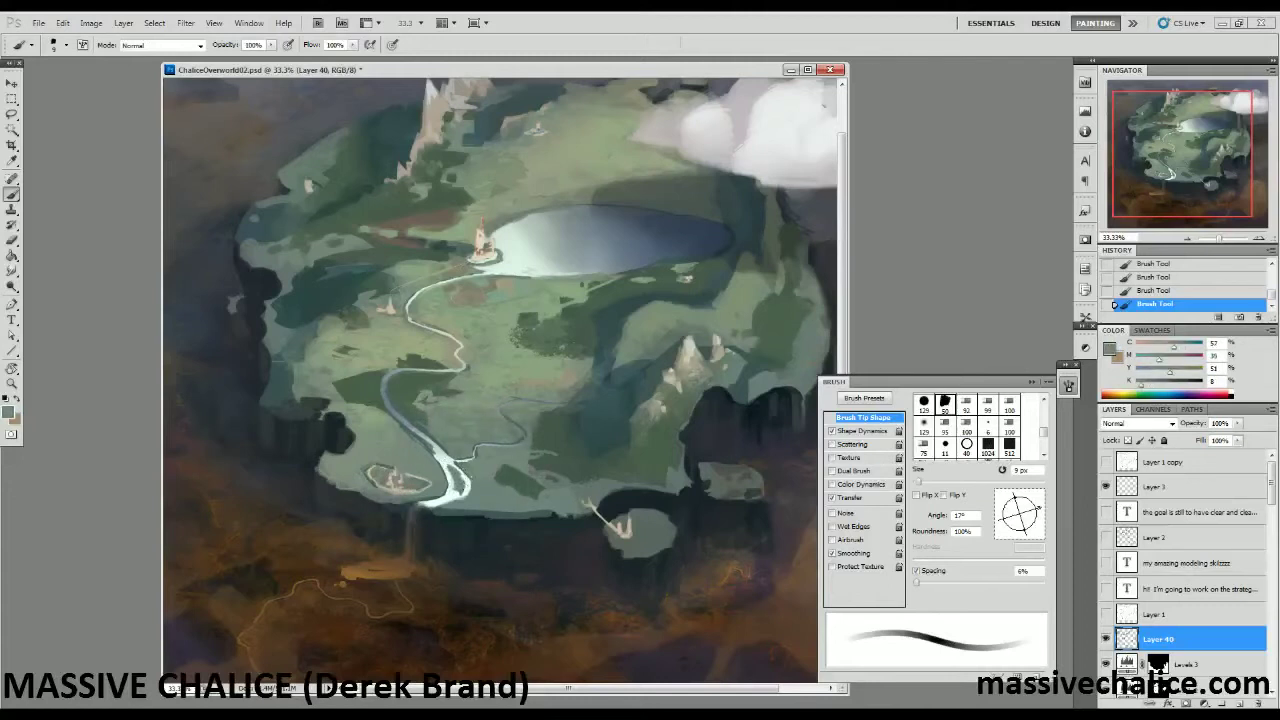
Shape the shoreline where the river mouth meets the island's edge with sampled green and dark tones.
mouse_move(440, 502)
mouse_down()
mouse_move(460, 500)
mouse_move(430, 504)
mouse_up()
alt+click(447, 504)
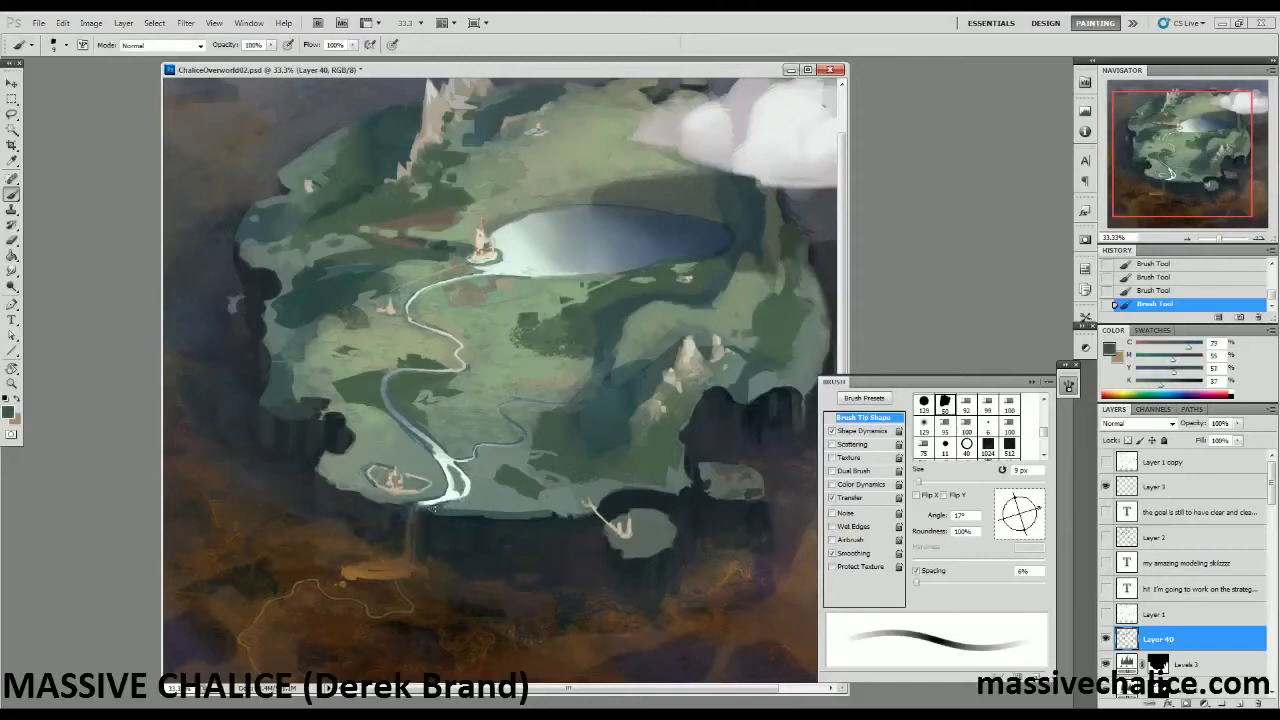
mouse_move(446, 507)
mouse_down()
mouse_move(437, 513)
mouse_move(471, 516)
mouse_move(456, 508)
mouse_up()
Adjust the two channels around the river-mouth islet and the bank above the fork with sampled colours.
alt+click(436, 470)
alt+click(460, 455)
alt+click(443, 460)
drag(445, 467, 457, 492)
mouse_move(430, 444)
mouse_down()
mouse_move(438, 454)
mouse_move(412, 430)
mouse_move(432, 457)
mouse_up()
alt+click(398, 418)
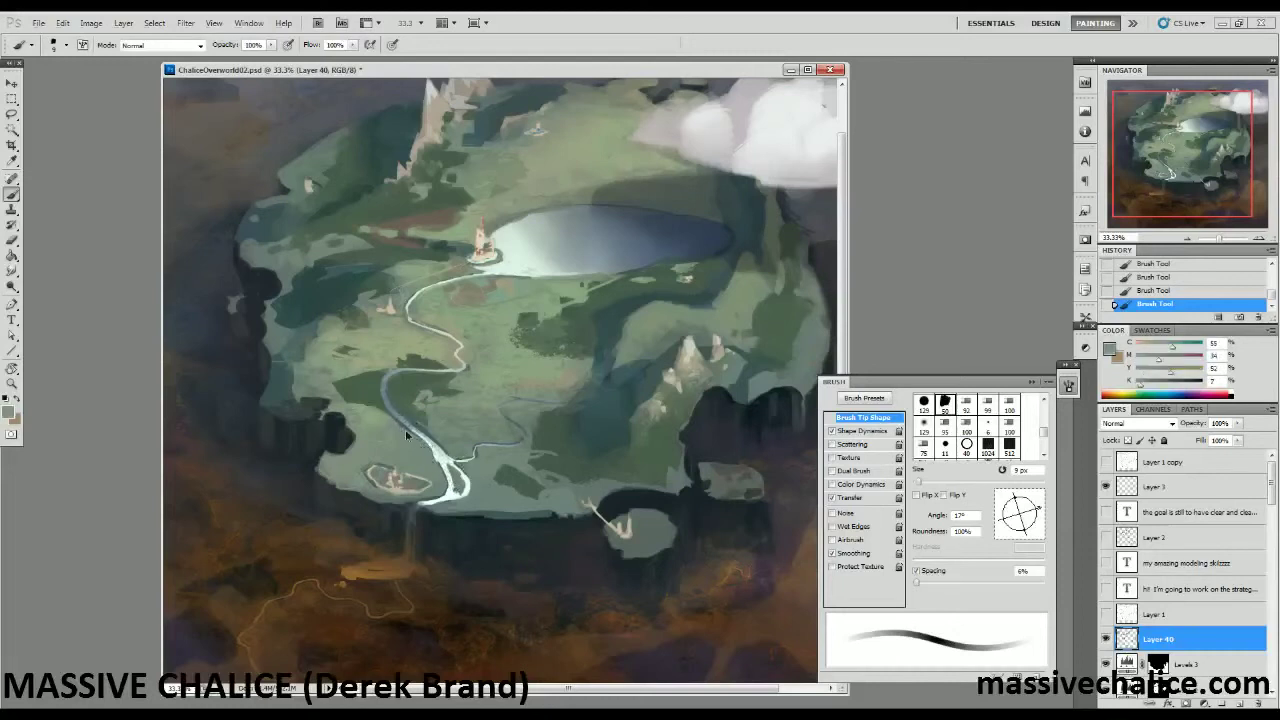
alt+click(378, 410)
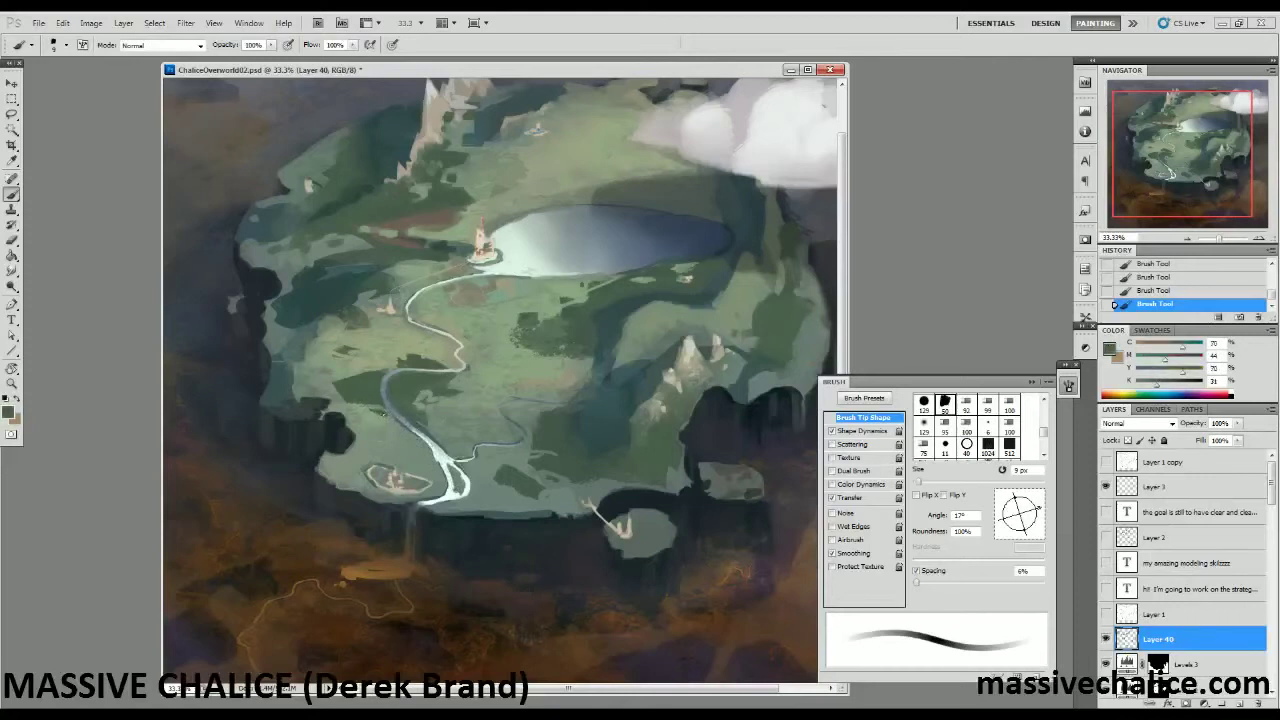
Slim the river's final stretch down to the fork by painting sampled greens along its bank.
key(z)
alt+click(301, 450)
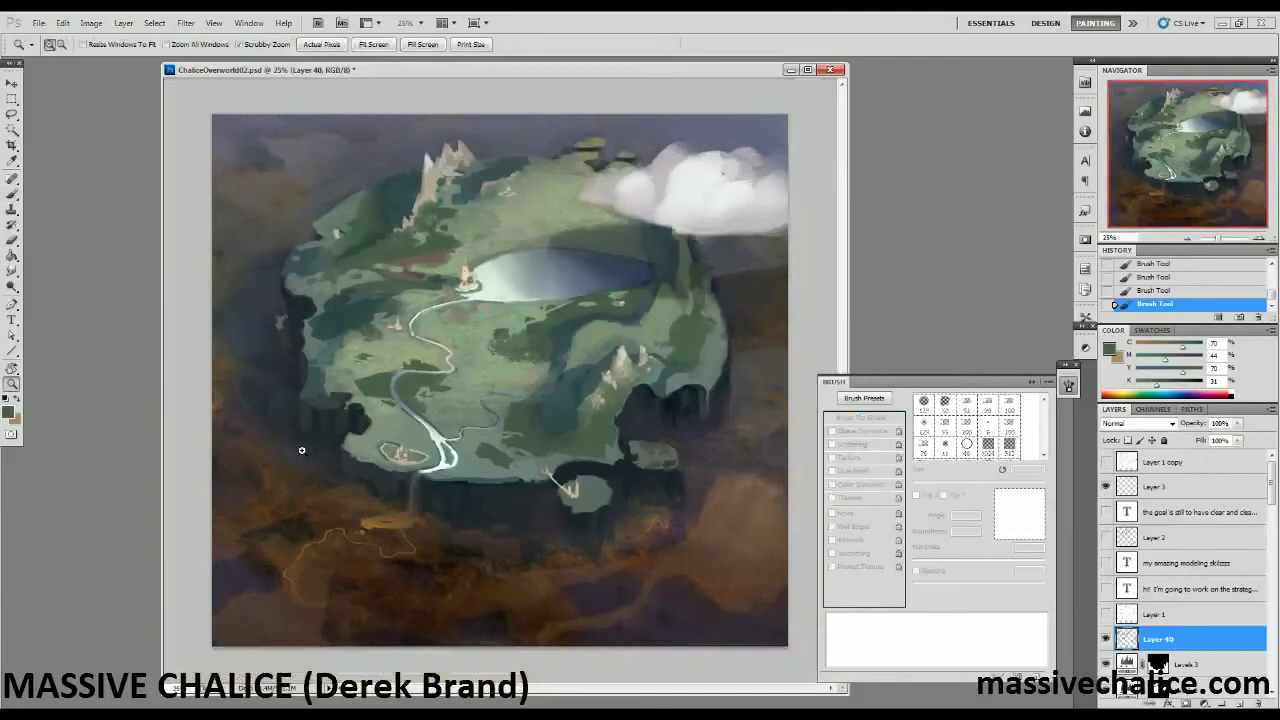
click(421, 395)
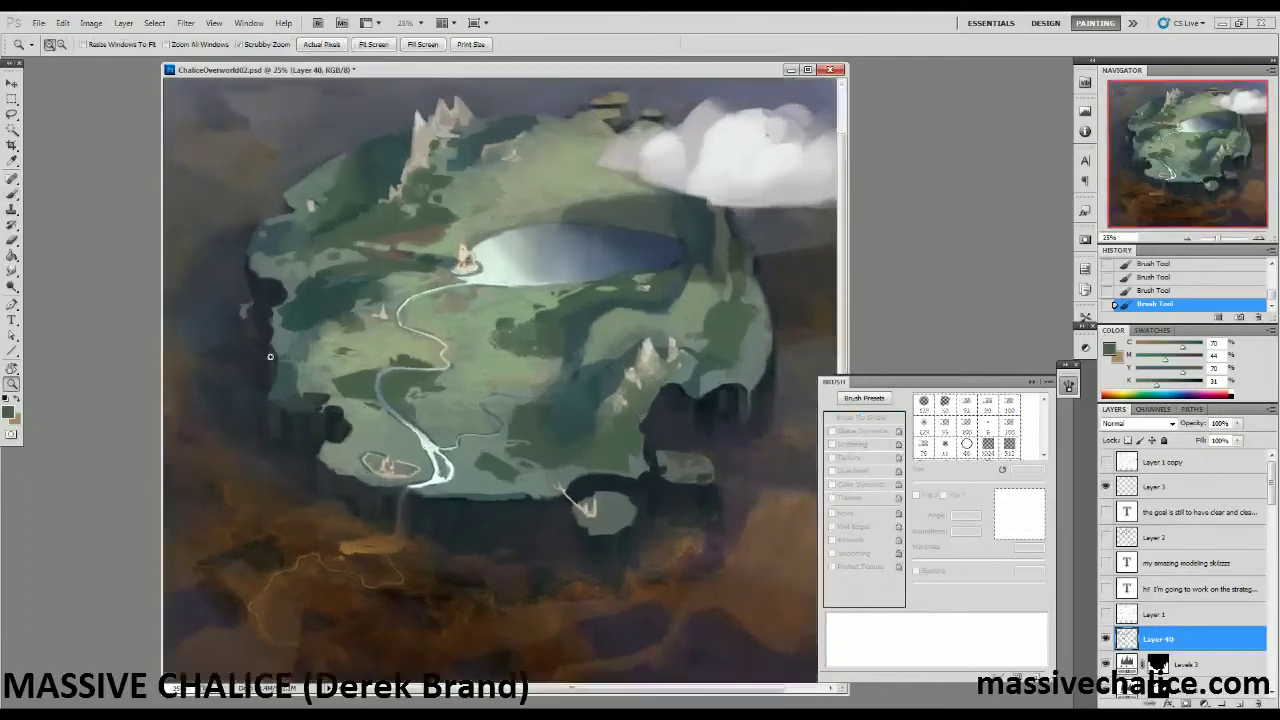
key(b)
alt+click(408, 422)
alt+click(387, 405)
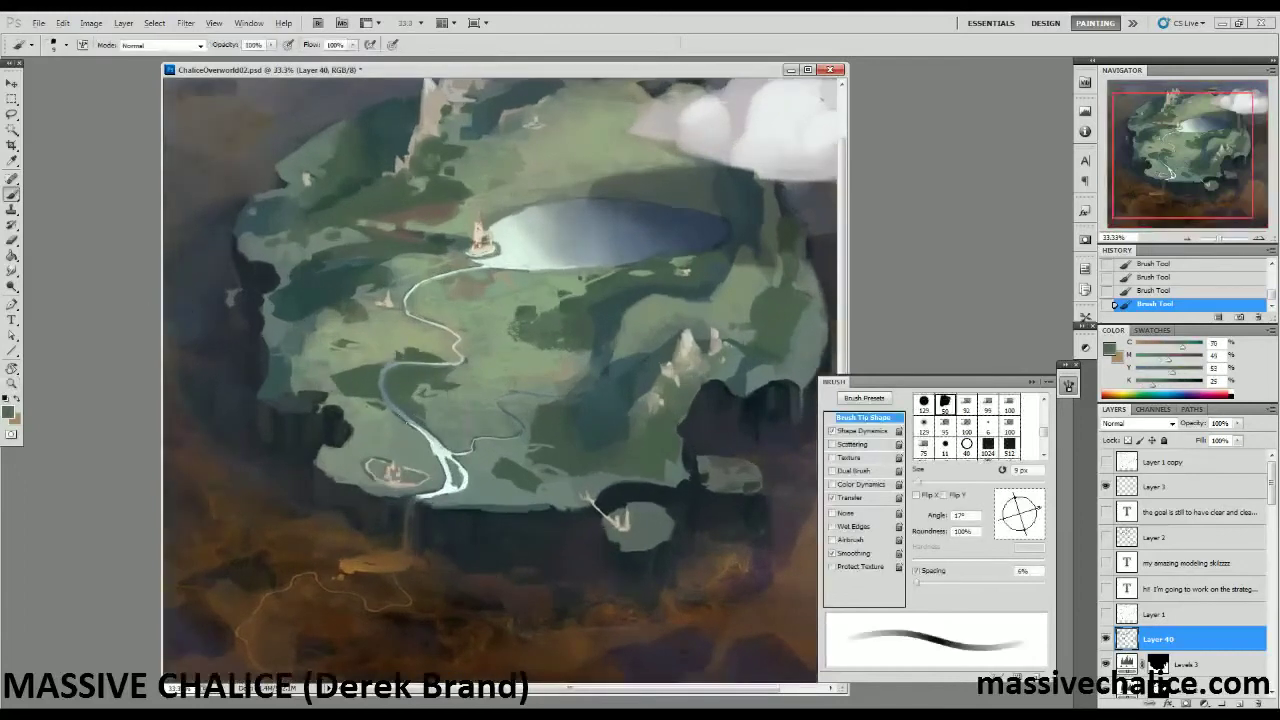
drag(423, 432, 445, 469)
alt+click(421, 440)
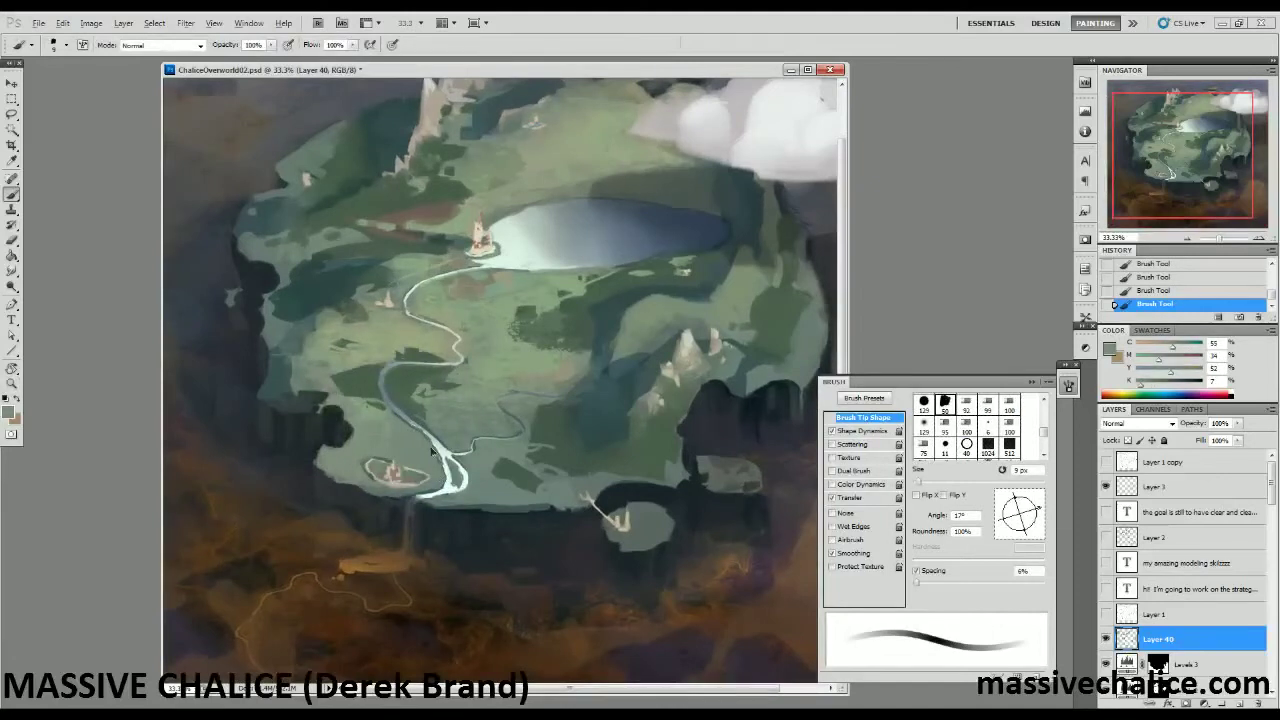
alt+click(418, 426)
Sample a grey-green from the grassland west of the river and reduce the brush size to 5 px.
key(z)
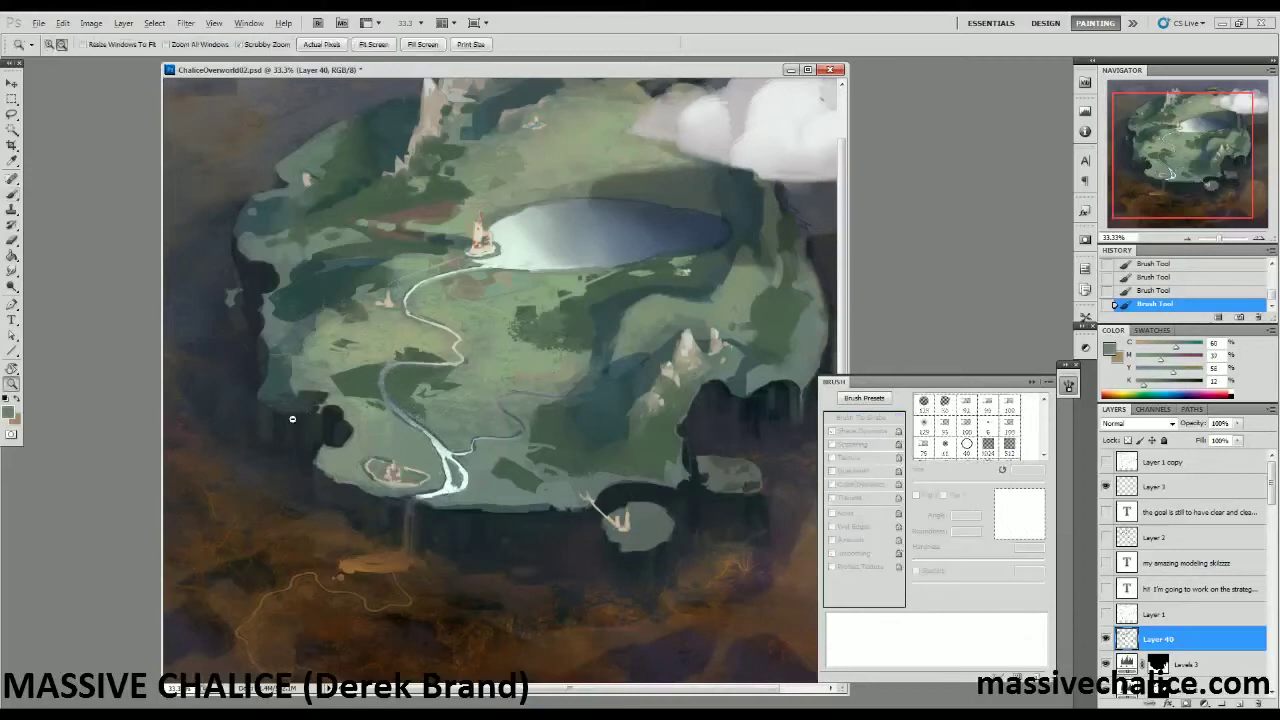
alt+click(295, 420)
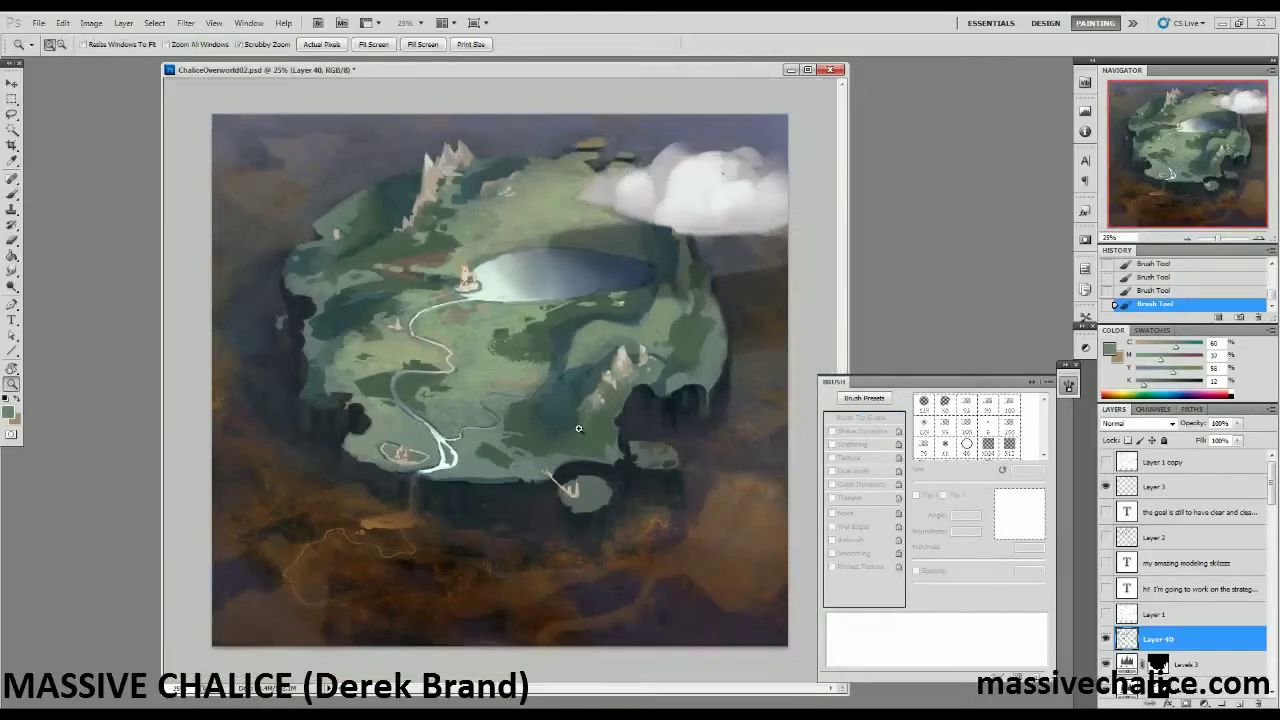
key(b)
alt+click(375, 319)
key(bracketleft)
key(bracketleft)
key(bracketleft)
key(bracketleft)
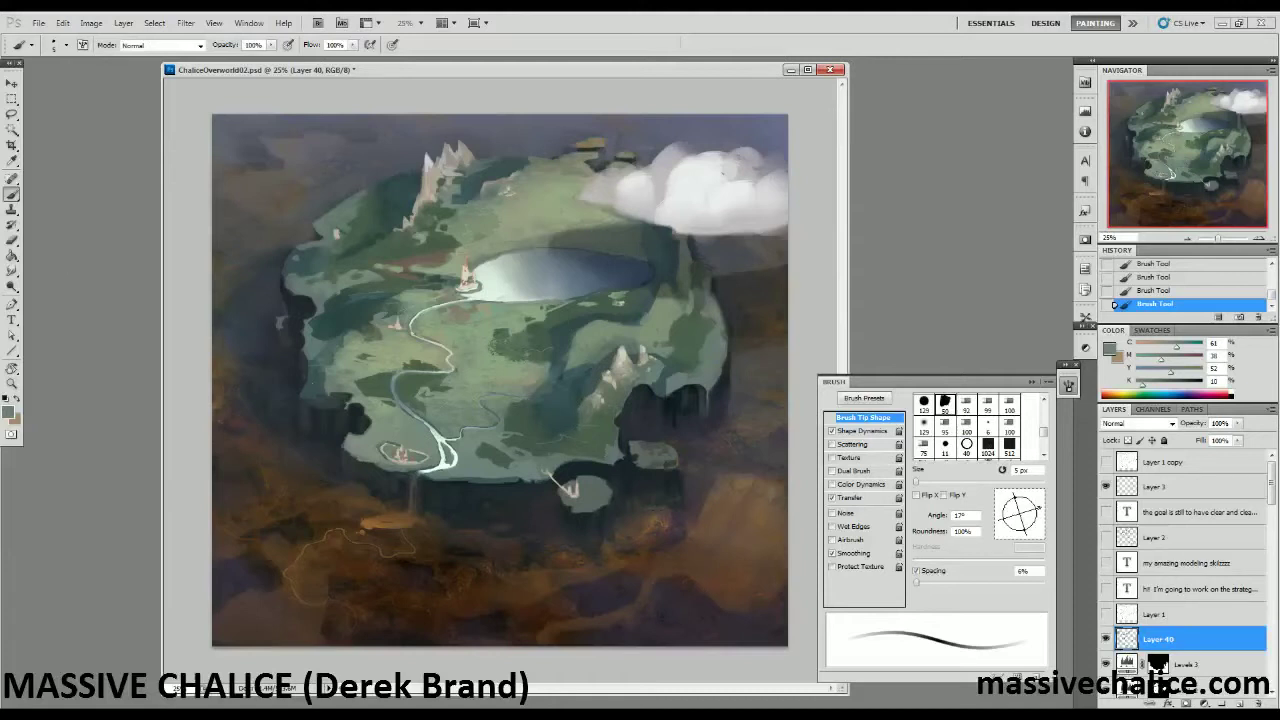
Paint dark green vegetation on the eastern slope above the rock spires with a sampled tone and a larger, softer brush.
alt+click(590, 437)
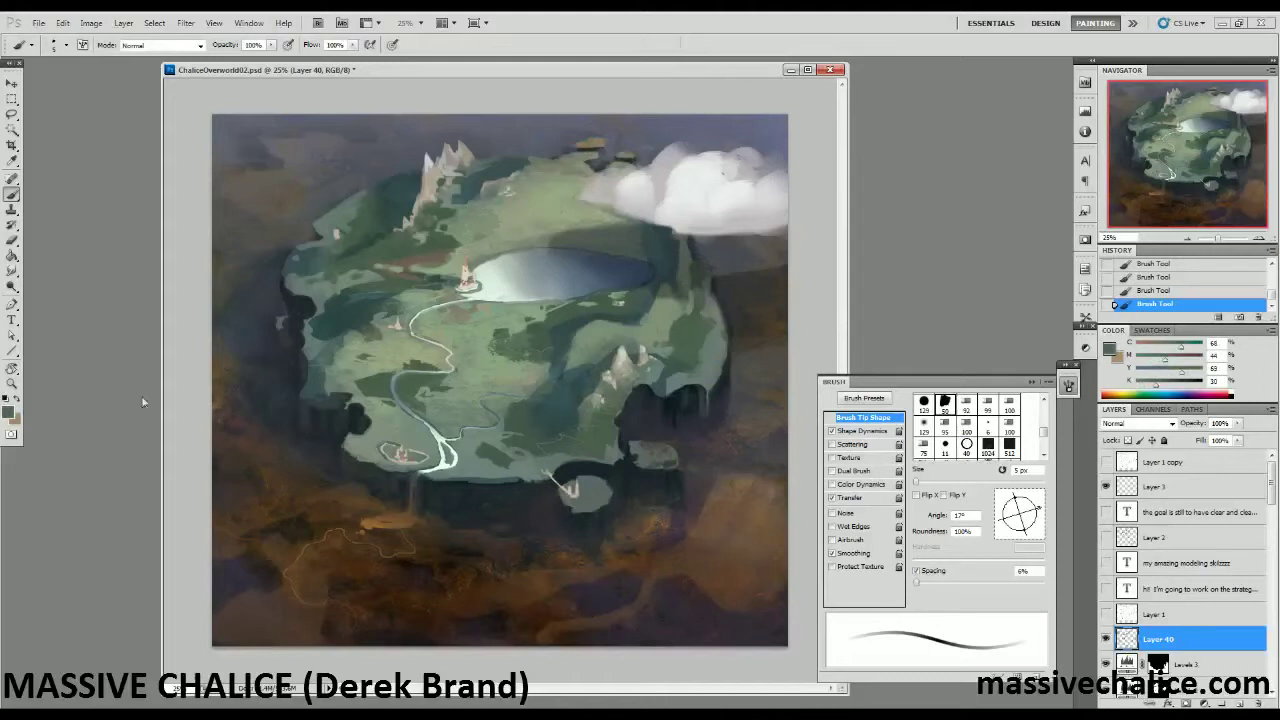
key(bracketright)
key(bracketright)
key(bracketright)
key(bracketright)
key(bracketright)
key(bracketright)
key(bracketright)
key(bracketright)
key(bracketright)
key(bracketright)
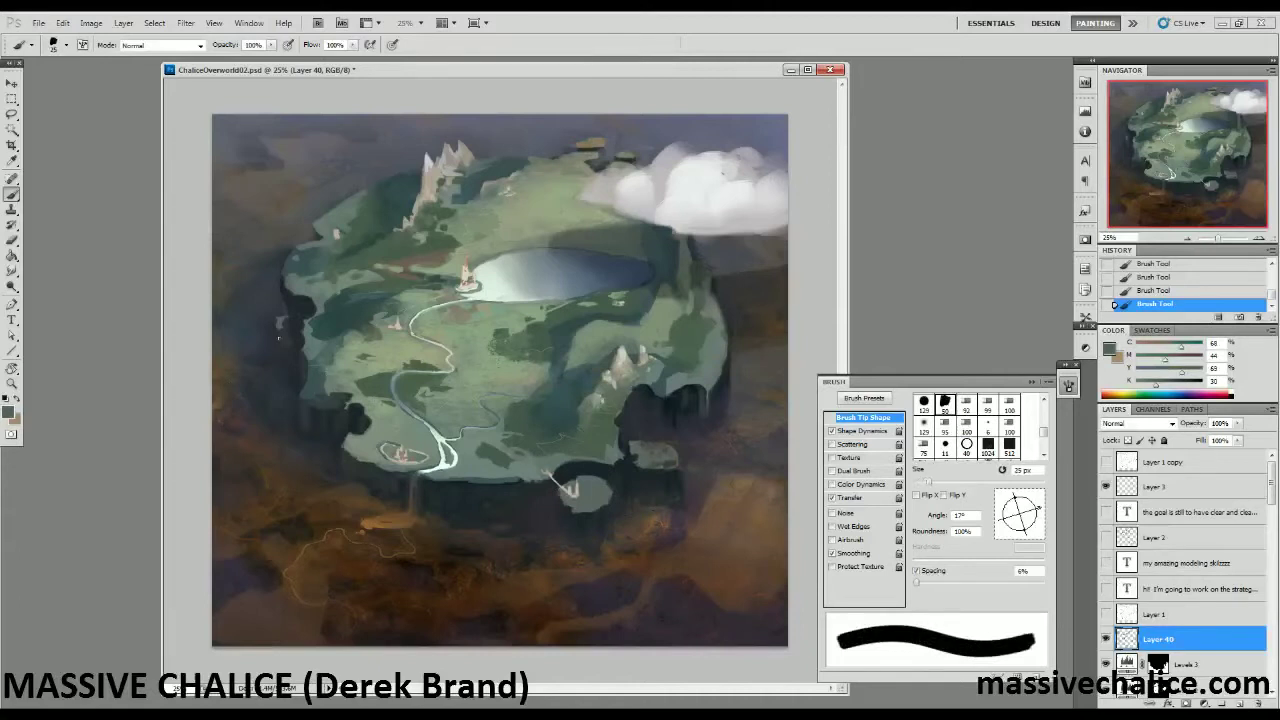
key(shift+bracketleft)
key(shift+bracketleft)
key(shift+bracketleft)
key(shift+bracketleft)
key(bracketright)
key(bracketright)
key(bracketright)
key(bracketright)
key(bracketright)
key(bracketright)
key(bracketright)
mouse_move(667, 321)
mouse_down()
mouse_move(652, 334)
mouse_move(664, 320)
mouse_move(665, 346)
mouse_up()
Paint a pale rock peak on the eastern slope below the lake with a sampled light stone colour.
alt+click(641, 261)
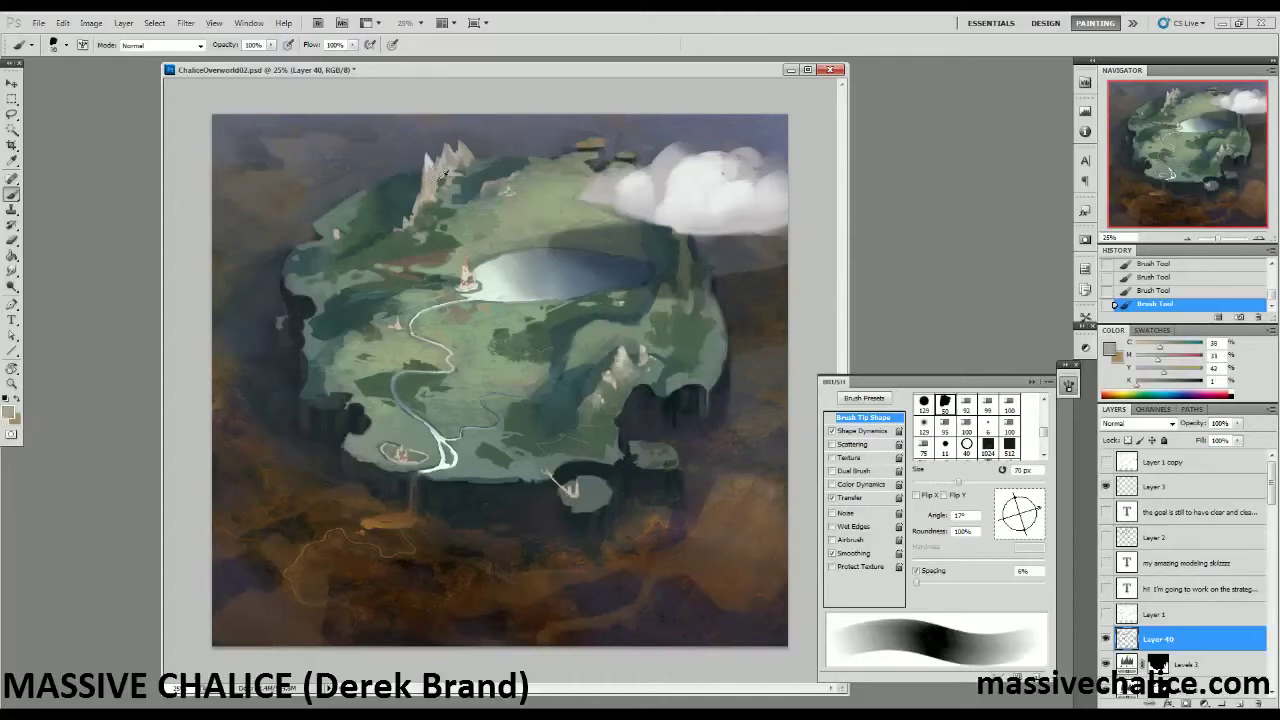
key(bracketleft)
key(bracketleft)
key(bracketright)
key(bracketright)
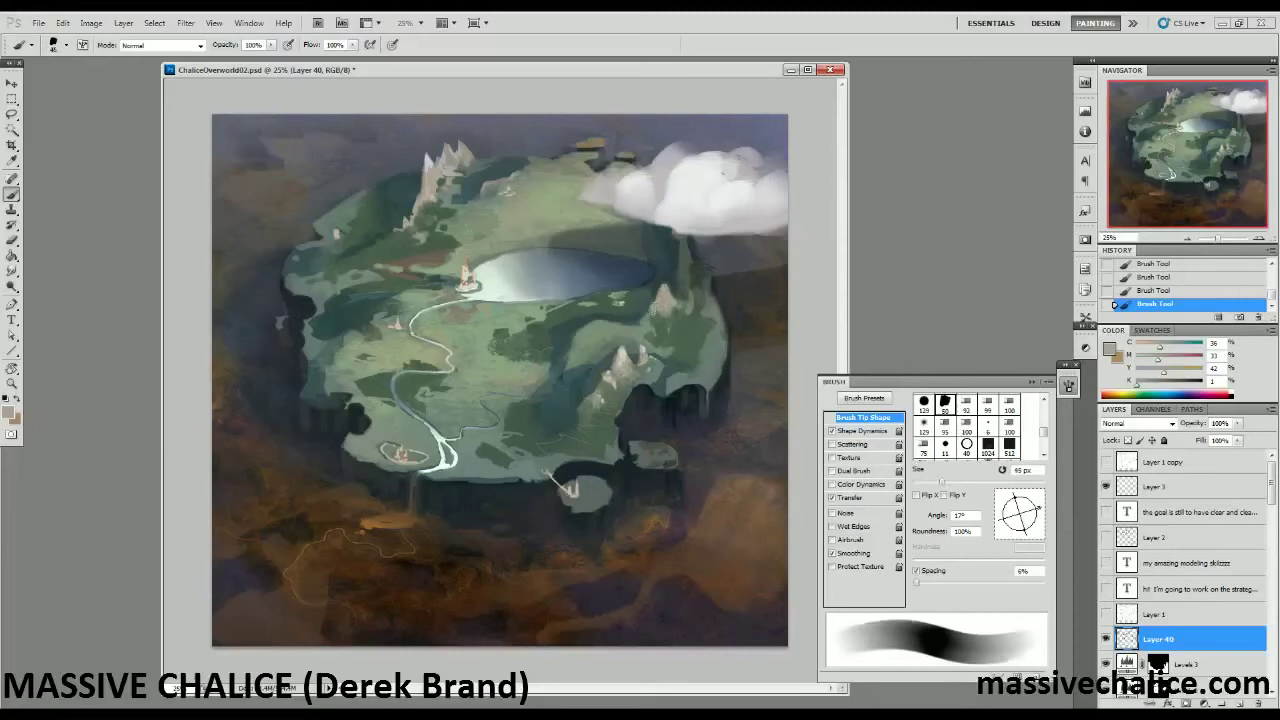
Extend the pale rock westward as a low ridge above the spires, varying the brush size down to 25 px.
key(bracketleft)
key(bracketleft)
key(bracketleft)
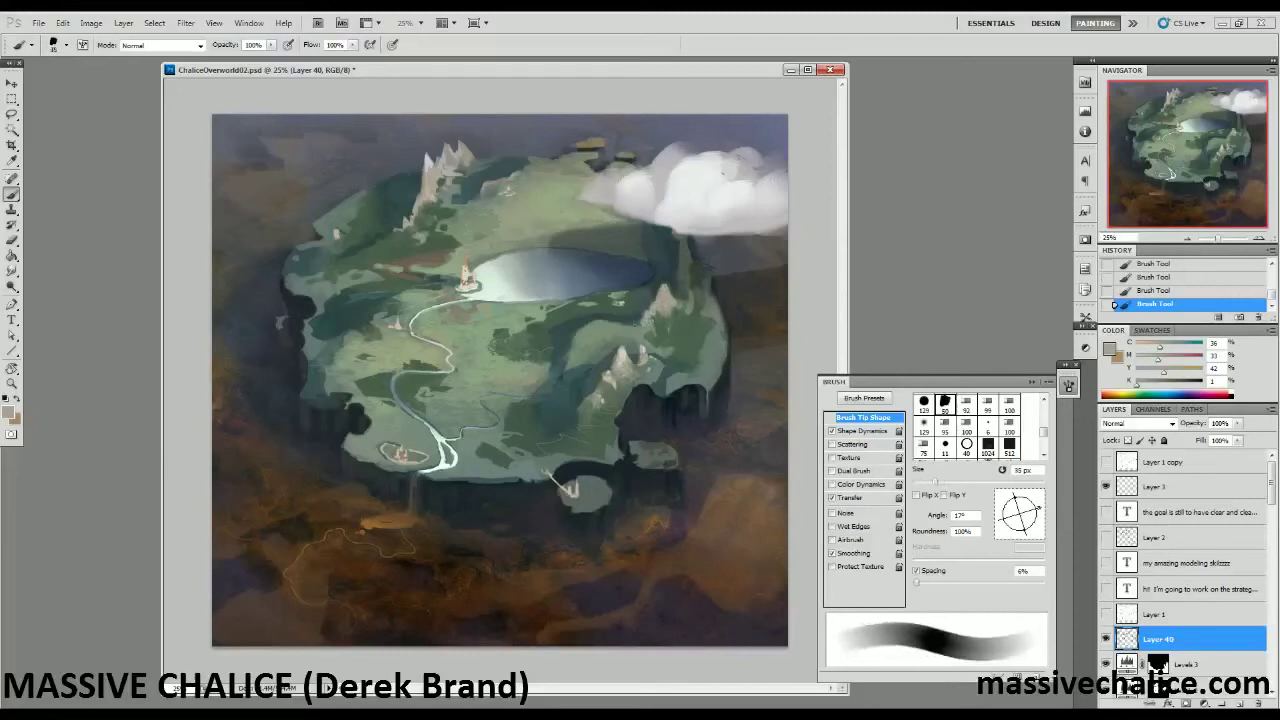
key(bracketright)
key(bracketright)
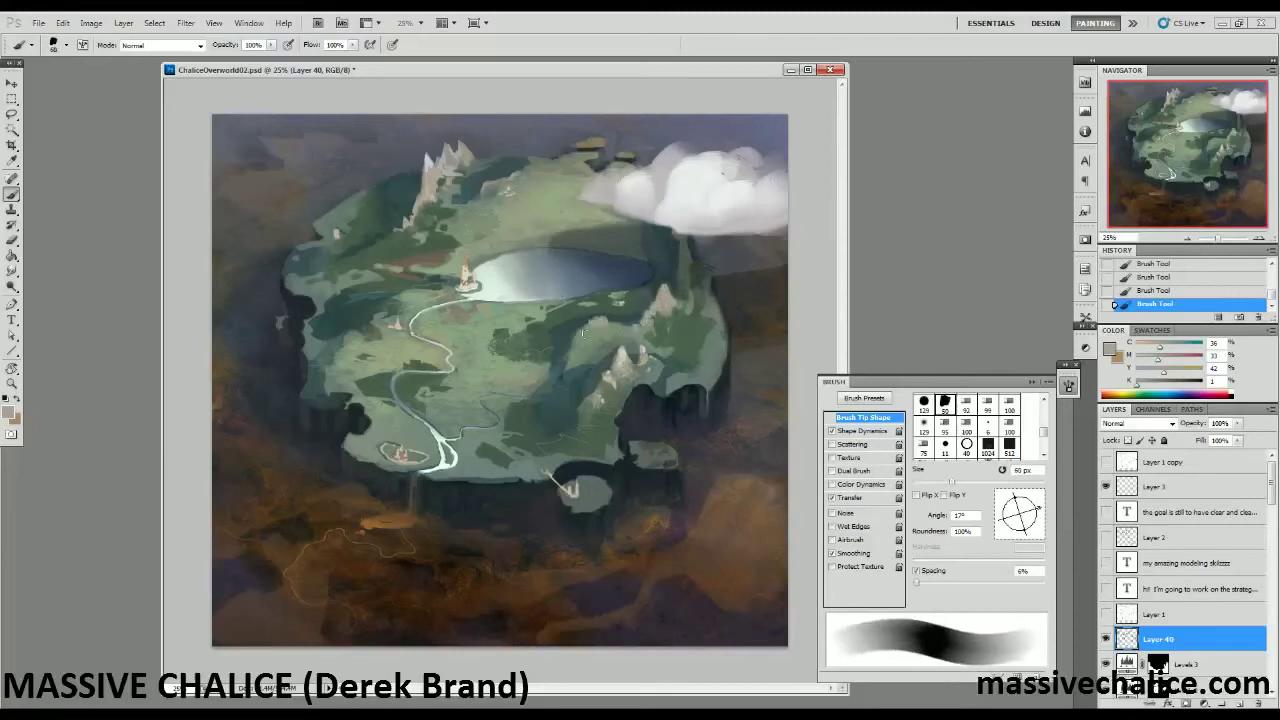
key(bracketleft)
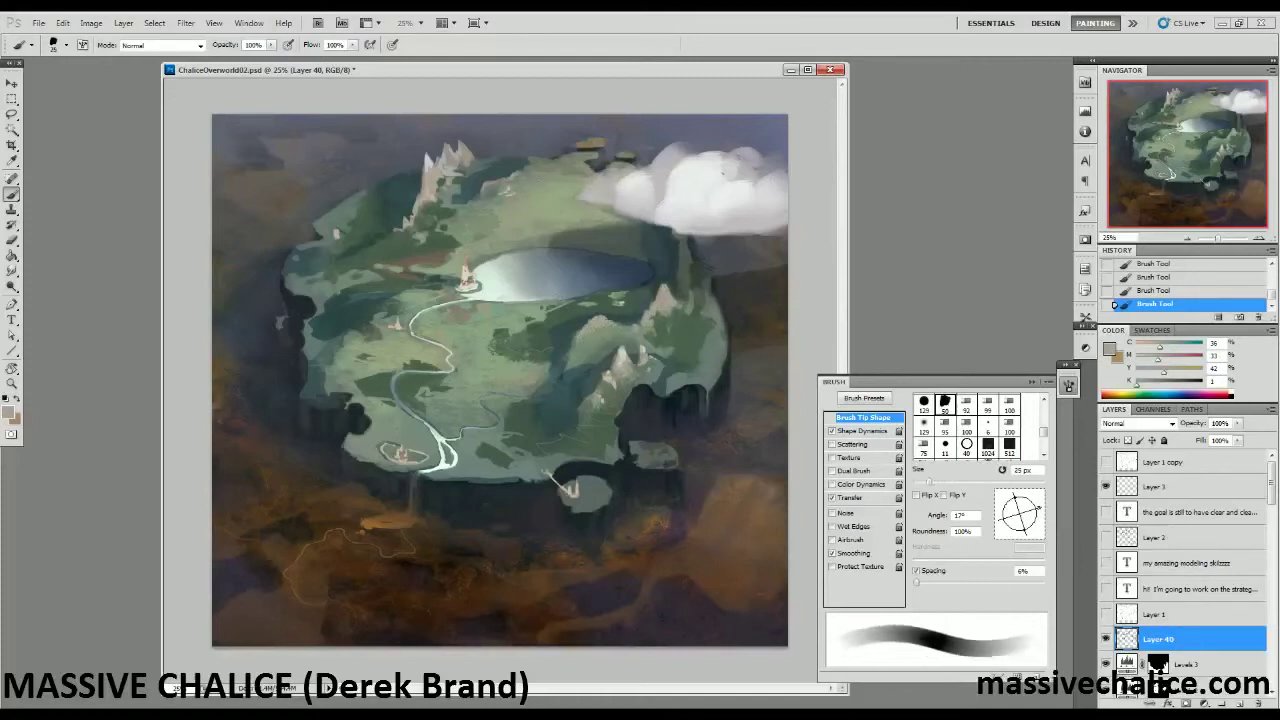
Rework the small building near the island's northwest edge with sampled dark green and pale stone tones and a small brush.
key(z)
alt+click(305, 418)
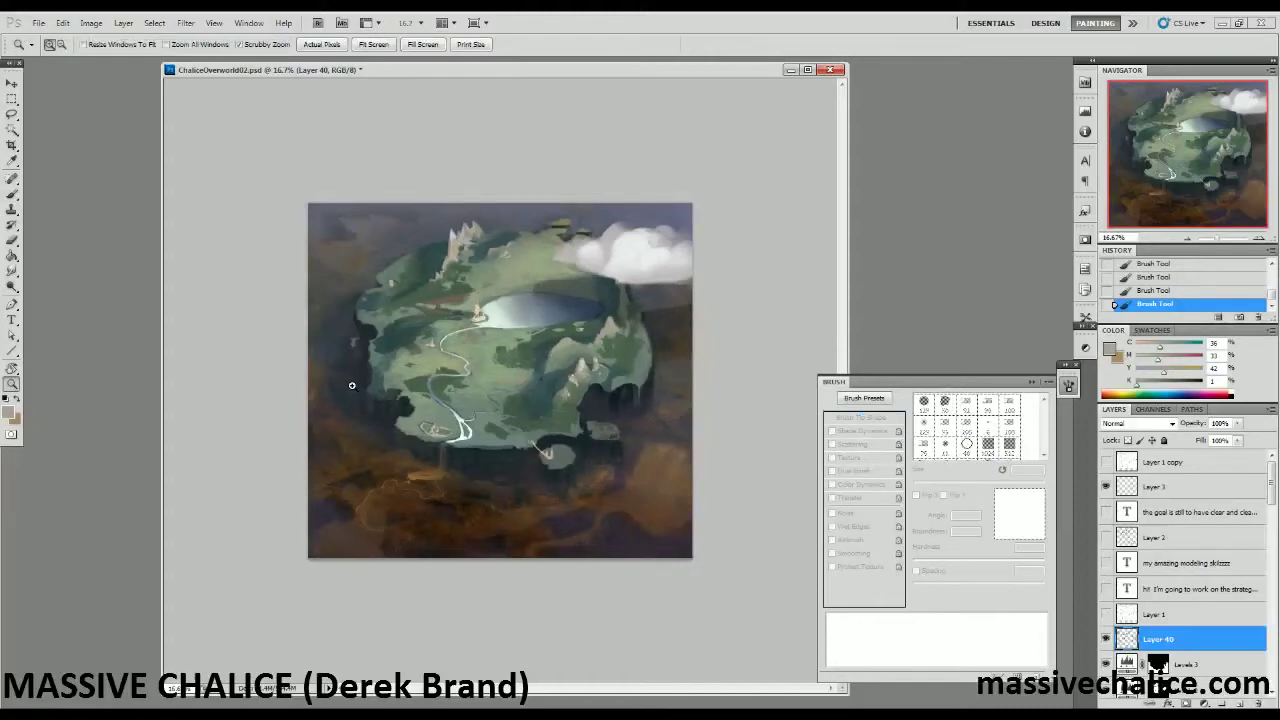
click(246, 426)
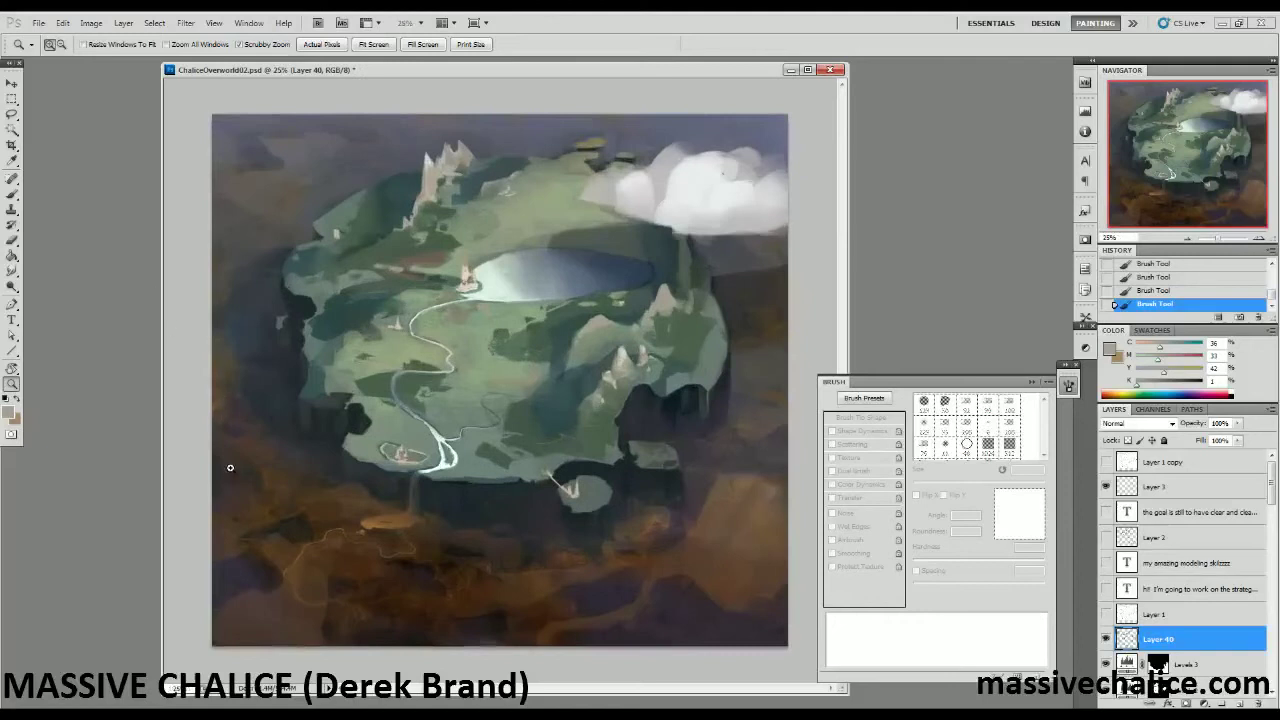
click(250, 256)
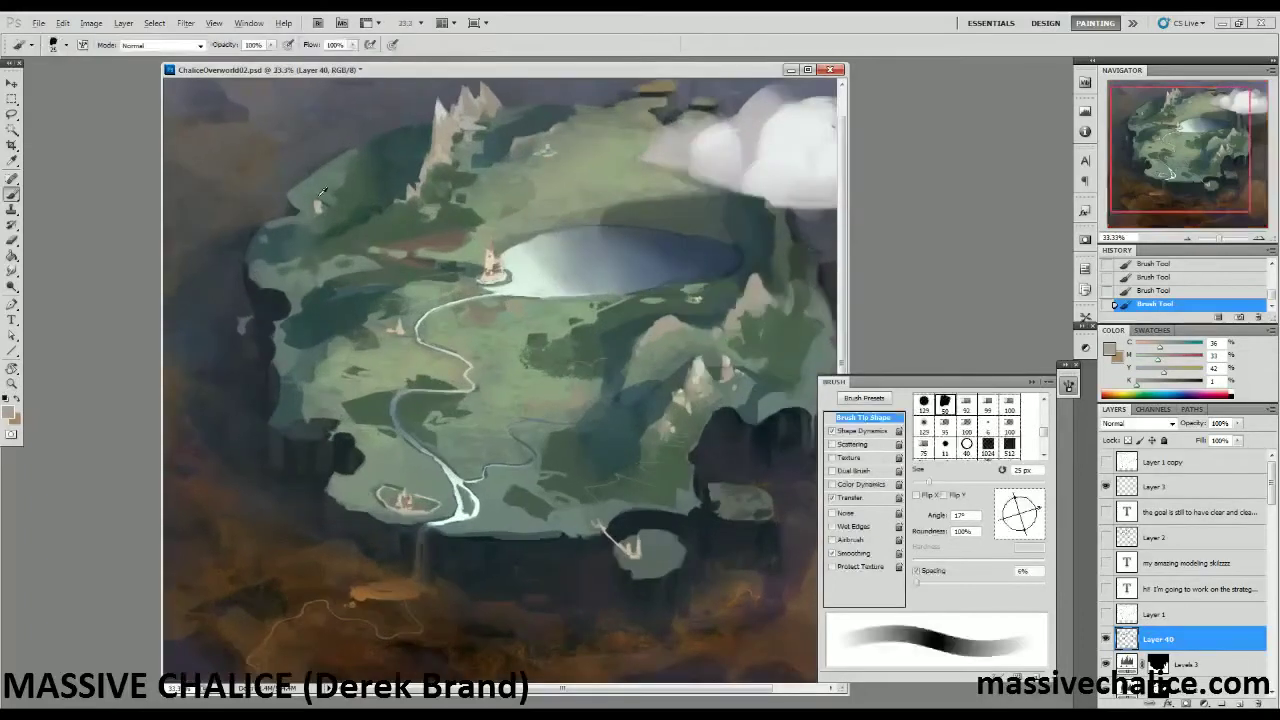
alt+click(318, 198)
key(bracketleft)
key(bracketleft)
key(bracketleft)
key(bracketleft)
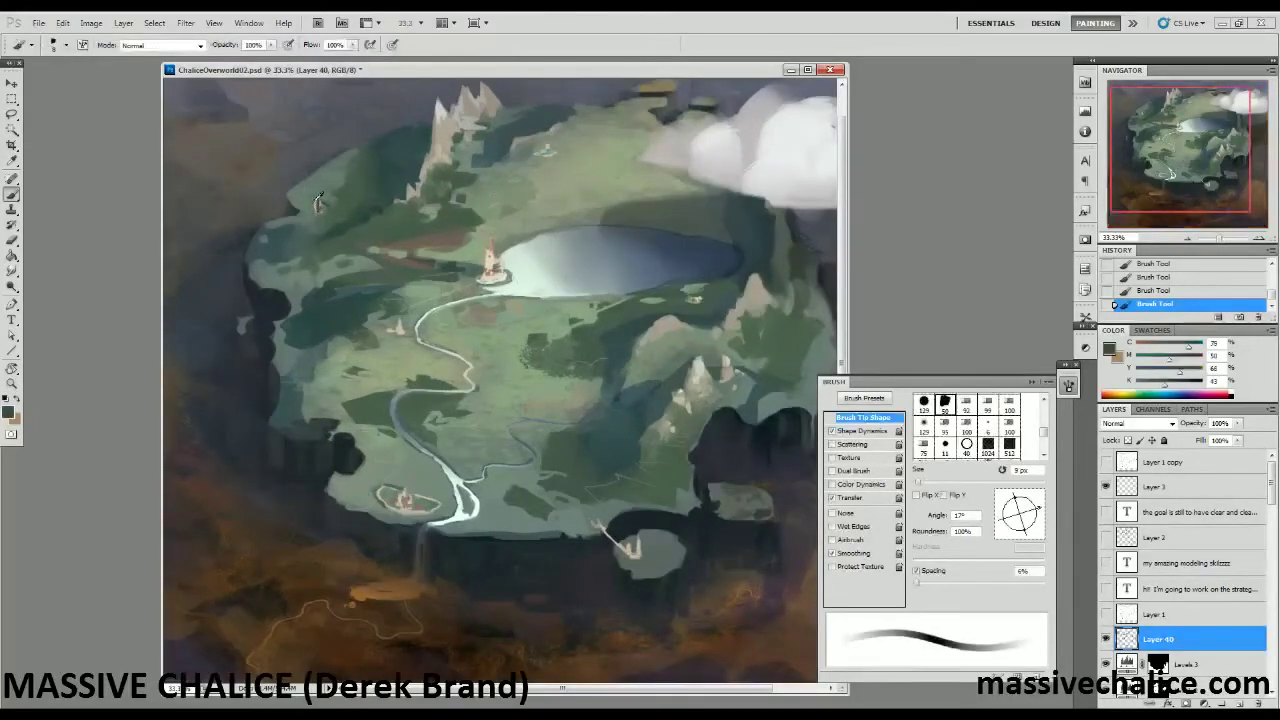
alt+click(317, 202)
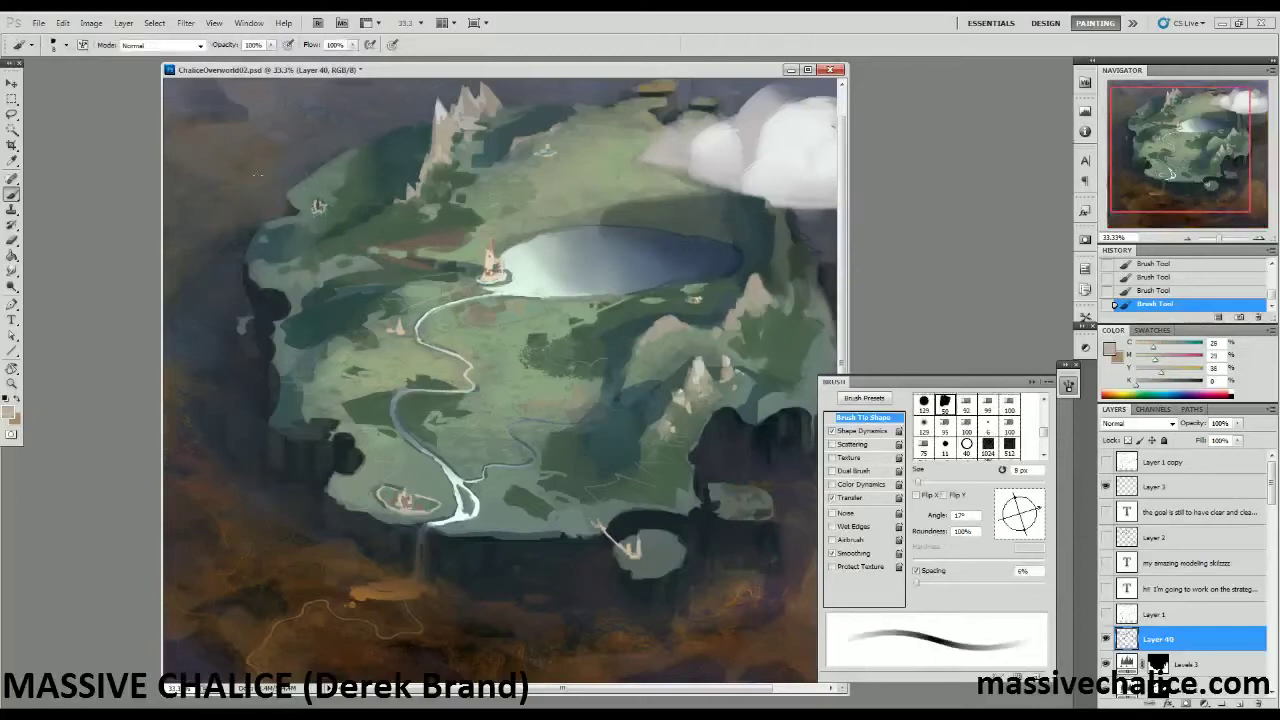
alt+click(318, 205)
alt+click(330, 203)
Refine the ground around the small northwest building with sampled greens and a 4 px brush, undoing the last stroke.
key(z)
alt+click(228, 187)
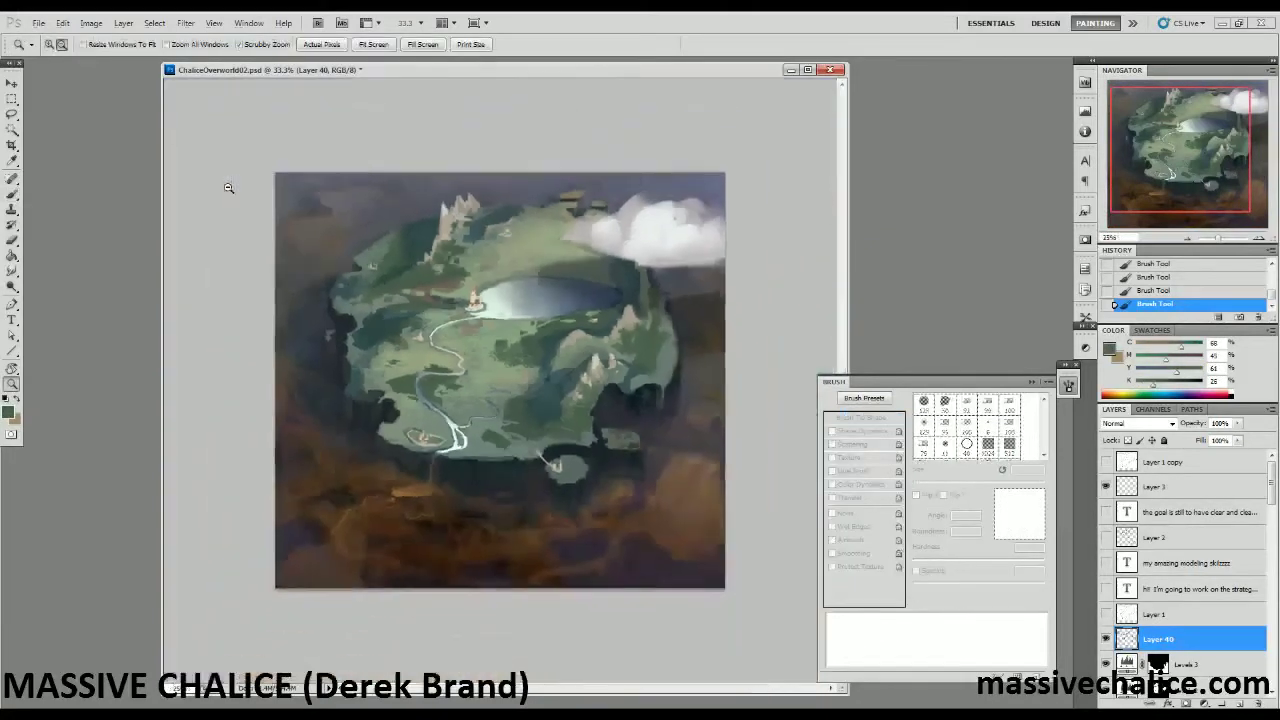
alt+click(228, 187)
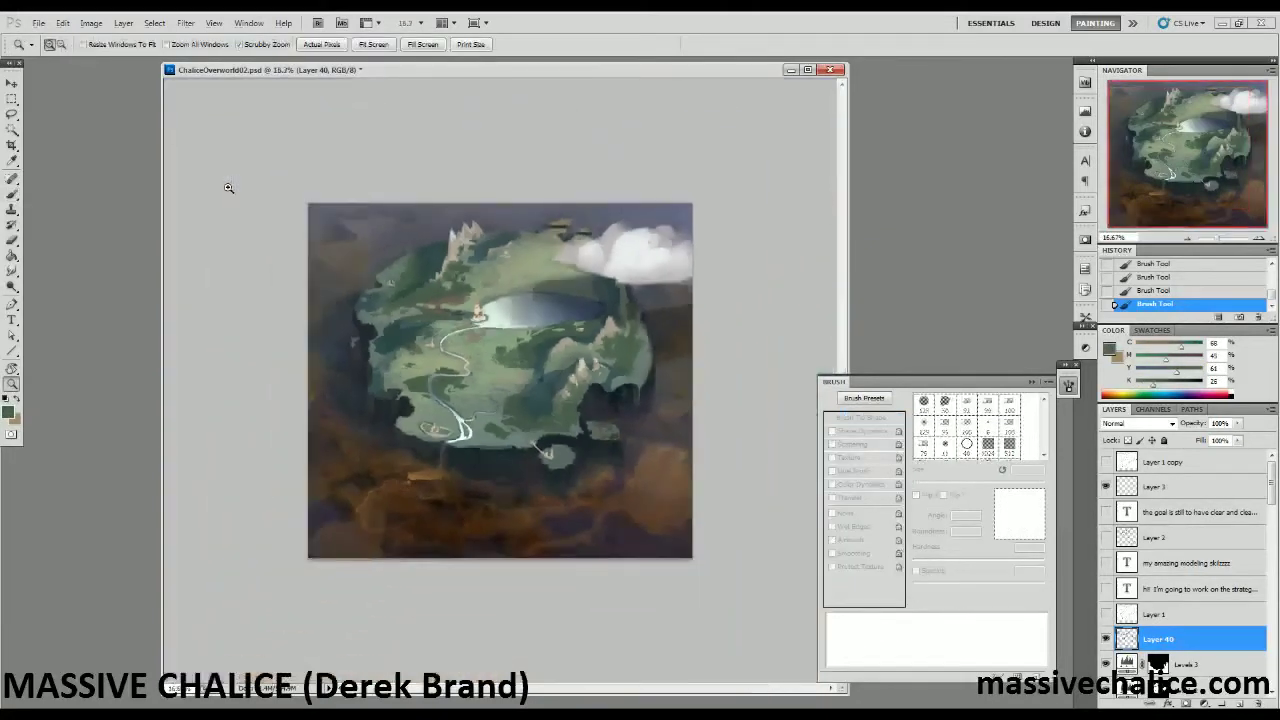
click(228, 187)
click(230, 187)
key(b)
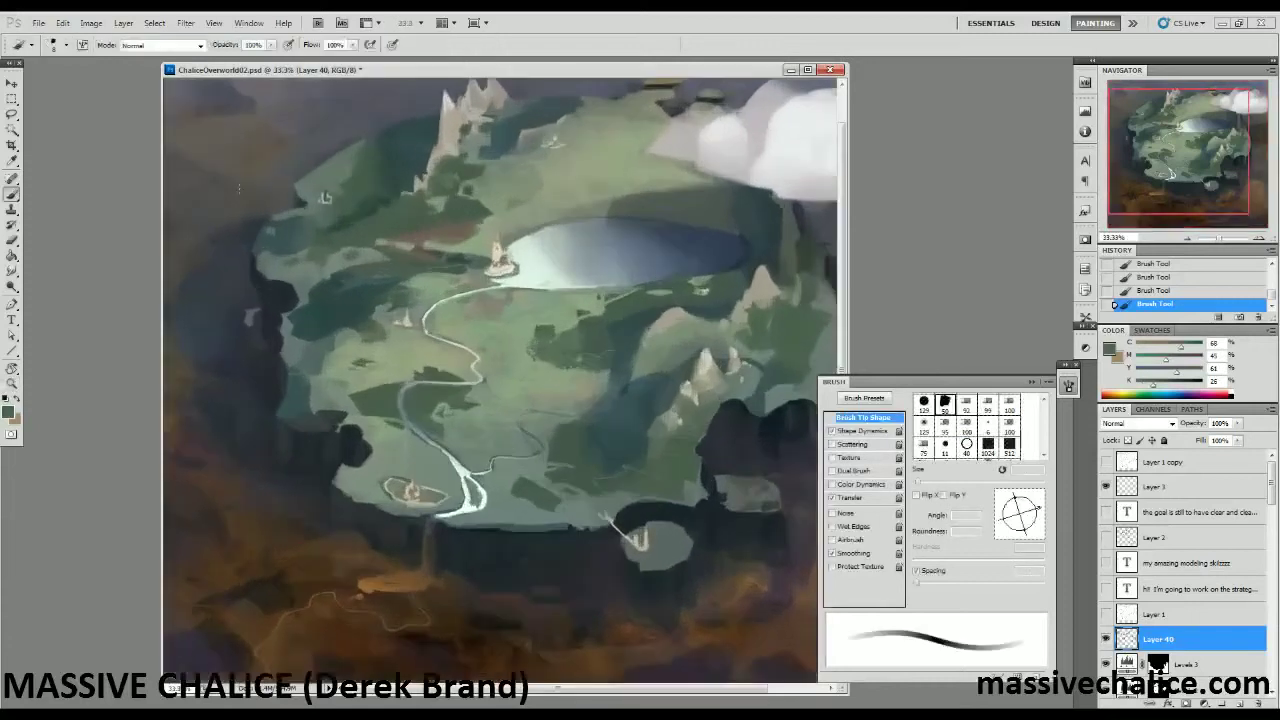
alt+click(341, 183)
key(bracketleft)
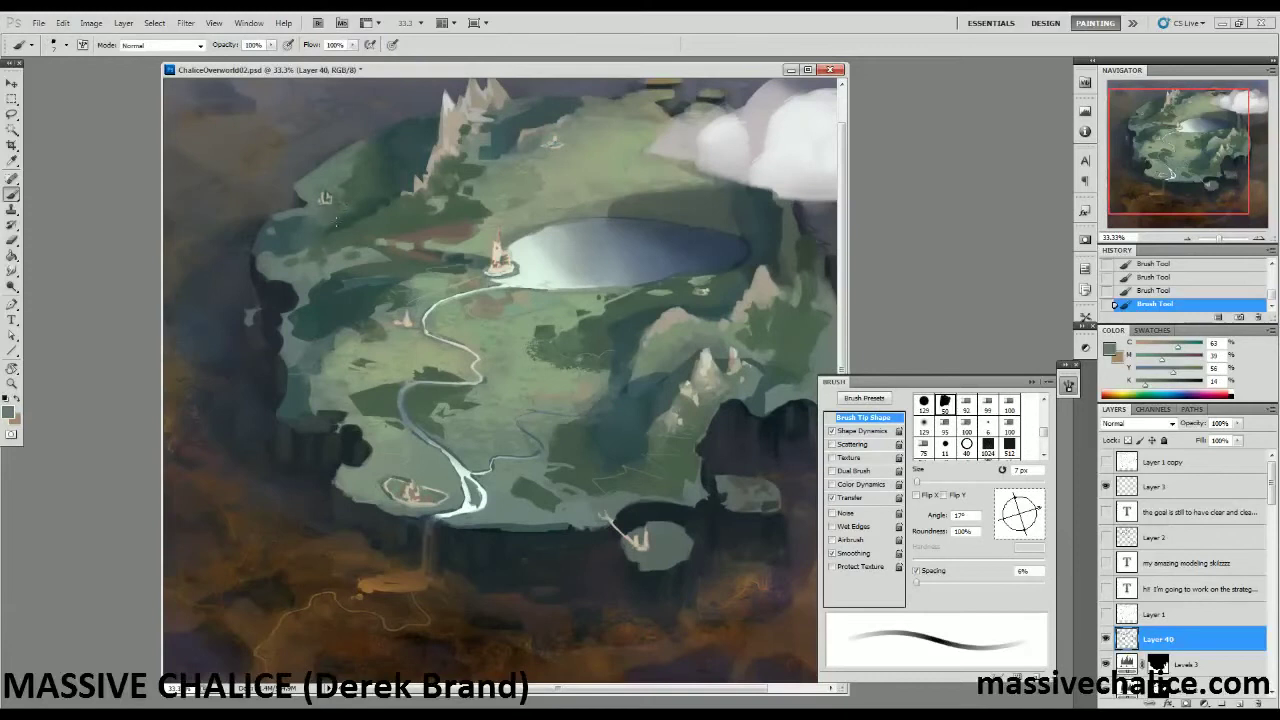
key(bracketleft)
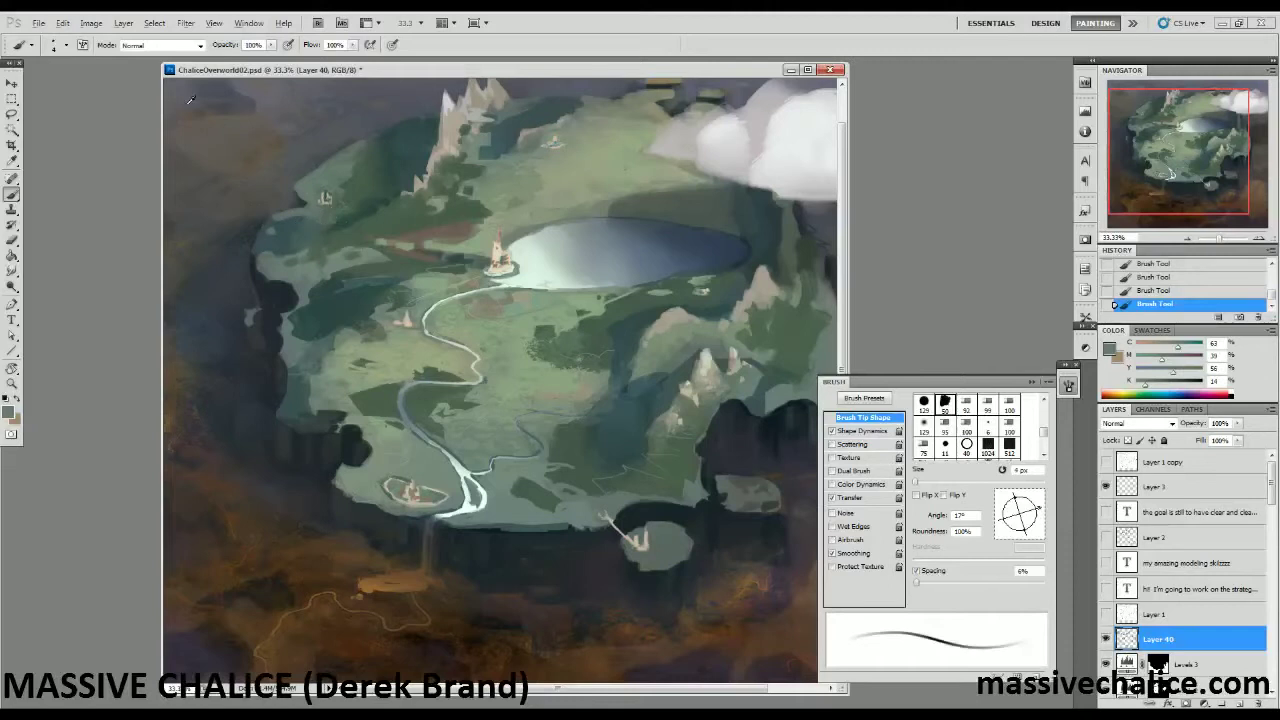
alt+click(300, 313)
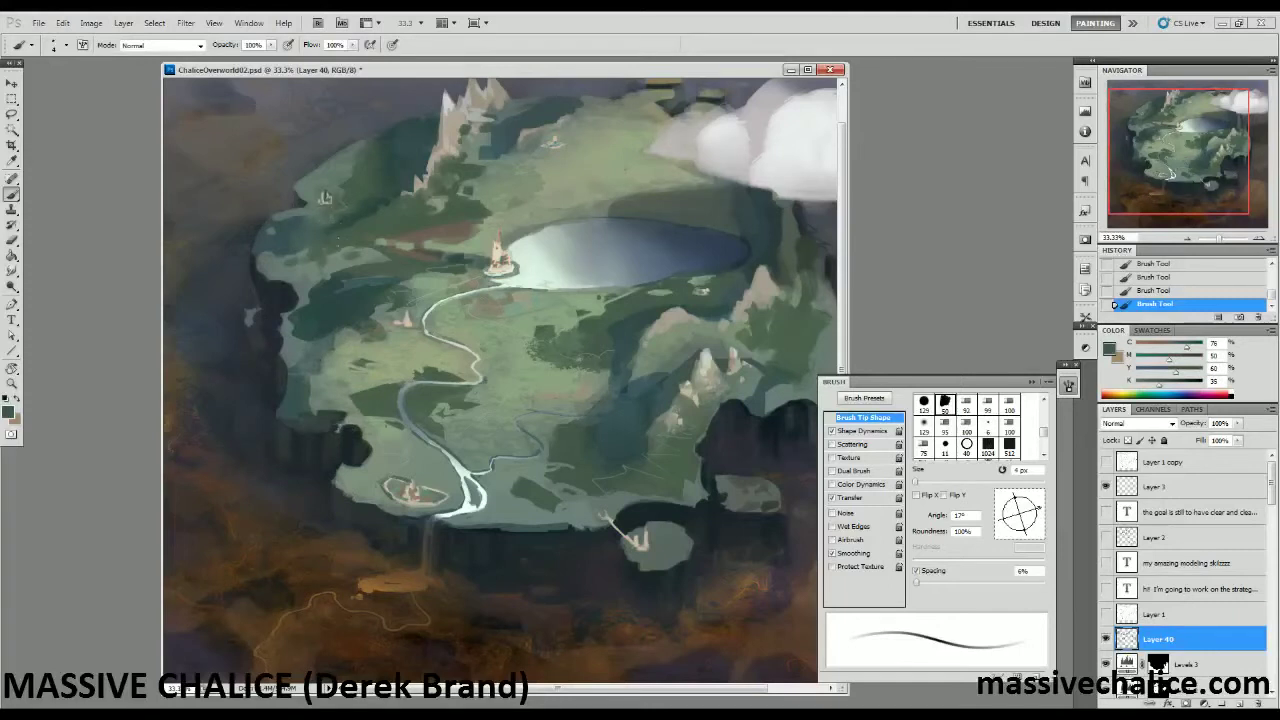
alt+click(325, 198)
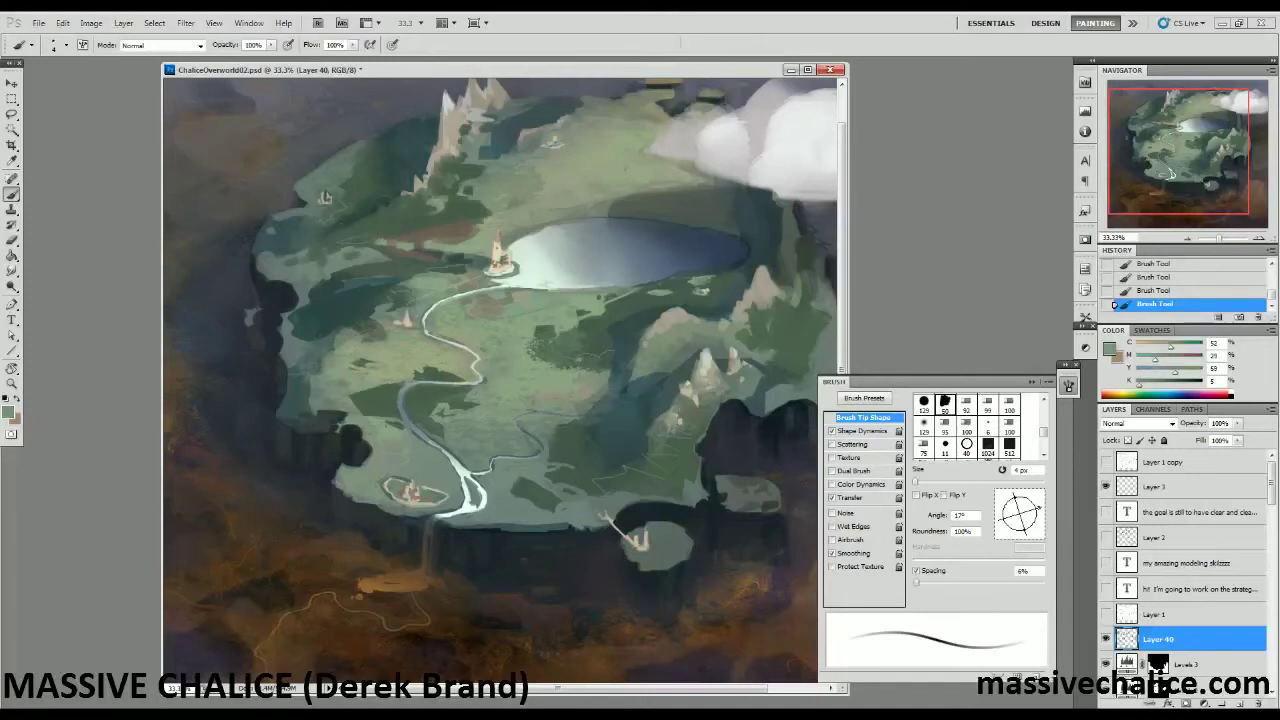
key(ctrl+z)
Paint lighter sampled green along the northwest headland's shore, enlarging the brush to 35 px.
click(12, 384)
key(ctrl+minus)
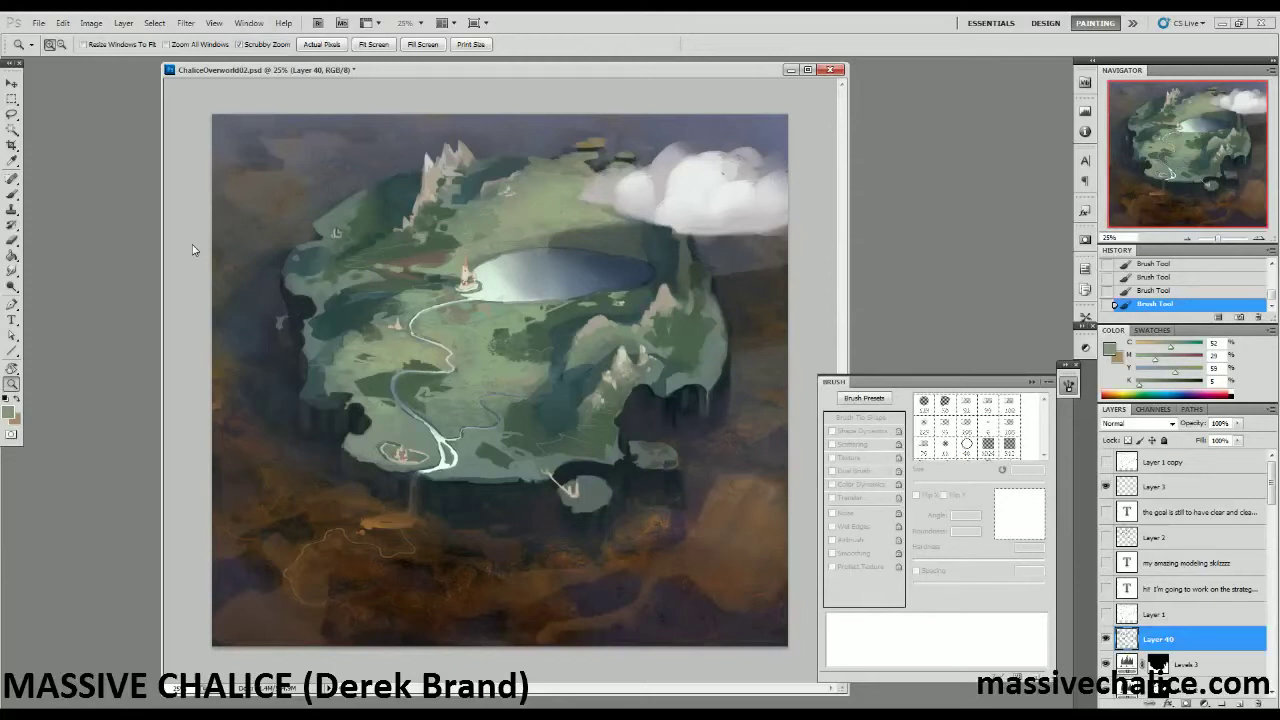
key(b)
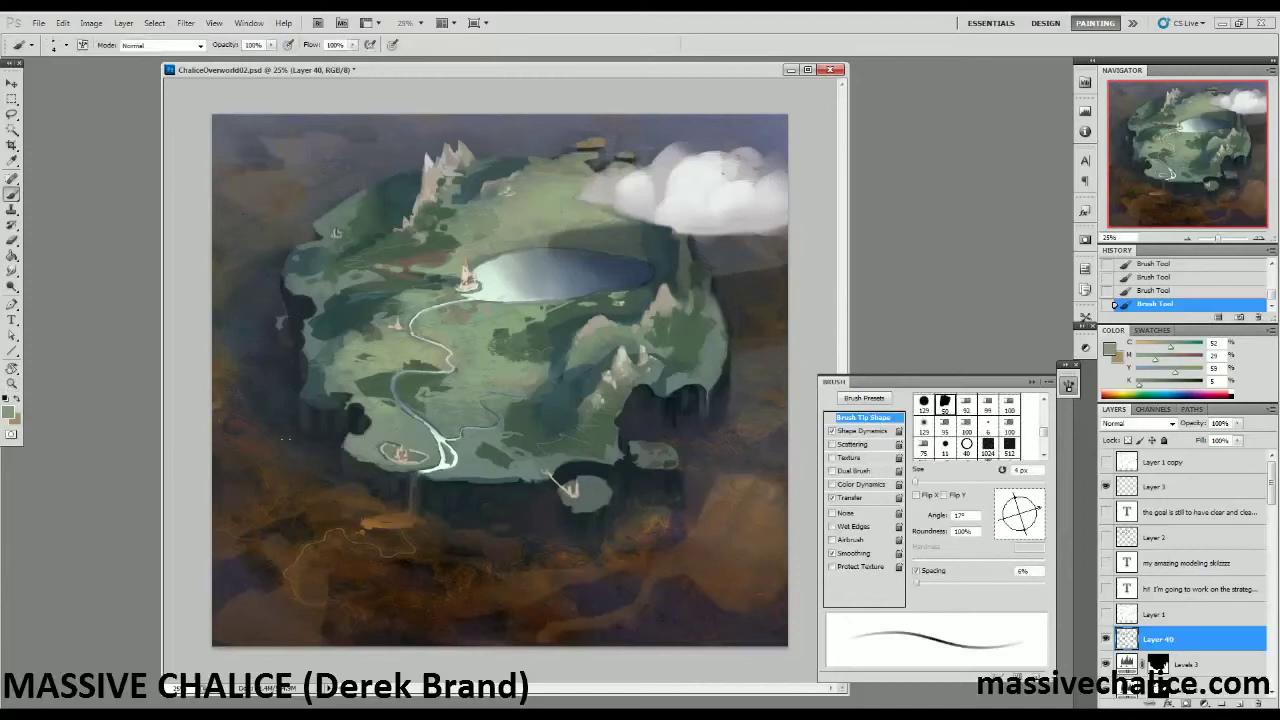
alt+click(396, 346)
key(bracketright)
key(bracketright)
key(bracketright)
key(bracketright)
key(bracketright)
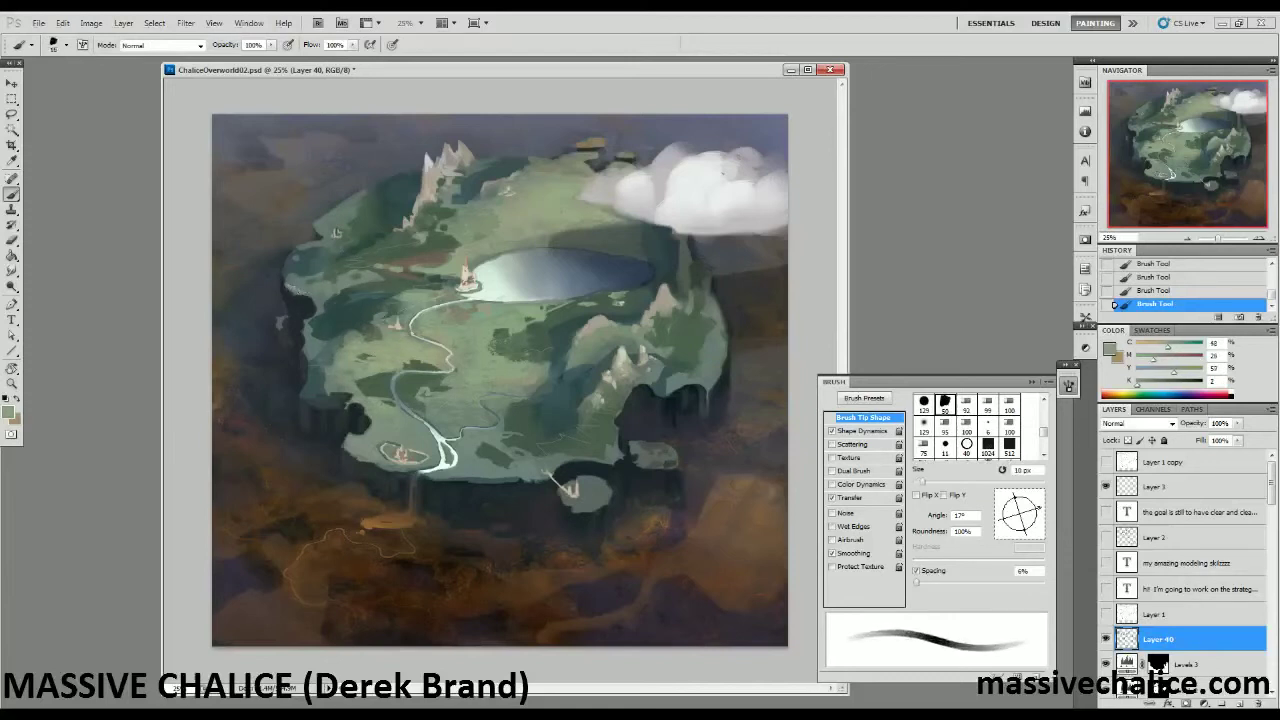
drag(290, 284, 308, 278)
key(bracketright)
key(bracketright)
key(bracketright)
key(bracketright)
key(bracketright)
mouse_move(294, 270)
mouse_down()
mouse_move(304, 256)
mouse_move(291, 257)
mouse_move(322, 234)
mouse_up()
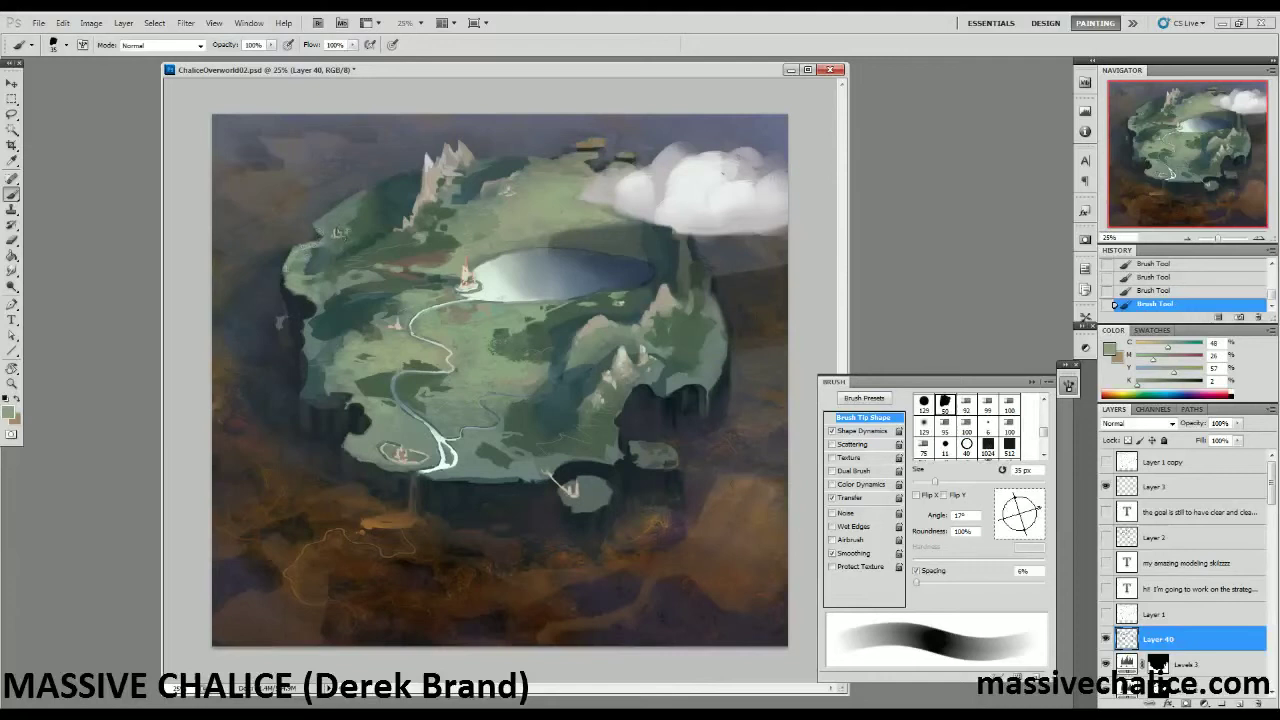
Blend the northwest headland's light and dark vegetation patches with greens sampled from the surrounding ground.
alt+click(336, 240)
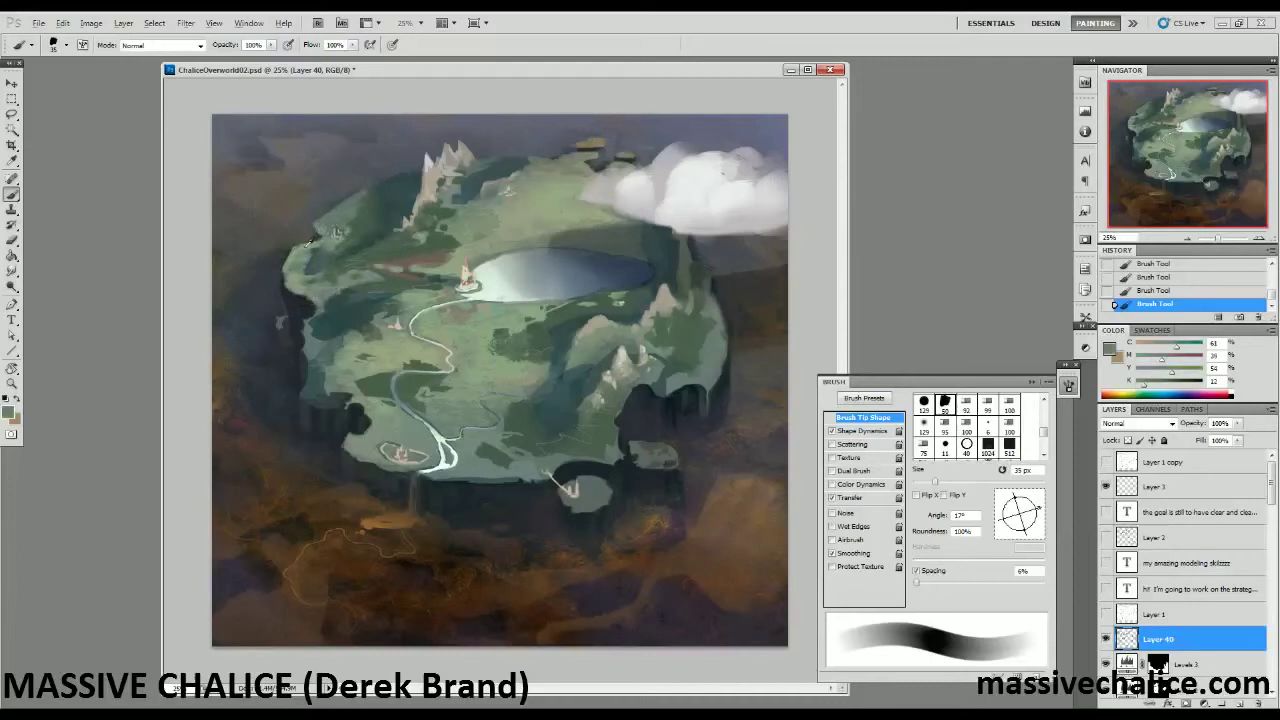
alt+click(318, 258)
alt+click(303, 264)
alt+click(339, 270)
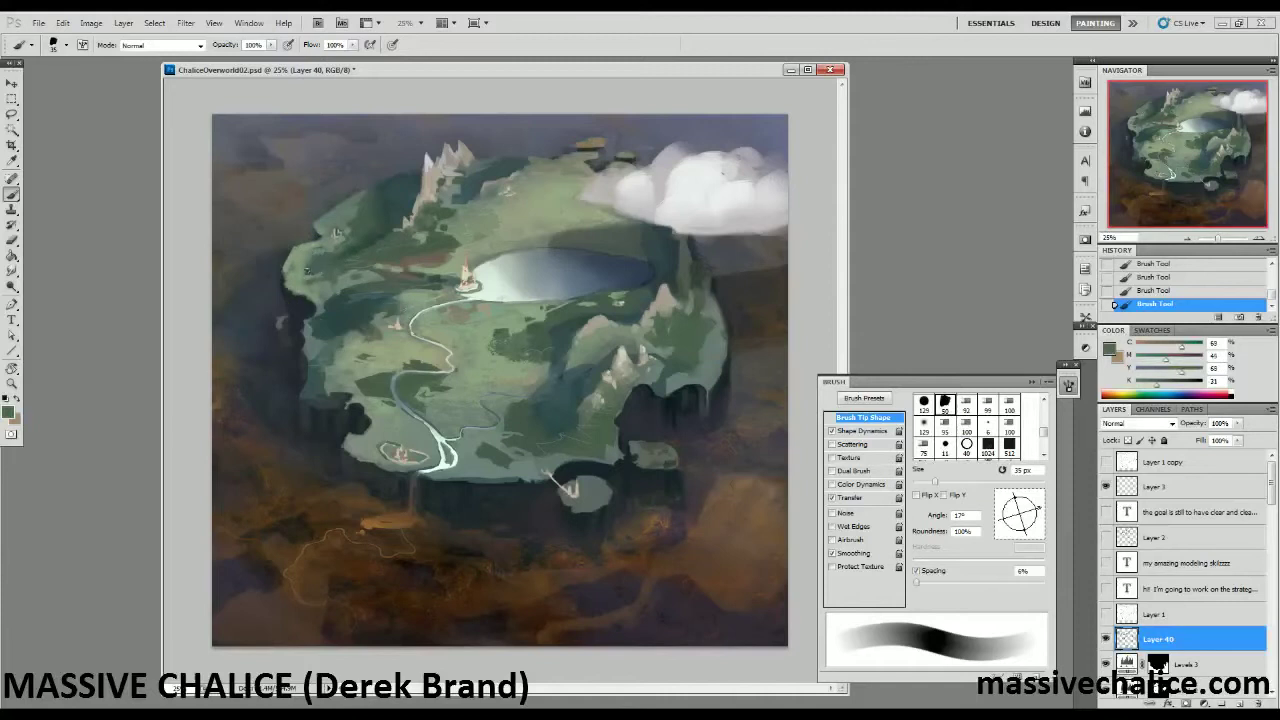
alt+click(291, 273)
alt+click(322, 270)
alt+click(301, 256)
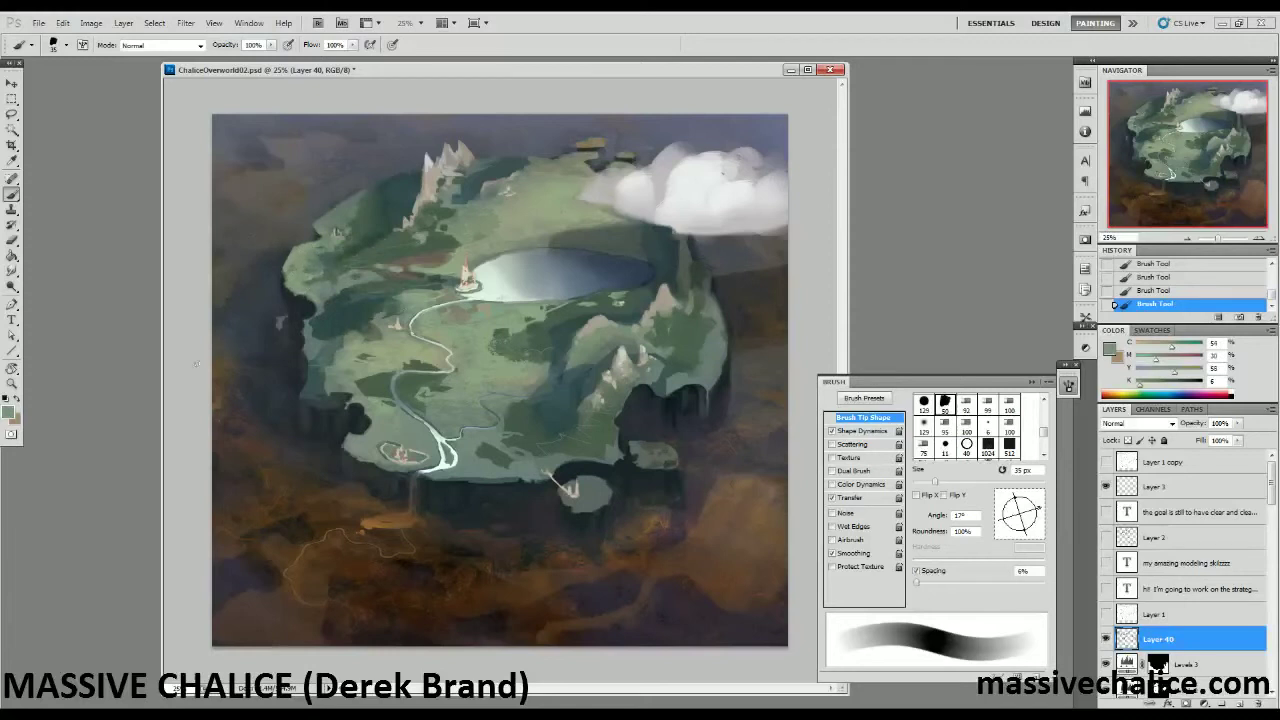
alt+click(302, 273)
drag(308, 274, 308, 258)
Carve an irregular notched coastline along the northwest headland with sampled dark cliff and green tones and a 15 px brush.
alt+click(296, 243)
alt+click(295, 300)
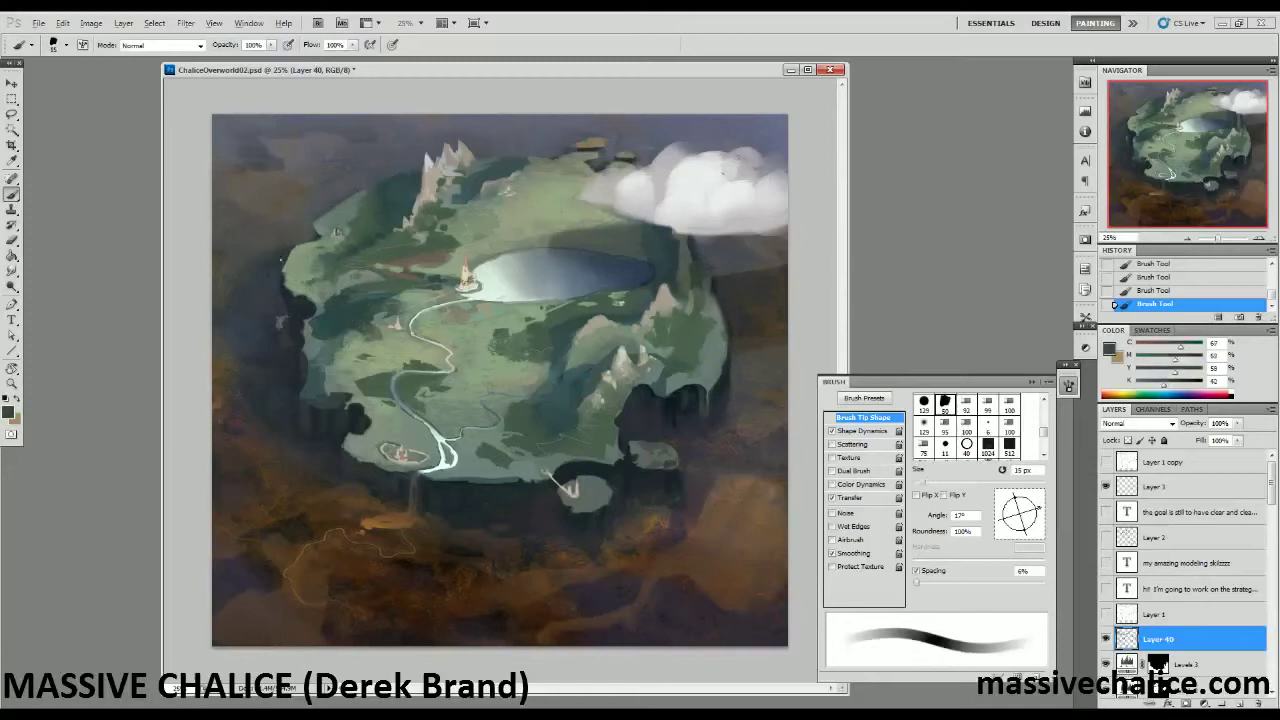
alt+click(279, 267)
alt+click(283, 280)
alt+click(287, 285)
alt+click(287, 284)
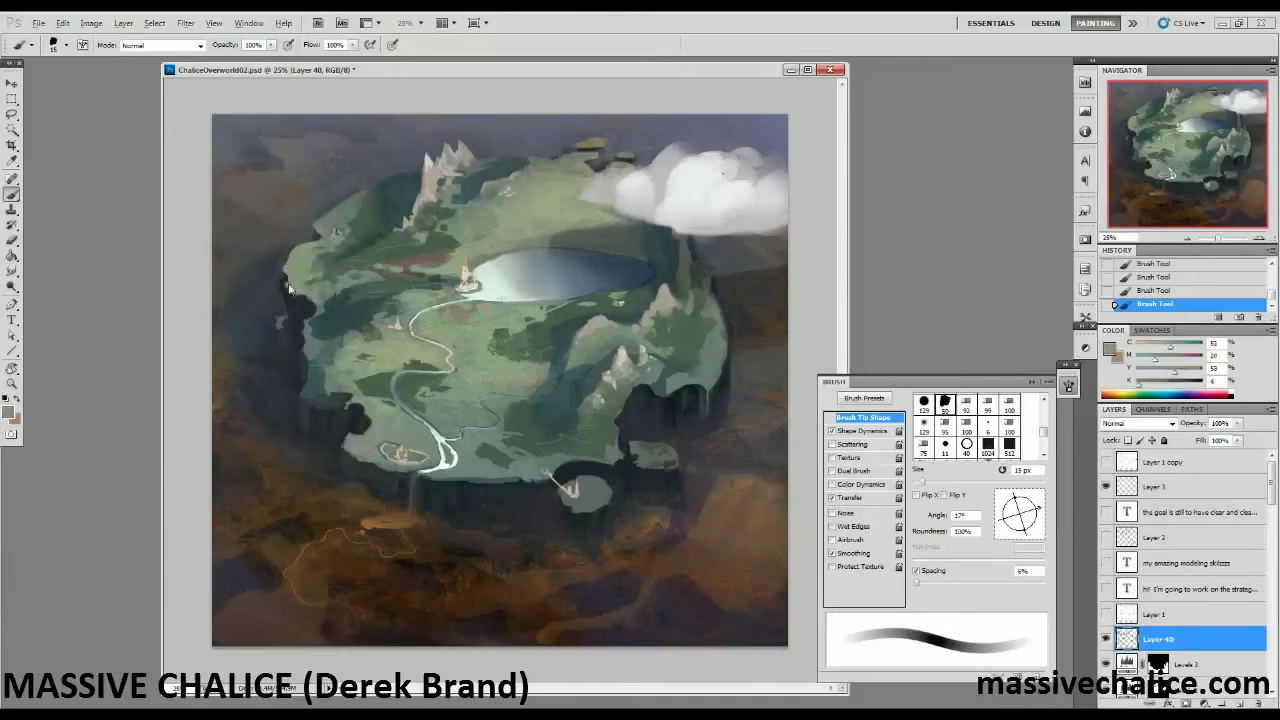
alt+click(285, 290)
click(285, 290)
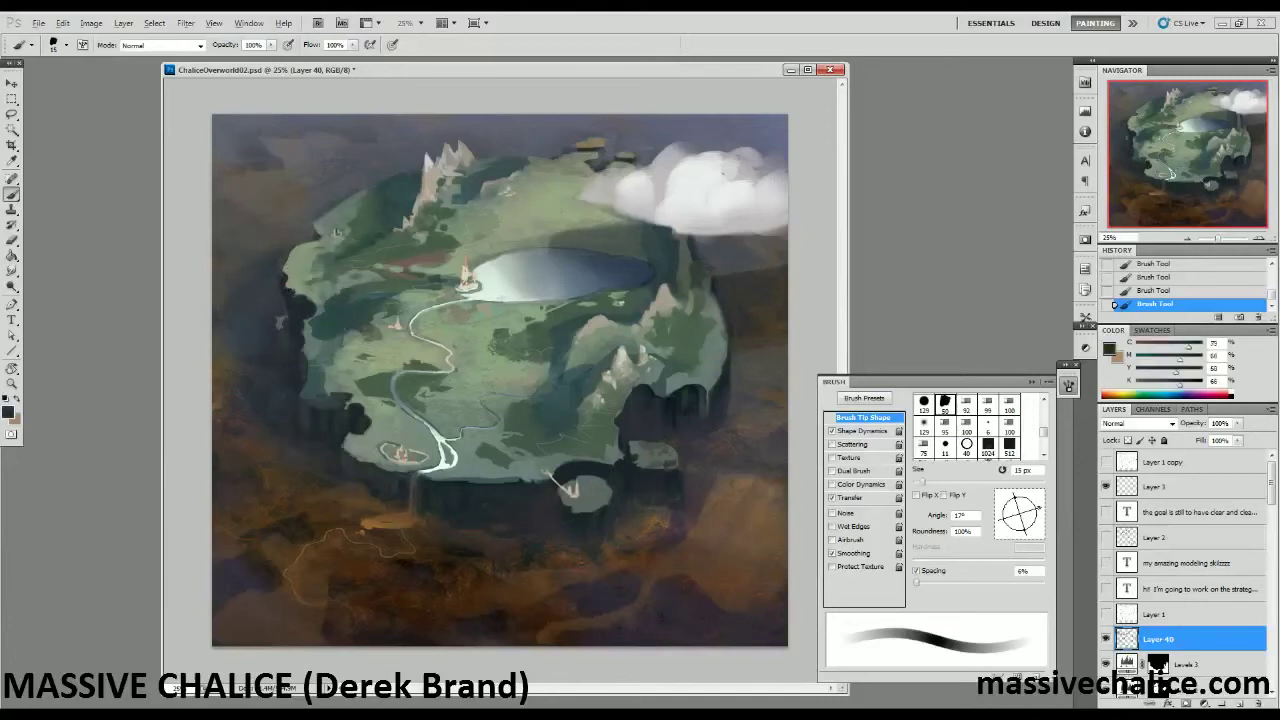
alt+click(302, 292)
click(296, 297)
alt+click(293, 264)
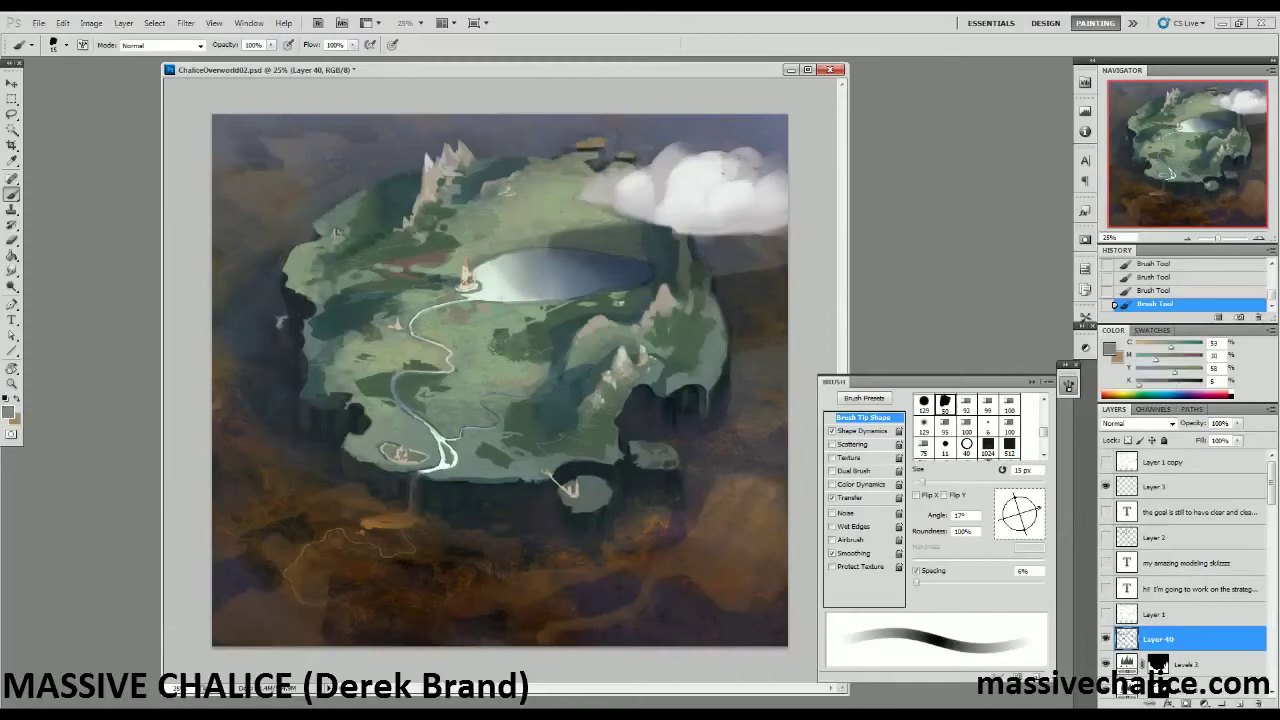
Deepen the shadowed cliffs along the west coast with sampled dark tones, lowering the brush opacity to 40% and enlarging the brush.
alt+click(283, 323)
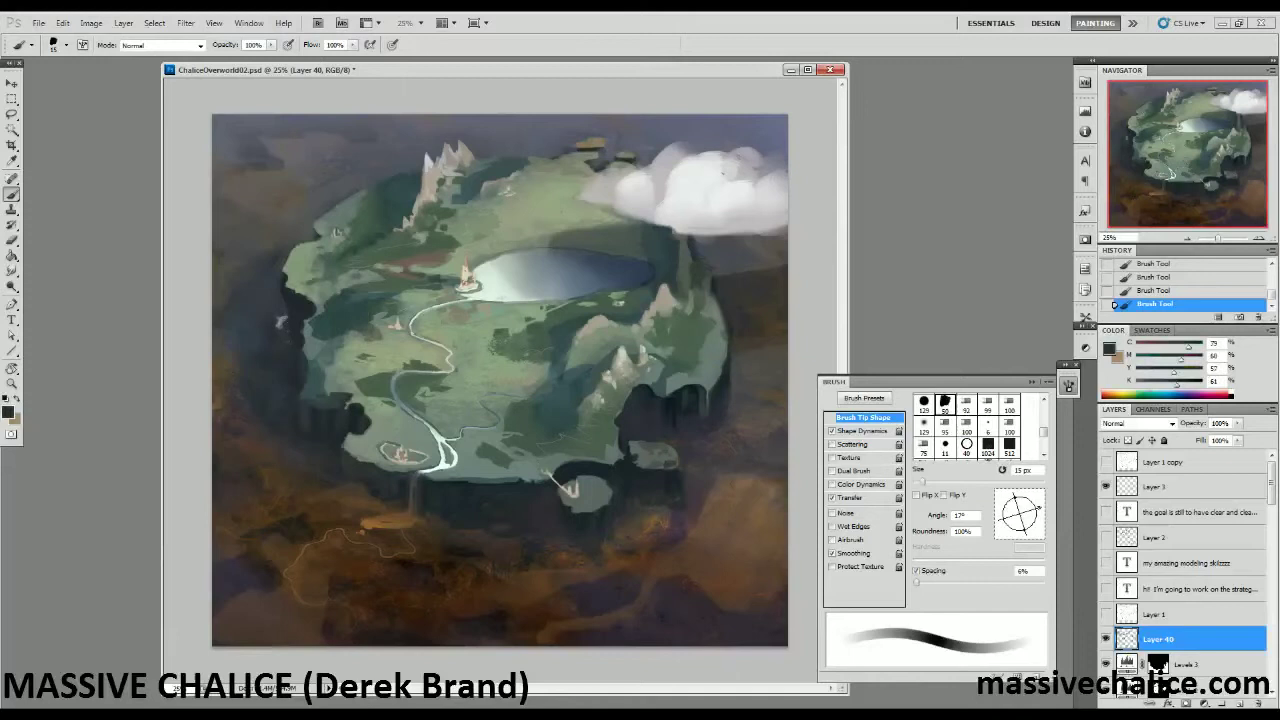
alt+click(270, 334)
alt+click(690, 421)
drag(232, 48, 187, 44)
key(bracketright)
key(bracketright)
key(bracketright)
key(bracketright)
key(bracketright)
key(bracketright)
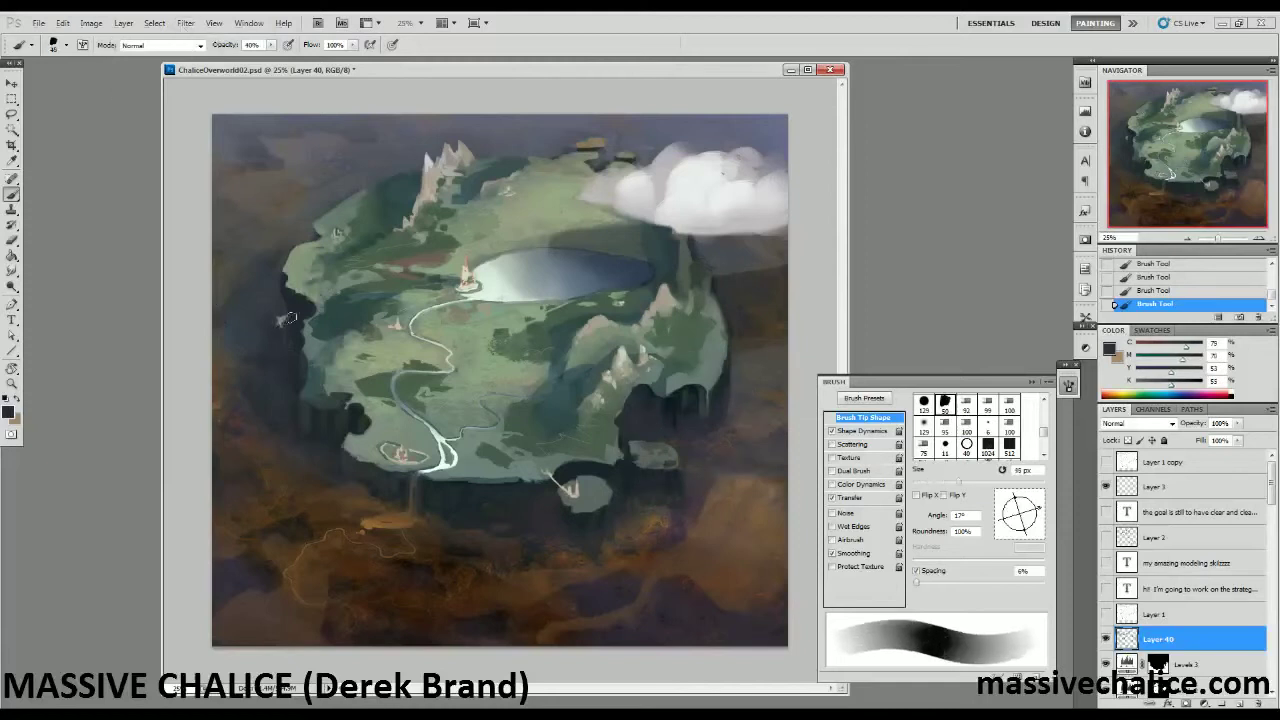
Blend the dark haze west of the island with sampled background tones, enlarging the 40% opacity brush to 400 px.
key(bracketleft)
key(bracketright)
key(bracketright)
key(bracketright)
key(bracketright)
key(bracketright)
key(bracketright)
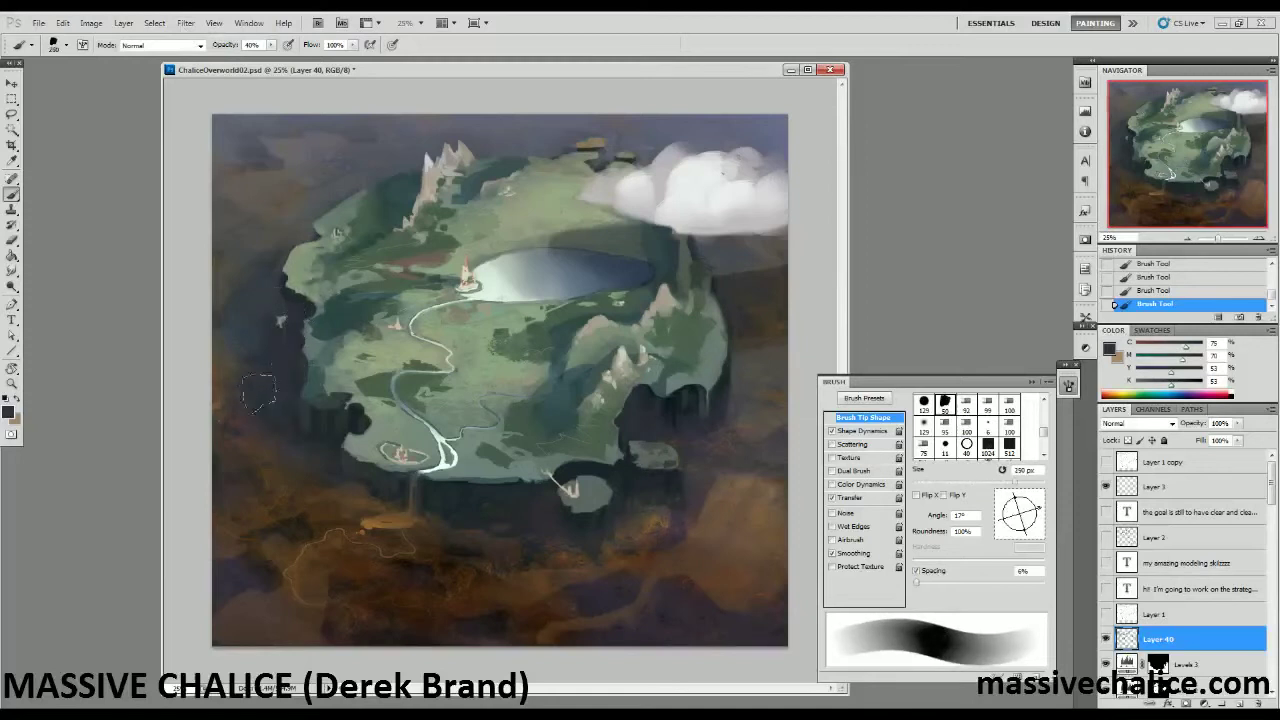
key(bracketright)
key(bracketright)
alt+click(268, 426)
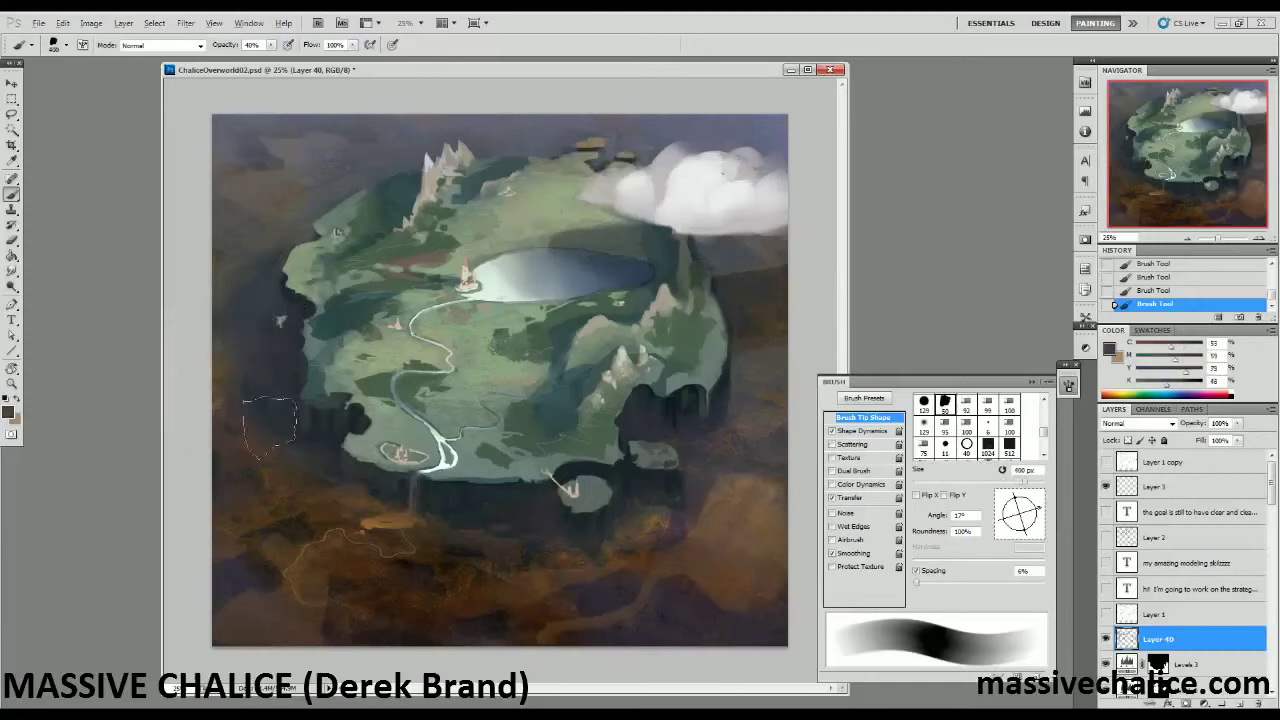
alt+click(269, 318)
alt+click(248, 400)
Soften the western shoreline's ground with greens sampled from the nearby plain and a 50 px brush.
key(bracketleft)
alt+click(354, 354)
key(bracketleft)
key(bracketleft)
key(bracketleft)
key(bracketleft)
key(bracketleft)
key(bracketleft)
key(bracketleft)
key(bracketleft)
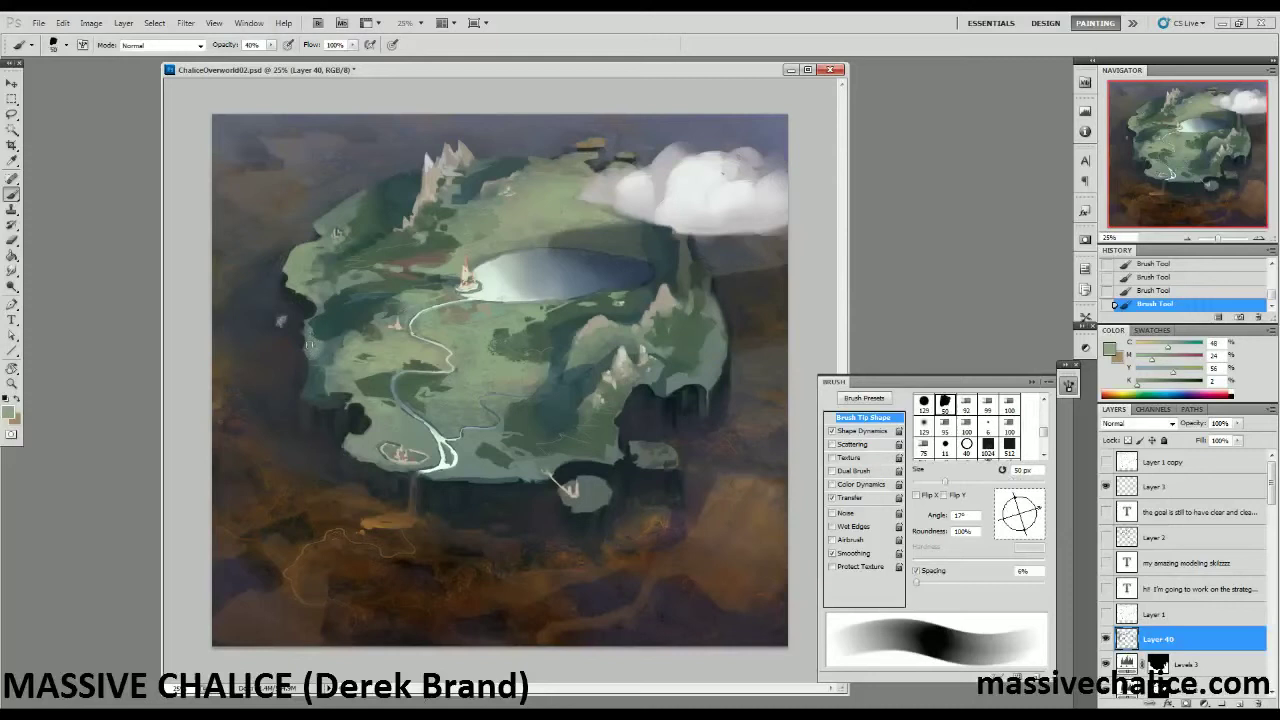
alt+click(314, 370)
alt+click(345, 344)
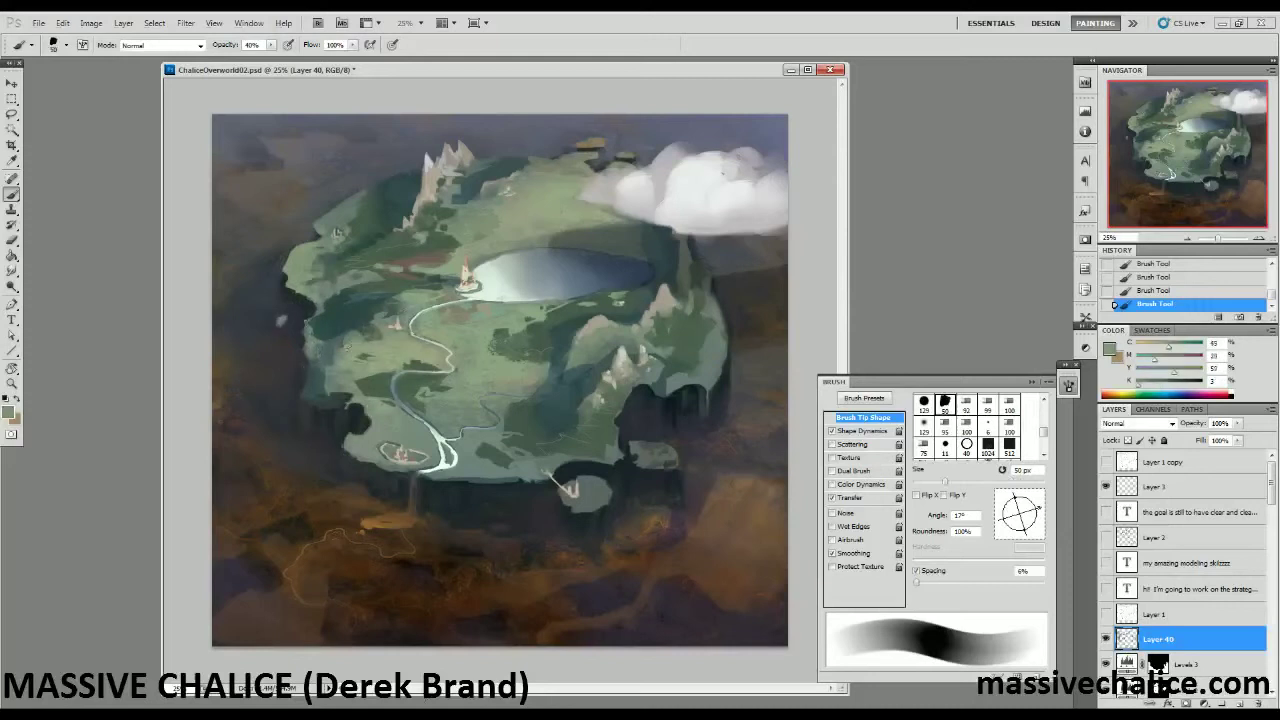
Paint fine terrace-like strokes across the western plain with sampled greens, using a 15 px brush at 100% opacity.
key(0)
key(bracketleft)
key(bracketleft)
key(bracketleft)
key(bracketleft)
key(bracketleft)
key(bracketleft)
key(bracketleft)
key(bracketleft)
alt+click(366, 344)
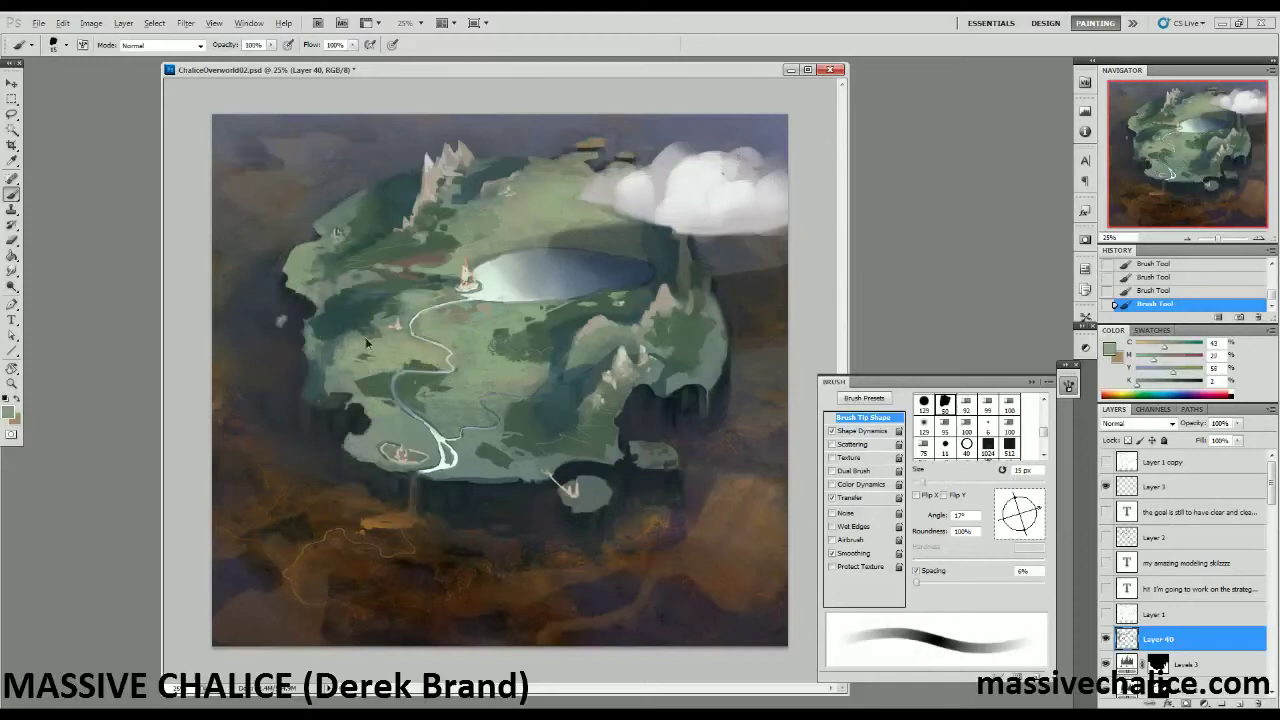
drag(345, 355, 329, 375)
alt+click(336, 377)
drag(339, 360, 360, 348)
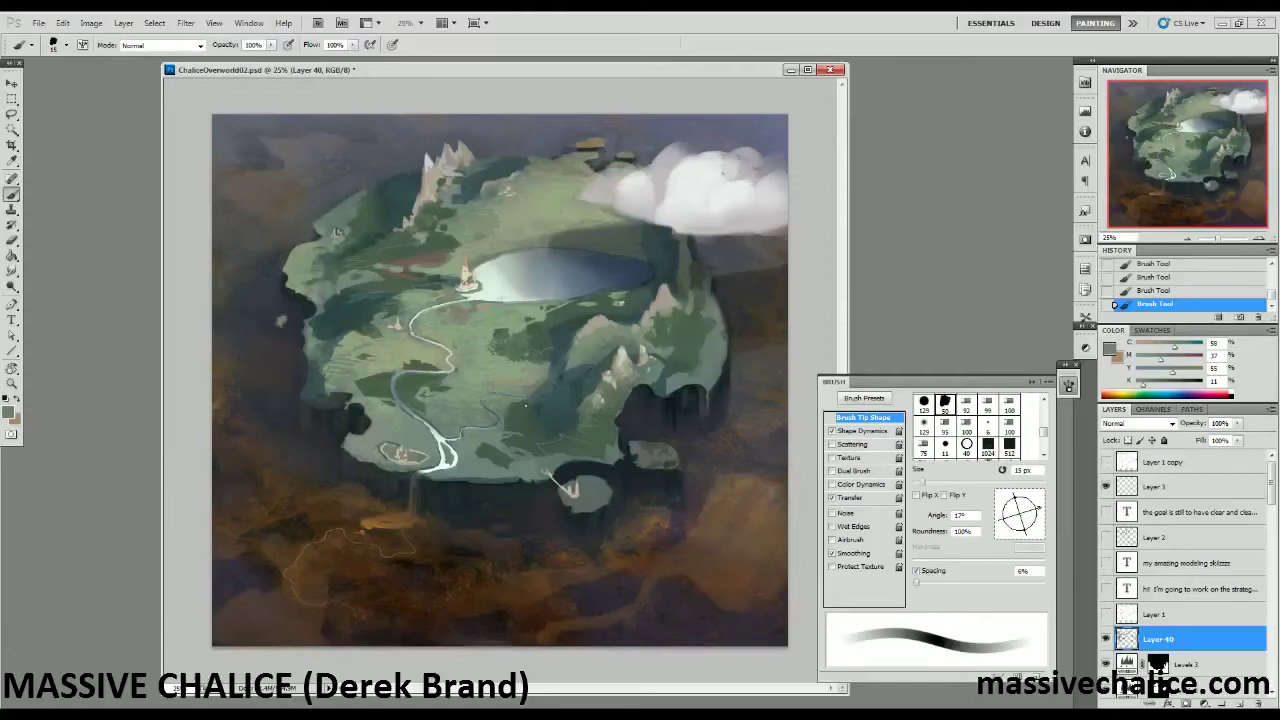
Repaint the small floating blocks off the north coast with light green sampled from the northern plain and a sampled dark tone.
alt+click(557, 190)
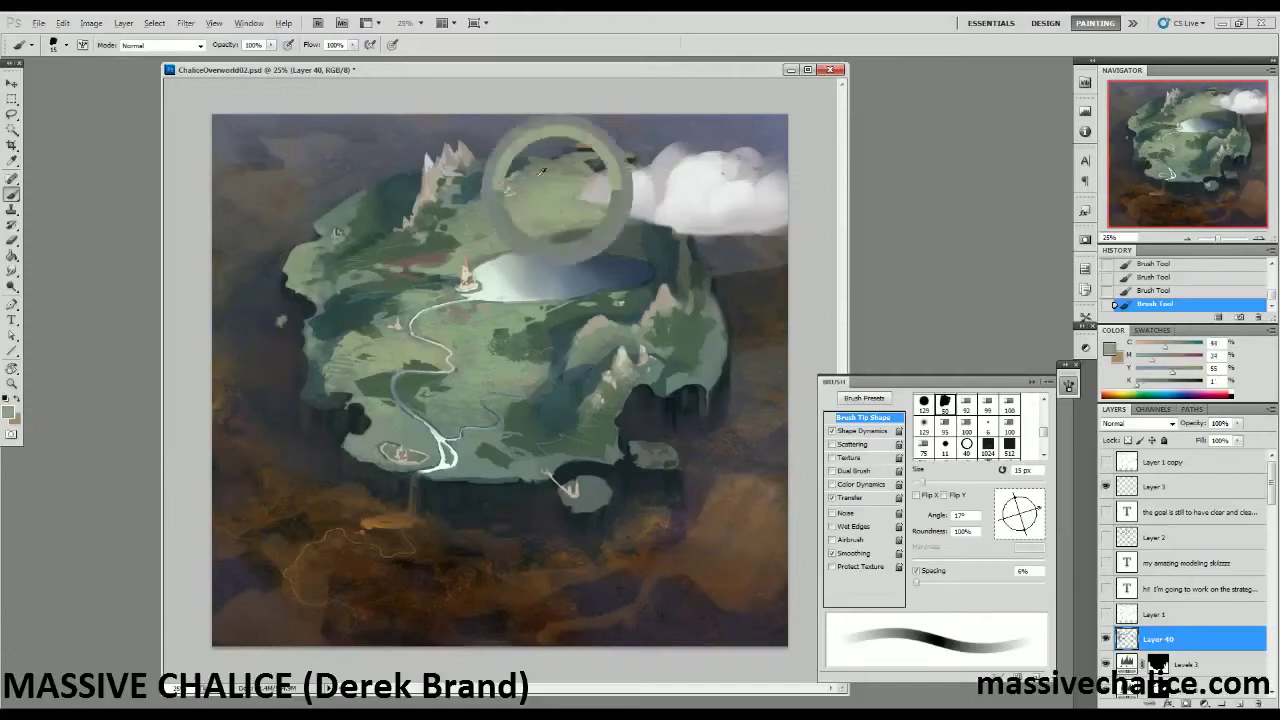
drag(578, 147, 598, 145)
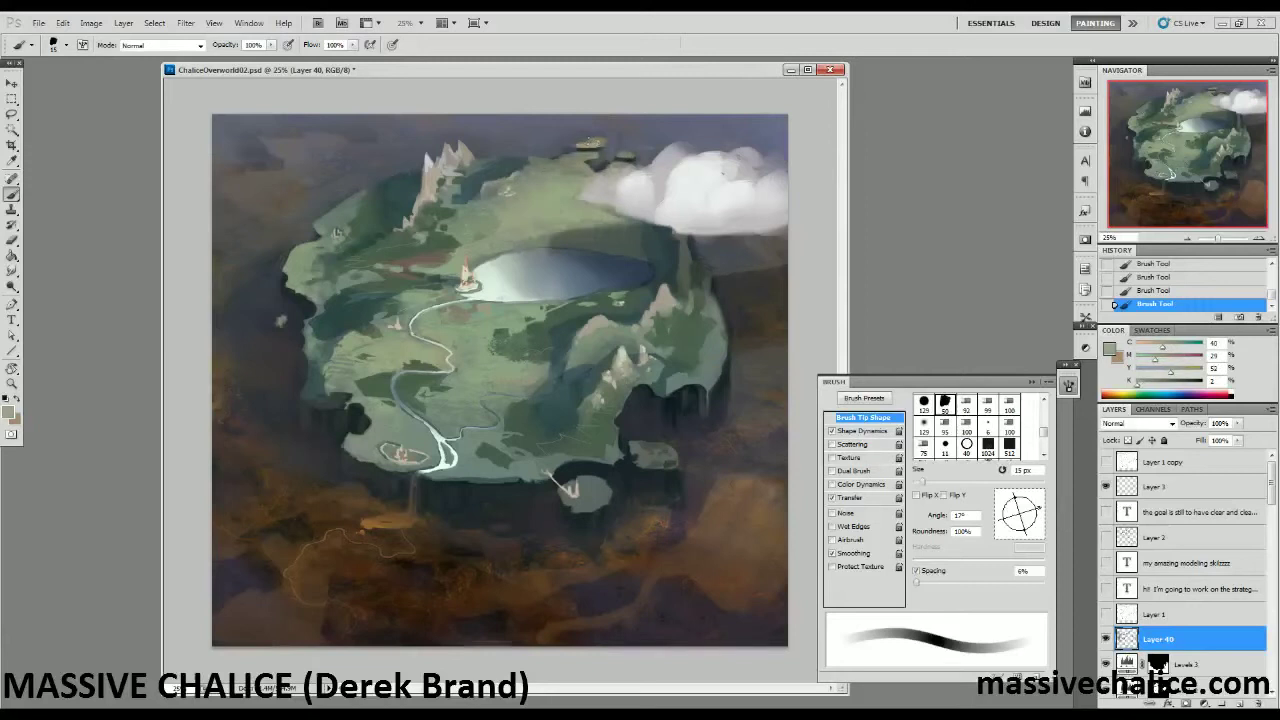
alt+click(579, 148)
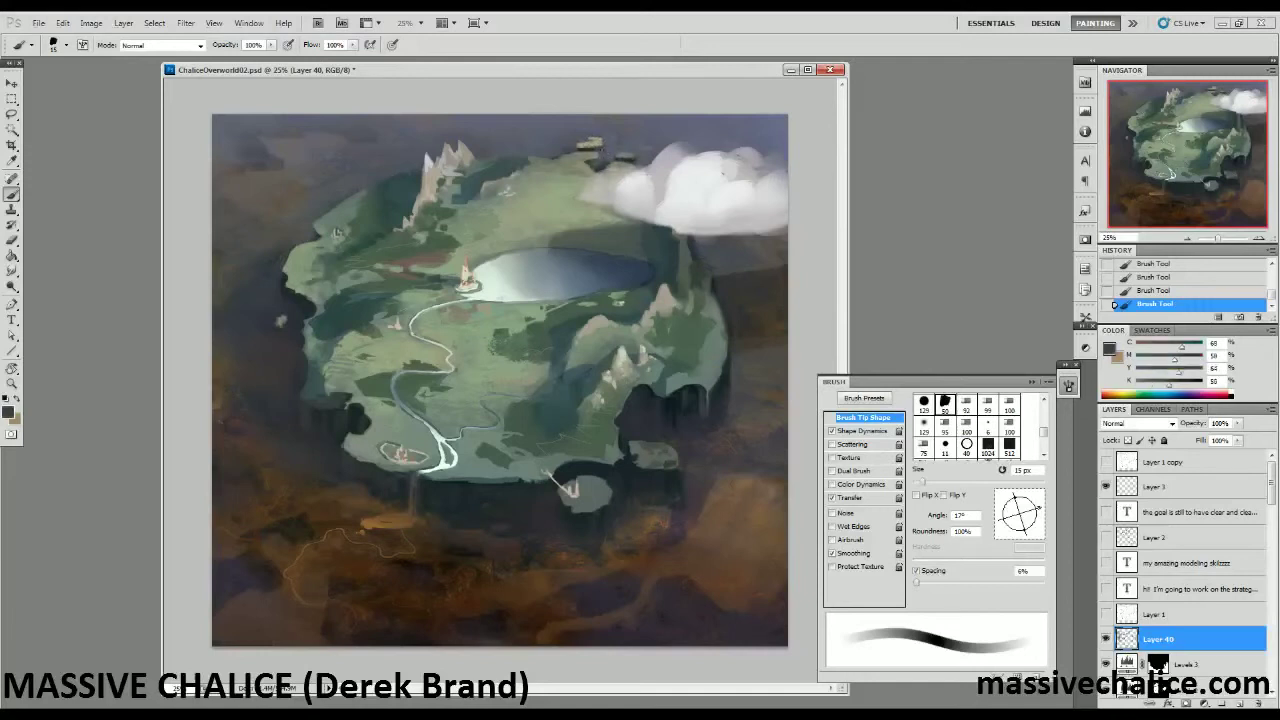
key(z)
alt+click(461, 320)
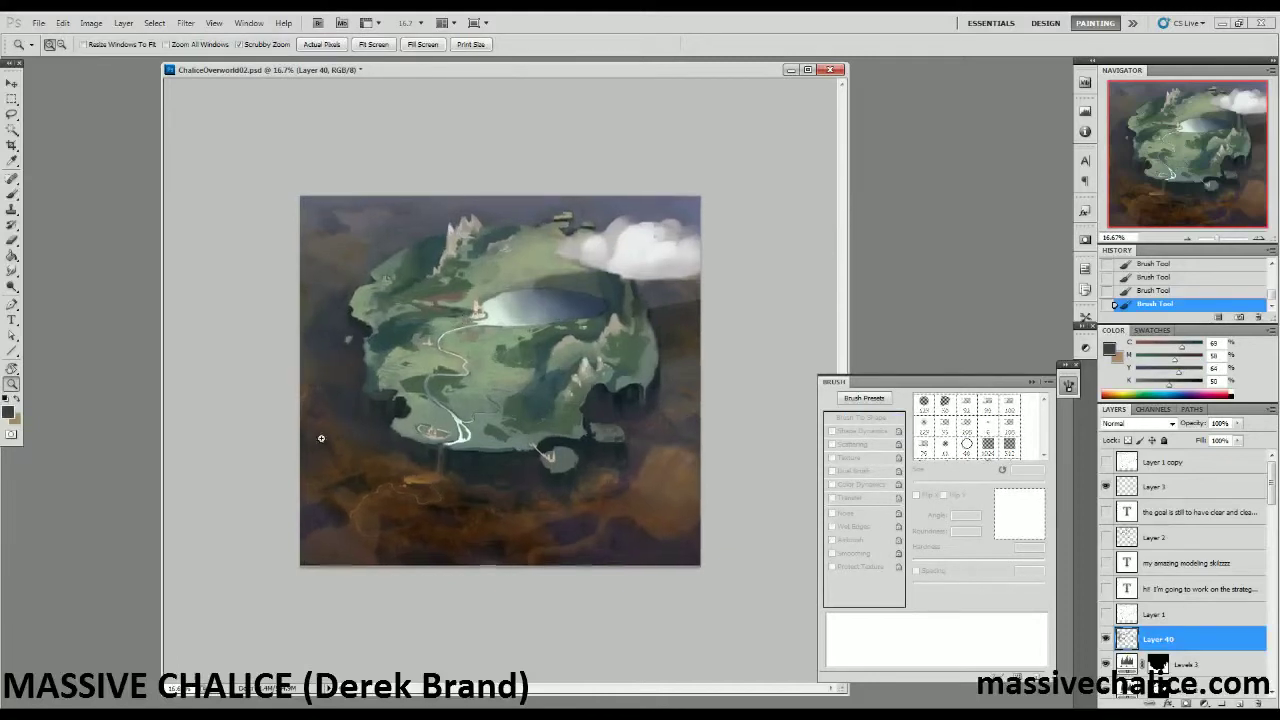
click(514, 540)
Work sampled dark and brown tones into the clouds below the island and off its southwest coast.
key(b)
alt+click(516, 524)
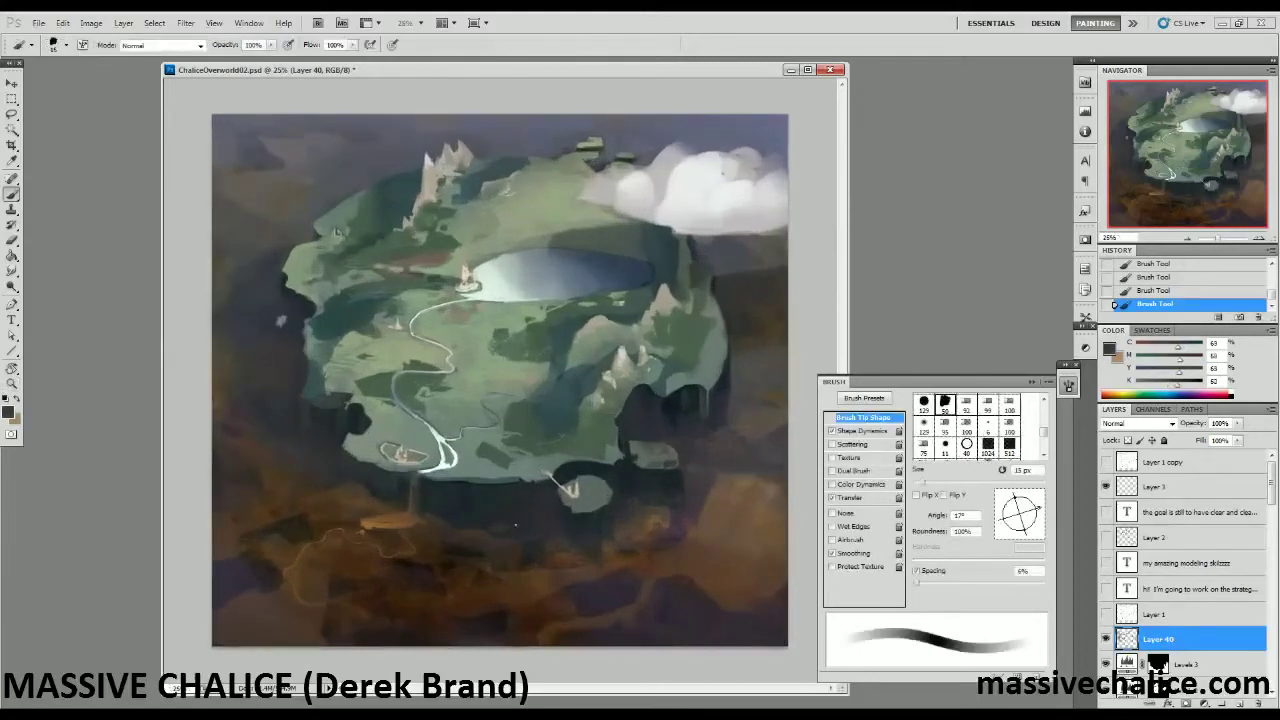
alt+click(543, 538)
alt+click(355, 480)
alt+click(350, 480)
alt+click(340, 480)
alt+click(372, 486)
alt+click(298, 471)
key(z)
alt+click(257, 477)
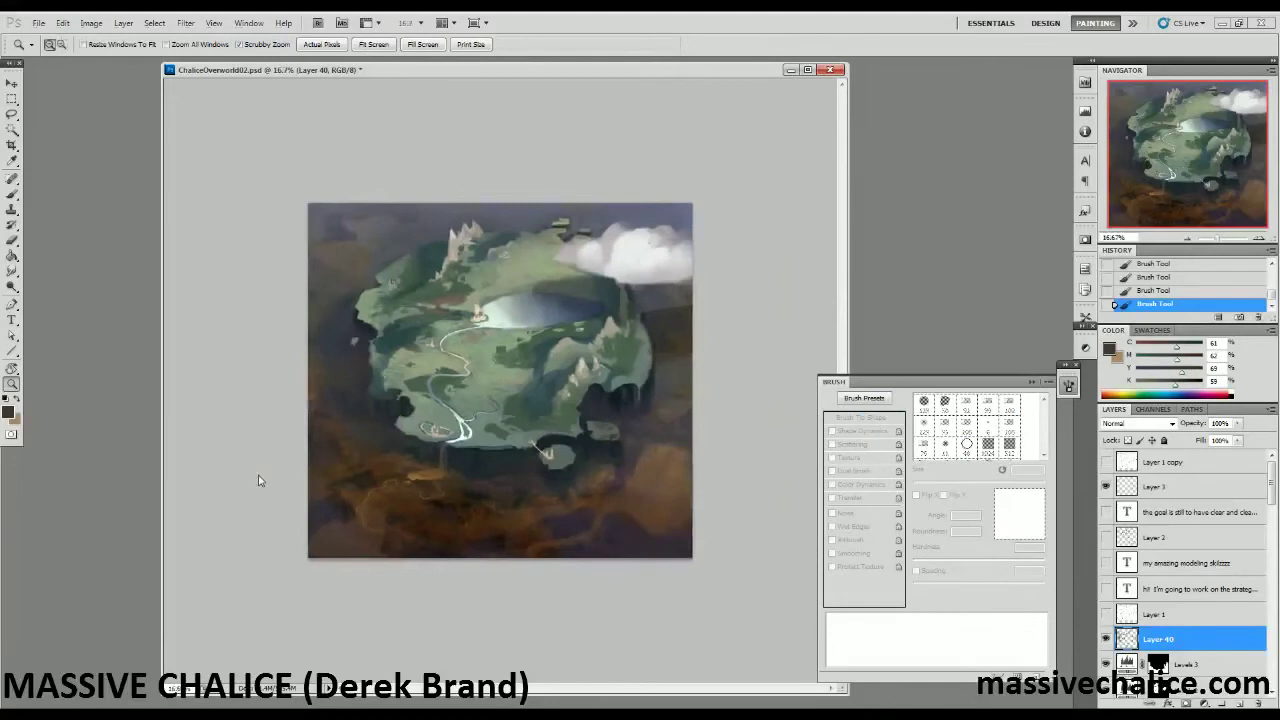
click(257, 480)
Brighten the eastern shore beside the rock ridge with sampled light greens and a 15 px brush.
key(b)
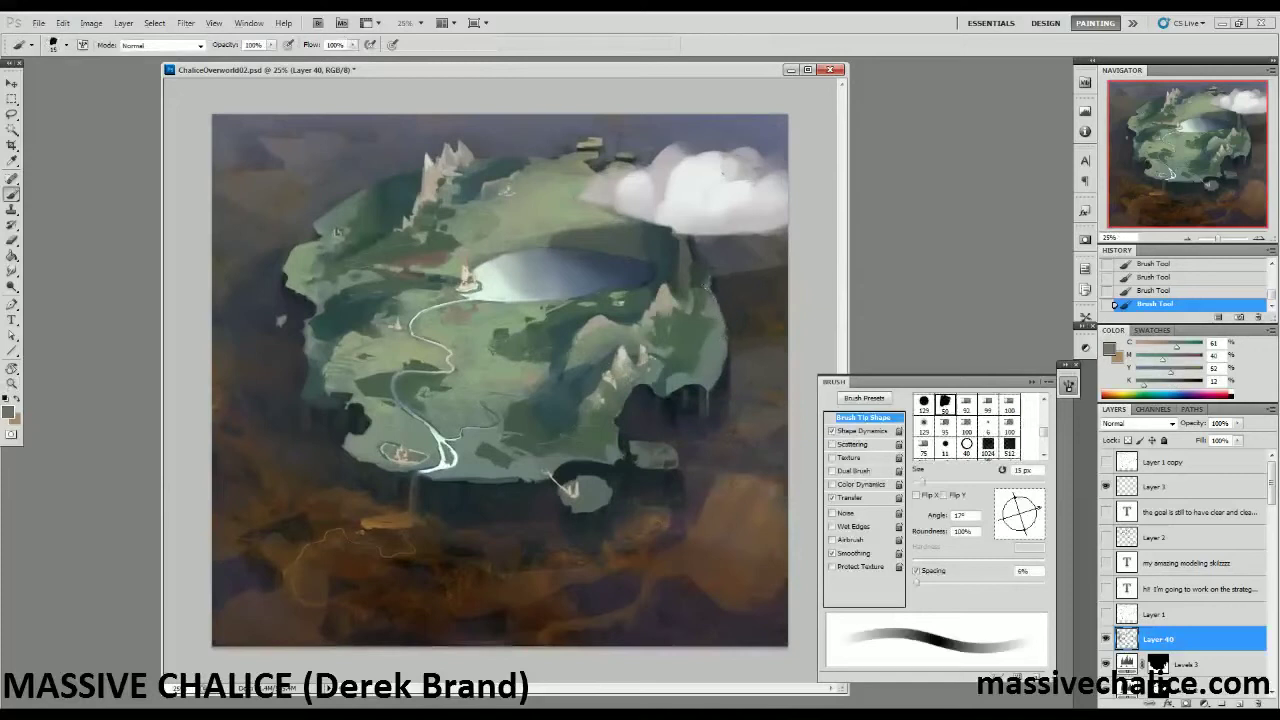
alt+click(466, 357)
alt+click(703, 320)
drag(704, 308, 726, 354)
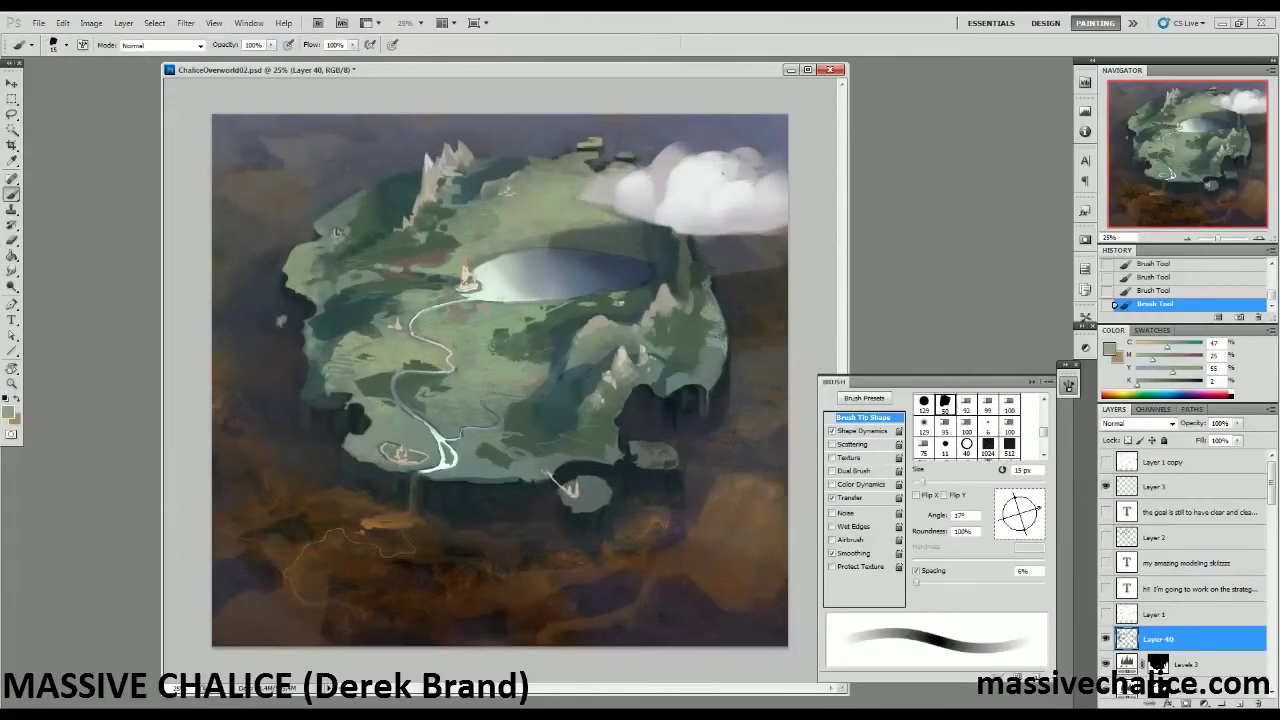
alt+click(703, 341)
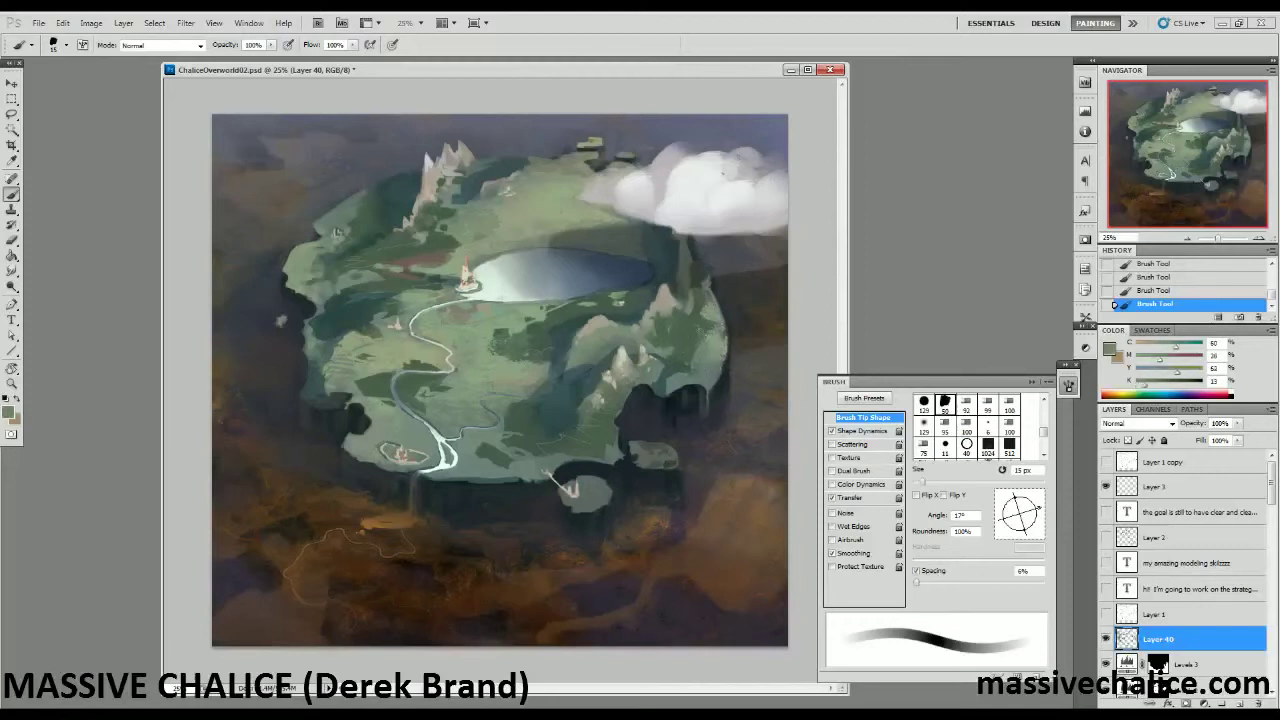
Break up the eastern shore's vegetation with sampled darker greens, enlarging the brush to 30 px and softening it.
key(bracketright)
key(bracketright)
key(bracketright)
alt+click(690, 321)
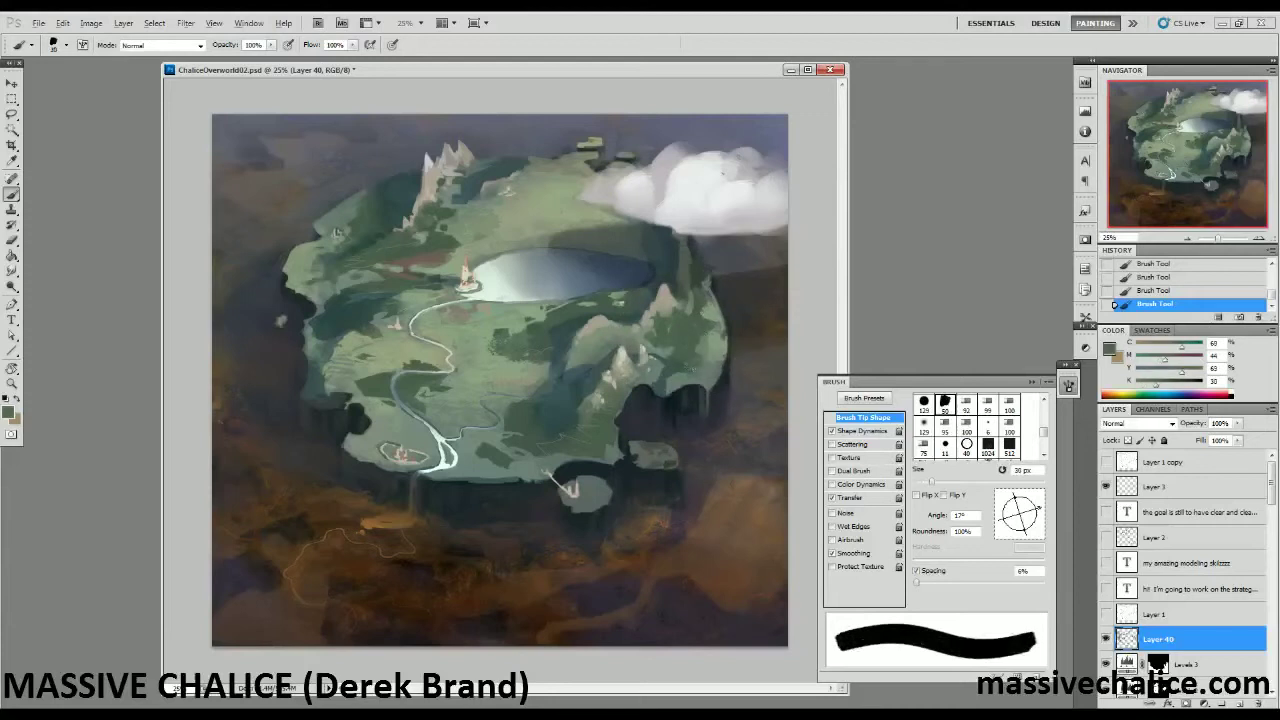
alt+click(709, 377)
key(shift+bracketleft)
key(shift+bracketleft)
key(shift+bracketleft)
key(shift+bracketleft)
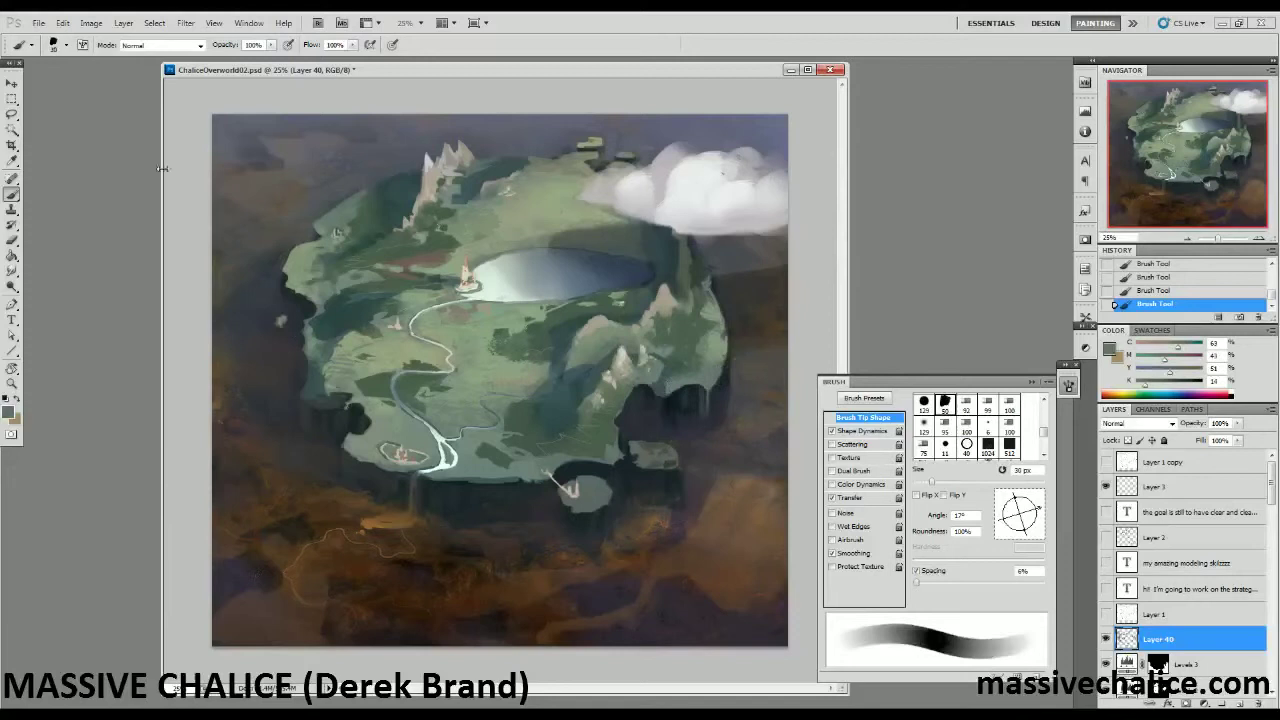
Lasso the slope at the lake's east end and shade it with sampled dark greens, enlarging the brush to 100 px.
key(l)
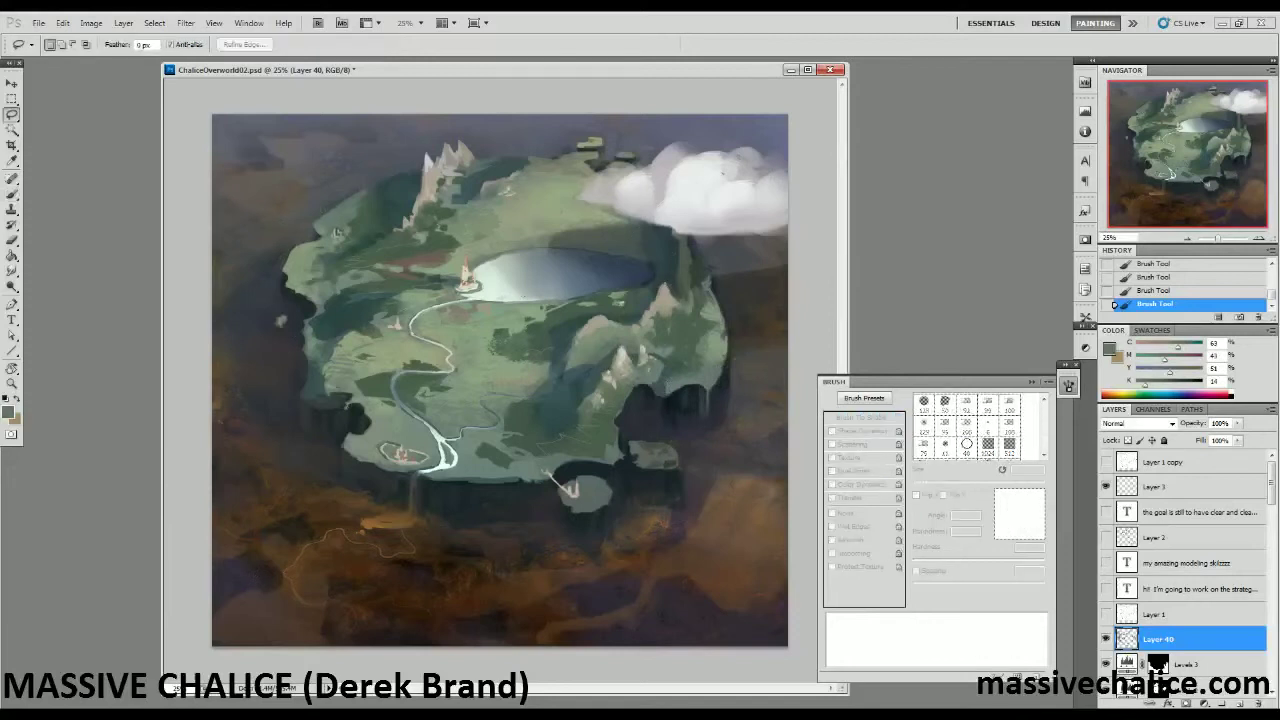
key(b)
alt+click(652, 278)
key(bracketright)
key(bracketright)
key(bracketright)
key(bracketright)
key(bracketright)
key(bracketright)
key(bracketright)
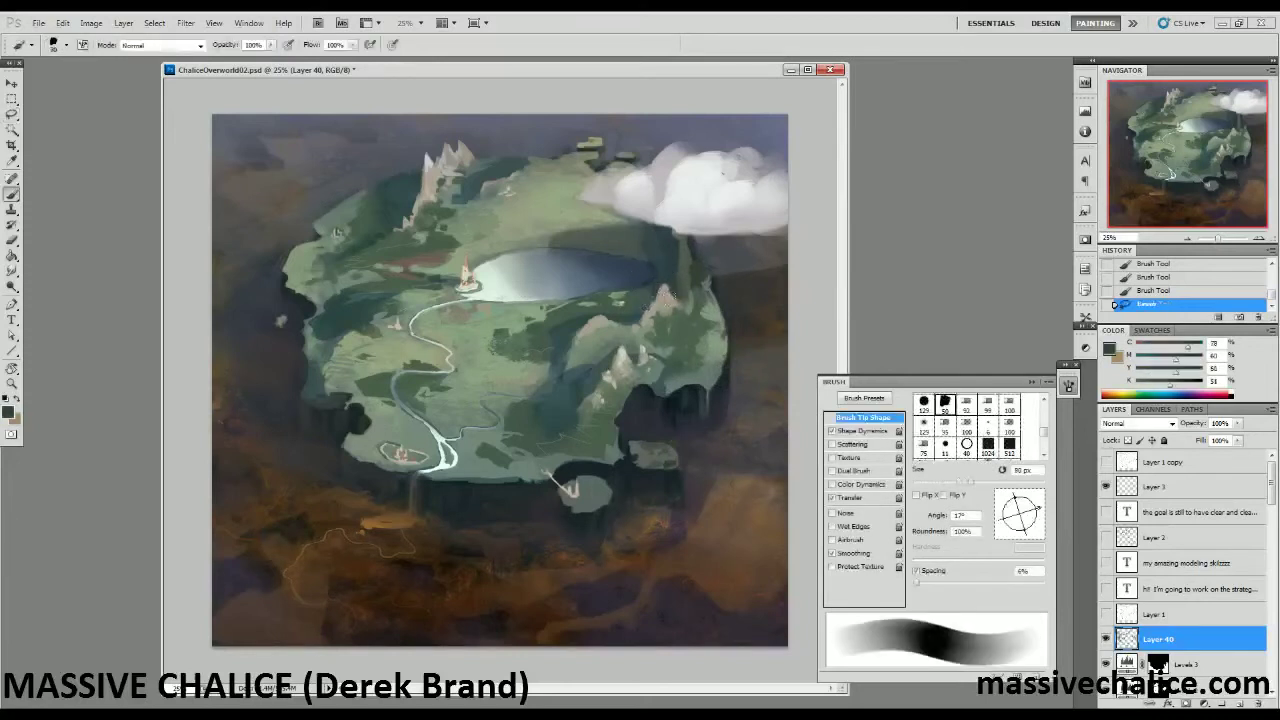
alt+click(651, 294)
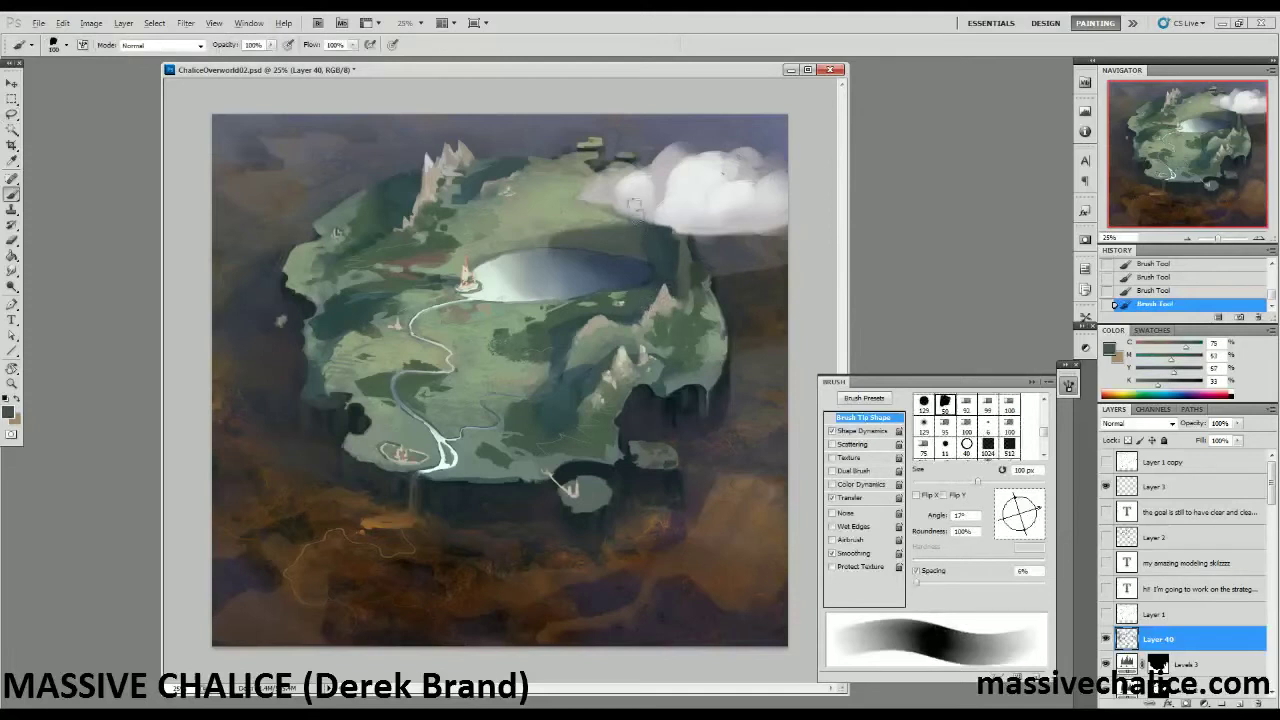
key(z)
alt+click(480, 271)
alt+click(479, 271)
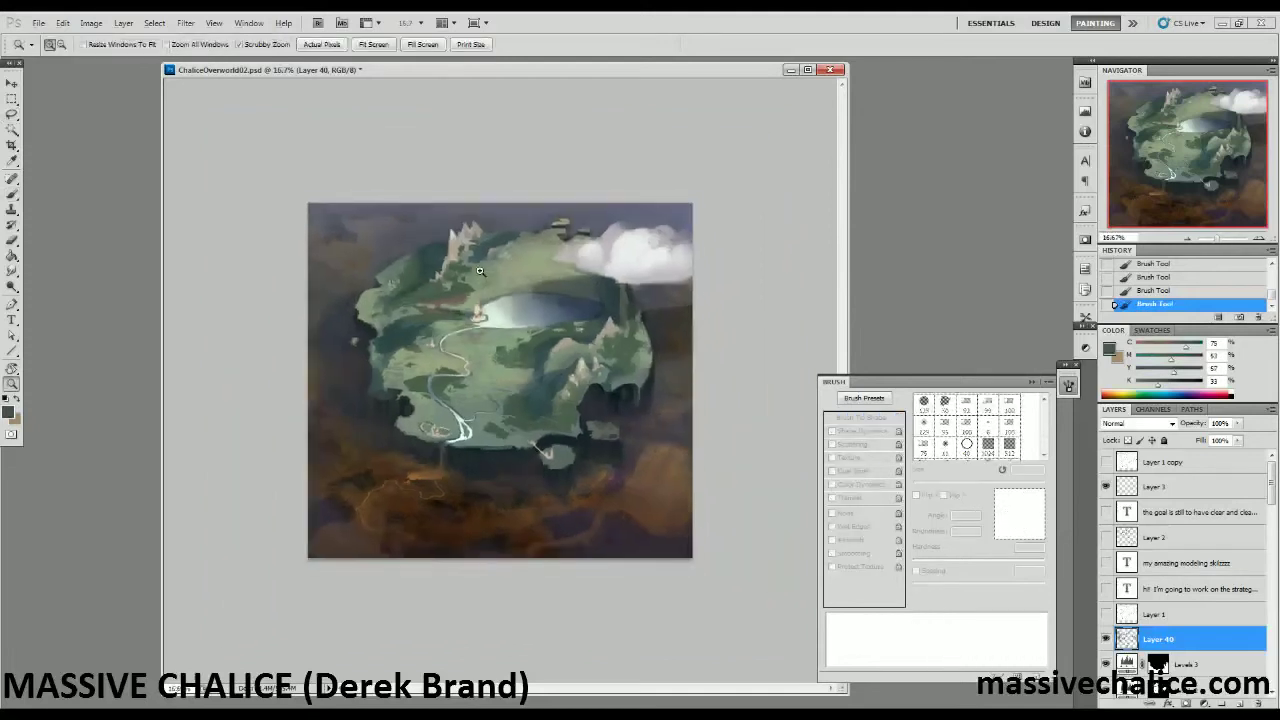
click(305, 405)
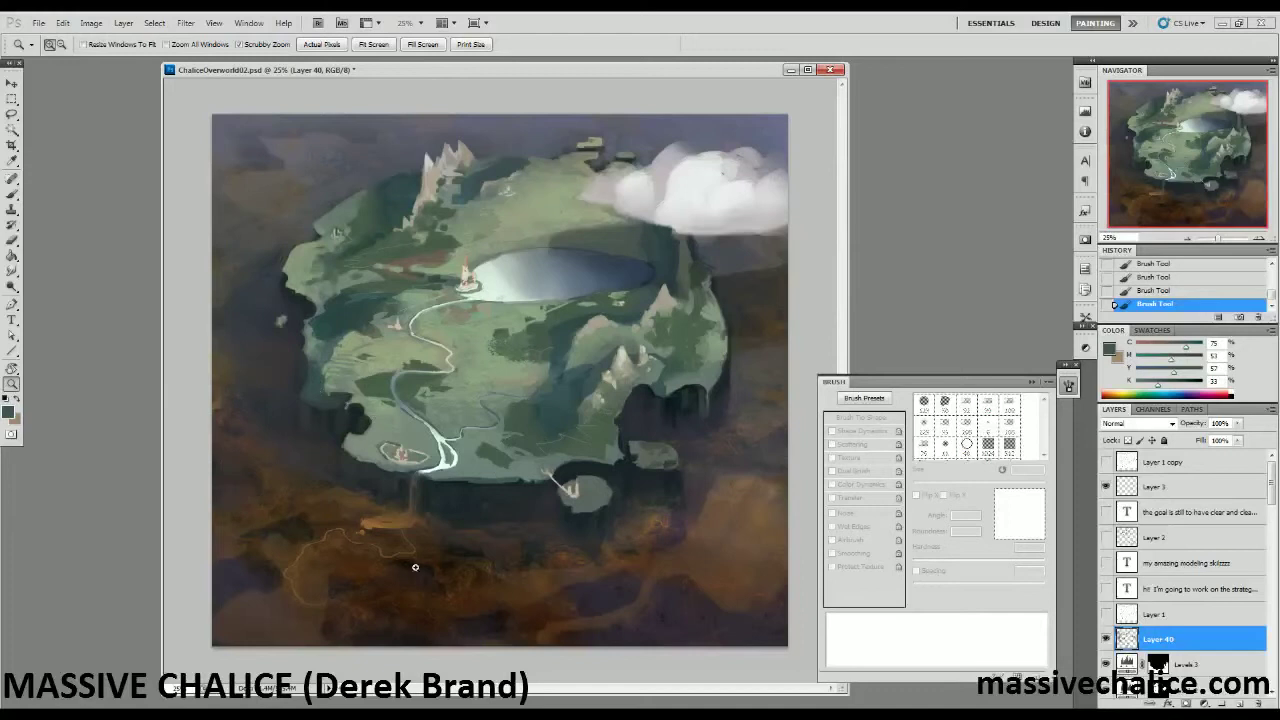
Paint glowing orange patches in the southeast clouds with orange sampled from the southwest clouds and a 40 px brush.
key(b)
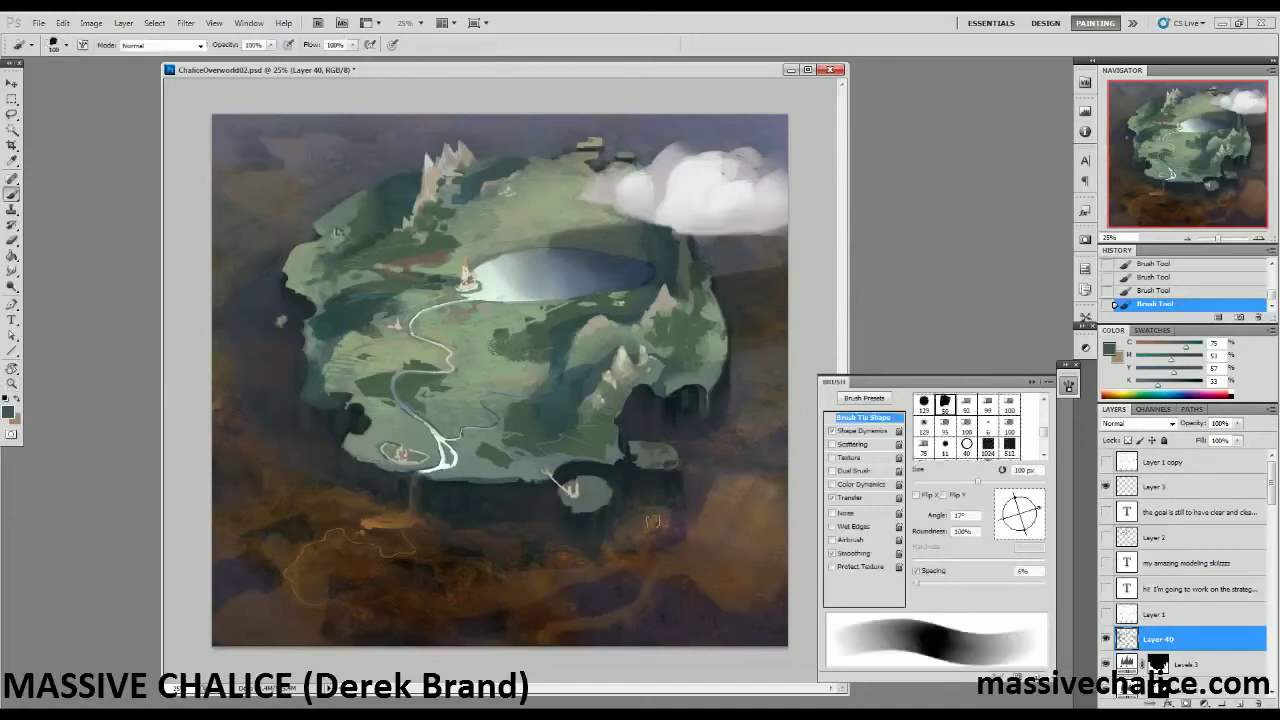
alt+click(660, 521)
key(bracketleft)
alt+click(367, 524)
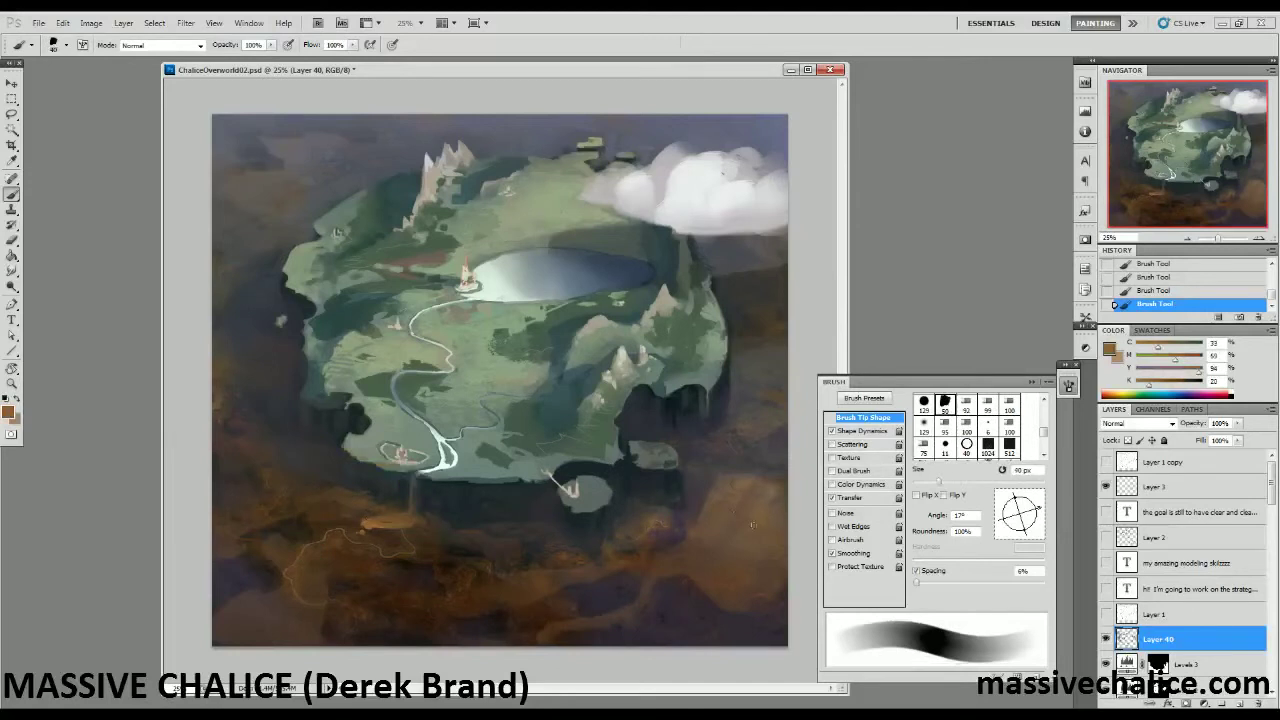
key(ctrl+d)
mouse_move(741, 525)
mouse_down()
mouse_move(767, 525)
mouse_move(707, 530)
mouse_move(722, 536)
mouse_up()
Draw thin orange contour lines through the southeast clouds, reducing the brush to 8 px.
key(bracketleft)
key(bracketleft)
key(bracketleft)
key(bracketleft)
key(bracketleft)
key(bracketleft)
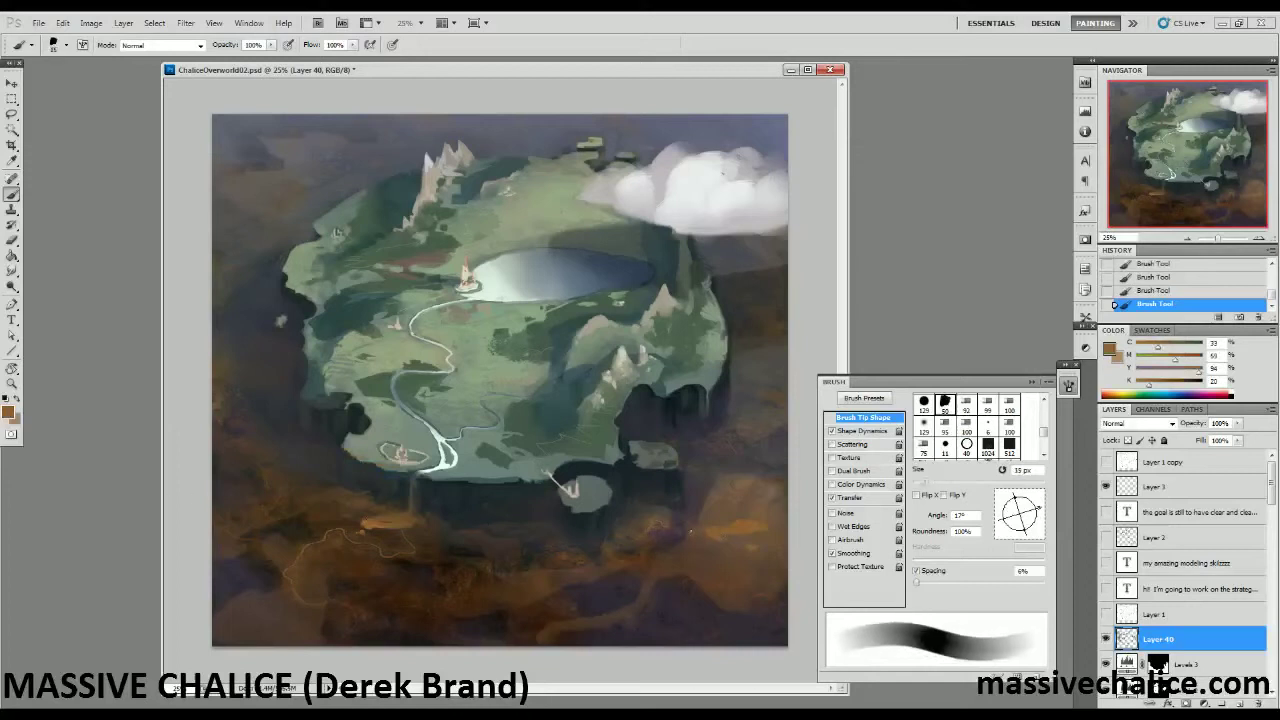
key(bracketright)
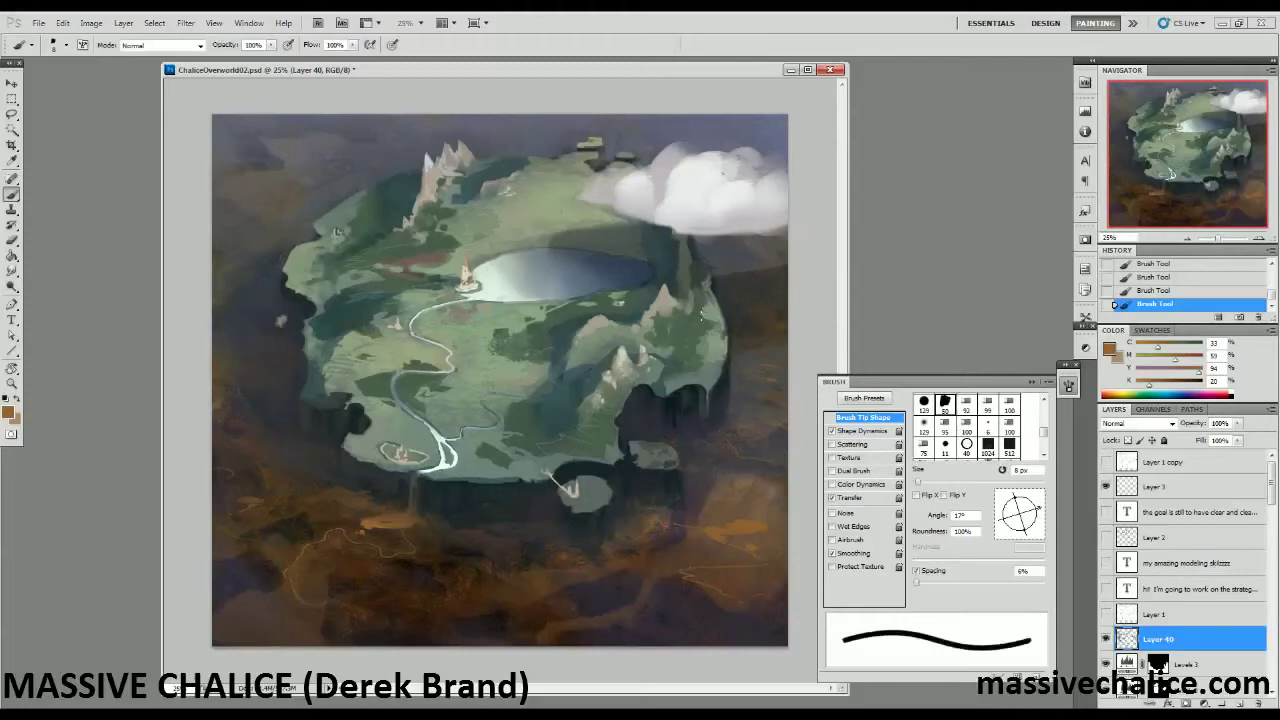
alt+click(402, 525)
Check the composition zoomed out, hide the brush settings and widen the document window.
key(z)
alt+click(300, 528)
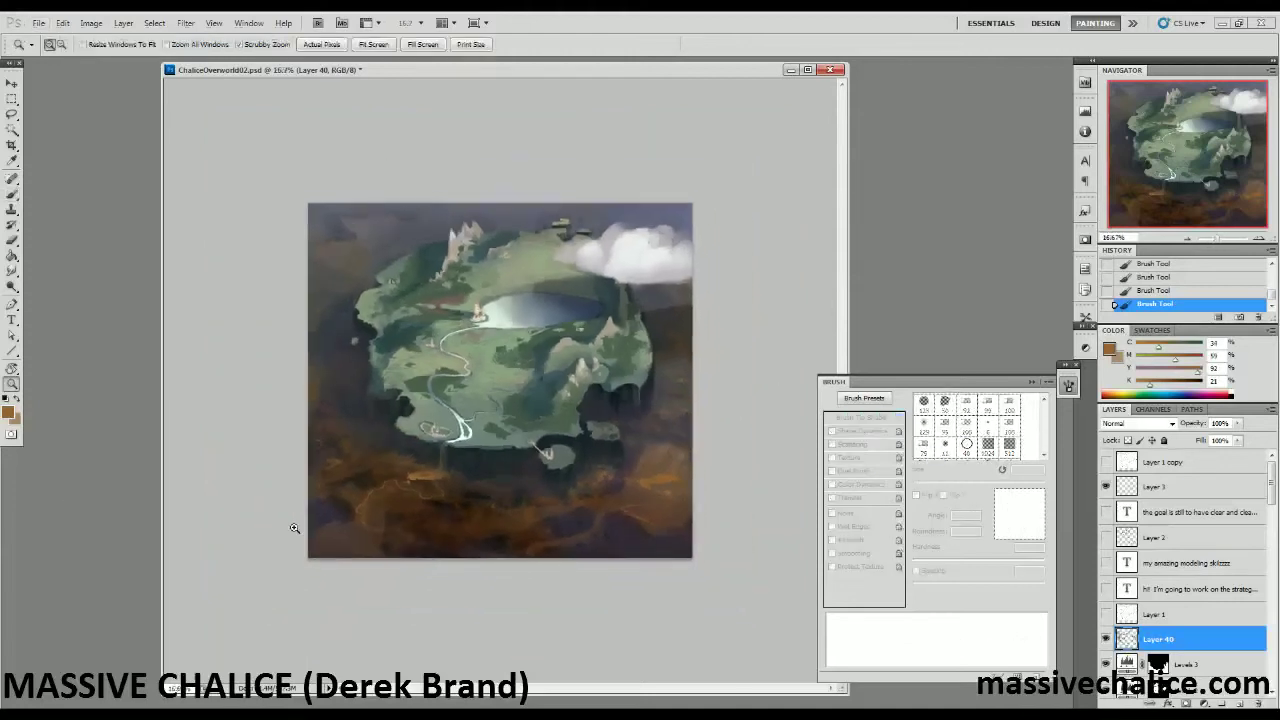
key(F5)
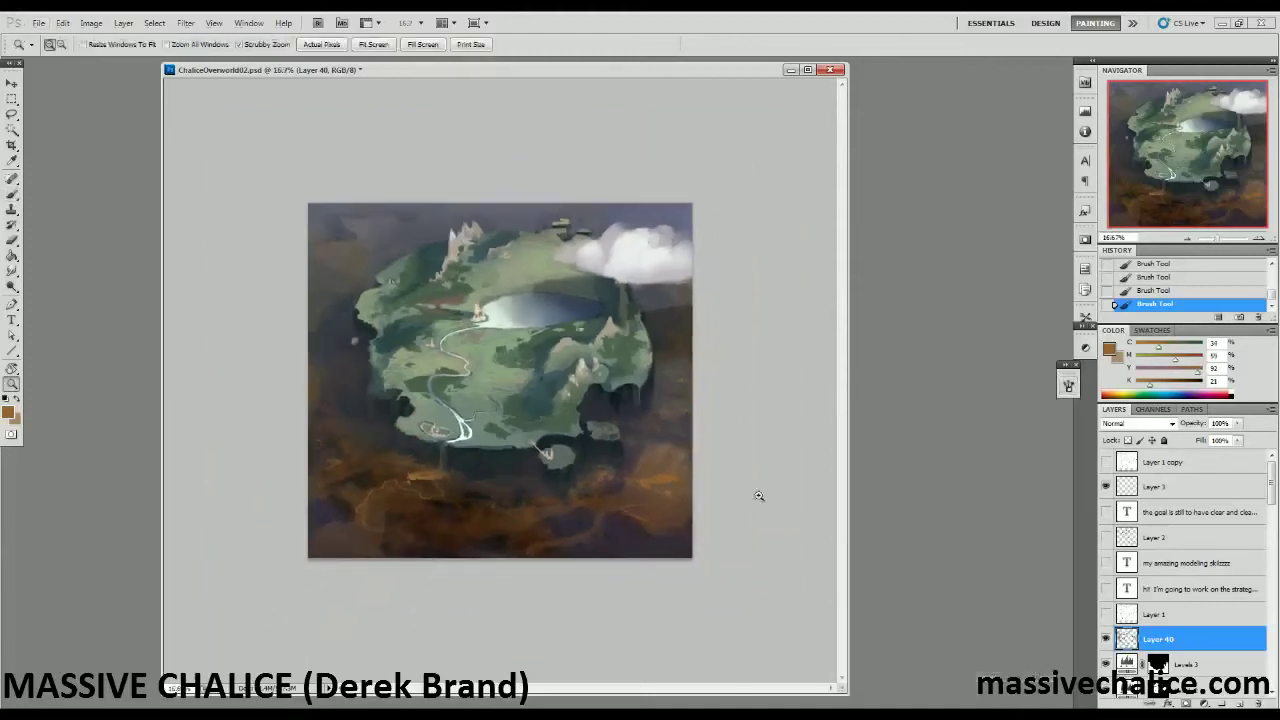
click(283, 387)
drag(897, 690, 980, 706)
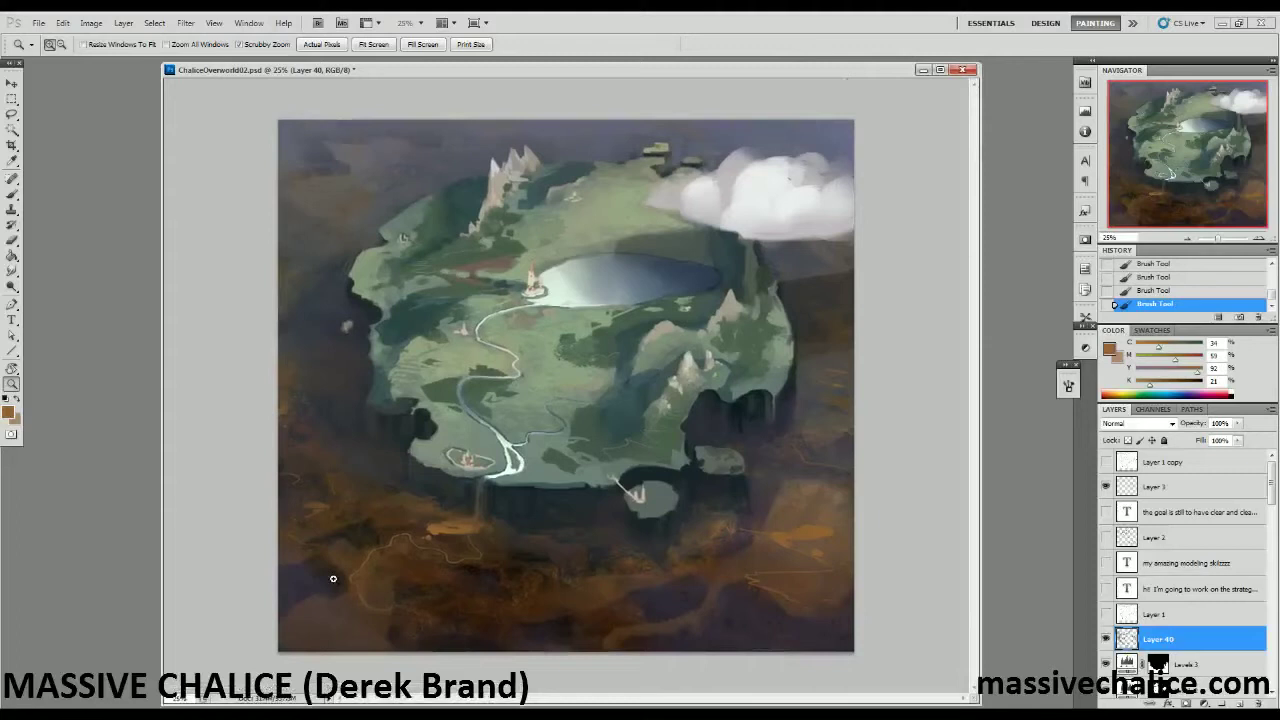
Refine the west headland's edge and the haze beside it with sampled dark and brown tones and an 8 px brush.
key(b)
alt+click(346, 290)
alt+click(347, 292)
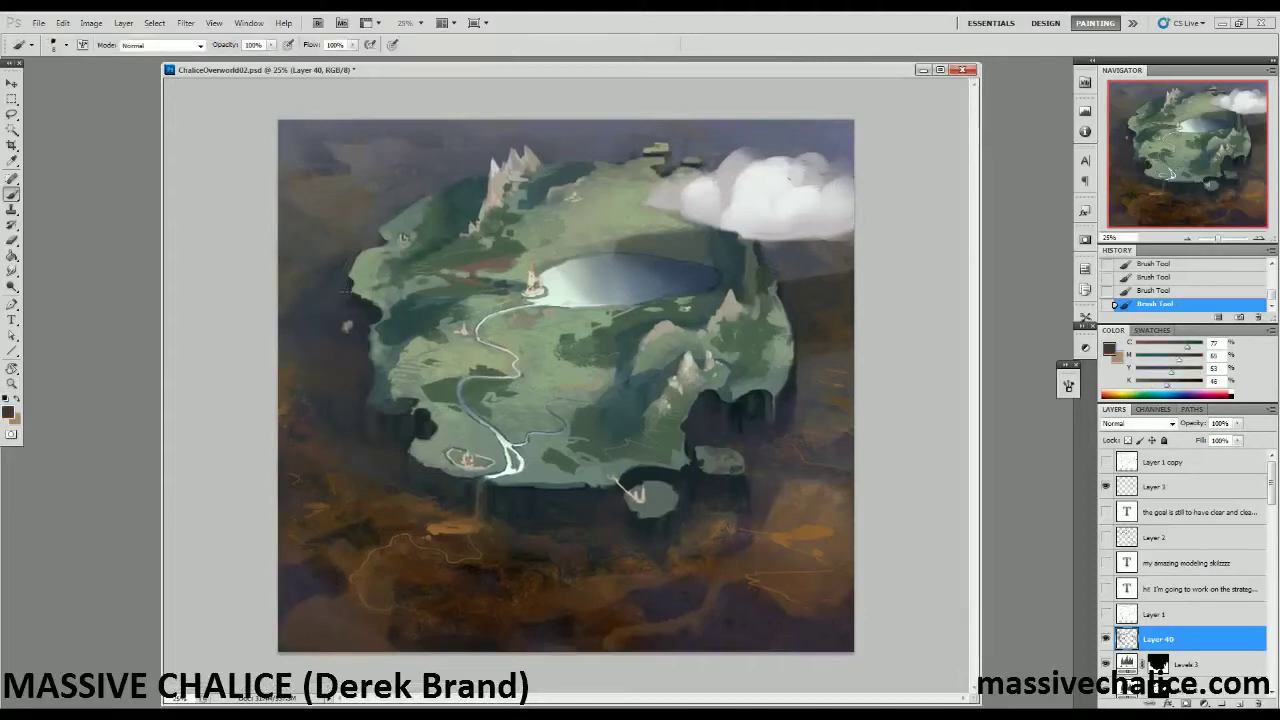
alt+click(355, 280)
alt+click(350, 298)
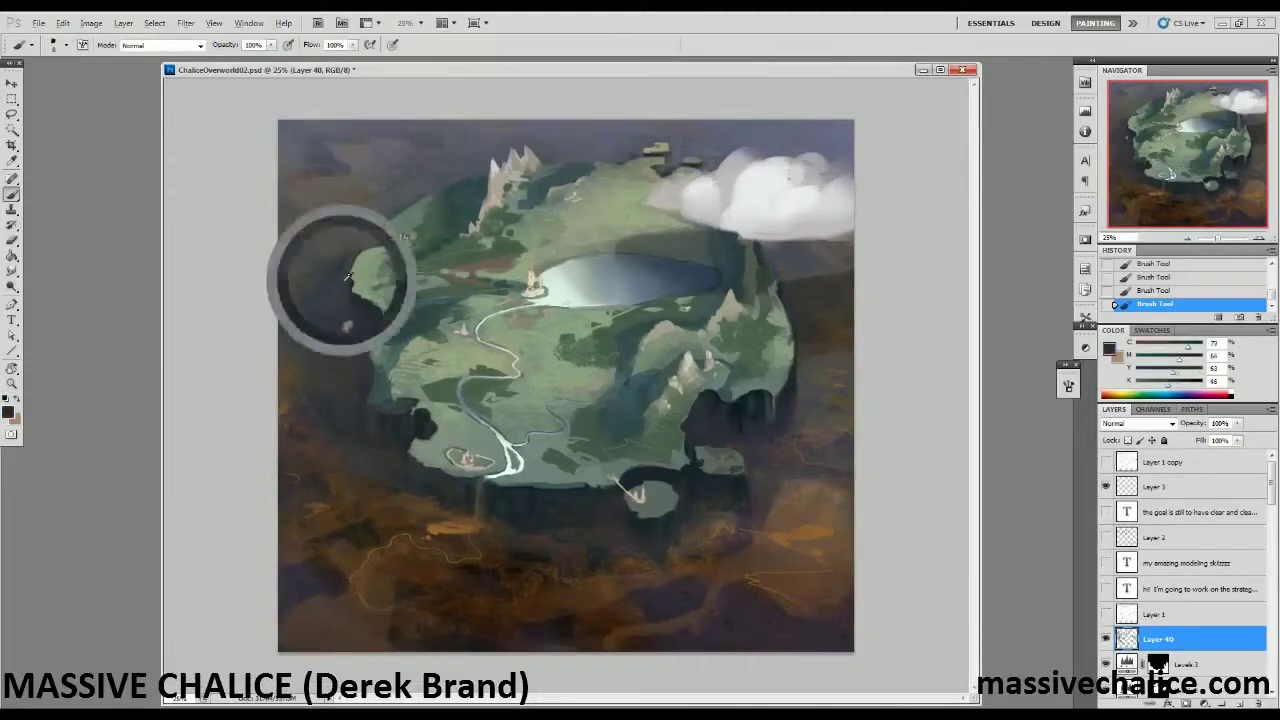
alt+click(356, 303)
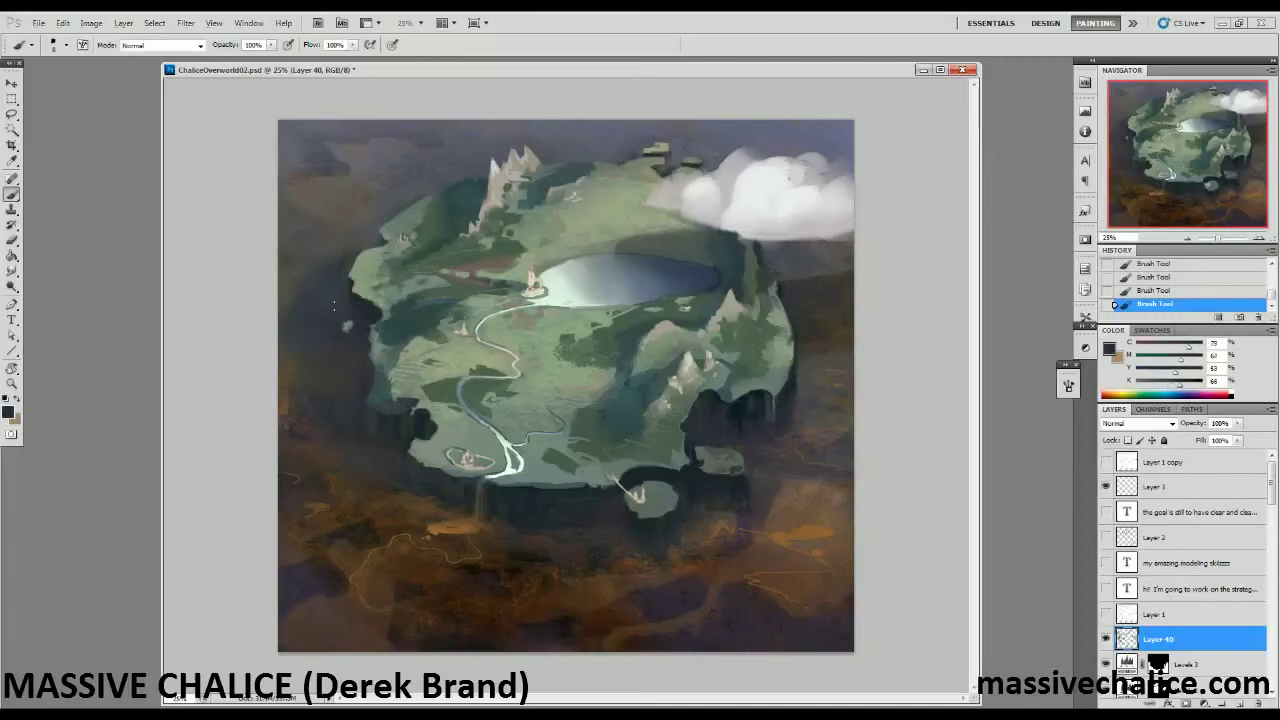
alt+click(280, 274)
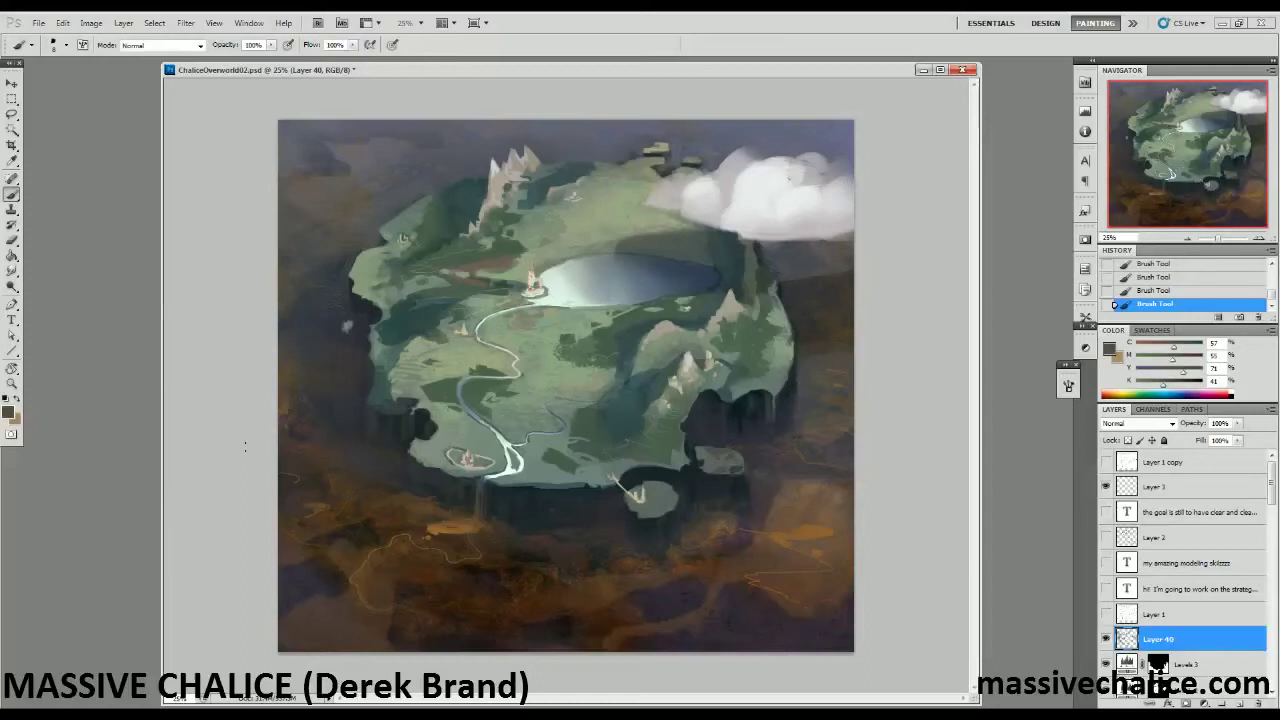
Touch up the plains north of the lake and south of the lakeside castle with sampled greens and browns.
alt+click(550, 222)
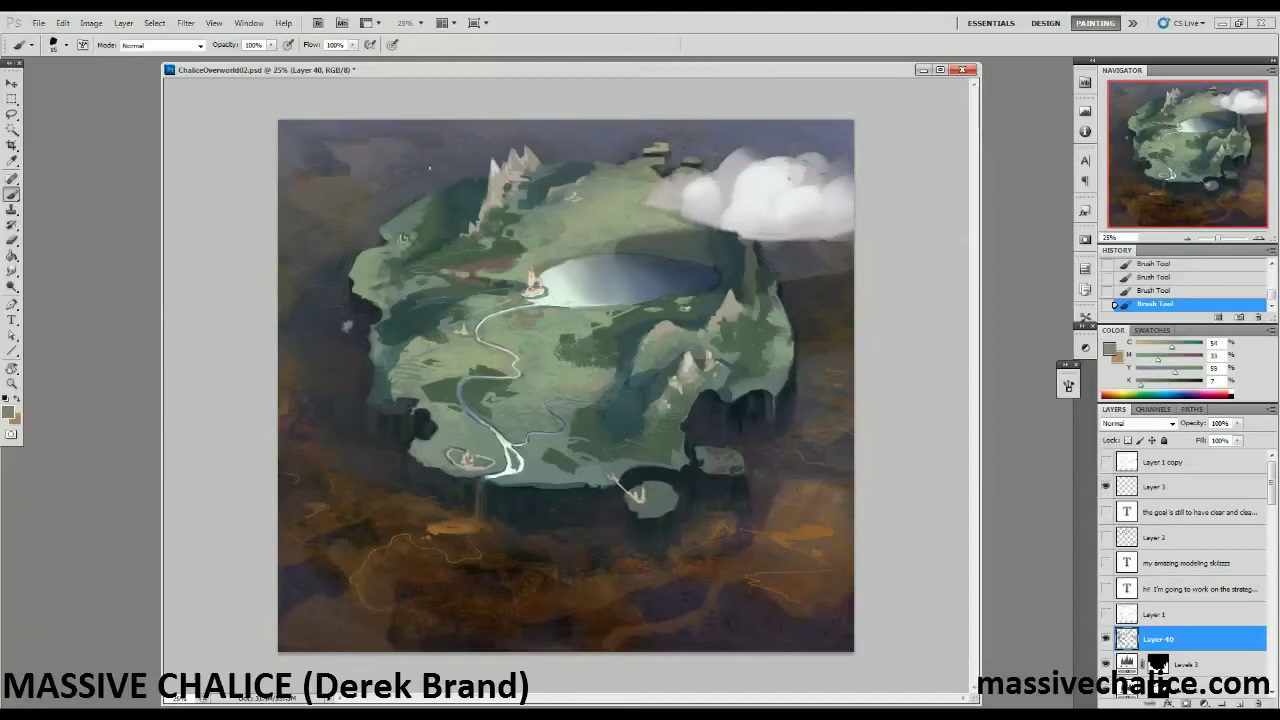
alt+click(525, 315)
alt+click(546, 316)
alt+click(524, 316)
alt+click(598, 205)
alt+click(593, 200)
alt+click(599, 209)
alt+click(595, 208)
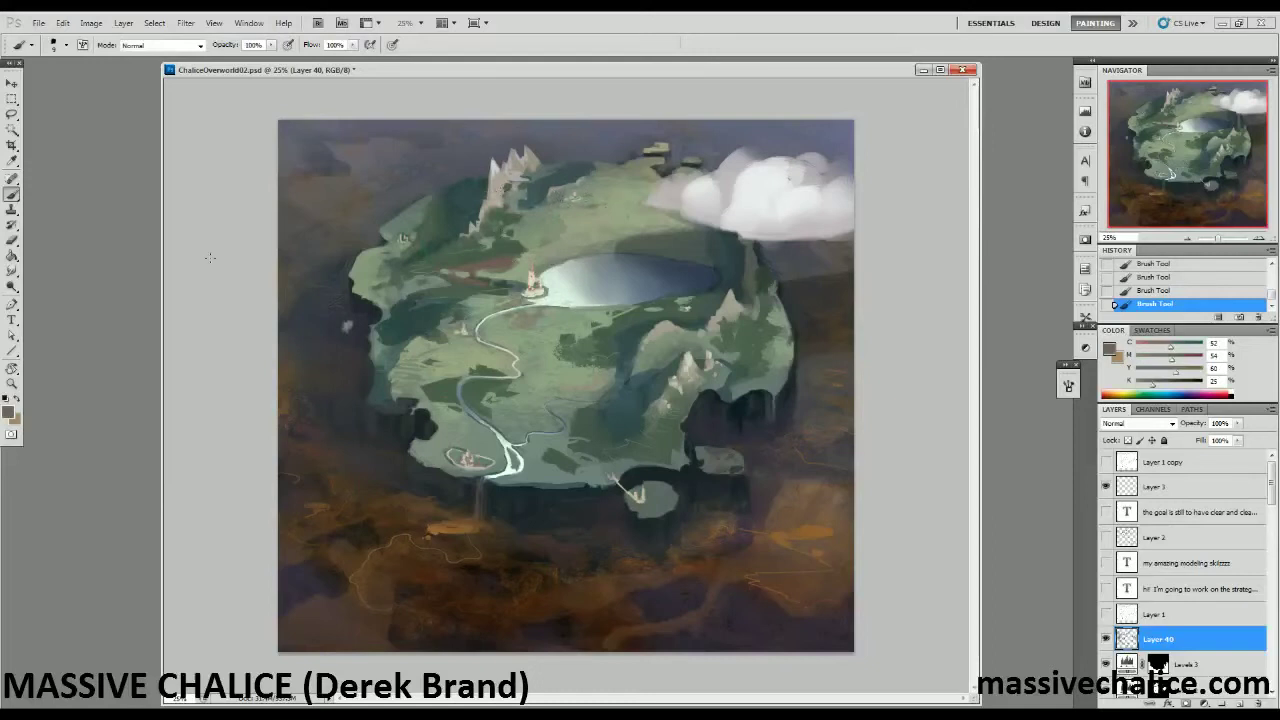
Paint over the reddish patch west of the lakeside castle and refine the central vegetation with sampled dark greens and a 25 px brush.
alt+click(465, 255)
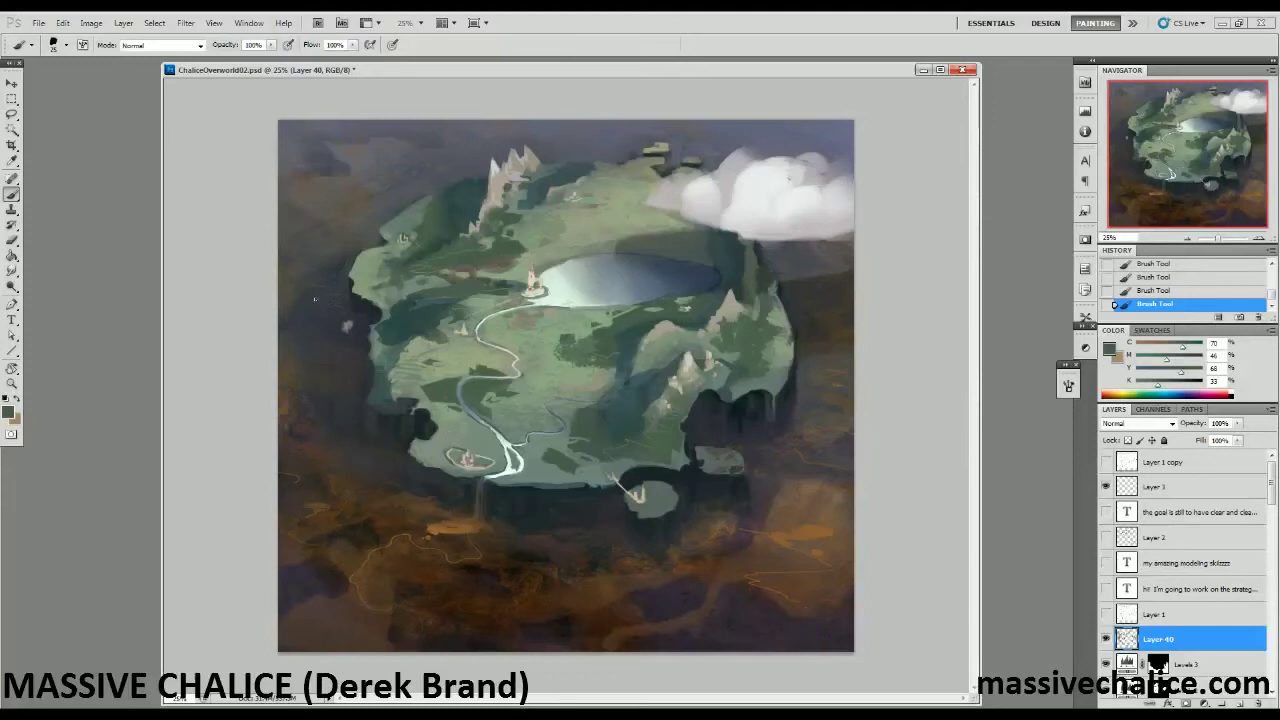
alt+click(605, 339)
alt+click(628, 339)
Add the text "COFFEE TIME!" at 51 pt below the island's southwest edge, in near-white sampled from the cloud.
click(9, 318)
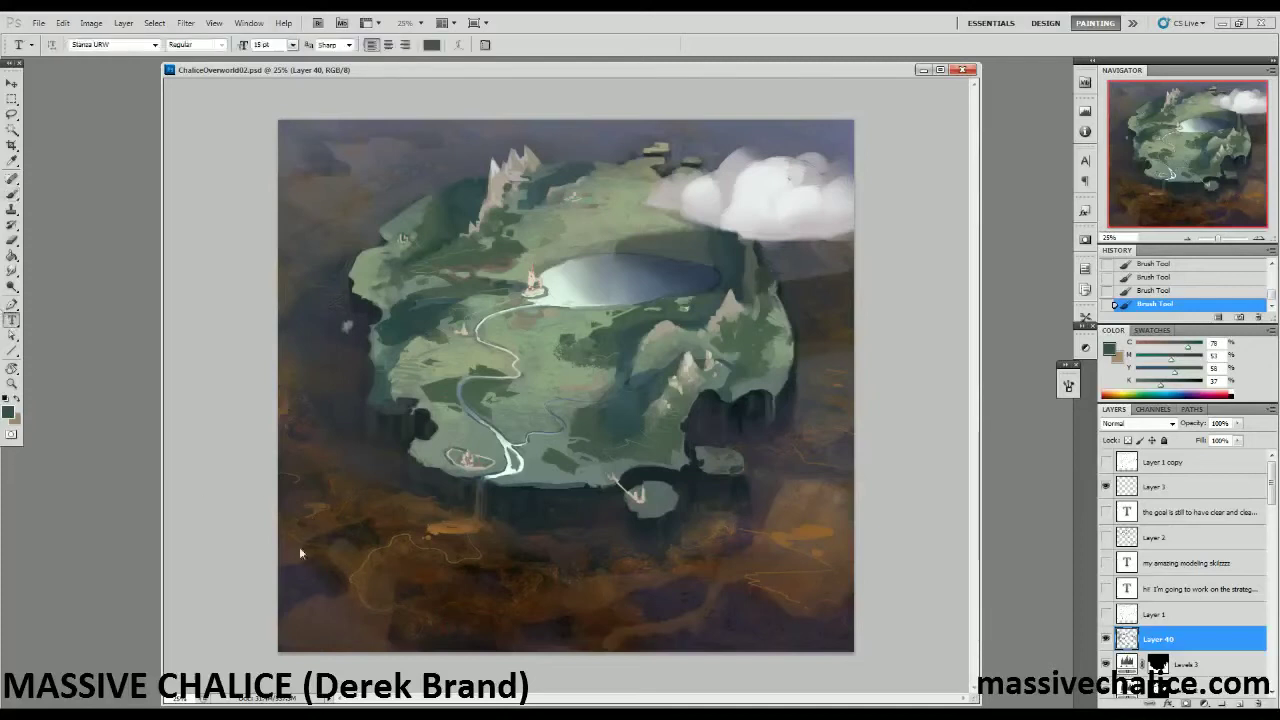
click(431, 44)
click(746, 214)
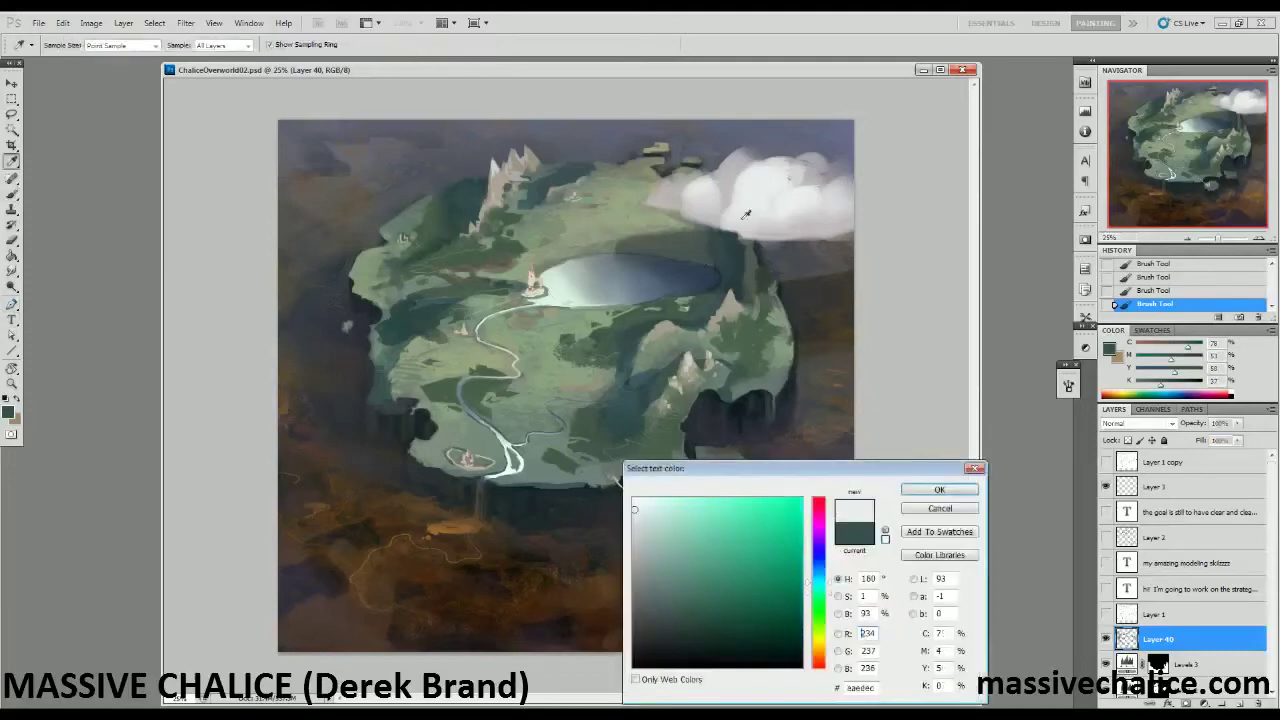
click(928, 494)
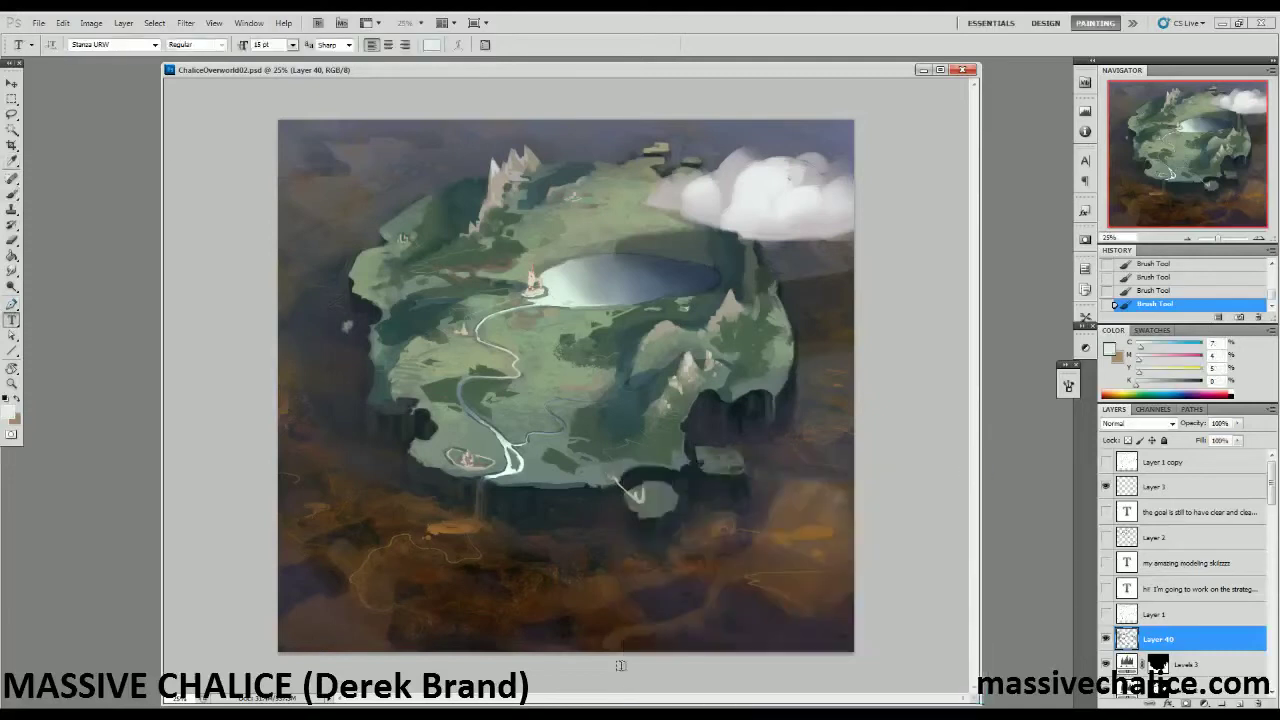
drag(241, 48, 246, 48)
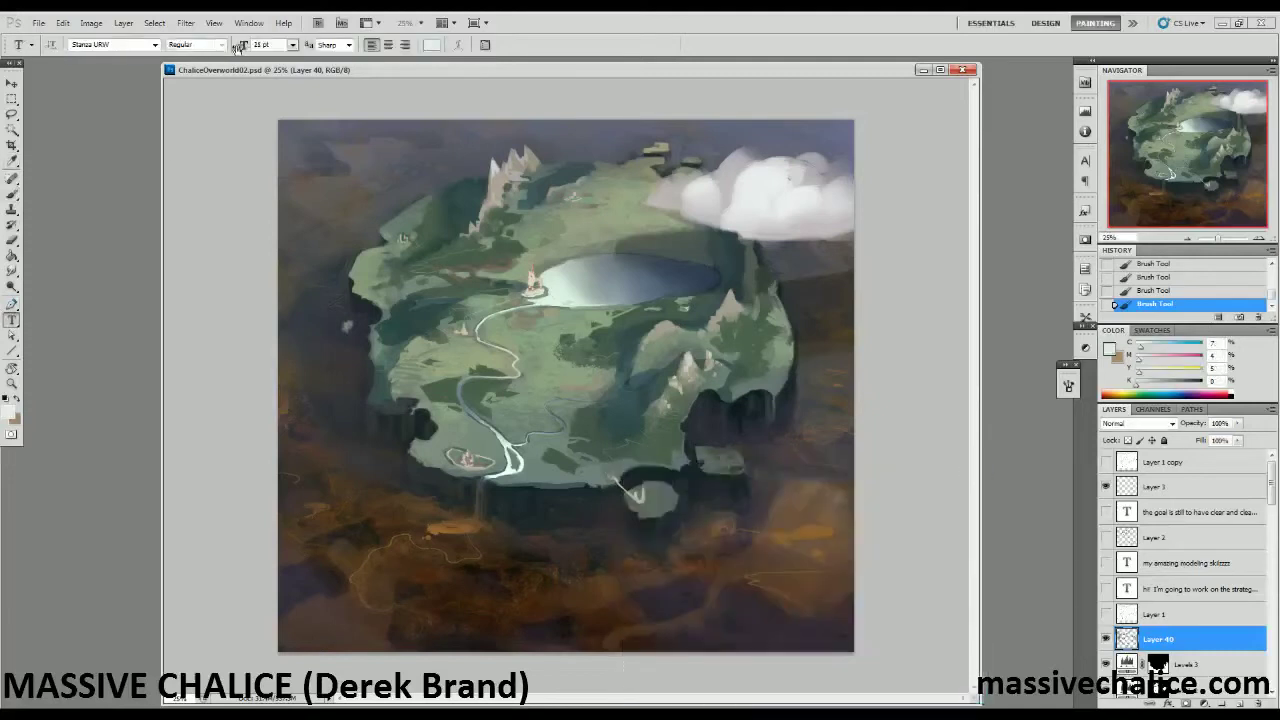
click(316, 525)
drag(240, 48, 255, 44)
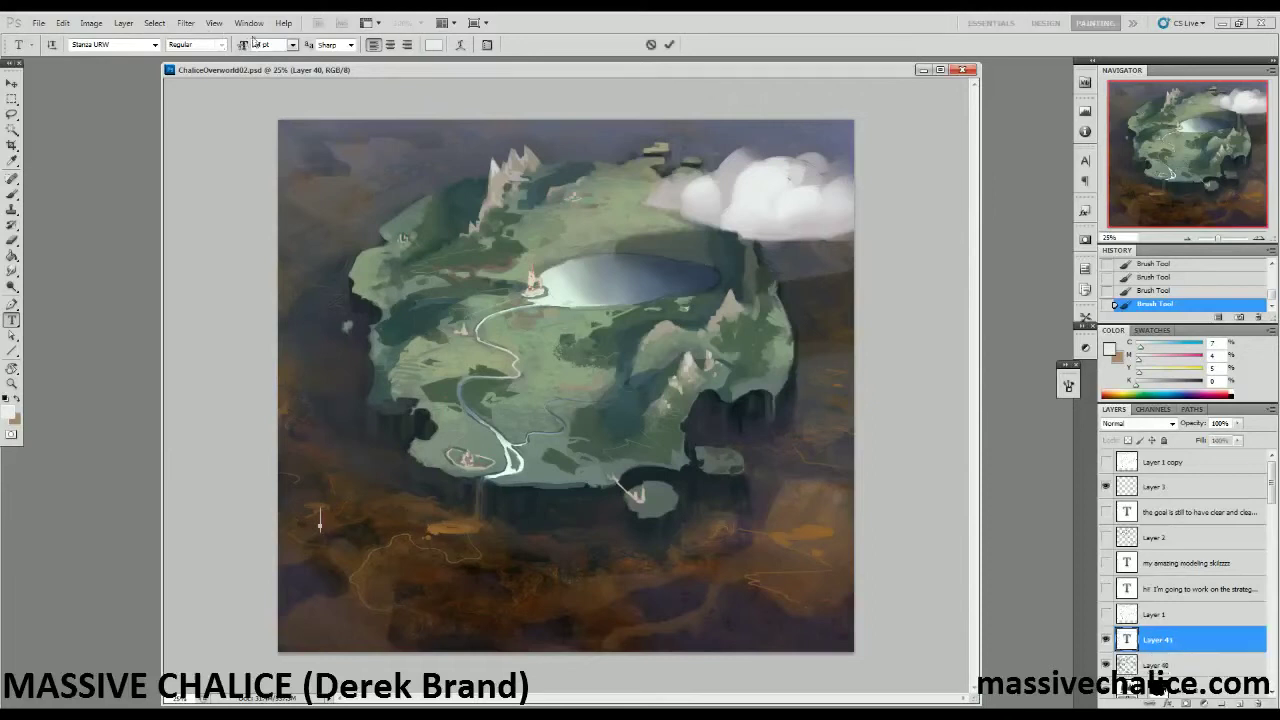
text(COFFEE)
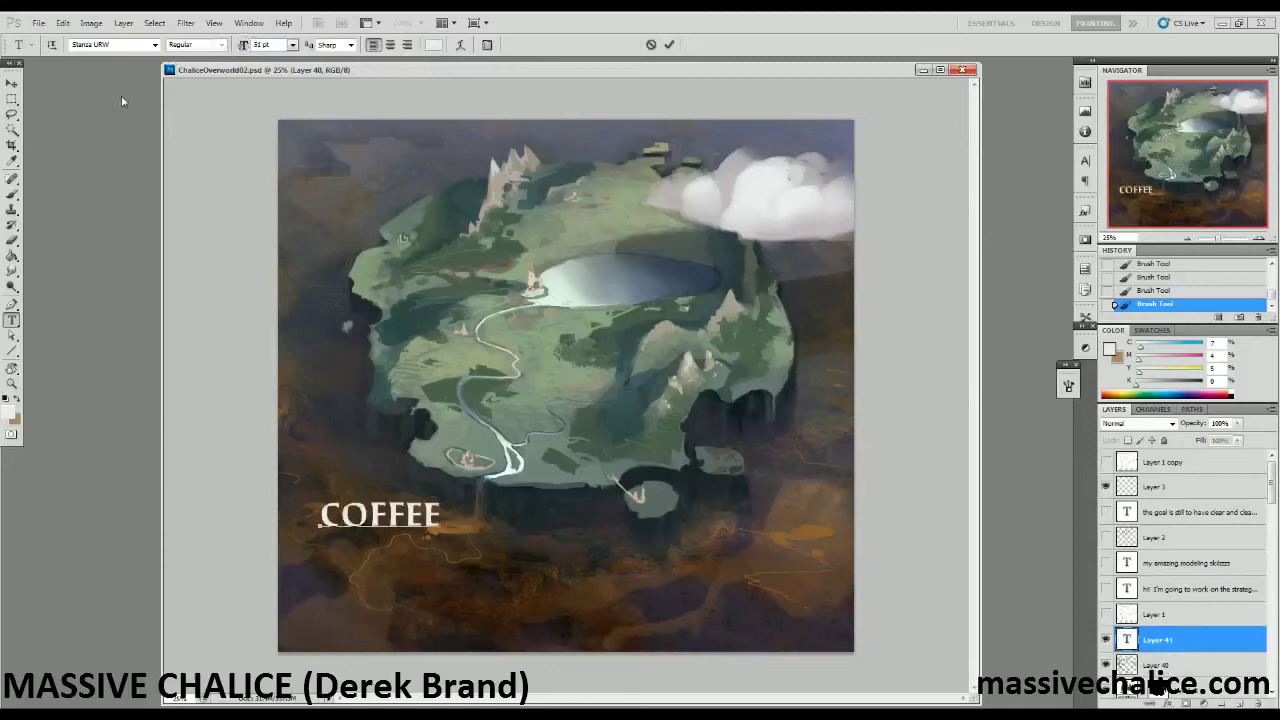
text( TIME!)
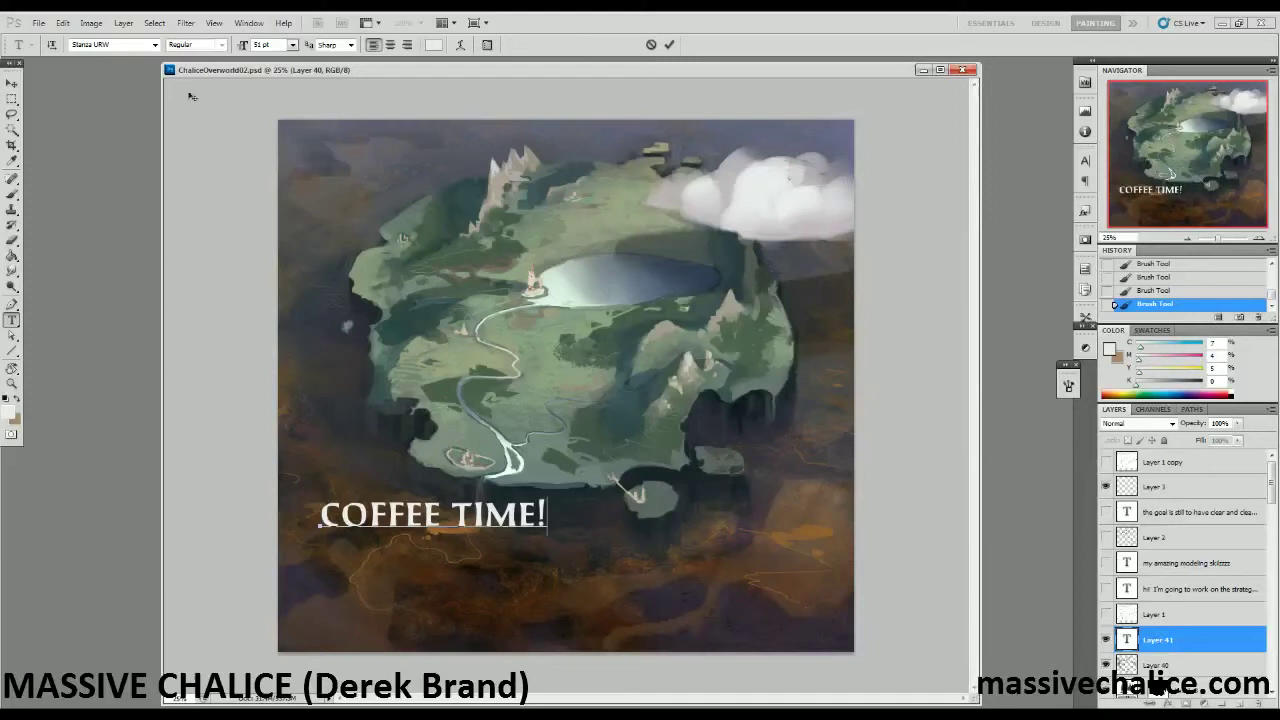
click(1177, 632)
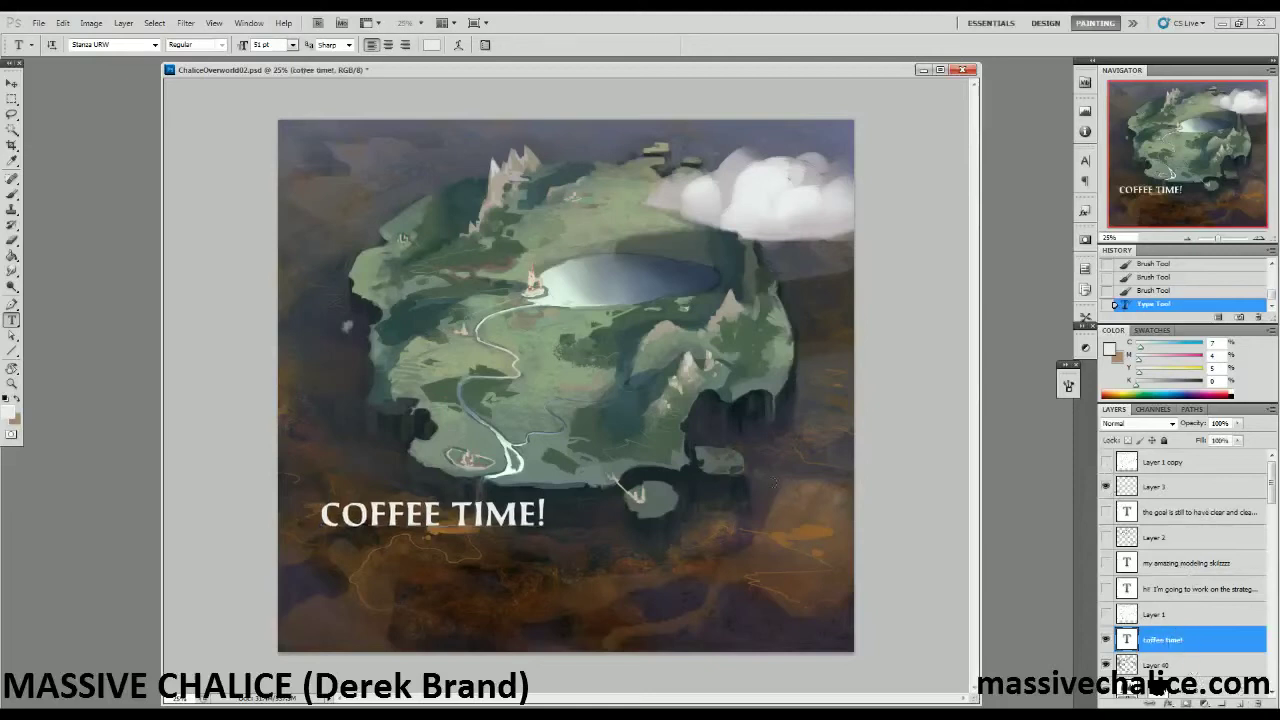
Toggle the "COFFEE TIME!" text layer off and on to compare the painting with and without it.
click(1106, 640)
click(1106, 640)
click(1106, 640)
click(1106, 640)
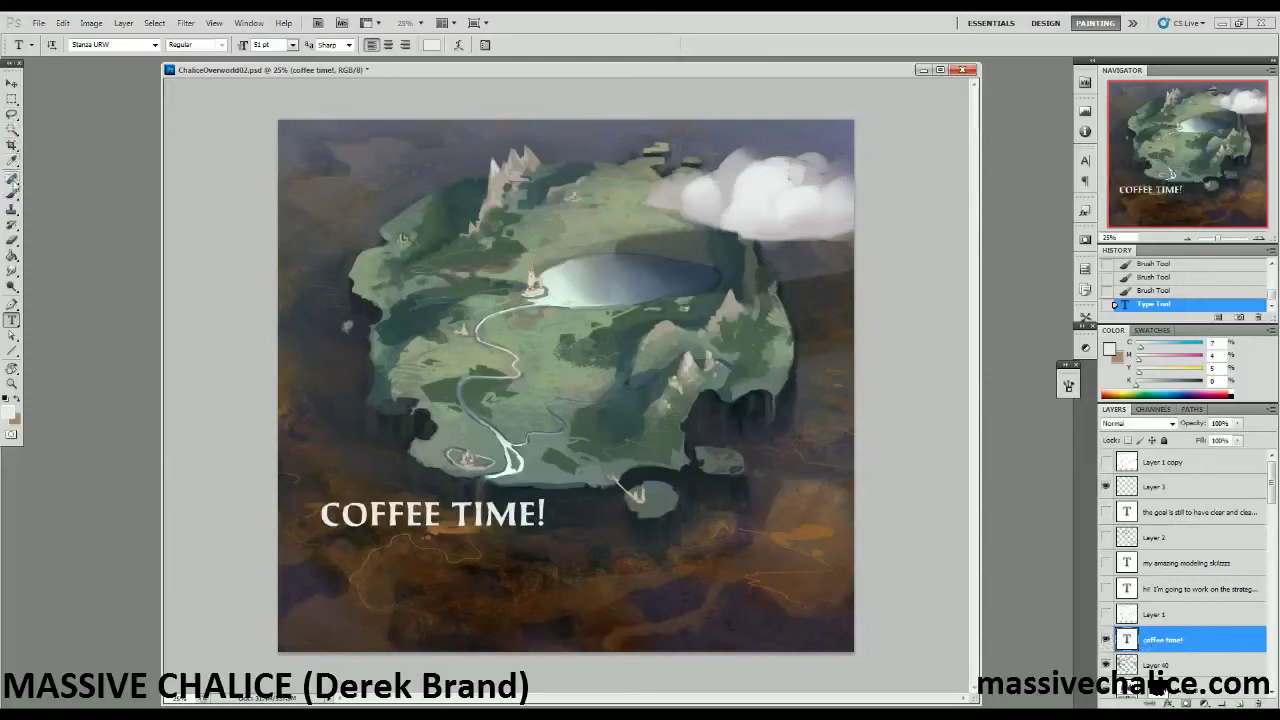
Add a second text "HEY GUYS :D" in the same style over the island's northwest and commit it.
click(13, 195)
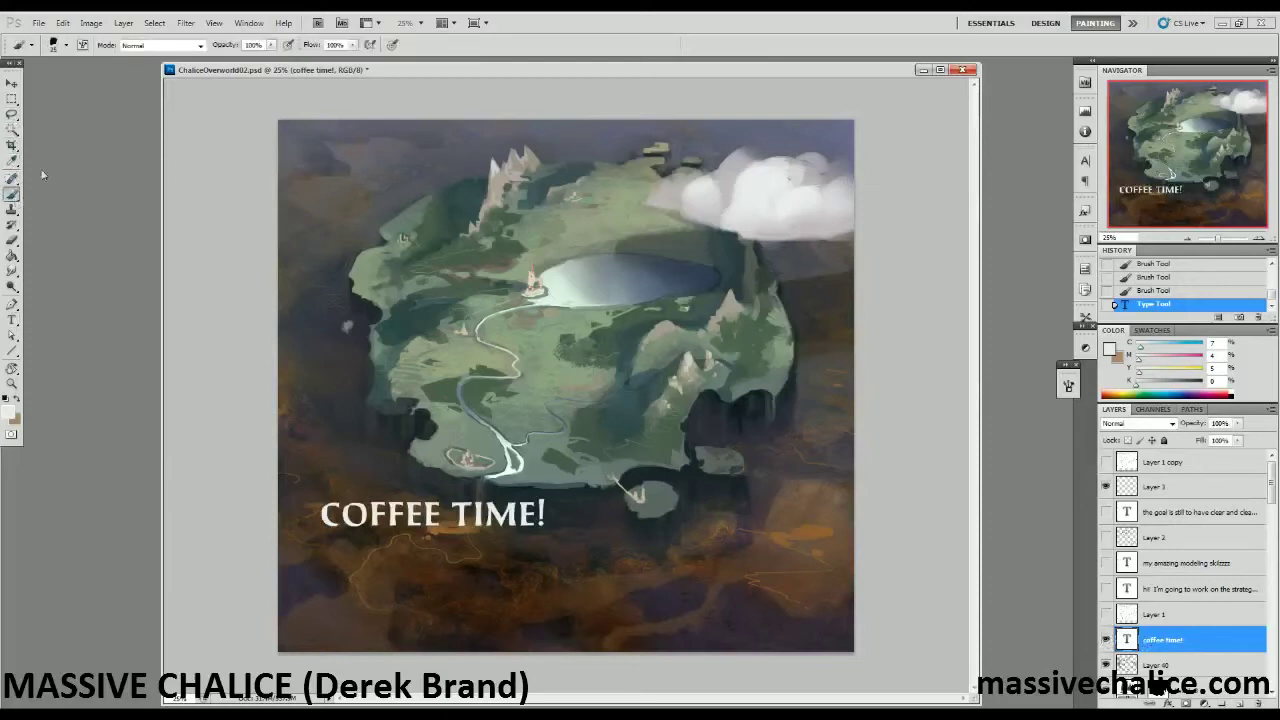
click(12, 320)
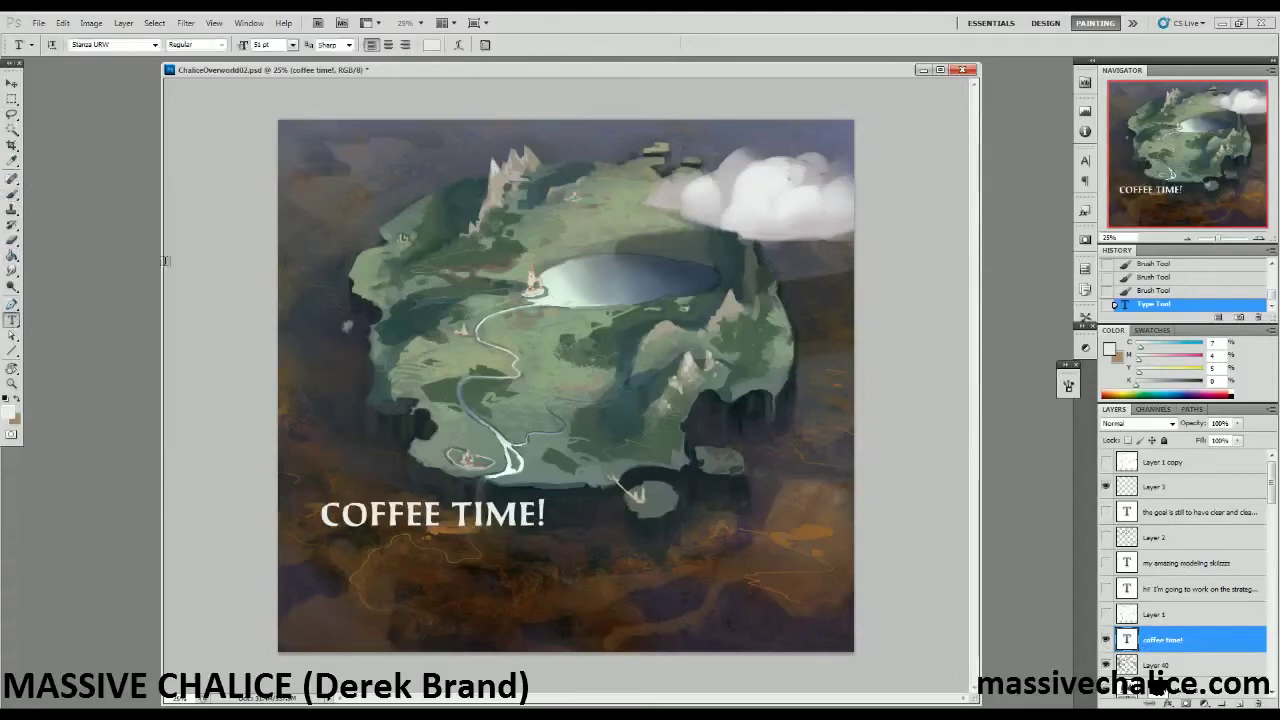
click(361, 216)
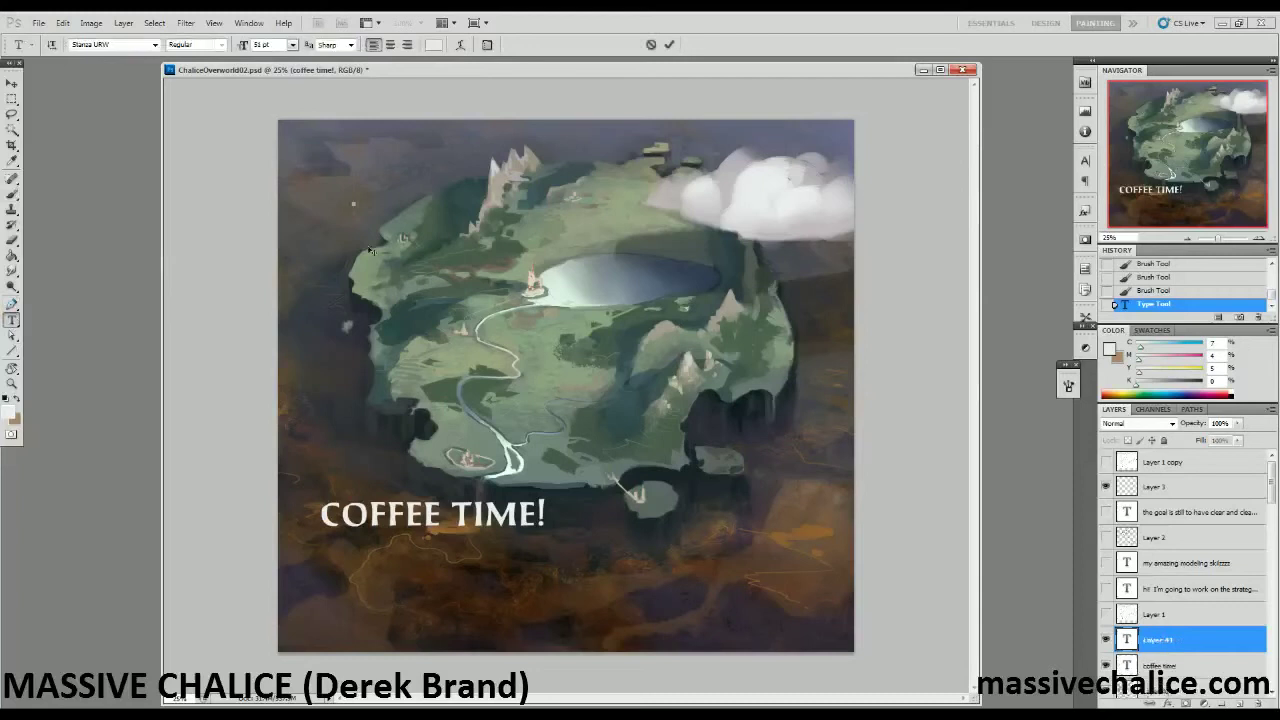
text(HEY GL)
text(YS :D)
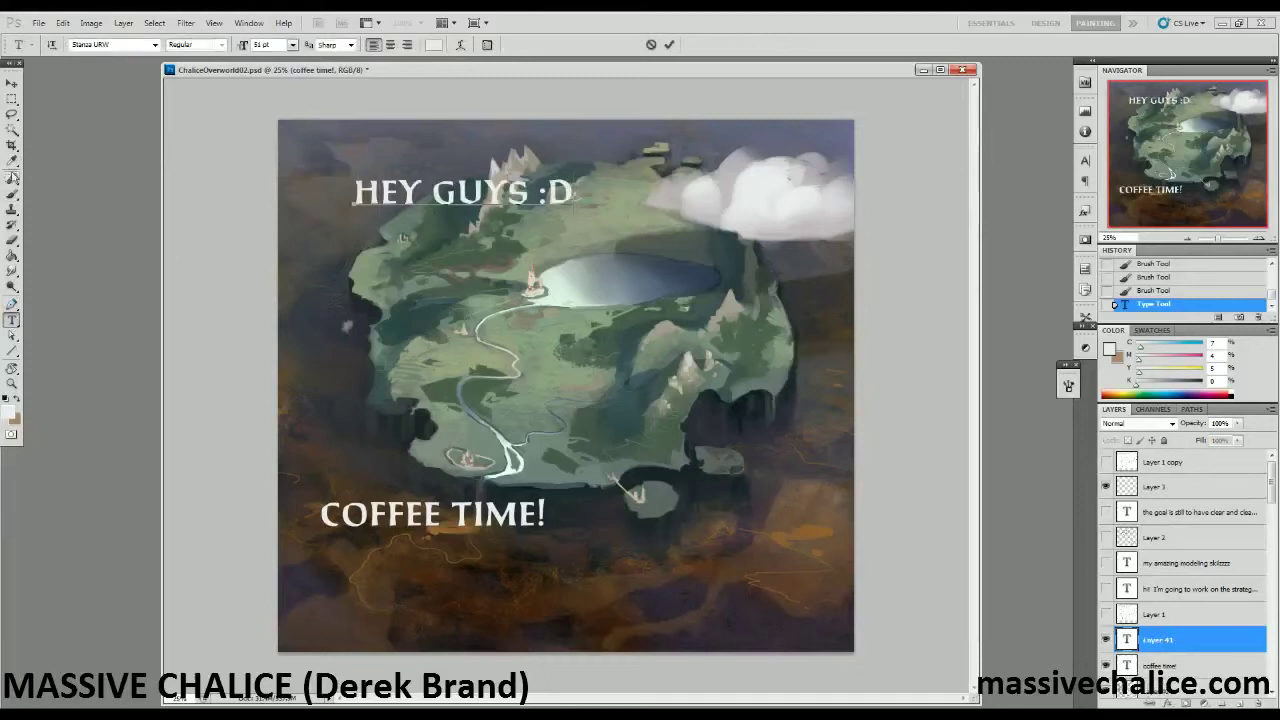
click(13, 195)
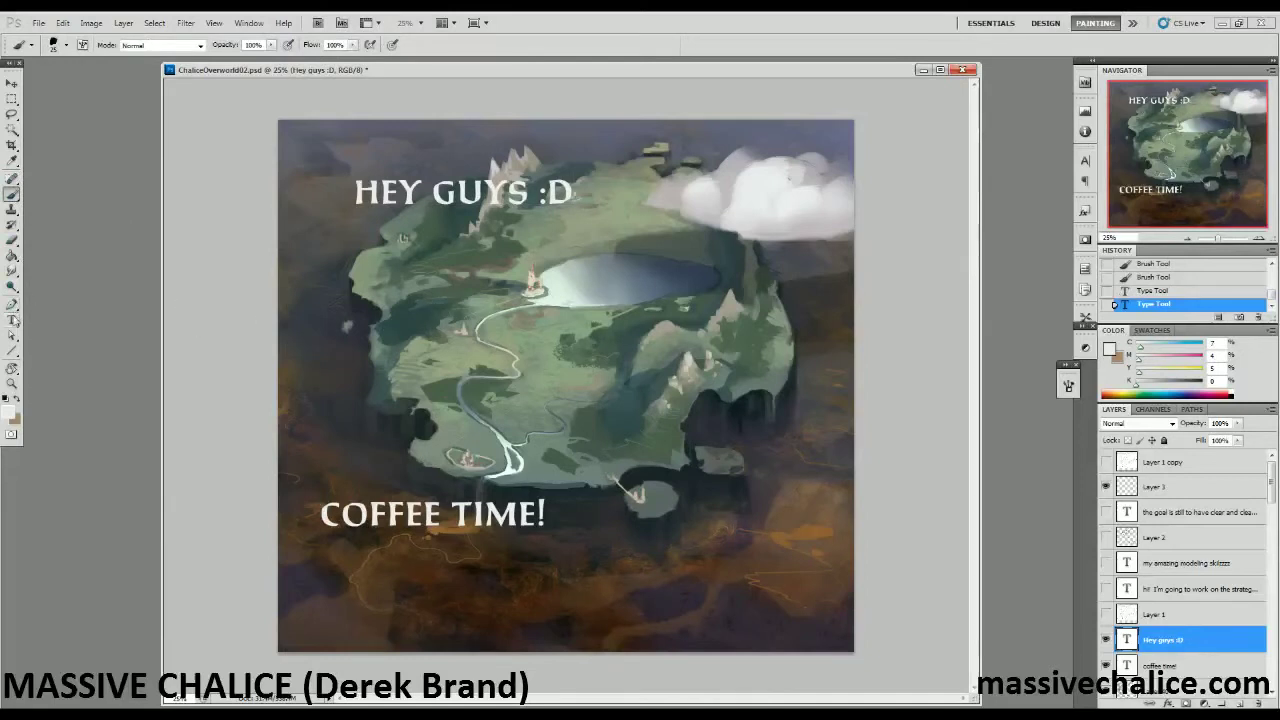
Create a new empty layer above the "HEY GUYS :D" text with the Brush tool active.
click(11, 198)
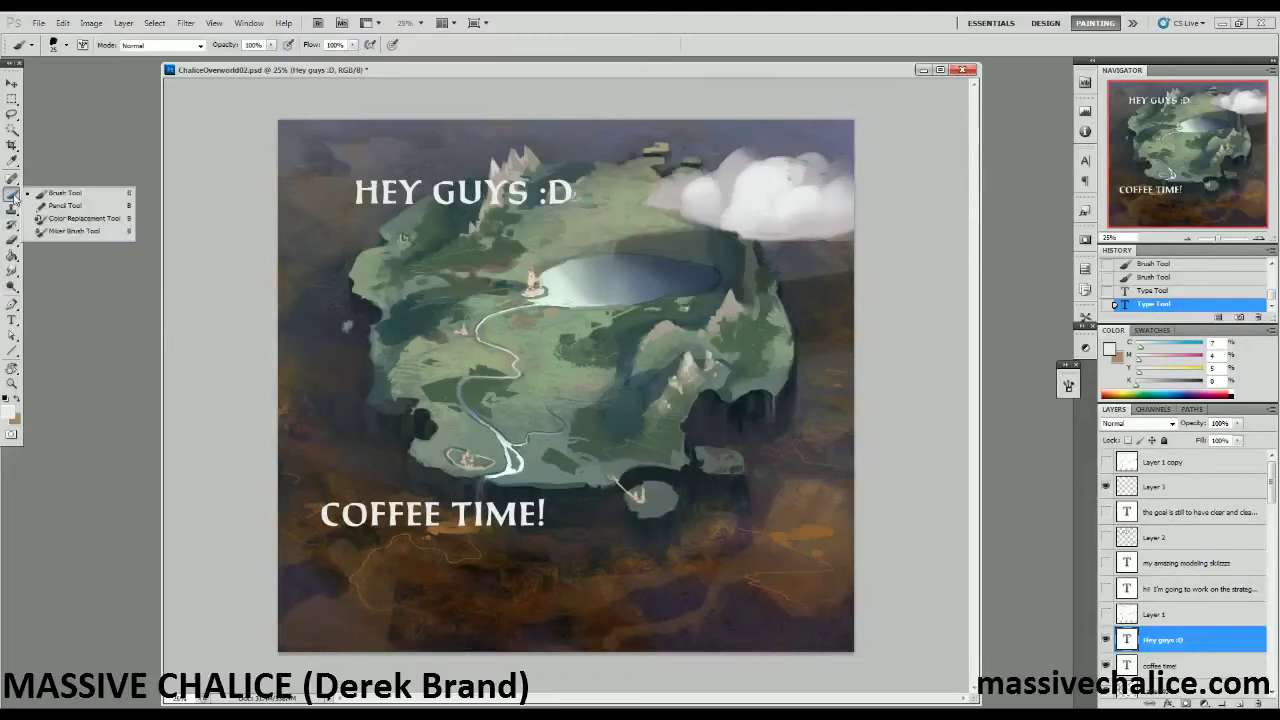
click(12, 198)
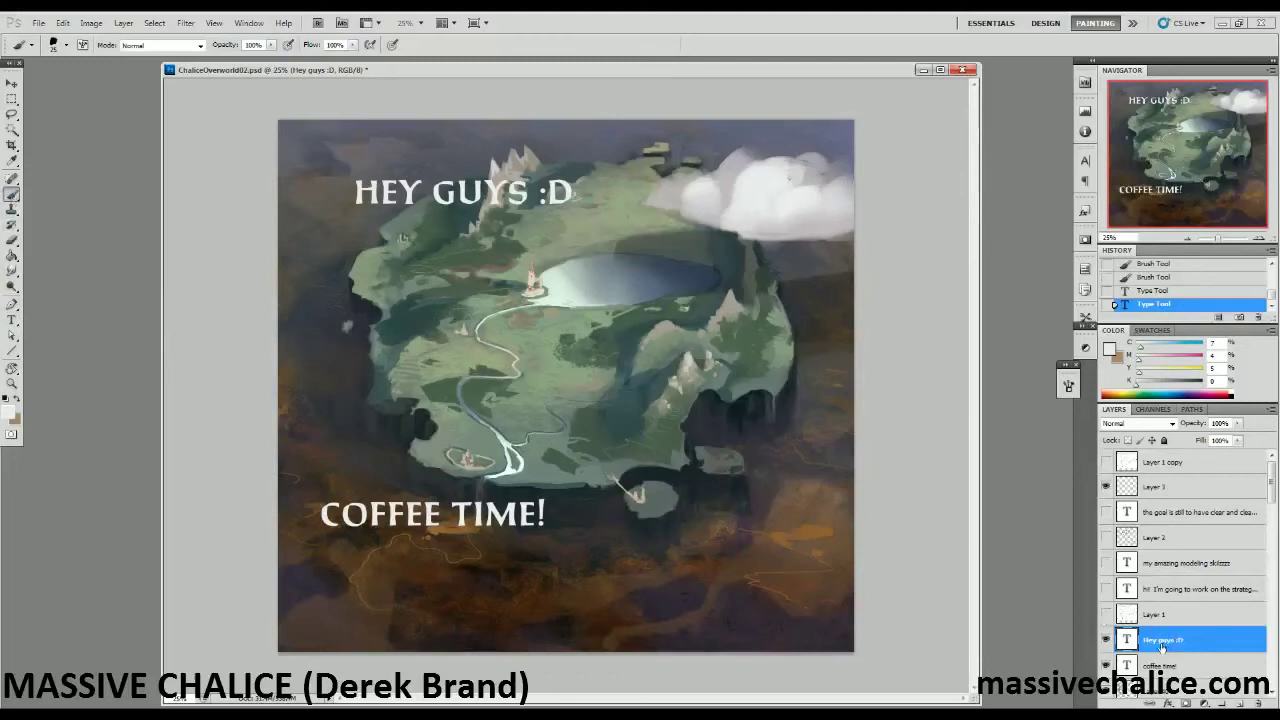
click(1243, 702)
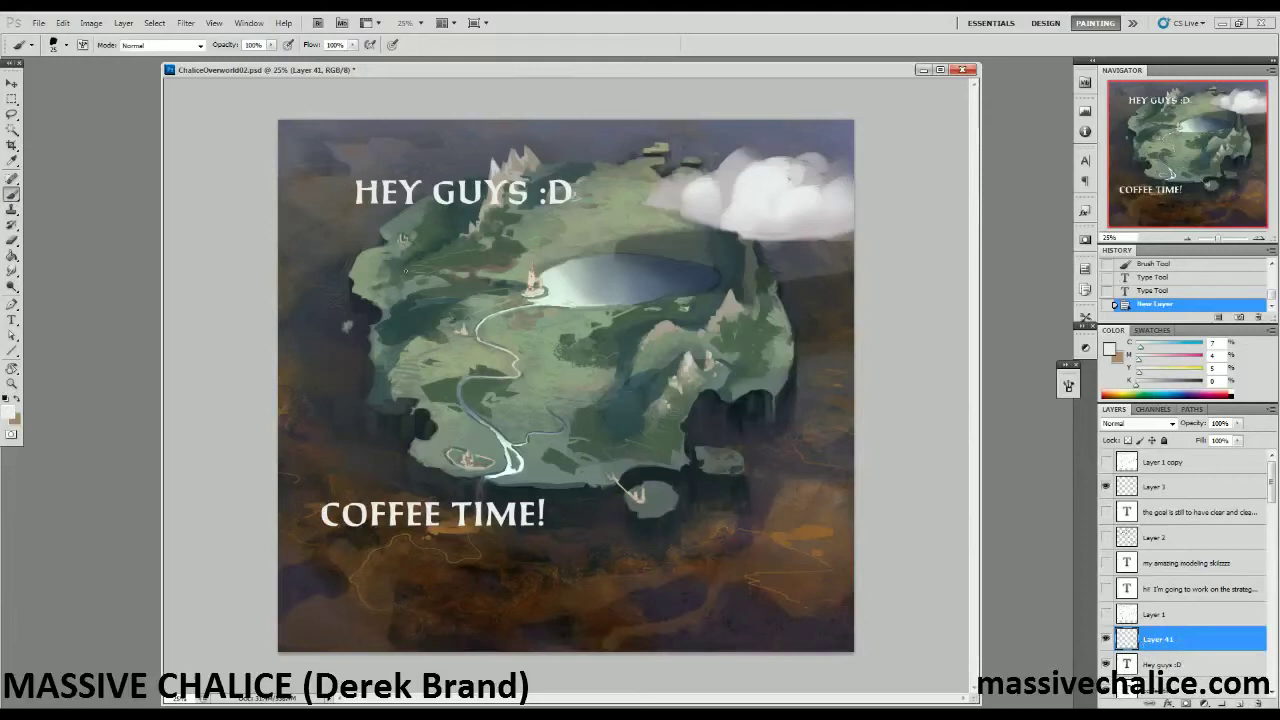
click(12, 197)
click(12, 197)
Move "HEY GUYS :D" into the painting's northwest corner and "COFFEE TIME!" down toward its lower edge, then return to the Brush tool.
click(1182, 666)
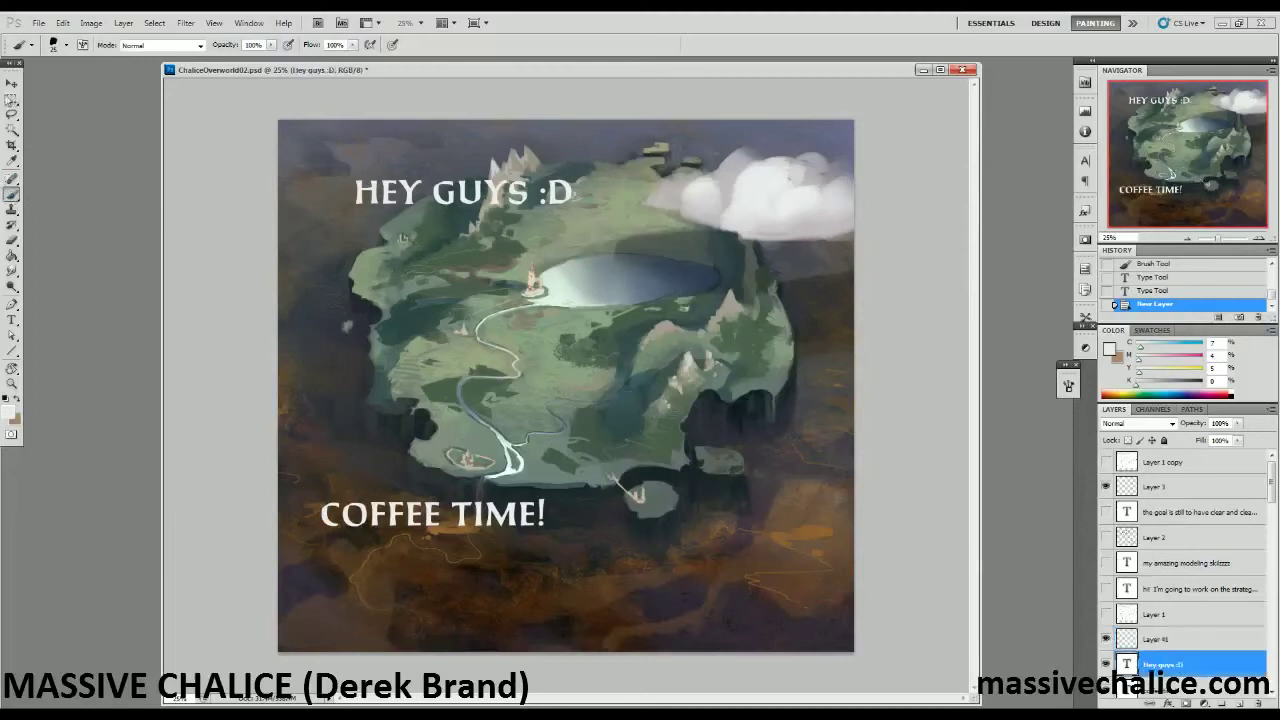
click(12, 84)
drag(452, 228, 381, 176)
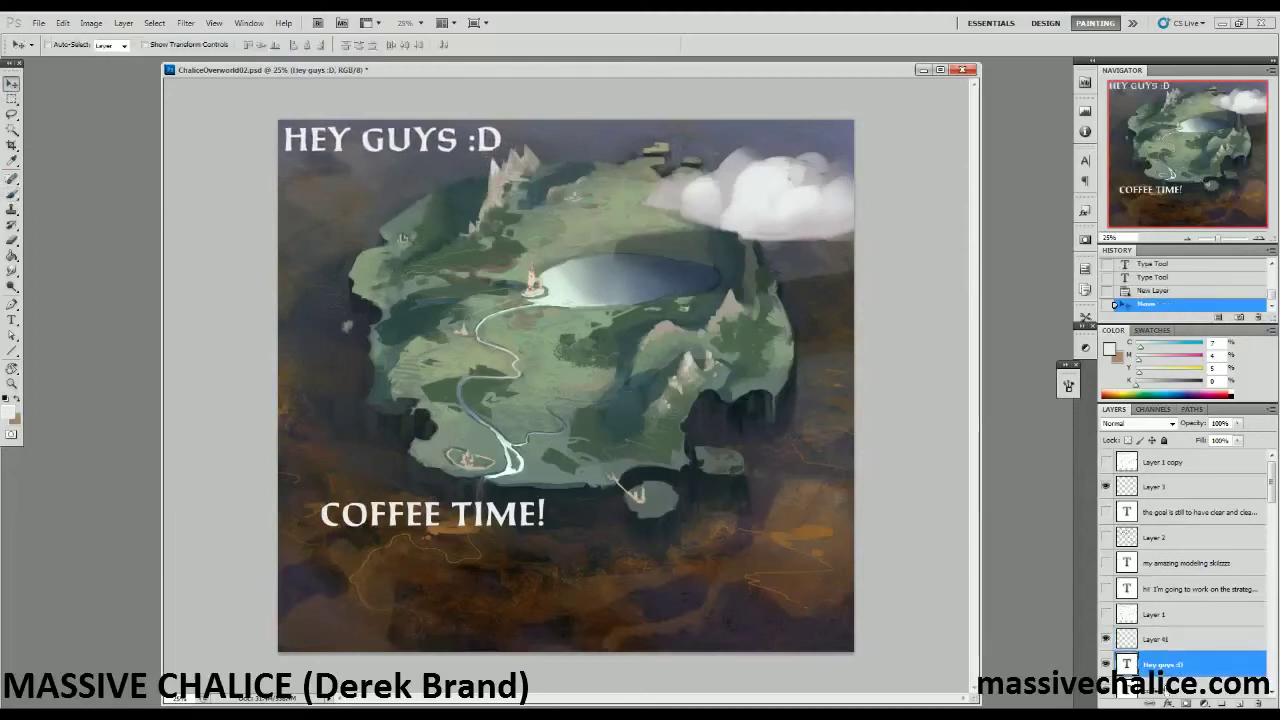
click(1164, 688)
drag(602, 538, 557, 633)
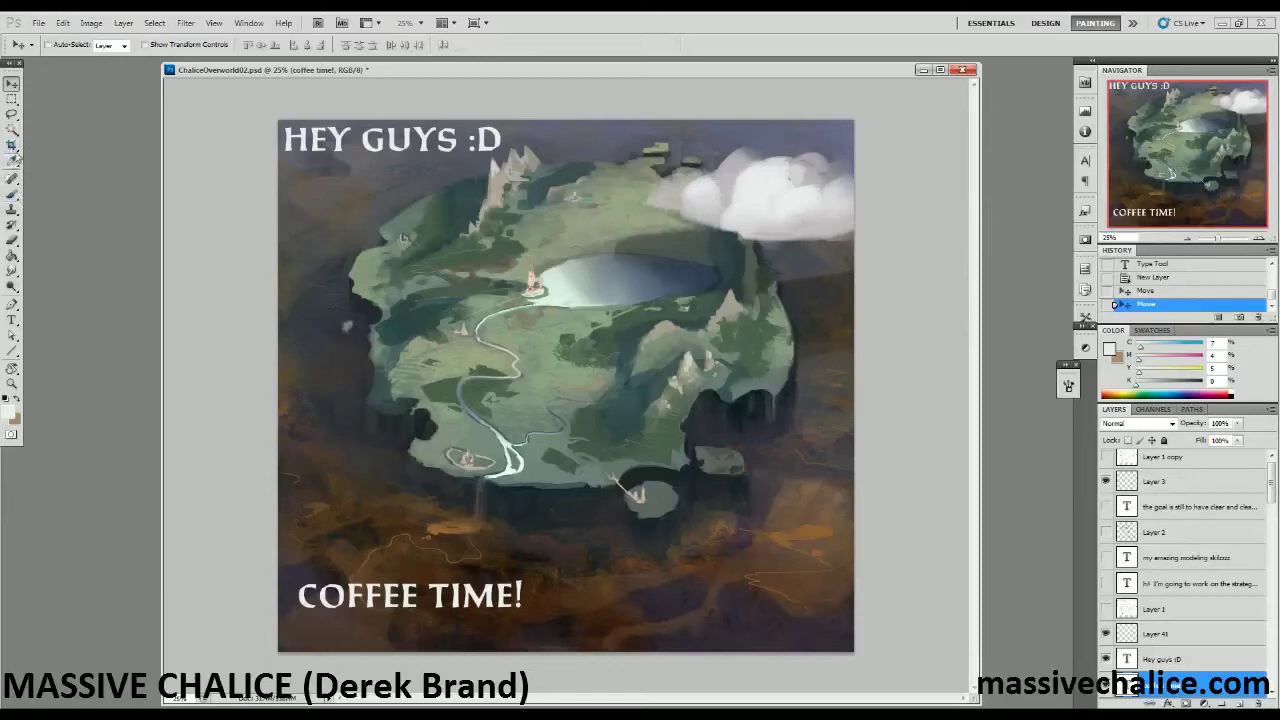
click(12, 194)
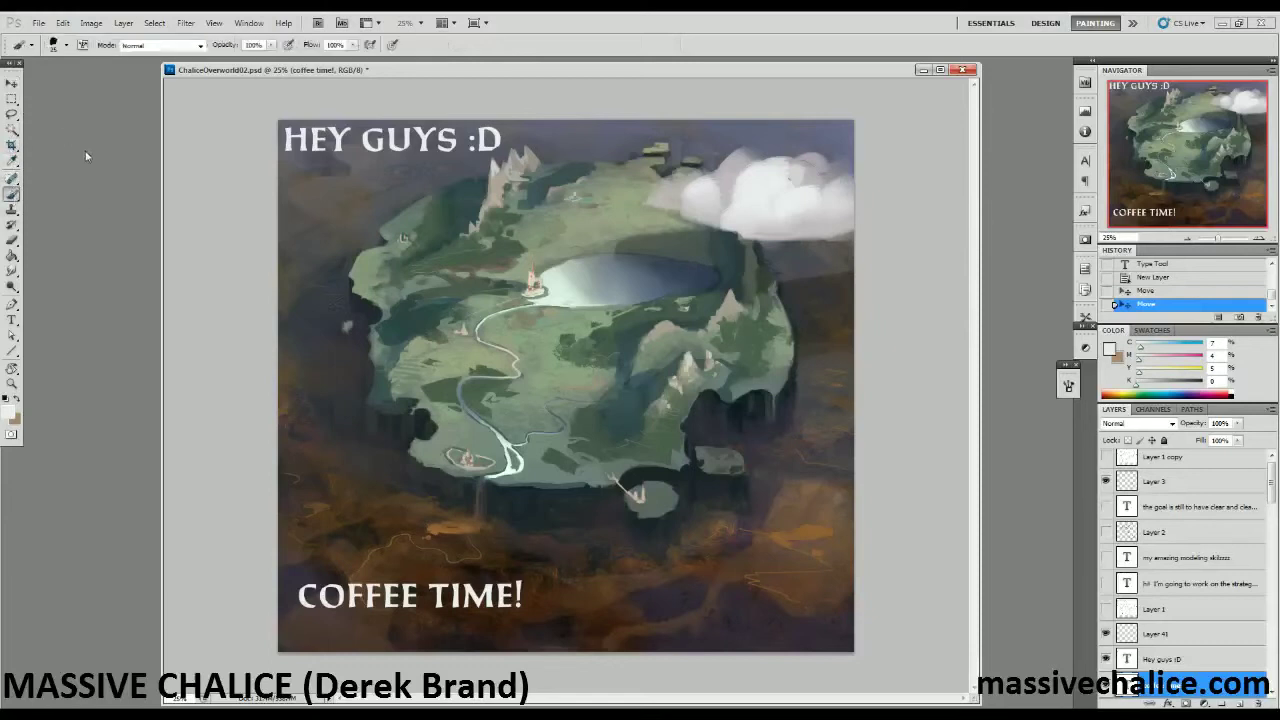
click(66, 46)
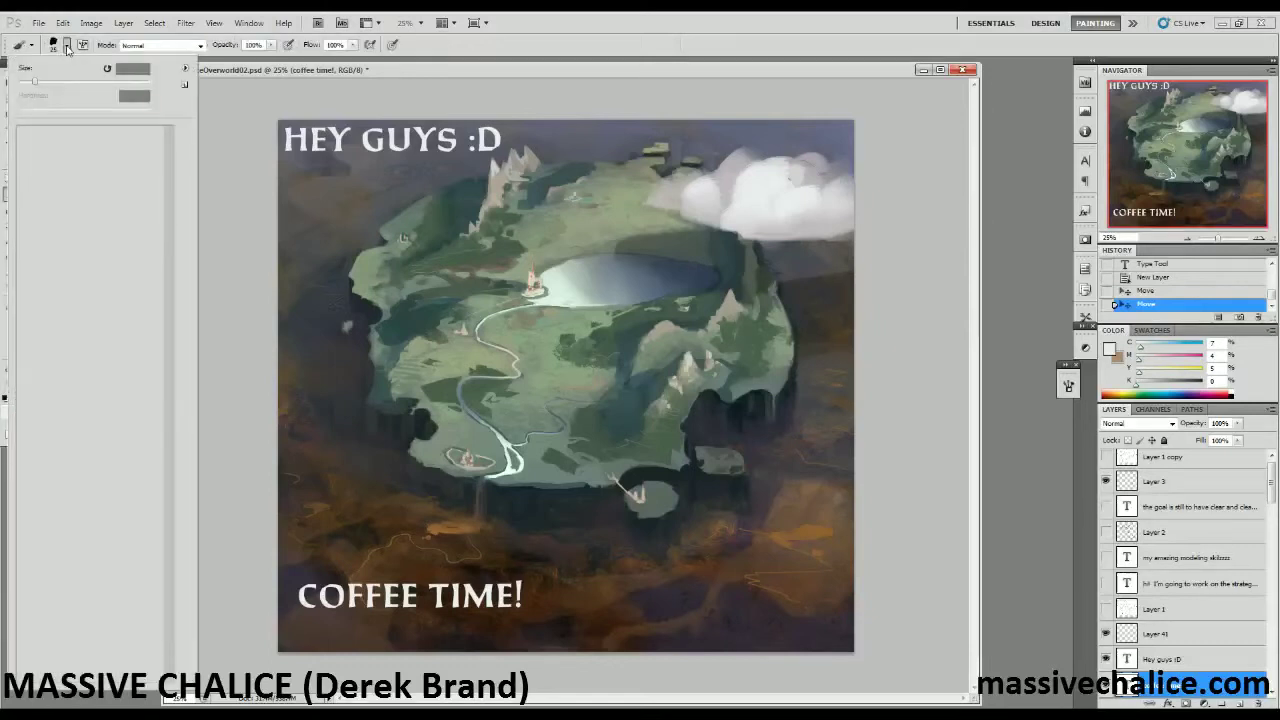
click(65, 47)
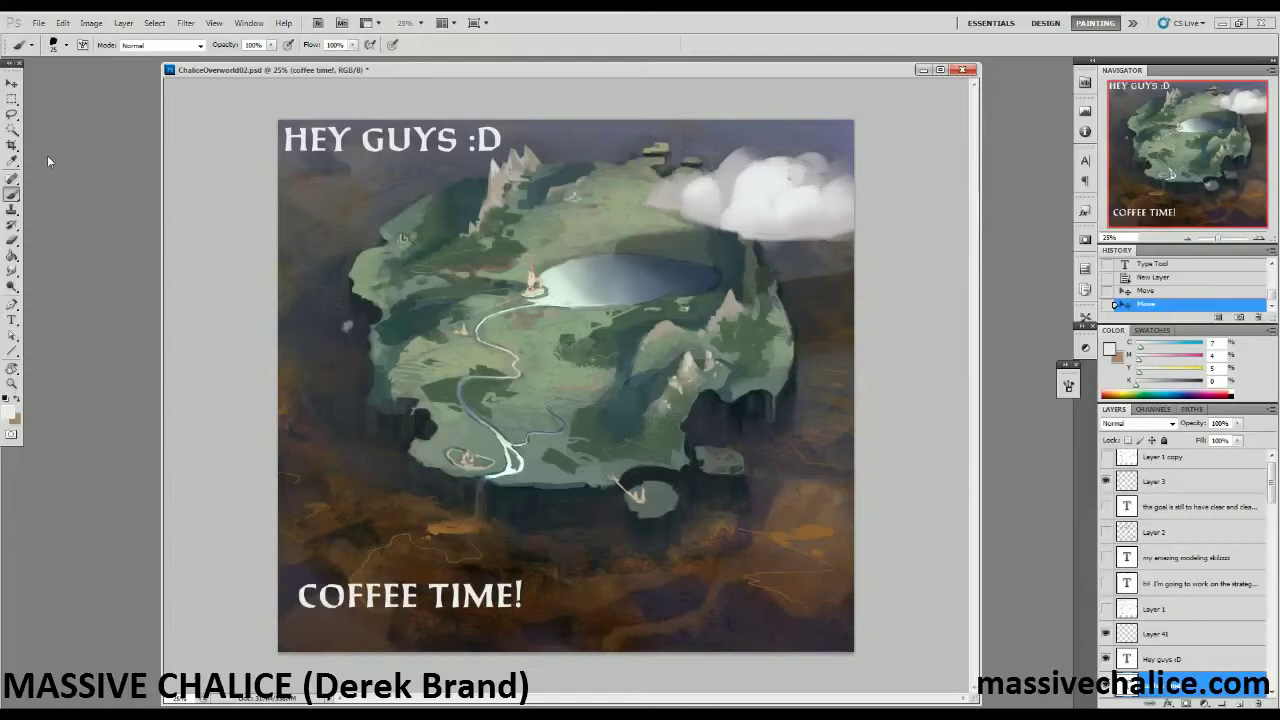
click(556, 208)
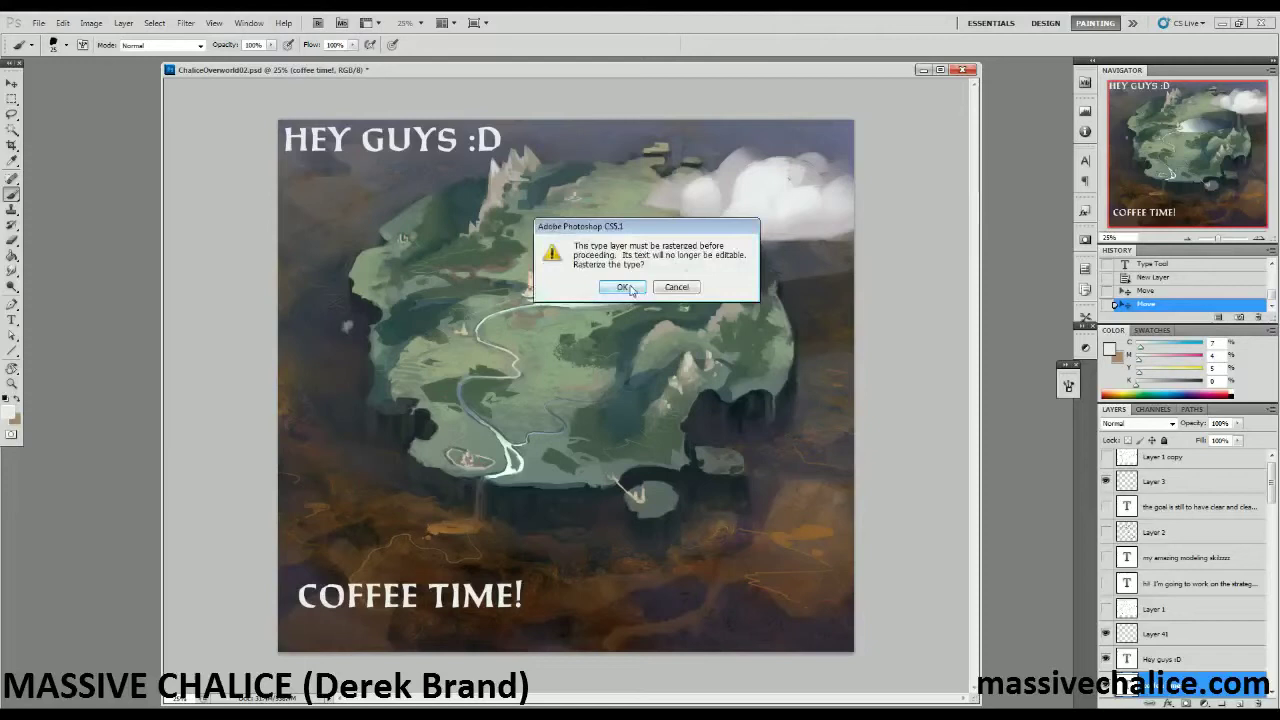
click(690, 292)
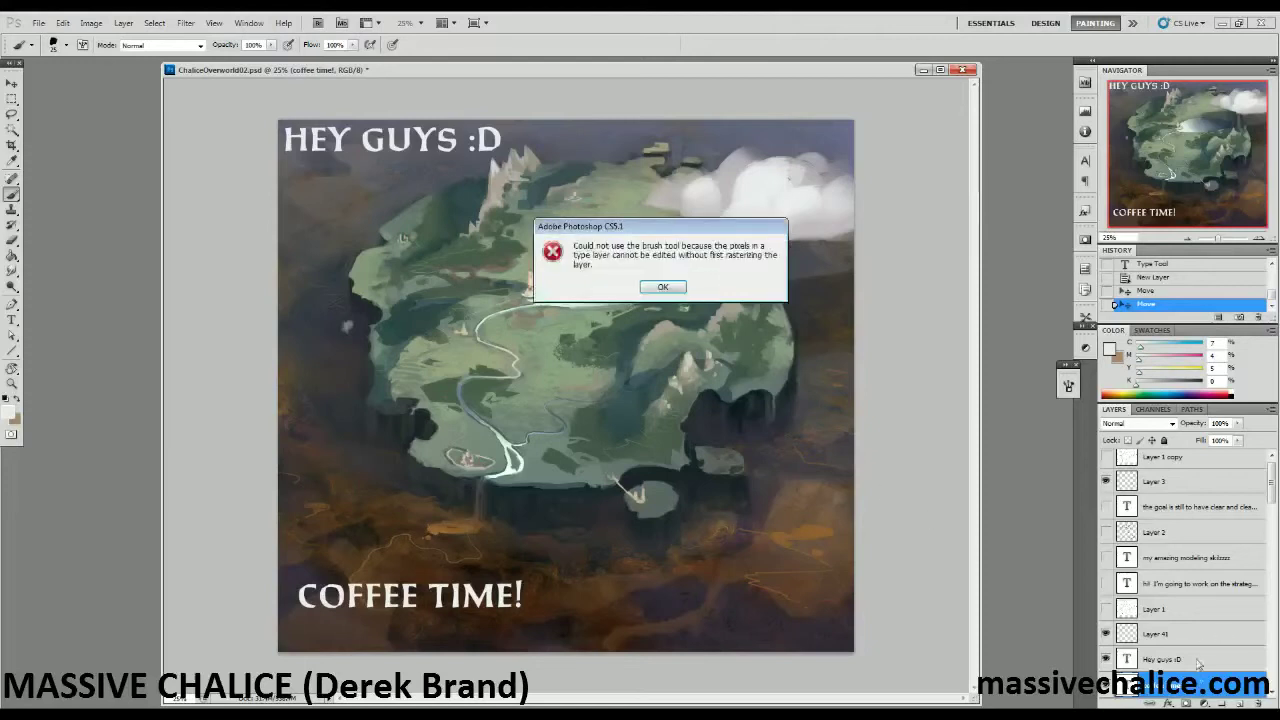
click(648, 288)
Doodle a white monster face on a new layer: two eye dots on the north plain, zigzag teeth and an outline around the lake.
click(1241, 704)
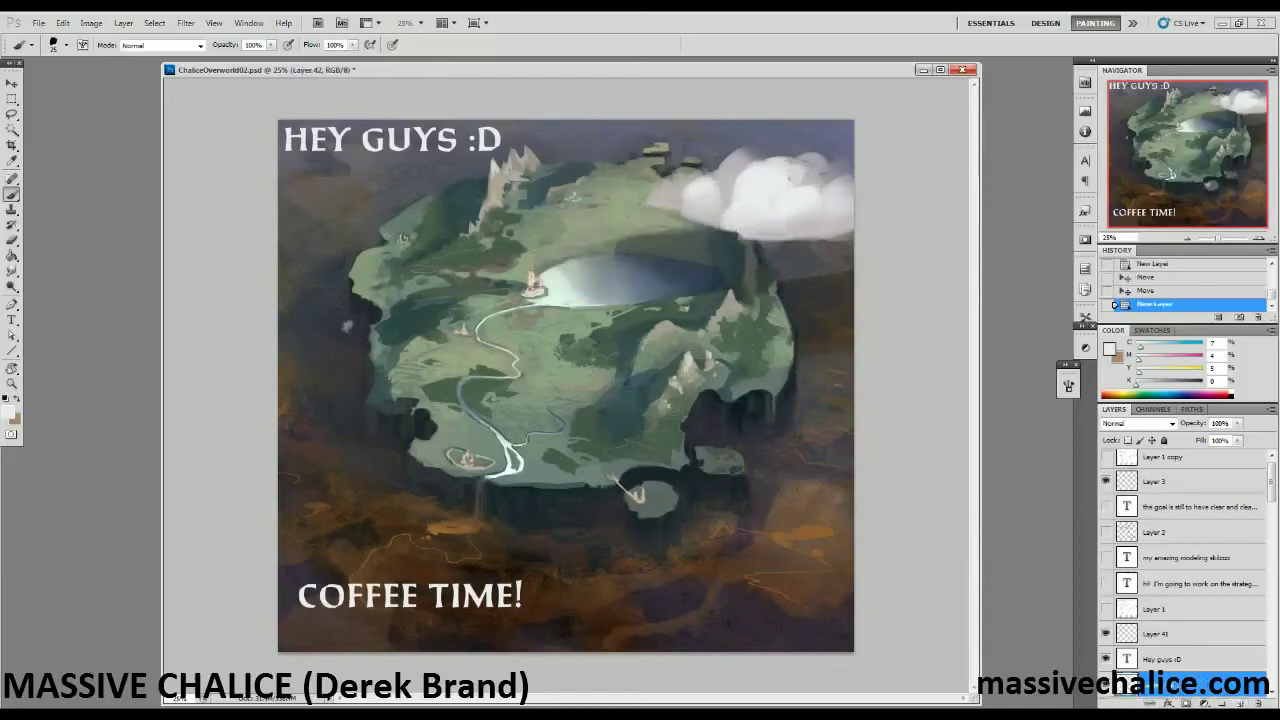
click(562, 205)
click(607, 200)
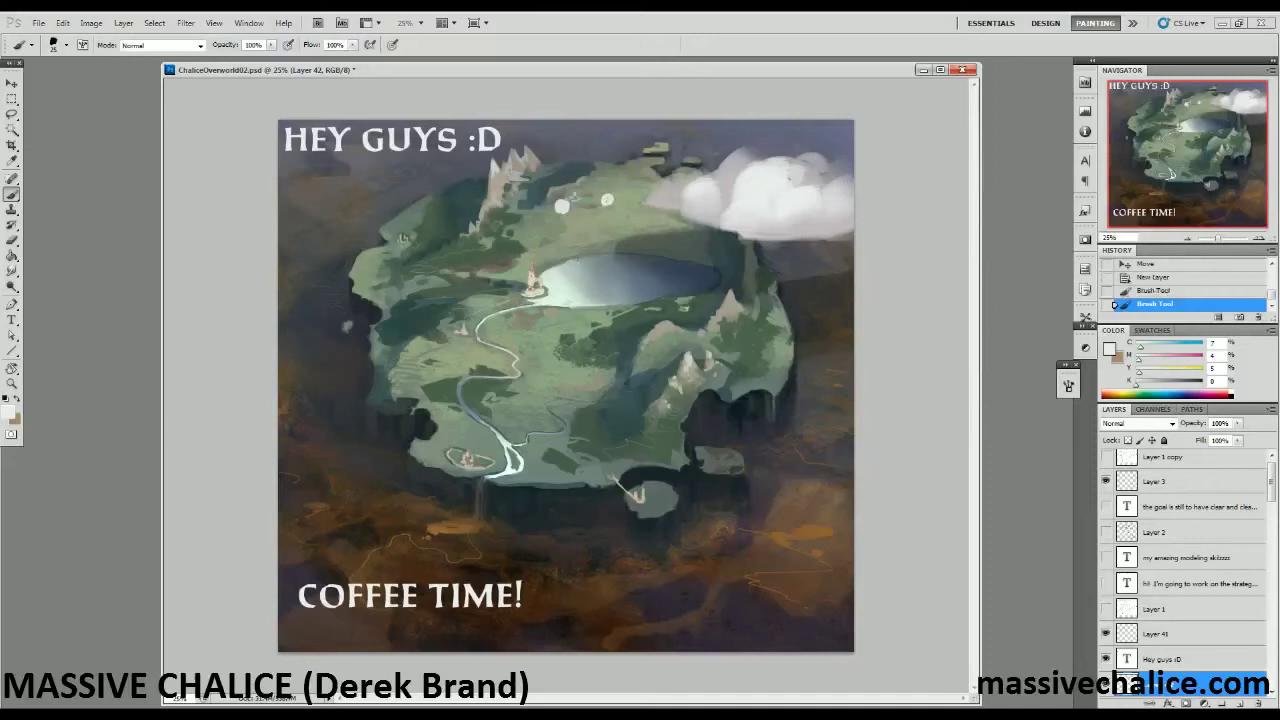
mouse_move(549, 279)
mouse_down()
mouse_move(575, 262)
mouse_move(583, 280)
mouse_move(596, 276)
mouse_move(606, 254)
mouse_move(614, 276)
mouse_move(626, 256)
mouse_move(642, 272)
mouse_move(650, 258)
mouse_move(674, 260)
mouse_up()
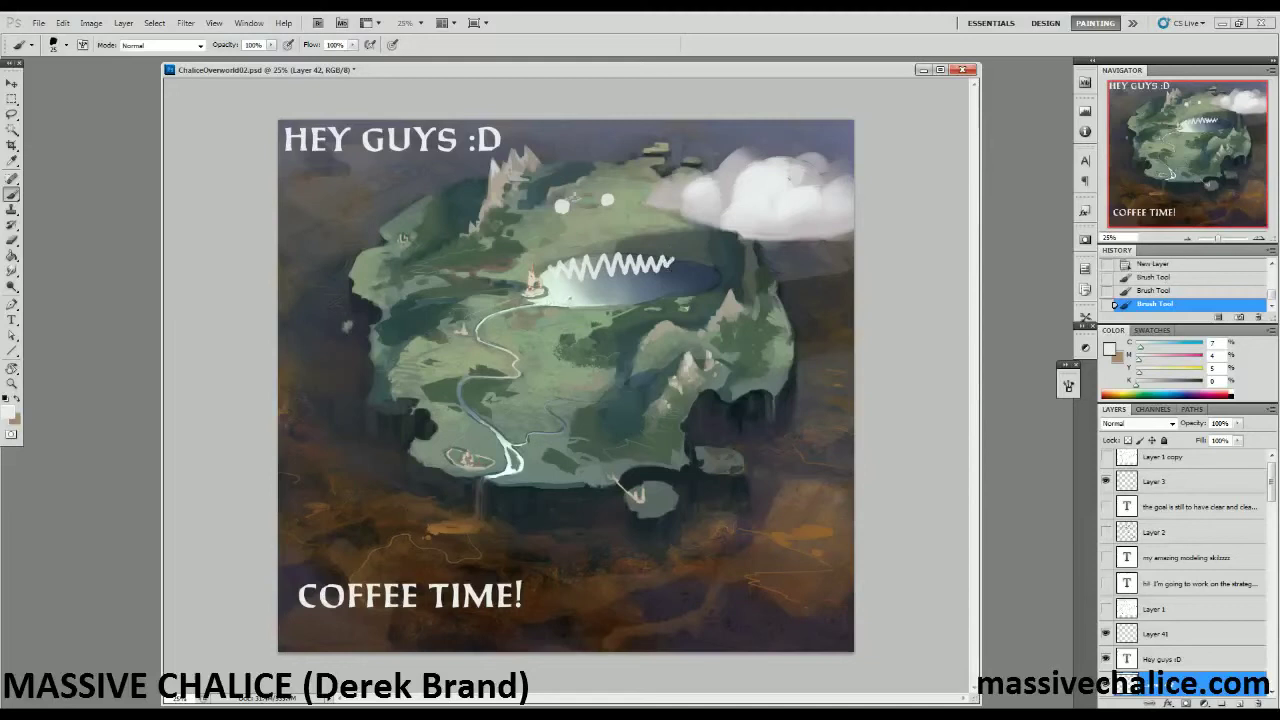
drag(578, 298, 690, 287)
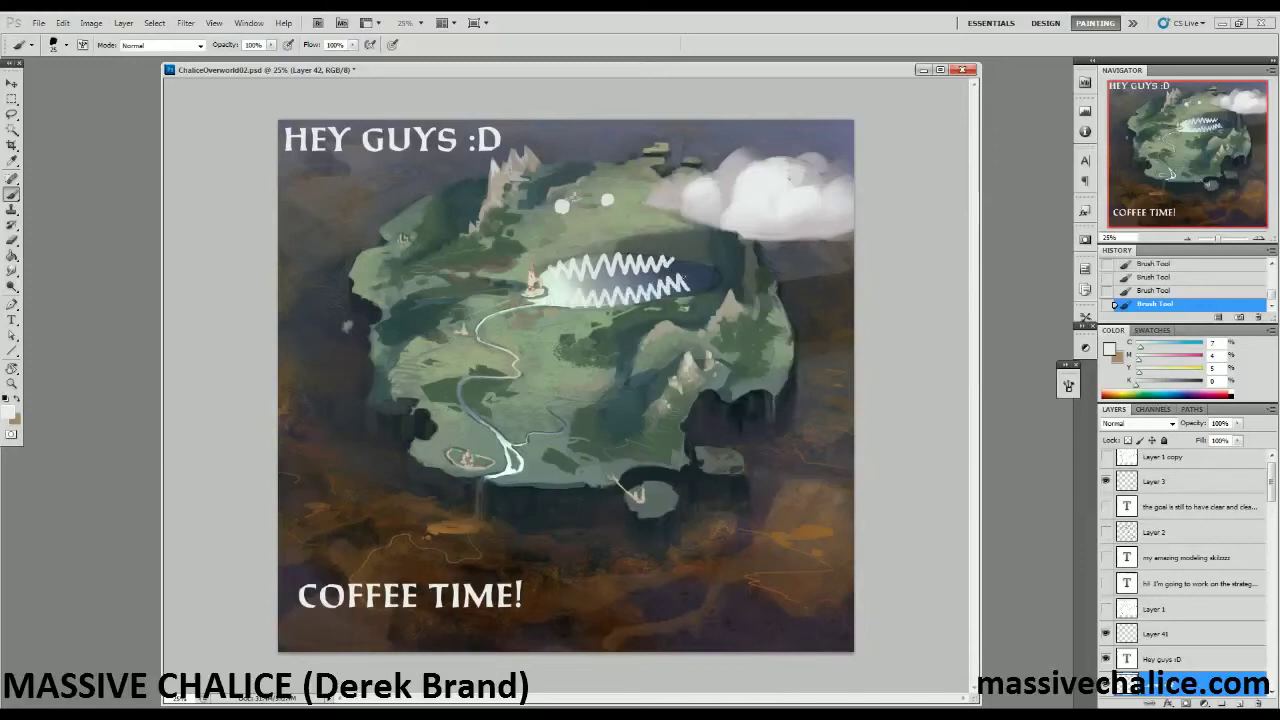
mouse_move(526, 288)
mouse_down()
mouse_move(560, 258)
mouse_move(608, 250)
mouse_move(718, 272)
mouse_move(700, 292)
mouse_move(604, 308)
mouse_move(546, 305)
mouse_move(522, 288)
mouse_up()
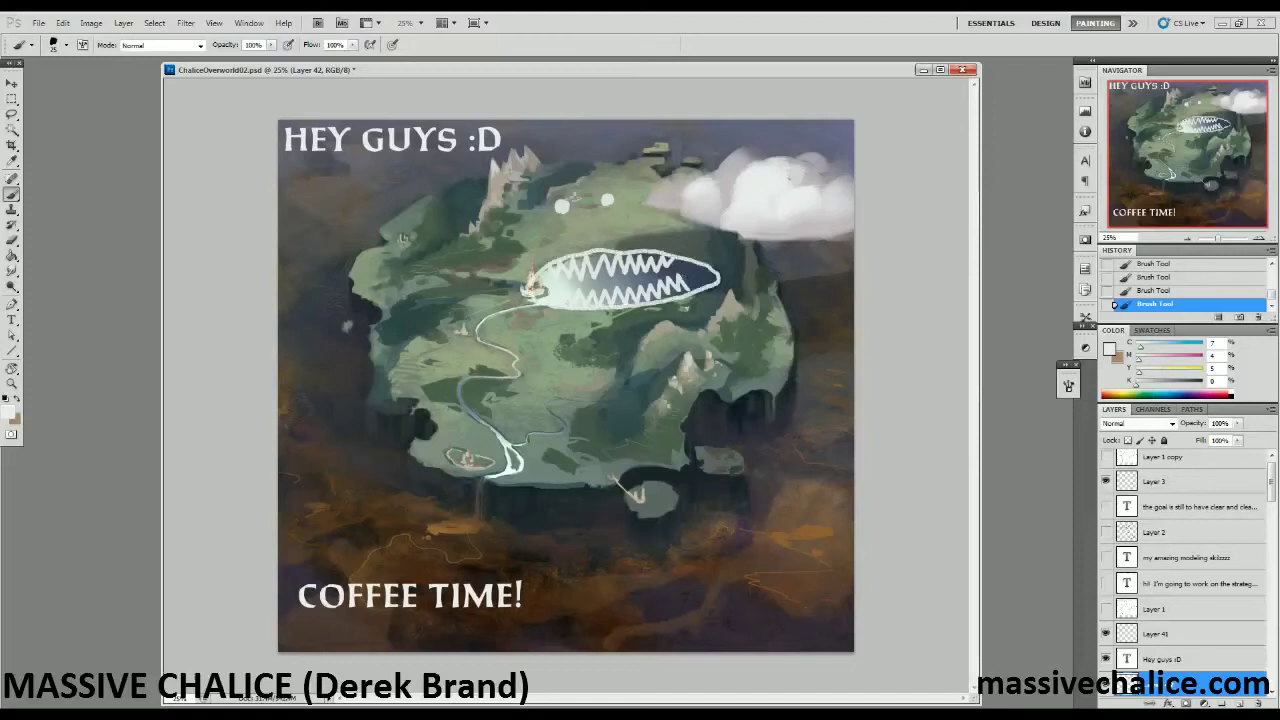
right_click(727, 239)
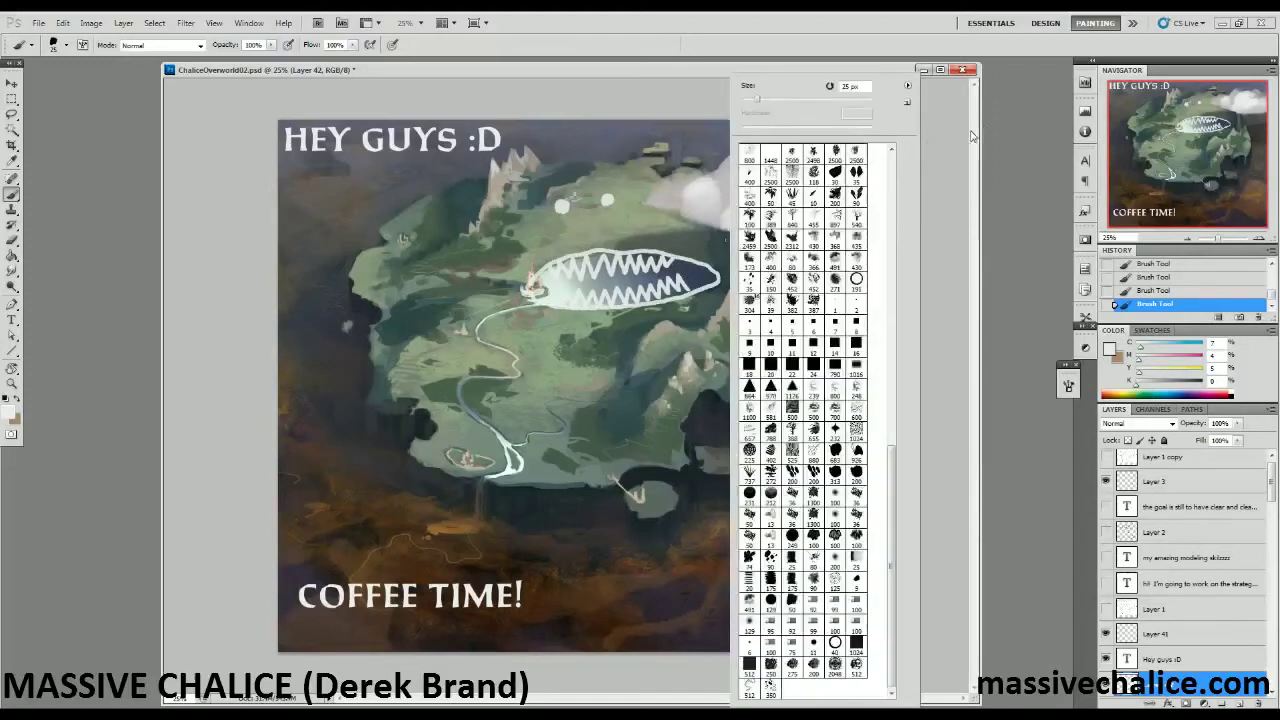
click(908, 86)
click(909, 87)
click(931, 300)
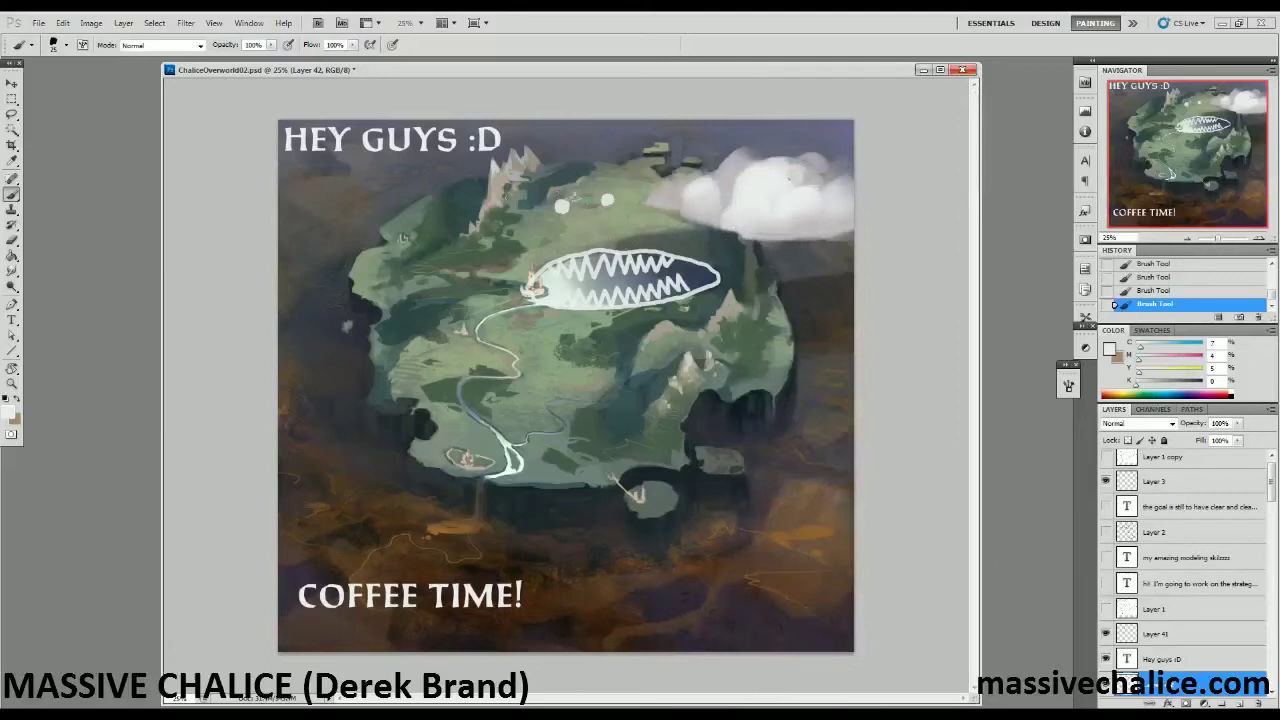
Doodle a white crown over the northern mountain peaks and label it "DEMON KING" with an arrow pointing to it.
mouse_move(486, 211)
mouse_down()
mouse_move(490, 167)
mouse_move(506, 174)
mouse_move(510, 150)
mouse_move(548, 173)
mouse_move(490, 216)
mouse_move(545, 174)
mouse_up()
mouse_move(577, 128)
mouse_down()
mouse_move(582, 150)
mouse_move(612, 146)
mouse_move(606, 132)
mouse_move(626, 122)
mouse_move(640, 142)
mouse_move(646, 127)
mouse_move(674, 144)
mouse_move(680, 122)
mouse_up()
mouse_move(596, 158)
mouse_down()
mouse_move(597, 176)
mouse_move(620, 176)
mouse_move(640, 154)
mouse_move(650, 174)
mouse_move(672, 166)
mouse_up()
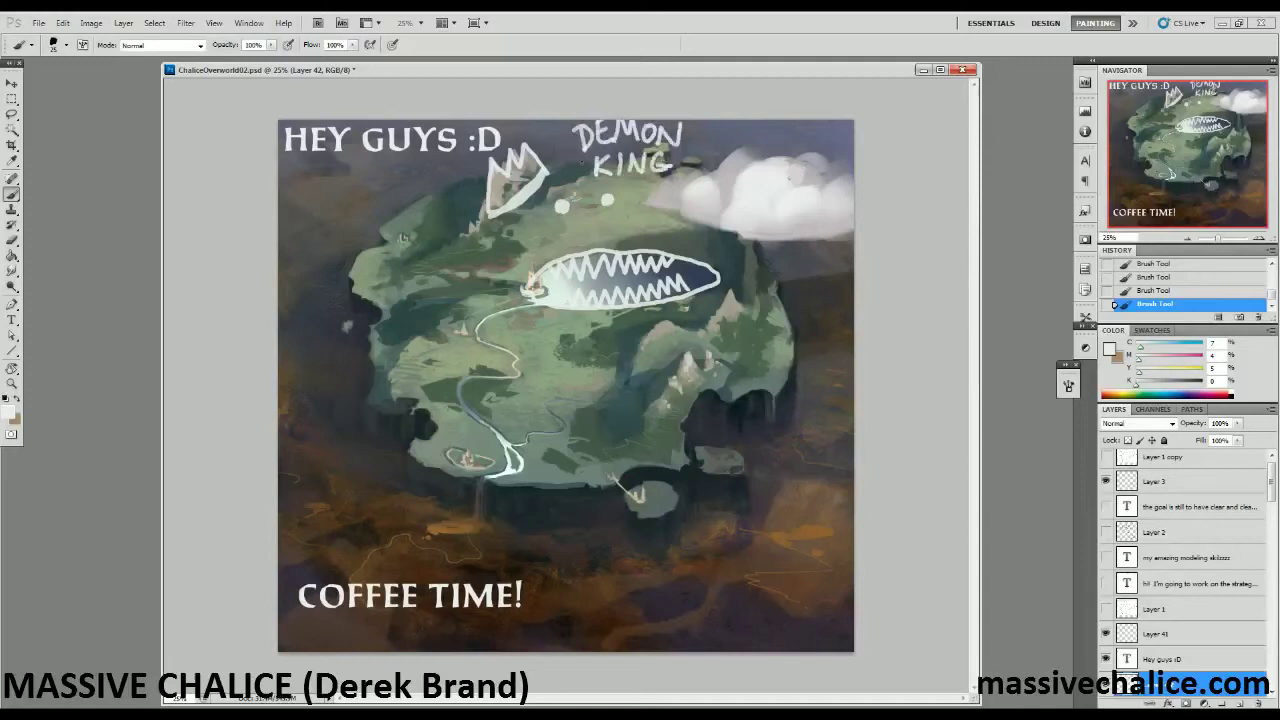
drag(576, 162, 548, 161)
drag(556, 168, 548, 160)
Scribble wavy drool lines along the river below the mouth and label them "DEMON DROOL!" with an arrow.
mouse_move(532, 300)
mouse_down()
mouse_move(480, 340)
mouse_move(518, 368)
mouse_move(466, 405)
mouse_move(505, 478)
mouse_move(512, 346)
mouse_move(512, 368)
mouse_up()
drag(510, 322, 485, 410)
mouse_move(499, 343)
mouse_down()
mouse_move(473, 378)
mouse_move(472, 410)
mouse_up()
mouse_move(525, 322)
mouse_down()
mouse_move(490, 434)
mouse_move(491, 343)
mouse_move(497, 452)
mouse_up()
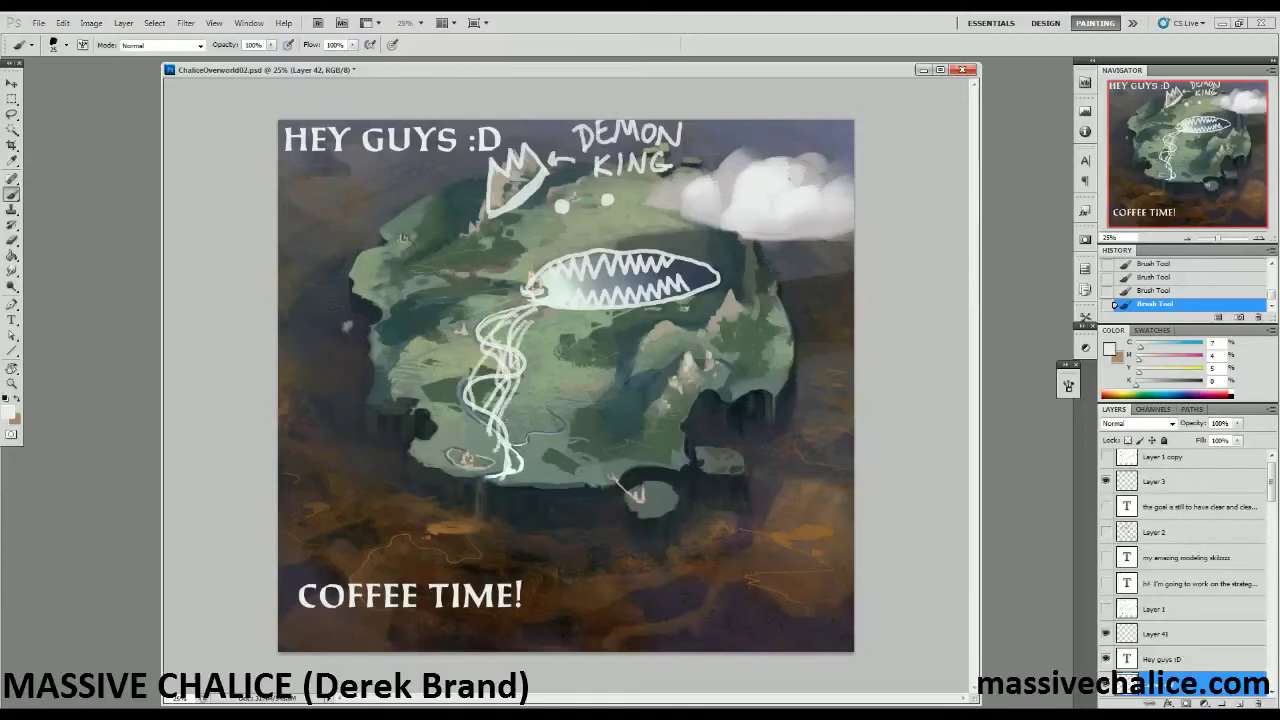
mouse_move(570, 402)
mouse_down()
mouse_move(570, 436)
mouse_move(606, 432)
mouse_move(600, 404)
mouse_move(618, 404)
mouse_move(628, 426)
mouse_move(636, 403)
mouse_move(673, 390)
mouse_up()
right_click(605, 390)
key(Escape)
mouse_move(575, 445)
mouse_down()
mouse_move(574, 472)
mouse_move(594, 472)
mouse_up()
mouse_move(594, 446)
mouse_down()
mouse_move(609, 473)
mouse_move(617, 448)
mouse_move(658, 466)
mouse_move(668, 452)
mouse_up()
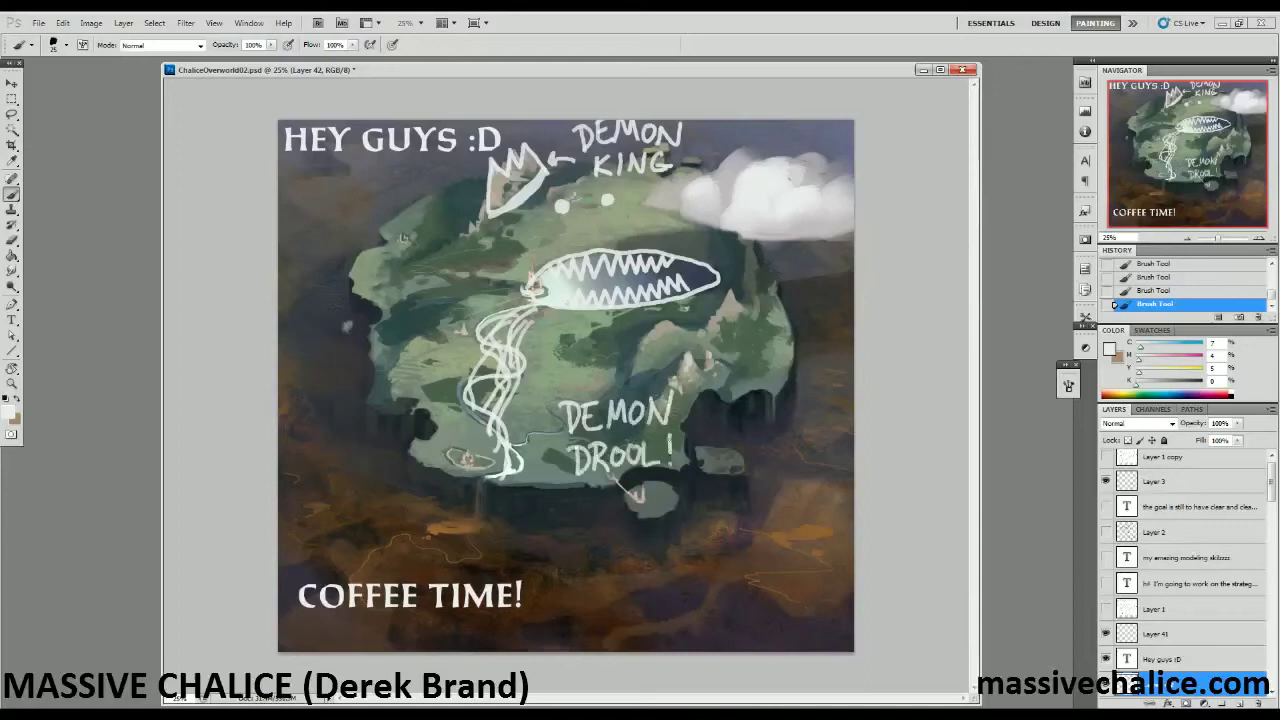
drag(556, 390, 546, 366)
Give the monster stick limbs: raised arms on the east and west coasts and two clawed legs below the south coast.
mouse_move(767, 279)
mouse_down()
mouse_move(796, 242)
mouse_move(782, 216)
mouse_up()
mouse_move(764, 281)
mouse_down()
mouse_move(786, 261)
mouse_move(791, 228)
mouse_up()
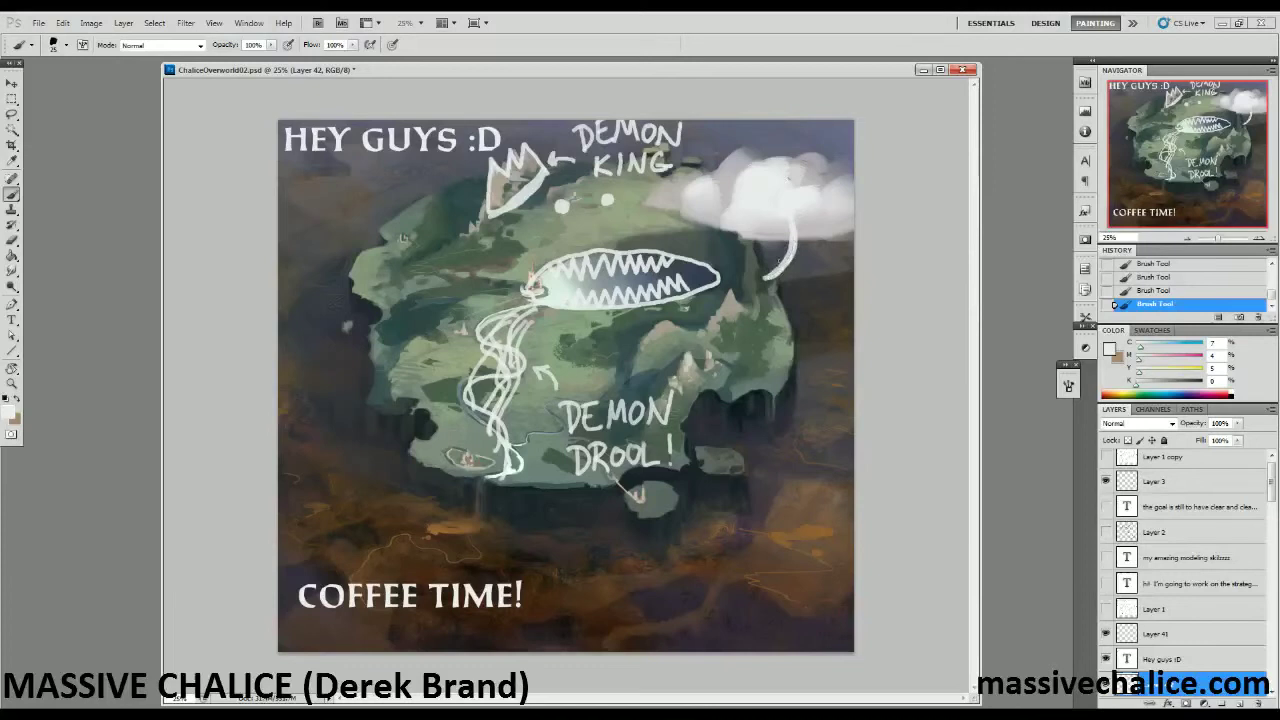
mouse_move(692, 474)
mouse_down()
mouse_move(745, 538)
mouse_move(710, 550)
mouse_up()
mouse_move(458, 478)
mouse_down()
mouse_move(433, 533)
mouse_move(418, 567)
mouse_up()
drag(434, 537, 441, 570)
mouse_move(376, 310)
mouse_down()
mouse_move(334, 294)
mouse_move(327, 226)
mouse_move(349, 180)
mouse_move(368, 208)
mouse_up()
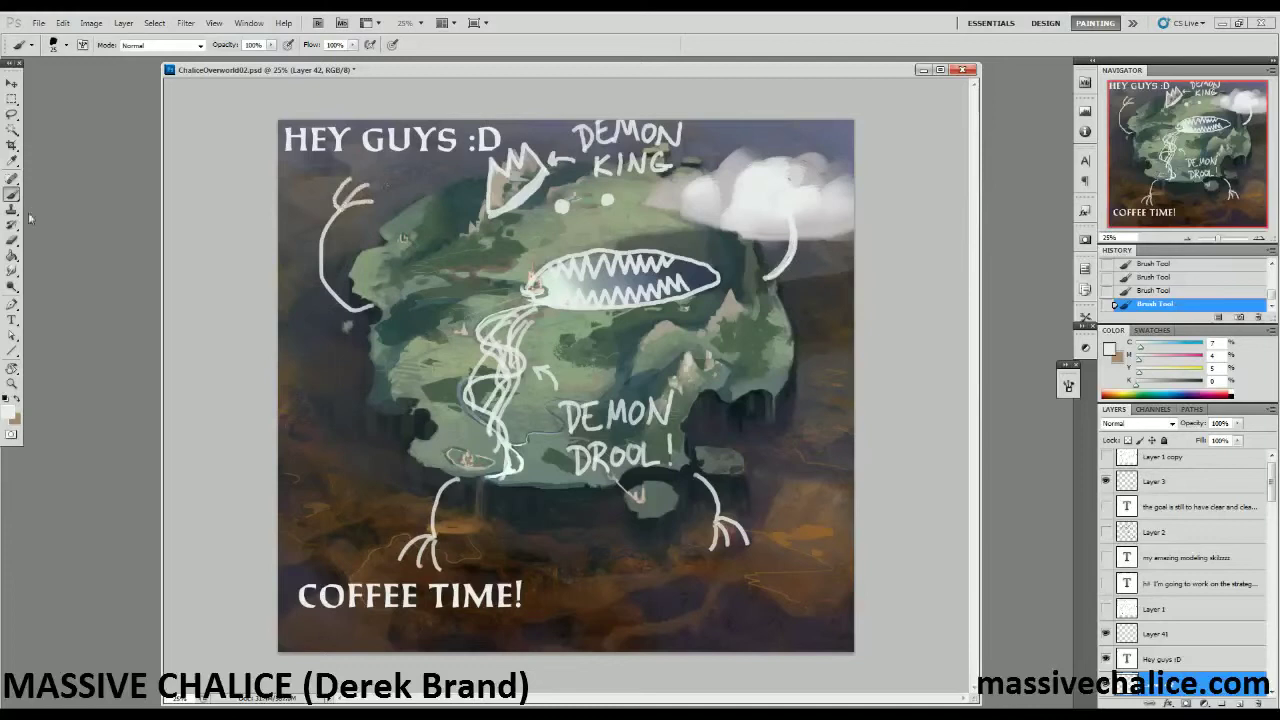
Erase the raised east arm and redraw it hanging down from the east coast with a clawed hand.
click(12, 241)
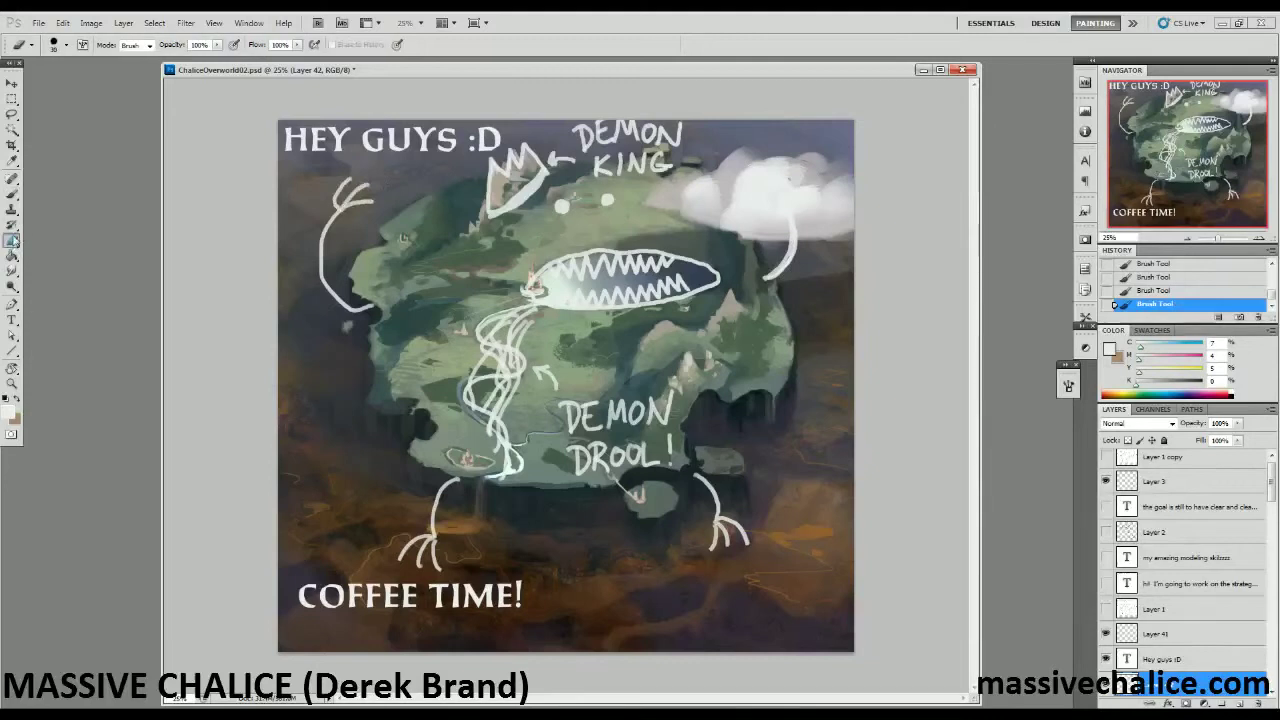
drag(772, 272, 795, 241)
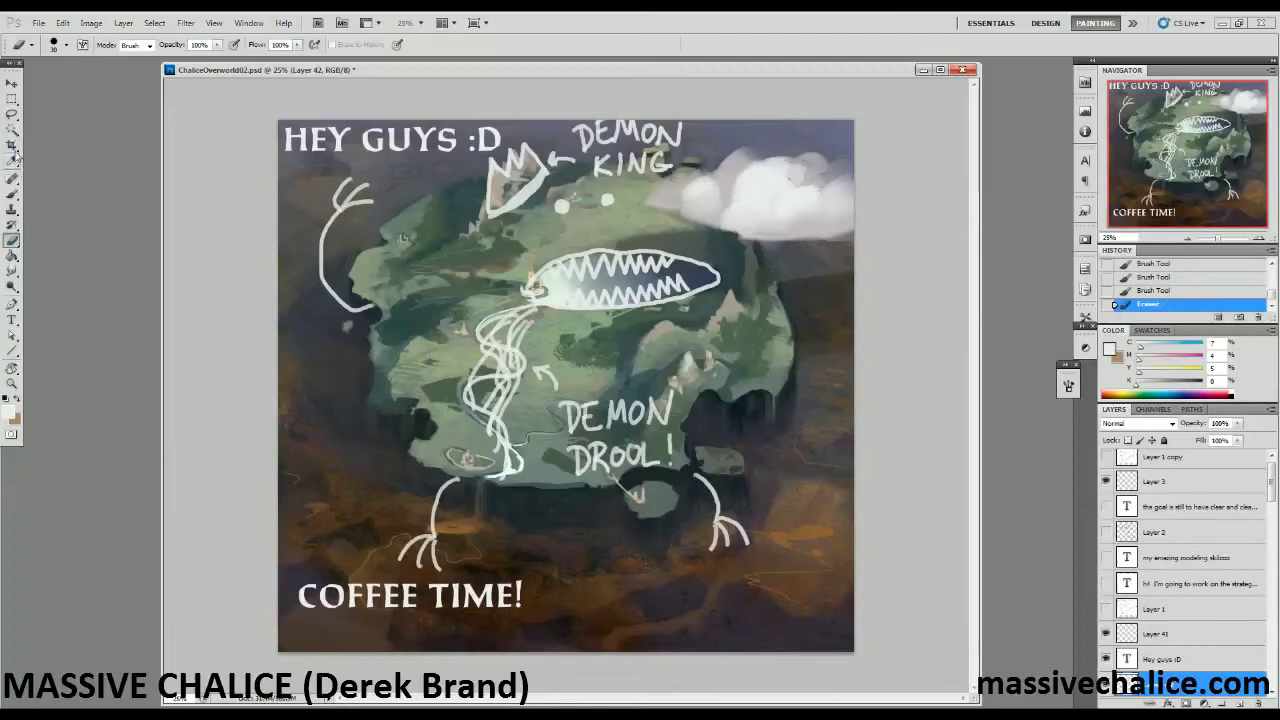
click(14, 194)
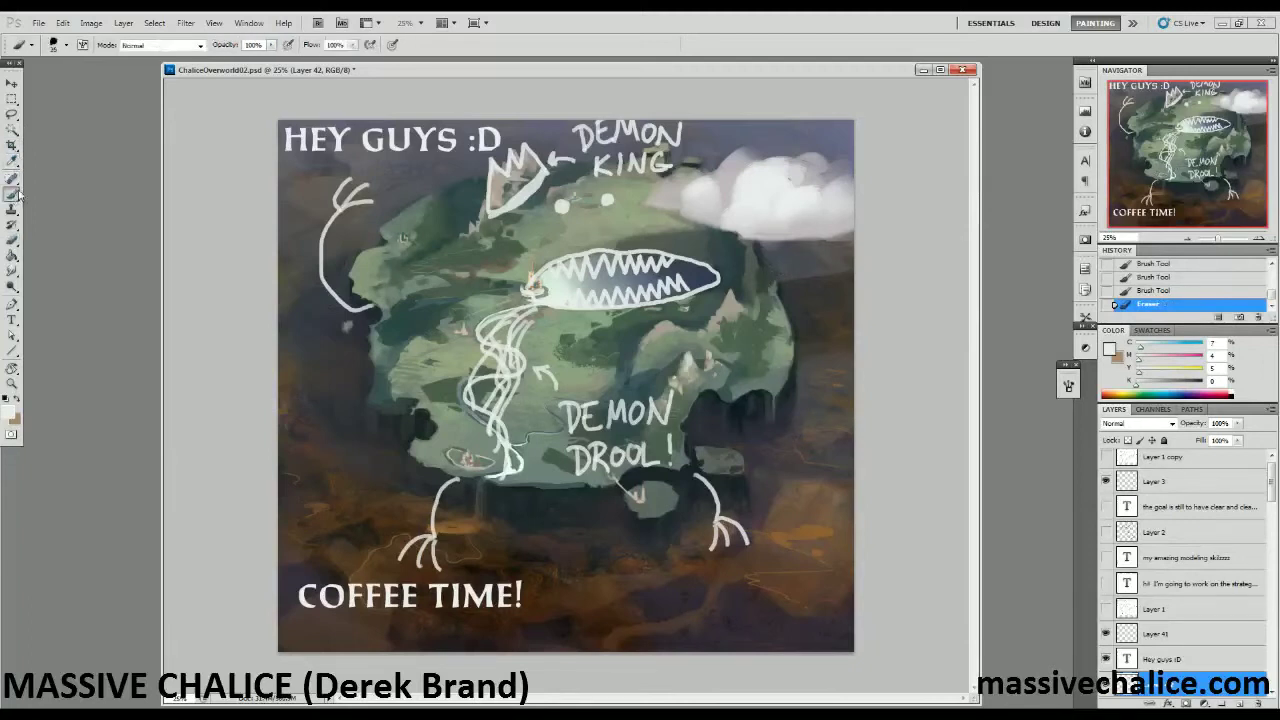
mouse_move(768, 282)
mouse_down()
mouse_move(813, 291)
mouse_move(811, 334)
mouse_move(828, 351)
mouse_move(796, 370)
mouse_up()
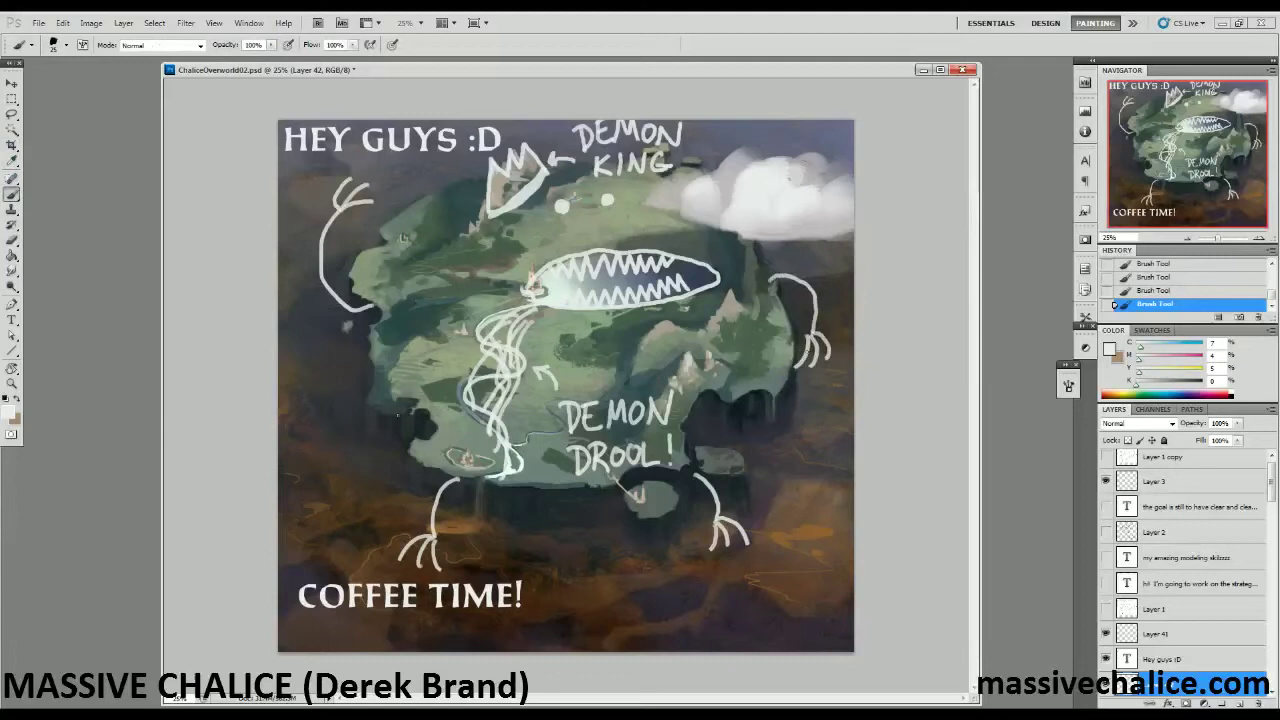
Add a white dot in the southwest cove and a curly mark under "DEMON DROOL!", and handwrite "OK BYE! <3!" southwest of the island.
drag(420, 419, 418, 426)
mouse_move(570, 486)
mouse_down()
mouse_move(574, 500)
mouse_move(600, 494)
mouse_up()
mouse_move(300, 446)
mouse_down()
mouse_move(331, 464)
mouse_move(296, 505)
mouse_up()
drag(312, 480, 322, 501)
mouse_move(337, 478)
mouse_down()
mouse_move(337, 498)
mouse_move(351, 495)
mouse_move(346, 467)
mouse_move(355, 480)
mouse_up()
right_click(336, 488)
mouse_move(320, 526)
mouse_down()
mouse_move(300, 542)
mouse_move(325, 553)
mouse_move(342, 517)
mouse_move(332, 549)
mouse_up()
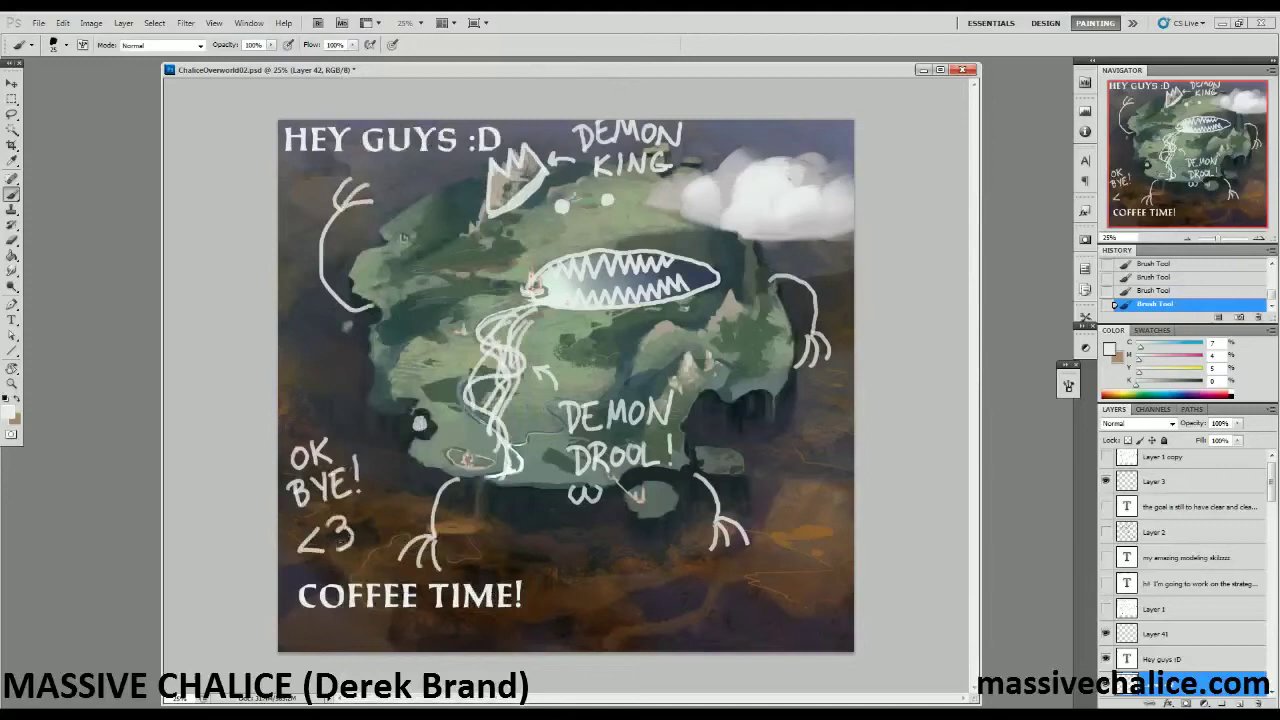
drag(366, 508, 358, 530)
click(372, 541)
Move the doodle layer, Layer 42, down the layer stack to just beneath Layer 39, and make Layer 3 active.
drag(1270, 486, 1271, 524)
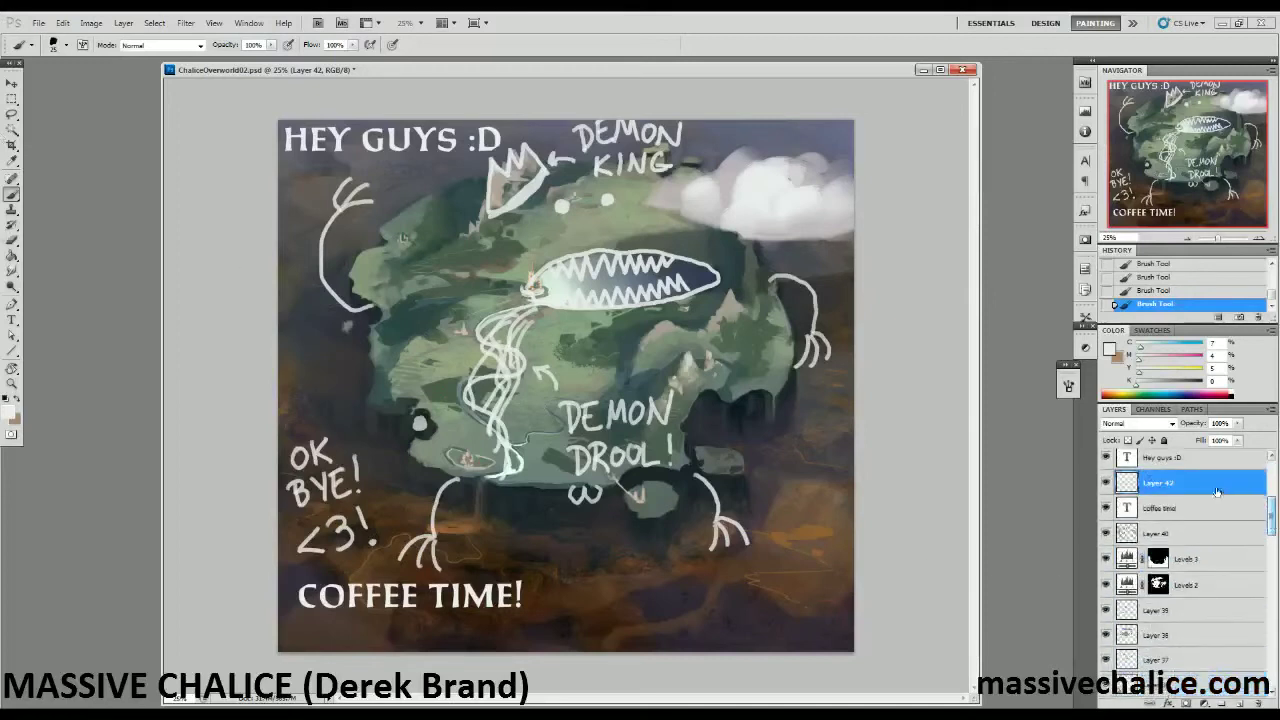
drag(1196, 486, 1192, 627)
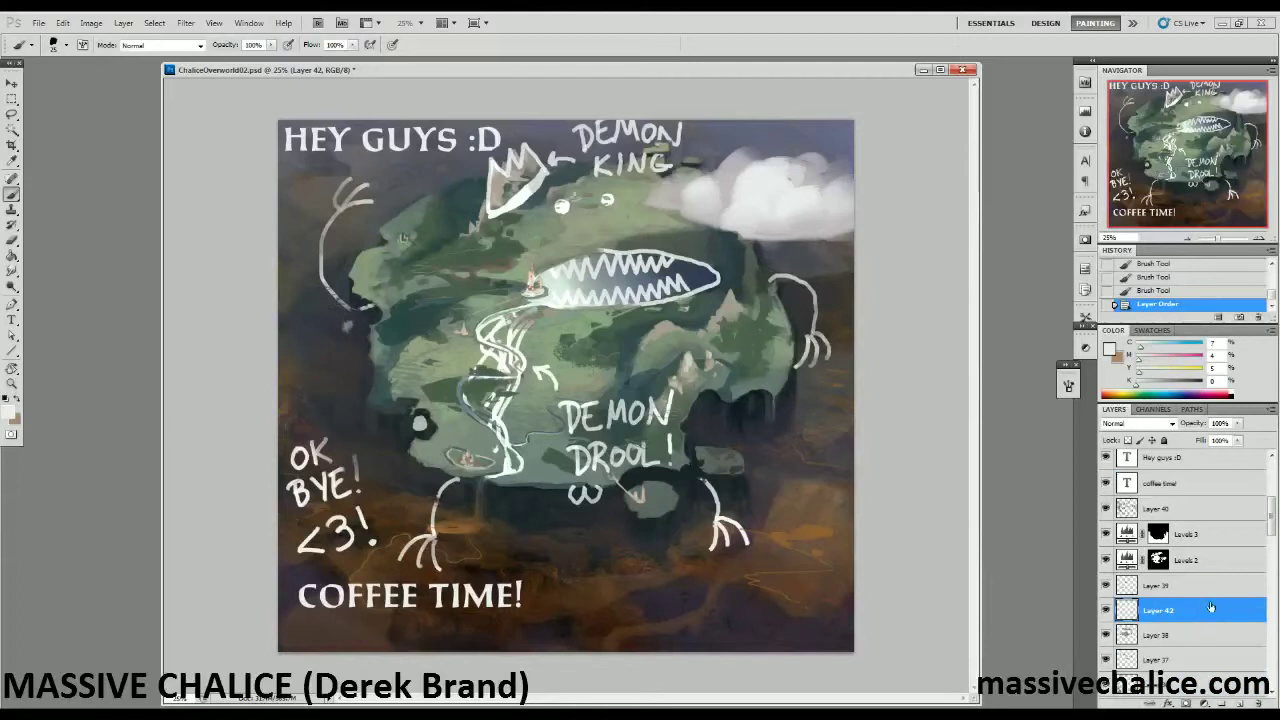
scroll(1210, 601, up, 5)
click(1192, 482)
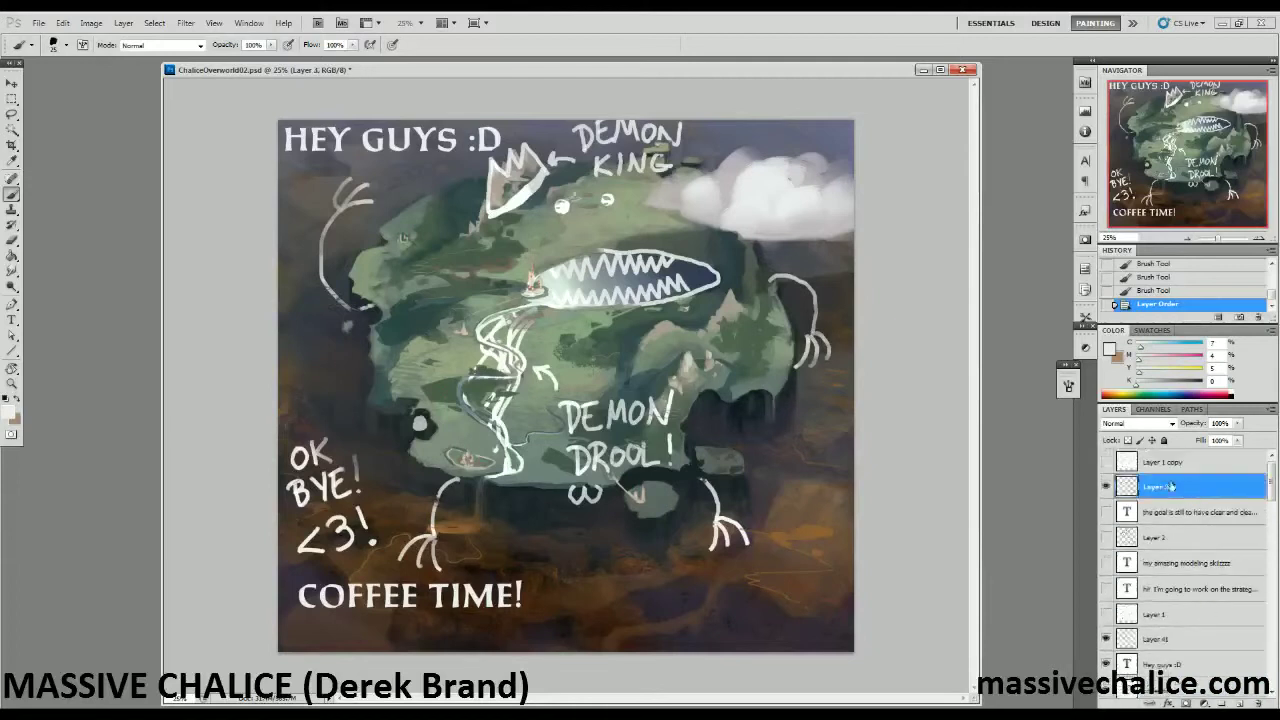
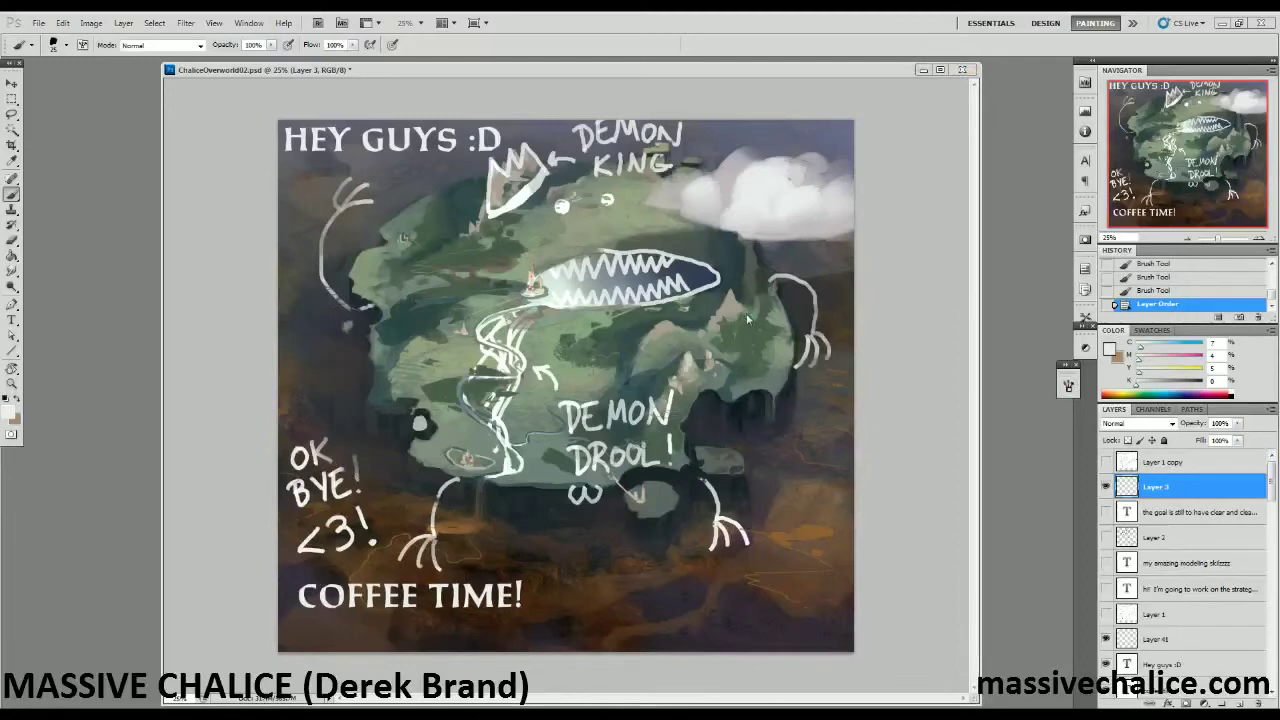
Open a new web browser window and move it off the painting, out of the visible screen.
key(super+1)
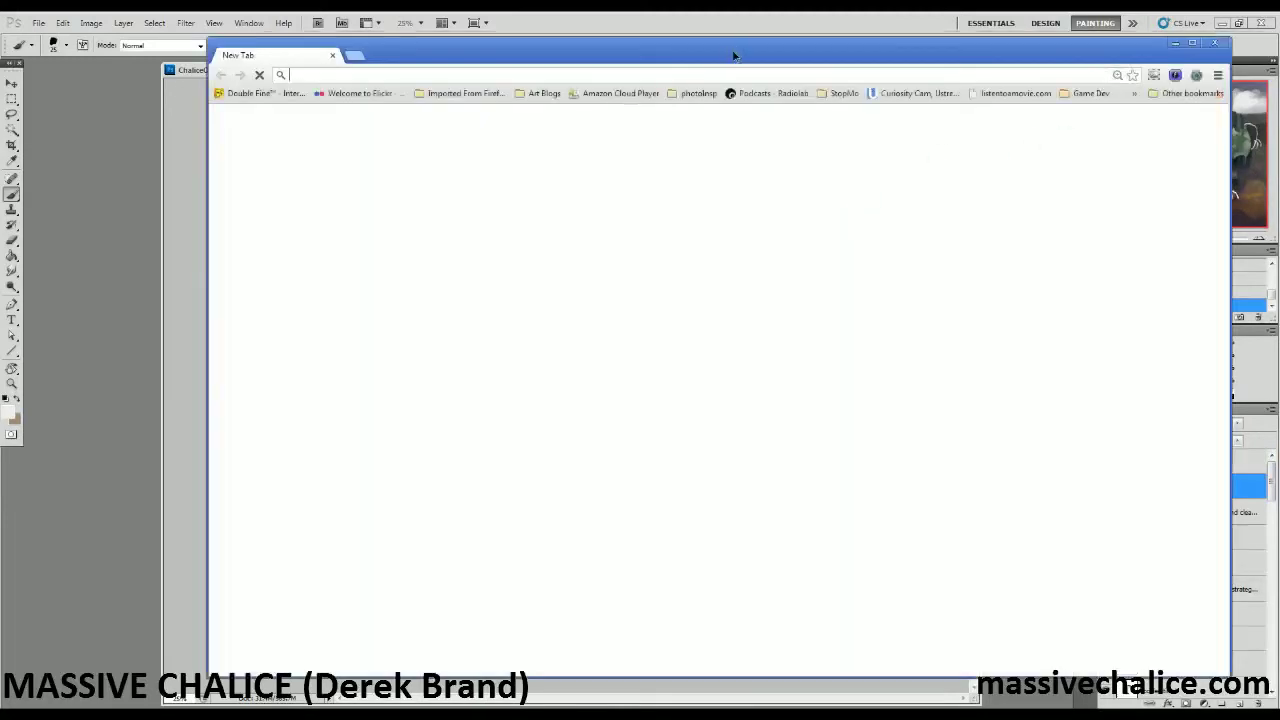
drag(733, 55, 1279, 80)
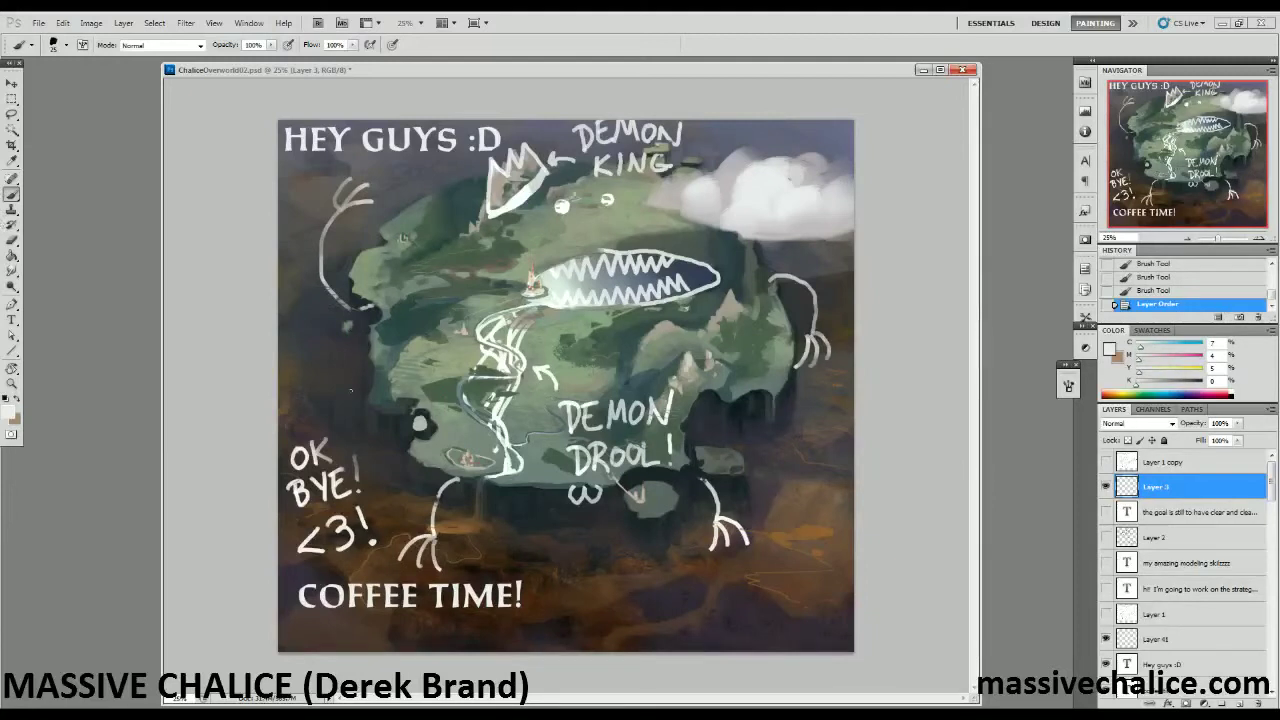
Handwrite a large white "HA!" on Layer 3 over the island's west coast, and hide that layer.
drag(312, 330, 322, 406)
mouse_move(342, 324)
mouse_down()
mouse_move(370, 390)
mouse_move(368, 352)
mouse_up()
mouse_move(382, 338)
mouse_down()
mouse_move(384, 378)
mouse_move(418, 302)
mouse_up()
drag(374, 344, 410, 326)
drag(414, 264, 418, 330)
click(432, 349)
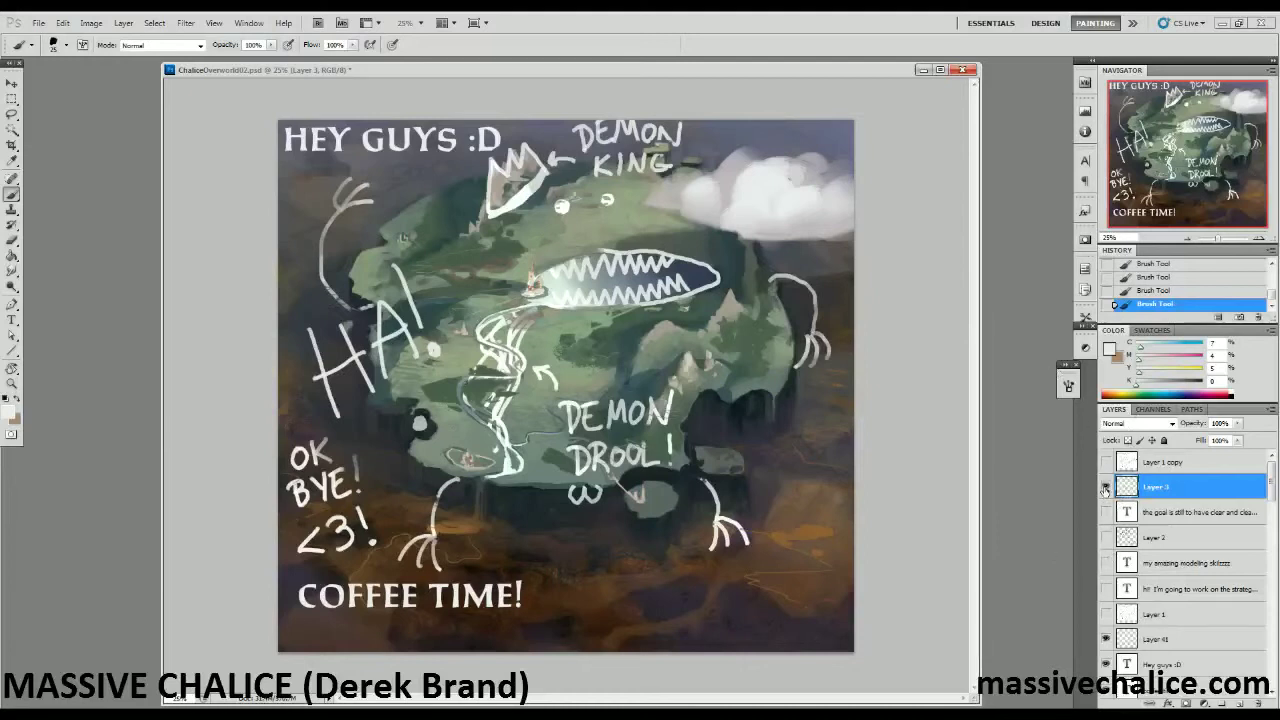
click(1105, 488)
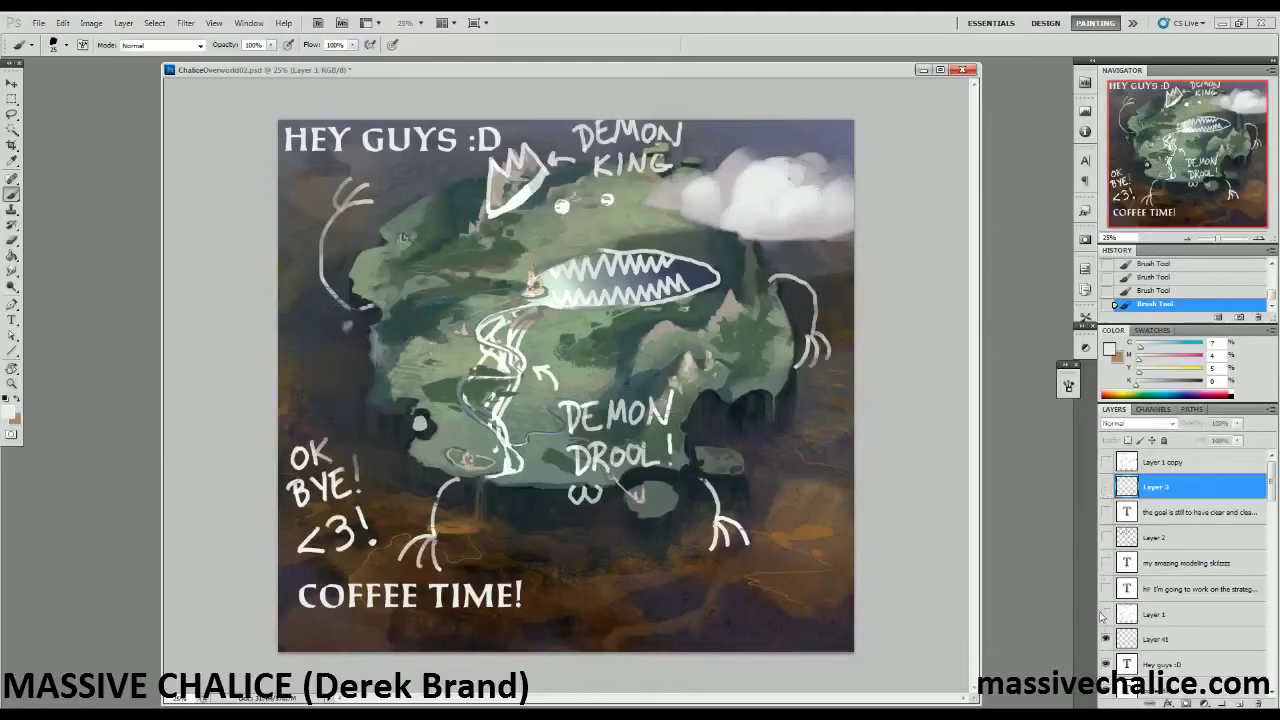
Hide the "coffee time!" text and toggle Layer 40 and Layer 39 to find which layer holds the white doodles.
scroll(1266, 486, down, 3)
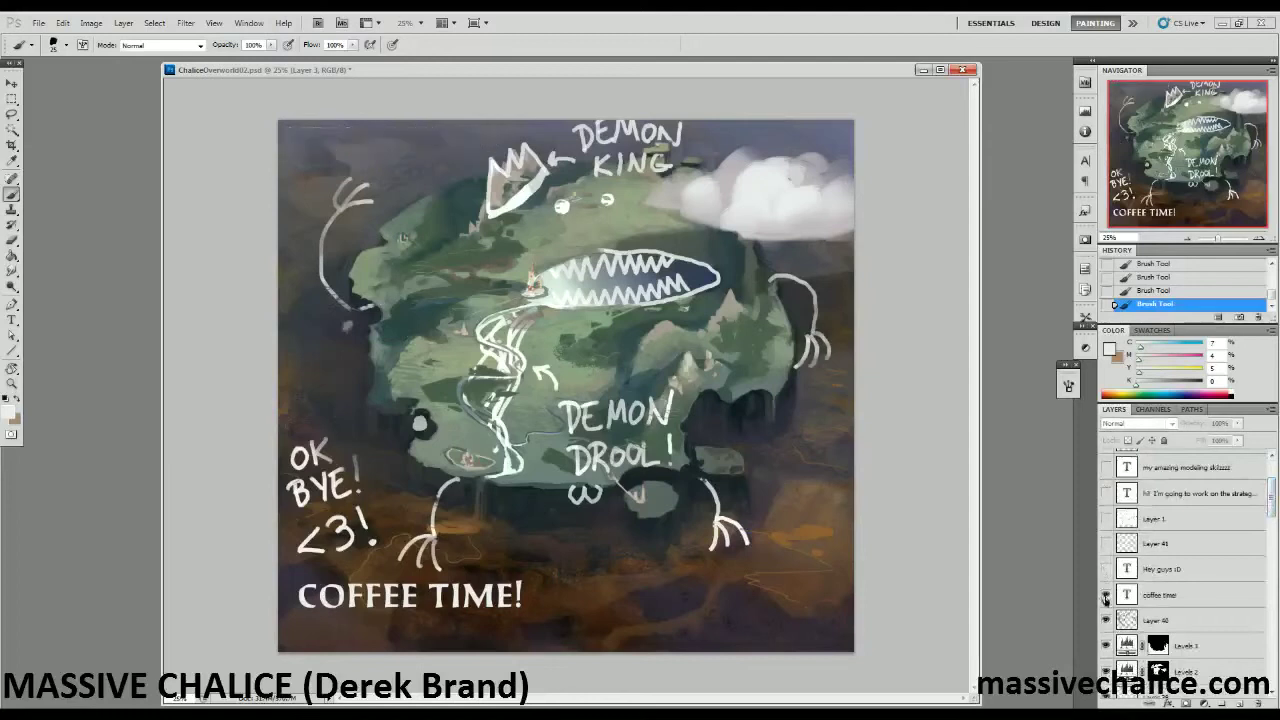
click(1105, 595)
click(1106, 621)
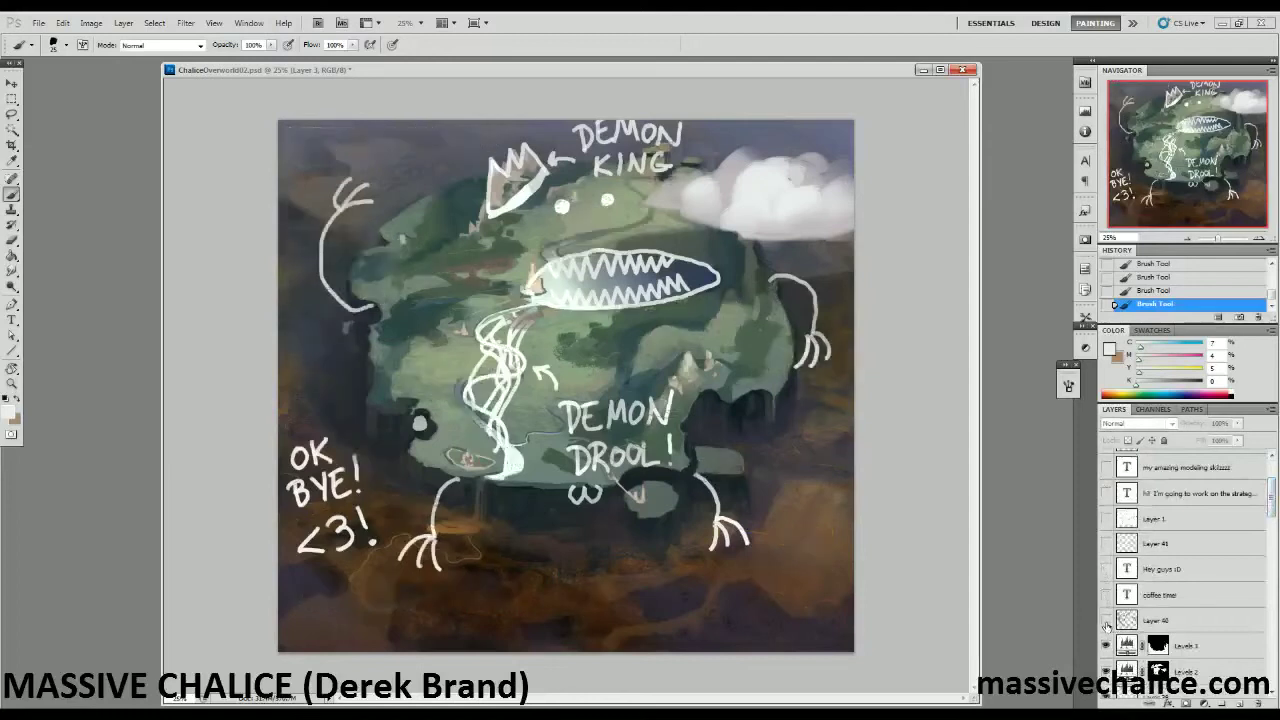
scroll(1105, 540, up, 3)
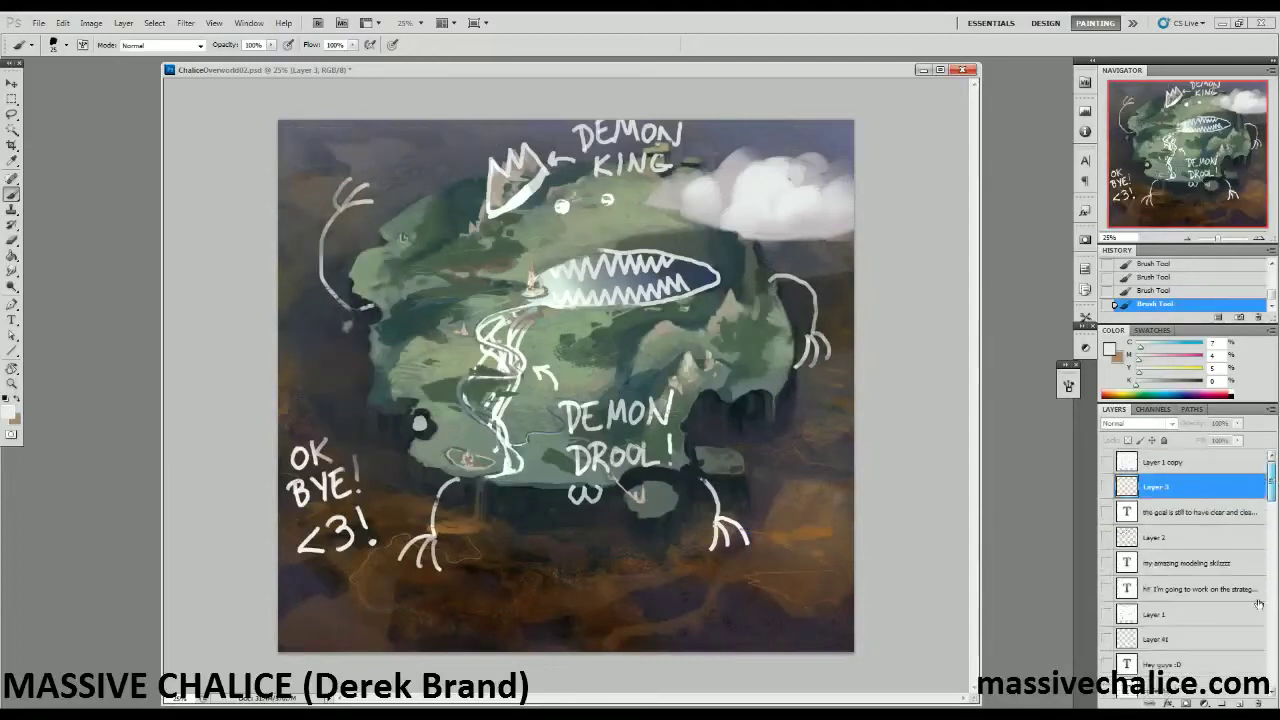
drag(1272, 480, 1271, 505)
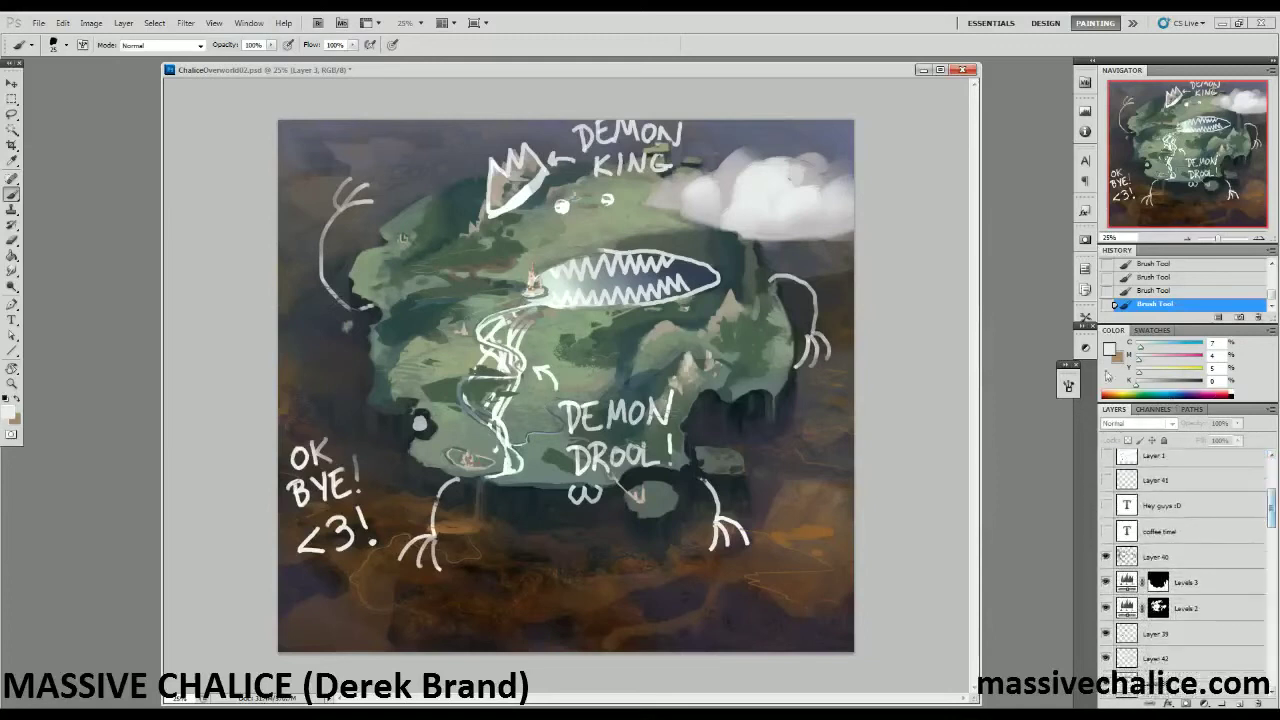
click(1106, 634)
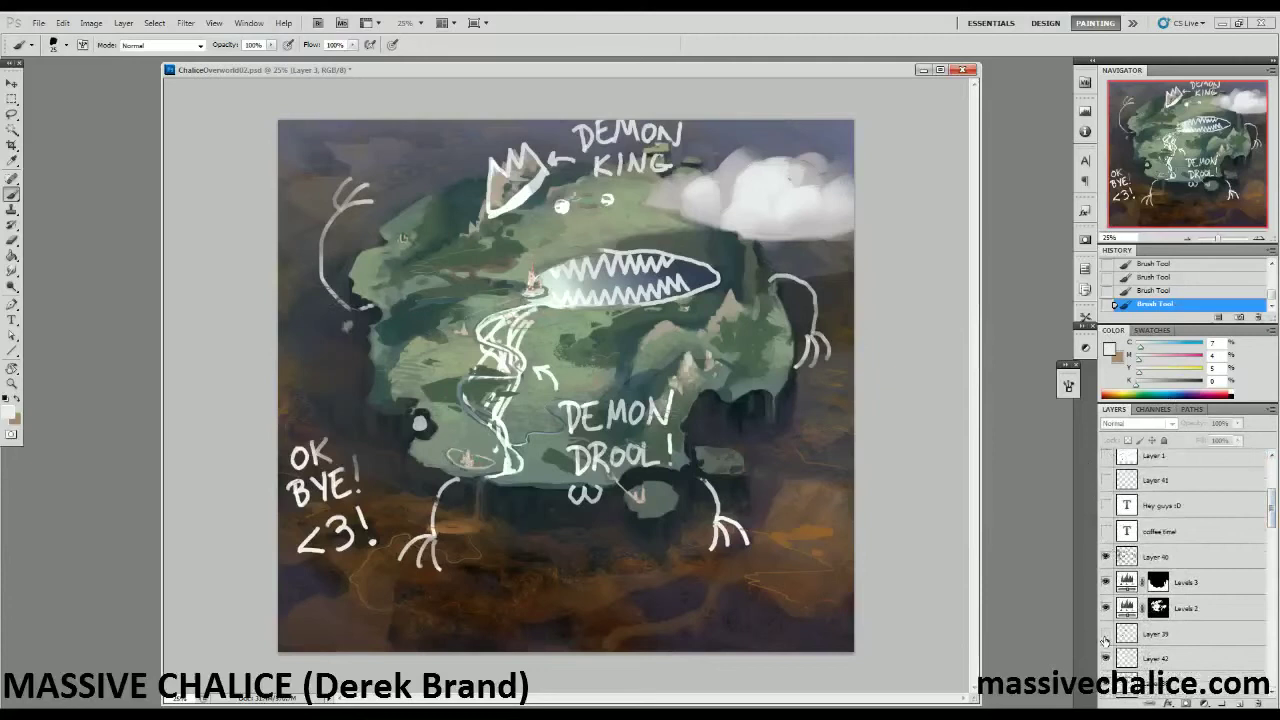
click(1106, 634)
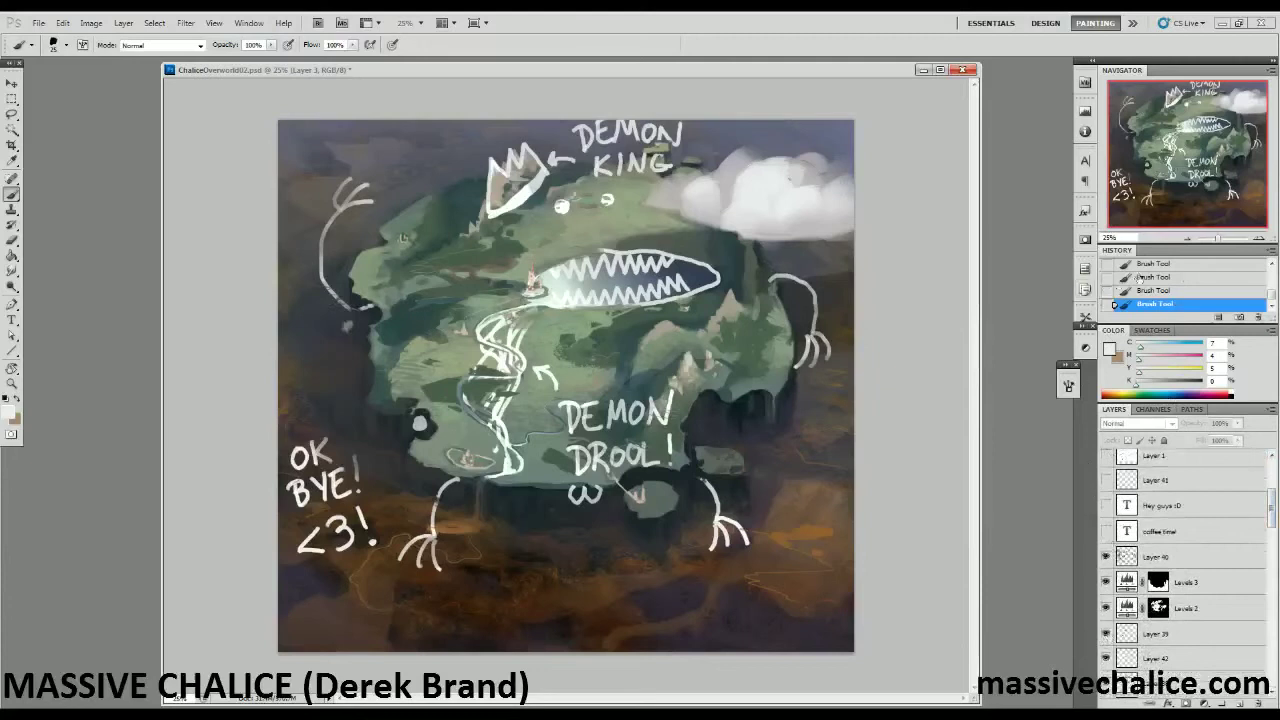
Revert the painting to the earliest Brush Tool state recorded in the document's history.
drag(1272, 296, 1272, 286)
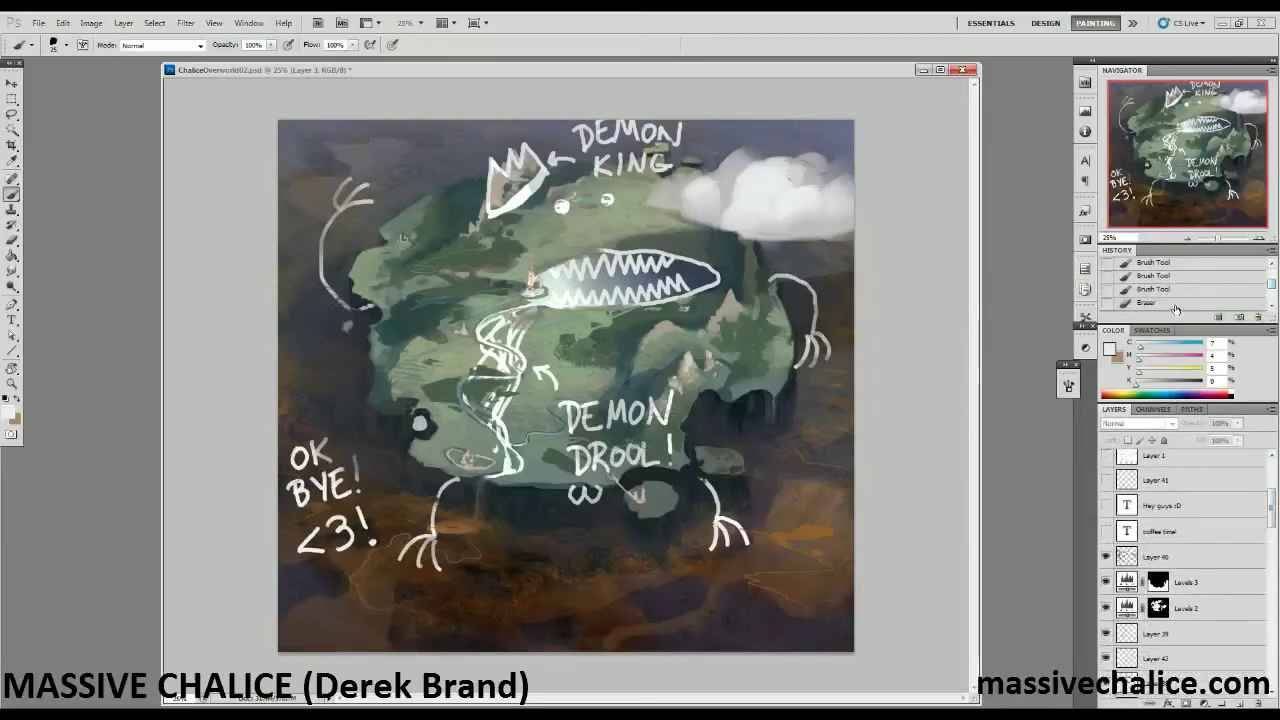
click(1175, 306)
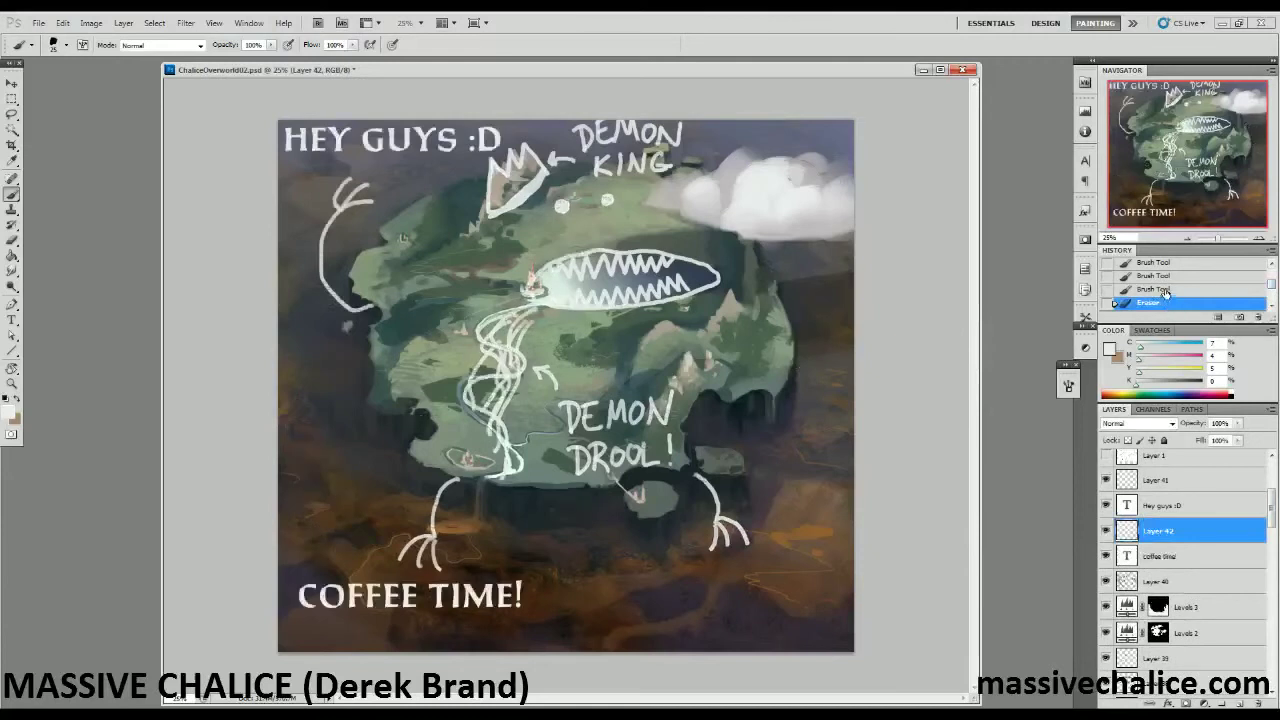
scroll(1272, 286, up, 10)
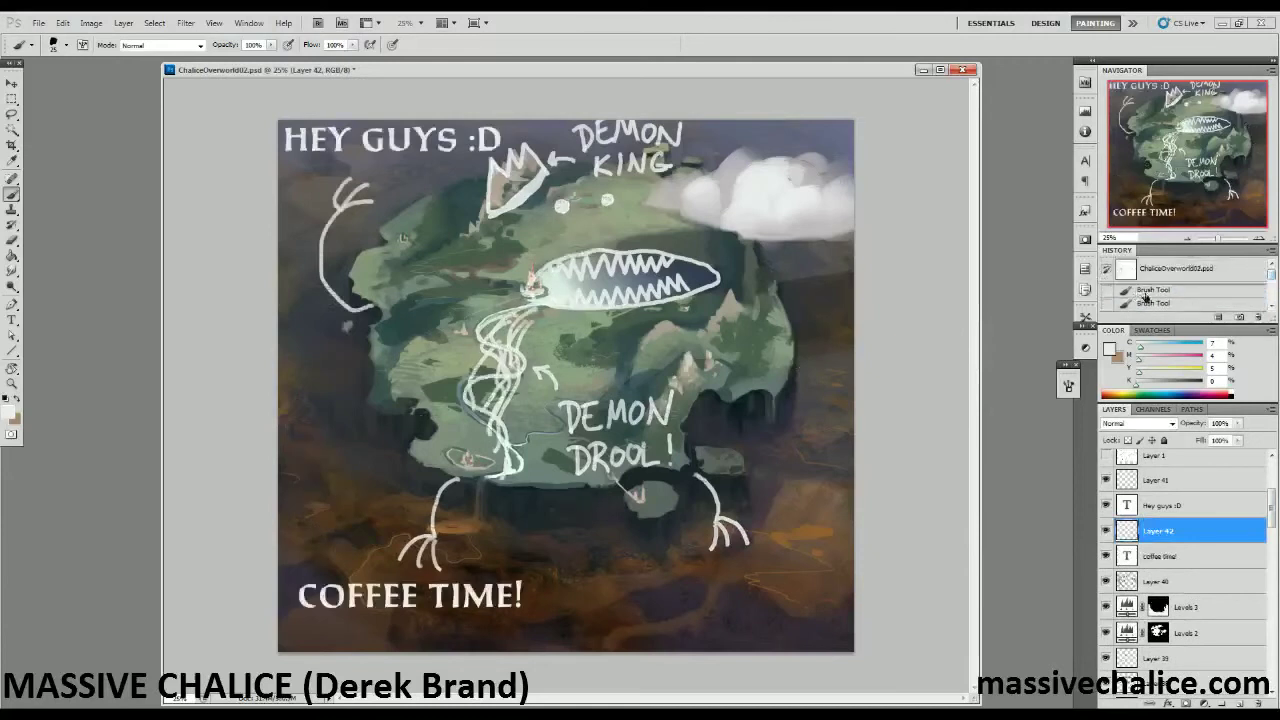
click(1140, 294)
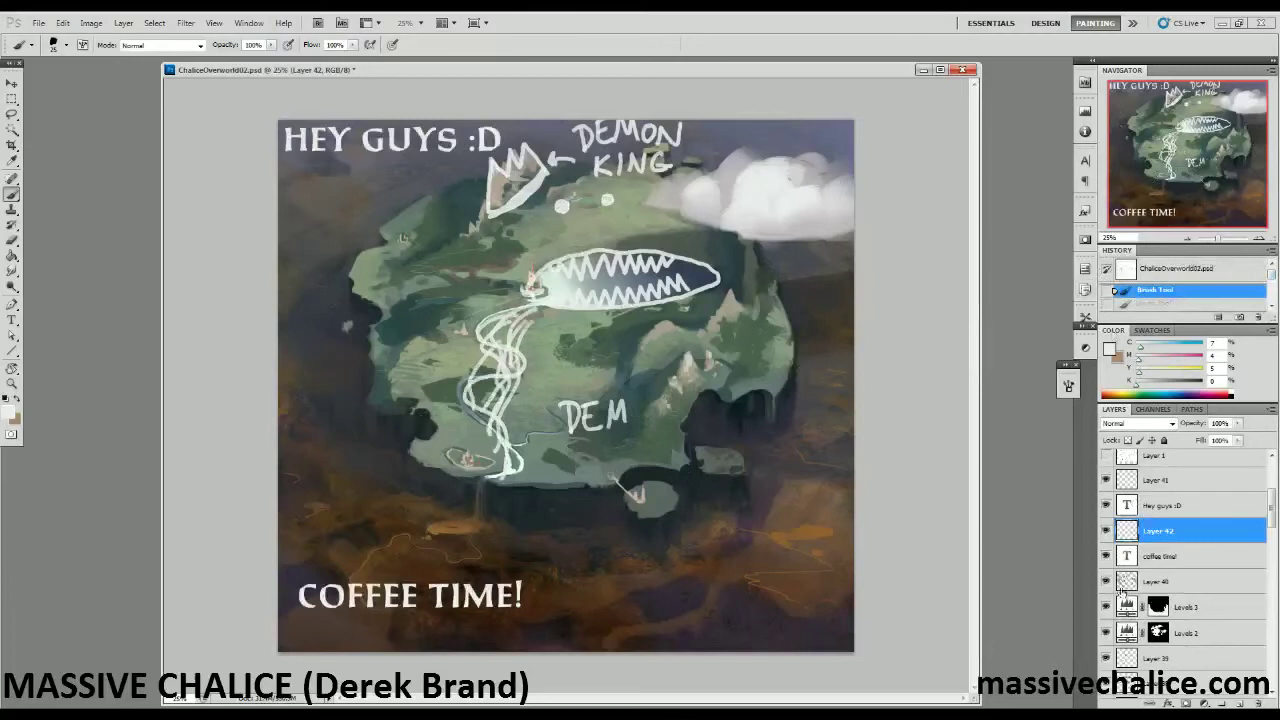
Hide the doodles on Layer 42, Layer 41, and the "Hey guys :D" and "coffee time!" text layers.
key(v)
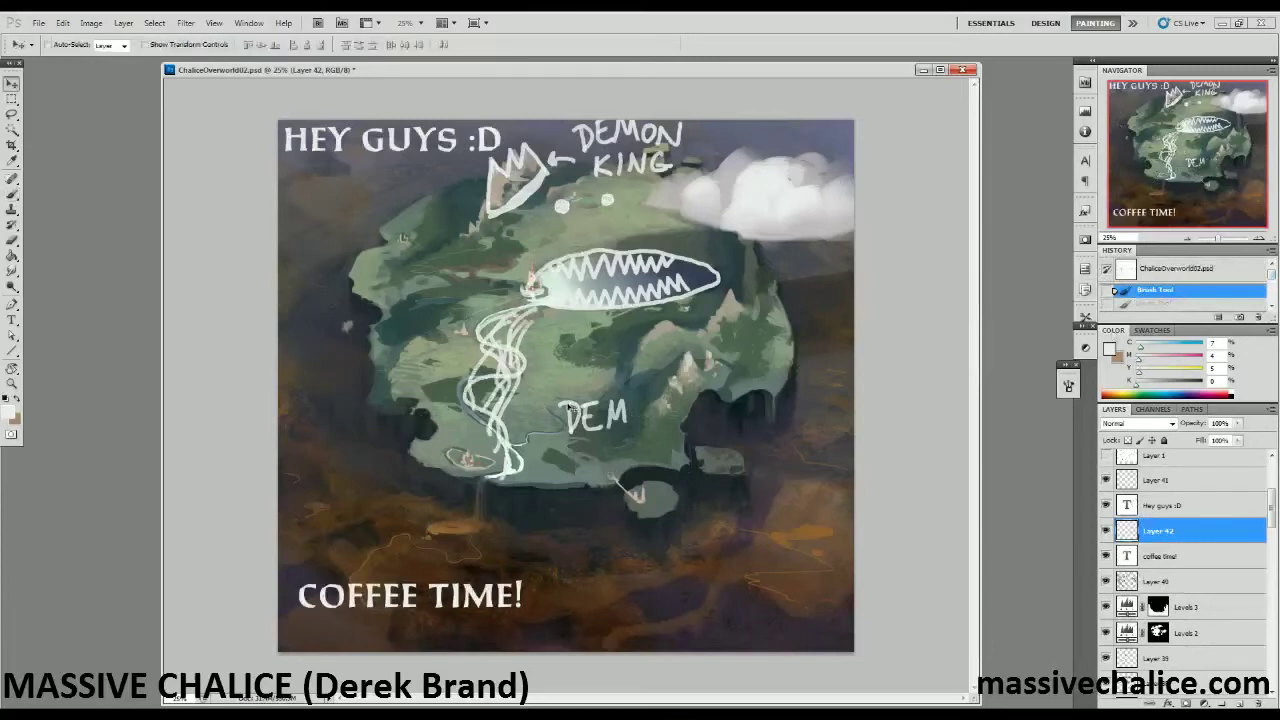
click(1106, 531)
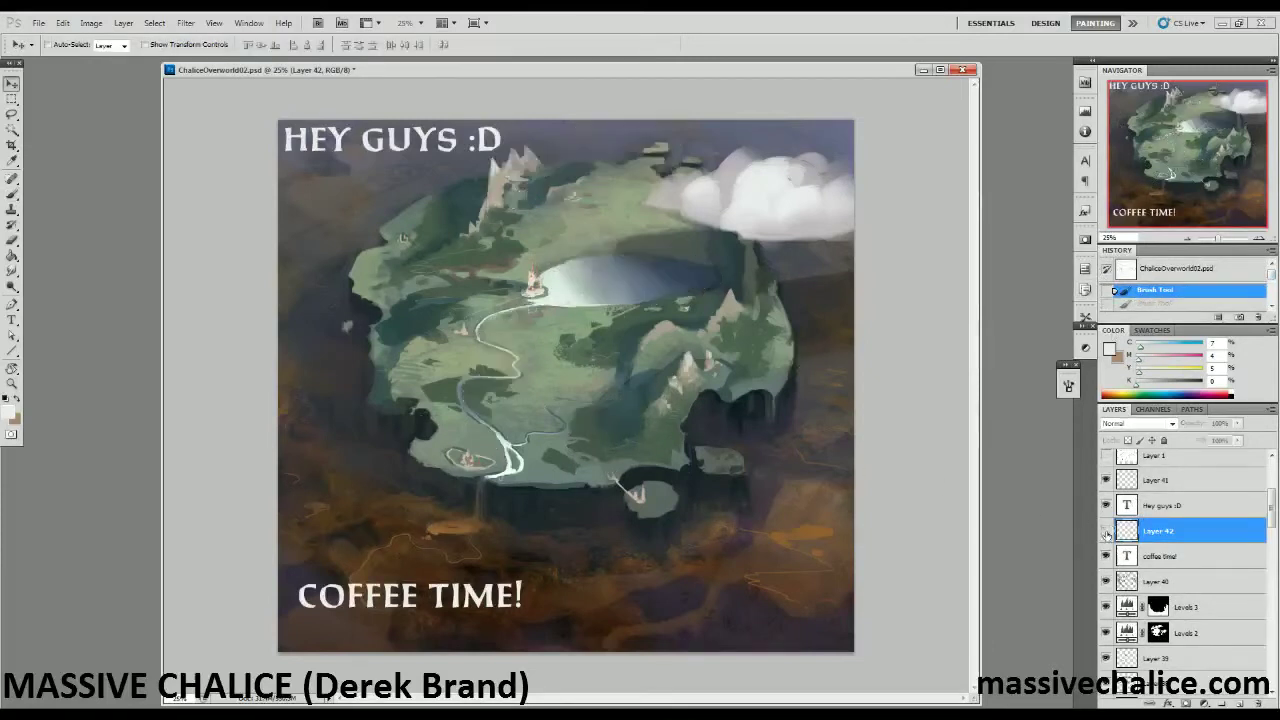
ctrl+click(368, 143)
click(1106, 505)
click(1106, 556)
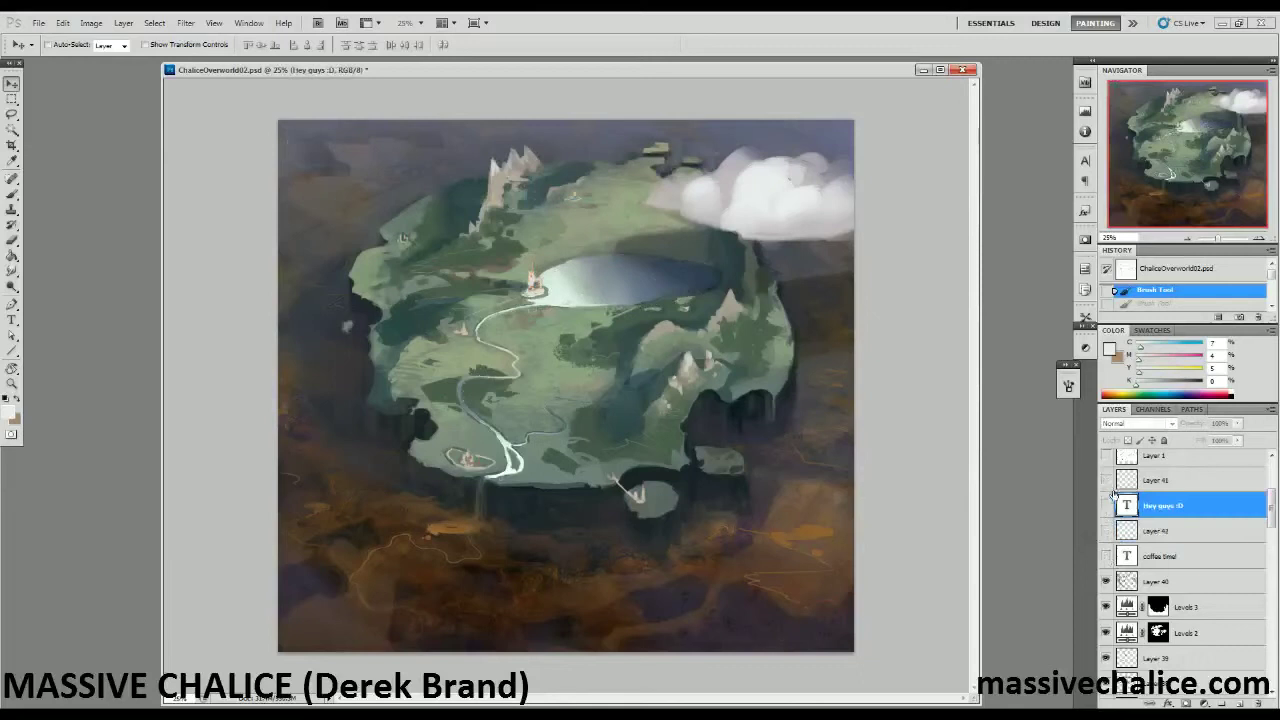
Create a new layer for brush painting and place it directly above Layer 40.
key(b)
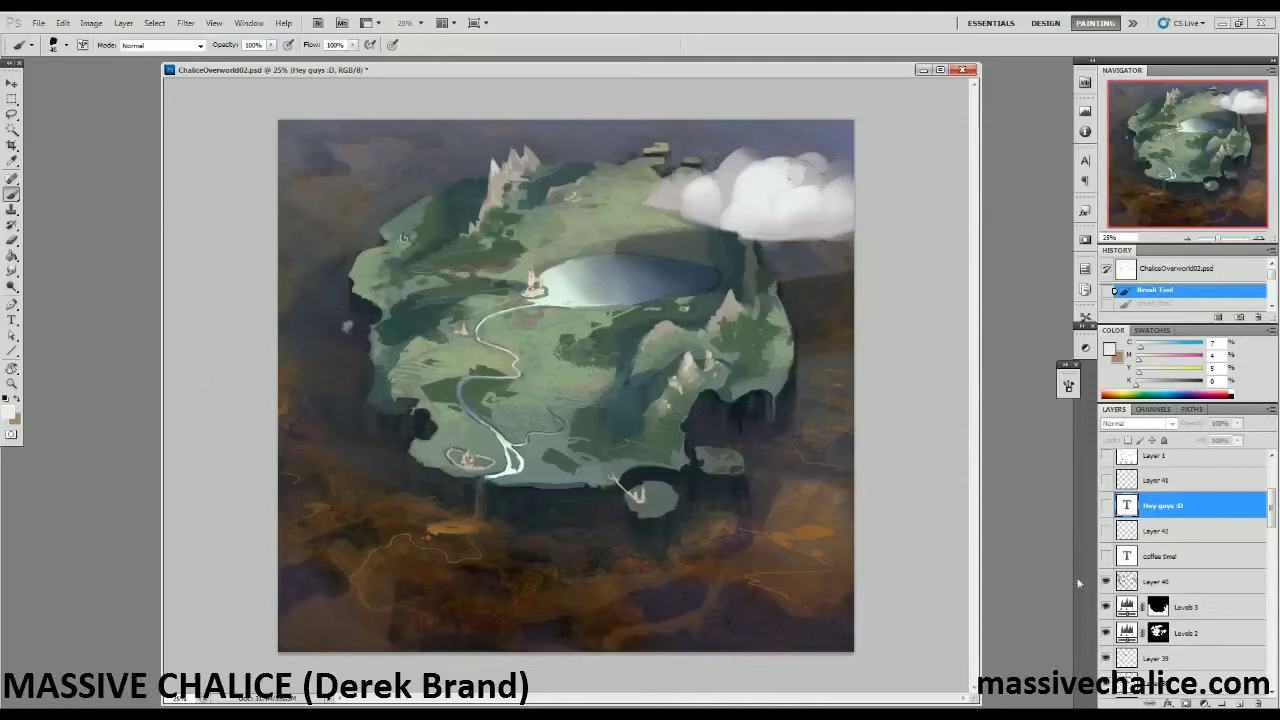
click(1239, 705)
drag(1170, 511, 1137, 595)
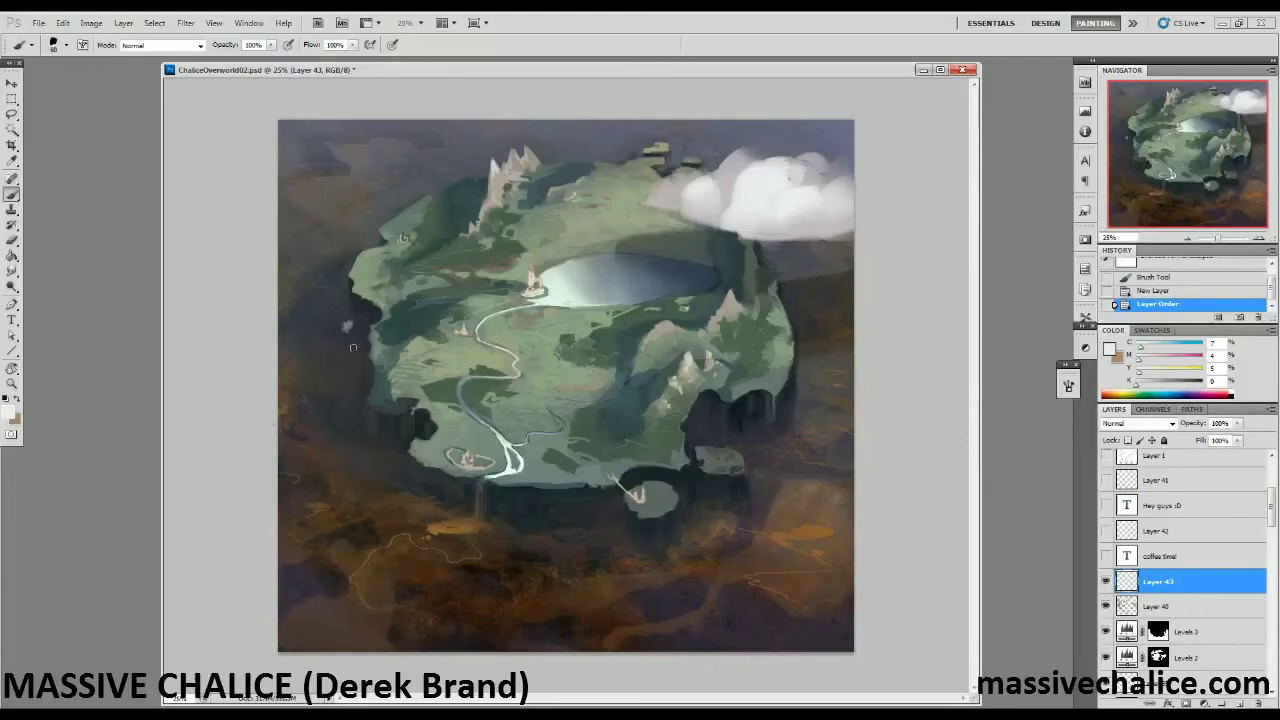
drag(278, 303, 458, 382)
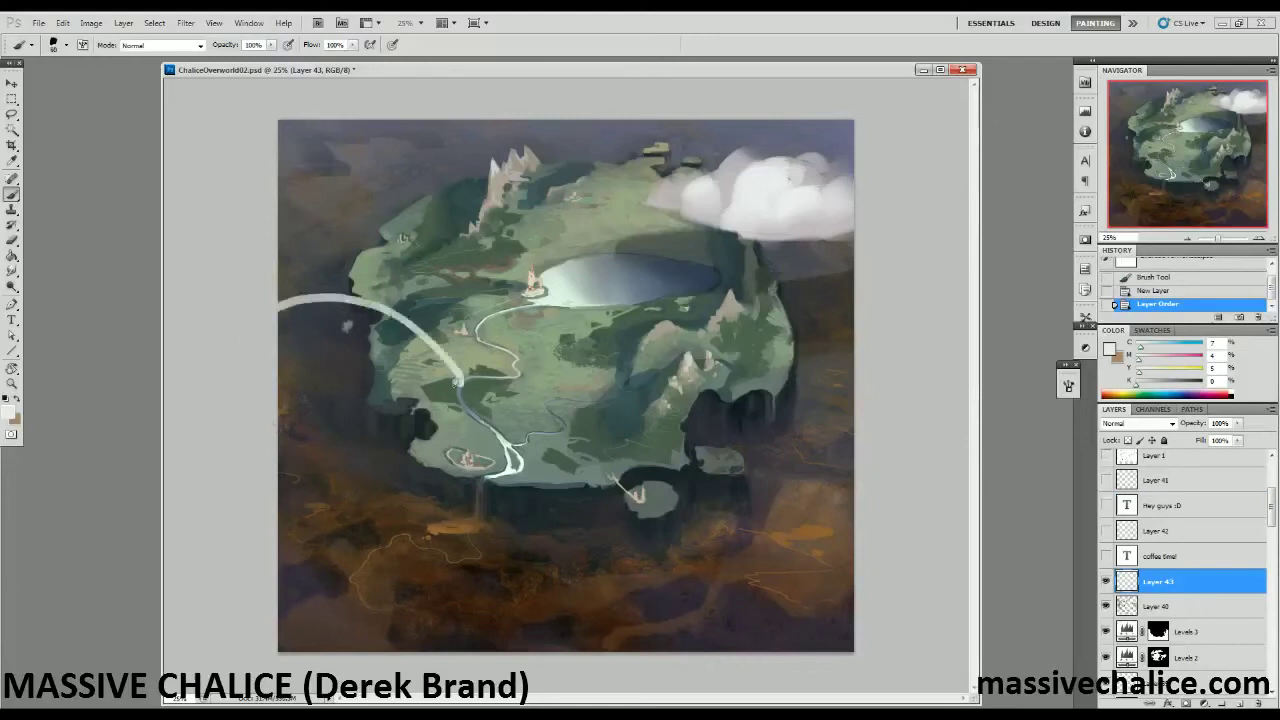
key(ctrl+z)
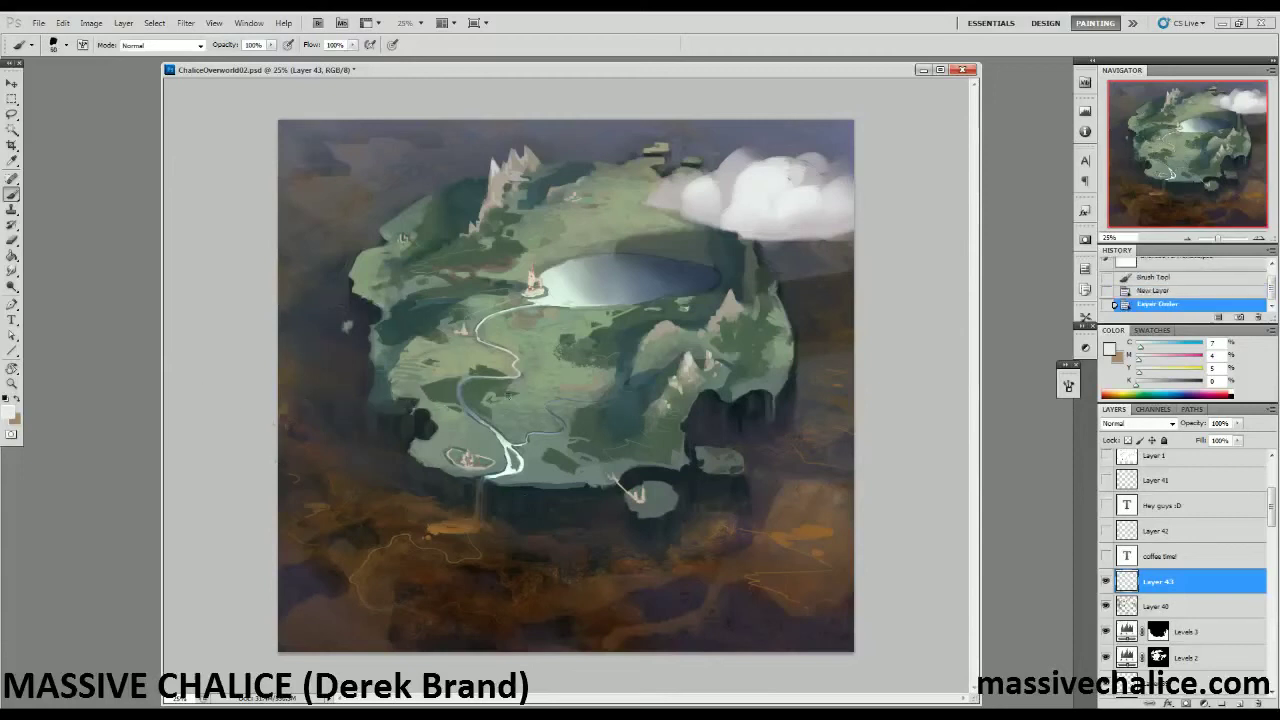
mouse_move(410, 378)
mouse_down()
mouse_move(440, 383)
mouse_move(495, 433)
mouse_move(412, 460)
mouse_move(392, 493)
mouse_up()
mouse_move(240, 502)
mouse_down()
mouse_move(358, 535)
mouse_move(449, 519)
mouse_move(465, 450)
mouse_move(492, 430)
mouse_move(492, 390)
mouse_move(444, 361)
mouse_move(242, 352)
mouse_up()
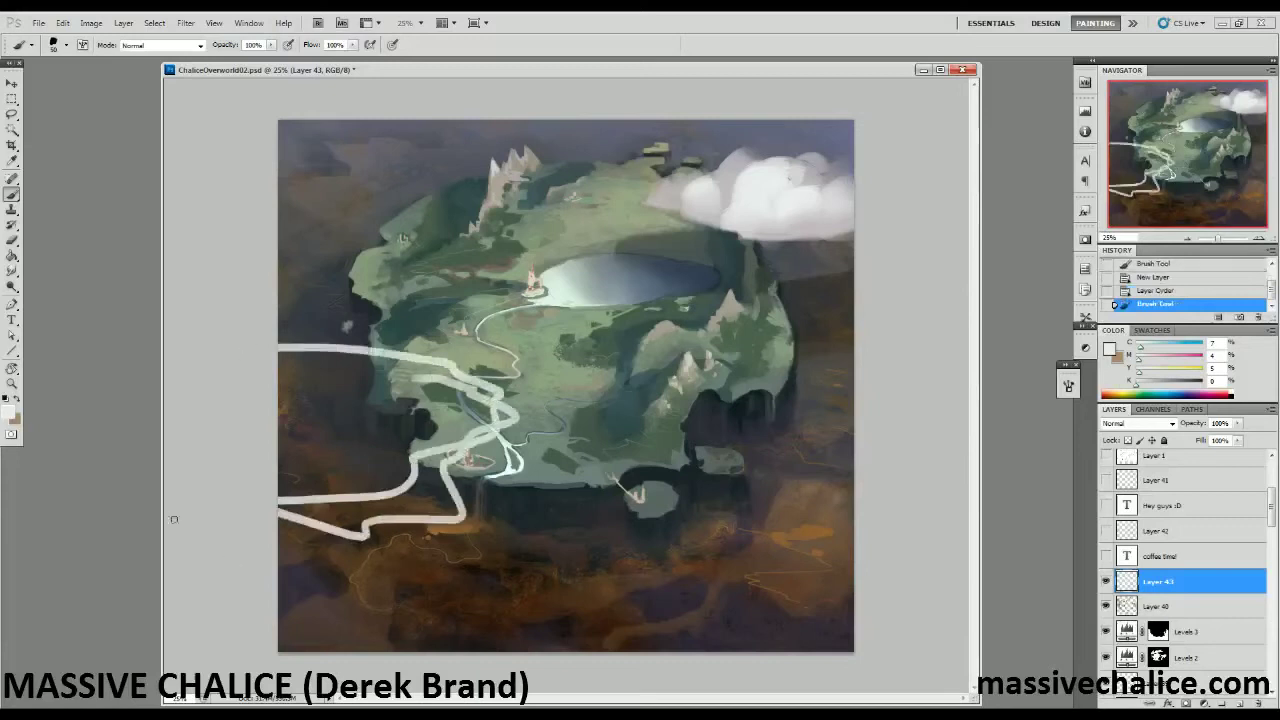
key(ctrl+z)
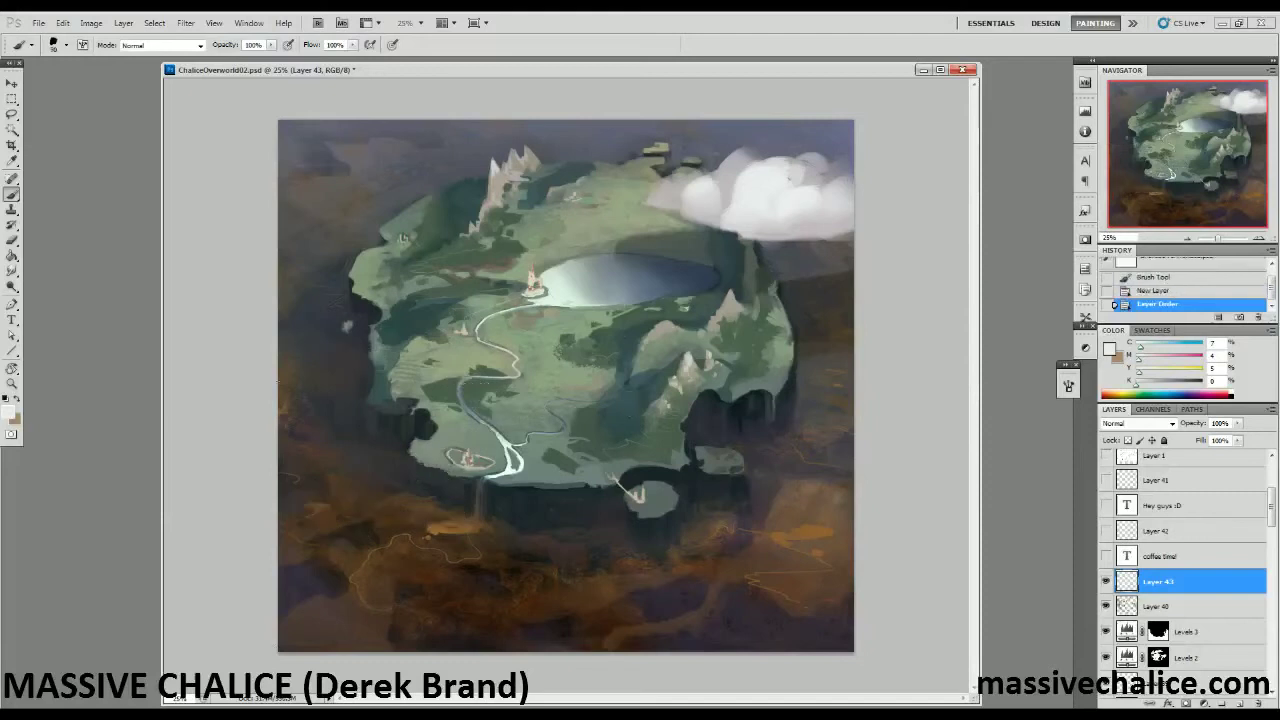
Paint a large white cloud over the lower-left part of the island and canvas with a 1200 px brush.
key(bracketright)
key(bracketright)
key(bracketright)
key(bracketright)
key(bracketright)
key(bracketright)
key(bracketright)
key(bracketright)
key(bracketright)
key(bracketright)
key(bracketright)
key(bracketright)
mouse_move(260, 427)
mouse_down()
mouse_move(390, 439)
mouse_move(425, 462)
mouse_move(410, 497)
mouse_move(105, 372)
mouse_move(332, 565)
mouse_move(312, 670)
mouse_up()
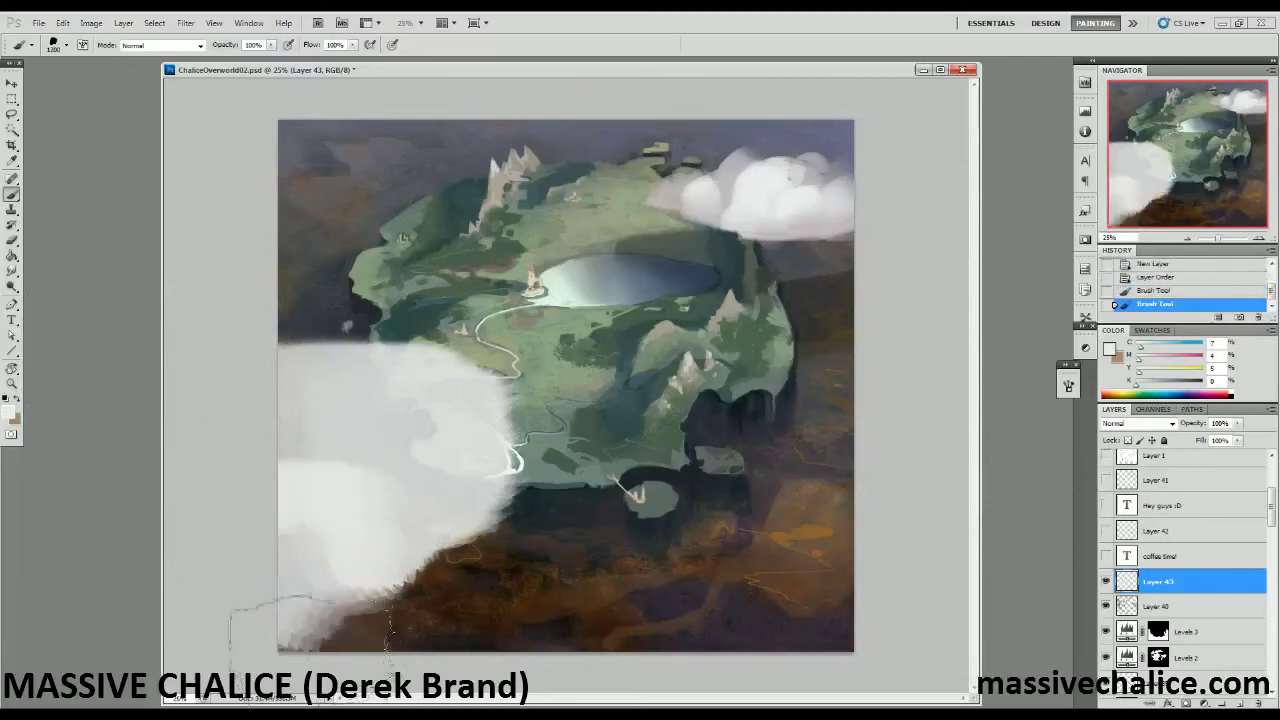
drag(300, 440, 411, 657)
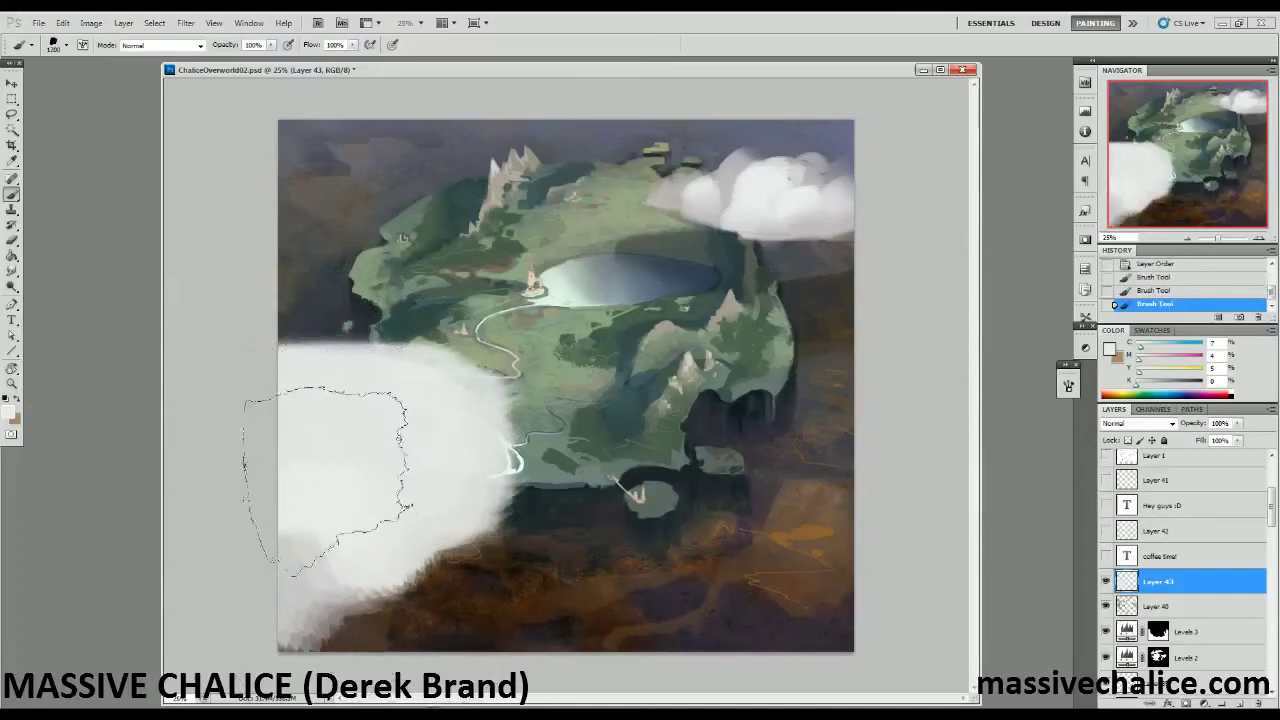
Distort the white cloud with Free Transform, flattening it vertically and stretching it past the canvas's left edge.
key(ctrl+t)
right_click(353, 487)
click(391, 564)
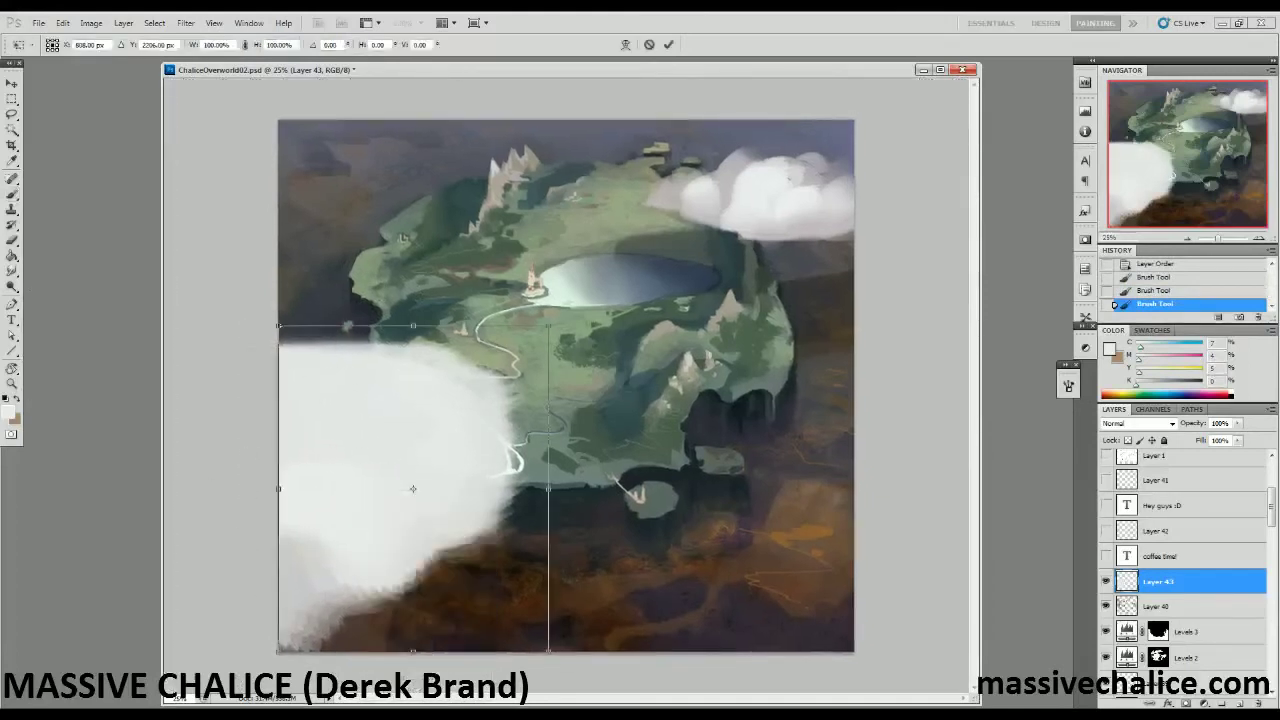
drag(279, 326, 300, 331)
drag(424, 328, 435, 343)
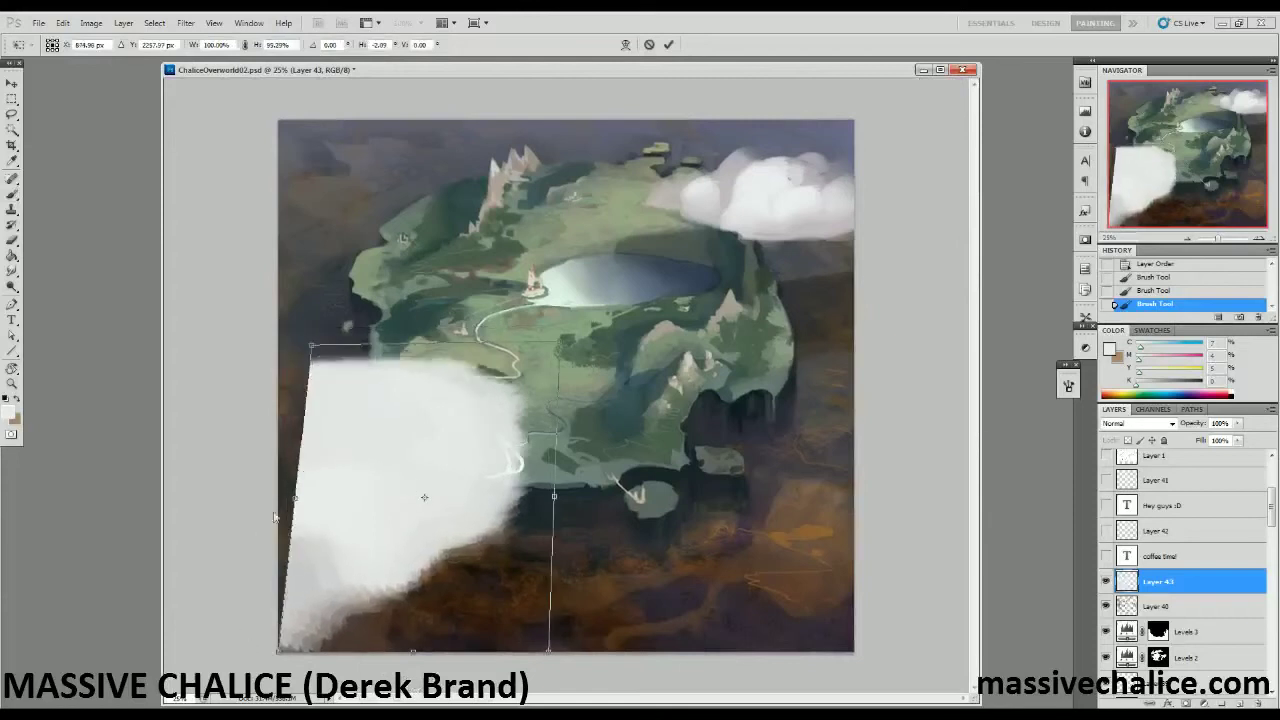
drag(279, 655, 252, 650)
drag(281, 497, 224, 491)
key(Return)
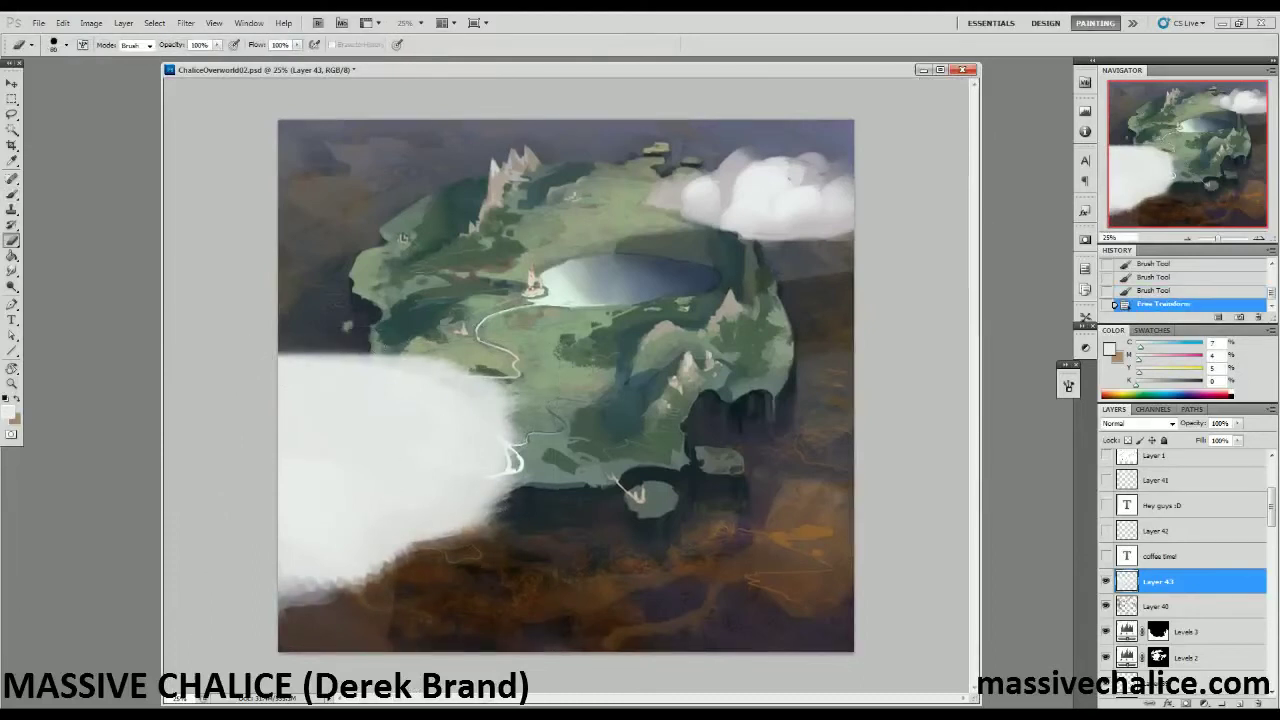
Erase the cloud's lower-right part with an eraser of up to 600 px, uncovering the settlement at the island's edge.
key(bracketright)
key(bracketright)
key(bracketright)
key(bracketright)
key(bracketright)
mouse_move(502, 532)
mouse_down()
mouse_move(481, 576)
mouse_move(489, 595)
mouse_up()
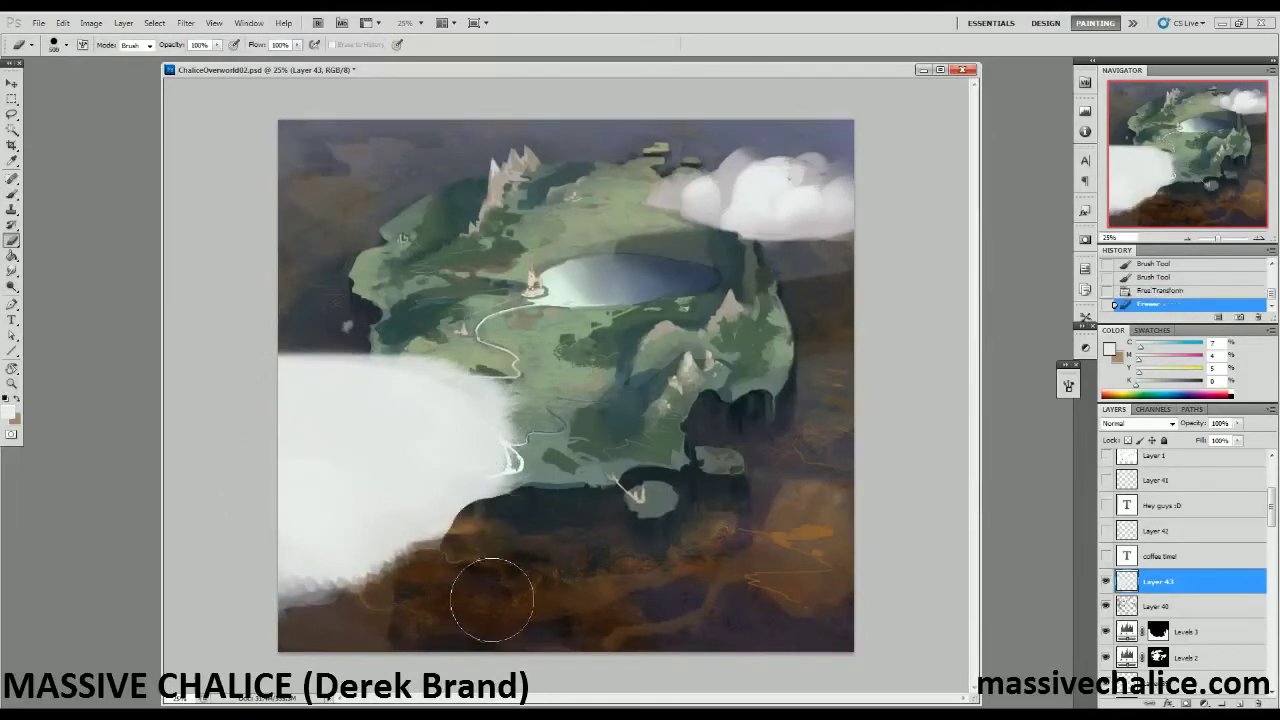
mouse_move(489, 538)
mouse_down()
mouse_move(532, 492)
mouse_move(417, 498)
mouse_move(473, 524)
mouse_up()
key(bracketright)
key(bracketright)
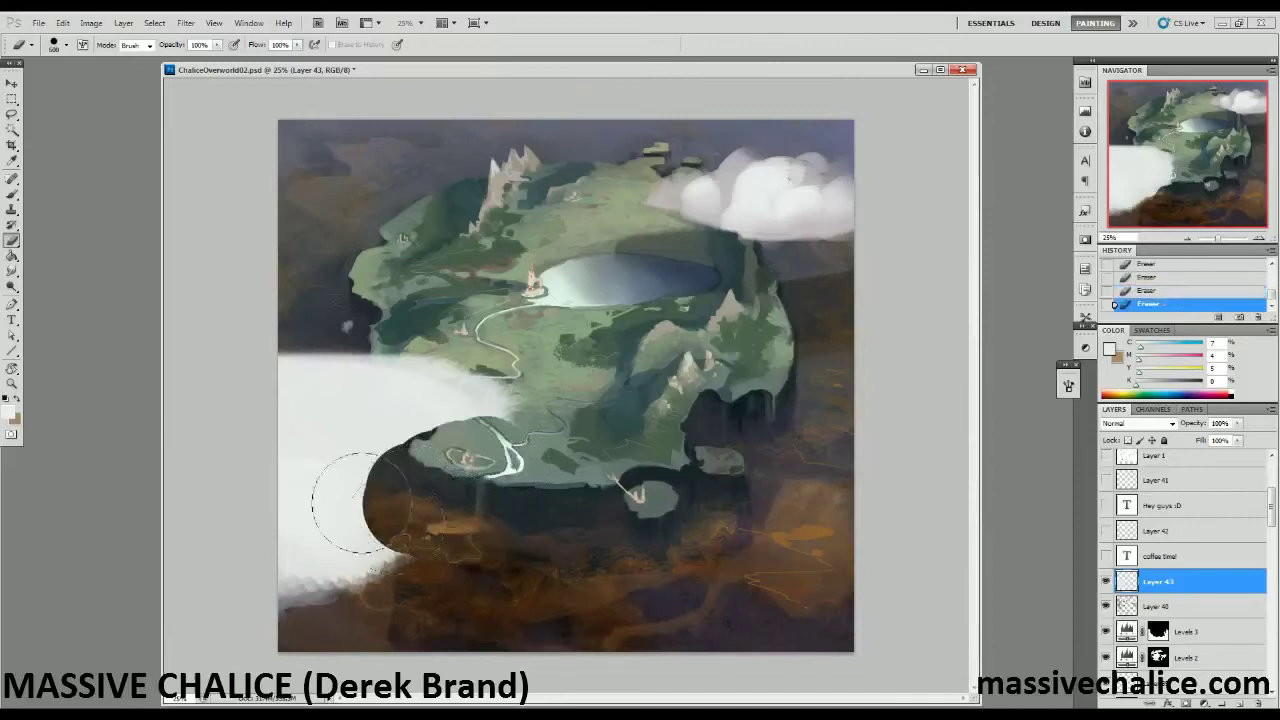
Erase a narrow band across the cloud's lower part with a 250 px eraser, splitting off a small cloud below.
key(bracketleft)
key(bracketleft)
key(bracketleft)
key(bracketleft)
key(bracketleft)
drag(371, 509, 237, 531)
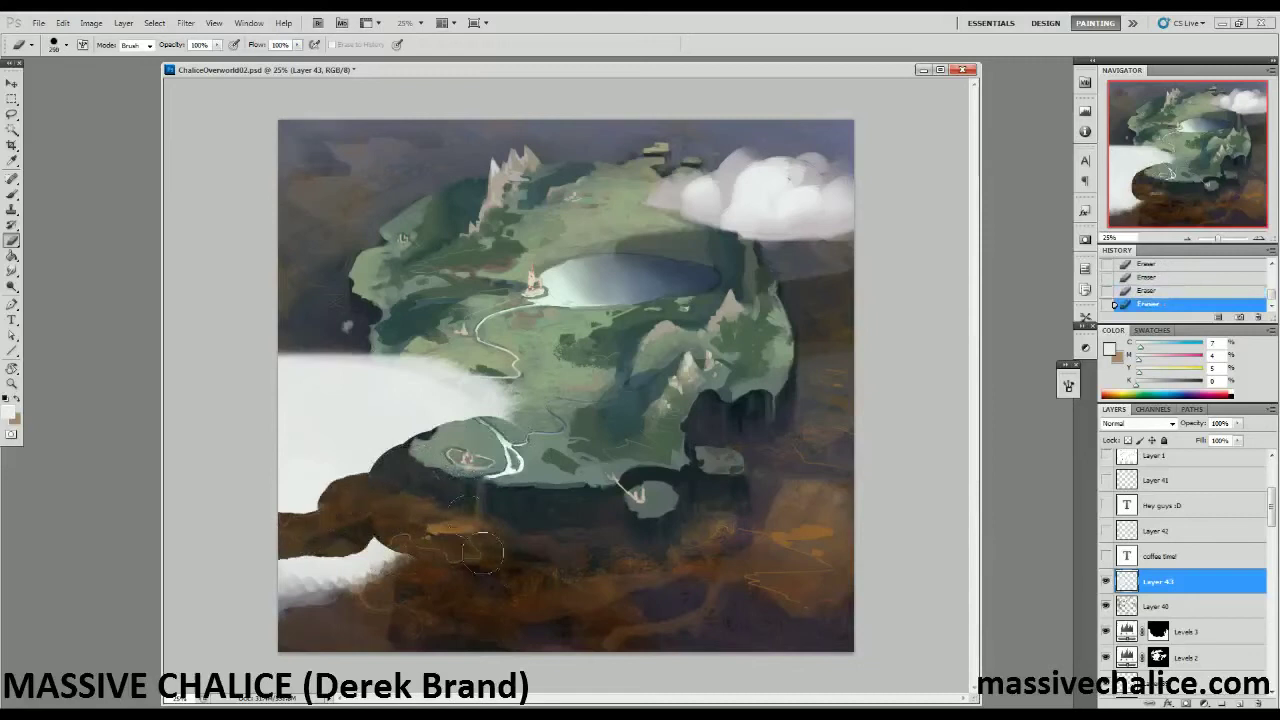
Switch to the Texture Eraser 2 preset and erase texture into the small lower cloud.
click(30, 46)
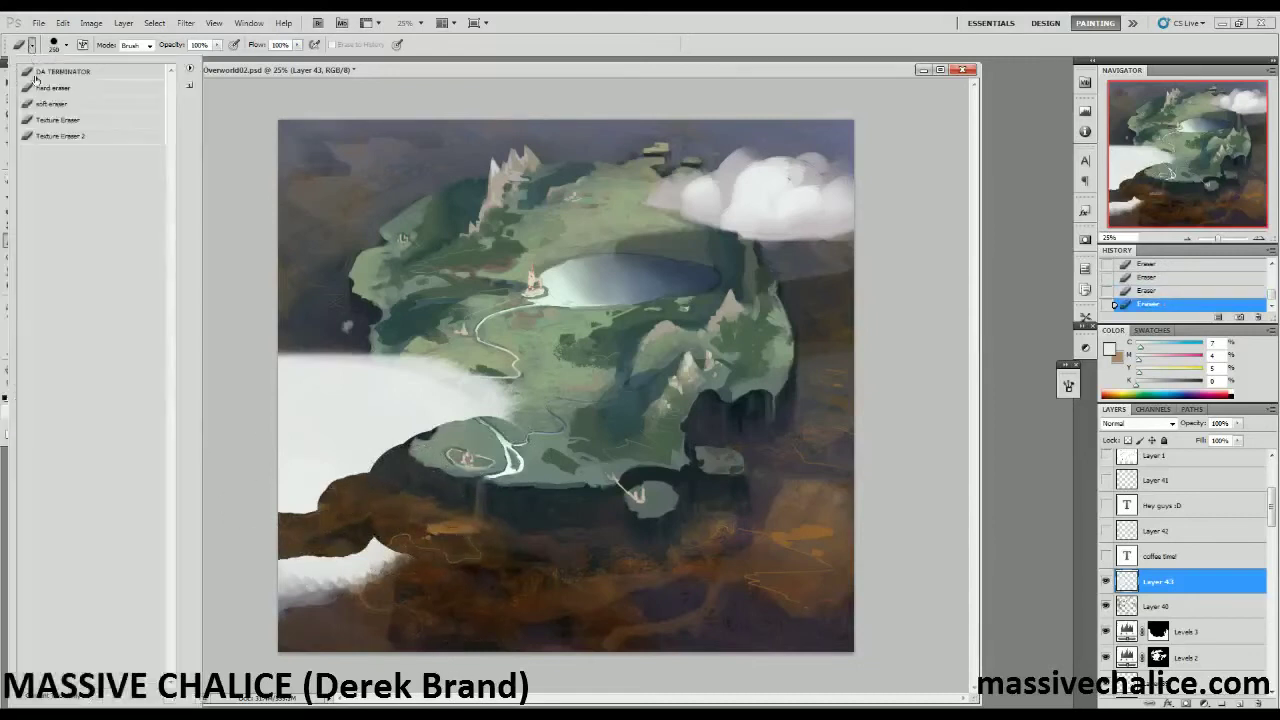
click(52, 119)
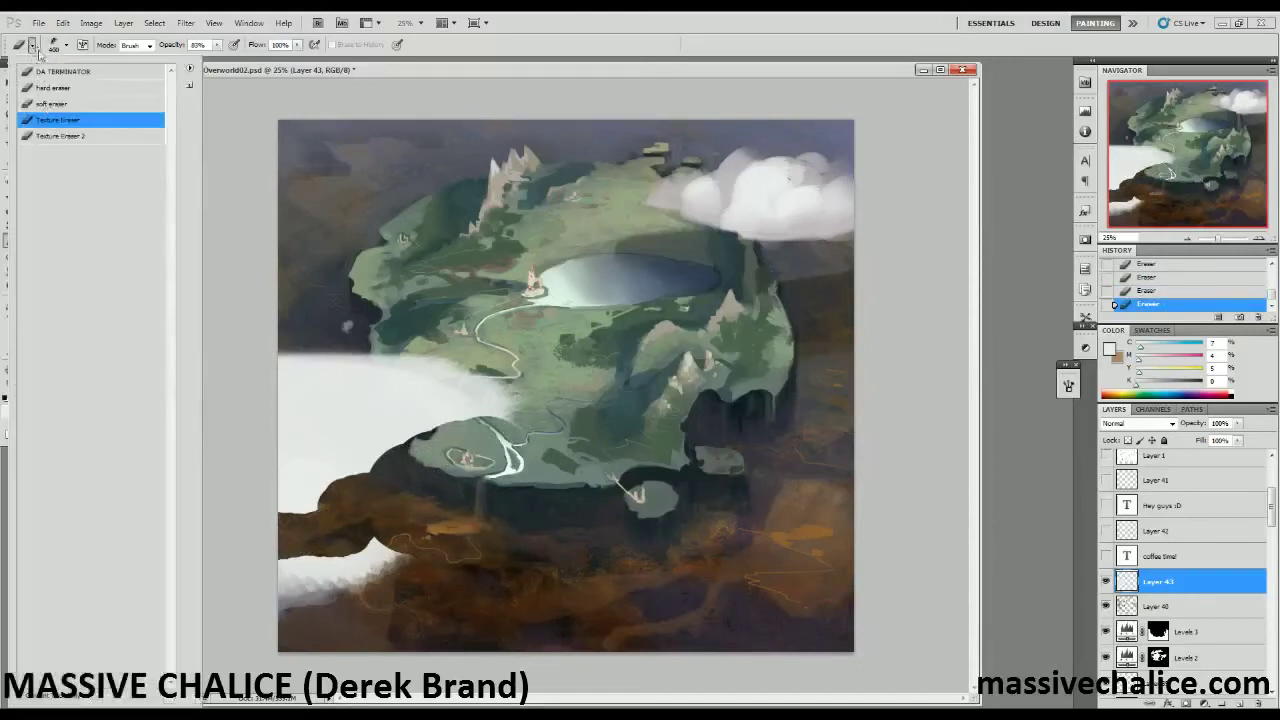
click(58, 135)
click(31, 46)
mouse_move(397, 565)
mouse_down()
mouse_move(403, 590)
mouse_move(360, 548)
mouse_move(268, 545)
mouse_move(280, 550)
mouse_up()
key(bracketleft)
key(bracketleft)
key(bracketleft)
key(bracketleft)
key(bracketleft)
key(bracketleft)
key(bracketleft)
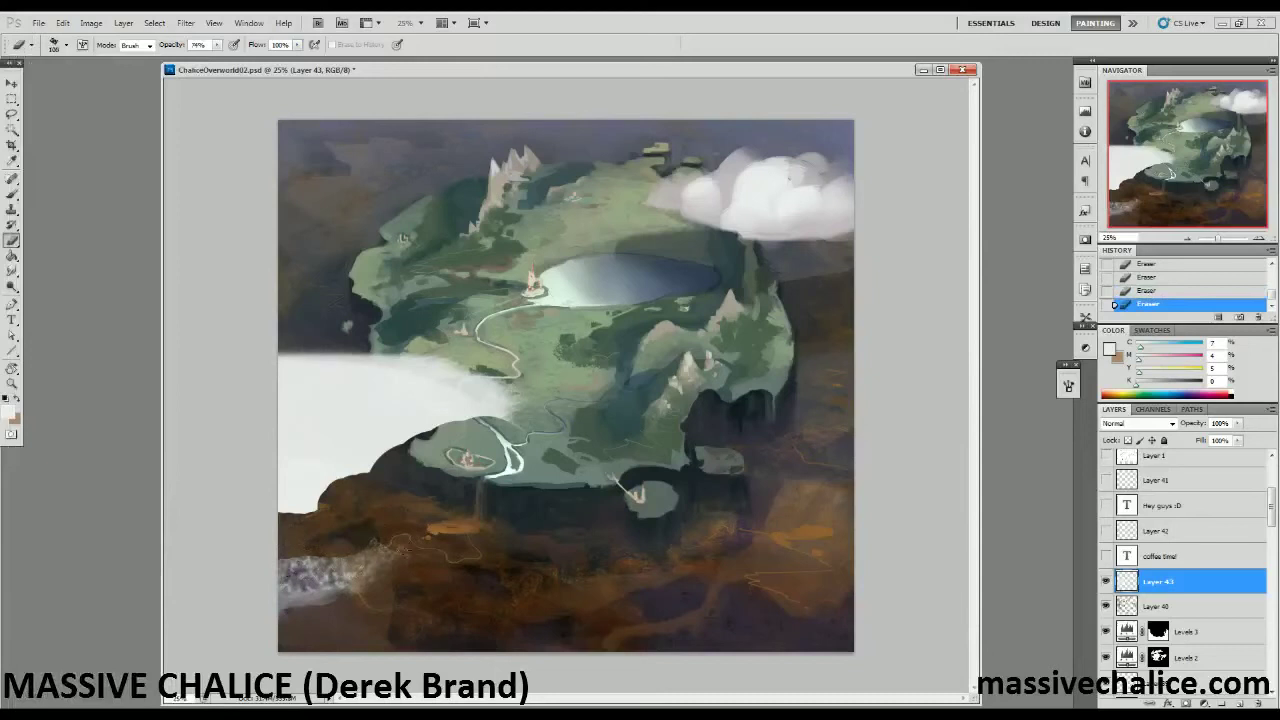
Repaint the small lower cloud in white with a reduced brush and trim its edges with the textured eraser.
key(b)
mouse_move(330, 565)
mouse_down()
mouse_move(200, 588)
mouse_move(362, 578)
mouse_move(275, 603)
mouse_move(276, 560)
mouse_up()
key(bracketleft)
key(bracketleft)
key(bracketleft)
key(bracketleft)
key(bracketleft)
key(bracketleft)
key(bracketleft)
key(bracketleft)
key(ctrl+z)
key(e)
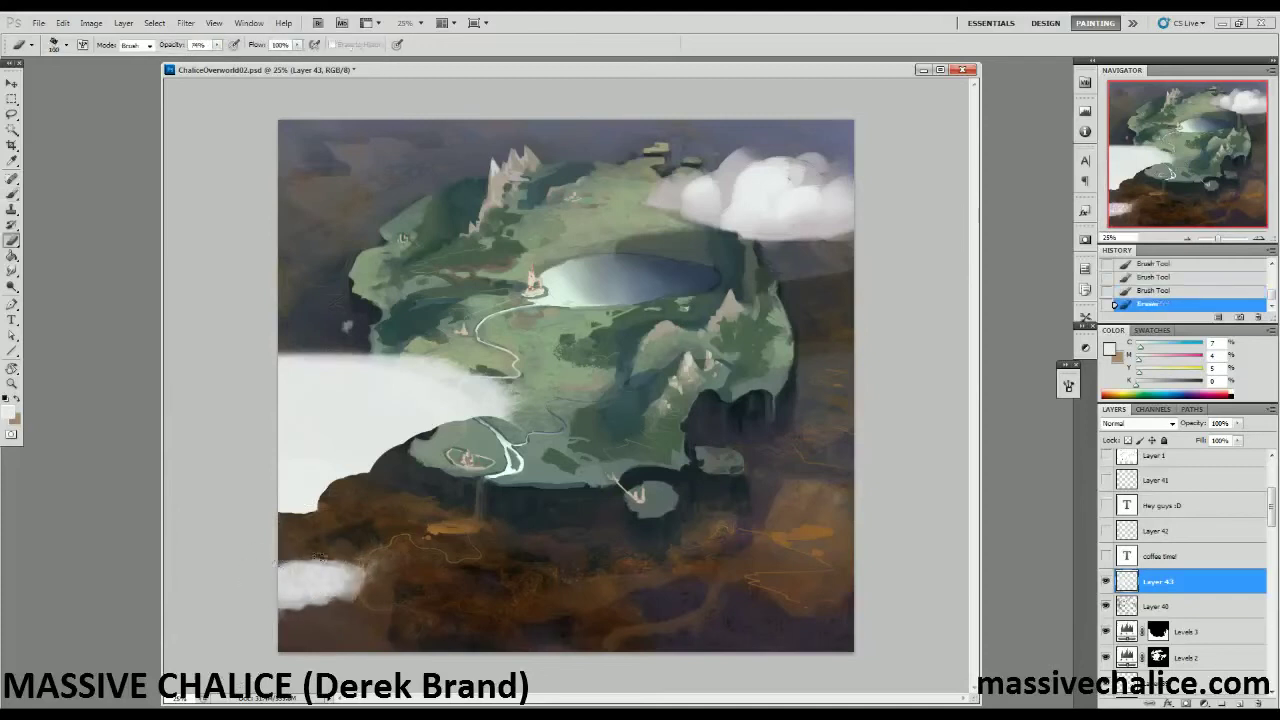
mouse_move(370, 568)
mouse_down()
mouse_move(273, 603)
mouse_move(312, 610)
mouse_move(275, 616)
mouse_move(277, 563)
mouse_move(357, 581)
mouse_move(275, 563)
mouse_move(275, 603)
mouse_move(362, 598)
mouse_move(277, 563)
mouse_move(350, 567)
mouse_move(299, 558)
mouse_up()
Erase the main cloud's underside, tip and upper edge with the enlarged textured eraser, leaving a thin tapering shape.
key(bracketright)
key(bracketright)
key(bracketright)
key(bracketright)
key(bracketright)
key(bracketright)
key(bracketright)
mouse_move(335, 488)
mouse_down()
mouse_move(256, 499)
mouse_move(351, 489)
mouse_move(401, 436)
mouse_move(401, 468)
mouse_move(331, 501)
mouse_move(246, 501)
mouse_move(346, 491)
mouse_move(341, 451)
mouse_move(406, 406)
mouse_move(421, 424)
mouse_move(466, 374)
mouse_move(468, 398)
mouse_move(436, 406)
mouse_move(385, 355)
mouse_up()
drag(512, 388, 250, 448)
drag(460, 412, 290, 492)
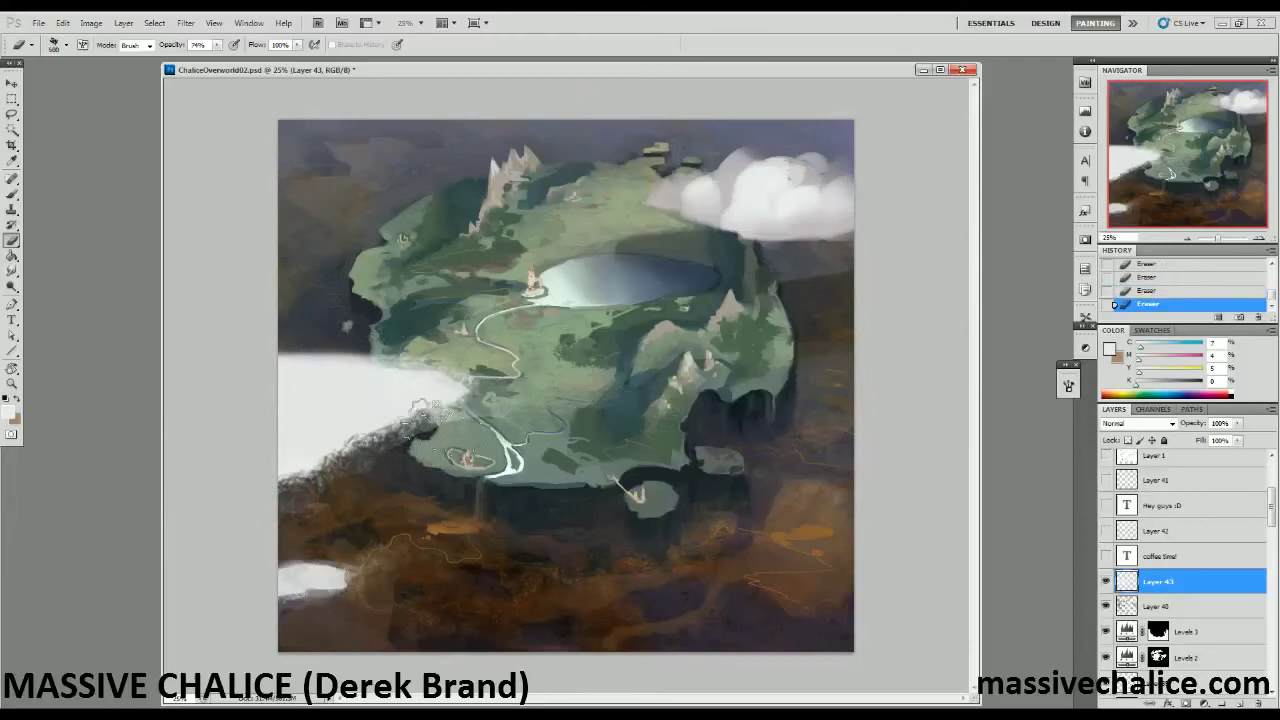
mouse_move(255, 330)
mouse_down()
mouse_move(358, 342)
mouse_move(320, 358)
mouse_move(310, 335)
mouse_move(345, 365)
mouse_move(460, 350)
mouse_move(345, 348)
mouse_up()
mouse_move(447, 354)
mouse_down()
mouse_move(275, 350)
mouse_move(370, 362)
mouse_up()
Apply a Motion Blur with a slightly shortened distance to the new cloud layer.
click(188, 24)
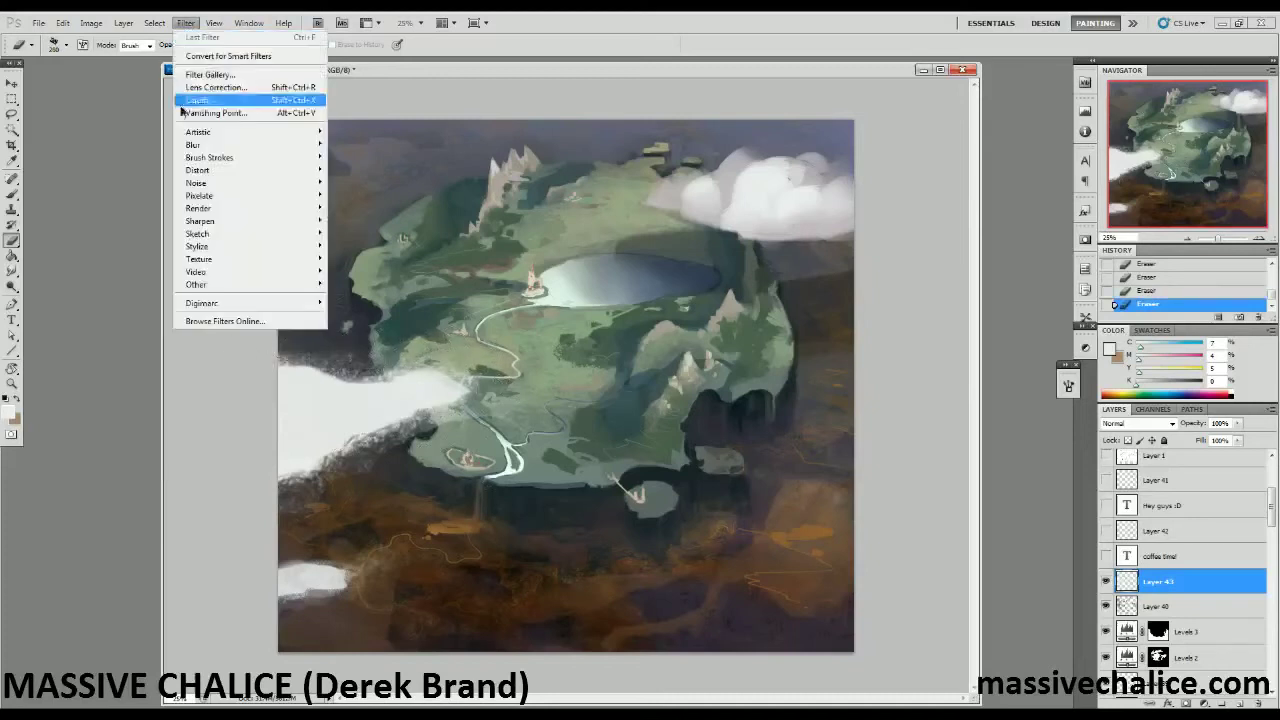
mouse_move(196, 146)
click(337, 219)
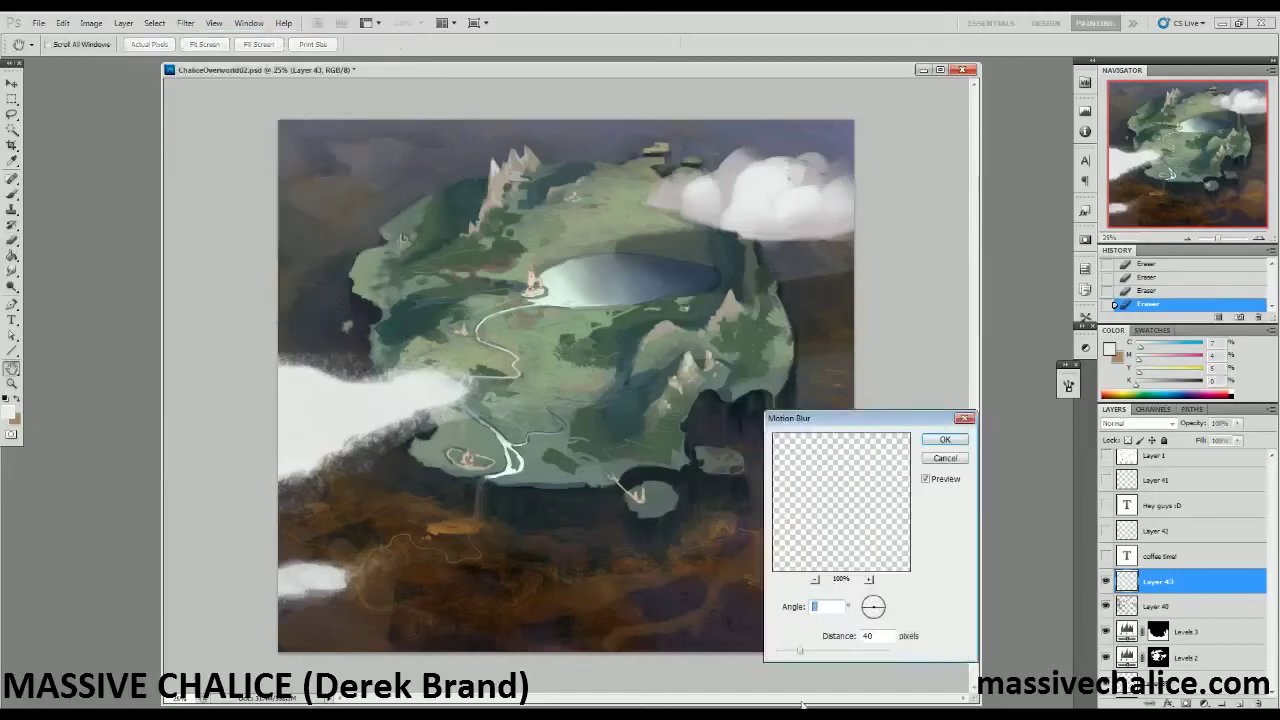
drag(799, 651, 794, 654)
click(943, 440)
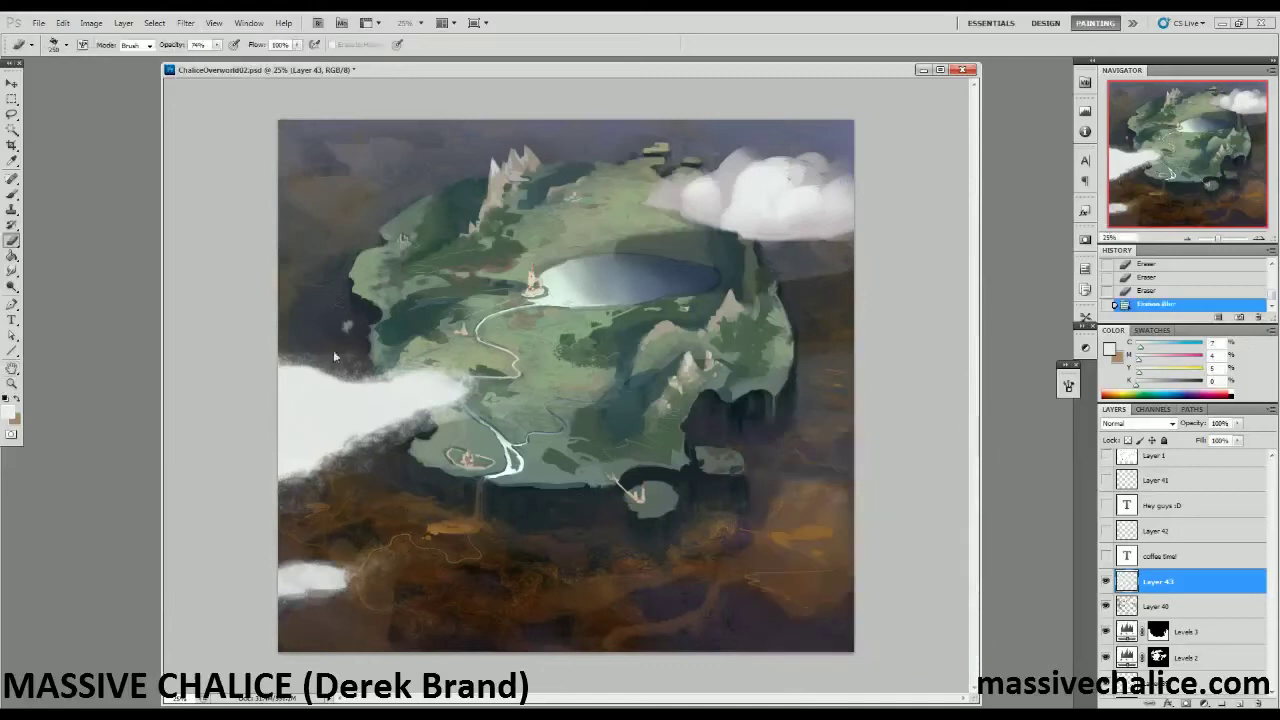
Erase along the main cloud's upper edge and roughen its tip over the island with a larger textured eraser.
mouse_move(356, 362)
mouse_down()
mouse_move(309, 347)
mouse_move(337, 358)
mouse_up()
drag(334, 358, 280, 359)
key(bracketright)
key(bracketright)
key(bracketright)
key(bracketright)
key(bracketright)
mouse_move(412, 384)
mouse_down()
mouse_move(448, 376)
mouse_move(432, 396)
mouse_move(478, 428)
mouse_up()
Switch to the soft eraser preset and soften the main cloud's tip and the small lower cloud's end.
click(28, 45)
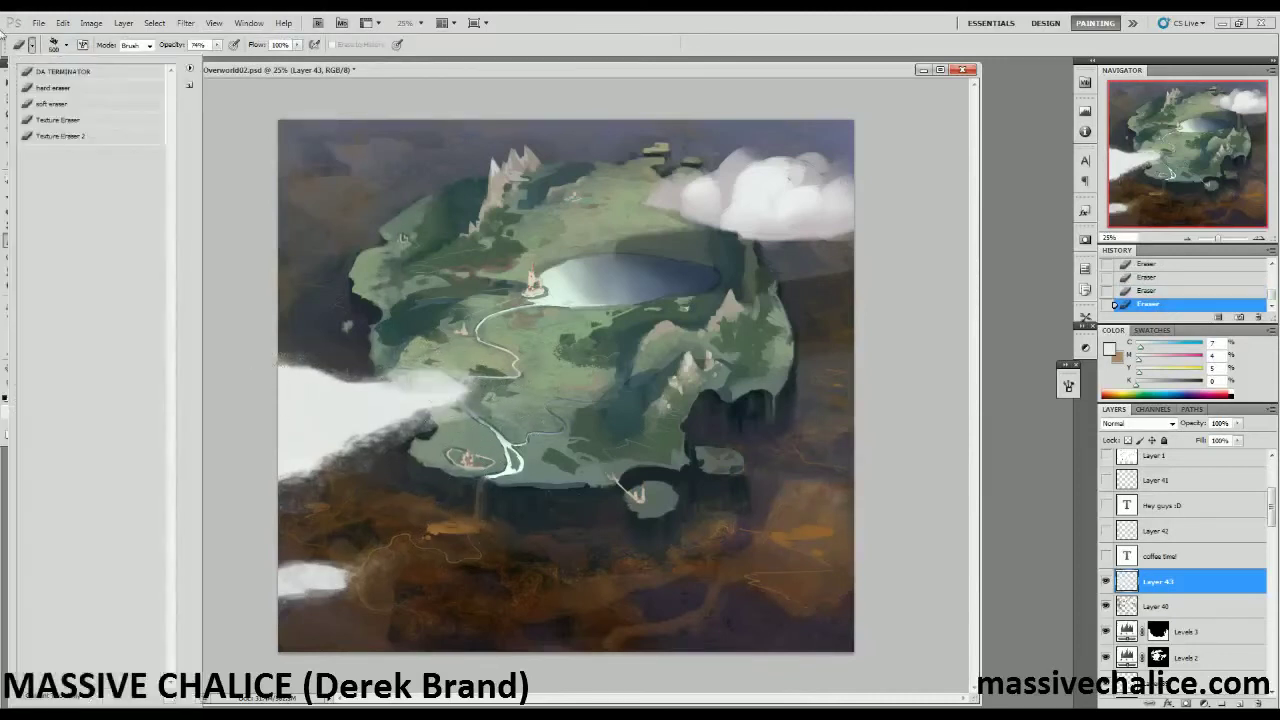
double_click(41, 104)
key(bracketright)
key(bracketright)
mouse_move(447, 386)
mouse_down()
mouse_move(462, 394)
mouse_move(432, 414)
mouse_up()
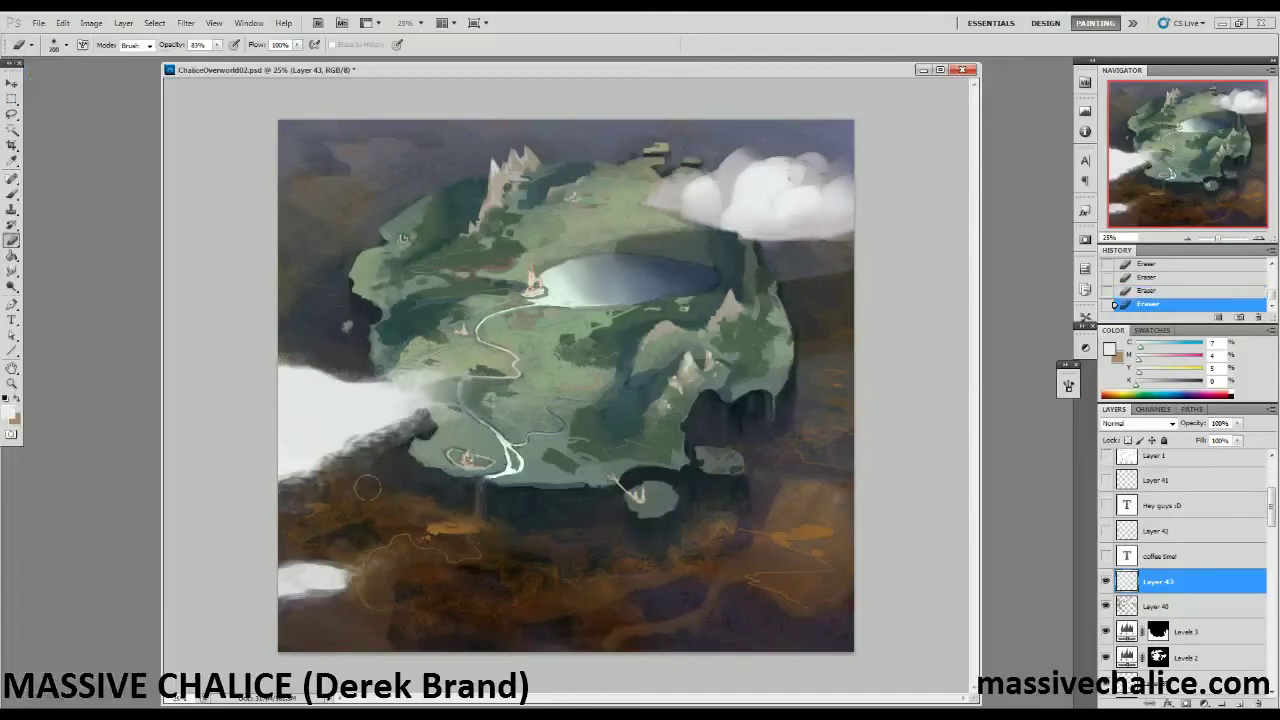
key(bracketright)
key(bracketright)
key(bracketright)
mouse_move(366, 600)
mouse_down()
mouse_move(398, 696)
mouse_move(390, 592)
mouse_up()
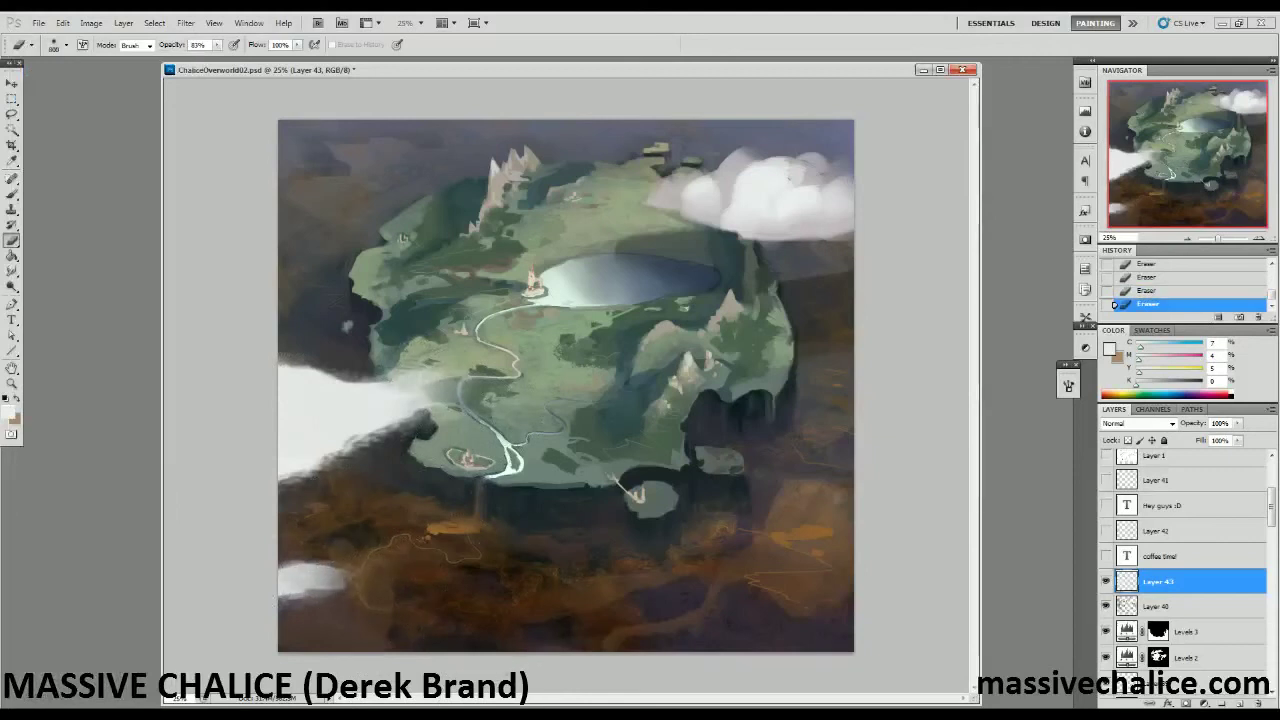
Stretch the lower-left cloud layer slightly wider and nudge it into place.
key(ctrl+t)
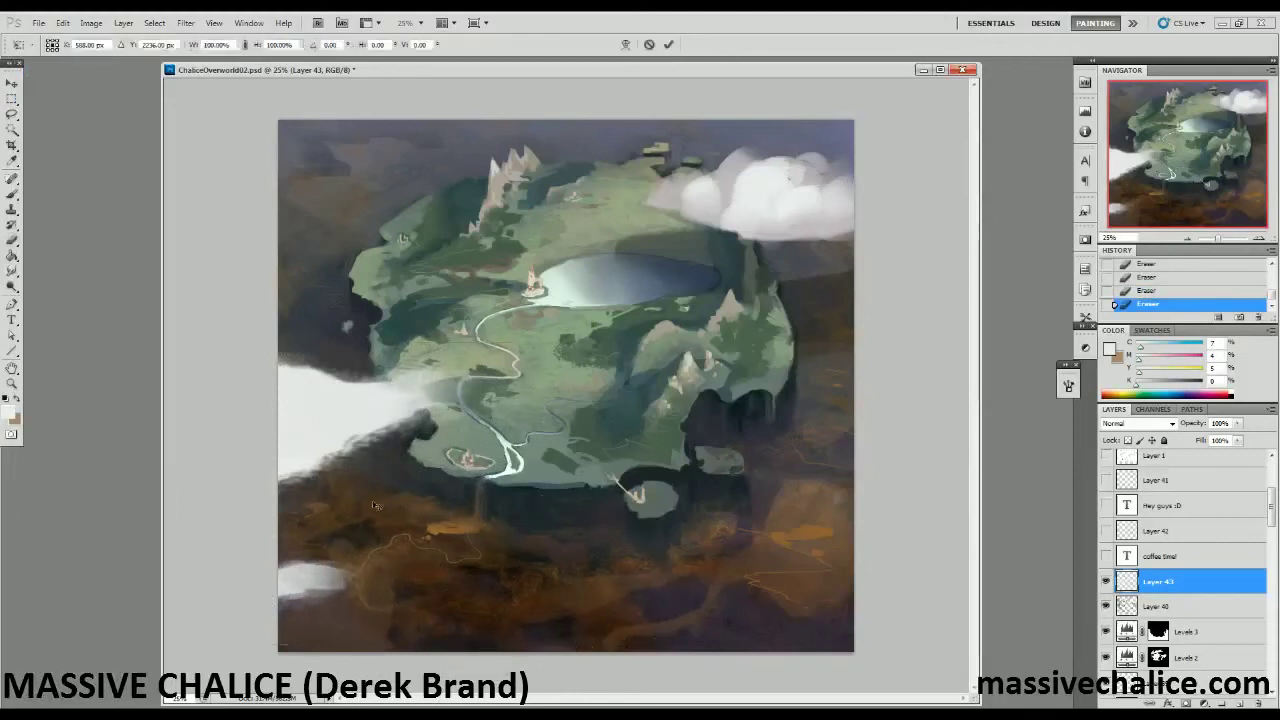
drag(599, 497, 609, 494)
drag(375, 534, 366, 531)
key(Return)
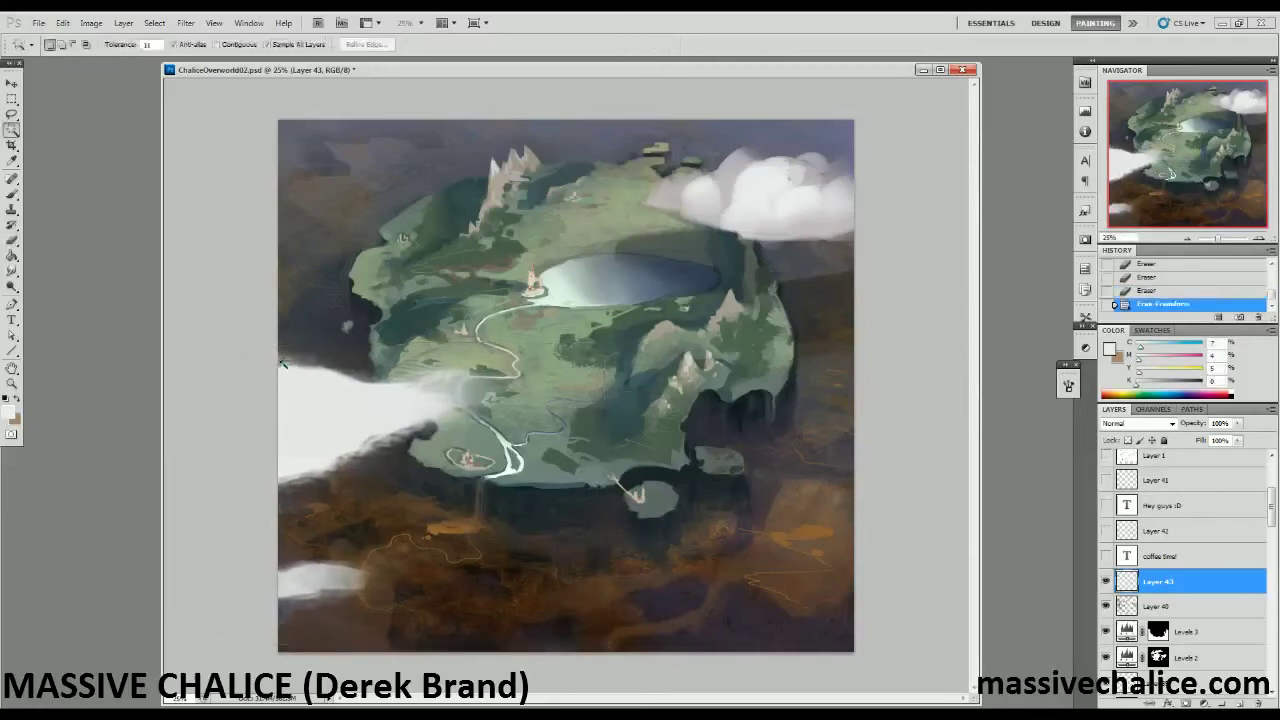
Fade the main cloud's upper edge out to its tip with the enlarged soft eraser.
mouse_move(308, 364)
mouse_down()
mouse_move(277, 353)
mouse_move(190, 357)
mouse_move(278, 352)
mouse_move(391, 402)
mouse_move(275, 355)
mouse_move(321, 354)
mouse_move(401, 403)
mouse_move(374, 372)
mouse_move(415, 366)
mouse_move(435, 389)
mouse_move(465, 400)
mouse_up()
key(bracketleft)
key(bracketleft)
key(bracketleft)
key(bracketleft)
key(bracketright)
key(bracketright)
key(bracketright)
key(bracketright)
key(bracketright)
key(bracketright)
key(bracketright)
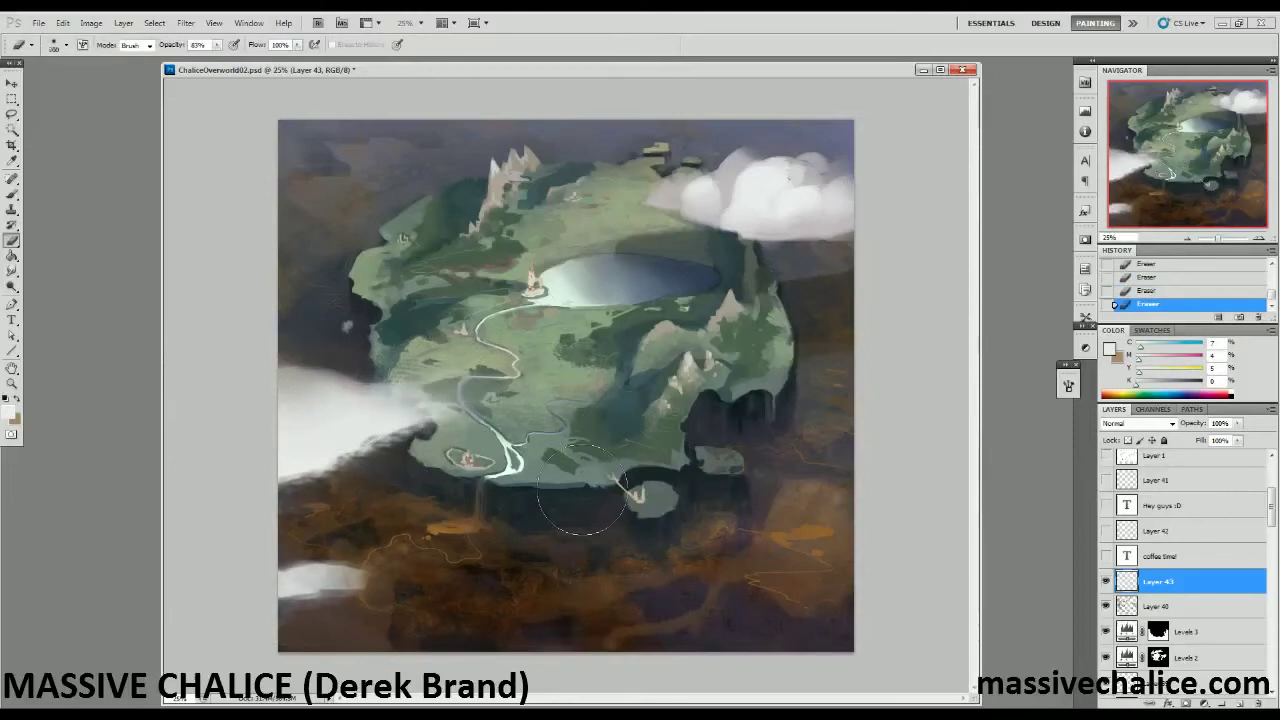
key(bracketleft)
key(bracketleft)
Widen the cloud layer further across the island and raise it slightly.
key(ctrl+t)
drag(605, 494, 652, 494)
drag(422, 494, 420, 470)
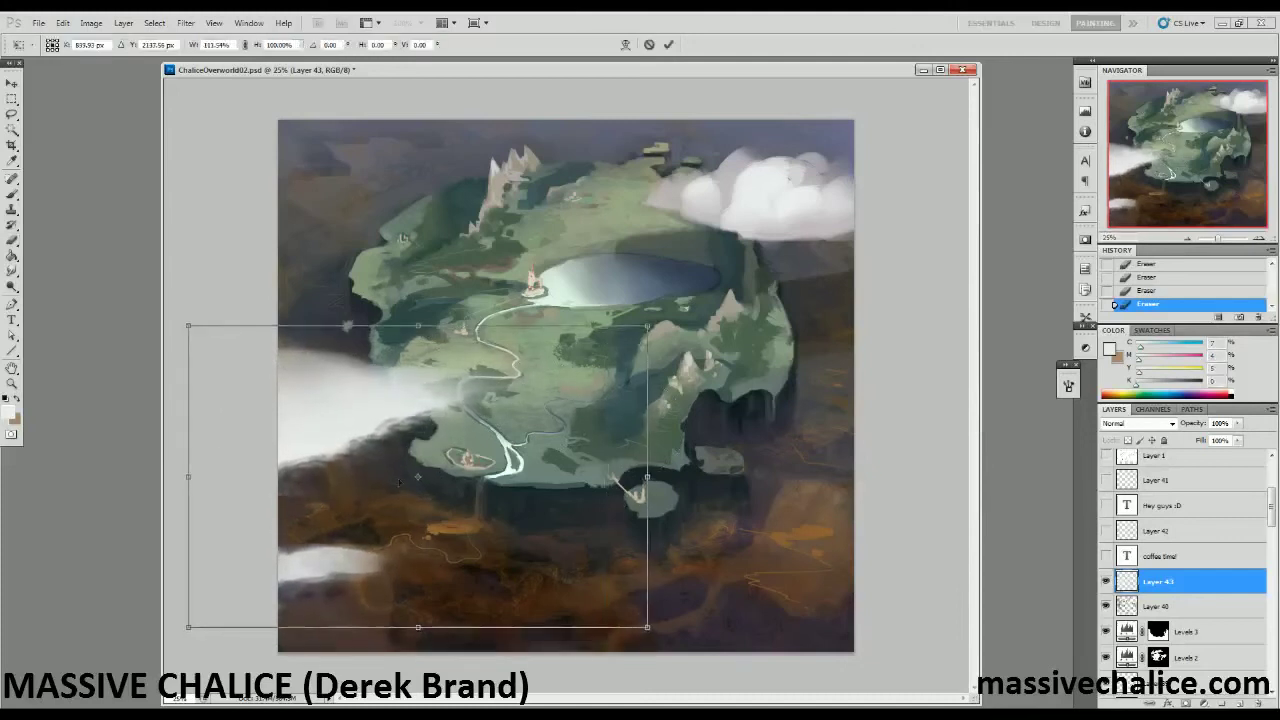
key(Return)
Erase a soft notch into the main cloud's upper edge and thin the part reaching over the island.
key(b)
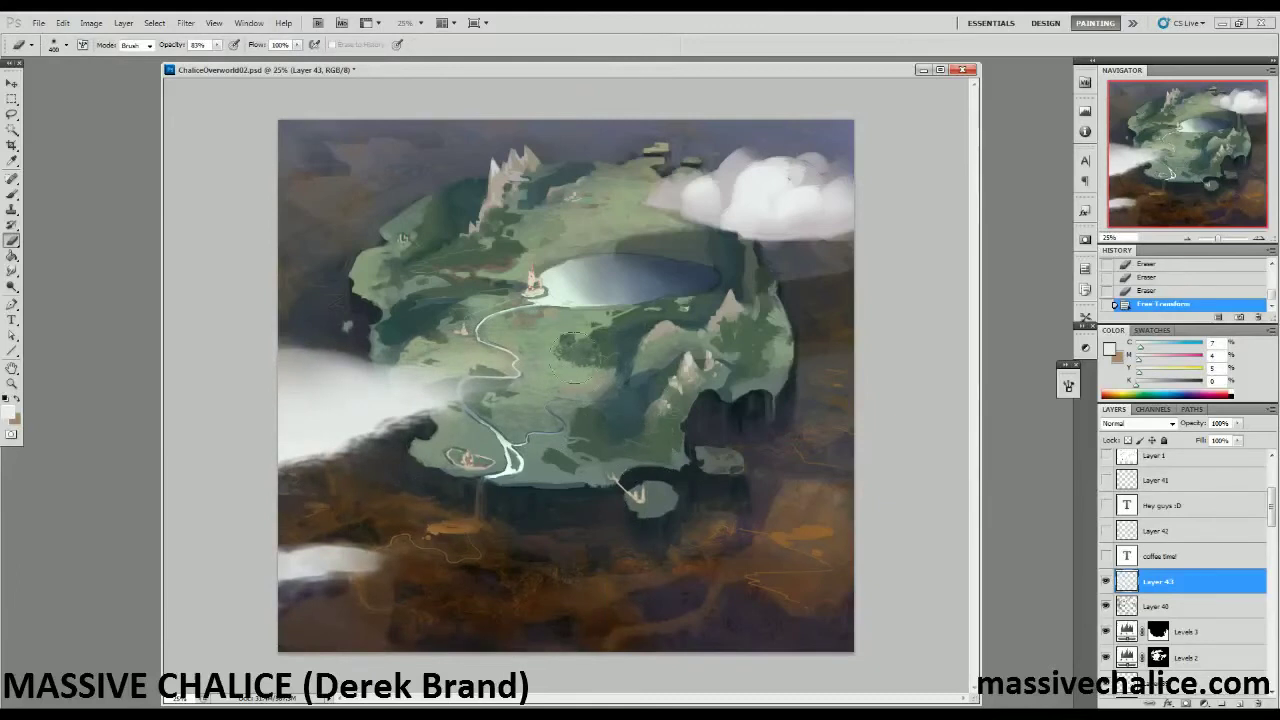
click(178, 523)
key(b)
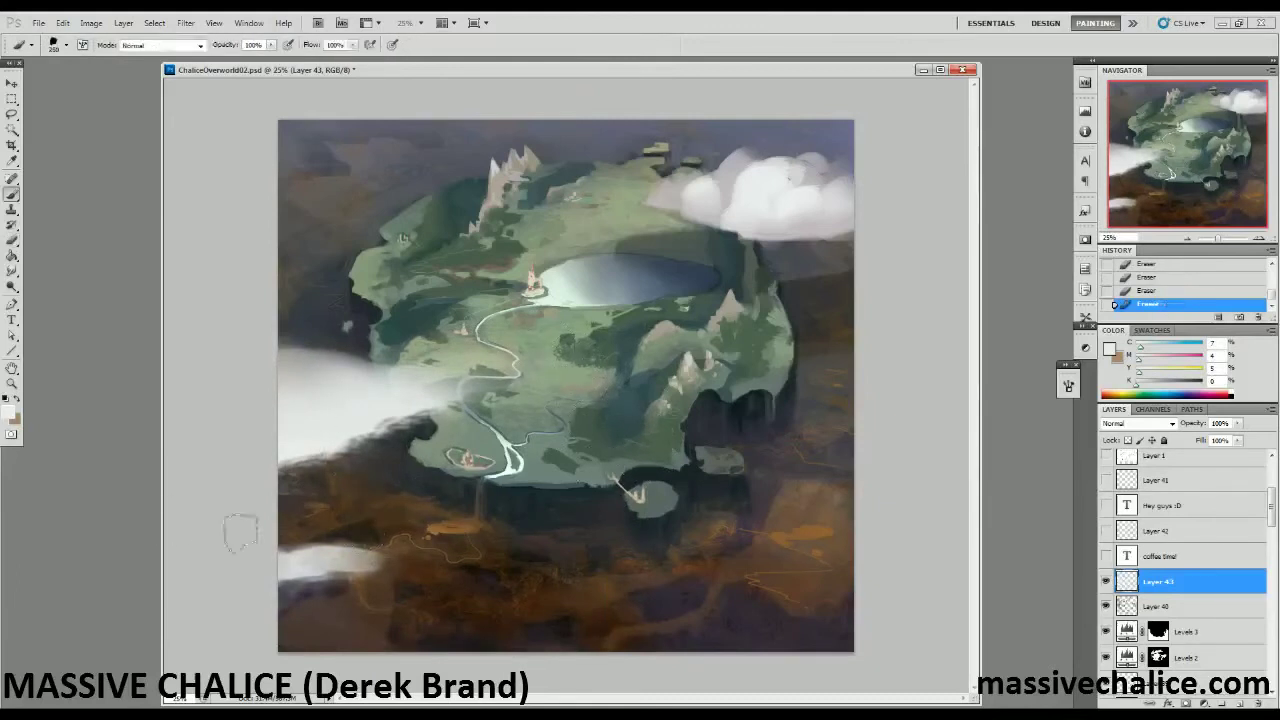
key(e)
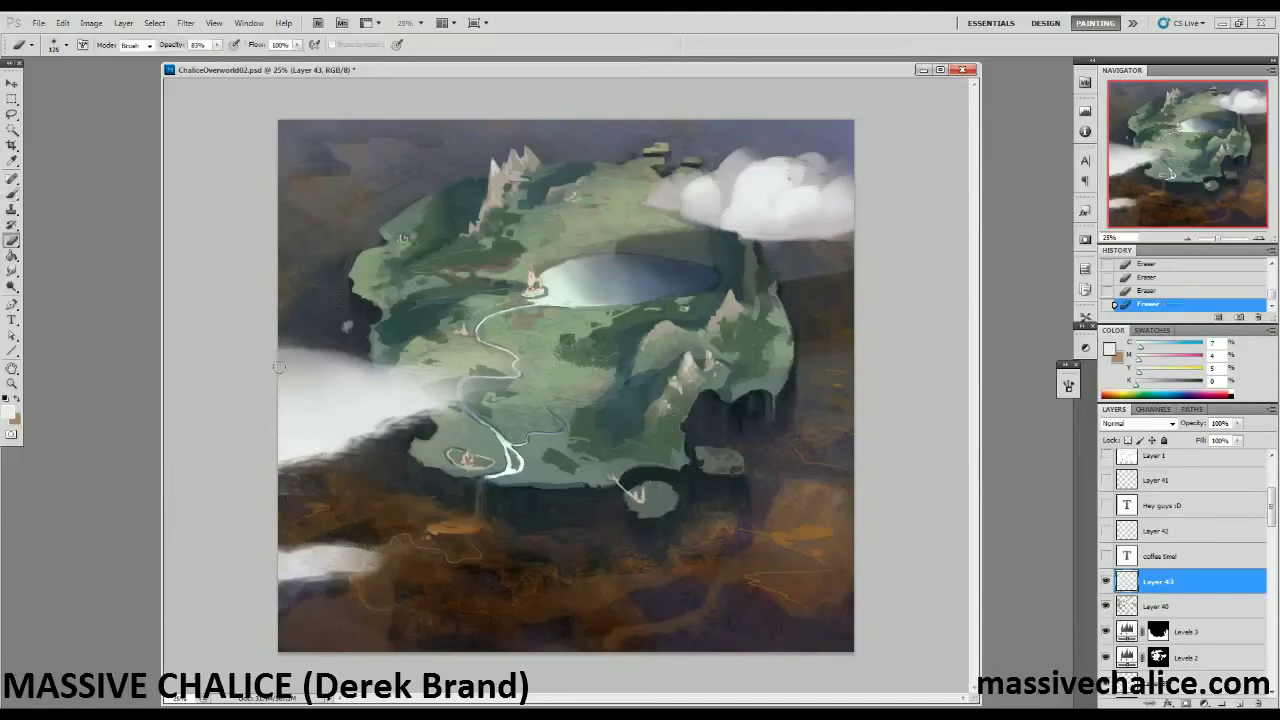
key(bracketleft)
key(bracketleft)
key(bracketleft)
key(bracketleft)
key(bracketleft)
mouse_move(315, 369)
mouse_down()
mouse_move(281, 350)
mouse_move(324, 375)
mouse_up()
key(bracketleft)
drag(391, 373, 455, 375)
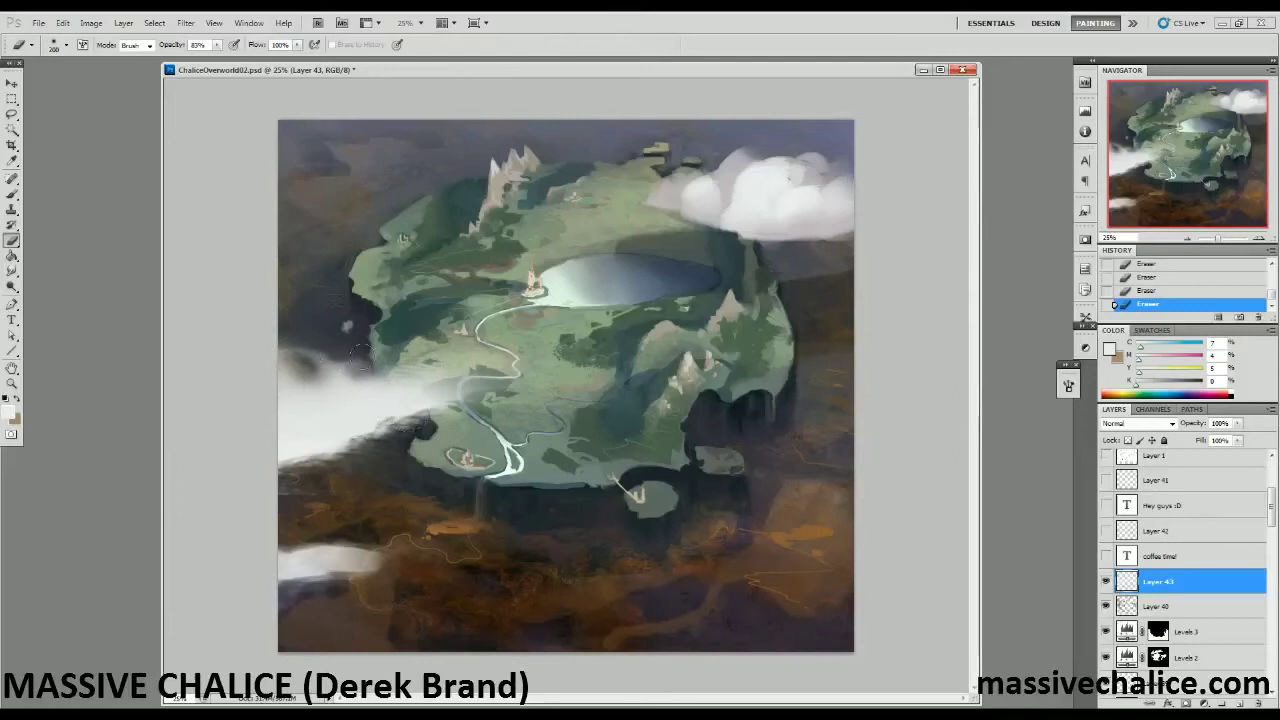
Trim the main cloud's tip and underside with a smaller eraser.
key(bracketleft)
key(bracketleft)
key(bracketleft)
key(bracketleft)
mouse_move(457, 388)
mouse_down()
mouse_move(440, 396)
mouse_move(460, 394)
mouse_up()
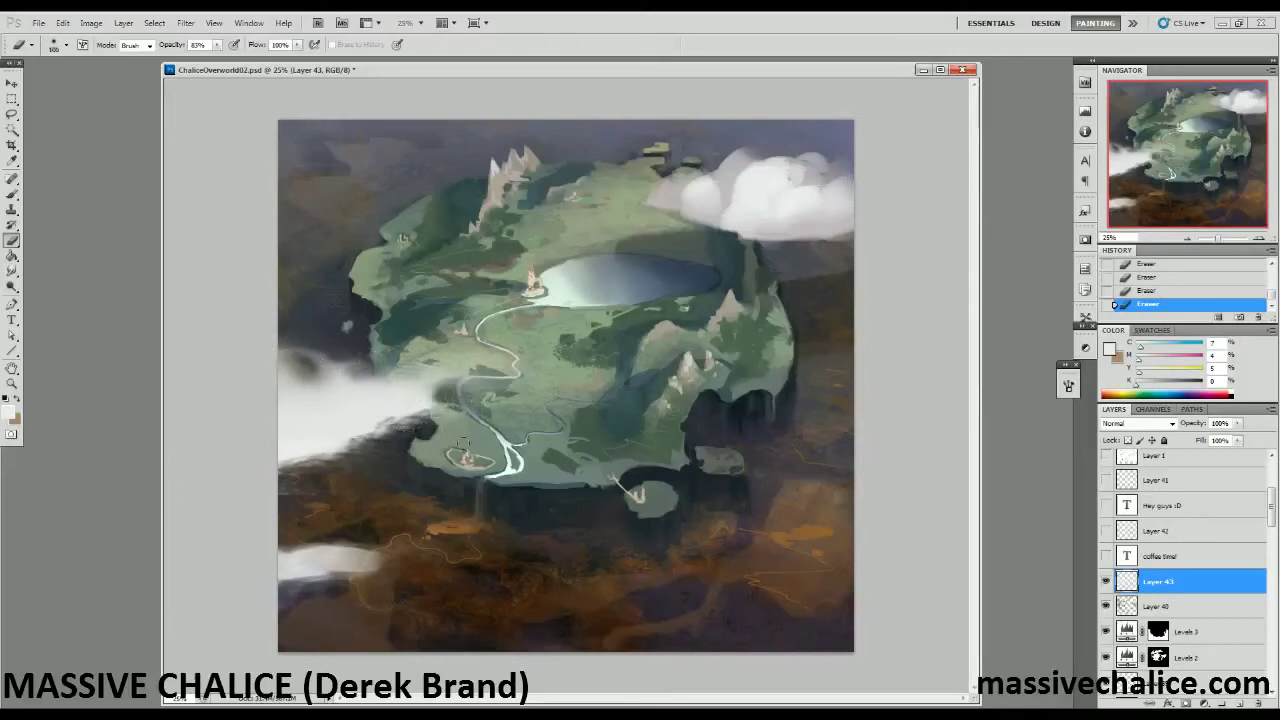
drag(345, 454, 365, 442)
Fade the small lower cloud to semi-transparent with a much larger soft eraser.
key(bracketright)
key(bracketright)
key(bracketright)
key(bracketright)
key(bracketright)
key(bracketright)
mouse_move(323, 592)
mouse_down()
mouse_move(266, 612)
mouse_move(185, 605)
mouse_up()
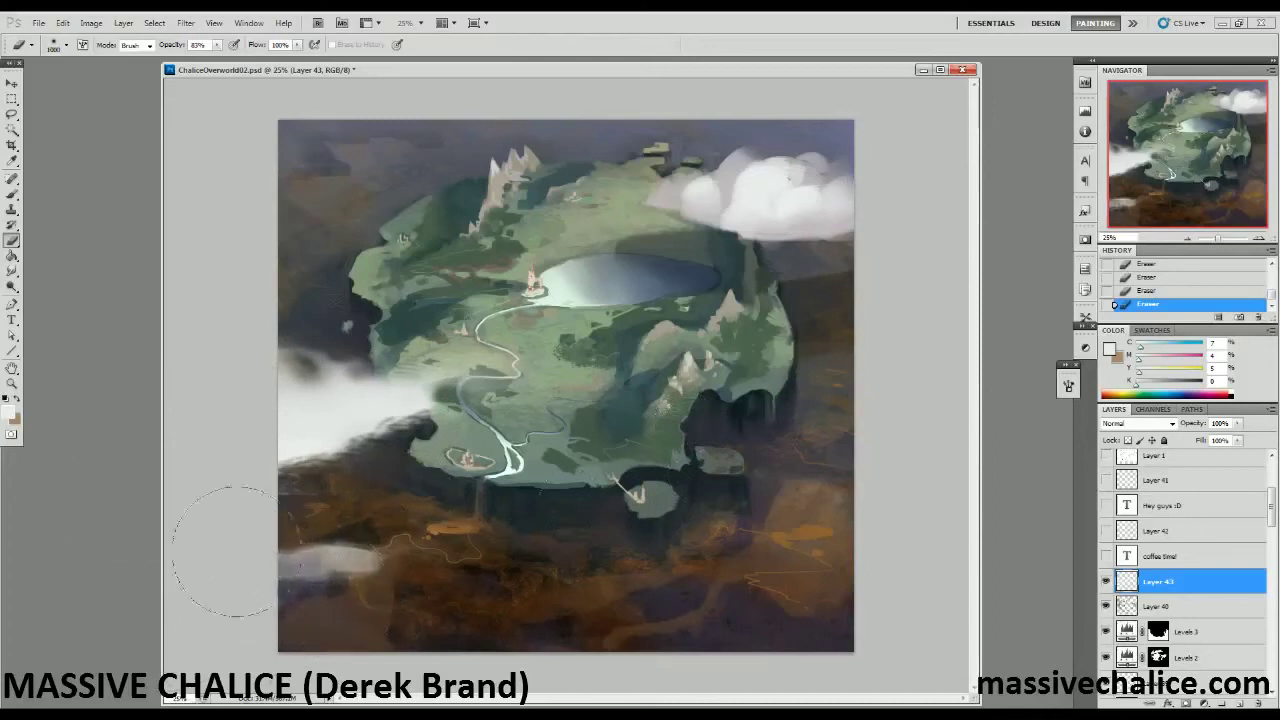
Select the layer of the painting's upper-right cloud and place a duplicate of it higher up.
key(v)
key(b)
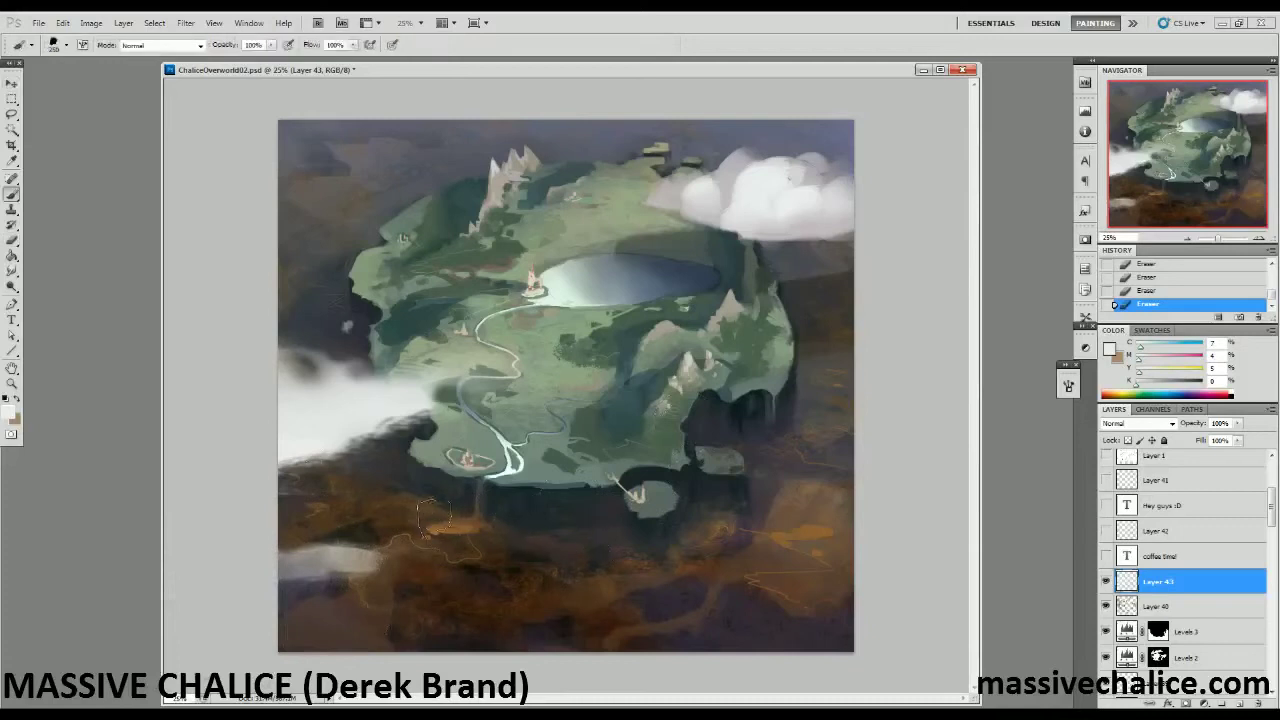
key(v)
drag(757, 219, 721, 188)
key(ctrl+z)
ctrl+click(771, 214)
drag(741, 238, 745, 190)
Resize and distort the duplicated cloud into a slanted shape rising behind the original cloud.
key(ctrl+t)
drag(649, 95, 742, 79)
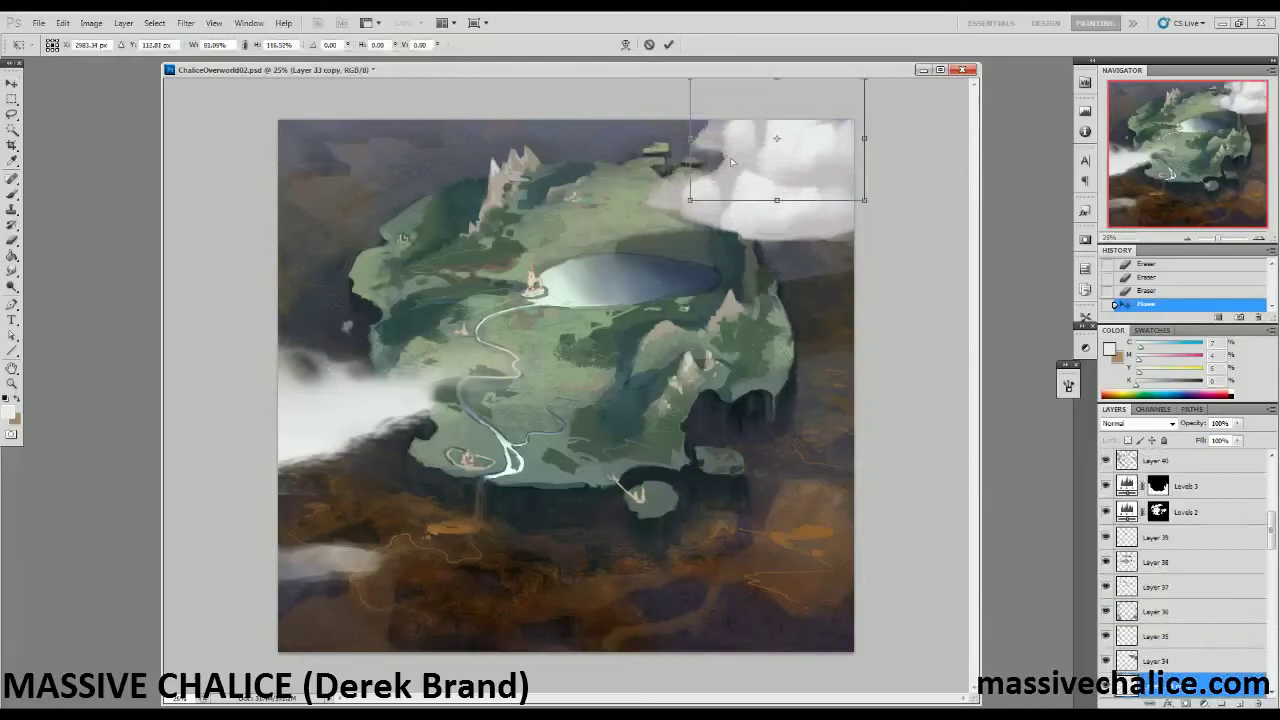
right_click(733, 154)
click(758, 229)
drag(690, 201, 645, 222)
drag(667, 150, 678, 169)
drag(719, 196, 715, 198)
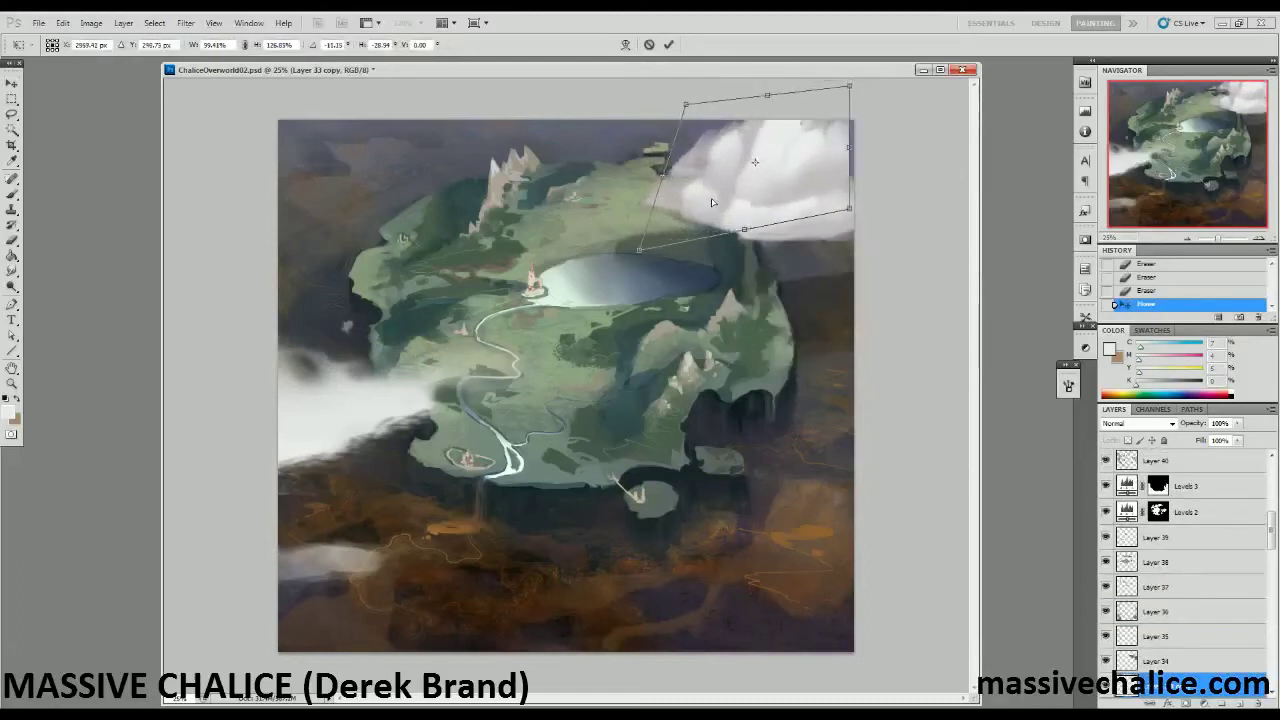
key(Return)
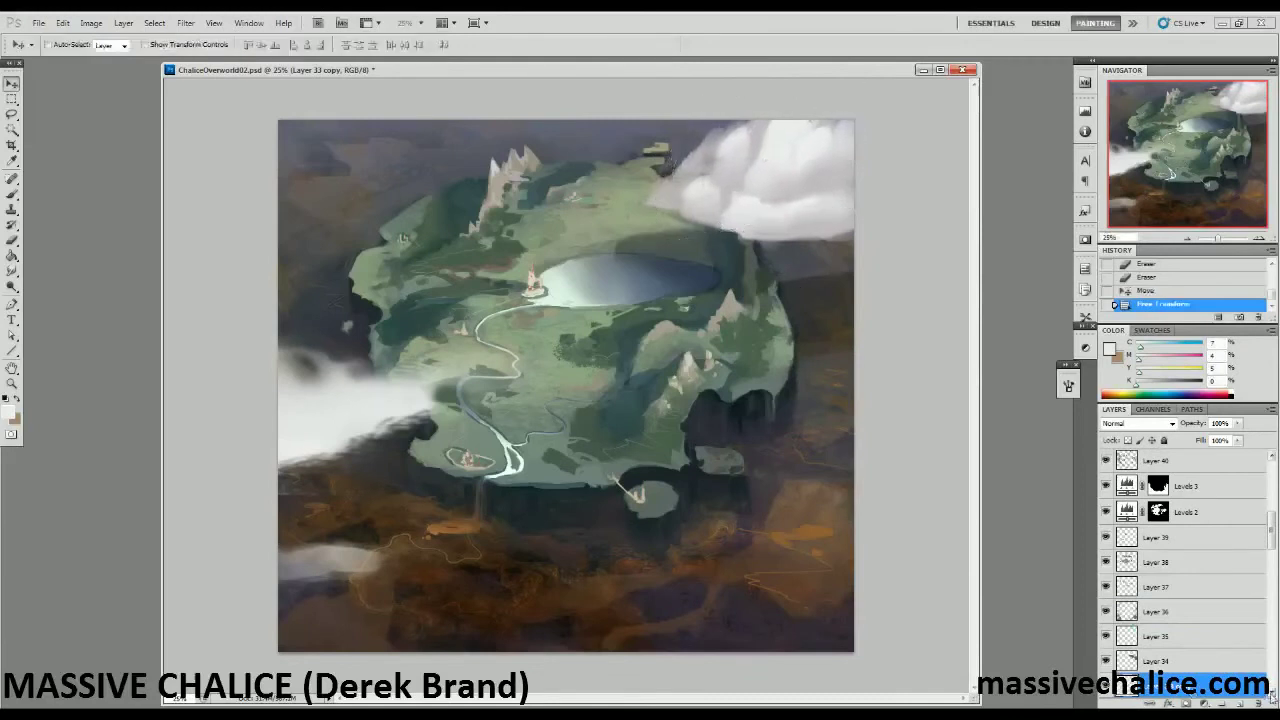
Move the cloud copy below the original cloud's layer and set its opacity to 45%.
key(ctrl+bracketleft)
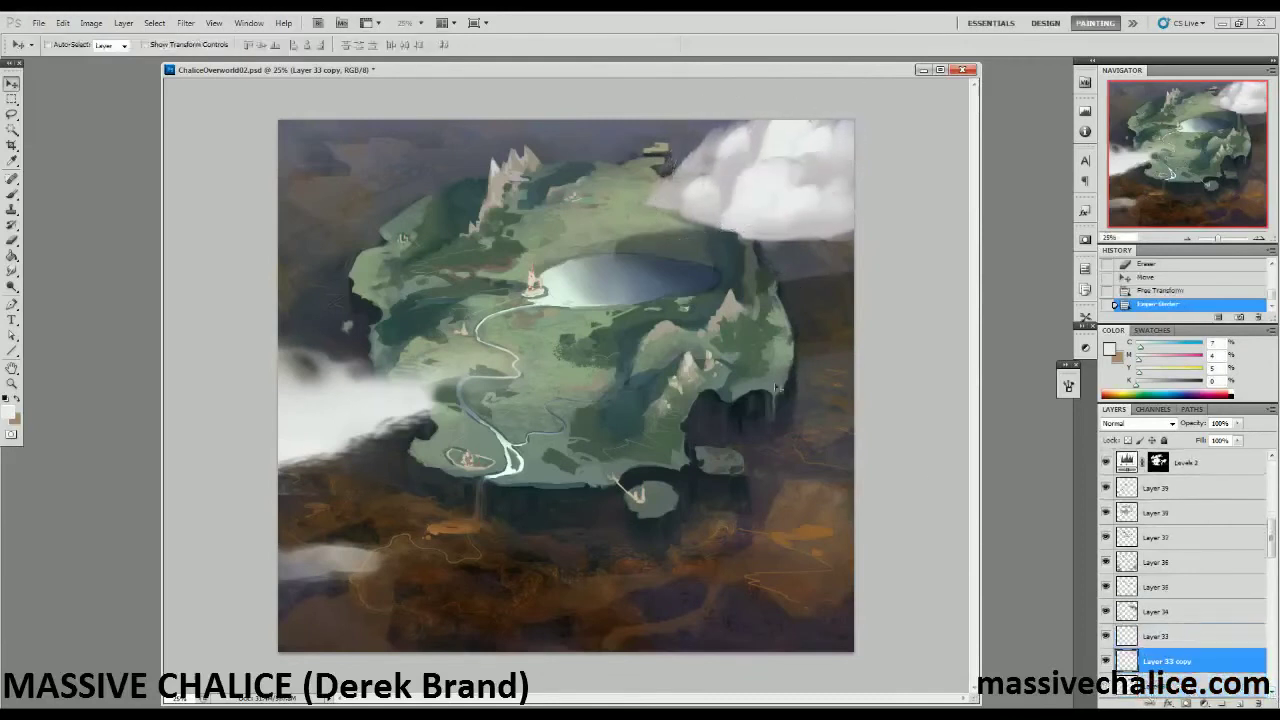
key(4)
key(5)
Transform the faded cloud copy into a flatter, wider band along the painting's top edge.
key(ctrl+t)
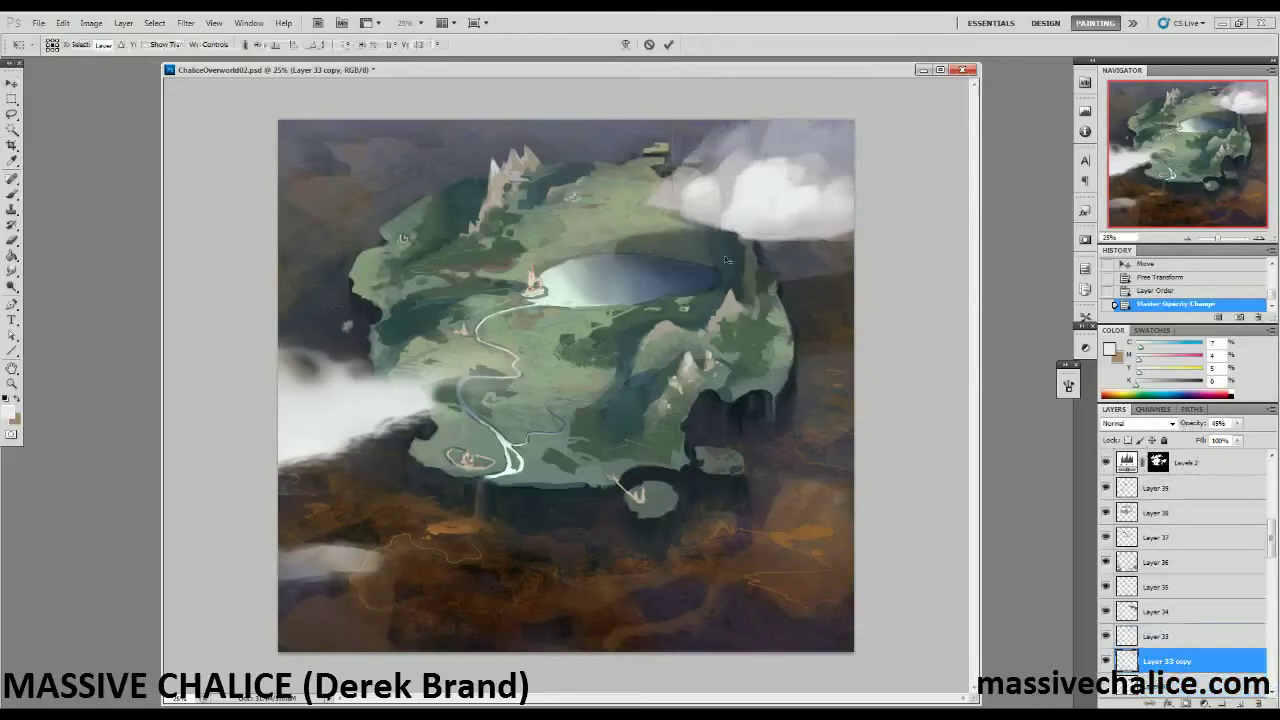
drag(672, 216, 596, 159)
drag(763, 136, 800, 137)
drag(639, 157, 662, 147)
key(Return)
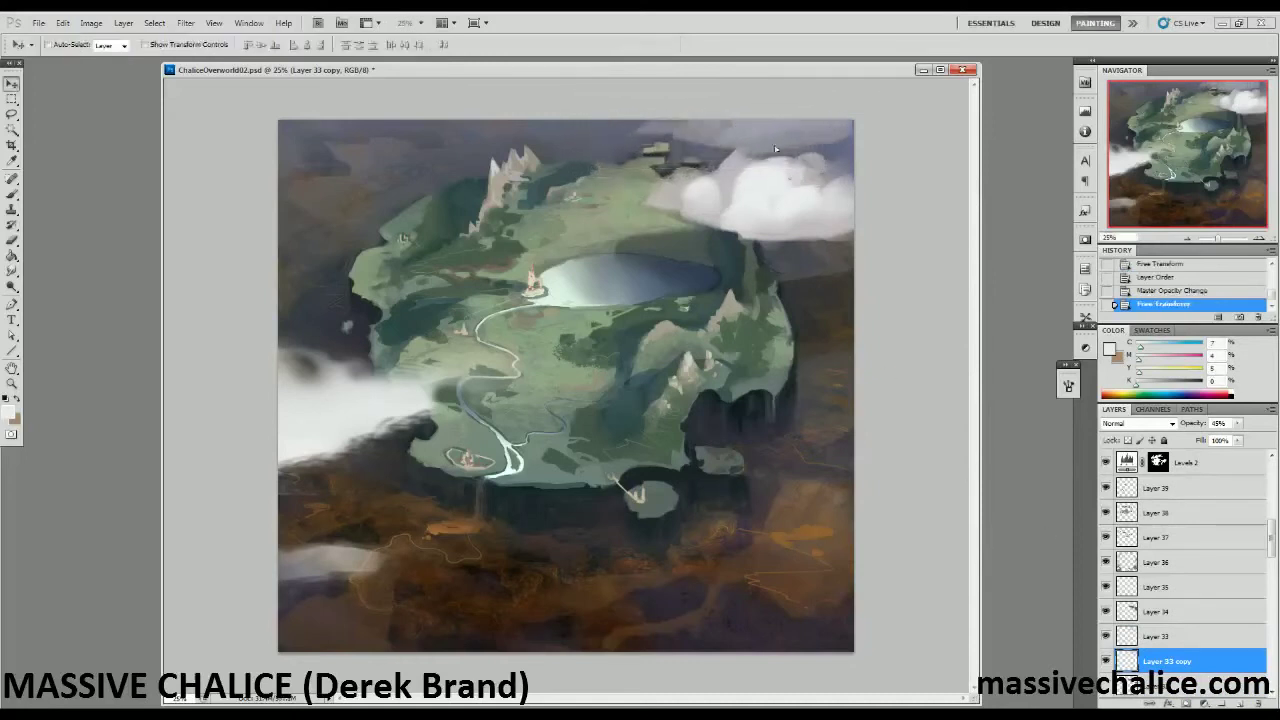
Shift the faded cloud copy toward the painting's upper-right corner and erase part of it behind the bright cloud.
drag(802, 152, 818, 160)
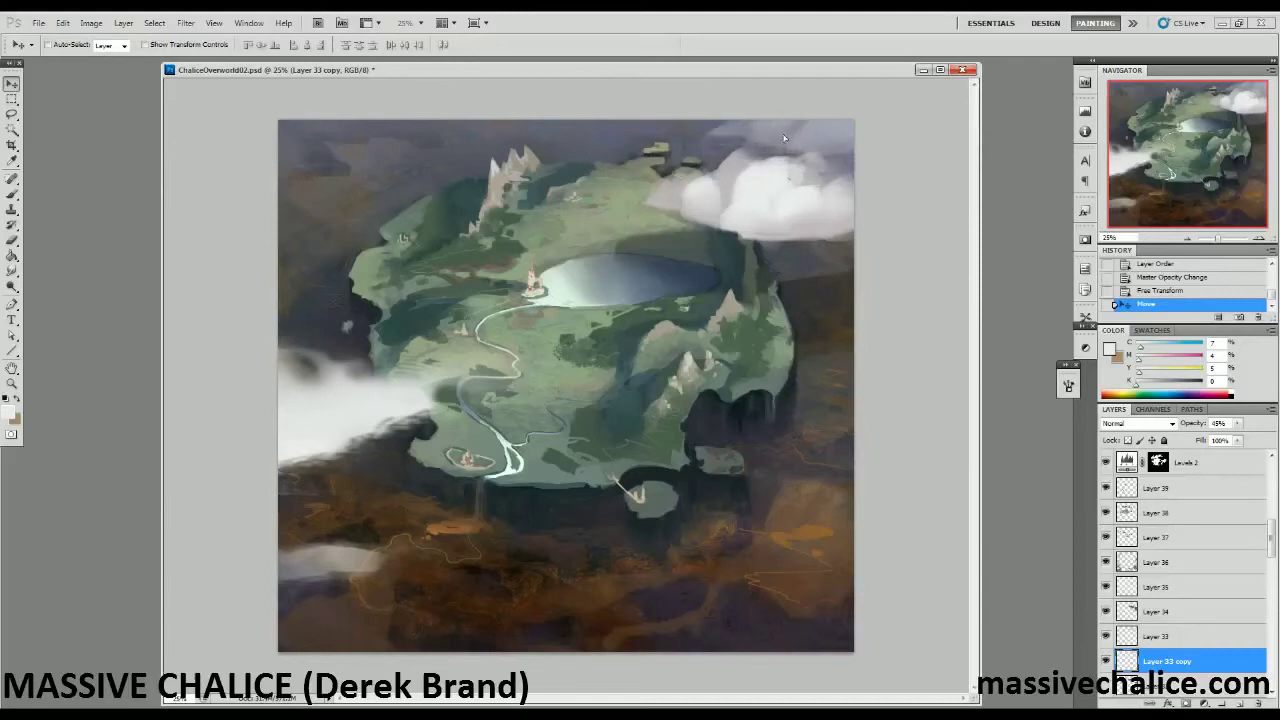
key(b)
mouse_move(823, 163)
mouse_down()
mouse_move(815, 215)
mouse_move(805, 212)
mouse_up()
Add a new layer above Layer 40 and paint more cloud volume at the upper right in a sampled cloud white.
key(b)
scroll(1108, 528, up, 5)
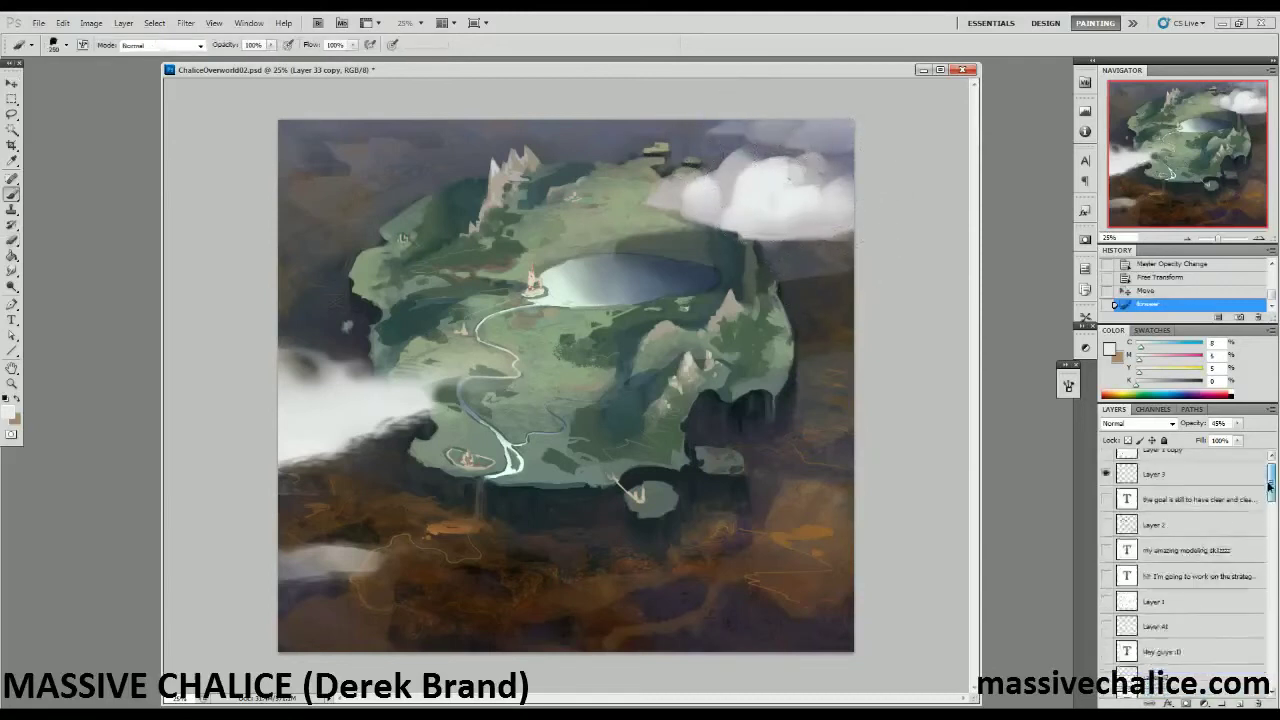
scroll(1150, 590, down, 6)
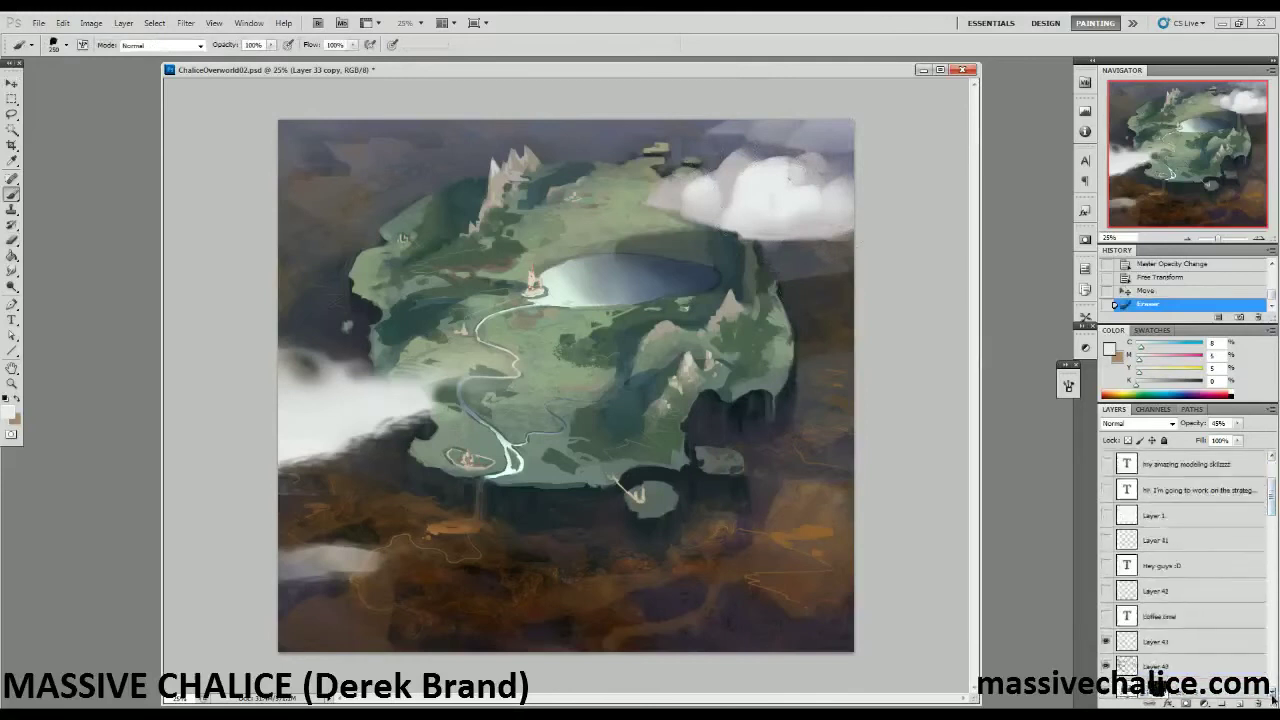
click(1186, 601)
click(1183, 618)
click(1240, 703)
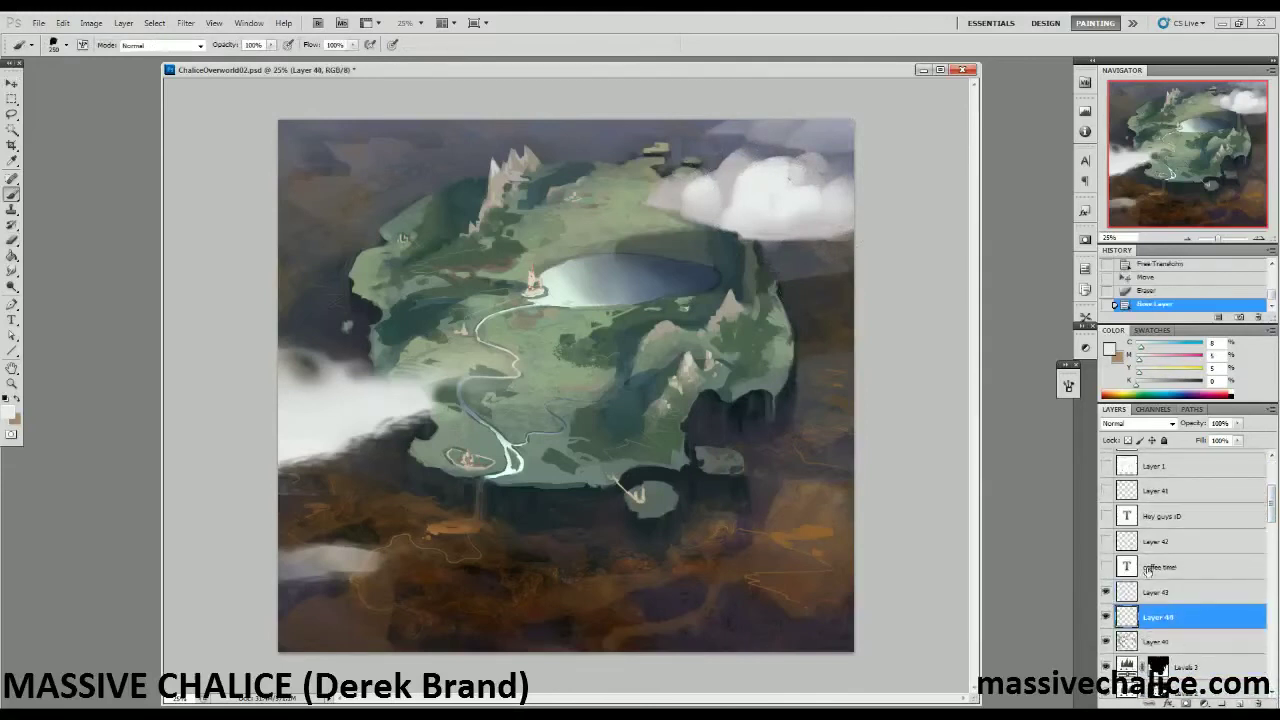
alt+click(782, 172)
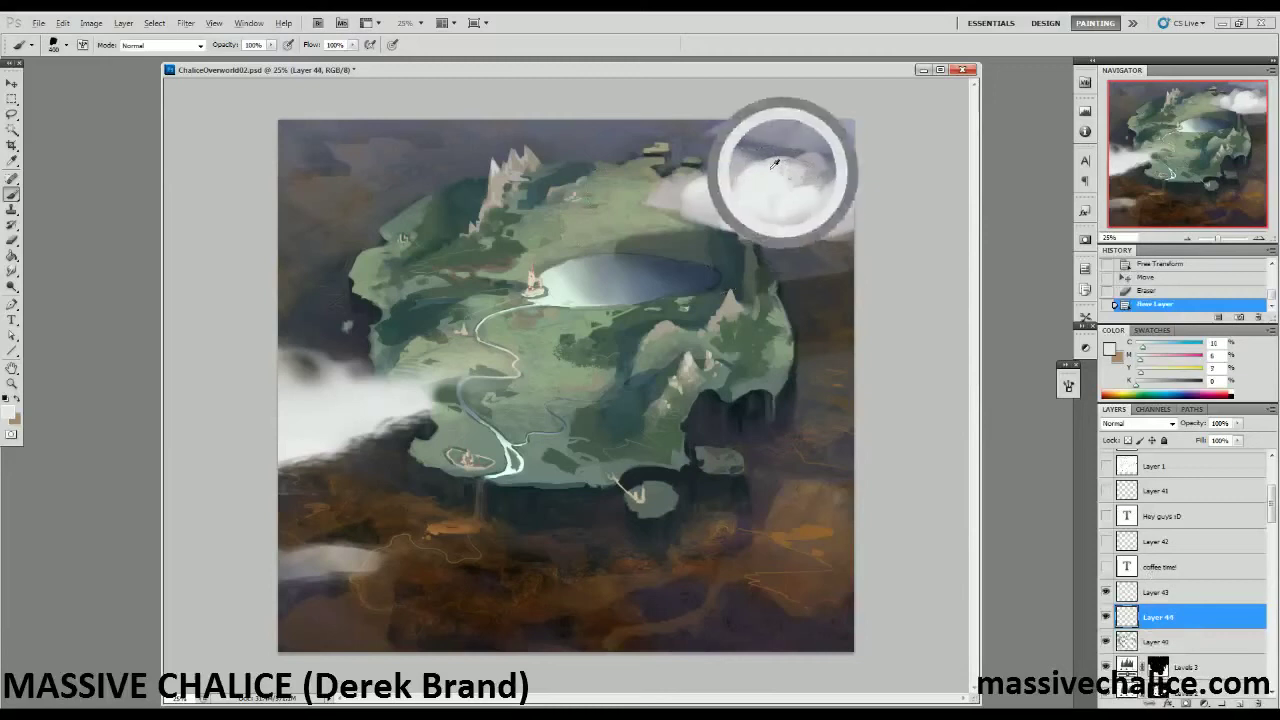
mouse_move(840, 175)
mouse_down()
mouse_move(860, 248)
mouse_move(844, 312)
mouse_move(760, 138)
mouse_move(820, 150)
mouse_up()
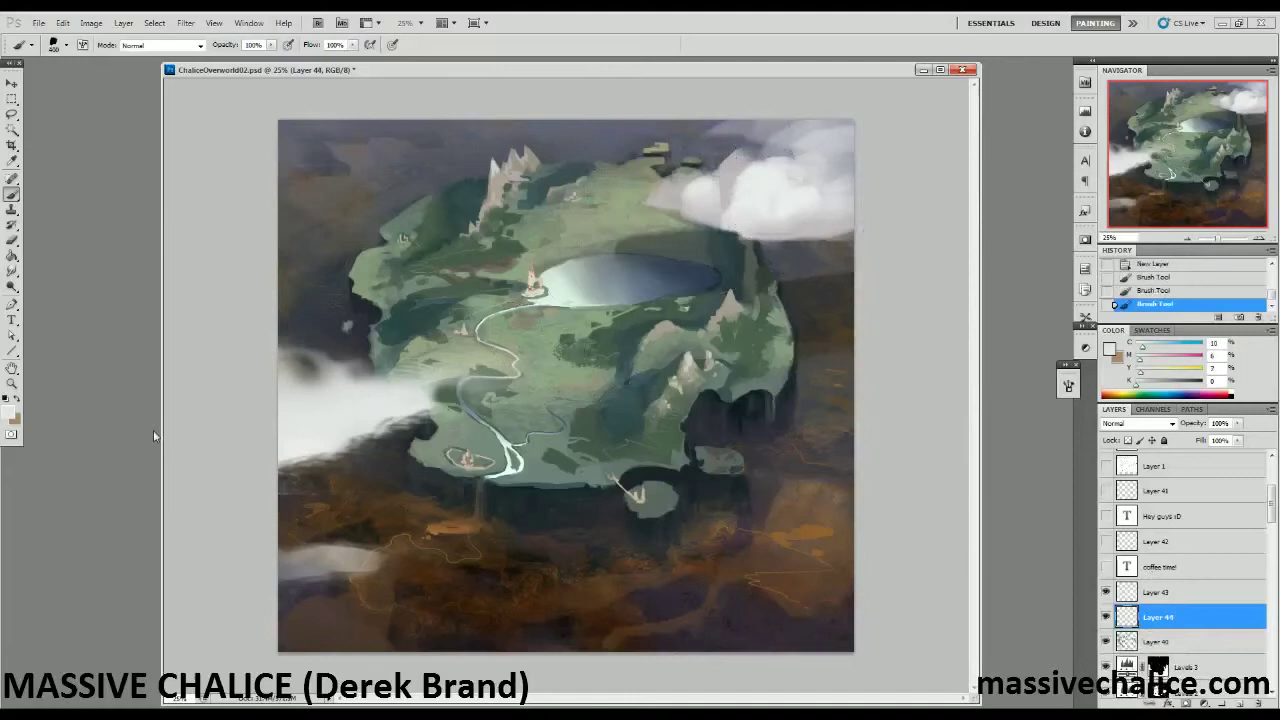
key(bracketleft)
key(bracketleft)
key(bracketleft)
key(bracketleft)
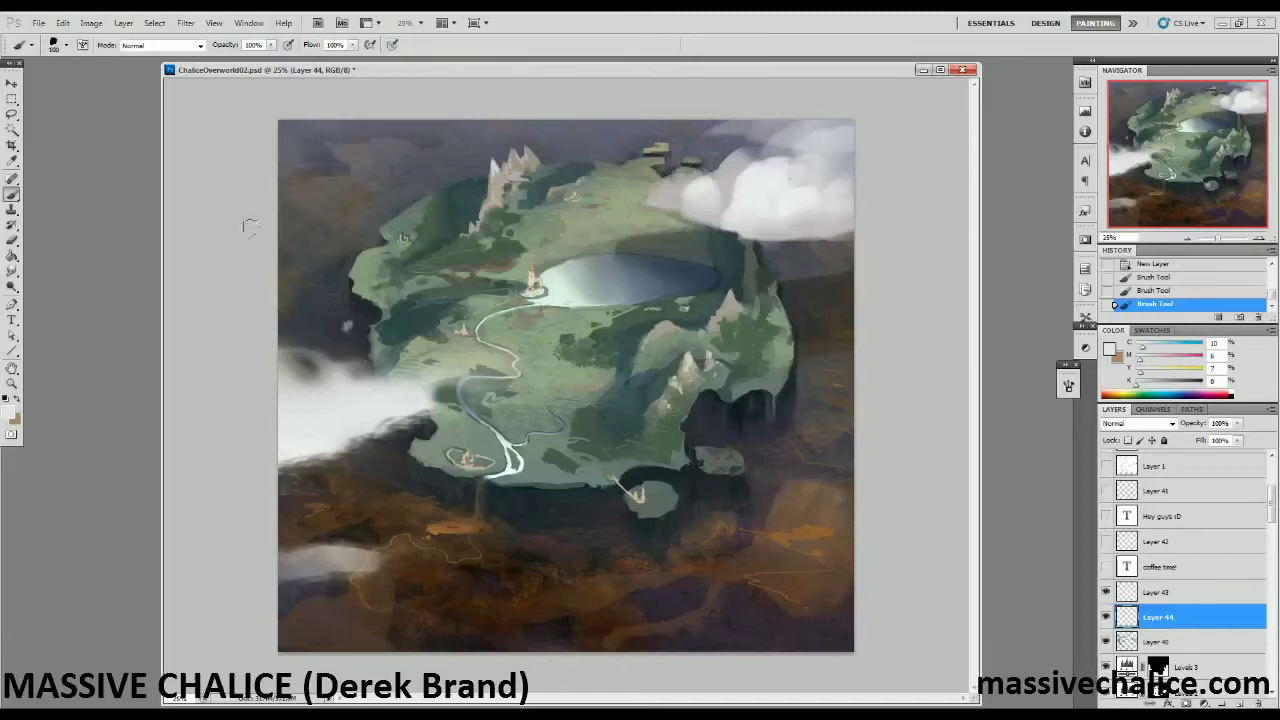
Add a Color Balance adjustment layer above Layer 43, shifting midtones to about -15 toward cyan and slightly toward blue.
click(1140, 590)
click(1202, 705)
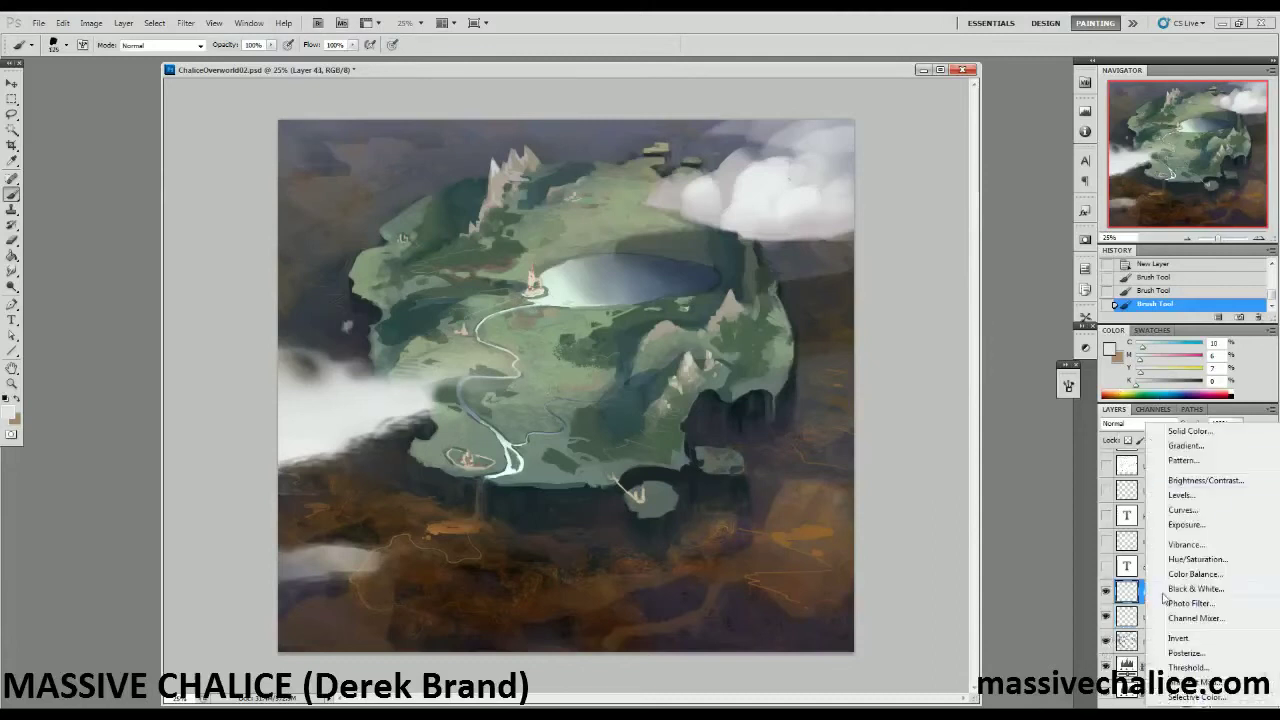
click(1190, 574)
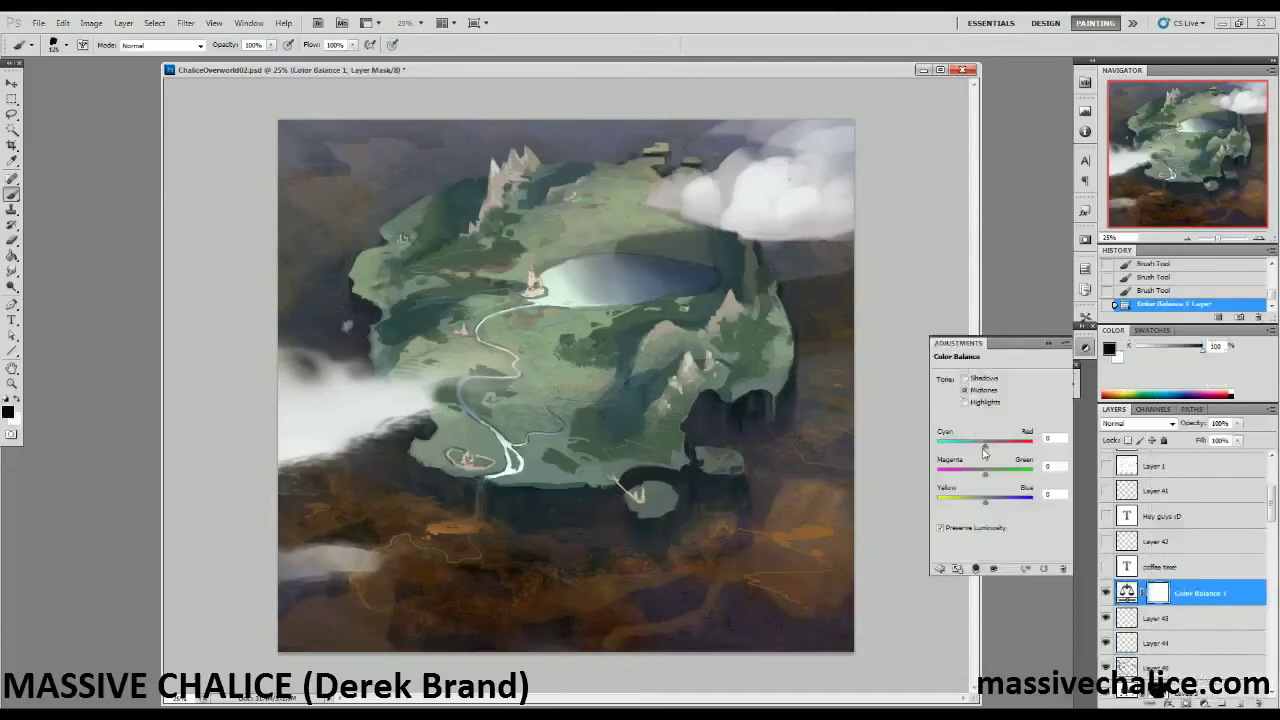
drag(985, 451, 981, 450)
drag(985, 502, 990, 509)
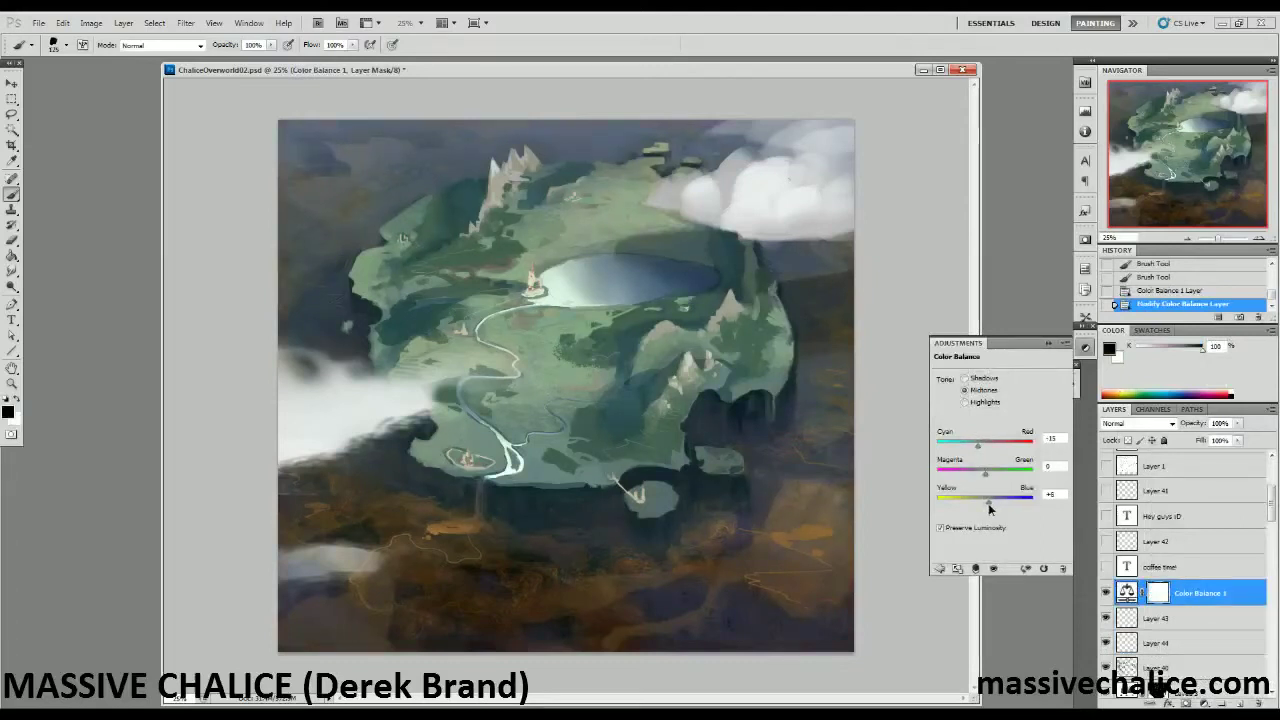
Shift the Color Balance shadows to about -8 toward cyan and slightly toward blue.
click(965, 378)
drag(986, 505, 989, 505)
drag(984, 445, 980, 447)
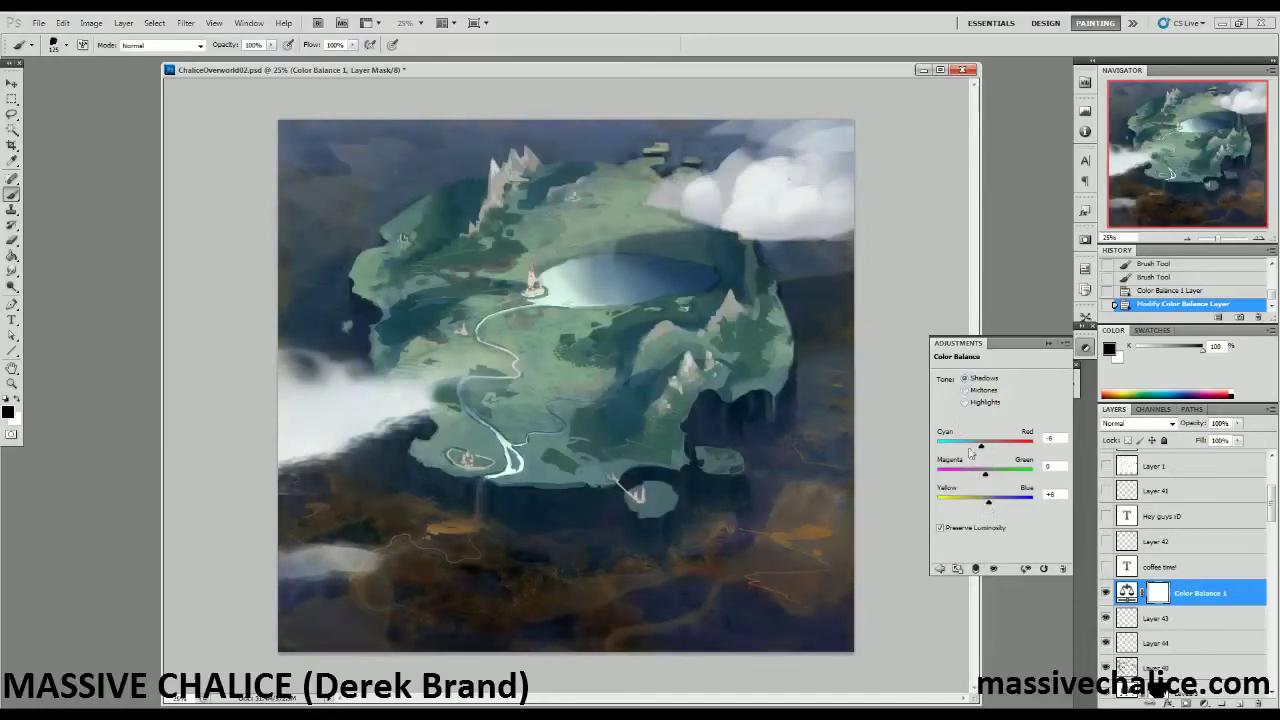
click(1049, 343)
Mask the Color Balance layer with a vertical black-to-white gradient, redrawing it until the tint only affects the painting's top.
drag(12, 256, 50, 257)
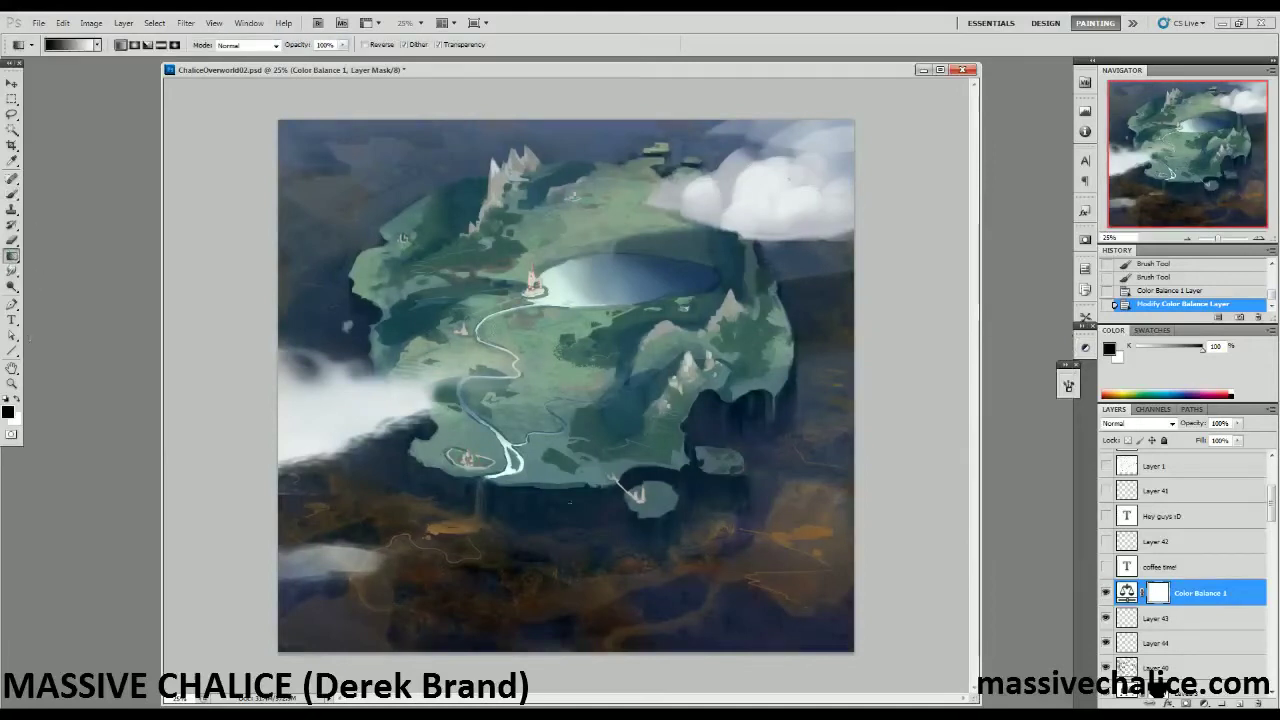
drag(570, 503, 383, 541)
key(ctrl+z)
drag(544, 502, 542, 172)
key(ctrl+z)
drag(540, 618, 540, 95)
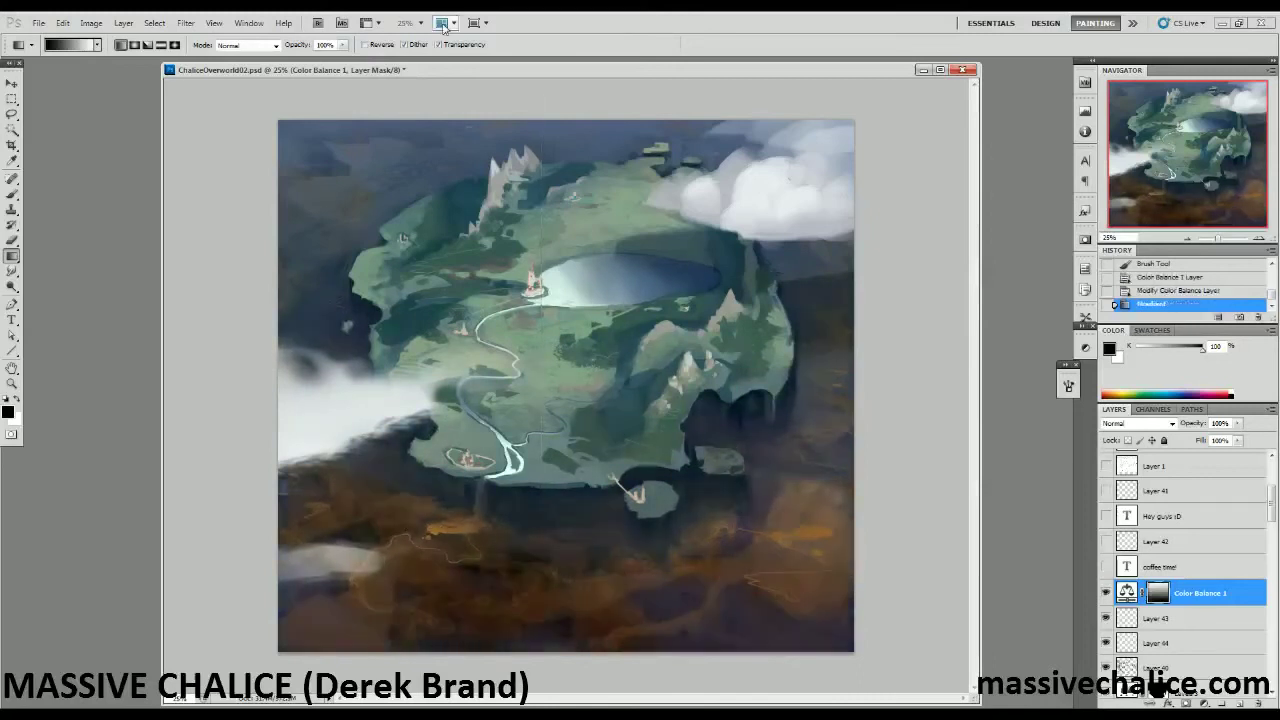
key(ctrl+z)
drag(562, 385, 562, 145)
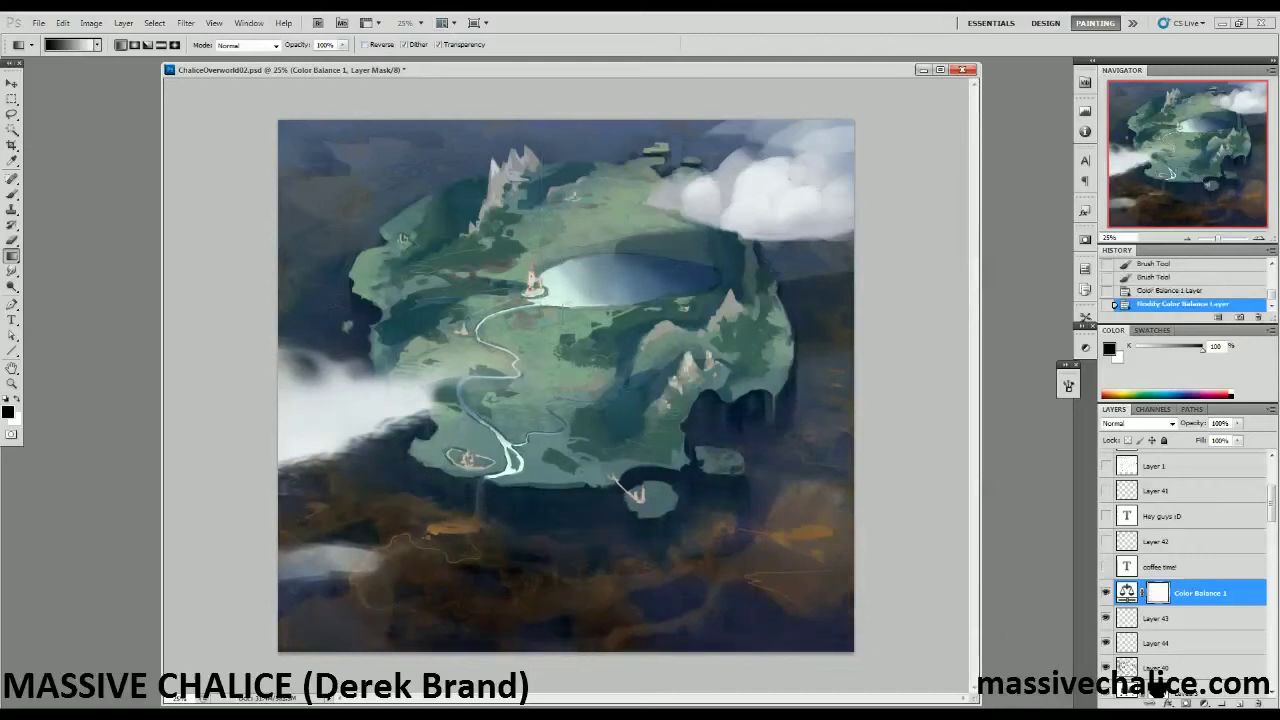
key(ctrl+z)
drag(540, 317, 540, 80)
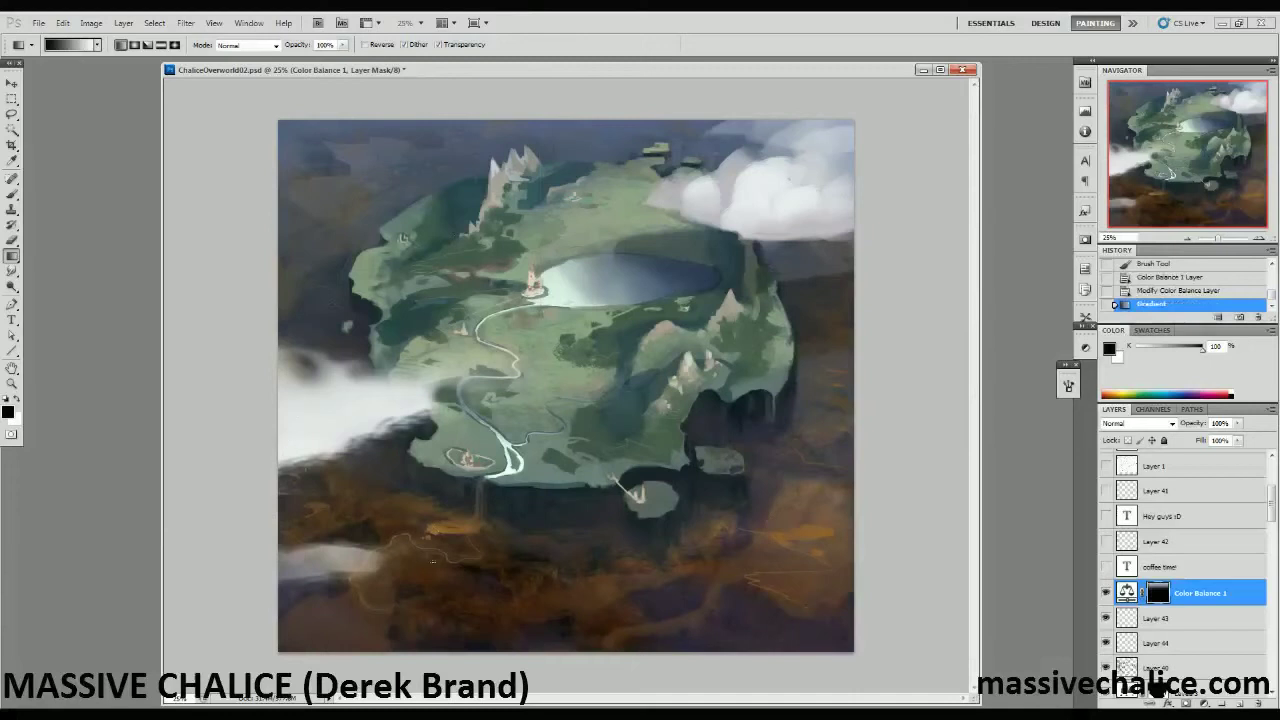
Retouch the Color Balance mask just beneath the upper-right cloud with an enlarged brush in a sampled grey.
key(b)
key(bracketright)
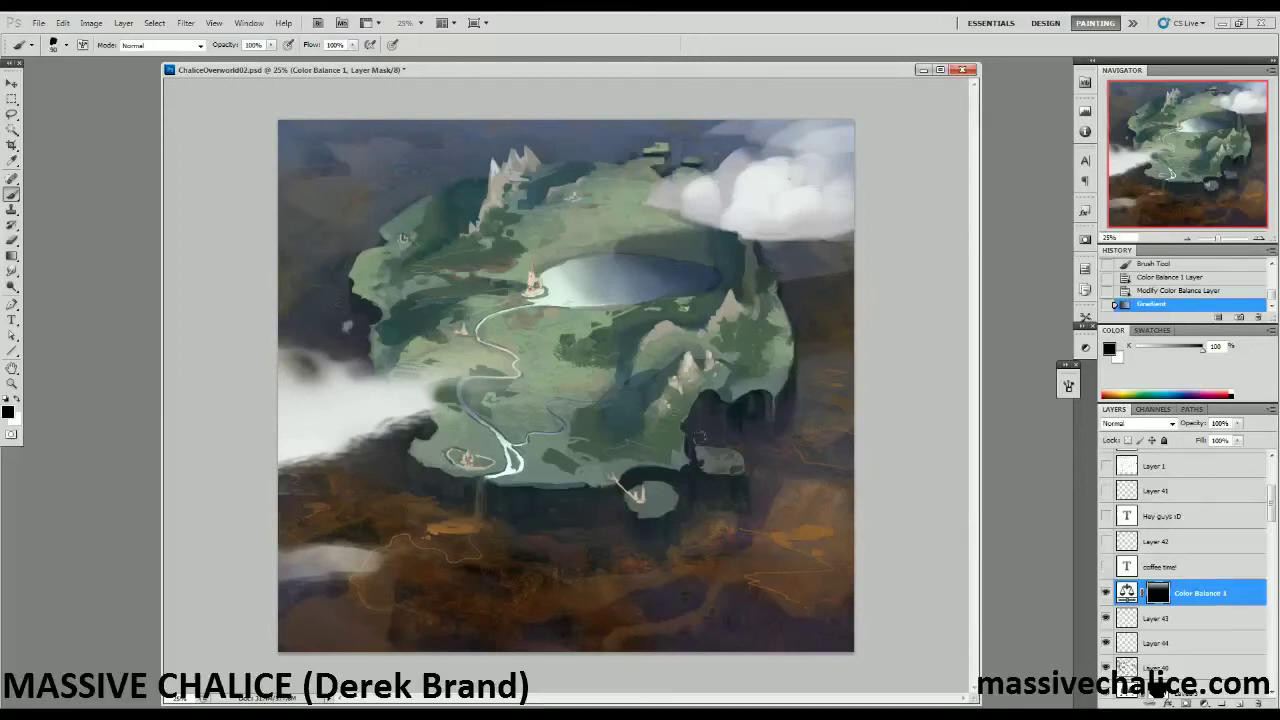
alt+click(793, 219)
key(bracketright)
key(bracketright)
key(bracketright)
key(bracketright)
key(bracketright)
drag(814, 238, 828, 249)
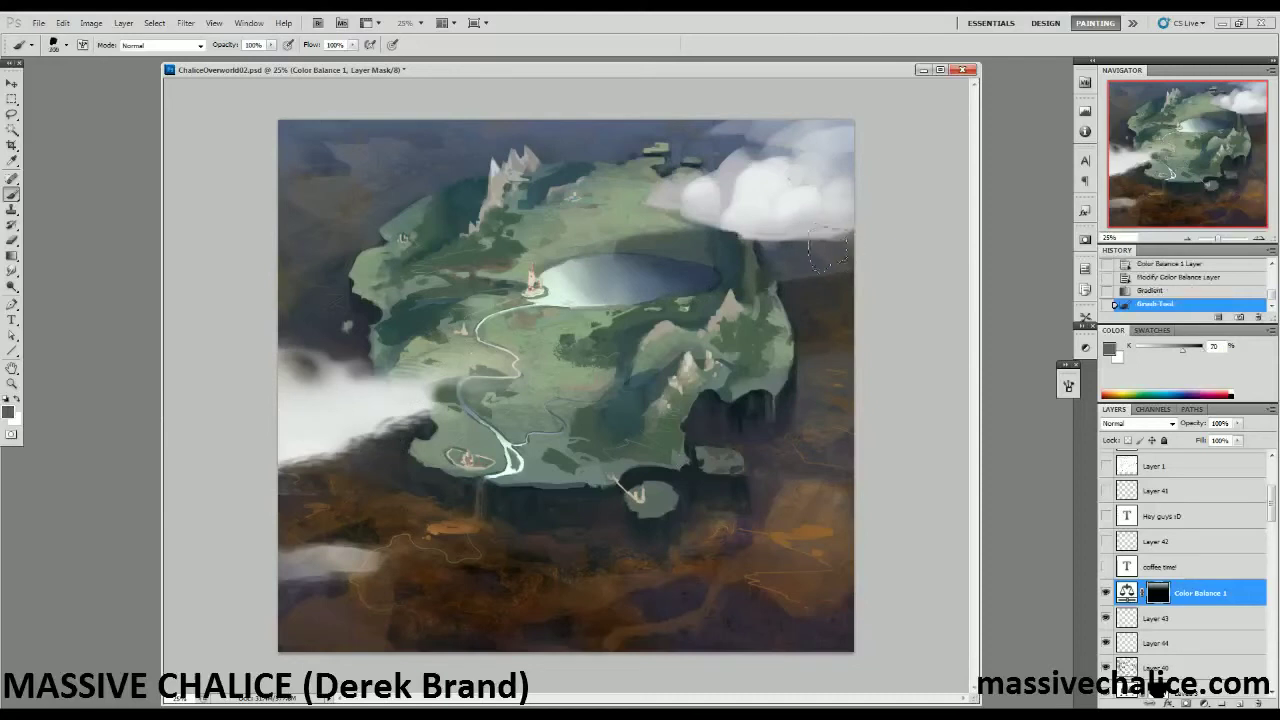
Add a new layer above Color Balance 1 and paint soft vapour below the upper-right cloud in sampled cloud greys.
click(1240, 706)
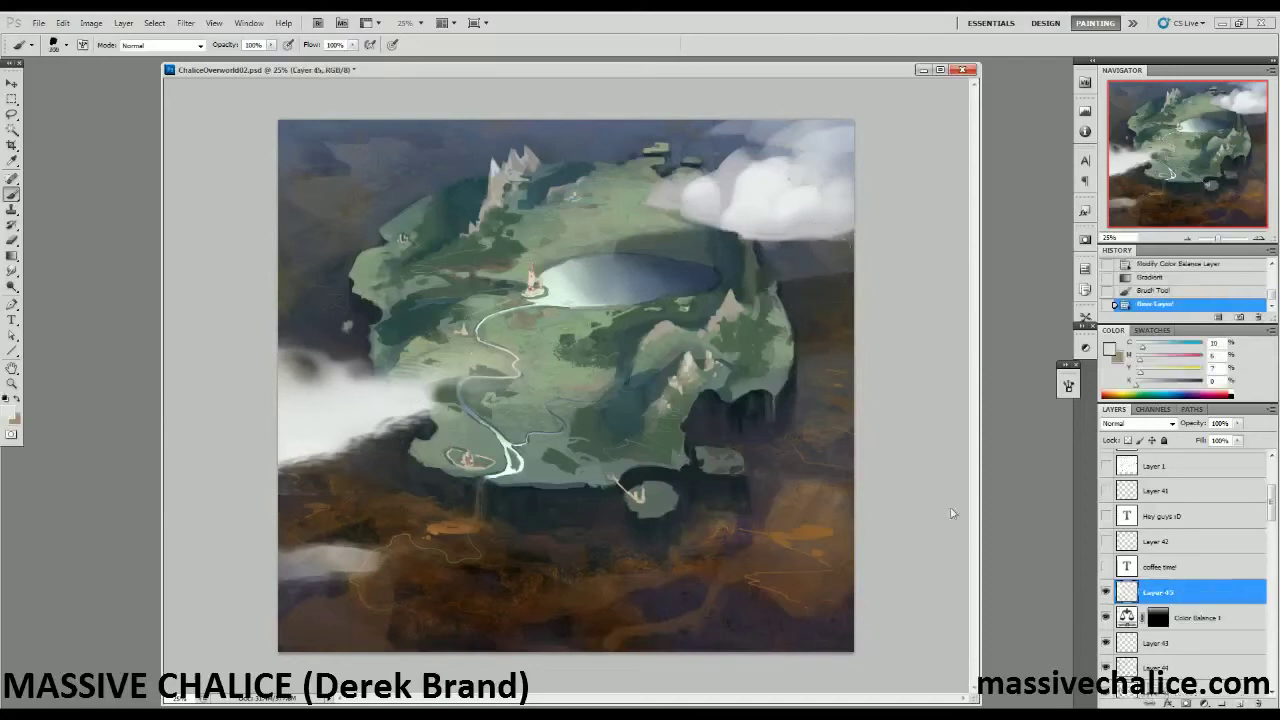
alt+click(818, 228)
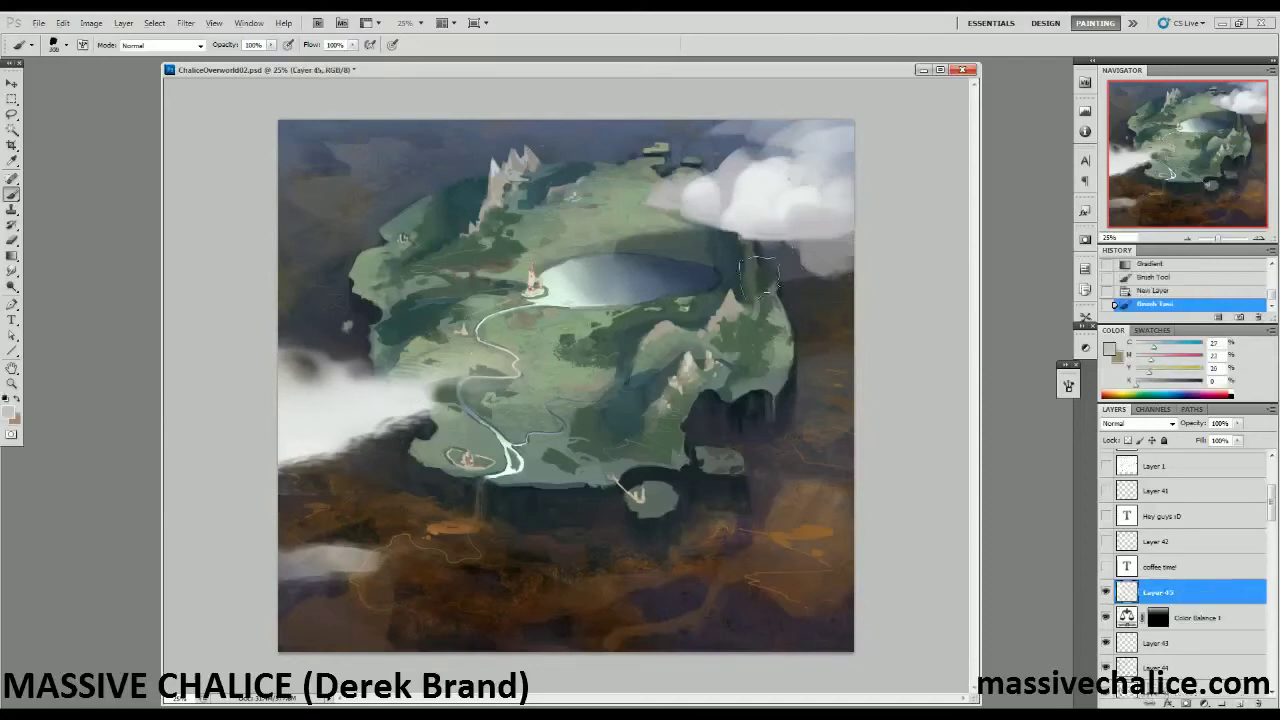
alt+click(788, 211)
mouse_move(782, 232)
mouse_down()
mouse_move(826, 242)
mouse_move(824, 292)
mouse_move(850, 318)
mouse_up()
Erase parts of the new vapour below the upper-right cloud with a smaller eraser to leave a ragged underside.
key(e)
key(bracketleft)
key(bracketleft)
key(bracketleft)
key(bracketleft)
key(bracketleft)
key(bracketleft)
key(bracketleft)
key(bracketleft)
drag(822, 266, 814, 298)
drag(832, 250, 852, 246)
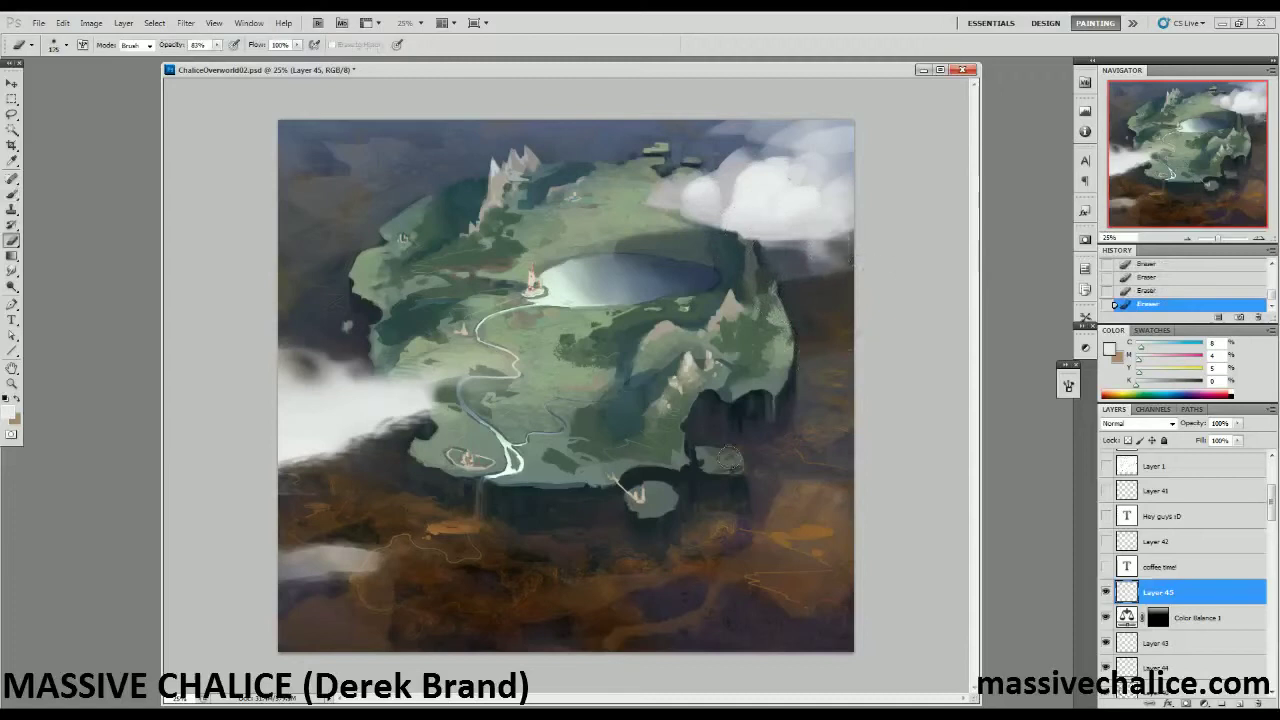
Switch to the reference collage document and back to the overworld painting.
key(b)
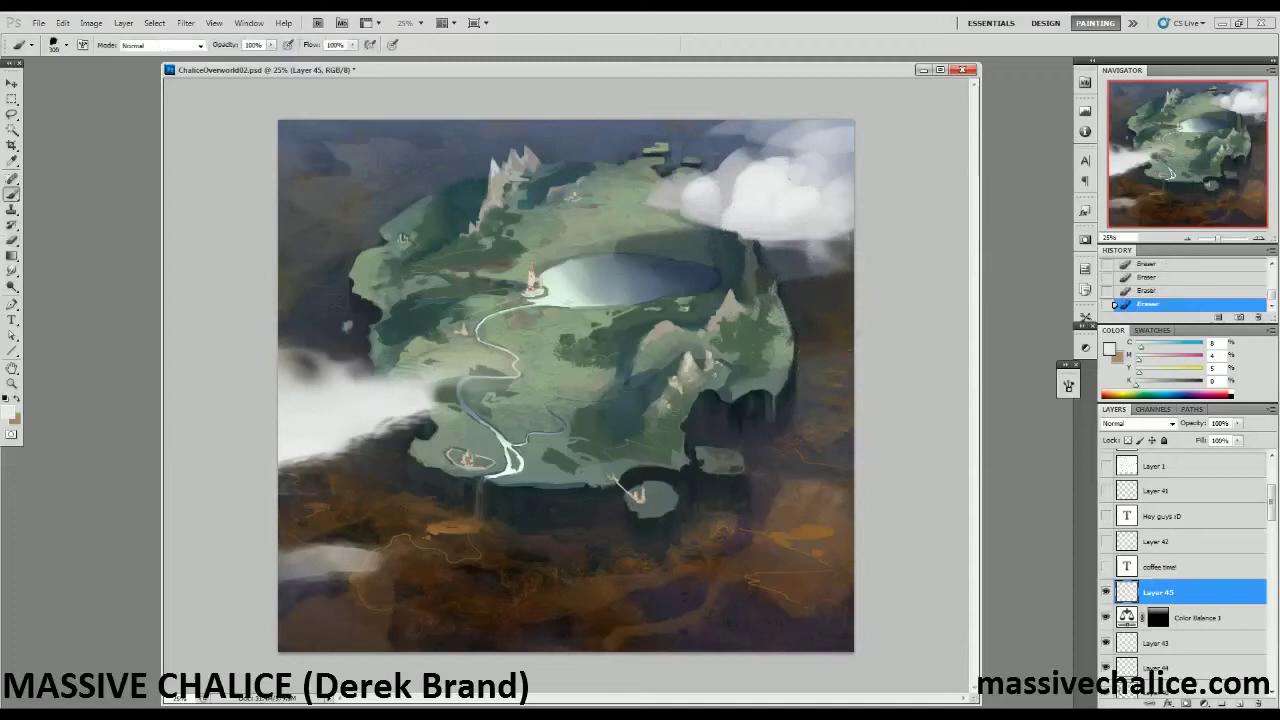
key(ctrl+Tab)
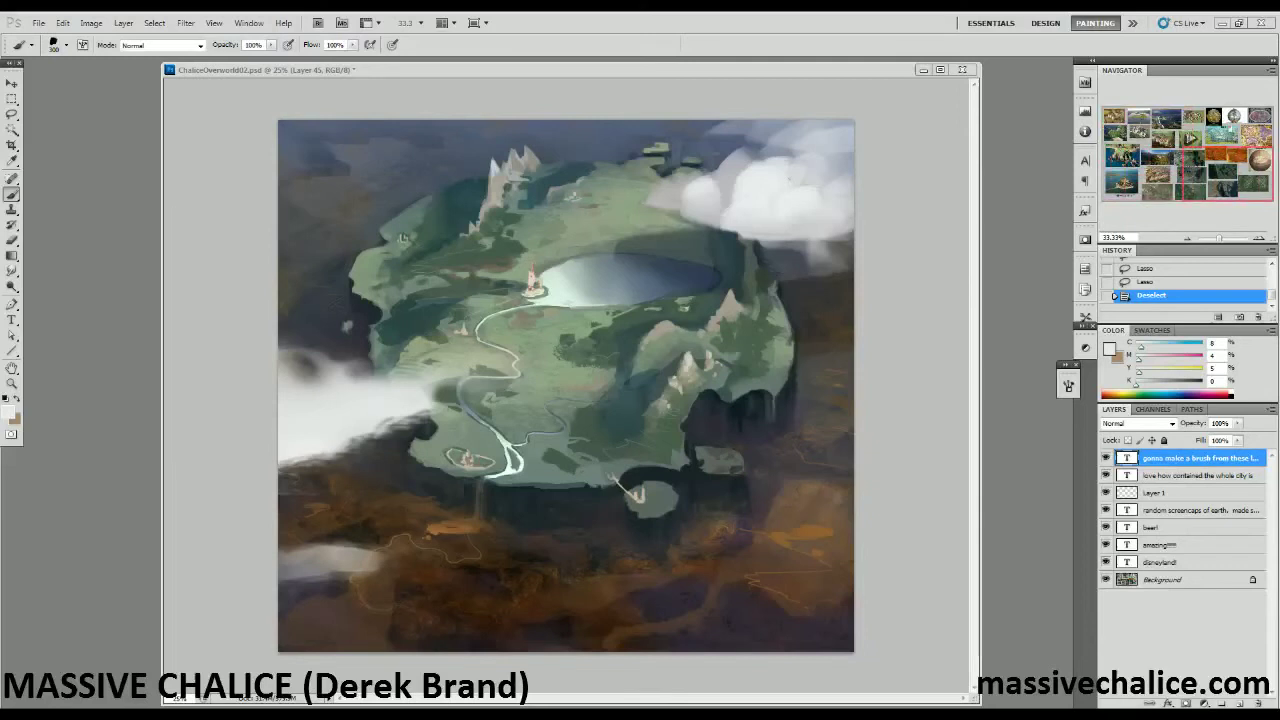
click(446, 326)
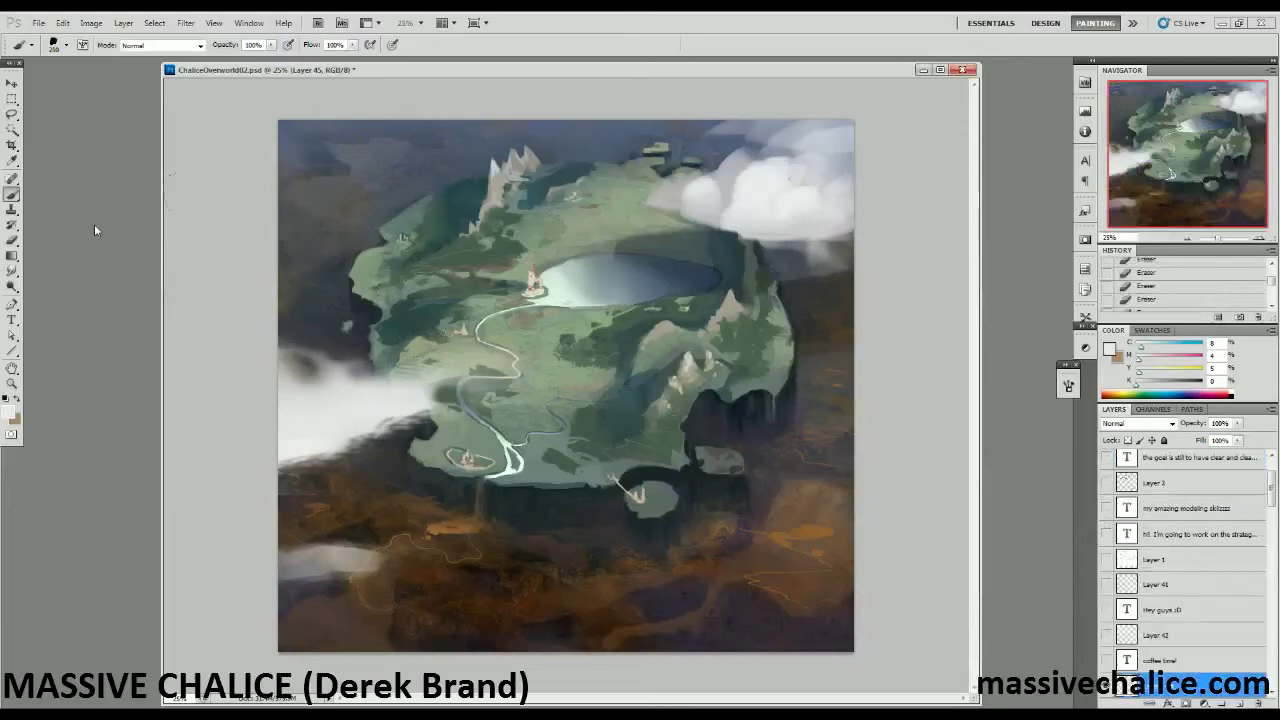
Paint a thin cloud band across the mountain peaks at the island's far edge in a sampled cloud white.
key(bracketleft)
key(bracketleft)
key(bracketleft)
key(bracketleft)
key(bracketleft)
alt+click(330, 422)
drag(478, 176, 444, 167)
key(bracketleft)
key(bracketleft)
key(bracketleft)
key(bracketleft)
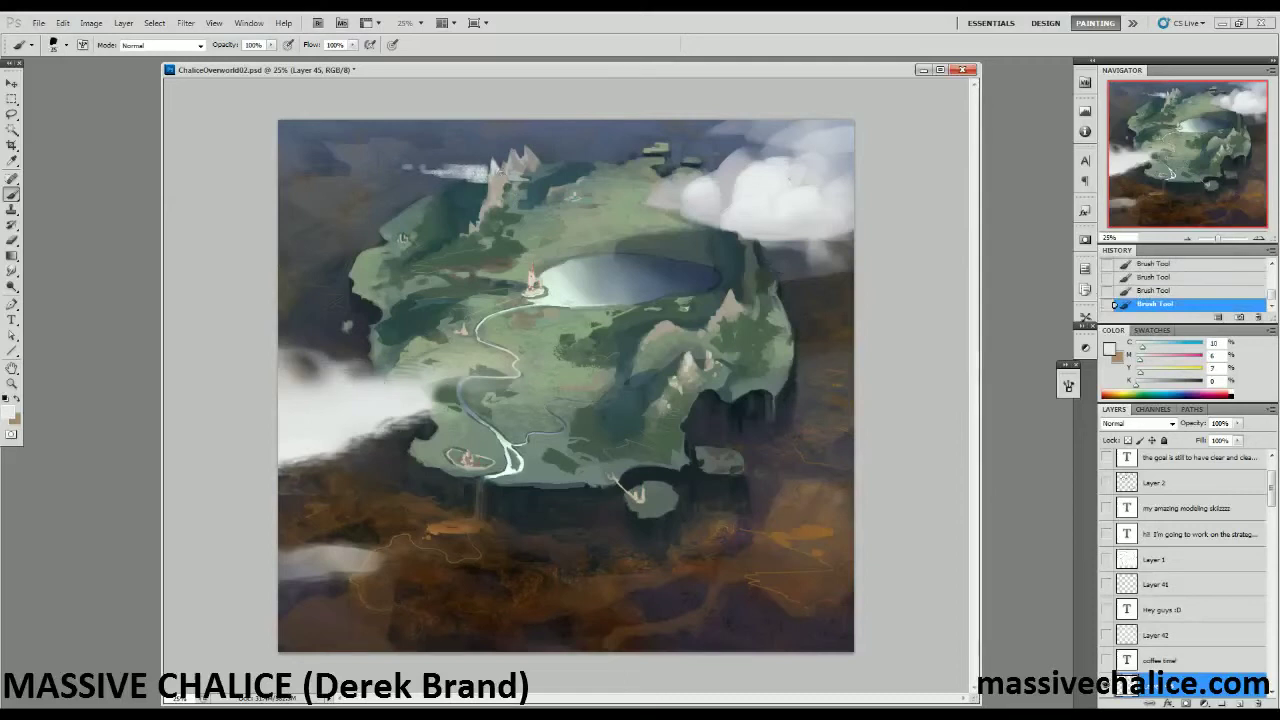
mouse_move(532, 168)
mouse_down()
mouse_move(486, 180)
mouse_move(572, 160)
mouse_move(430, 172)
mouse_up()
key(bracketright)
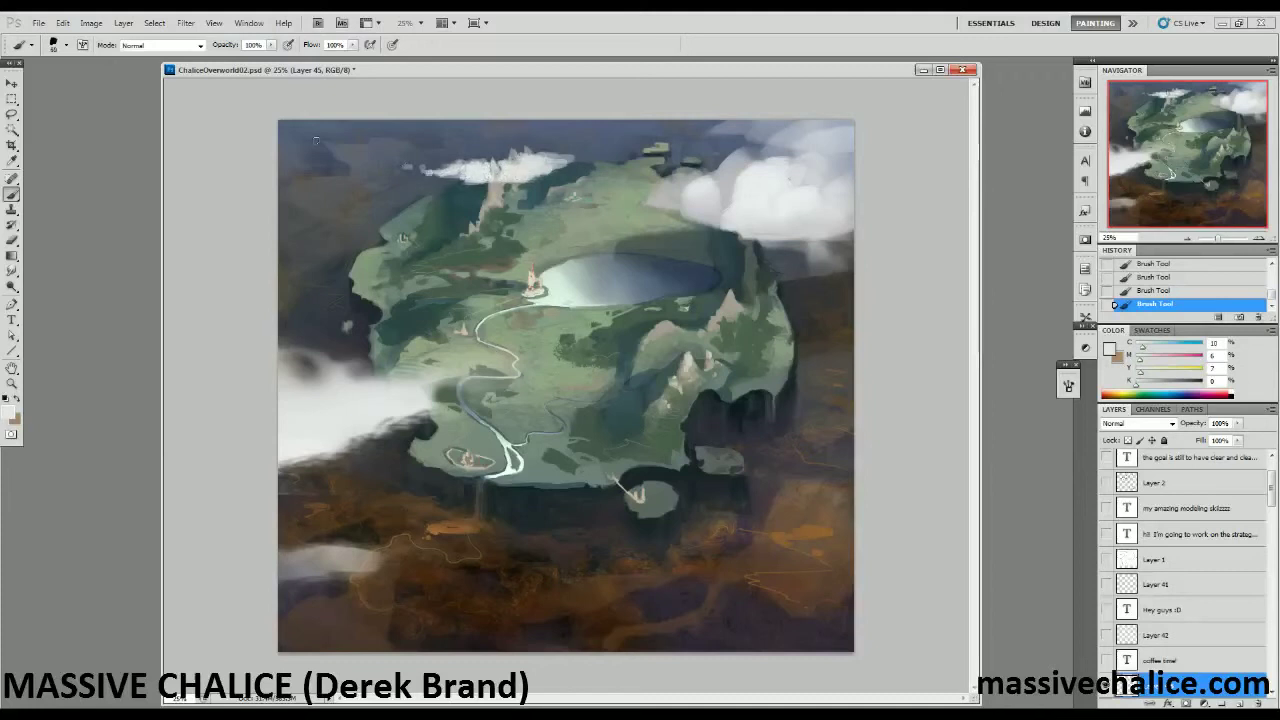
Erase the right end of the thin cloud and carve the mountain peaks back out of it with a small eraser.
key(e)
drag(576, 163, 545, 153)
key(bracketleft)
key(bracketleft)
key(bracketleft)
key(bracketleft)
key(bracketleft)
key(bracketleft)
mouse_move(544, 152)
mouse_down()
mouse_move(532, 154)
mouse_move(535, 175)
mouse_move(512, 182)
mouse_up()
key(bracketright)
key(bracketright)
key(bracketright)
key(bracketright)
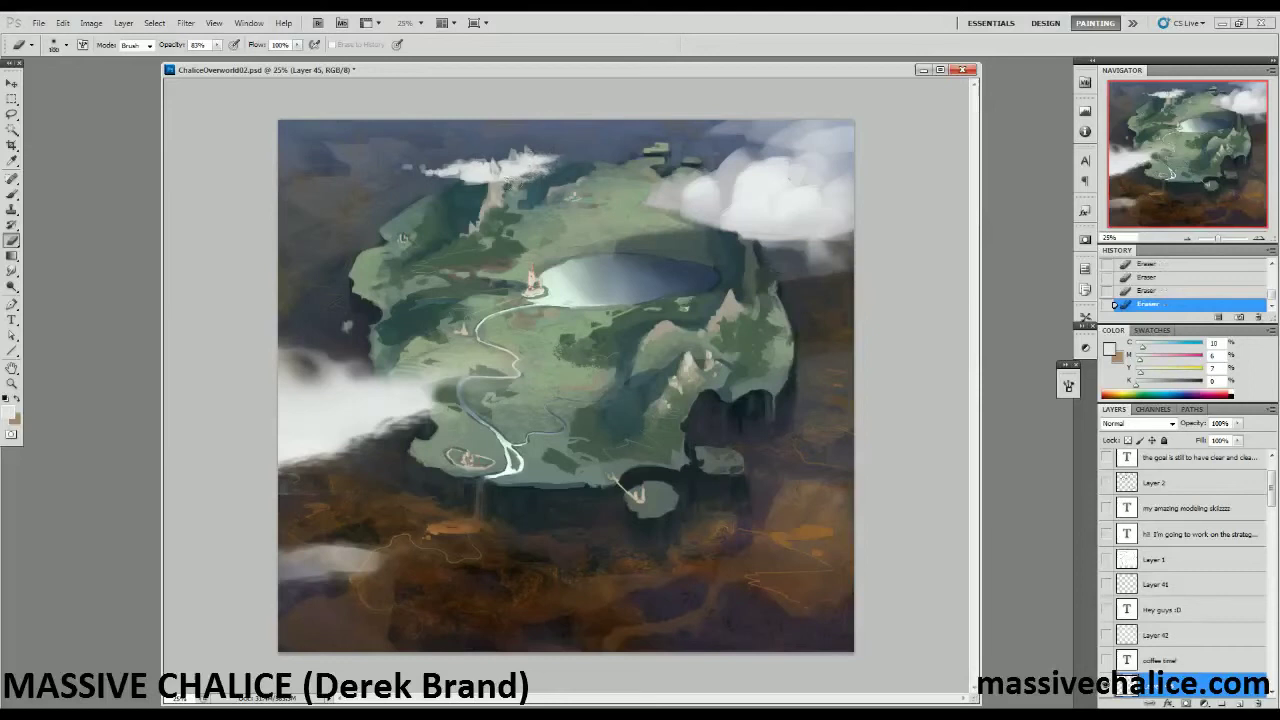
Reshape the thin cloud into a softer bank extending left of the peaks, using sampled white and a larger eraser.
drag(462, 180, 407, 167)
mouse_move(440, 174)
mouse_down()
mouse_move(470, 176)
mouse_move(470, 157)
mouse_move(418, 178)
mouse_move(467, 185)
mouse_move(448, 178)
mouse_move(479, 156)
mouse_move(422, 153)
mouse_move(448, 163)
mouse_move(442, 147)
mouse_move(520, 172)
mouse_move(439, 186)
mouse_move(196, 154)
mouse_move(419, 107)
mouse_move(466, 157)
mouse_move(383, 156)
mouse_up()
key(b)
alt+click(474, 168)
key(e)
key(bracketright)
key(bracketright)
key(bracketright)
key(bracketright)
key(bracketright)
key(b)
key(e)
mouse_move(484, 134)
mouse_down()
mouse_move(470, 150)
mouse_move(436, 138)
mouse_move(450, 138)
mouse_move(374, 143)
mouse_up()
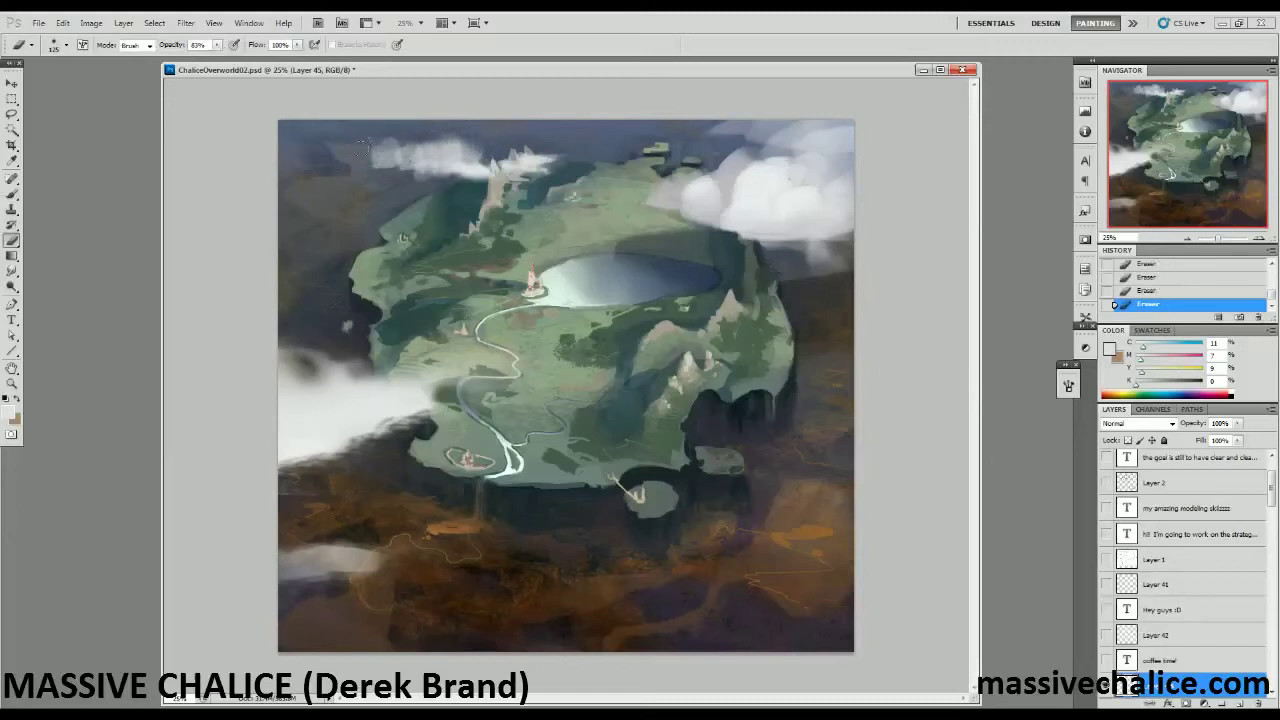
Trim the cloud bank's underside beside the mountain peaks with the eraser.
mouse_move(456, 179)
mouse_down()
mouse_move(376, 162)
mouse_move(446, 156)
mouse_move(446, 178)
mouse_move(488, 178)
mouse_up()
key([)
key([)
key([)
key([)
key([)
key([)
key([)
key([)
key([)
key(bracketleft)
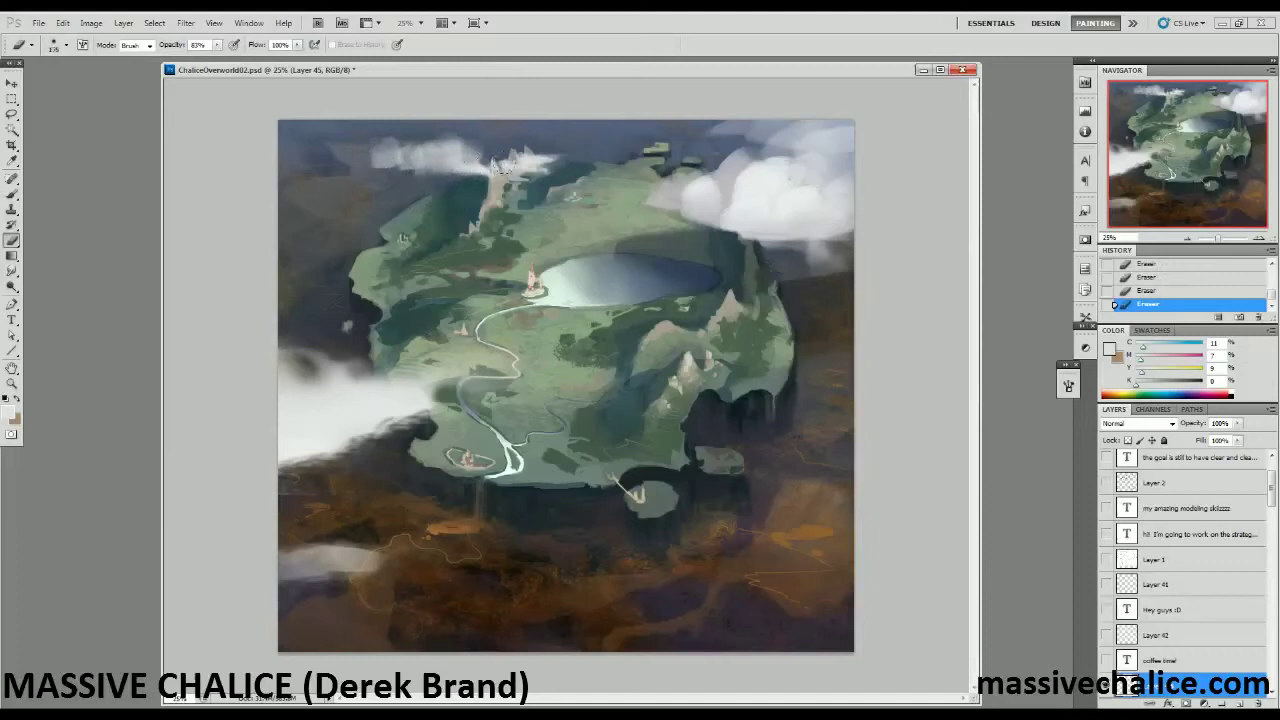
Paint small wisps of cloud between the mountain peaks and clean them up with a fine eraser.
key(b)
key(bracketleft)
key(bracketleft)
mouse_move(500, 156)
mouse_down()
mouse_move(477, 161)
mouse_move(495, 169)
mouse_up()
key(e)
key(bracketleft)
drag(502, 160, 498, 167)
Soften the left end of the upper-left cloud bank with a larger eraser.
key(bracketright)
key(bracketright)
key(bracketright)
key(bracketright)
key(bracketright)
key(bracketright)
key(bracketright)
key(bracketright)
key(bracketright)
key(bracketright)
key(bracketright)
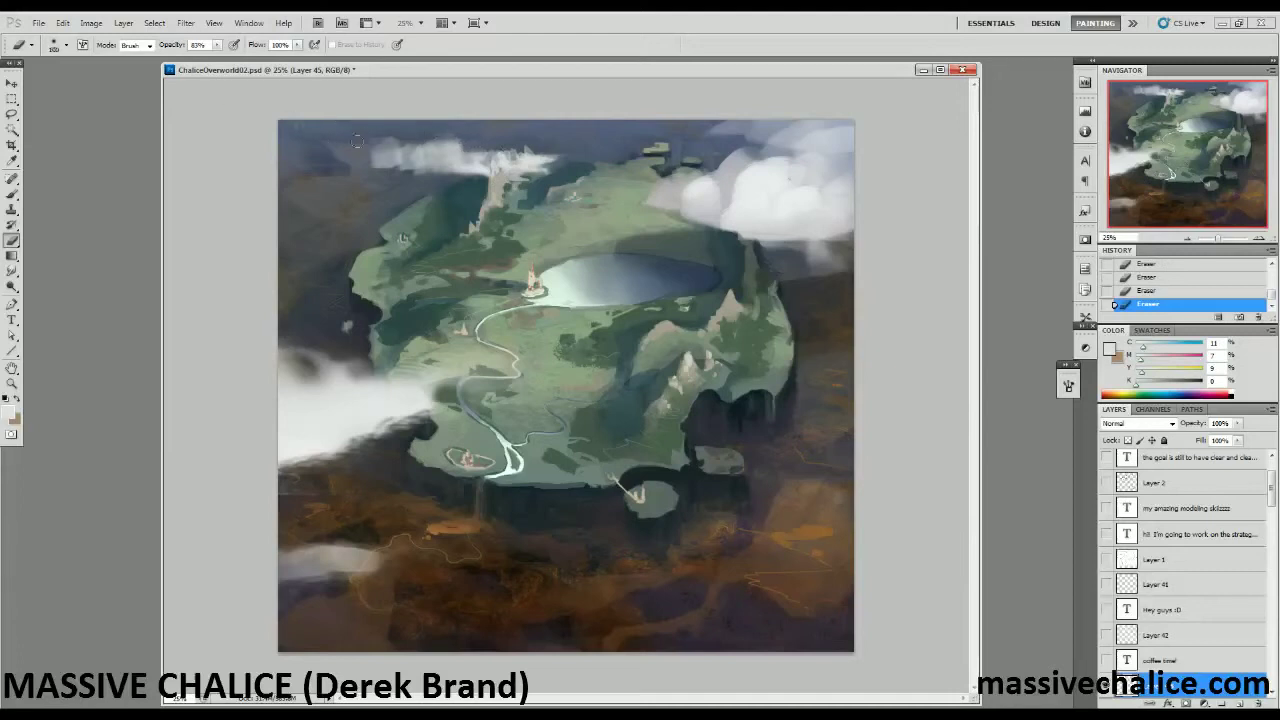
drag(368, 152, 387, 182)
key(bracketright)
key(bracketright)
key(bracketright)
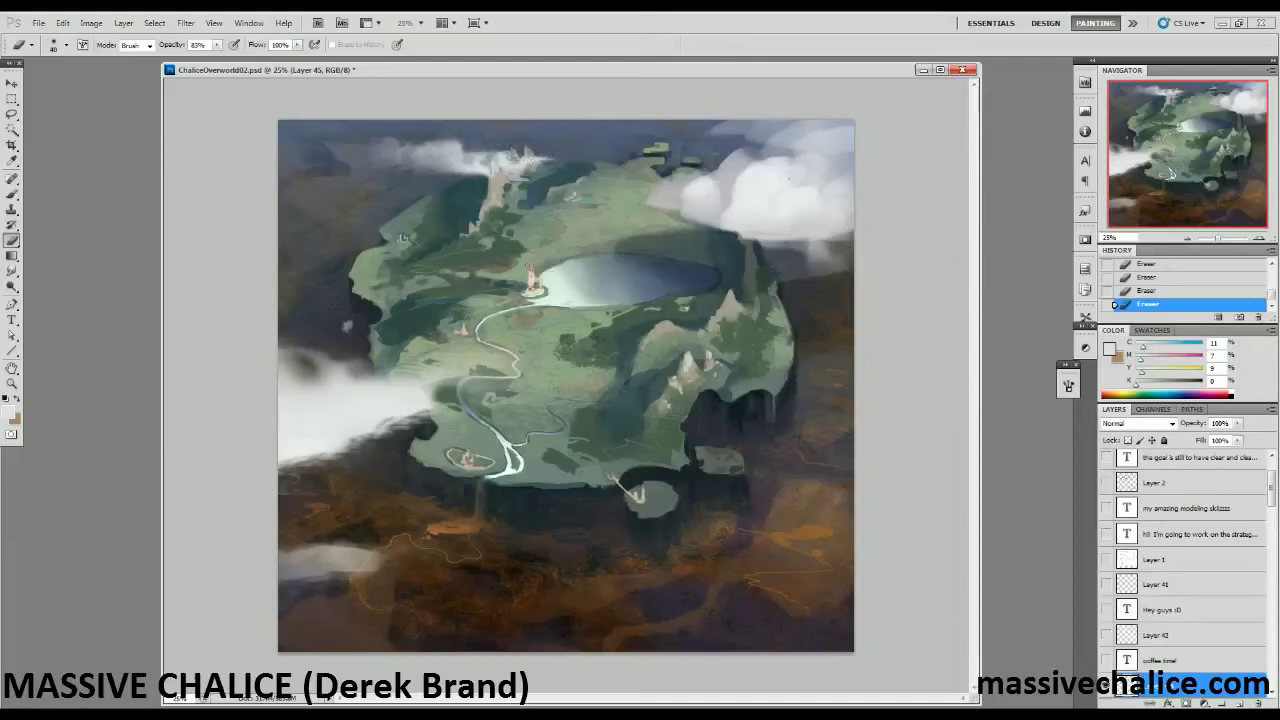
Erase the cloud in front of the mountain peaks and thin the remaining bank to a faint haze.
key(b)
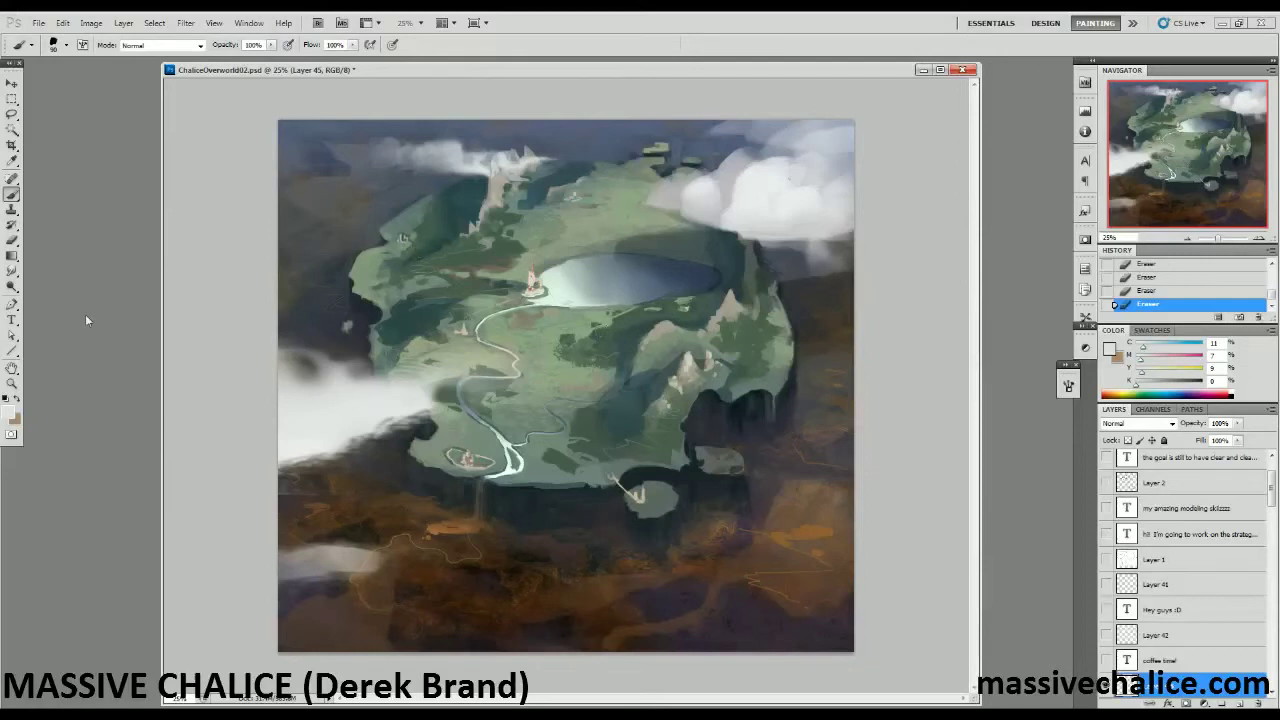
key(e)
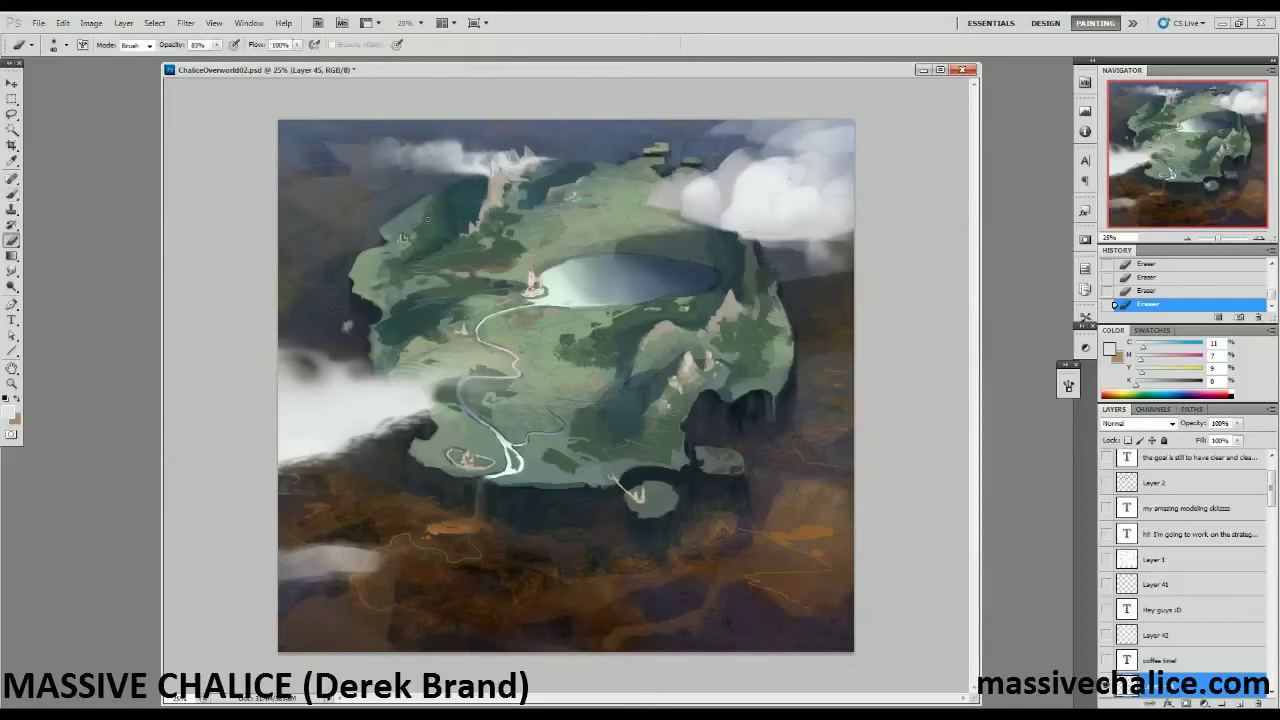
mouse_move(509, 166)
mouse_down()
mouse_move(563, 165)
mouse_move(543, 150)
mouse_move(571, 160)
mouse_move(443, 173)
mouse_up()
key(bracketright)
key(bracketright)
key(bracketright)
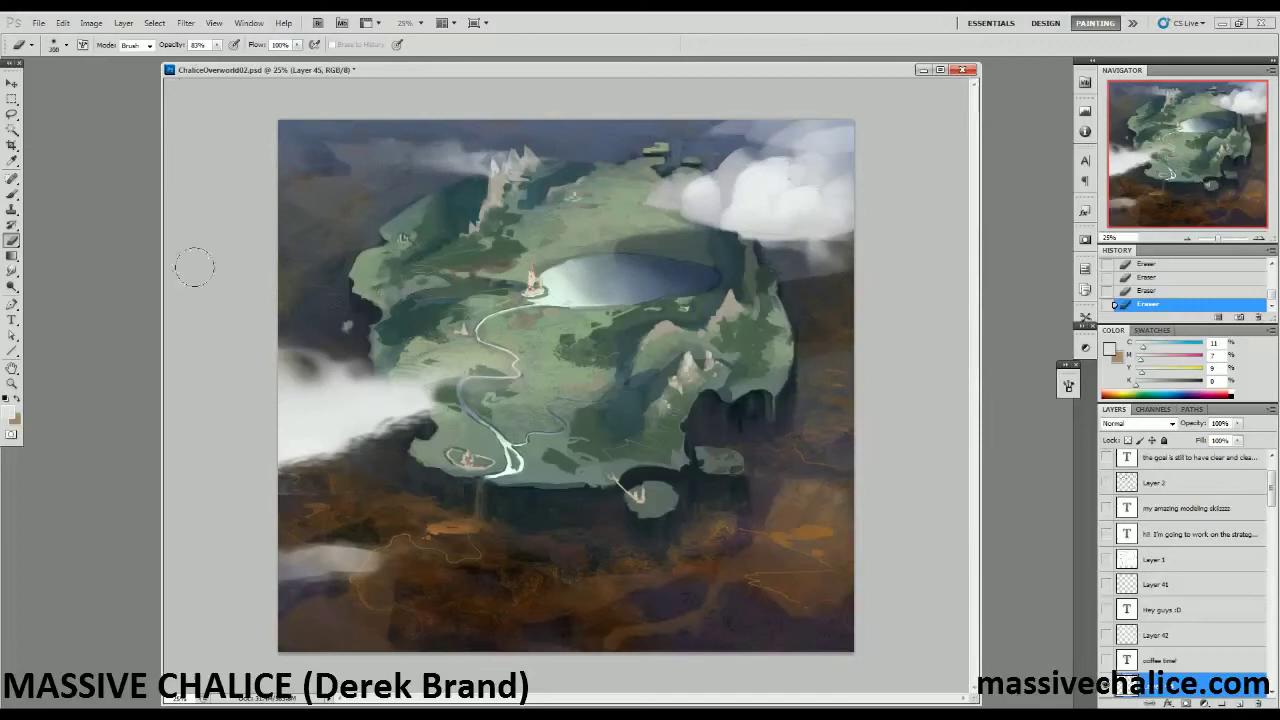
Paint orange-brown accents on the dark ground at the lower right and right edge in a sampled ground colour.
key(b)
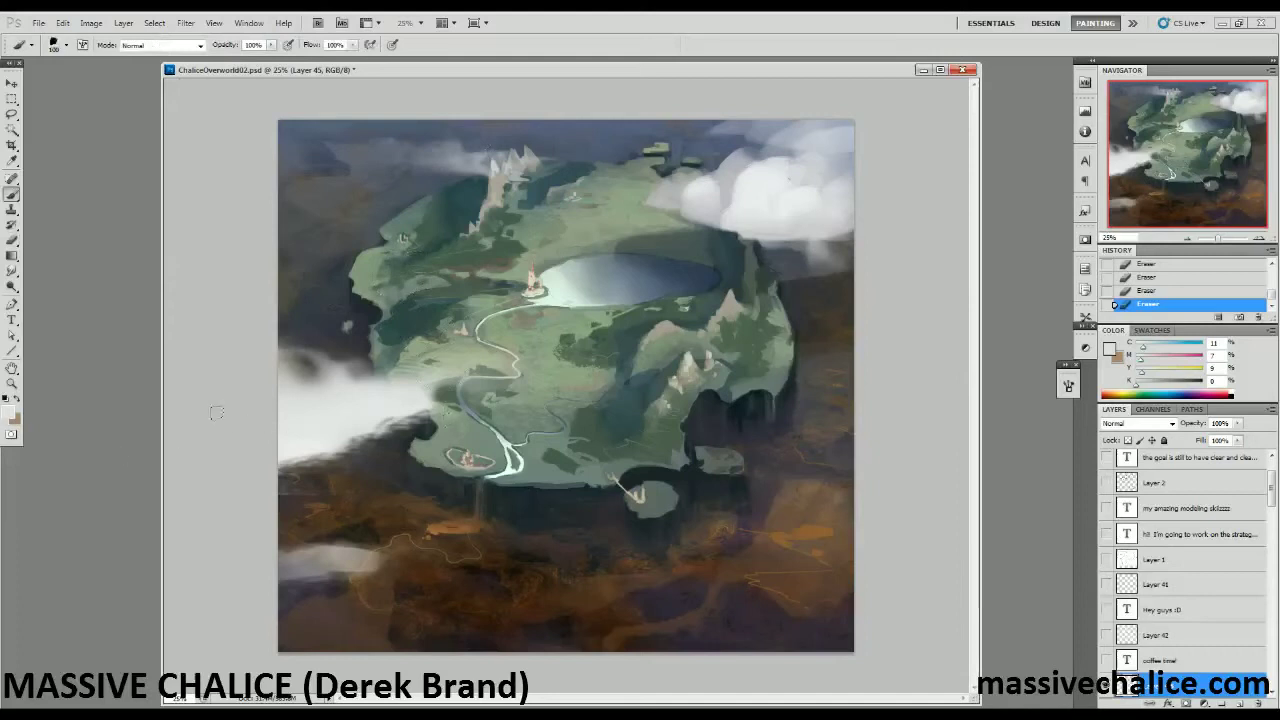
alt+click(808, 534)
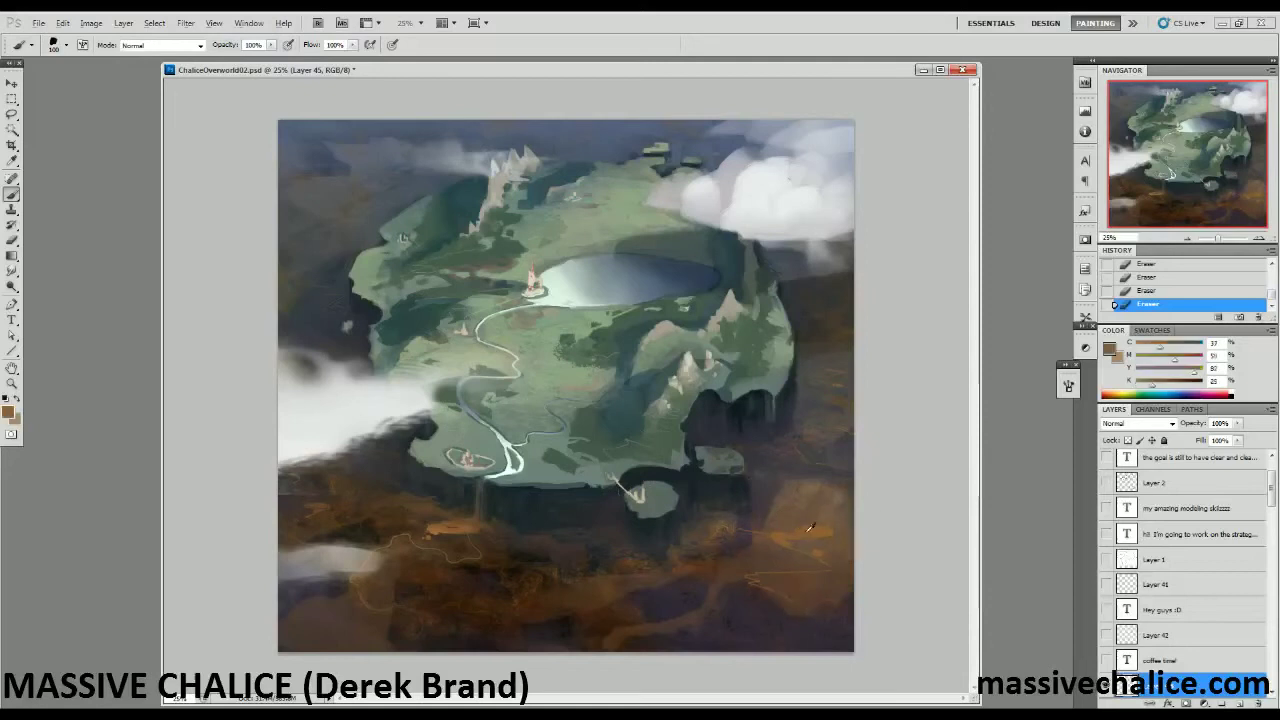
mouse_move(794, 532)
mouse_down()
mouse_move(836, 542)
mouse_move(856, 564)
mouse_up()
key(bracketleft)
key(bracketleft)
key(bracketleft)
key(bracketleft)
key(bracketleft)
key(bracketleft)
drag(808, 443, 843, 447)
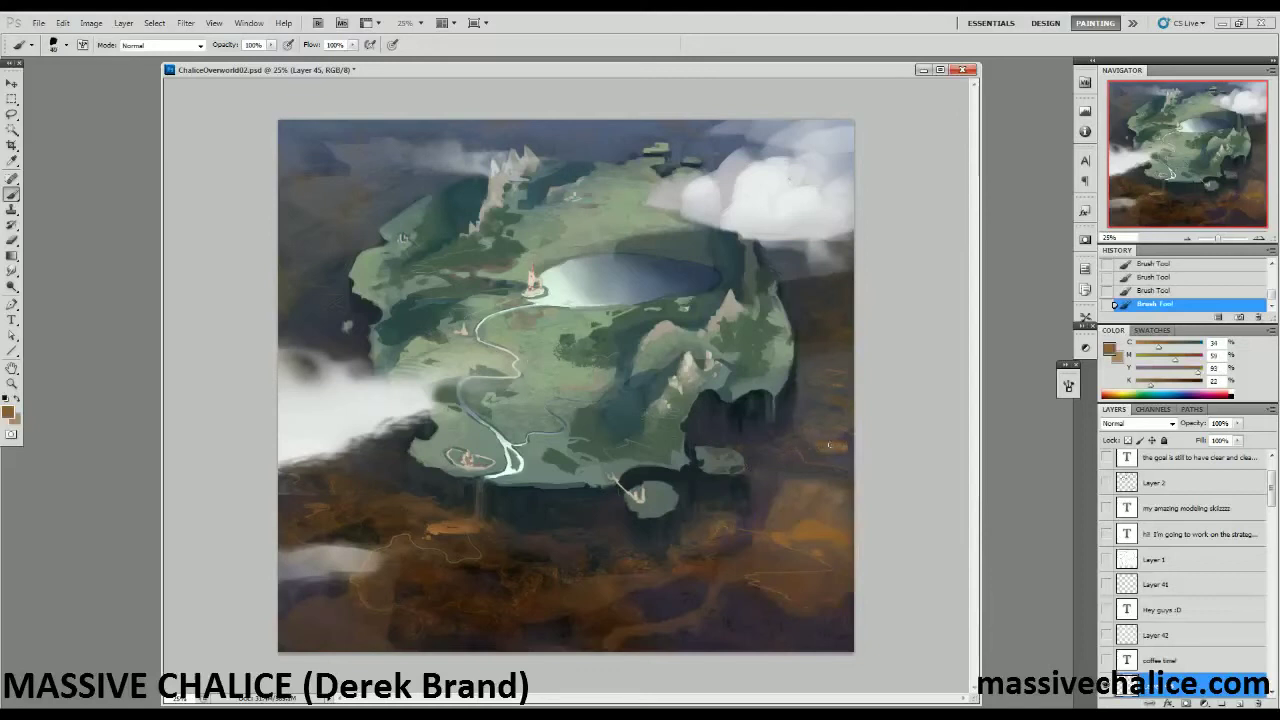
Mix a muted teal brush colour and blend greenish-yellow tones into the glowing ground spots at the lower right.
drag(1198, 372, 1147, 359)
mouse_move(1159, 347)
mouse_down()
mouse_move(1173, 347)
mouse_move(1144, 360)
mouse_up()
drag(1159, 373, 1163, 373)
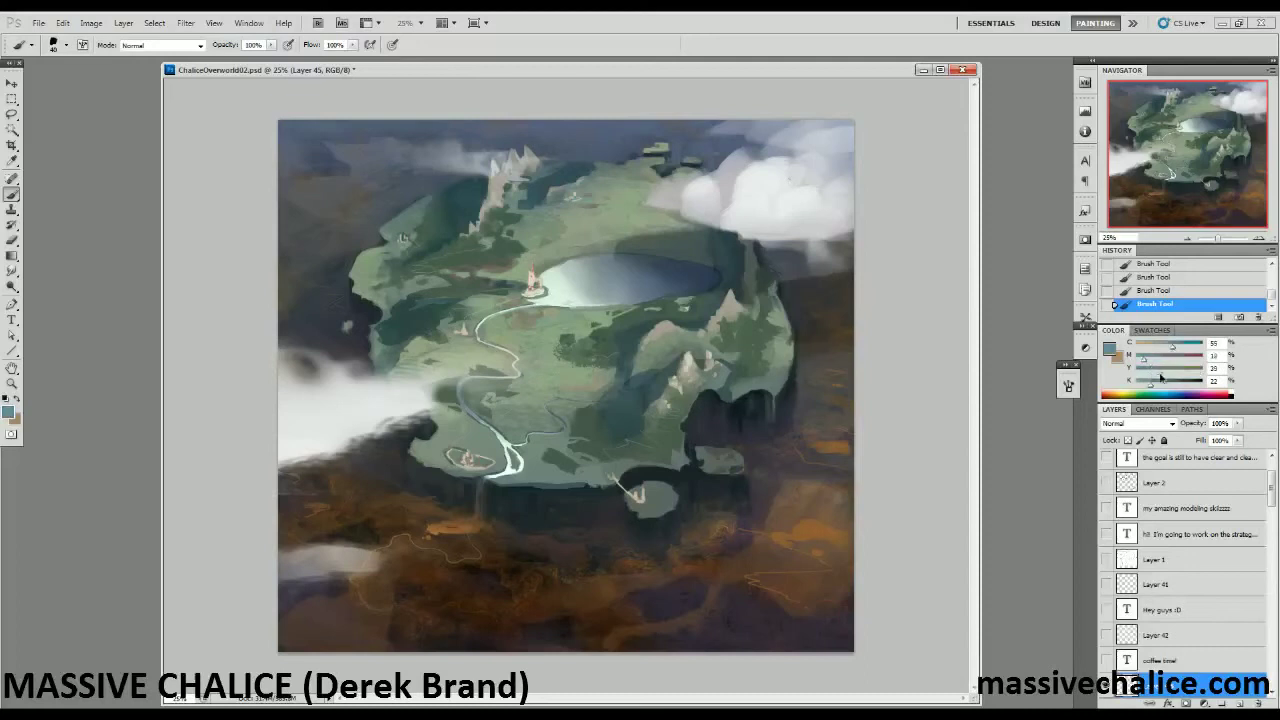
alt+click(840, 448)
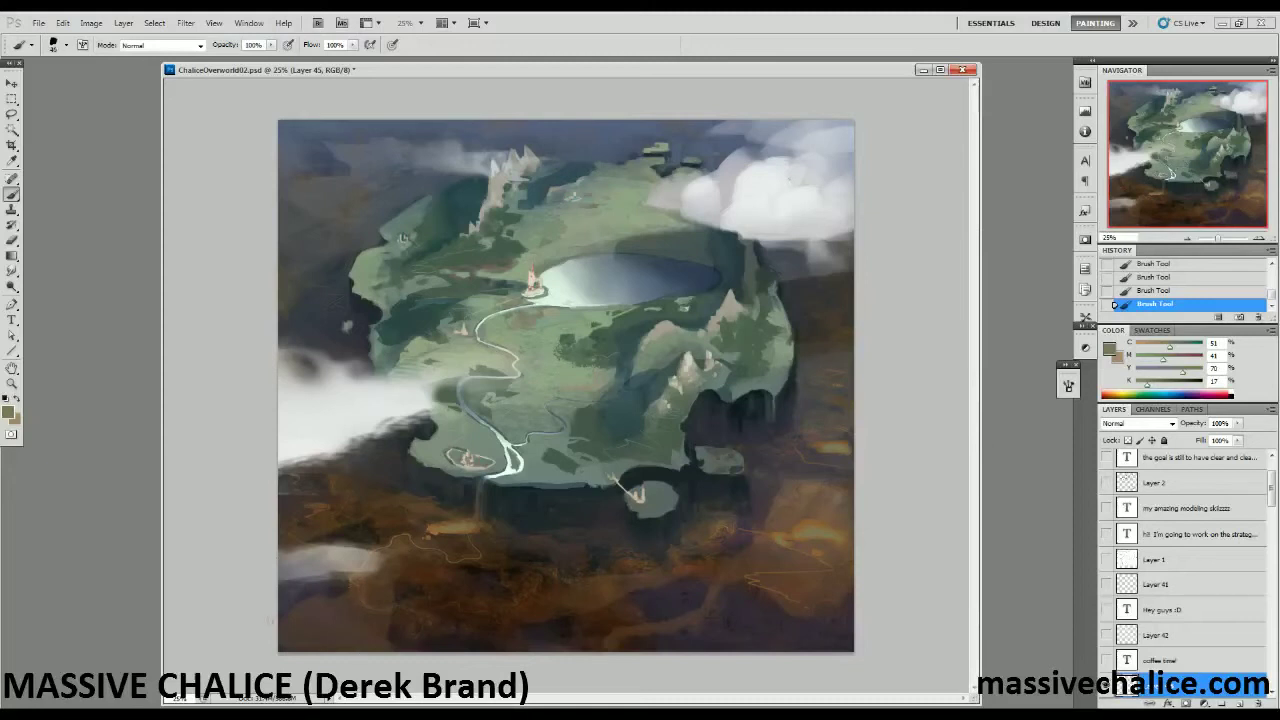
Paint a broad brown landform along the painting's lower-left edge, blending it with colours sampled from the surrounding ground.
alt+click(428, 527)
mouse_move(276, 638)
mouse_down()
mouse_move(402, 625)
mouse_move(486, 631)
mouse_move(461, 631)
mouse_move(484, 648)
mouse_move(401, 641)
mouse_move(521, 631)
mouse_move(429, 630)
mouse_move(459, 638)
mouse_move(419, 656)
mouse_move(362, 642)
mouse_move(423, 635)
mouse_move(325, 604)
mouse_move(298, 606)
mouse_move(349, 626)
mouse_move(290, 631)
mouse_move(349, 632)
mouse_move(269, 639)
mouse_move(344, 650)
mouse_move(312, 619)
mouse_move(259, 610)
mouse_move(339, 626)
mouse_move(385, 656)
mouse_move(520, 644)
mouse_move(558, 662)
mouse_move(530, 624)
mouse_move(492, 624)
mouse_move(558, 643)
mouse_up()
key(bracketright)
key(bracketright)
key(bracketright)
key(bracketright)
key(bracketright)
alt+click(418, 643)
alt+click(302, 631)
alt+click(531, 624)
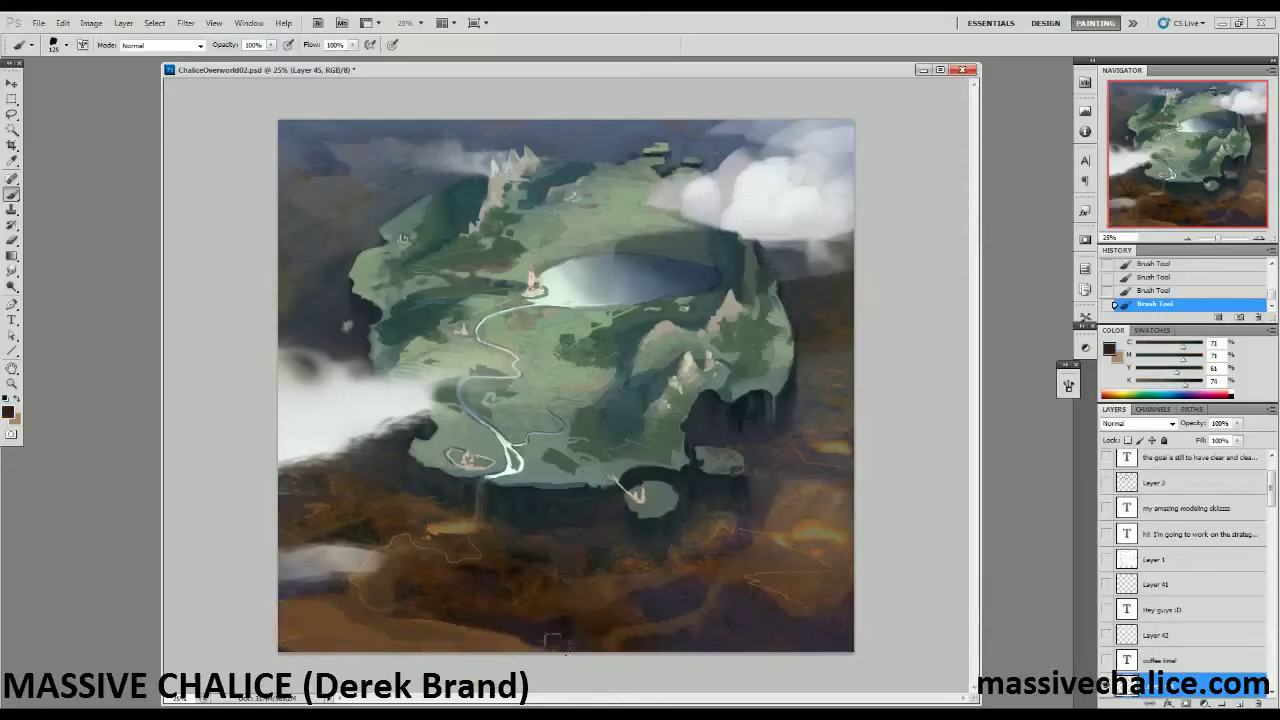
Refine the ground and the underside of the small lower-left cloud with sampled dark and brown tones.
alt+click(507, 622)
mouse_move(334, 604)
mouse_down()
mouse_move(279, 600)
mouse_move(280, 585)
mouse_up()
alt+click(331, 584)
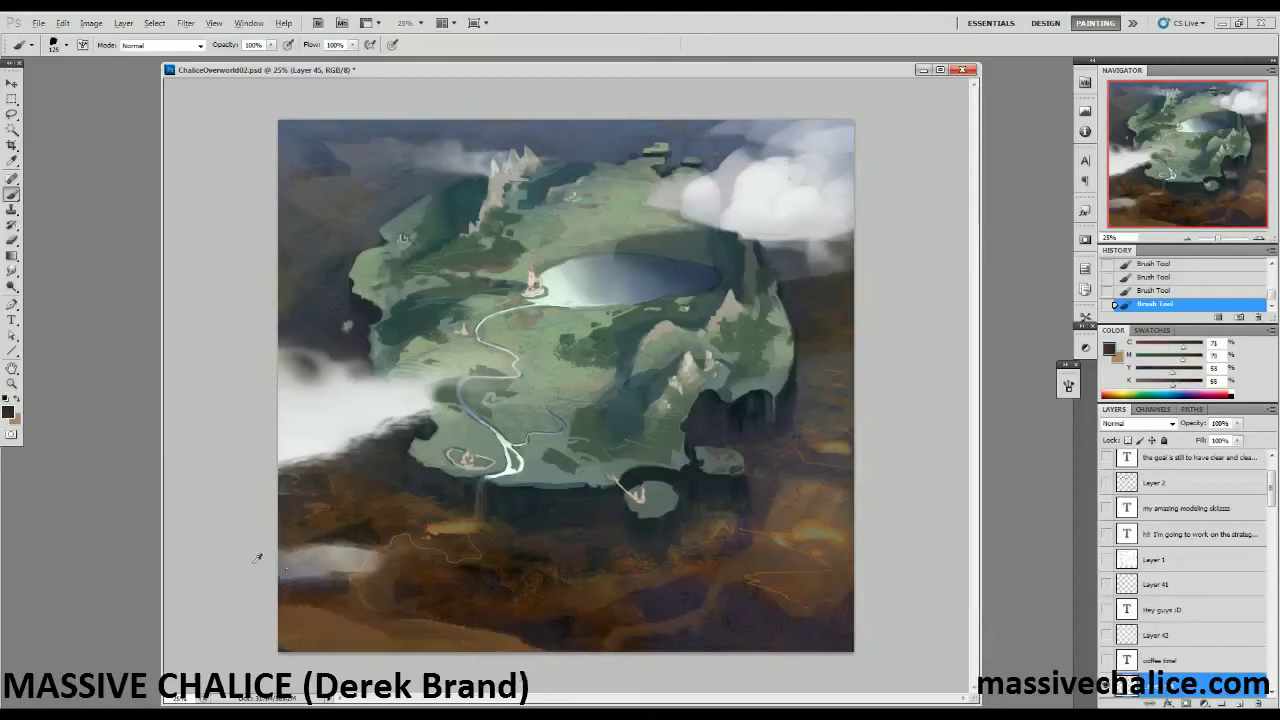
alt+click(300, 576)
alt+click(314, 627)
alt+click(455, 530)
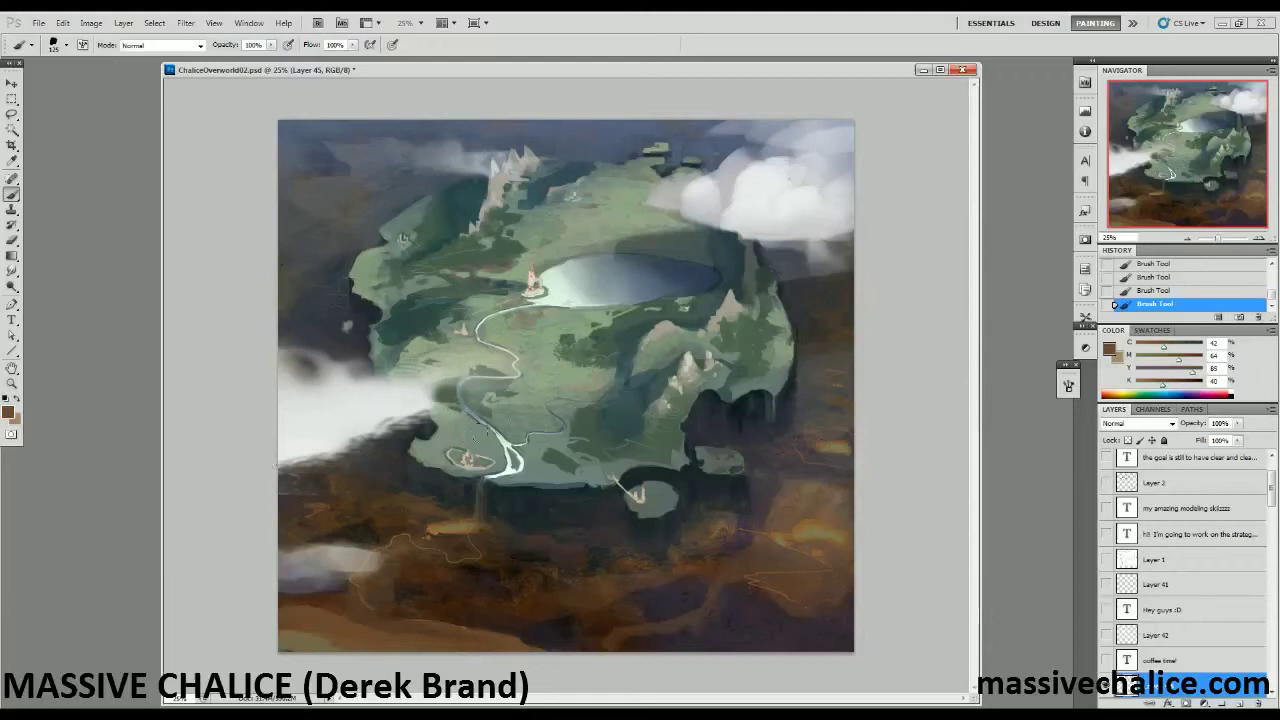
Rework the island's right edge below the large cloud with sampled greens and erase the excess paint.
alt+click(765, 322)
alt+click(779, 296)
alt+click(764, 264)
alt+click(758, 275)
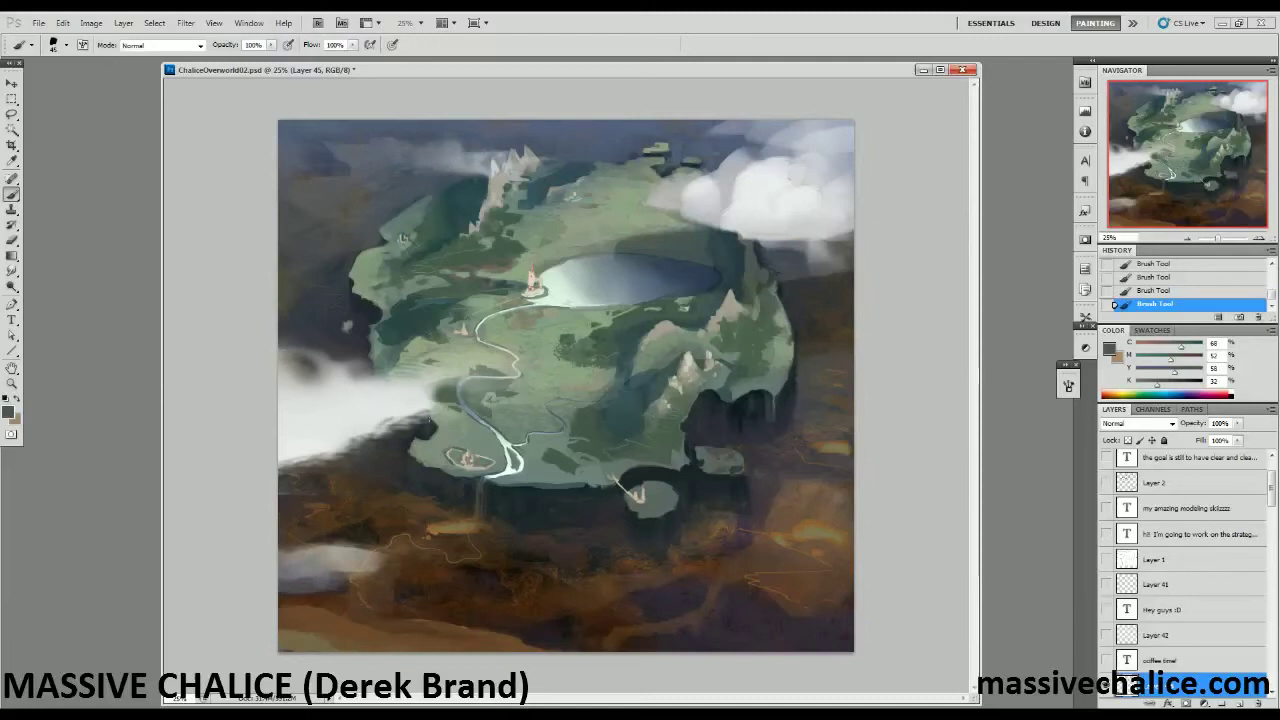
key(e)
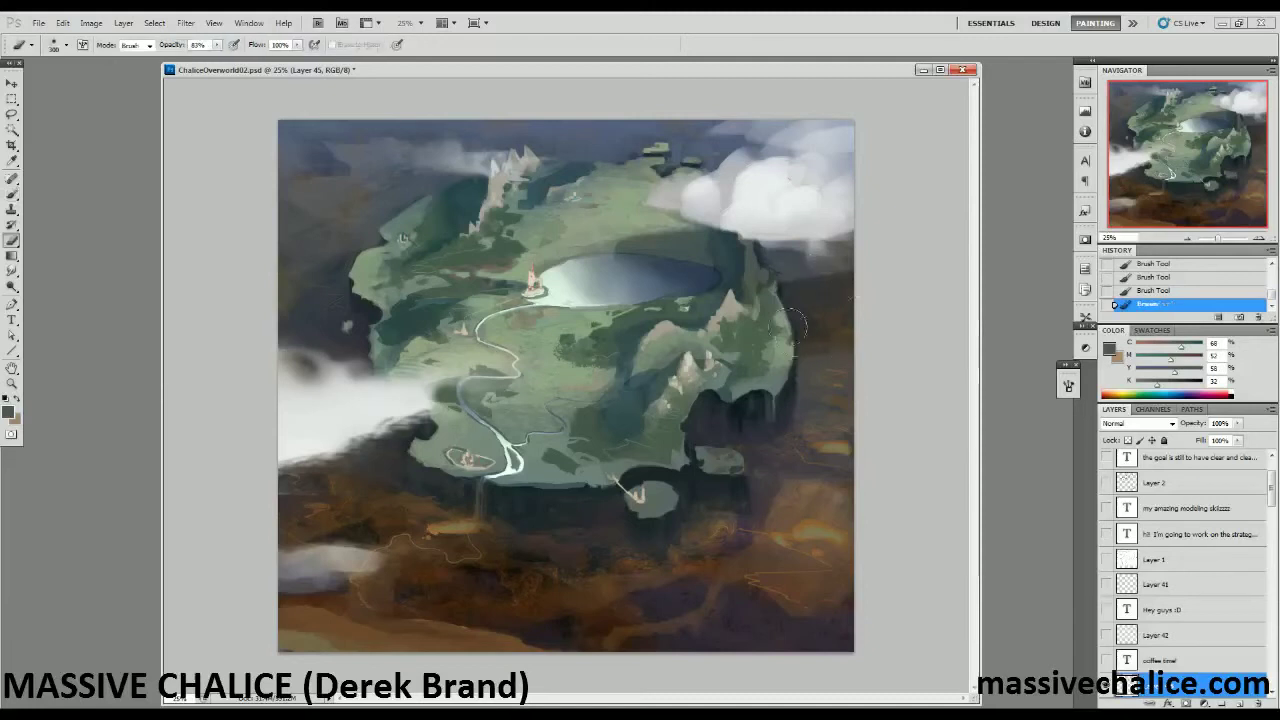
Paint a sampled dark tone beneath the upper-right cloud with a larger brush to redefine its lower edge.
key(b)
alt+click(760, 258)
key(bracketright)
key(bracketright)
key(bracketright)
key(bracketright)
key(bracketright)
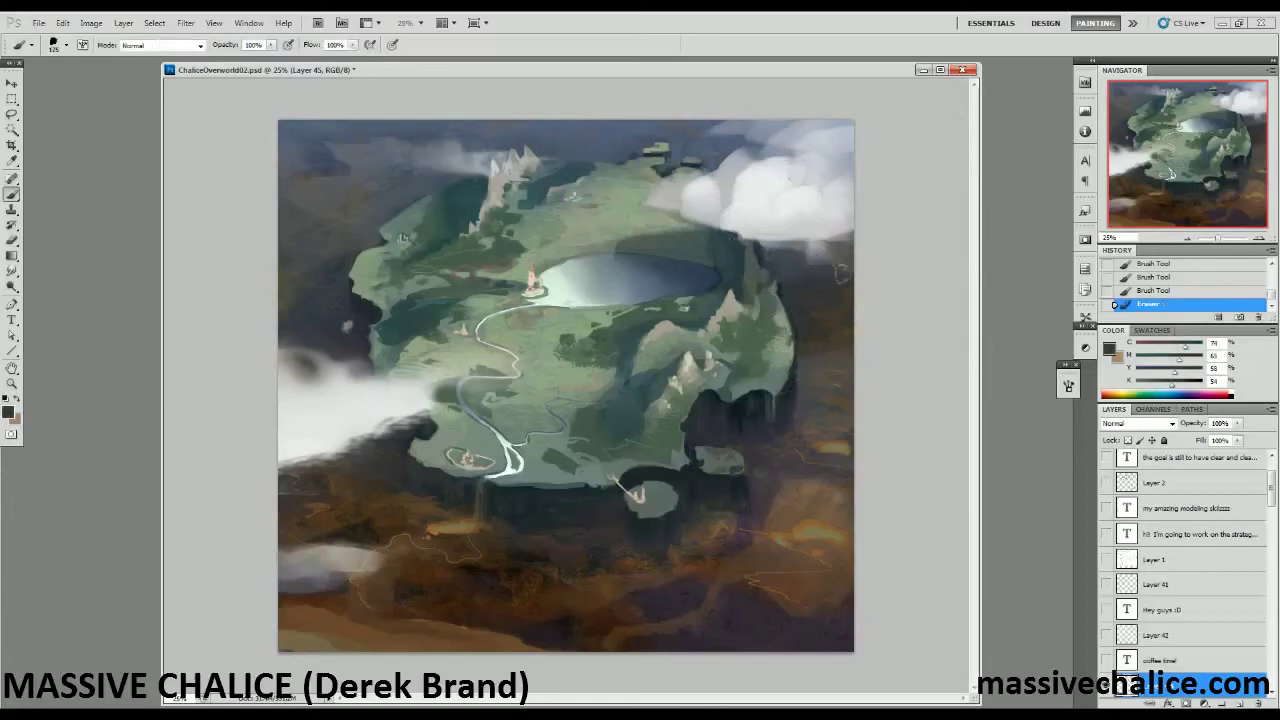
drag(848, 250, 770, 252)
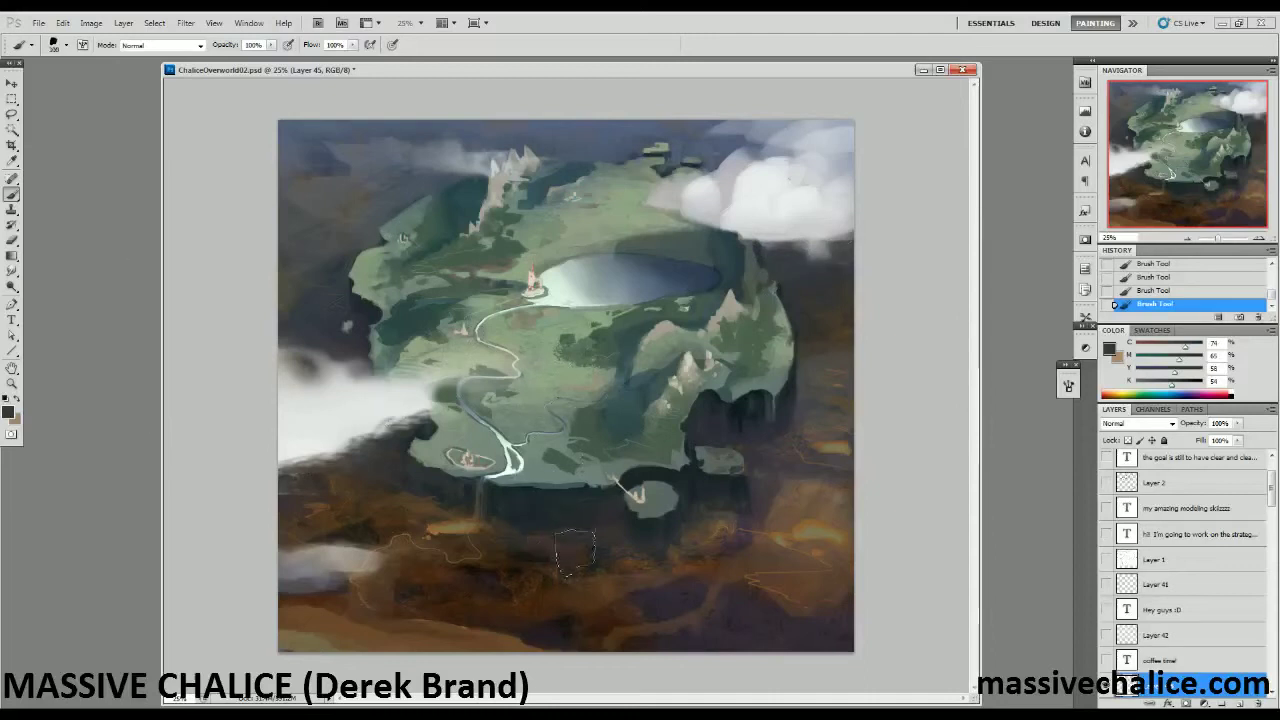
Touch up the island's lower-left shoreline beside the white cloud with a small brush in a sampled grey-green.
key(bracketleft)
key(bracketleft)
key(bracketleft)
drag(428, 427, 424, 430)
alt+click(430, 428)
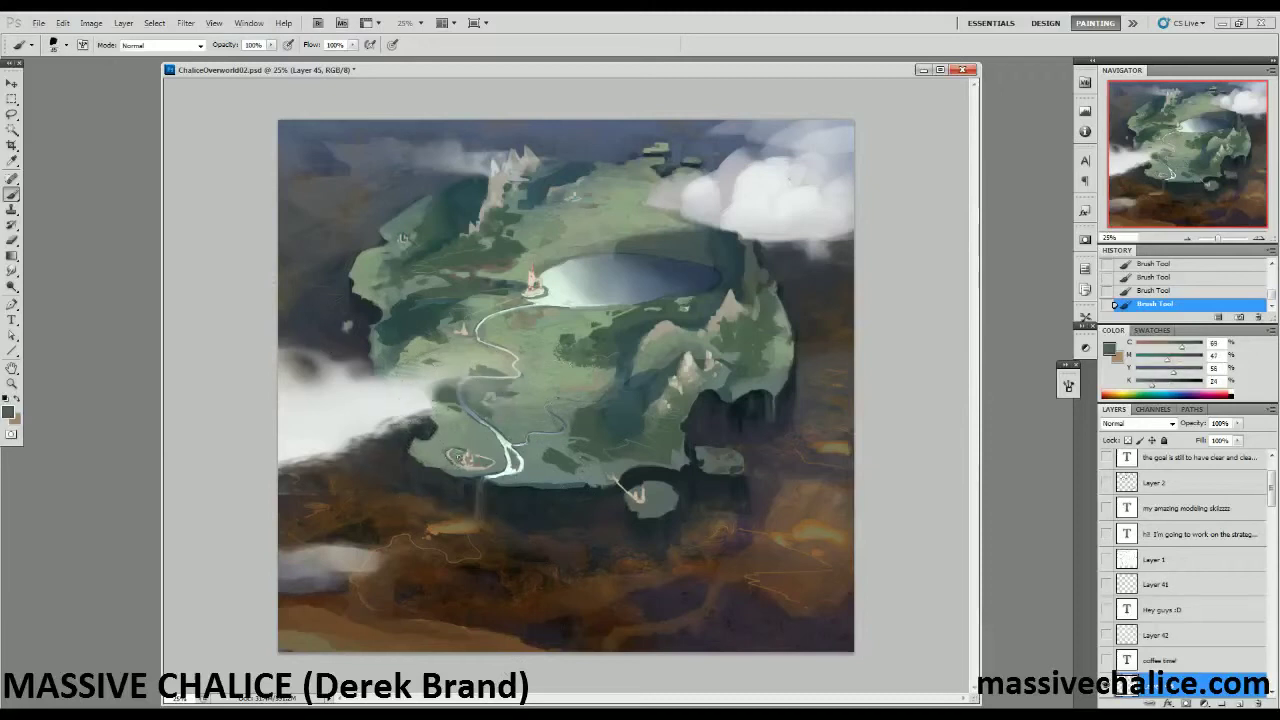
key(bracketright)
key(bracketright)
key(bracketright)
key(bracketright)
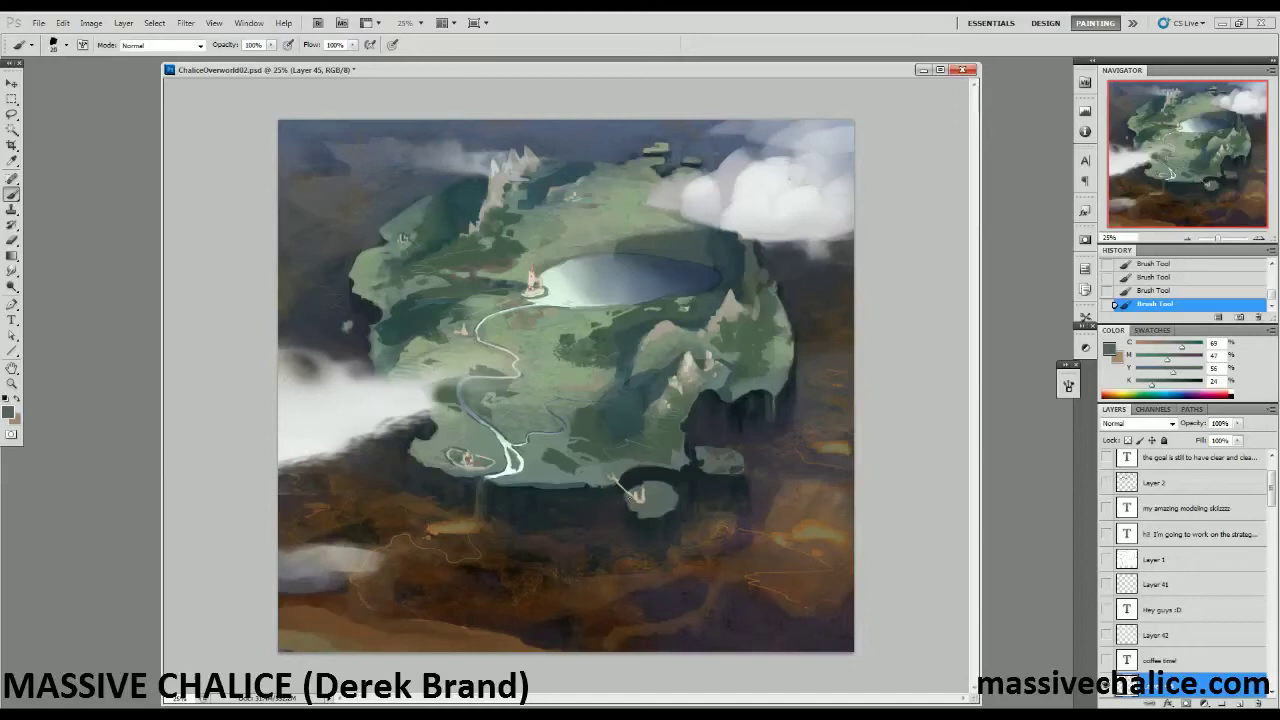
Touch up the small castle and its ground on the detached southern islet with sampled grey-green, beige and dark green tones.
alt+click(645, 379)
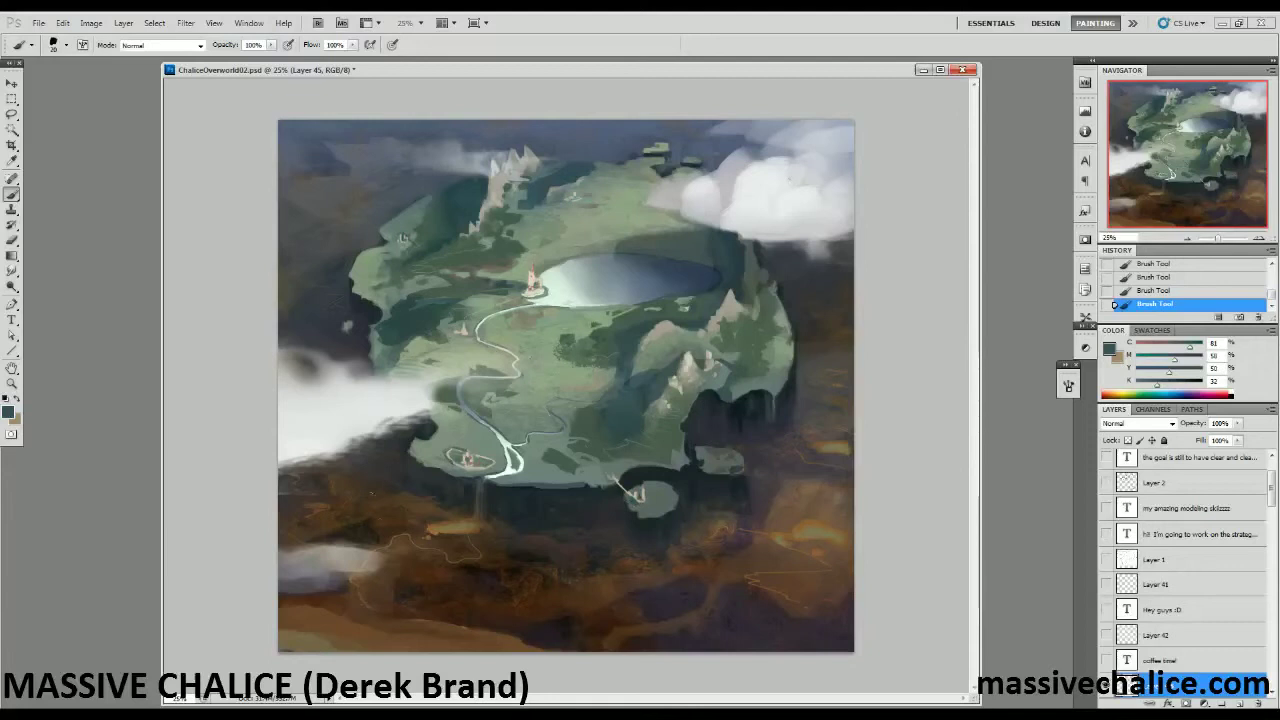
key(z)
click(483, 527)
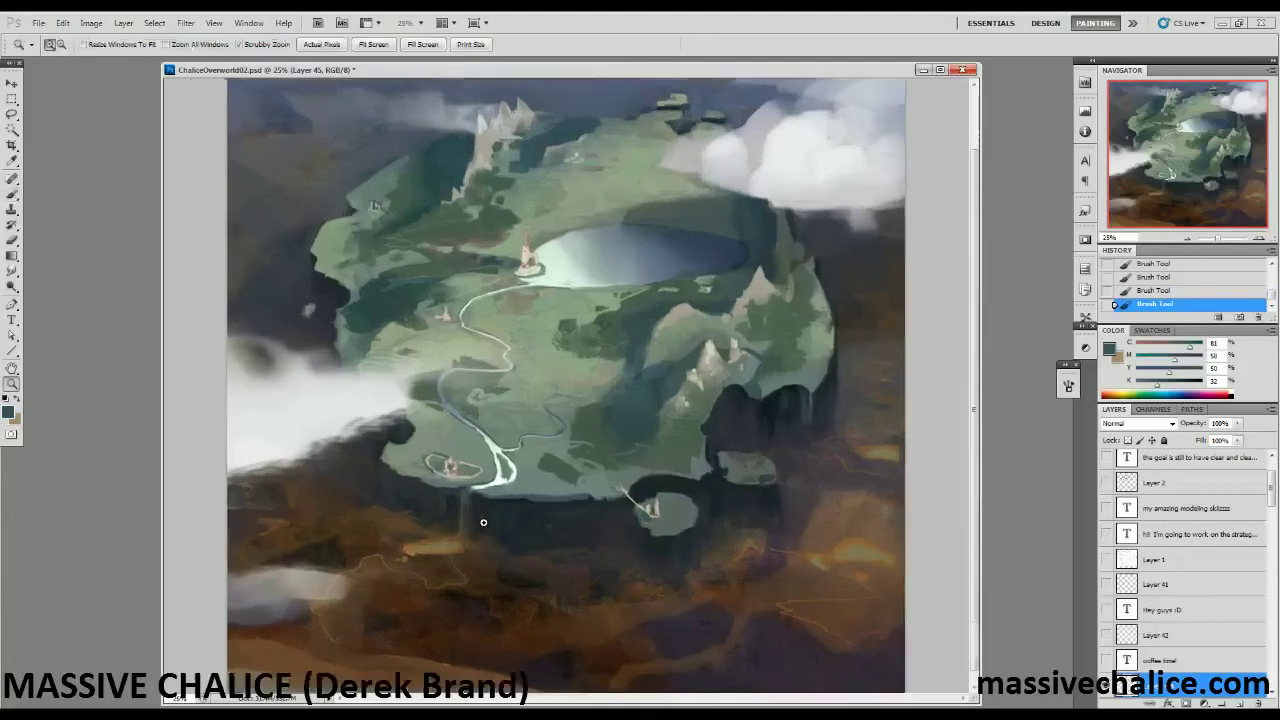
scroll(489, 526, down, 1)
key(b)
alt+click(440, 440)
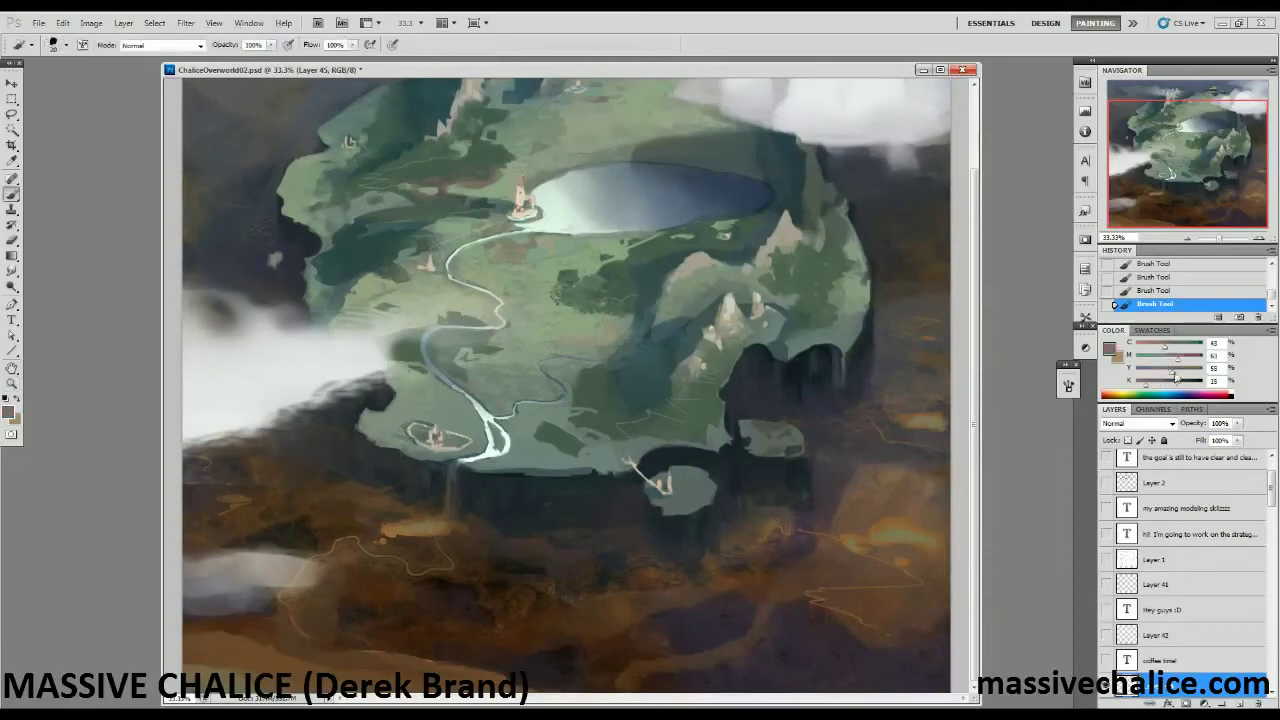
key(bracketright)
alt+click(664, 482)
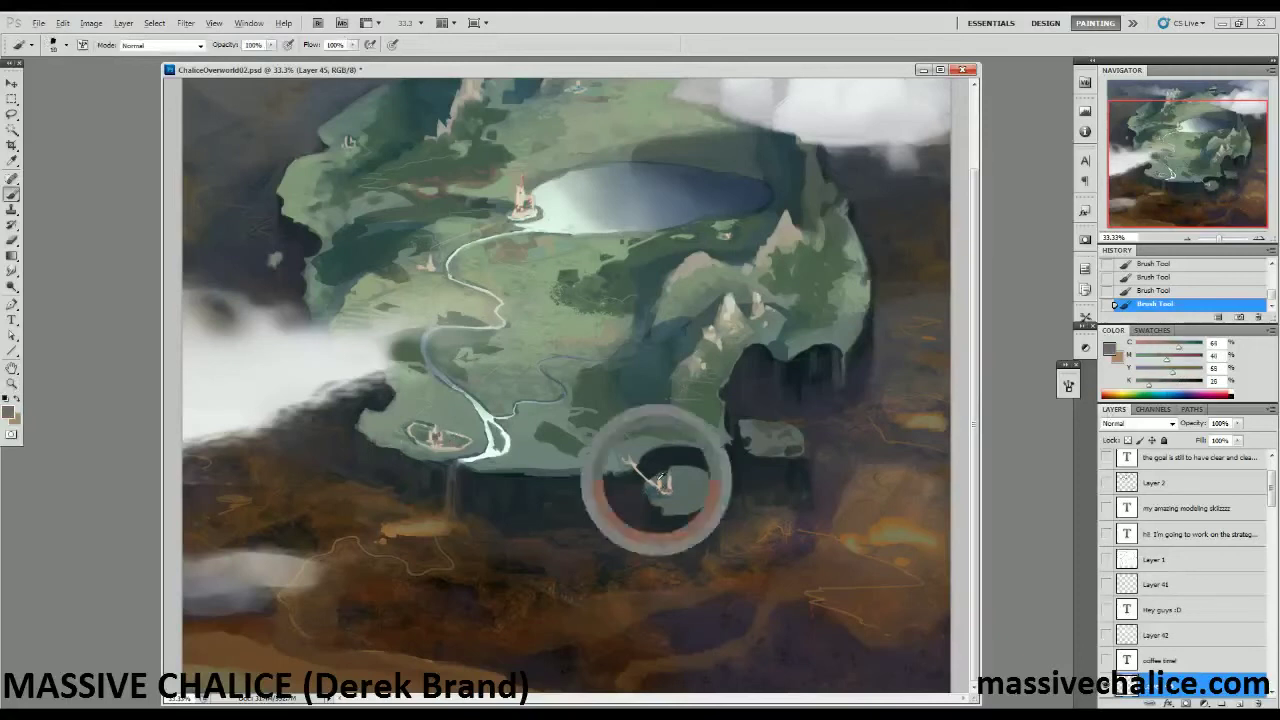
alt+click(680, 472)
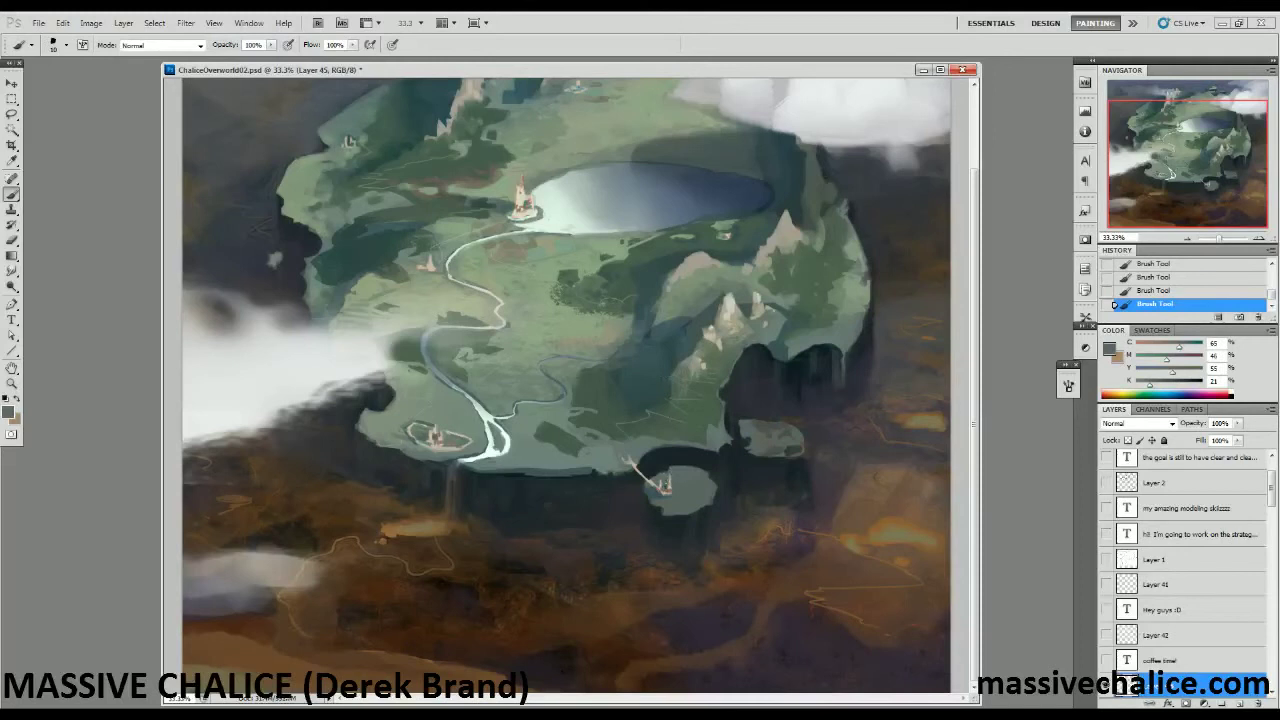
alt+click(668, 486)
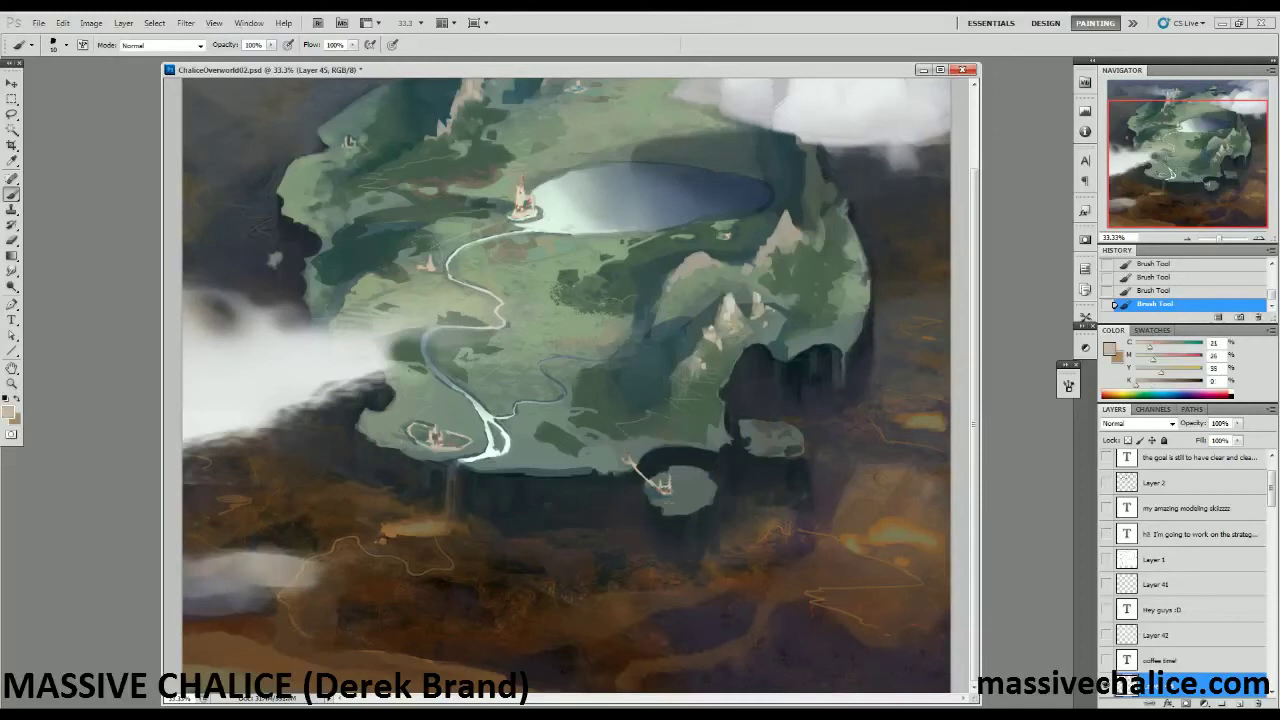
alt+click(654, 492)
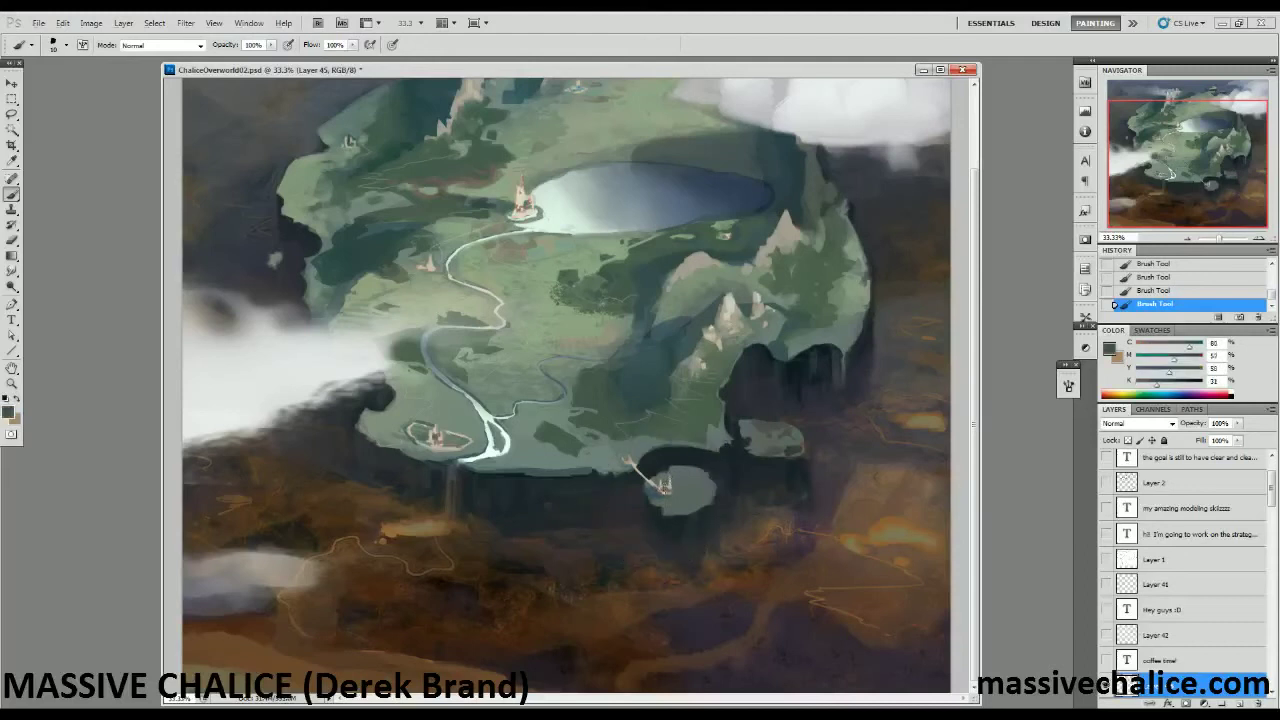
Refine the tiny settlement southeast of the lake with a small brush in sampled light green, dark green and cream.
key(z)
alt+click(271, 426)
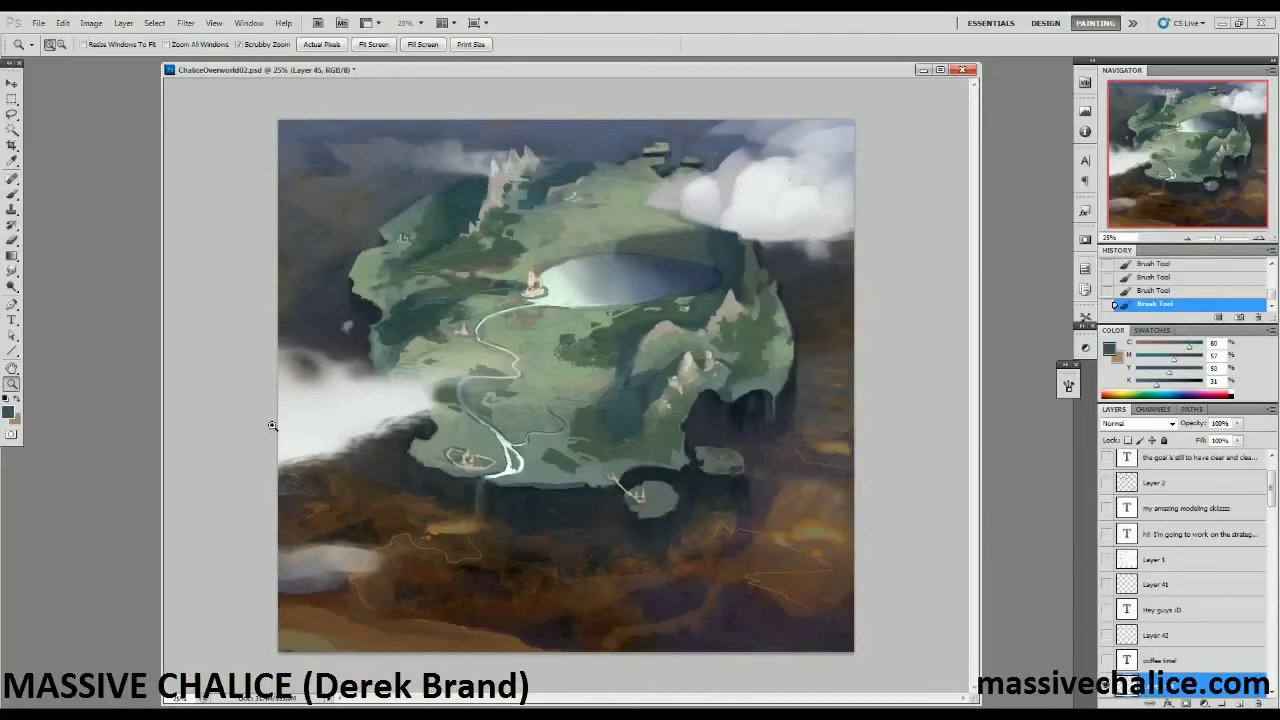
key(b)
key(z)
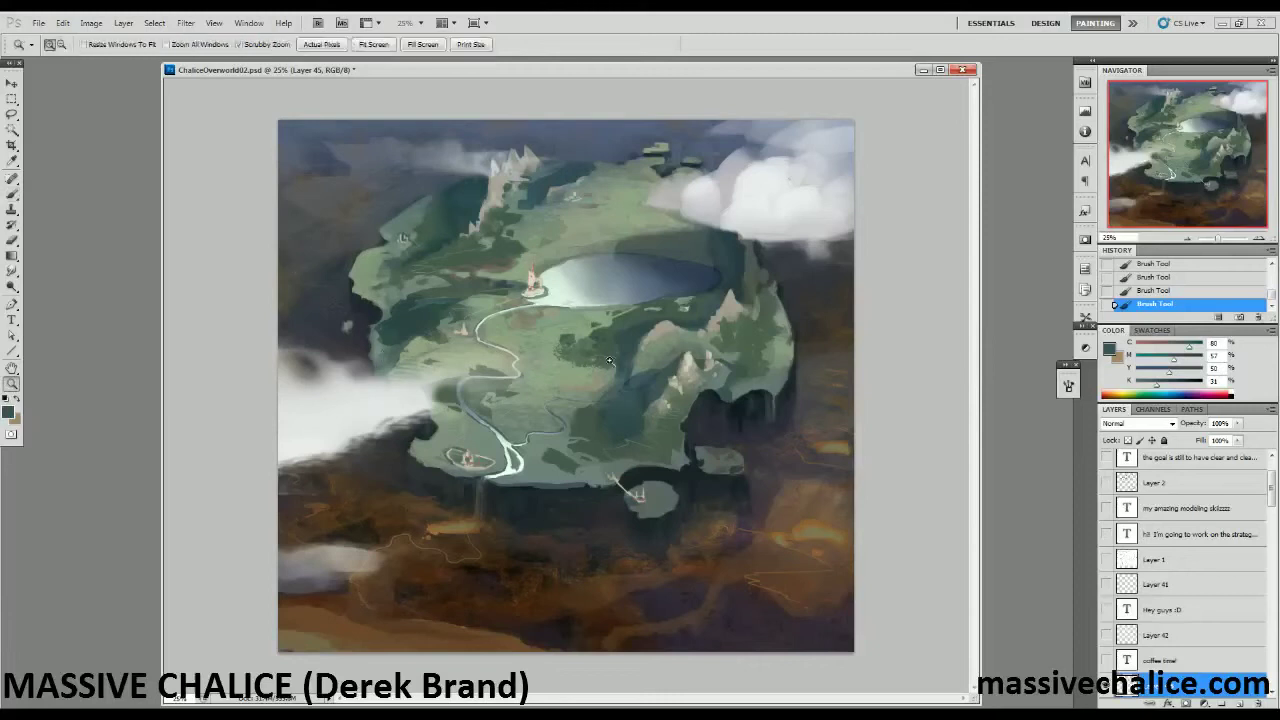
click(610, 354)
key(b)
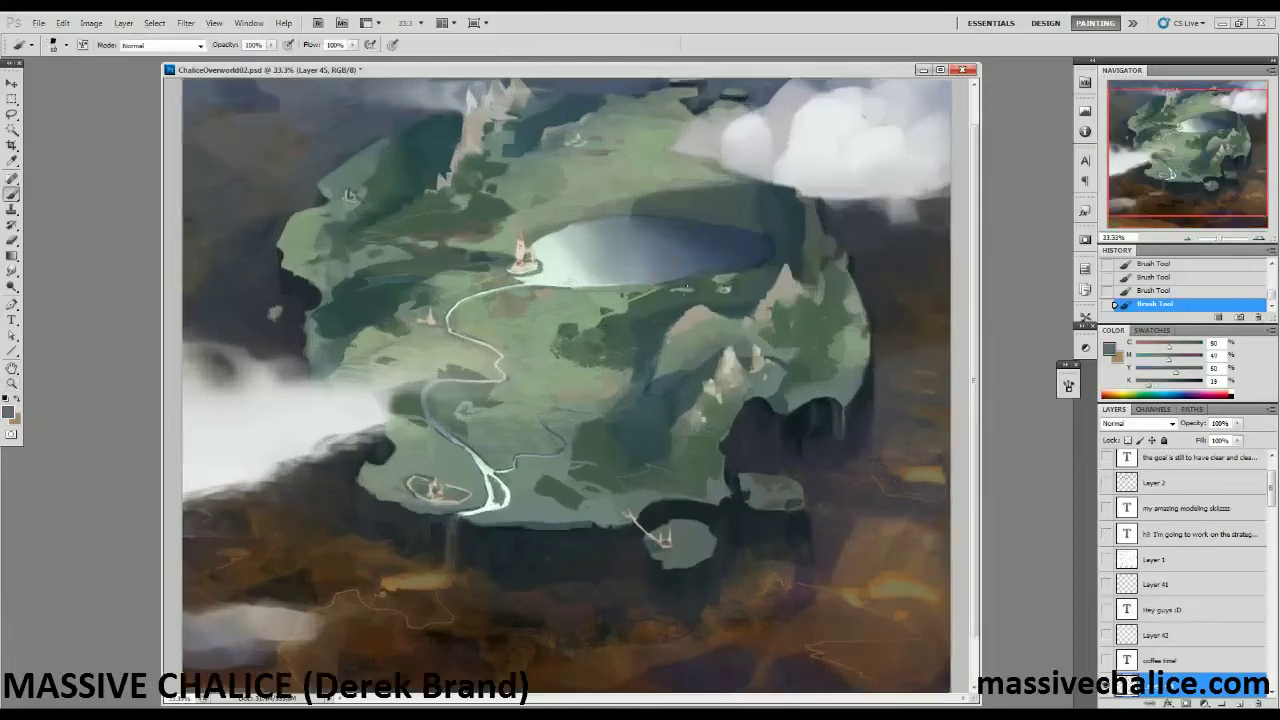
key(z)
click(700, 305)
key(b)
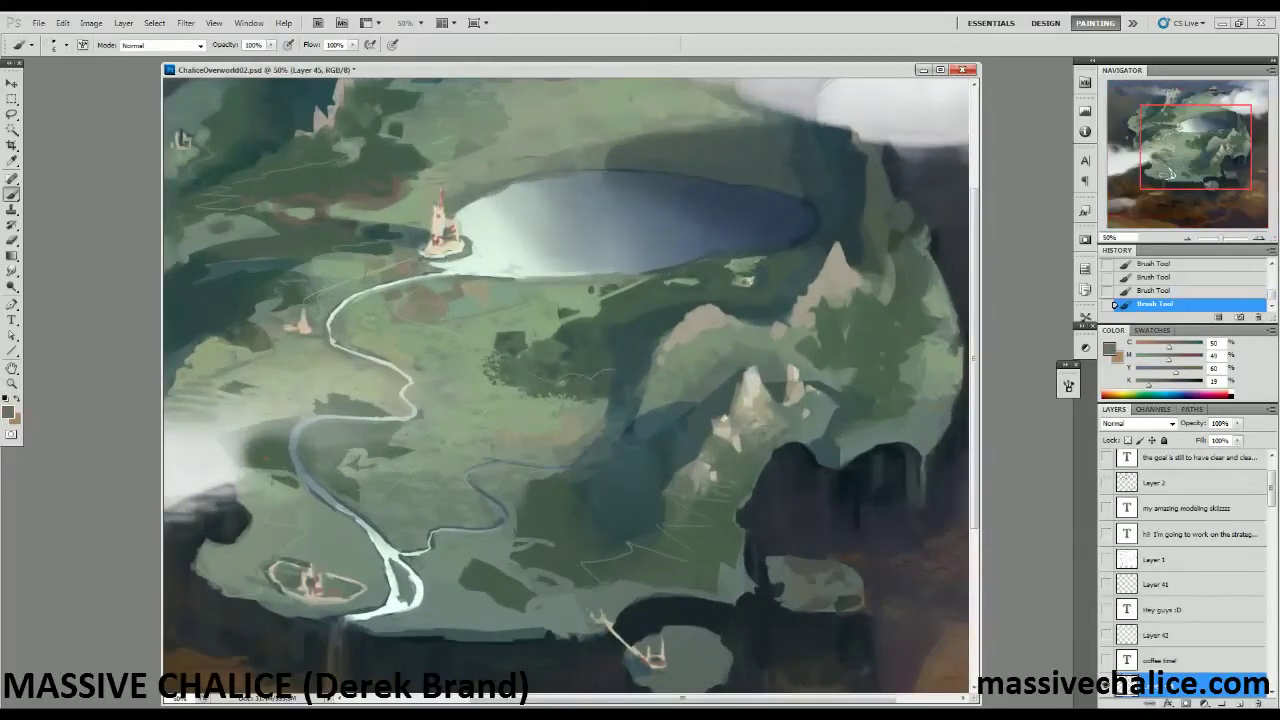
alt+click(742, 278)
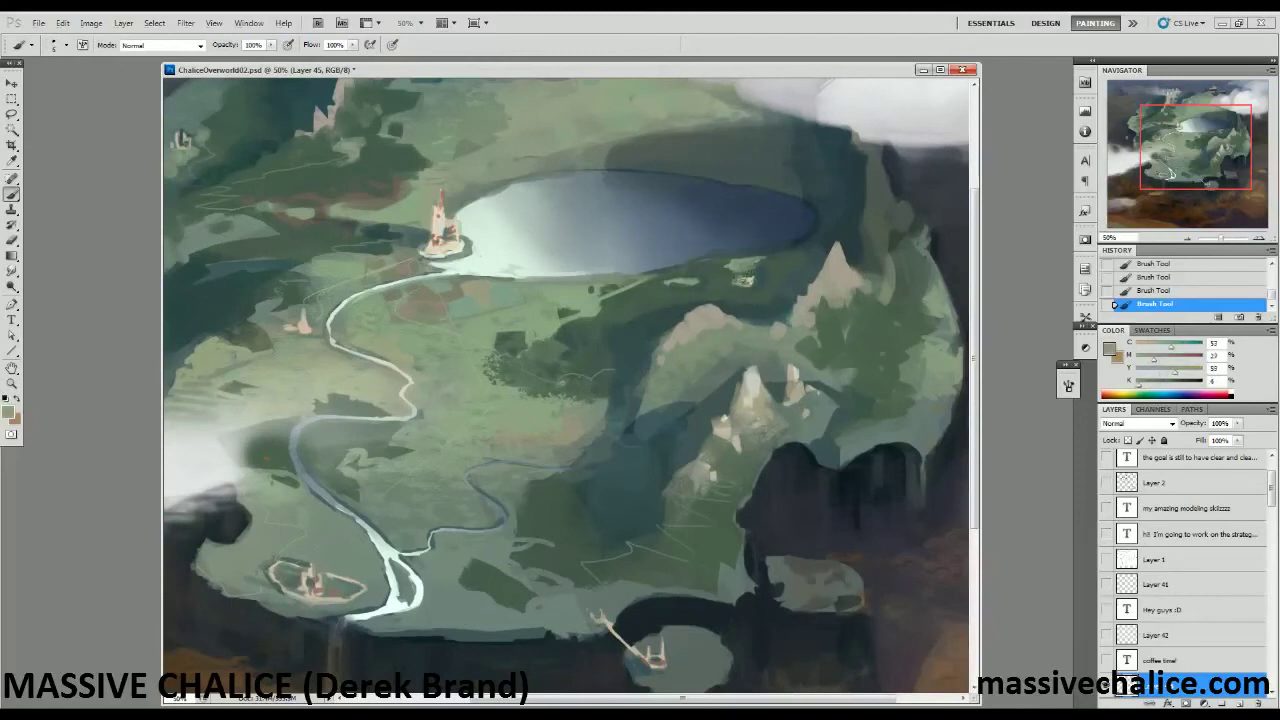
alt+click(765, 279)
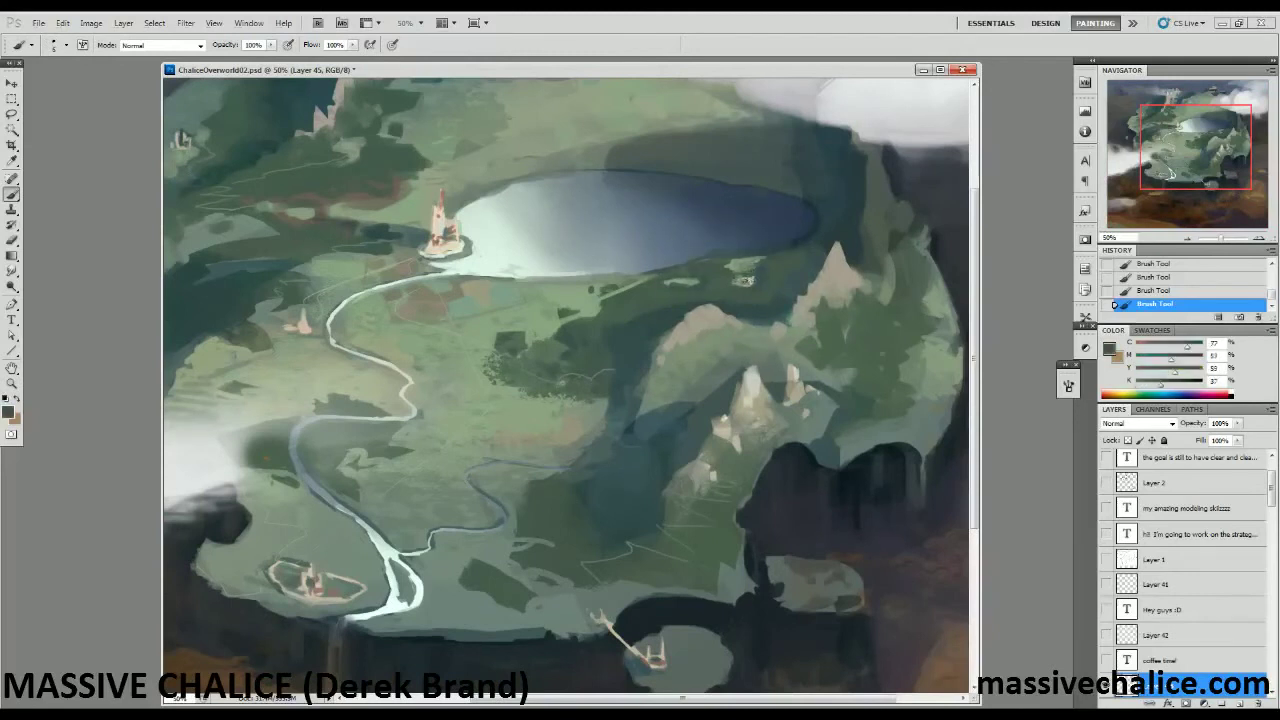
alt+click(747, 280)
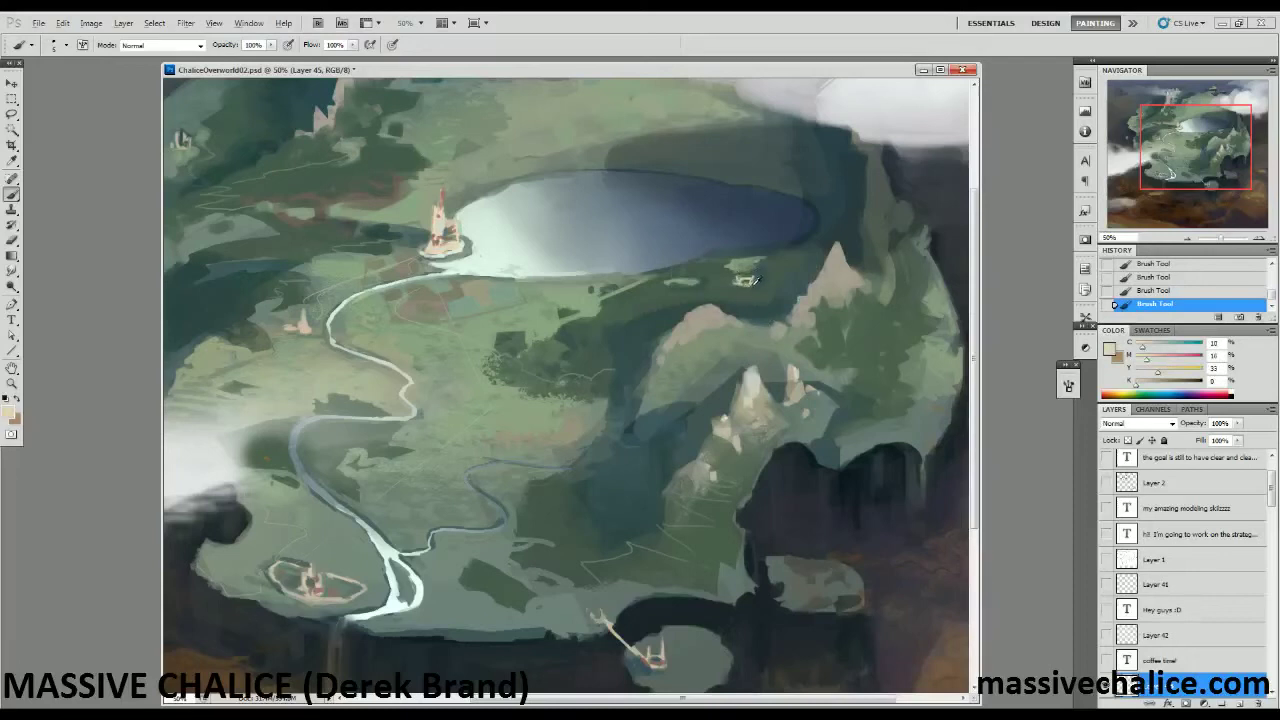
alt+click(742, 283)
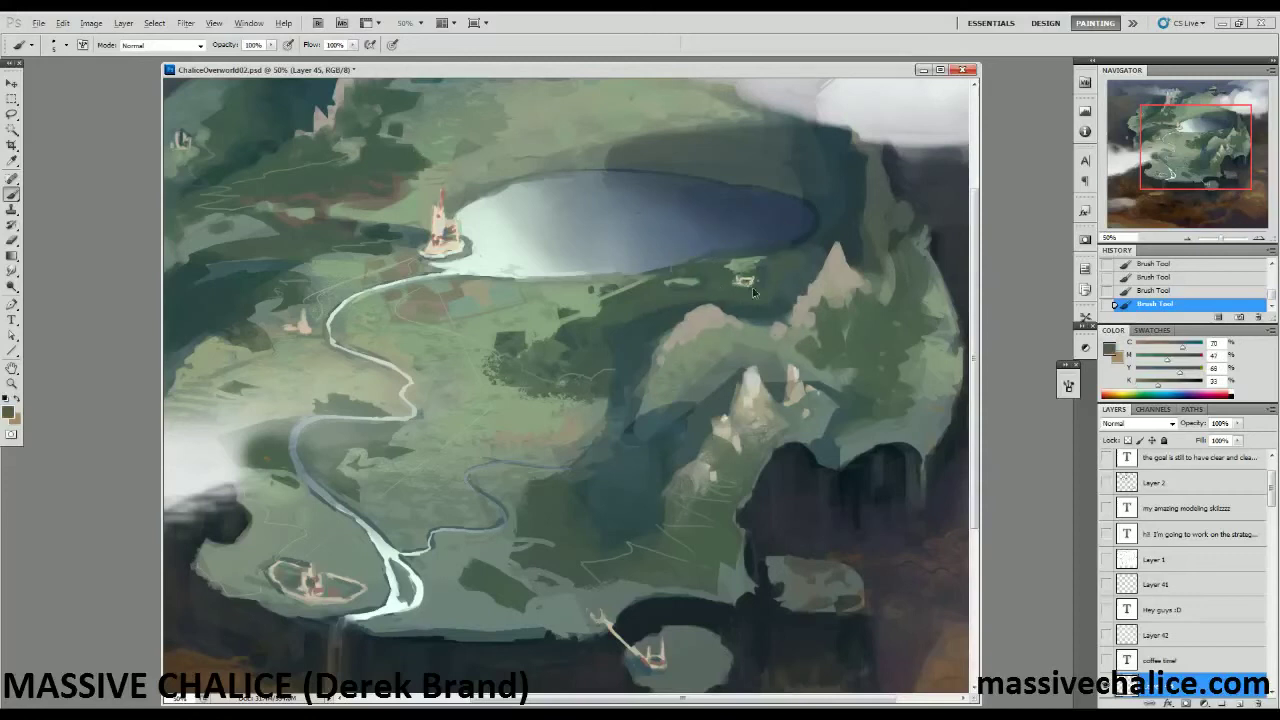
Paint a thin pale green path running west from the settlement southeast of the lake, using sampled greens.
alt+click(762, 274)
alt+click(668, 285)
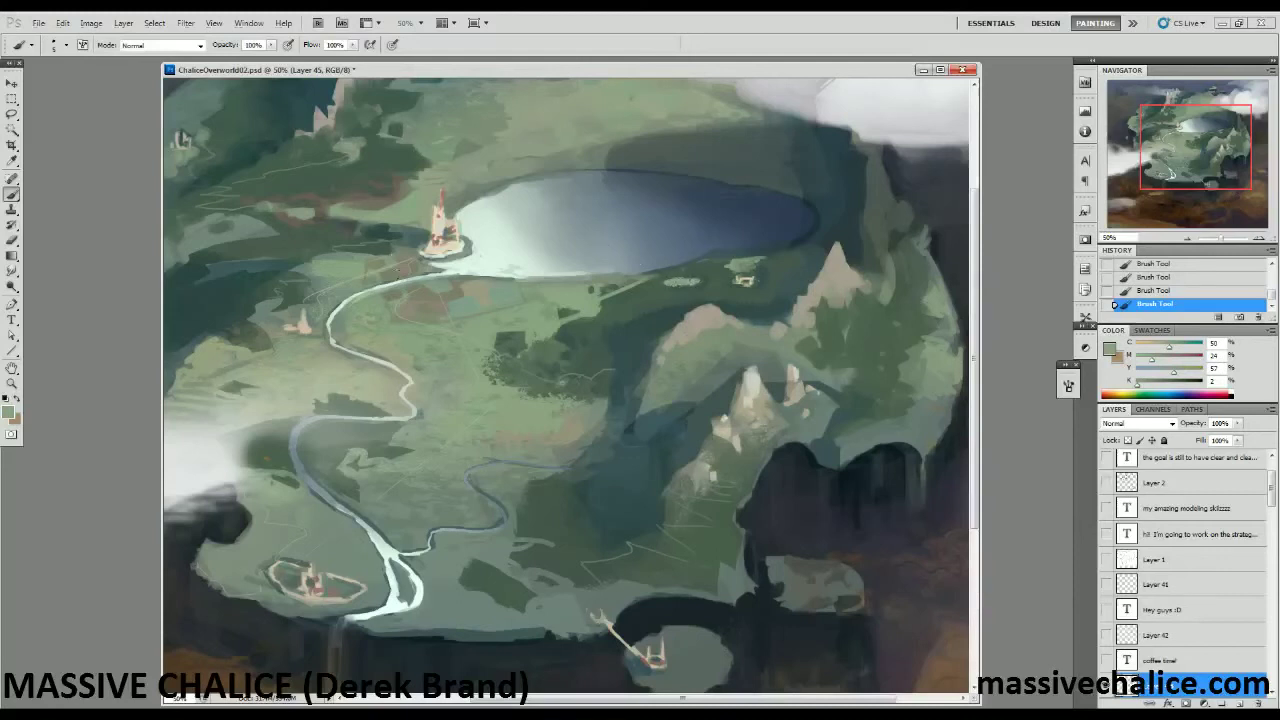
alt+click(645, 278)
Detail the distant settlement north of the lake with sampled beige tones and paint a thin pale path leading southwest from it.
key(z)
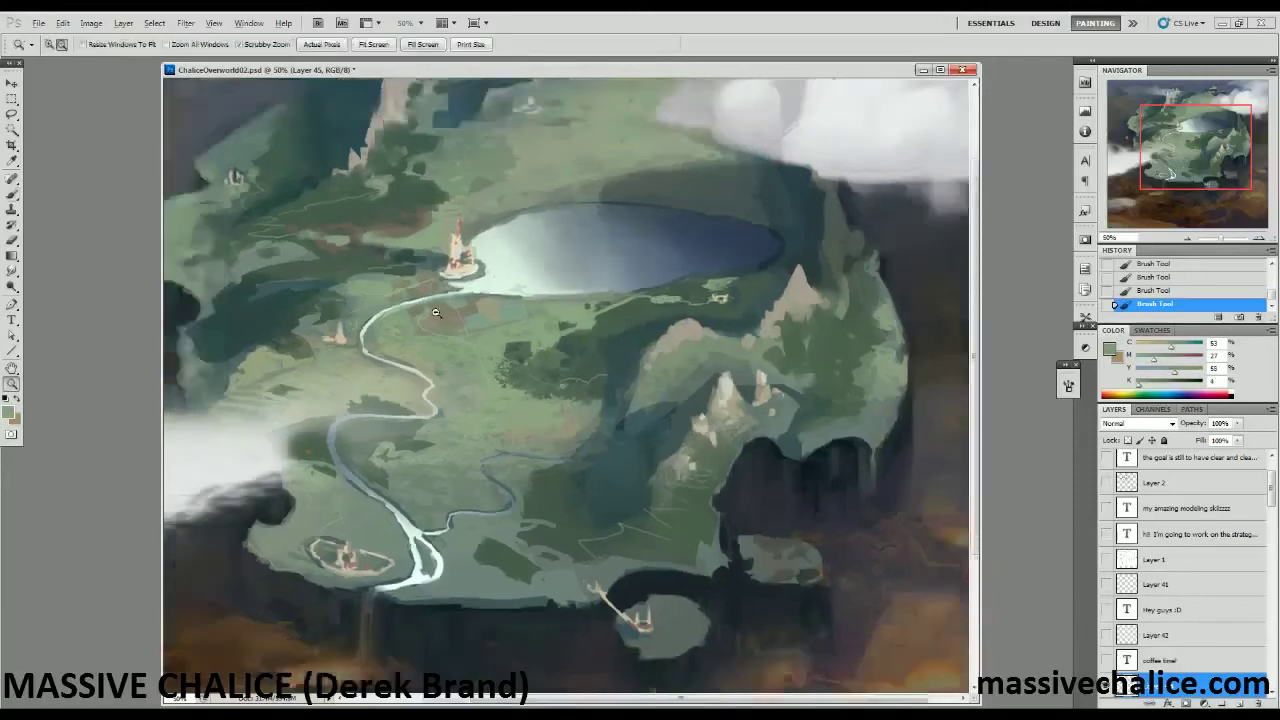
alt+click(341, 281)
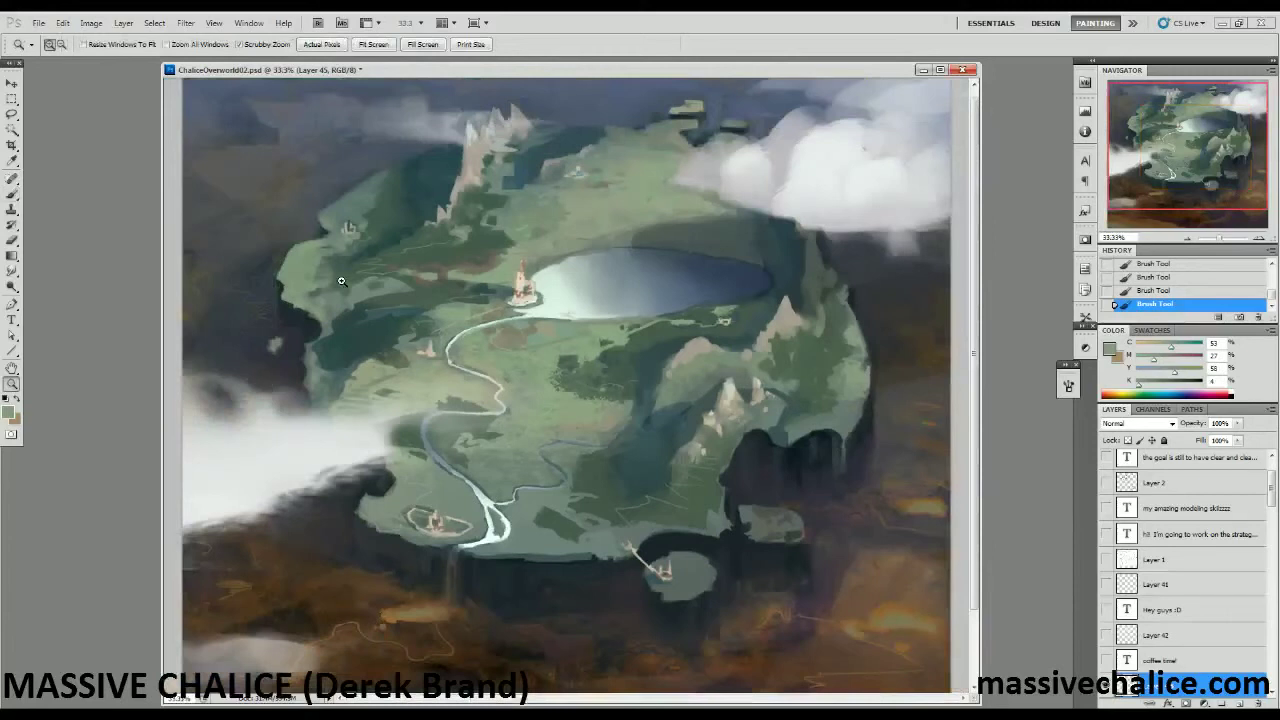
click(540, 302)
key(b)
drag(541, 225, 550, 306)
alt+click(558, 166)
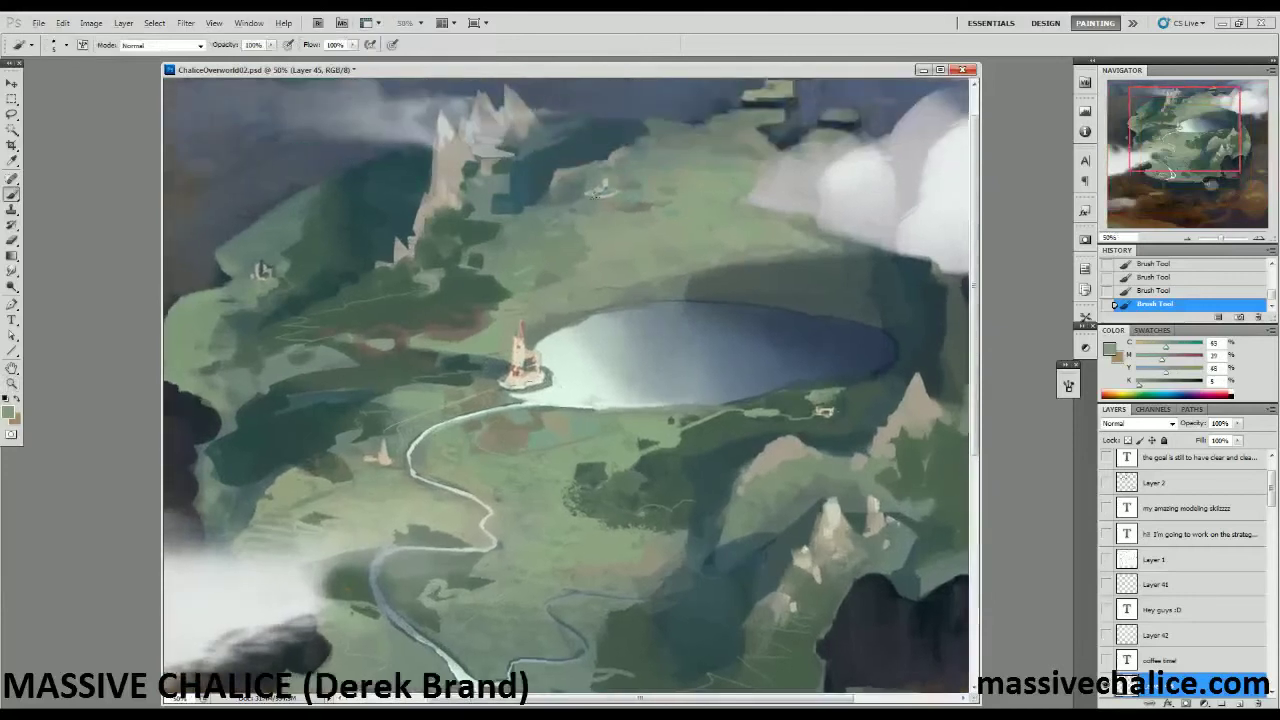
alt+click(605, 196)
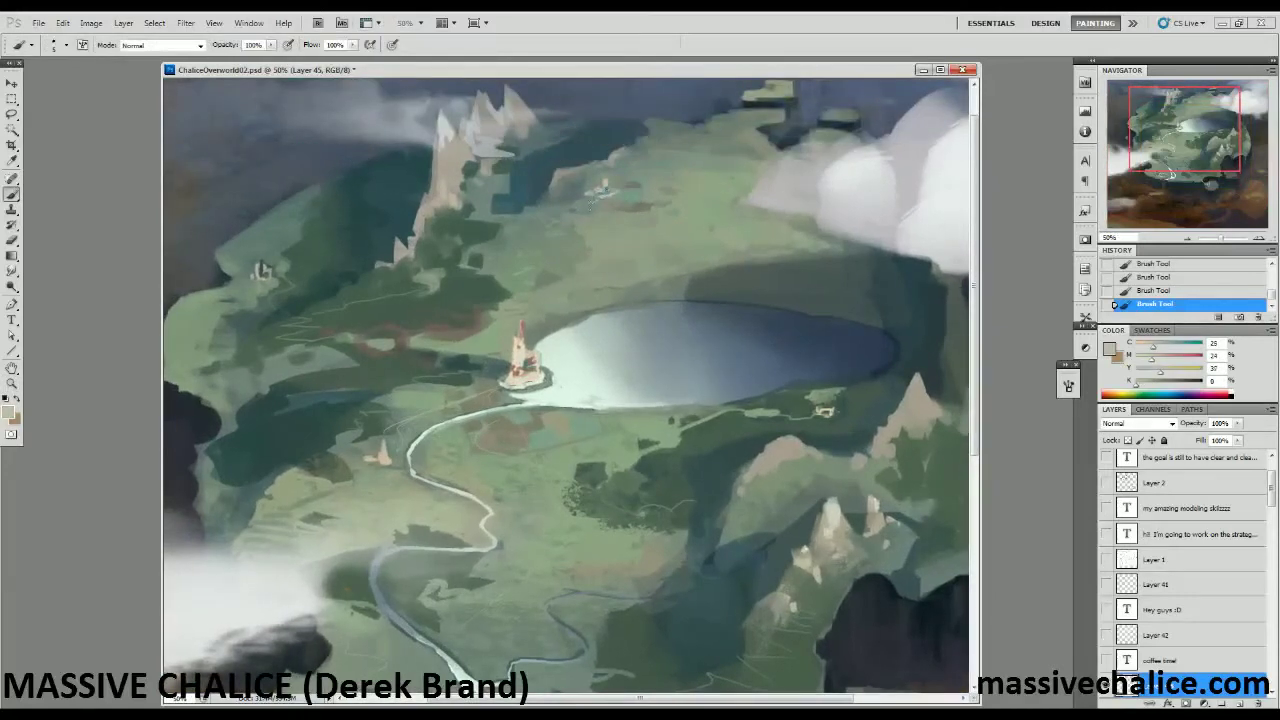
alt+click(592, 203)
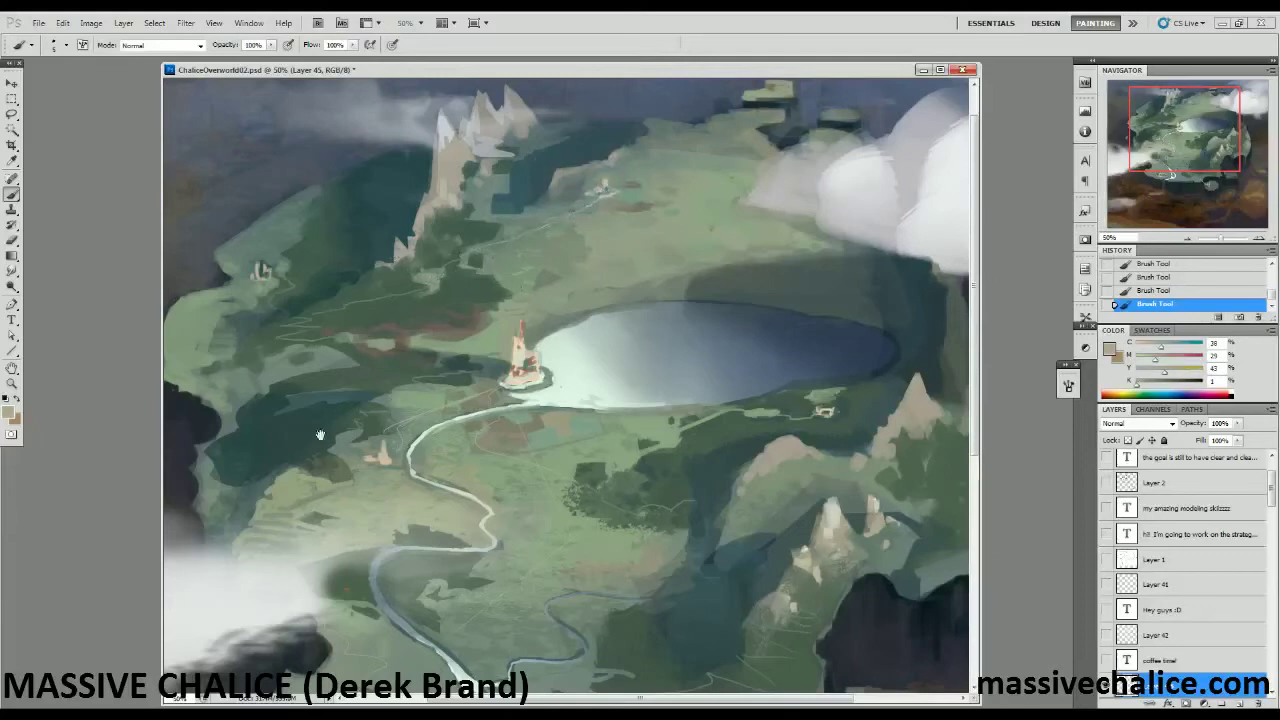
drag(321, 434, 367, 438)
key(z)
key(b)
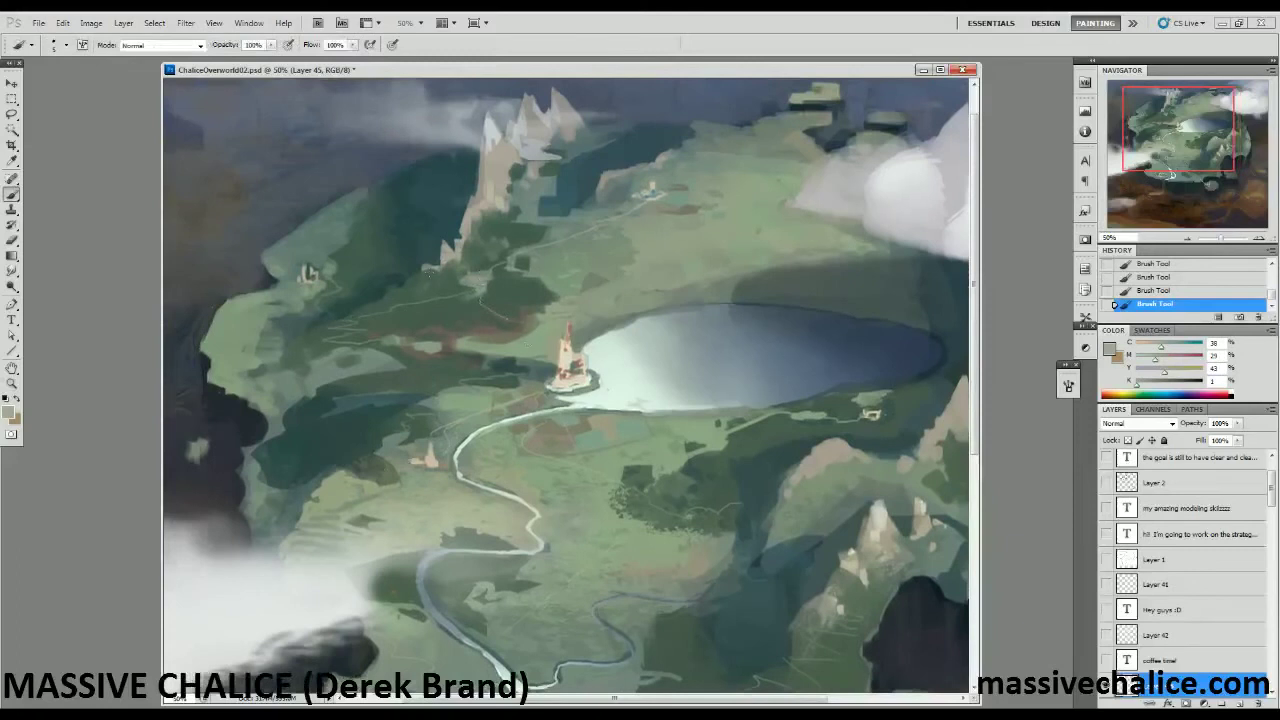
alt+click(395, 439)
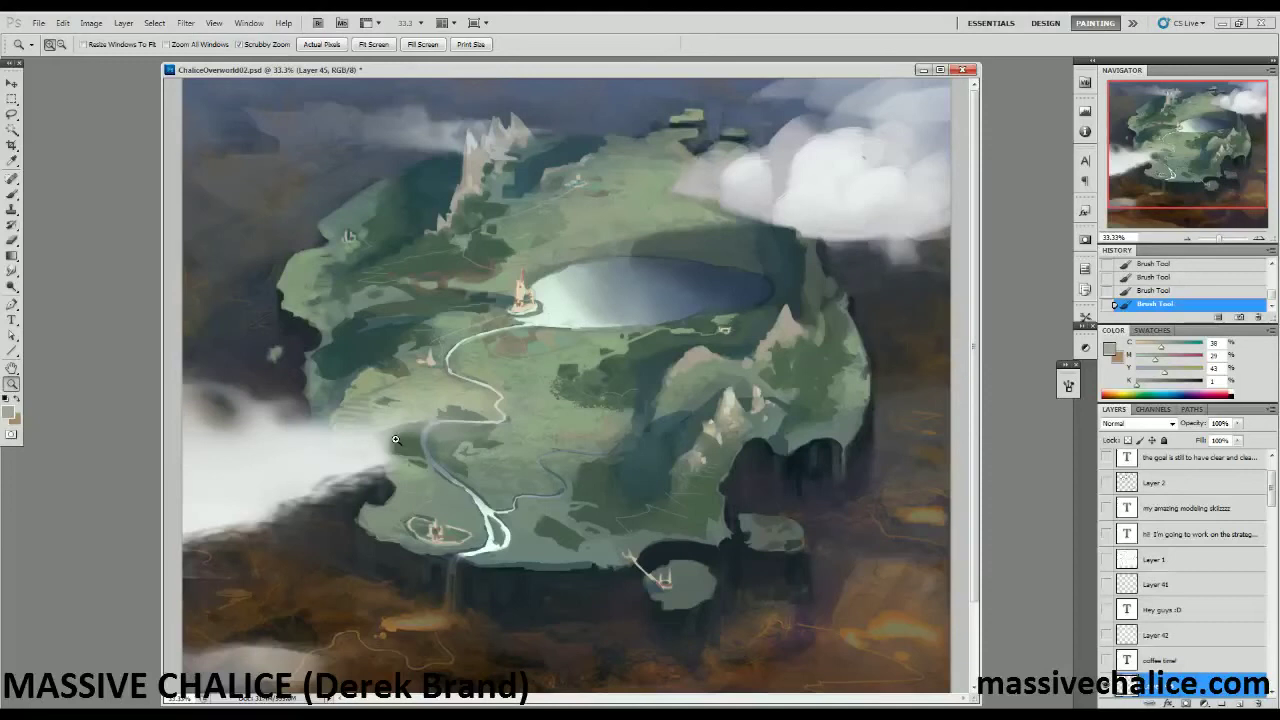
alt+click(395, 439)
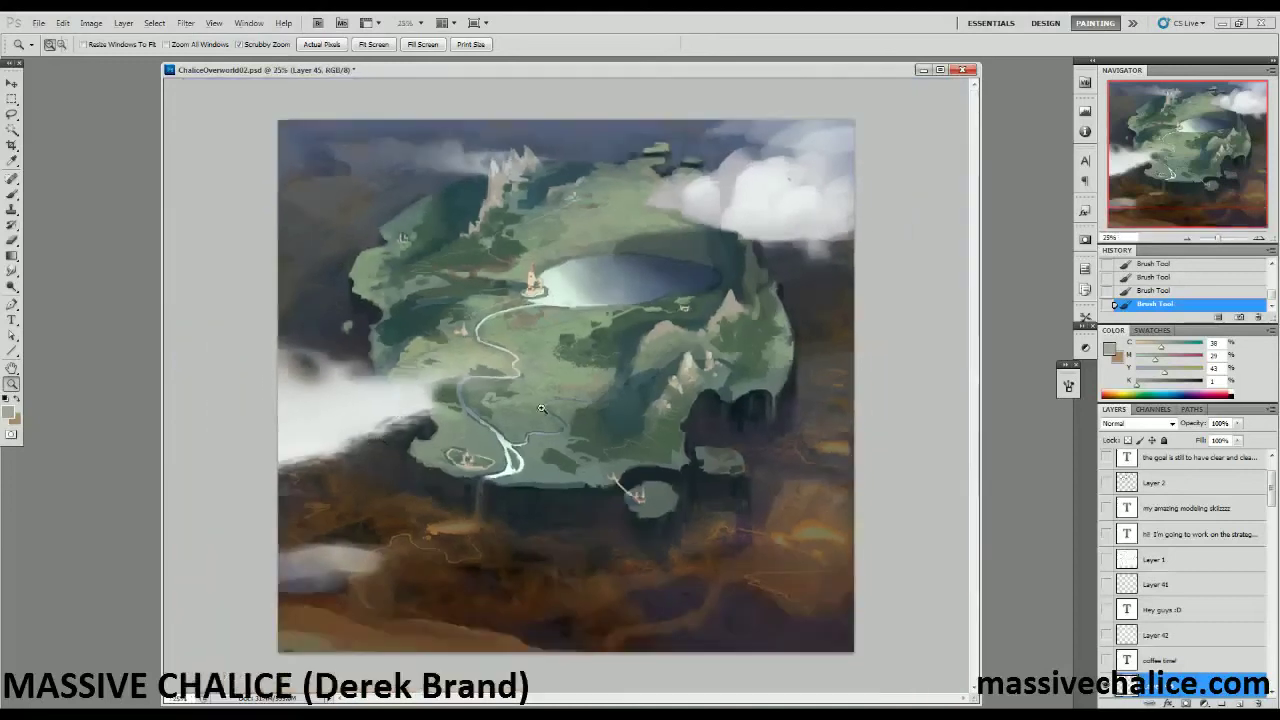
Refine the lowland between the river mouth and the islet bridge with a larger brush in sampled grey-green and dark green.
key(b)
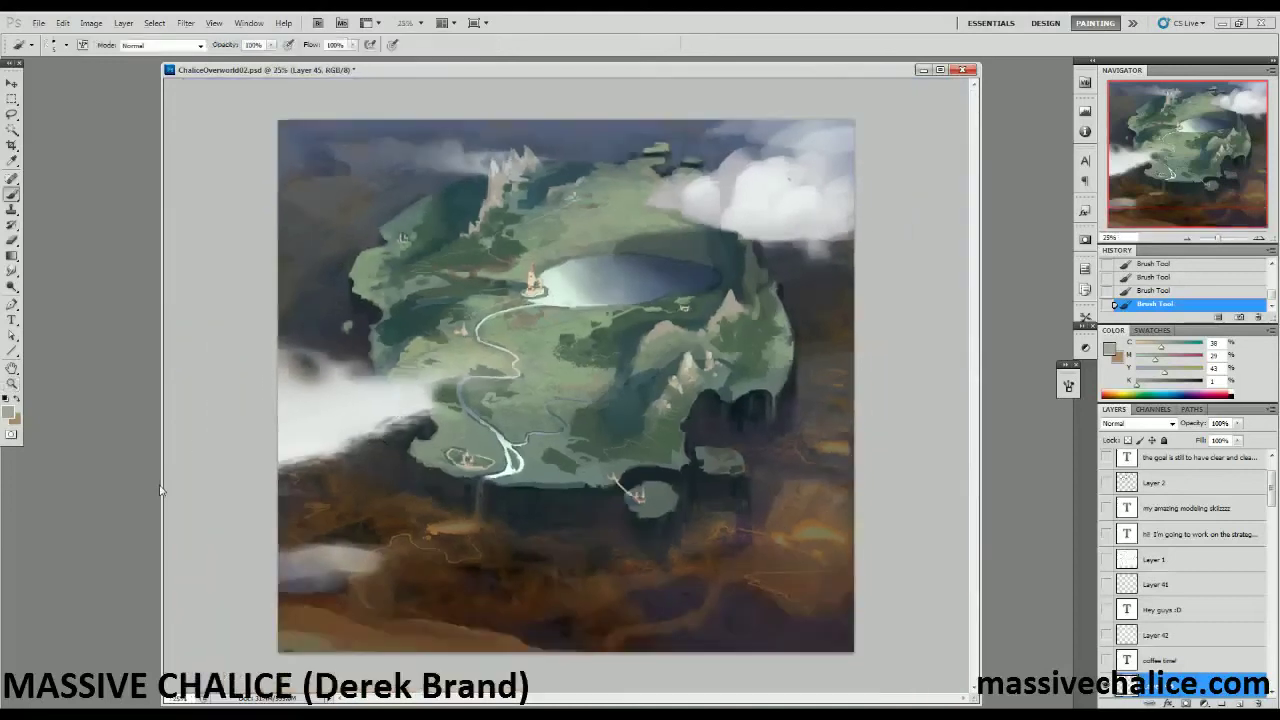
key(])
key(z)
click(424, 519)
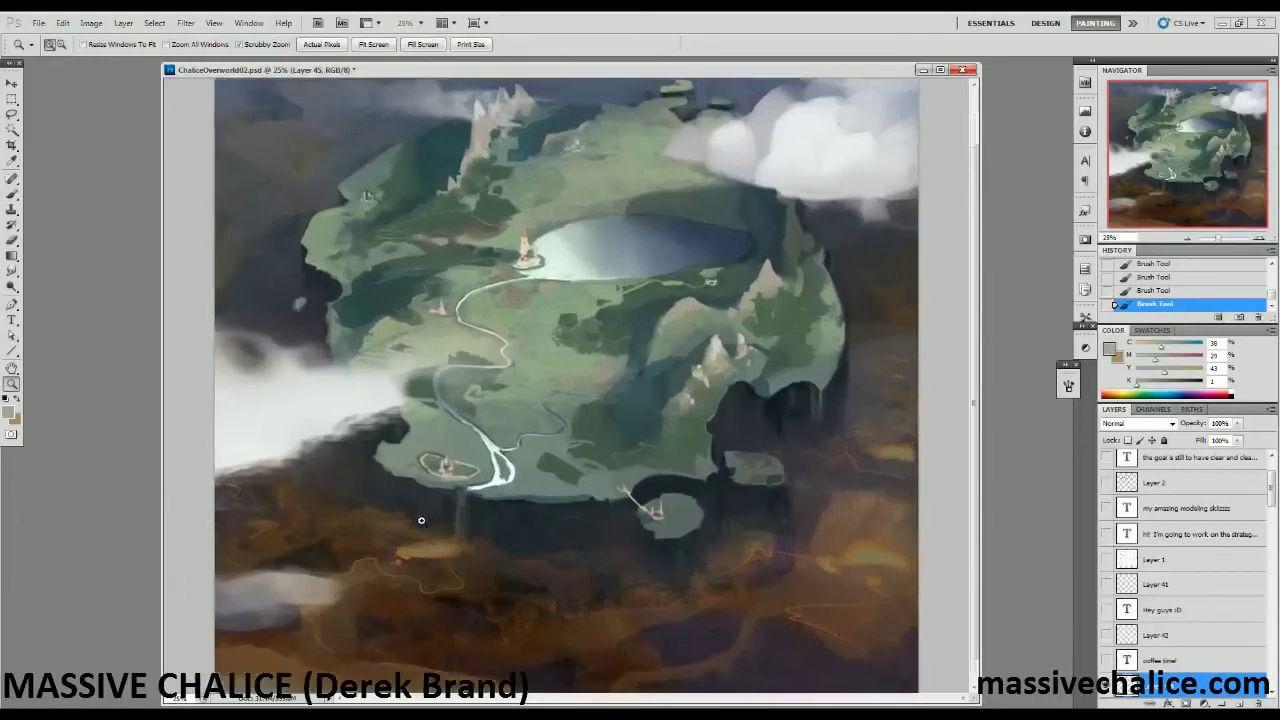
click(390, 459)
key(b)
alt+click(468, 446)
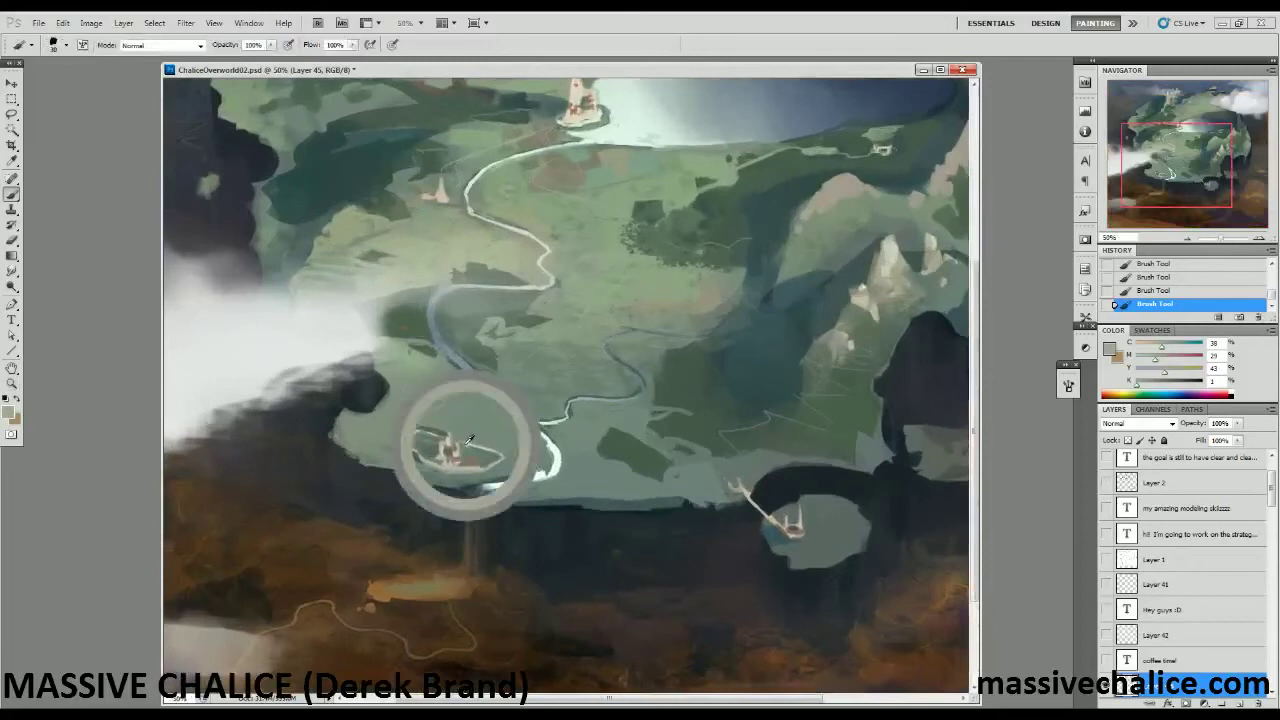
drag(534, 435, 553, 466)
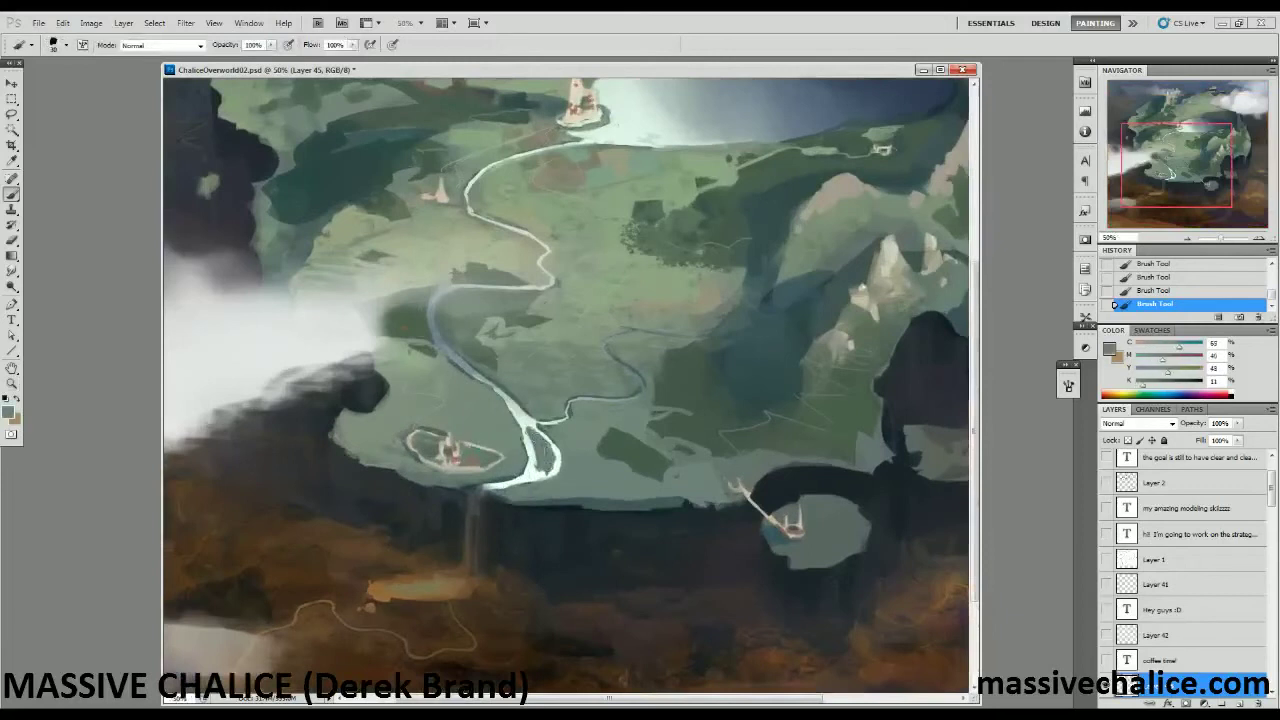
alt+click(525, 421)
drag(525, 424, 532, 457)
alt+click(601, 464)
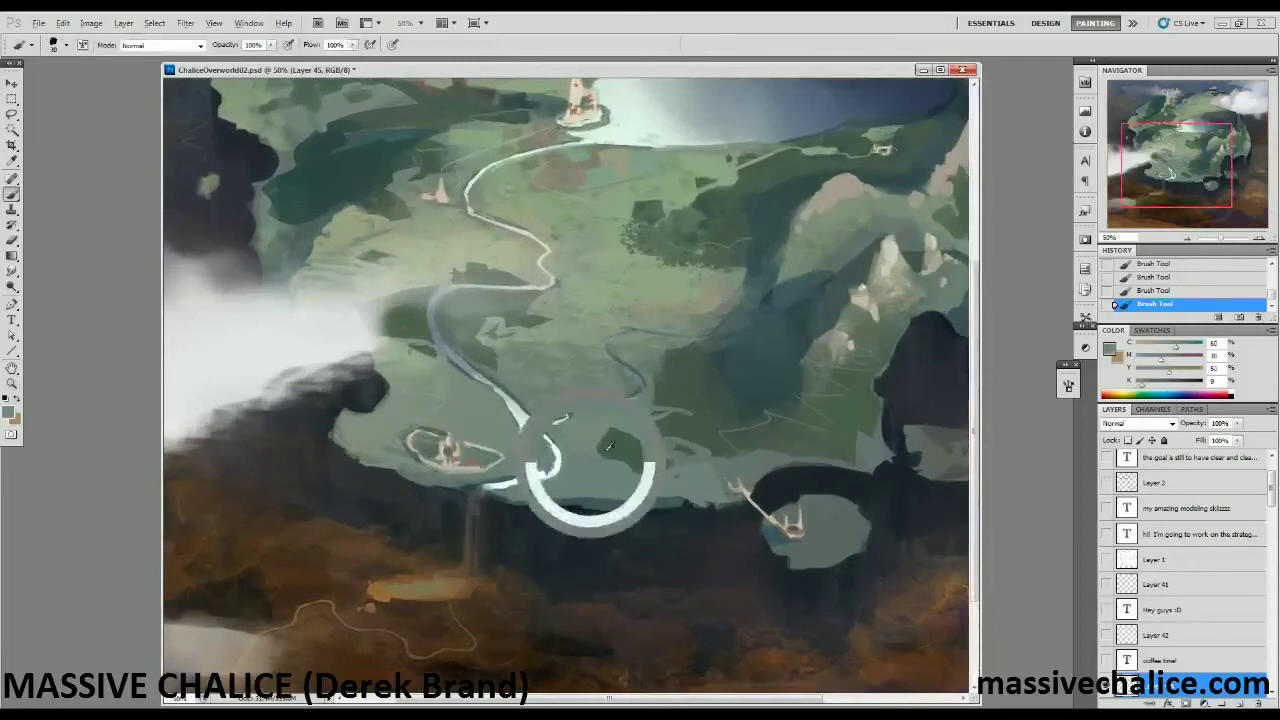
drag(680, 462, 700, 470)
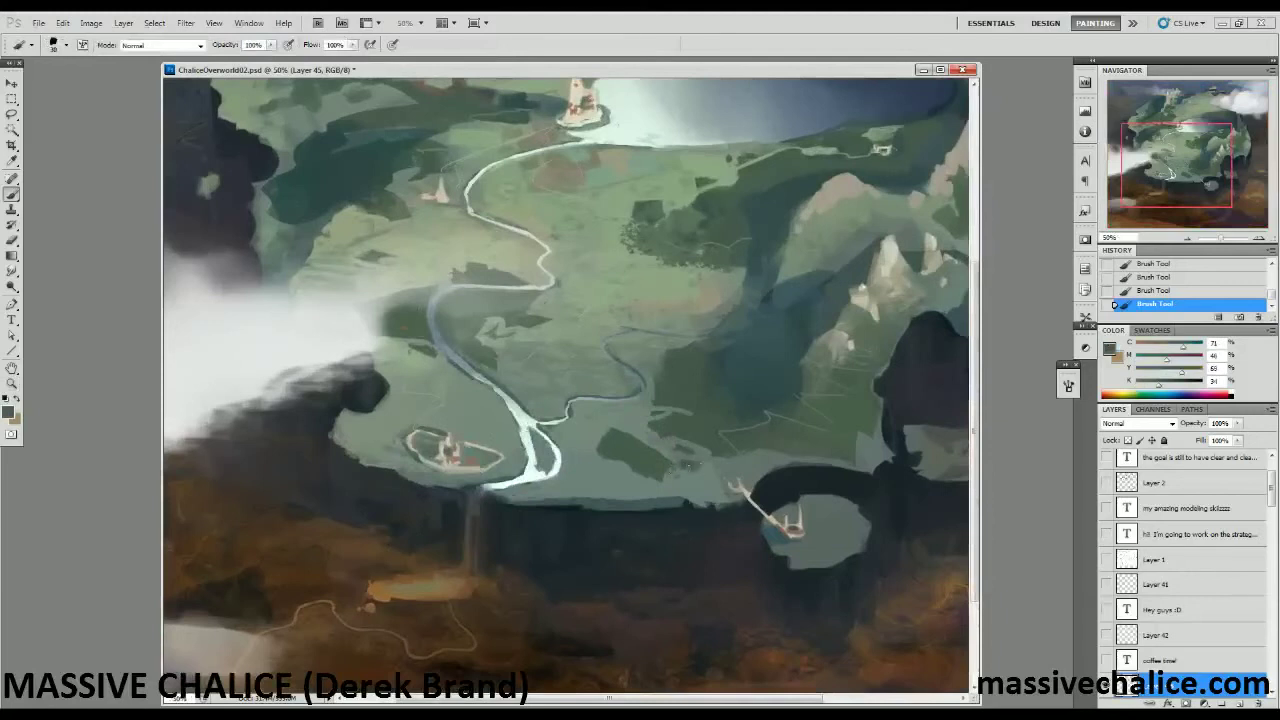
Repaint the towers of the southern islet's castle with a smaller brush in sampled beige and trim around them in grey-green.
alt+click(797, 526)
key(bracketleft)
key(bracketleft)
key(bracketleft)
drag(795, 517, 796, 529)
key(bracketleft)
key(bracketleft)
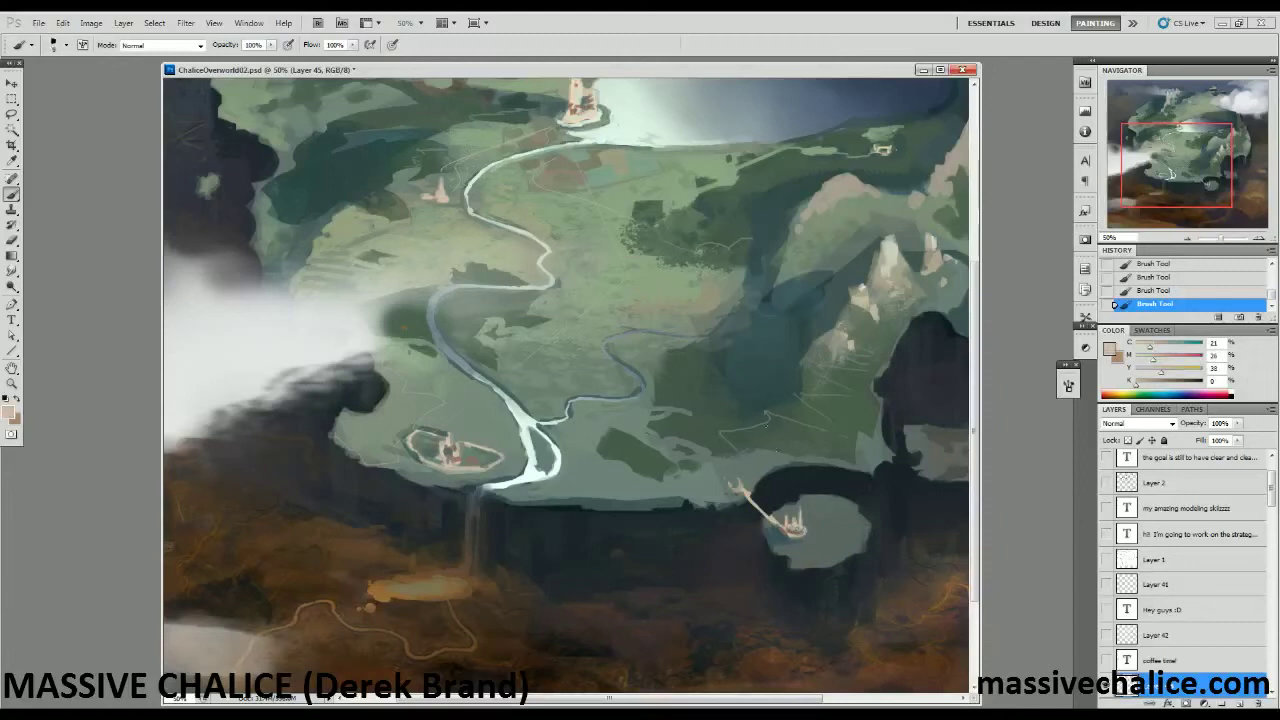
alt+click(792, 526)
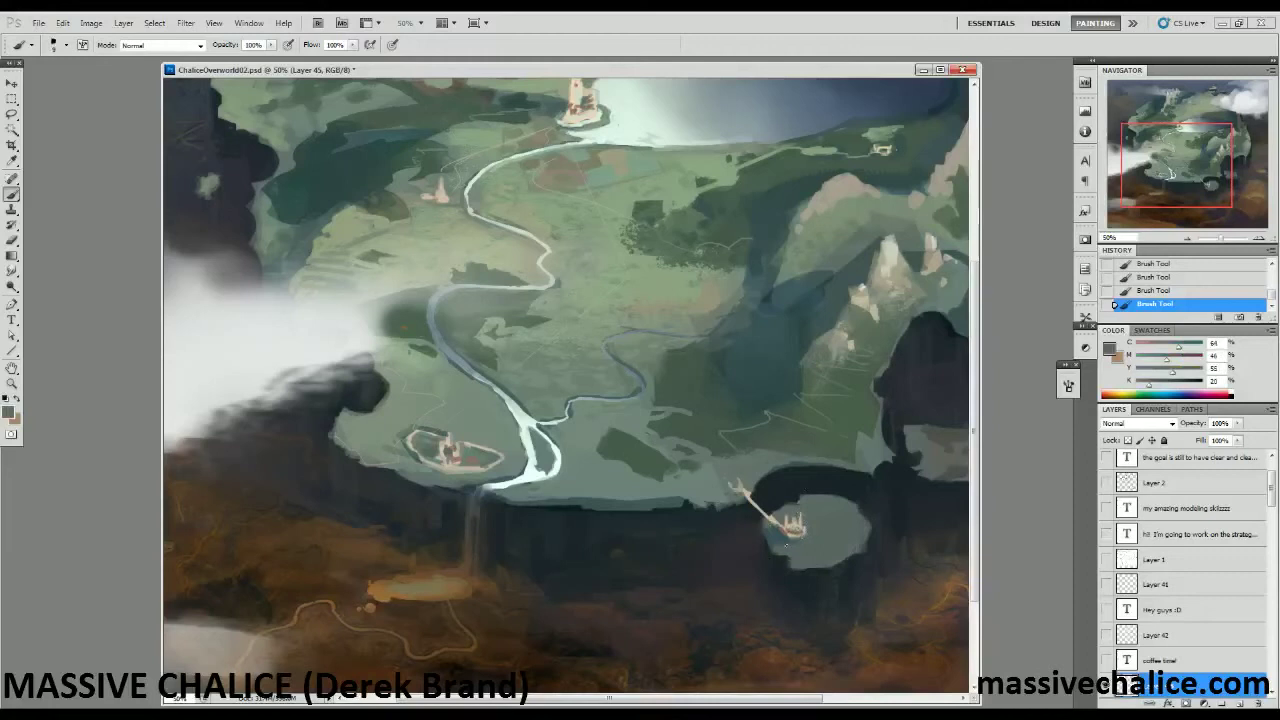
key(z)
alt+click(596, 500)
alt+click(590, 545)
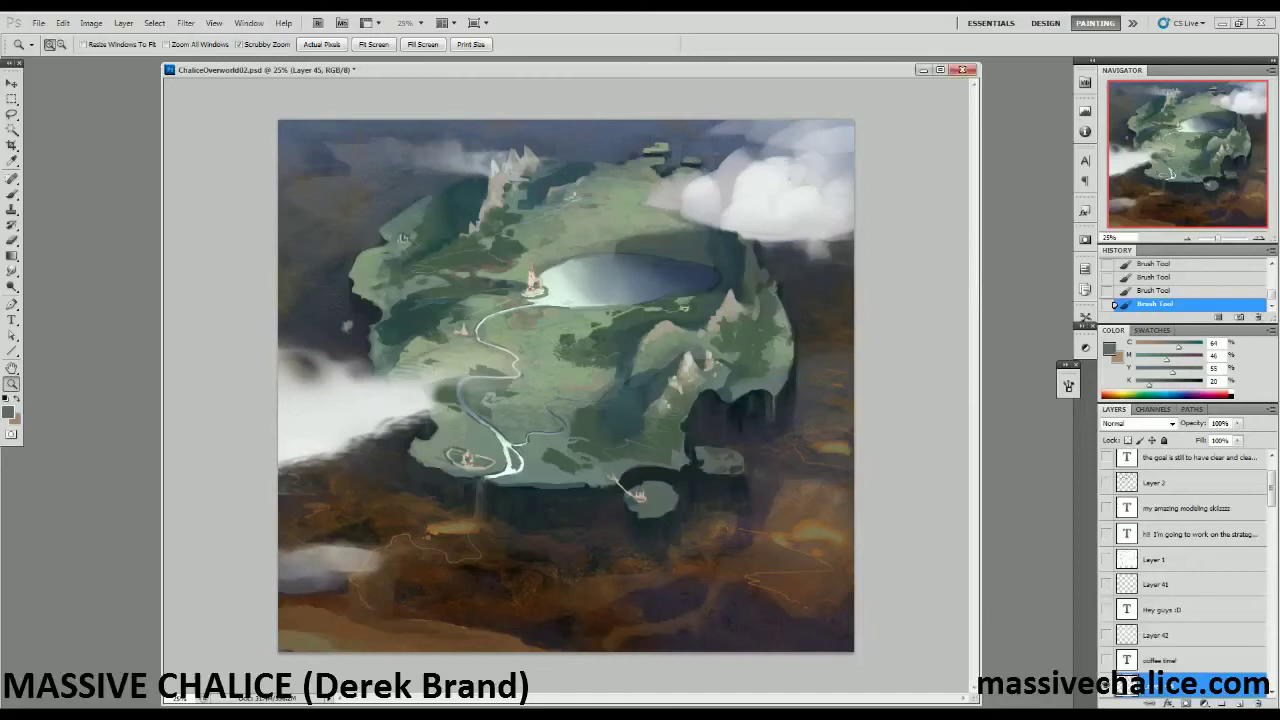
click(343, 425)
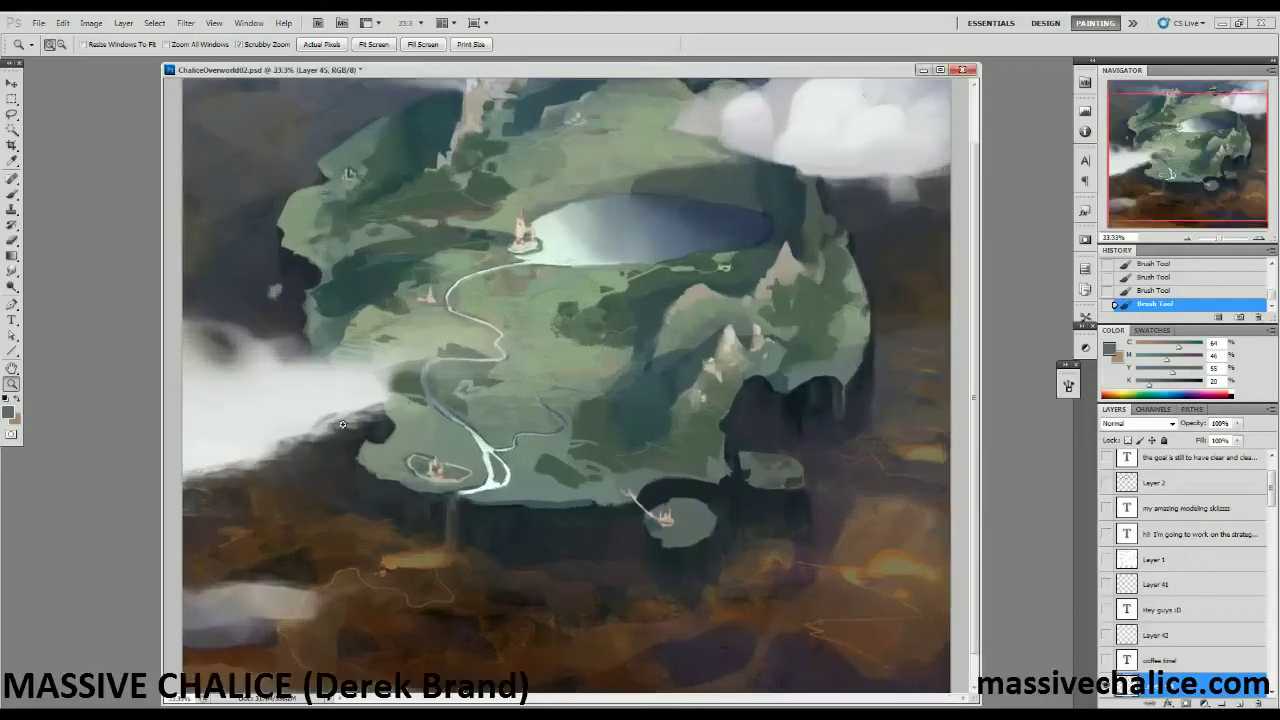
alt+click(340, 420)
alt+click(337, 413)
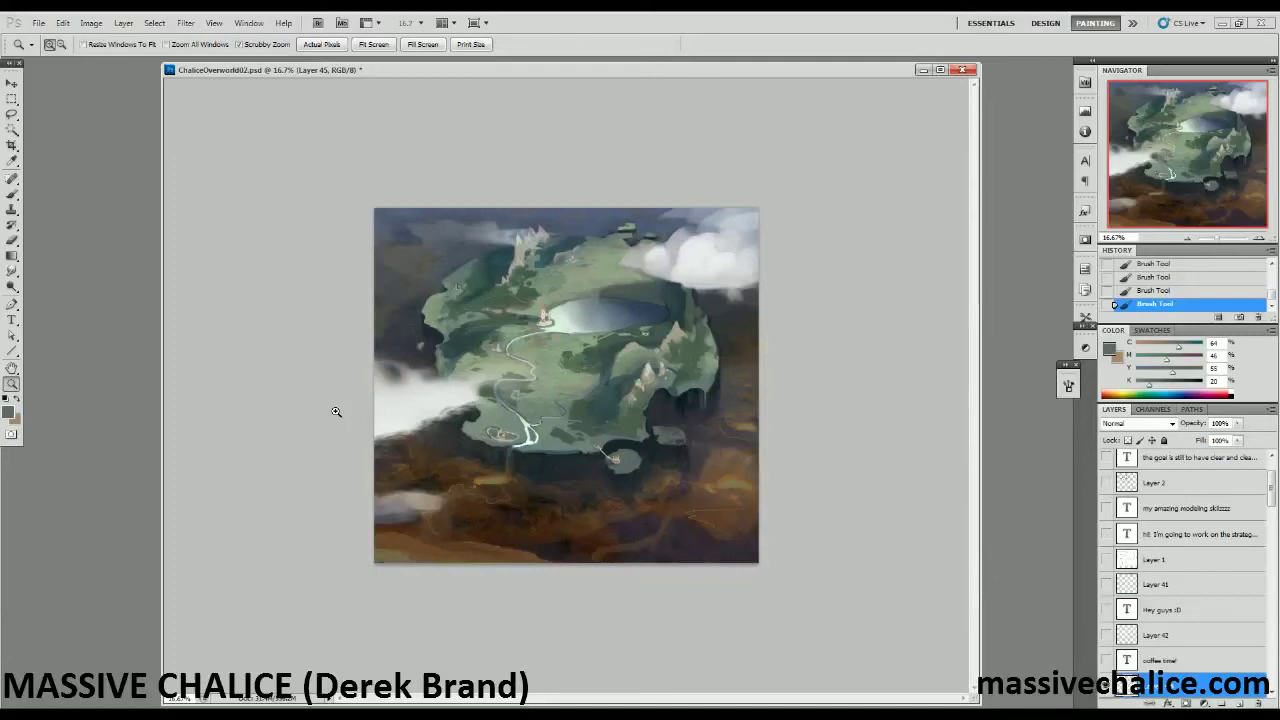
Refine the pale ground in the painting's southwest corner with sampled olive and dark brown tones.
click(430, 494)
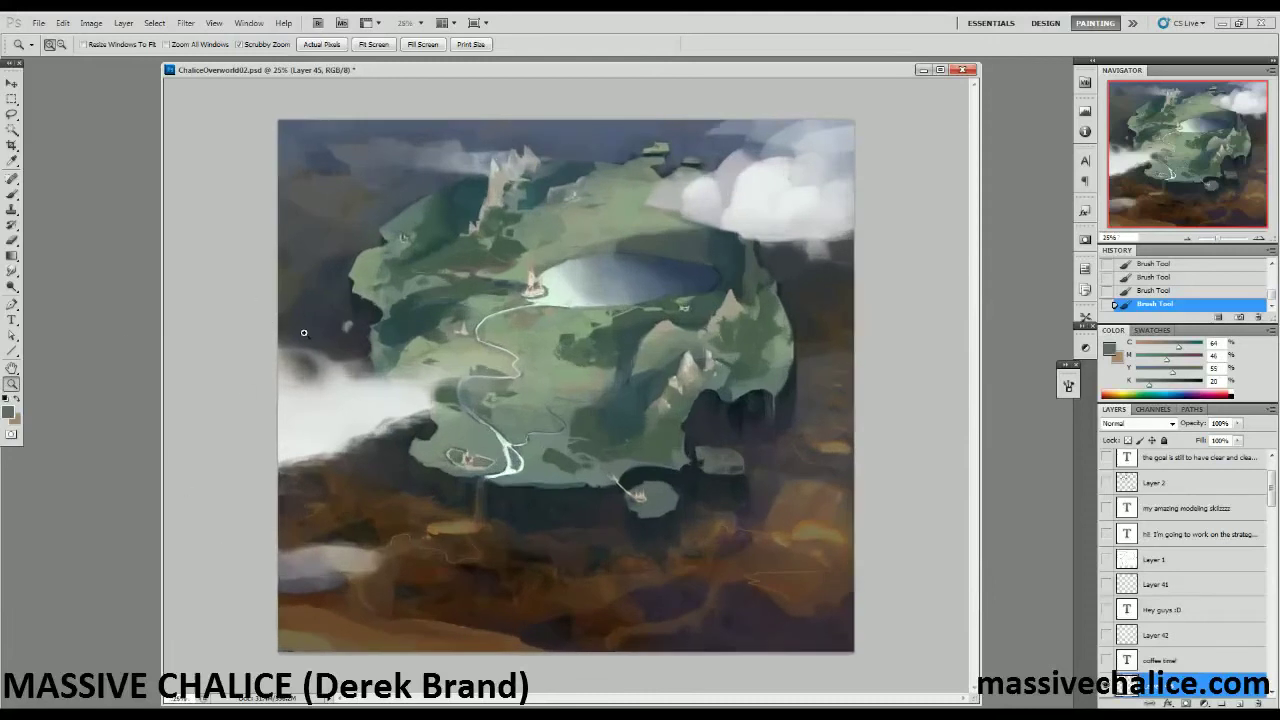
key(alt)
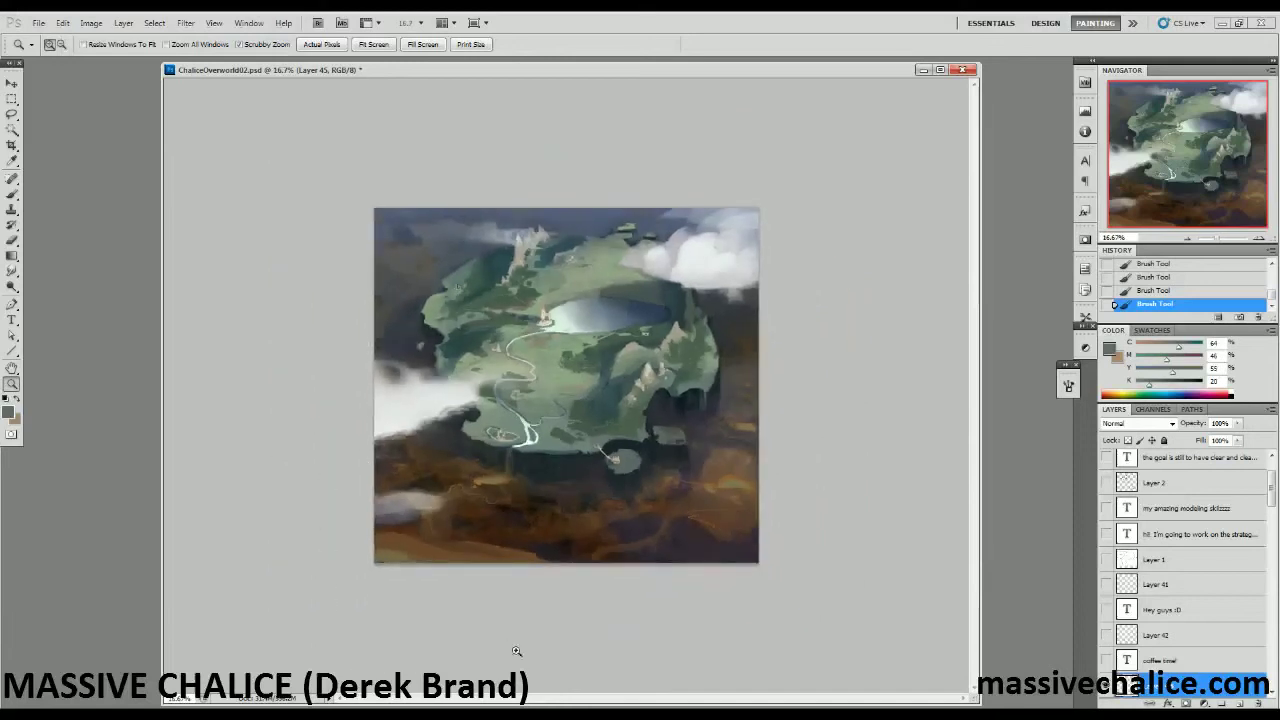
click(412, 539)
key(b)
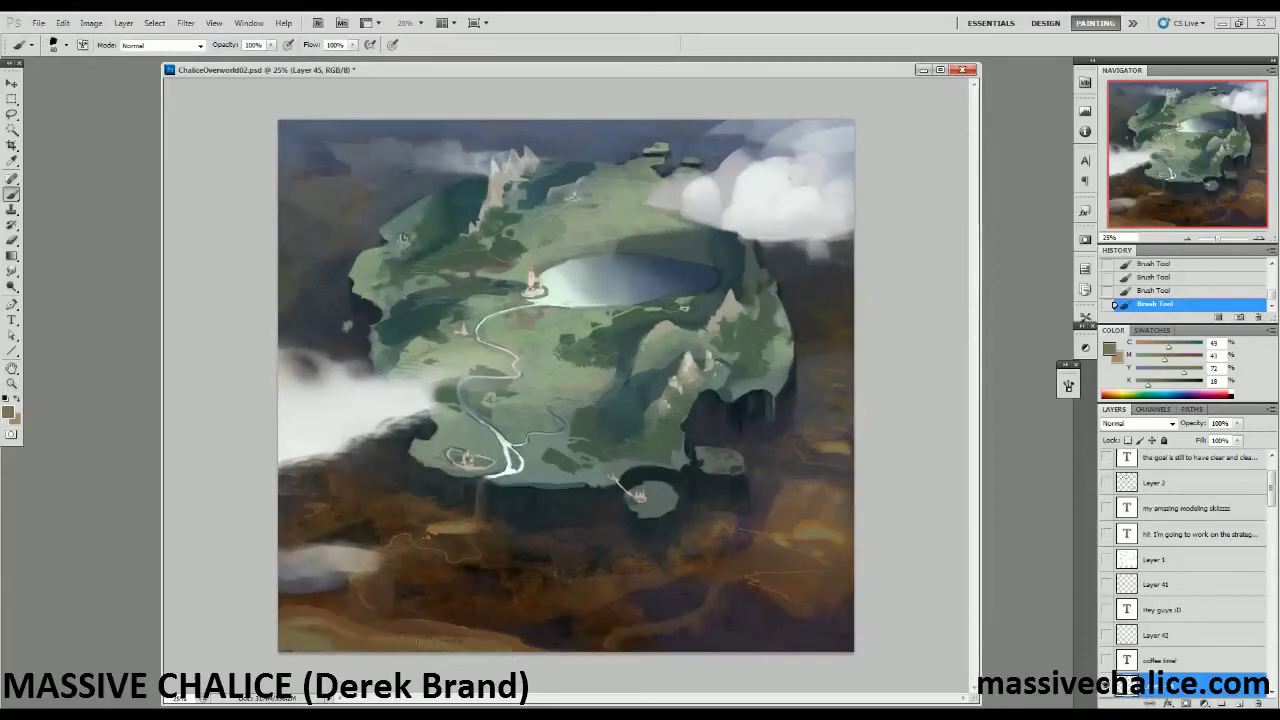
alt+click(316, 622)
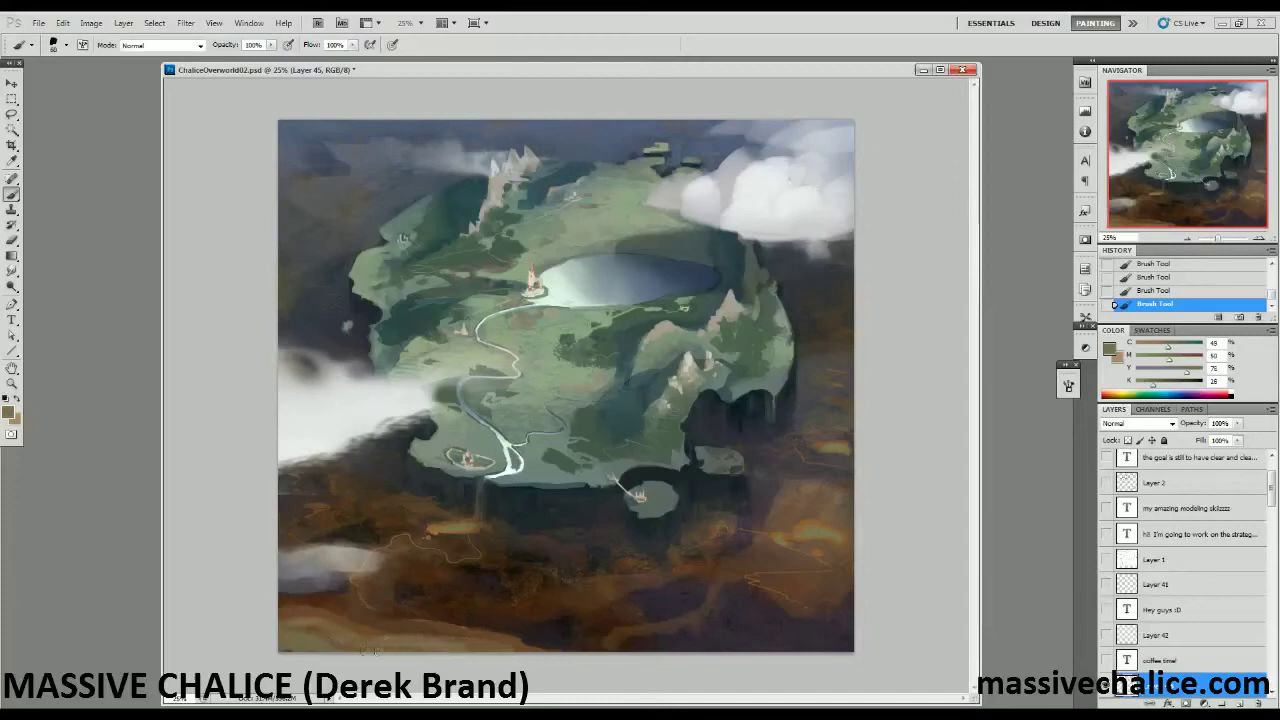
alt+click(354, 549)
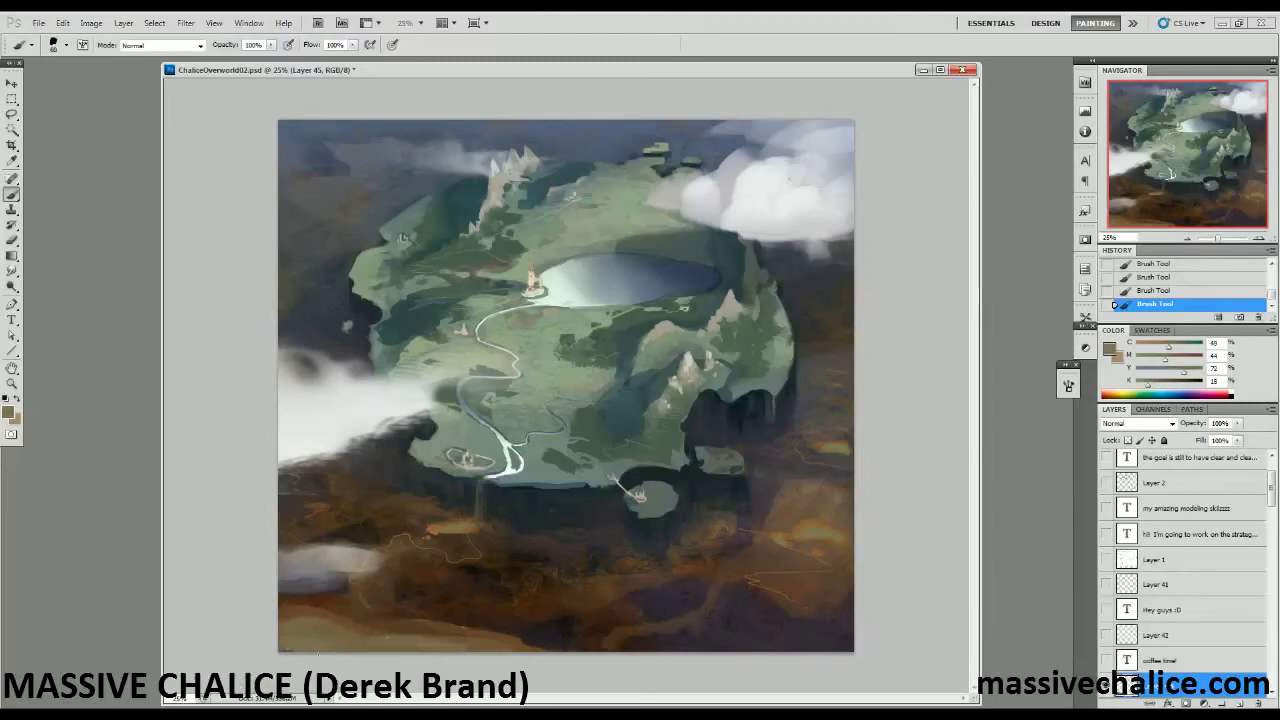
alt+click(443, 614)
drag(482, 639, 519, 646)
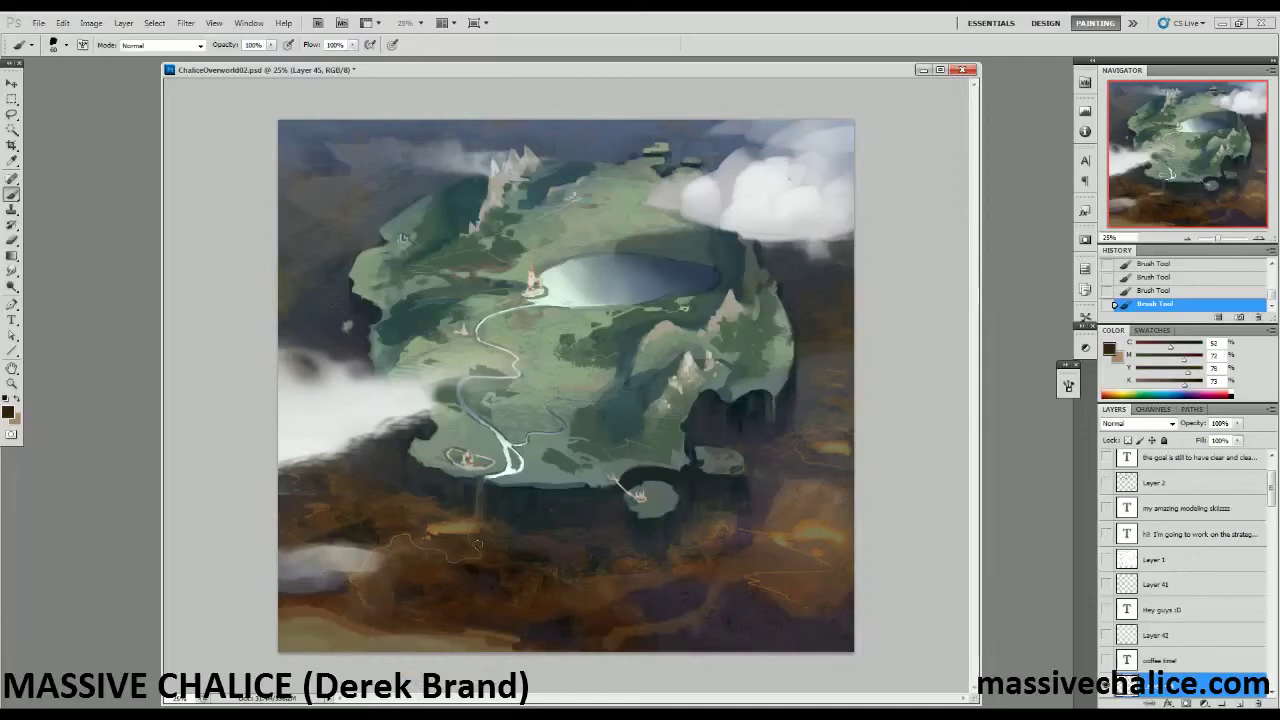
Touch up the island's southern rim and the shadow beneath it with sampled dark brown, grey-green and dark green.
alt+click(540, 548)
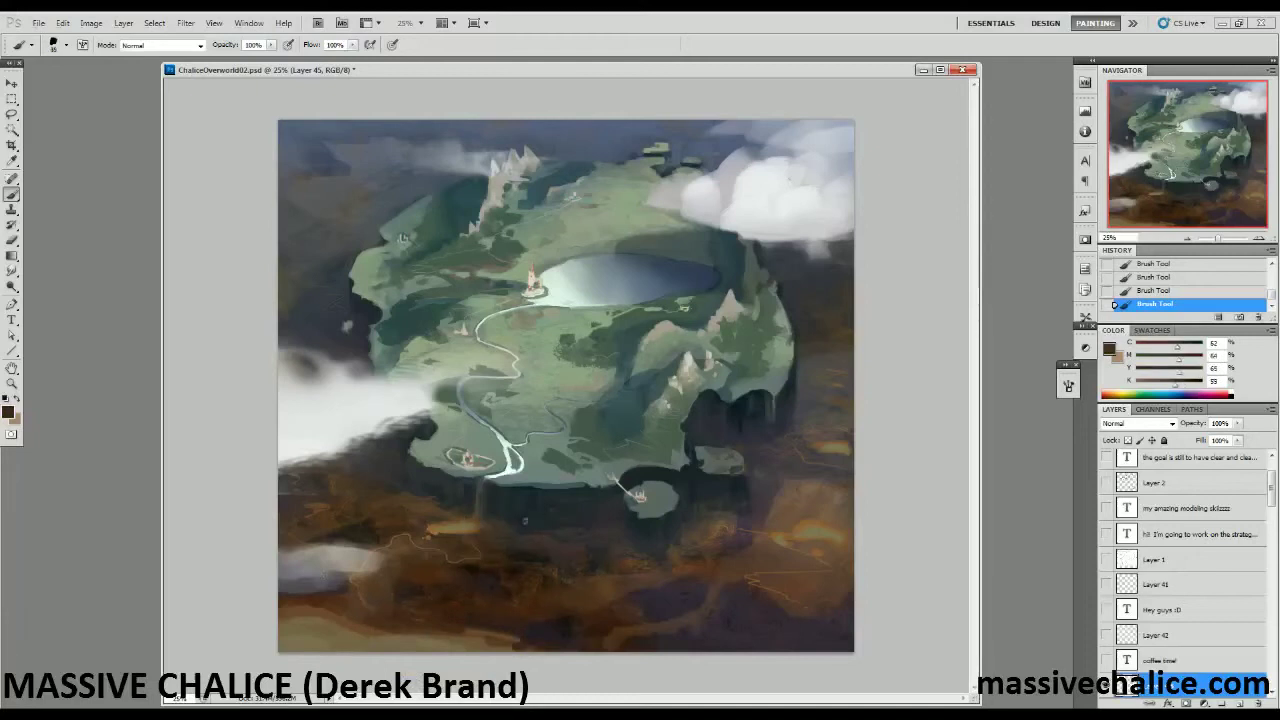
alt+click(543, 482)
alt+click(564, 488)
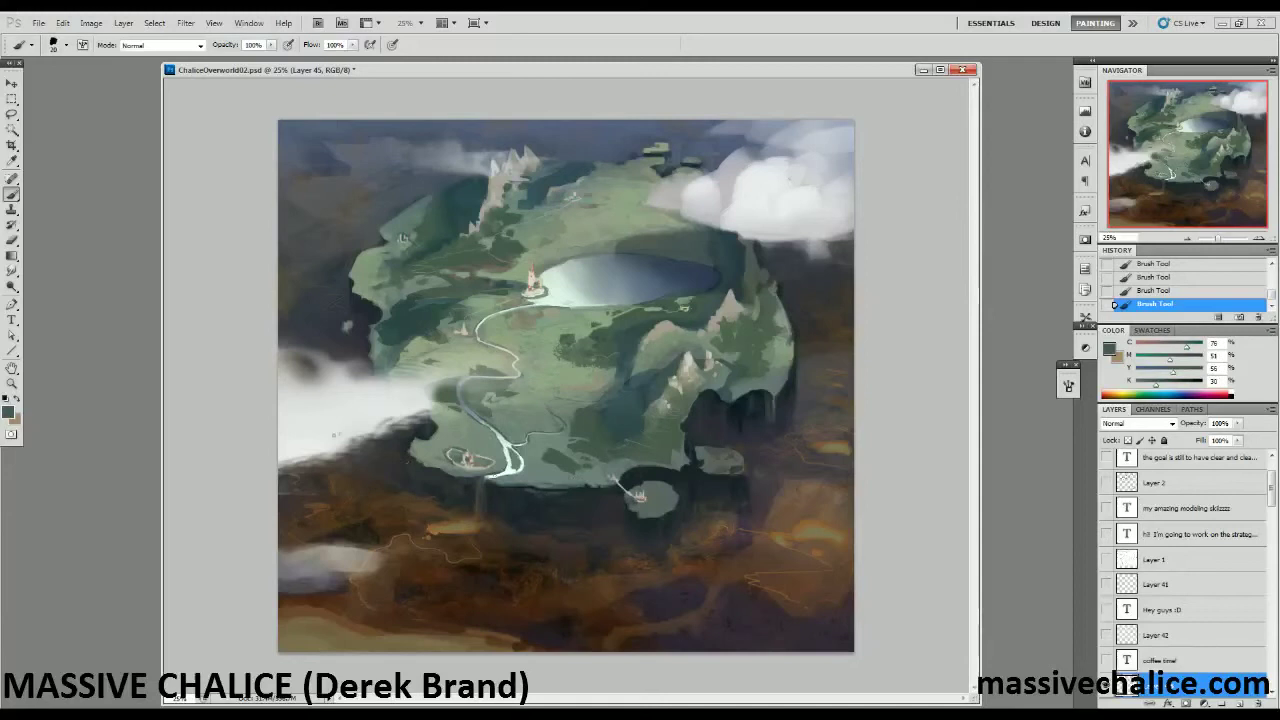
alt+click(661, 471)
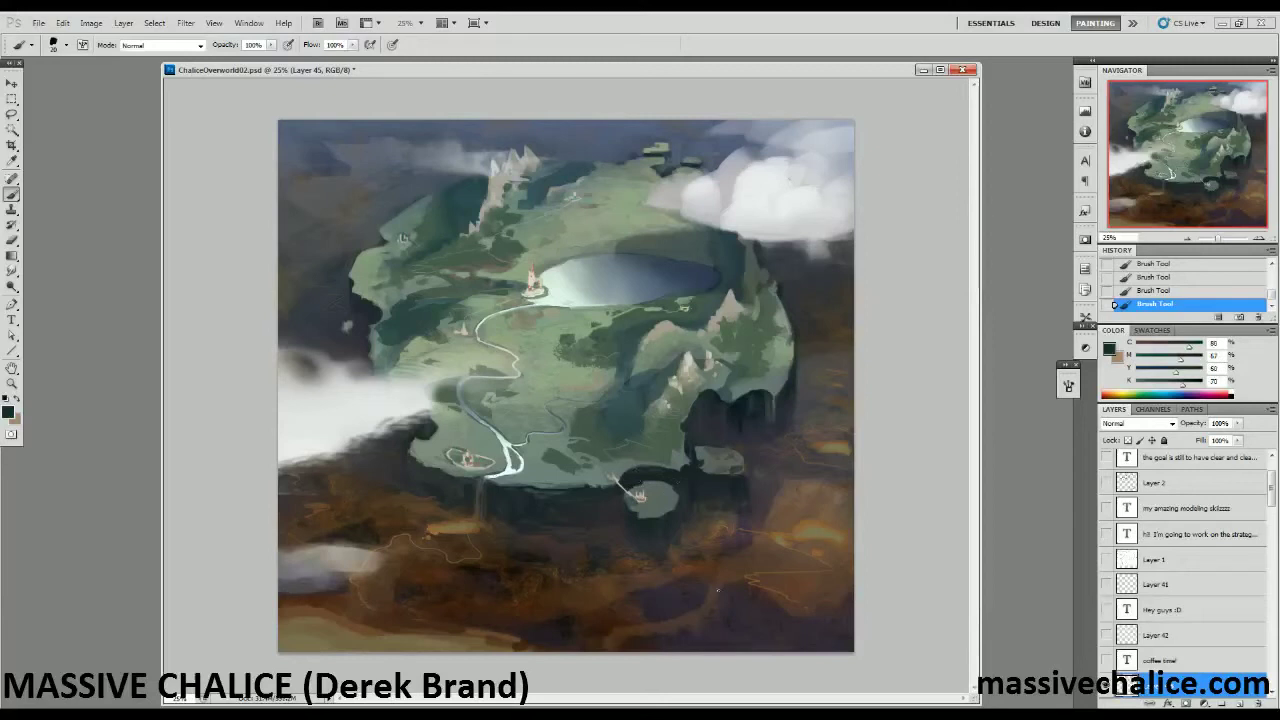
Flip the whole canvas horizontally to check the composition in mirror image.
key(z)
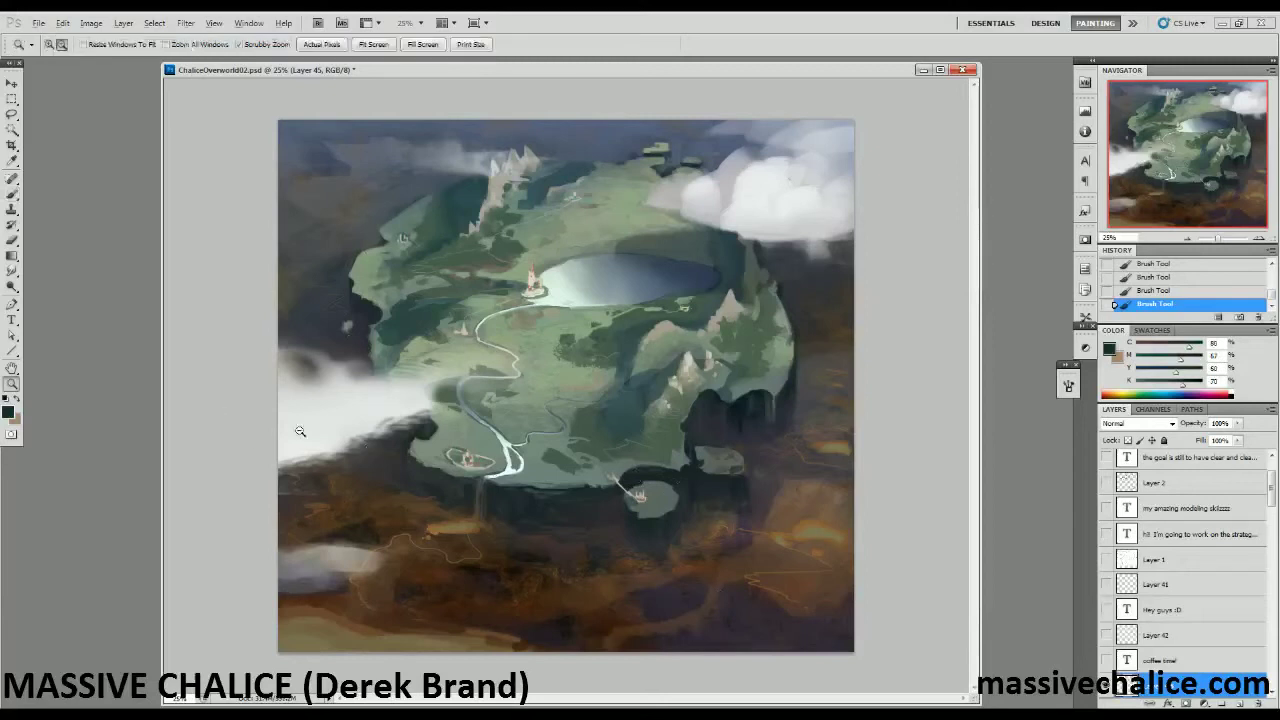
alt+click(300, 431)
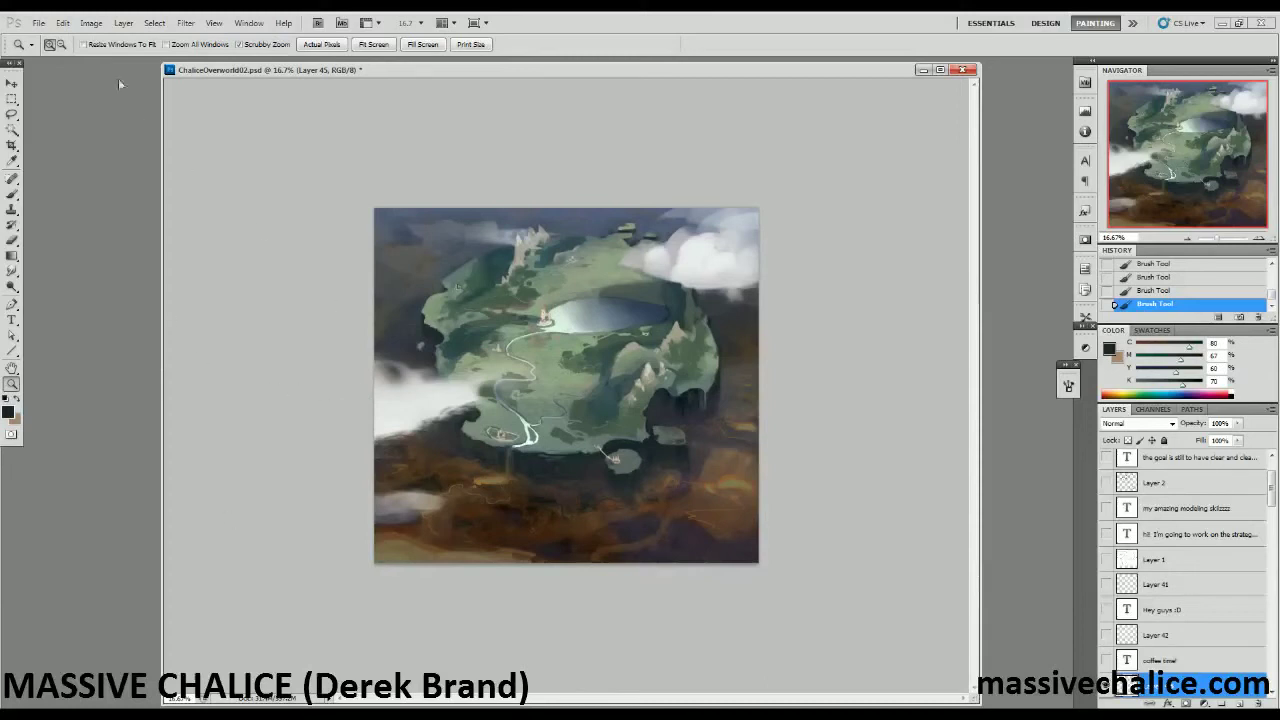
click(91, 22)
mouse_move(120, 148)
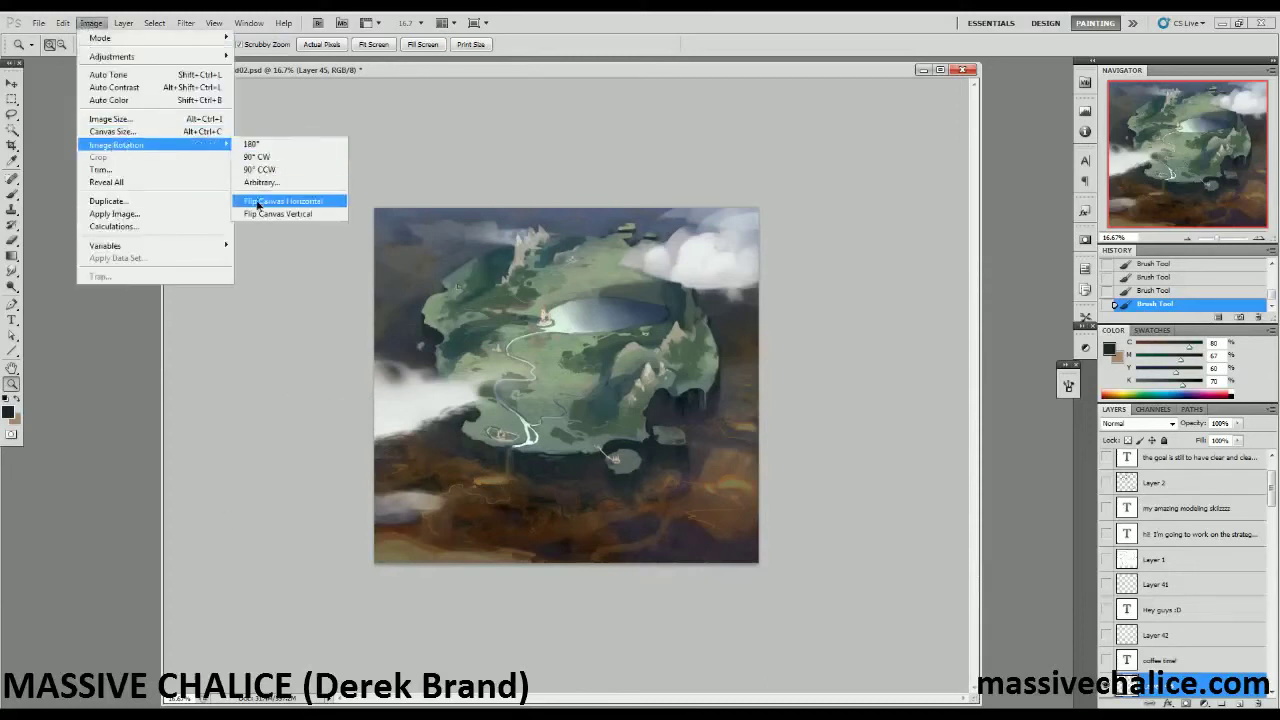
click(257, 204)
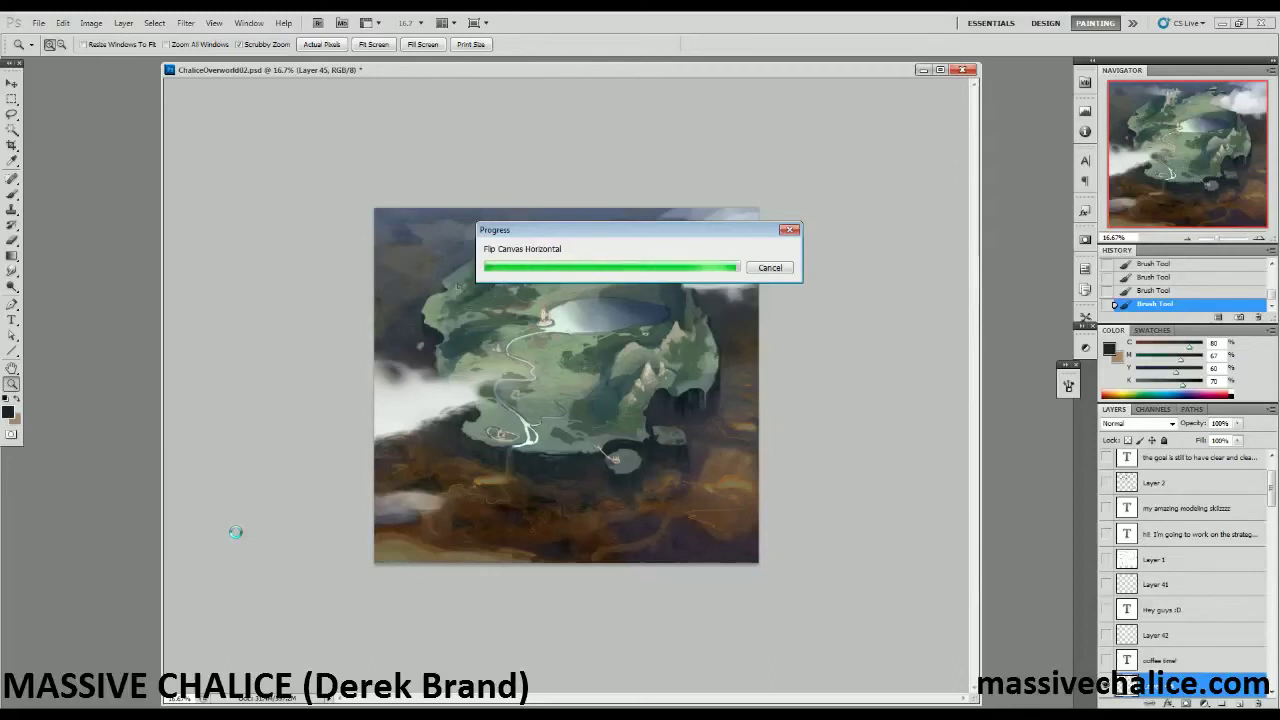
click(371, 445)
alt+click(240, 490)
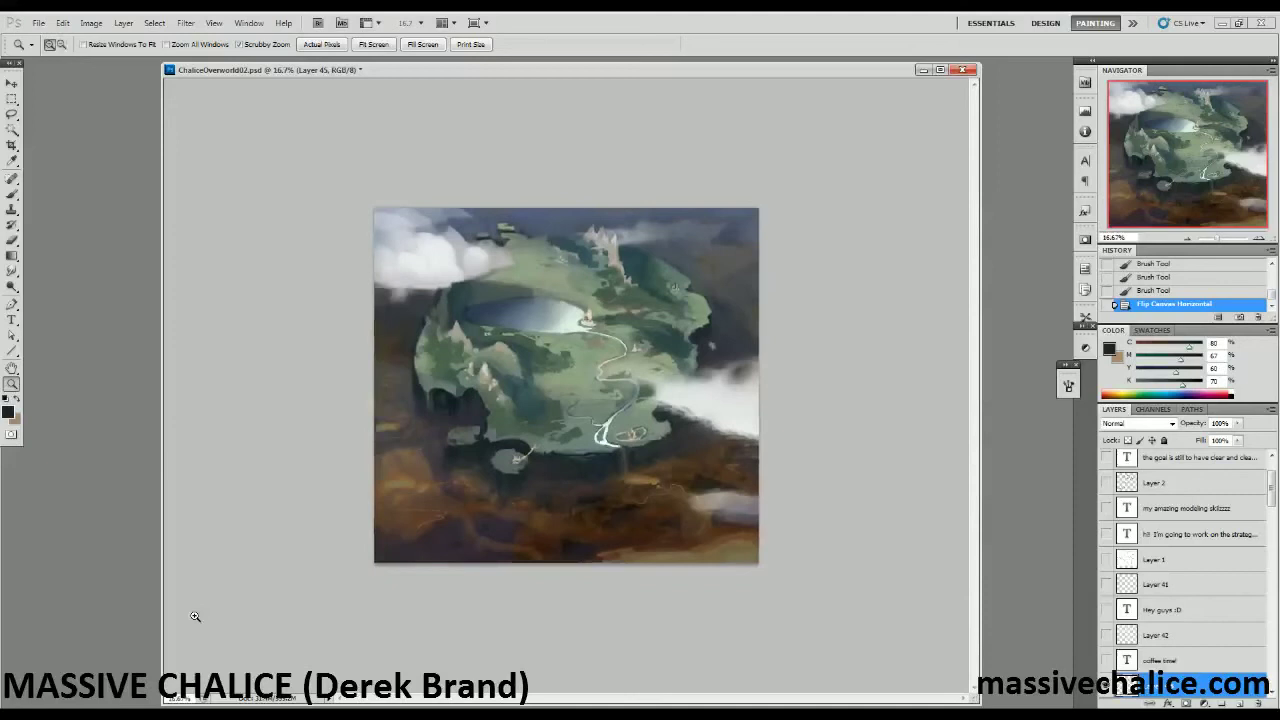
Switch the brush to a large speckled texture tip from the brush presets.
key(b)
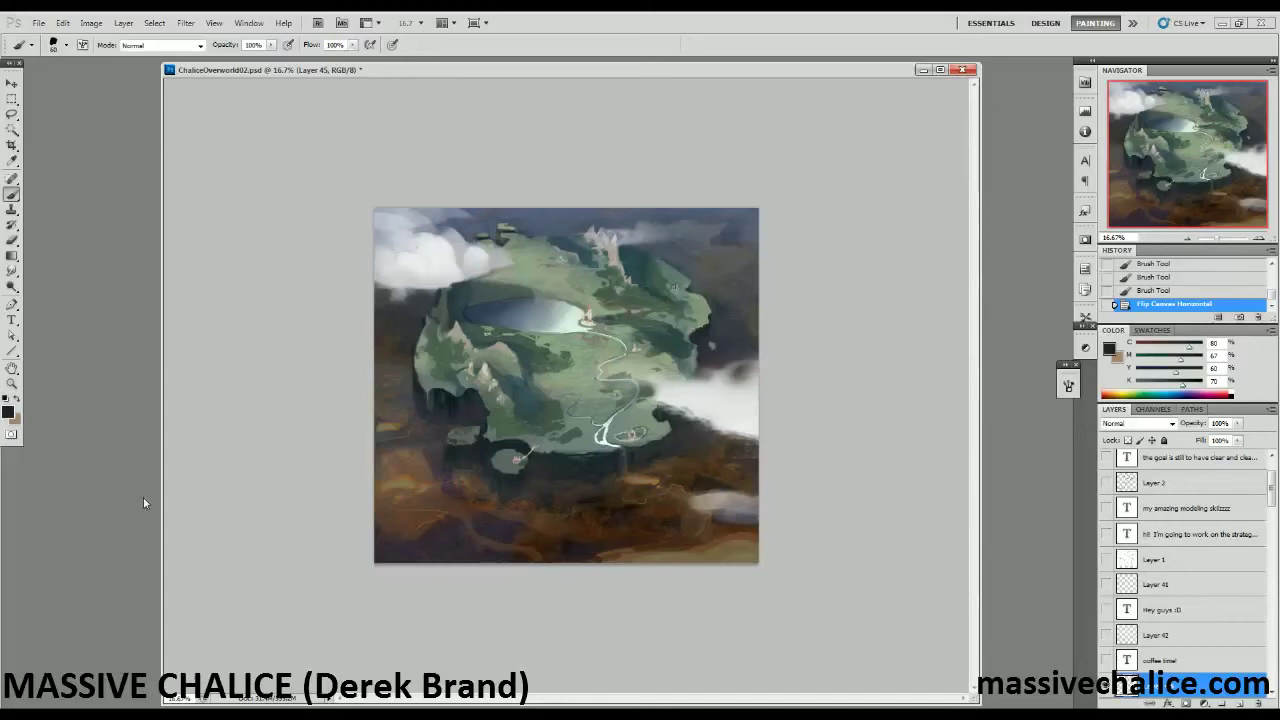
key(z)
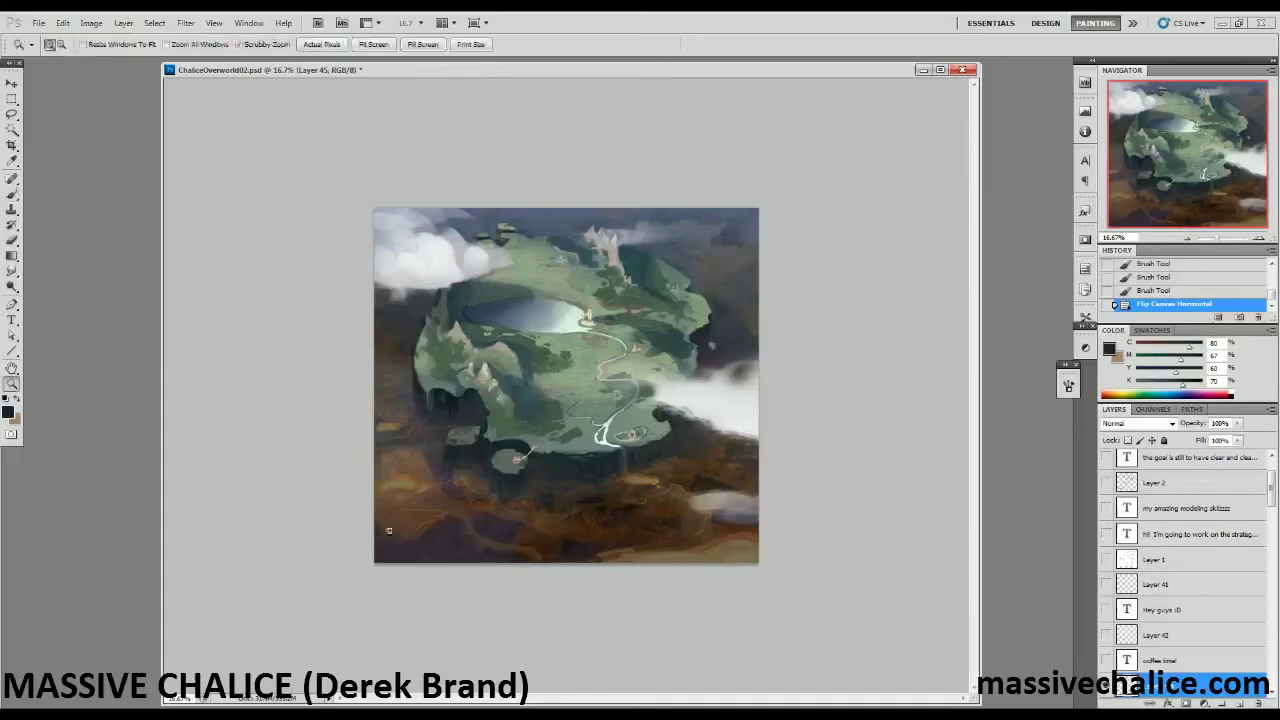
key(b)
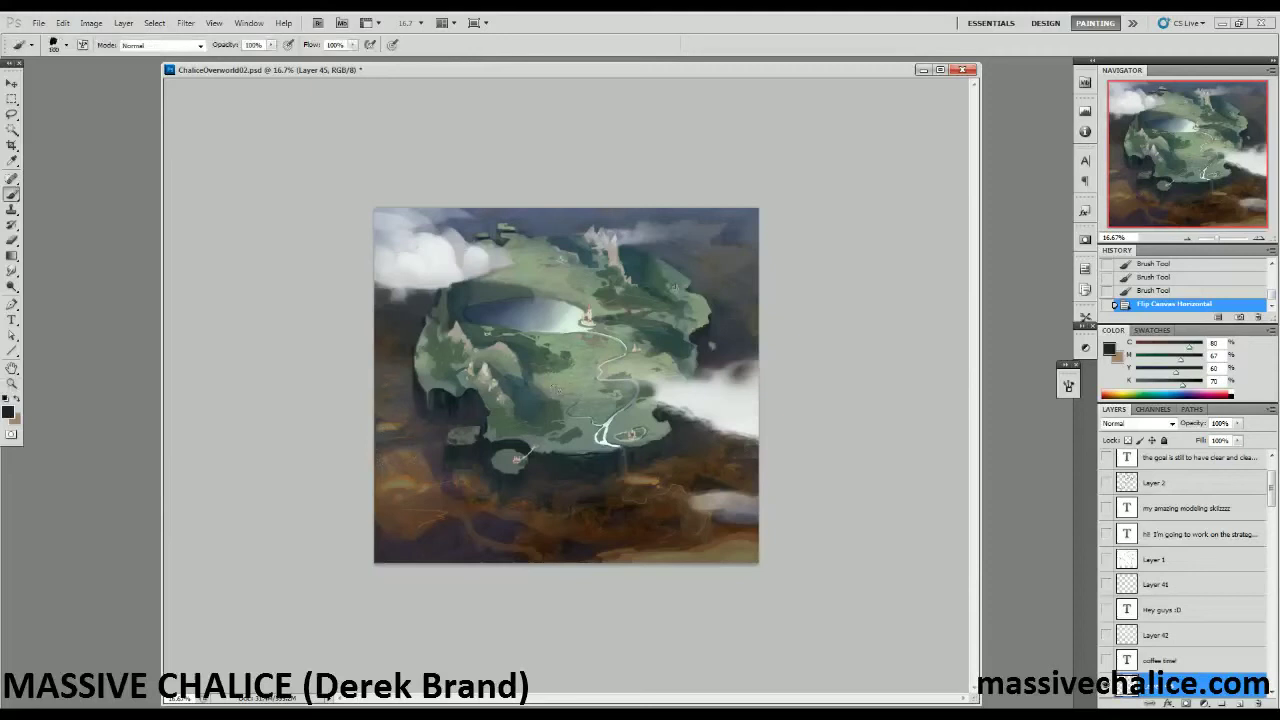
click(60, 45)
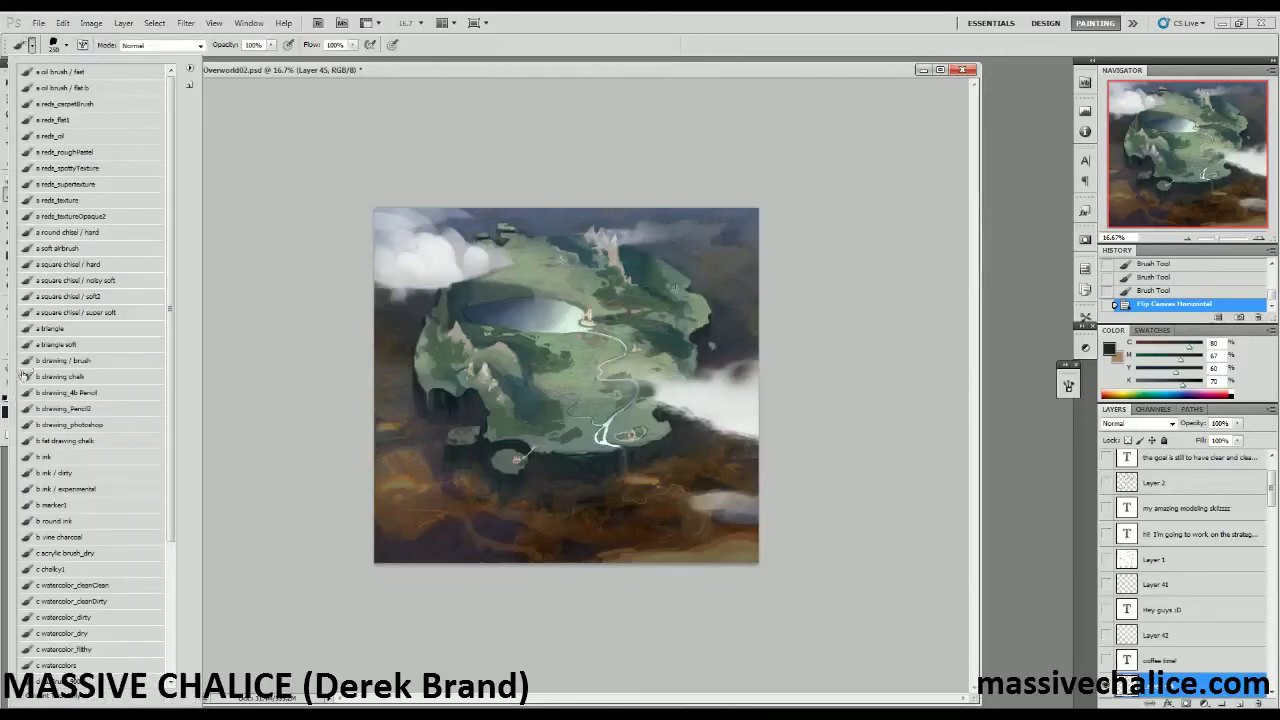
click(66, 48)
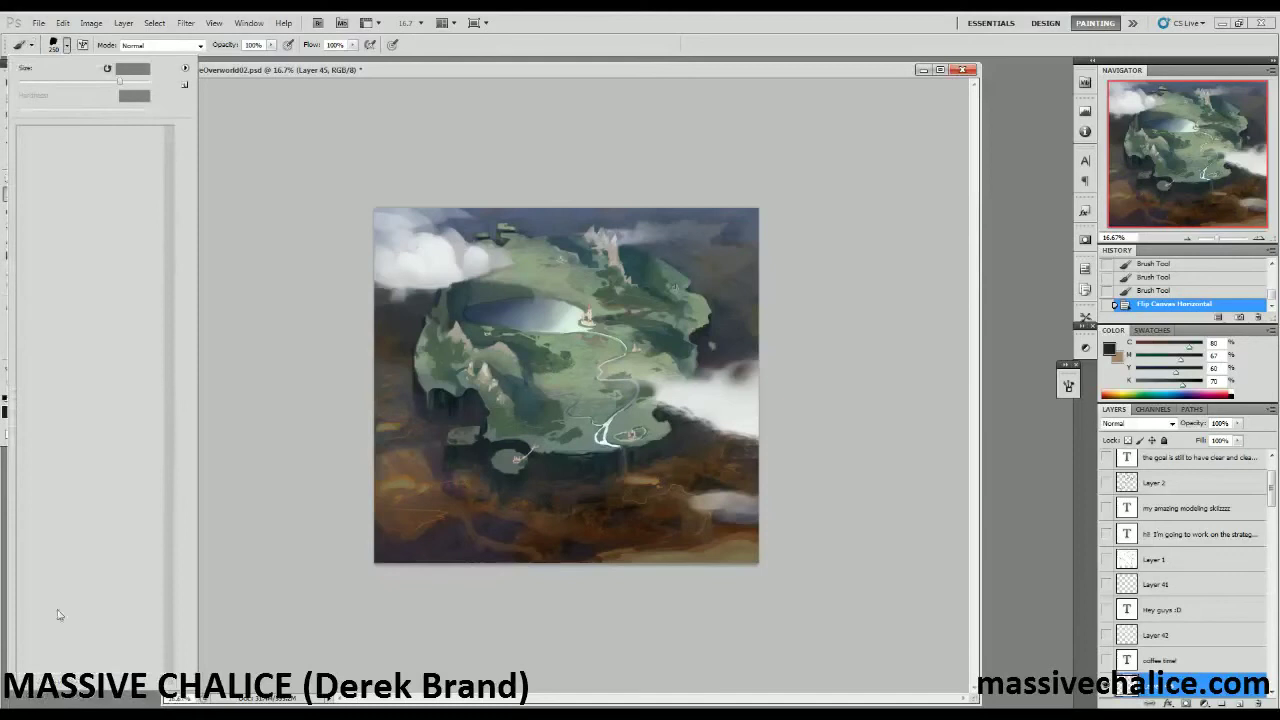
click(112, 647)
click(66, 49)
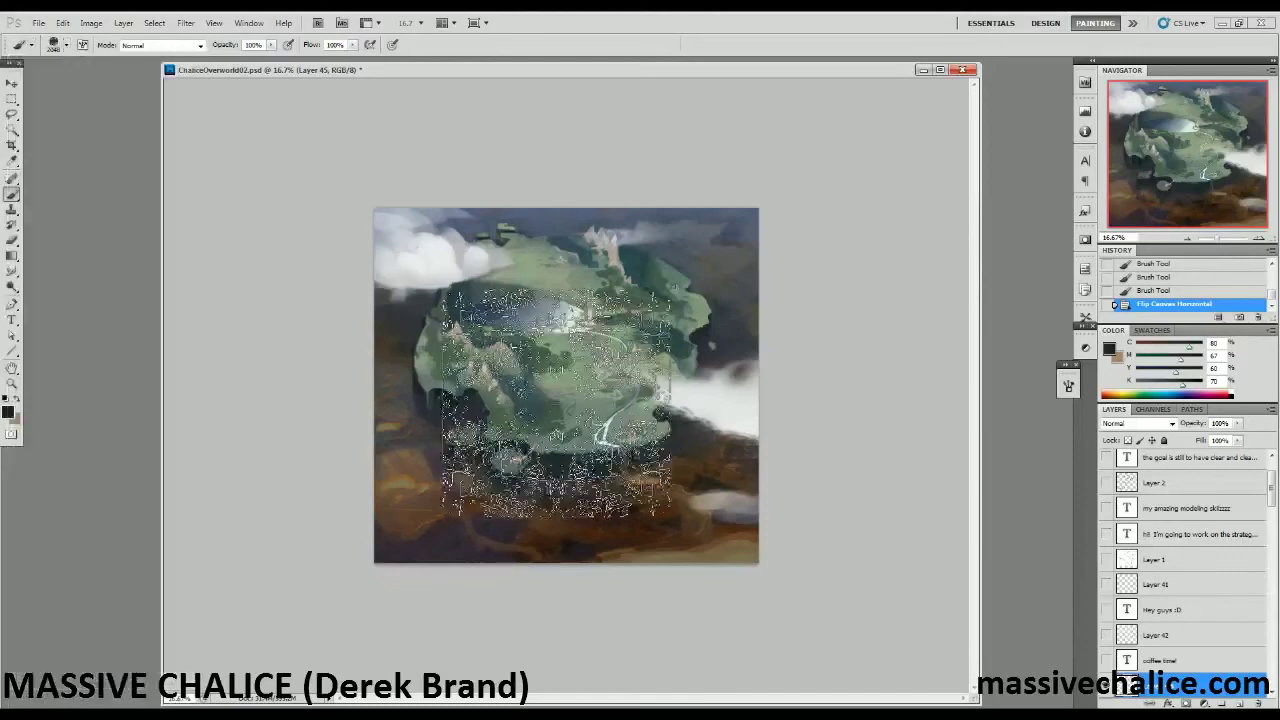
key(z)
click(243, 332)
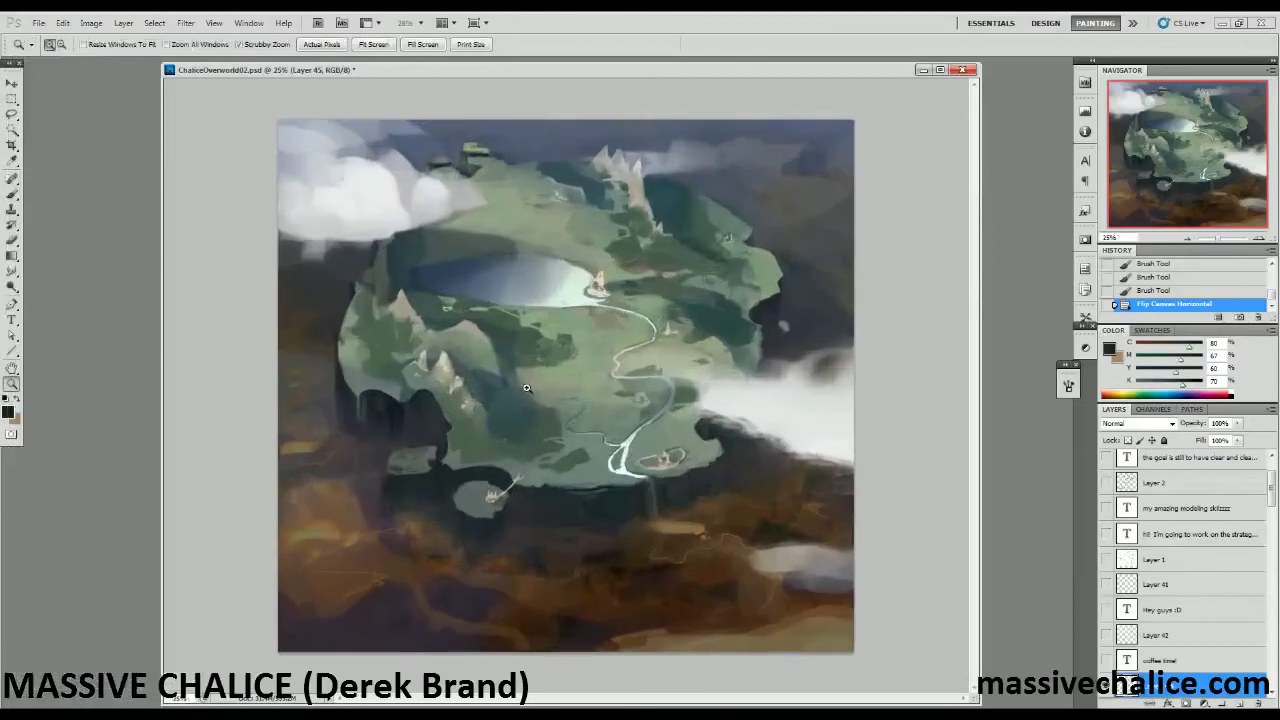
Add a new layer and greatly reduce the size of the speckled brush.
click(1240, 704)
key(b)
key(bracketright)
key(bracketright)
key(bracketleft)
key(bracketleft)
key(bracketleft)
key(bracketleft)
key(bracketleft)
key(bracketleft)
key(bracketleft)
key(bracketleft)
key(bracketleft)
key(bracketleft)
key(bracketleft)
key(bracketleft)
key(bracketleft)
key(bracketleft)
key(bracketleft)
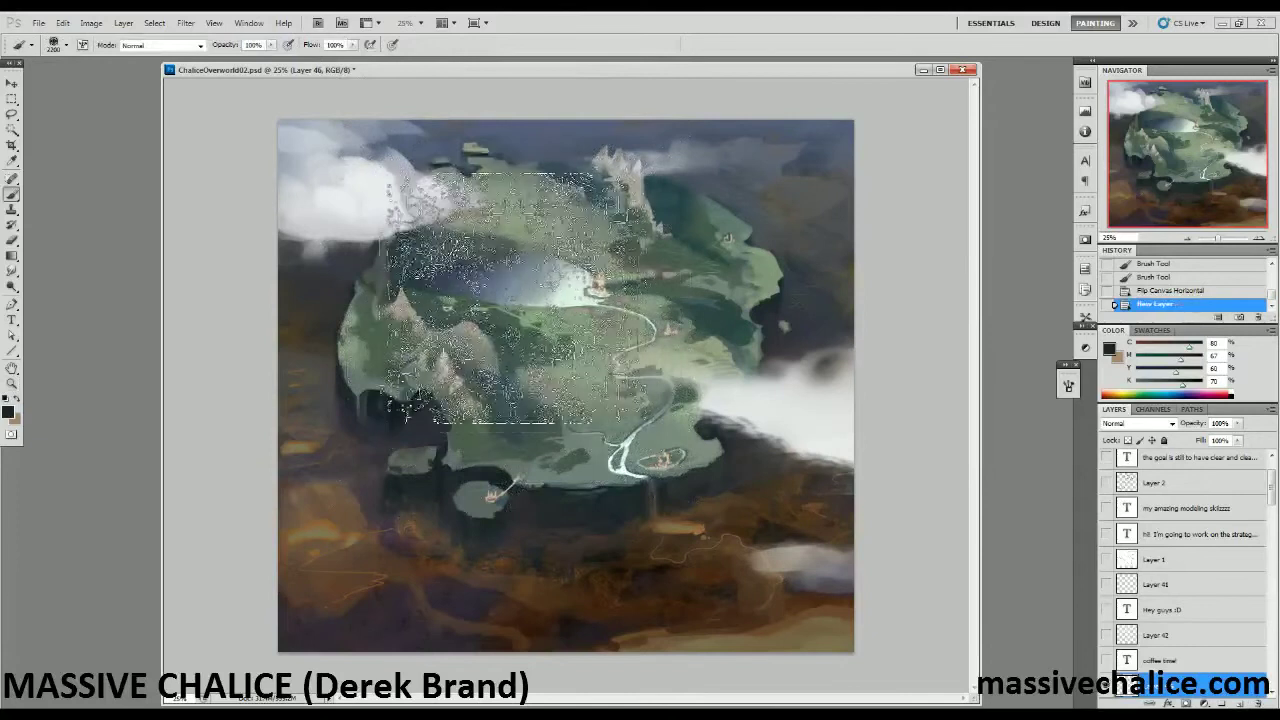
key(F5)
drag(1020, 494, 1020, 504)
key(F5)
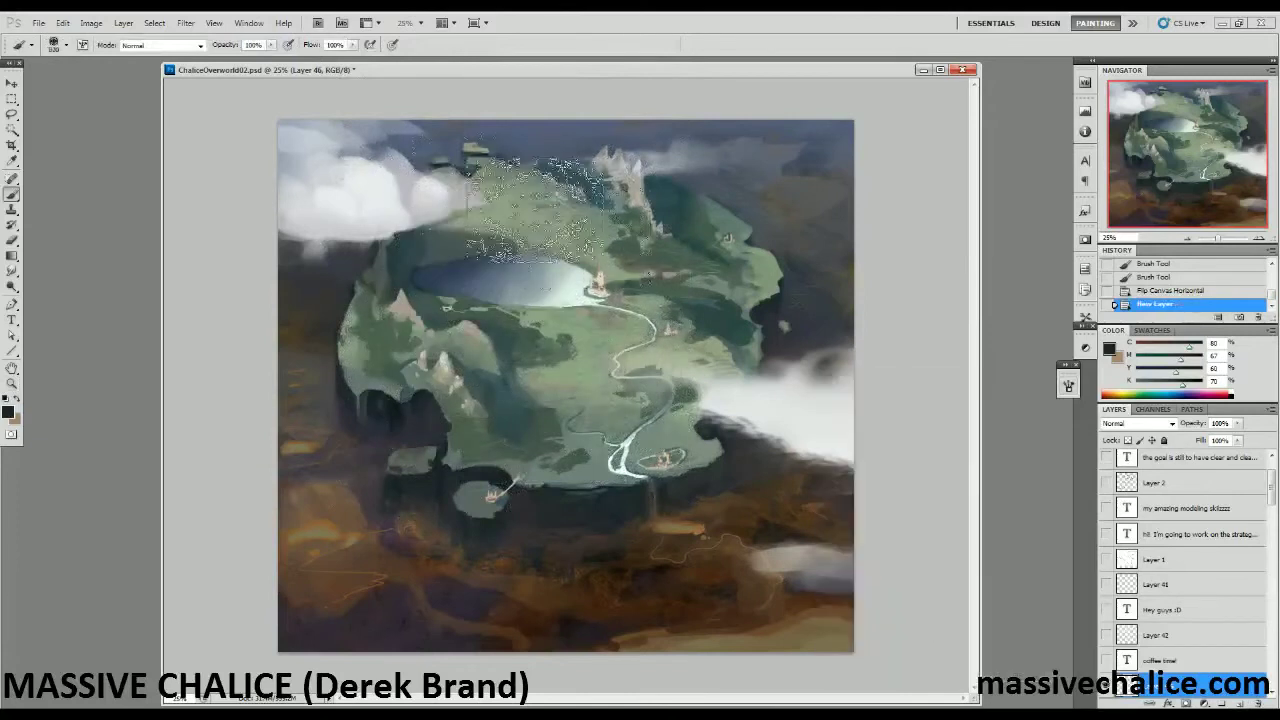
alt+click(515, 228)
drag(525, 222, 494, 234)
key(ctrl+z)
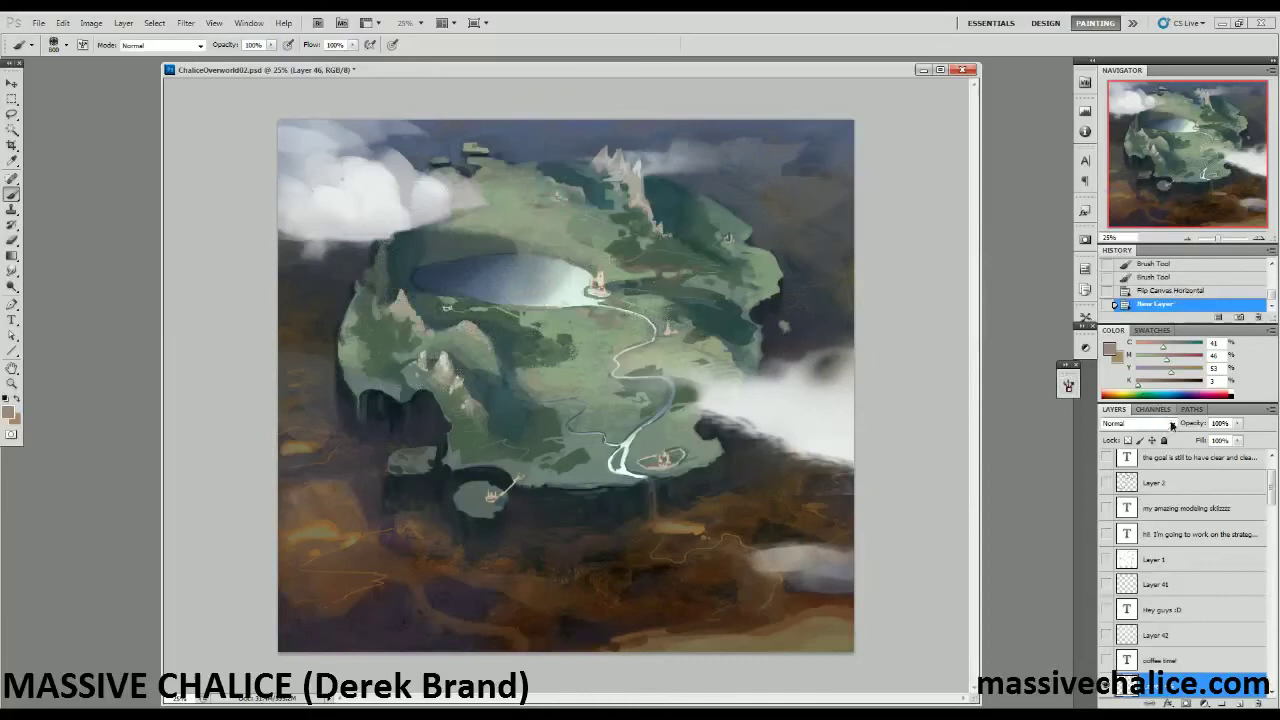
Set the new layer's blending mode to Color and undo a test stroke over the lake area.
click(1168, 423)
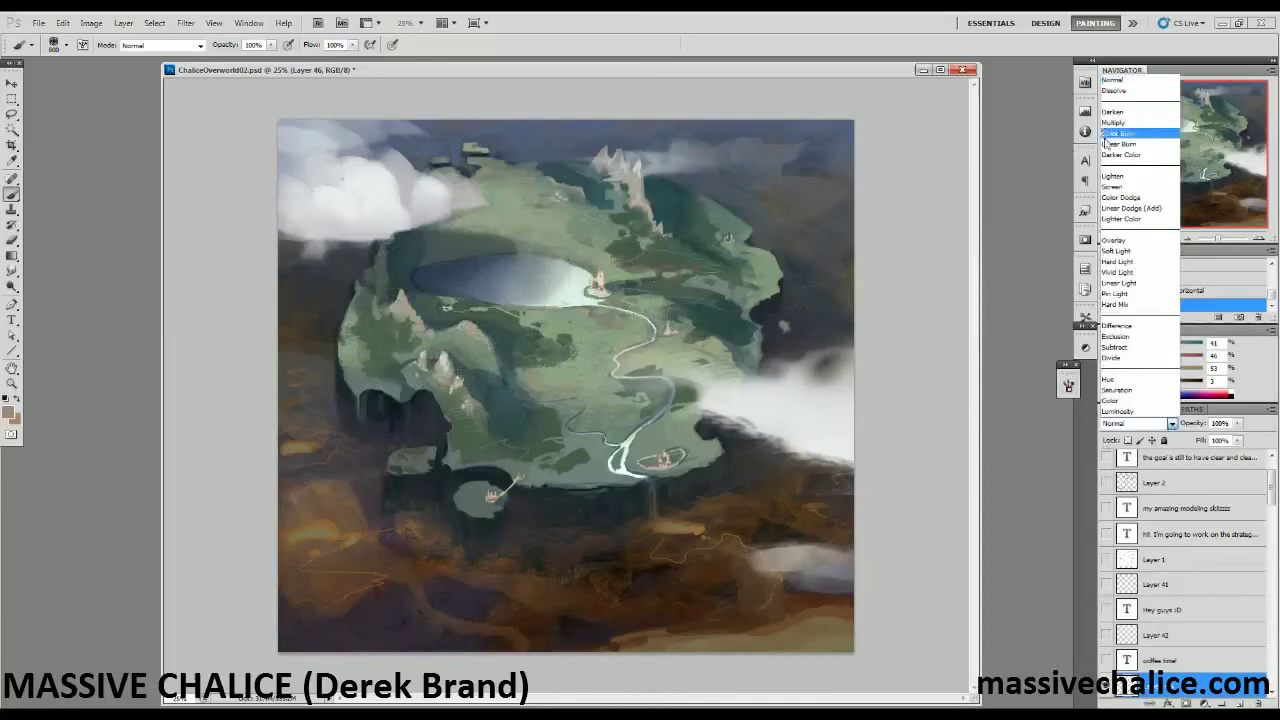
click(1110, 400)
drag(473, 191, 485, 286)
key(ctrl+z)
Mix a green of C 73, M 32, Y 79, K 3 and tint the meadow north of the lake with it.
mouse_move(1162, 348)
mouse_down()
mouse_move(1185, 348)
mouse_move(1157, 360)
mouse_move(1189, 373)
mouse_up()
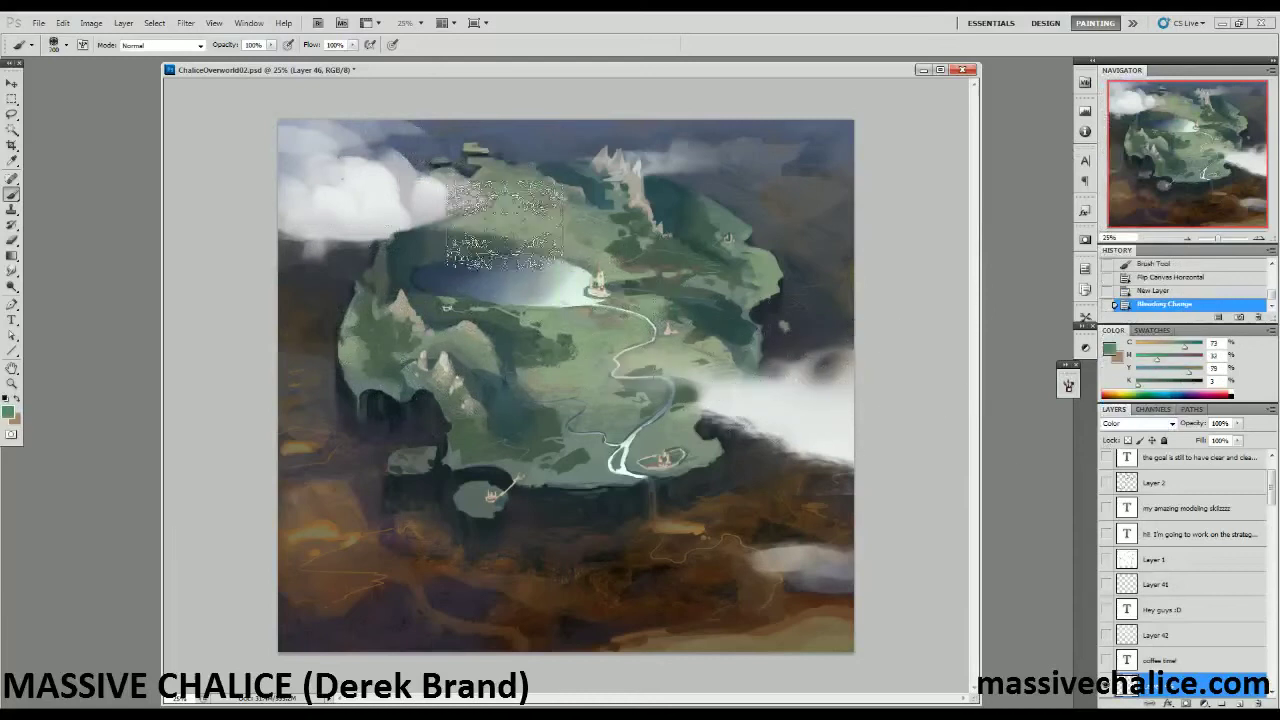
drag(504, 231, 460, 230)
mouse_move(604, 242)
mouse_down()
mouse_move(571, 274)
mouse_move(548, 262)
mouse_up()
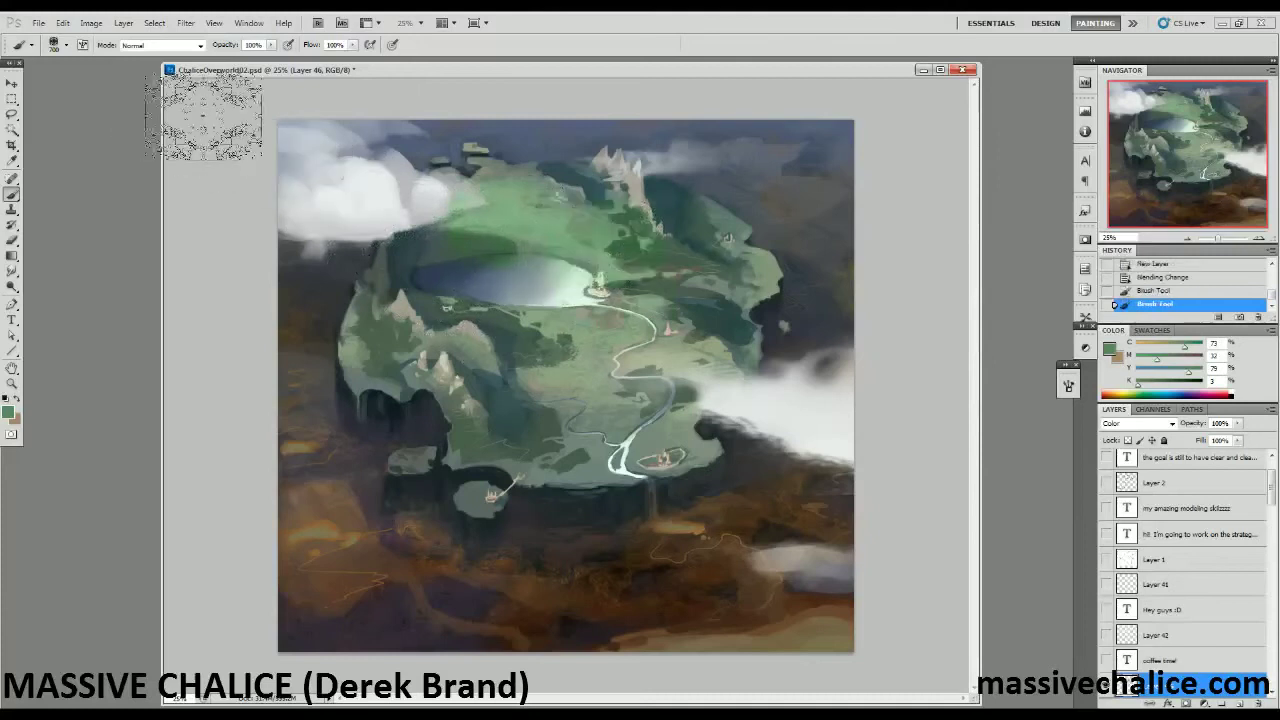
Choose a textured eraser tip, reduce its size and erase the excess green tint around the lake and northern meadow.
key(e)
click(31, 48)
click(42, 121)
click(28, 44)
key(bracketleft)
key(bracketleft)
drag(658, 212, 580, 260)
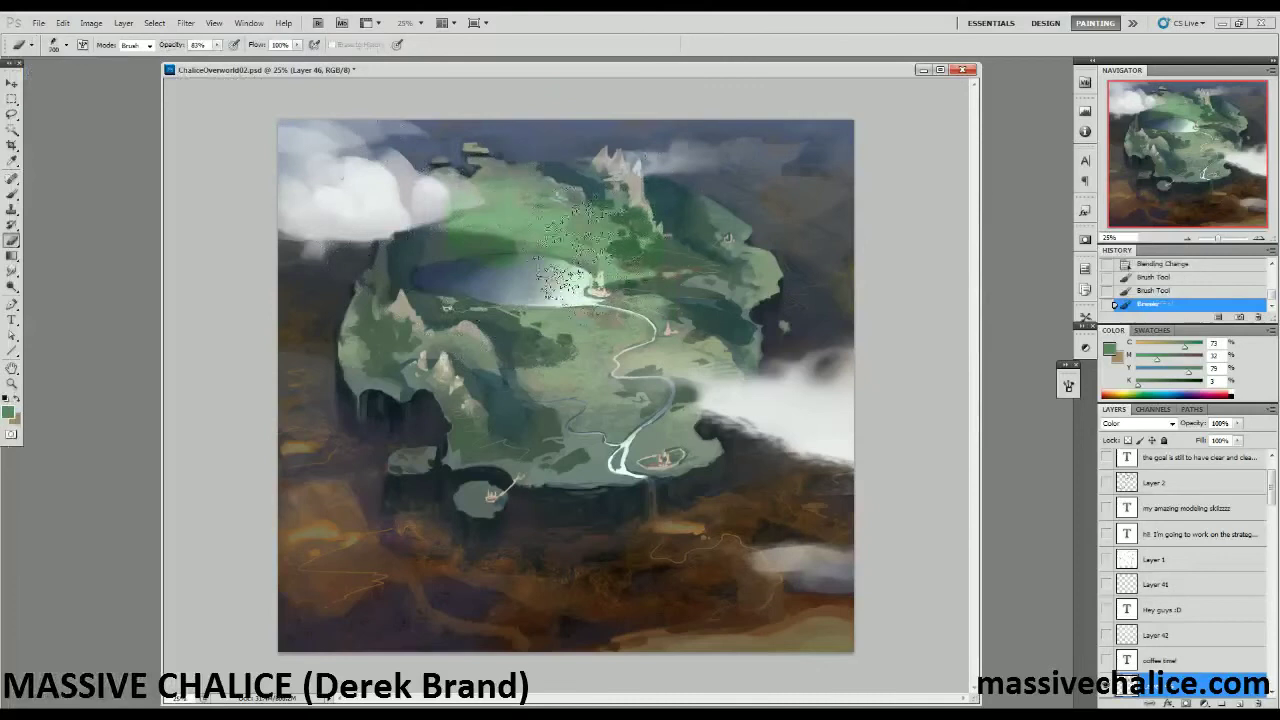
mouse_move(683, 292)
mouse_down()
mouse_move(628, 225)
mouse_move(655, 315)
mouse_up()
drag(606, 268, 588, 295)
mouse_move(465, 255)
mouse_down()
mouse_move(500, 222)
mouse_move(468, 198)
mouse_up()
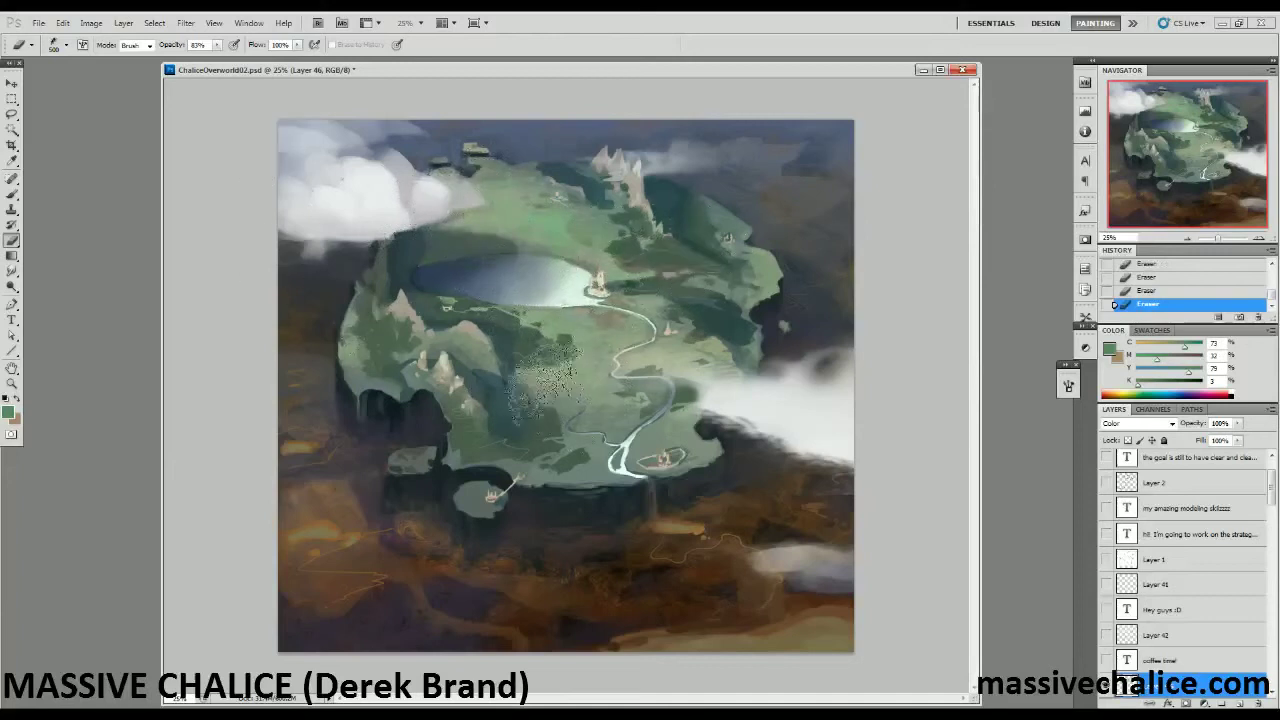
Tint the meadow south of the lake, between the mountains and the river, with the same green.
key(v)
key(b)
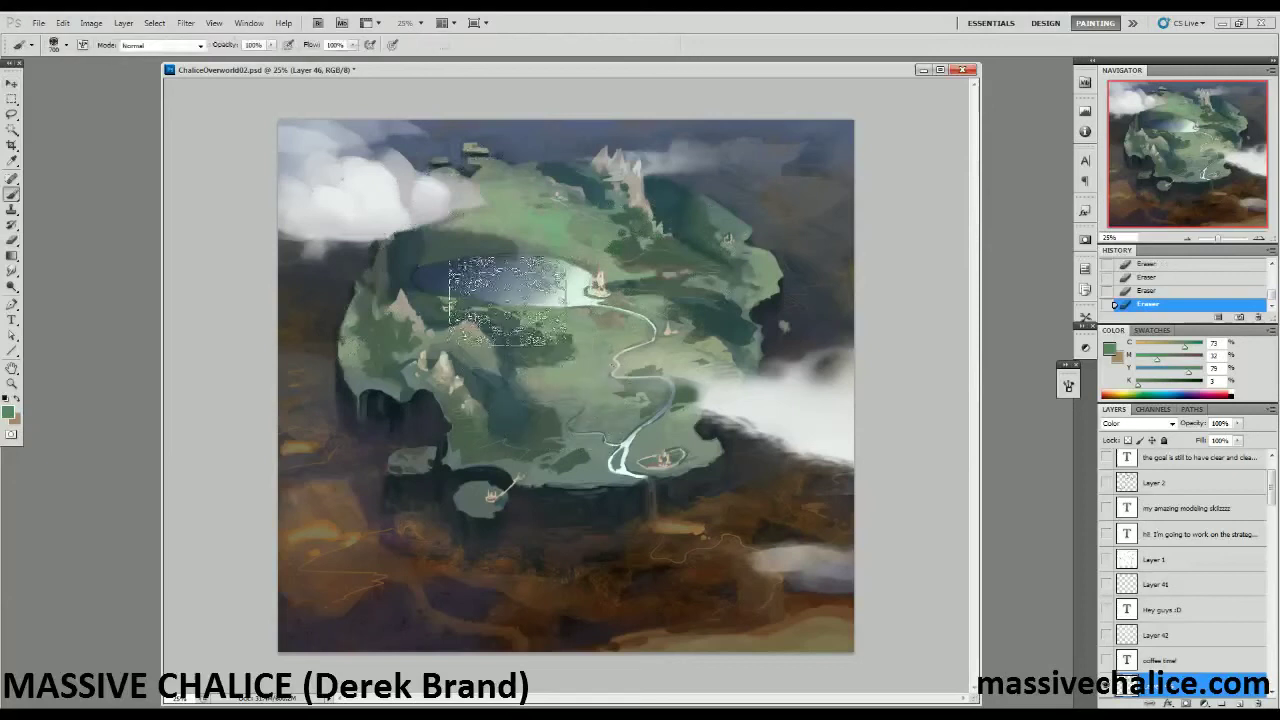
mouse_move(578, 372)
mouse_down()
mouse_move(535, 426)
mouse_move(520, 351)
mouse_move(530, 336)
mouse_move(580, 356)
mouse_move(570, 406)
mouse_move(540, 390)
mouse_up()
Break up the green tint between the lake and the river with a progressively smaller textured eraser.
key(e)
key(bracketleft)
drag(475, 338, 540, 432)
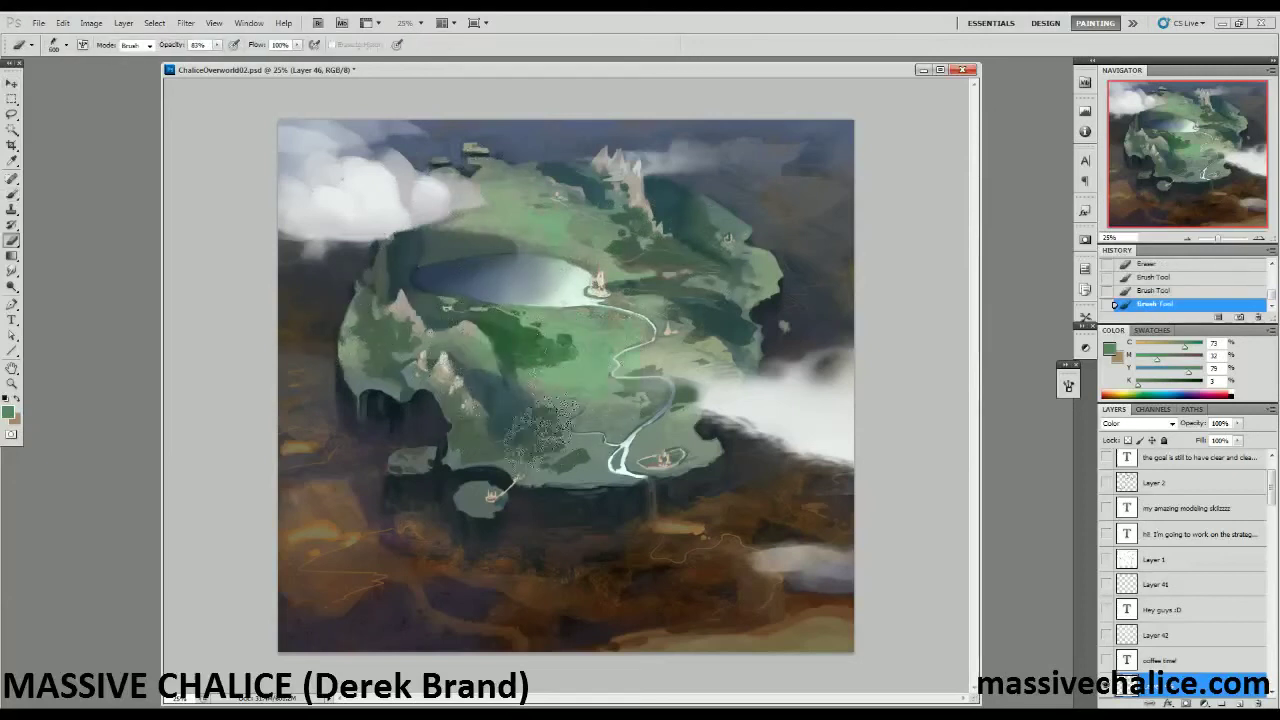
mouse_move(487, 342)
mouse_down()
mouse_move(556, 418)
mouse_move(541, 351)
mouse_up()
drag(611, 377, 575, 450)
mouse_move(625, 356)
mouse_down()
mouse_move(670, 388)
mouse_move(618, 440)
mouse_up()
key(bracketright)
key(bracketleft)
key(bracketleft)
key(bracketleft)
key(bracketleft)
key(bracketleft)
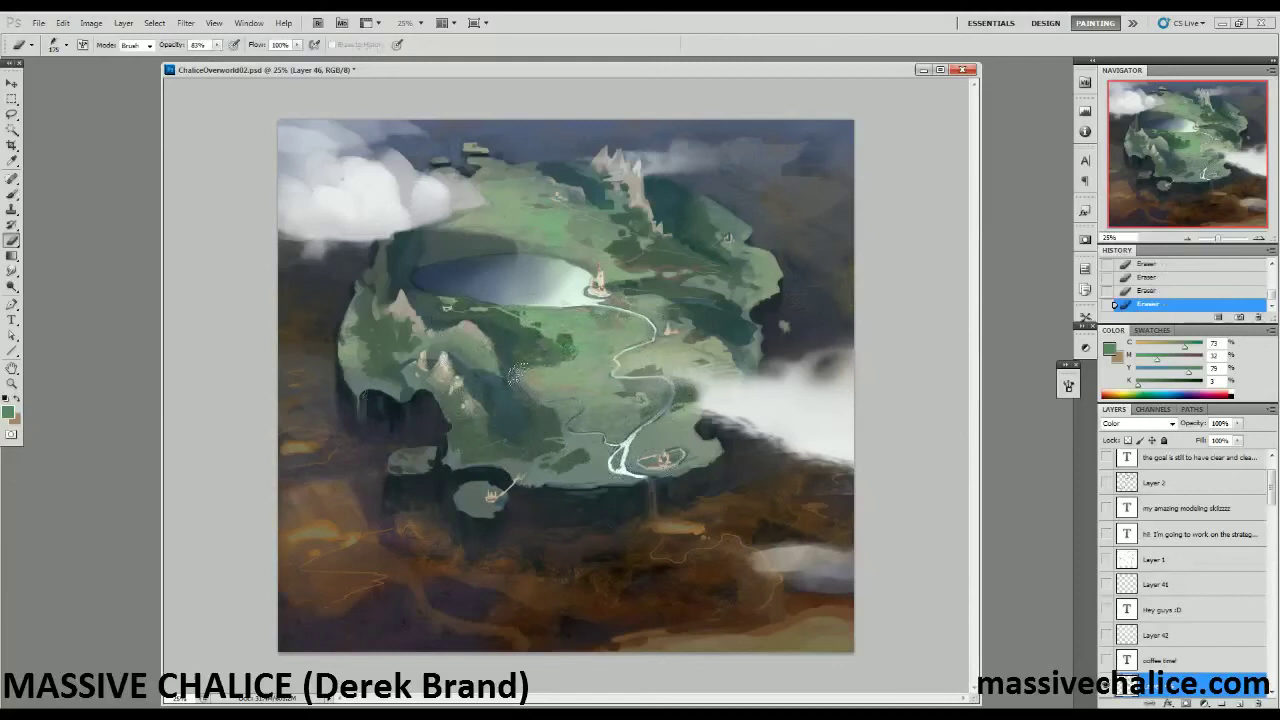
Tint the southern lowland beside the river mouth green and erase the excess along its edges.
key(b)
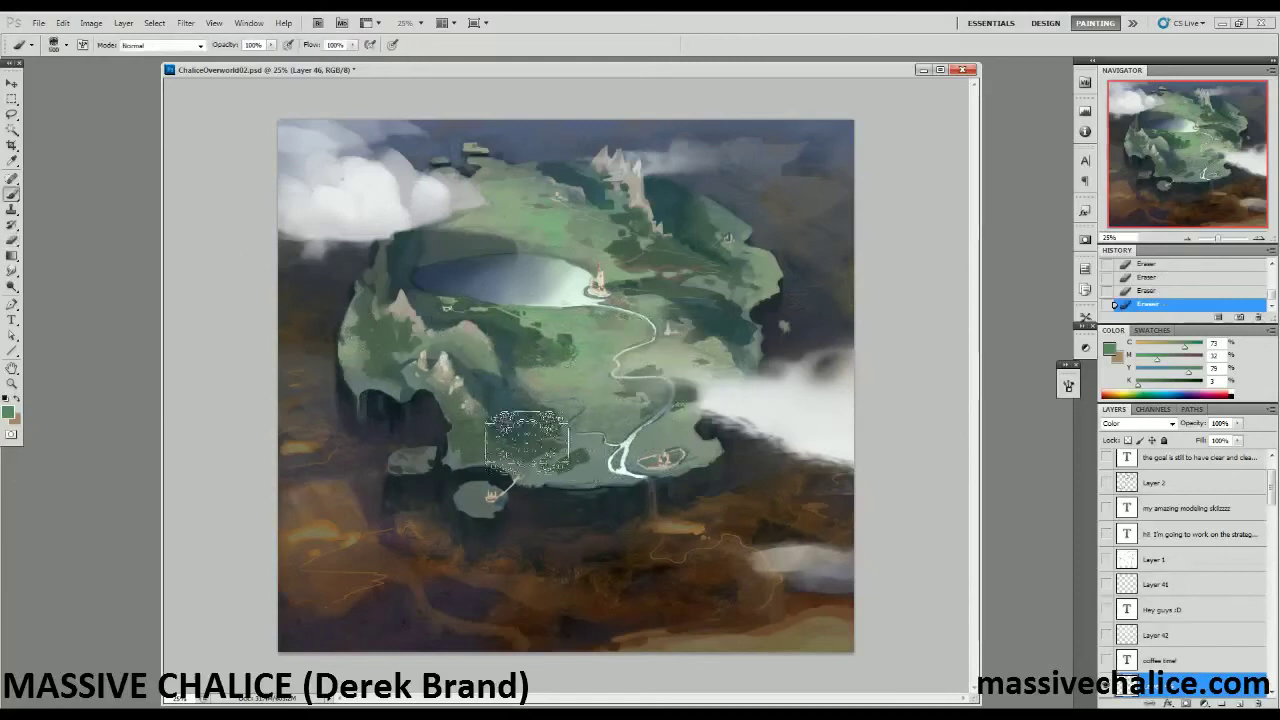
drag(554, 443, 592, 478)
key(e)
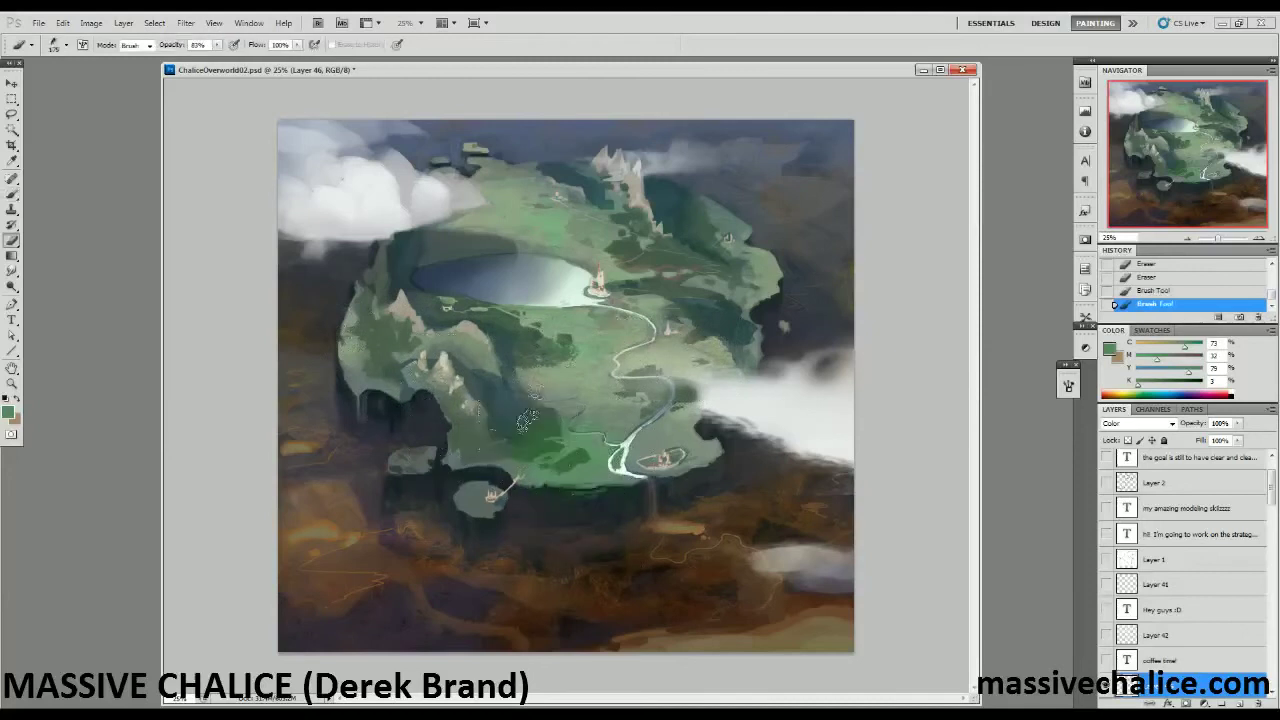
drag(515, 432, 572, 492)
mouse_move(484, 434)
mouse_down()
mouse_move(585, 492)
mouse_move(520, 487)
mouse_move(596, 496)
mouse_up()
drag(553, 439, 646, 508)
key(bracketleft)
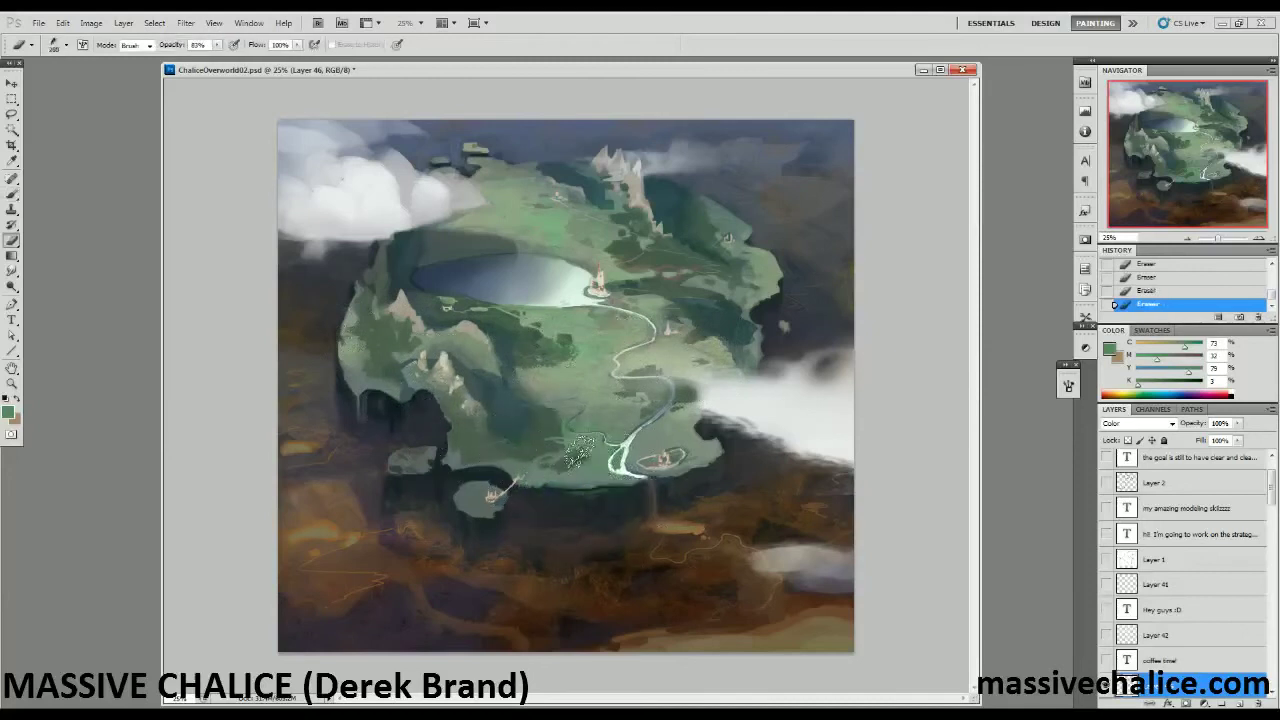
Tint the island's western slope green and erase the excess tint there and beside the river mouth with the textured eraser.
key(b)
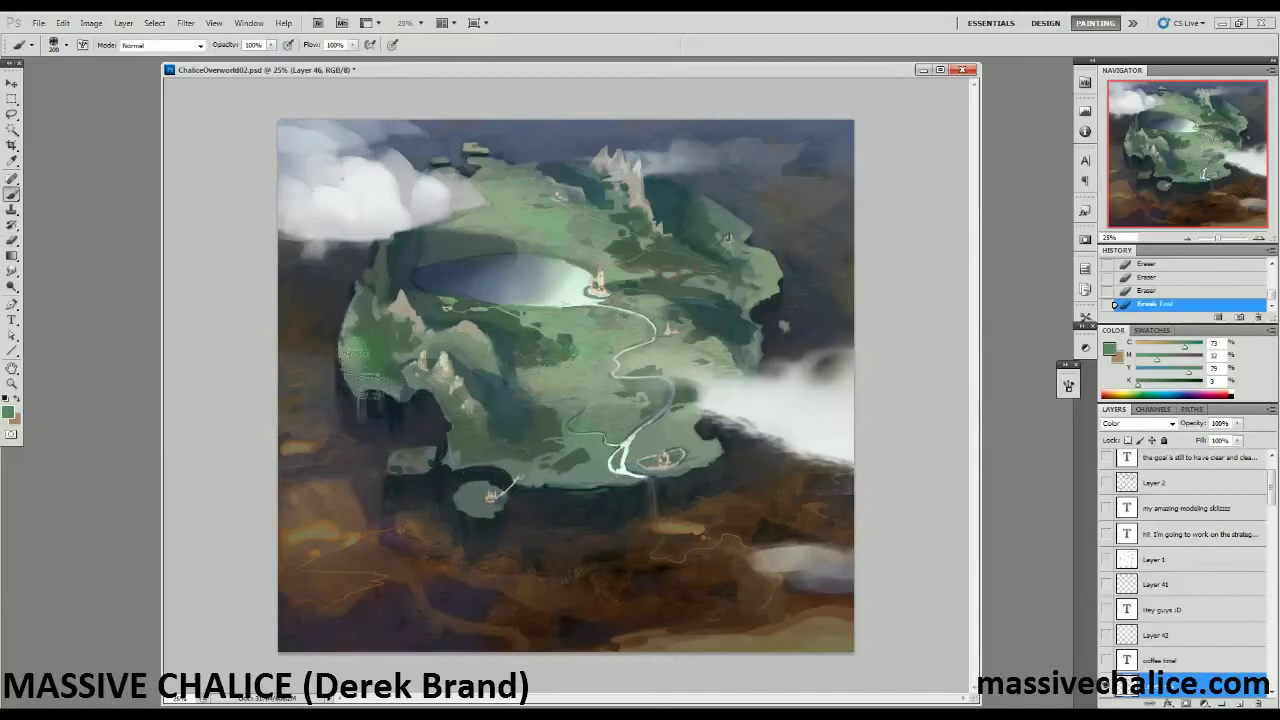
key(e)
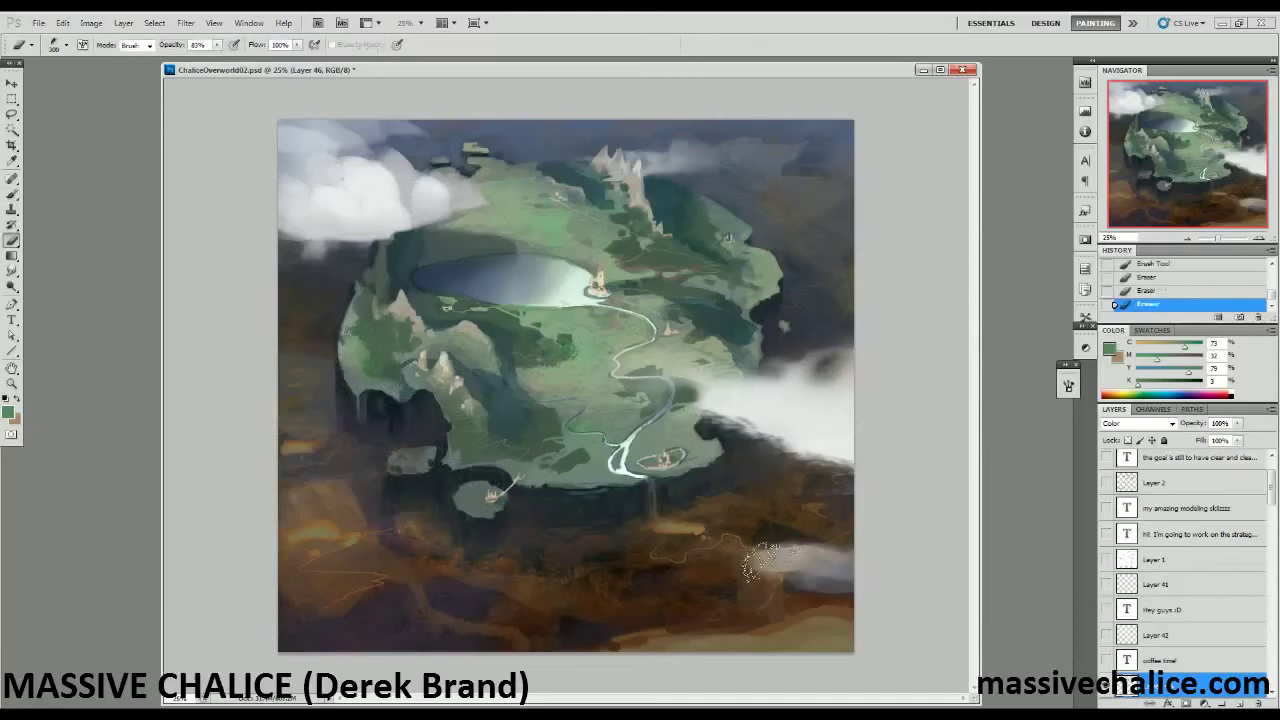
drag(602, 448, 578, 480)
Add a new Normal-mode layer for the detail painting and greatly reduce the brush size.
click(1240, 704)
key(b)
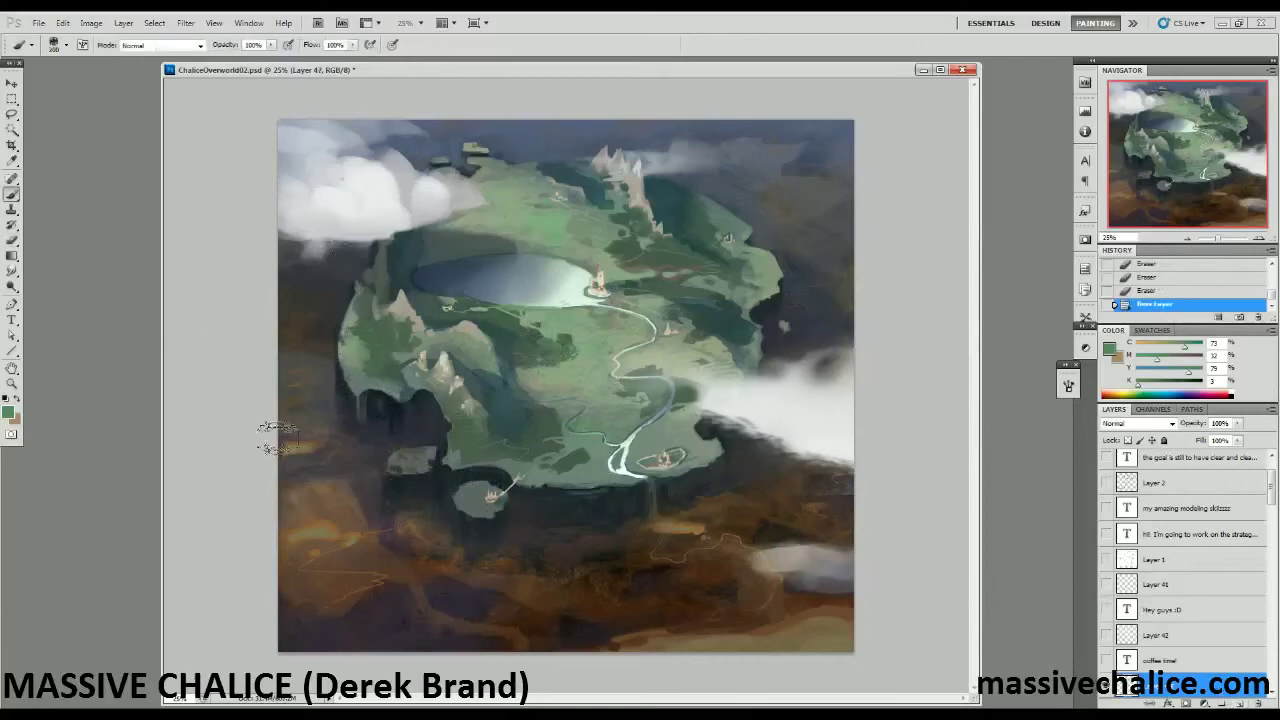
key(bracketleft)
key(bracketleft)
key(bracketleft)
key(bracketleft)
key(bracketleft)
key(bracketleft)
key(bracketleft)
key(bracketleft)
key(bracketleft)
click(32, 48)
click(32, 48)
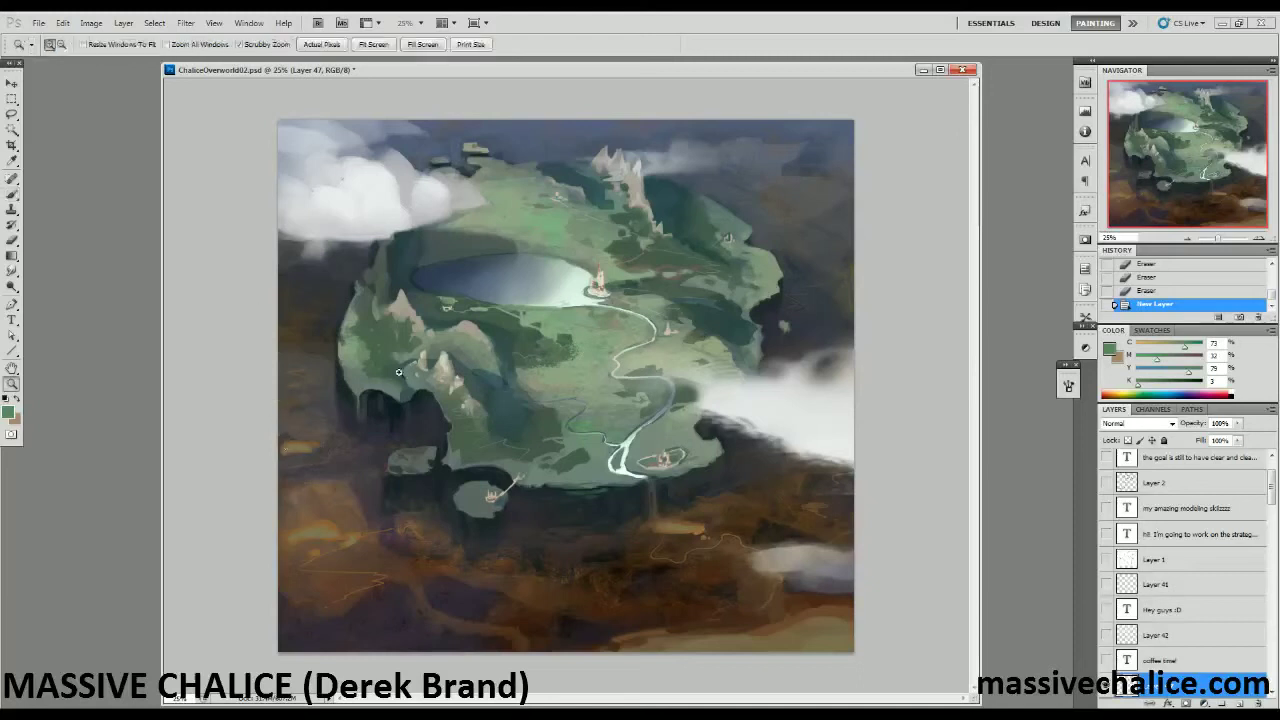
Outline a jagged polygonal selection around the foot of the westernmost mountain peak at 33.3% zoom.
key(l)
key(z)
click(280, 376)
scroll(259, 330, up, 2)
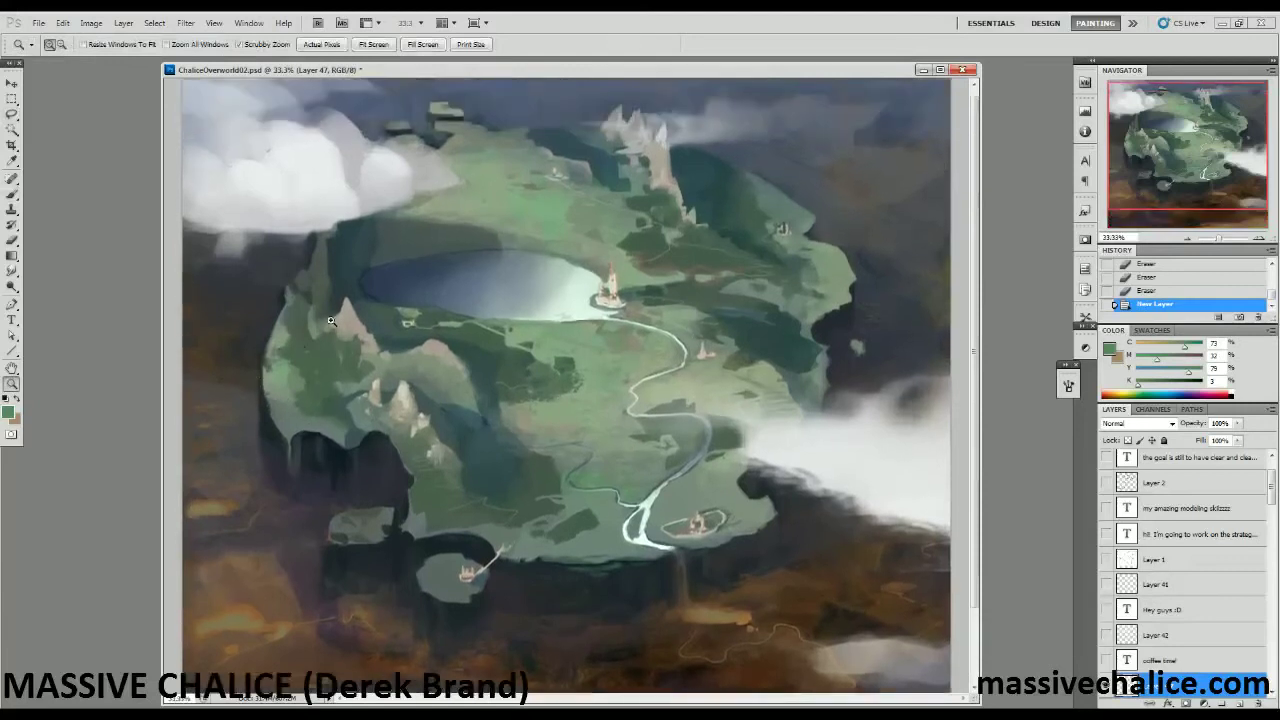
key(l)
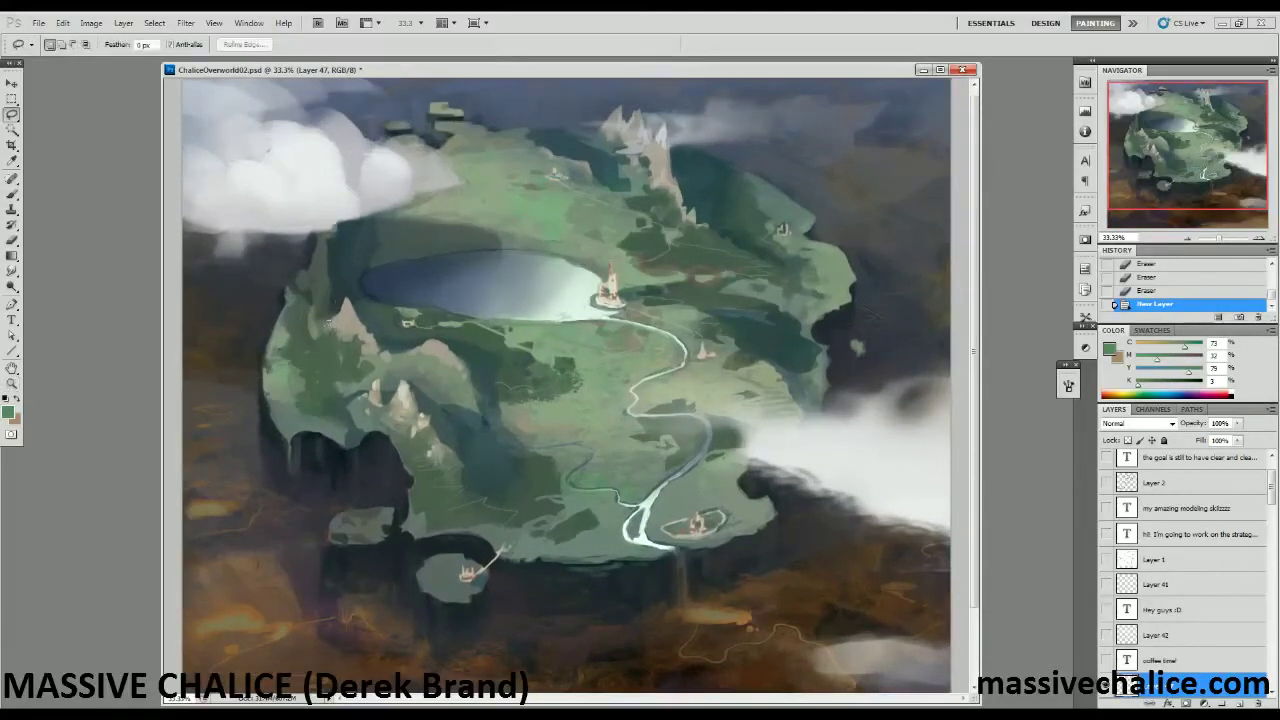
key(shift+l)
double_click(319, 334)
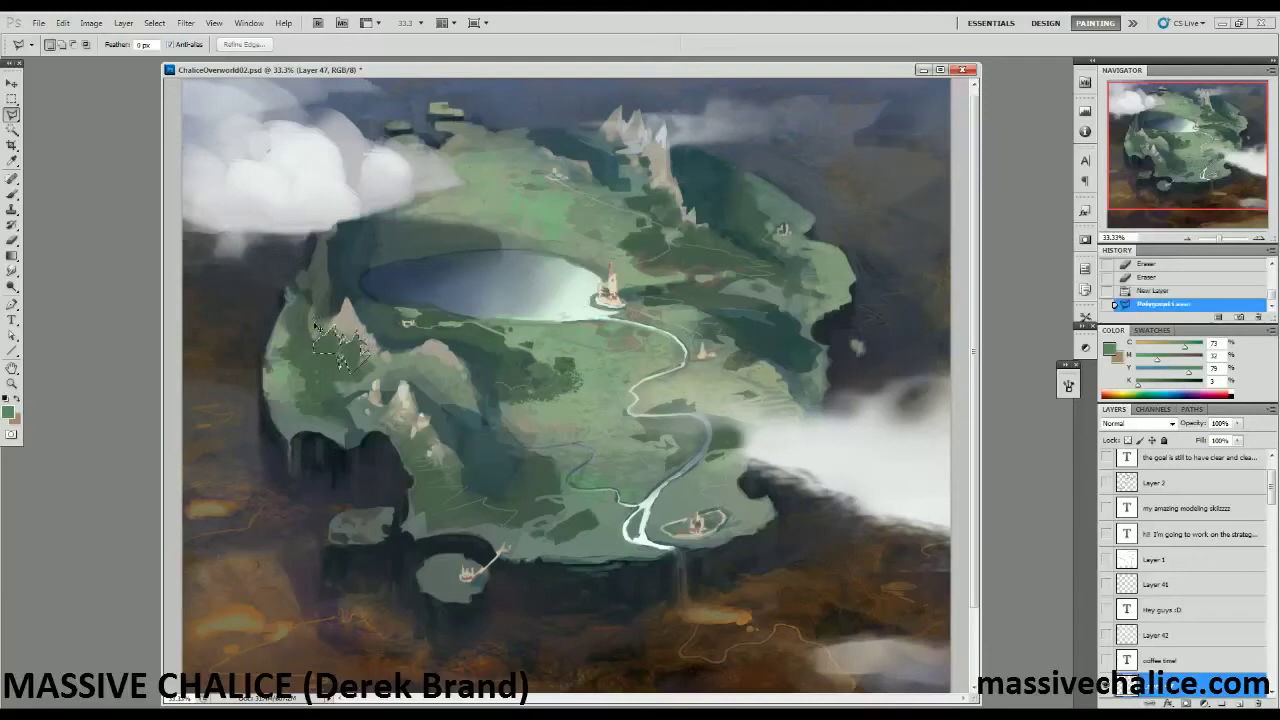
Choose a different brush tip and paint sampled green inside the selection, shaping the base of the westernmost peak.
key(b)
click(62, 45)
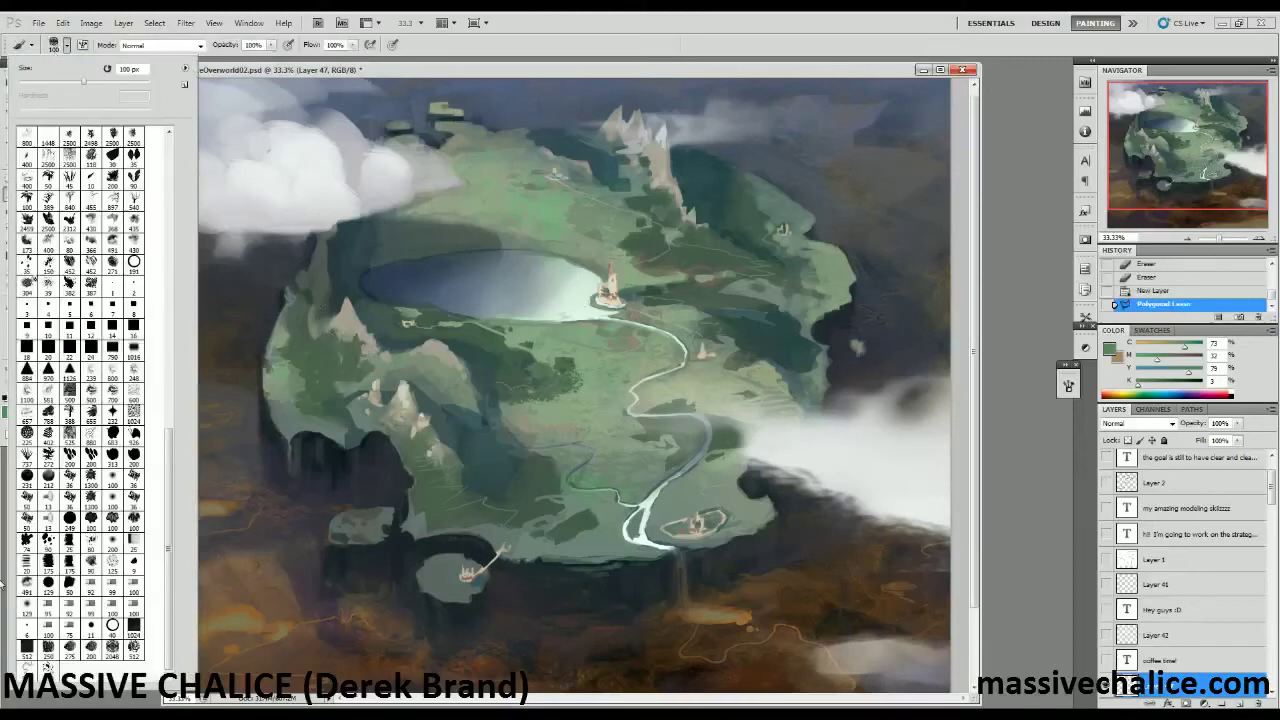
click(70, 585)
click(65, 47)
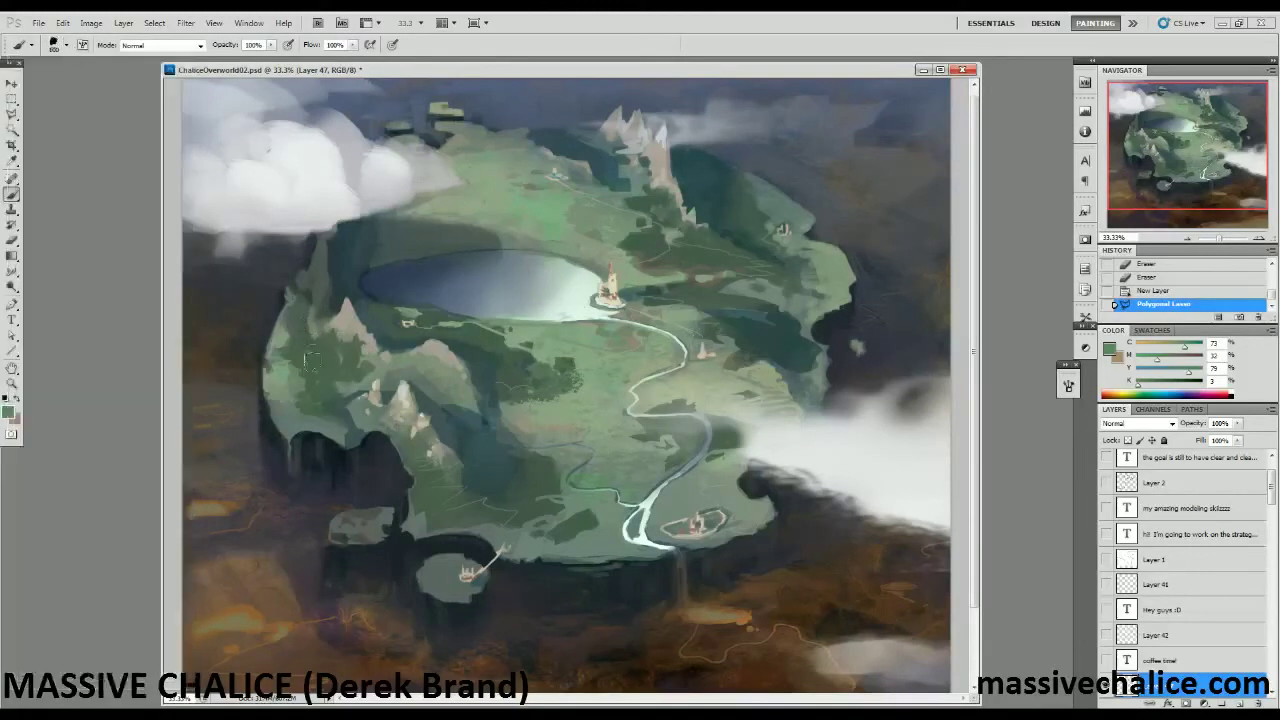
alt+click(330, 342)
drag(347, 326, 354, 346)
drag(356, 348, 364, 360)
drag(366, 352, 376, 364)
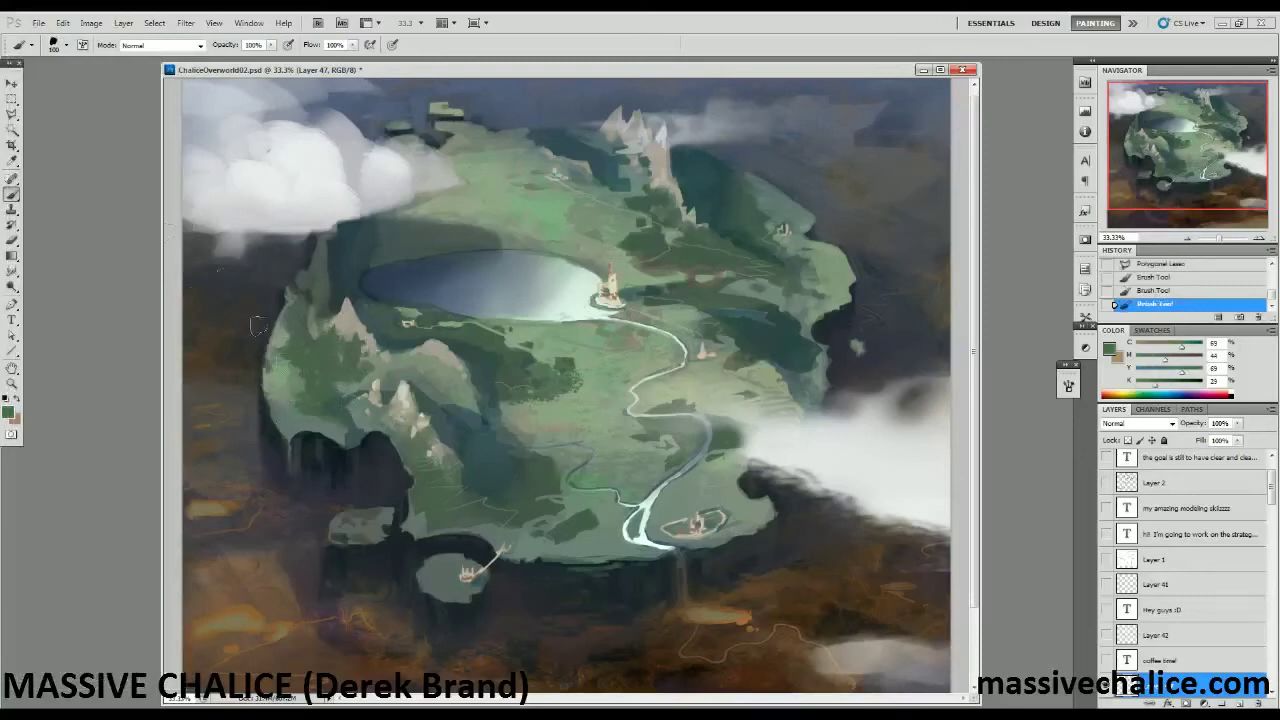
Blend the ground at the foot of the westernmost peak with sampled and slightly adjusted greens.
alt+click(312, 362)
drag(340, 346, 348, 352)
drag(1164, 360, 1152, 385)
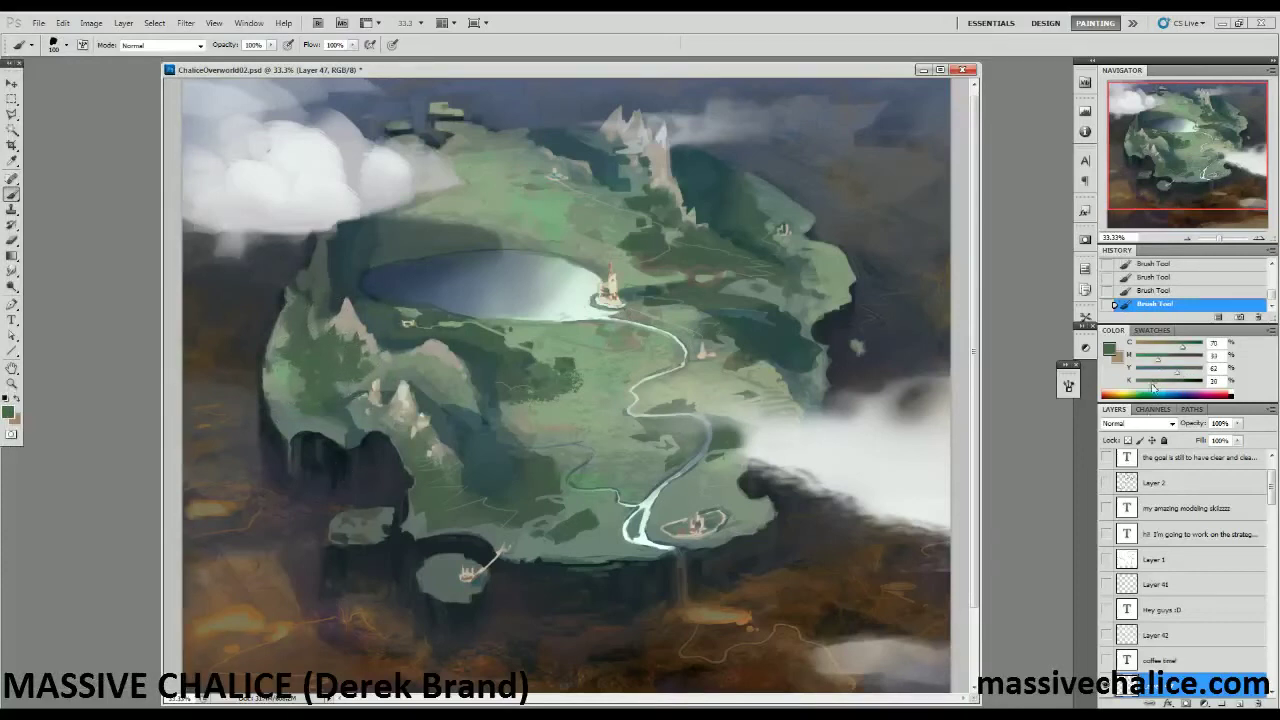
alt+click(318, 343)
alt+click(333, 352)
Select the westernmost peak's rock face and repaint it with its sampled tan, adjusted in the color sliders.
key(l)
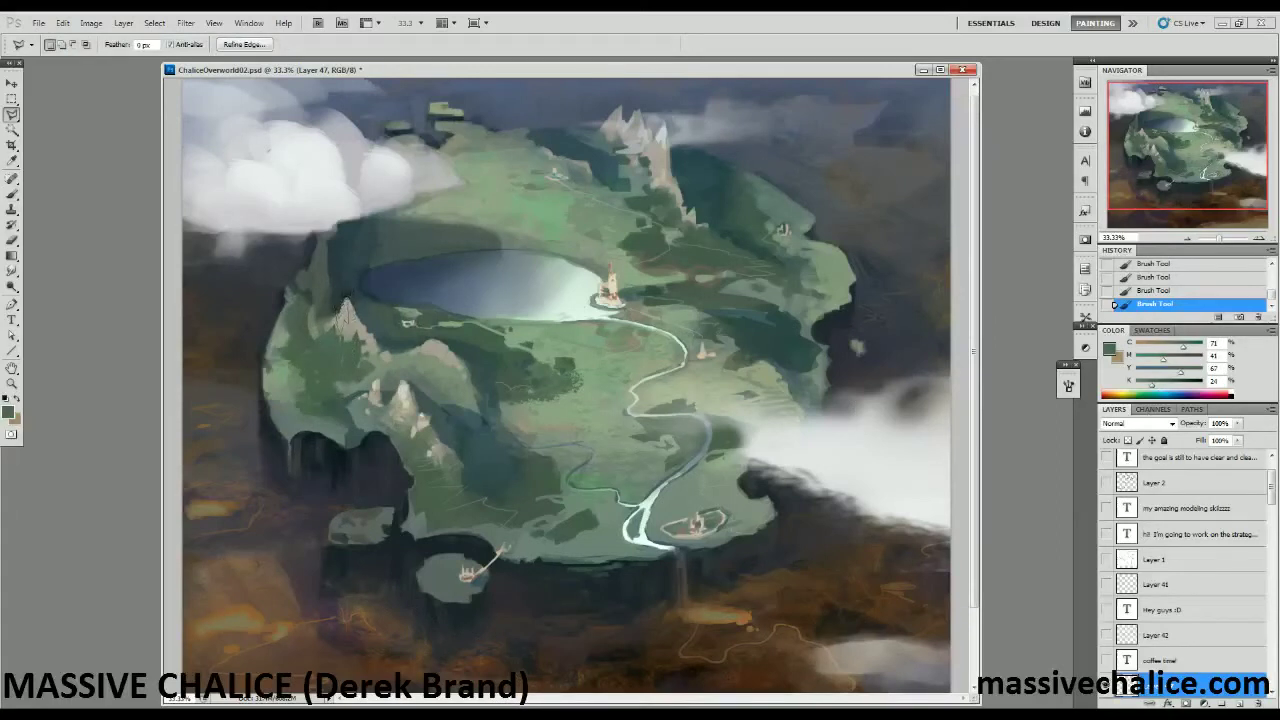
click(346, 301)
key(b)
alt+click(348, 310)
click(1155, 349)
drag(1164, 372, 1167, 373)
mouse_move(341, 302)
mouse_down()
mouse_move(322, 428)
mouse_move(352, 410)
mouse_up()
drag(348, 394, 340, 412)
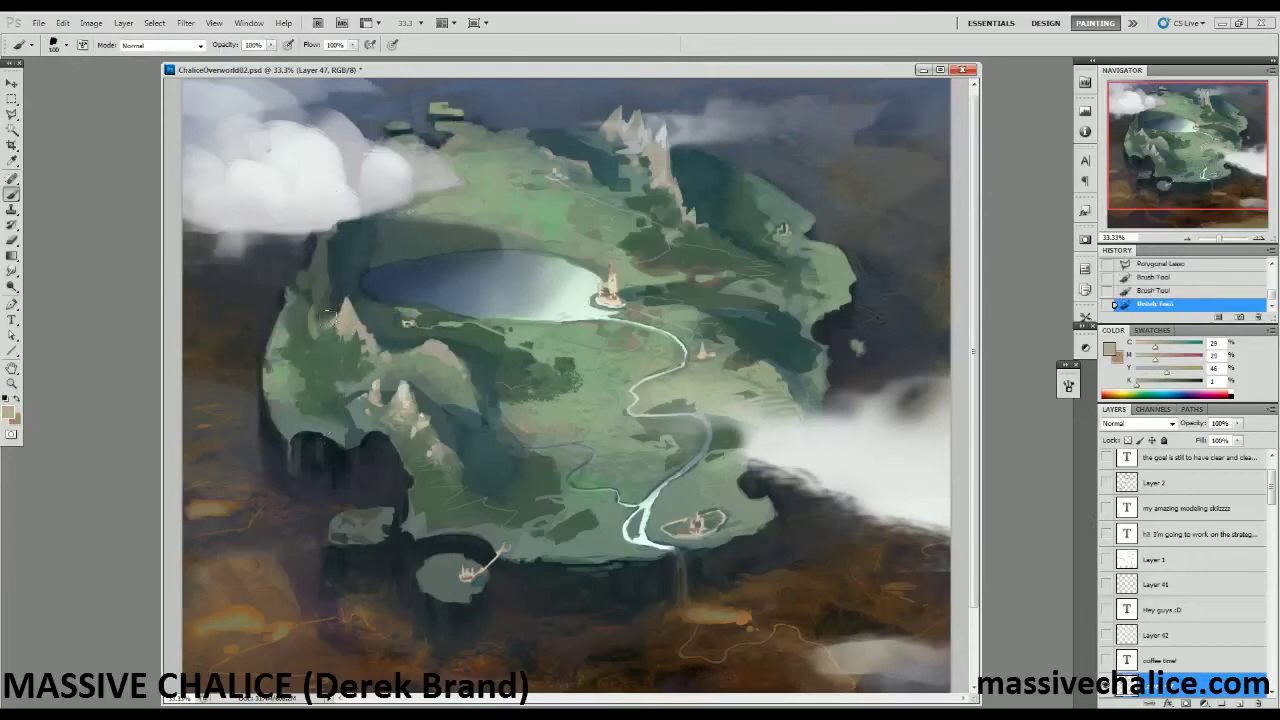
drag(332, 319, 311, 372)
Select areas along the westernmost peak's eastern flank and sharpen its edge with tan and sampled dark green.
key(l)
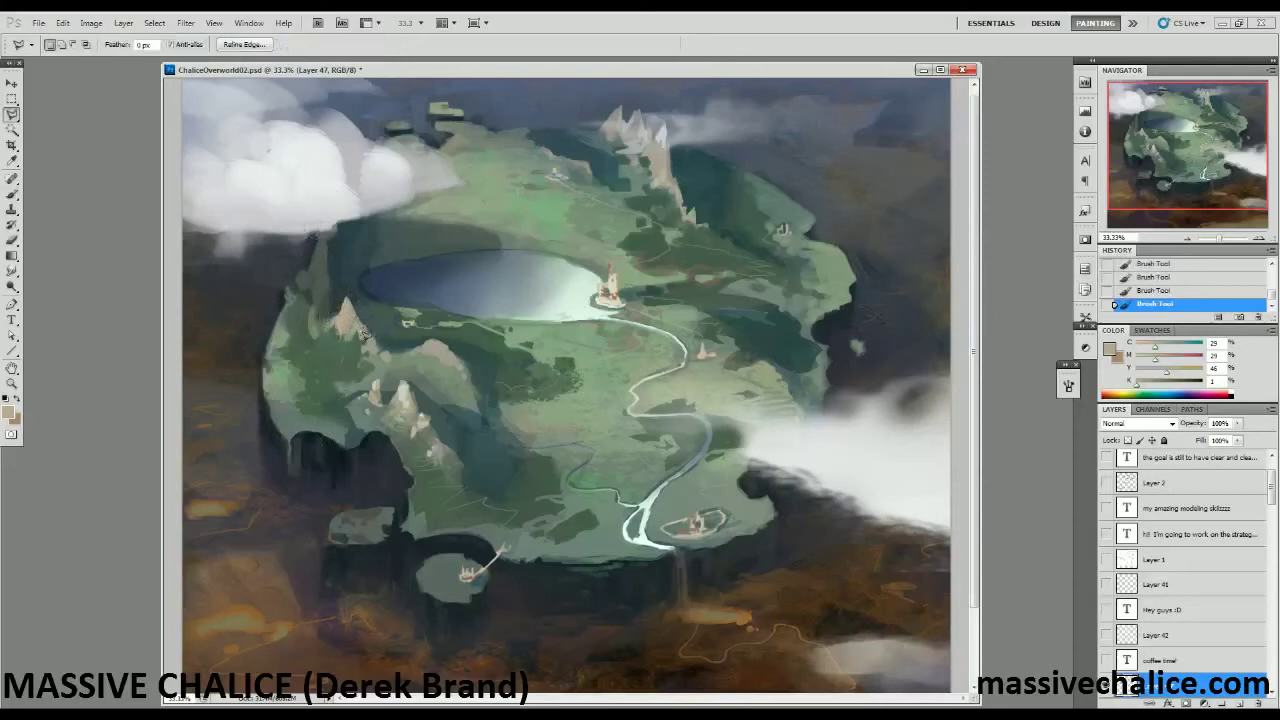
key(b)
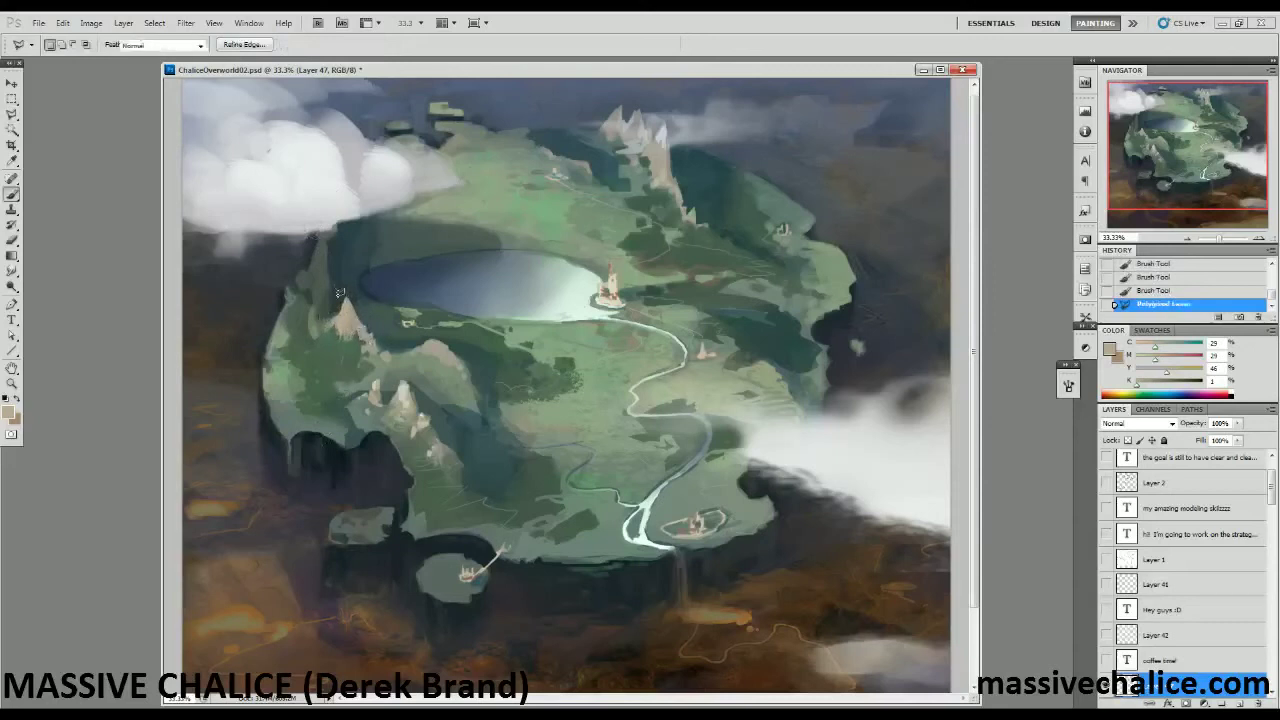
key(l)
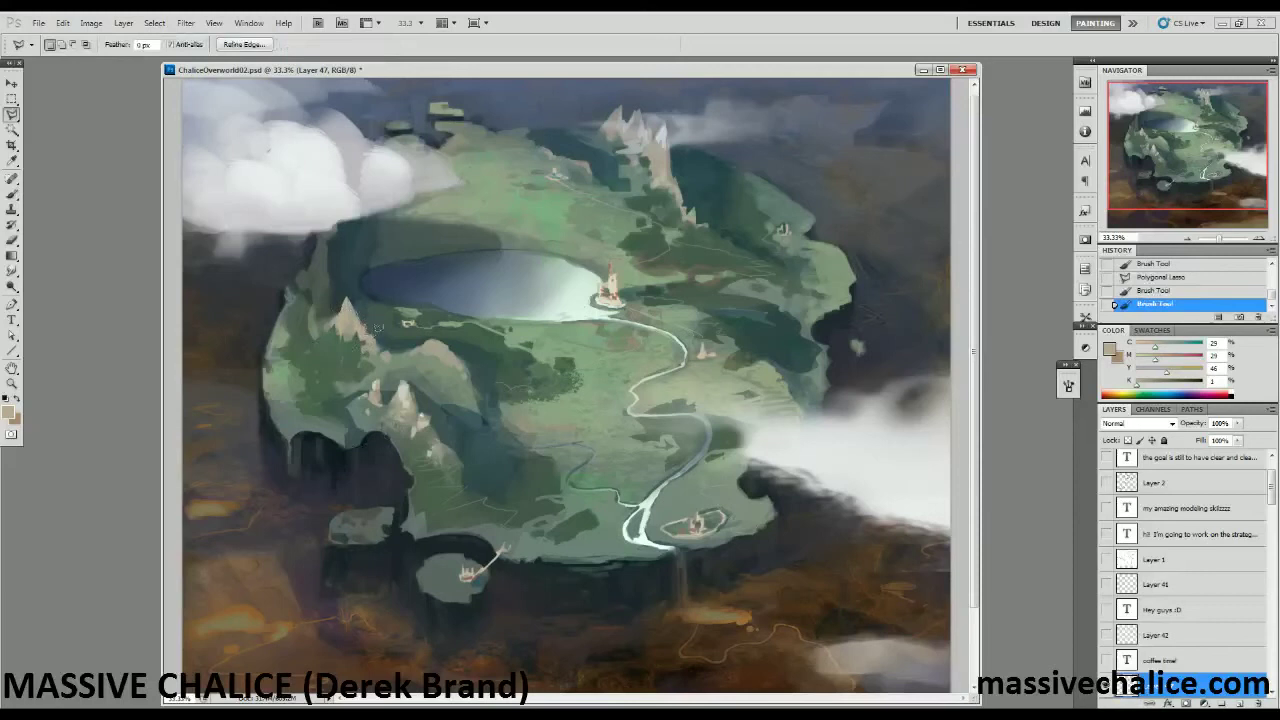
click(357, 307)
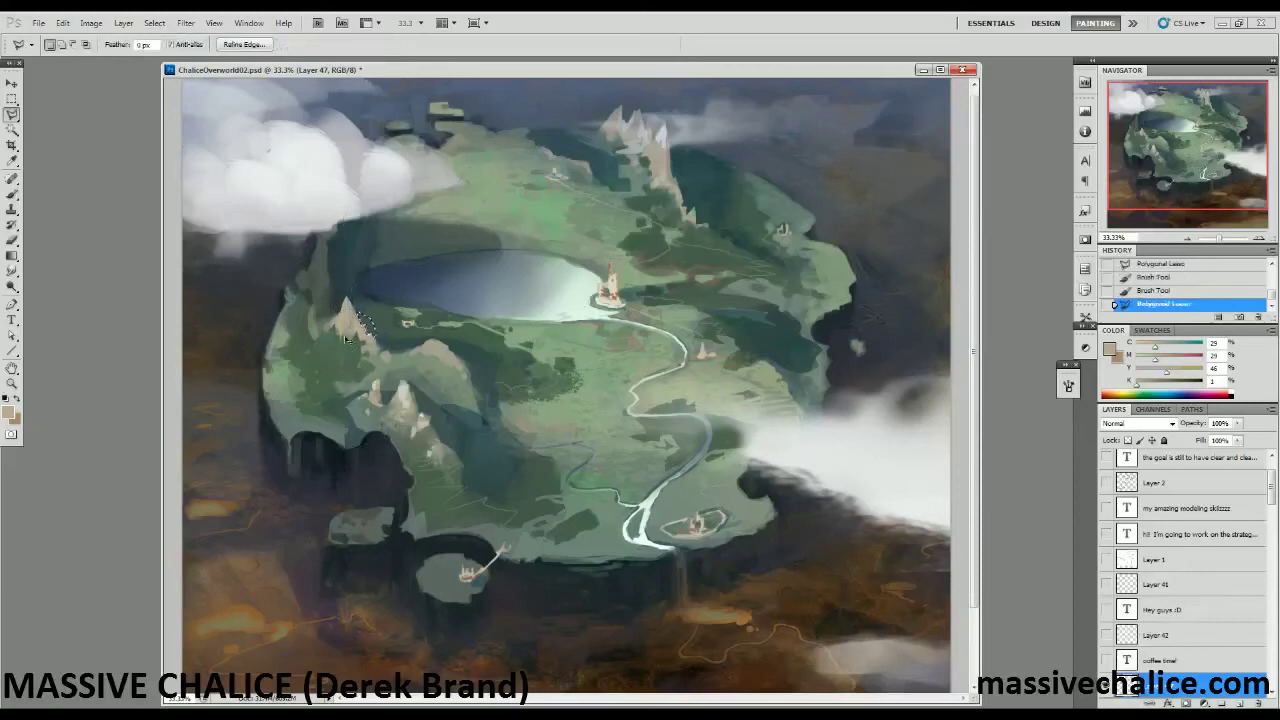
key(b)
alt+click(367, 314)
mouse_move(369, 311)
mouse_down()
mouse_move(367, 326)
mouse_move(356, 308)
mouse_up()
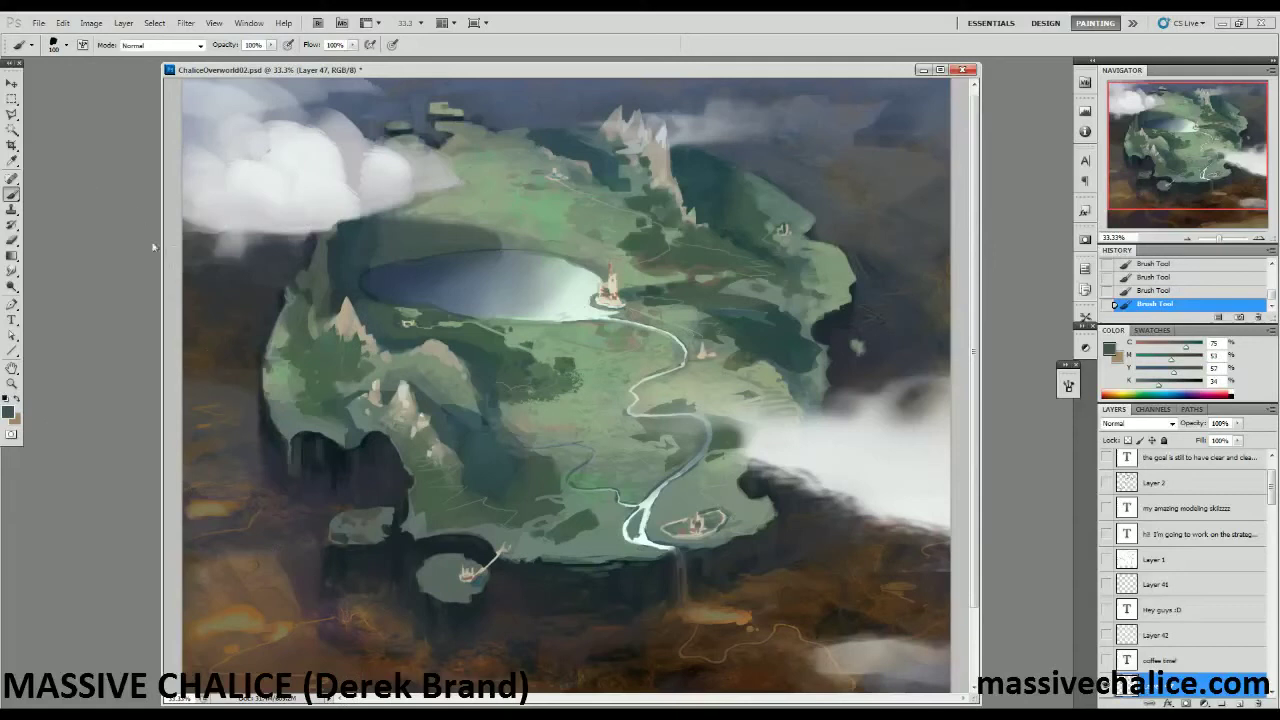
Select the hill southeast of the westernmost peak and repaint it and the slopes below with sampled greens.
key(l)
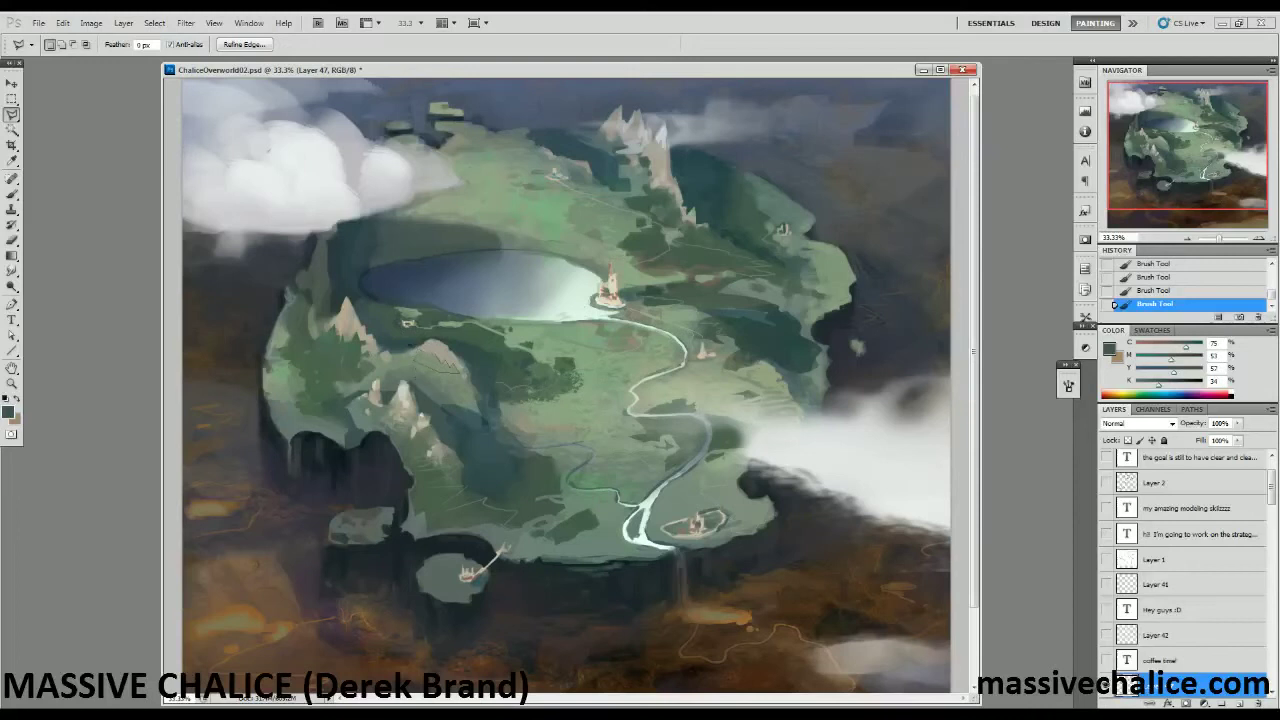
double_click(421, 351)
key(b)
alt+click(433, 364)
drag(433, 366, 455, 371)
drag(375, 291, 329, 259)
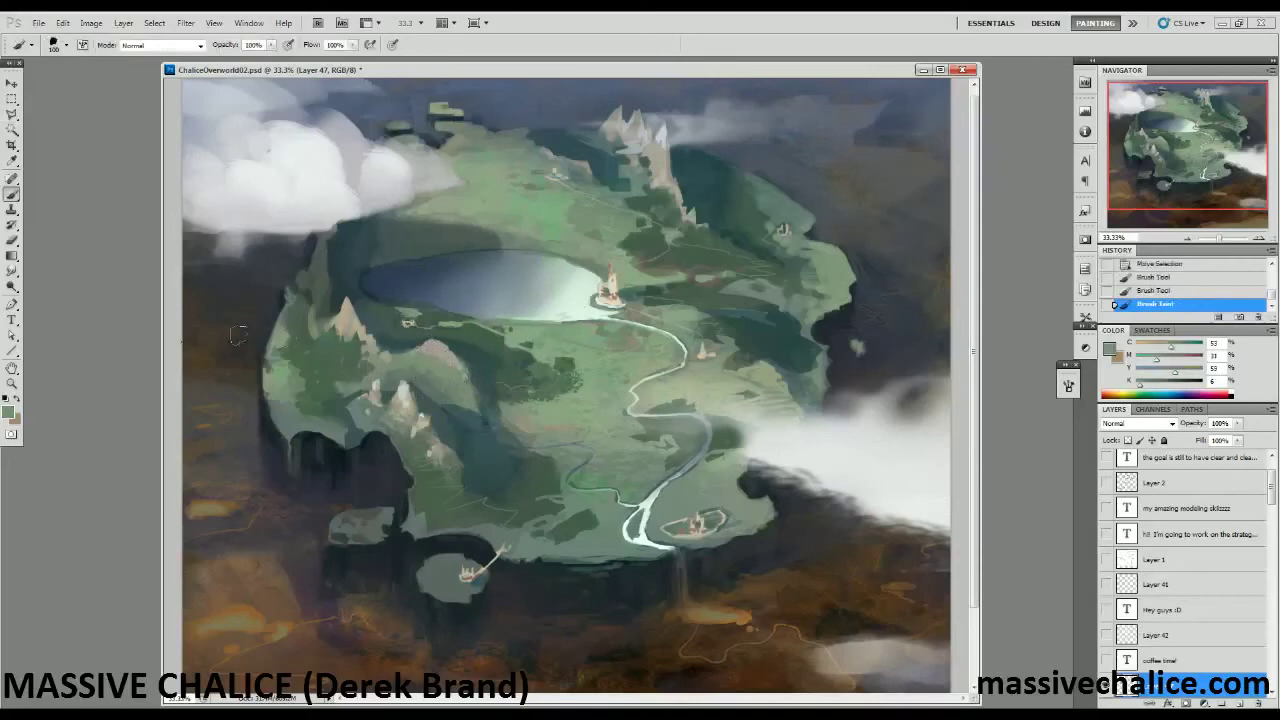
alt+click(335, 330)
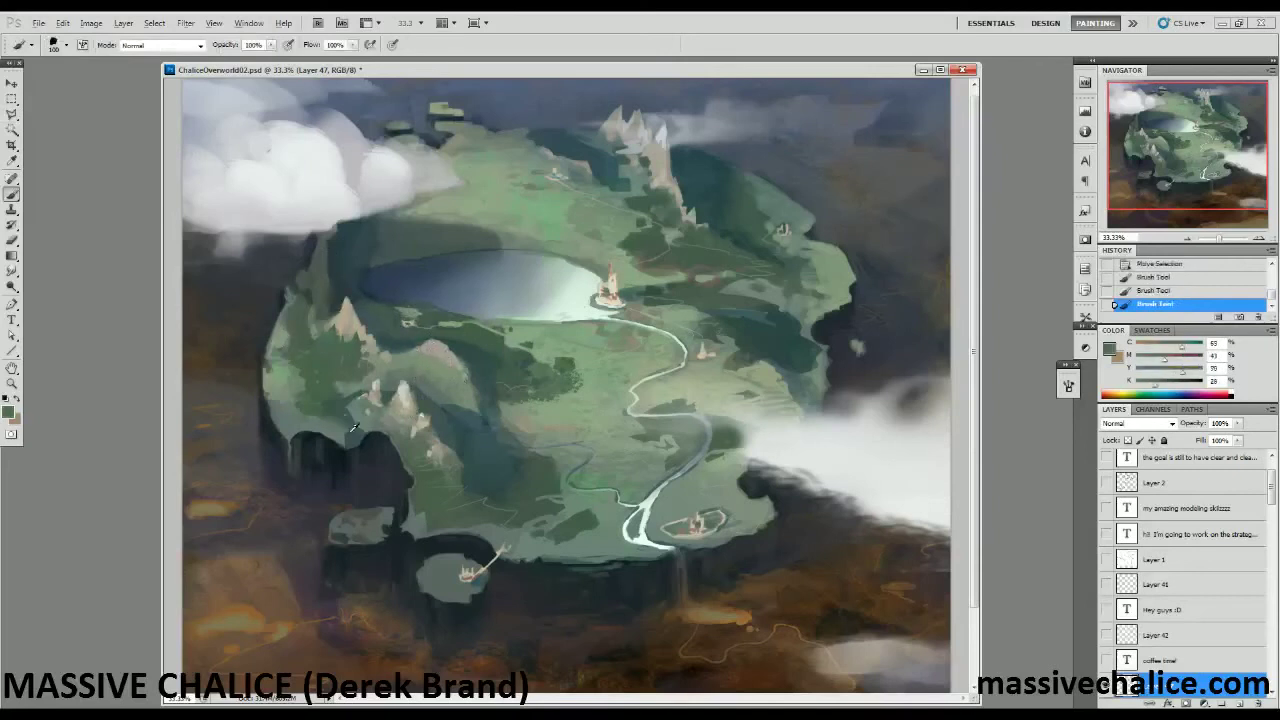
drag(403, 465, 403, 495)
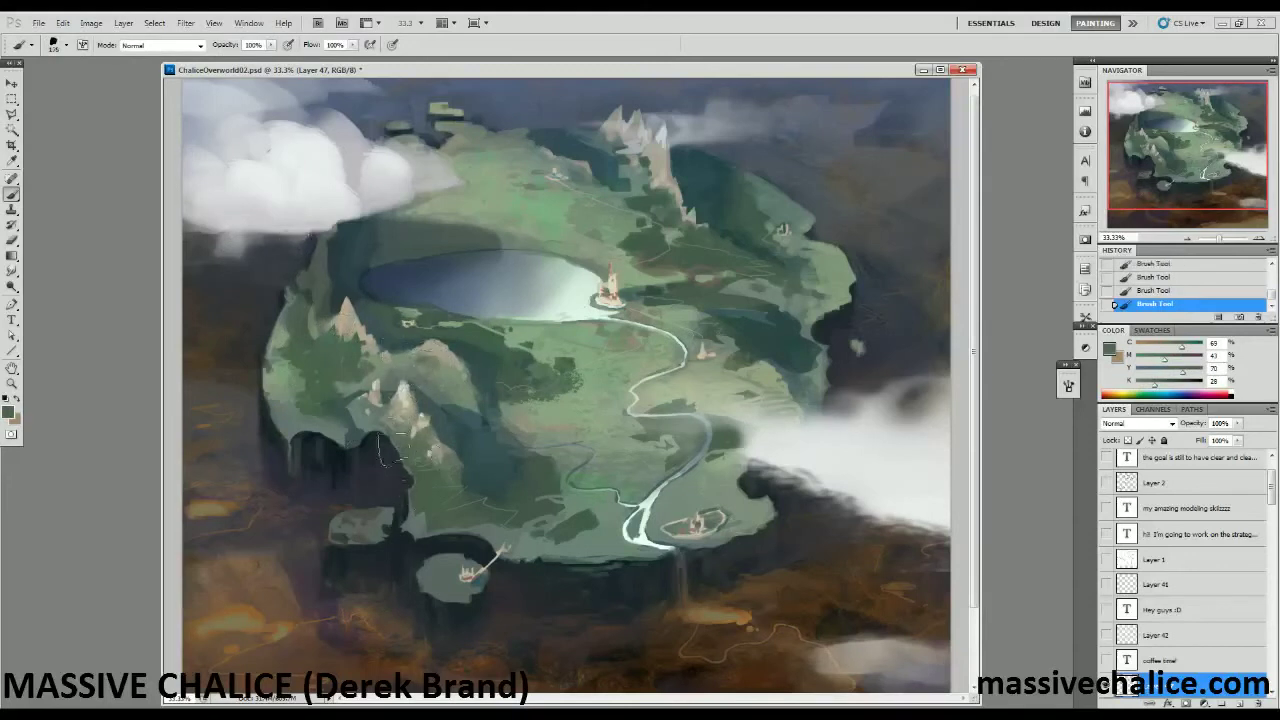
Clear the selection, reduce the brush size and paint the hill between the western peaks with sampled light greens.
alt+click(383, 316)
key(bracketleft)
key(bracketleft)
key(bracketleft)
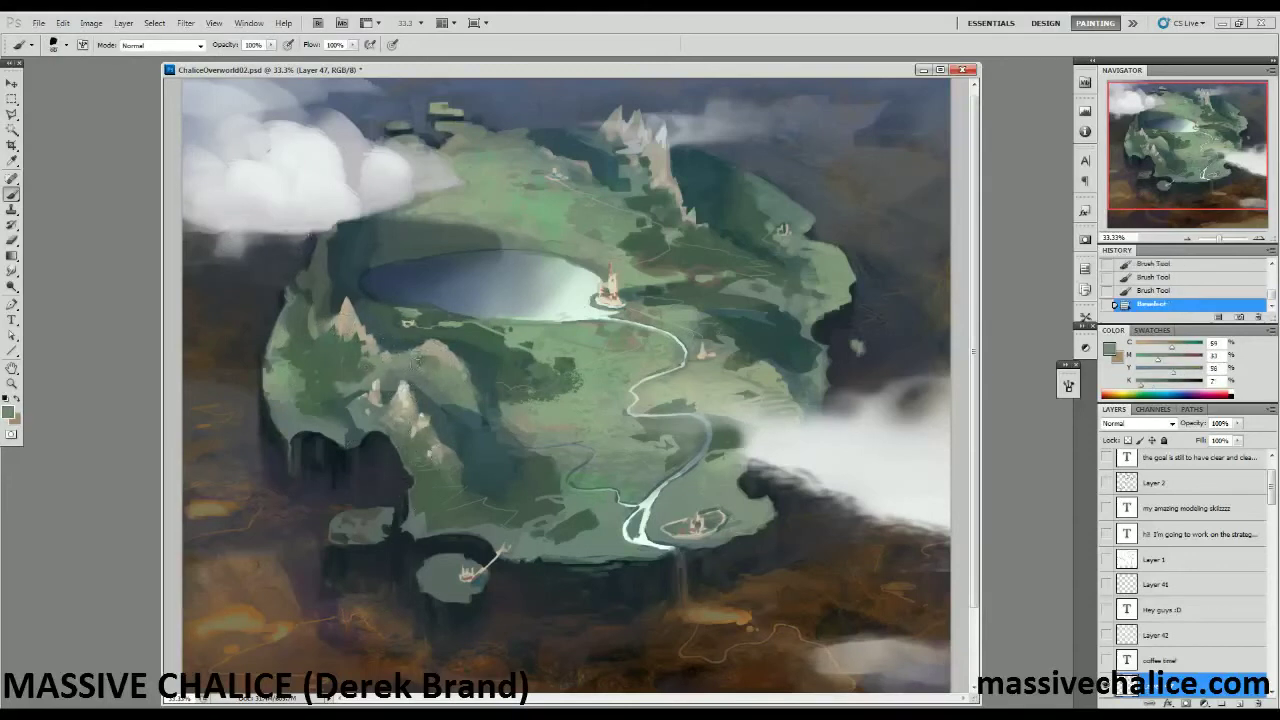
mouse_move(424, 352)
mouse_down()
mouse_move(442, 366)
mouse_move(429, 386)
mouse_up()
alt+click(432, 365)
alt+click(449, 367)
Add finer green details to the western hills and tan rock on the crest, sampling colors from the surrounding painting.
alt+click(324, 371)
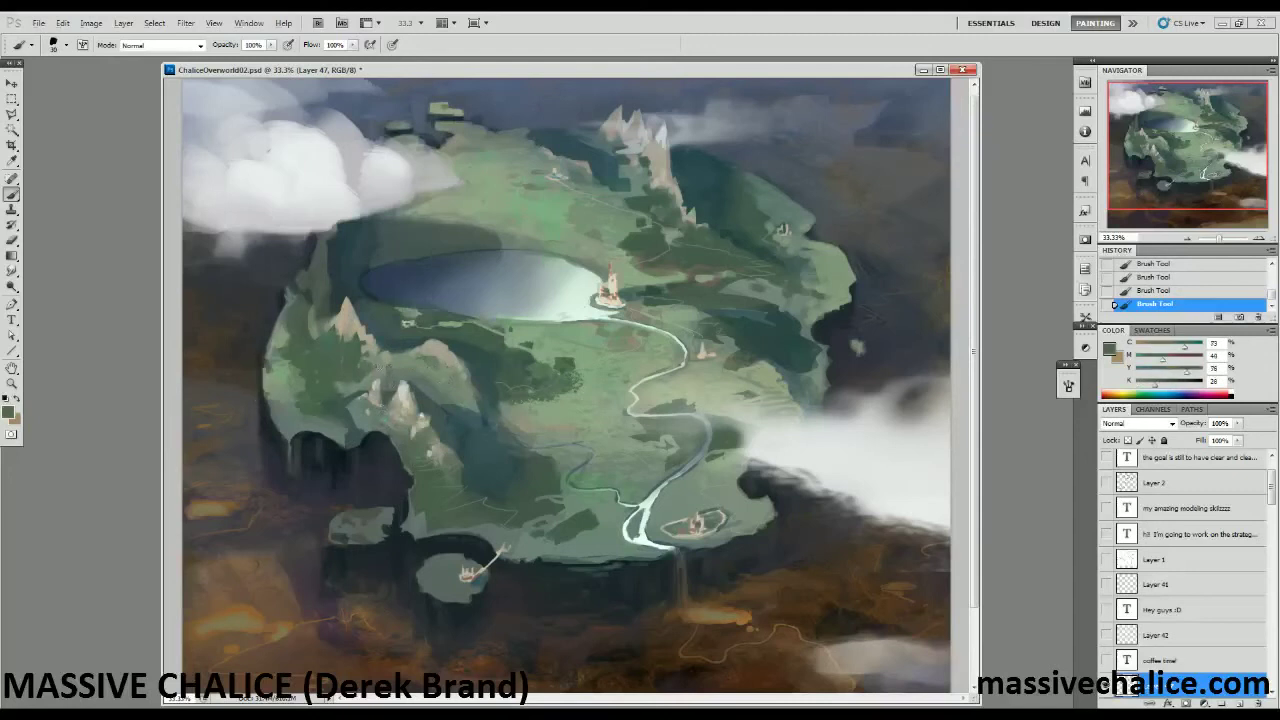
alt+click(376, 361)
alt+click(460, 368)
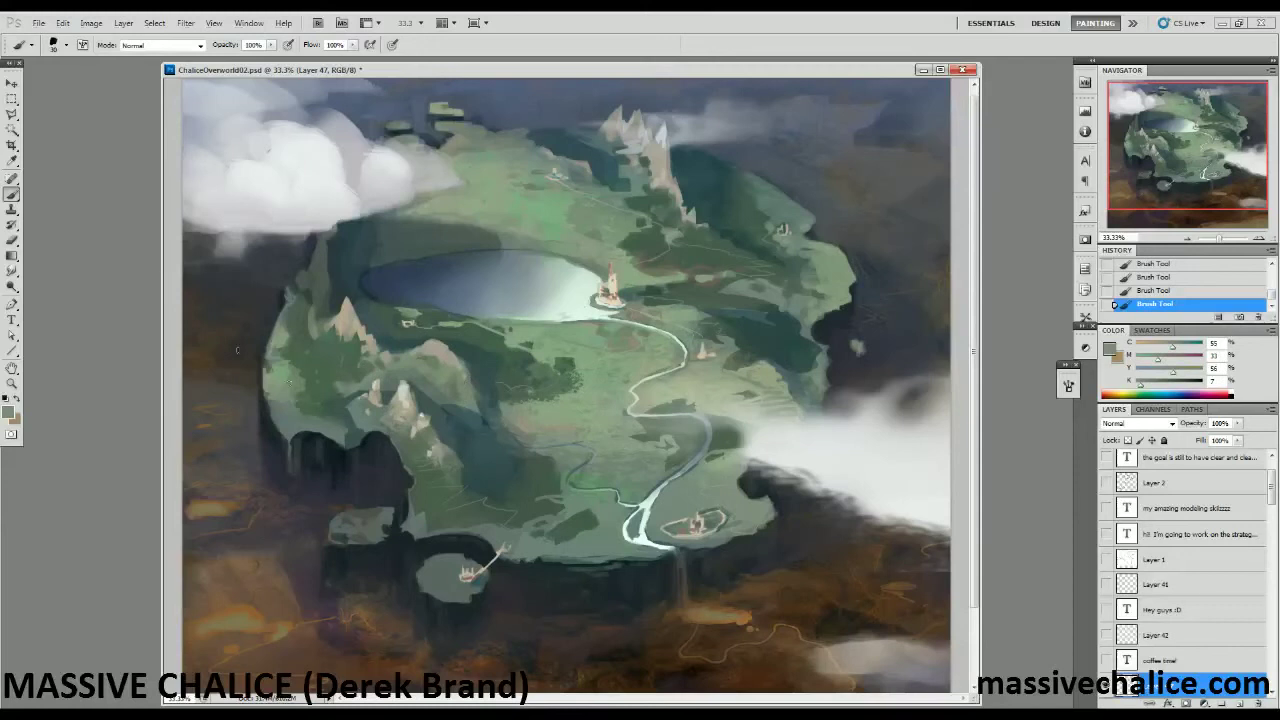
alt+click(344, 312)
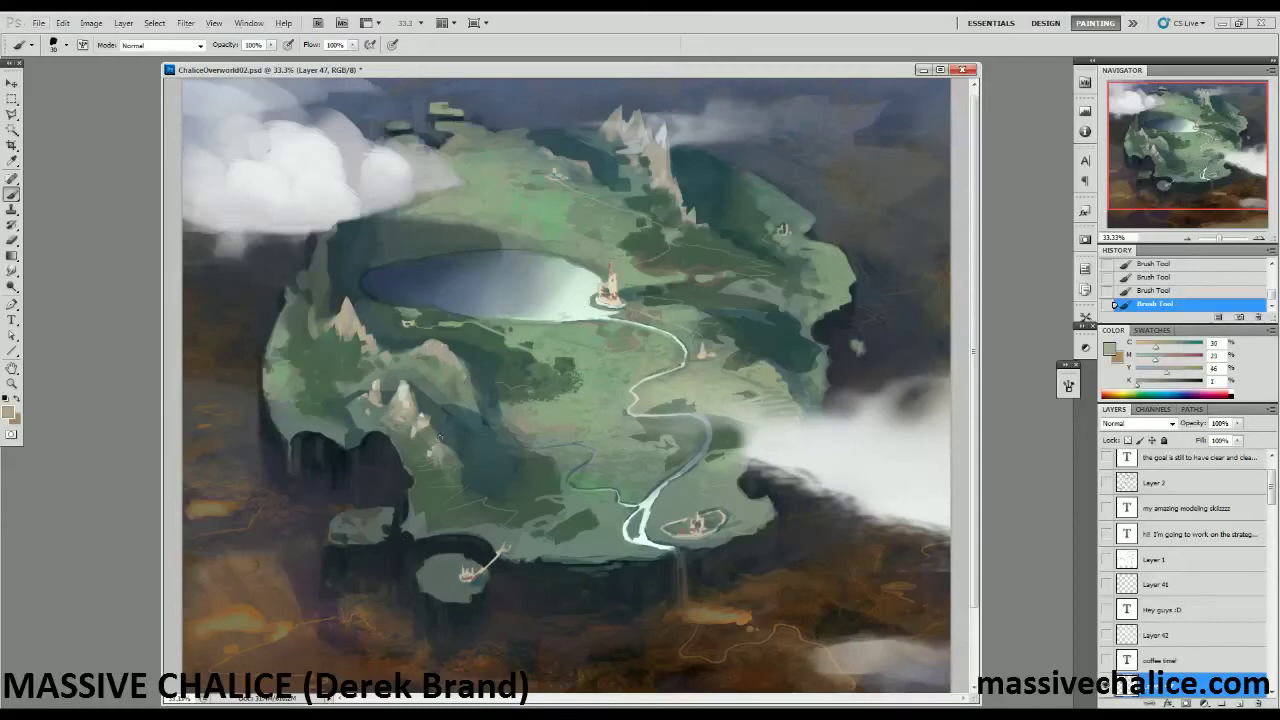
Select the shaded edge of the rocky crest southwest of the lake, paint it with sampled dark green and deselect.
key(l)
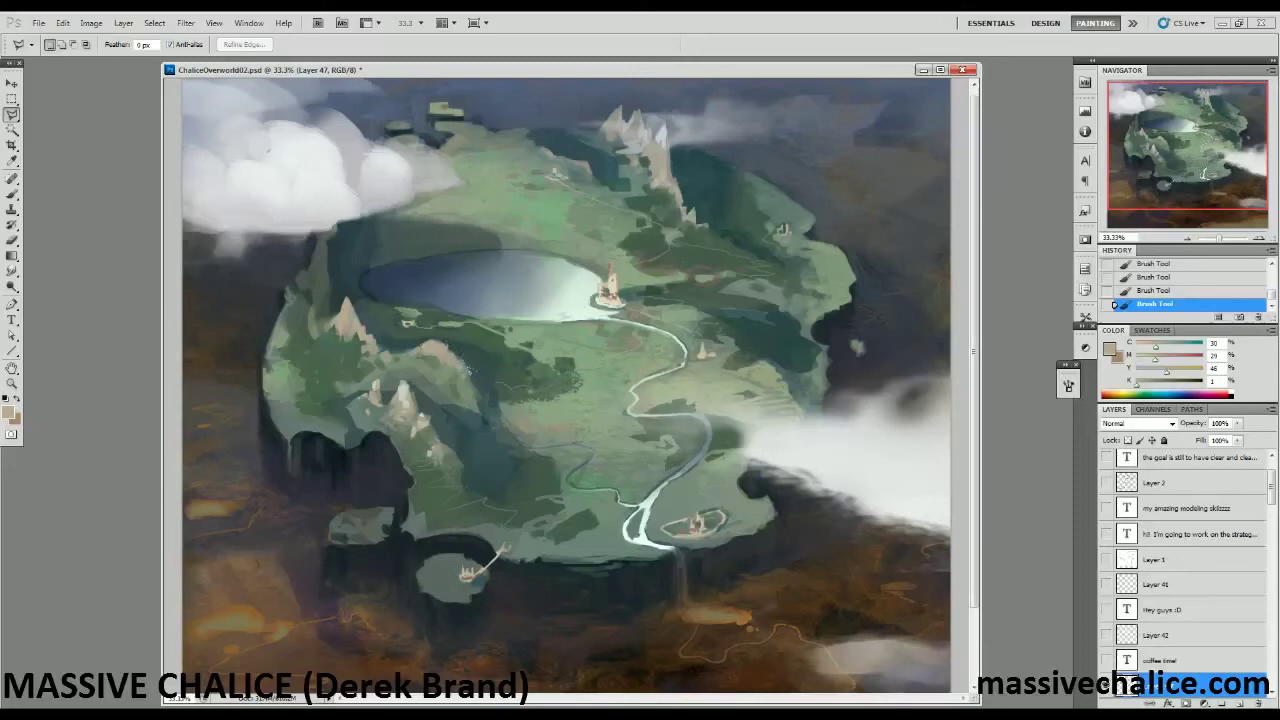
mouse_move(481, 381)
mouse_down()
mouse_move(469, 343)
mouse_move(416, 329)
mouse_move(461, 342)
mouse_move(480, 376)
mouse_up()
double_click(460, 359)
key(ctrl+h)
key(b)
alt+click(463, 353)
click(436, 342)
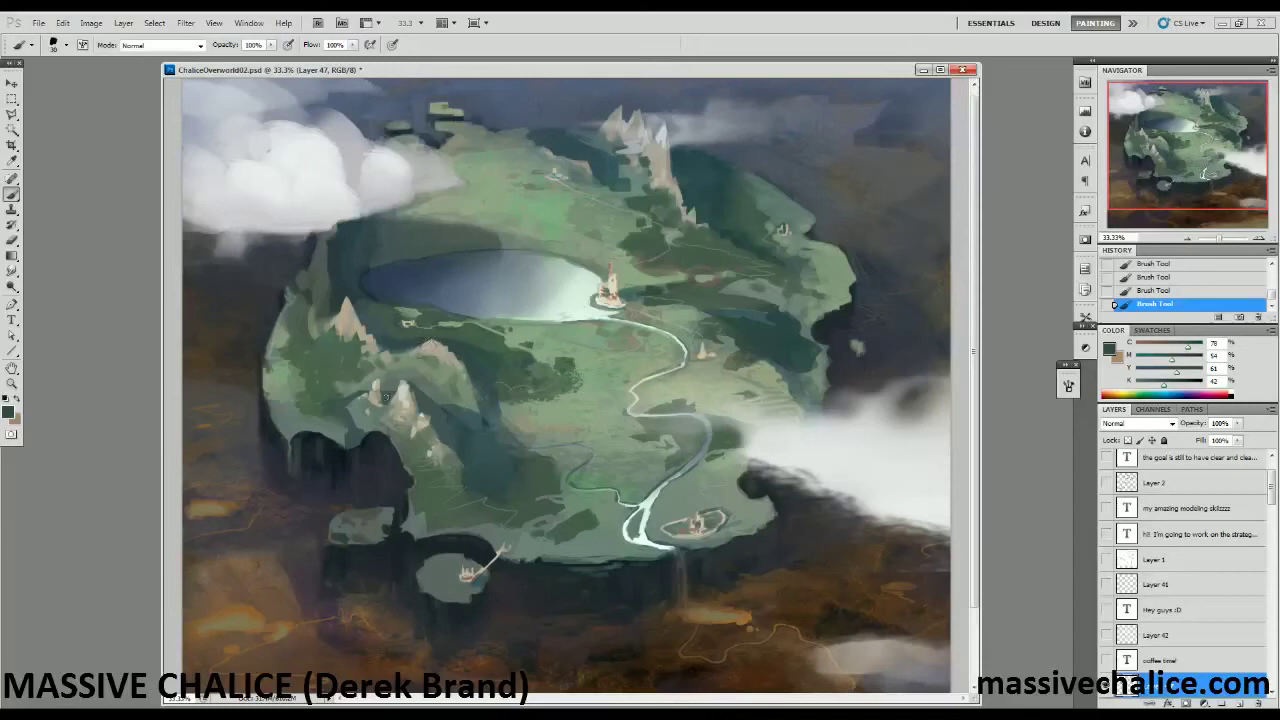
key(ctrl+d)
Outline the southwestern twin peaks with a polygonal selection and start repainting their rock faces with sampled light tones.
key(l)
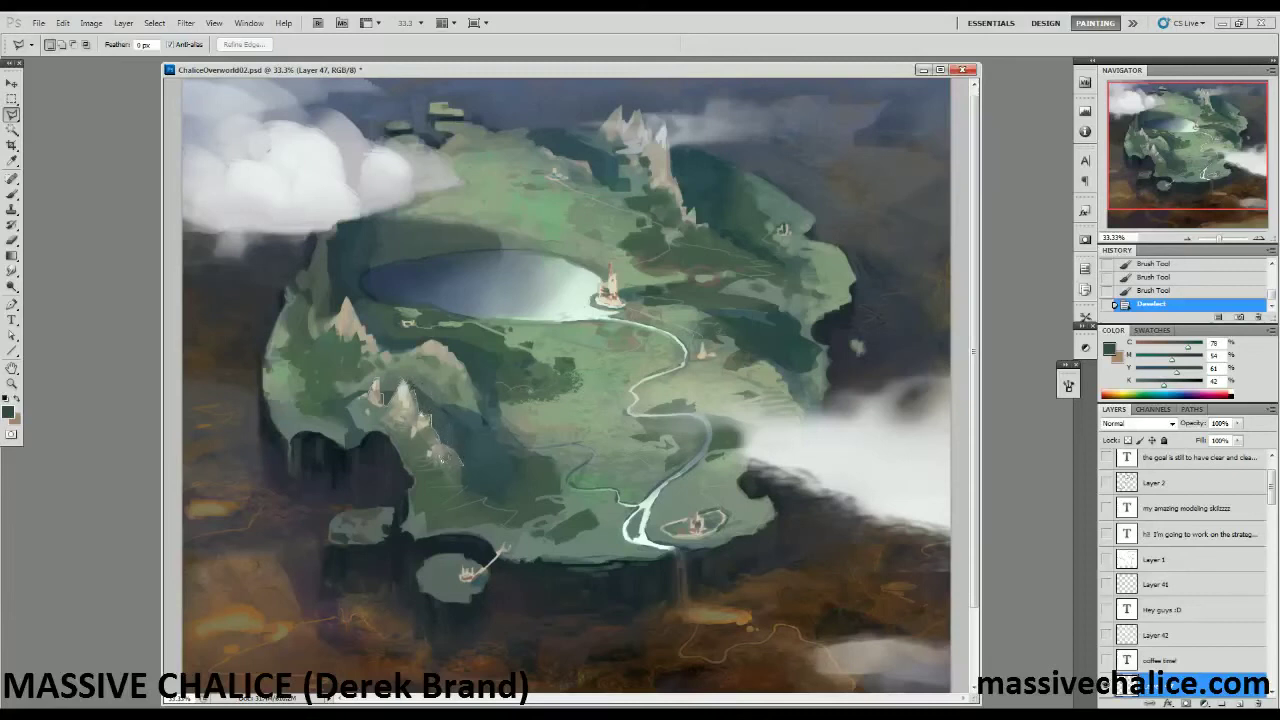
double_click(382, 397)
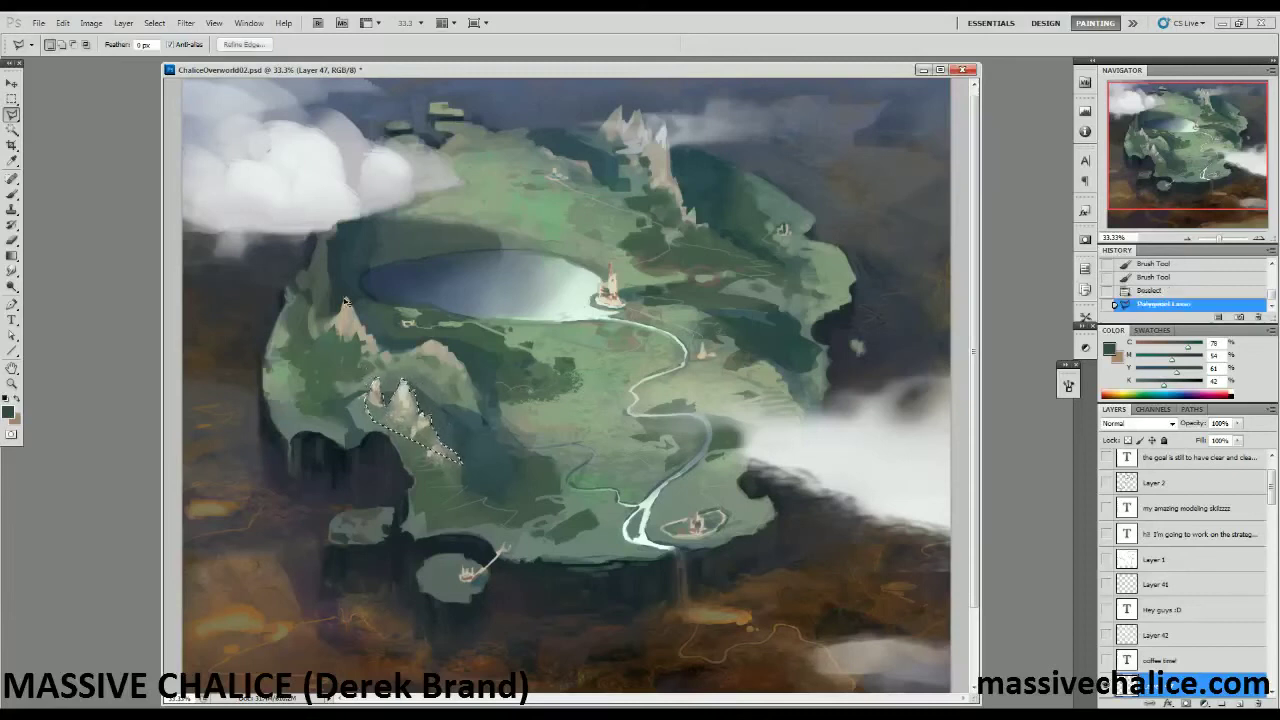
key(b)
alt+click(376, 377)
mouse_move(374, 386)
mouse_down()
mouse_move(380, 400)
mouse_move(402, 390)
mouse_up()
alt+click(377, 393)
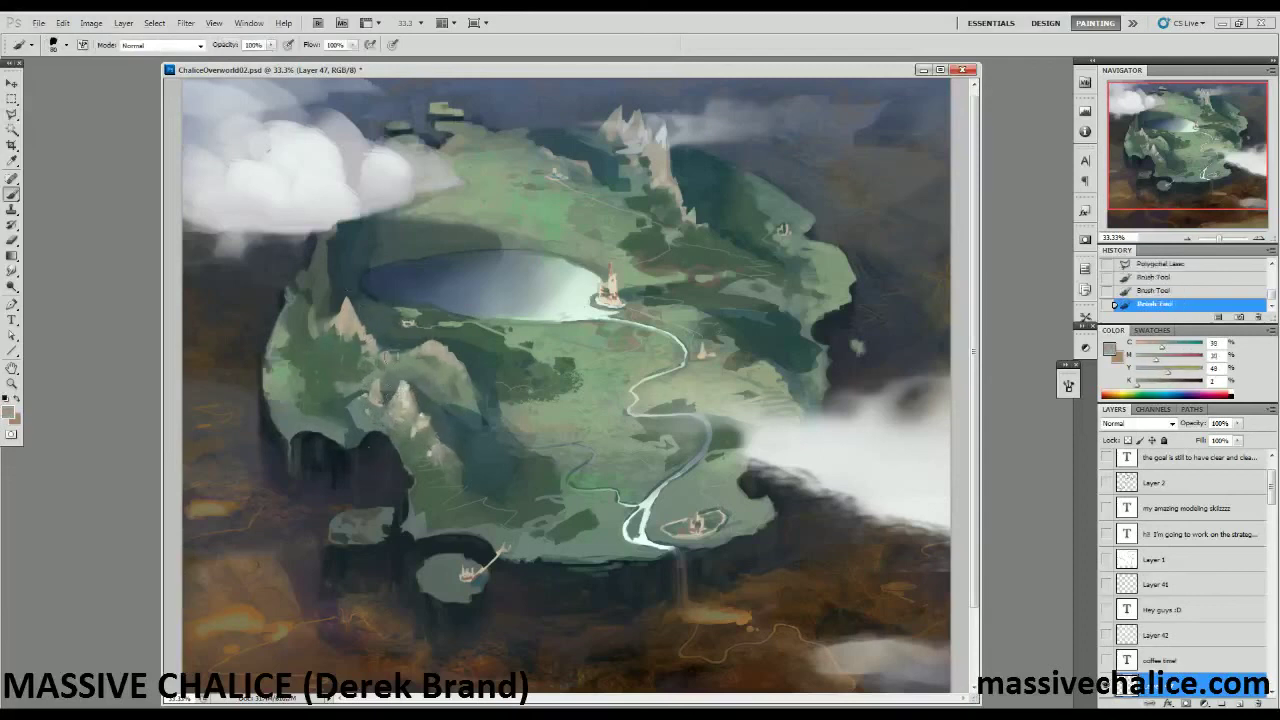
Refine the larger southwestern peak and its descending ridge with sampled tan, gray and green tones.
alt+click(404, 389)
alt+click(410, 400)
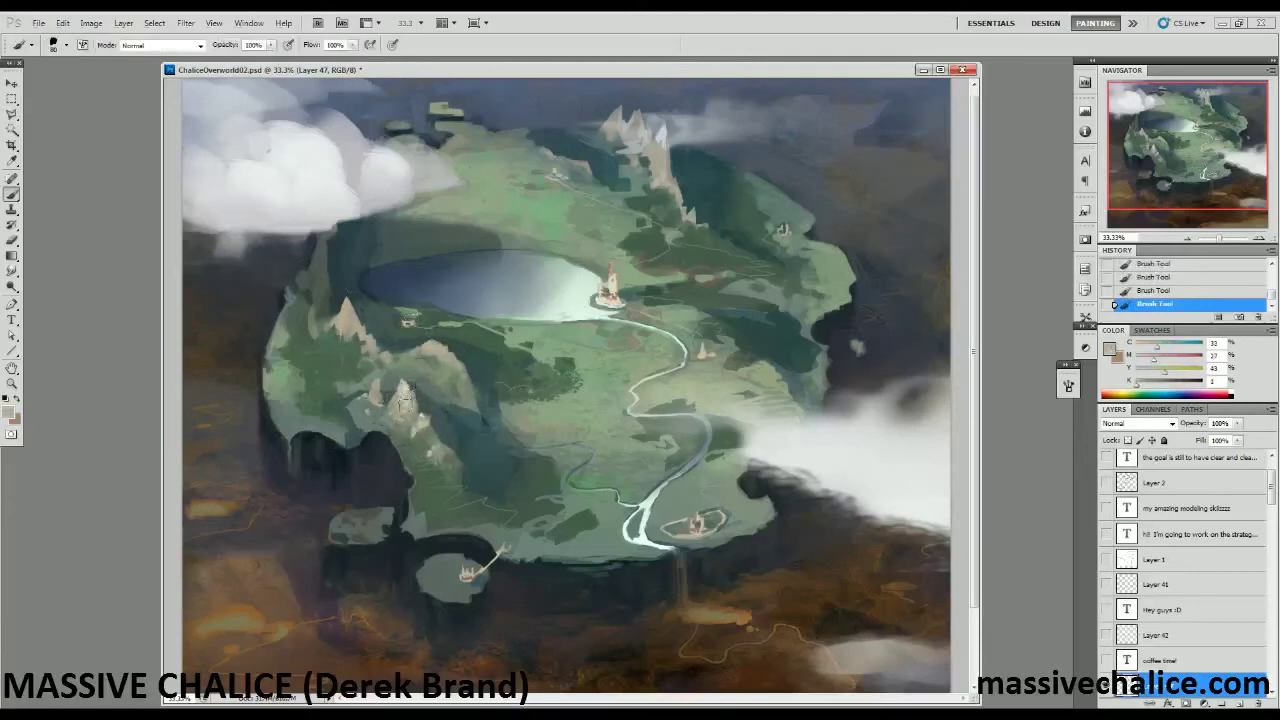
alt+click(418, 414)
alt+click(416, 413)
alt+click(414, 410)
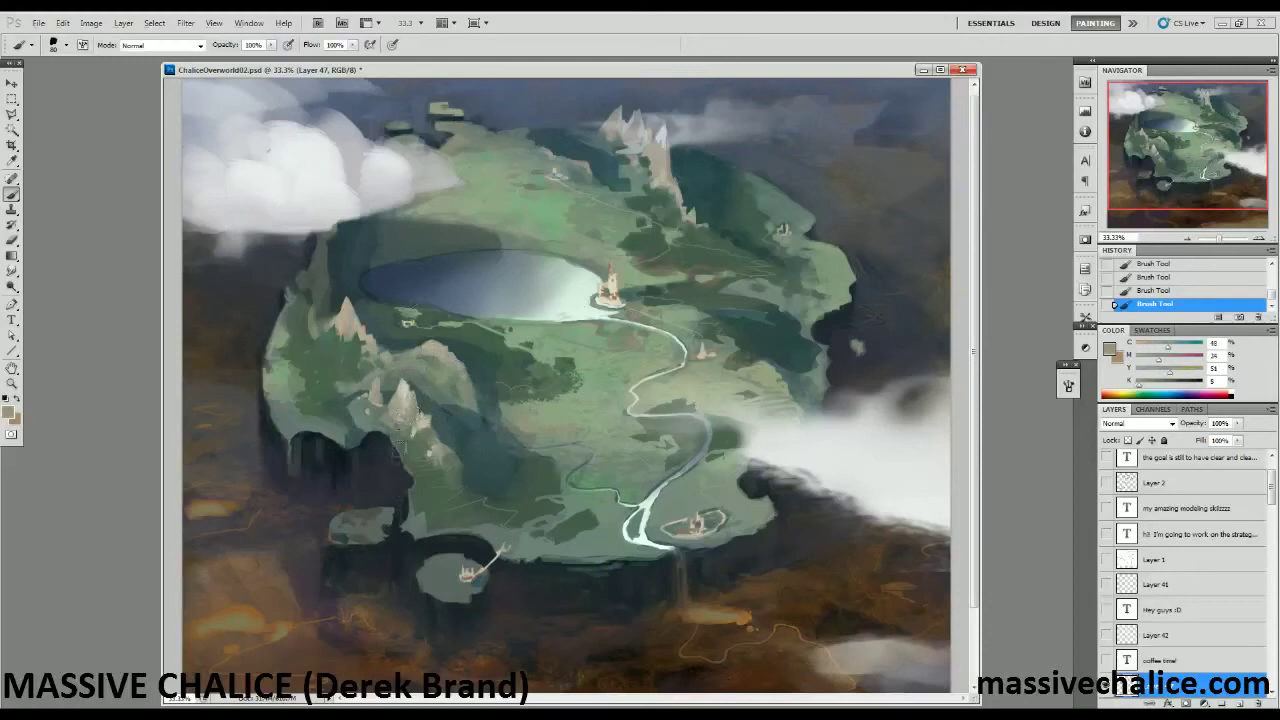
alt+click(430, 433)
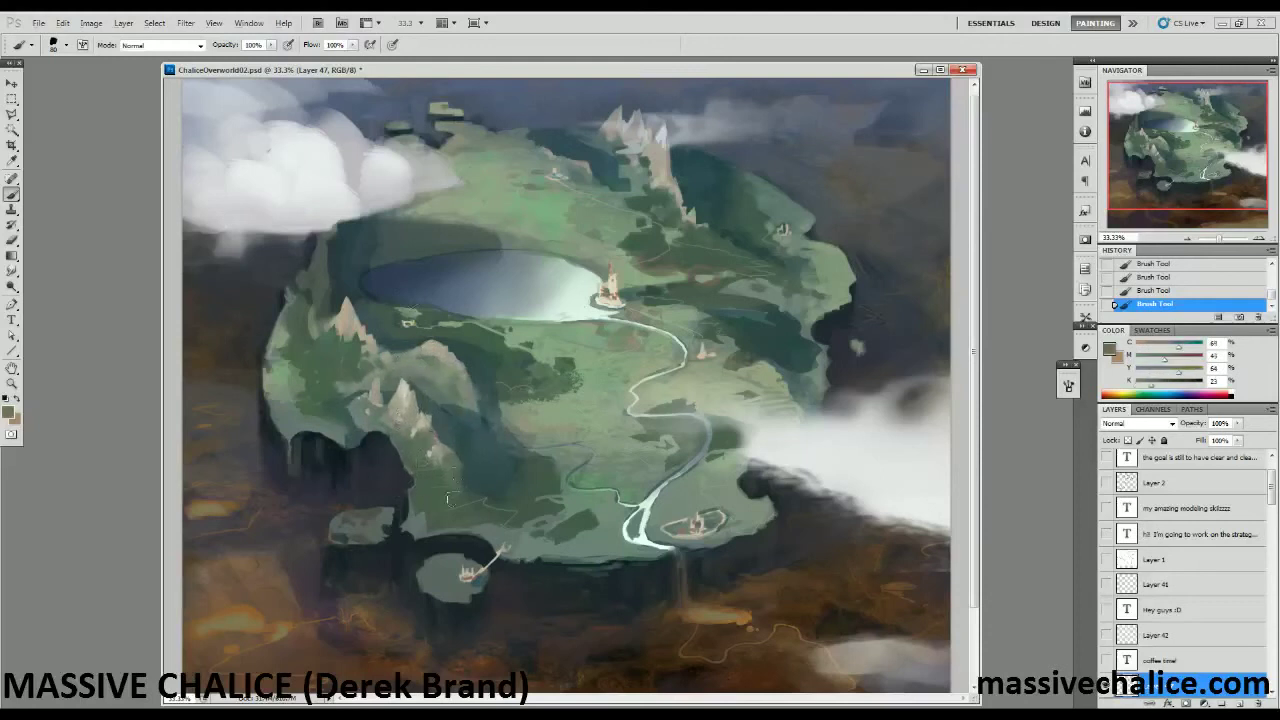
alt+click(430, 444)
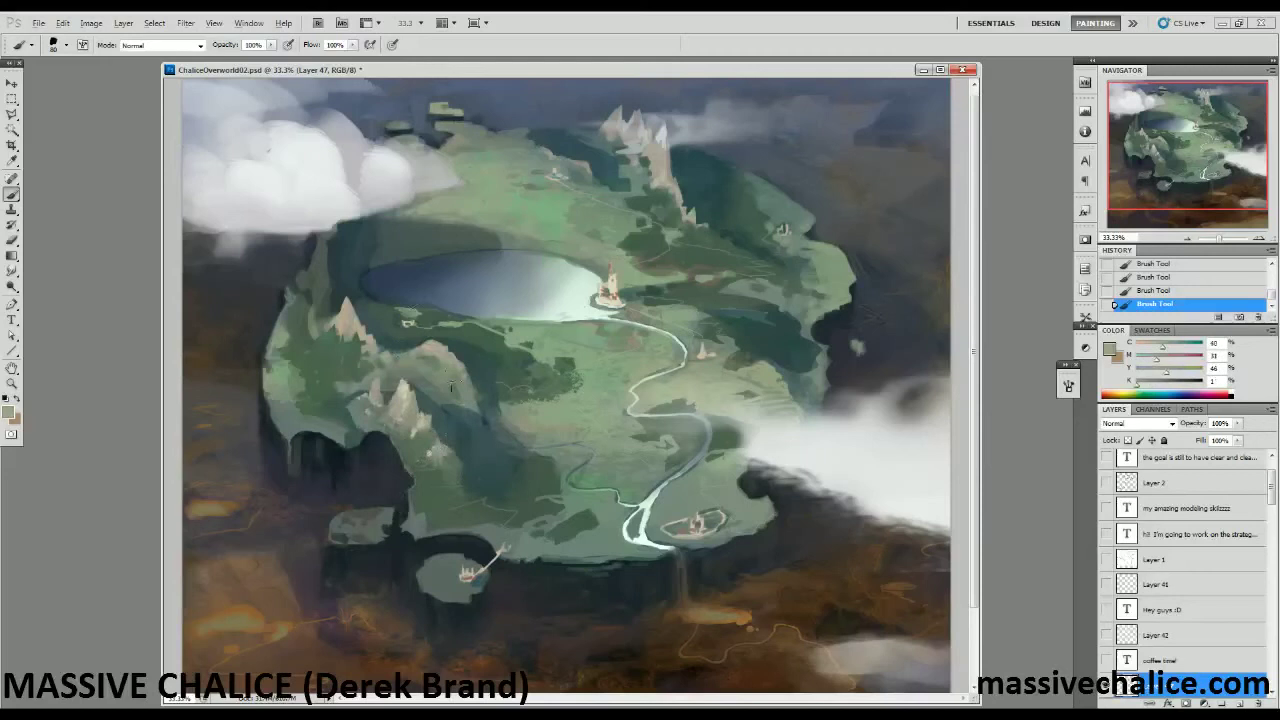
Refine the rocky outcrop low on the southwestern ridge with sampled green, pale tan and gray-brown tones.
alt+click(424, 433)
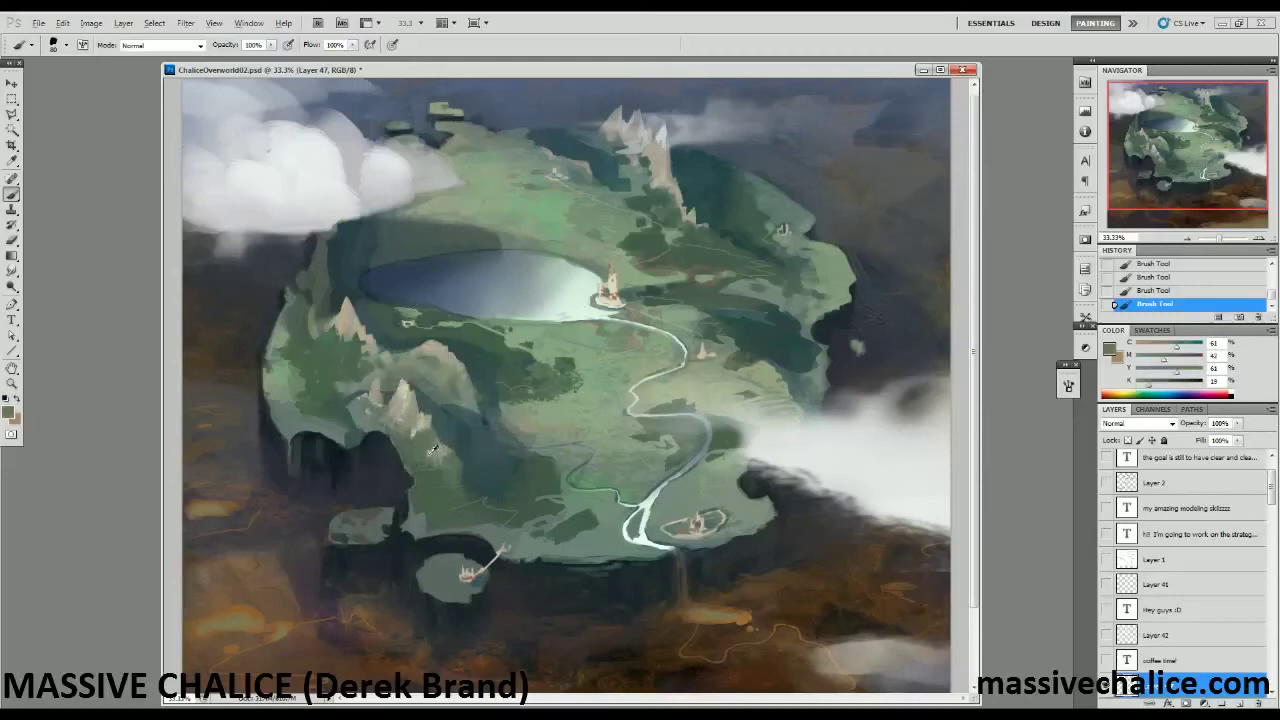
alt+click(435, 451)
drag(441, 449, 460, 462)
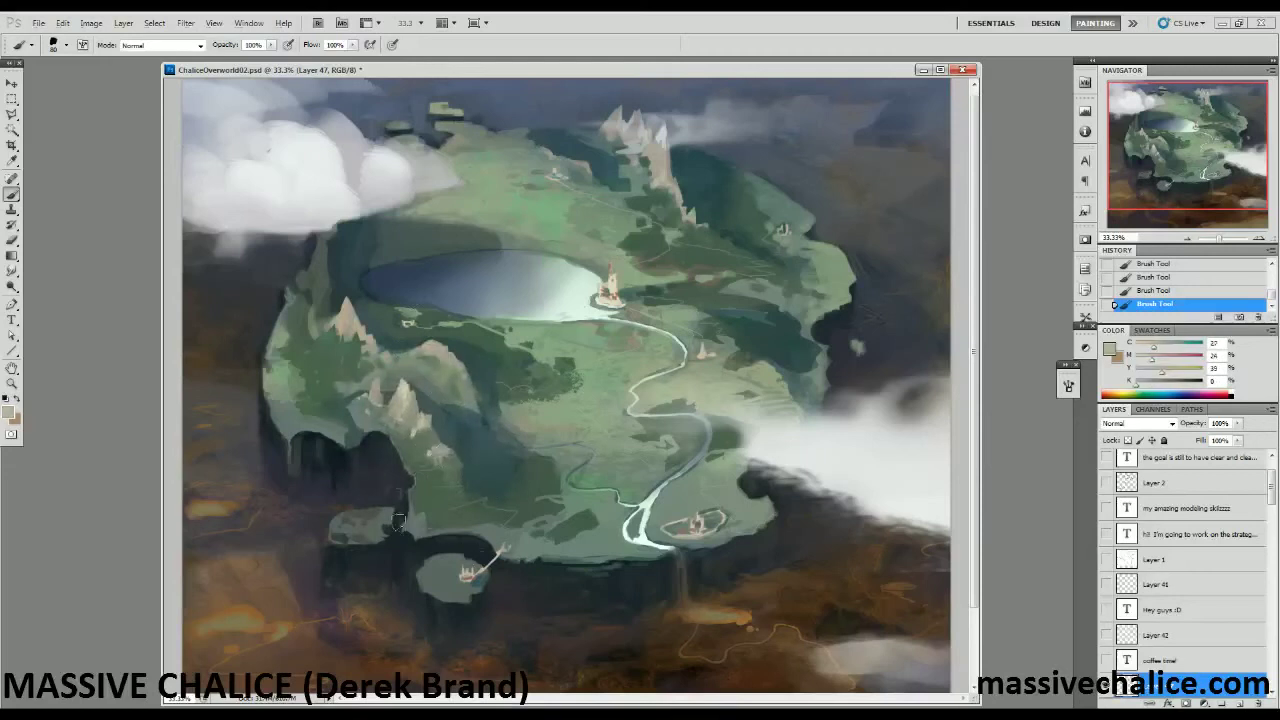
alt+click(446, 458)
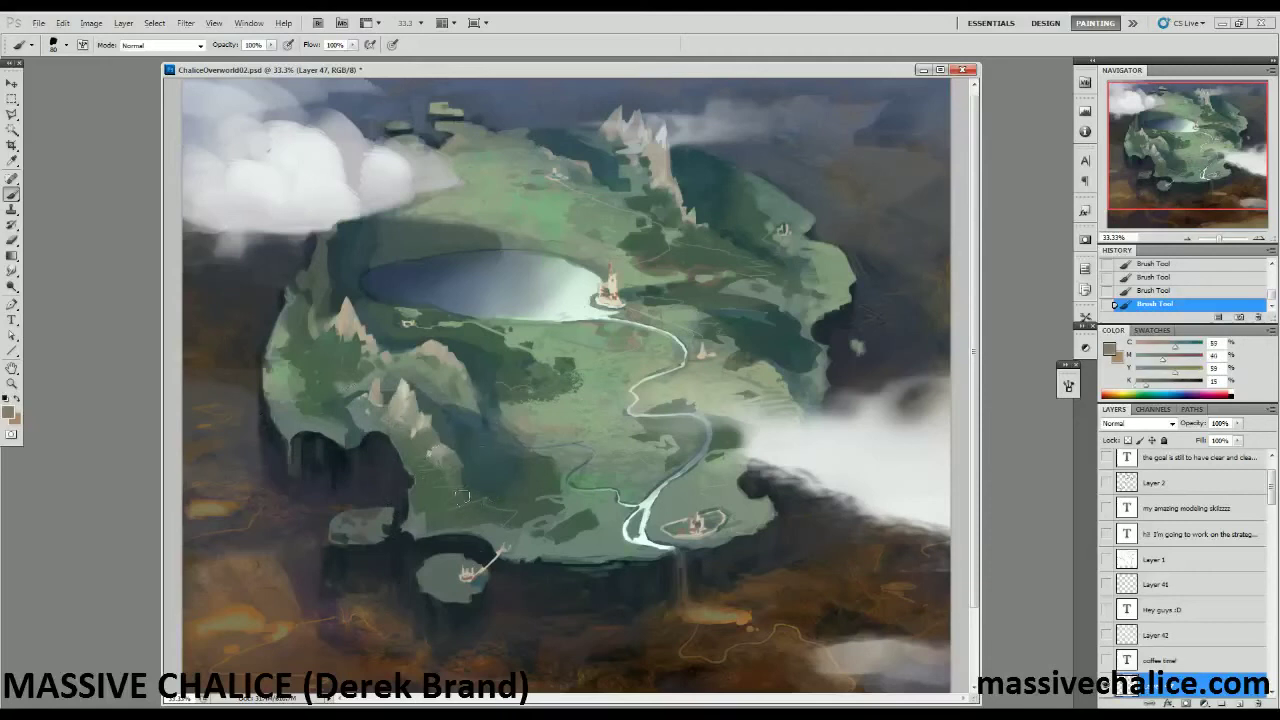
alt+click(446, 458)
Invert the twin-peaks selection and paint the slope behind the southwestern peaks with sampled dark green.
click(154, 22)
click(165, 76)
click(410, 380)
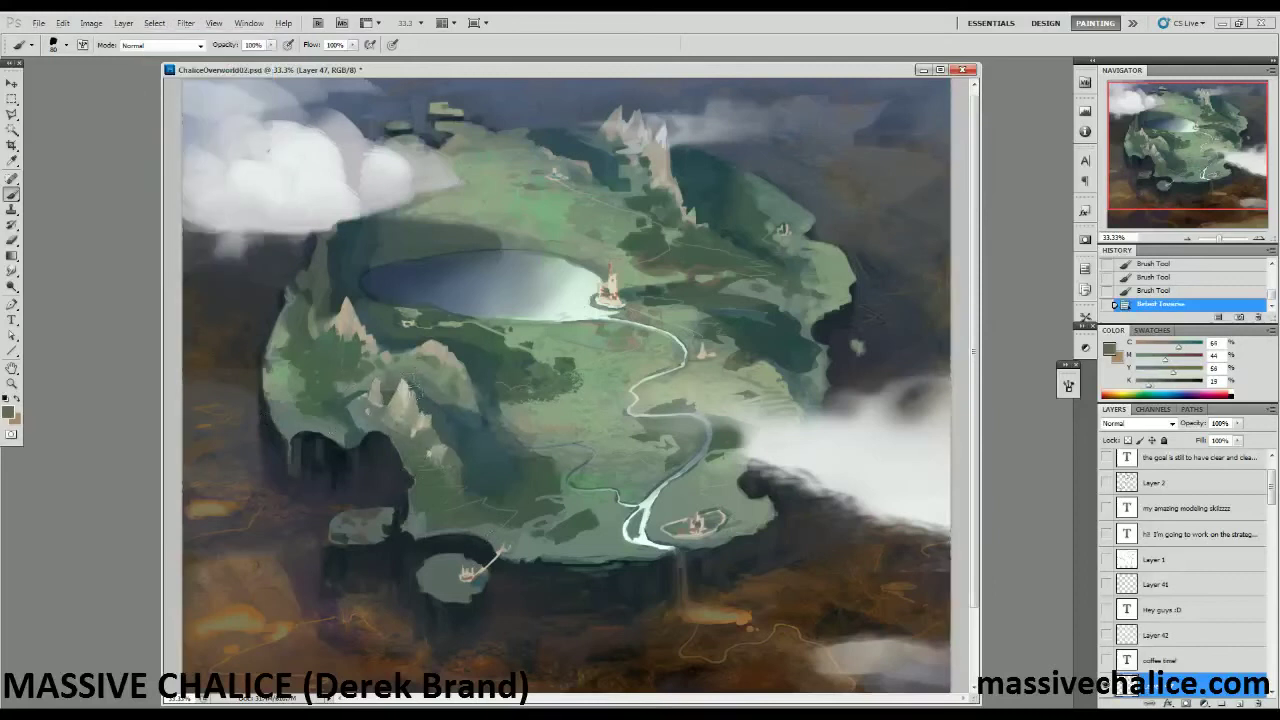
click(408, 388)
click(452, 410)
alt+click(432, 400)
click(440, 420)
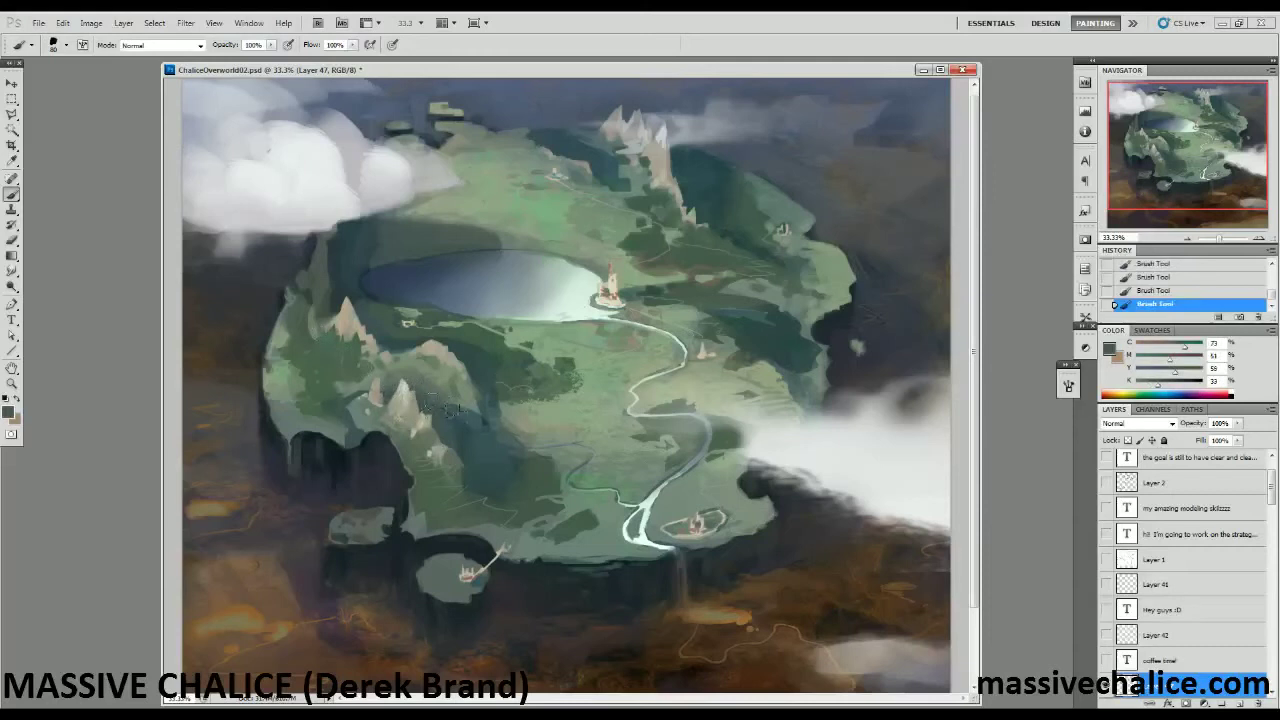
Deepen the shaded valley east of the southwestern peaks with sampled dark blue-green tones.
alt+click(431, 389)
alt+click(454, 420)
alt+click(487, 423)
drag(462, 432, 455, 438)
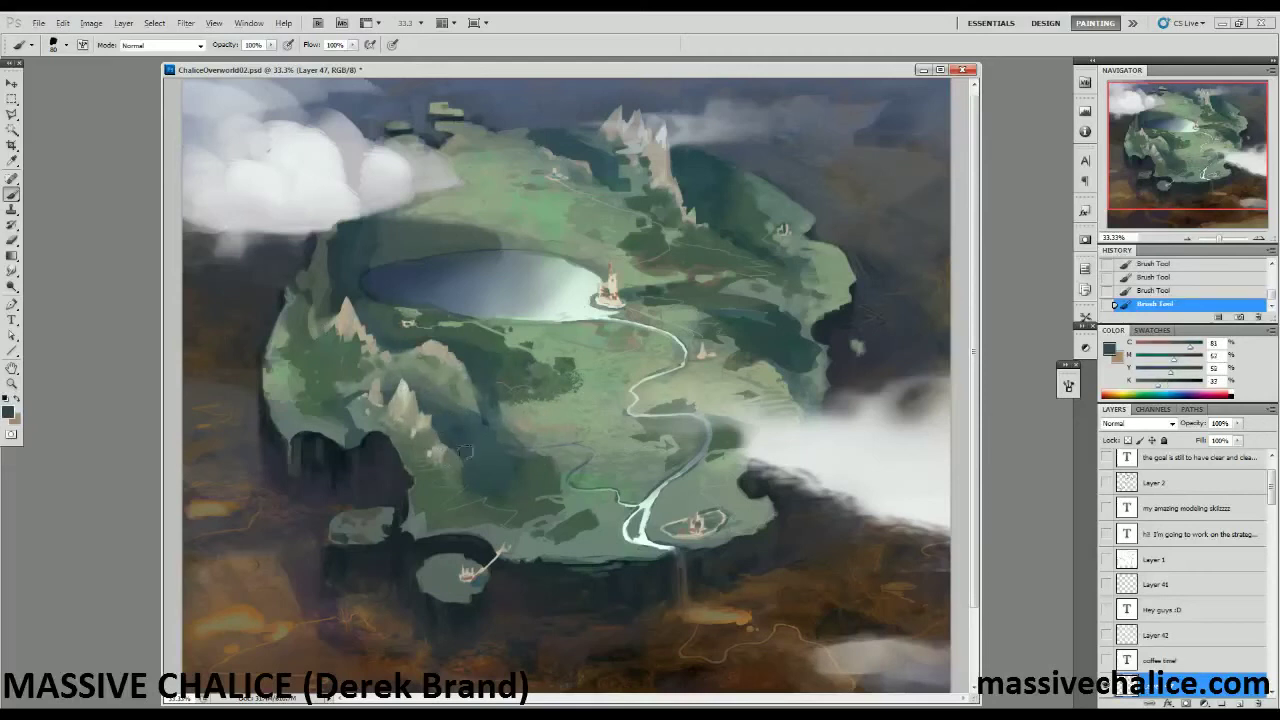
Touch up the hillside around the smaller southwestern peak and the nearby cliff edge with sampled grayish and dark greens.
alt+click(390, 382)
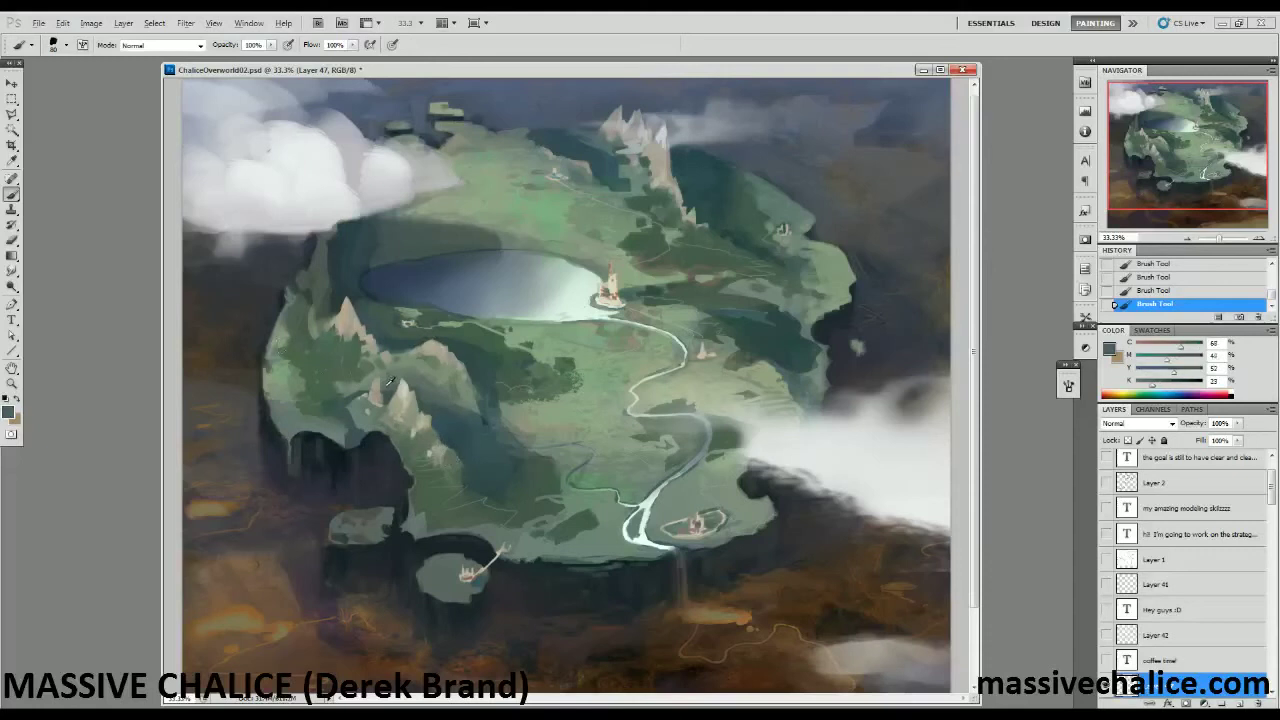
alt+click(410, 371)
alt+click(339, 406)
alt+click(335, 399)
alt+click(320, 411)
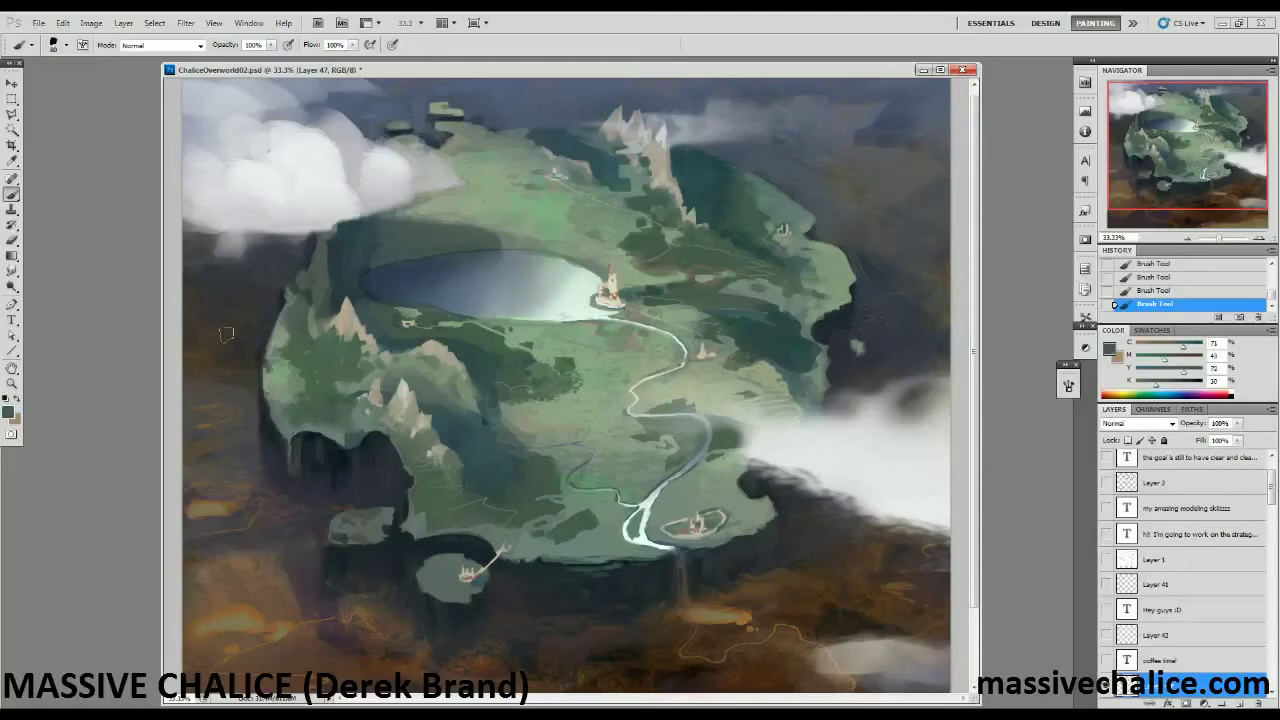
alt+click(350, 430)
Review the whole island composition and examine its southern coastline up close.
key(z)
alt+click(430, 600)
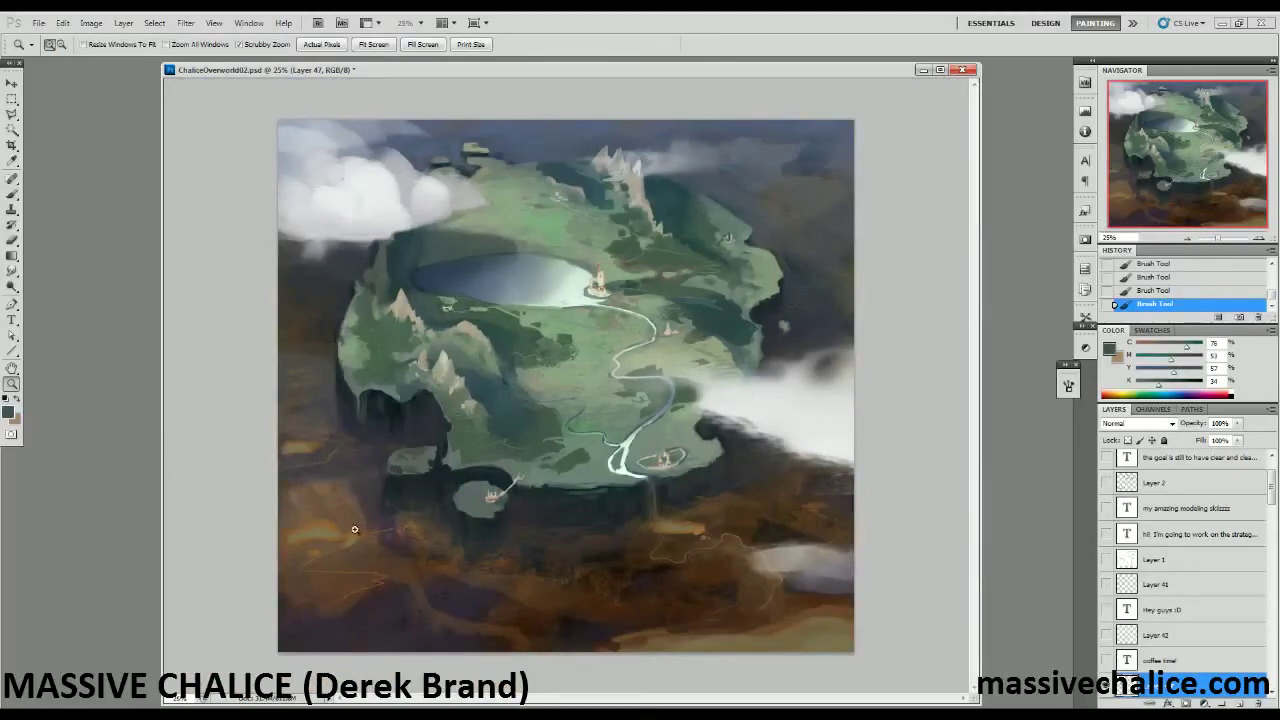
click(324, 388)
alt+click(252, 346)
click(658, 492)
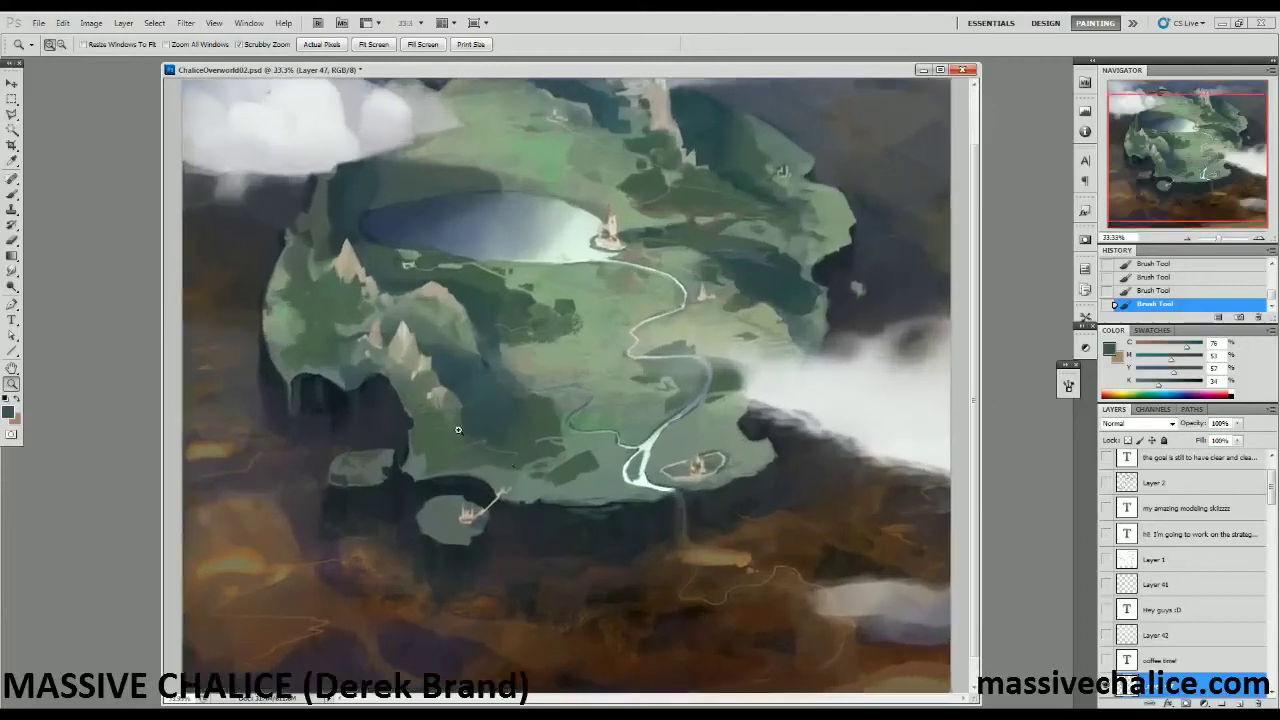
drag(261, 460, 288, 563)
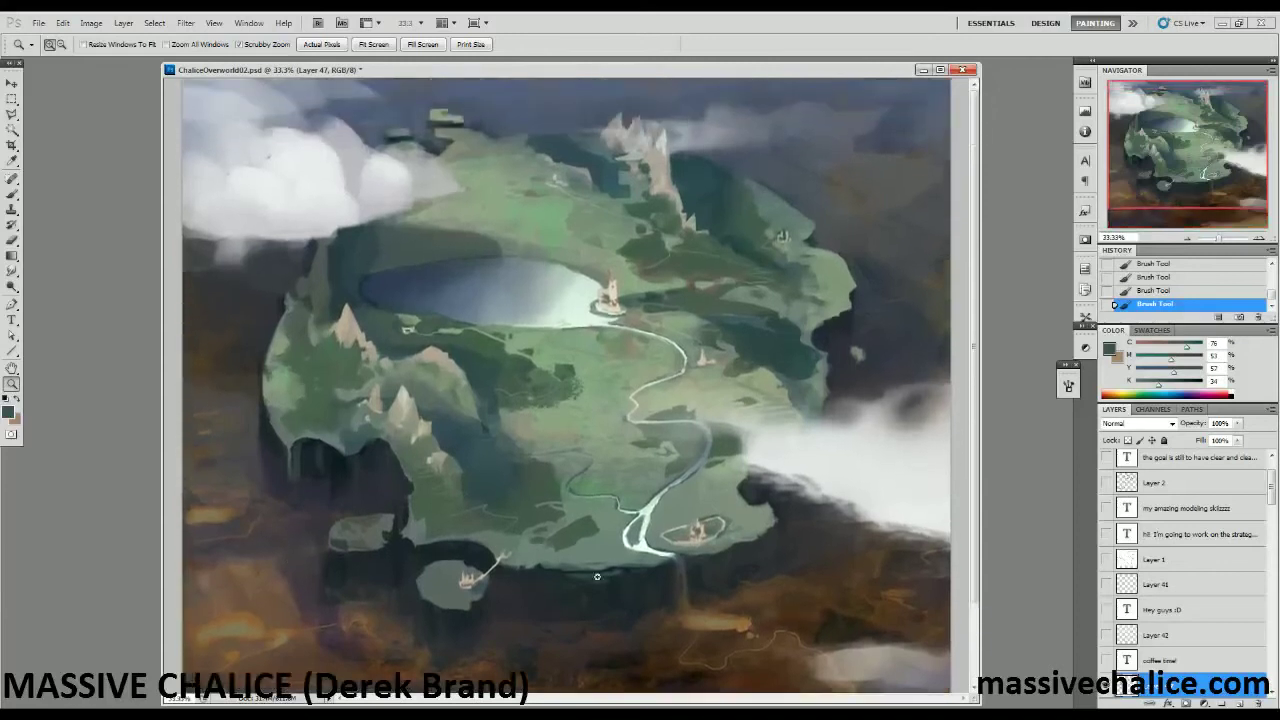
click(604, 563)
drag(604, 584, 645, 559)
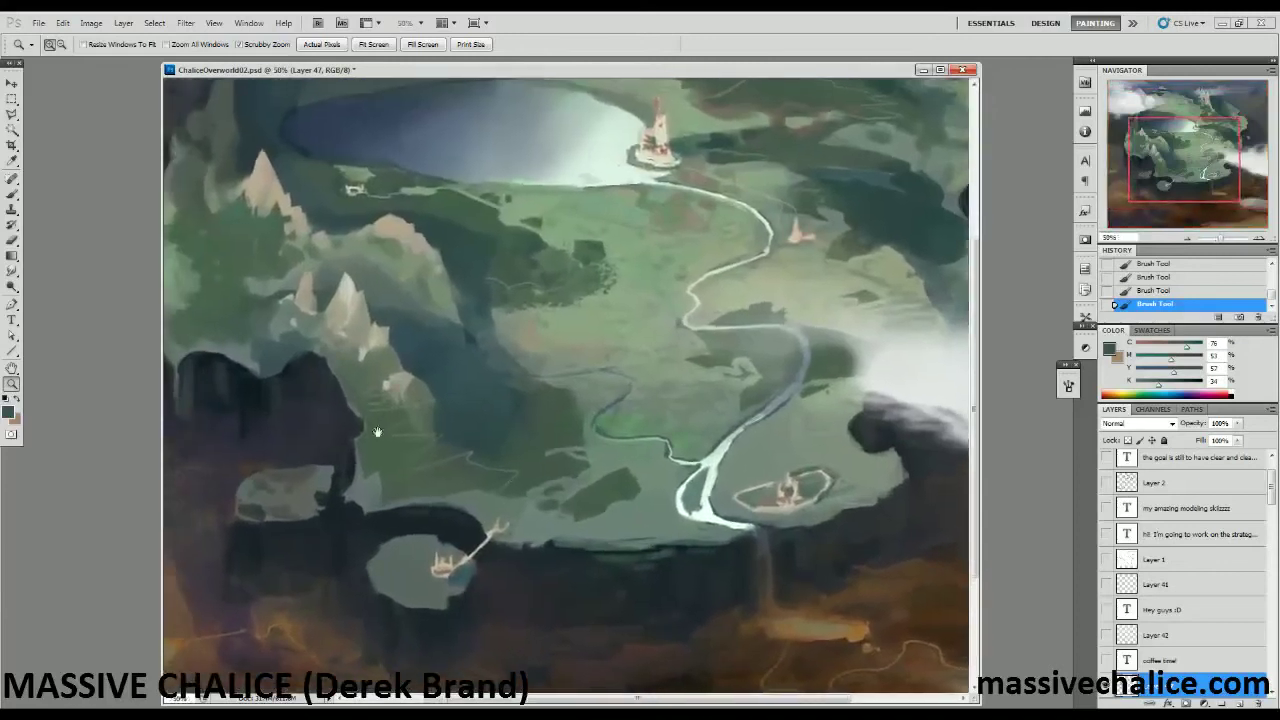
Outline the cliff below the southern coast with a polygonal selection, hide its edges and paint it with sampled near-black green using a larger brush.
key(l)
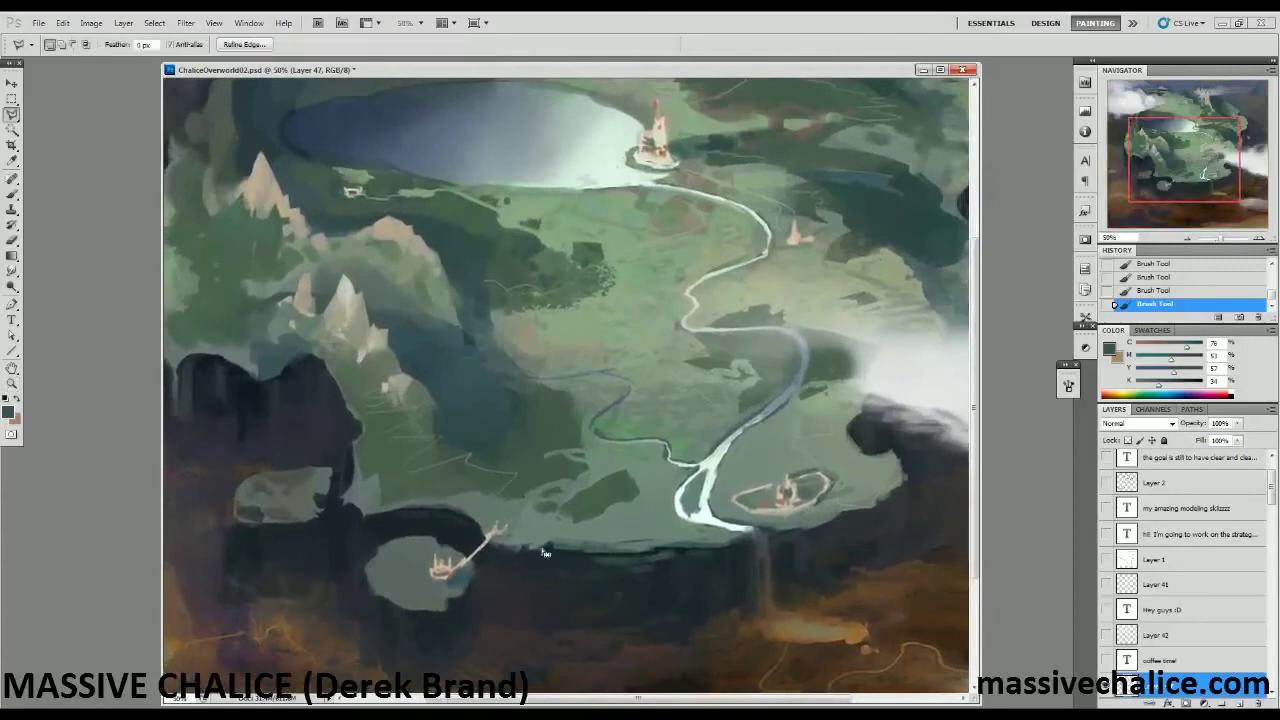
click(552, 559)
mouse_move(584, 546)
mouse_down()
mouse_move(748, 533)
mouse_move(712, 563)
mouse_move(653, 566)
mouse_move(716, 546)
mouse_move(688, 546)
mouse_move(710, 545)
mouse_move(636, 587)
mouse_move(585, 586)
mouse_move(507, 553)
mouse_move(548, 546)
mouse_up()
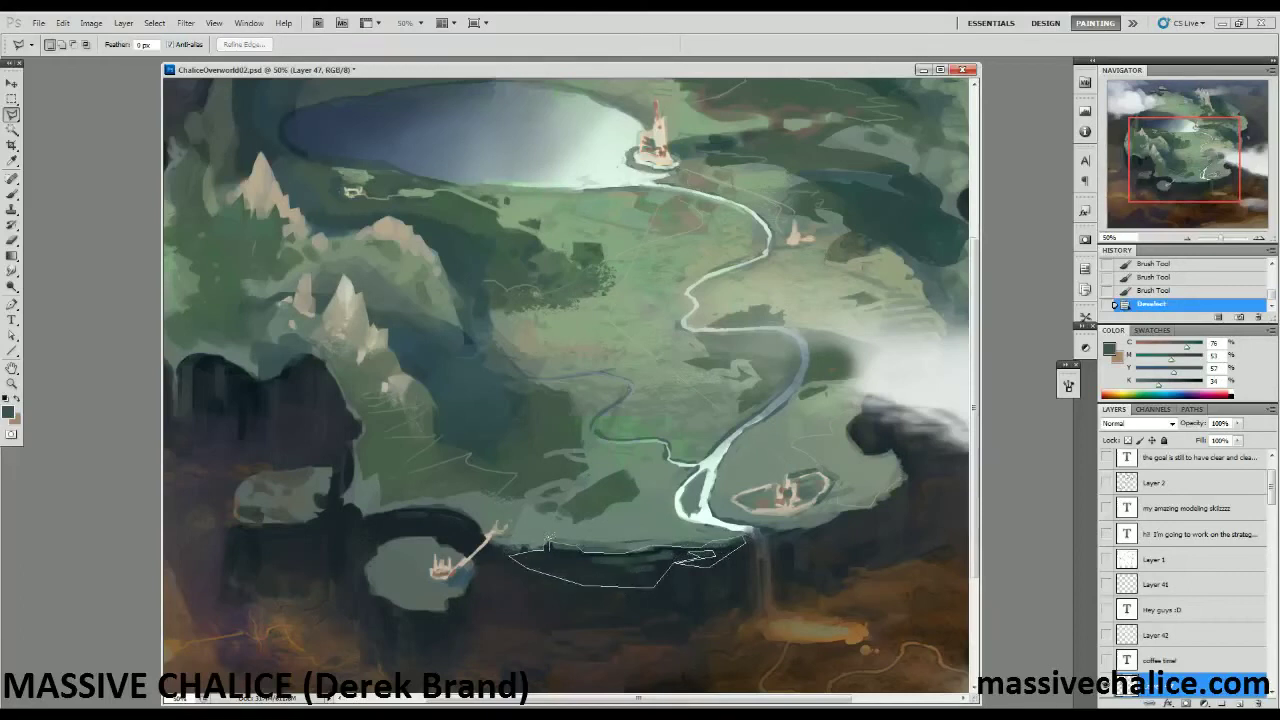
click(547, 546)
key(ctrl+h)
key(b)
alt+click(500, 551)
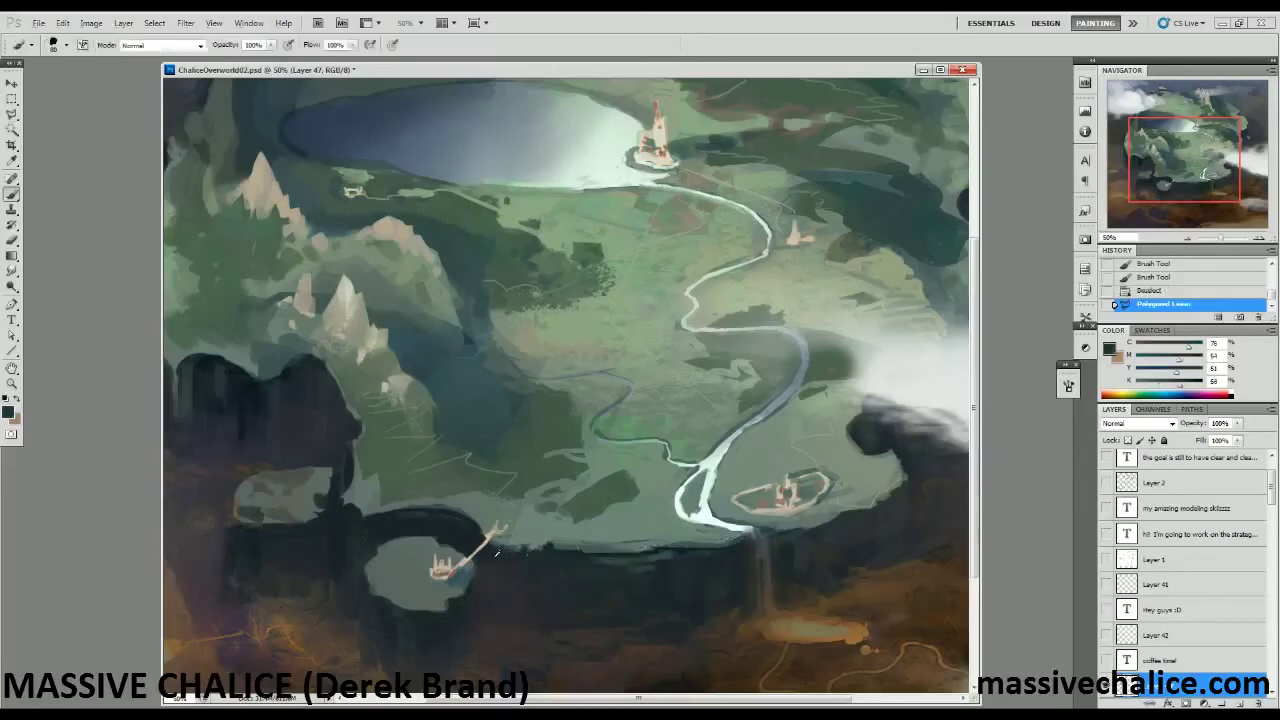
key(bracketright)
key(bracketright)
key(bracketright)
mouse_move(622, 600)
mouse_down()
mouse_move(684, 586)
mouse_move(626, 559)
mouse_move(724, 554)
mouse_move(716, 620)
mouse_move(656, 557)
mouse_move(755, 549)
mouse_move(724, 584)
mouse_up()
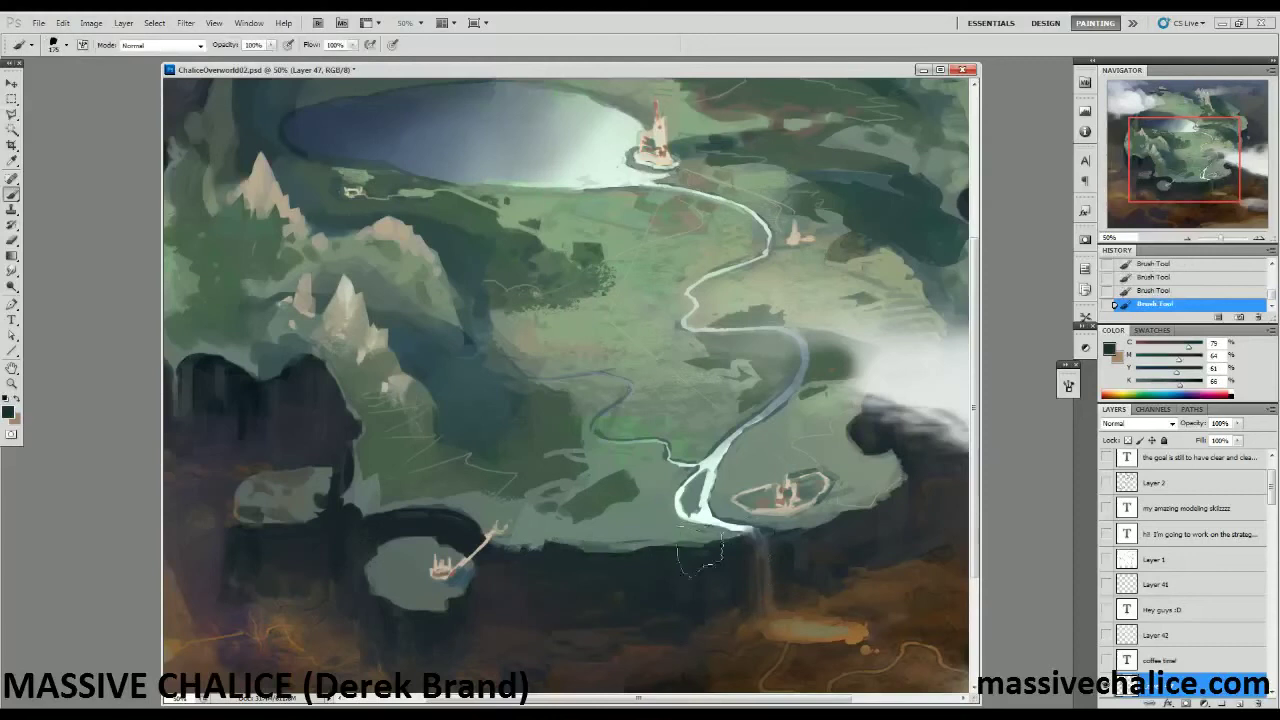
Select the dark cove between the southwestern coast and the round castle islet, paint it with sampled colors and deselect.
key(z)
drag(518, 561, 214, 610)
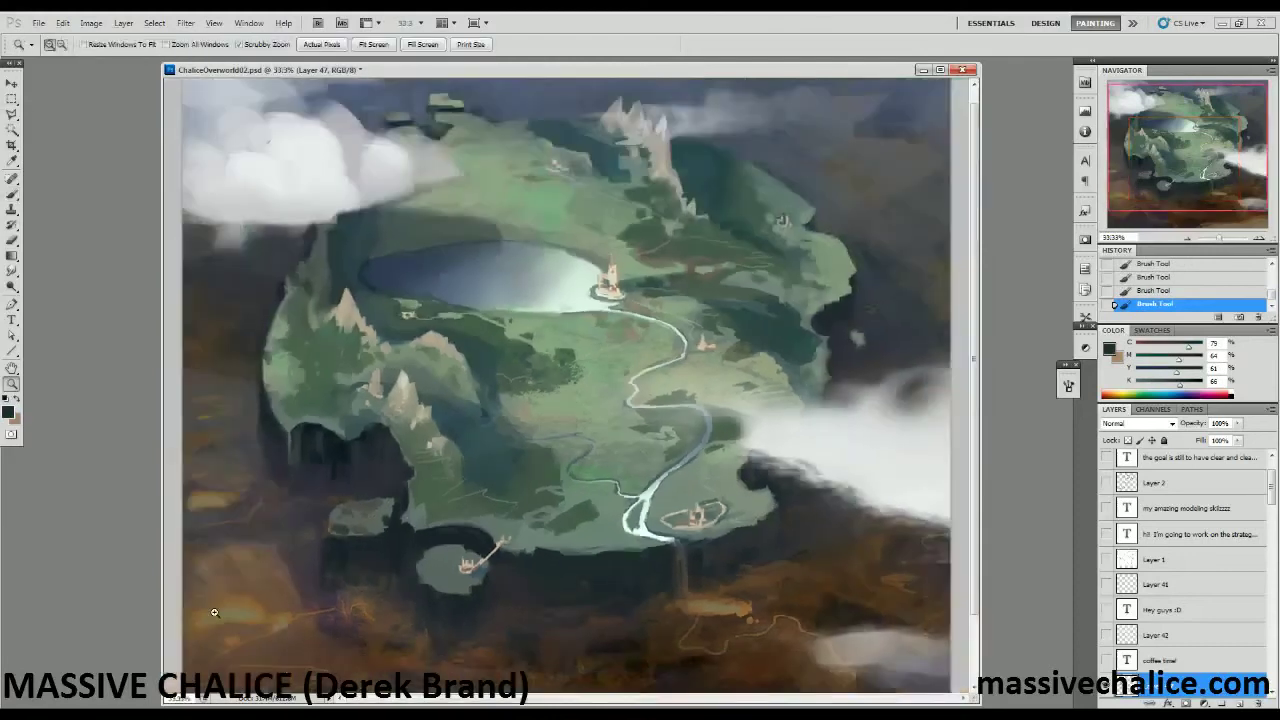
click(357, 560)
mouse_move(426, 496)
mouse_down()
mouse_move(484, 470)
mouse_move(592, 481)
mouse_up()
key(l)
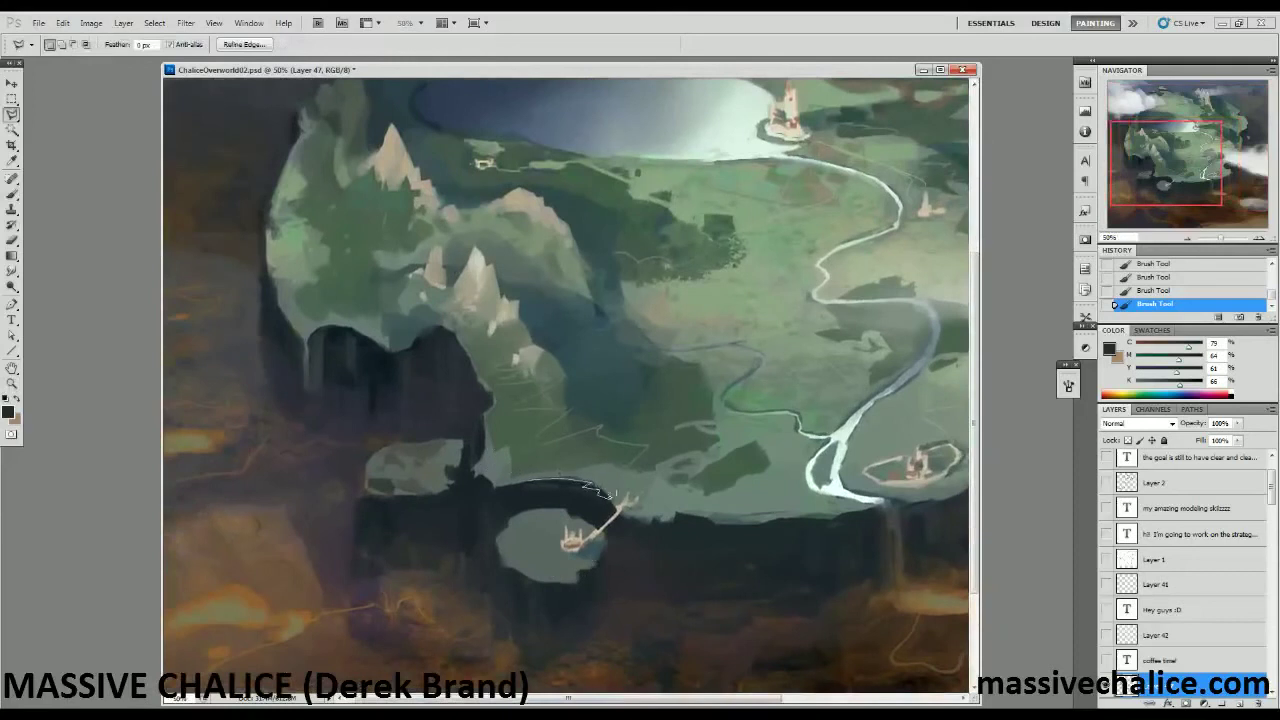
drag(625, 497, 590, 464)
drag(505, 474, 508, 483)
key(ctrl+h)
key(b)
alt+click(502, 456)
mouse_move(563, 514)
mouse_down()
mouse_move(518, 476)
mouse_move(518, 448)
mouse_move(616, 506)
mouse_up()
alt+click(606, 474)
key(])
alt+click(530, 455)
key(ctrl+d)
Paint the coast edge west of the cove with sampled gray-green using a smaller brush.
alt+click(530, 455)
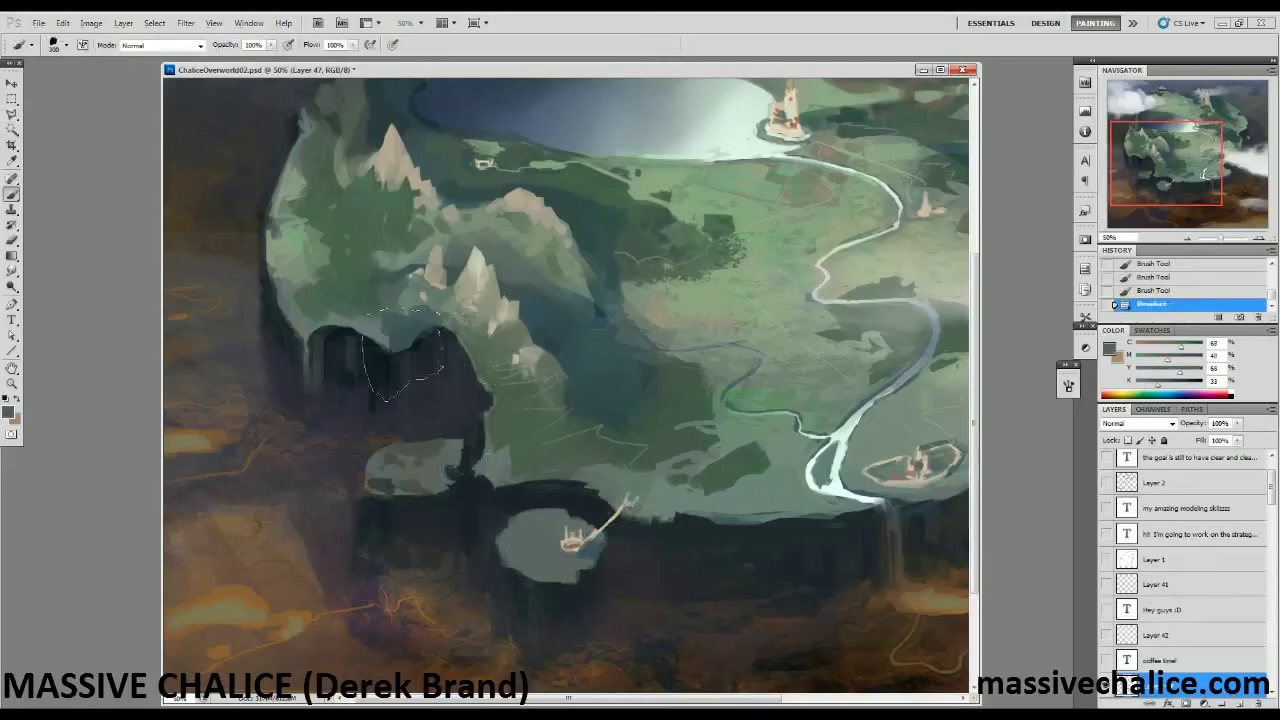
key([)
key([)
key([)
key([)
key([)
key([)
drag(498, 436, 490, 466)
Outline a jagged cliff overhang below the southwestern peaks with a polygonal selection and paint it gray-green.
key(l)
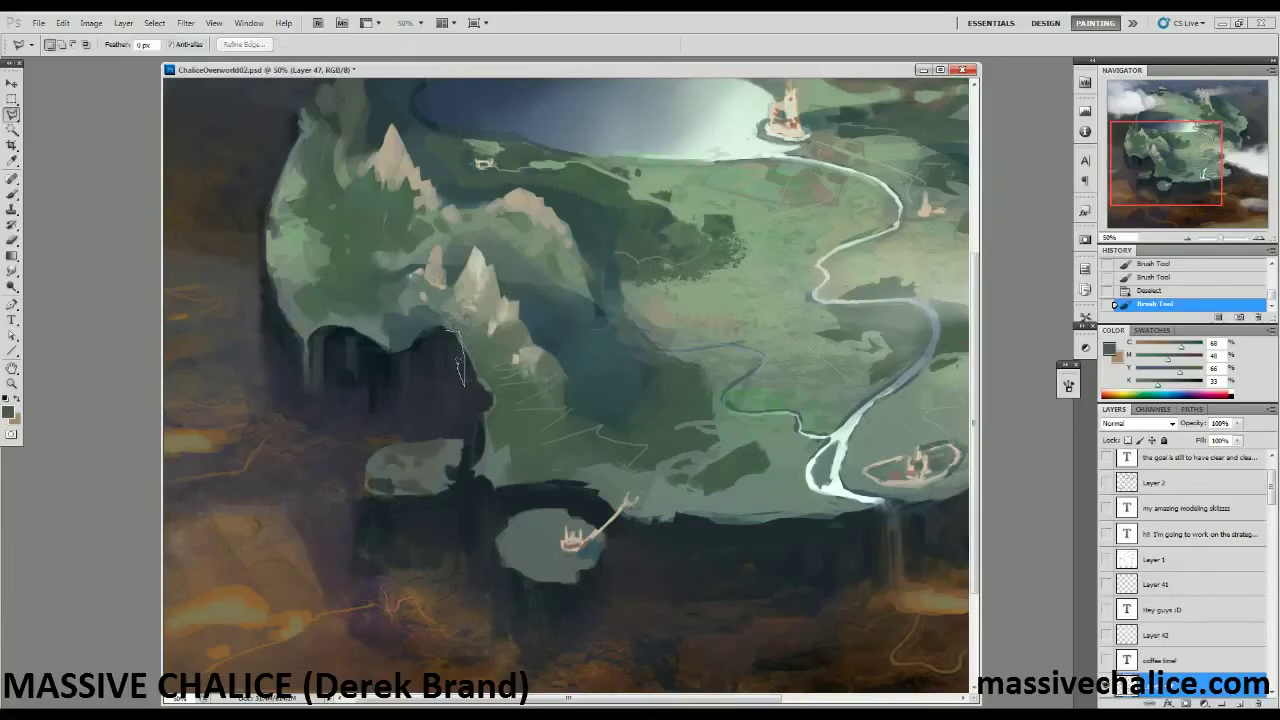
double_click(452, 345)
key(b)
drag(445, 341, 448, 383)
key(bracketright)
key(bracketright)
drag(443, 442, 440, 455)
drag(440, 450, 438, 472)
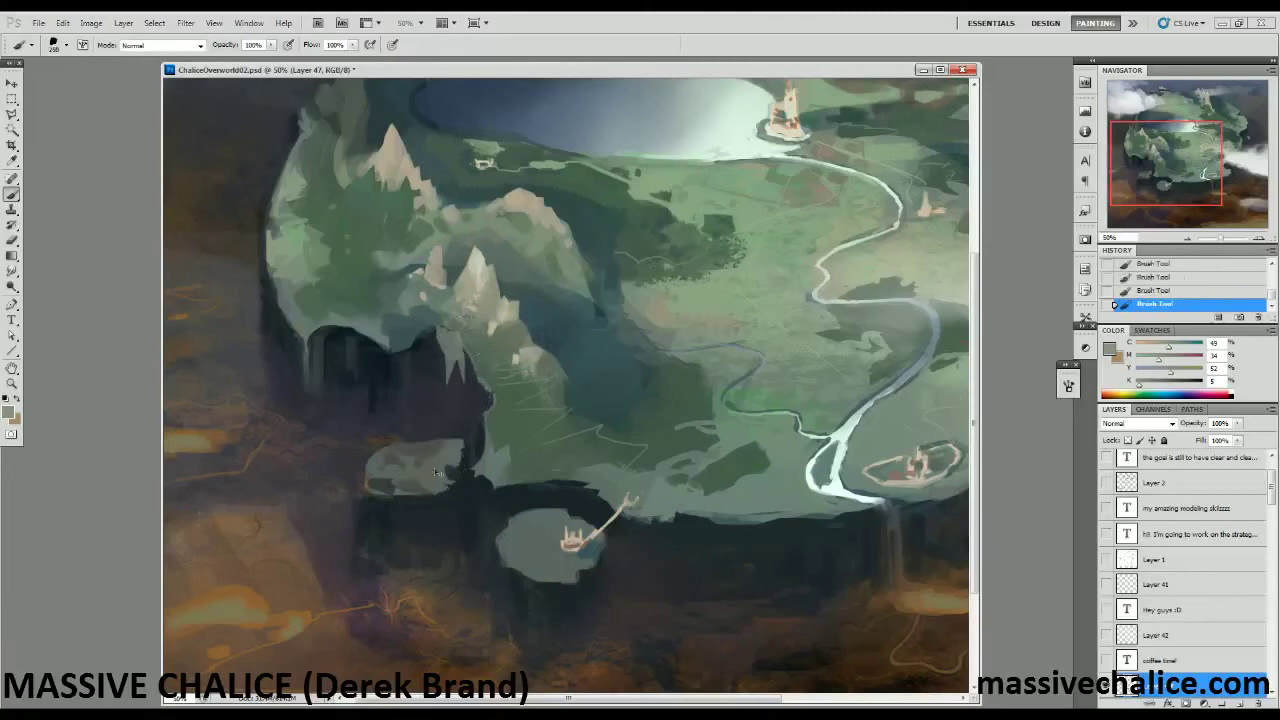
Deselect and erase parts of the new overhang to blend it into the dark cliff.
key(ctrl+d)
key(e)
mouse_move(429, 406)
mouse_down()
mouse_move(424, 372)
mouse_move(439, 357)
mouse_move(456, 425)
mouse_move(449, 369)
mouse_move(456, 414)
mouse_move(431, 347)
mouse_move(419, 369)
mouse_move(427, 334)
mouse_up()
drag(460, 377, 471, 404)
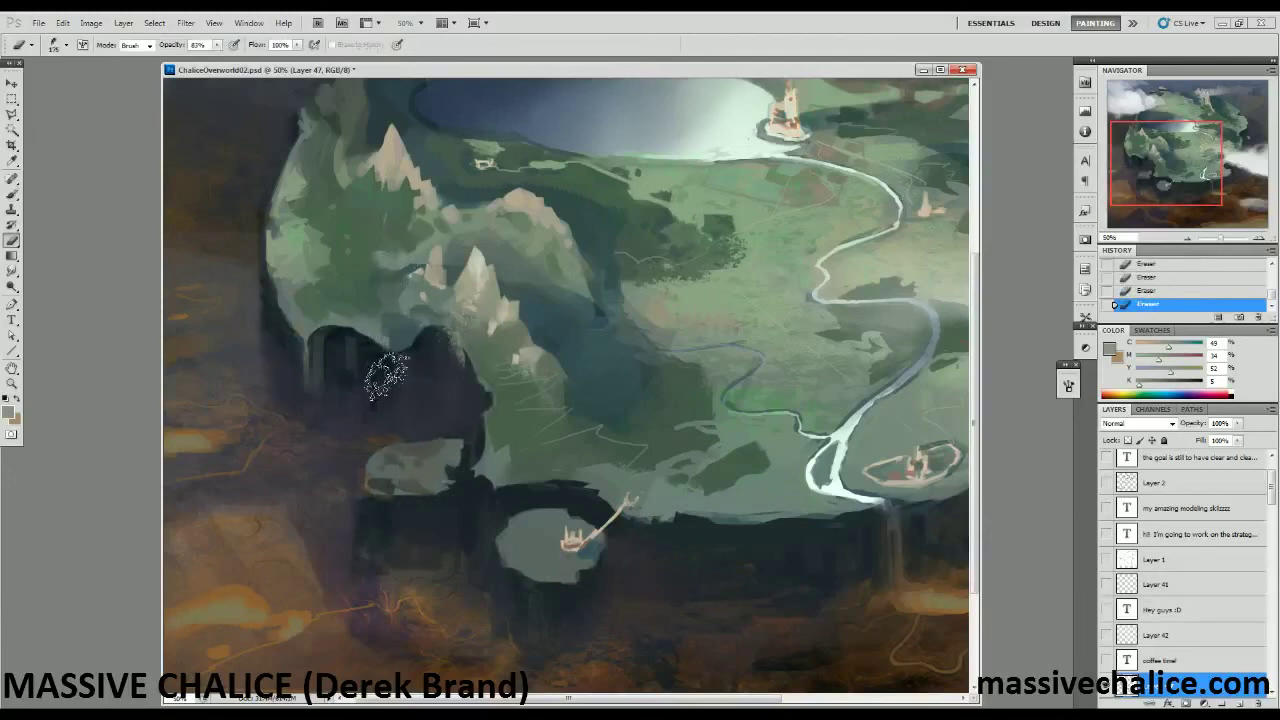
Select a jagged strip under the western cliff edge, paint hanging rock in sampled green and soften it with the Eraser.
key(l)
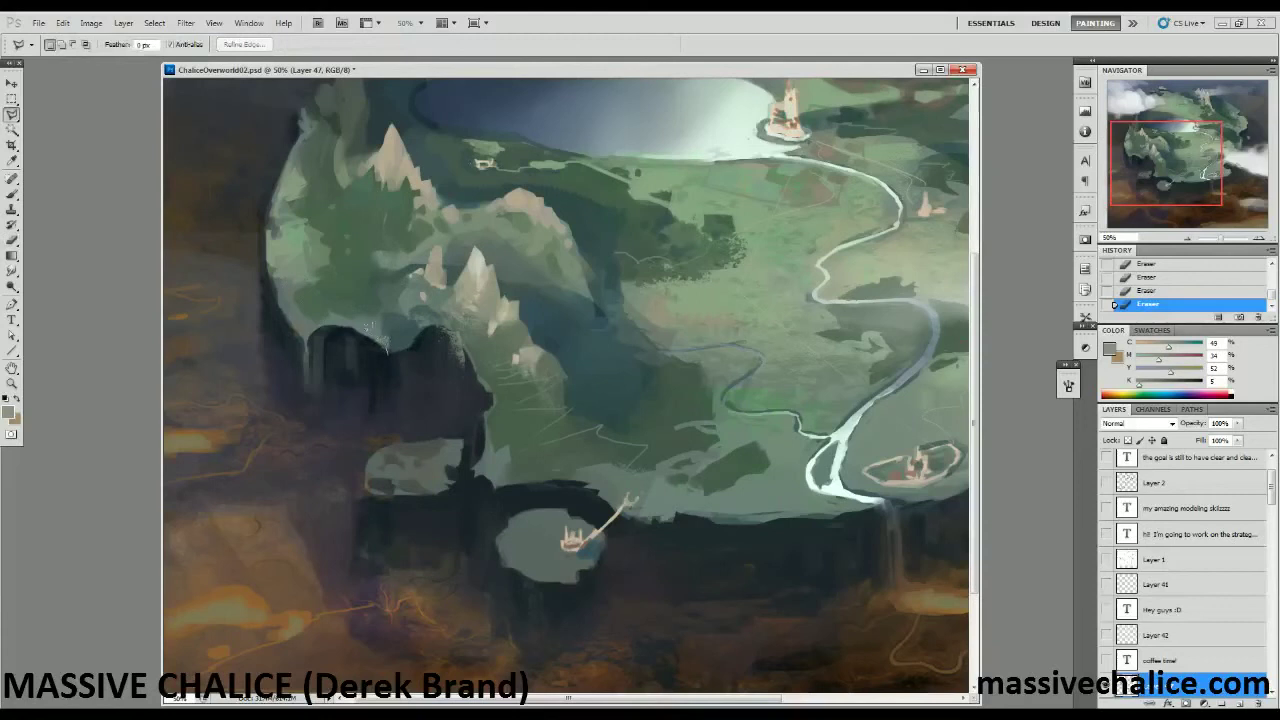
mouse_move(308, 330)
mouse_down()
mouse_move(357, 339)
mouse_move(360, 423)
mouse_move(364, 400)
mouse_move(384, 413)
mouse_move(387, 352)
mouse_up()
click(388, 355)
key(ctrl+h)
key(b)
alt+click(340, 308)
mouse_move(362, 342)
mouse_down()
mouse_move(365, 418)
mouse_move(365, 348)
mouse_move(385, 398)
mouse_move(365, 383)
mouse_move(351, 393)
mouse_move(358, 373)
mouse_move(353, 386)
mouse_move(346, 366)
mouse_move(376, 421)
mouse_move(365, 488)
mouse_move(354, 396)
mouse_move(348, 446)
mouse_move(334, 378)
mouse_move(343, 350)
mouse_move(300, 328)
mouse_move(321, 348)
mouse_move(393, 355)
mouse_move(388, 388)
mouse_move(393, 355)
mouse_move(407, 411)
mouse_up()
key(e)
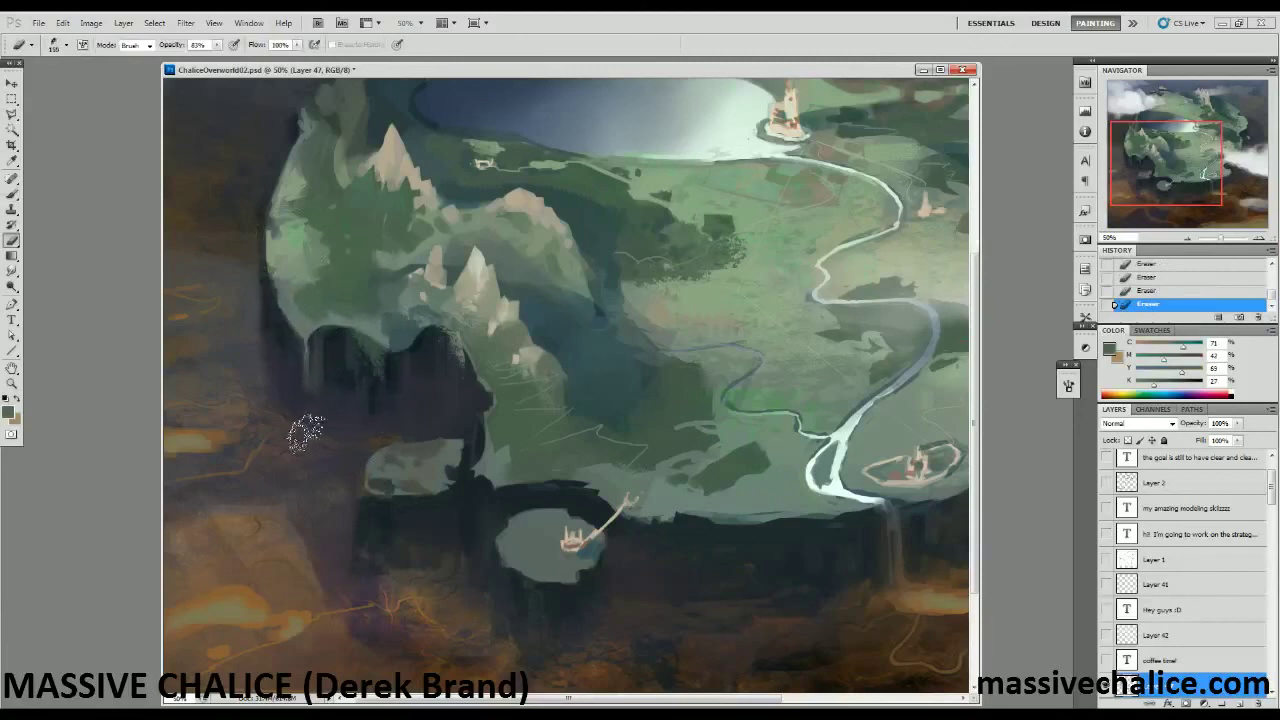
Check the reworked western cliff edge against the whole painting, and examine the southwestern coast up close.
key(z)
alt+click(245, 420)
alt+click(198, 408)
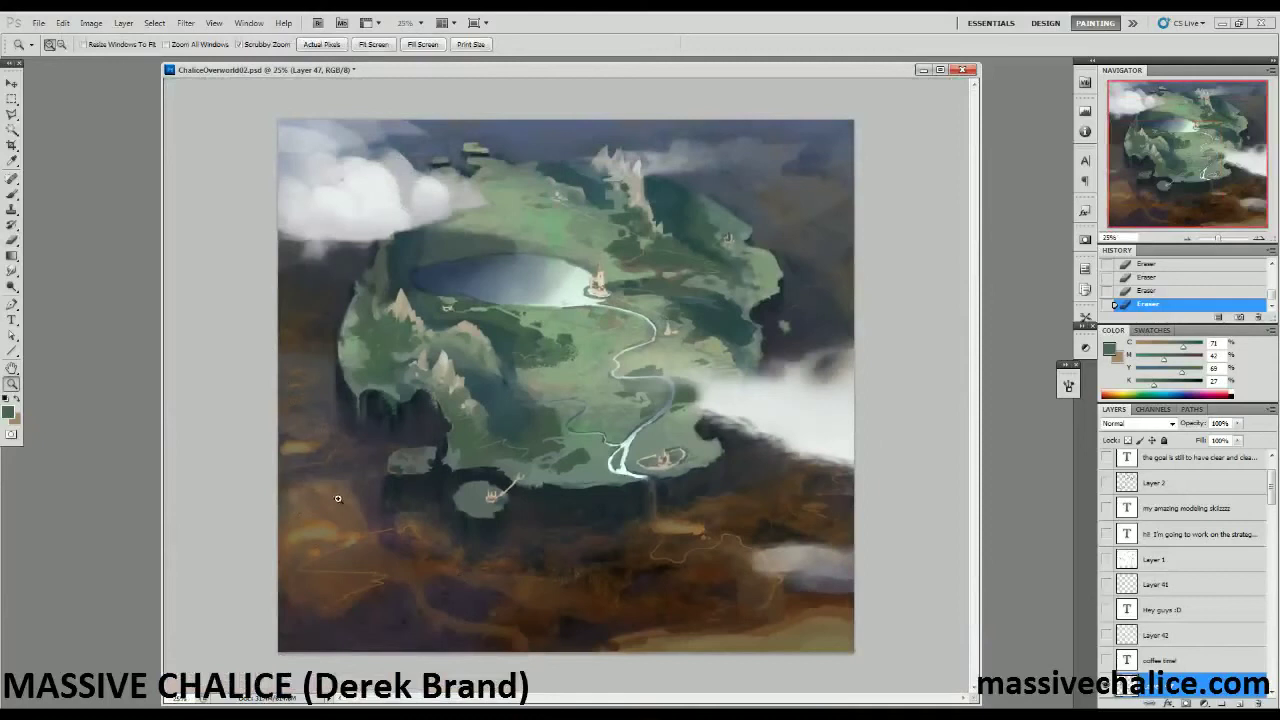
click(358, 446)
drag(351, 431, 443, 397)
click(336, 402)
drag(340, 397, 378, 410)
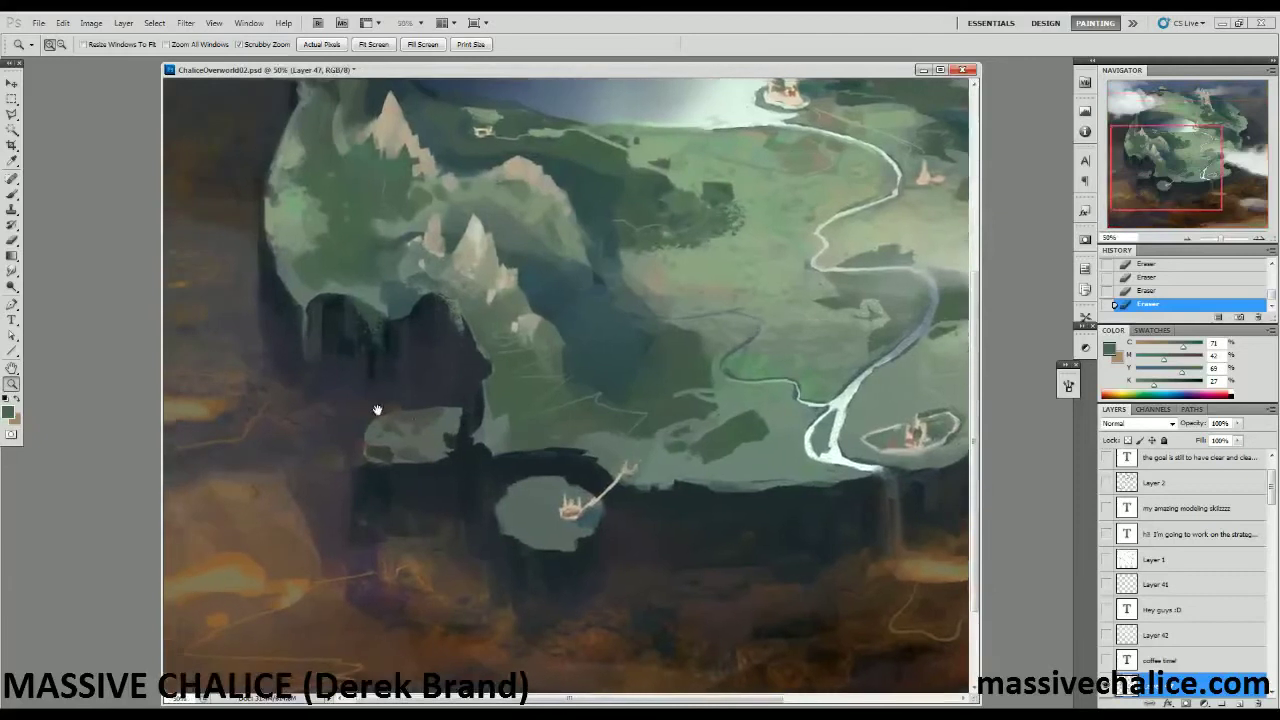
Select the cliff face above the round castle islet in two lasso passes, paint it with sampled coast green and partly erase it.
key(l)
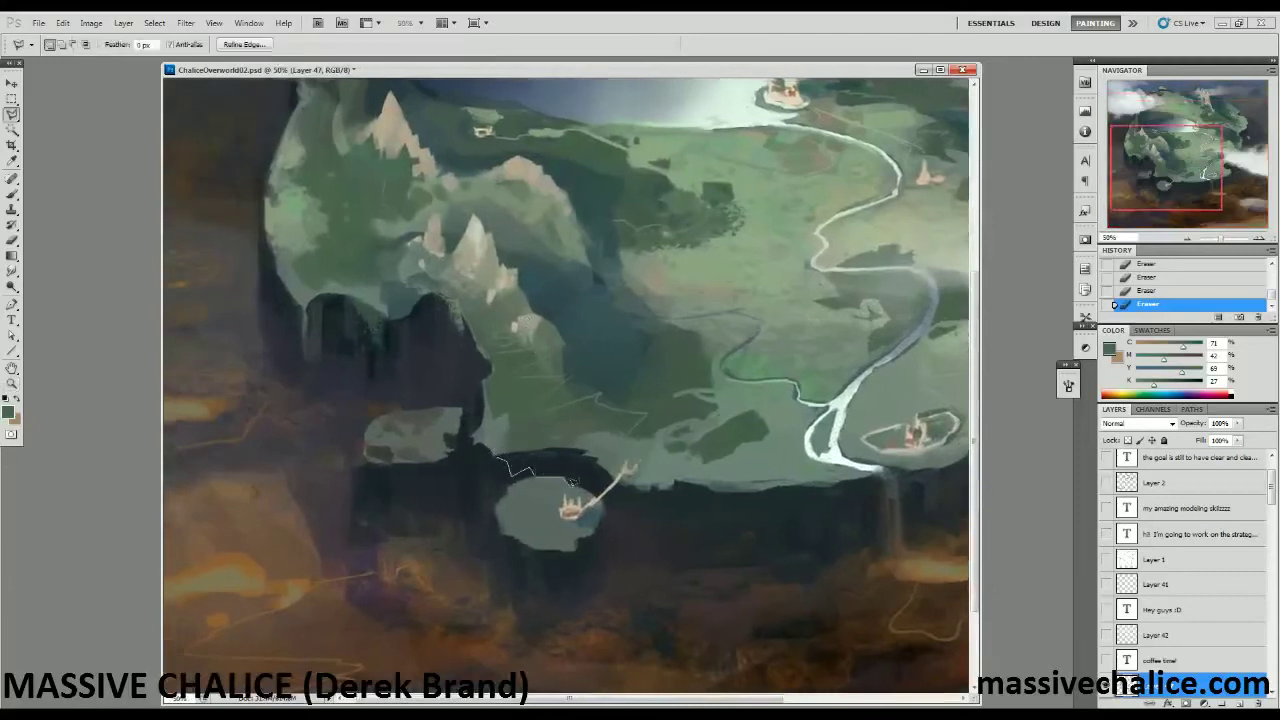
click(597, 486)
double_click(596, 460)
click(585, 456)
click(588, 451)
click(557, 448)
click(531, 450)
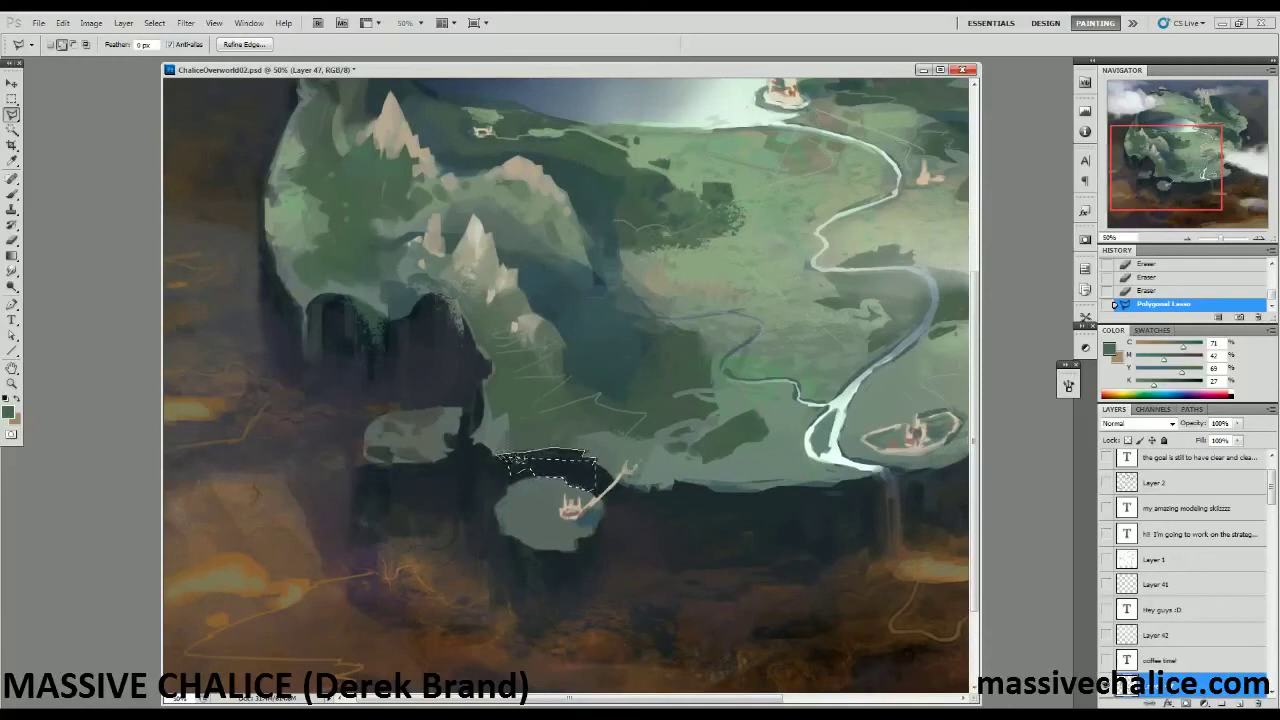
double_click(594, 462)
key(ctrl+h)
key(b)
alt+click(549, 441)
mouse_move(552, 446)
mouse_down()
mouse_move(499, 456)
mouse_move(572, 470)
mouse_move(596, 546)
mouse_up()
key(e)
drag(479, 431, 502, 530)
Select a facet of the larger southwestern peak and paint it and the slope below with sampled light gray-green using a smaller brush.
key(z)
alt+click(330, 343)
alt+click(330, 343)
drag(277, 489, 290, 553)
alt+click(250, 510)
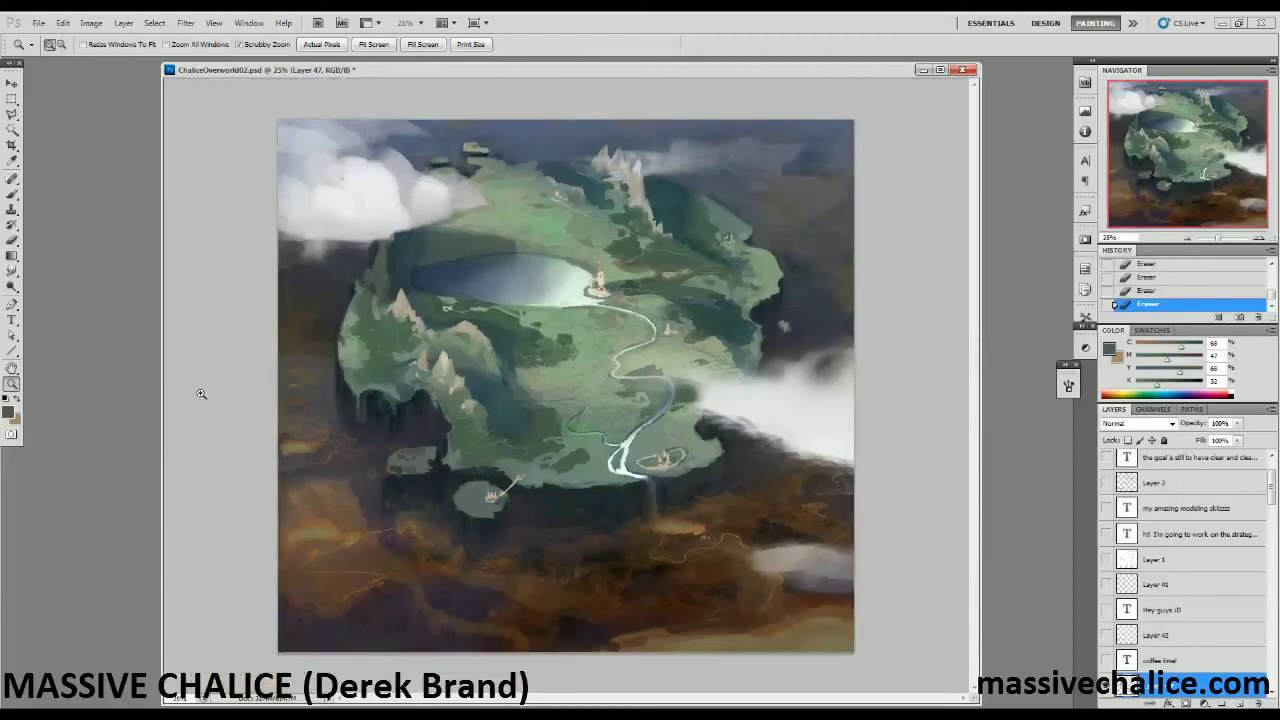
drag(269, 301, 359, 362)
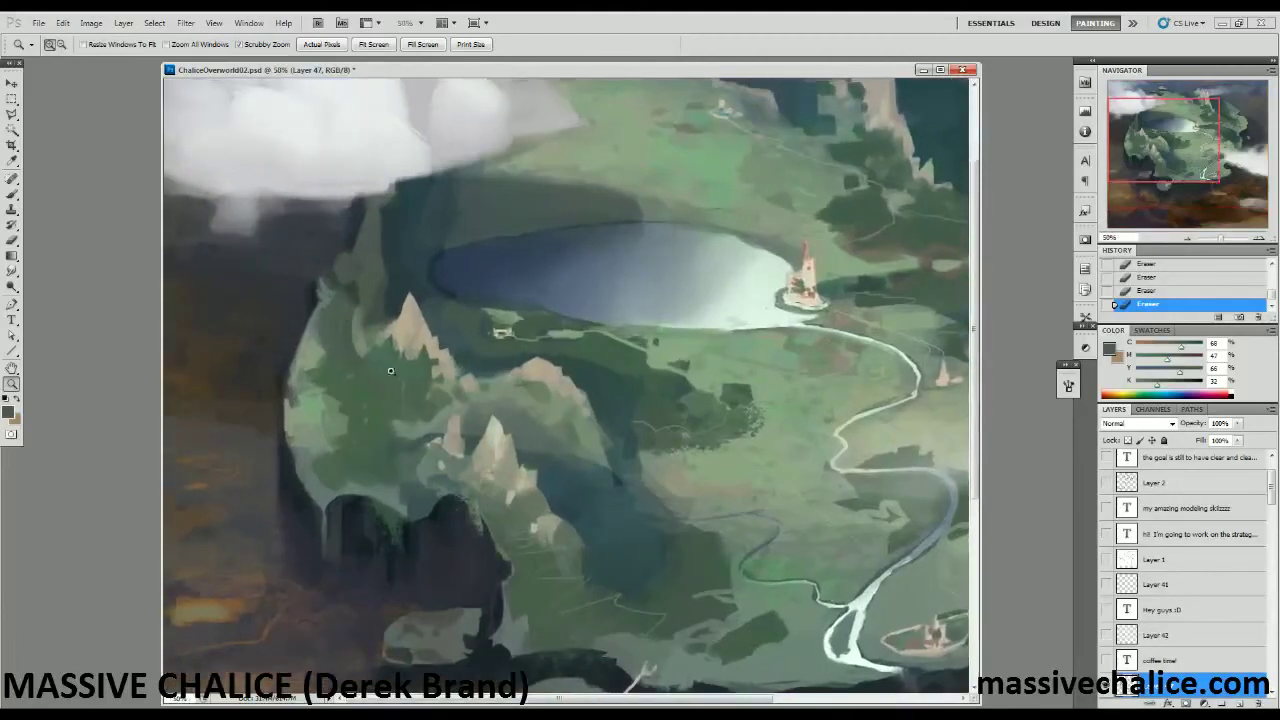
key(b)
key(bracketleft)
key(bracketleft)
key(bracketleft)
key(bracketleft)
key(bracketleft)
key(bracketleft)
key(bracketleft)
key(bracketleft)
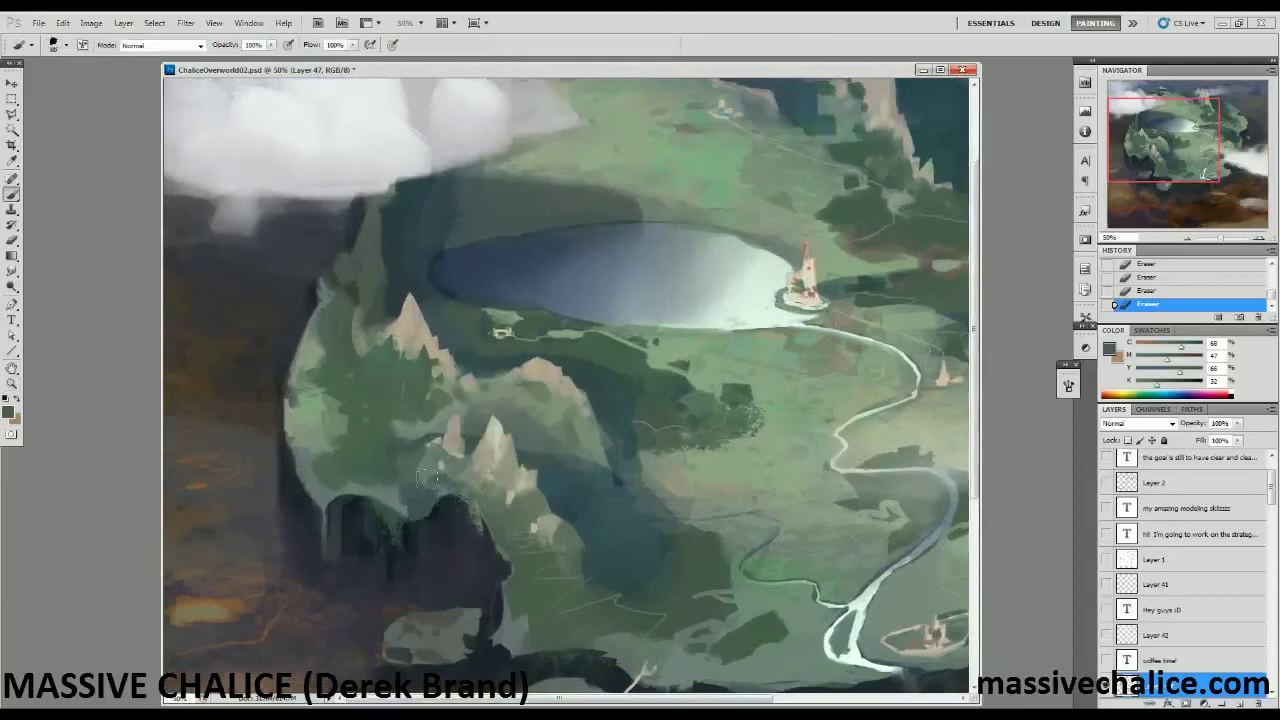
key(l)
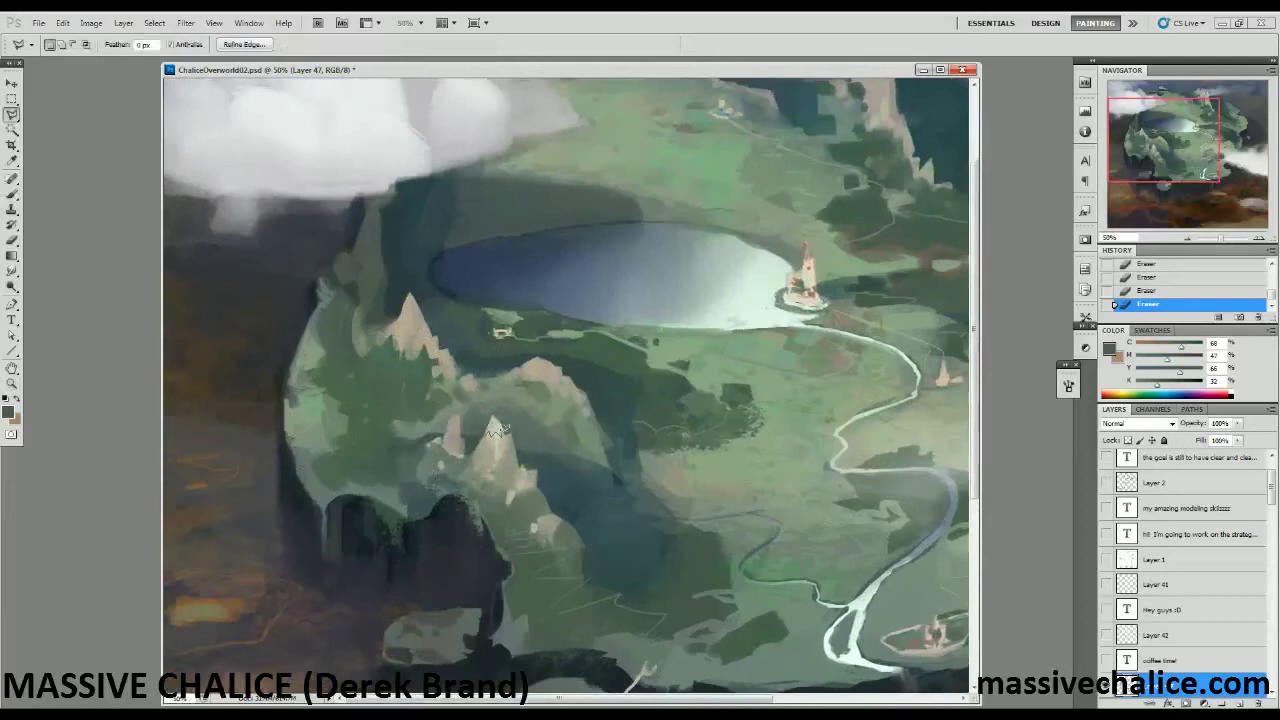
double_click(484, 420)
key(b)
alt+click(488, 452)
drag(462, 474, 482, 518)
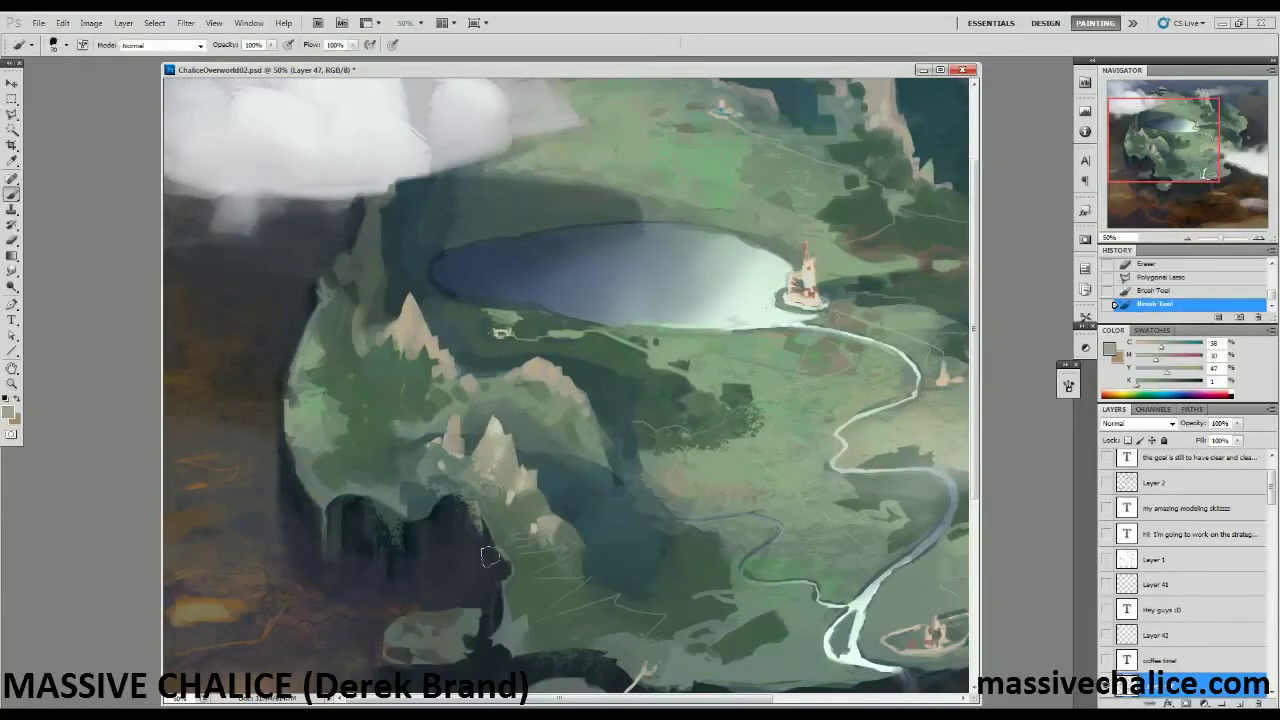
Add pale sampled highlights to the tips of the southwestern and northwestern peaks and the hillside between them.
key(l)
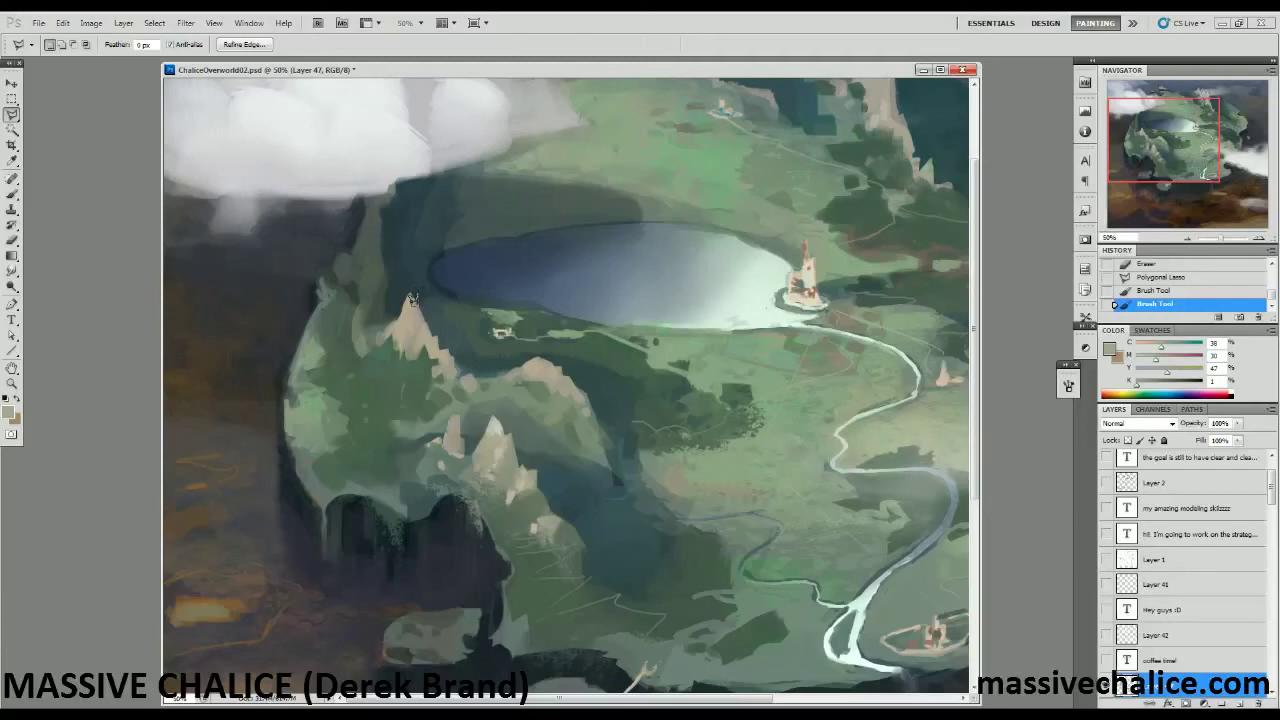
click(412, 298)
key(b)
alt+click(494, 422)
drag(494, 420, 498, 438)
drag(409, 294, 414, 345)
drag(415, 442, 430, 443)
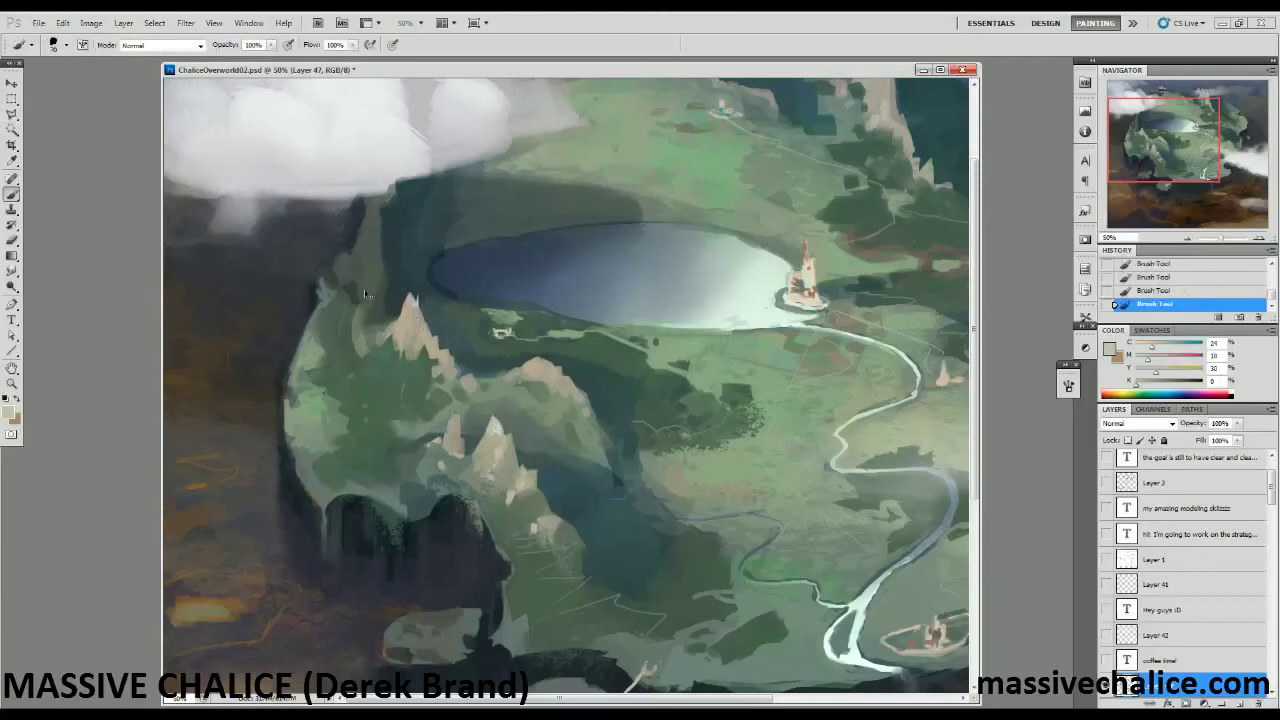
Deselect the area and retouch the northwestern peak and its foothills with sampled greens and gray using a much smaller brush.
key(ctrl+d)
key(bracketleft)
key(bracketleft)
key(bracketleft)
key(bracketleft)
alt+click(460, 367)
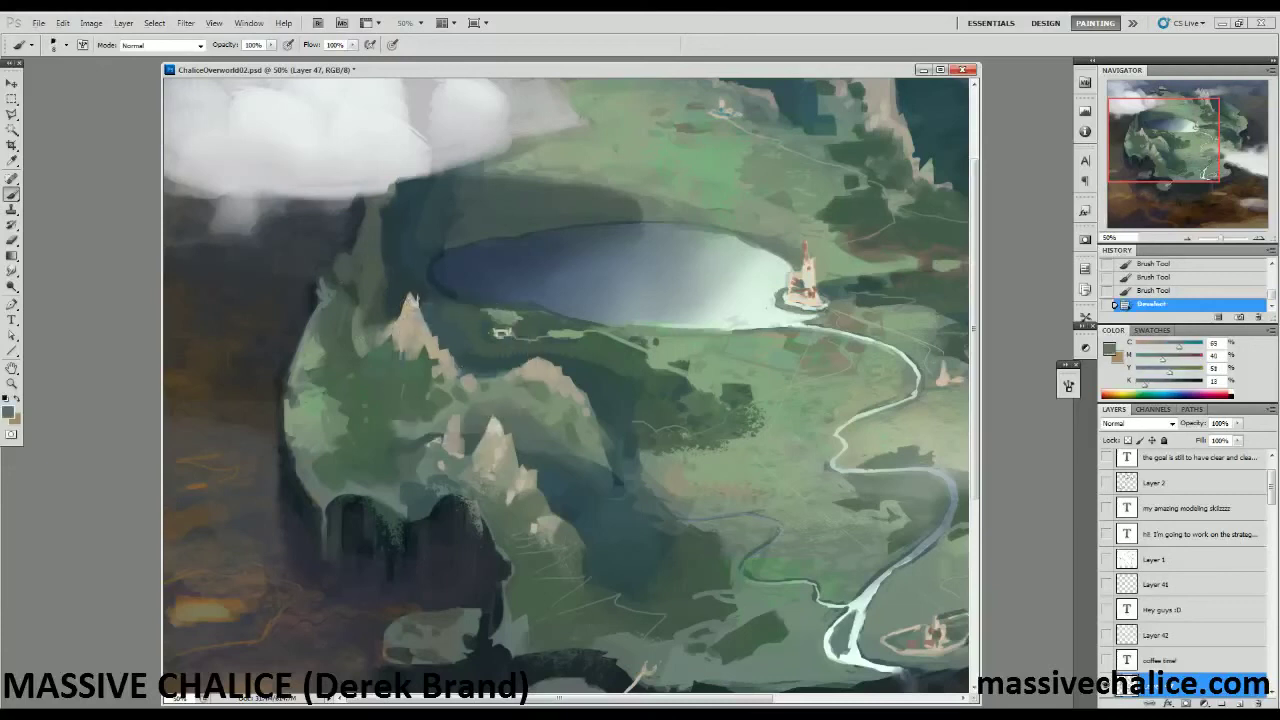
drag(417, 297, 416, 302)
alt+click(384, 348)
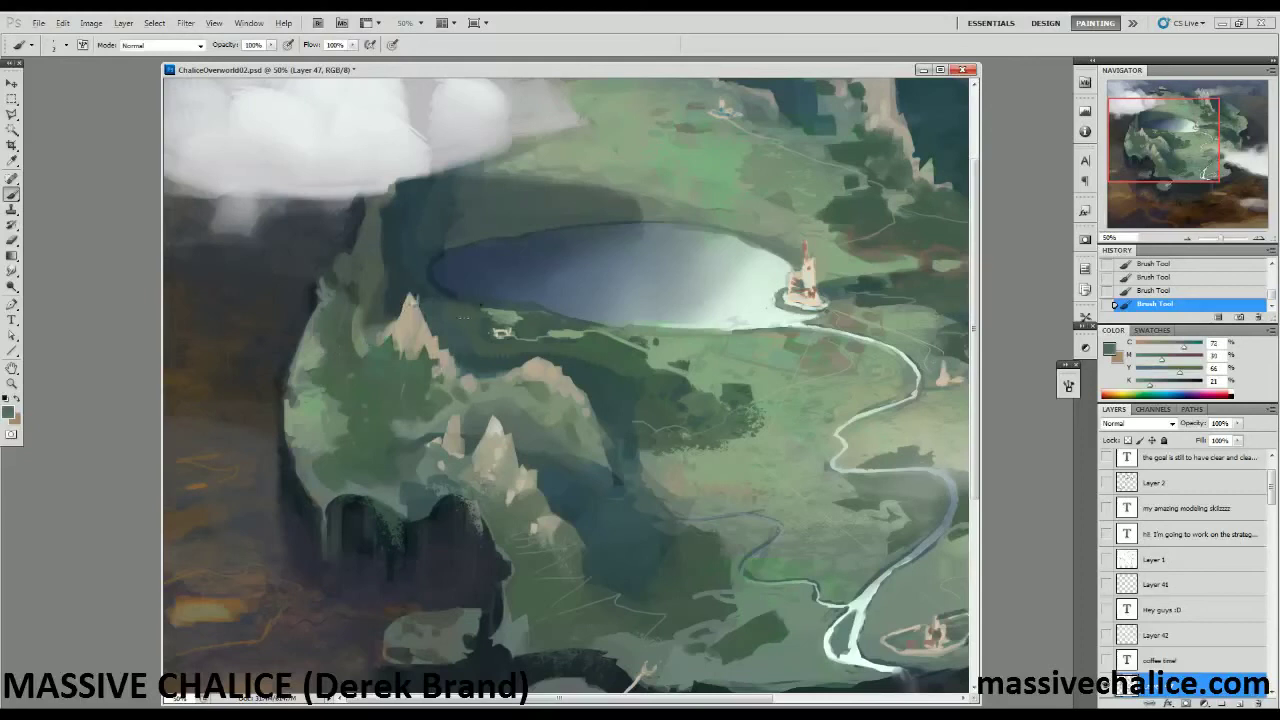
alt+click(457, 369)
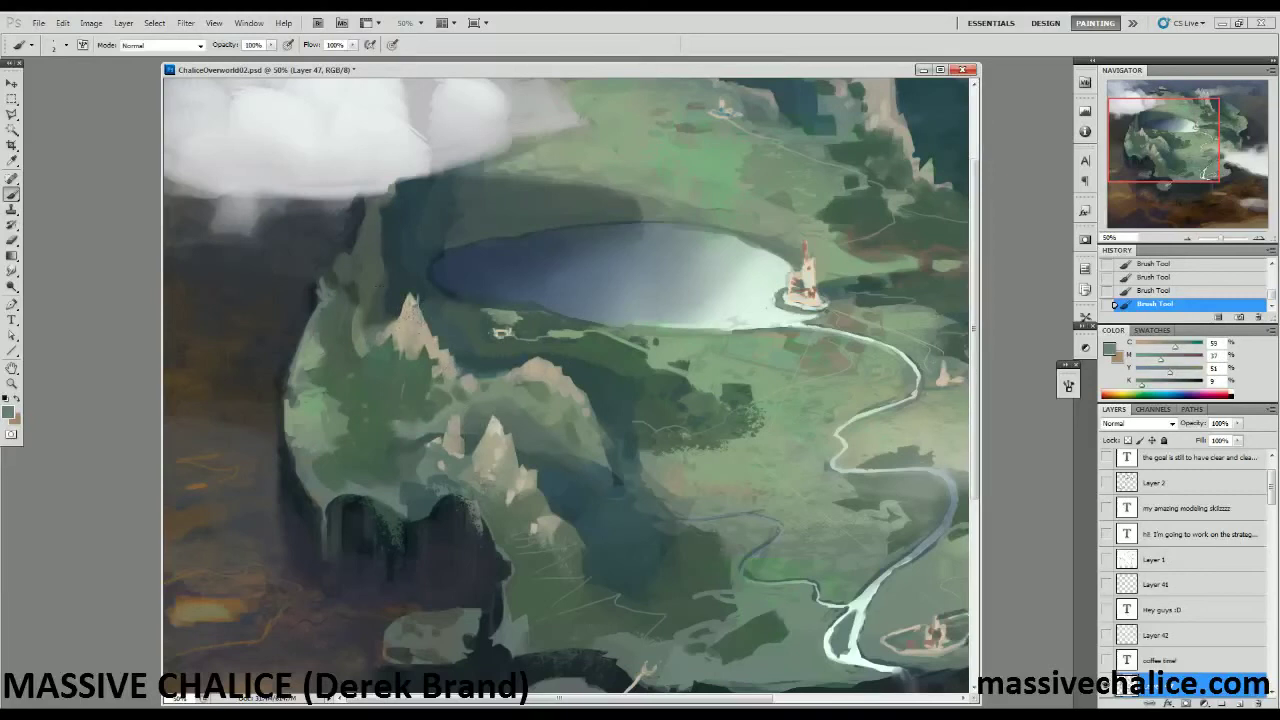
alt+click(406, 338)
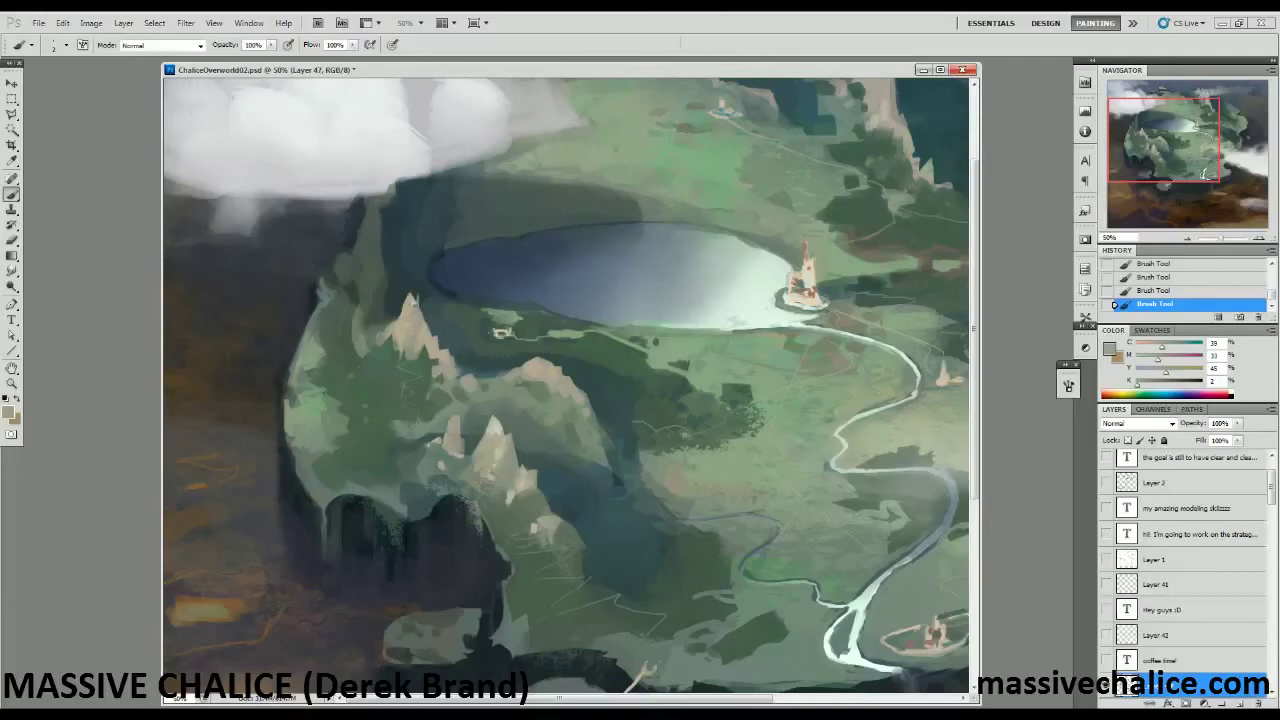
Paint the slope between the northwestern peak and the lake with sampled dark greens and gray-green.
key(z)
key(ctrl+minus)
key(ctrl+minus)
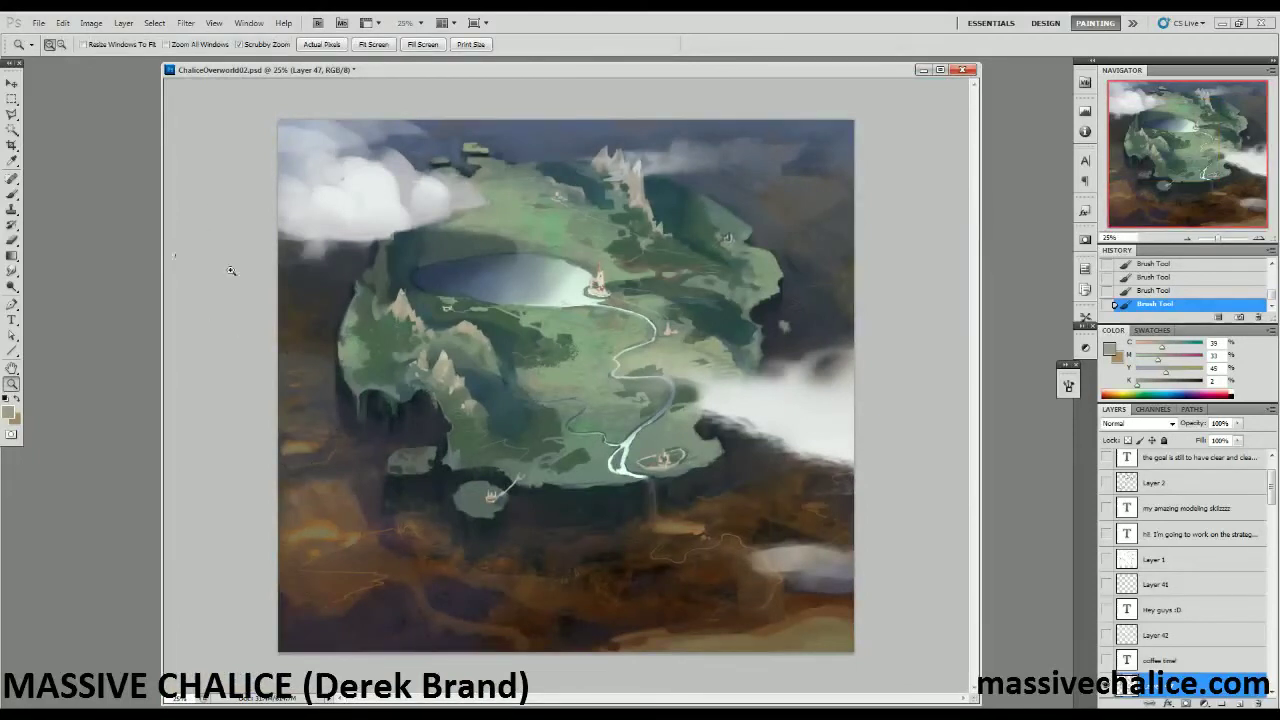
click(422, 341)
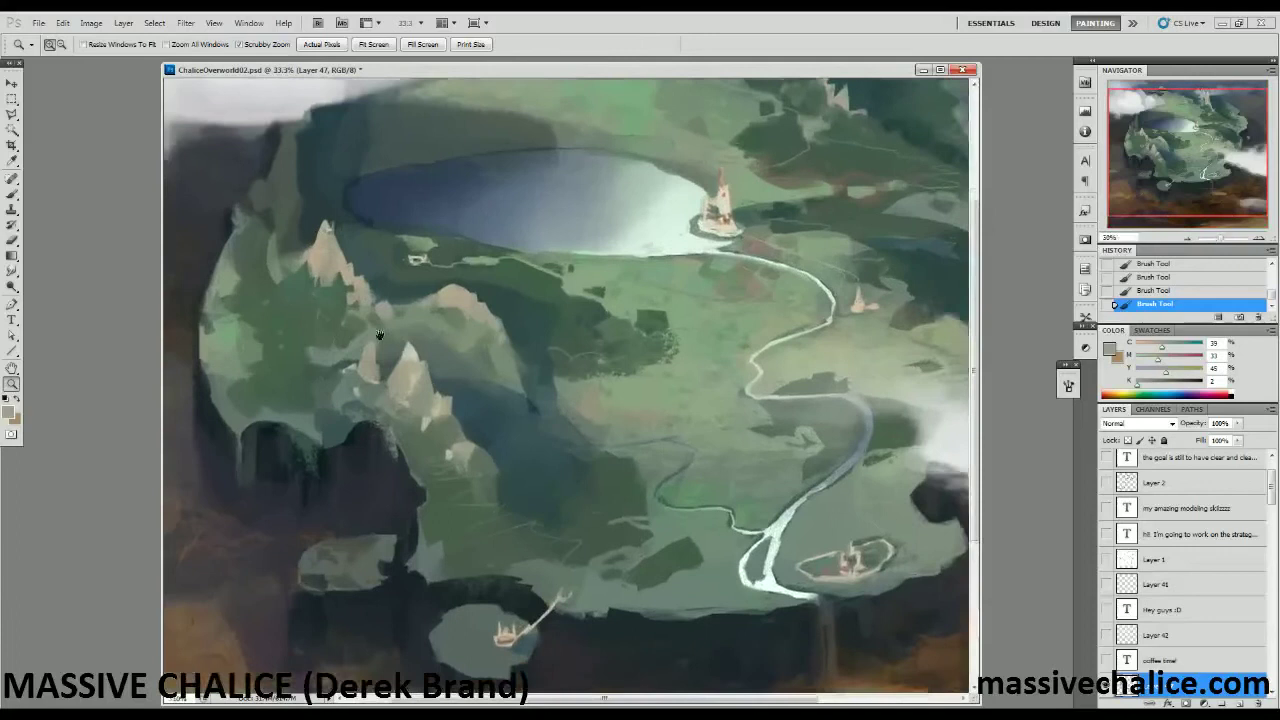
key(b)
alt+click(443, 297)
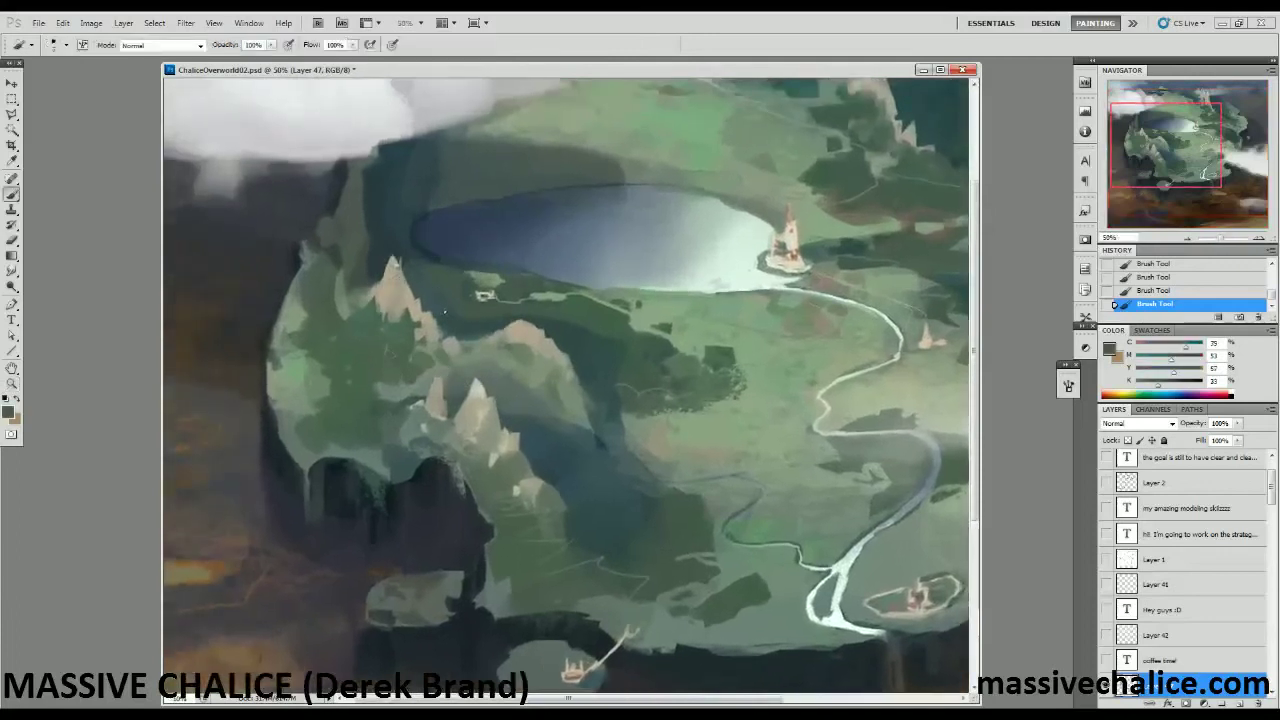
alt+click(456, 322)
alt+click(450, 345)
drag(448, 324, 436, 314)
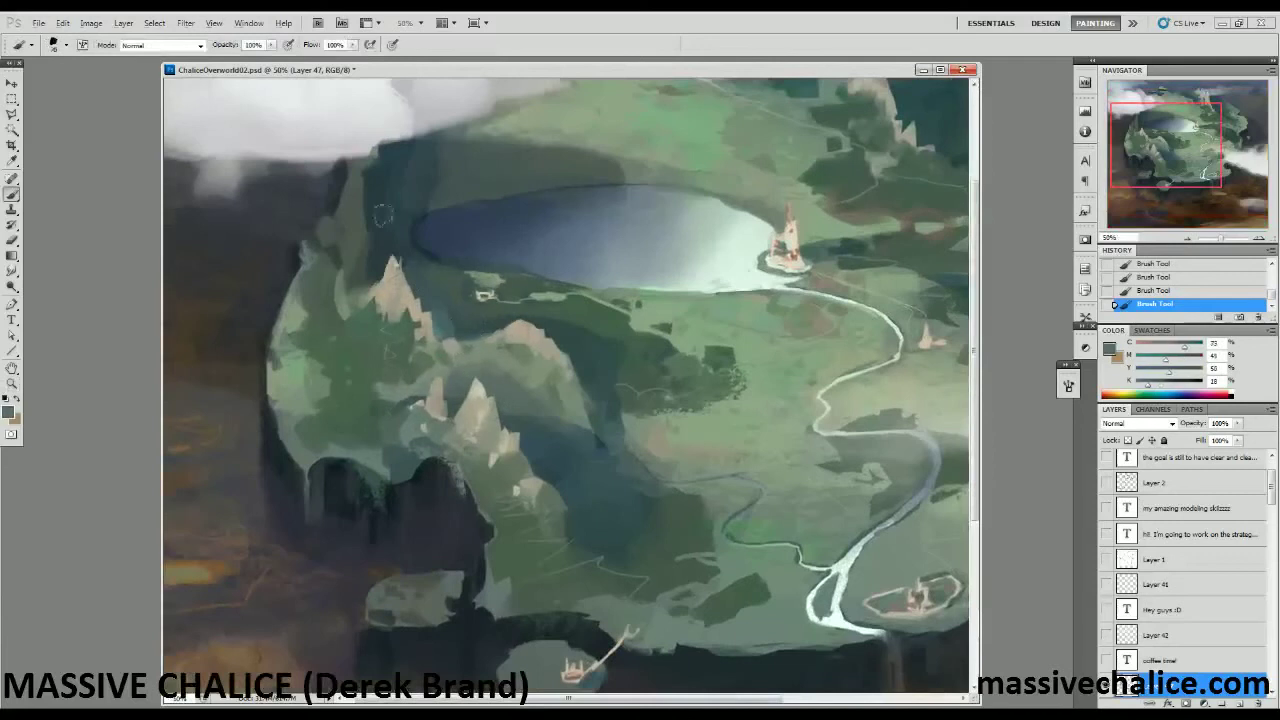
alt+click(452, 318)
Check the western mountains against the whole painting, and examine the island's center and river up close.
key(z)
alt+click(375, 336)
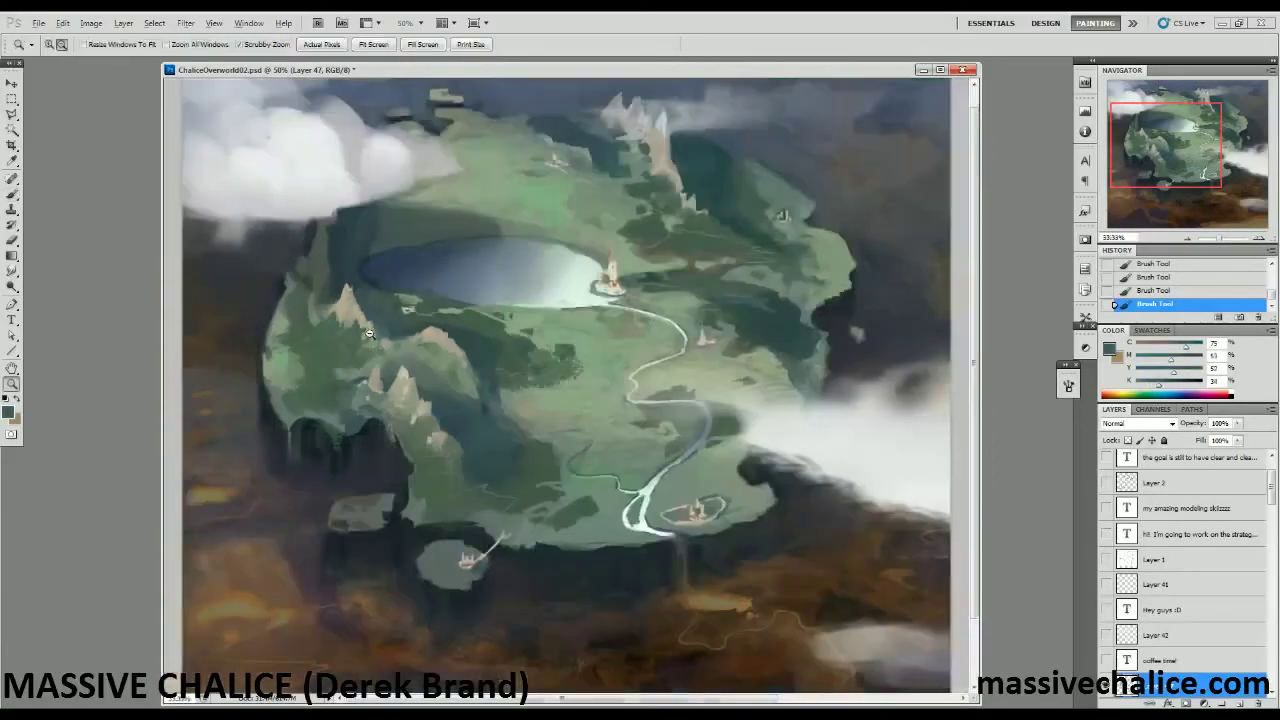
alt+click(375, 336)
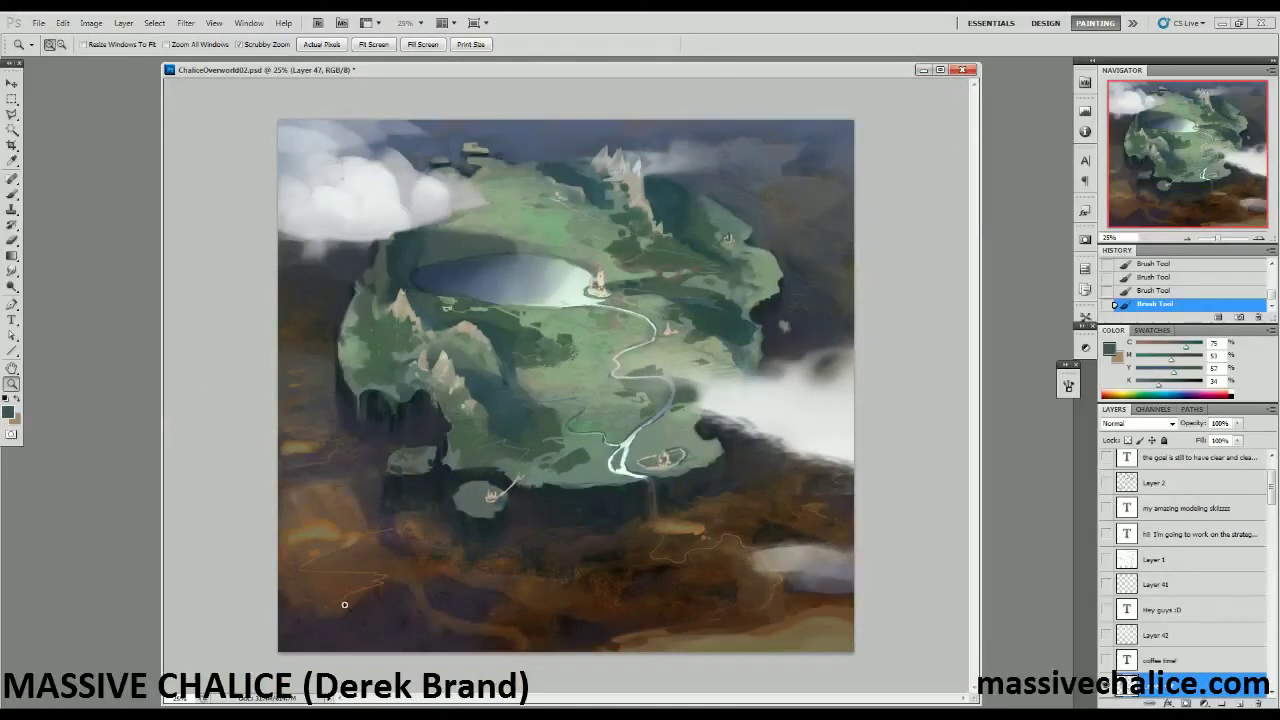
key(ctrl+plus)
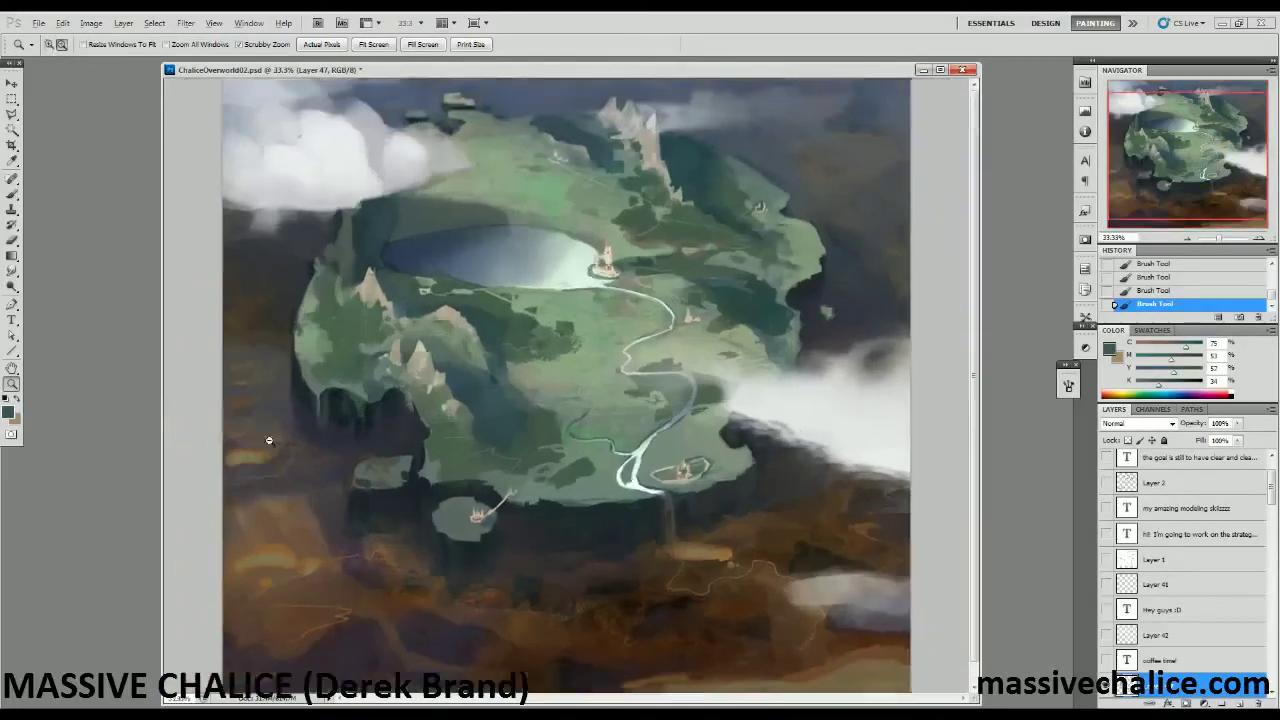
key(ctrl+minus)
key(ctrl+plus)
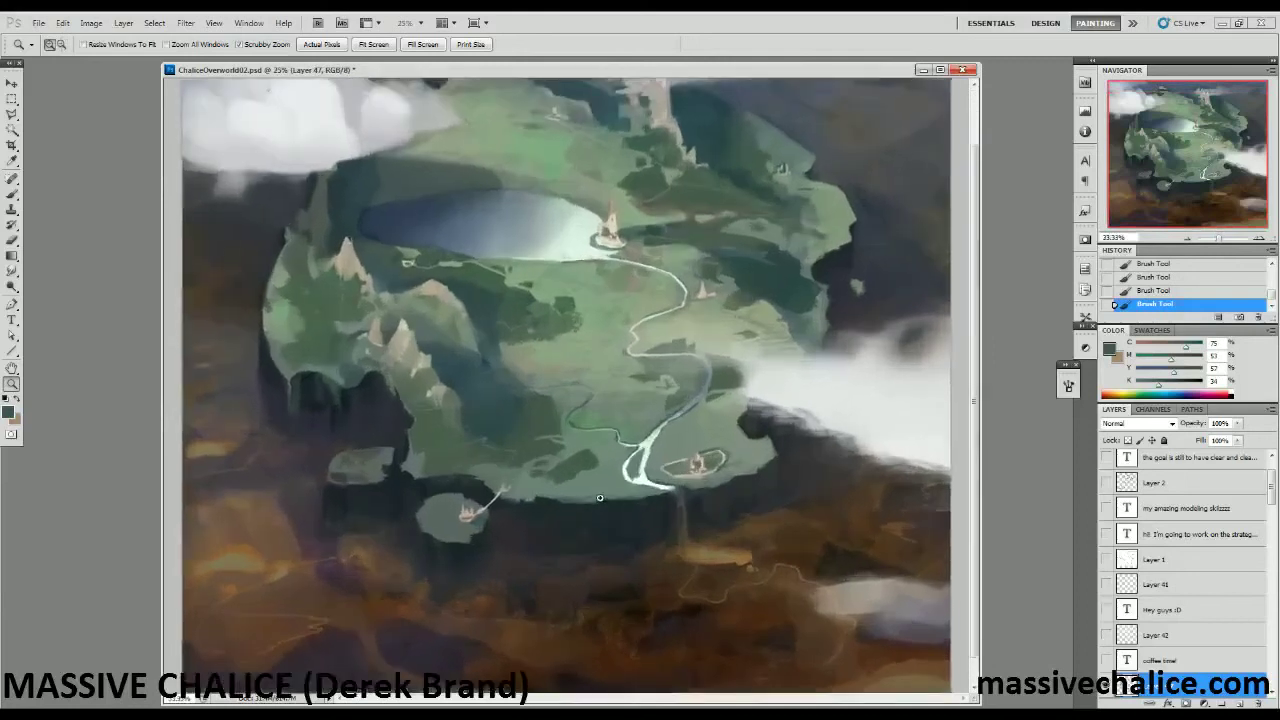
key(ctrl+plus)
drag(658, 362, 643, 309)
drag(724, 328, 749, 429)
Paint the dark hills east of the small riverside castle with sampled dark and mid greens.
key(b)
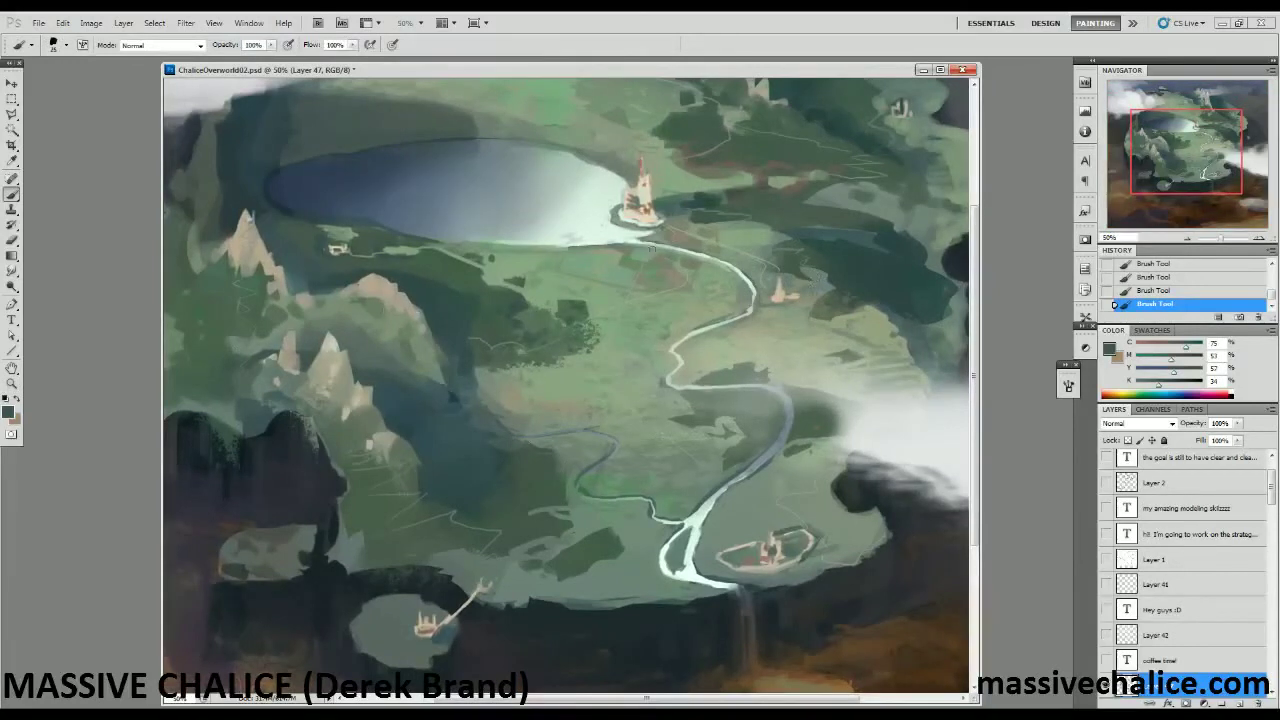
alt+click(826, 274)
alt+click(840, 273)
alt+click(808, 256)
alt+click(892, 318)
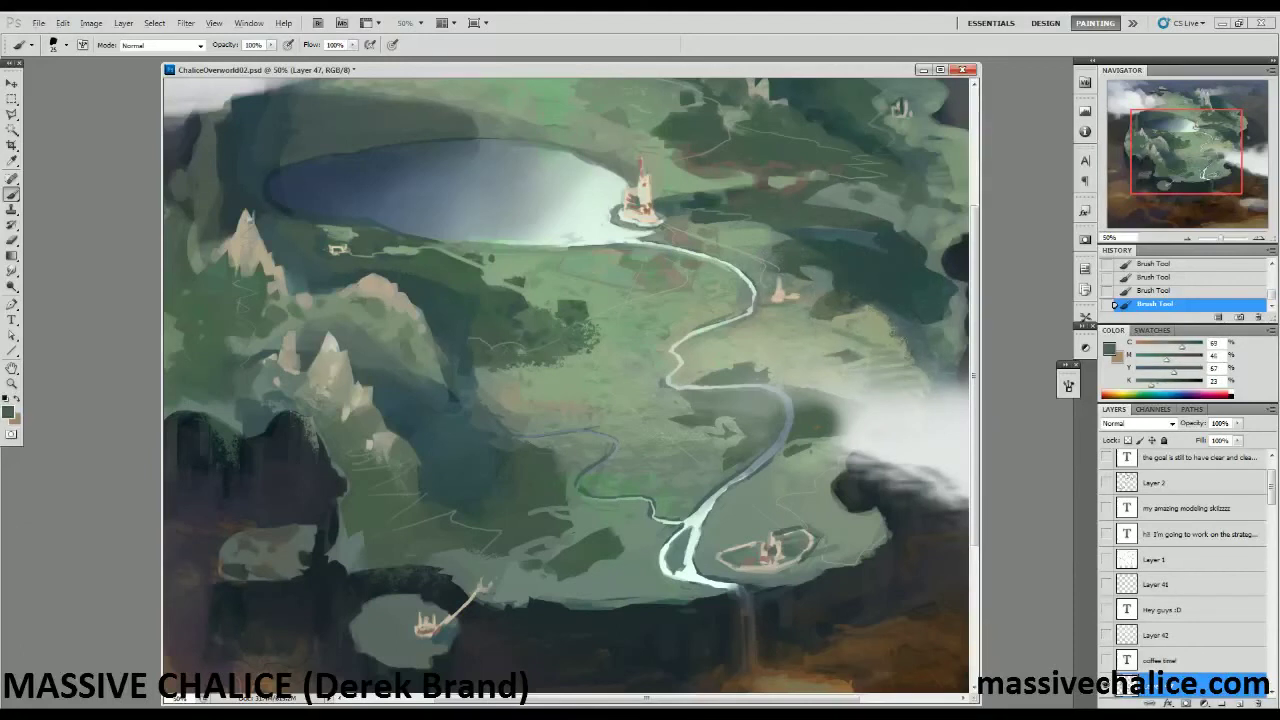
alt+click(884, 322)
alt+click(889, 330)
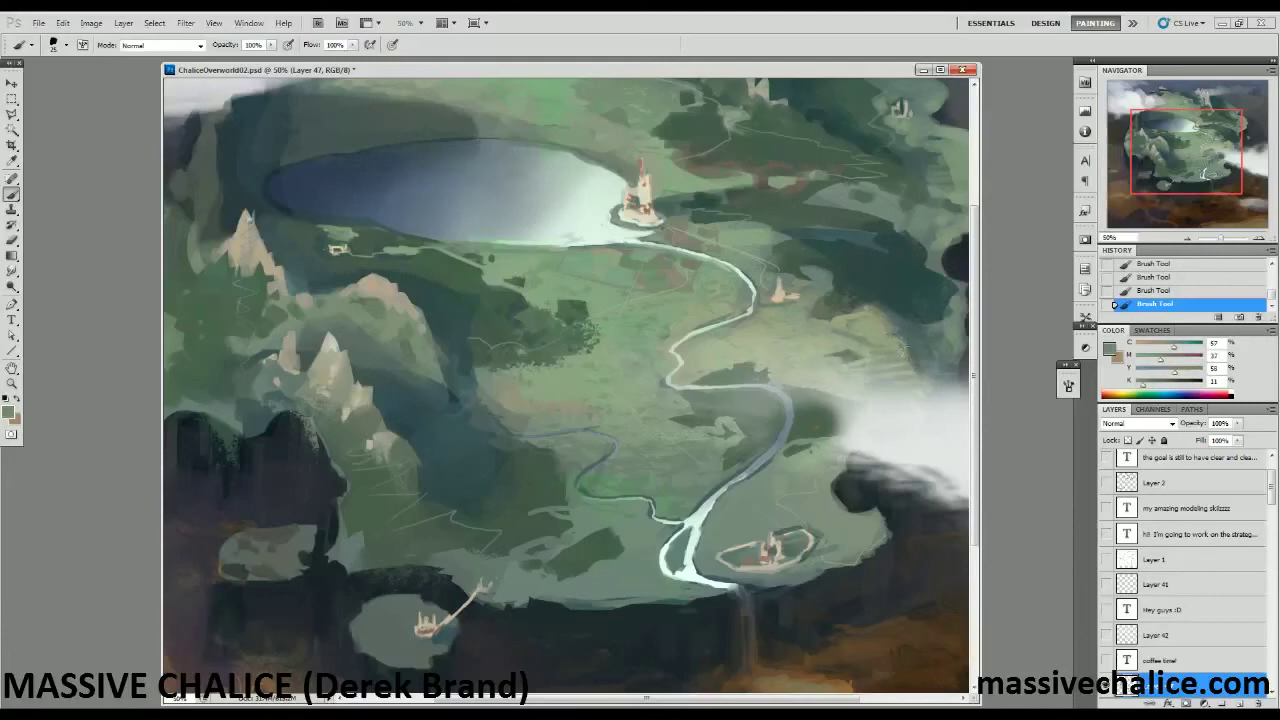
Blend the border between the pale field and the dark eastern hills with sampled light and dark greens.
alt+click(878, 321)
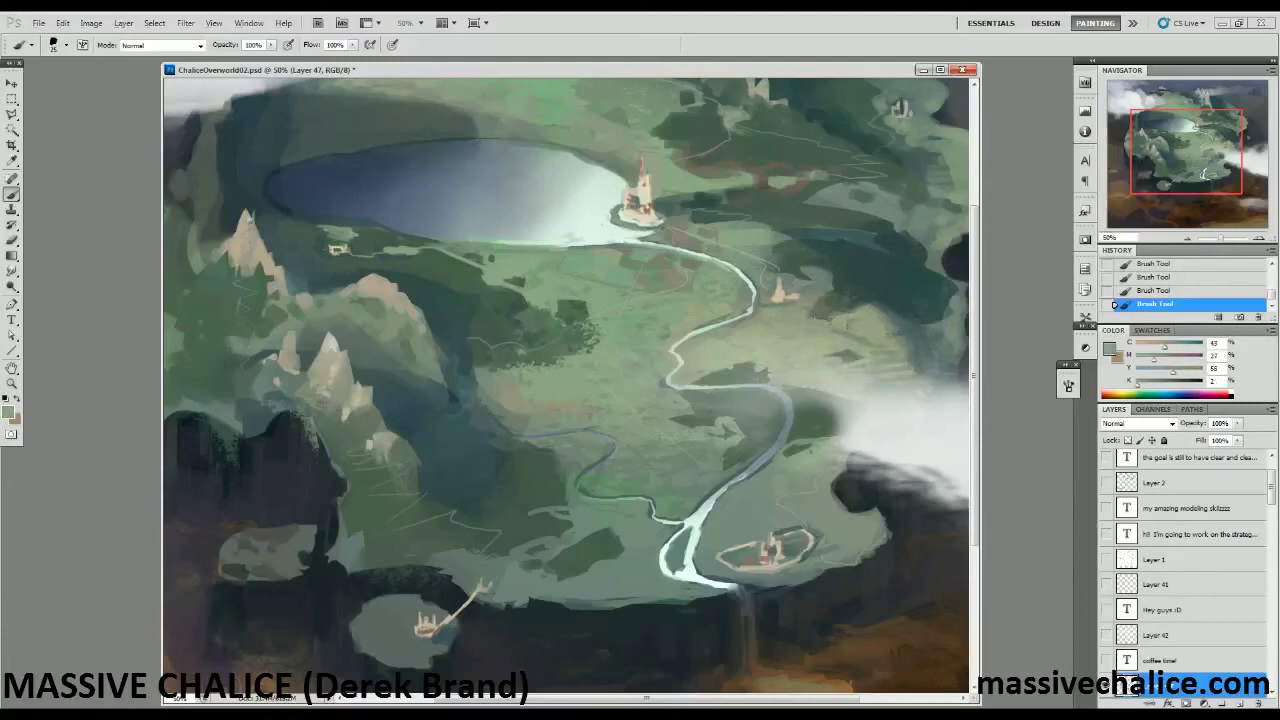
alt+click(823, 320)
alt+click(893, 303)
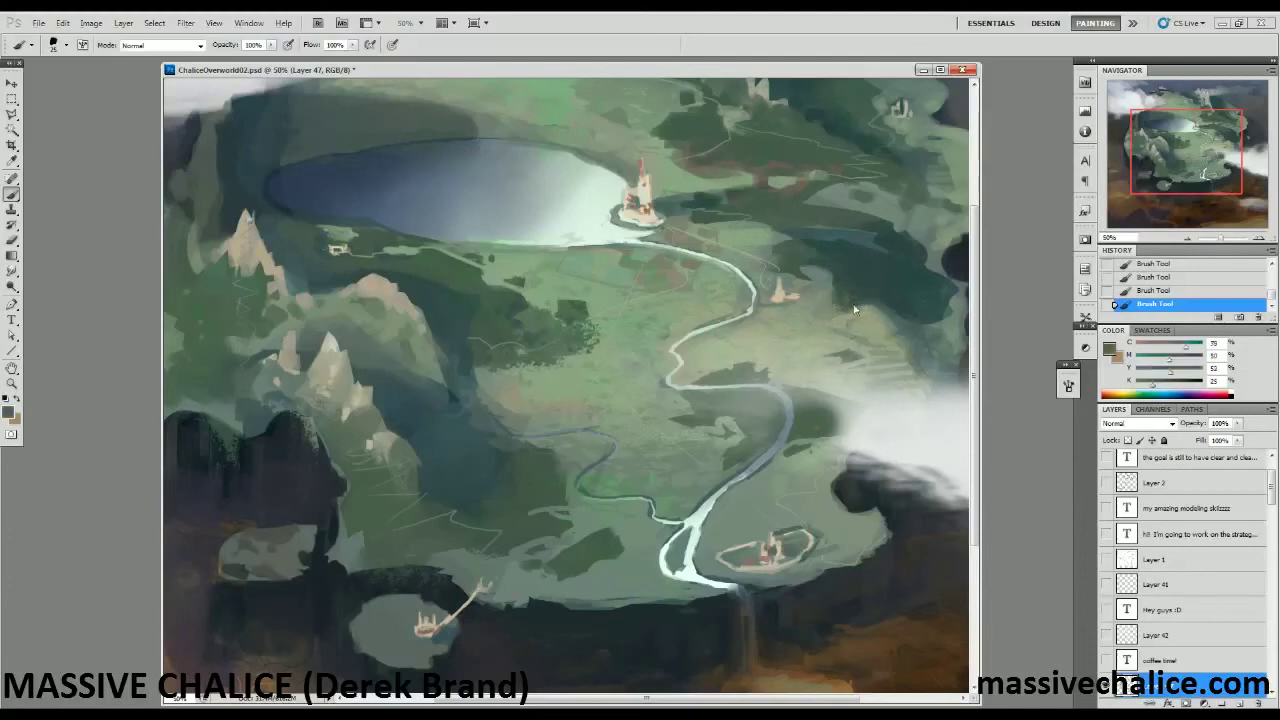
alt+click(898, 314)
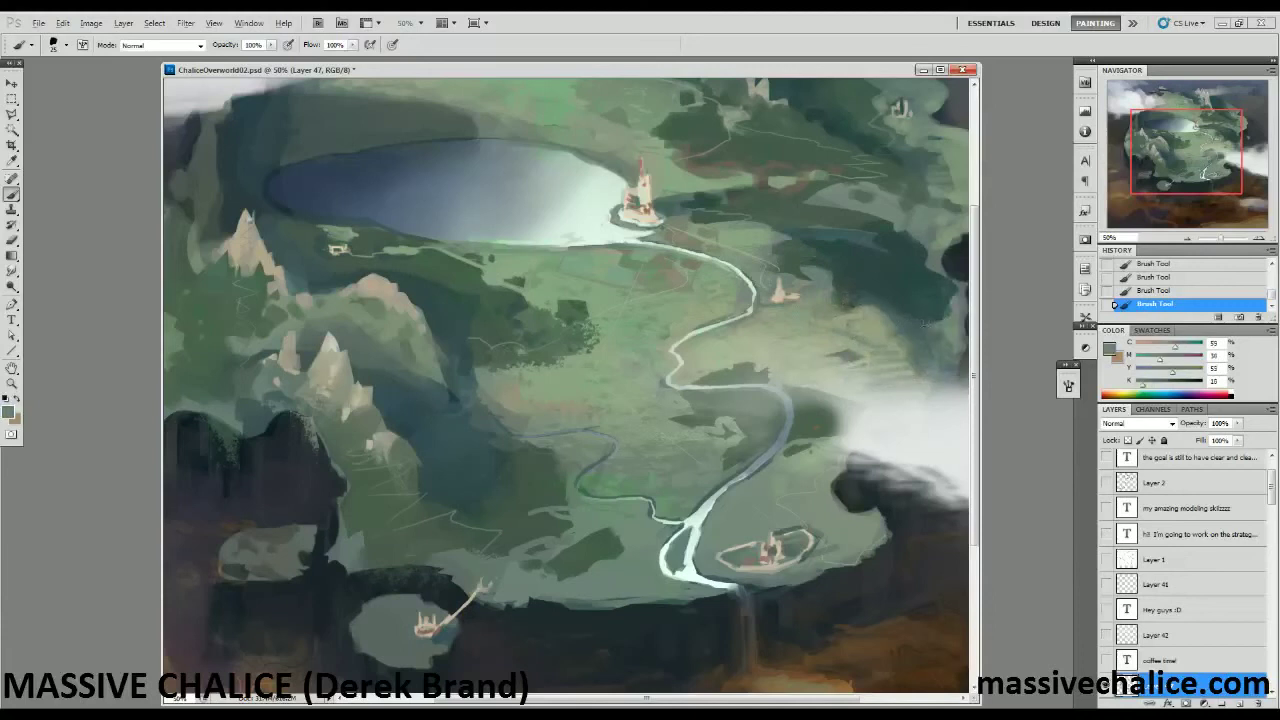
drag(904, 314, 899, 302)
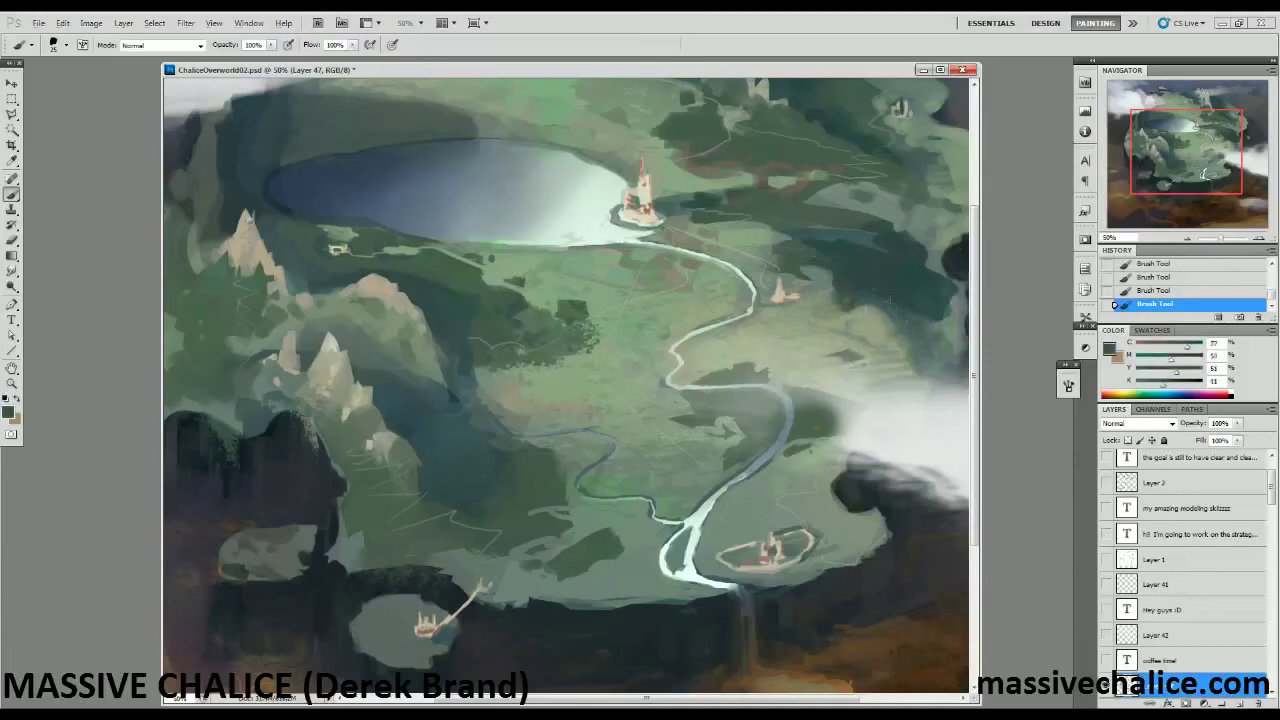
Paint the hills between the small riverside castle and the lakeside castle with sampled dark greens.
alt+click(797, 254)
alt+click(845, 276)
alt+click(806, 248)
alt+click(673, 220)
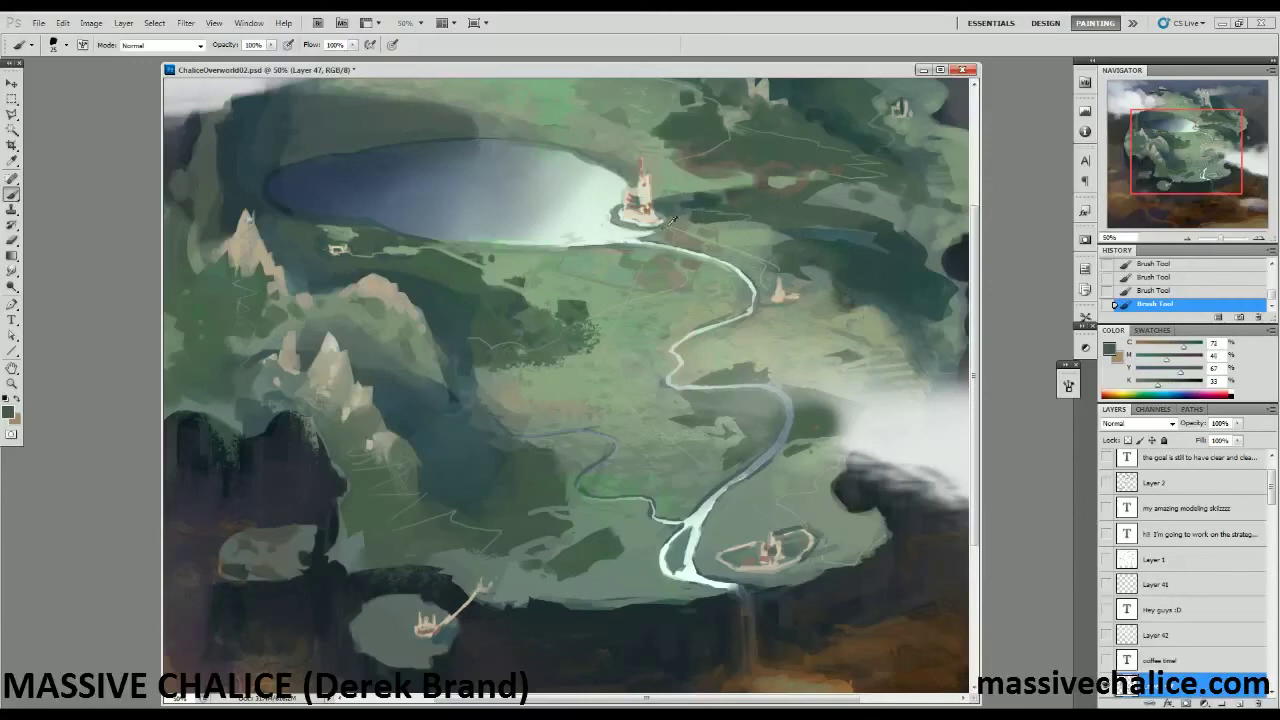
alt+click(769, 205)
Choose another brush preset, paint sampled brown over the forest northeast of the lakeside castle and partly erase it.
alt+click(735, 157)
click(24, 45)
click(65, 45)
click(65, 45)
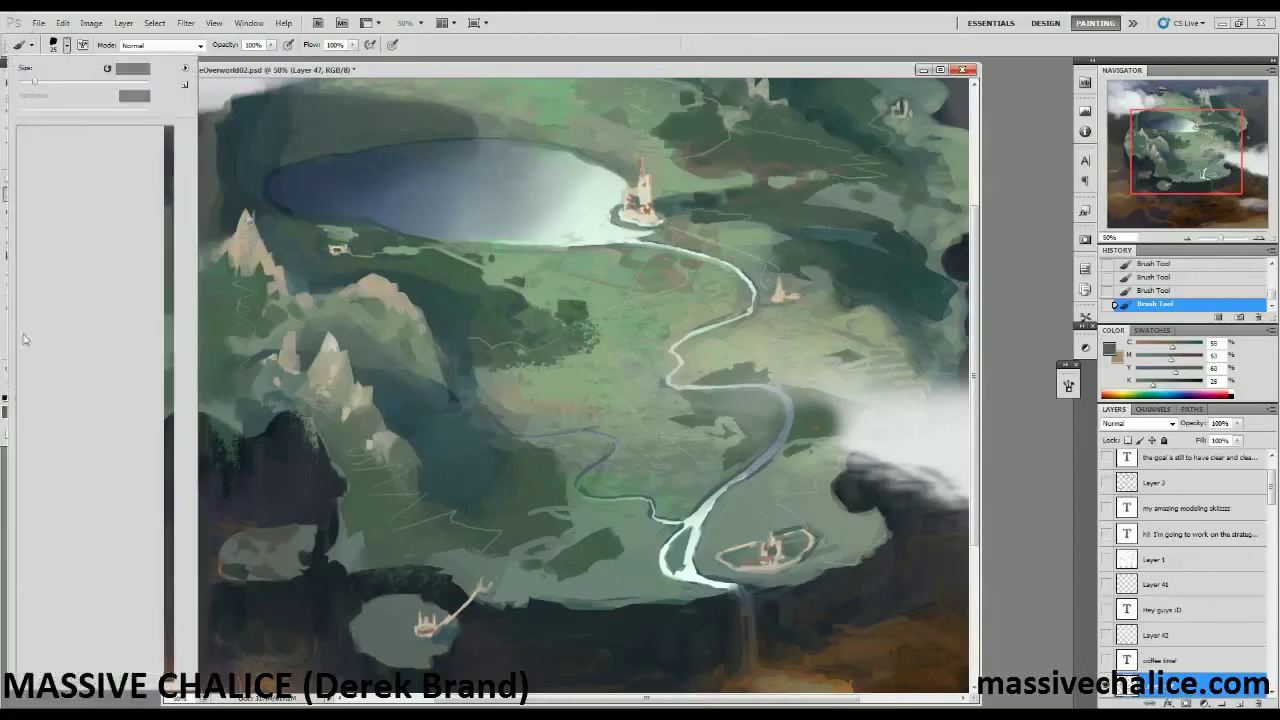
click(48, 566)
click(66, 45)
key(bracketleft)
mouse_move(768, 172)
mouse_down()
mouse_move(763, 140)
mouse_move(774, 243)
mouse_move(718, 138)
mouse_up()
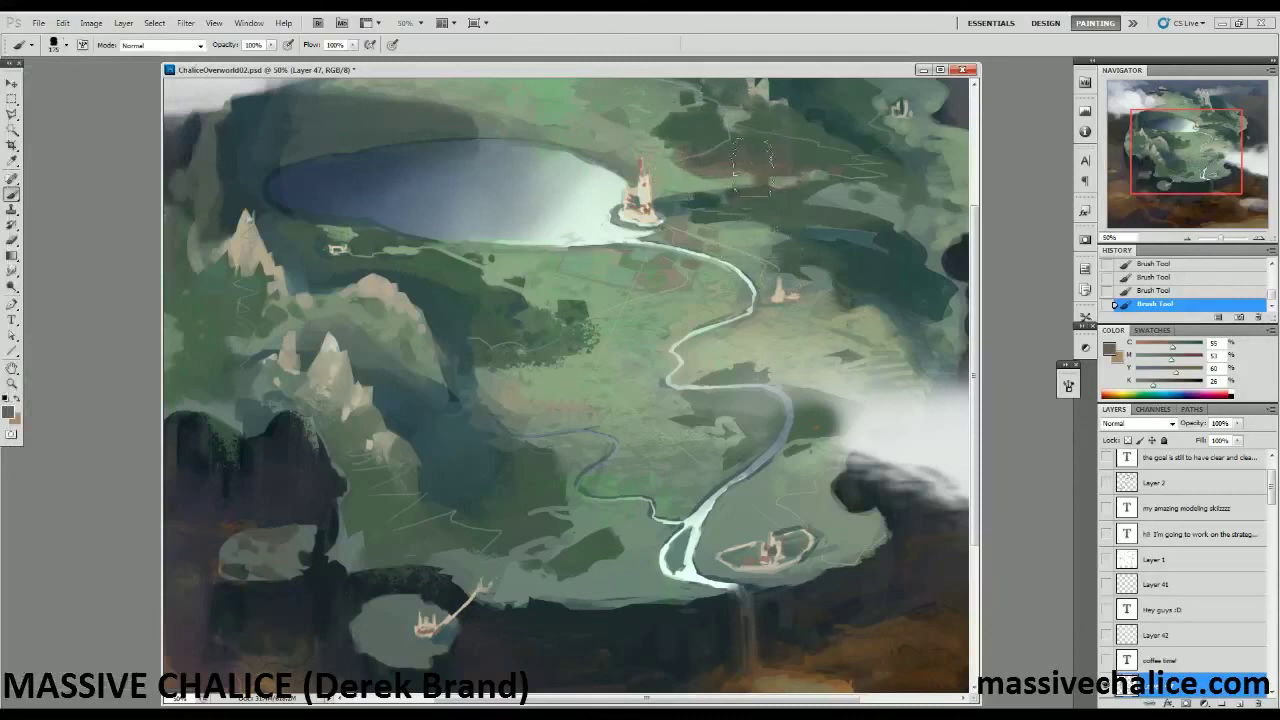
key(e)
mouse_move(778, 145)
mouse_down()
mouse_move(834, 166)
mouse_move(819, 218)
mouse_move(754, 140)
mouse_move(783, 195)
mouse_move(743, 152)
mouse_move(759, 190)
mouse_move(788, 200)
mouse_up()
key(b)
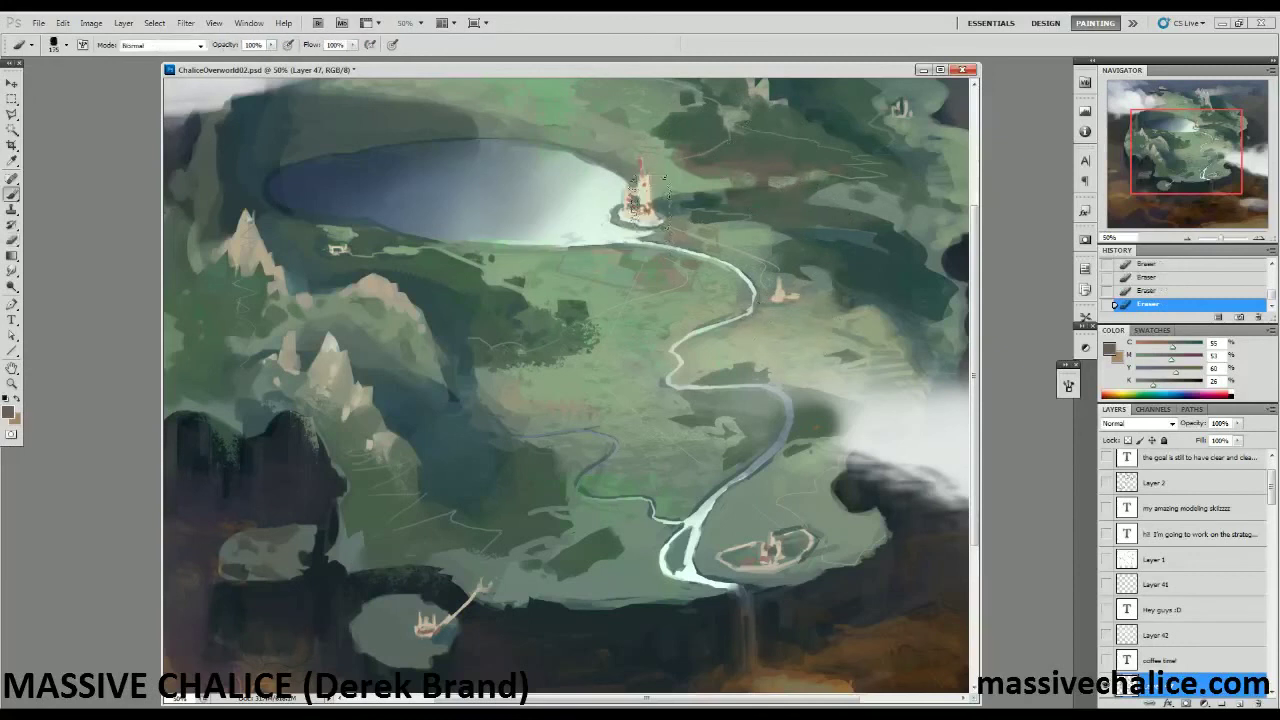
Paint the eastern hillside with a sampled dark green adjusted toward magenta and partly erase the strokes.
alt+click(896, 276)
click(1182, 358)
mouse_move(919, 272)
mouse_down()
mouse_move(899, 321)
mouse_move(891, 274)
mouse_move(922, 345)
mouse_move(910, 291)
mouse_move(929, 302)
mouse_move(917, 380)
mouse_move(890, 292)
mouse_move(917, 260)
mouse_move(953, 310)
mouse_up()
key(e)
drag(818, 220, 836, 238)
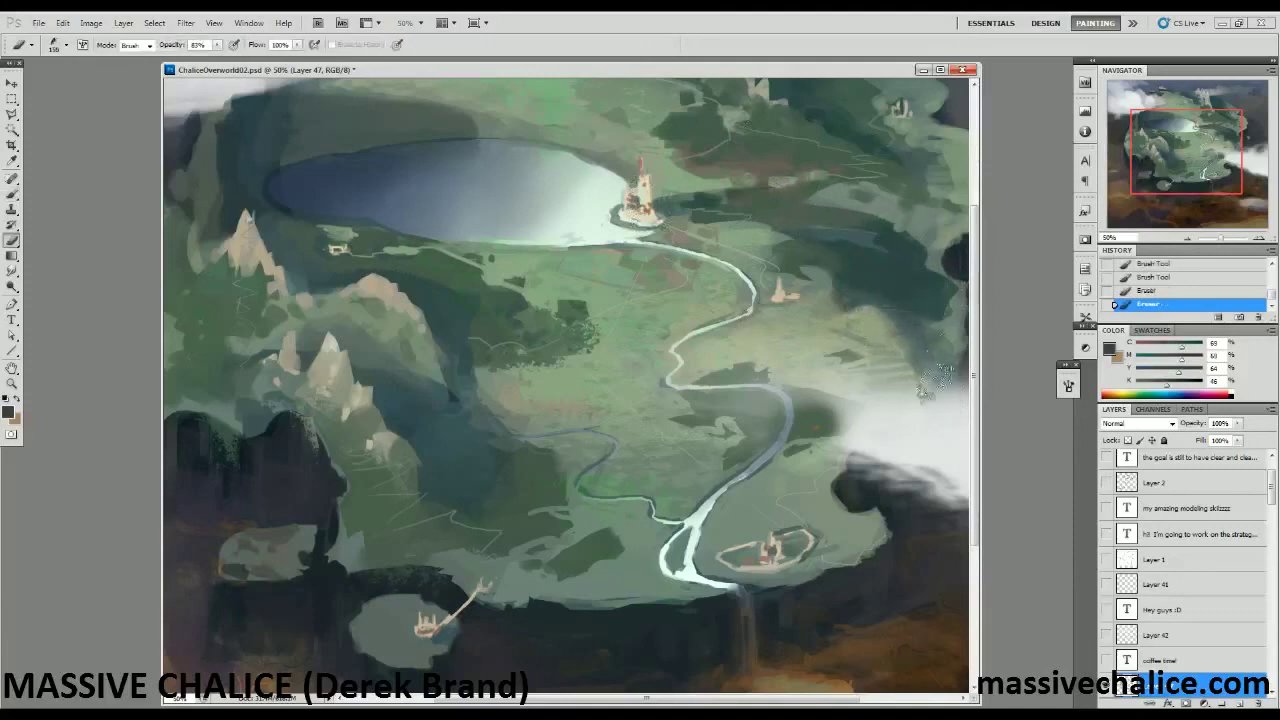
drag(940, 380, 926, 398)
Resample the eastern hill's dark color, set its cyan to 61%, add more texture there and soften it with the eraser.
key(b)
alt+click(890, 265)
click(1177, 346)
drag(906, 280, 930, 294)
drag(876, 256, 908, 278)
key(e)
drag(924, 338, 928, 348)
drag(836, 257, 914, 317)
mouse_move(888, 237)
mouse_down()
mouse_move(951, 314)
mouse_move(857, 229)
mouse_move(960, 309)
mouse_up()
Check the textured eastern hills against the whole painting, and examine the area around the lake up close.
key(z)
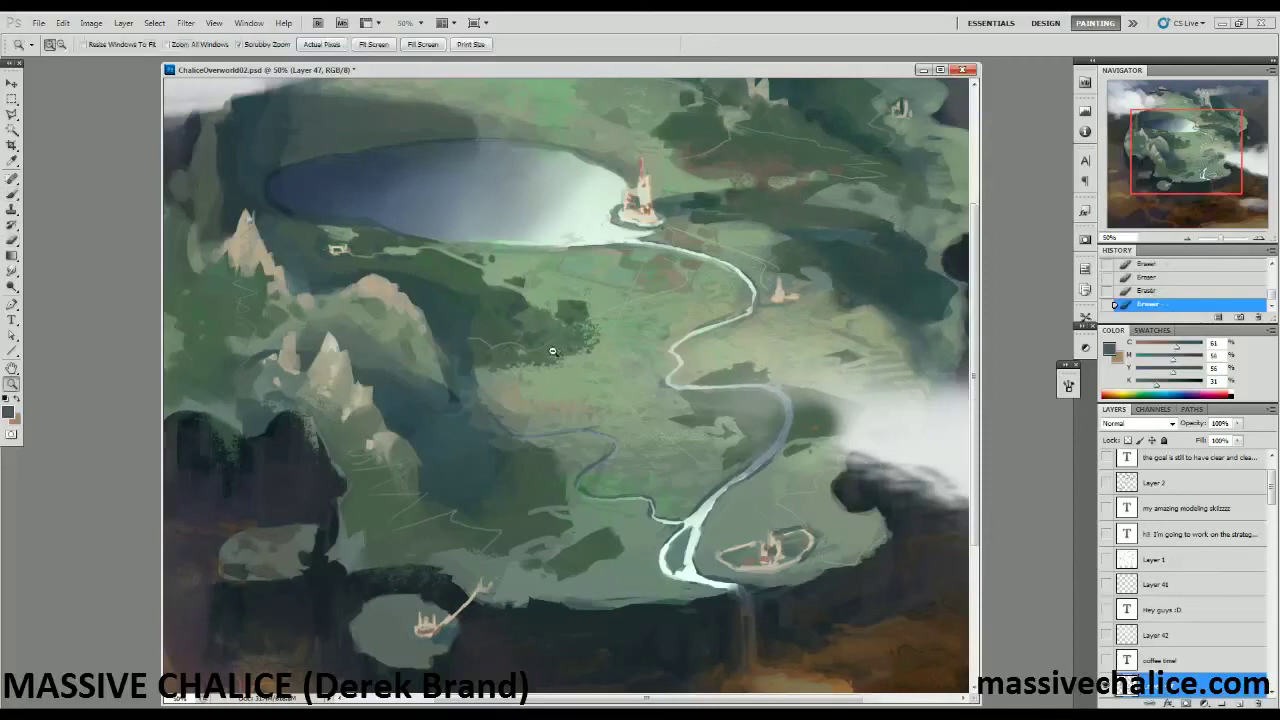
alt+click(552, 351)
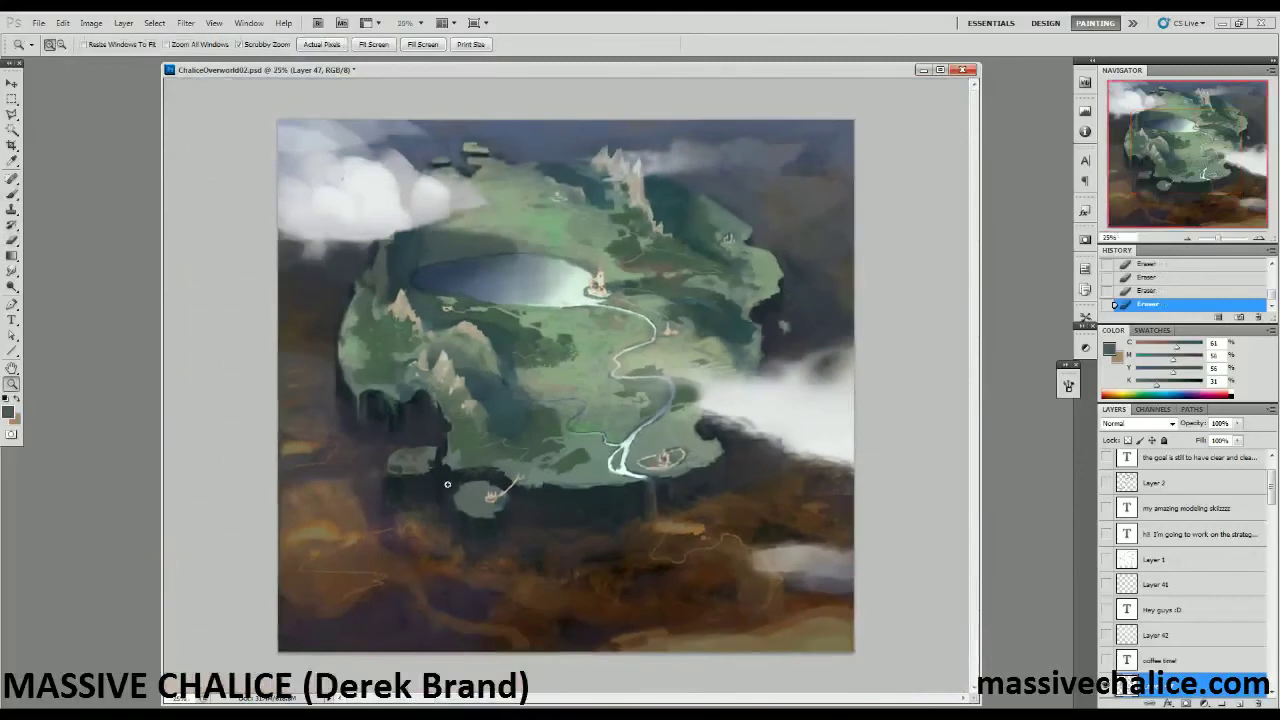
key(b)
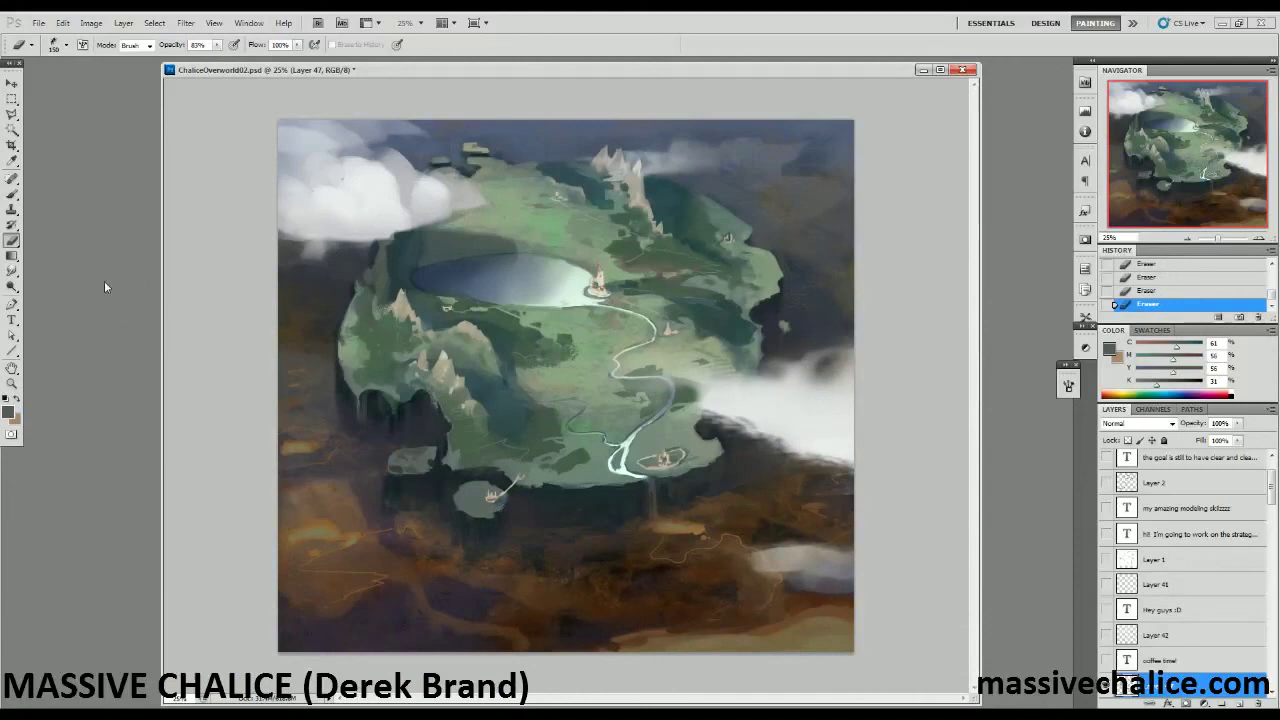
key(z)
click(392, 530)
click(308, 380)
drag(363, 264, 364, 482)
drag(580, 412, 493, 367)
Select the lakeside castle's tower with the Polygonal Lasso, paint it with sampled beige and red, and deselect it.
key(b)
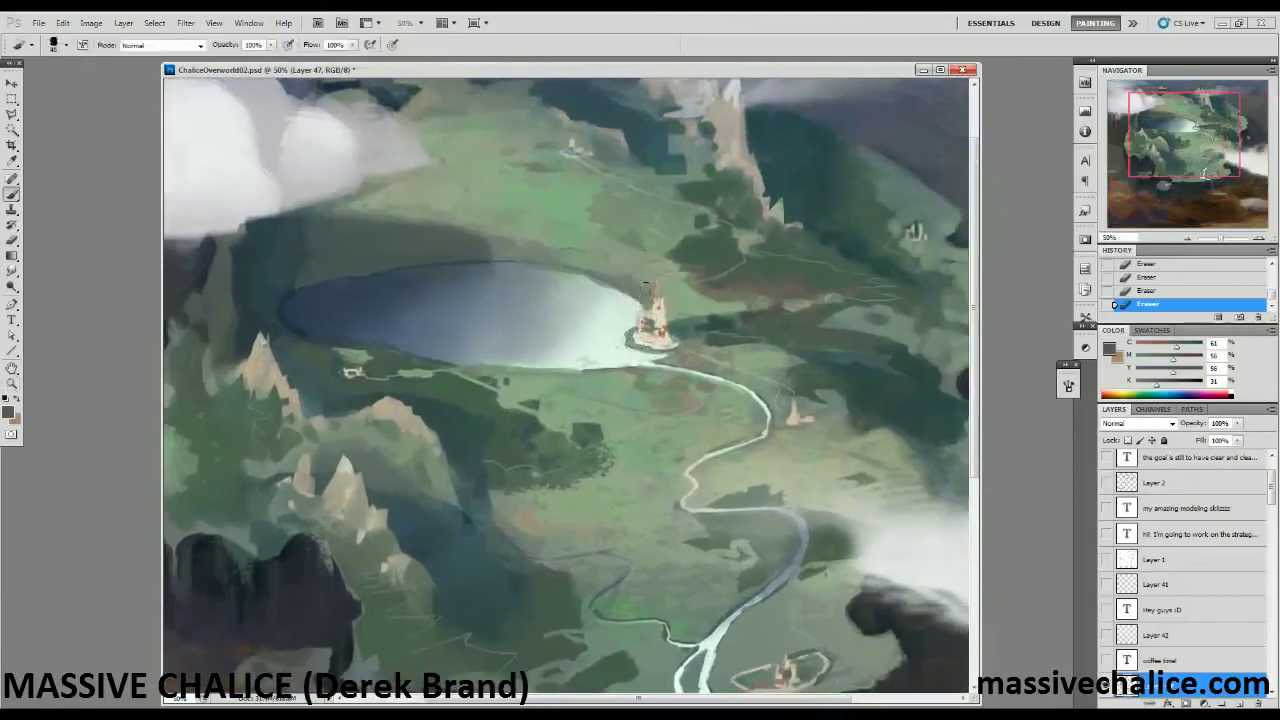
key(l)
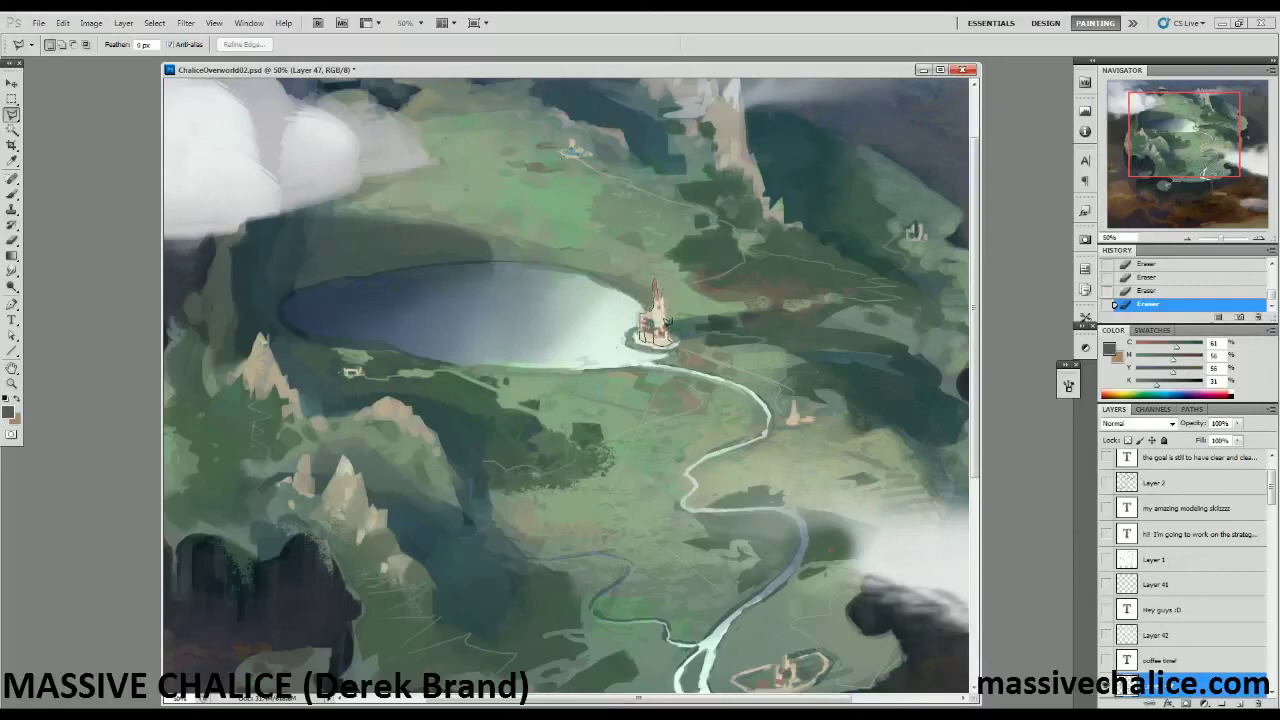
double_click(660, 294)
key(b)
alt+click(657, 310)
drag(651, 300, 641, 262)
mouse_move(668, 303)
mouse_down()
mouse_move(664, 322)
mouse_move(655, 290)
mouse_up()
alt+click(656, 294)
drag(662, 283, 664, 289)
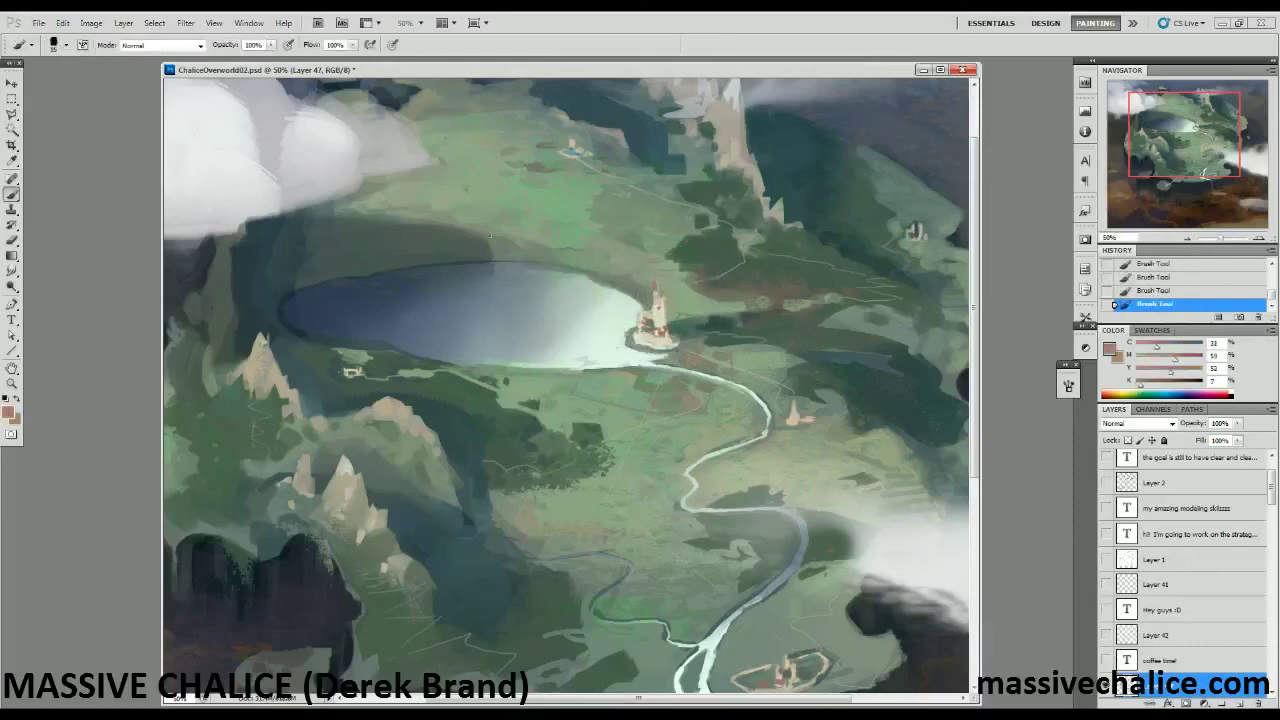
click(154, 22)
click(170, 72)
alt+click(650, 282)
mouse_move(650, 286)
mouse_down()
mouse_move(648, 308)
mouse_move(667, 306)
mouse_move(648, 300)
mouse_move(652, 318)
mouse_up()
alt+click(663, 272)
alt+click(646, 289)
key(ctrl+z)
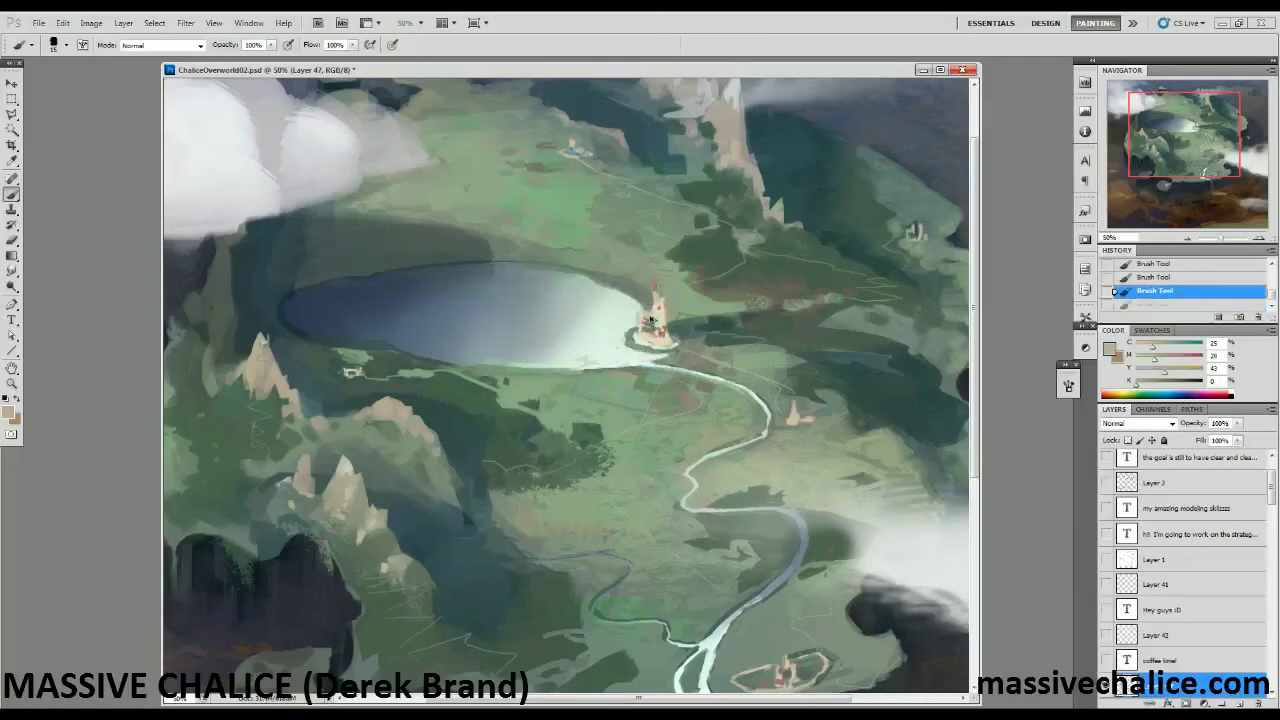
key(ctrl+alt+z)
Trim the sides of the lakeside castle's tower with greens sampled from the surrounding land.
alt+click(667, 302)
drag(663, 292, 665, 307)
drag(662, 296, 664, 312)
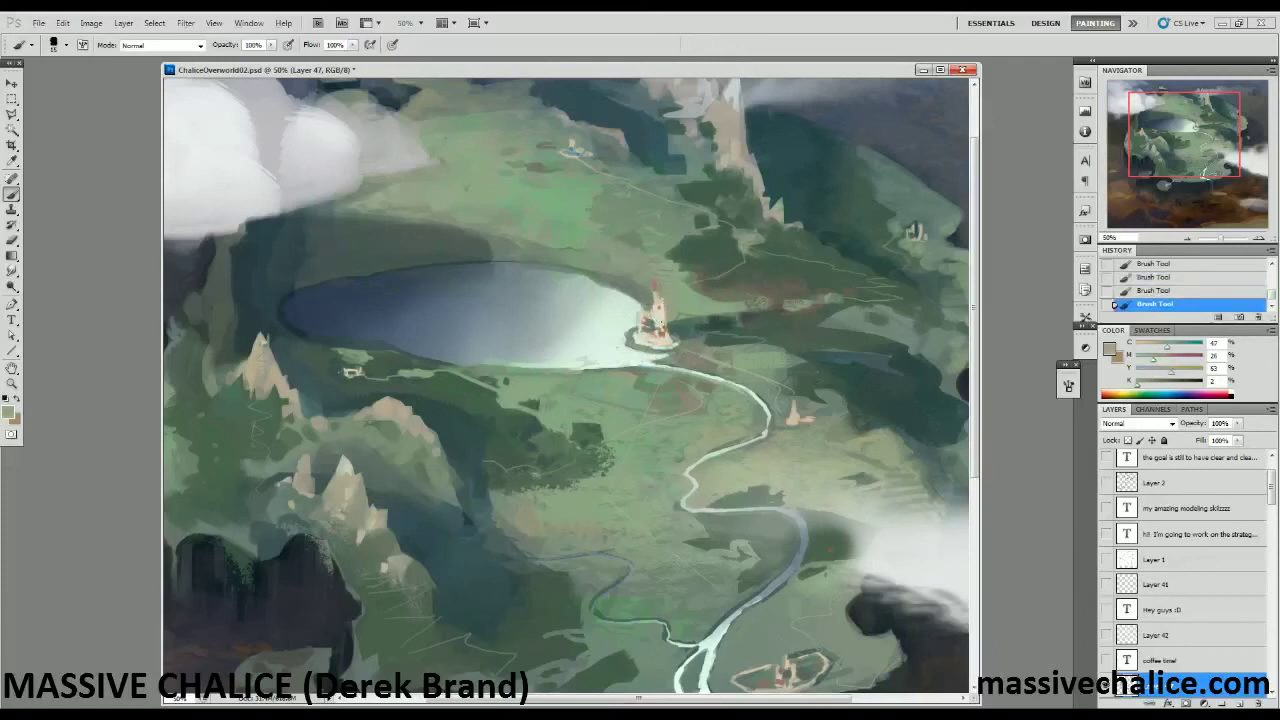
alt+click(650, 285)
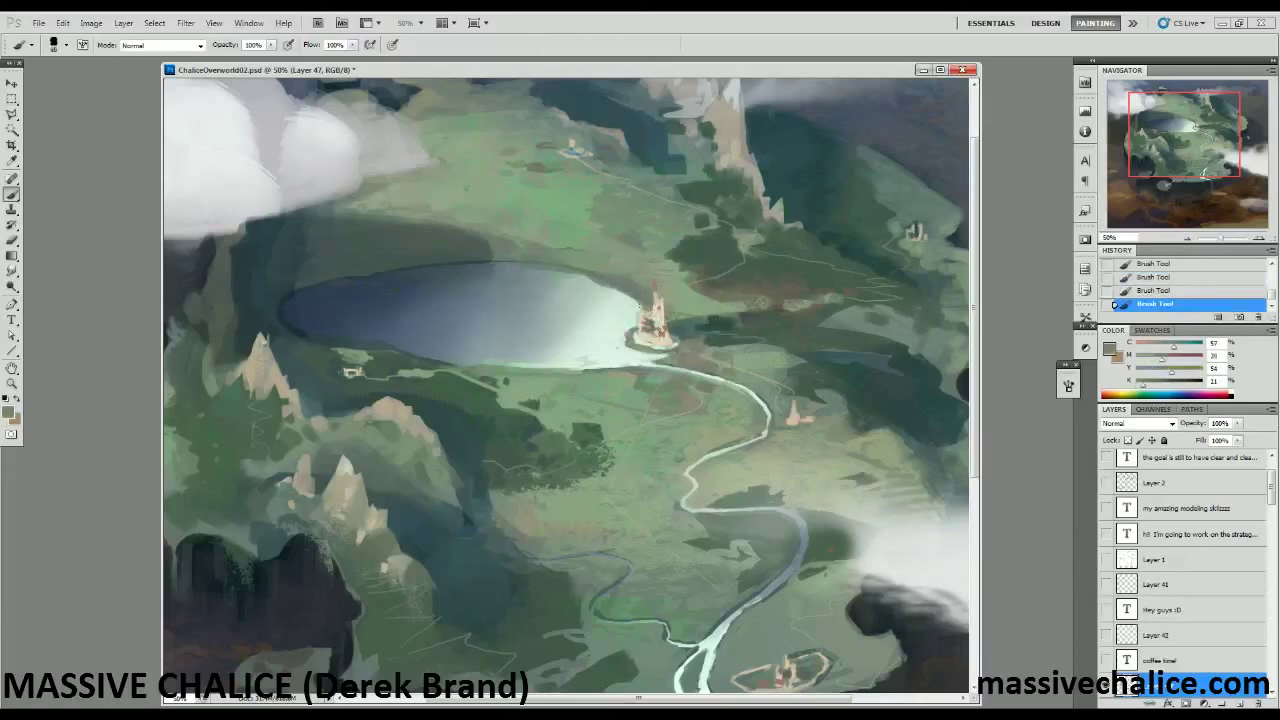
Retouch the lake shore beside the castle with sampled pale water color and gray-green using a smaller brush.
alt+click(635, 310)
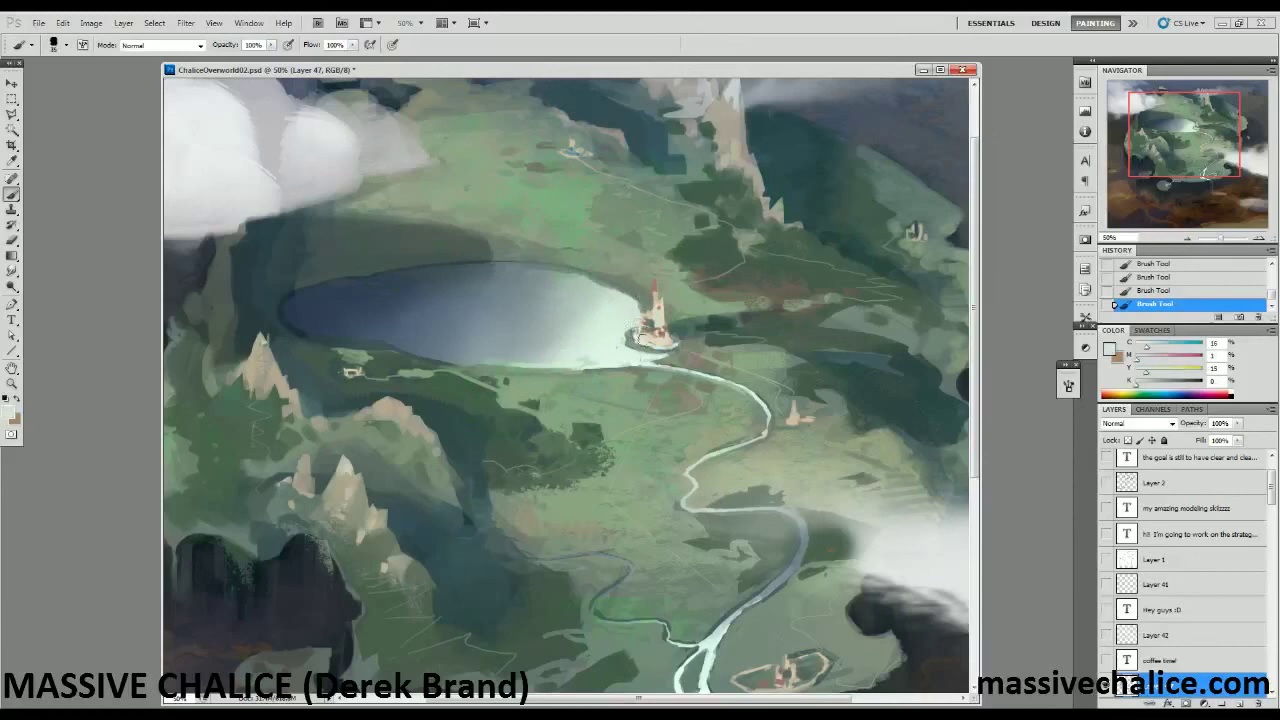
alt+click(631, 335)
key(bracketleft)
drag(634, 332, 641, 336)
key(bracketleft)
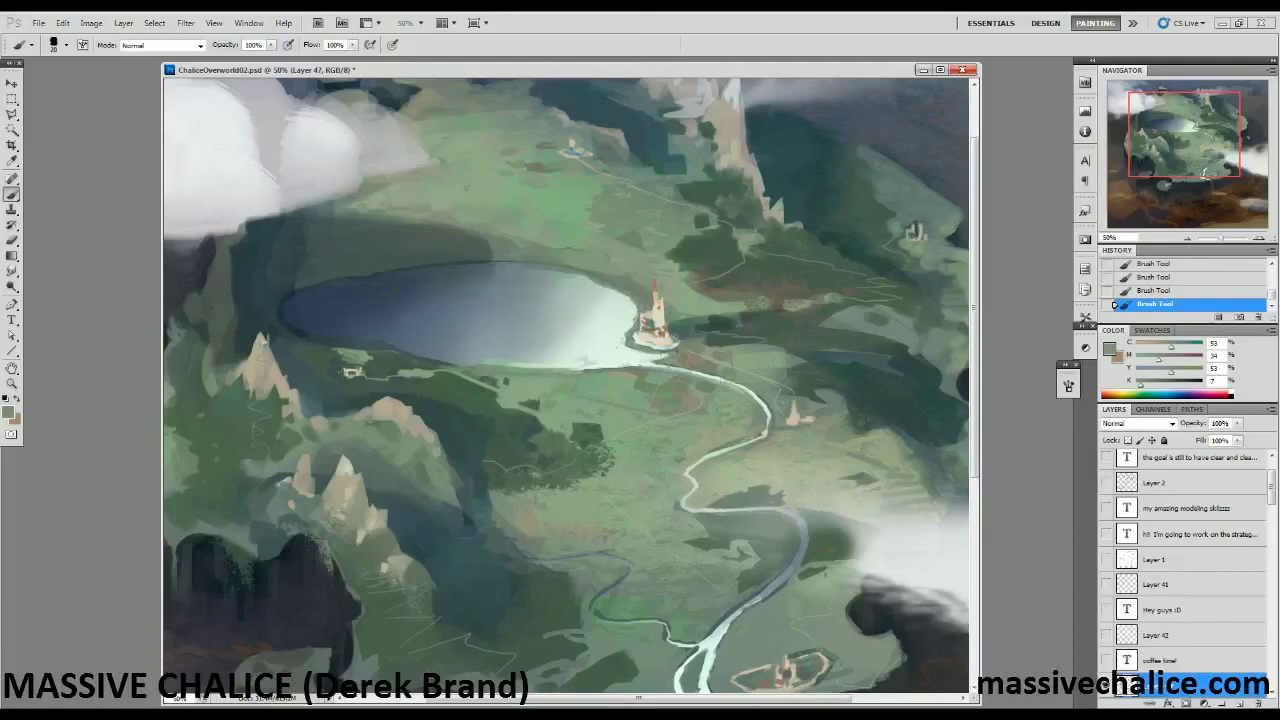
Paint over the base of the lakeside castle with beige and reddish-brown tones sampled from its walls.
click(154, 22)
click(172, 87)
alt+click(658, 306)
mouse_move(646, 341)
mouse_down()
mouse_move(646, 316)
mouse_move(657, 332)
mouse_up()
alt+click(656, 336)
drag(655, 326, 656, 333)
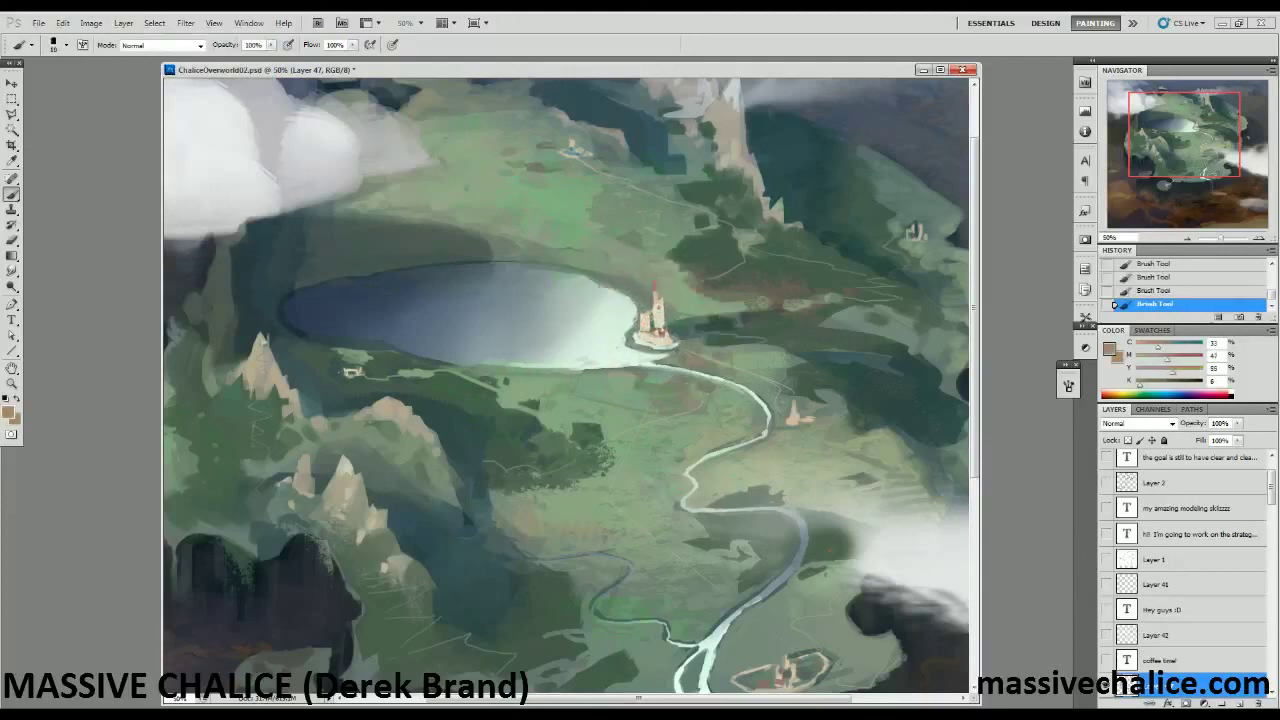
Build up the lakeside castle's tower and lower walls with sampled light beige and tan strokes.
alt+click(661, 311)
alt+click(655, 318)
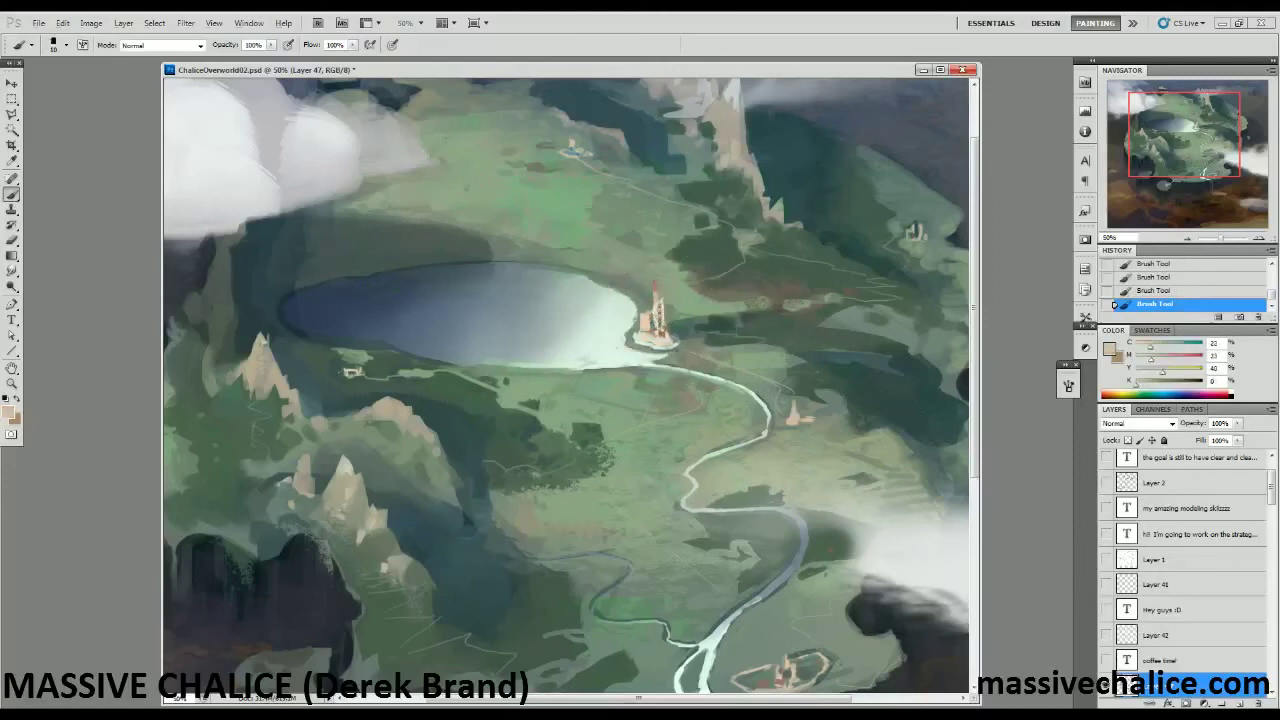
alt+click(645, 324)
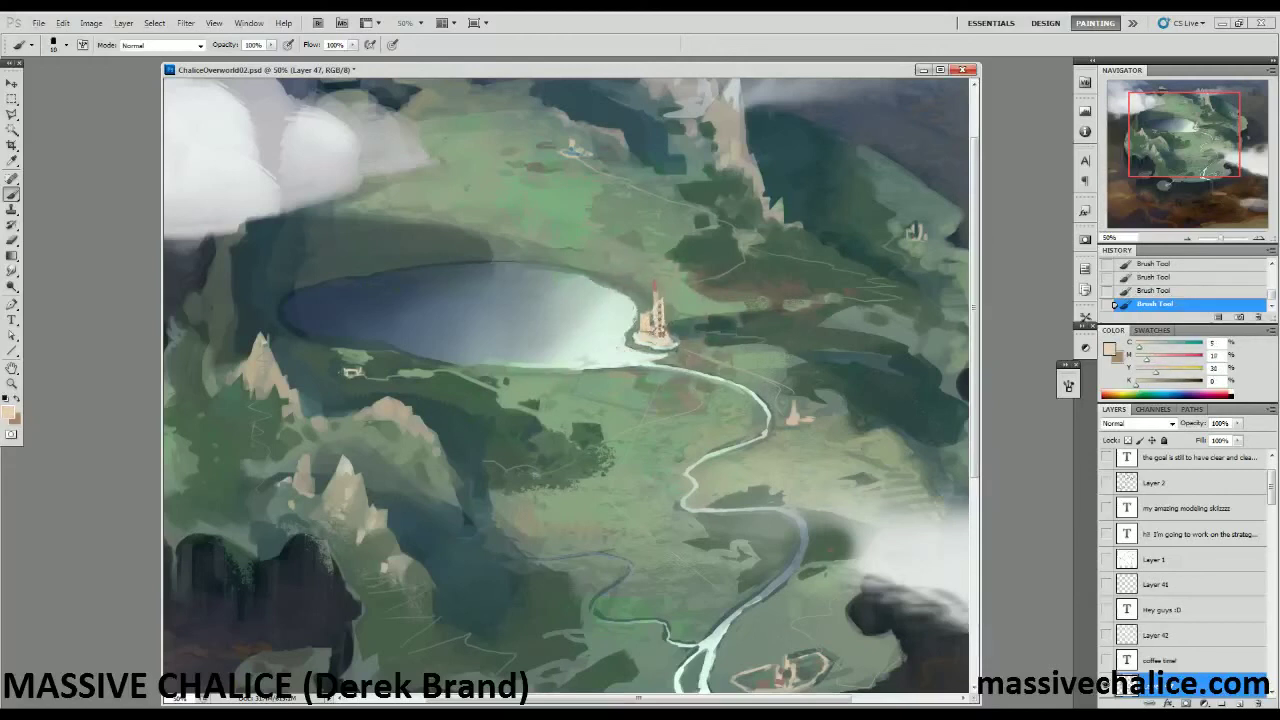
alt+click(666, 330)
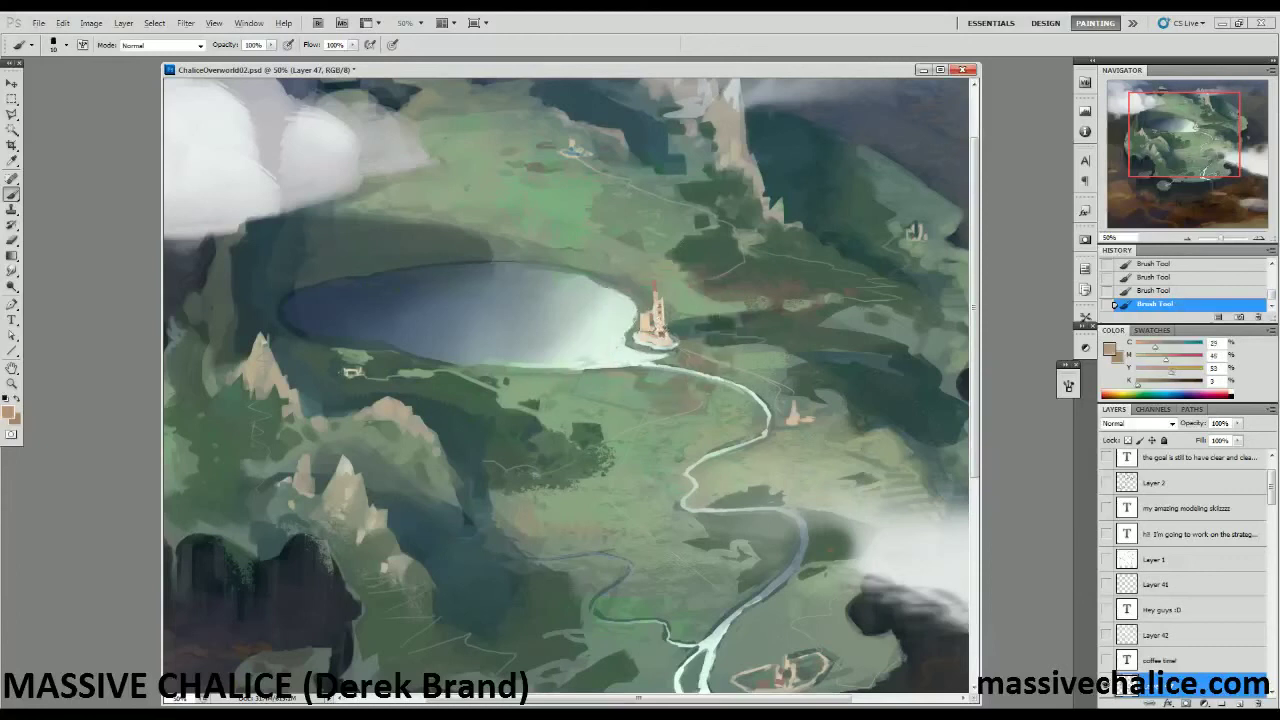
alt+click(656, 298)
alt+click(655, 333)
click(656, 341)
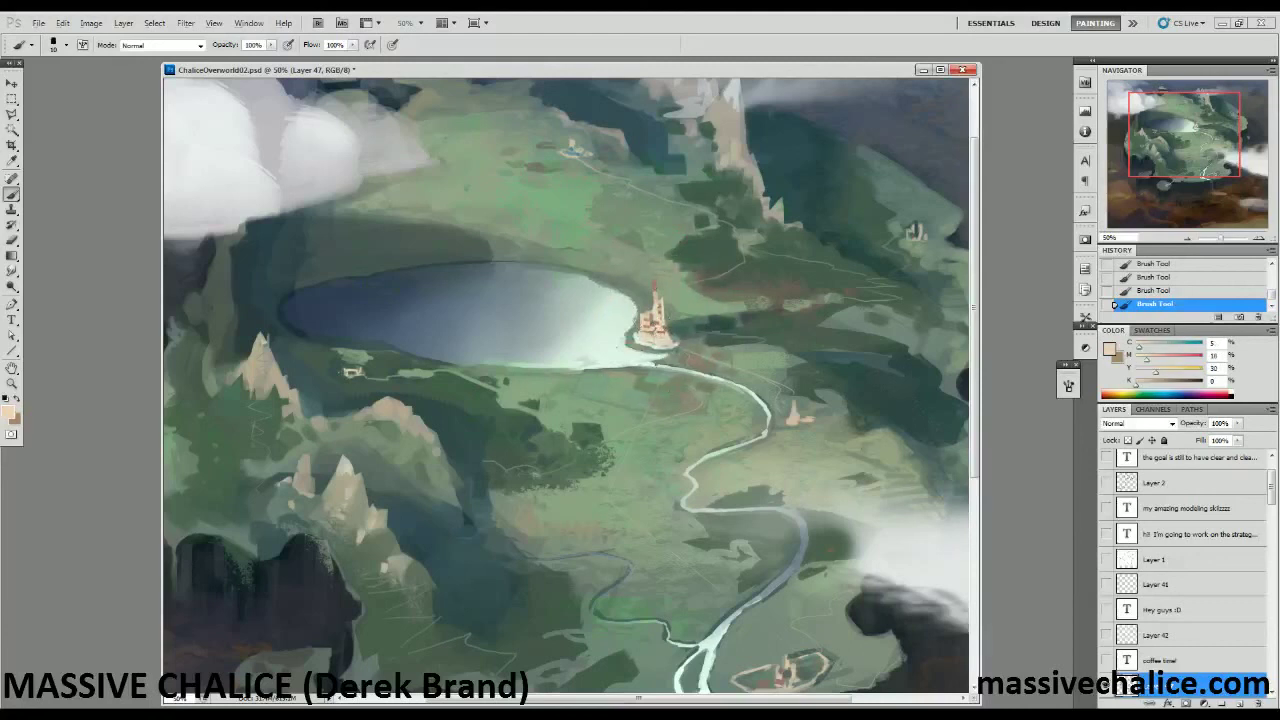
Darken the shaded parts of the lakeside castle with an adjusted gray-brown and sampled dark green, lowering the brush opacity to 55%.
alt+click(660, 326)
drag(1137, 384, 1159, 347)
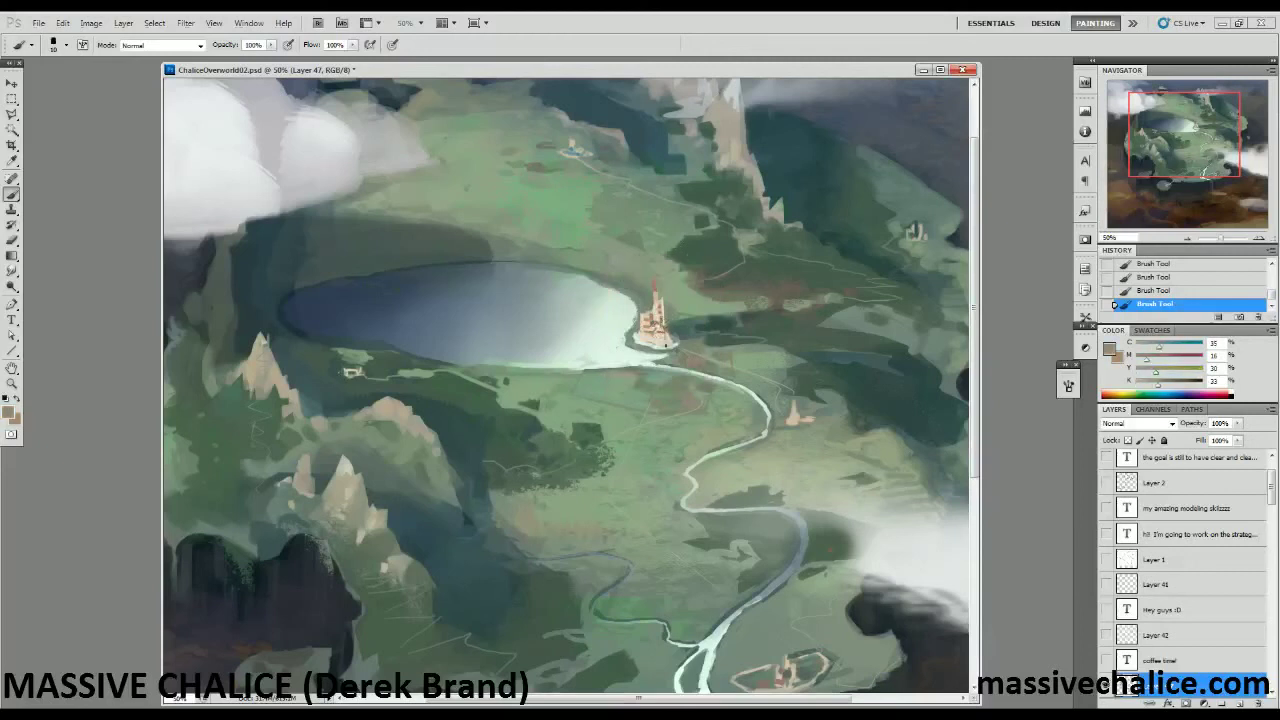
alt+click(686, 322)
drag(223, 45, 190, 43)
key([)
mouse_move(656, 292)
mouse_down()
mouse_move(667, 344)
mouse_move(650, 310)
mouse_move(655, 330)
mouse_move(638, 350)
mouse_up()
key(])
key(])
key(e)
key(b)
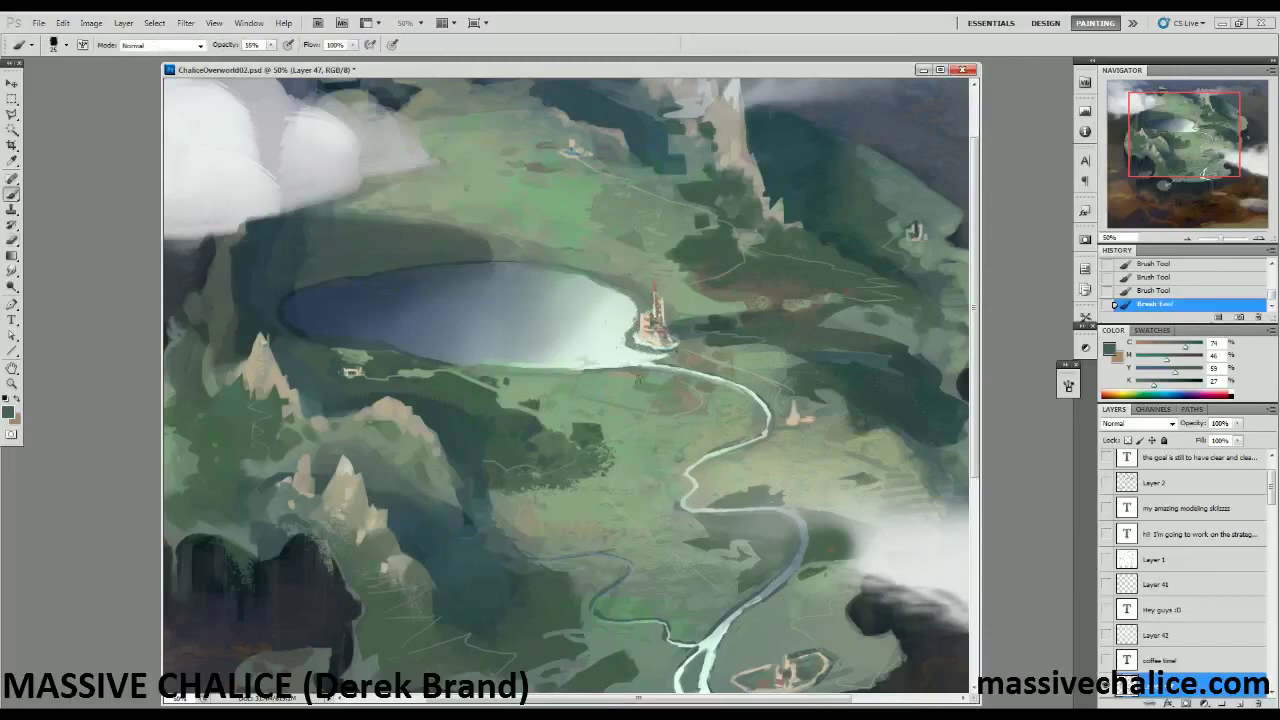
Lighten the lakeside castle's tower and walls with a sampled pale beige and check it against the whole painting.
key(z)
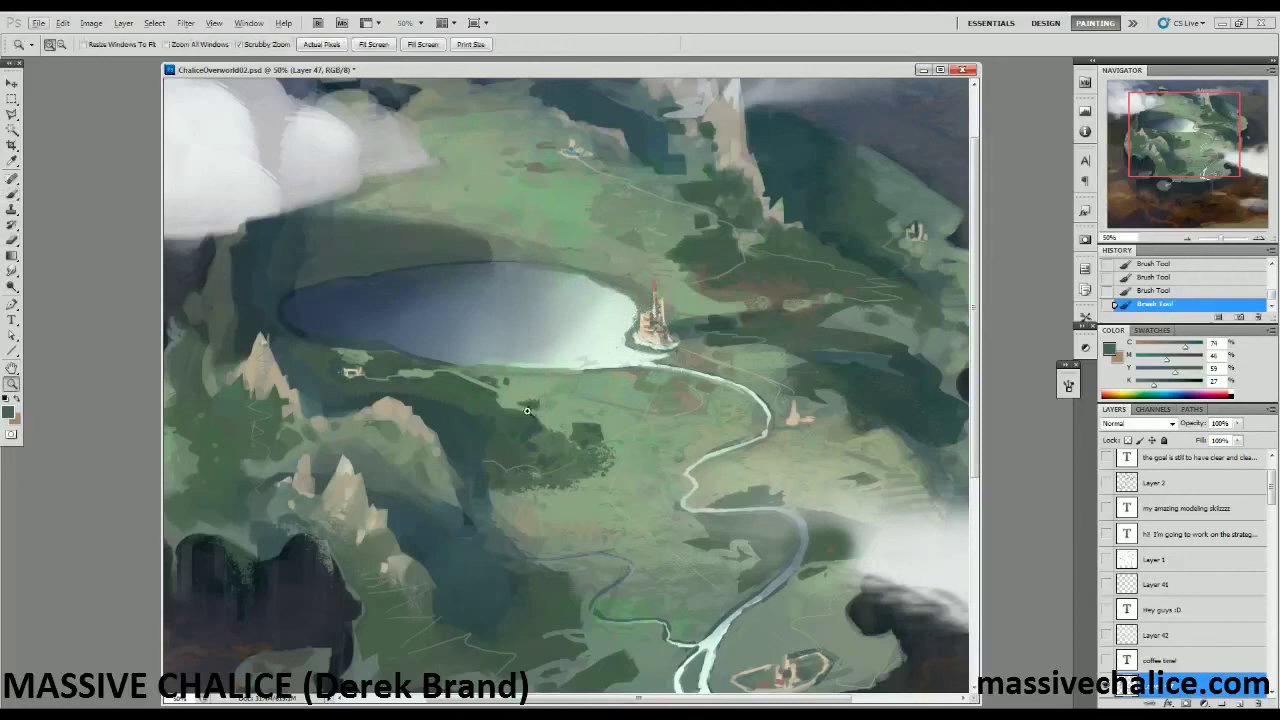
alt+click(400, 316)
key(b)
key(z)
click(560, 355)
key(b)
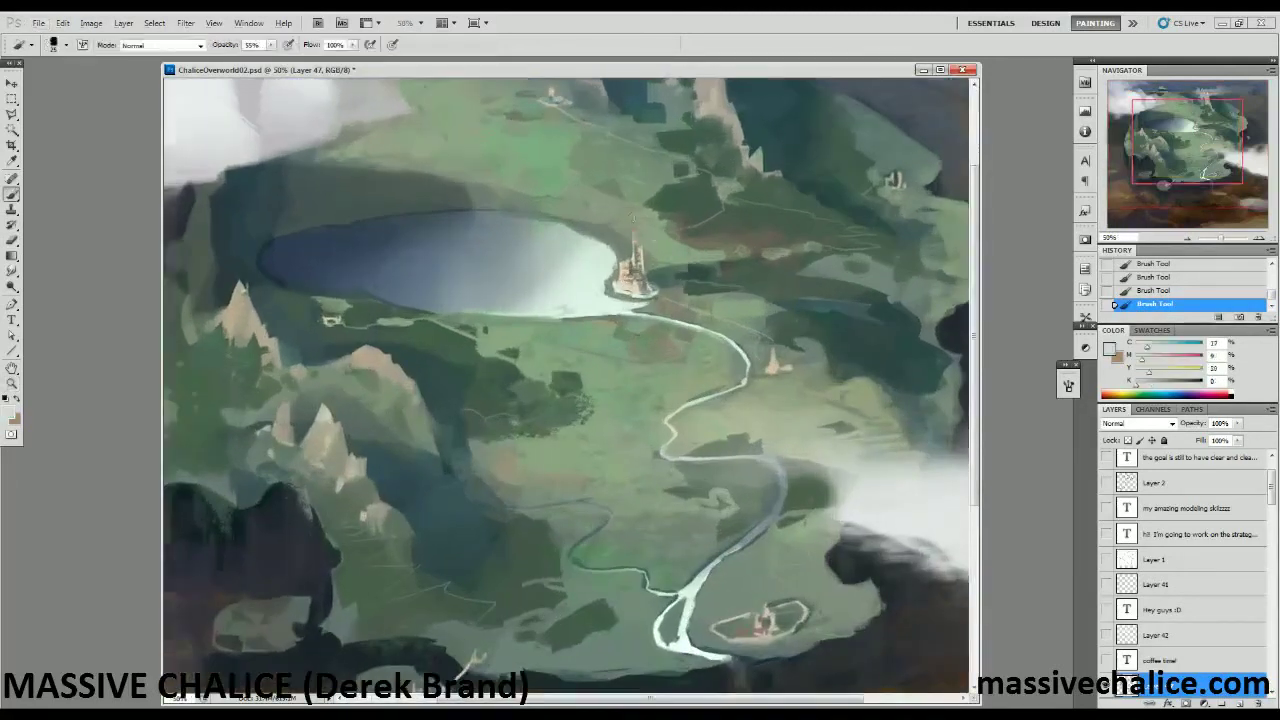
mouse_move(632, 246)
mouse_down()
mouse_move(629, 229)
mouse_move(630, 282)
mouse_up()
key(z)
alt+click(538, 297)
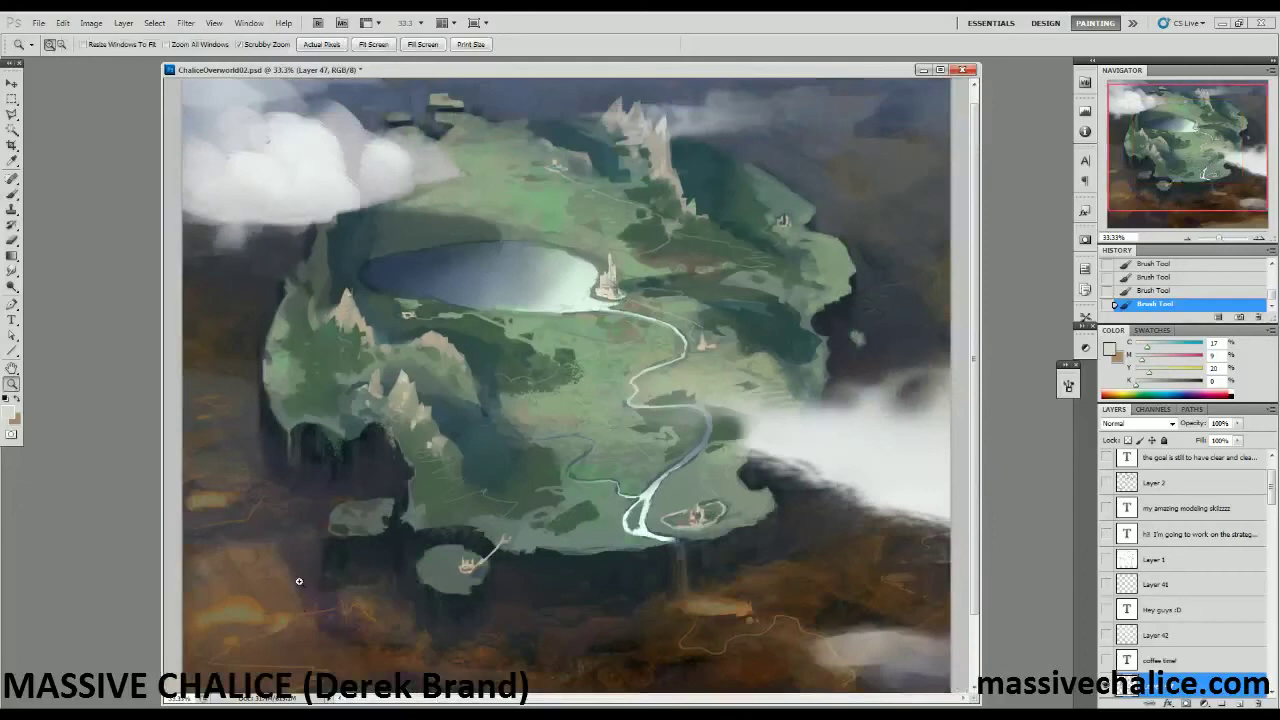
Outline the small castle east of the river with the Polygonal Lasso and repaint its tower with colors sampled around it.
click(613, 499)
scroll(713, 255, up, 3)
key(l)
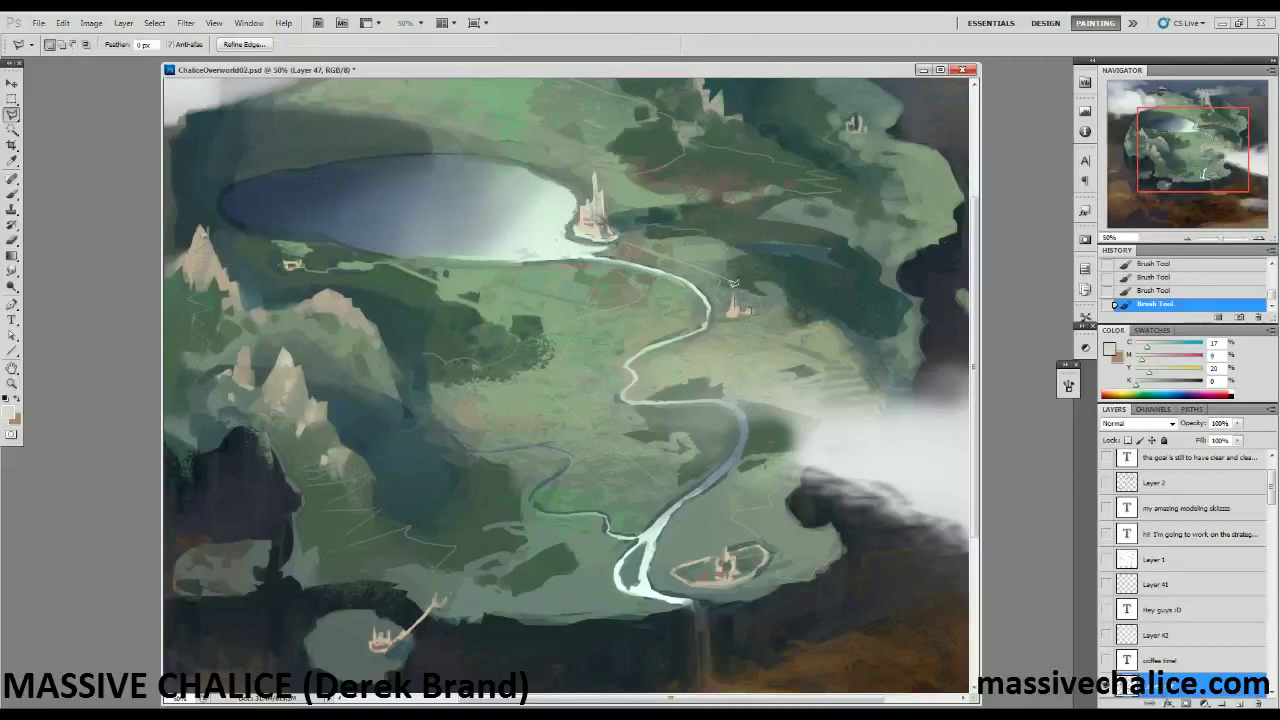
click(734, 287)
key(b)
alt+click(740, 295)
drag(730, 295, 736, 308)
drag(736, 303, 736, 308)
alt+click(748, 306)
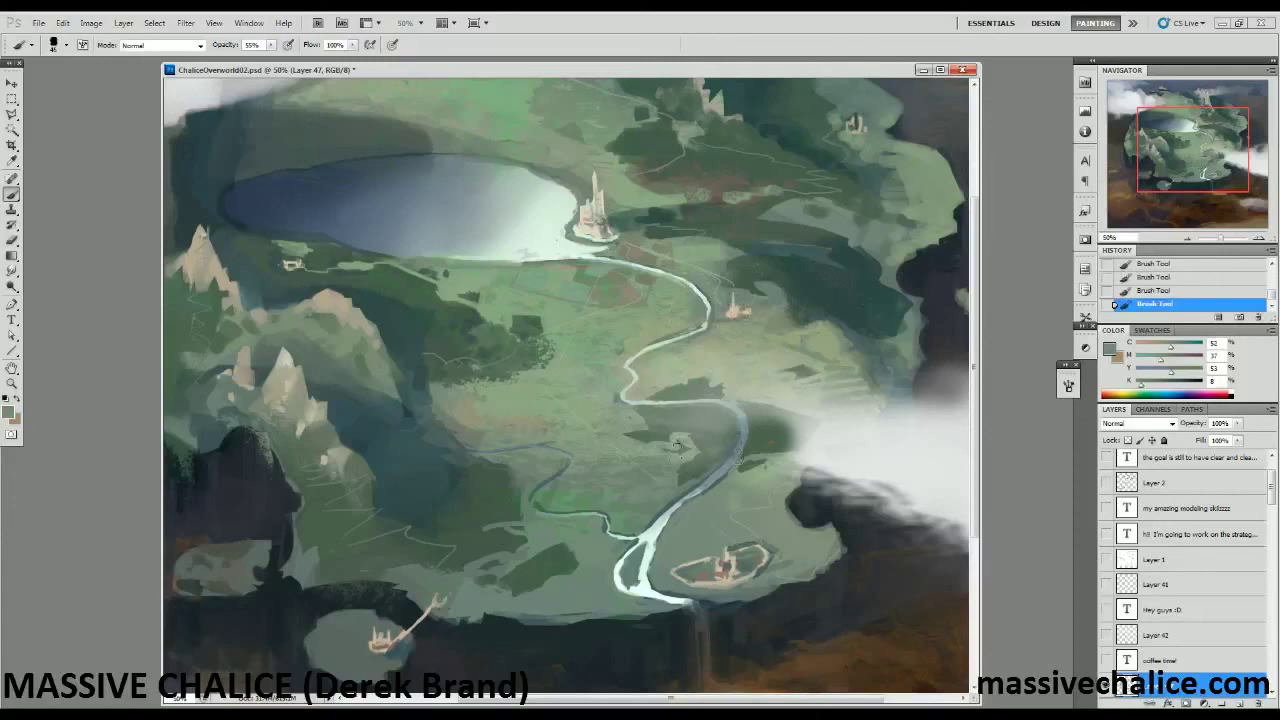
Add small dark green accents to the land beside the small castle east of the river with a smaller brush.
key(l)
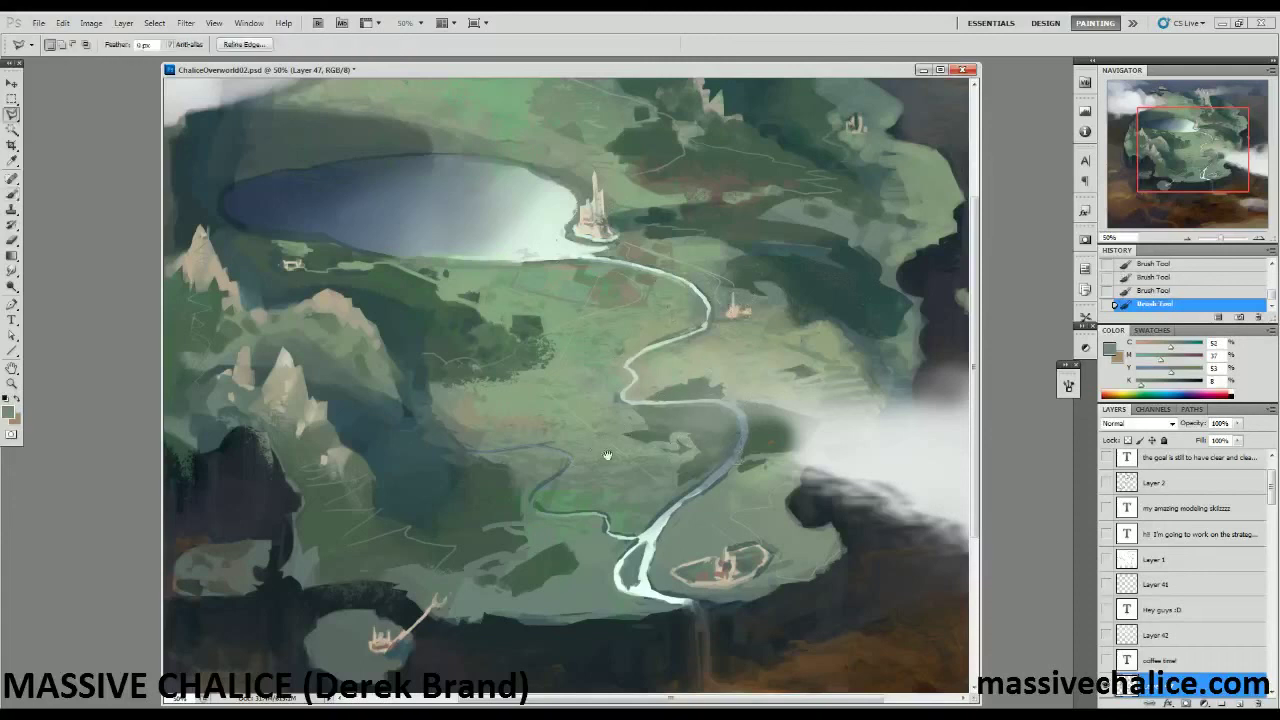
drag(497, 434, 552, 420)
key(b)
alt+click(676, 193)
key(bracketleft)
key(bracketleft)
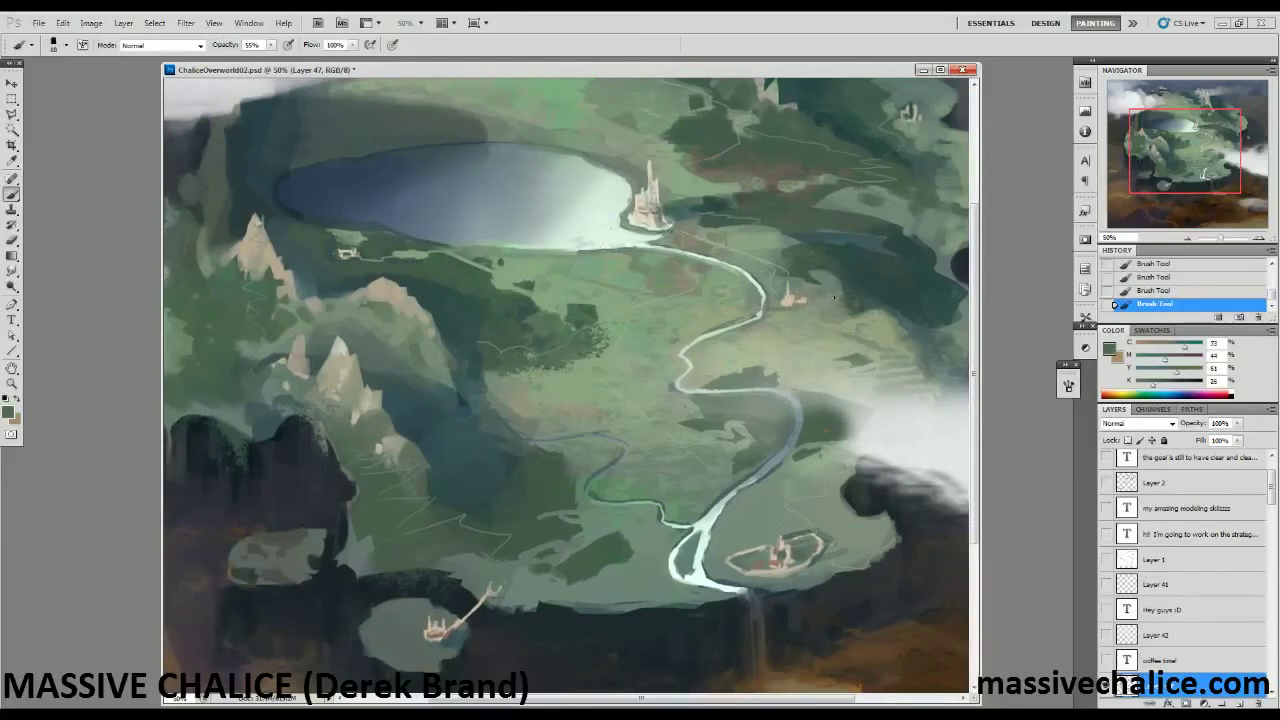
key(bracketleft)
key(ctrl+d)
drag(803, 306, 818, 300)
click(831, 298)
click(831, 298)
alt+click(690, 212)
Repaint the bridge between the small floating island and the mainland with sampled beige and dark cliff colors.
key(z)
alt+click(334, 439)
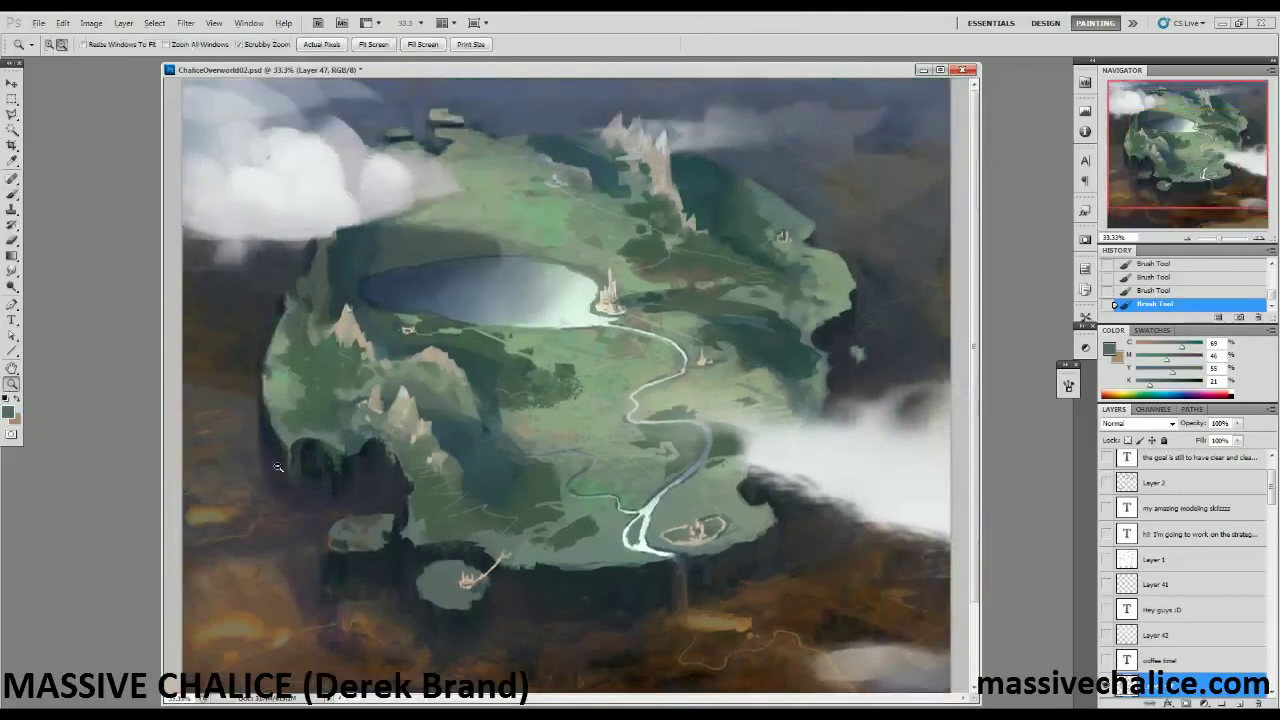
alt+click(300, 515)
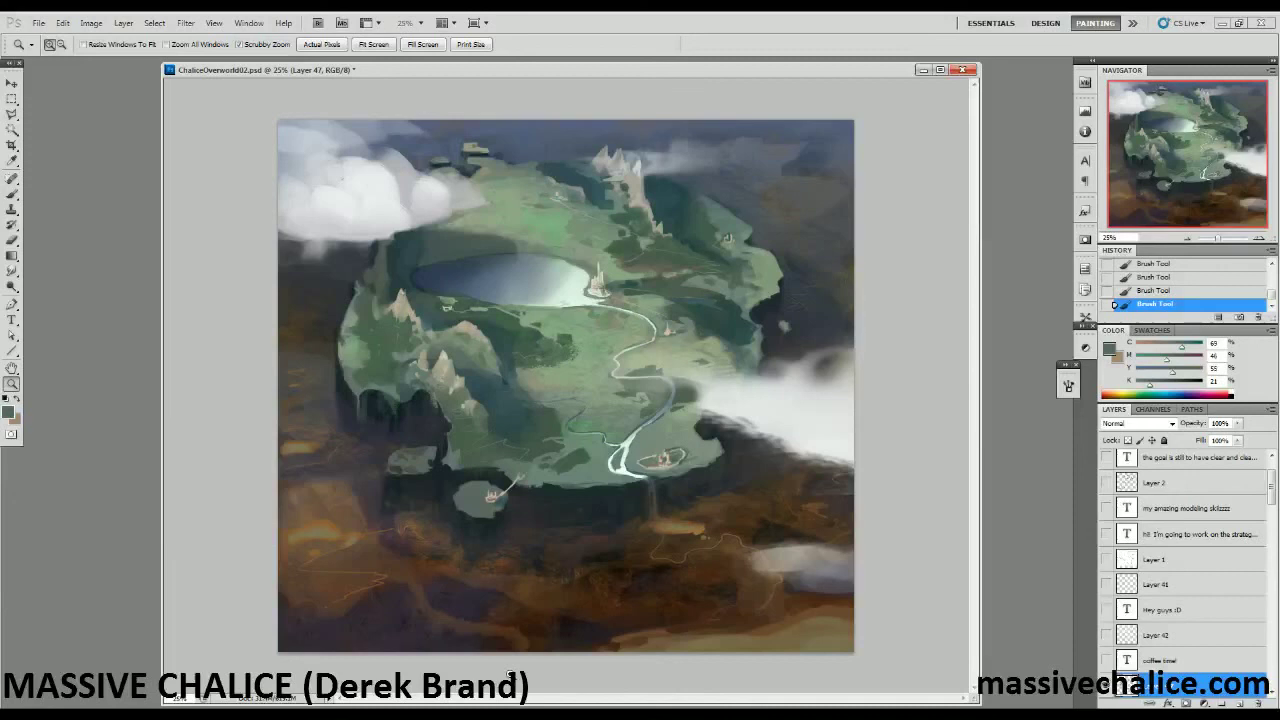
drag(497, 510, 497, 510)
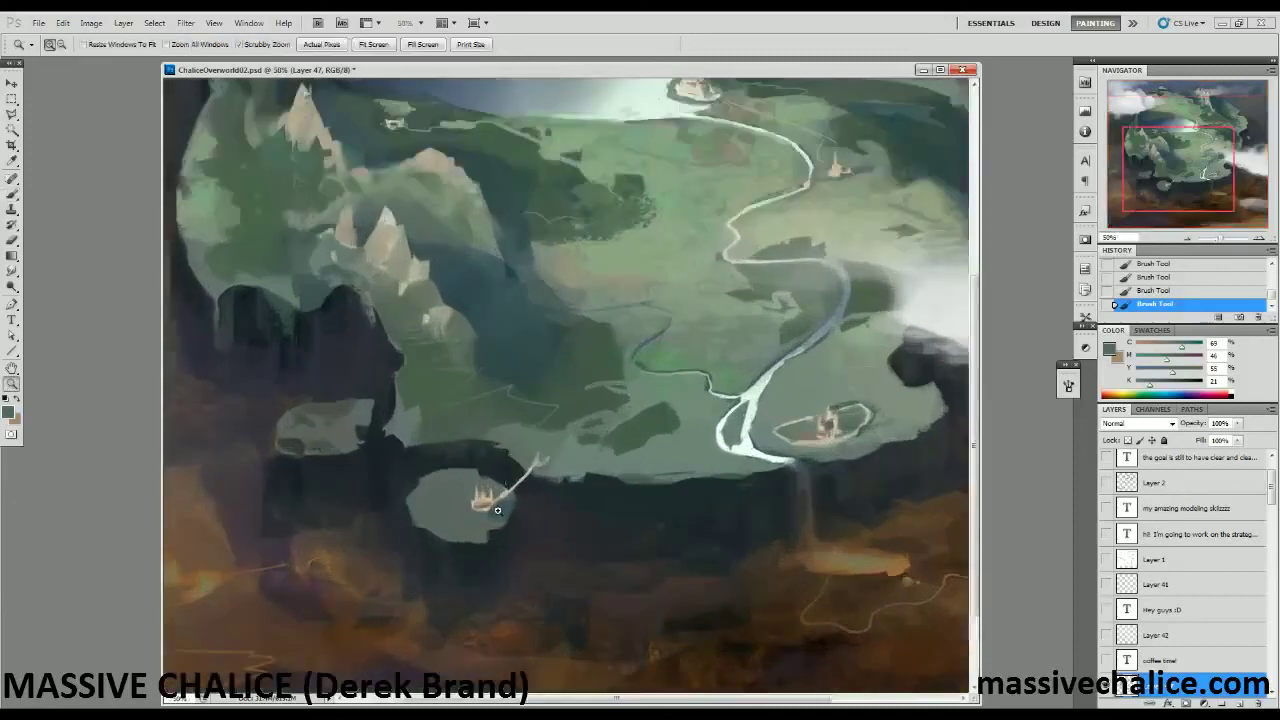
click(498, 510)
alt+click(543, 458)
drag(548, 452, 533, 467)
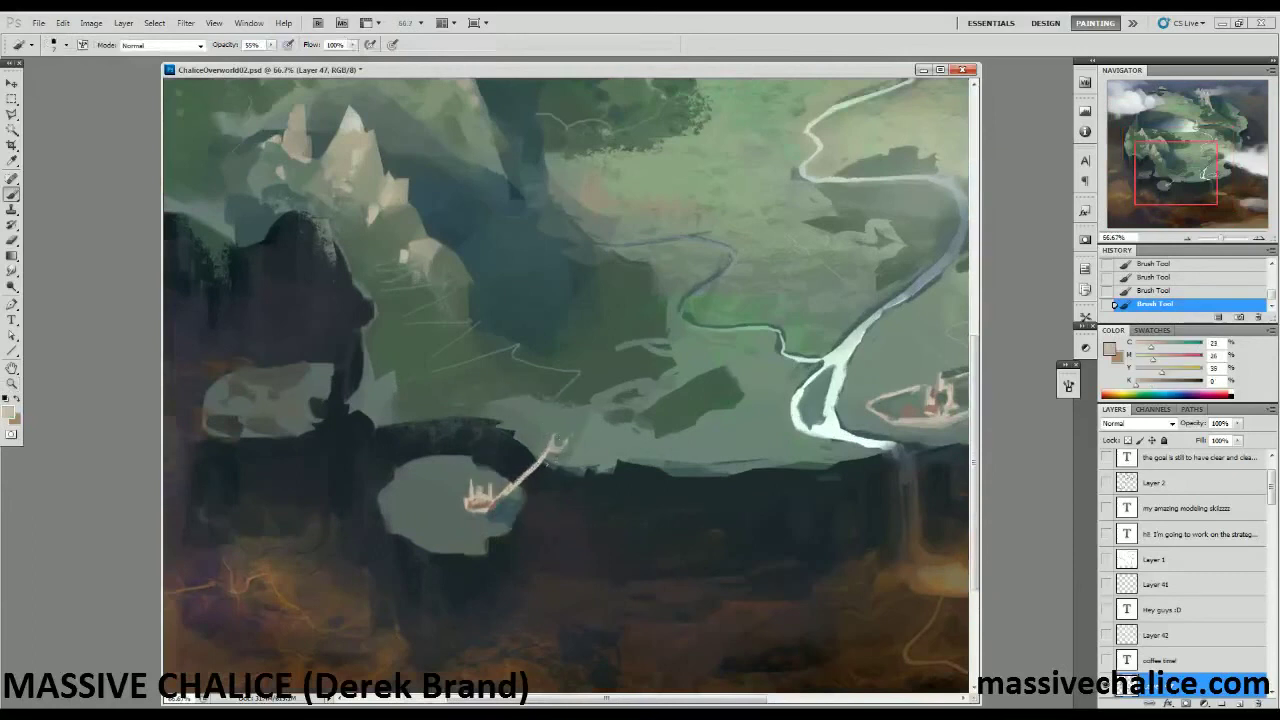
alt+click(541, 470)
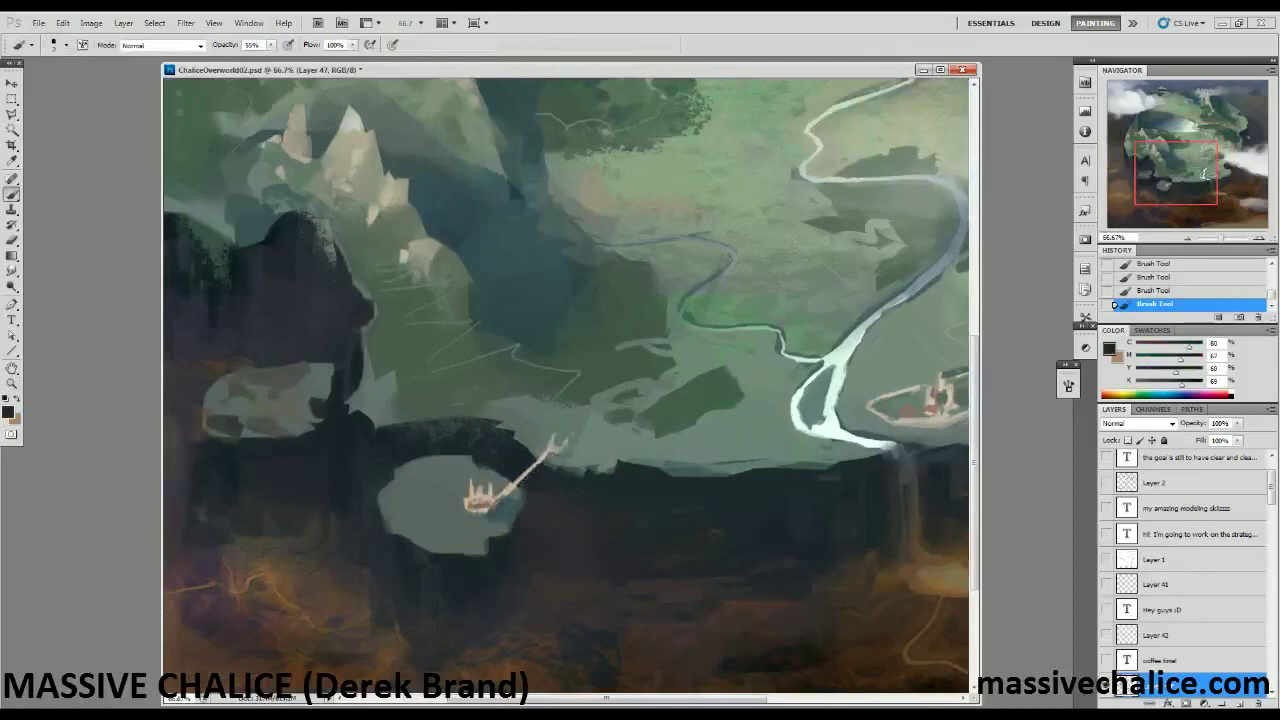
alt+click(540, 456)
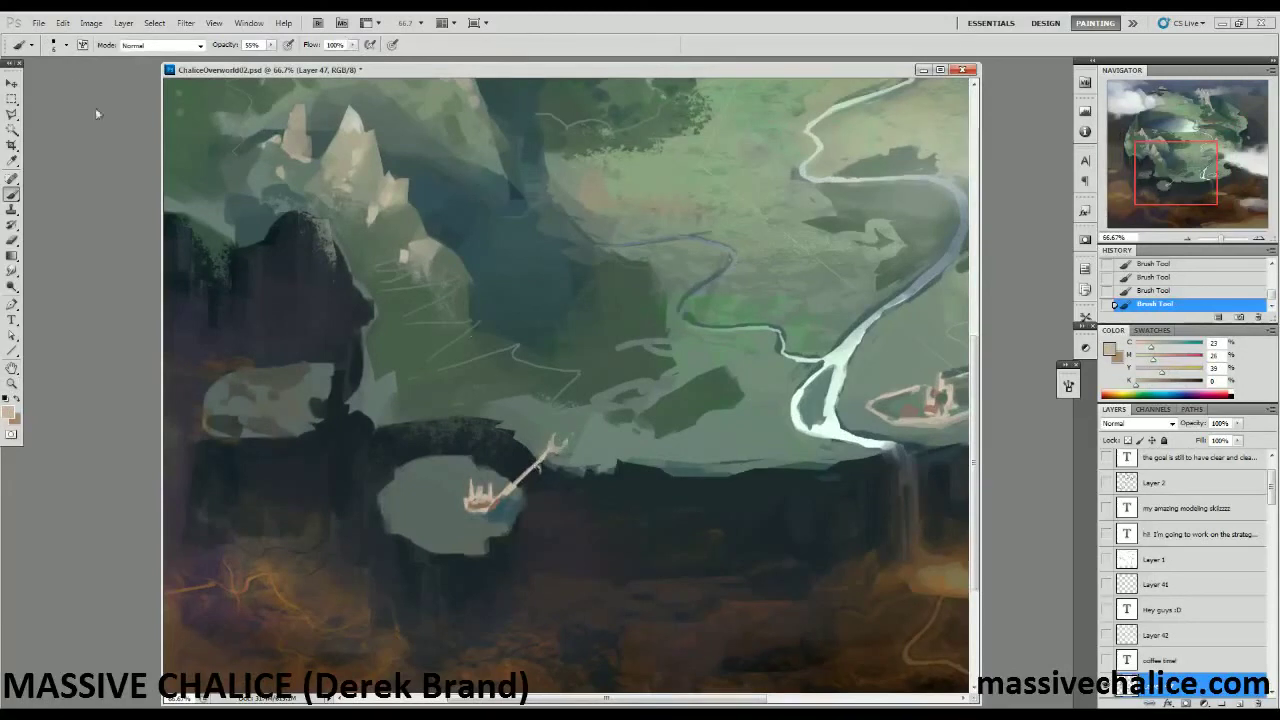
click(65, 45)
click(69, 585)
click(66, 45)
key(ctrl+alt+z)
key(ctrl+alt+z)
key(ctrl+alt+z)
key(ctrl+alt+z)
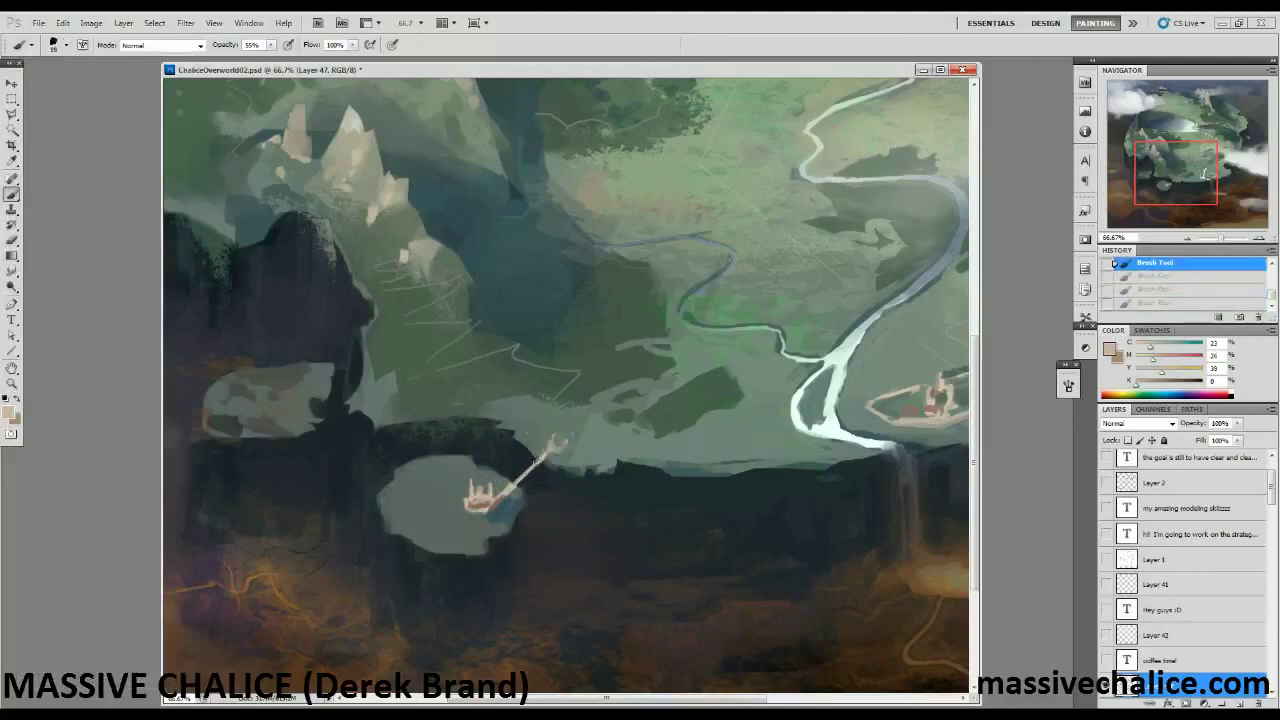
key(ctrl+shift+z)
key(ctrl+shift+z)
key(ctrl+shift+z)
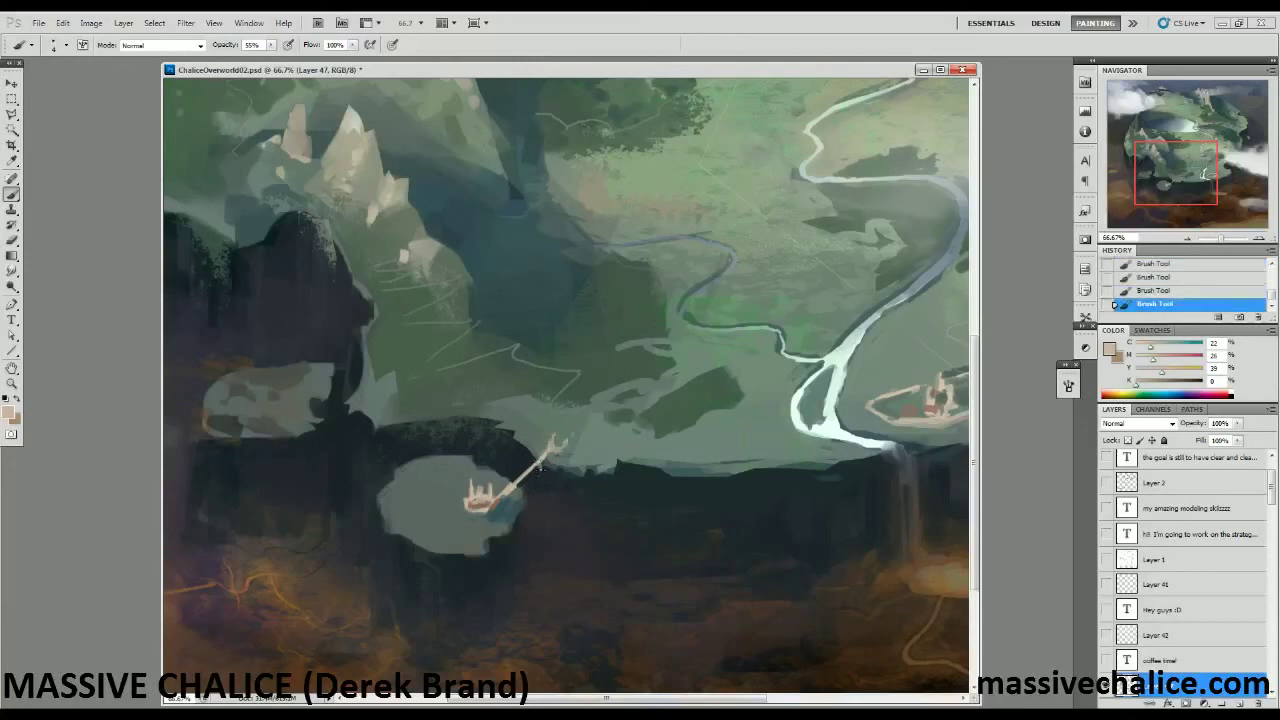
Paint thin vertical strands hanging beneath the floating island's bridge and fade their lower ends with the Eraser.
drag(541, 460, 541, 468)
key(ctrl+z)
drag(534, 472, 532, 611)
key(e)
drag(534, 509, 532, 596)
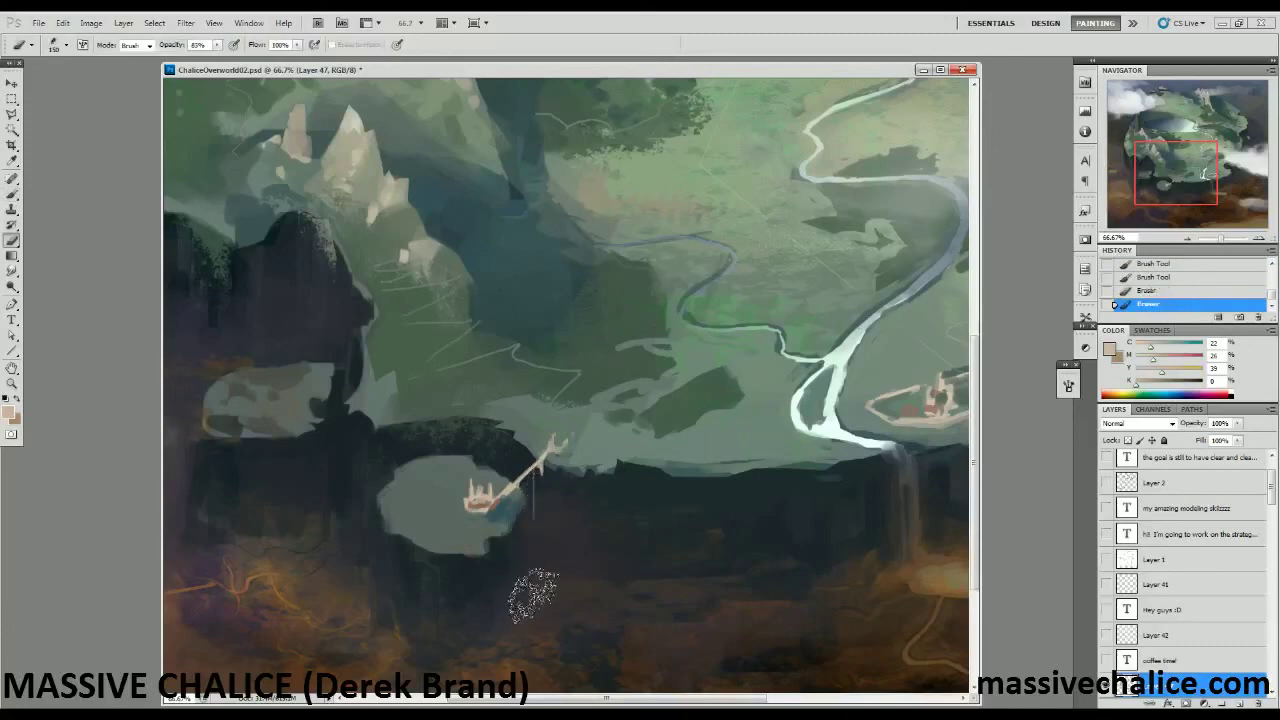
key(b)
drag(521, 475, 523, 524)
key(e)
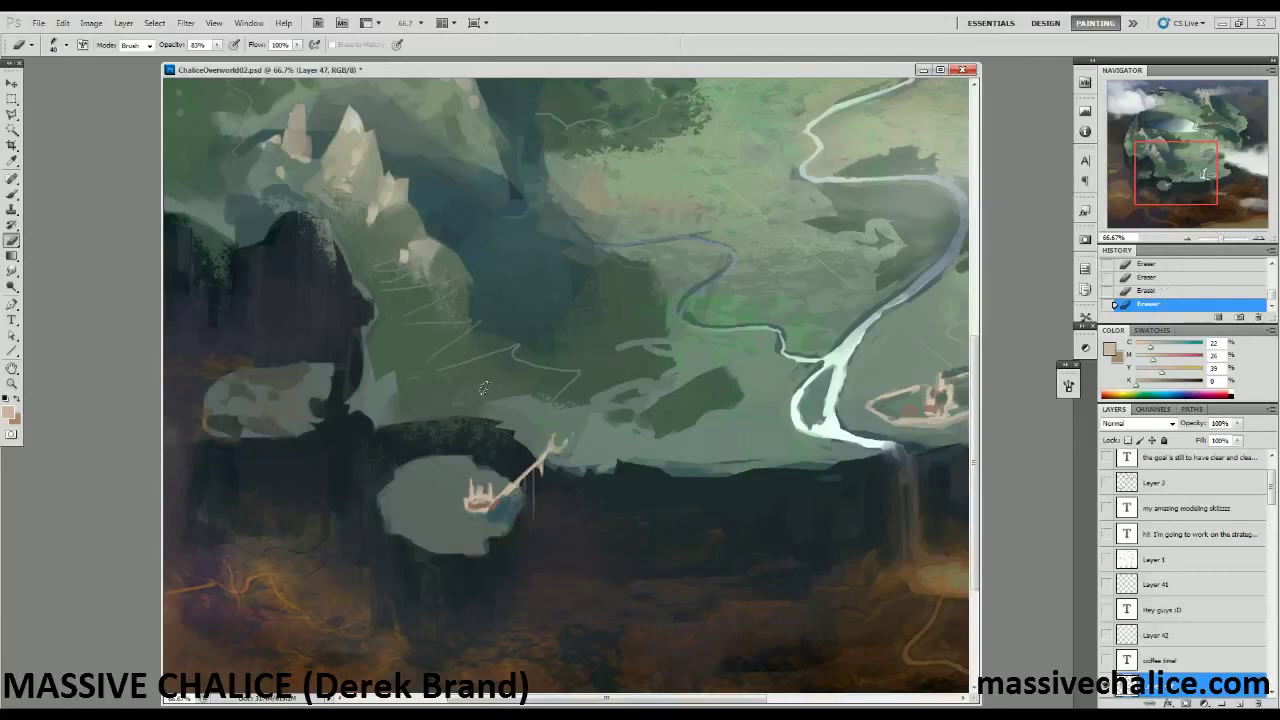
key(b)
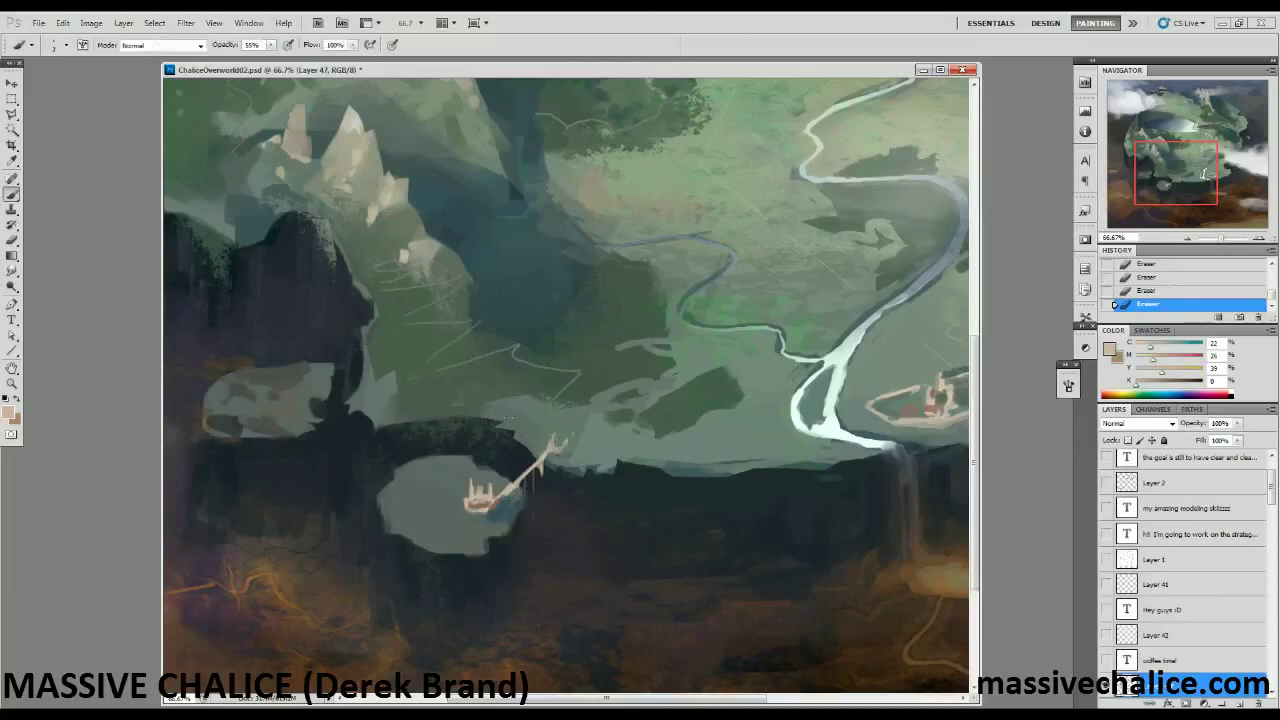
Reshape the bridge's mainland end into small towers using sampled gray-green and beige.
alt+click(529, 449)
mouse_move(548, 450)
mouse_down()
mouse_move(552, 460)
mouse_move(555, 425)
mouse_up()
alt+click(523, 434)
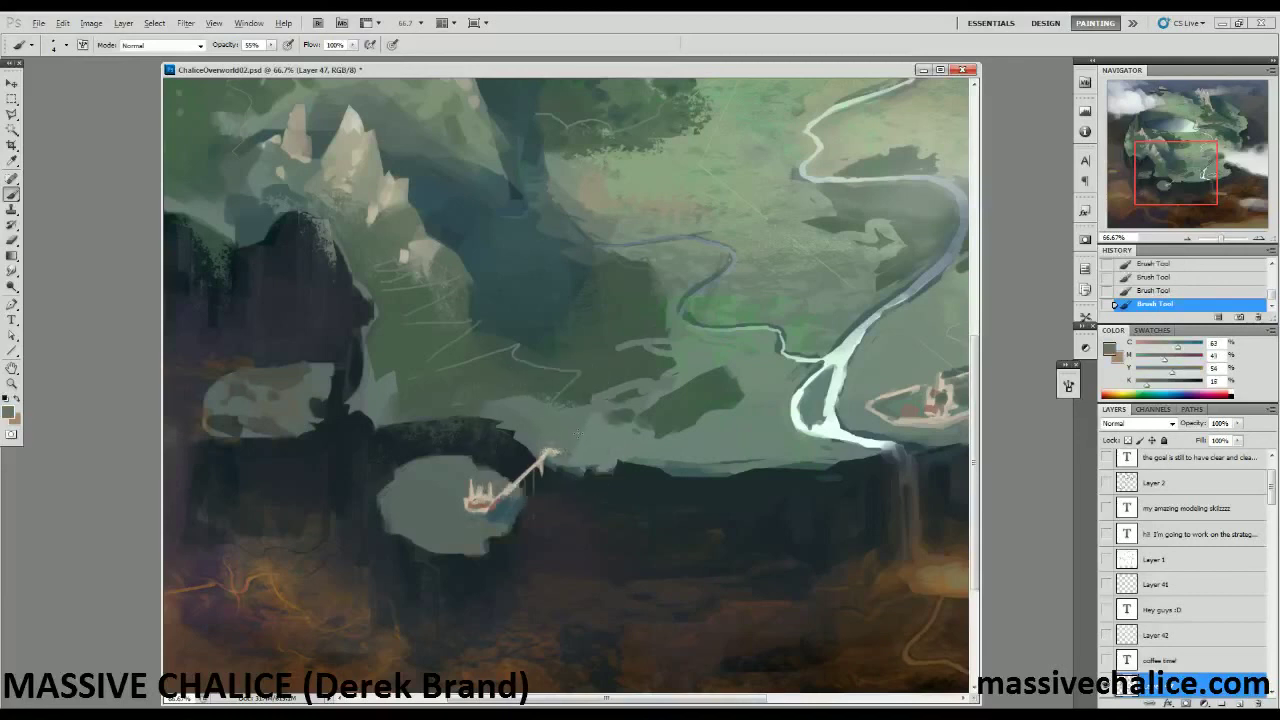
alt+click(523, 449)
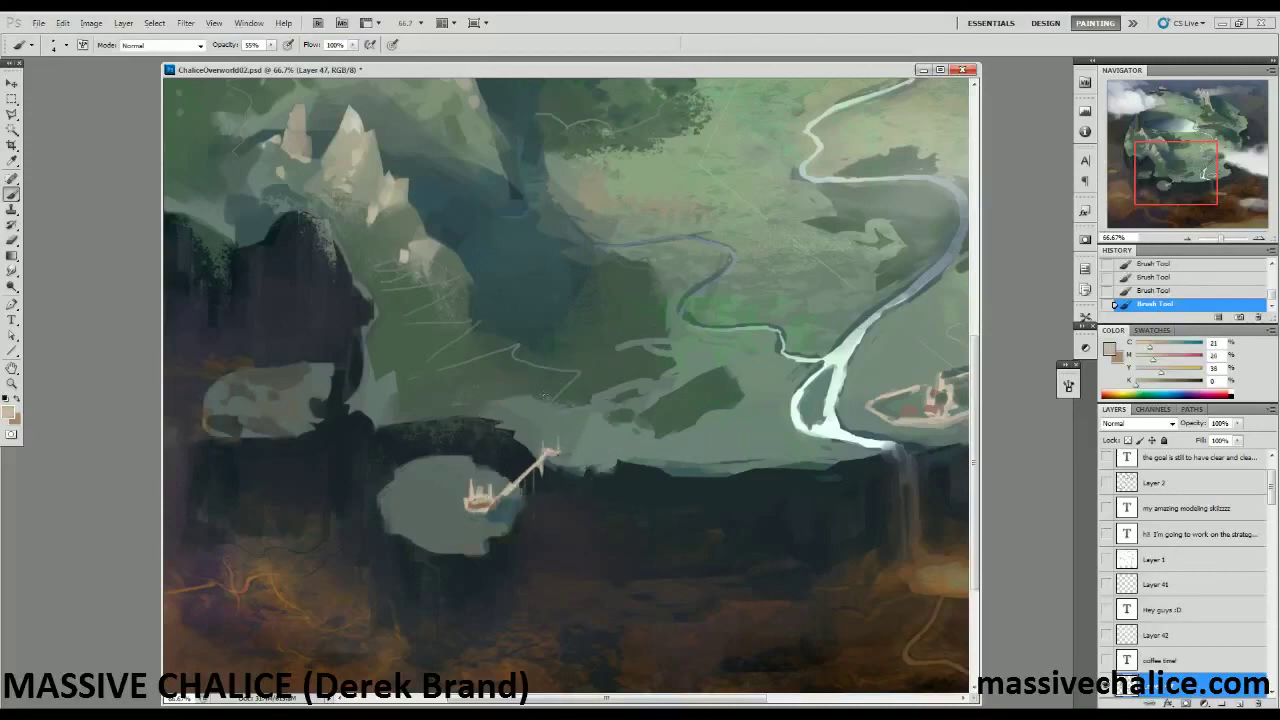
Redefine the small floating island's castle with sampled gray-green, beige and brown at 100% brush opacity.
alt+click(478, 478)
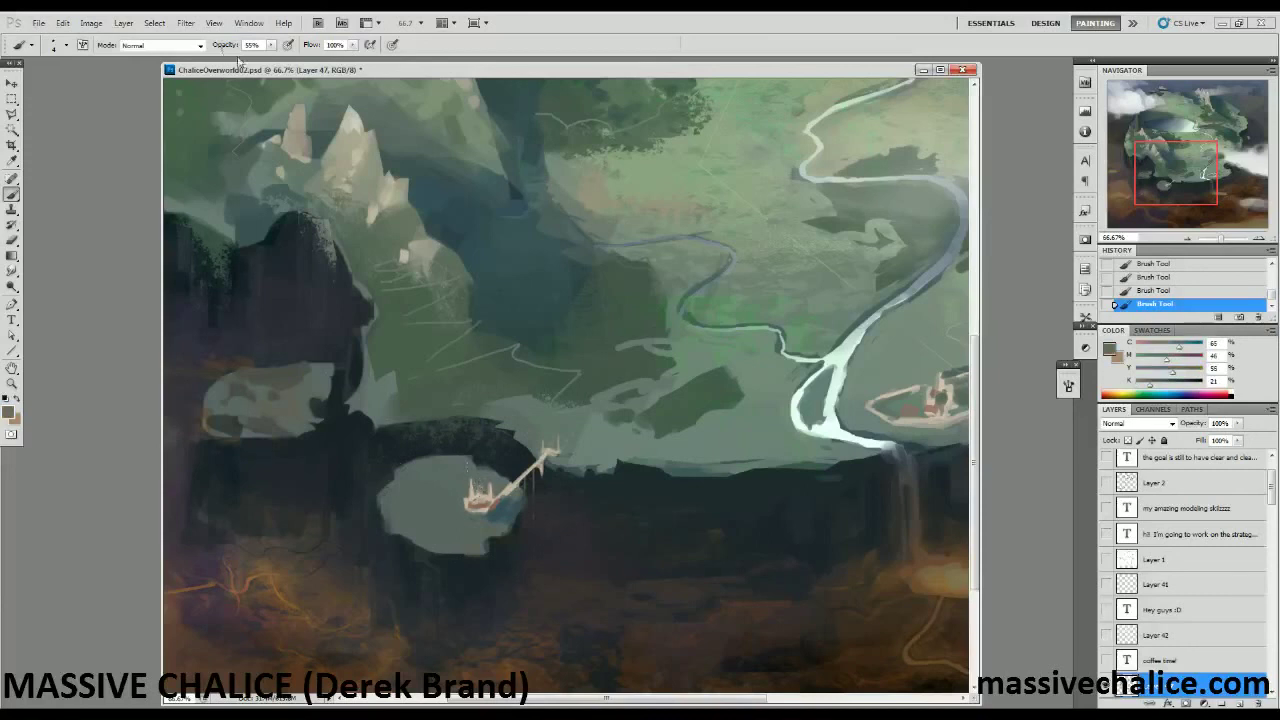
key(0)
alt+click(482, 478)
alt+click(484, 505)
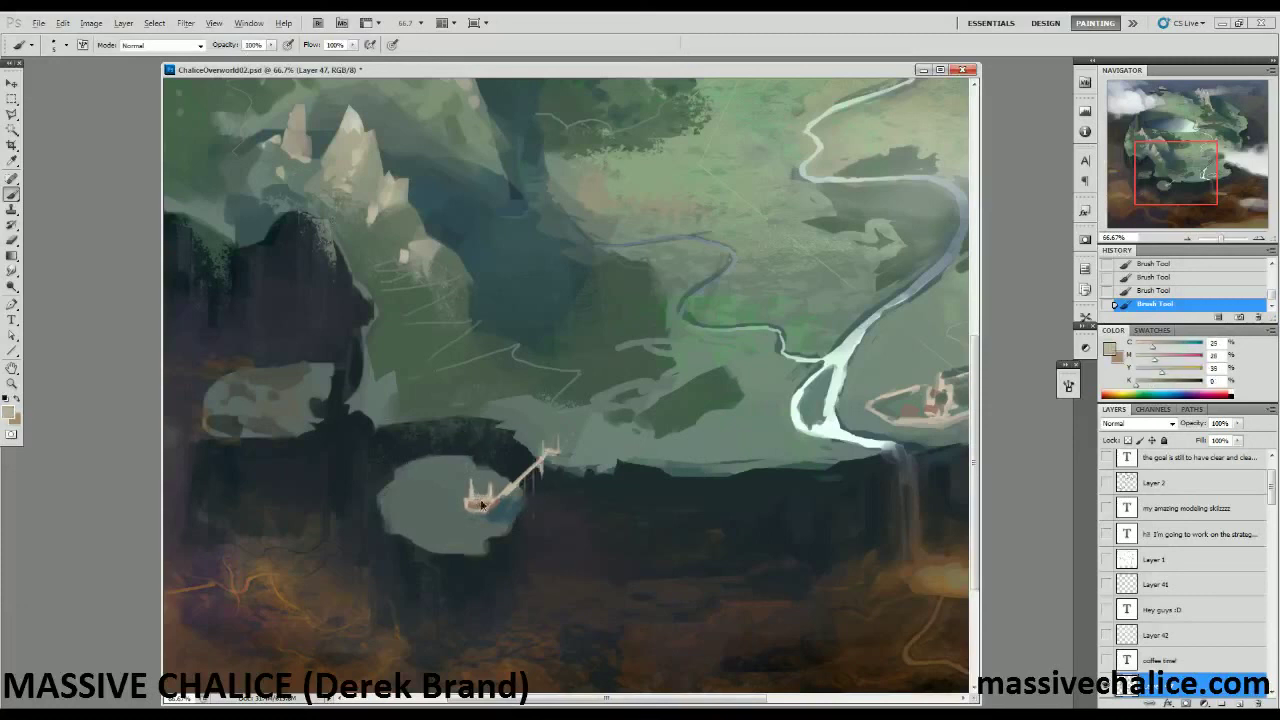
alt+click(478, 502)
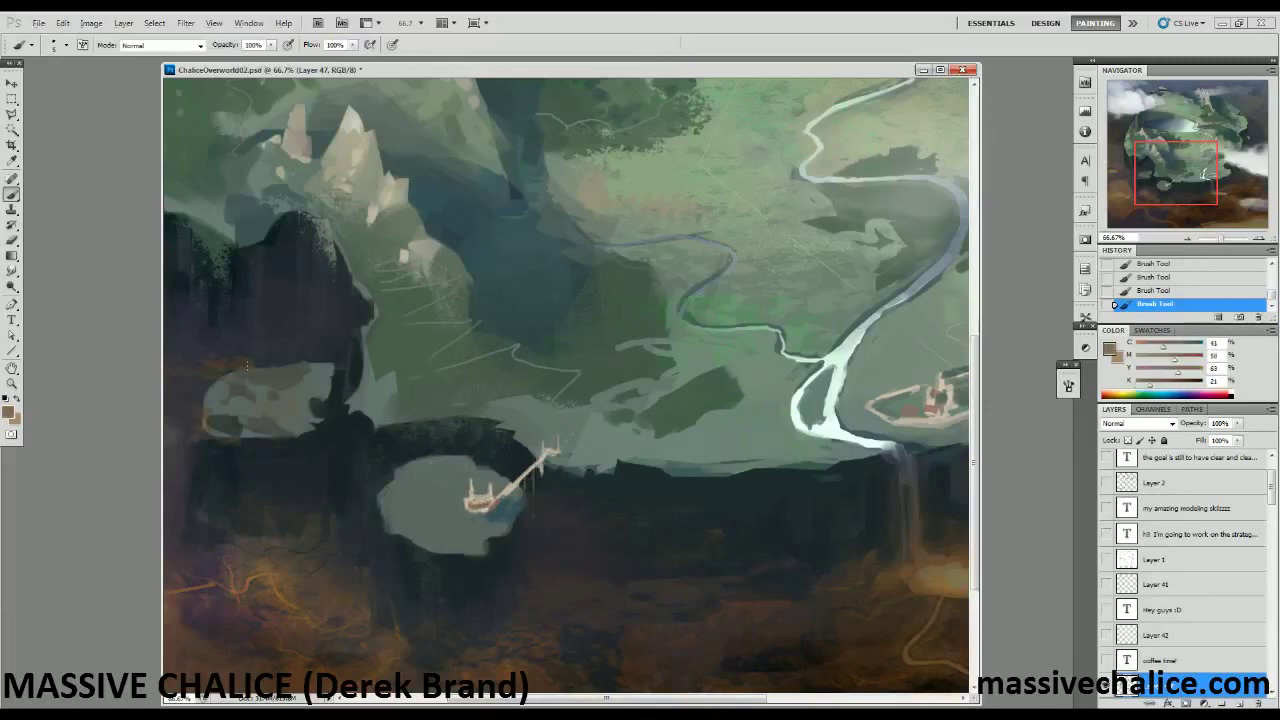
Select the small floating island with the Polygonal Lasso, paint its surface with sampled greens, and deselect it.
key(l)
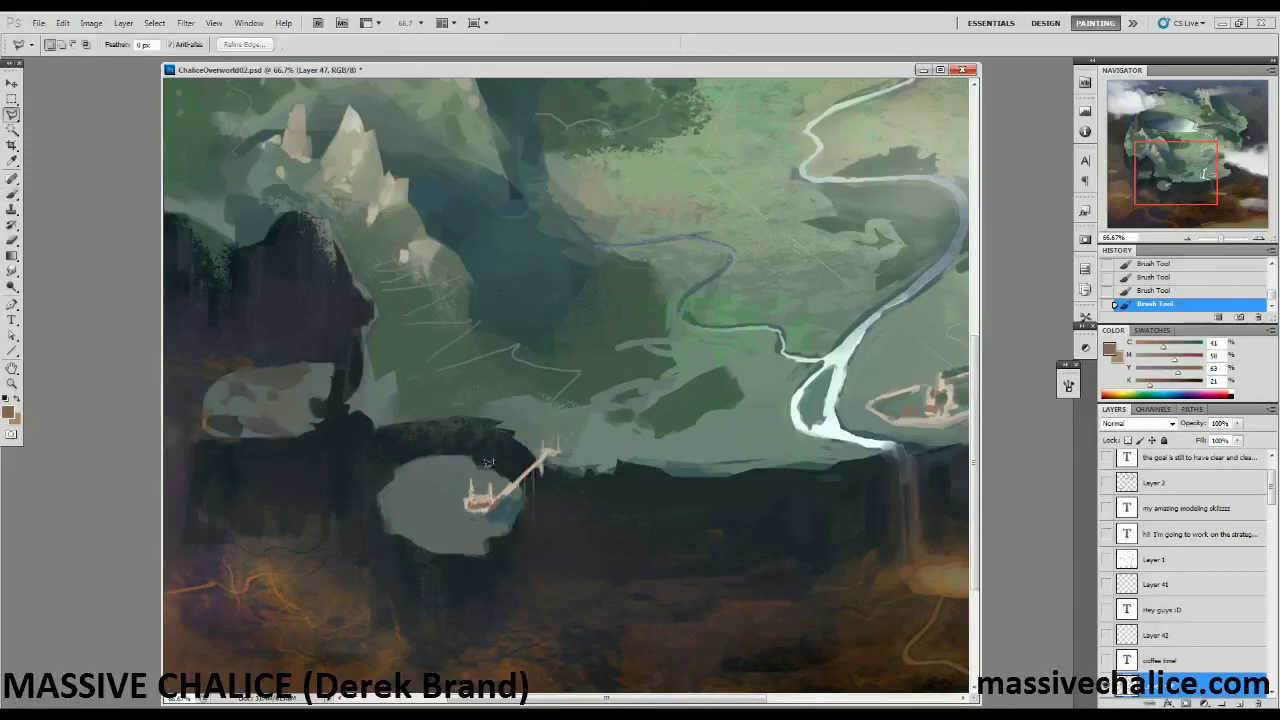
mouse_move(476, 457)
mouse_down()
mouse_move(346, 482)
mouse_move(378, 486)
mouse_move(379, 506)
mouse_move(415, 527)
mouse_move(400, 530)
mouse_move(426, 513)
mouse_move(462, 550)
mouse_up()
key(ctrl+d)
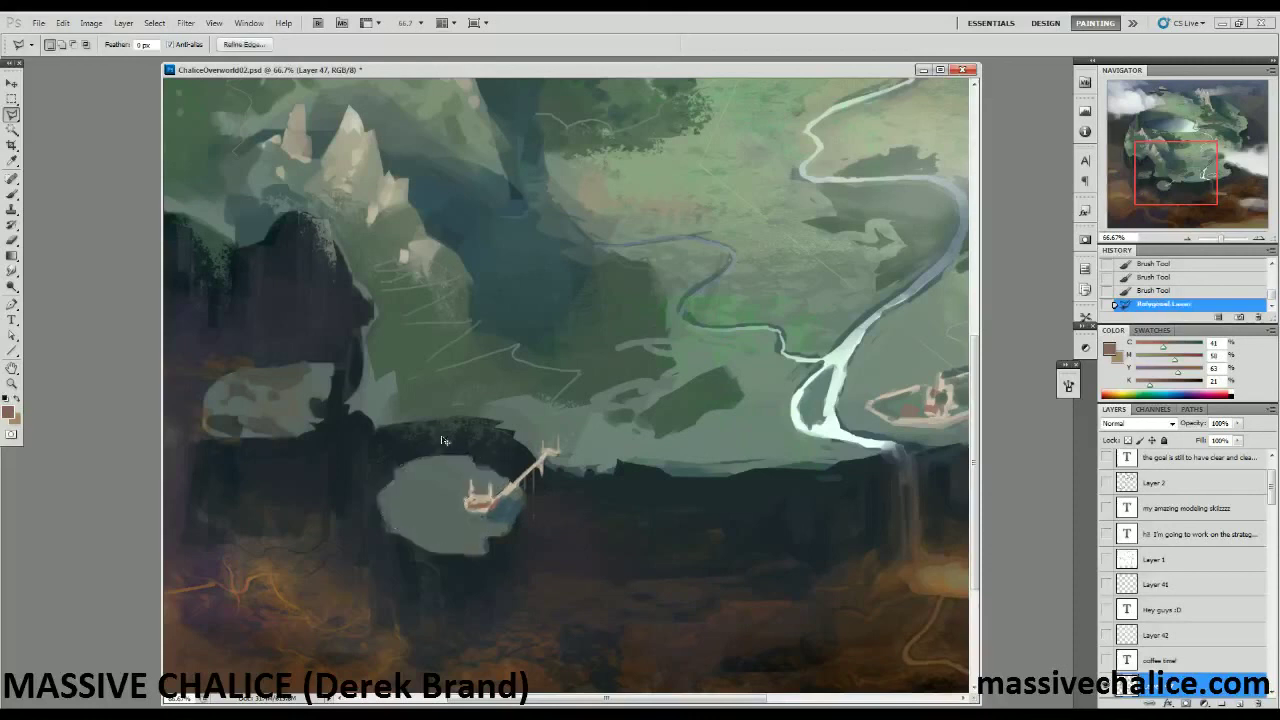
key(b)
alt+click(412, 456)
mouse_move(420, 462)
mouse_down()
mouse_move(385, 475)
mouse_move(466, 566)
mouse_move(392, 498)
mouse_move(452, 511)
mouse_move(485, 581)
mouse_move(425, 500)
mouse_move(445, 566)
mouse_move(376, 500)
mouse_move(428, 508)
mouse_move(418, 448)
mouse_move(482, 478)
mouse_move(420, 548)
mouse_move(453, 533)
mouse_up()
alt+click(443, 494)
alt+click(756, 467)
alt+click(433, 522)
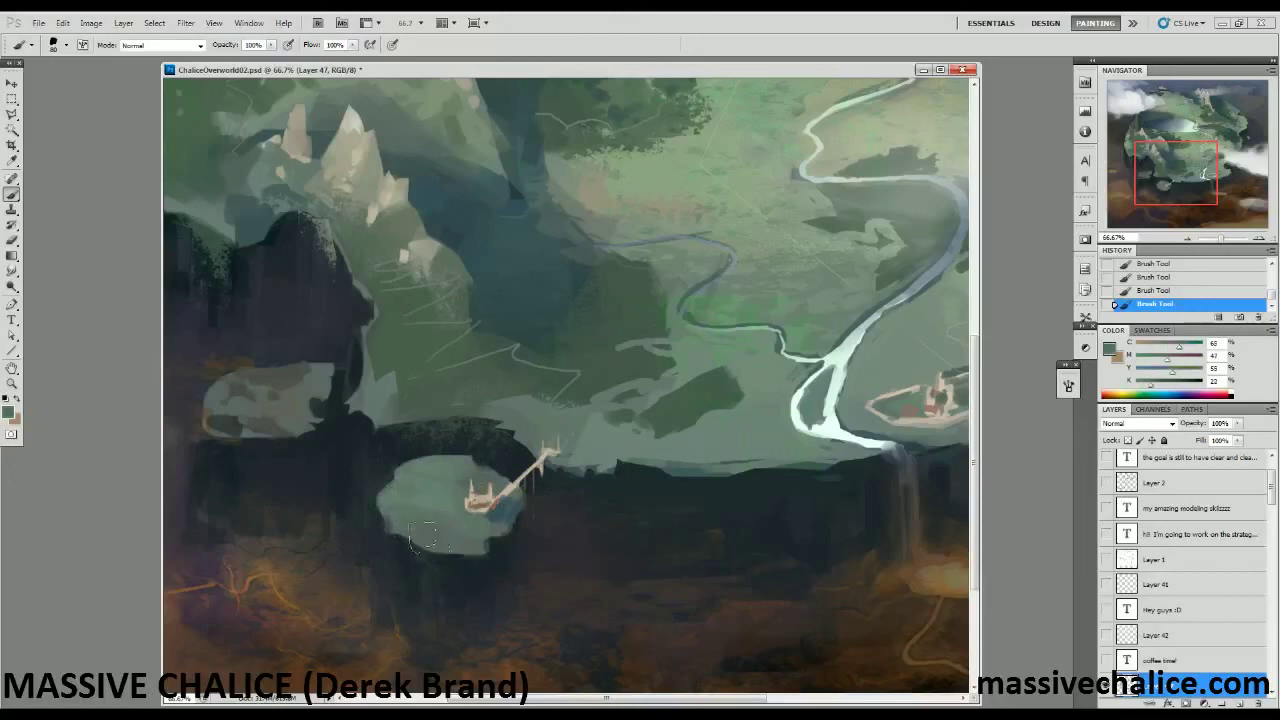
mouse_move(406, 478)
mouse_down()
mouse_move(311, 553)
mouse_move(374, 520)
mouse_up()
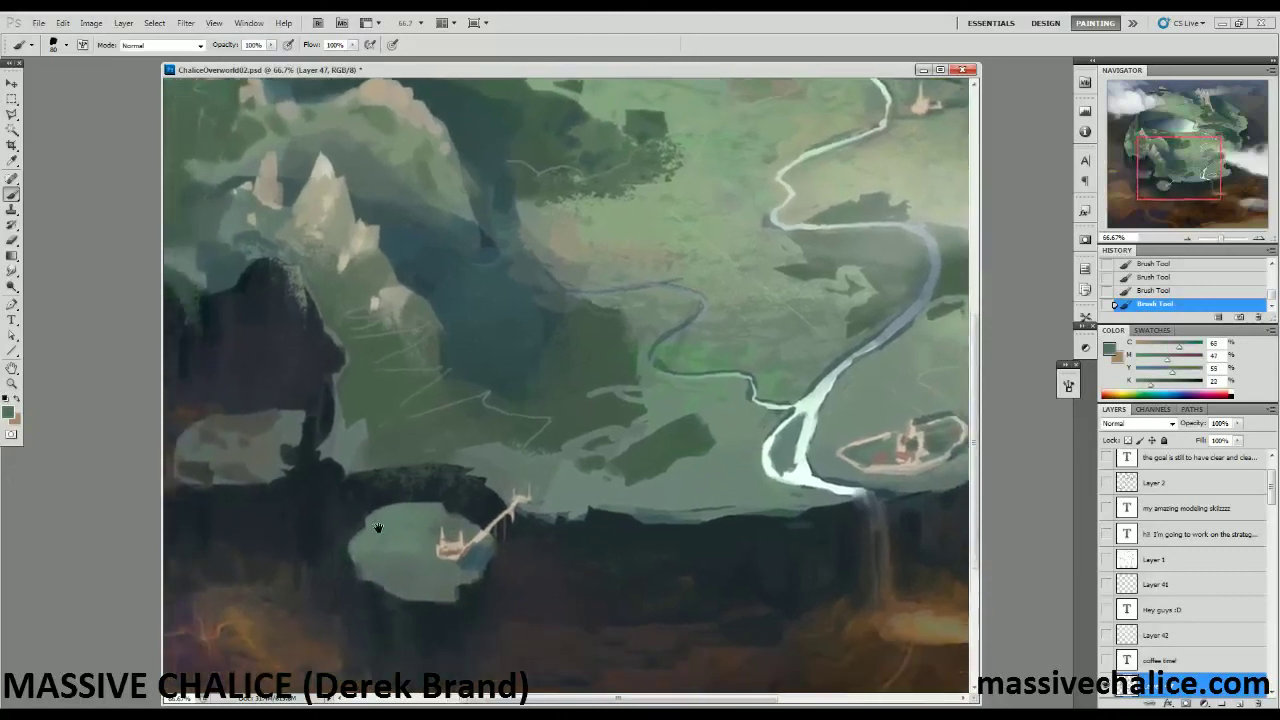
key(ctrl+d)
Shade the ground beside the small floating island's castle with a sampled blue tone and a smaller brush.
key(bracketleft)
key(bracketleft)
key(bracketleft)
key(bracketleft)
key(bracketleft)
key(bracketleft)
alt+click(462, 568)
mouse_move(464, 568)
mouse_down()
mouse_move(483, 569)
mouse_move(483, 549)
mouse_up()
click(482, 549)
Refine the floating island castle's walls and base with sampled and lightened blue-gray tones using a fine brush.
alt+click(455, 545)
key(bracketleft)
key(bracketleft)
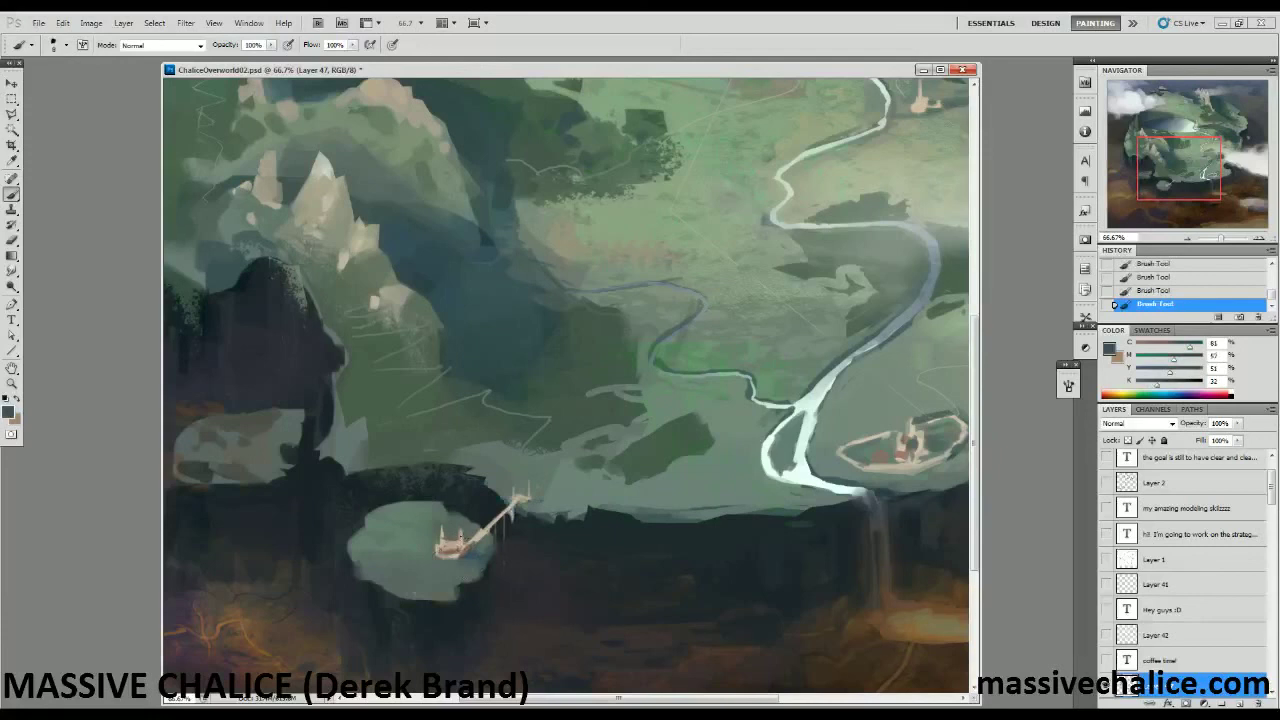
mouse_move(1157, 384)
mouse_down()
mouse_move(1143, 384)
mouse_move(1157, 372)
mouse_up()
mouse_move(1174, 359)
mouse_down()
mouse_move(1159, 359)
mouse_move(1173, 347)
mouse_up()
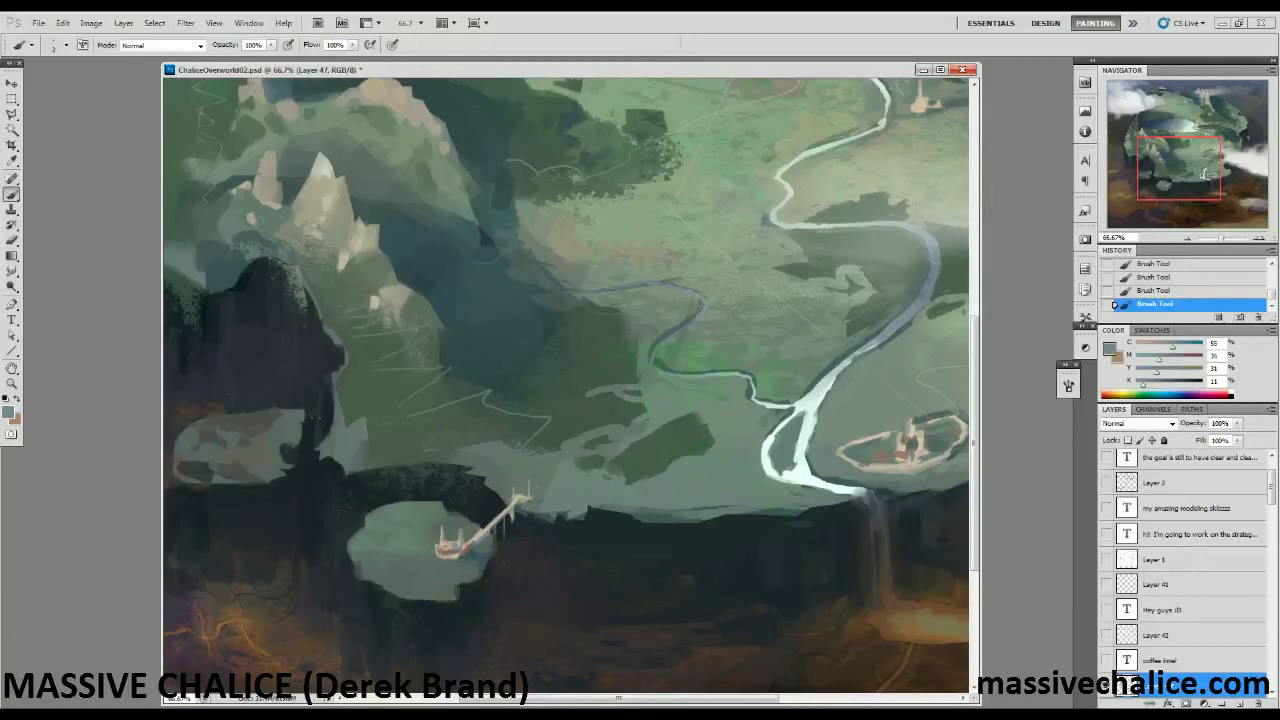
alt+click(465, 552)
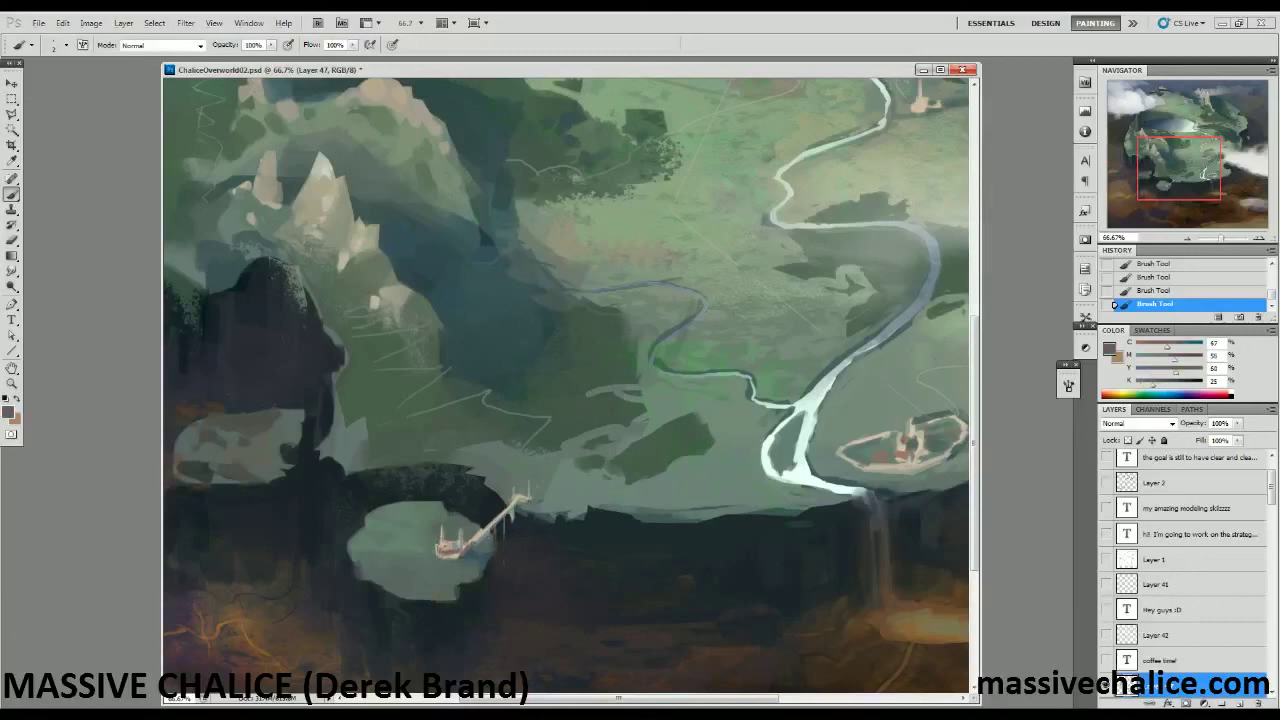
alt+click(478, 550)
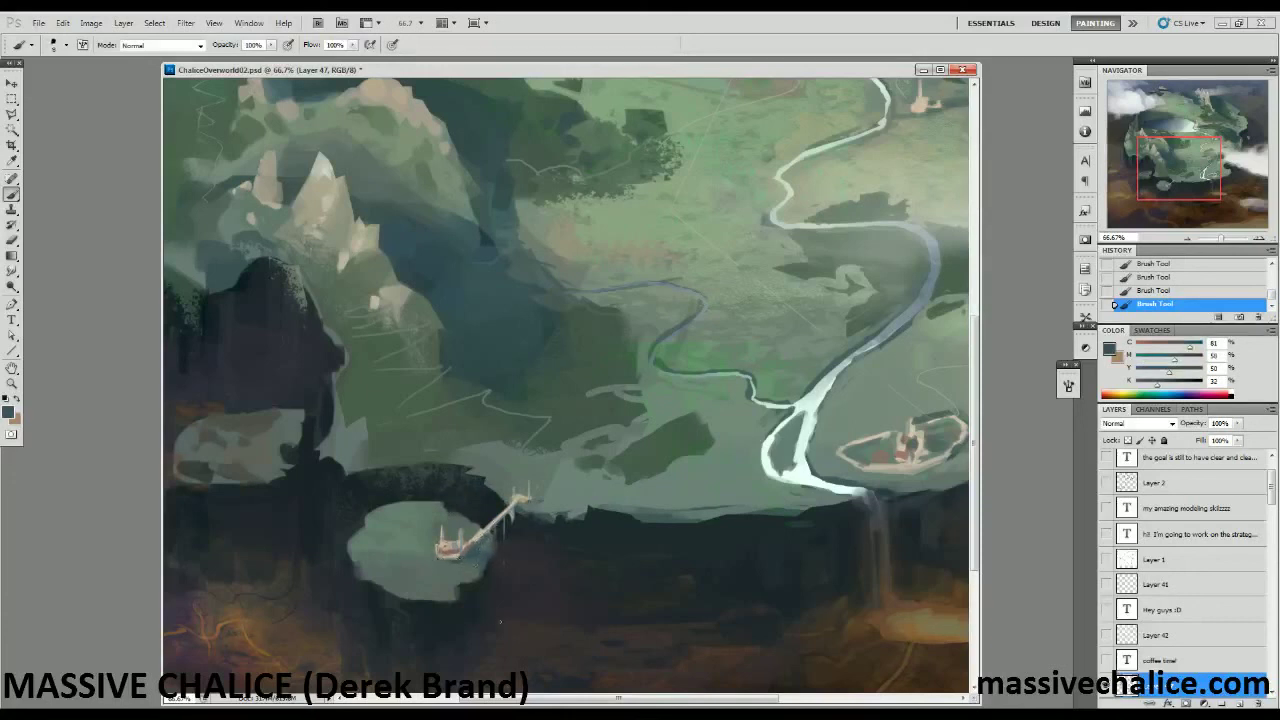
Trim the edge of the floating island's bridge with dark blue sampled from the chasm beside it.
key(ctrl+space)
mouse_move(306, 486)
mouse_down()
mouse_move(228, 420)
mouse_move(157, 323)
mouse_up()
mouse_move(302, 332)
mouse_down()
mouse_move(314, 432)
mouse_move(290, 435)
mouse_up()
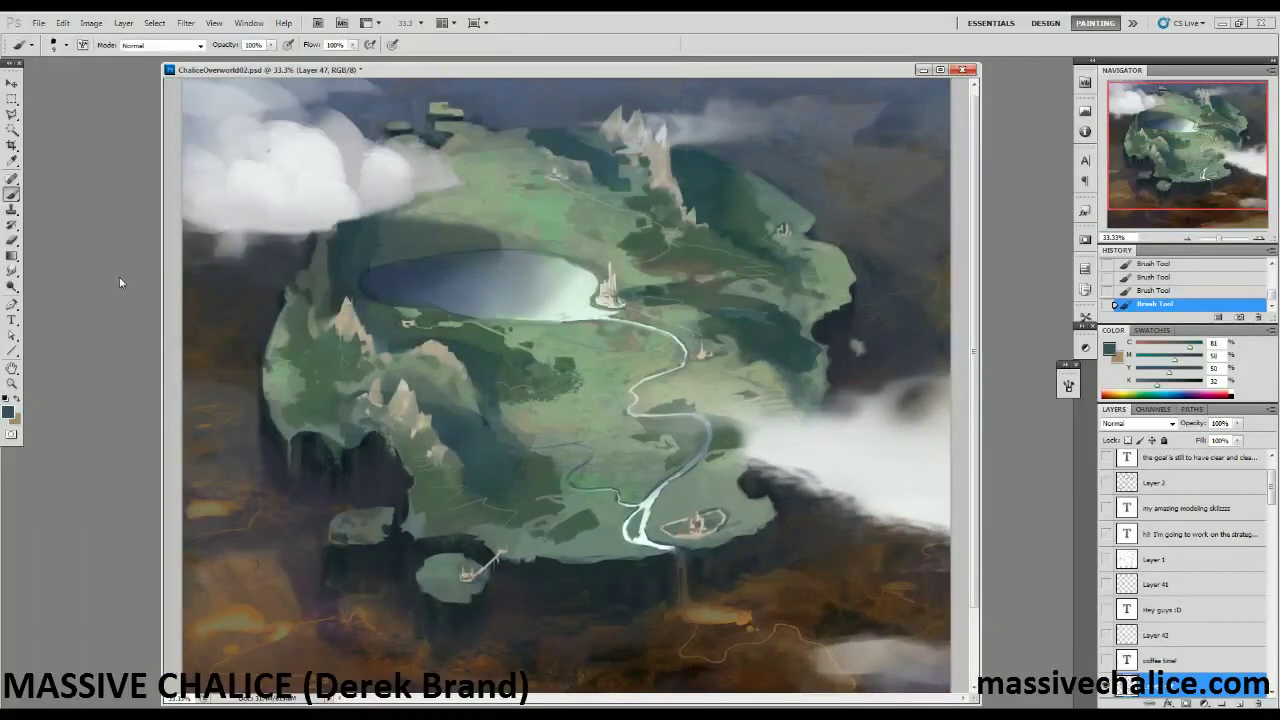
key(ctrl+space)
mouse_move(420, 541)
mouse_down()
mouse_move(511, 543)
mouse_move(519, 411)
mouse_up()
key(b)
alt+click(622, 488)
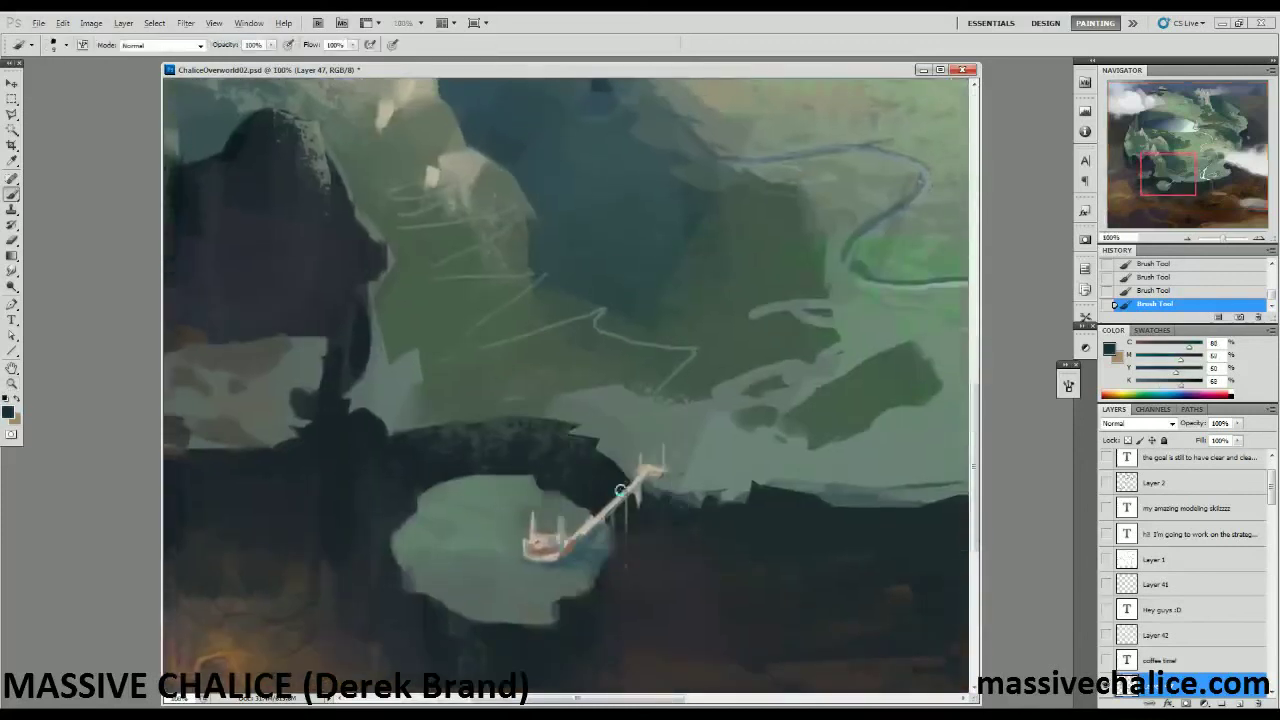
drag(627, 485, 596, 516)
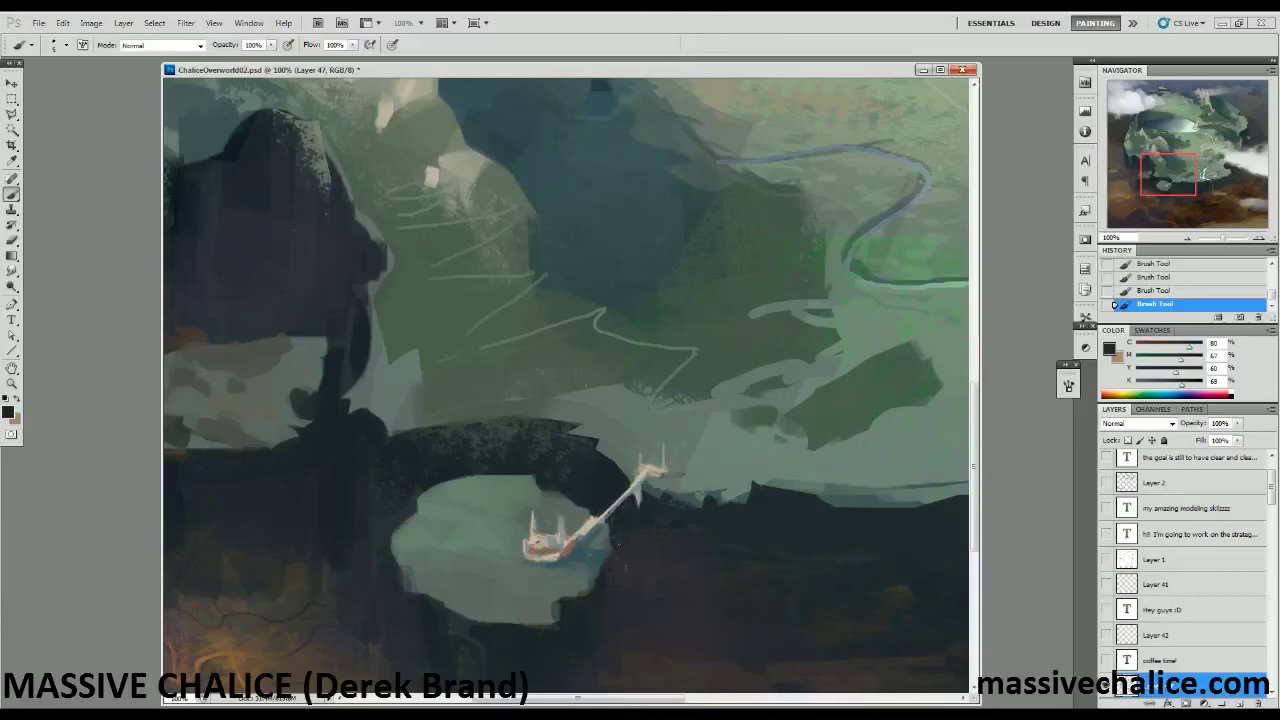
Repaint the chasm around and beneath the bridge with sampled dark tones and a larger brush.
key(bracketright)
key(bracketright)
key(bracketright)
key(bracketright)
key(bracketright)
alt+click(634, 571)
alt+click(639, 523)
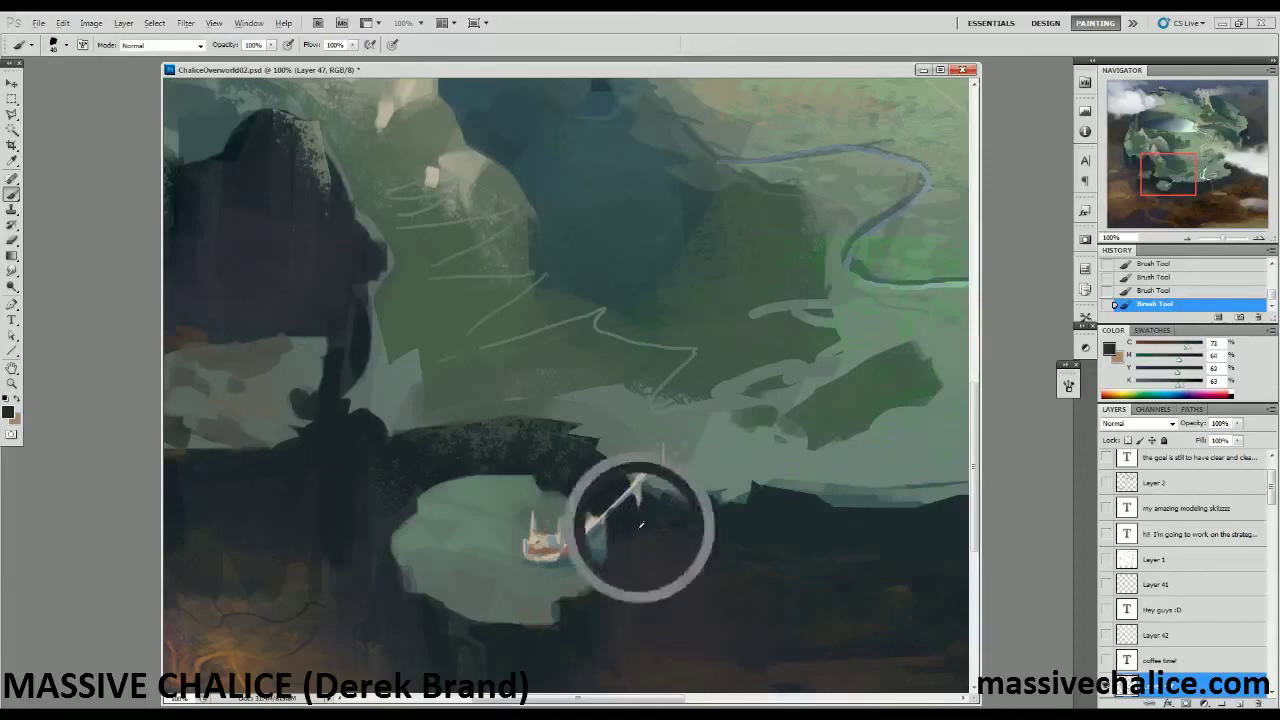
alt+click(630, 571)
drag(602, 483, 595, 500)
alt+click(603, 480)
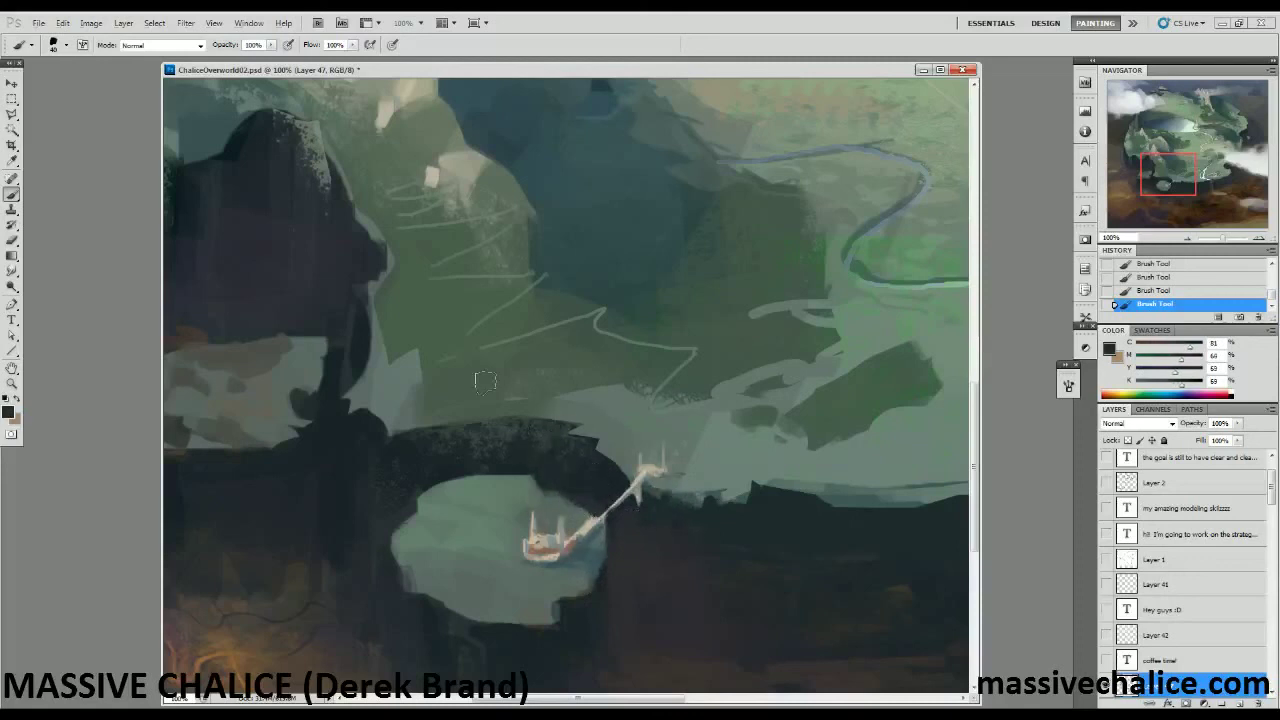
Touch up the floating island's bridge span with sampled beige.
alt+click(617, 505)
alt+click(621, 498)
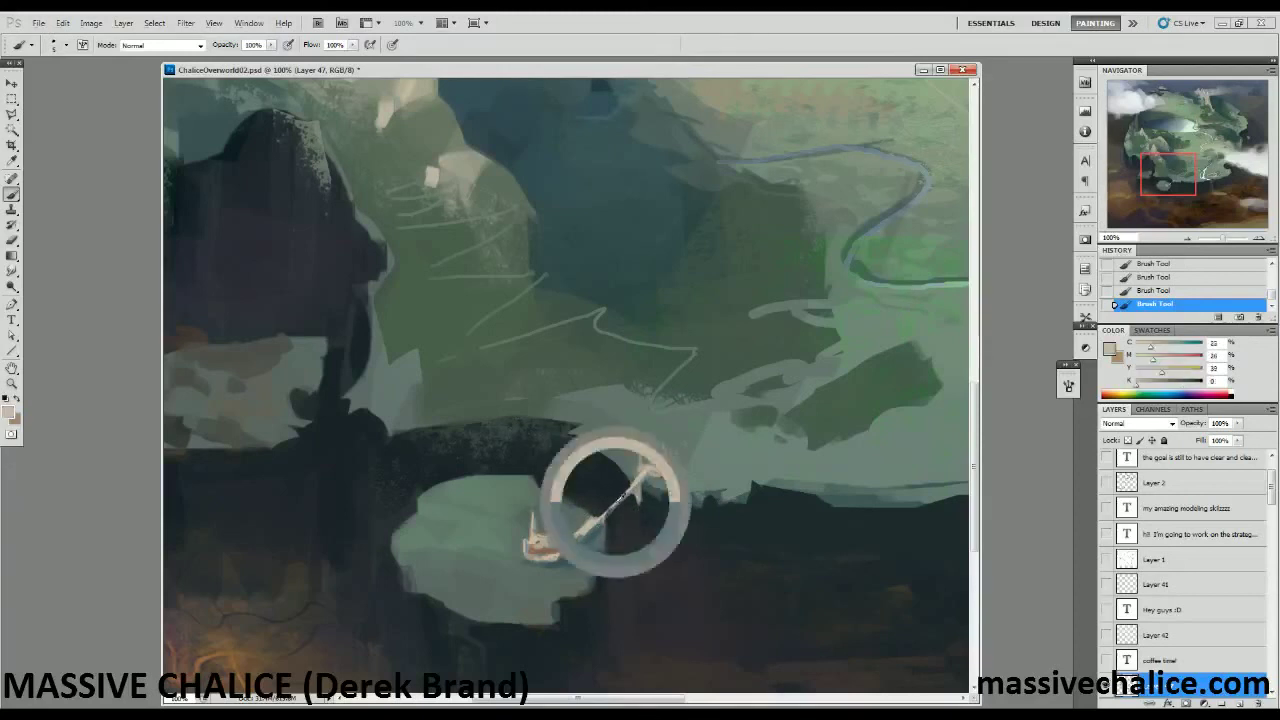
drag(599, 521, 614, 508)
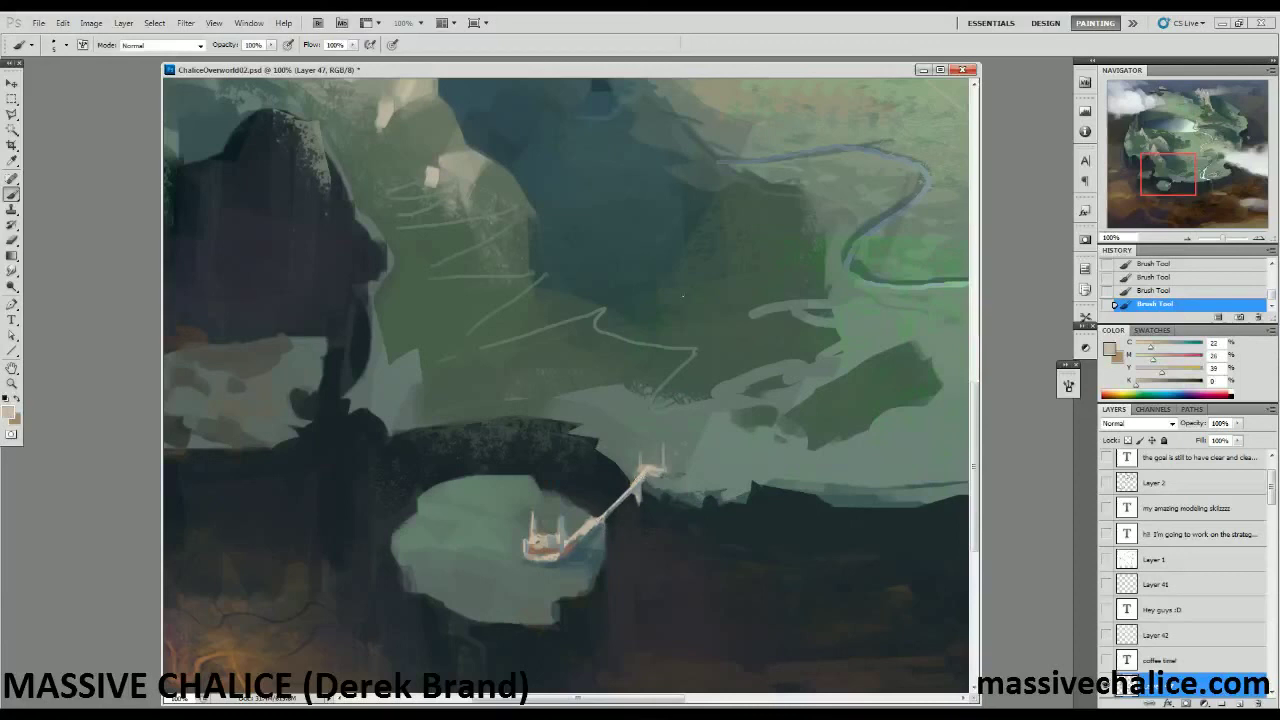
Paint the ground next to the small riverside castle with sampled greens and a slightly larger brush.
key(z)
drag(401, 400, 391, 518)
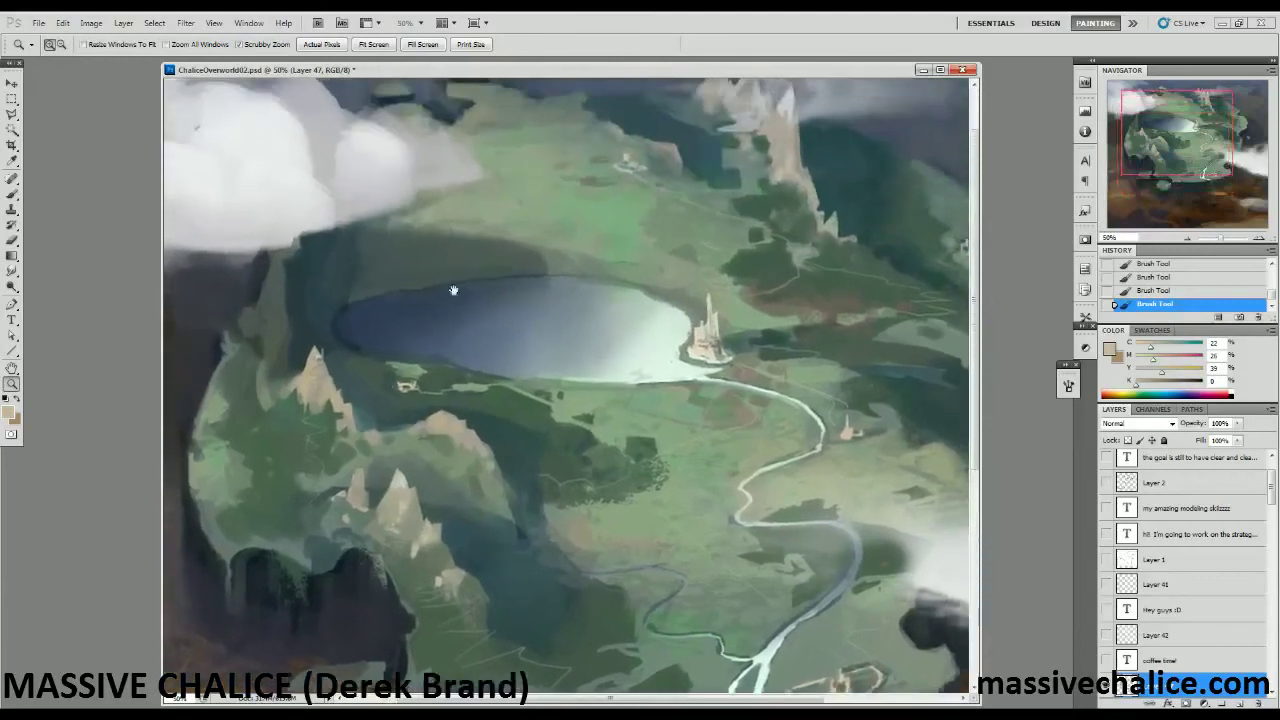
drag(562, 296, 520, 366)
drag(345, 473, 441, 420)
drag(578, 365, 380, 428)
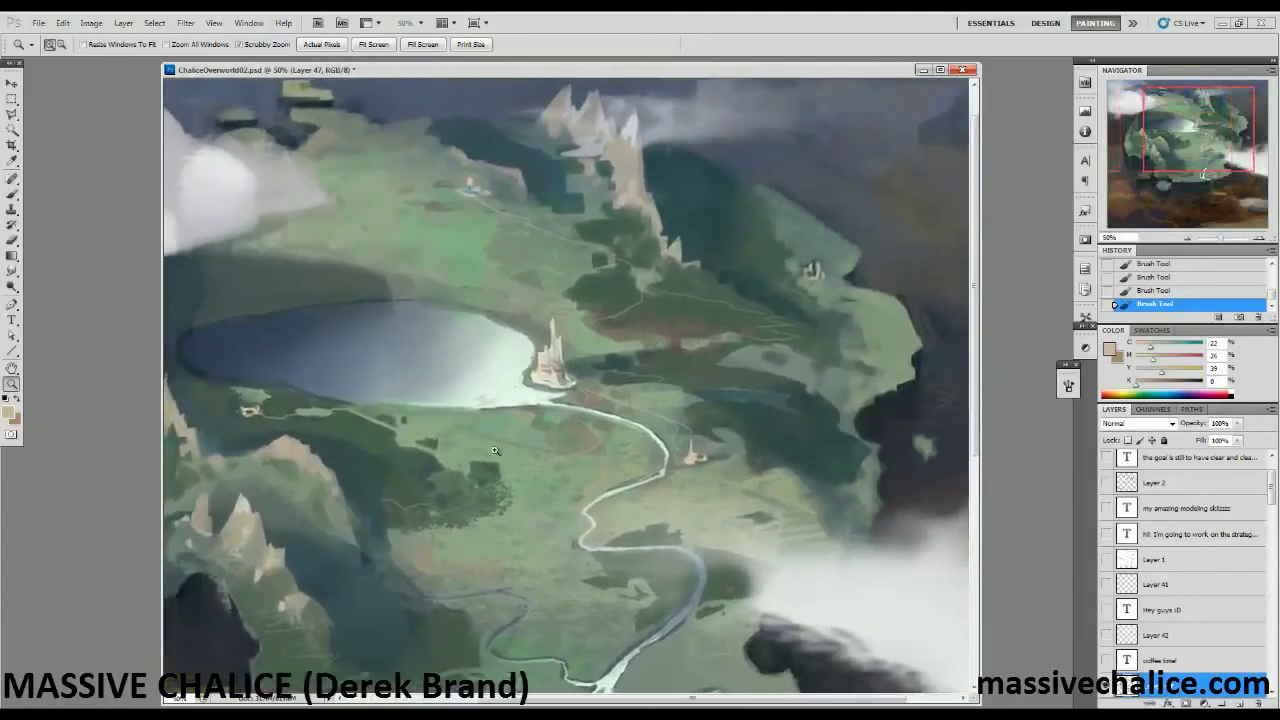
drag(497, 452, 470, 348)
click(606, 366)
drag(616, 364, 508, 385)
key(b)
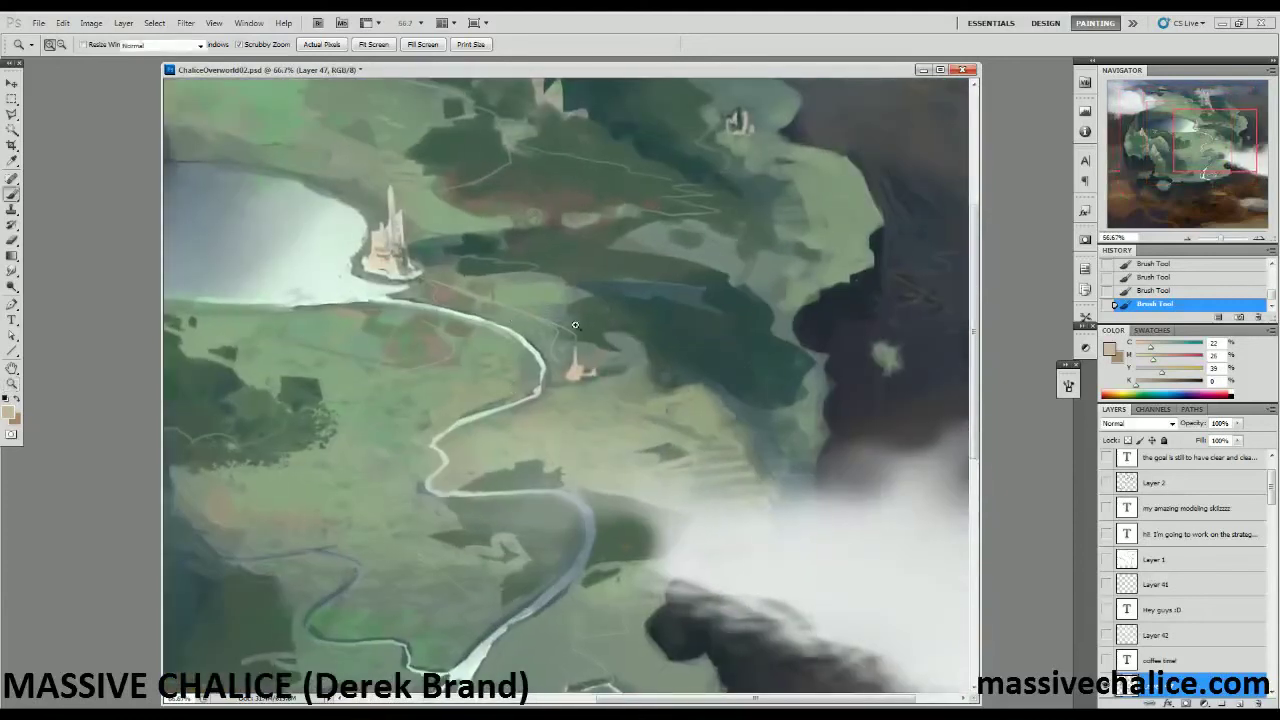
key(bracketright)
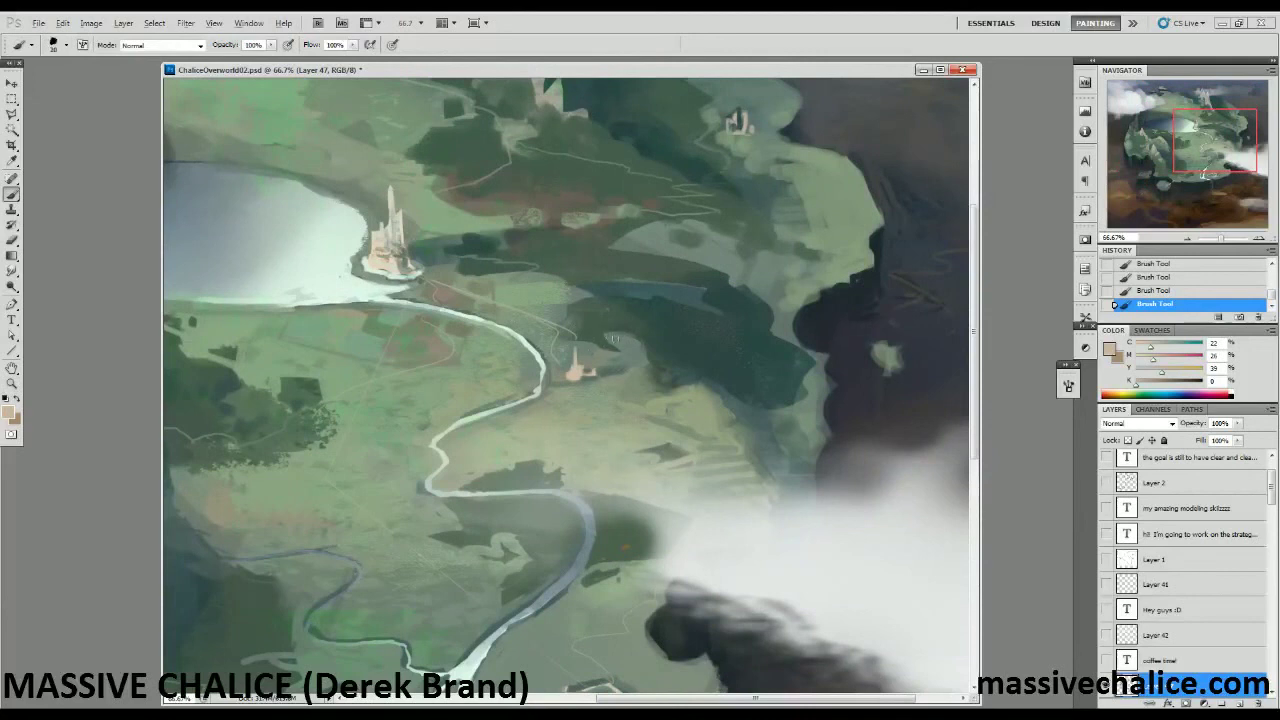
alt+click(615, 338)
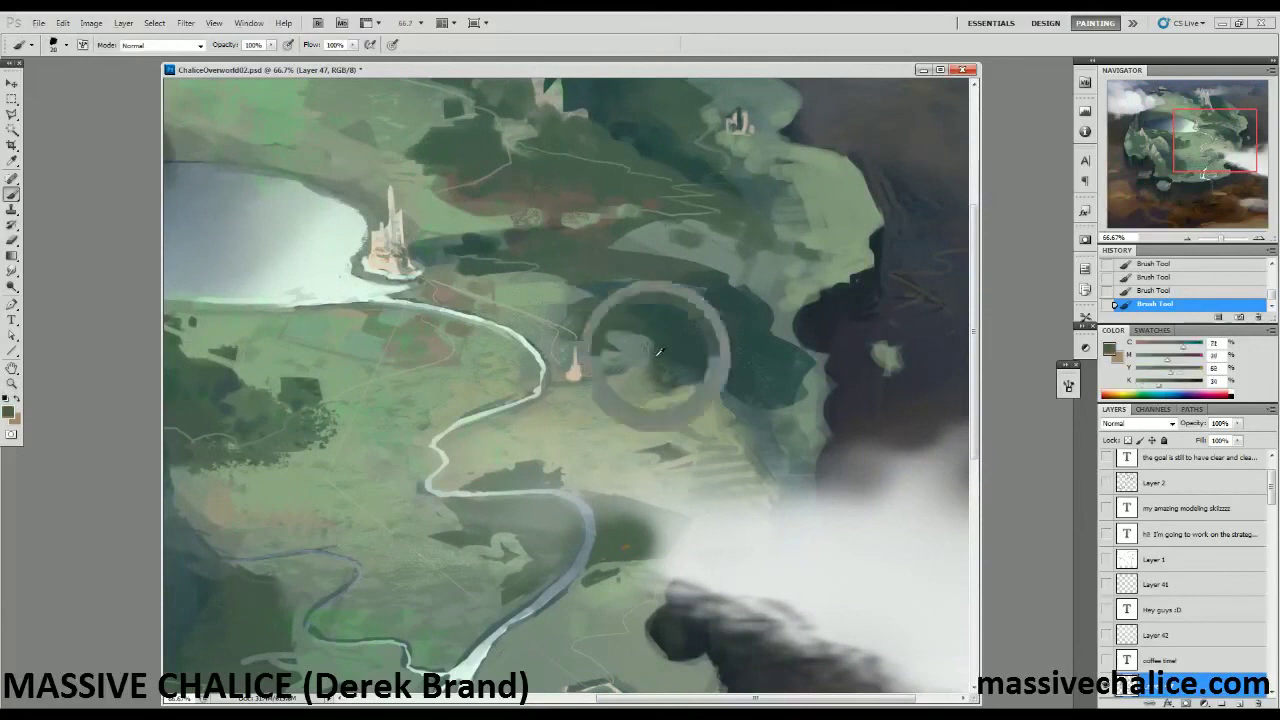
mouse_move(637, 332)
mouse_down()
mouse_move(613, 333)
mouse_move(640, 341)
mouse_up()
alt+click(611, 335)
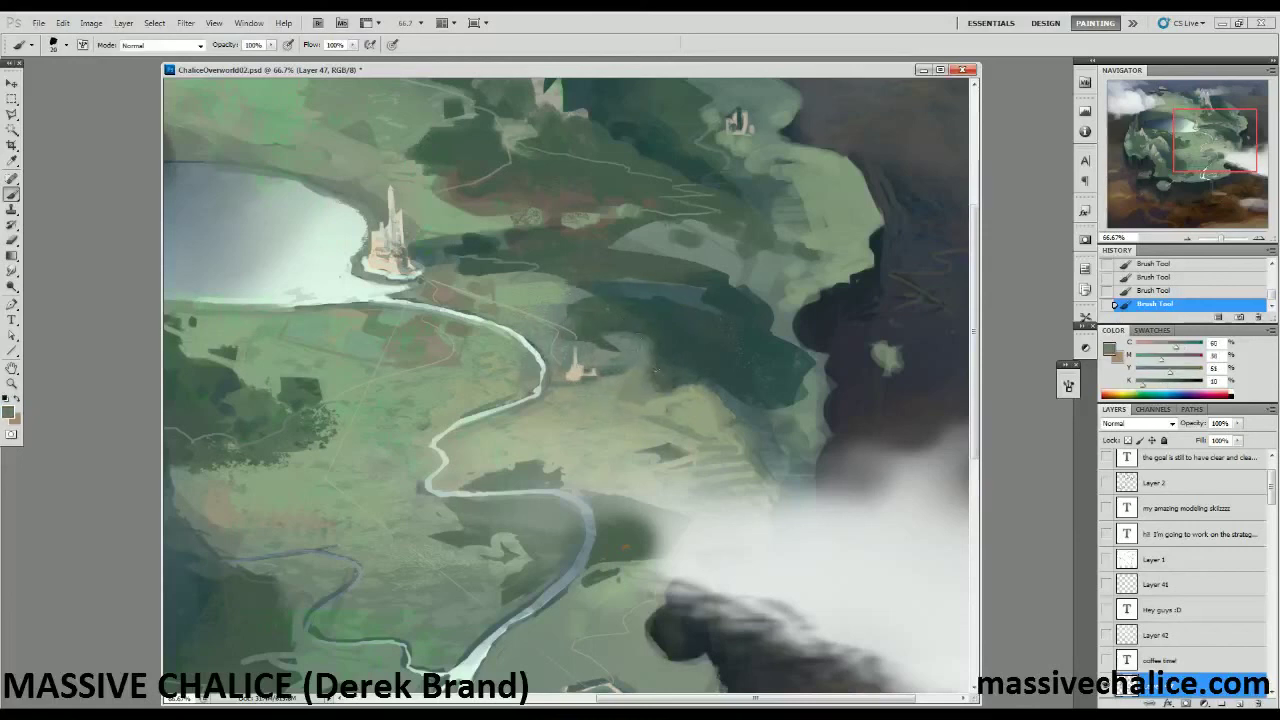
Blend the slope above the small riverside castle with sampled dark and gray-green patches.
alt+click(652, 375)
alt+click(587, 313)
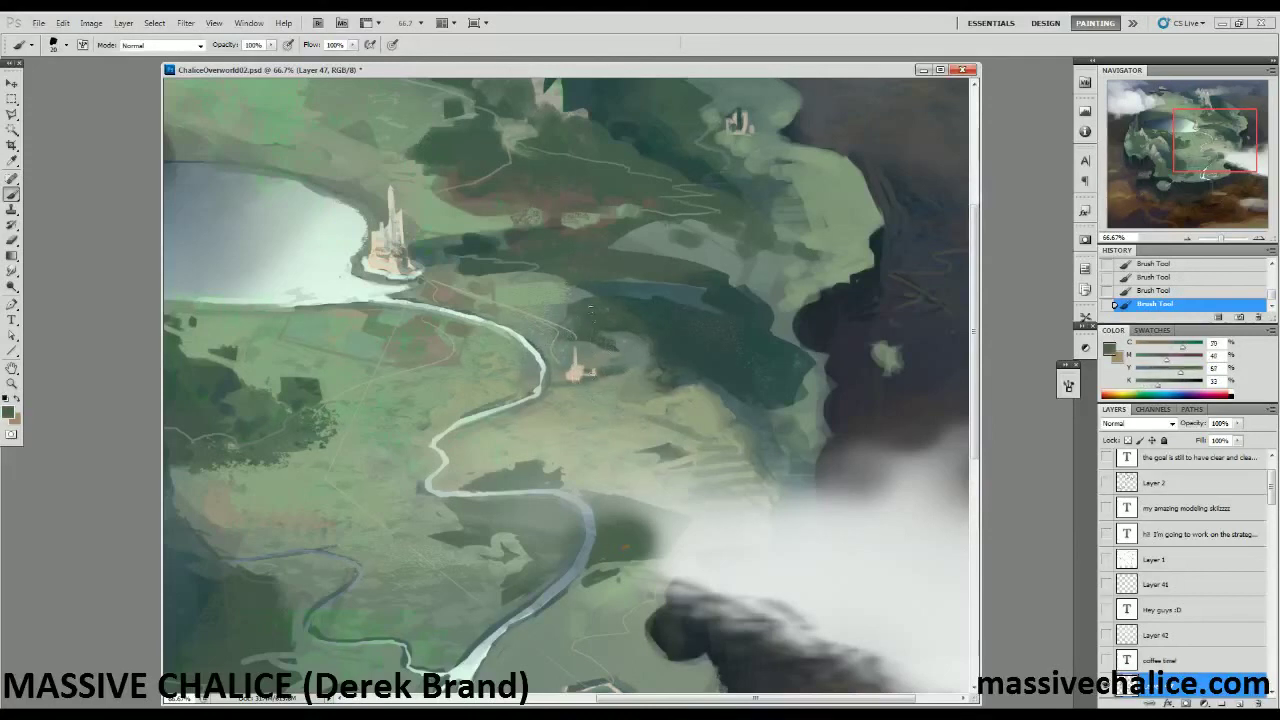
alt+click(601, 287)
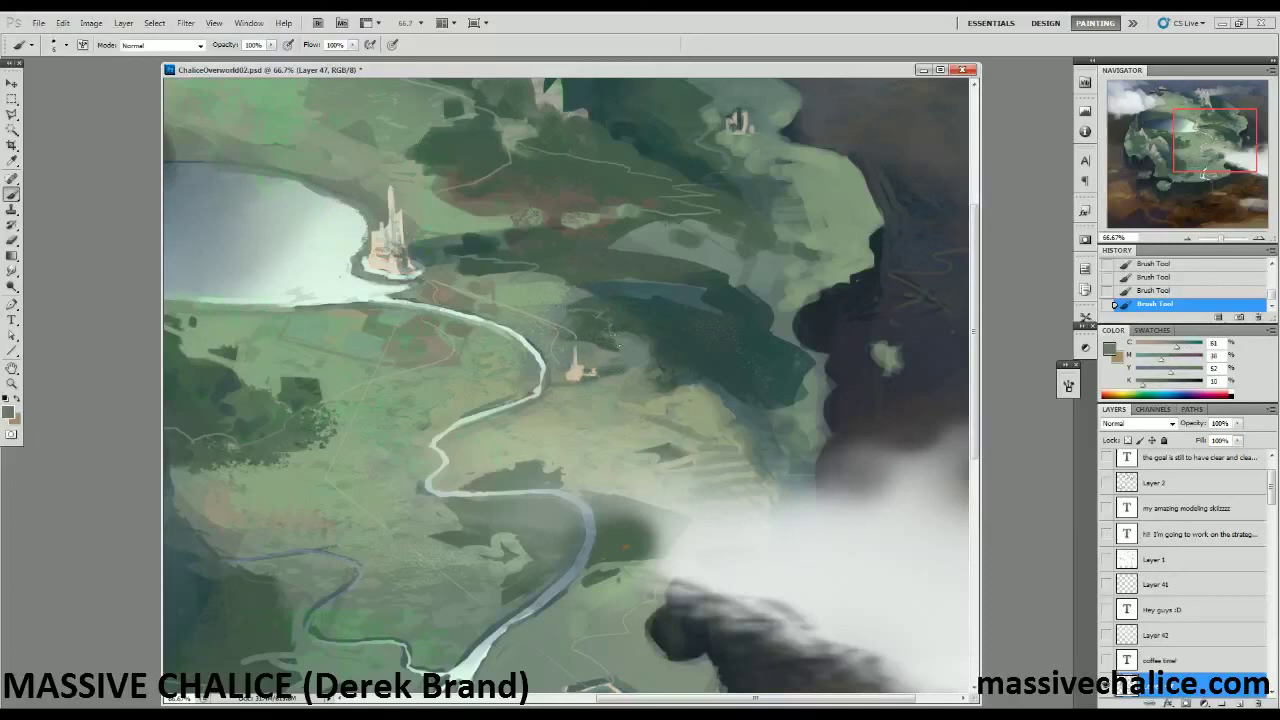
alt+click(600, 278)
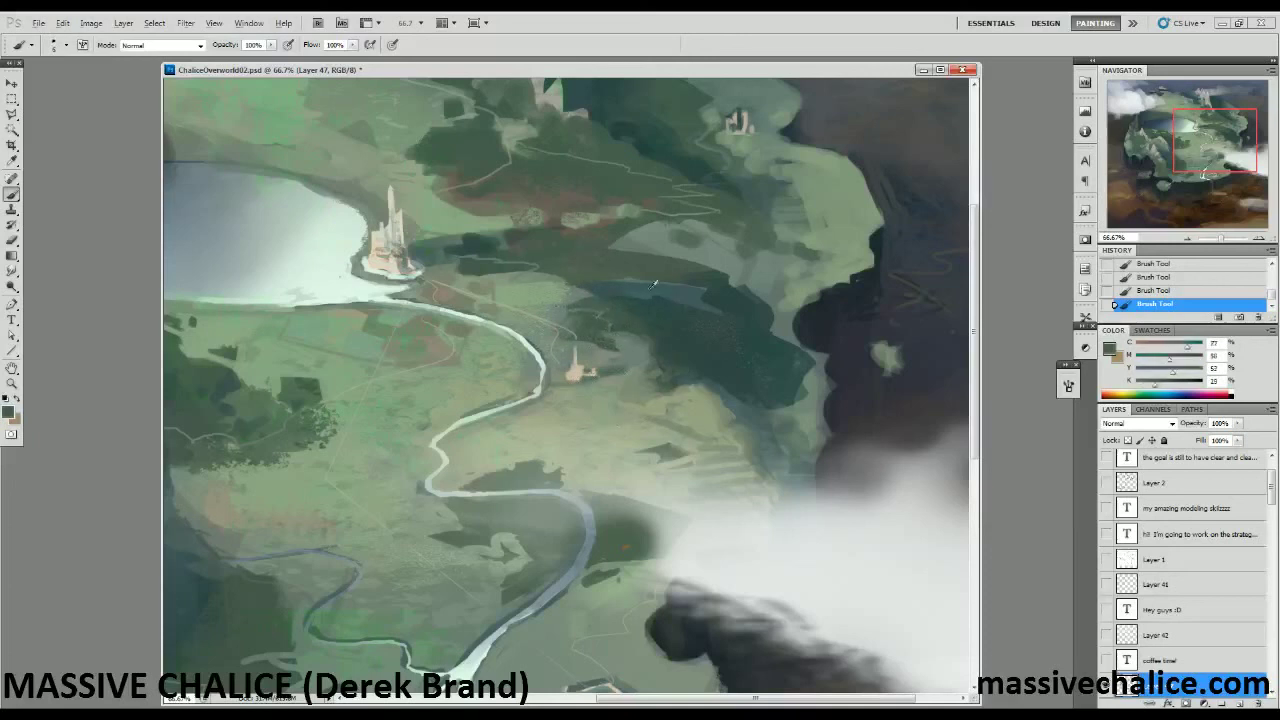
alt+click(580, 285)
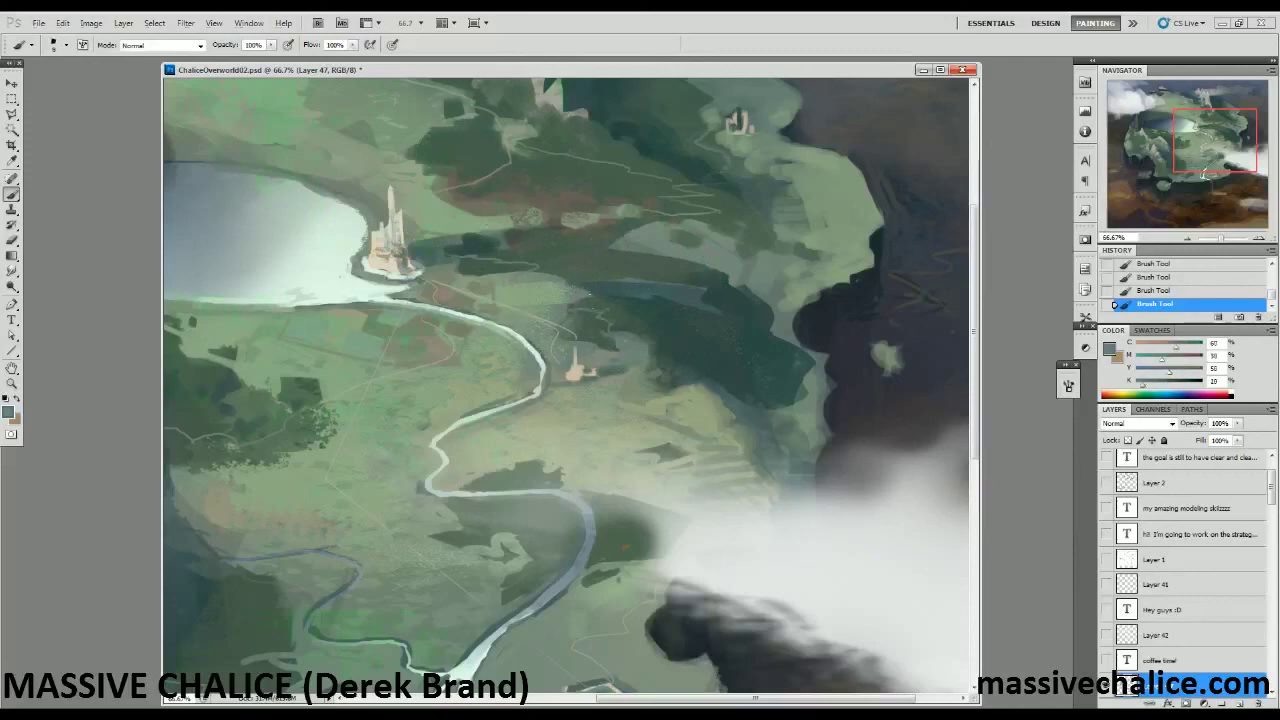
Redefine the small castle on the island's eastern coast and its surrounding ground with sampled local colors.
mouse_move(334, 424)
mouse_down()
mouse_move(557, 417)
mouse_move(367, 456)
mouse_up()
drag(500, 308, 408, 458)
alt+click(686, 258)
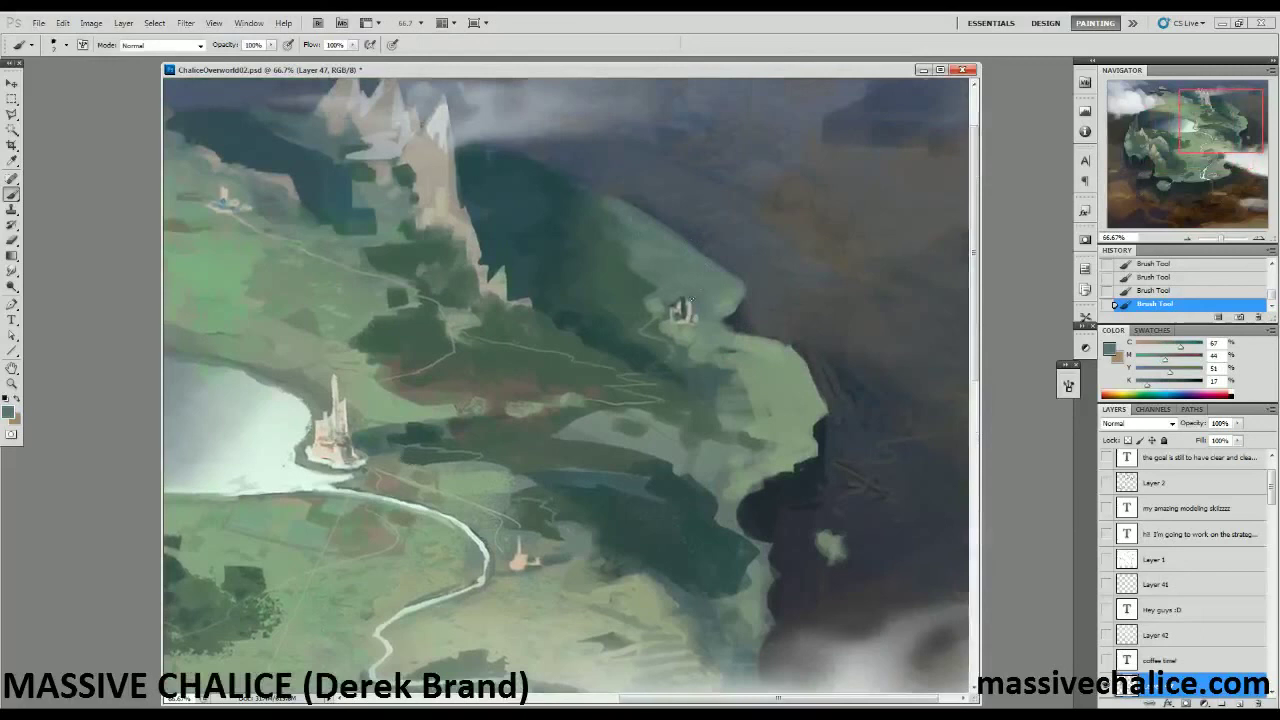
alt+click(677, 304)
alt+click(687, 318)
alt+click(695, 310)
alt+click(682, 352)
alt+click(711, 369)
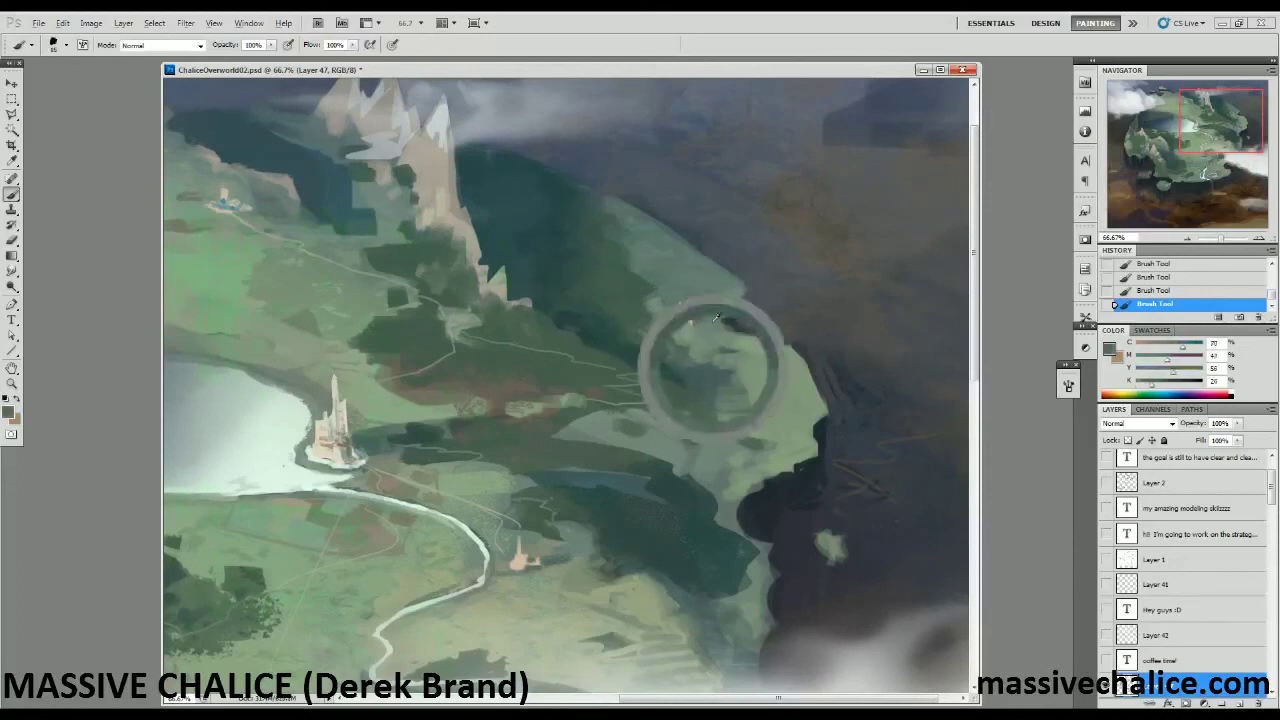
alt+click(702, 322)
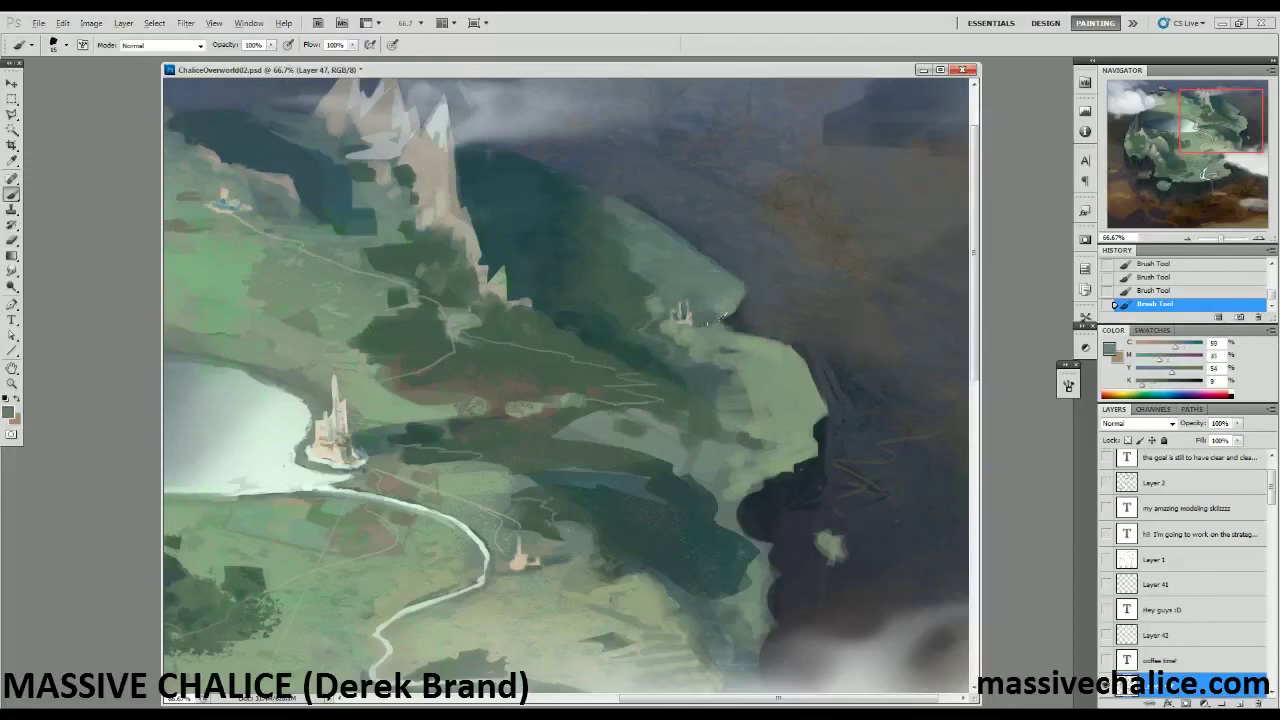
Add a new layer and paint a large cloud bank across the painting's lower-right corner in off-white sampled from the existing cloud.
key(z)
alt+click(471, 354)
alt+click(471, 354)
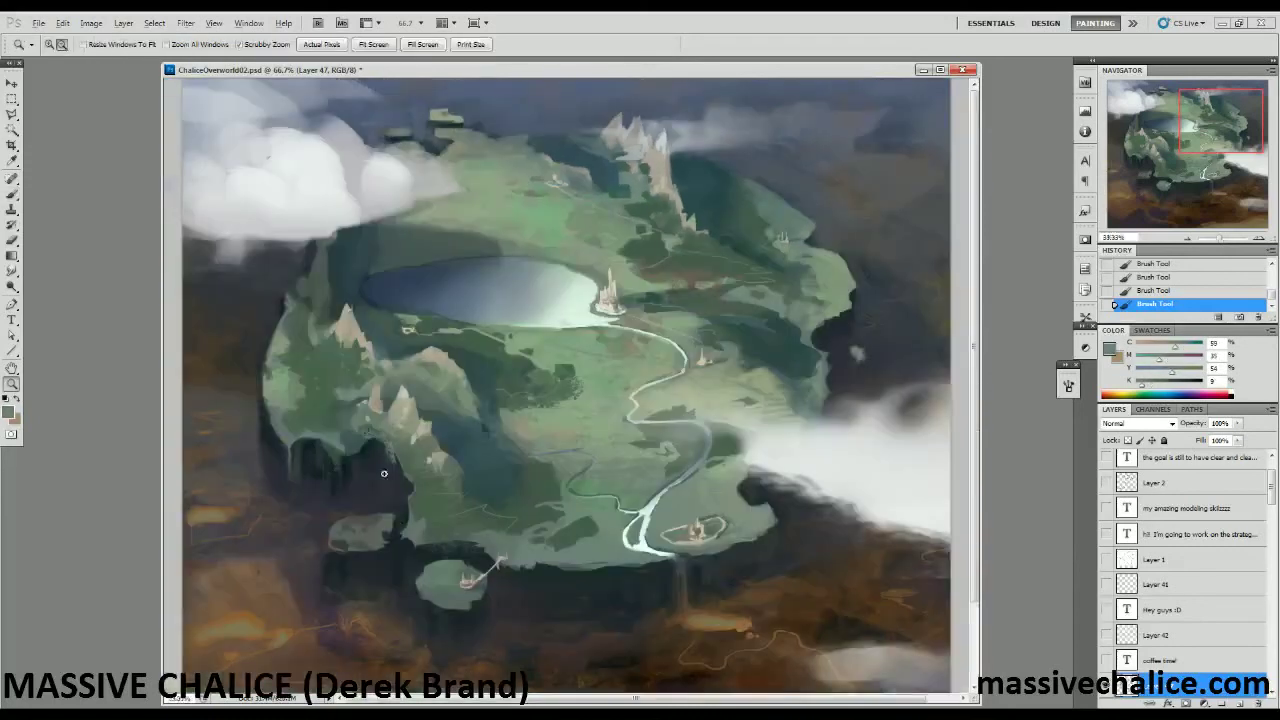
alt+click(266, 563)
alt+click(266, 563)
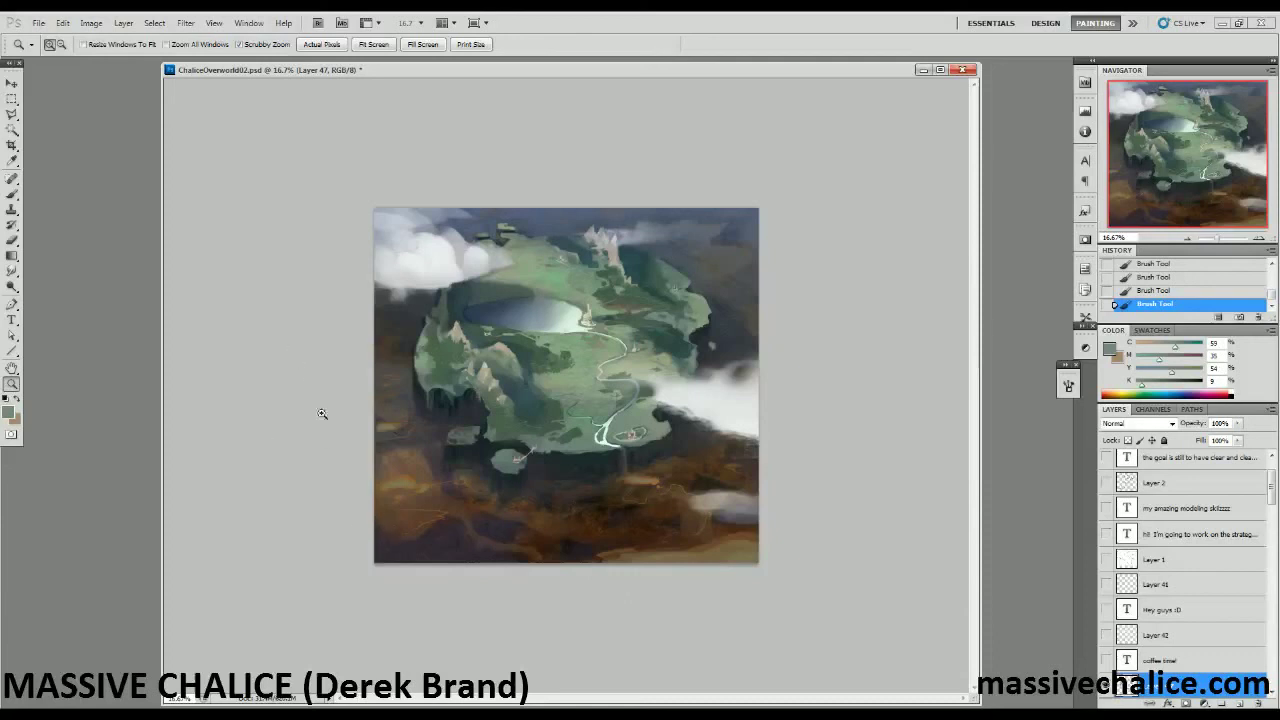
key(b)
alt+click(740, 418)
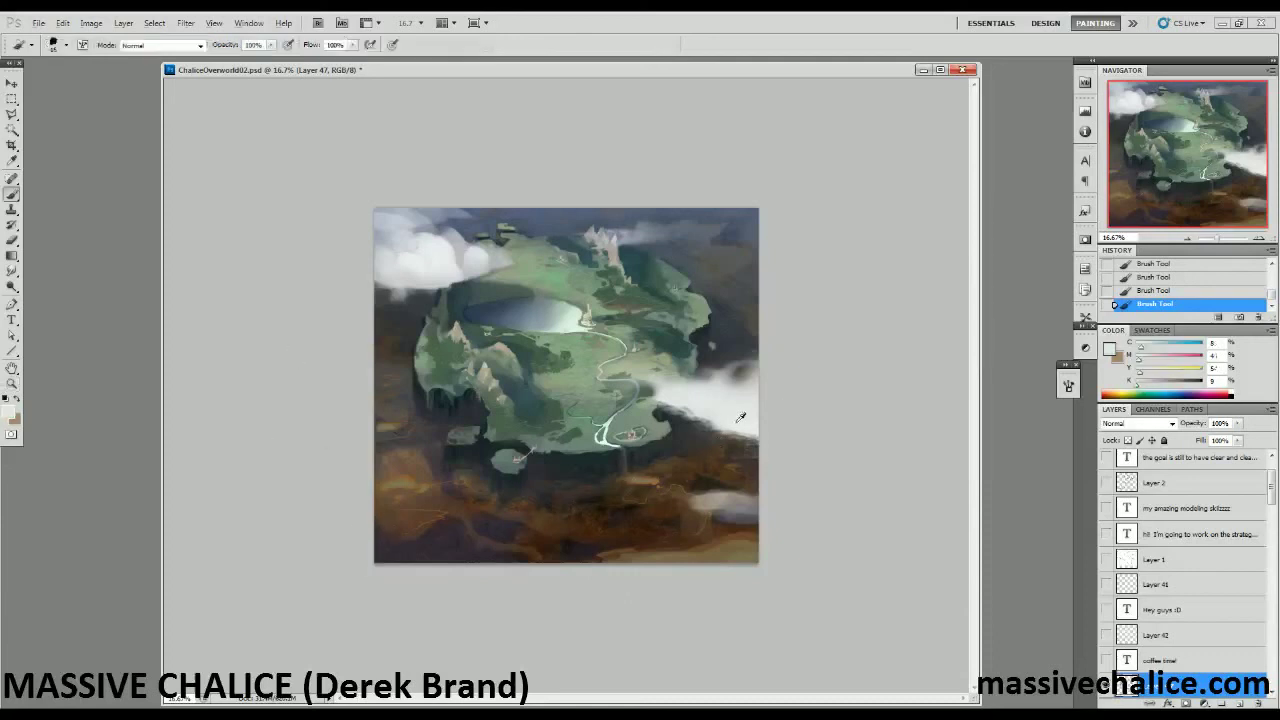
click(1240, 703)
key(bracketright)
key(bracketright)
key(bracketright)
key(bracketright)
alt+click(735, 421)
key(bracketright)
key(bracketright)
key(bracketright)
mouse_move(725, 518)
mouse_down()
mouse_move(613, 546)
mouse_move(640, 516)
mouse_move(752, 487)
mouse_move(575, 554)
mouse_move(591, 565)
mouse_move(695, 549)
mouse_move(728, 537)
mouse_move(730, 514)
mouse_move(763, 557)
mouse_move(645, 554)
mouse_move(565, 587)
mouse_move(755, 524)
mouse_move(743, 494)
mouse_move(465, 572)
mouse_up()
mouse_move(622, 541)
mouse_down()
mouse_move(784, 528)
mouse_move(678, 553)
mouse_move(655, 574)
mouse_move(600, 575)
mouse_up()
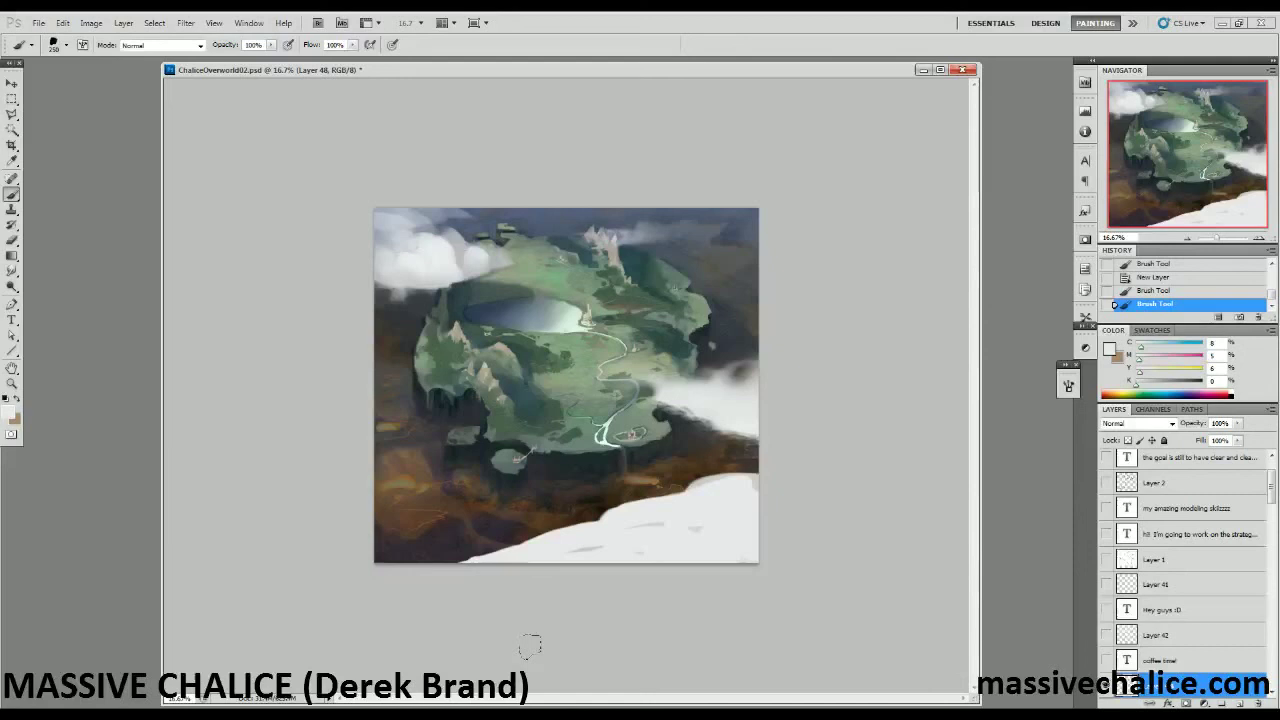
Break up the new cloud bank's upper edge using the Texture Eraser 2 preset.
key(e)
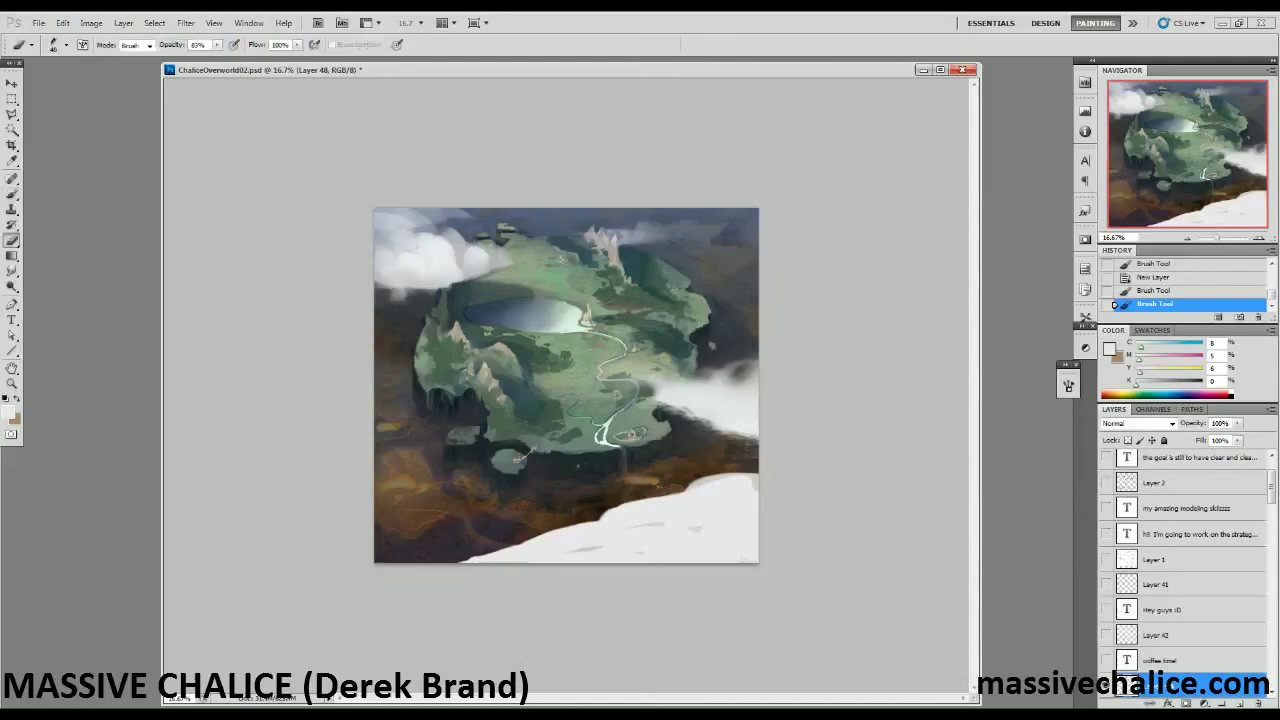
click(31, 45)
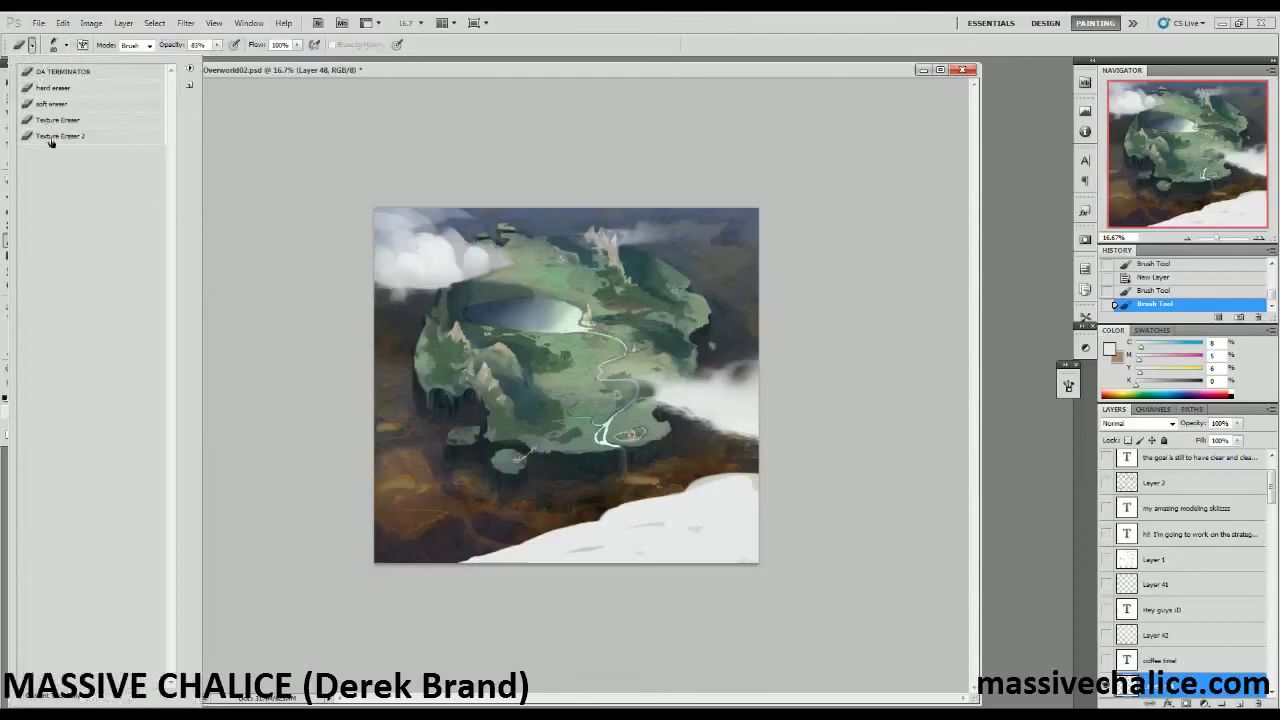
click(51, 137)
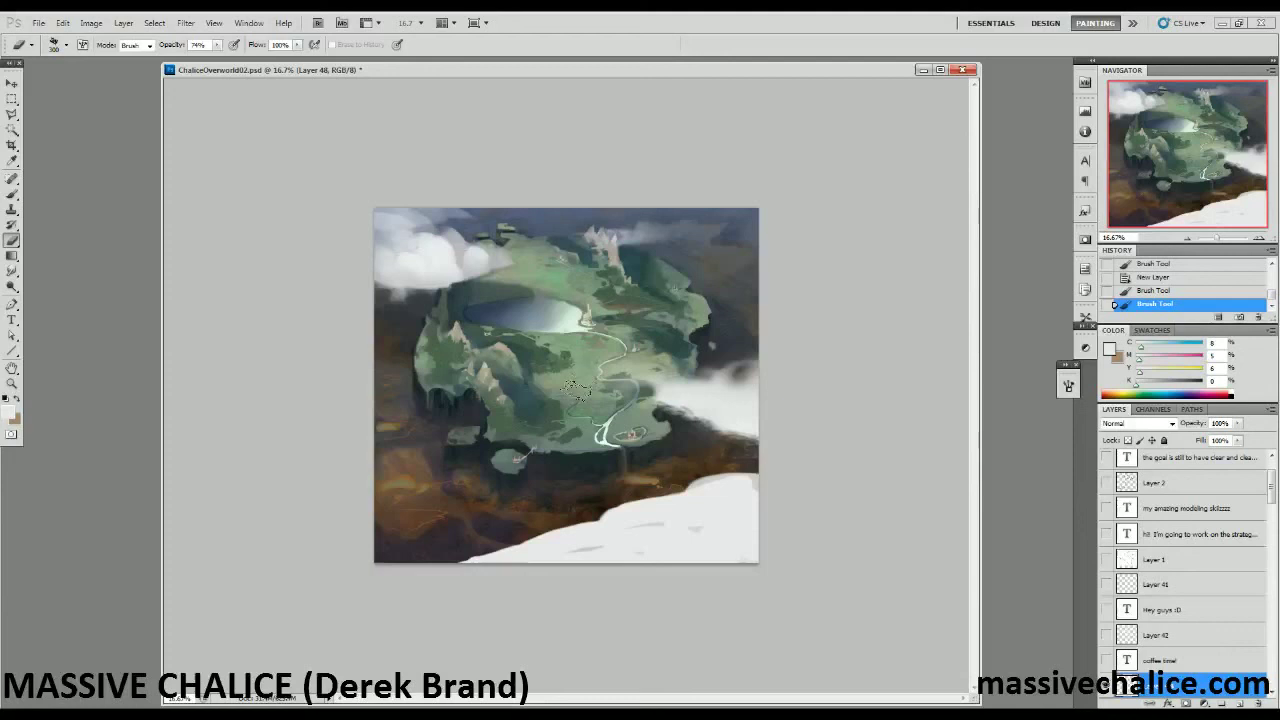
mouse_move(742, 474)
mouse_down()
mouse_move(695, 484)
mouse_move(750, 467)
mouse_move(690, 481)
mouse_move(762, 471)
mouse_move(635, 501)
mouse_move(708, 477)
mouse_move(658, 492)
mouse_move(701, 522)
mouse_move(703, 509)
mouse_move(677, 512)
mouse_move(703, 509)
mouse_move(683, 490)
mouse_move(715, 519)
mouse_move(725, 513)
mouse_move(671, 499)
mouse_move(723, 509)
mouse_move(615, 499)
mouse_move(573, 506)
mouse_move(587, 503)
mouse_move(565, 528)
mouse_up()
key(])
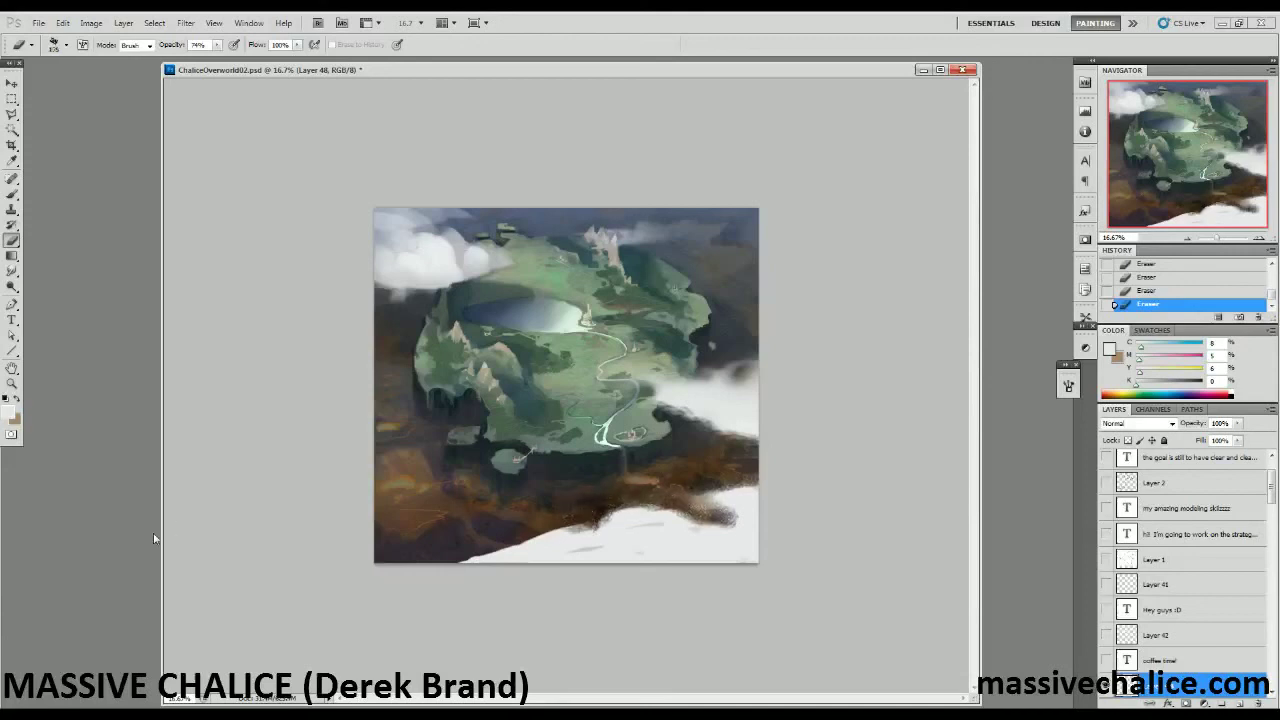
key(])
drag(588, 560, 630, 554)
Paint a small separate cloud off the bank's left end and soften its underside with the Eraser.
key([)
key([)
key(b)
mouse_move(488, 530)
mouse_down()
mouse_move(505, 532)
mouse_move(474, 536)
mouse_up()
mouse_move(476, 534)
mouse_down()
mouse_move(512, 532)
mouse_move(442, 532)
mouse_move(500, 541)
mouse_up()
key(e)
mouse_move(482, 542)
mouse_down()
mouse_move(445, 528)
mouse_move(525, 512)
mouse_move(442, 537)
mouse_move(462, 547)
mouse_move(439, 537)
mouse_move(492, 567)
mouse_move(442, 552)
mouse_move(582, 524)
mouse_move(524, 546)
mouse_up()
Erase textured gaps into the middle of the lower cloud bank, varying the eraser size.
key(])
key(])
key([)
key([)
key([)
key([)
key([)
key([)
key(])
key(])
key(])
key(])
key(])
key(])
drag(625, 532, 655, 532)
key([)
key([)
key([)
key([)
key([)
key(])
key(])
key(])
key(])
key(])
key(])
click(652, 544)
Reshape the cloud bank's left end and middle by alternating off-white brushwork with textured erasing.
key(b)
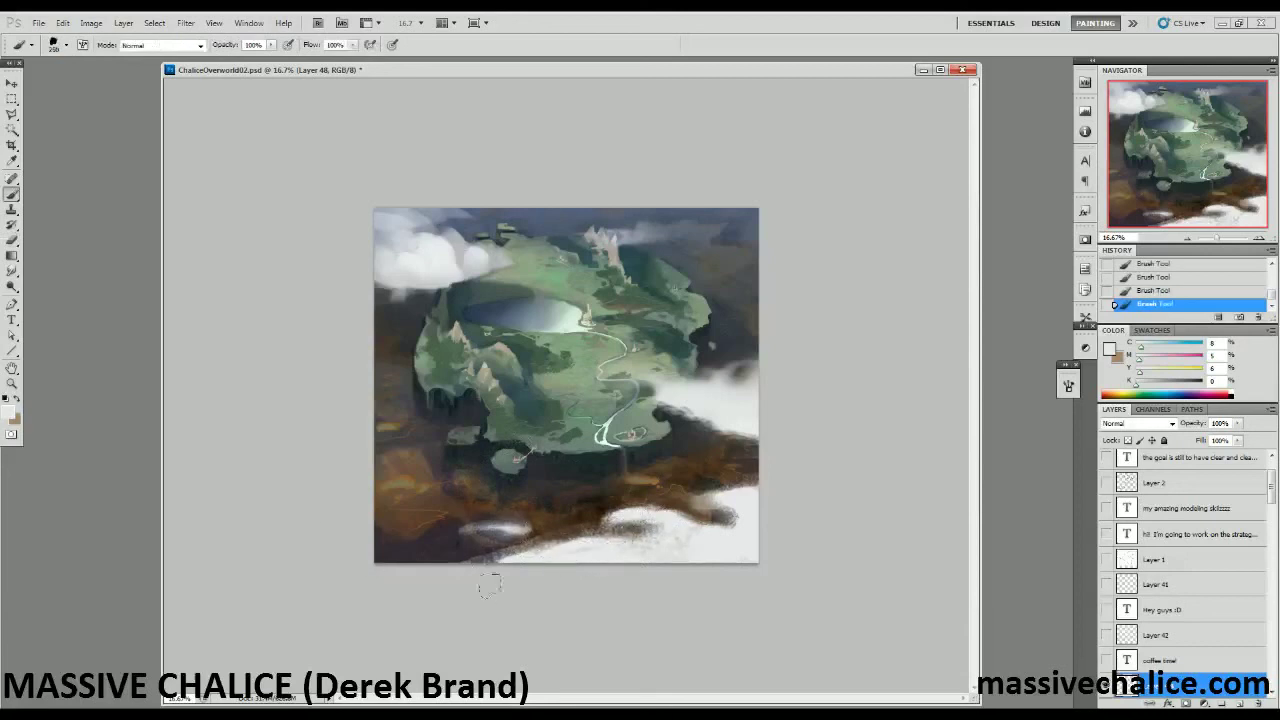
mouse_move(553, 551)
mouse_down()
mouse_move(470, 551)
mouse_move(415, 571)
mouse_move(430, 545)
mouse_move(439, 558)
mouse_move(409, 563)
mouse_move(551, 535)
mouse_move(461, 542)
mouse_up()
key(e)
key(bracketleft)
key(bracketleft)
mouse_move(579, 535)
mouse_down()
mouse_move(596, 543)
mouse_move(547, 547)
mouse_move(572, 541)
mouse_up()
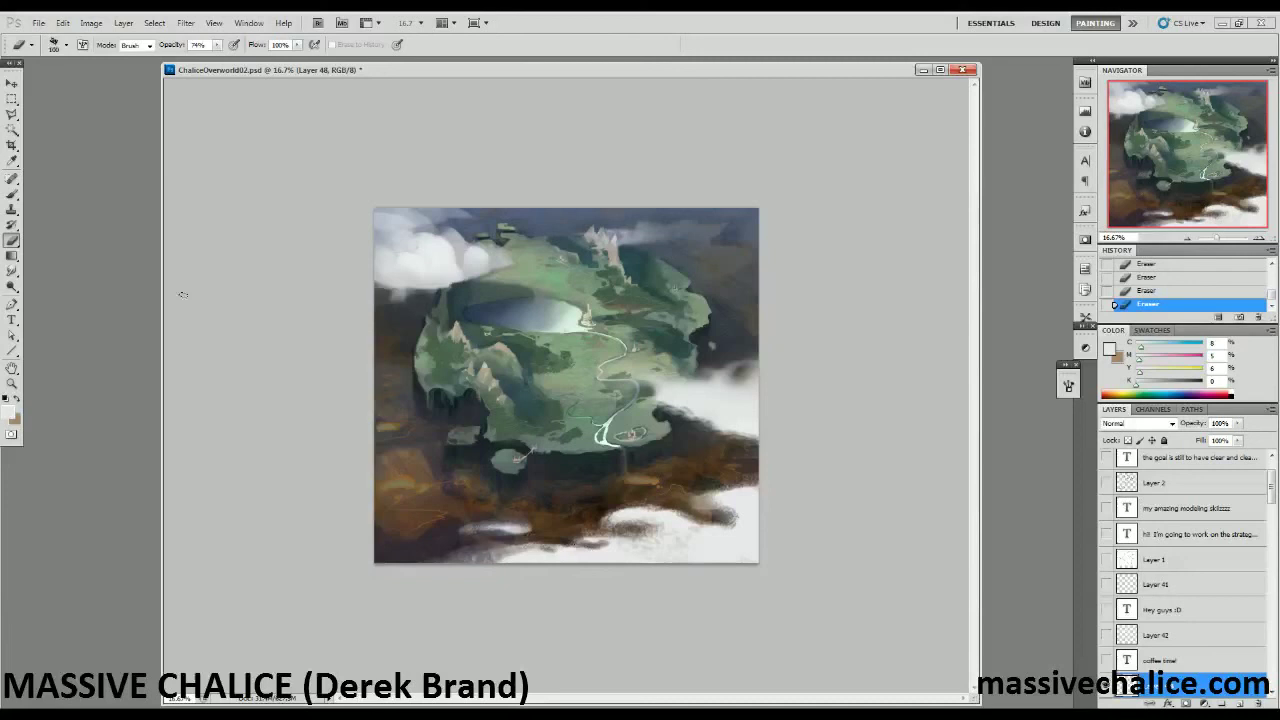
key(b)
mouse_move(585, 537)
mouse_down()
mouse_move(634, 522)
mouse_move(730, 529)
mouse_up()
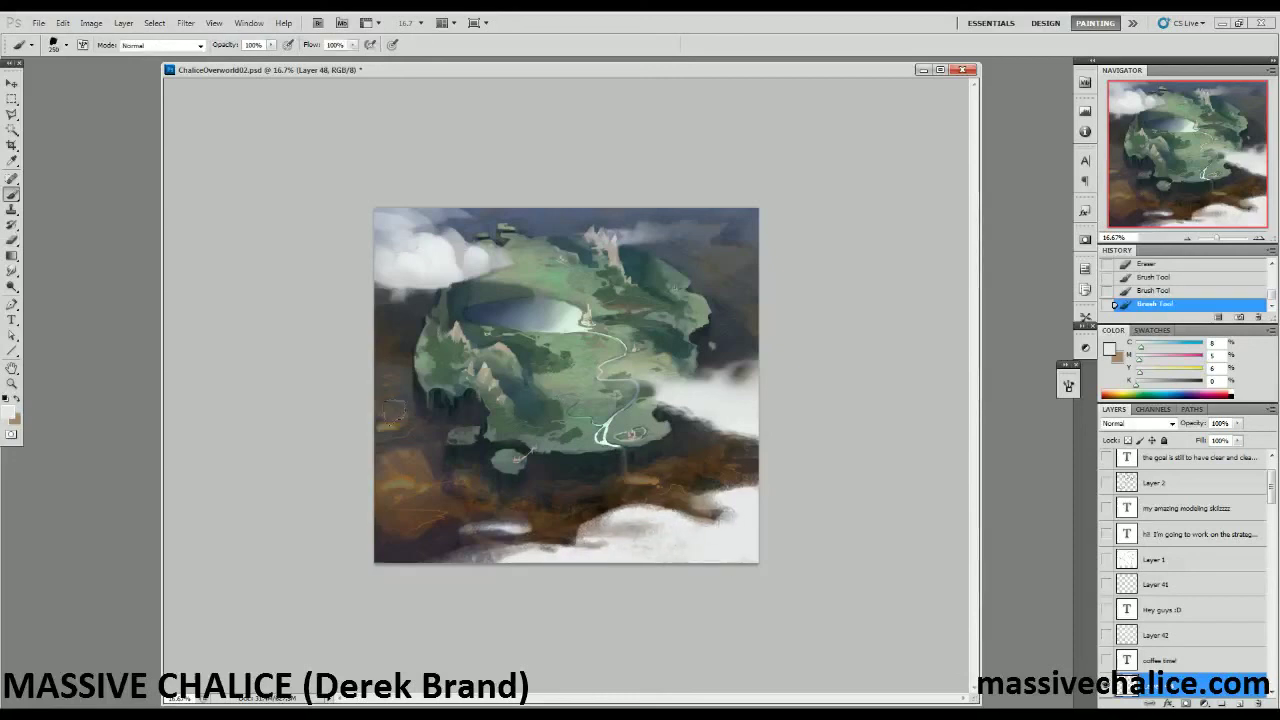
Reapply the last filter to the cloud layer and erase touches from the cloud bank's middle and left end.
click(185, 22)
click(190, 36)
key(e)
key(bracketright)
mouse_move(578, 518)
mouse_down()
mouse_move(571, 529)
mouse_move(592, 511)
mouse_move(579, 521)
mouse_up()
drag(444, 522, 460, 530)
Fade the lower cloud bank's left end and bottom edge with the soft eraser preset, enlarging it to 500.
click(20, 44)
click(60, 97)
key(])
key(])
key(])
key(])
key(])
drag(460, 516, 472, 525)
key(])
key(])
drag(507, 567, 386, 557)
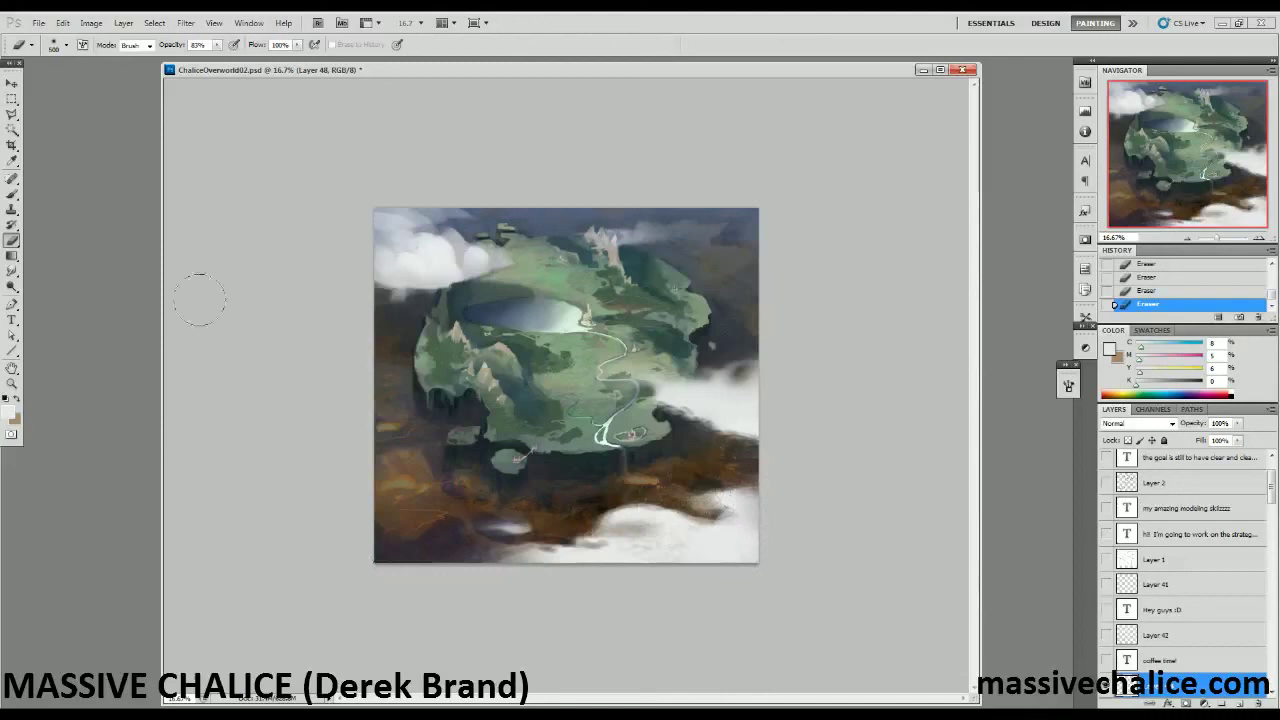
Reduce the brush size and sample the grey-green of the small floating rock at the island's lower left.
key(z)
click(320, 457)
key(b)
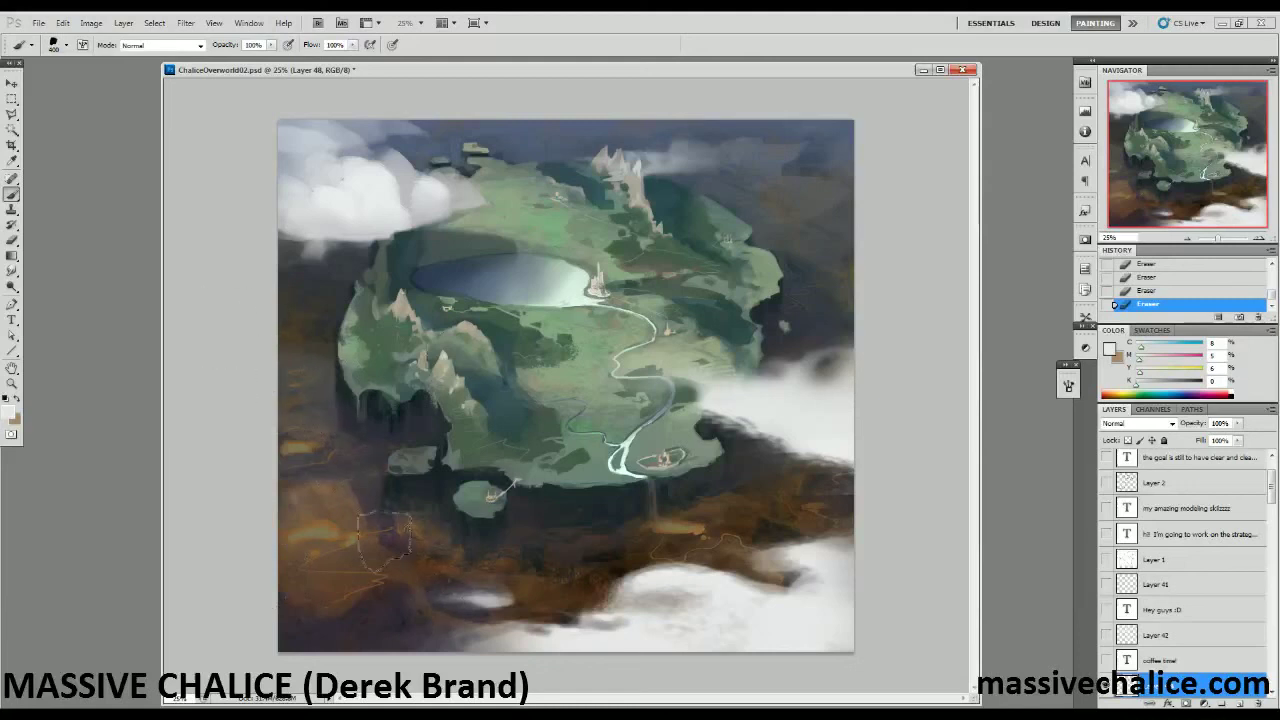
ctrl+click(566, 523)
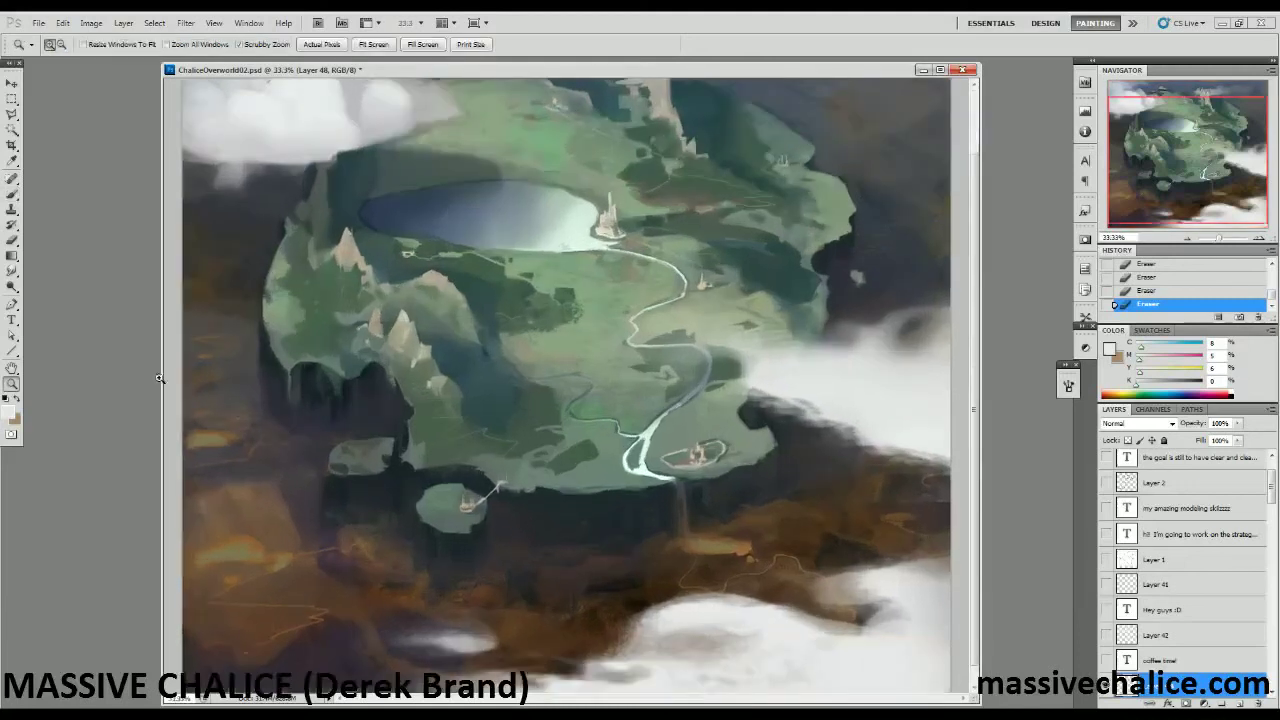
drag(243, 409, 243, 390)
key(bracketleft)
key(bracketleft)
key(bracketleft)
key(bracketleft)
key(bracketleft)
key(bracketleft)
key(bracketleft)
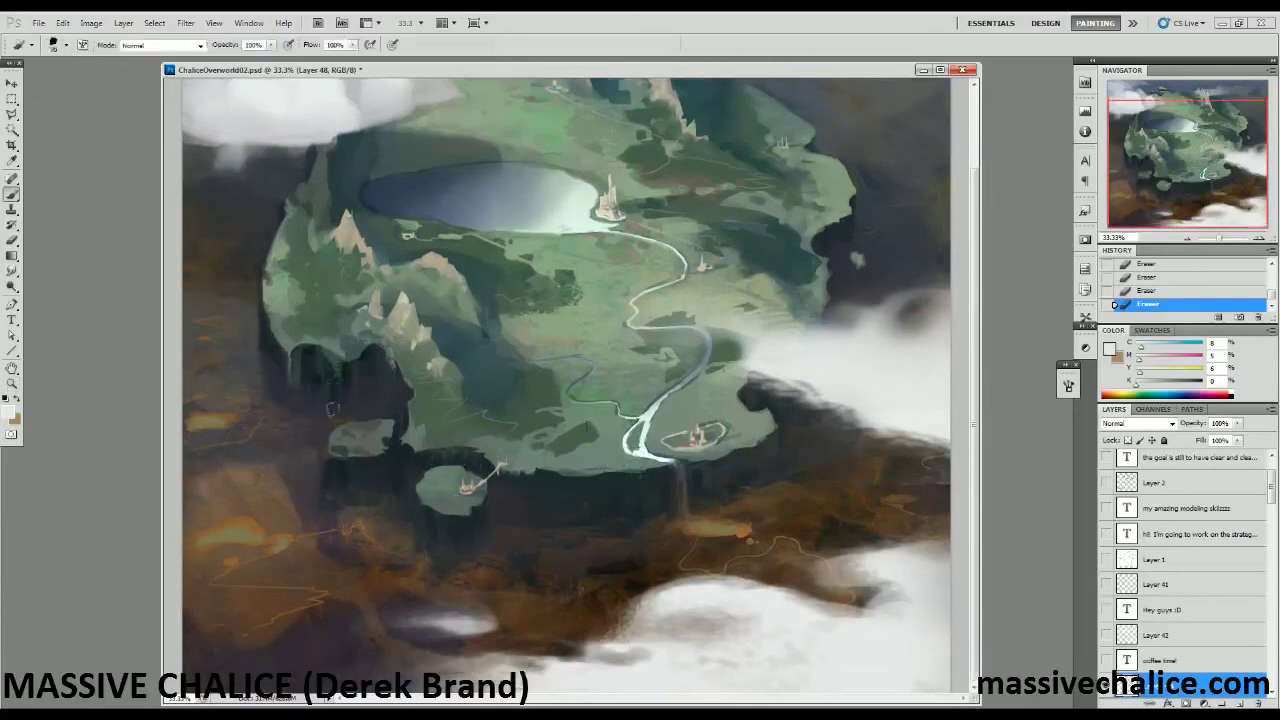
alt+click(368, 441)
mouse_move(614, 472)
mouse_down()
mouse_move(613, 508)
mouse_move(604, 494)
mouse_up()
key(ctrl+z)
key(ctrl+z)
key(ctrl+z)
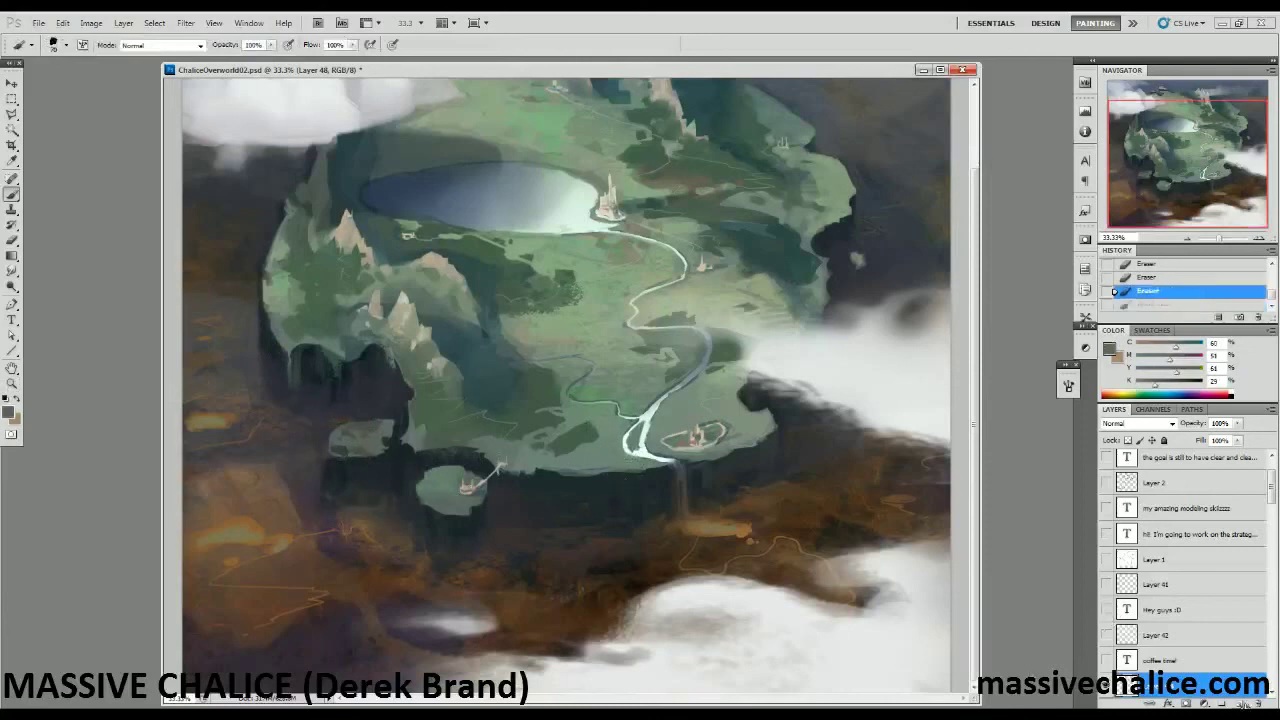
Add a new layer and paint a small grey-green rock patch hanging below the island's front edge, left of the waterfall.
click(1246, 705)
drag(621, 477, 621, 498)
click(610, 483)
click(608, 485)
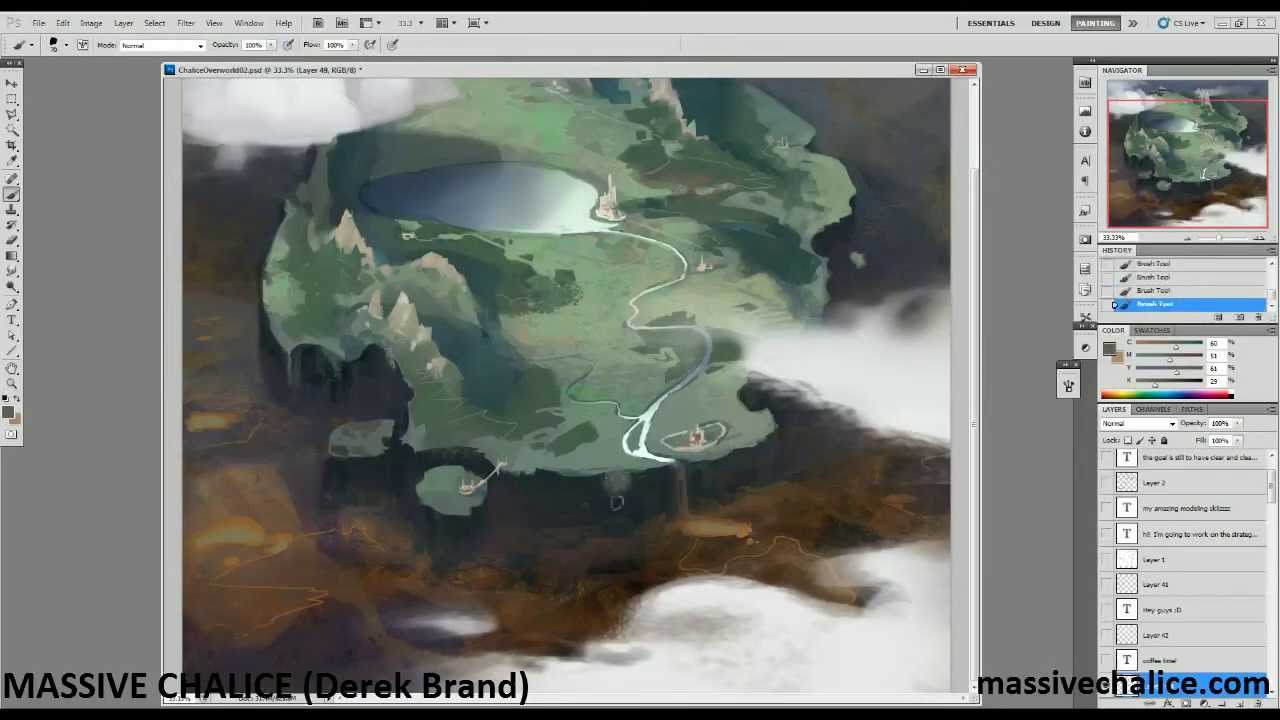
Trim the top of the rock patch along the island's front rim with a much smaller eraser.
key(e)
key(bracketleft)
key(bracketleft)
key(bracketleft)
key(bracketleft)
key(bracketleft)
key(bracketleft)
key(bracketleft)
key(bracketleft)
key(bracketleft)
key(bracketleft)
key(bracketleft)
key(bracketleft)
key(bracketleft)
key(bracketleft)
key(bracketleft)
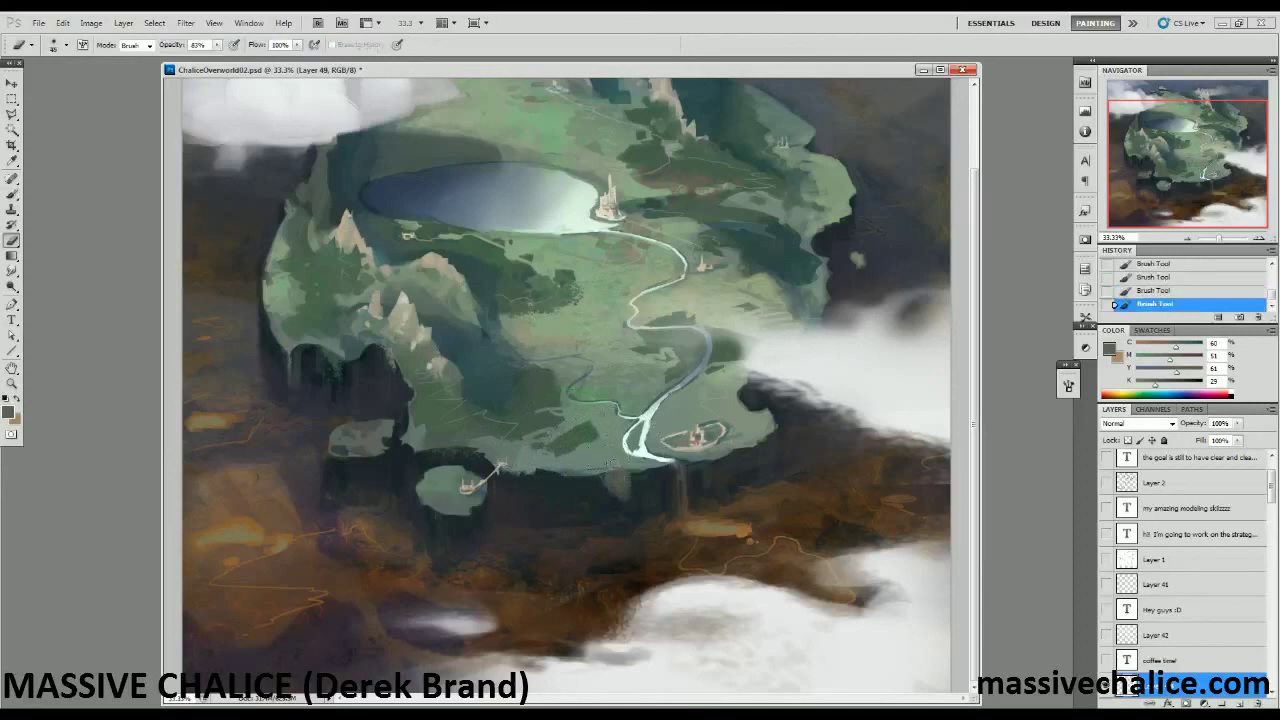
drag(622, 470, 610, 471)
drag(612, 471, 632, 470)
Break up the lower part of the rock patch using the Texture Eraser preset.
click(22, 48)
click(58, 119)
key(Return)
key(bracketleft)
drag(602, 500, 622, 540)
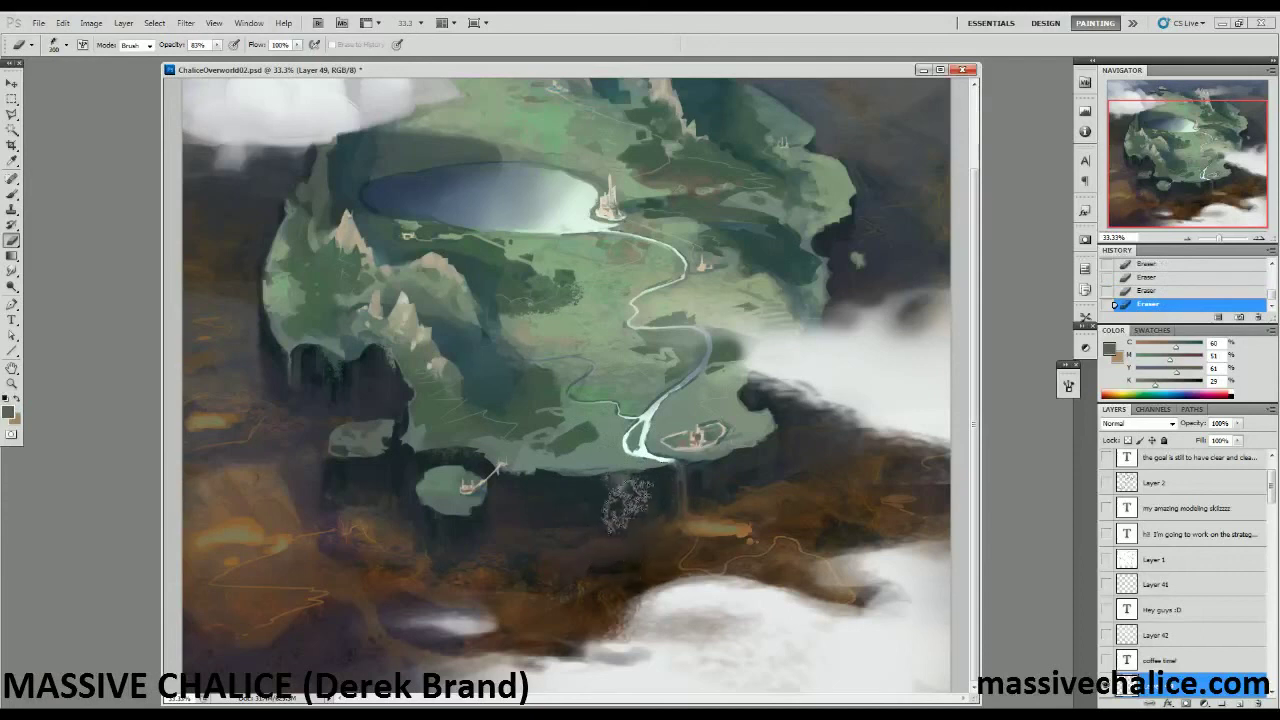
Paint a second grey-green rock patch under the ringed castle, just right of the waterfall, and roughen it with the textured eraser.
key(b)
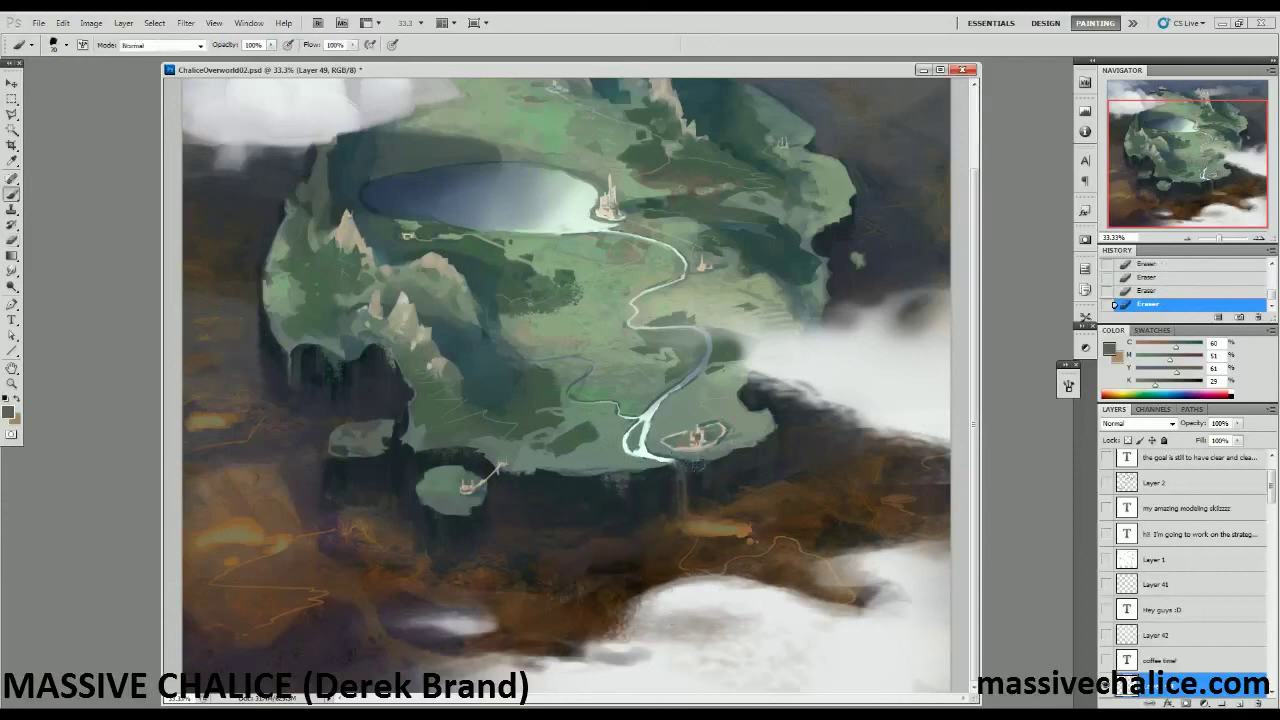
drag(704, 462, 705, 506)
key(e)
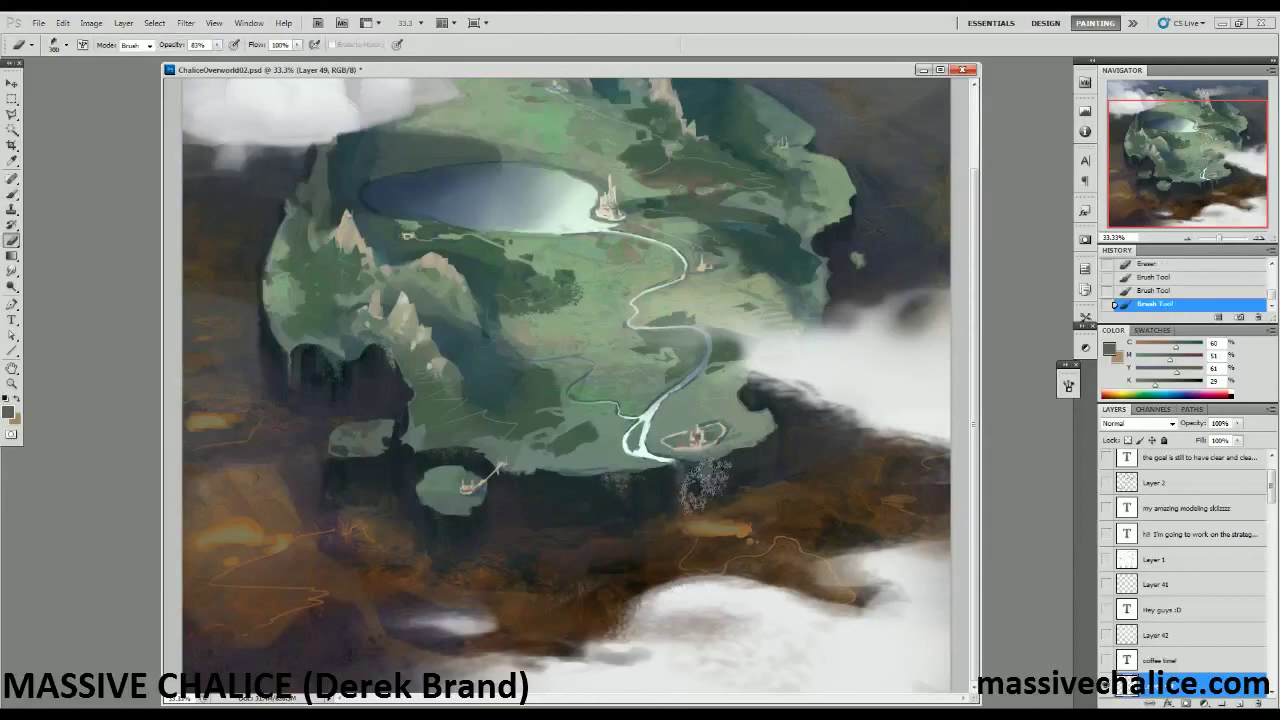
Add a new layer, sample the orange glow below the waterfall and reduce the colour's magenta and cyan.
key(b)
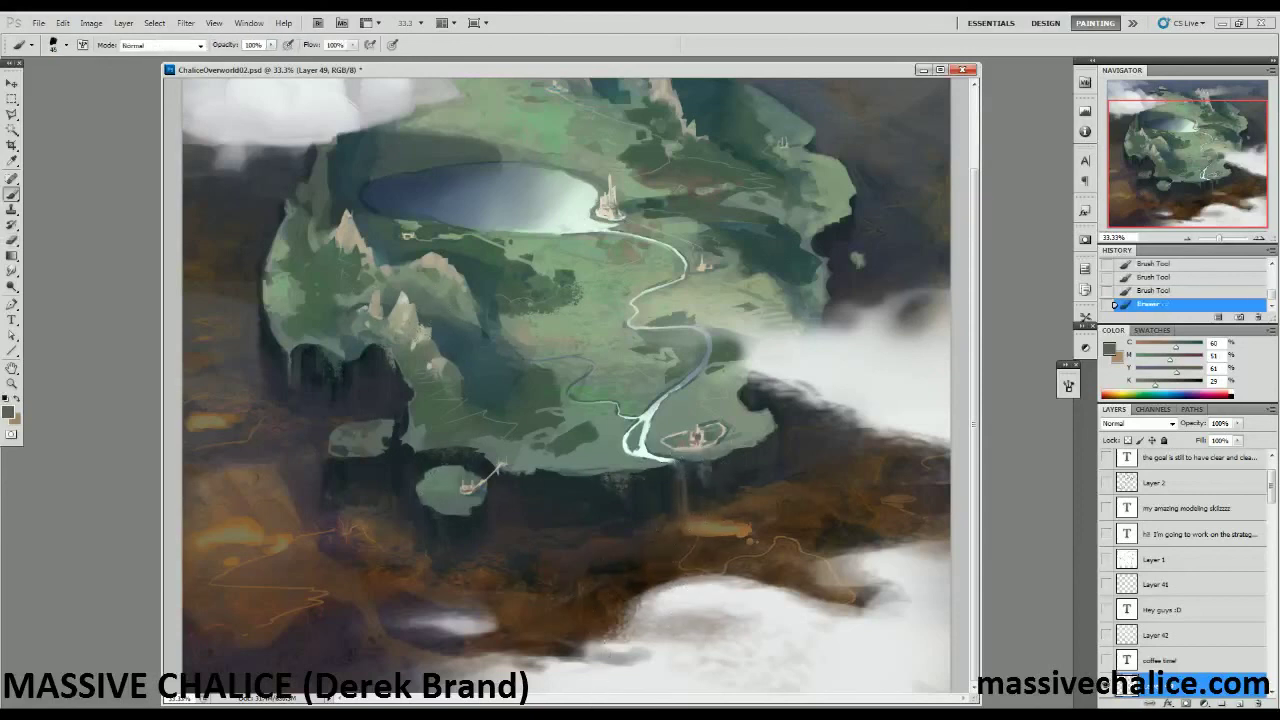
key(bracketright)
key(bracketright)
key(bracketright)
key(bracketright)
key(bracketright)
key(bracketright)
click(1237, 703)
key(bracketleft)
key(bracketleft)
alt+click(723, 524)
drag(1166, 361, 1154, 361)
drag(1163, 348, 1137, 347)
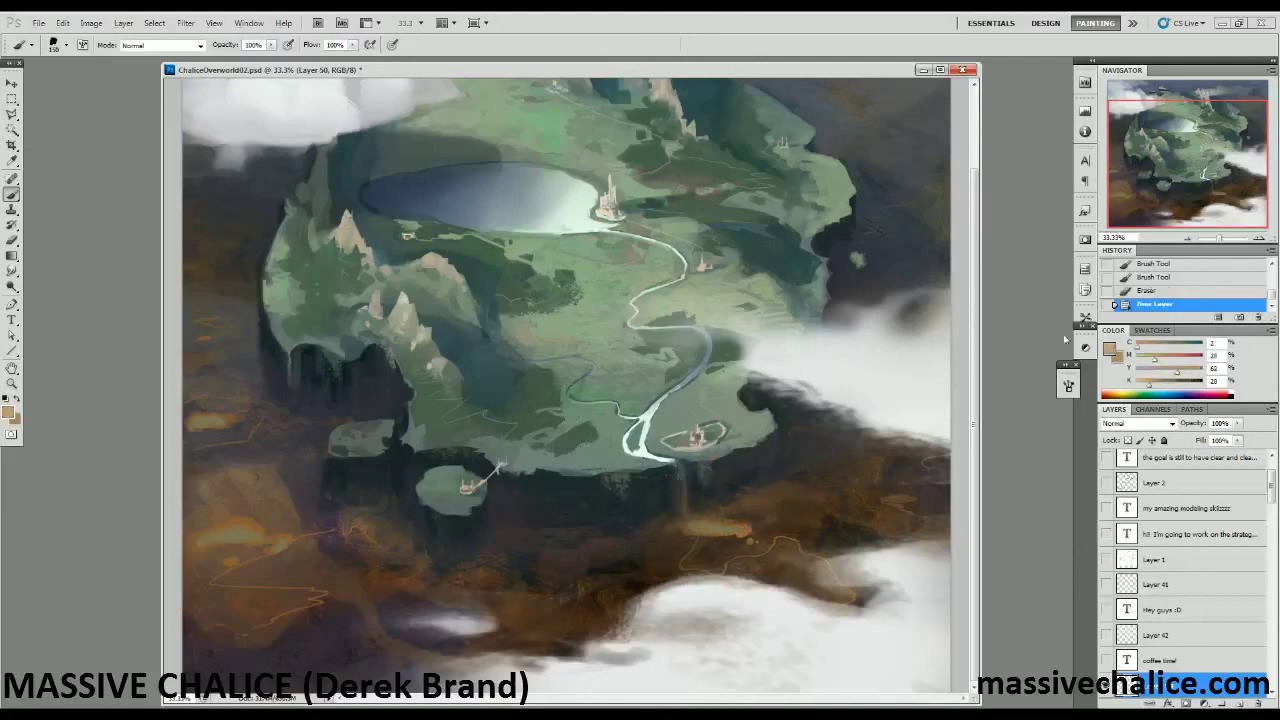
Paint a light ochre mound at the foot of the waterfall, extending it down to the left.
click(689, 514)
click(686, 518)
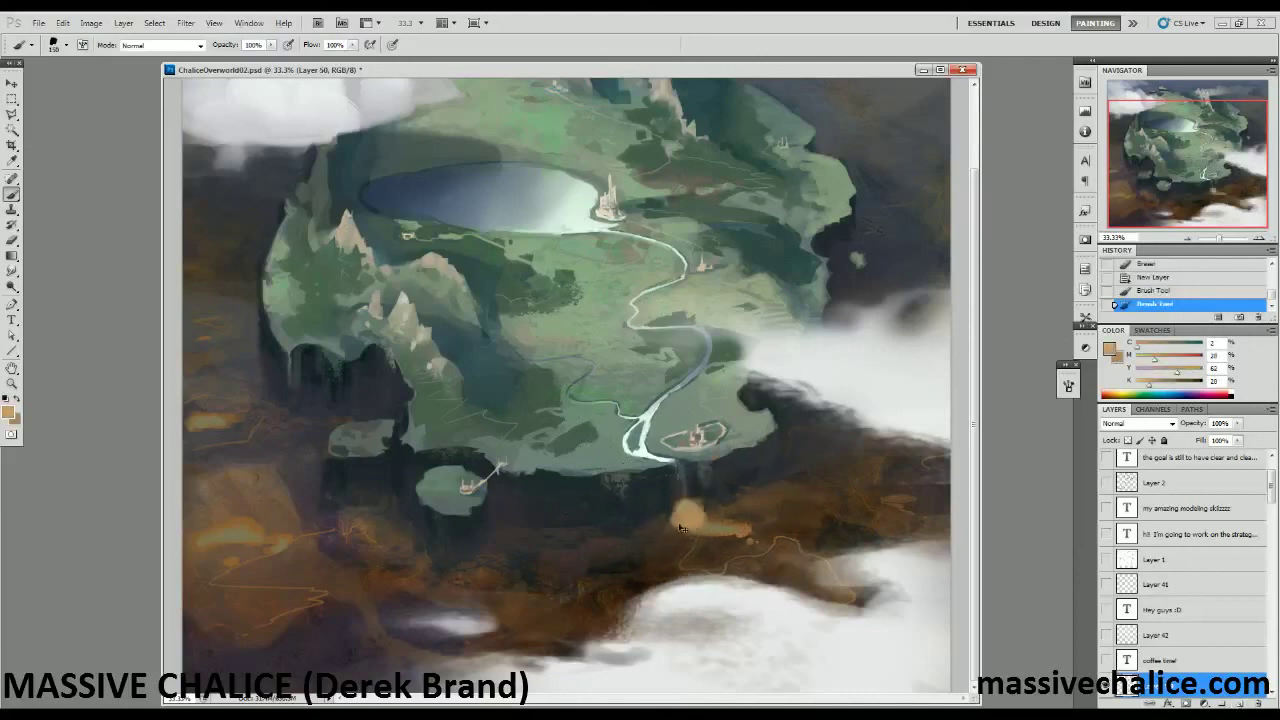
click(698, 514)
click(682, 520)
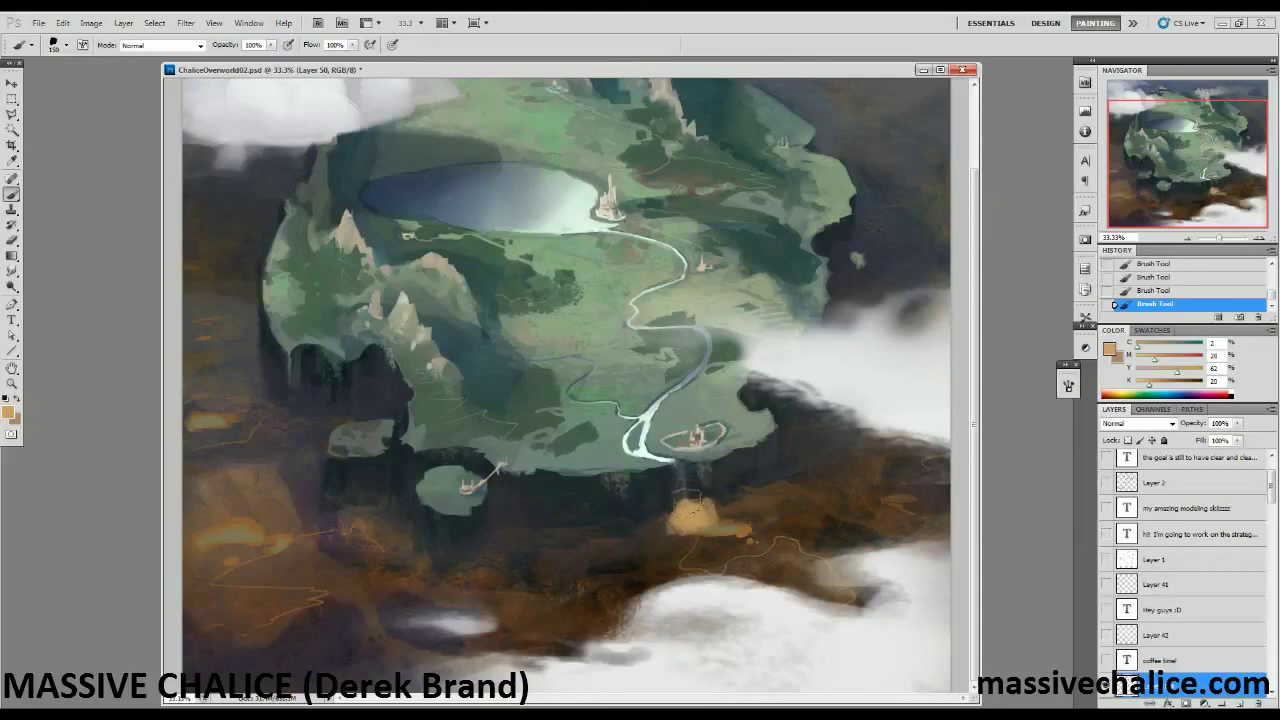
mouse_move(697, 508)
mouse_down()
mouse_move(650, 519)
mouse_move(737, 505)
mouse_move(687, 531)
mouse_move(645, 533)
mouse_up()
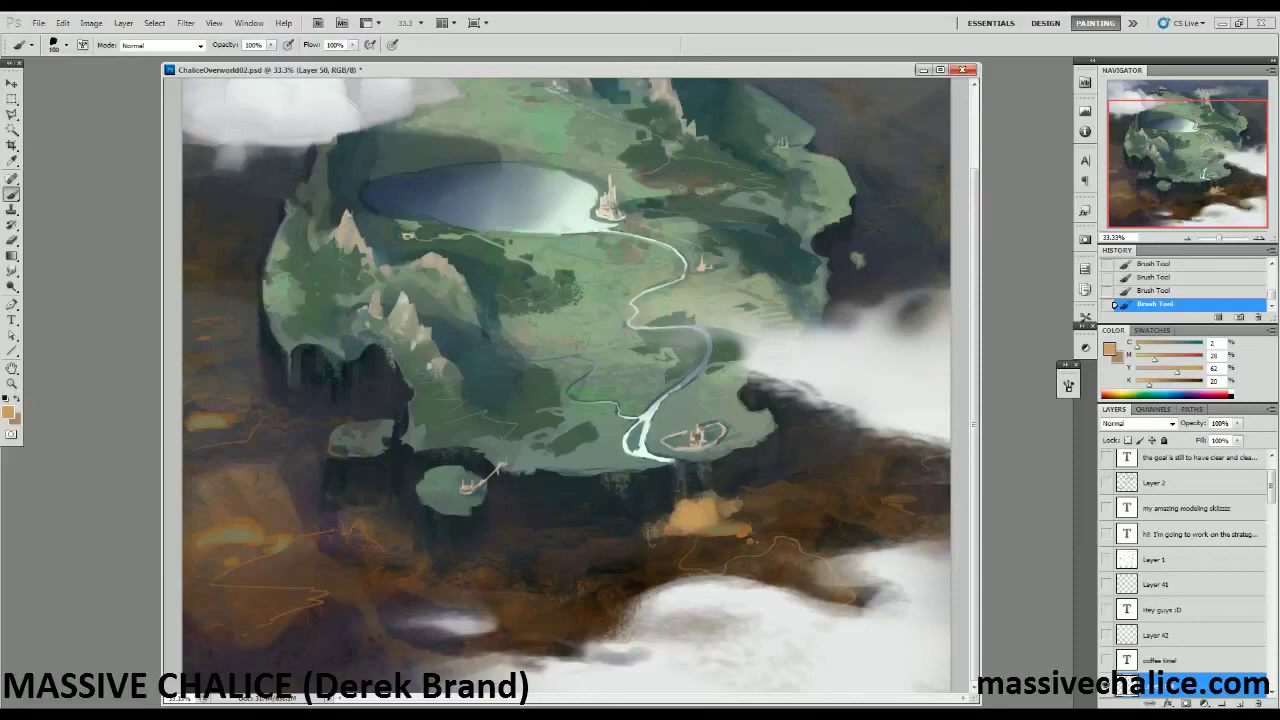
Feather the ochre mound into the dark ground with the soft eraser preset, varying the eraser size.
key(e)
click(64, 45)
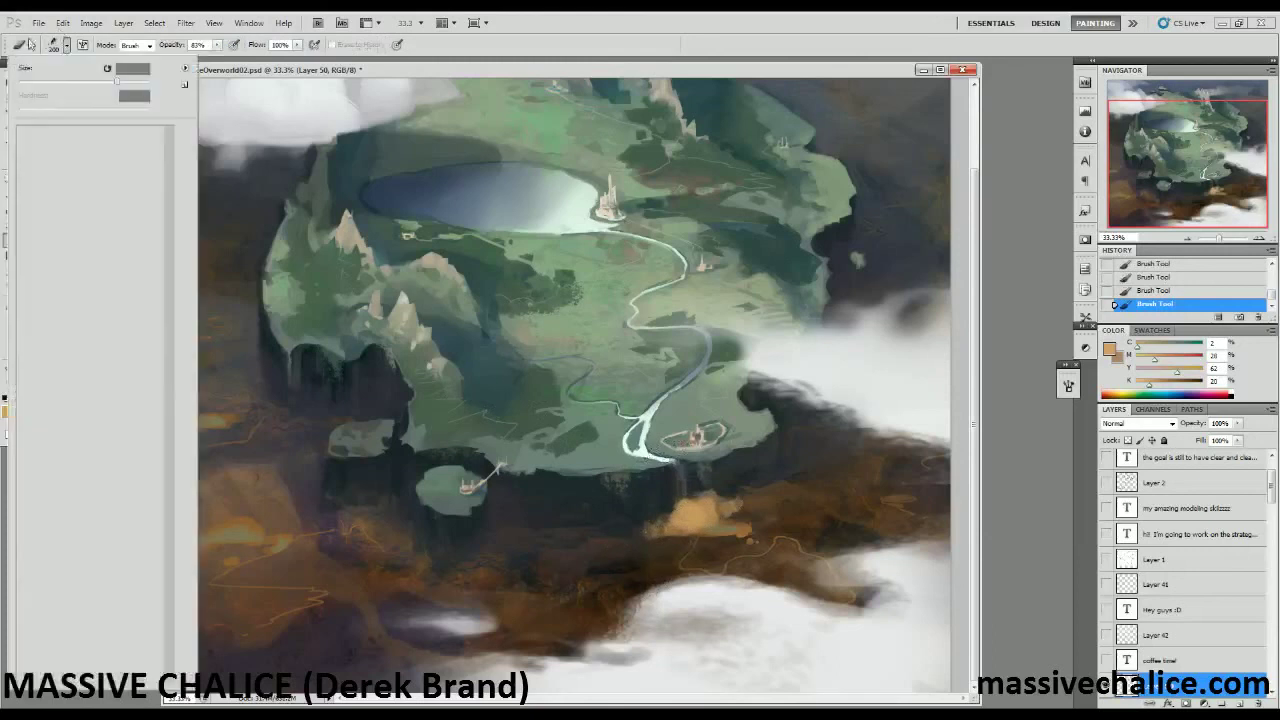
click(31, 45)
click(45, 121)
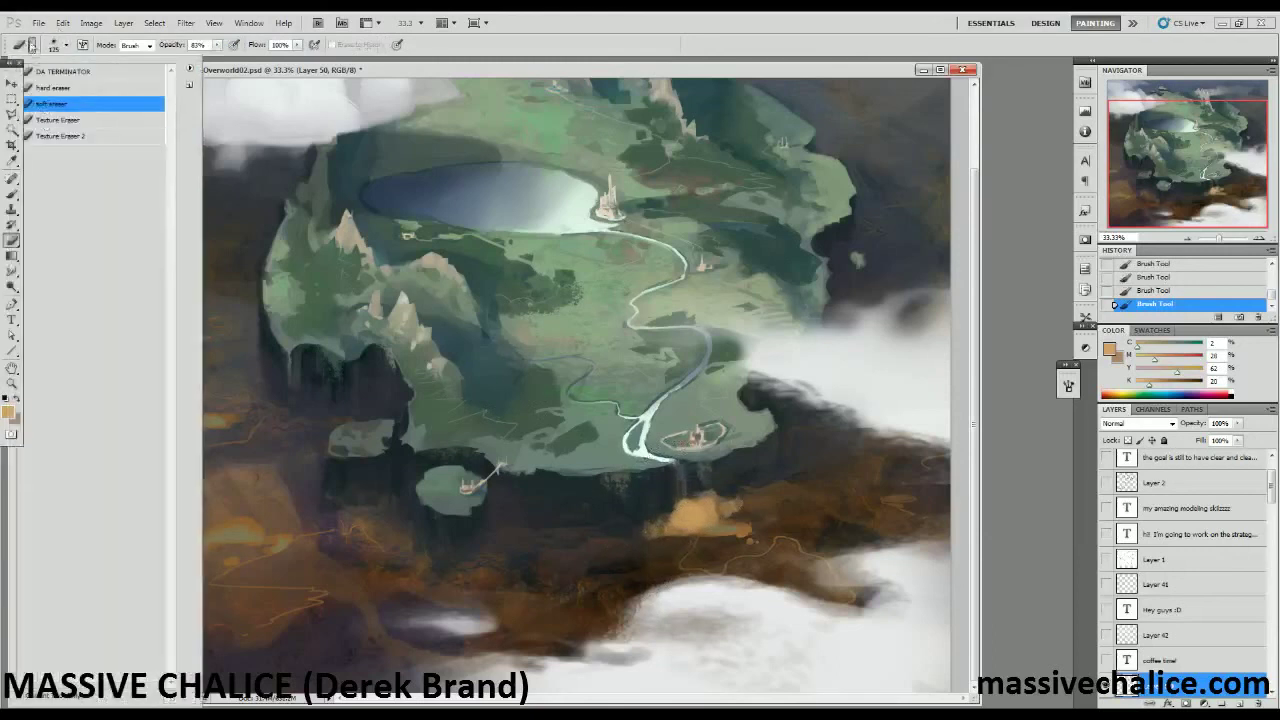
mouse_move(642, 536)
mouse_down()
mouse_move(741, 515)
mouse_move(710, 492)
mouse_move(661, 497)
mouse_move(738, 510)
mouse_move(675, 532)
mouse_move(633, 528)
mouse_move(677, 540)
mouse_up()
key(bracketleft)
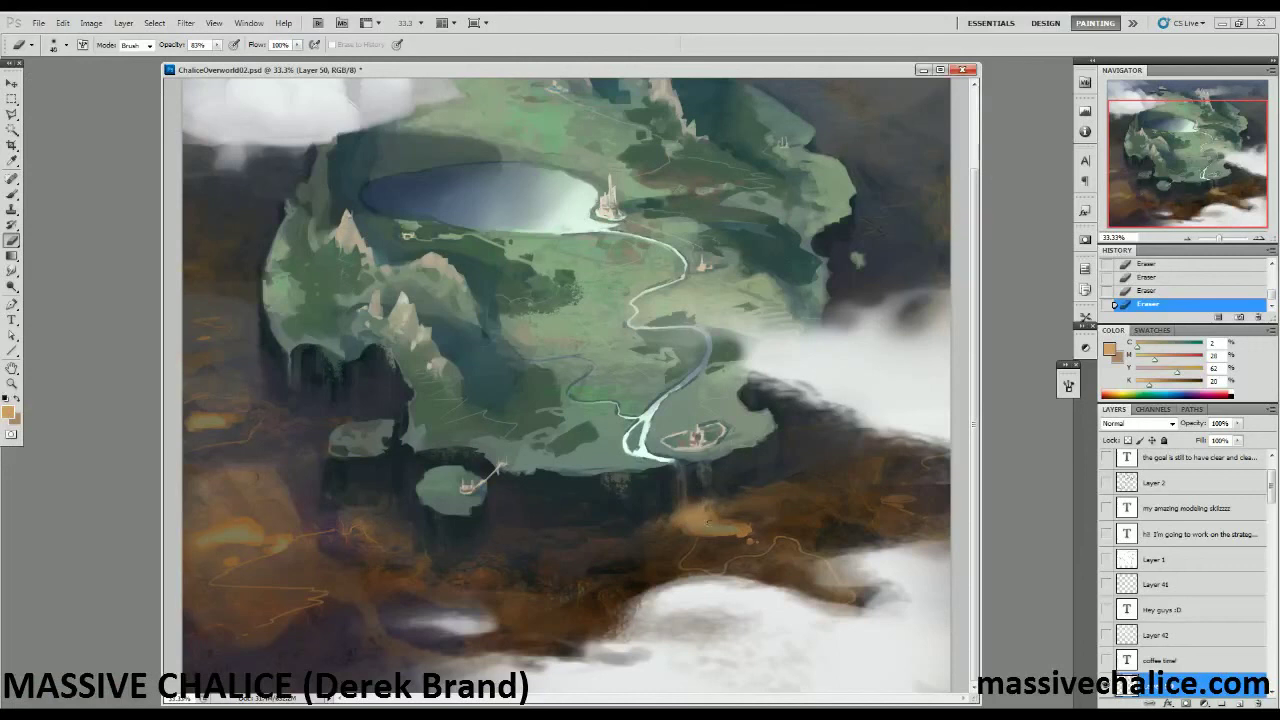
key(bracketright)
key(bracketright)
key(bracketright)
key(bracketright)
key(bracketright)
key(bracketright)
key(bracketright)
key(bracketright)
Load the ochre mound's layer as a selection and paint brighter ochre and yellow inside it, with black lowered to 0%.
ctrl+click(1129, 687)
key(b)
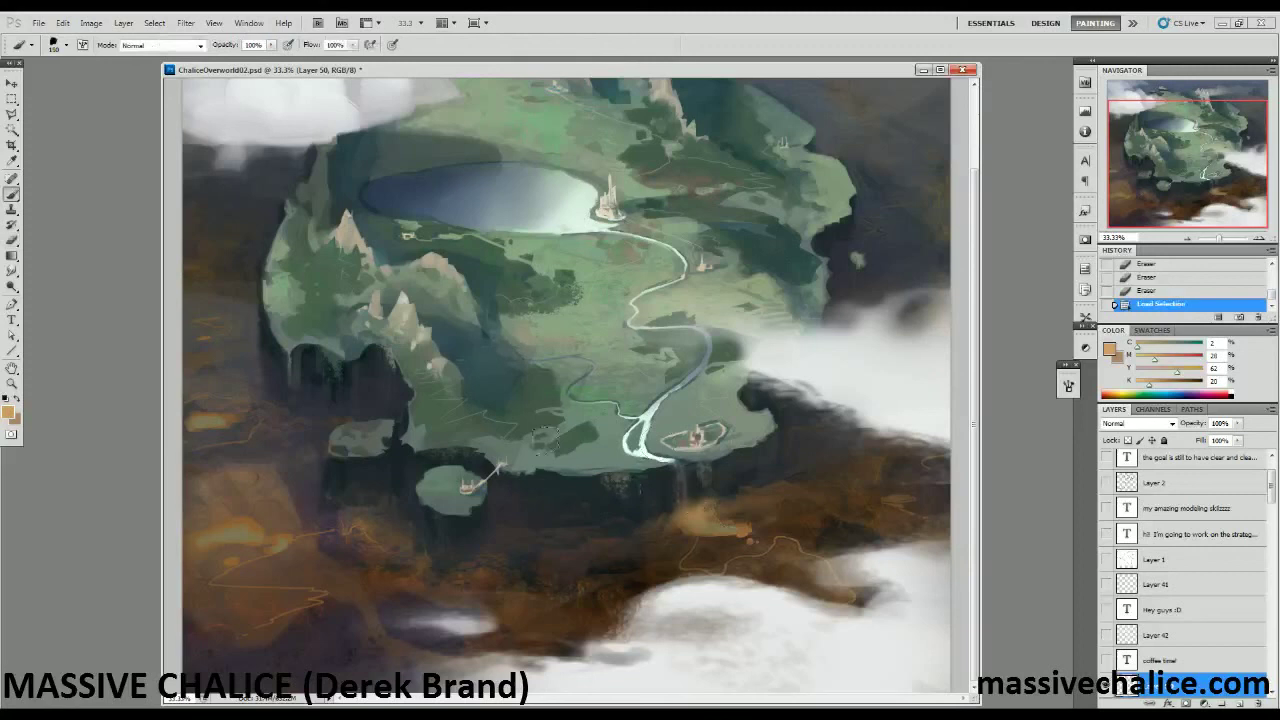
alt+click(695, 510)
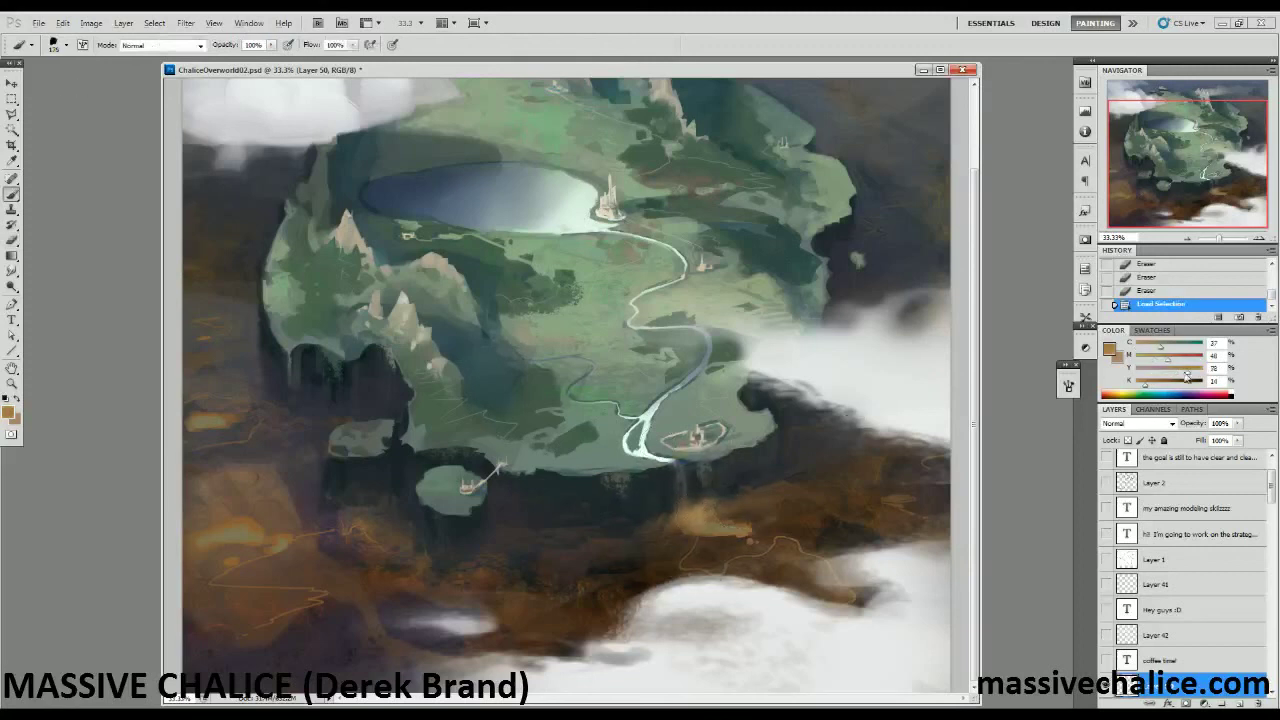
mouse_move(680, 525)
mouse_down()
mouse_move(690, 544)
mouse_move(718, 543)
mouse_up()
mouse_move(690, 538)
mouse_down()
mouse_move(654, 517)
mouse_move(704, 531)
mouse_move(658, 595)
mouse_move(668, 513)
mouse_move(700, 526)
mouse_up()
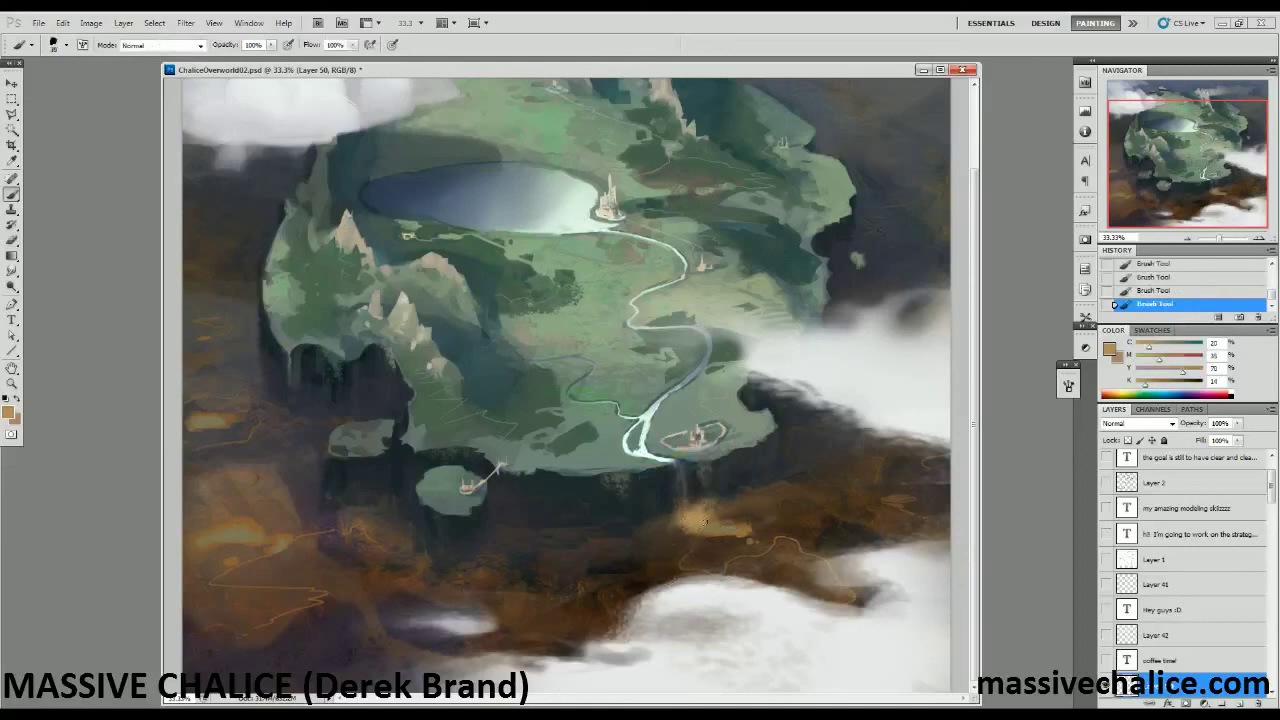
drag(1145, 385, 1150, 360)
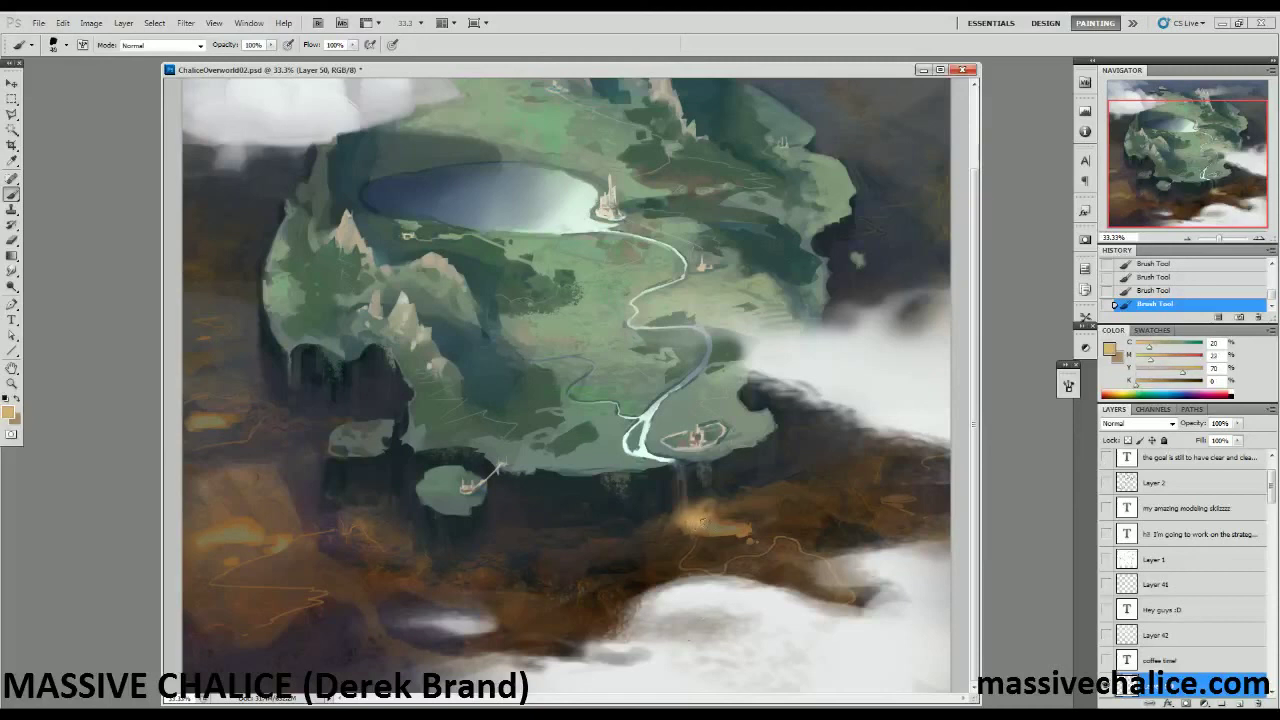
Deselect the ochre mound and soften the glow's lower edge with the Eraser.
key(ctrl+d)
key(e)
mouse_move(706, 540)
mouse_down()
mouse_move(702, 550)
mouse_move(755, 556)
mouse_up()
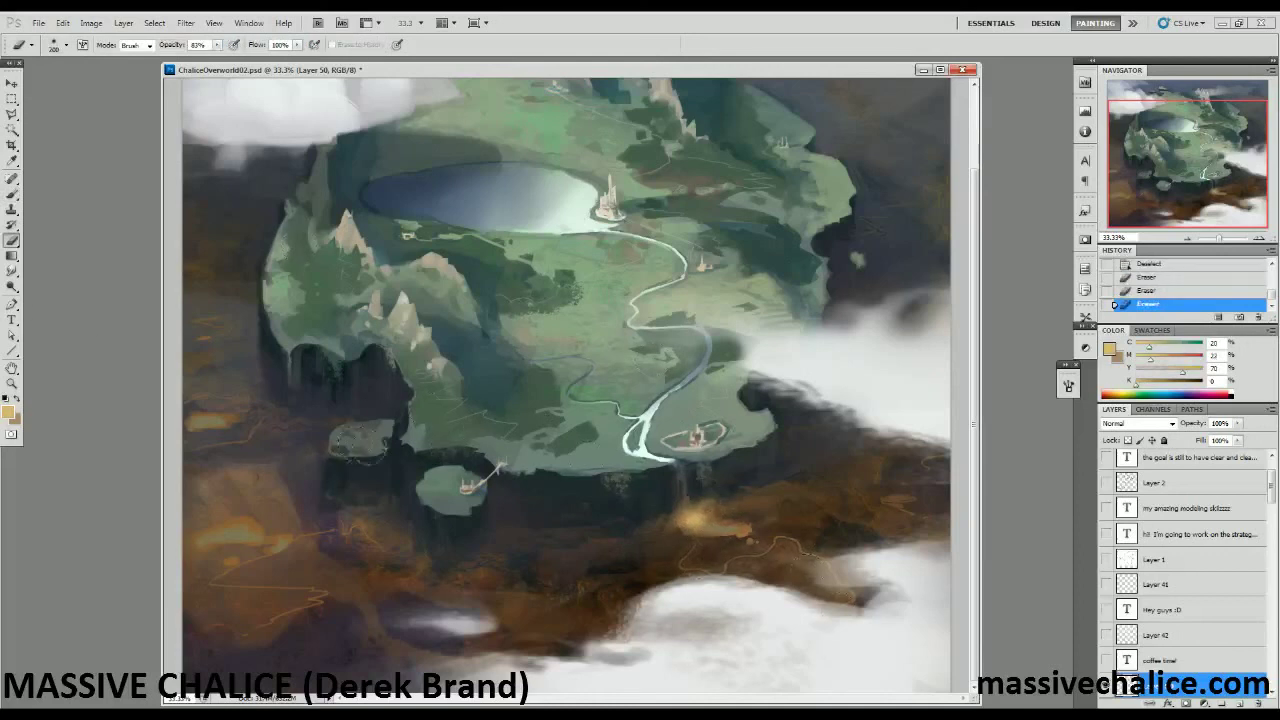
Add a new layer and paint grey-green drips below the island's front rim, left of the waterfall, using colour sampled from the rim.
key(z)
alt+click(307, 523)
alt+click(307, 523)
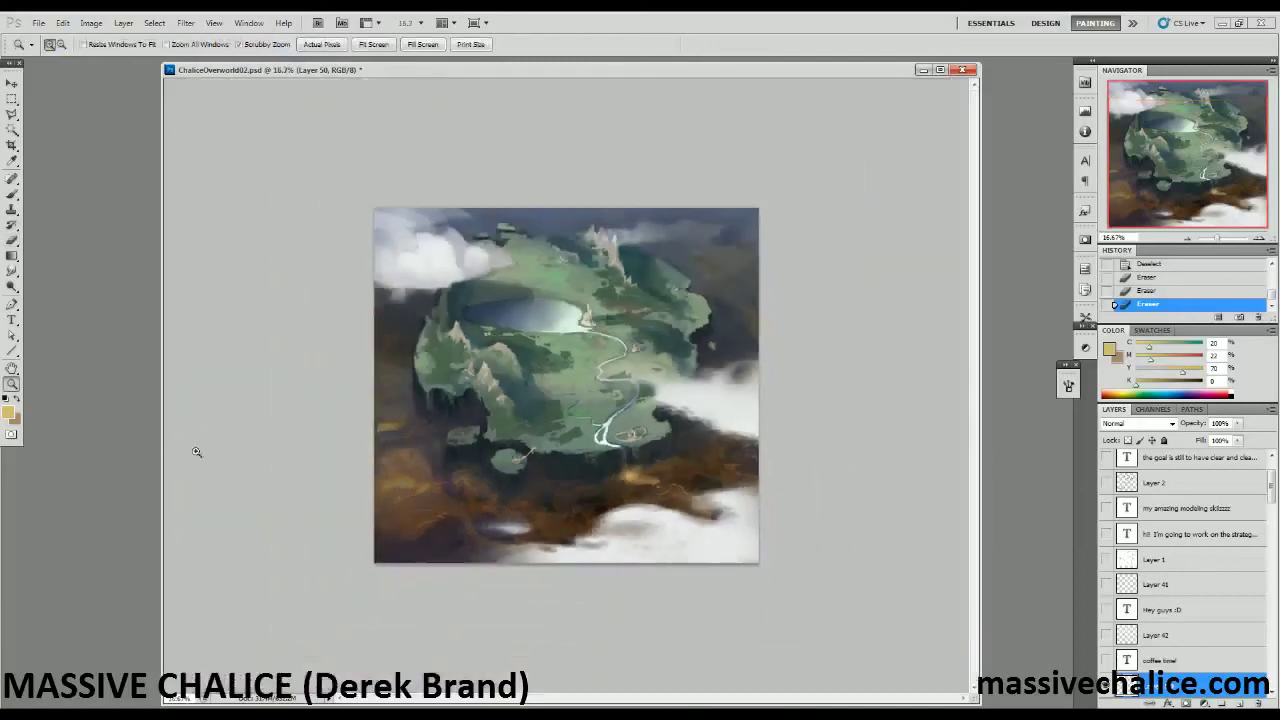
key(ctrl+space)
click(517, 567)
click(517, 566)
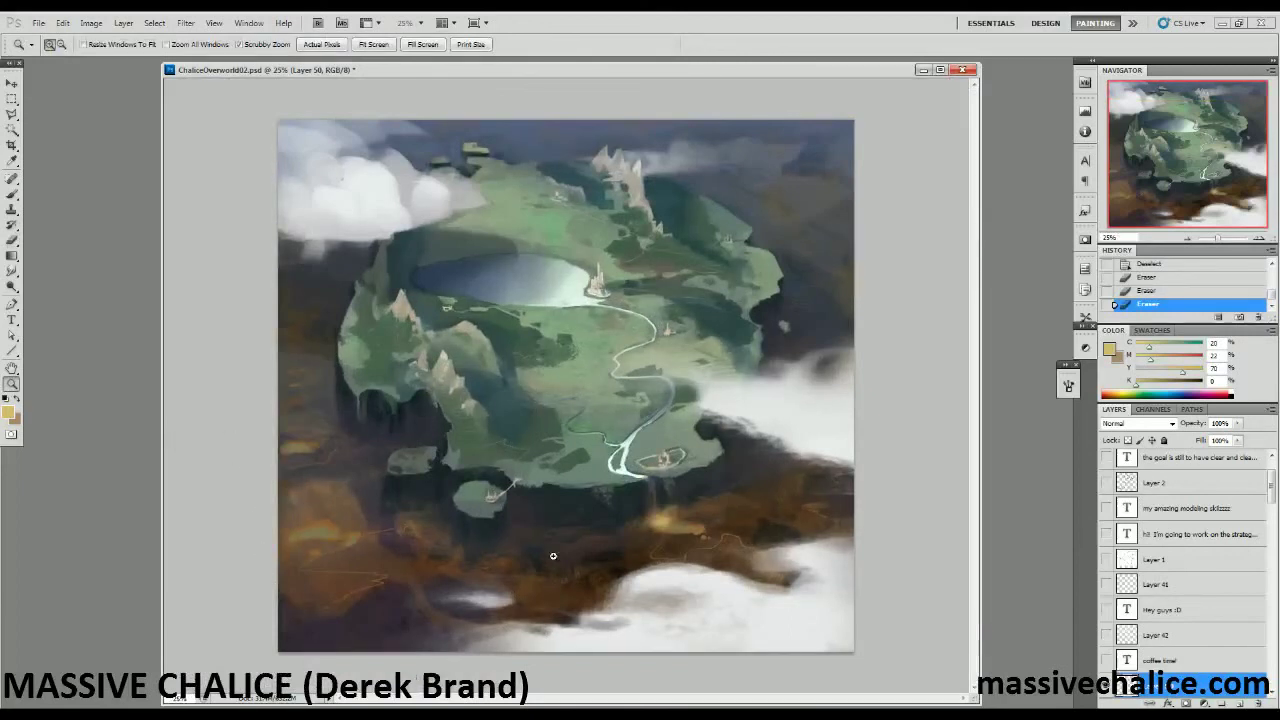
click(378, 468)
key(b)
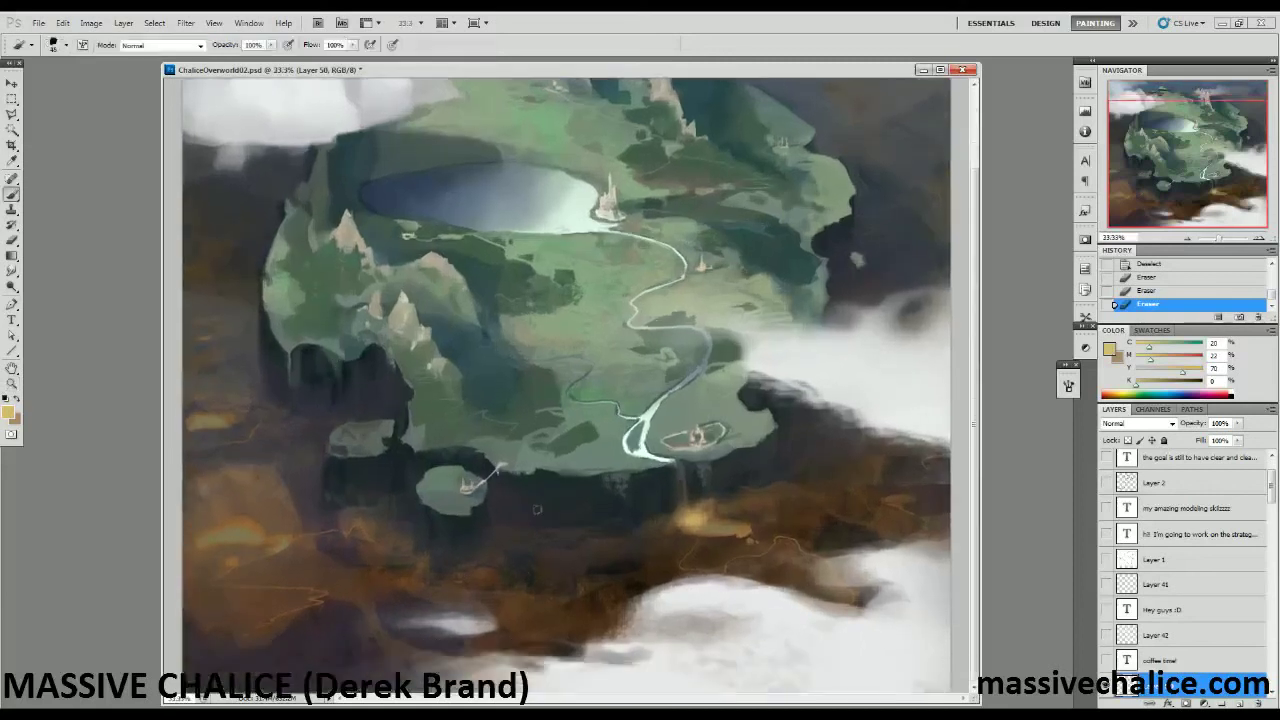
alt+click(551, 465)
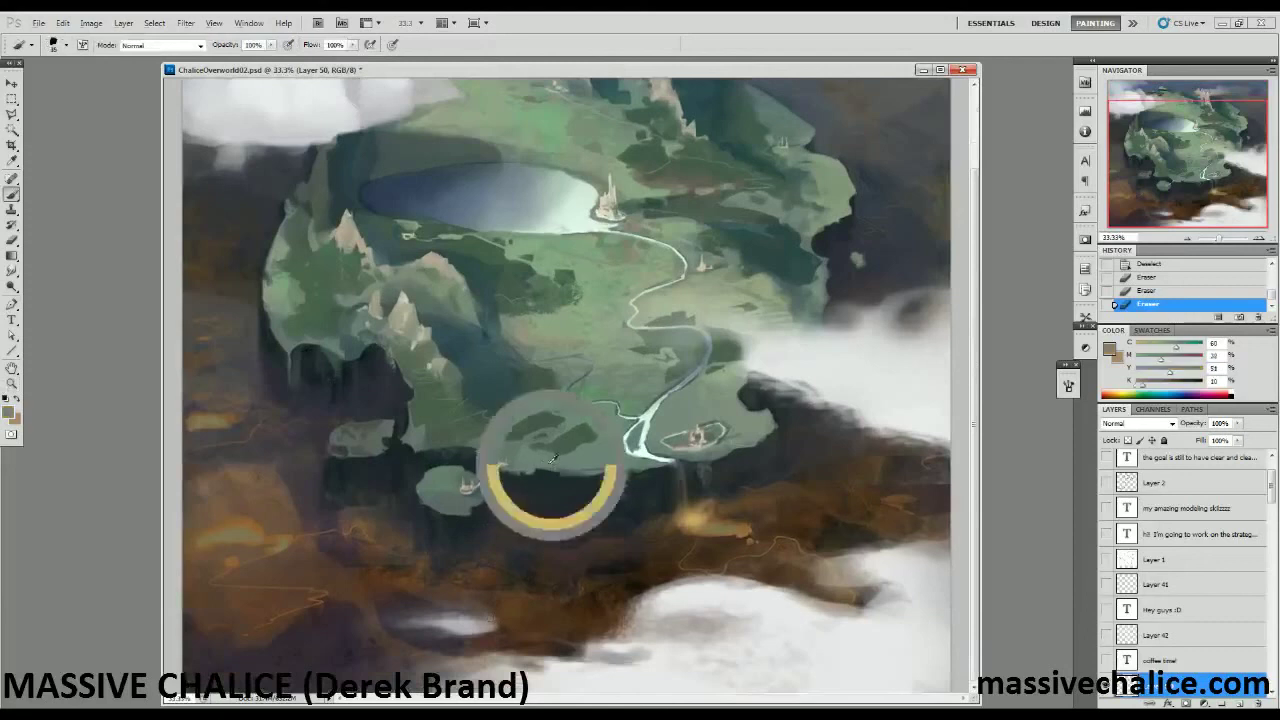
click(1240, 704)
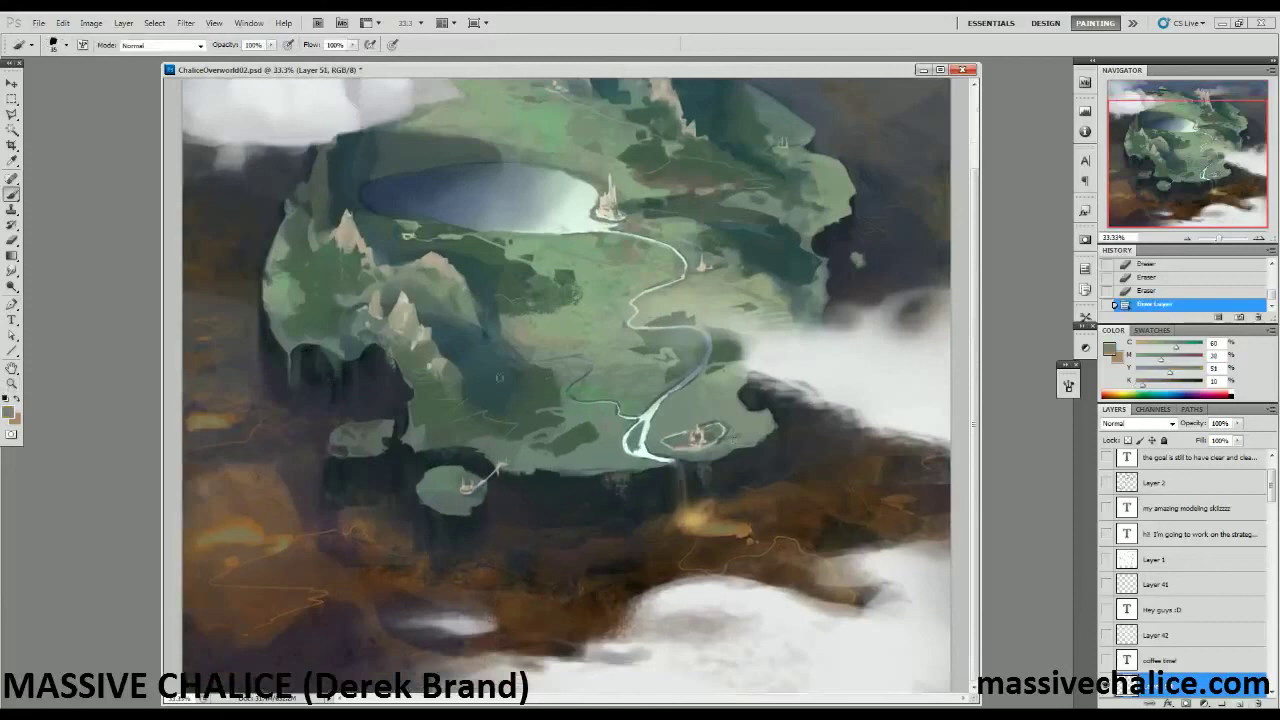
alt+click(590, 472)
drag(587, 476, 593, 483)
click(566, 485)
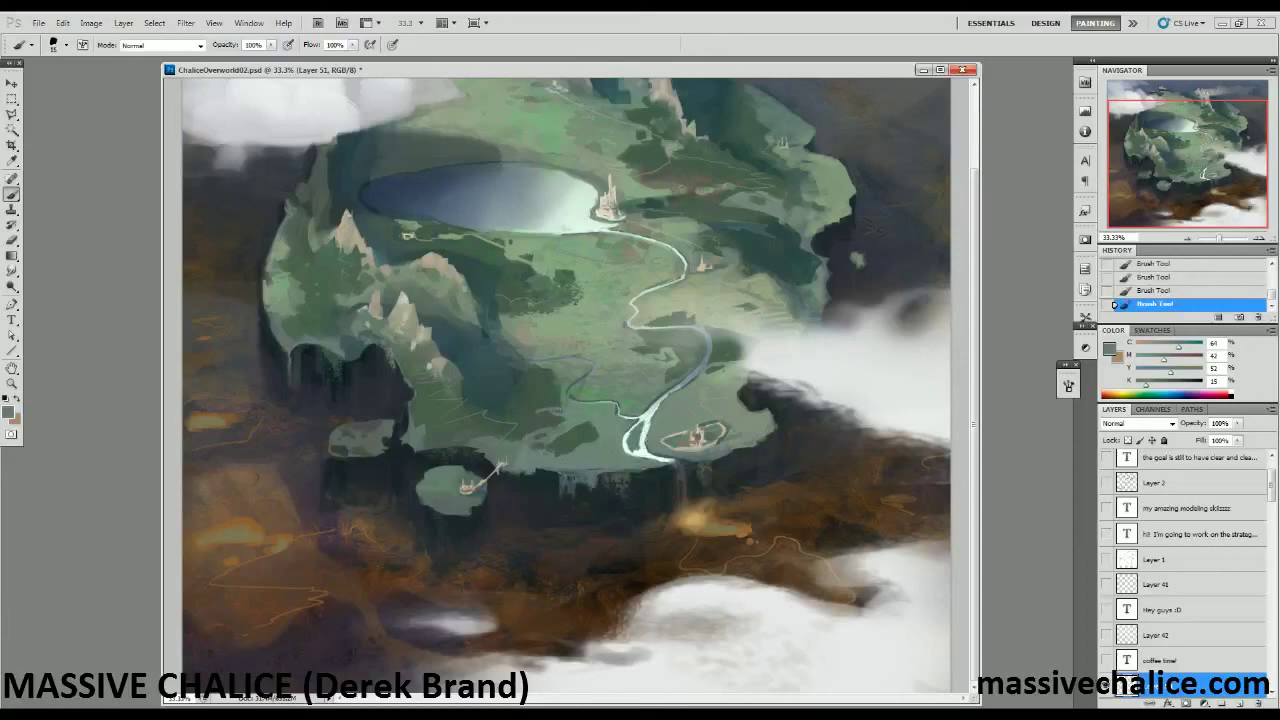
Erase the lower ends of the grey-green drips with the Texture Eraser preset, reducing its size.
key(e)
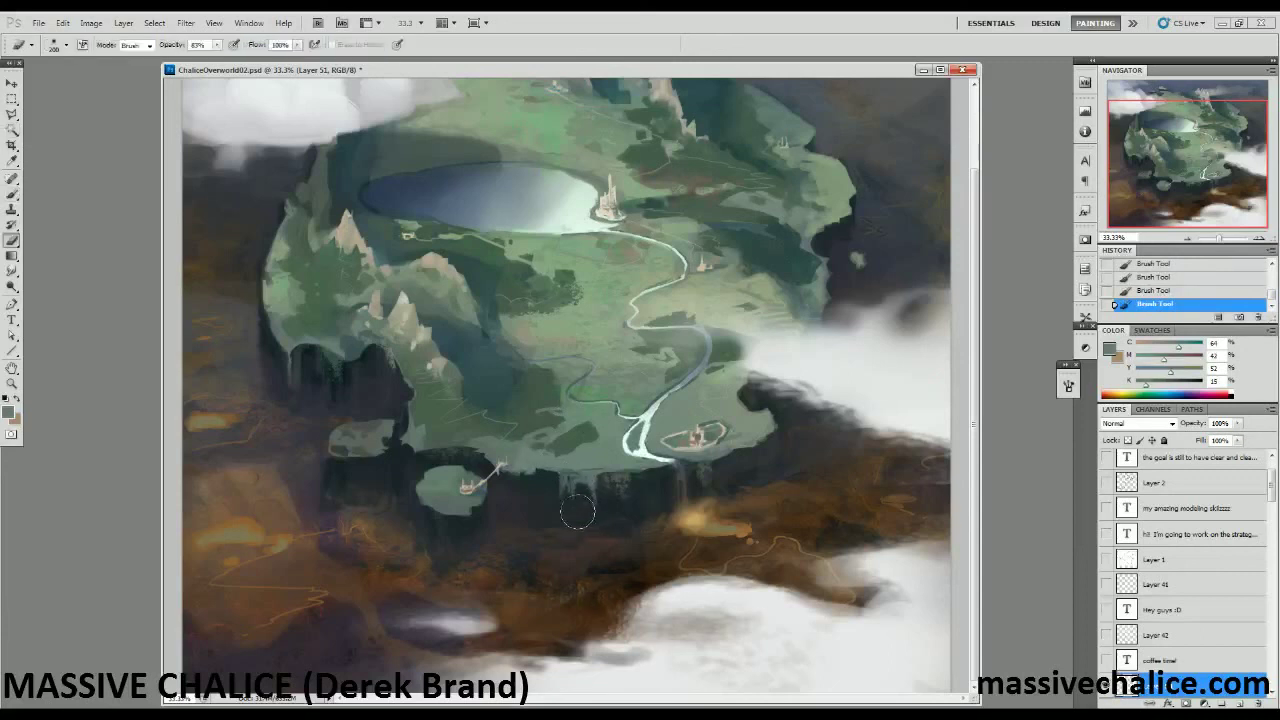
click(32, 45)
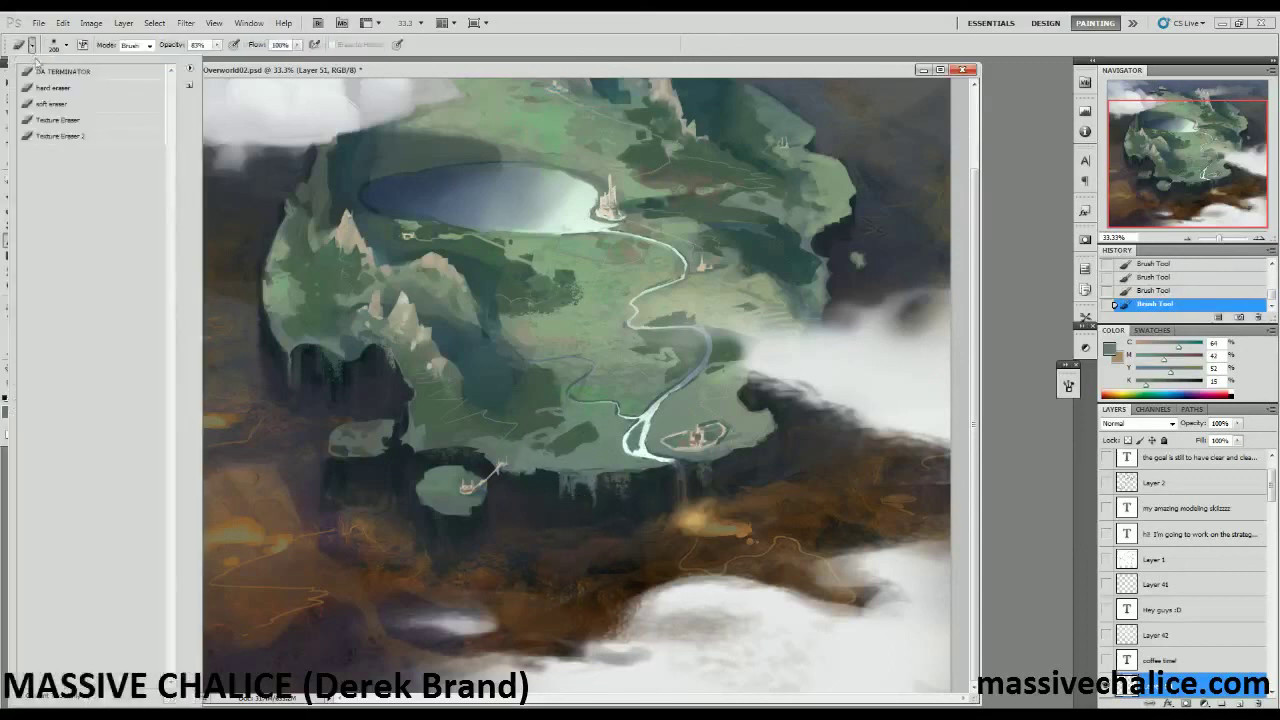
double_click(50, 124)
mouse_move(586, 507)
mouse_down()
mouse_move(560, 518)
mouse_move(577, 490)
mouse_up()
key(bracketleft)
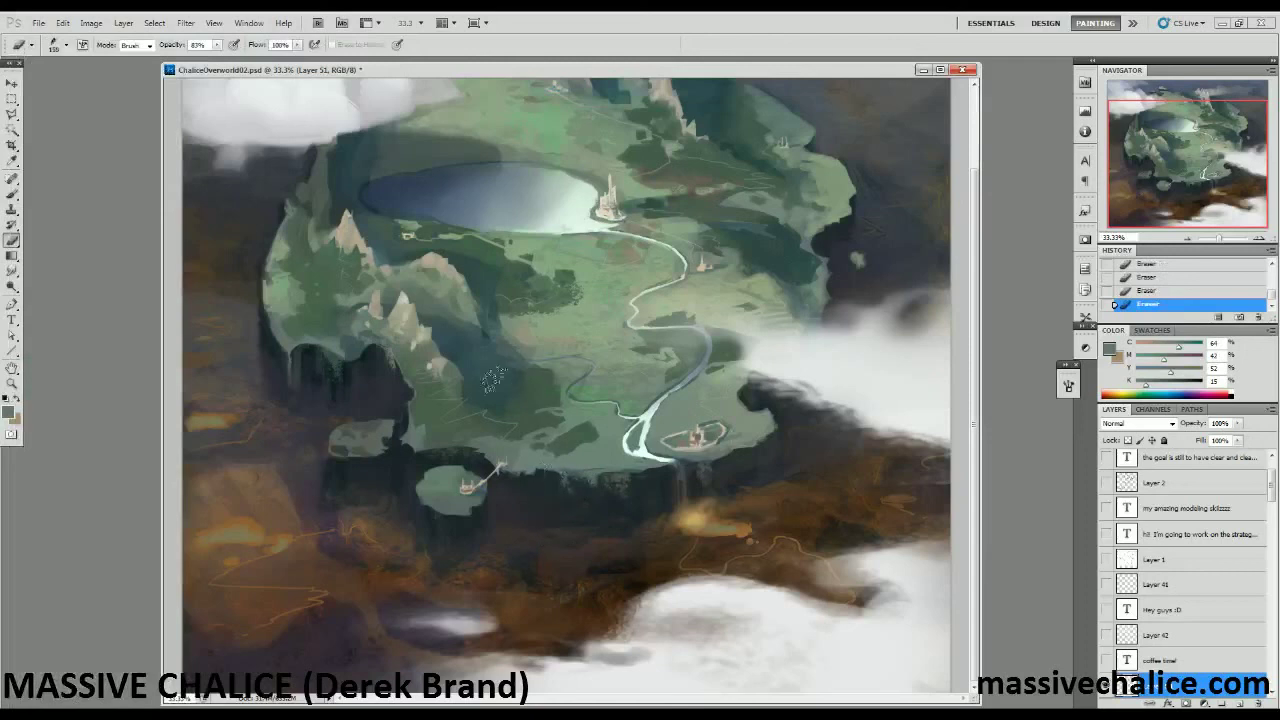
Paint drips below the front rim to the right of the waterfall with sampled dark and grey-green tones, and erase their lower ends.
key(b)
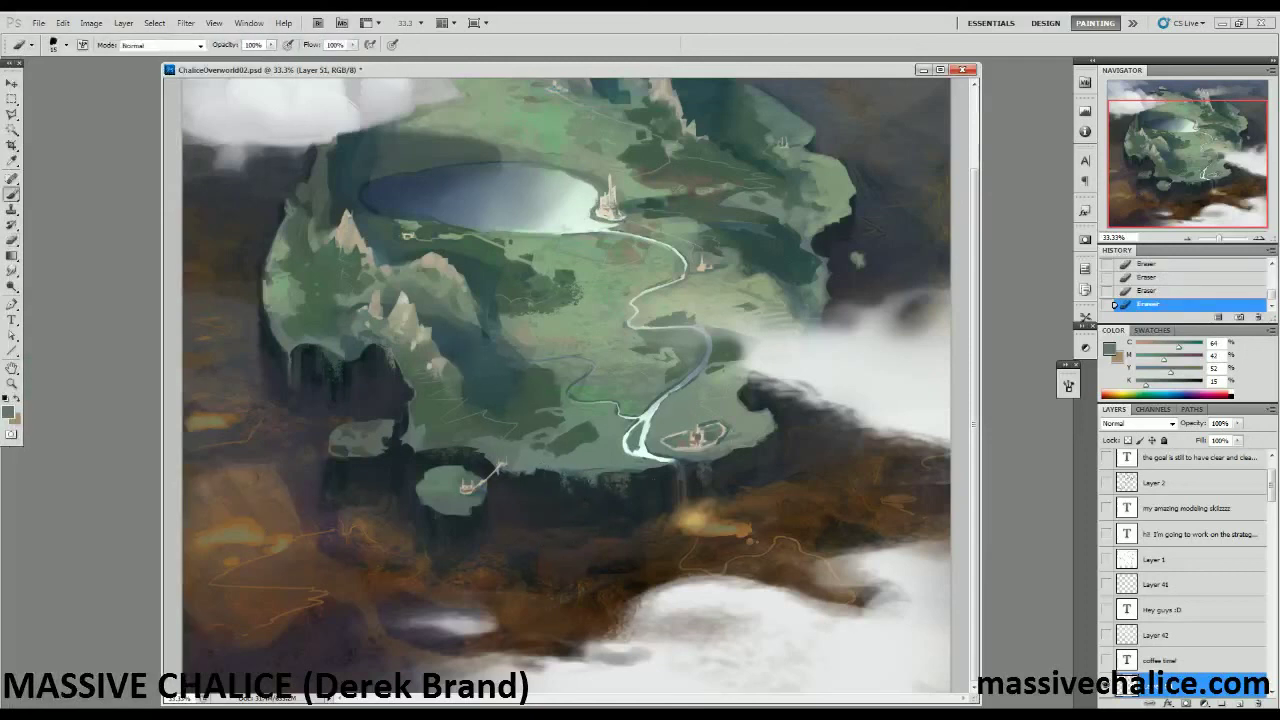
alt+click(692, 467)
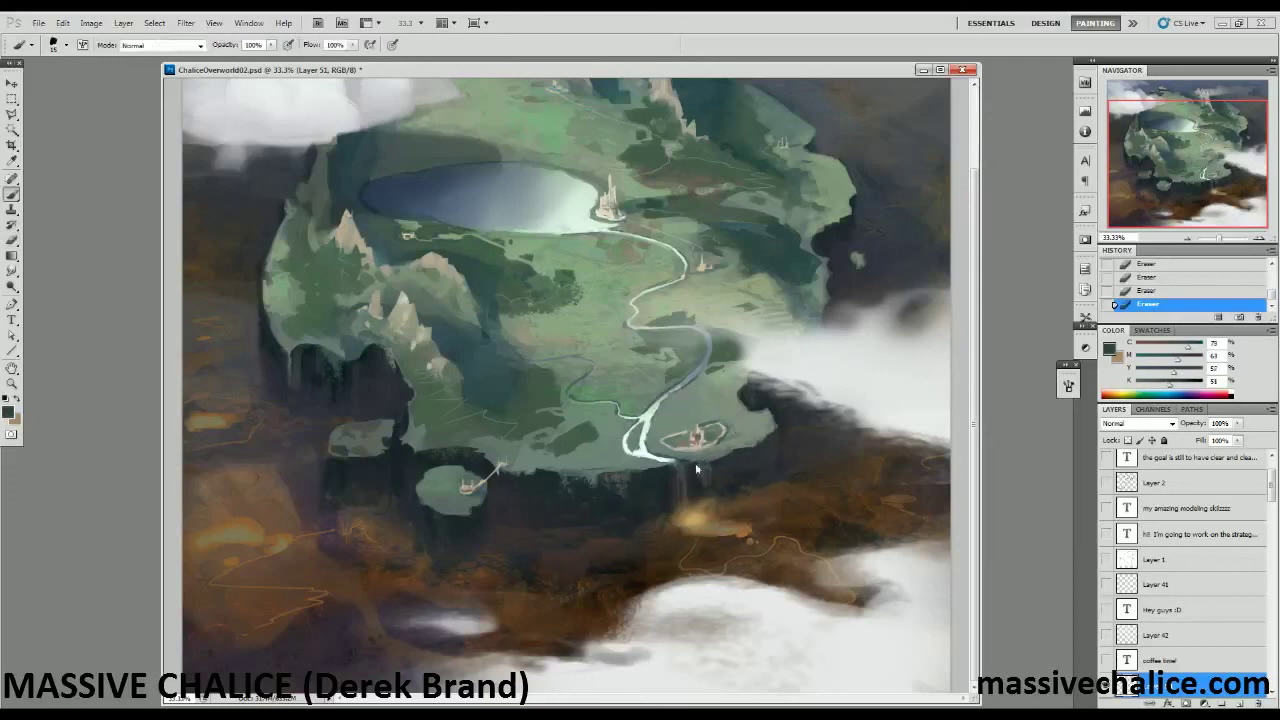
mouse_move(694, 464)
mouse_down()
mouse_move(693, 480)
mouse_move(735, 461)
mouse_up()
key(e)
key(b)
drag(746, 452, 738, 459)
alt+click(741, 448)
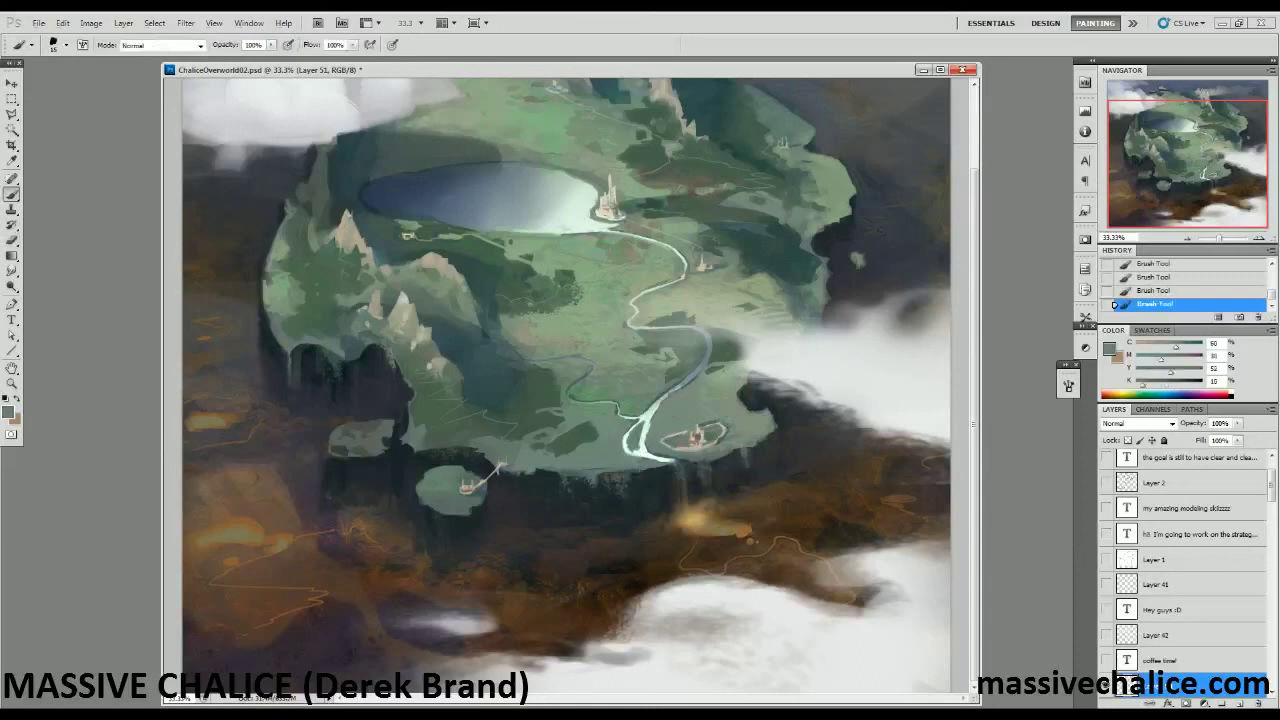
key(e)
drag(752, 460, 745, 472)
drag(744, 462, 735, 468)
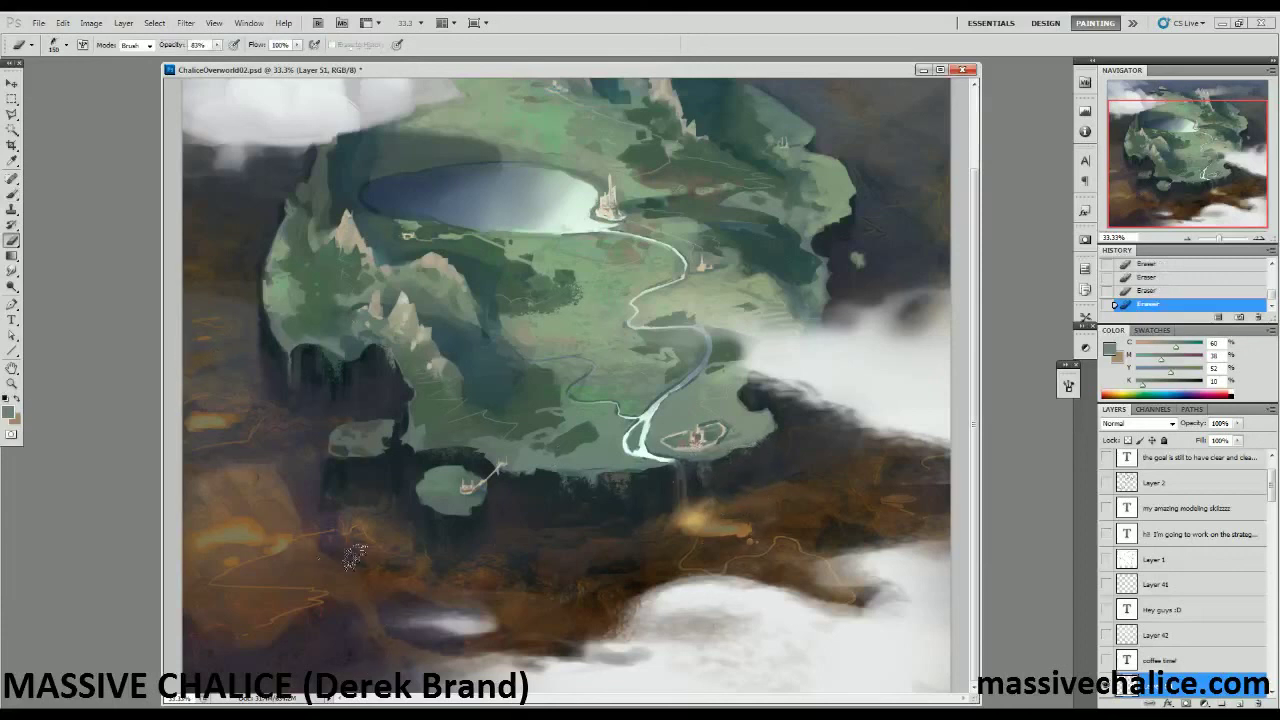
Paint drips beneath the small islet off the island's front-left edge and fade their lower ends with the Eraser.
key(b)
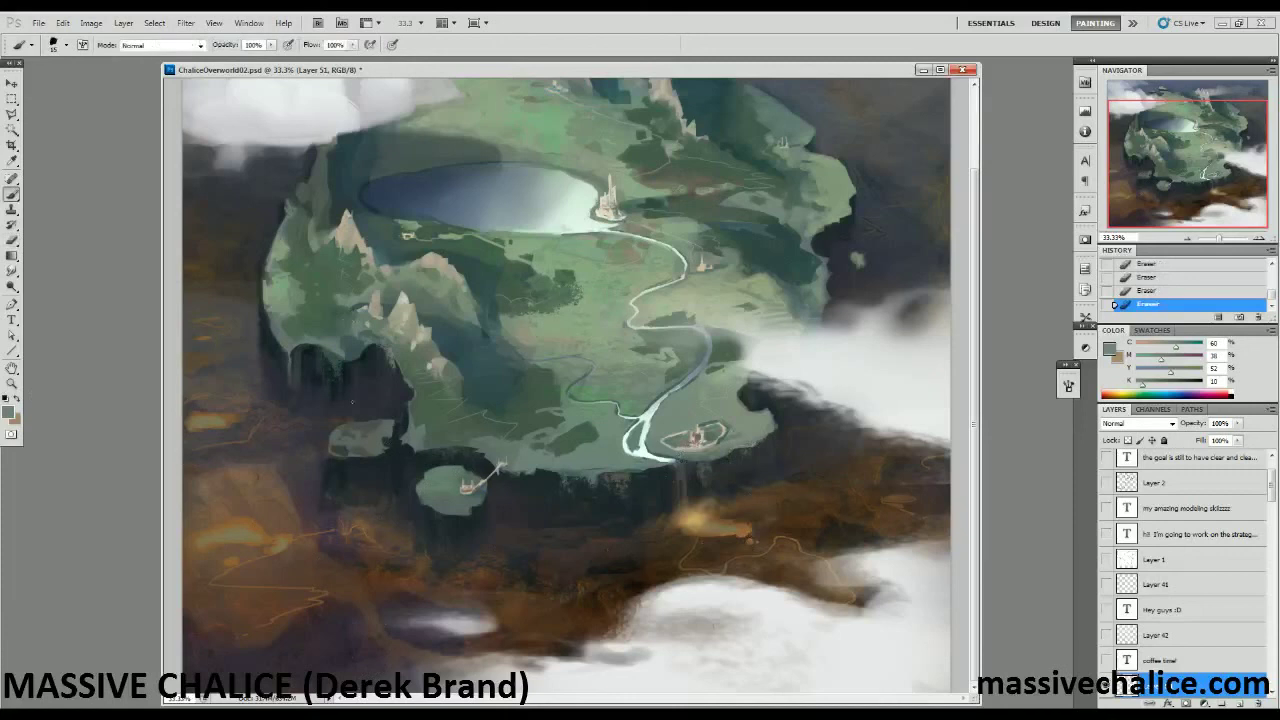
drag(360, 462, 350, 472)
key(e)
mouse_move(348, 480)
mouse_down()
mouse_move(342, 470)
mouse_move(328, 483)
mouse_move(336, 510)
mouse_move(318, 530)
mouse_up()
key(b)
alt+click(333, 440)
key(e)
key(b)
Paint grey-green drips down the island's far-left edge with colour sampled from the rim, and fade them with the Eraser.
alt+click(284, 338)
mouse_move(282, 344)
mouse_down()
mouse_move(283, 362)
mouse_move(271, 360)
mouse_up()
drag(266, 312, 278, 400)
key(e)
drag(274, 342, 269, 396)
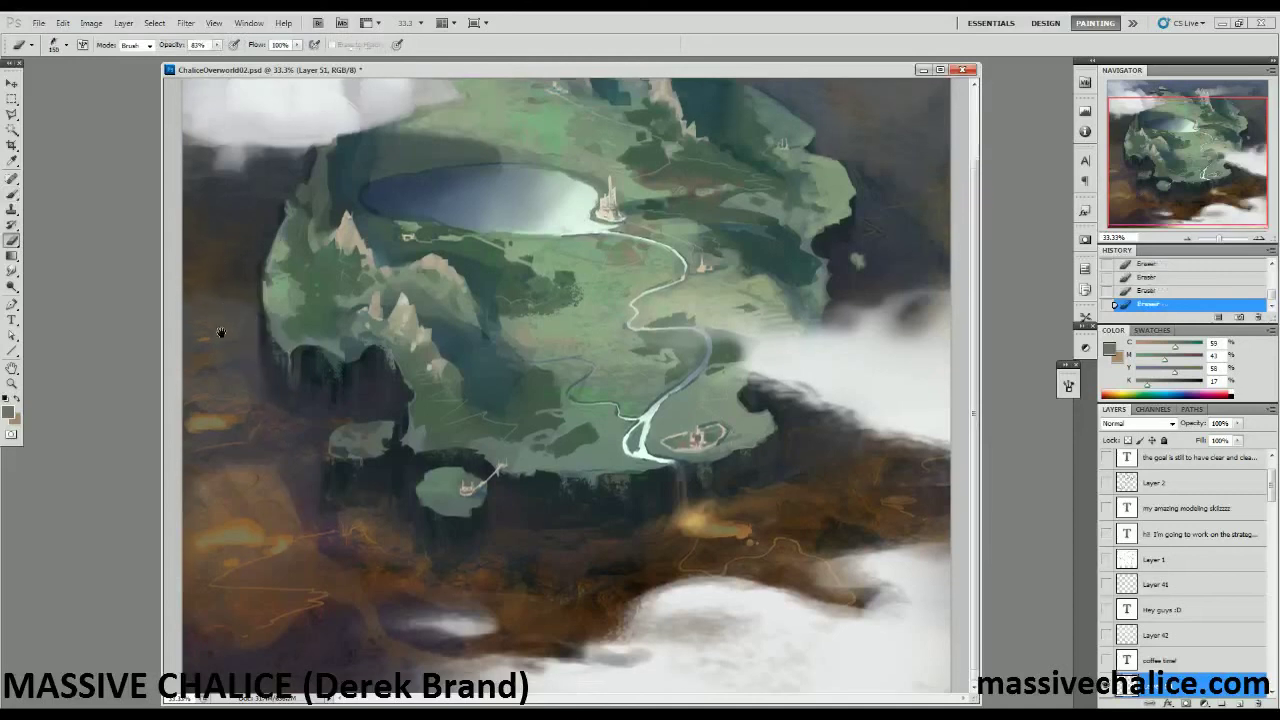
Paint small blue water strokes in the valley behind the left peaks with a smaller brush, using colour sampled from the lake's edge.
scroll(217, 346, up, 2)
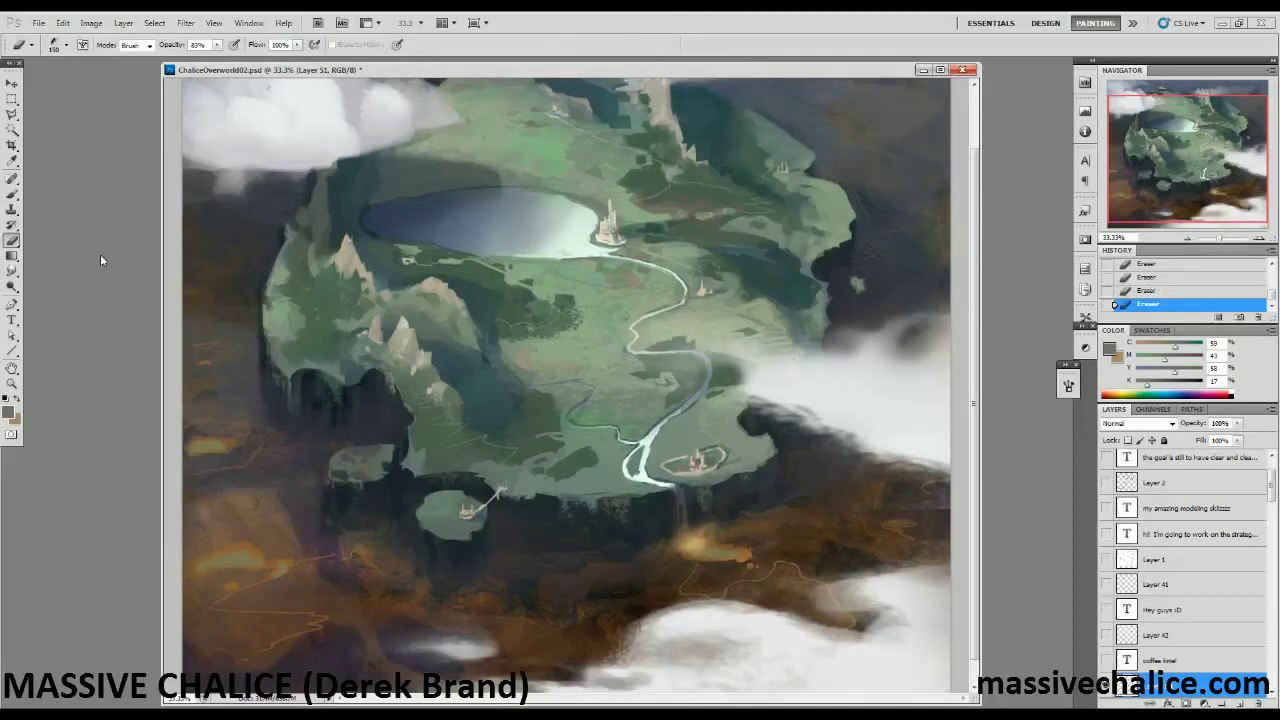
key(b)
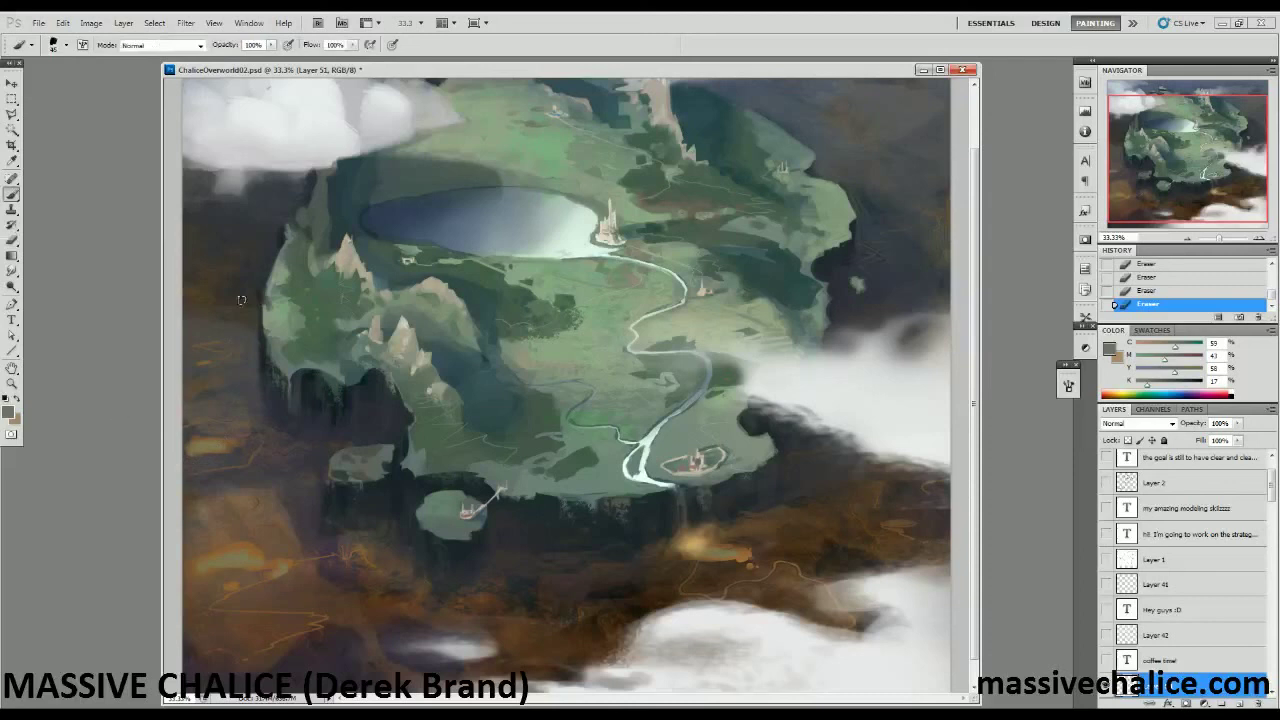
key(bracketleft)
key(bracketleft)
key(bracketleft)
drag(415, 291, 424, 287)
alt+click(365, 204)
key(bracketright)
drag(424, 325, 431, 341)
drag(428, 336, 435, 345)
Paint a thin pale stream winding from behind the left peaks toward the river branch, using sampled light grey-green, and clear the selection.
key(l)
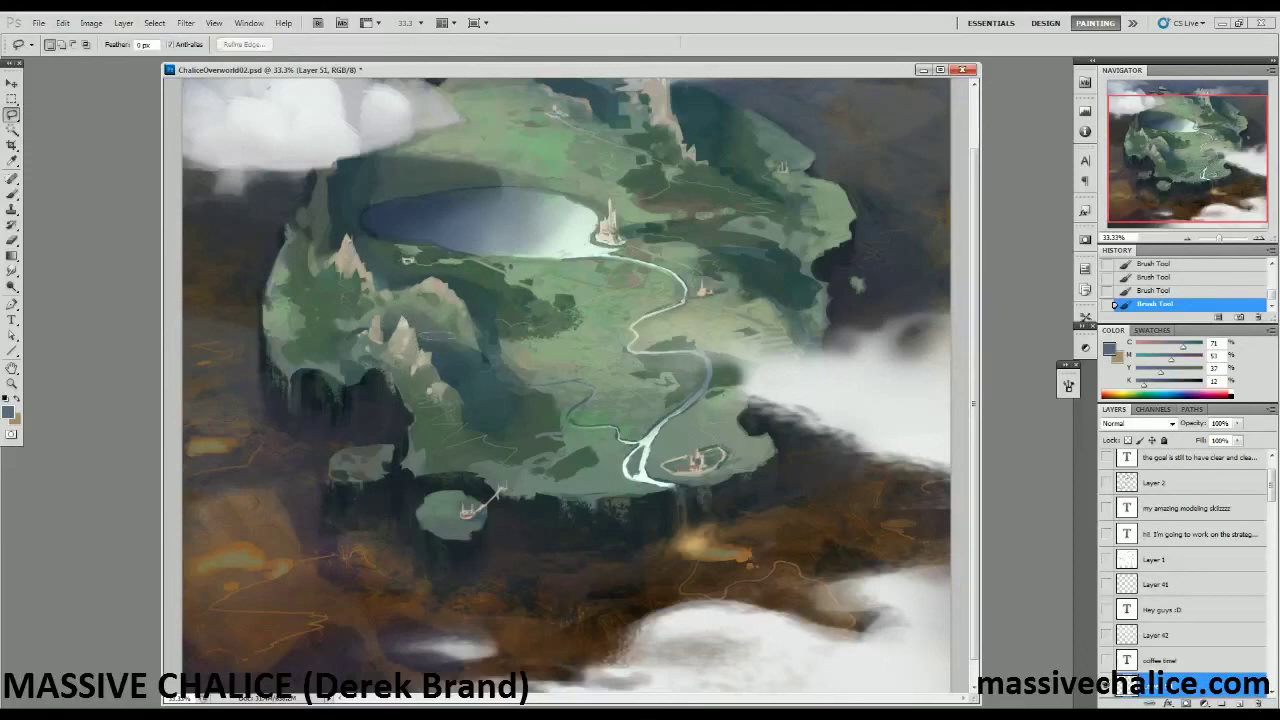
drag(456, 336, 420, 335)
key(b)
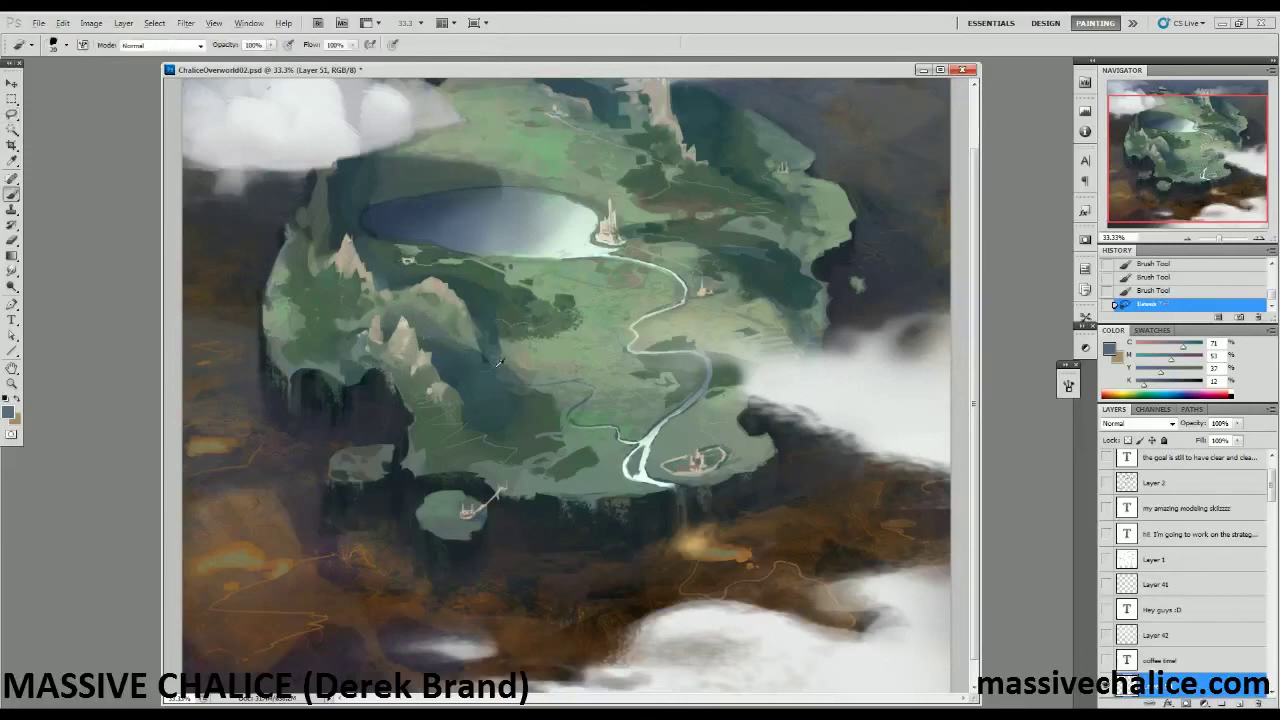
alt+click(598, 384)
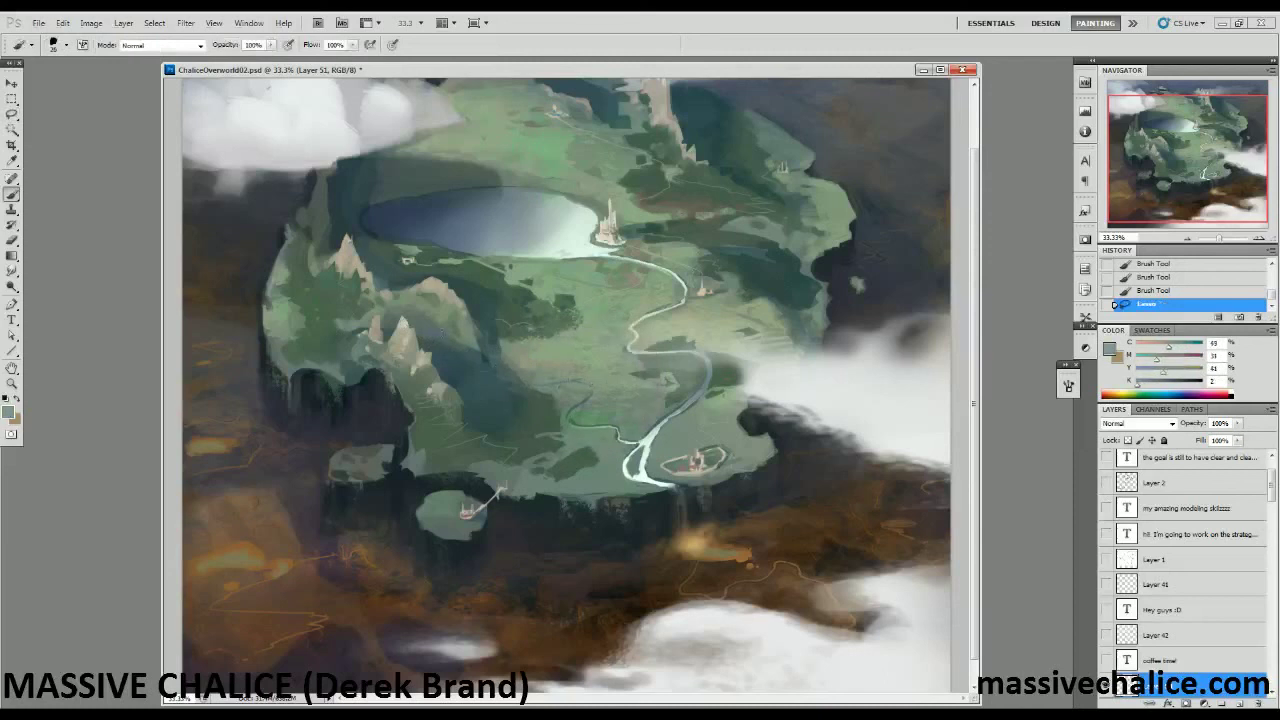
drag(441, 336, 424, 335)
click(418, 356)
key(l)
click(442, 344)
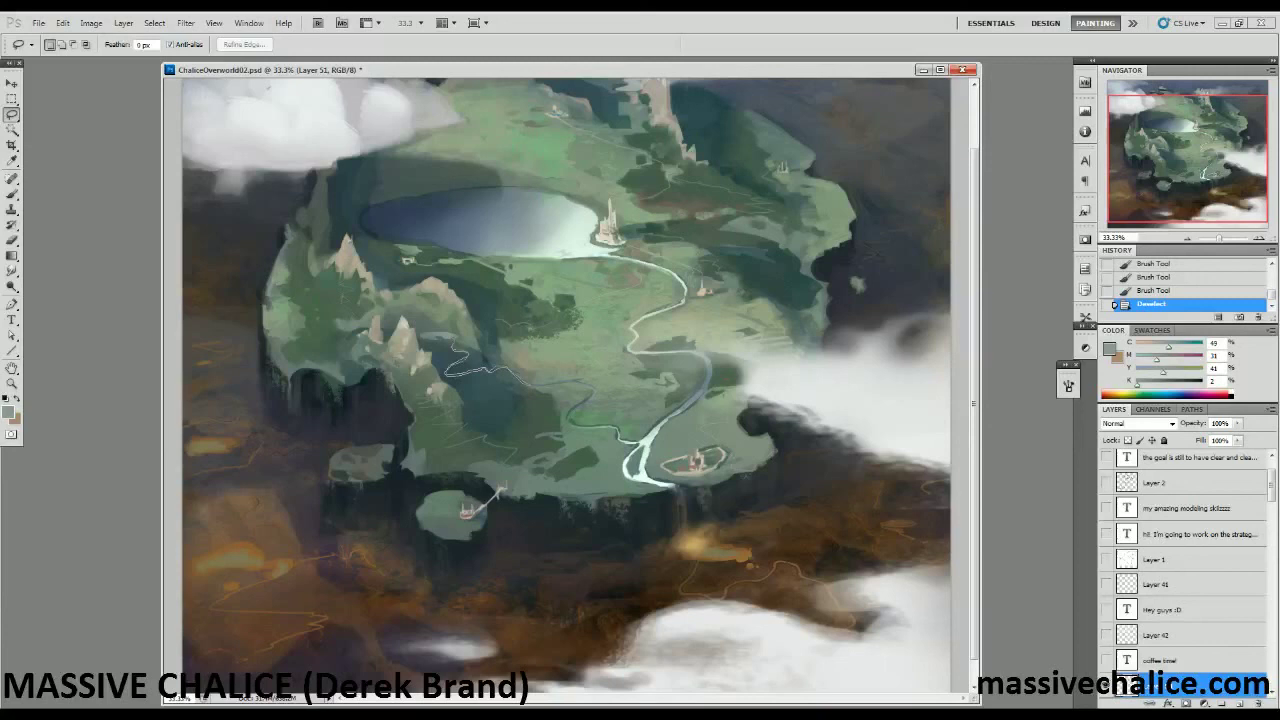
Lasso an area of the valley beside the left peaks, hide the selection edges, and paint it with sampled pale grey-green.
mouse_move(447, 374)
mouse_down()
mouse_move(454, 343)
mouse_move(441, 360)
mouse_move(456, 376)
mouse_up()
key(ctrl+h)
key(b)
alt+click(446, 333)
drag(458, 374, 467, 382)
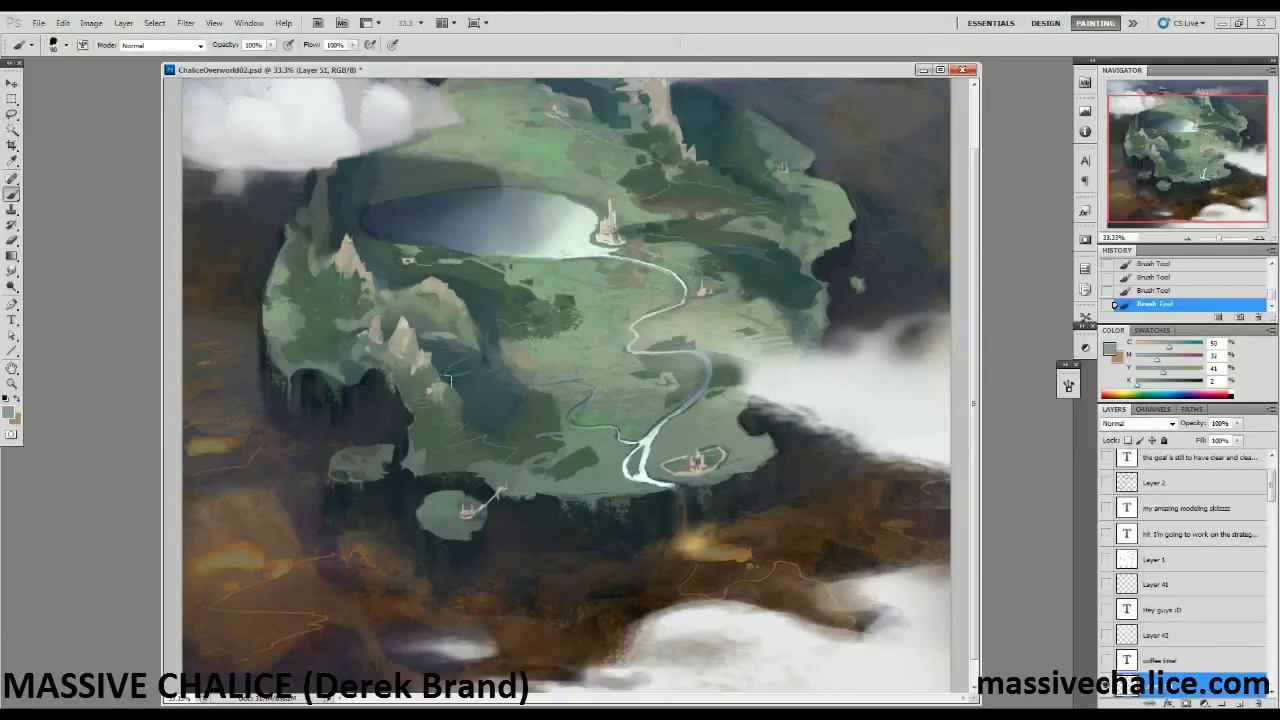
key(z)
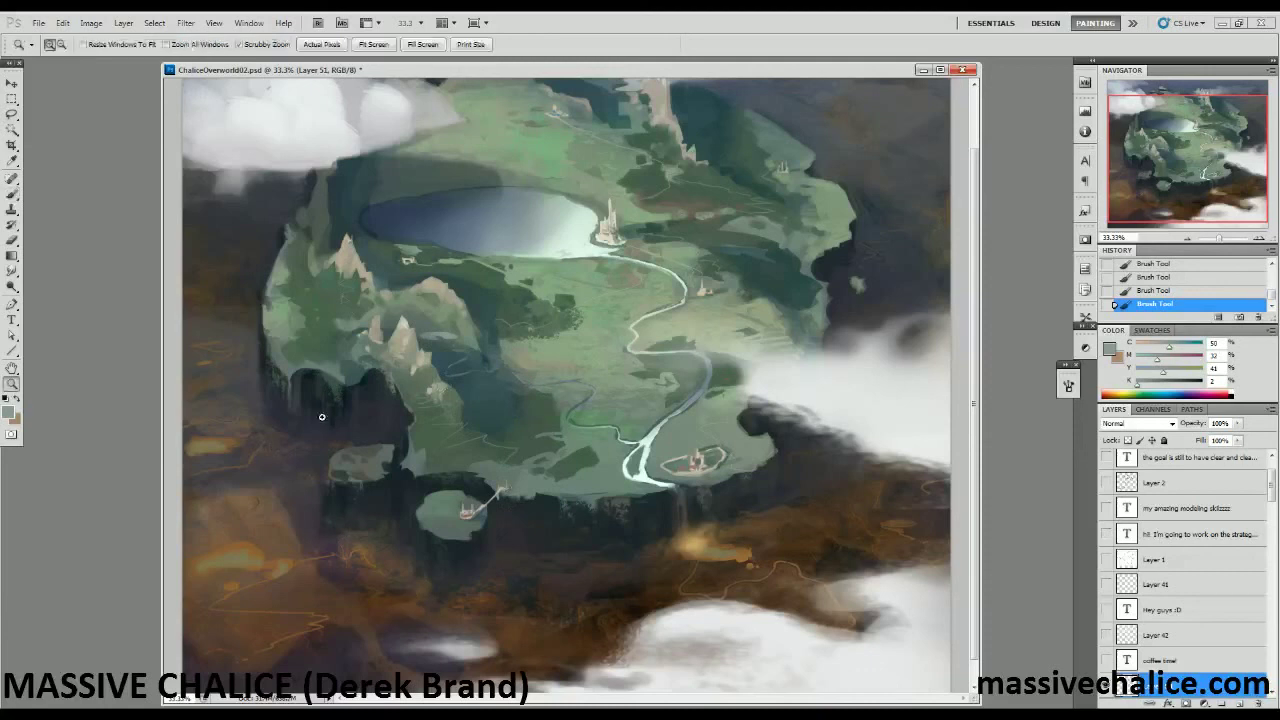
click(323, 417)
key(b)
alt+click(337, 444)
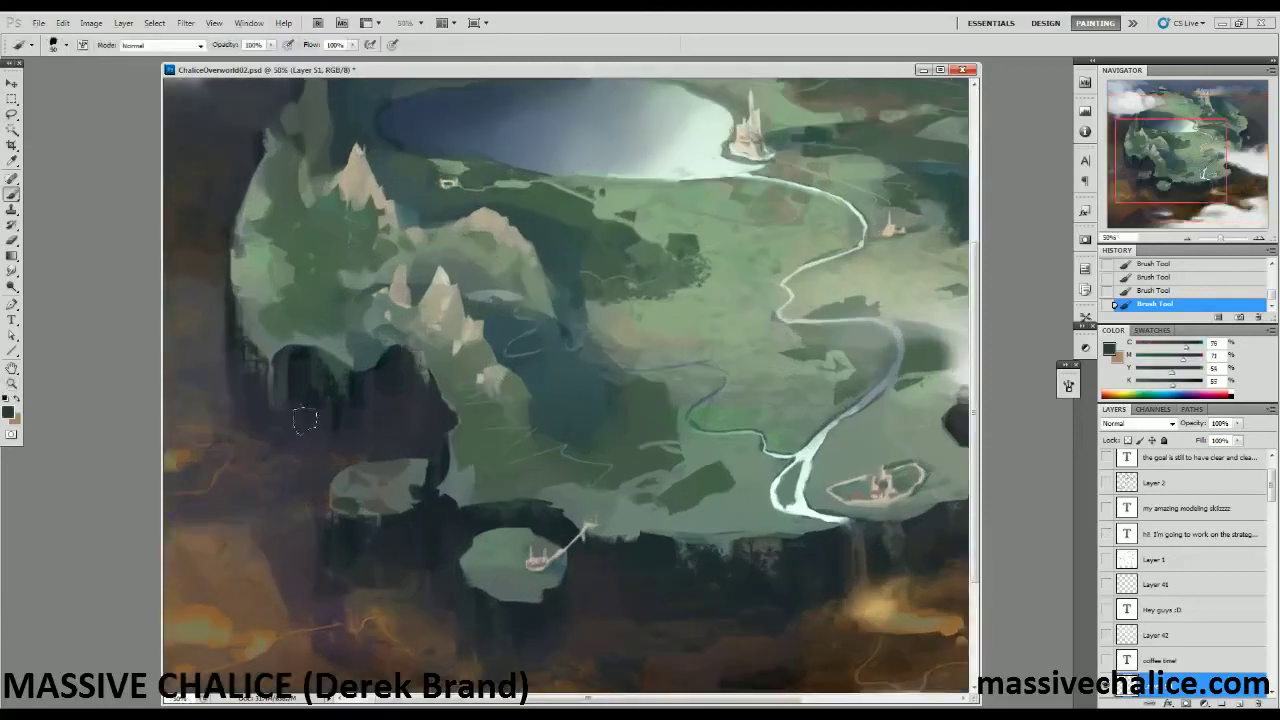
key(z)
alt+click(286, 417)
alt+click(284, 419)
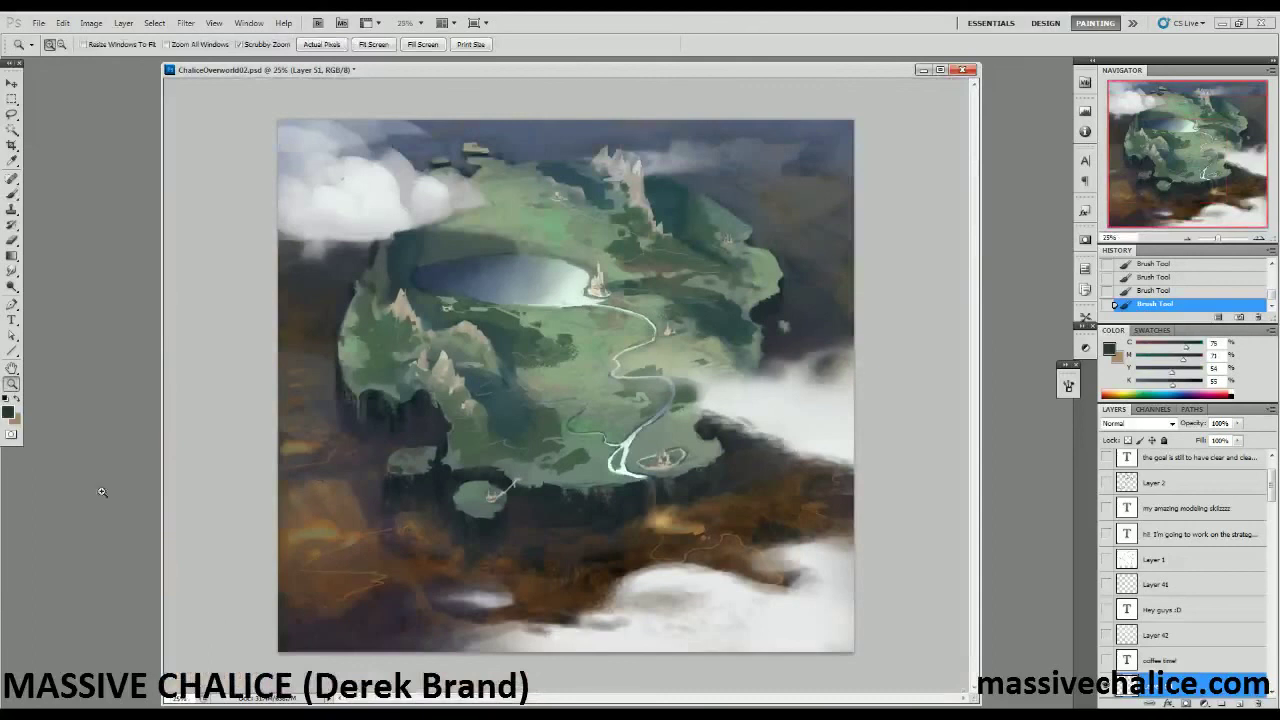
key(b)
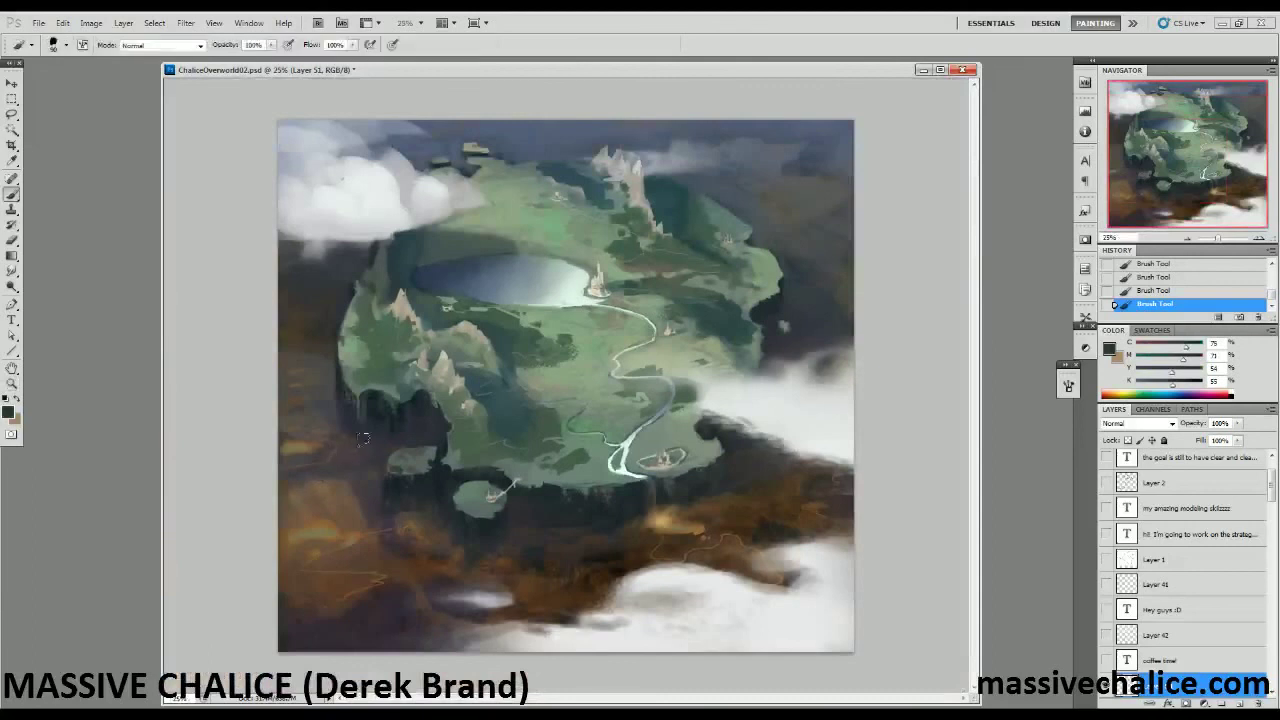
Try erasing marks beside the left peaks with a smaller Eraser and undo the last five edits.
key(z)
click(317, 382)
key(e)
key(bracketleft)
key(bracketleft)
click(430, 358)
key(ctrl+alt+z)
key(ctrl+alt+z)
key(ctrl+alt+z)
key(ctrl+alt+z)
key(ctrl+alt+z)
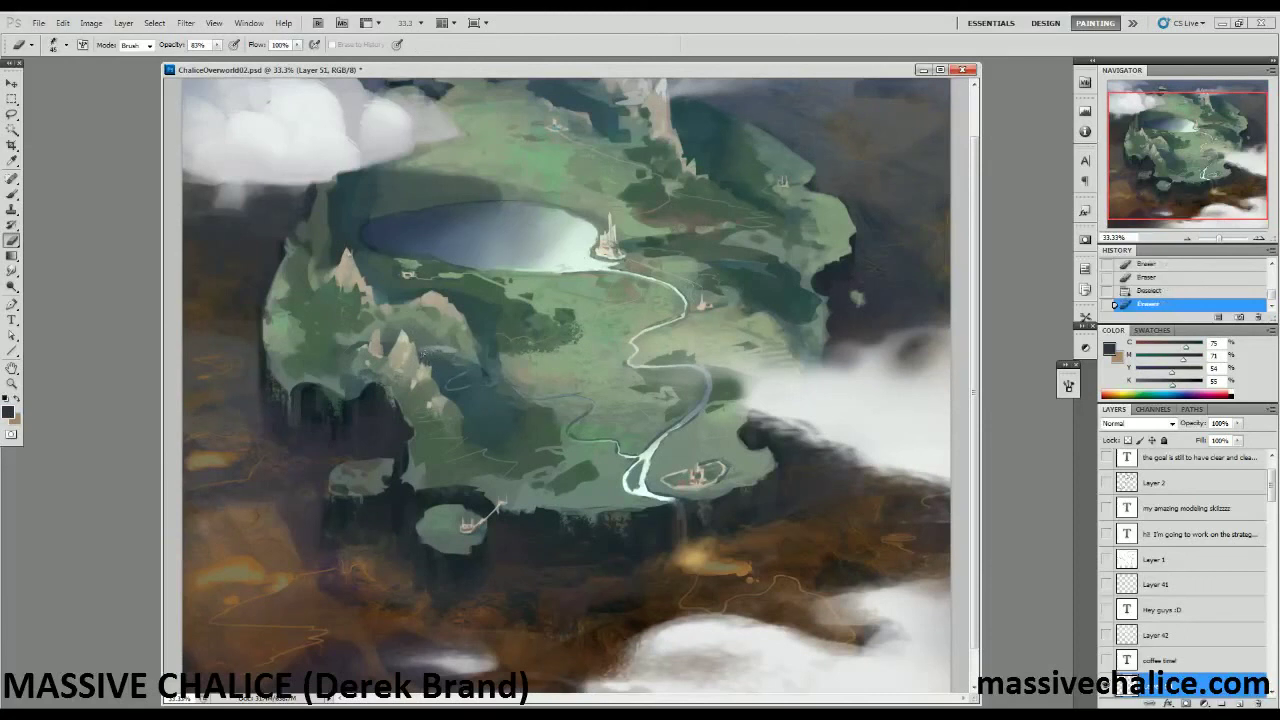
key(z)
alt+click(214, 289)
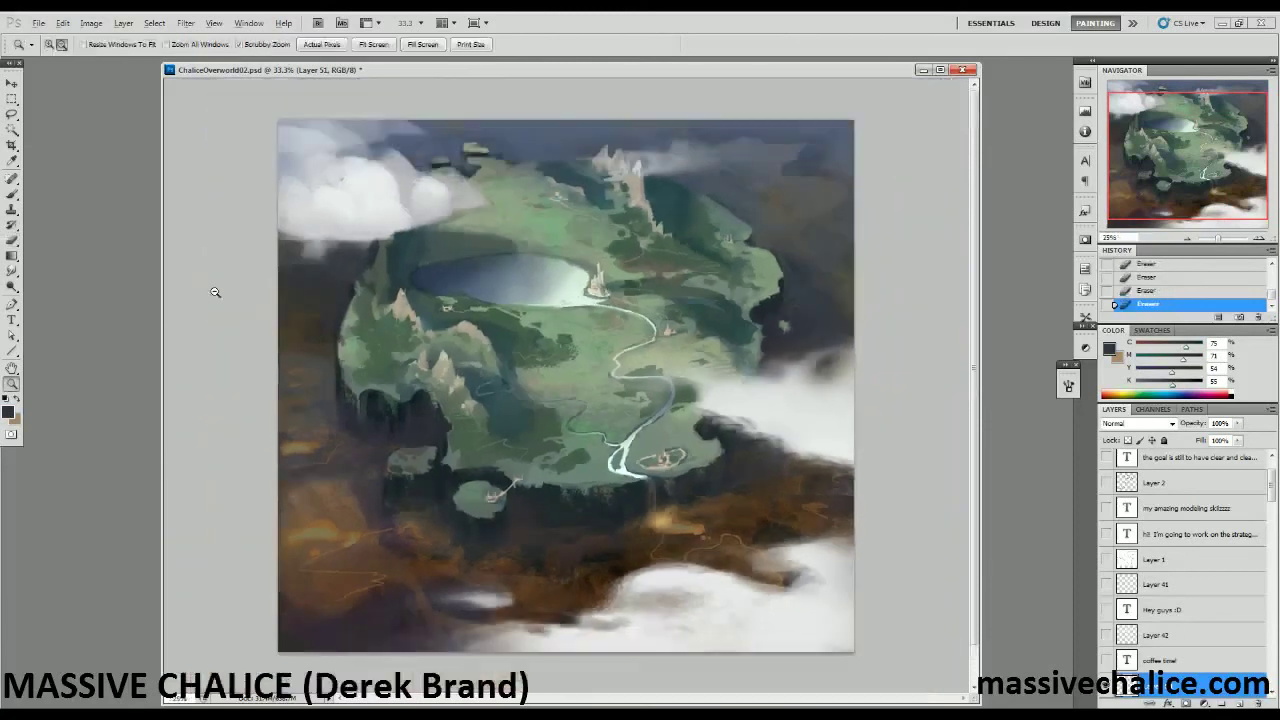